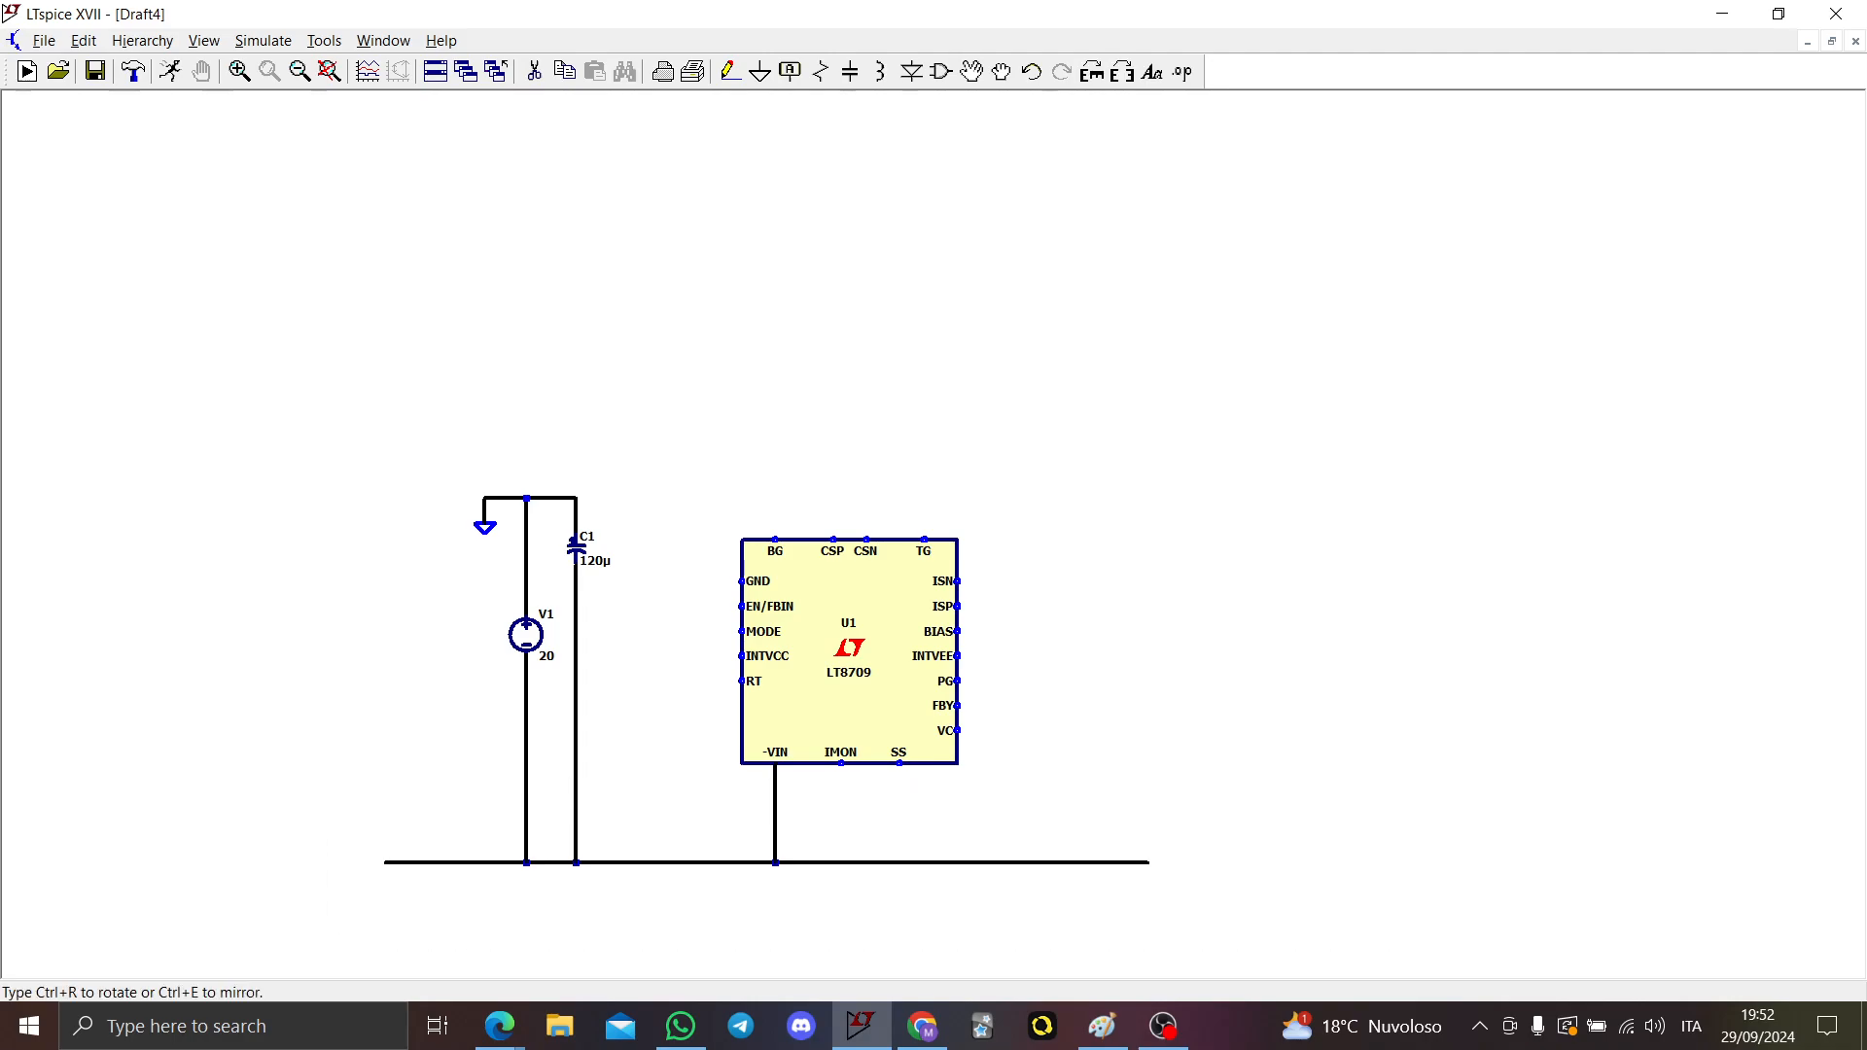
Step: Move the LT8709 down so it sits closer to the lower supply rail, keeping its -VIN pin wired
left_click(339, 836)
left_click(923, 674)
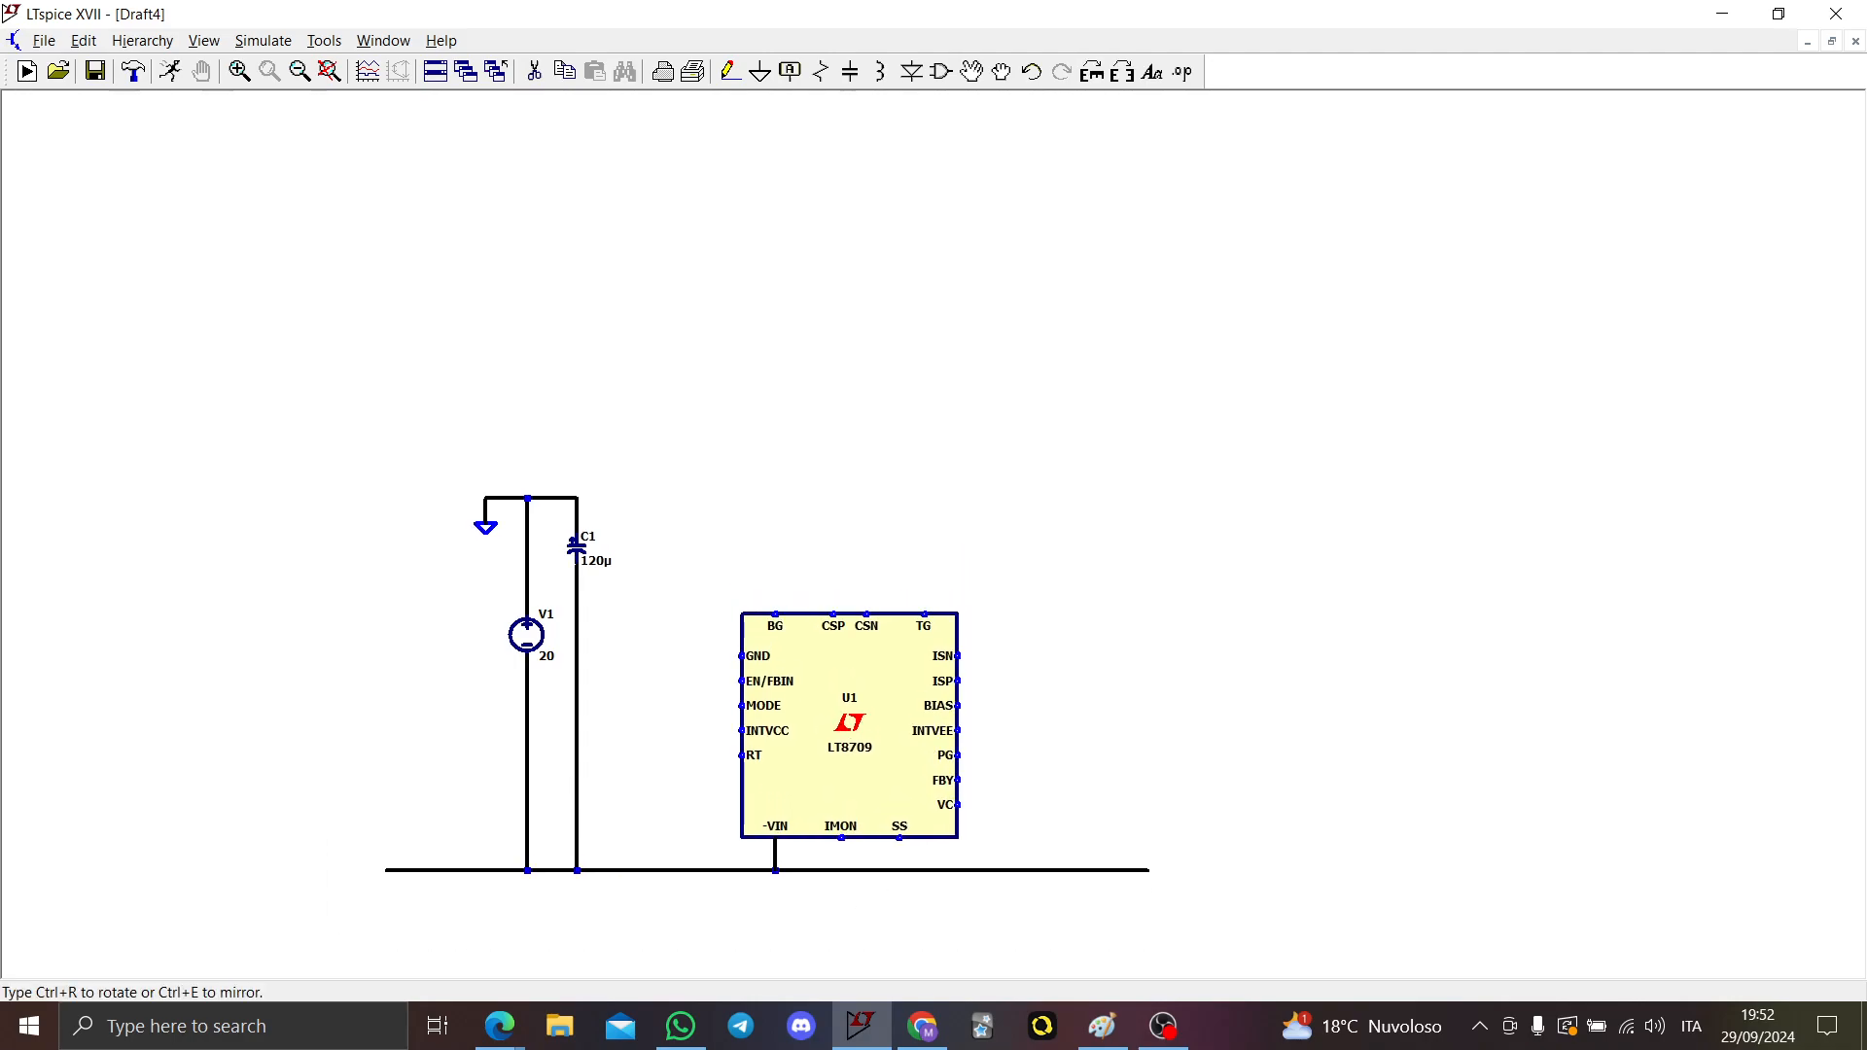
left_click(931, 683)
key("Escape")
Step: Place a capacitor below the LT8709's IMON pin and connect it between that pin and the lower rail
scroll(850, 843, "up", 4)
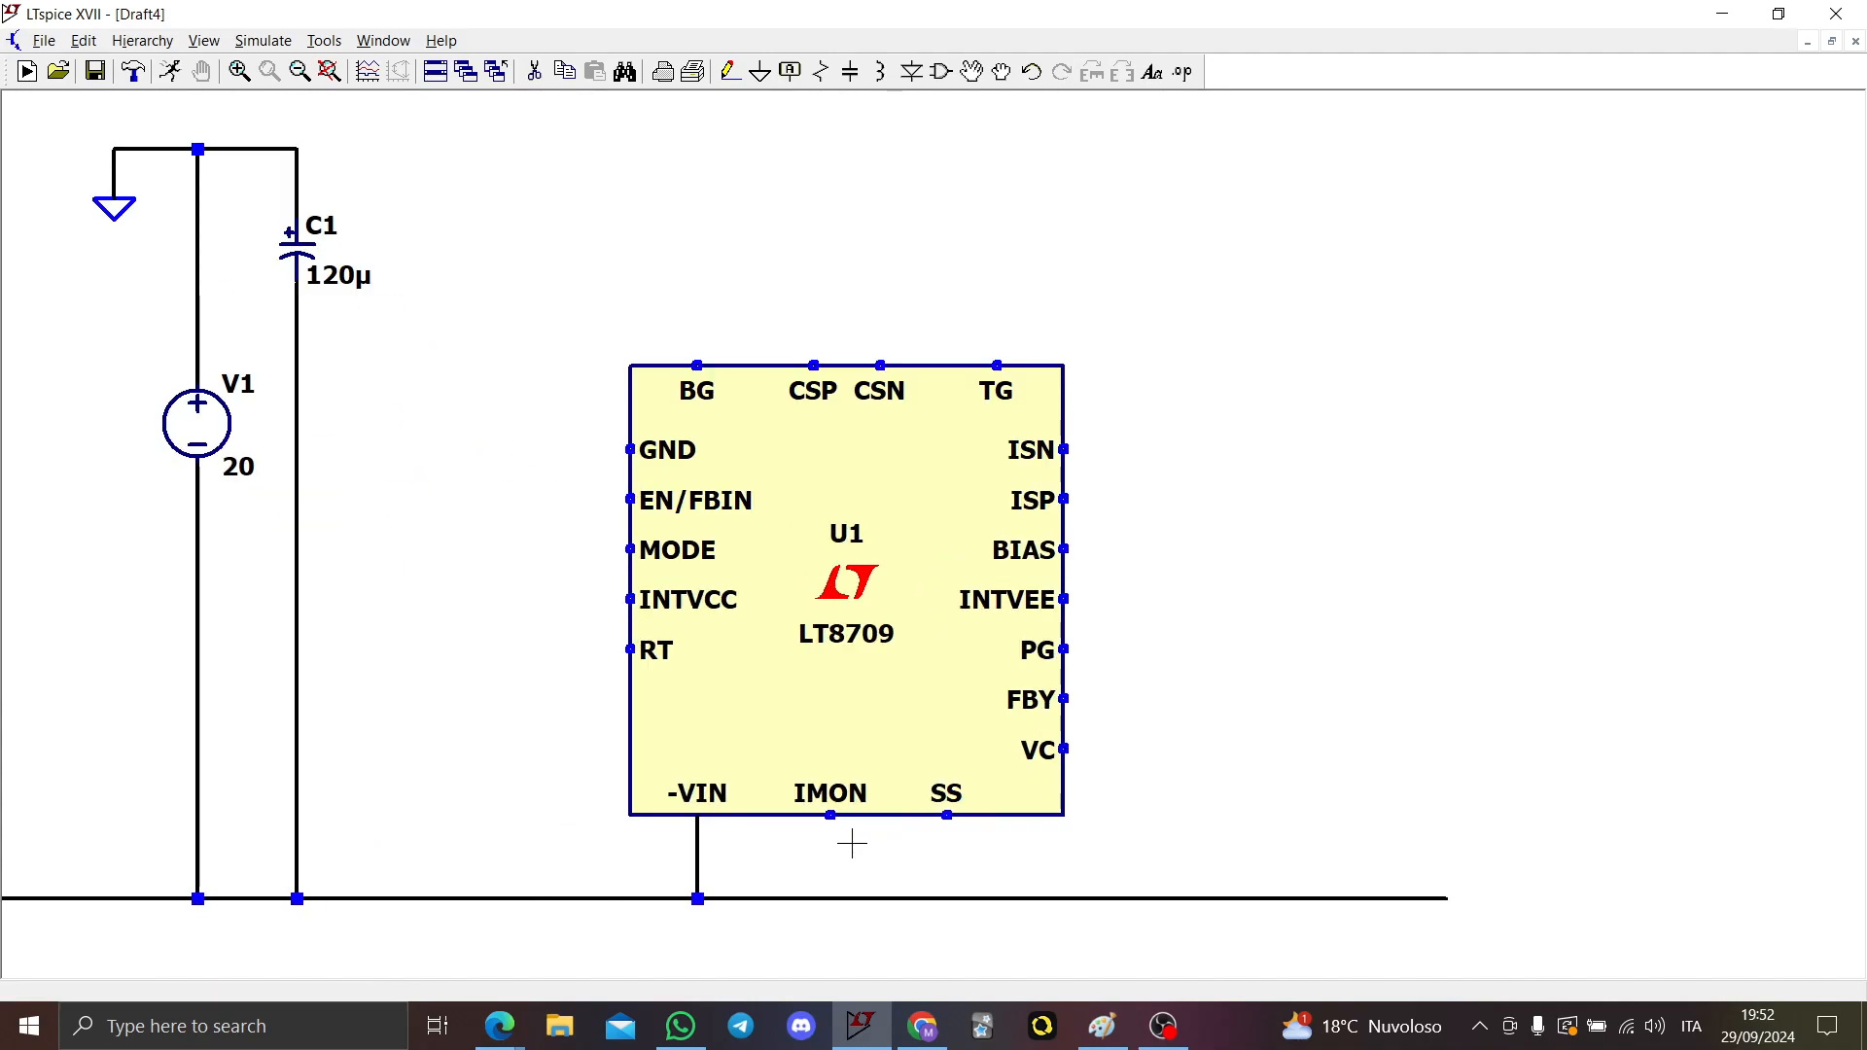
key("c")
left_click(821, 815)
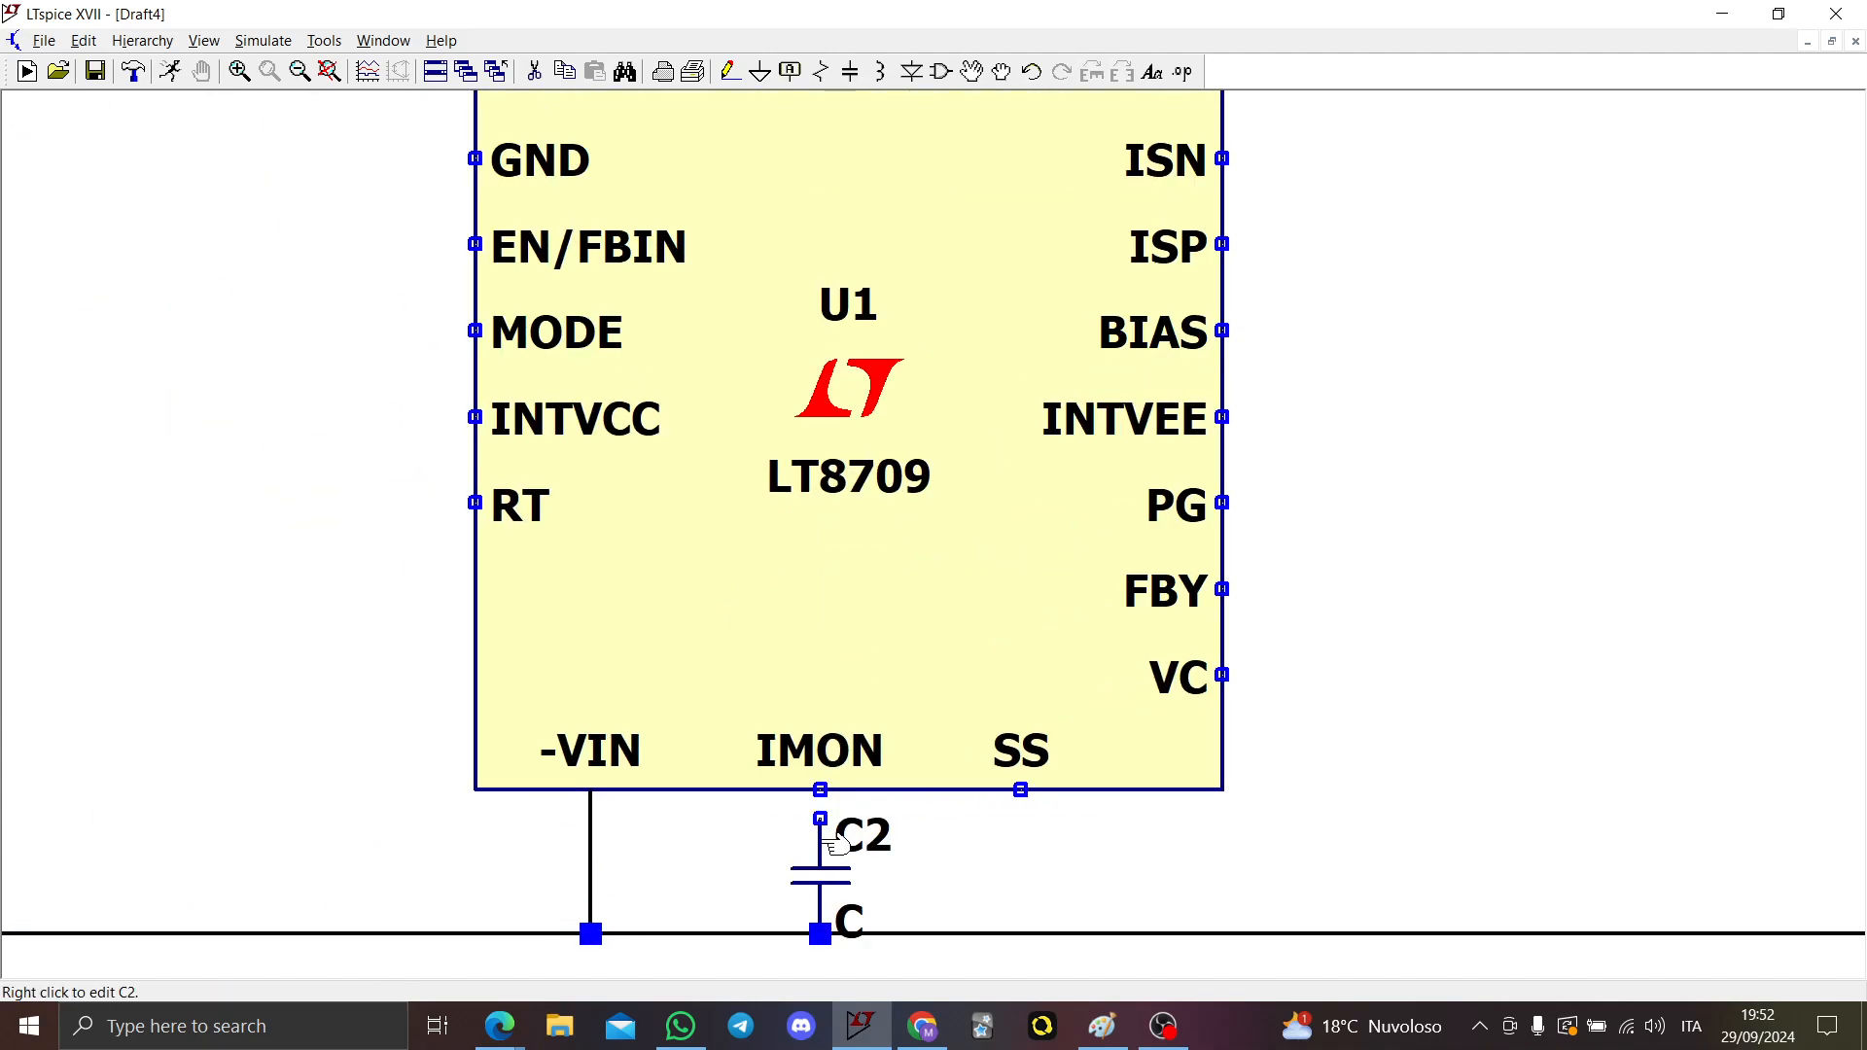
key("Escape")
scroll(945, 857, "down", 2)
left_click_drag(1014, 872, 1049, 809)
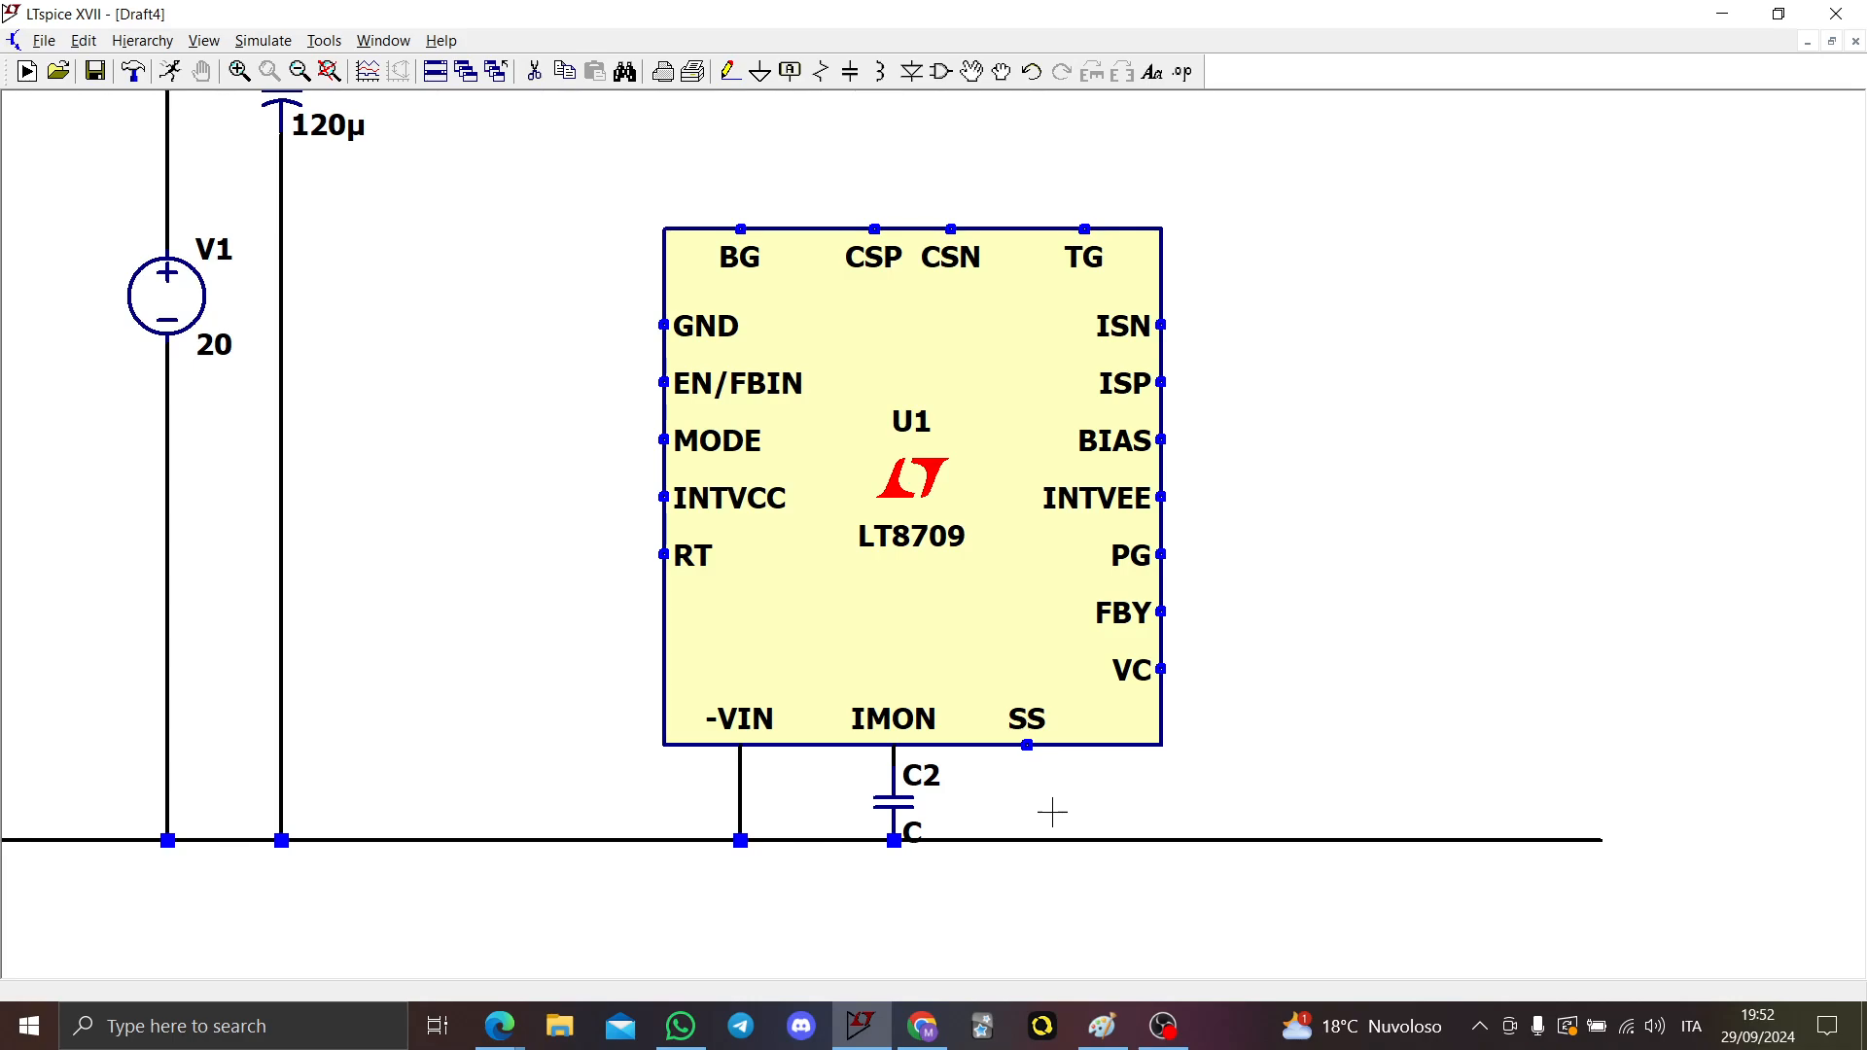
Step: Shift the lower supply rail slightly downward with its attached wires and straighten its slanted left end
key("F8")
left_click(1054, 839)
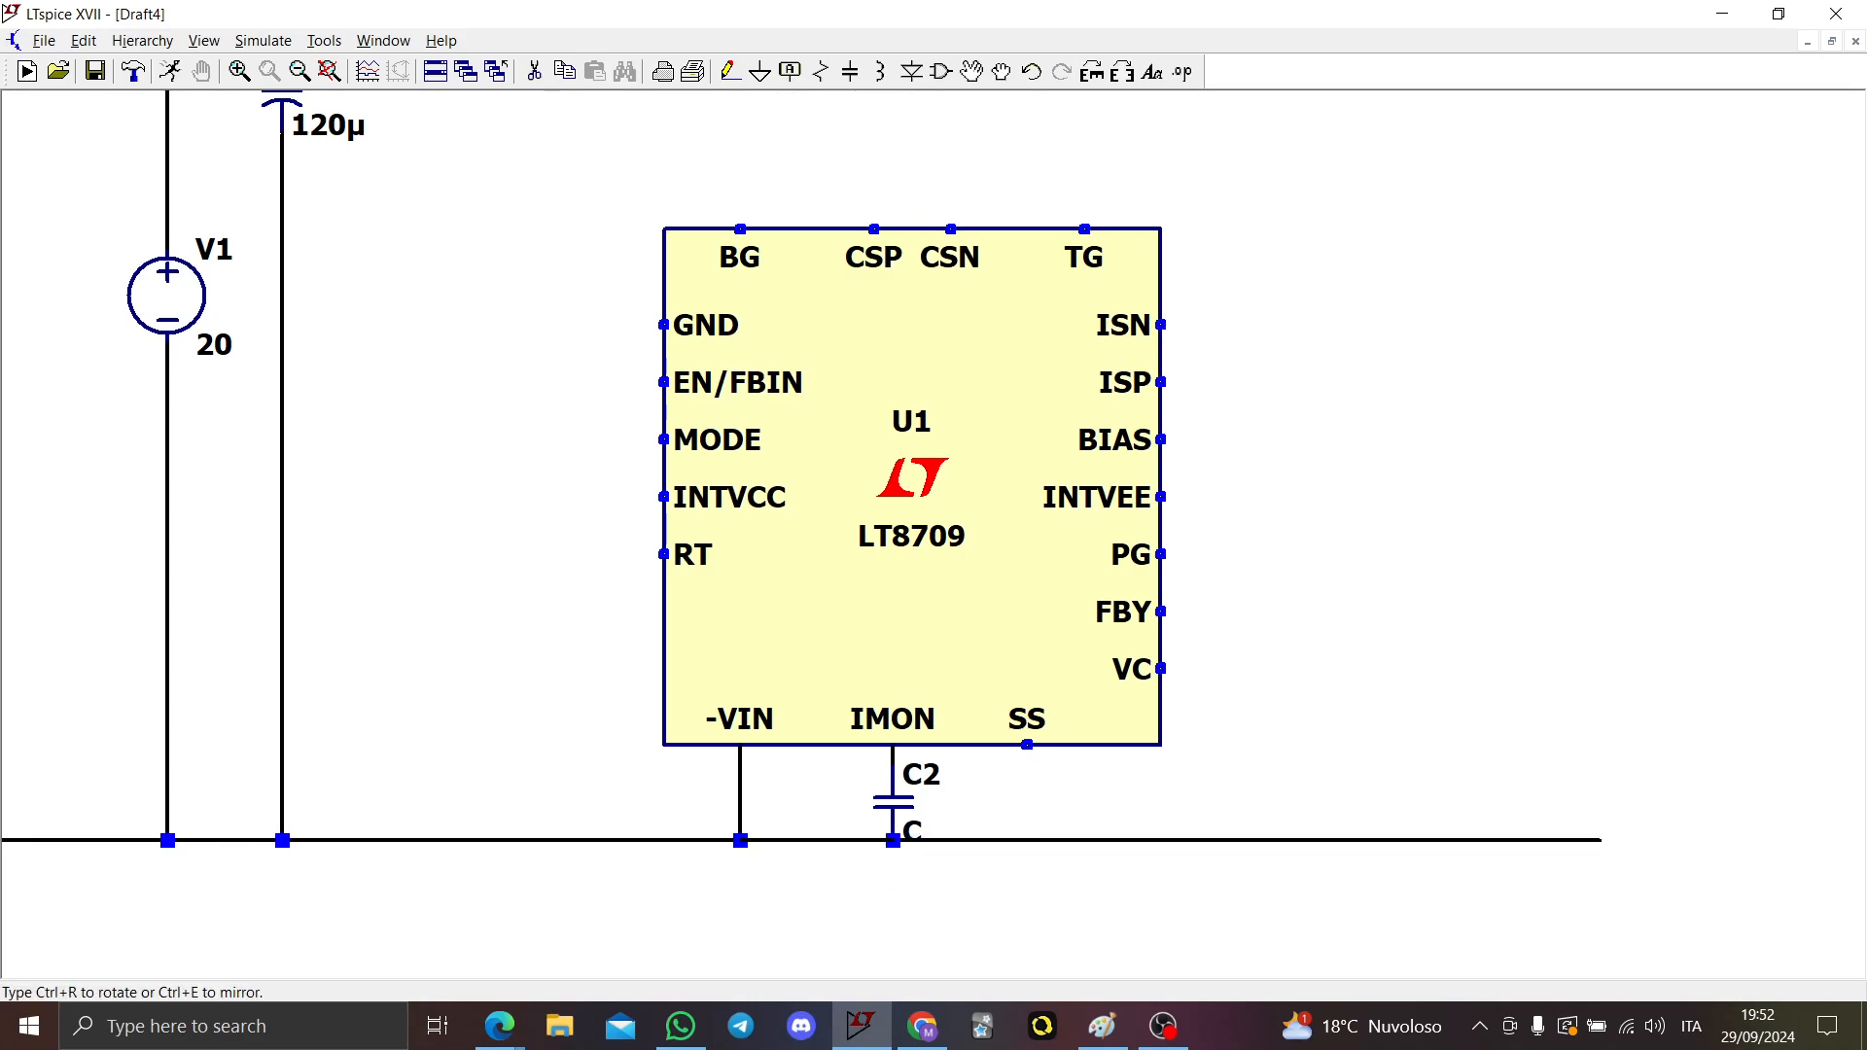
left_click(1581, 943)
left_click_drag(710, 897, 2, 813)
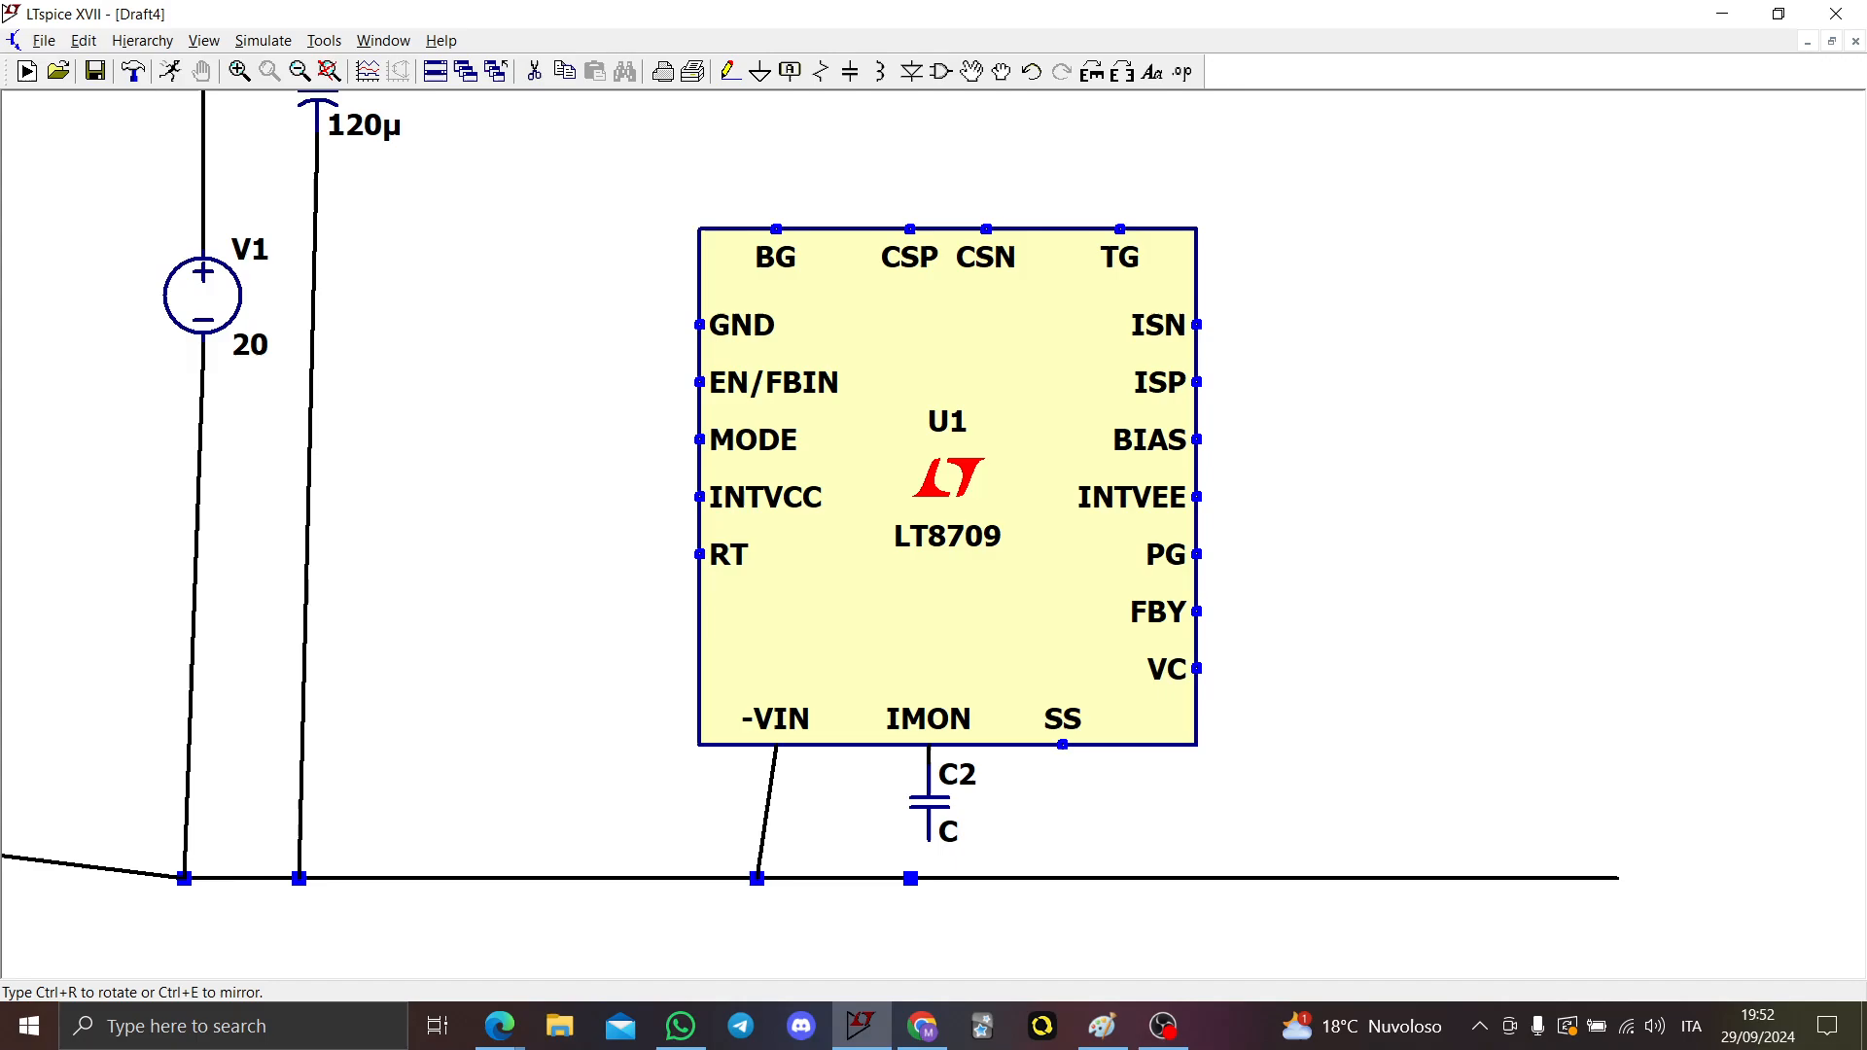
left_click(864, 898)
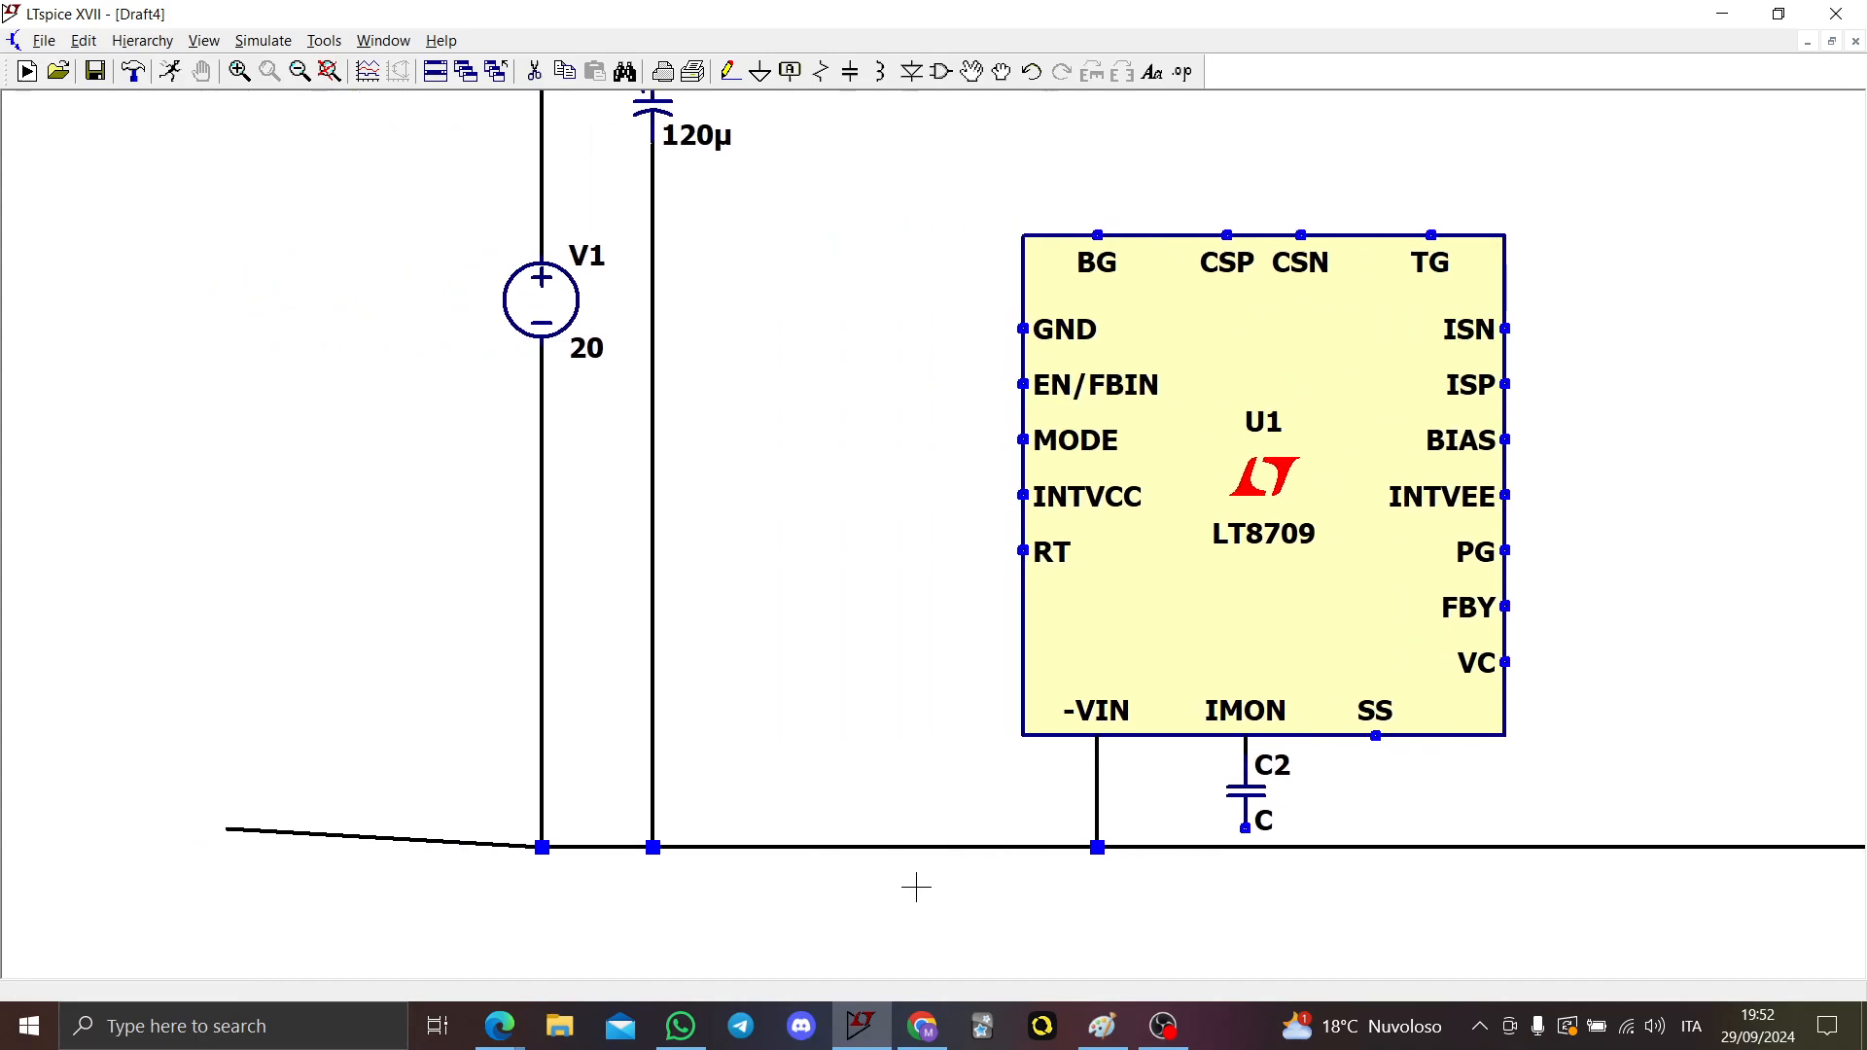
left_click_drag(133, 768, 296, 843)
left_click(241, 815)
key("Escape")
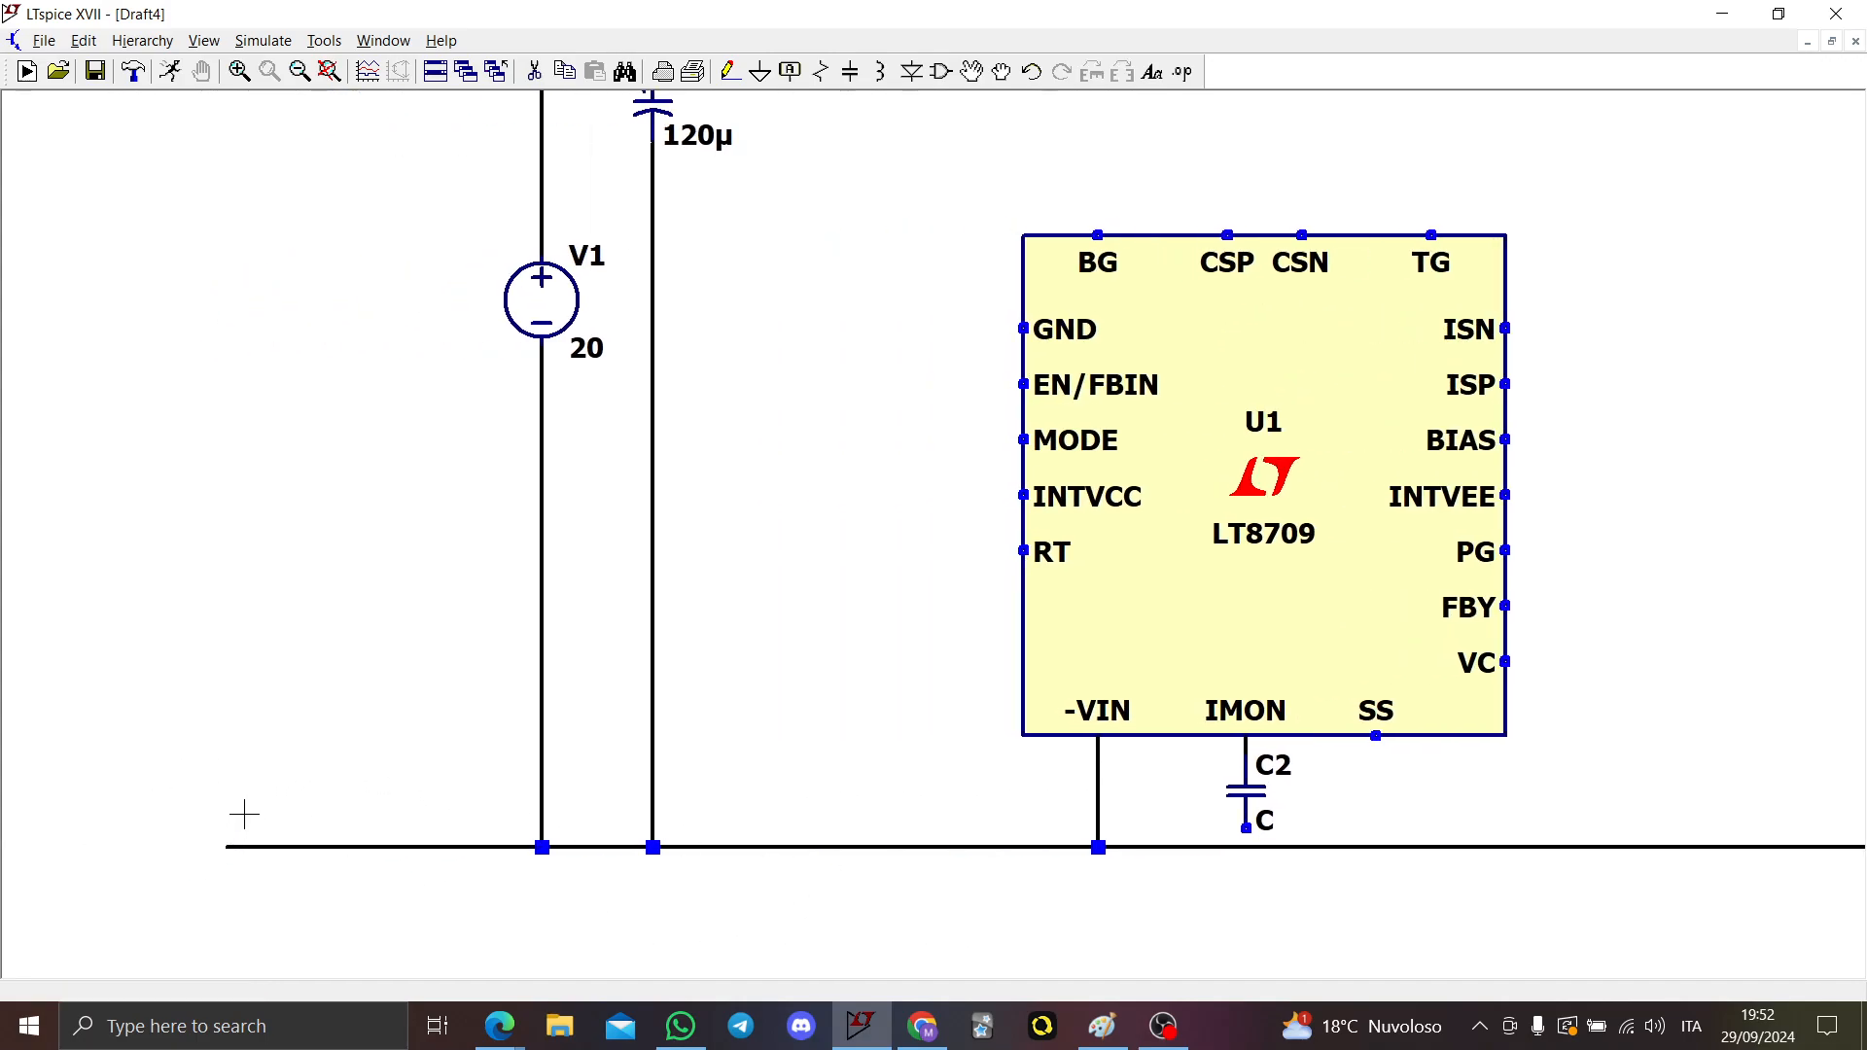
Step: Delete the loose stub of the lower rail that extends left of the voltage source
key("Delete")
left_click(306, 847)
key("Escape")
Step: Wire the lower terminal of the IMON capacitor to the lower supply rail
scroll(394, 838, "down", 1)
left_click_drag(1017, 842, 859, 859)
key("F3")
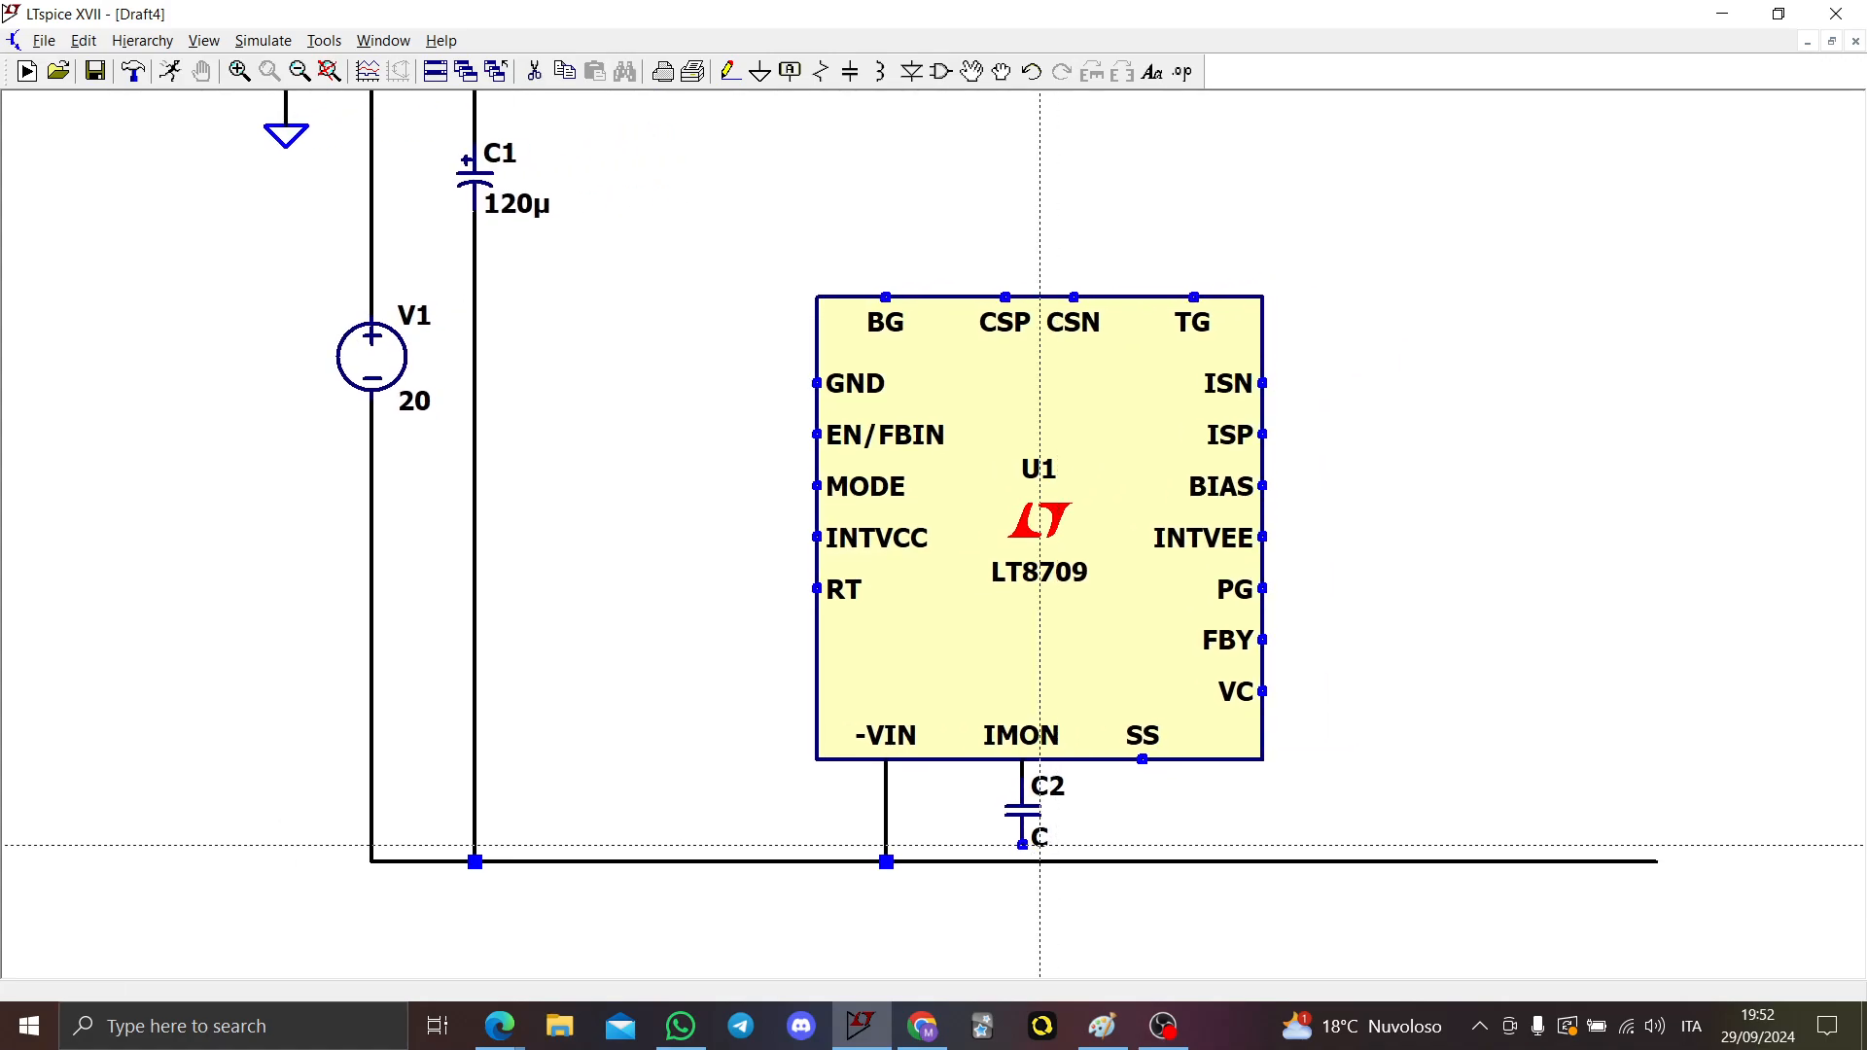
left_click(1022, 845)
left_click(1023, 862)
key("Escape")
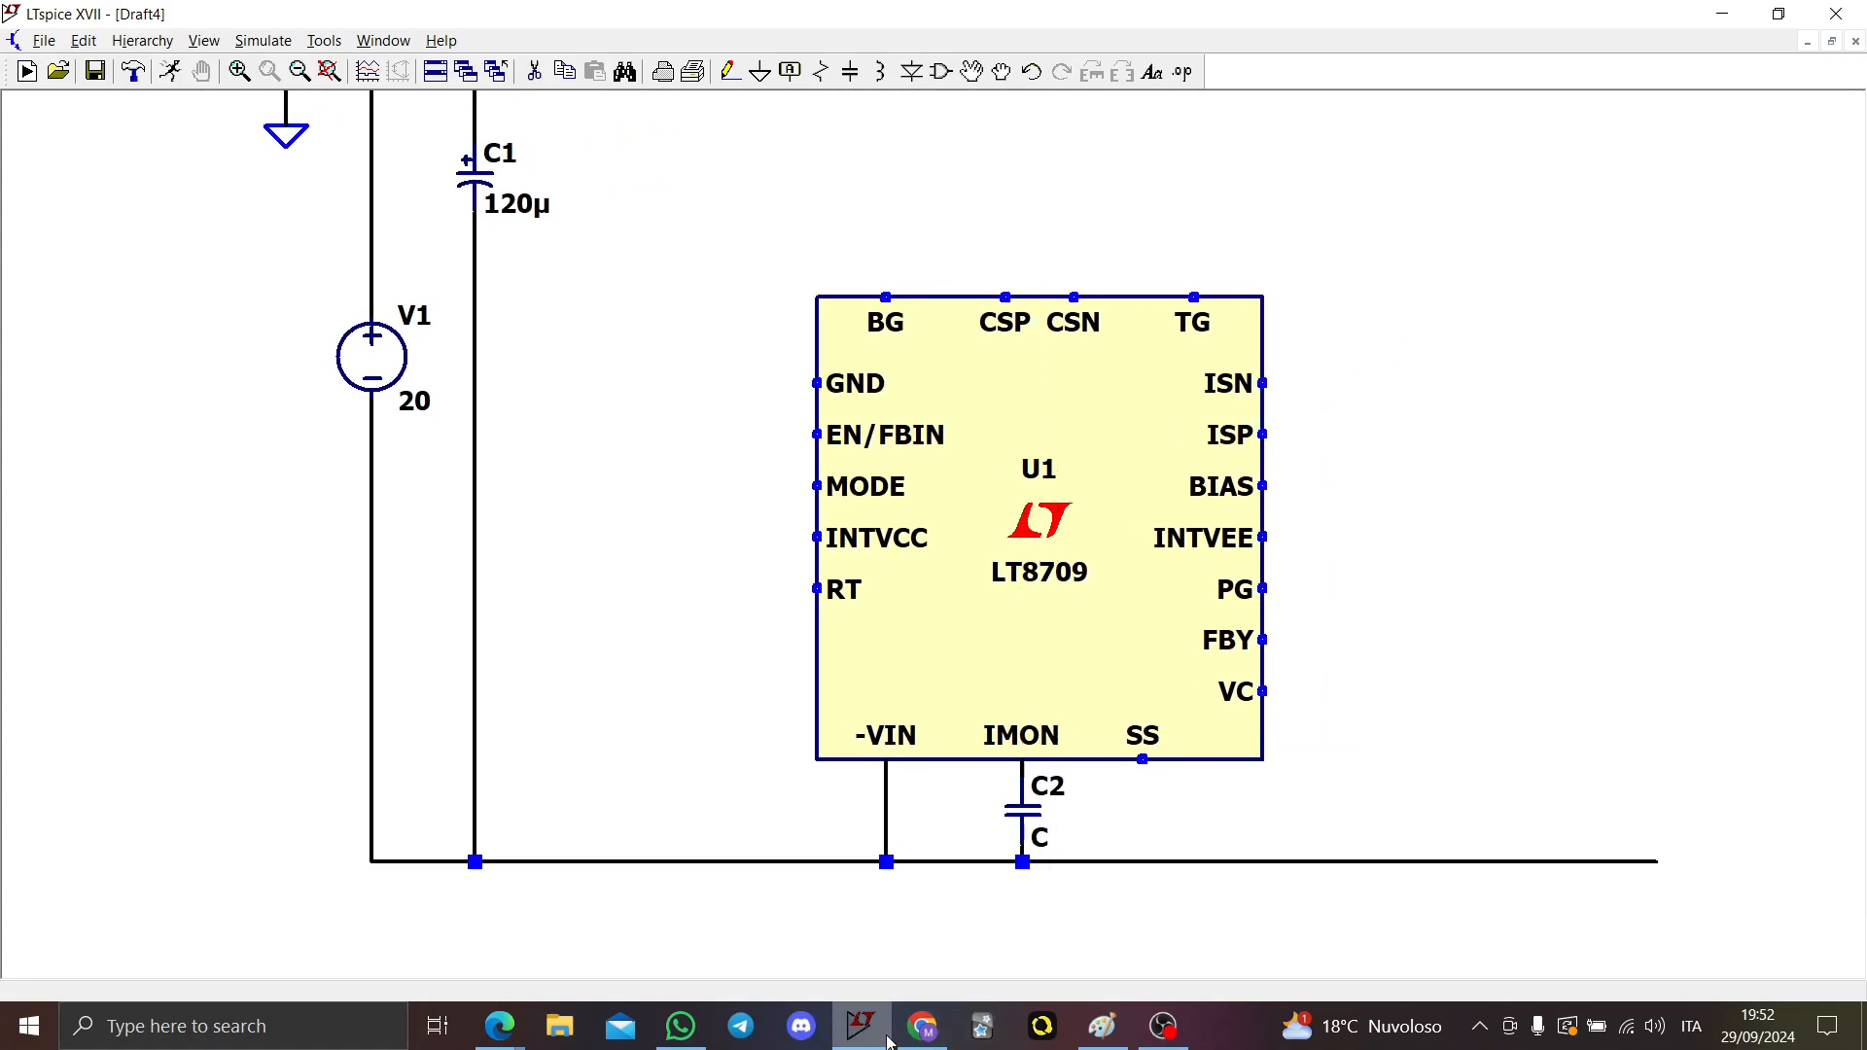
Step: Check the LT8709 reference circuit in Paint and set the IMON capacitor's value to 68n in LTspice
mouse_move(919, 1034)
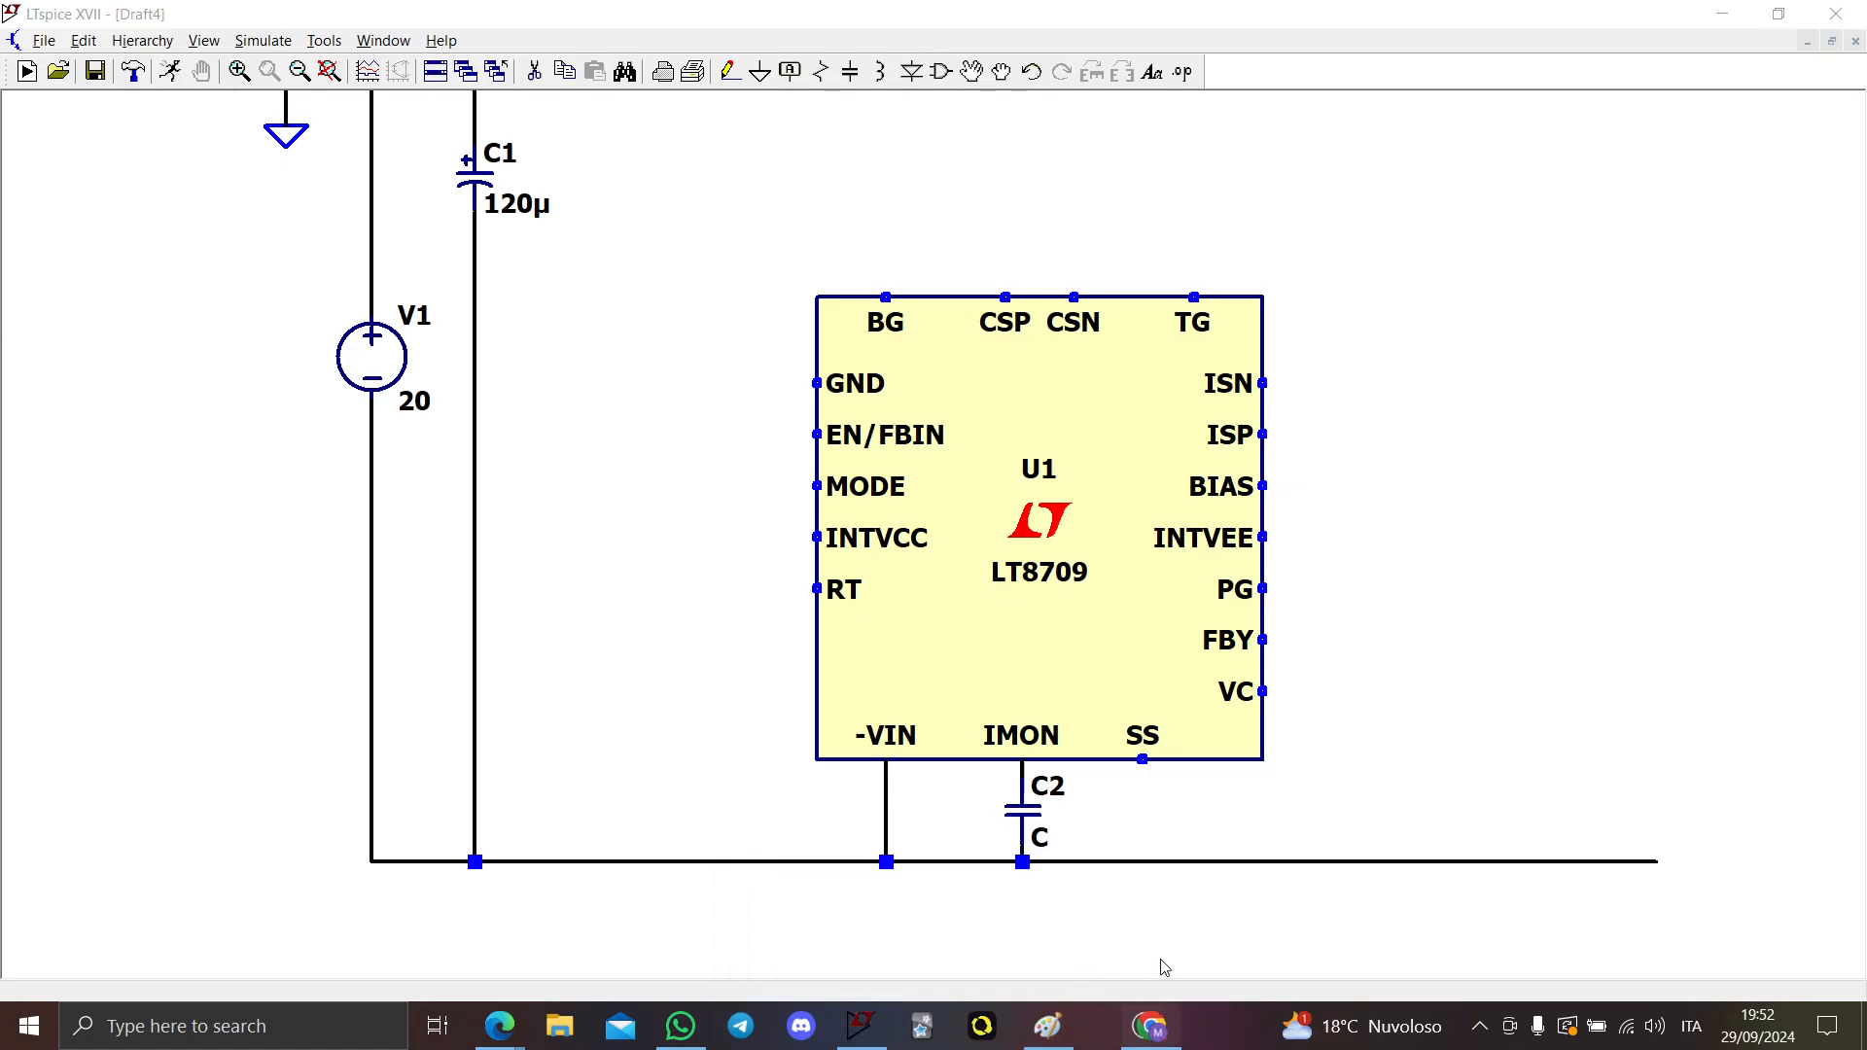
left_click(1102, 1027)
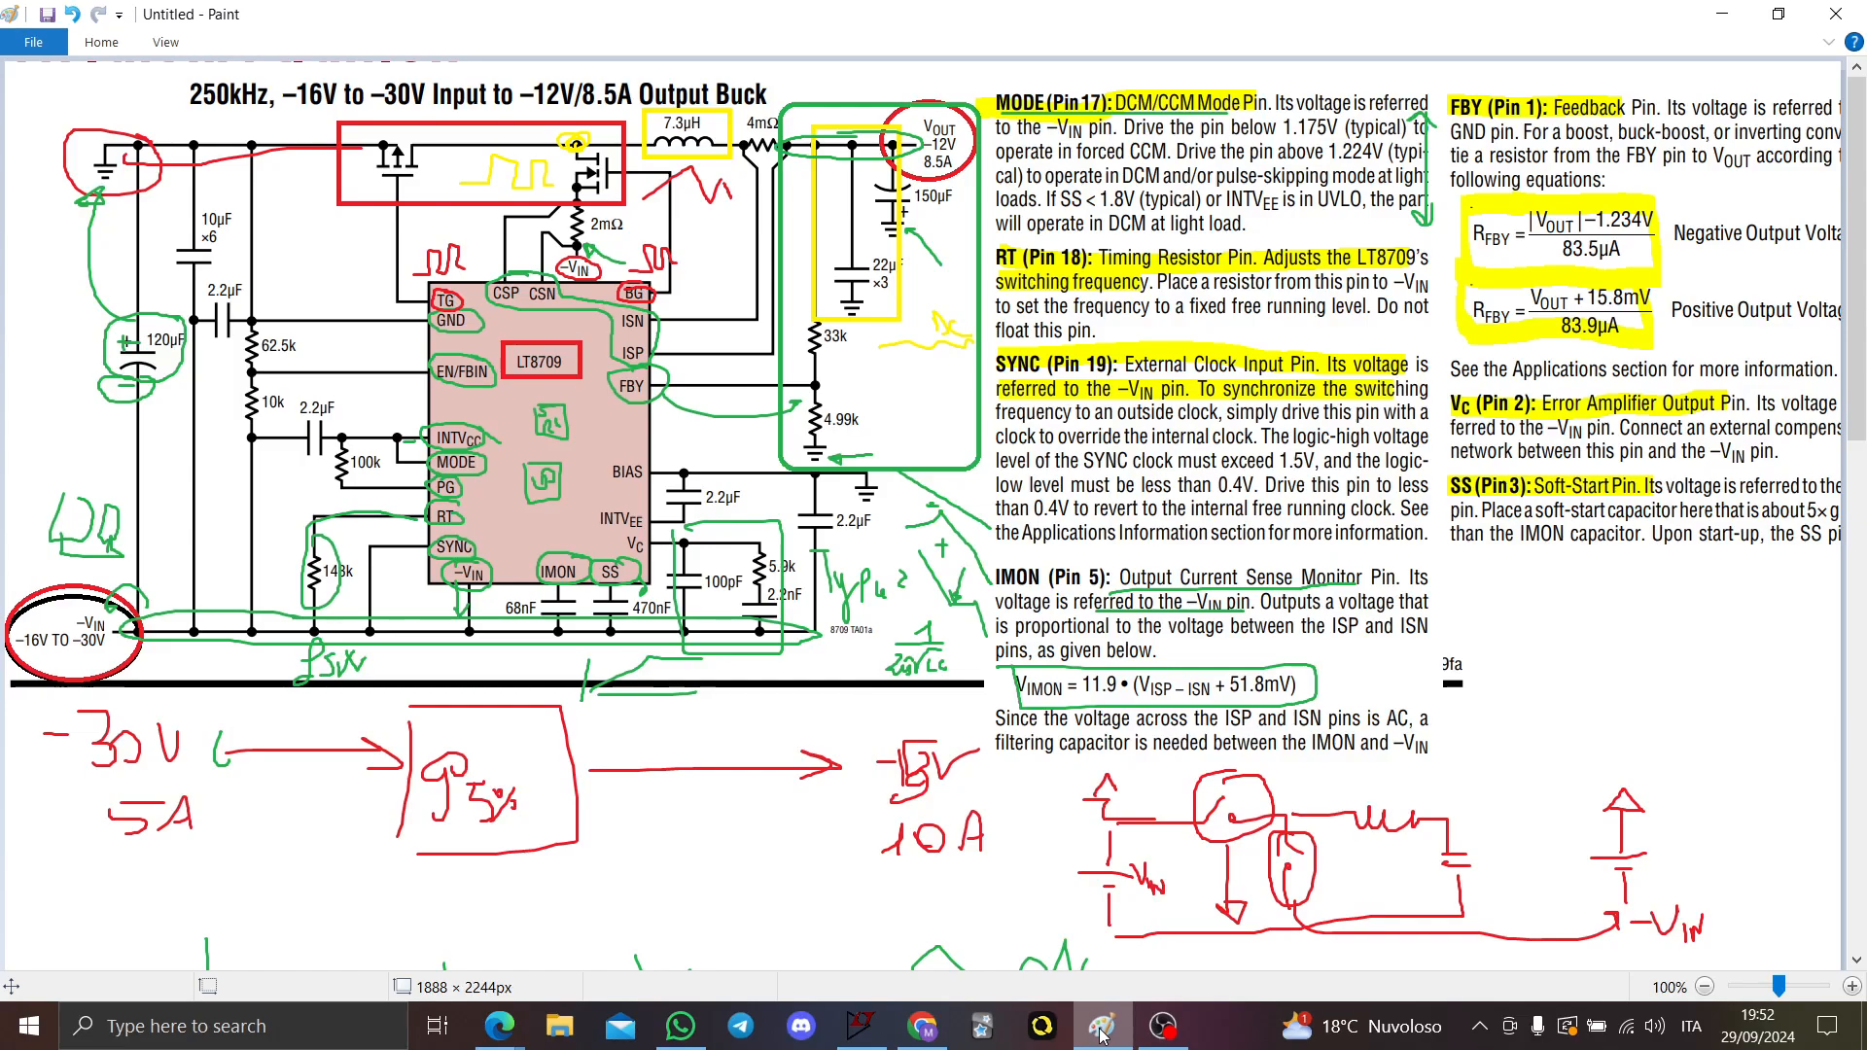
left_click(1102, 1029)
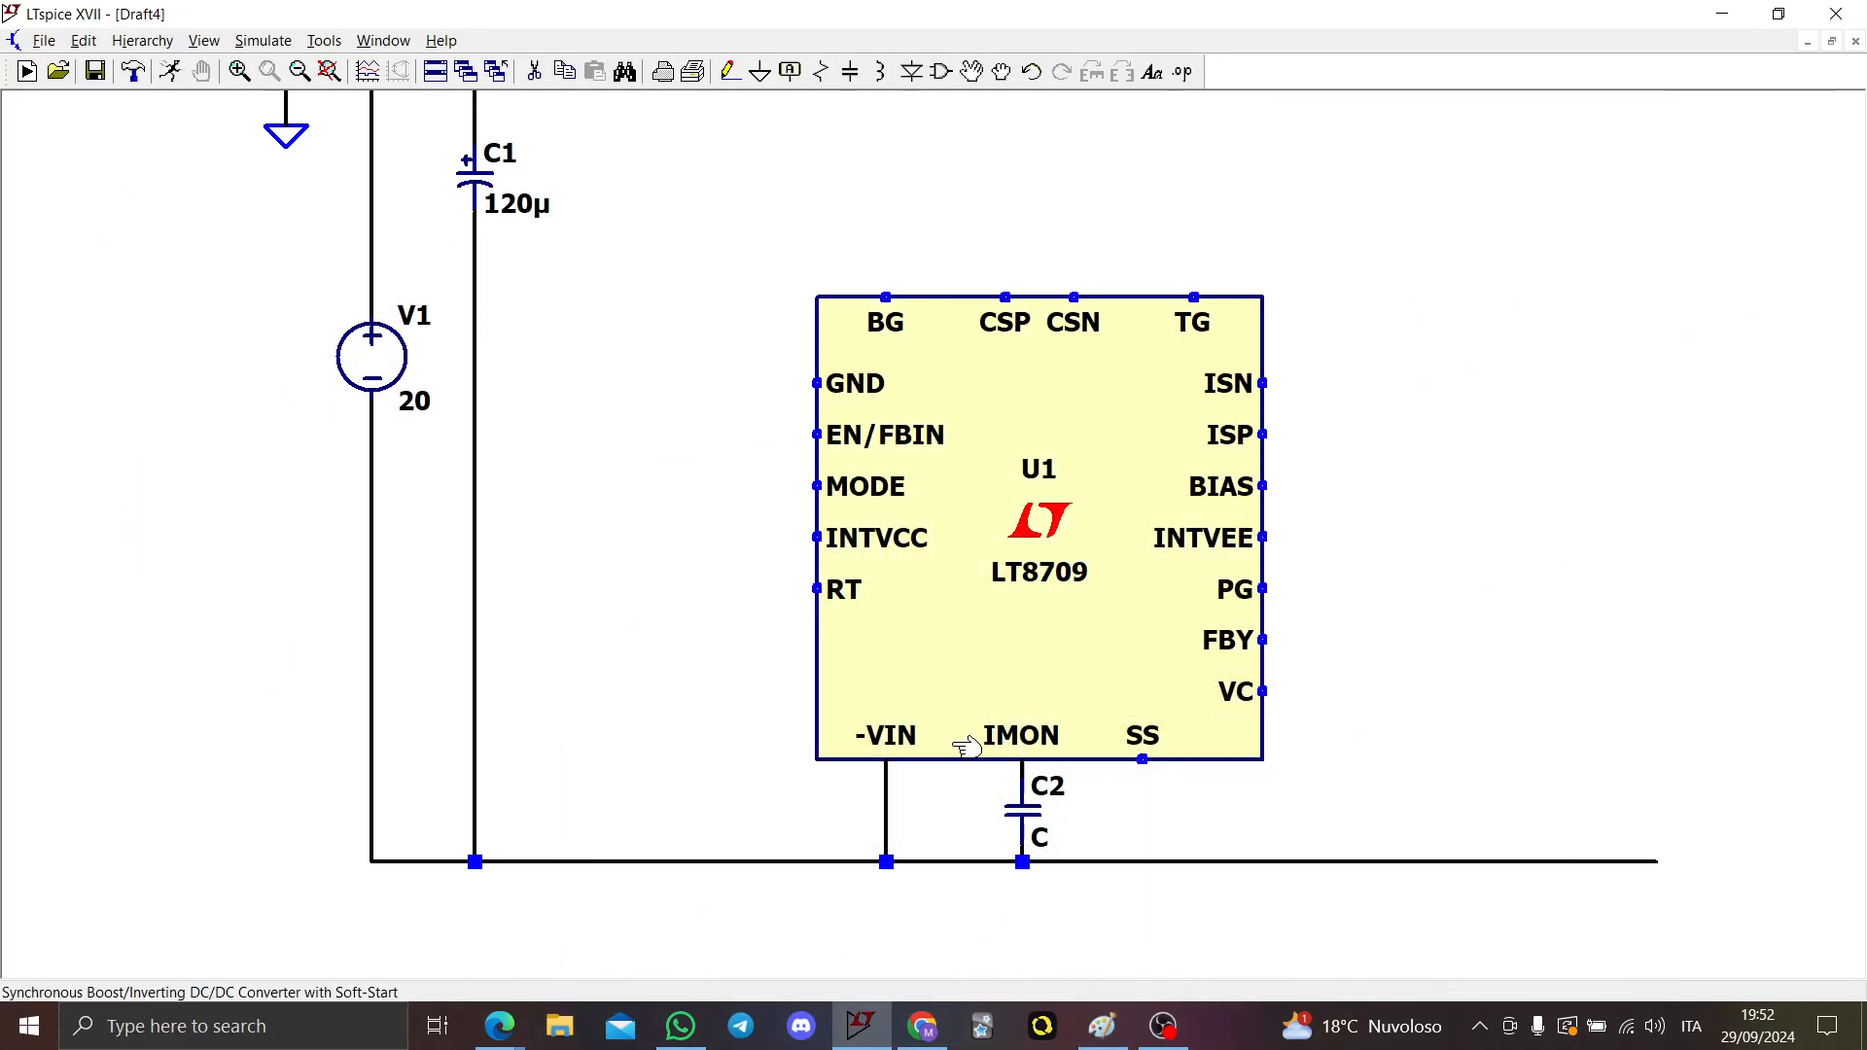
right_click(1042, 834)
type("68n")
key("Return")
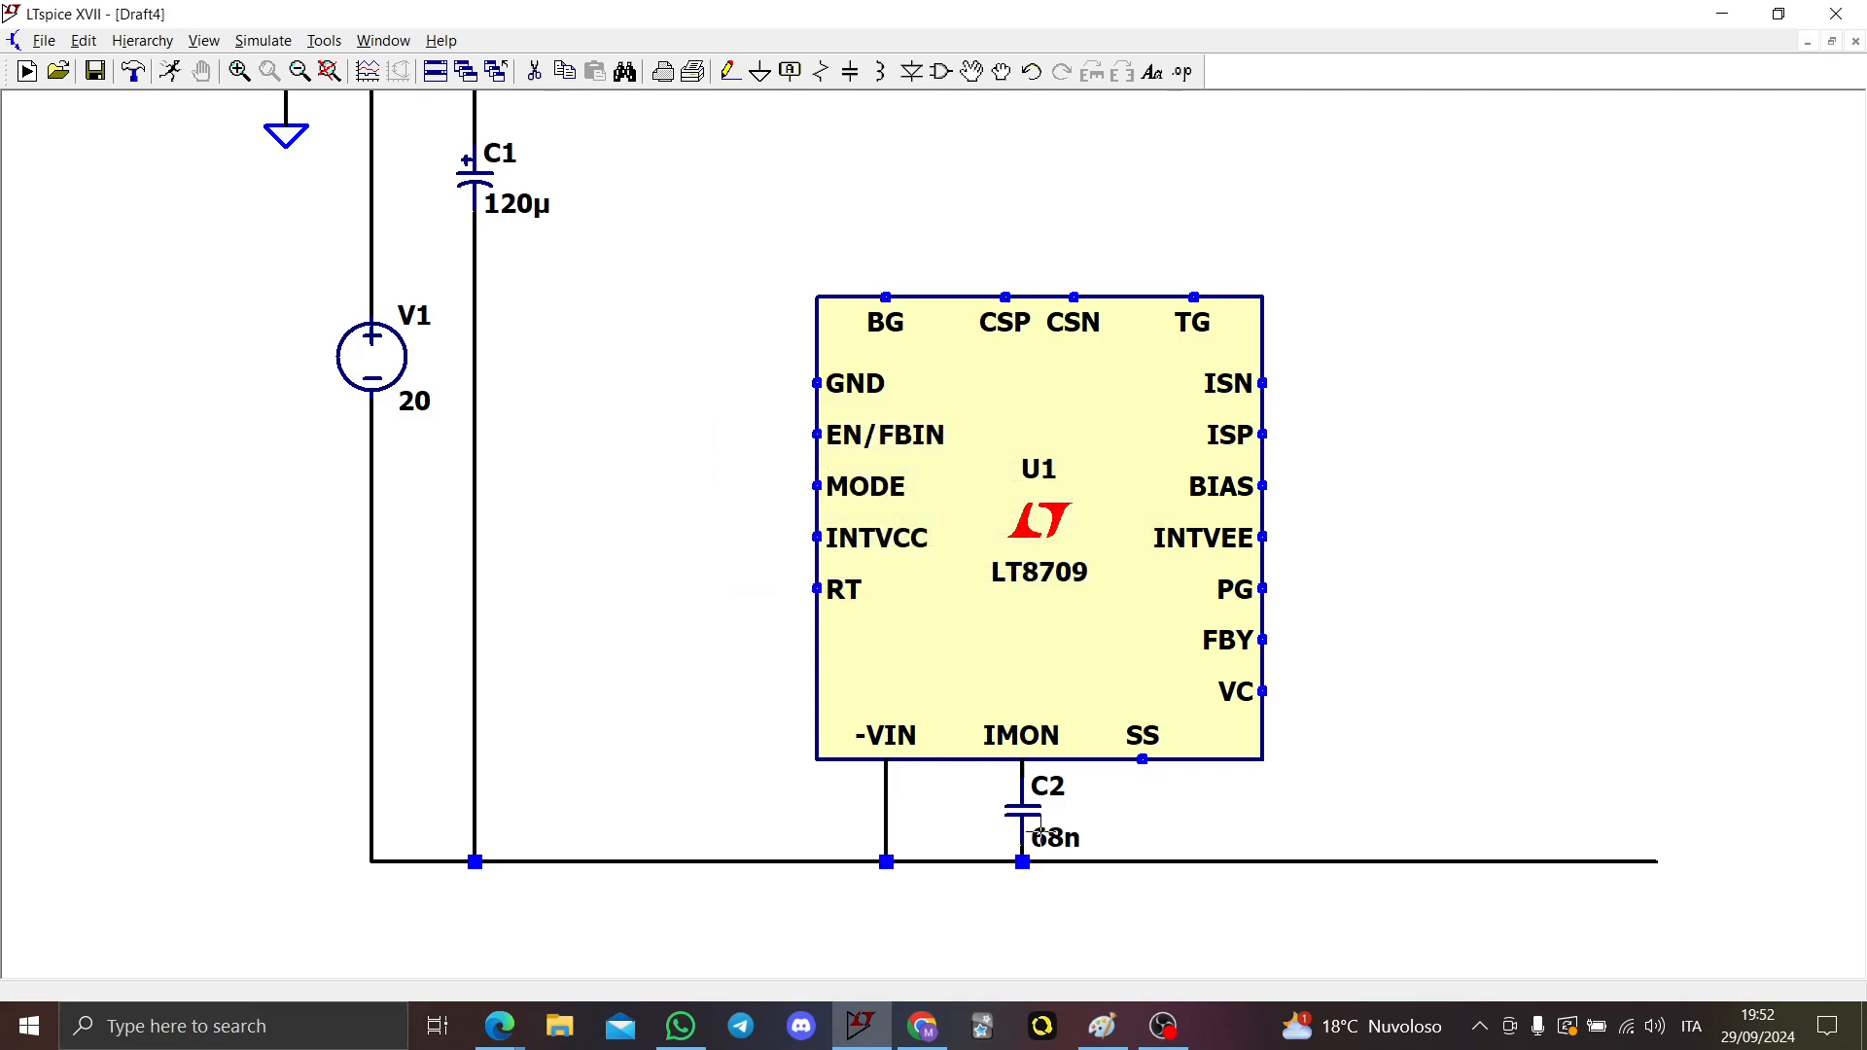
Step: Place a capacitor below the SS pin and wire it between the pin and the lower rail
key("c")
left_click(1143, 828)
key("F3")
left_click(1143, 844)
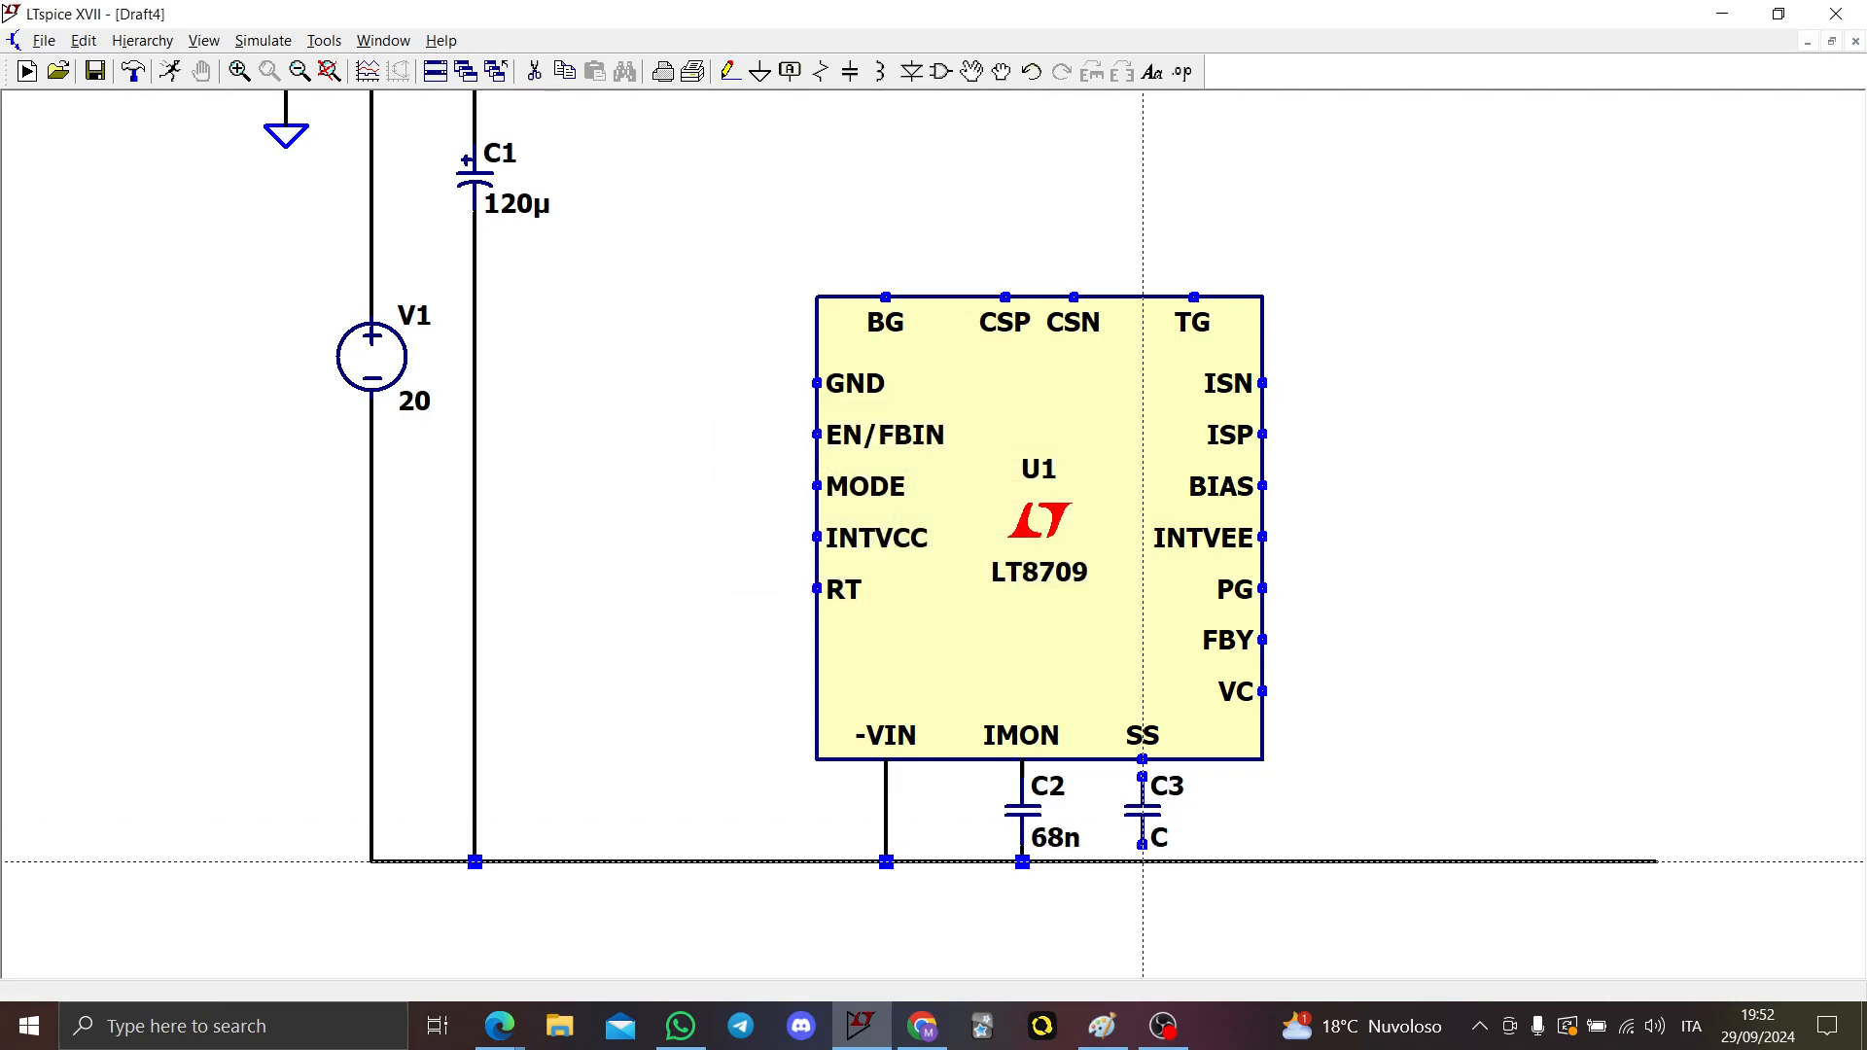
left_click(1143, 862)
key("Escape")
Step: Set the SS capacitor's value to 470n
right_click(1155, 838)
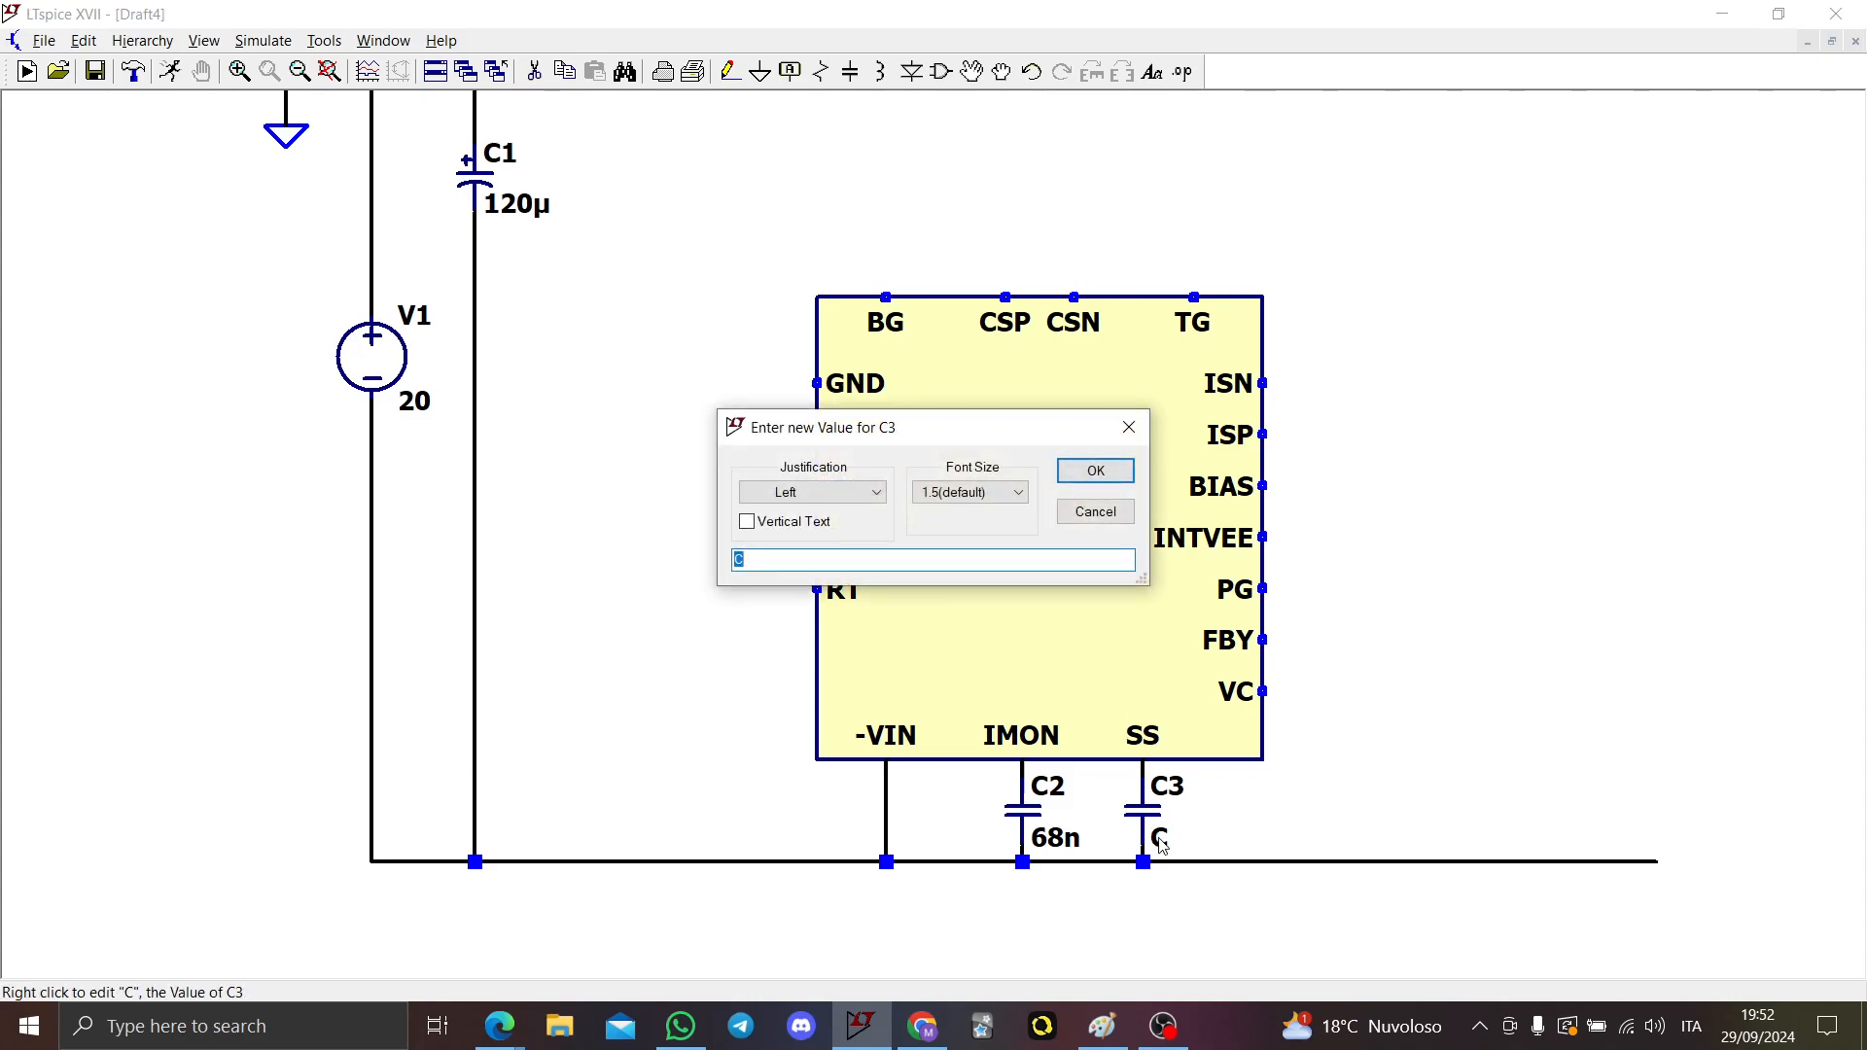
type("470n")
key("Return")
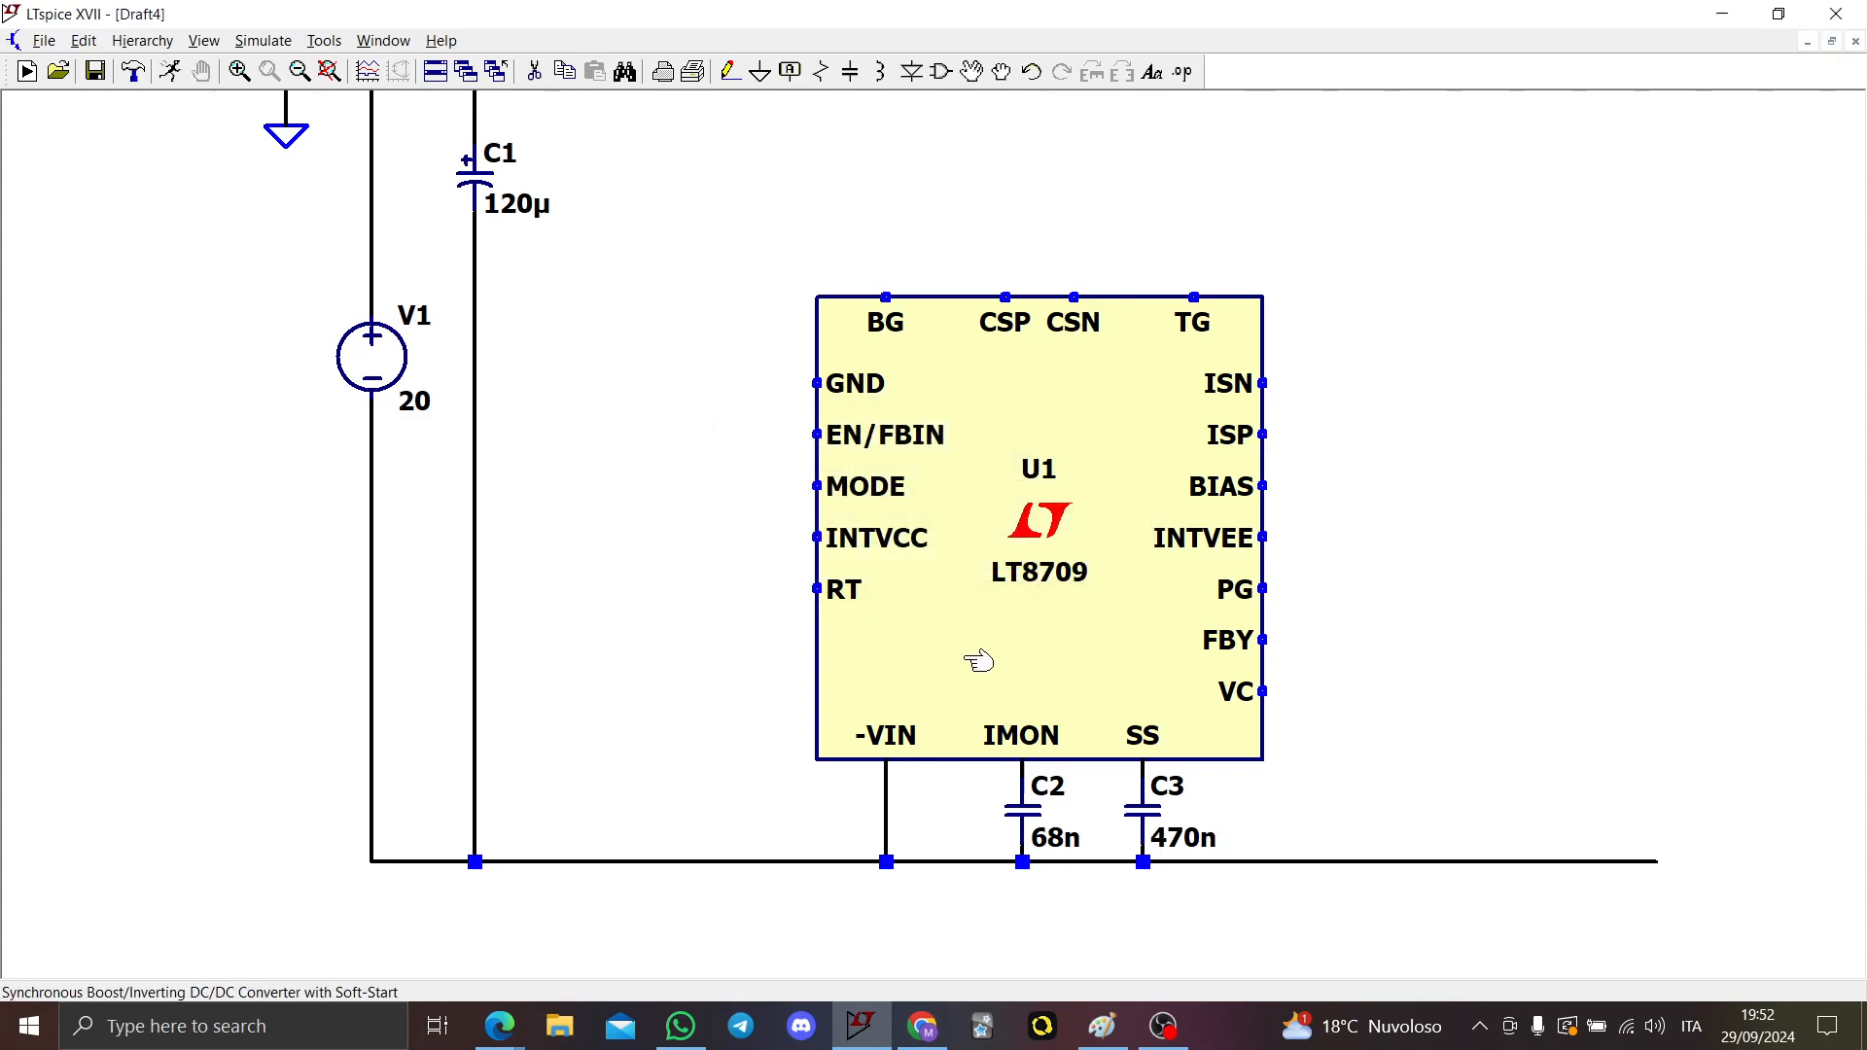
Step: Wire the RT pin out to the left and down to the lower supply rail
key("F3")
left_click(817, 588)
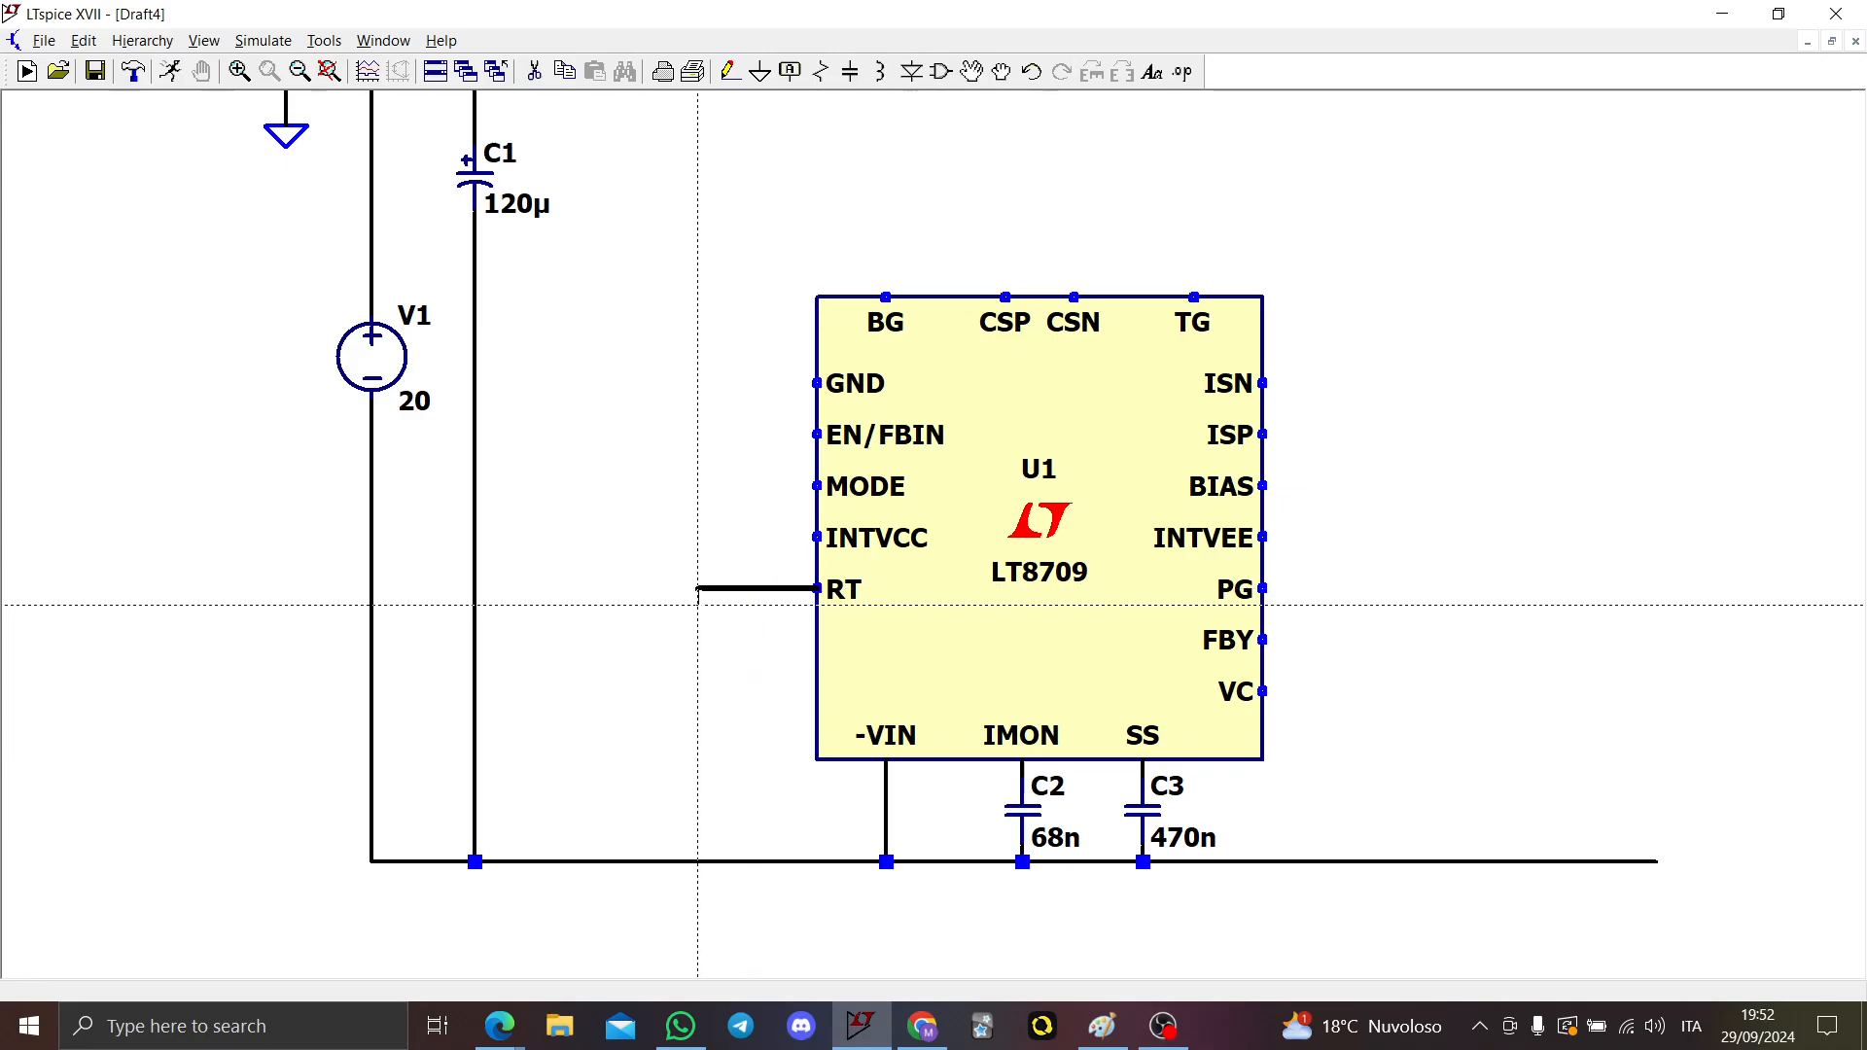
left_click(694, 860)
Step: Add the comment text "250kHz" below the lower rail, under the RT wire
type("t2")
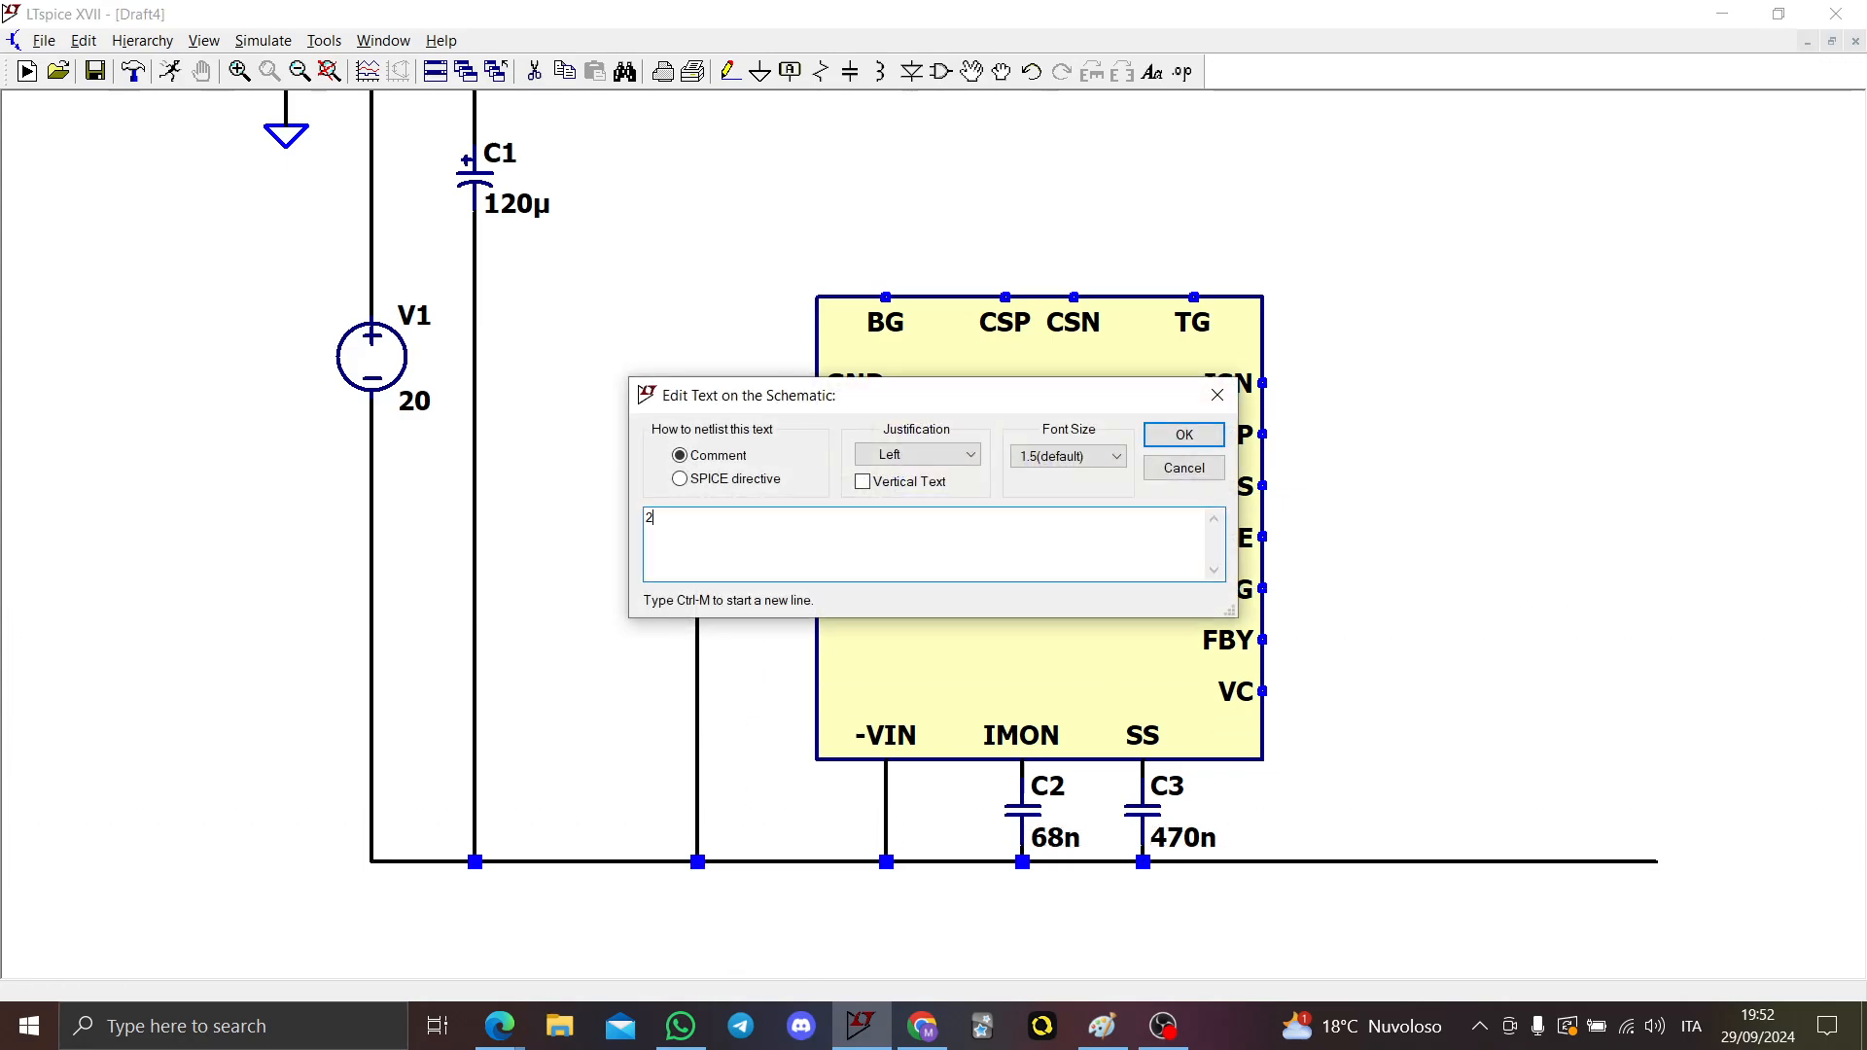
key("Return")
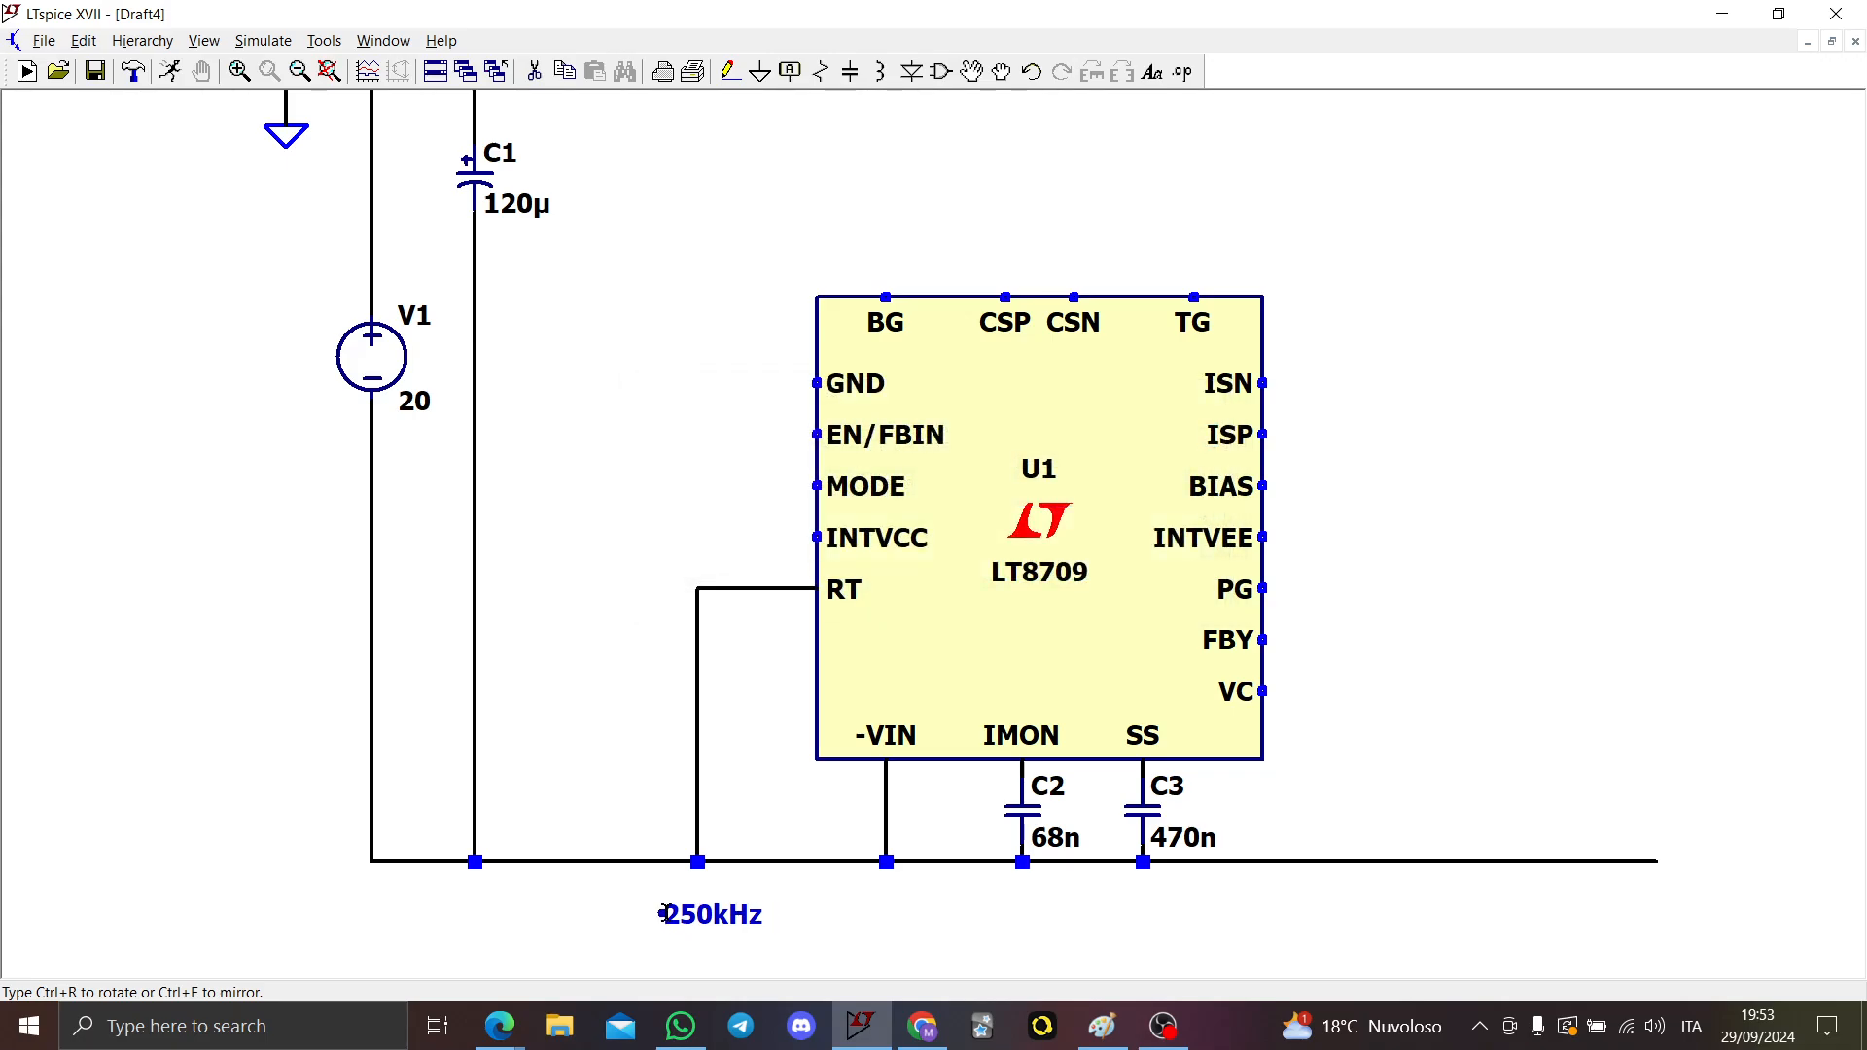
left_click(666, 913)
Step: Insert a resistor in the RT wire and set its value to 143k, checking the reference circuit in Paint
left_click(1100, 1031)
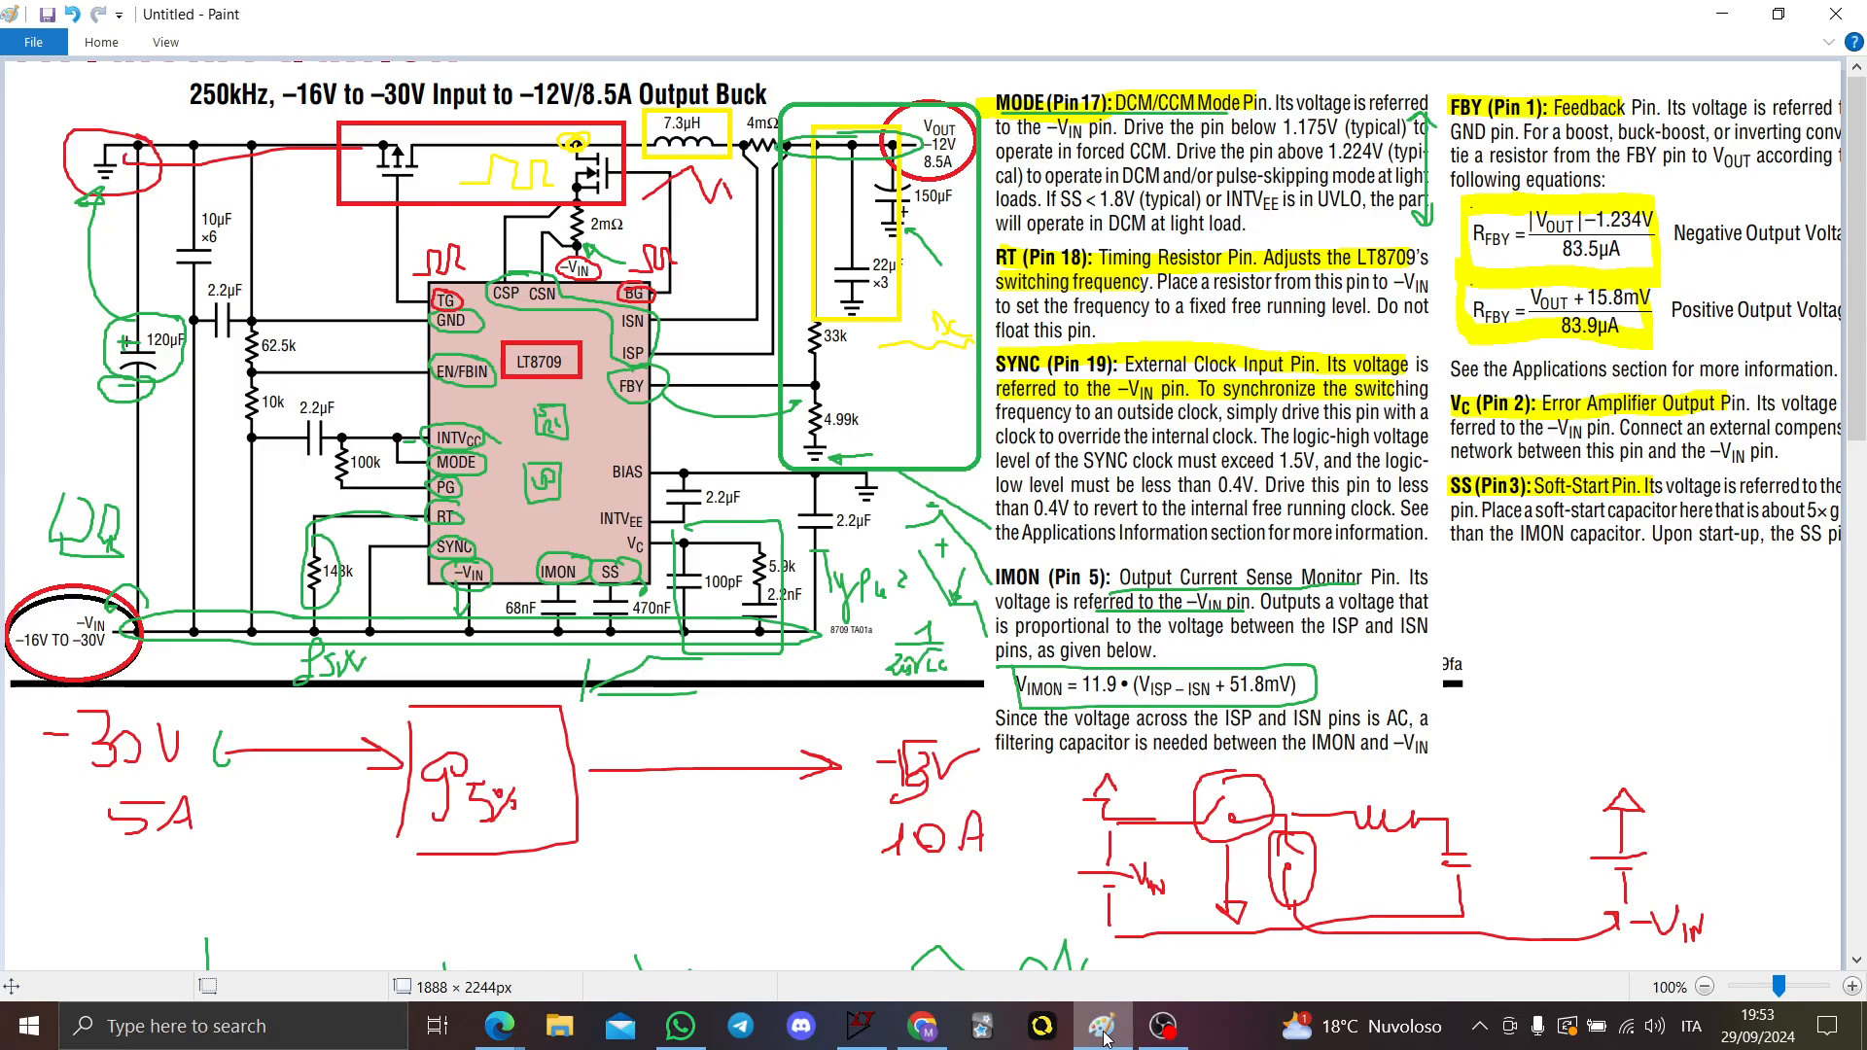
left_click(1105, 1039)
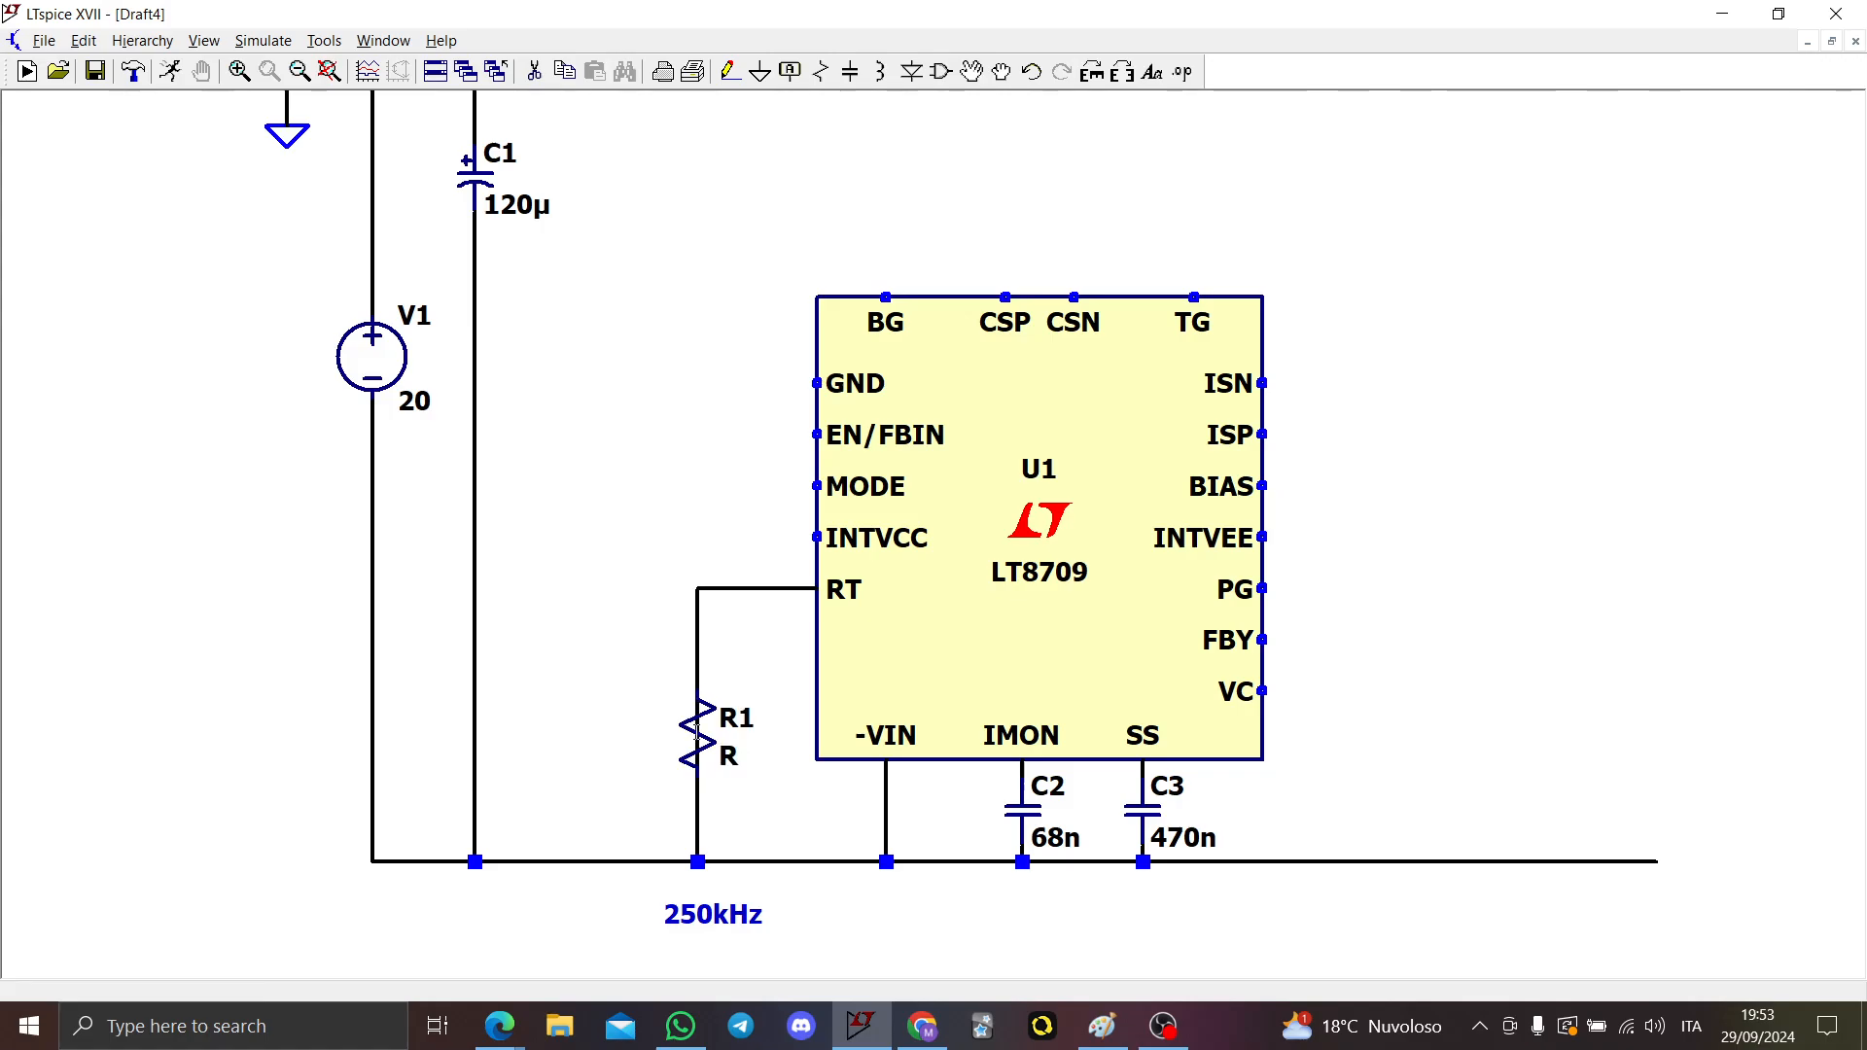
right_click(728, 764)
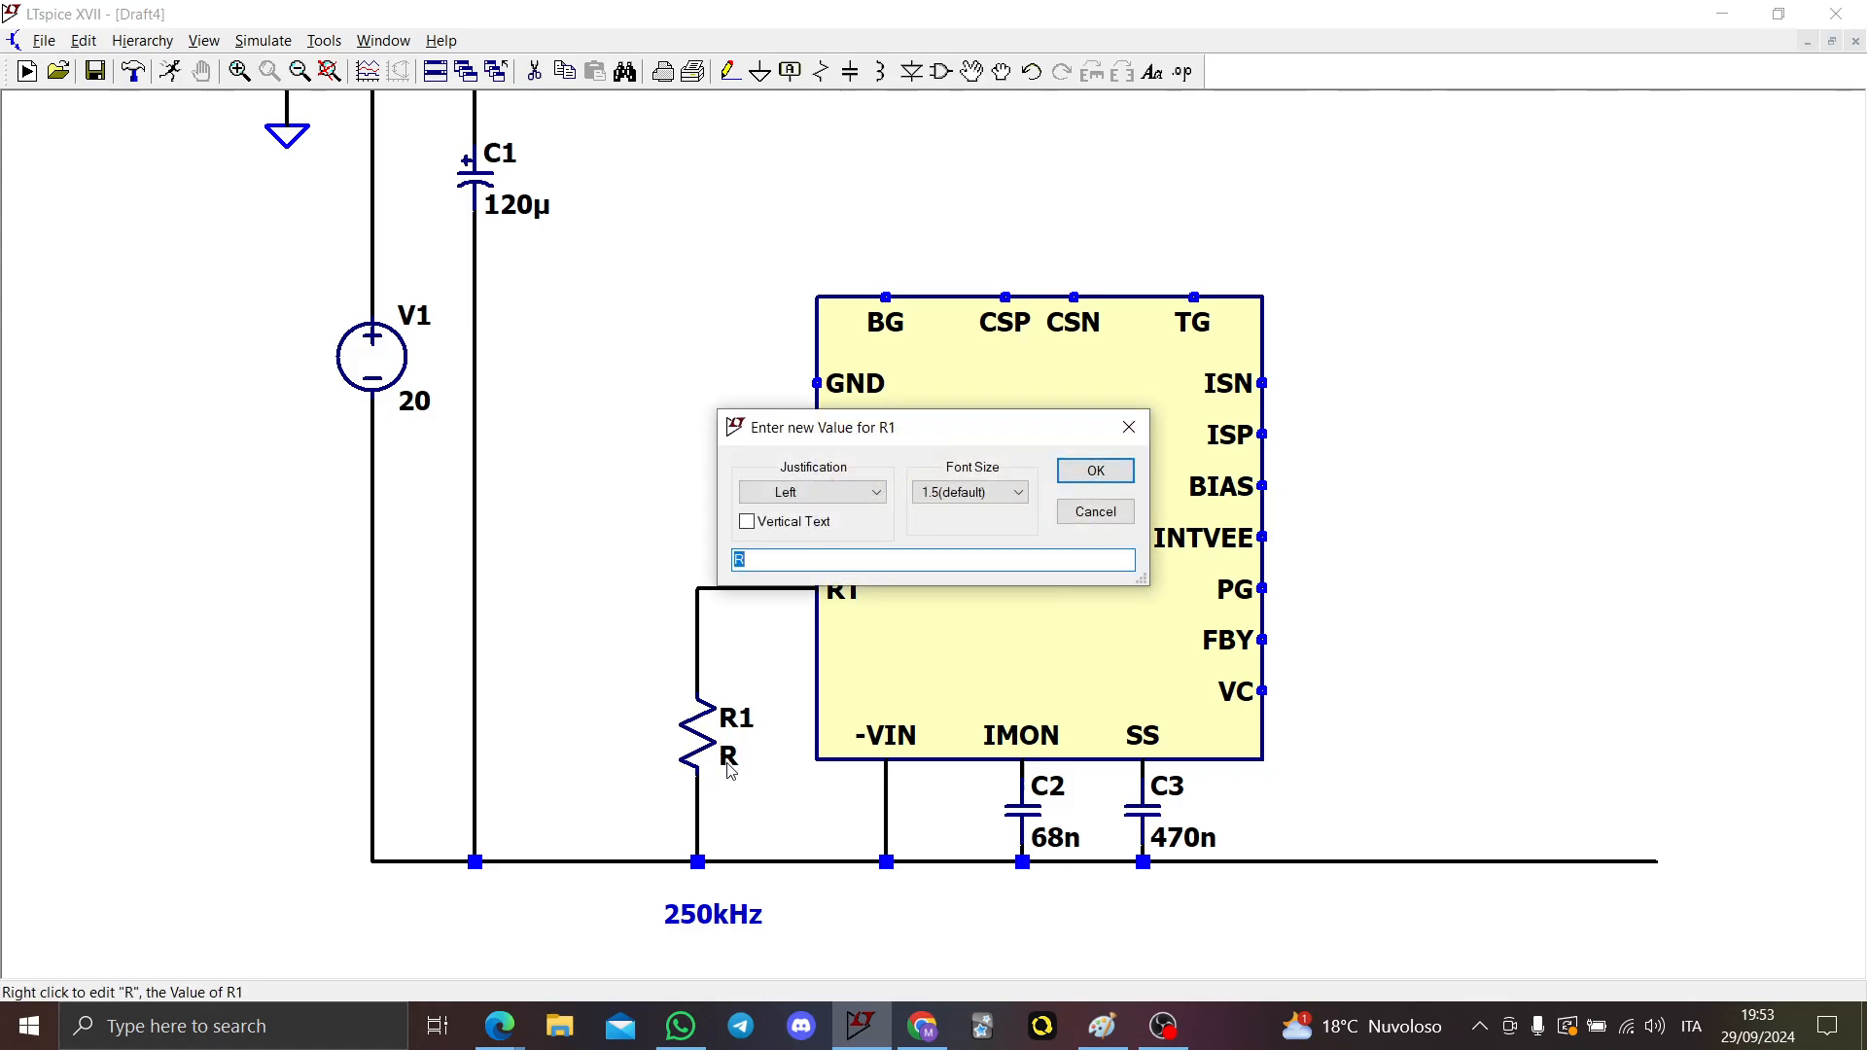
type("143k")
key("Return")
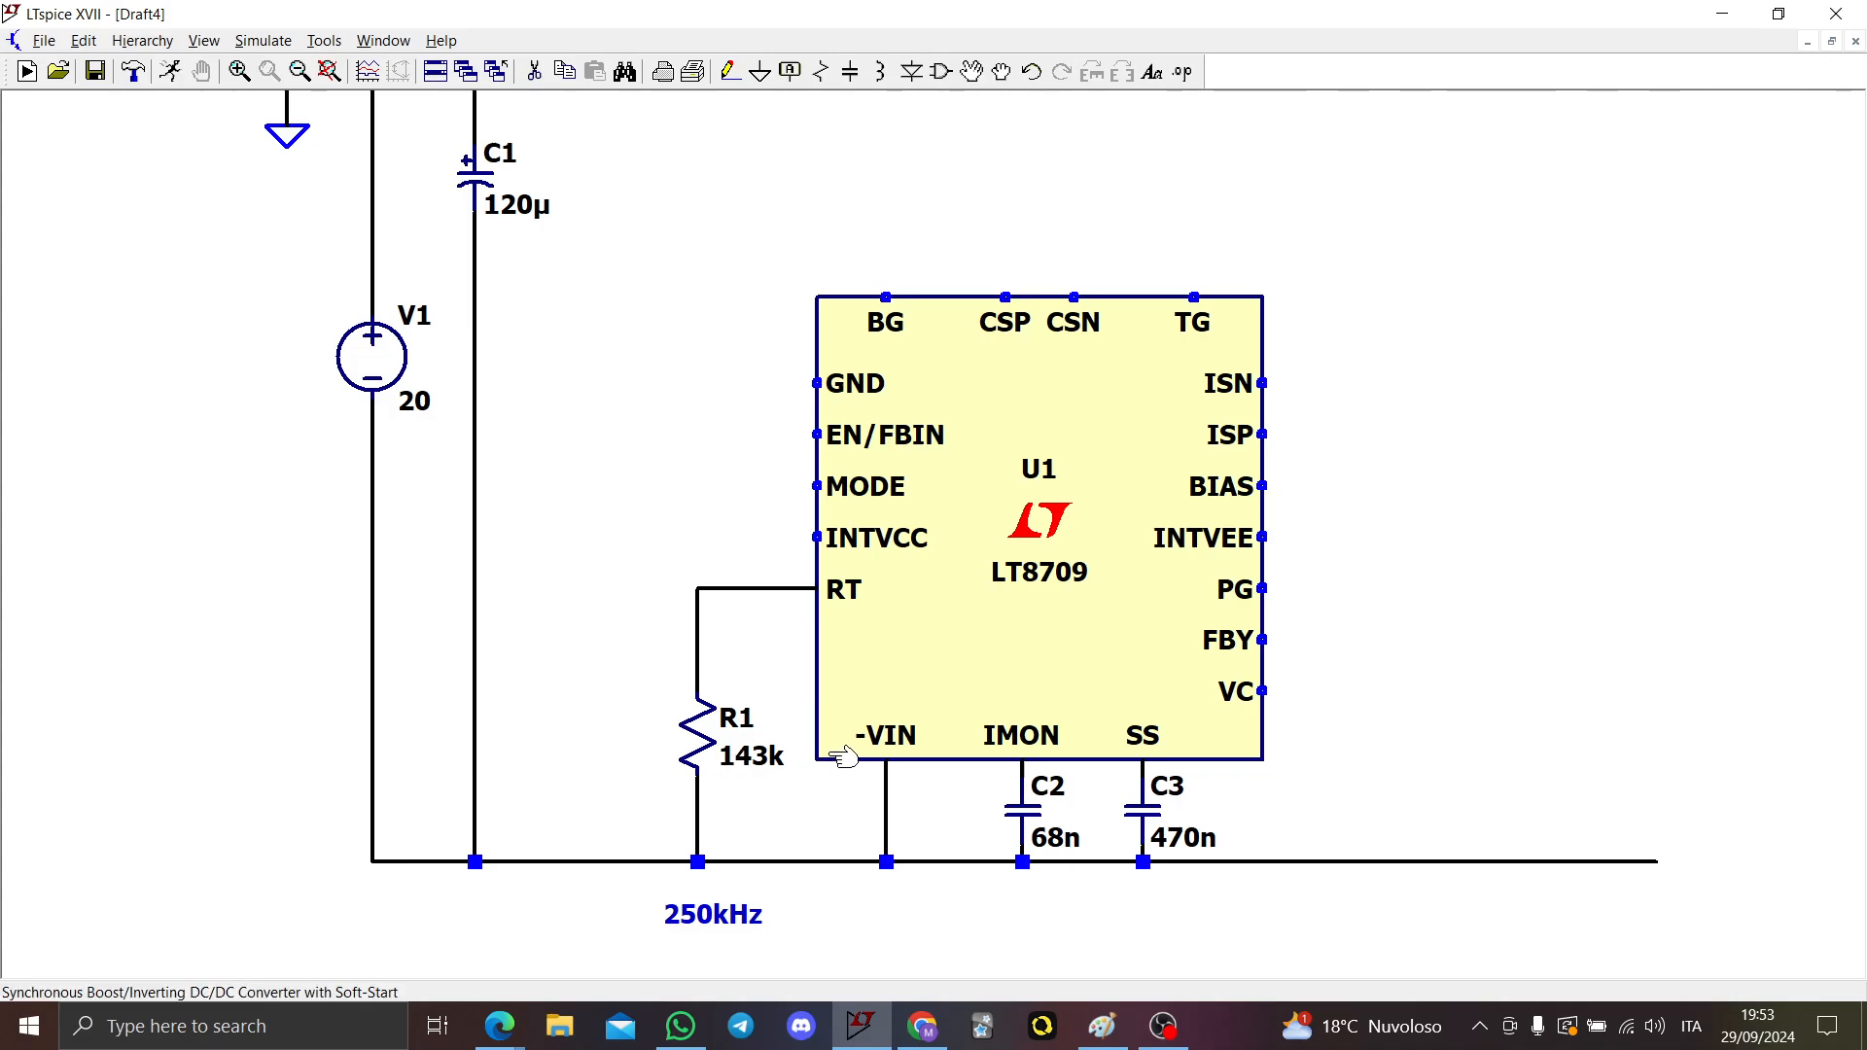
Step: Wire the INTVCC pin to the MODE pin with a loop on the LT8709's left side
key("F3")
left_click(817, 537)
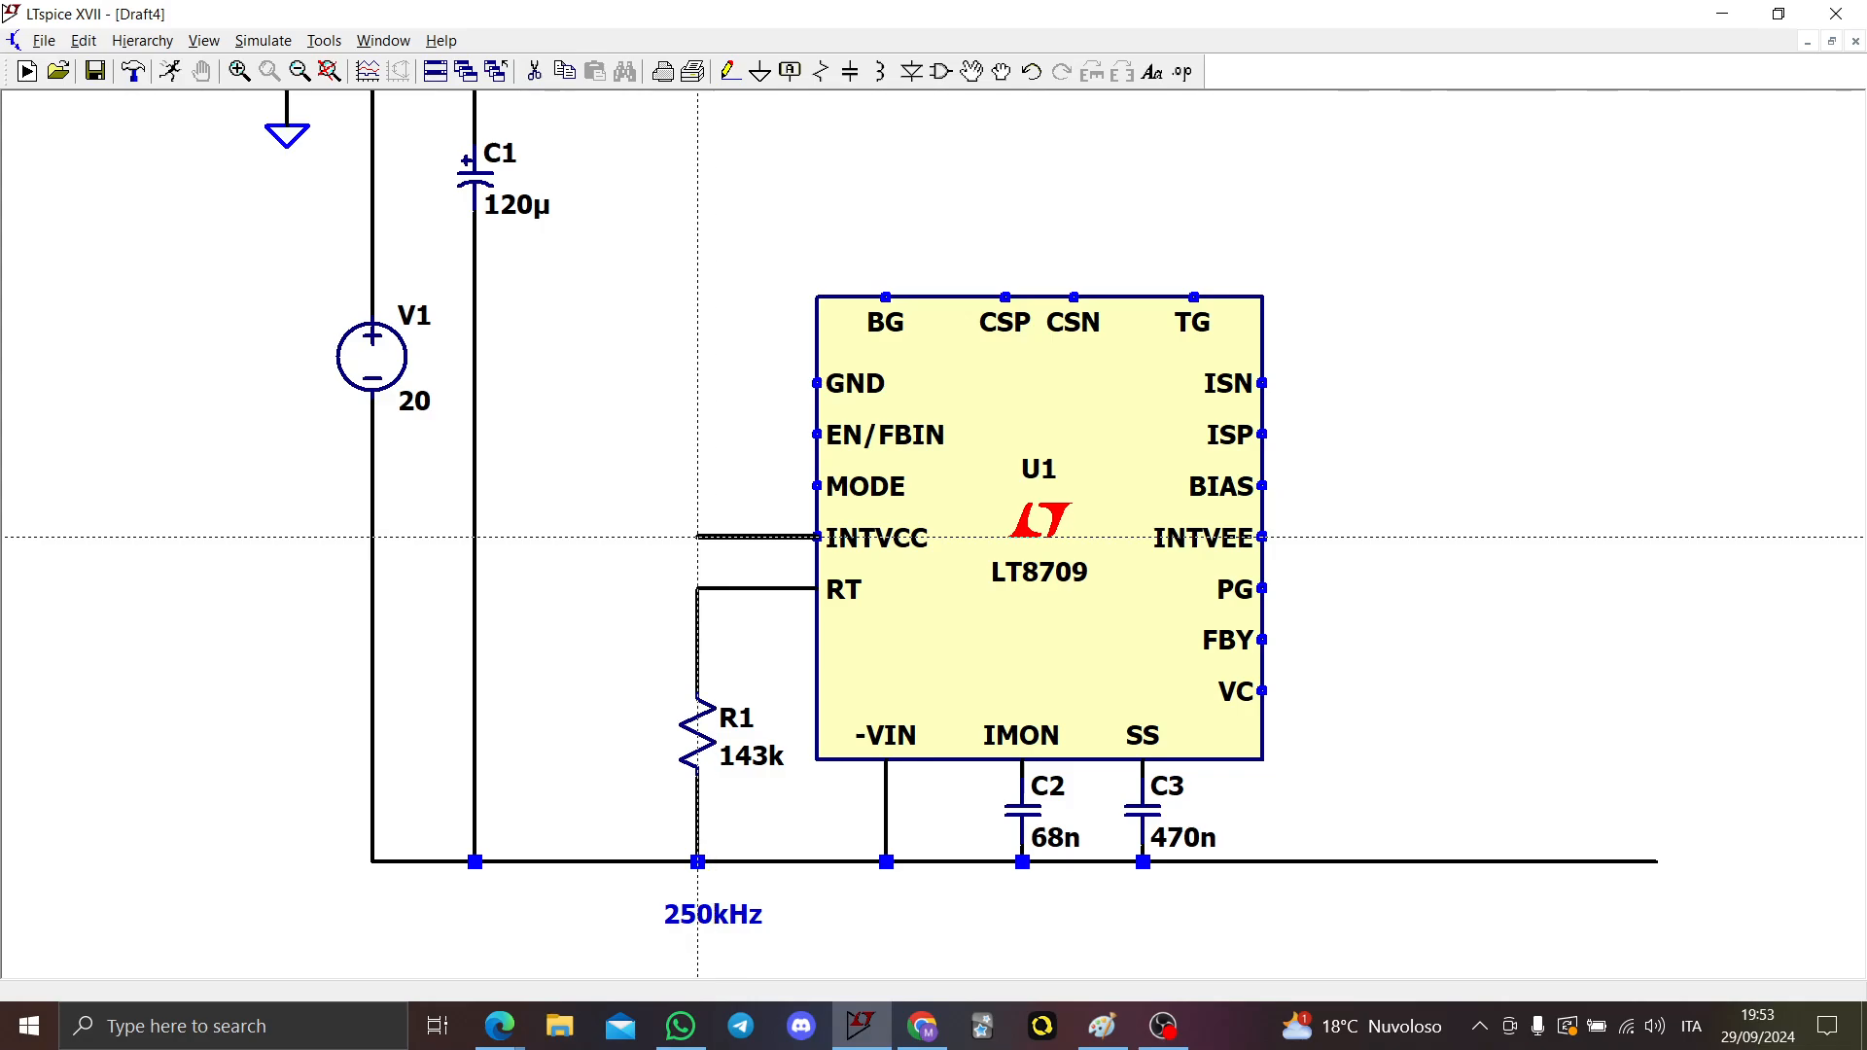
left_click(697, 484)
left_click(817, 483)
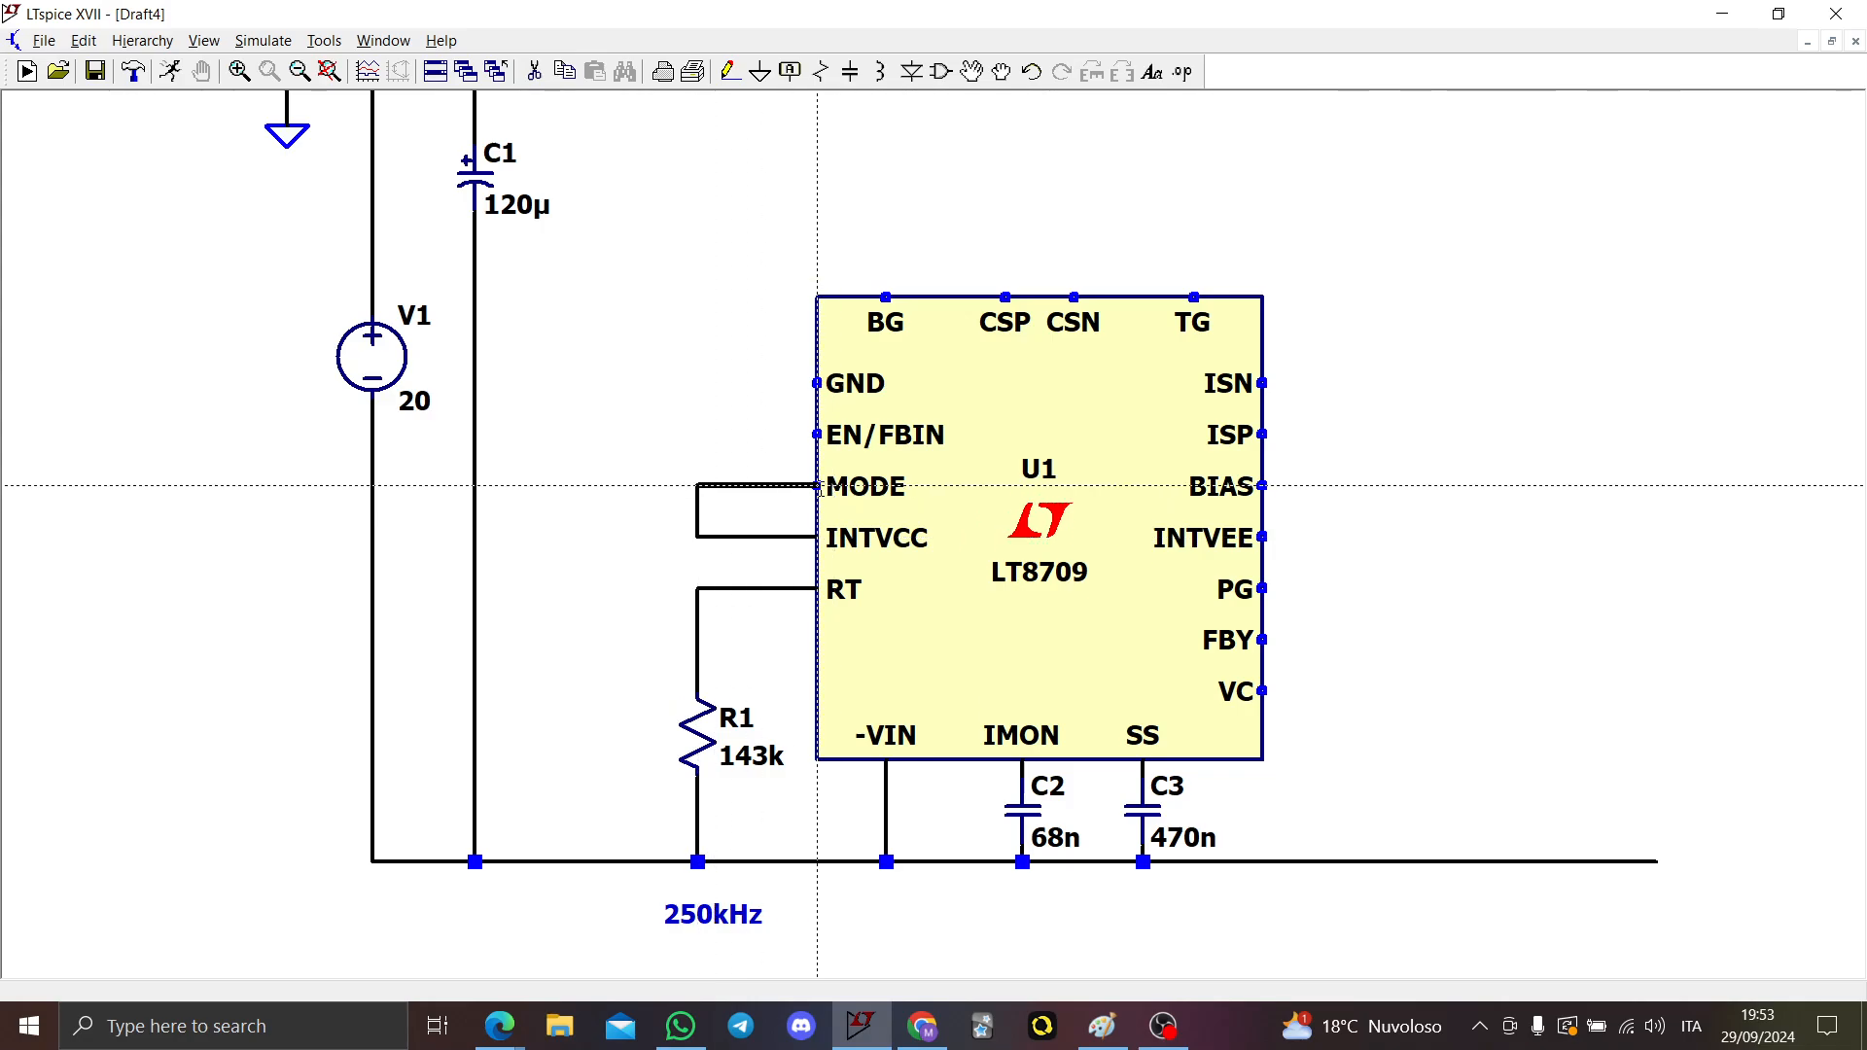
Step: Extend a wire from the INTVCC–MODE junction to the left and down to the lower supply rail
left_click(697, 536)
left_click(560, 537)
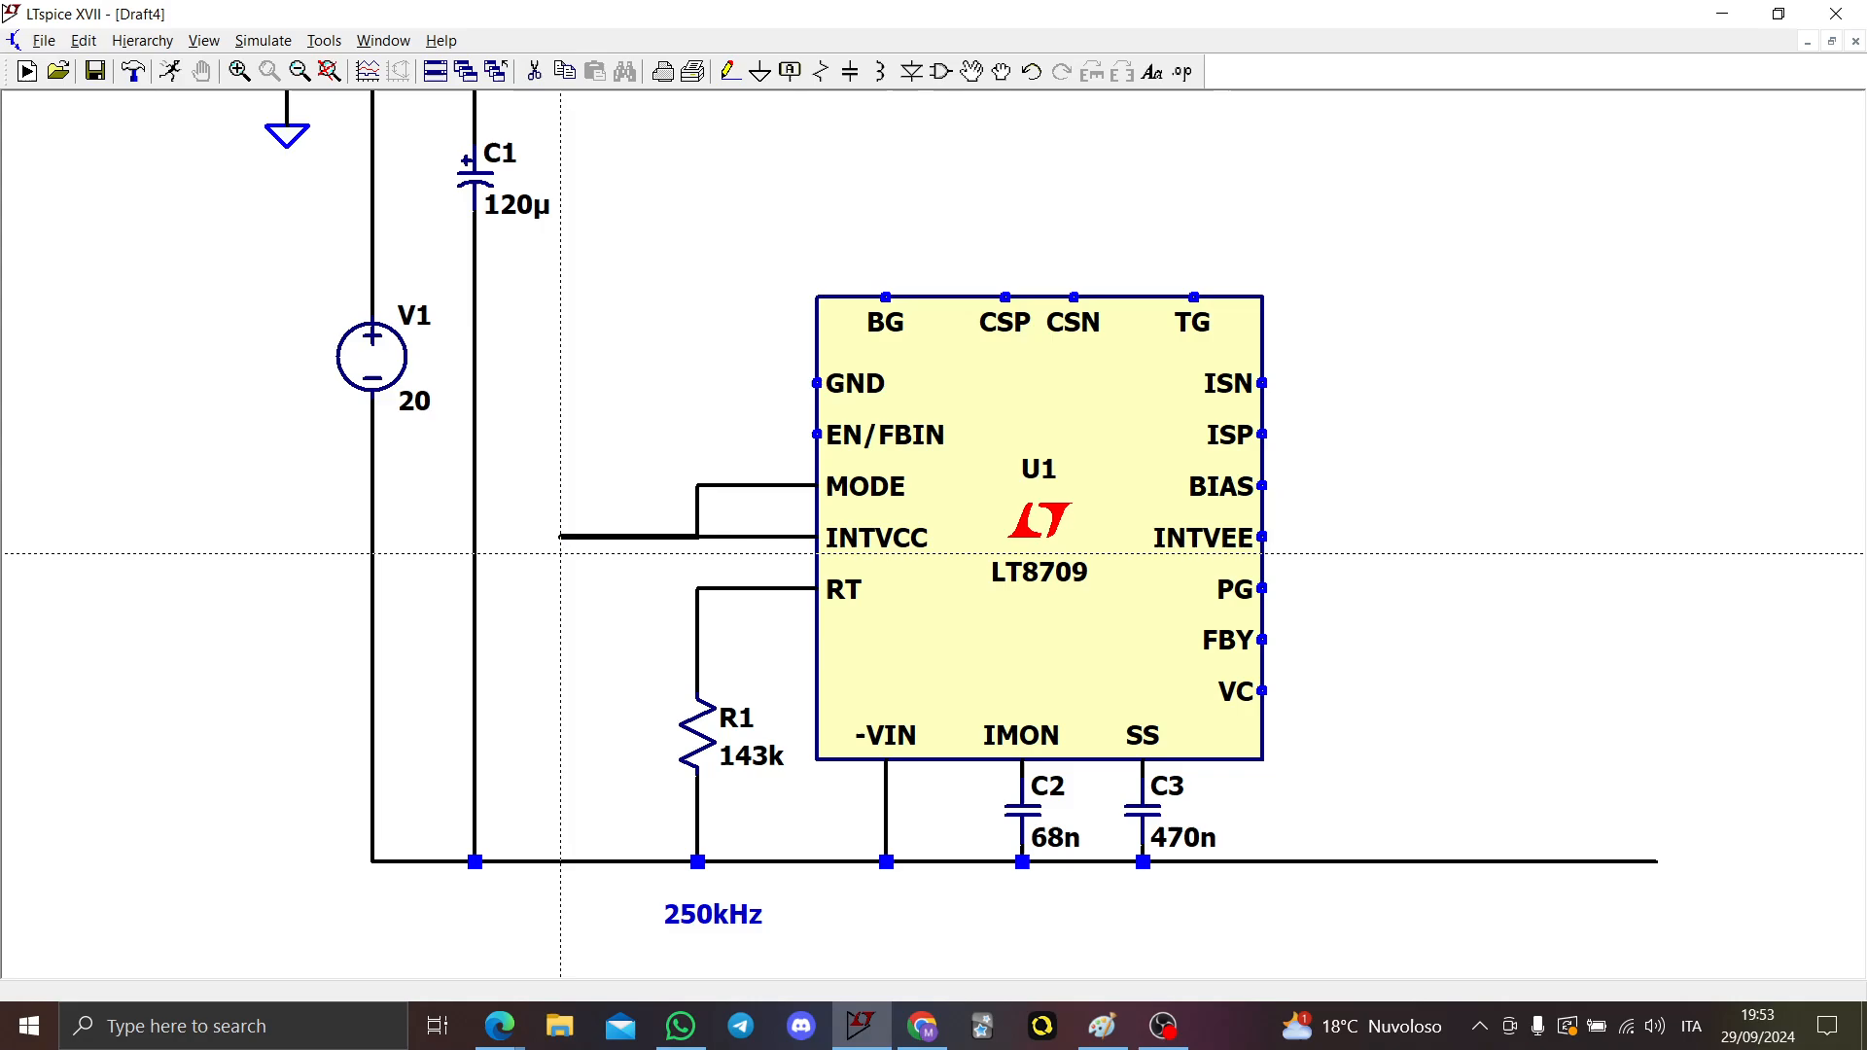
left_click(560, 860)
Step: Place a capacitor in the vertical INTVCC wire and set its value to 2.2u
key("c")
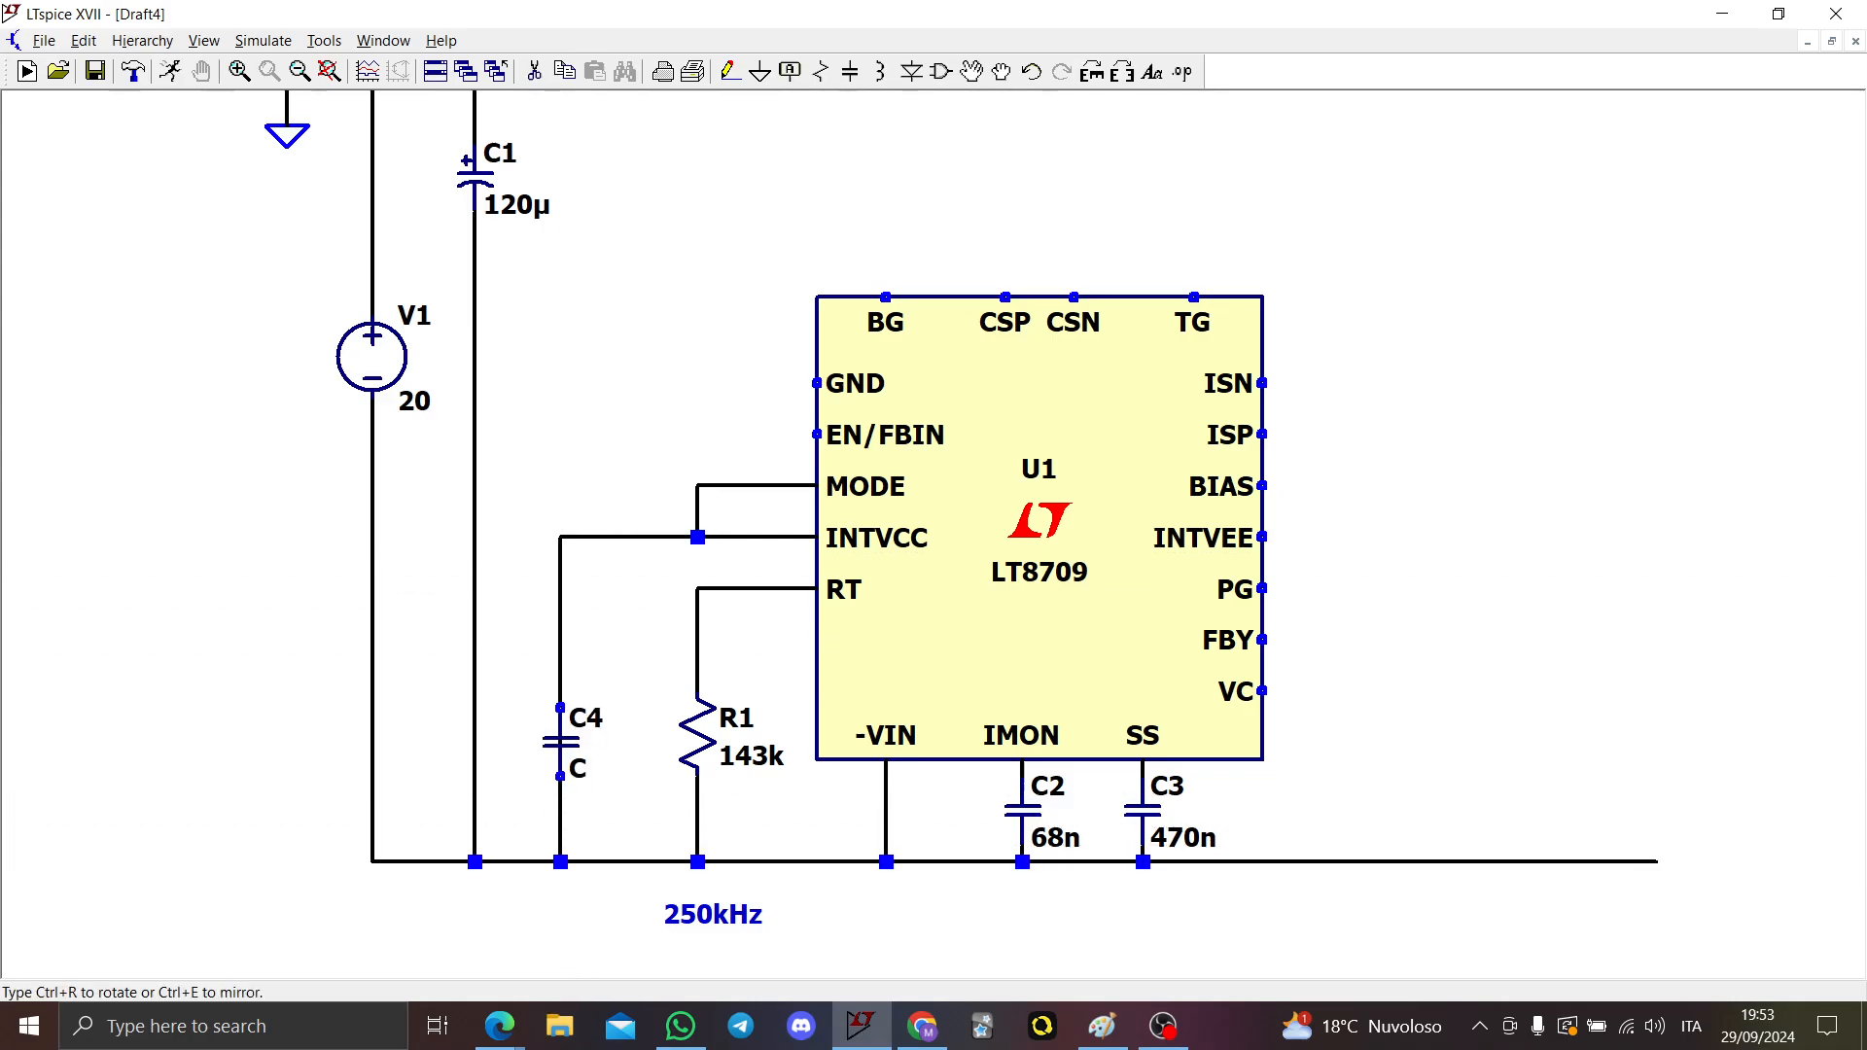
left_click(560, 741)
key("Escape")
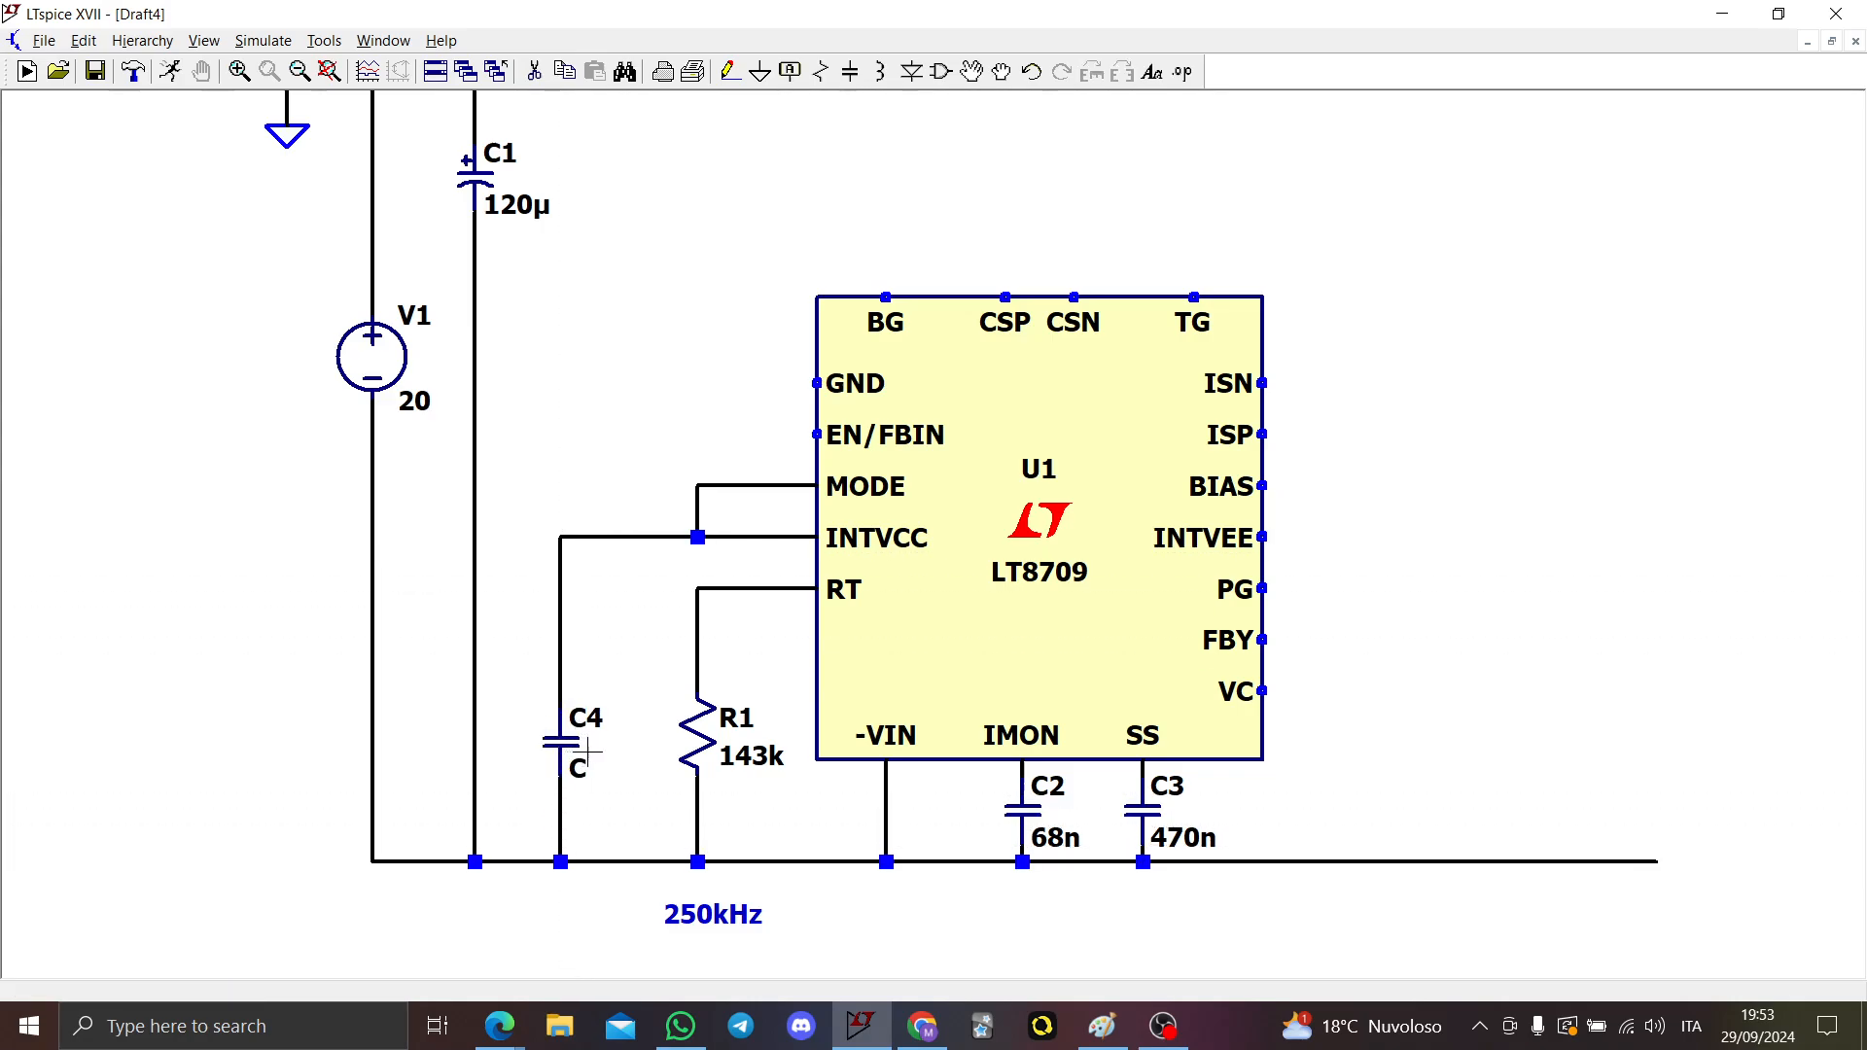
right_click(578, 769)
type("2")
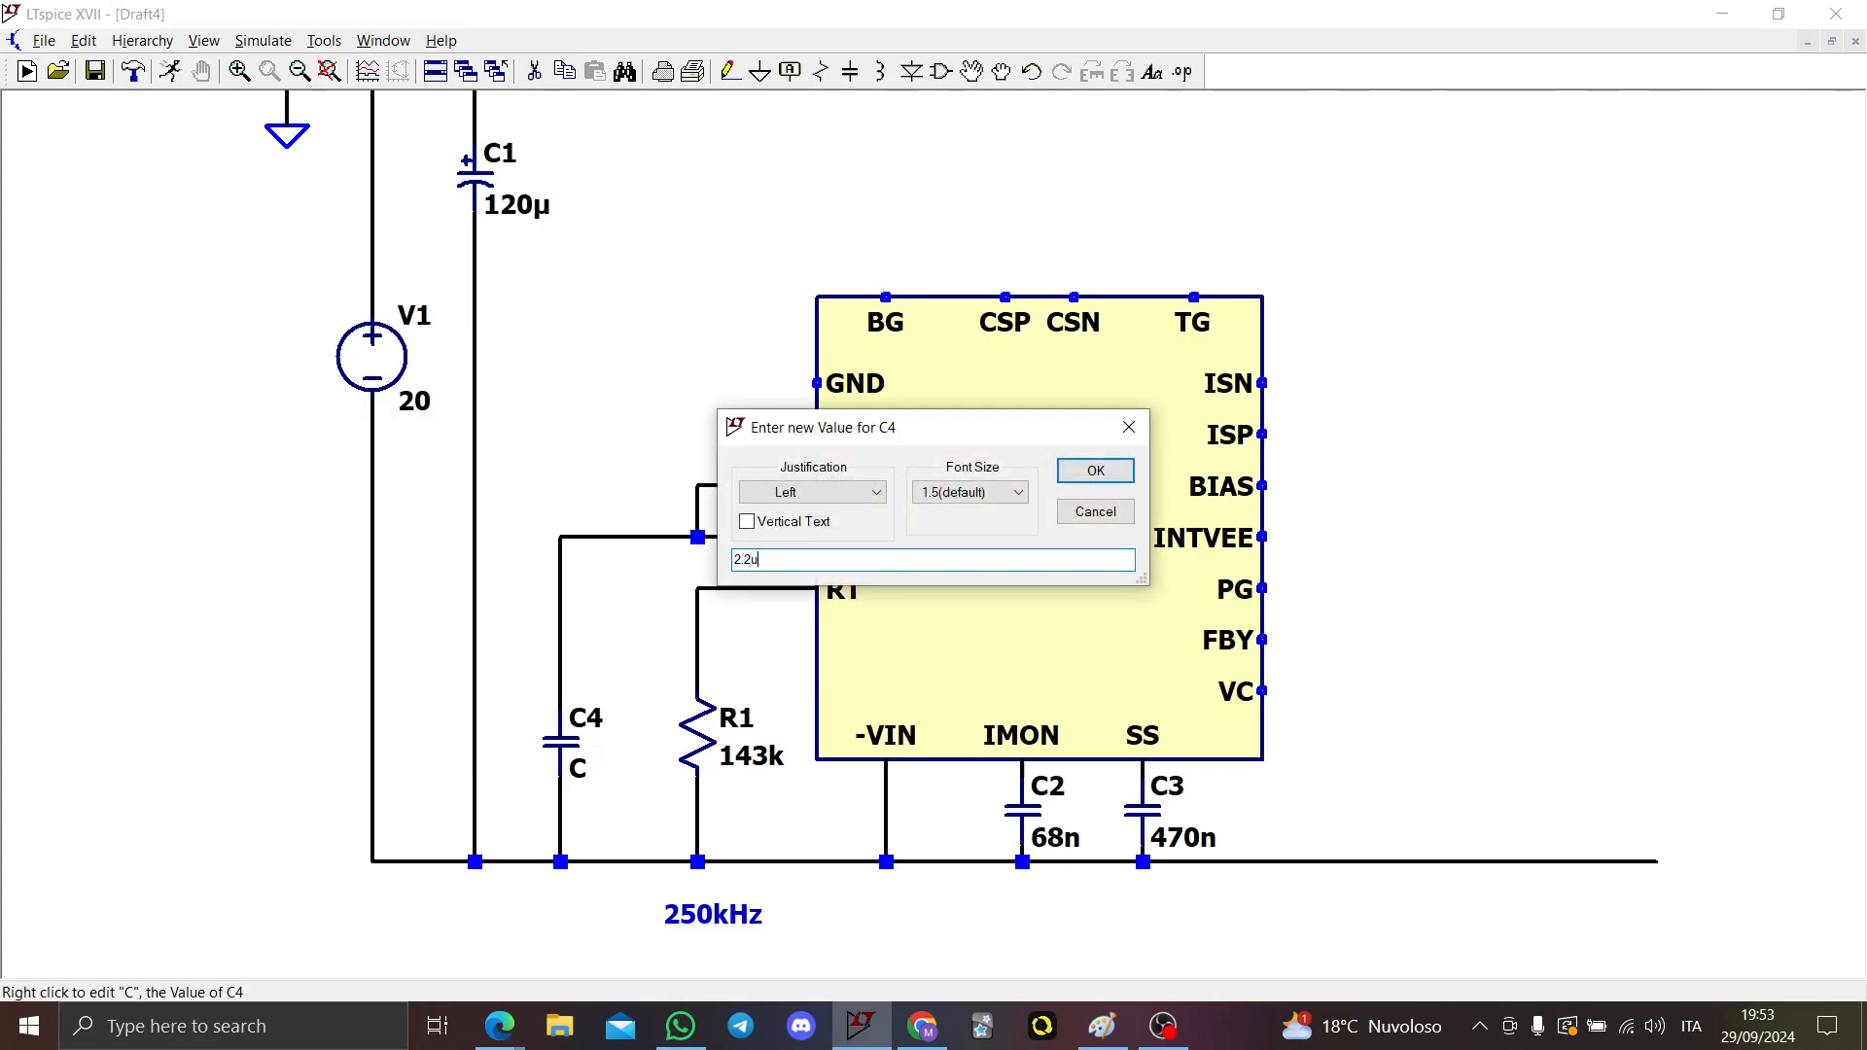
type(".2u")
key("Return")
Step: Shift capacitor C4 and resistor R1 with their wires closer to the LT8709, lowering R1 to just above the lower supply rail
left_click_drag(615, 808, 481, 491)
left_click(616, 695)
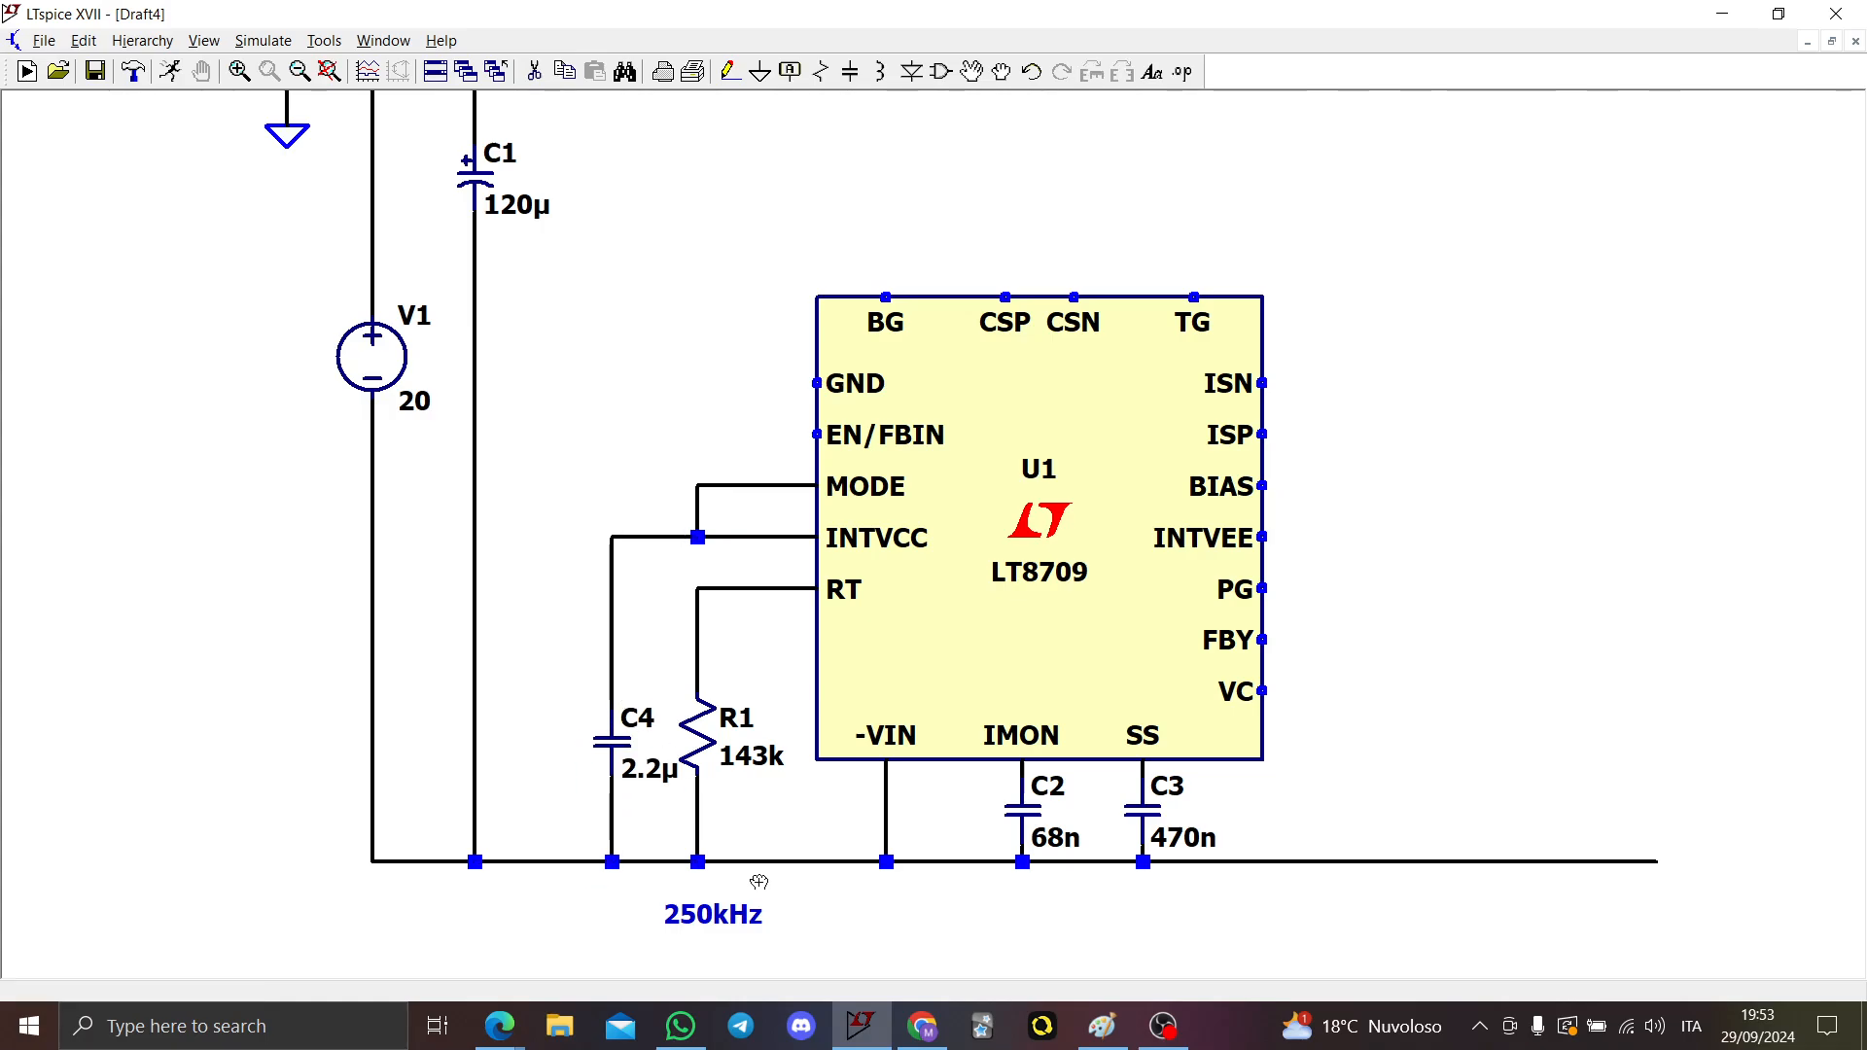
left_click_drag(758, 882, 663, 567)
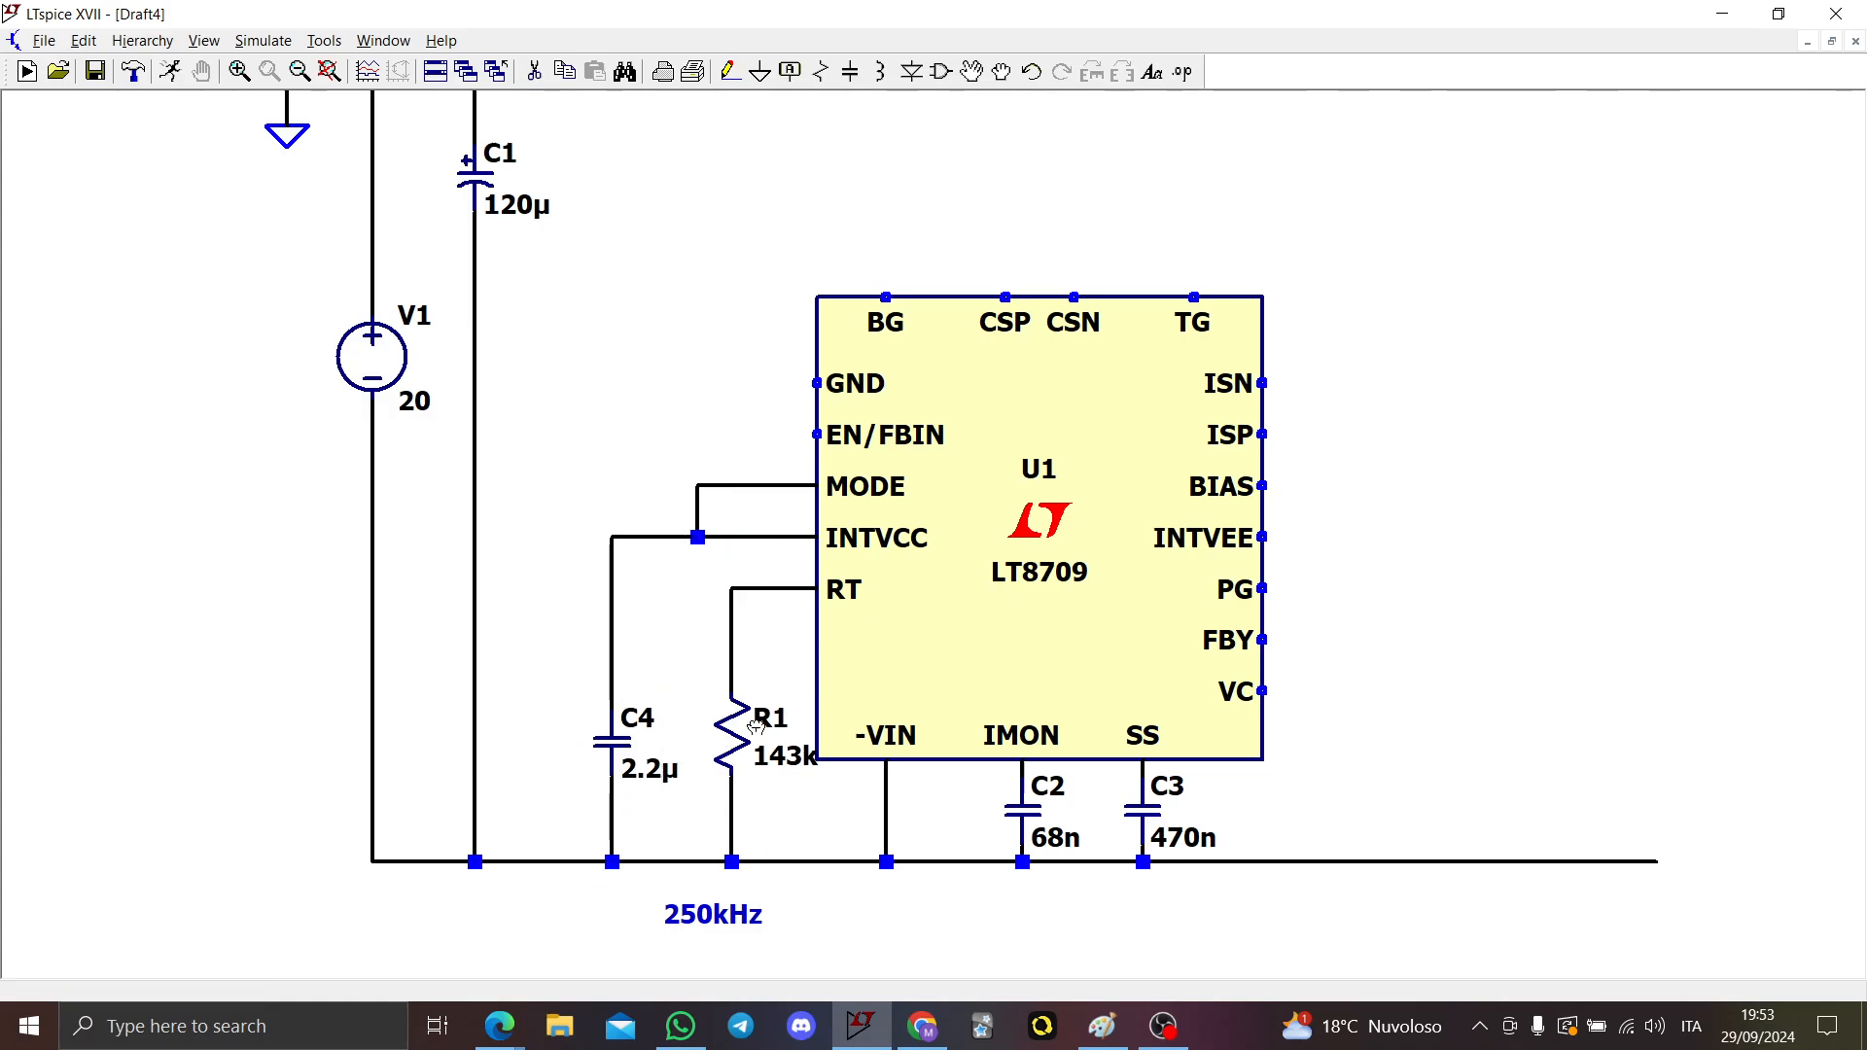
left_click(697, 635)
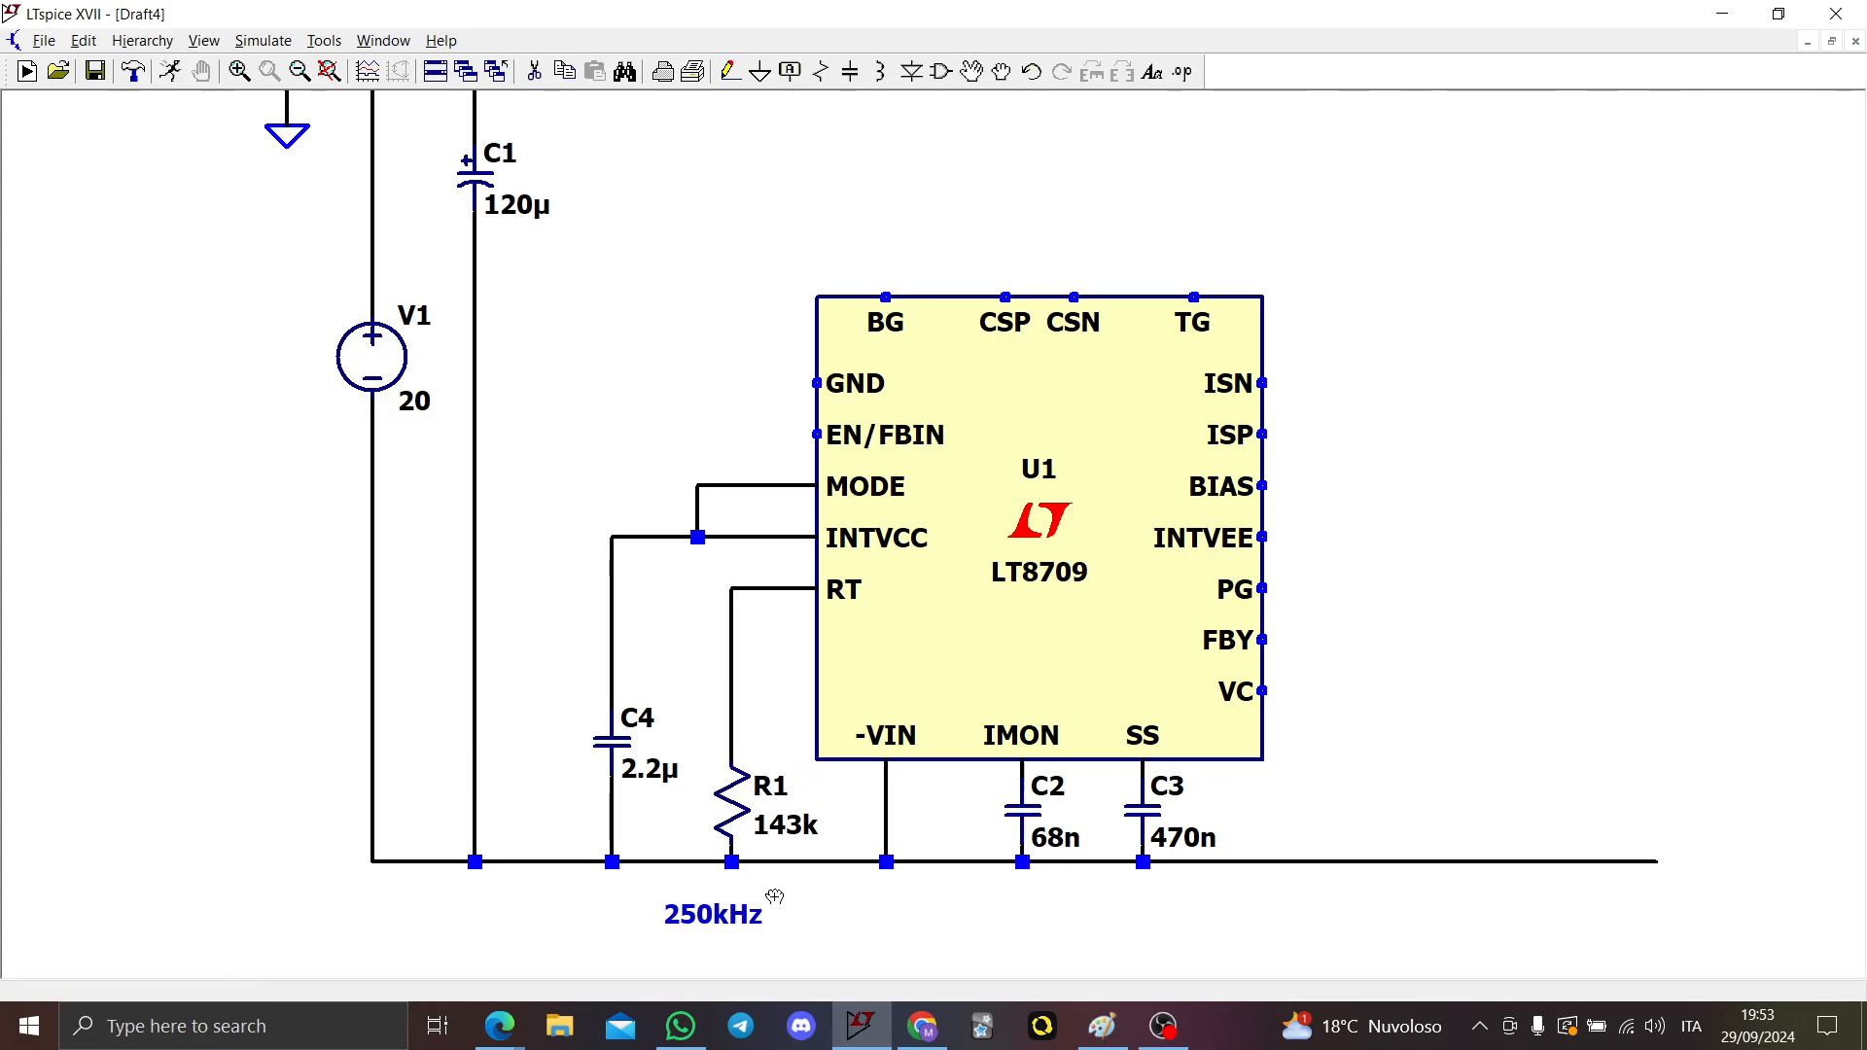
left_click_drag(775, 894, 707, 540)
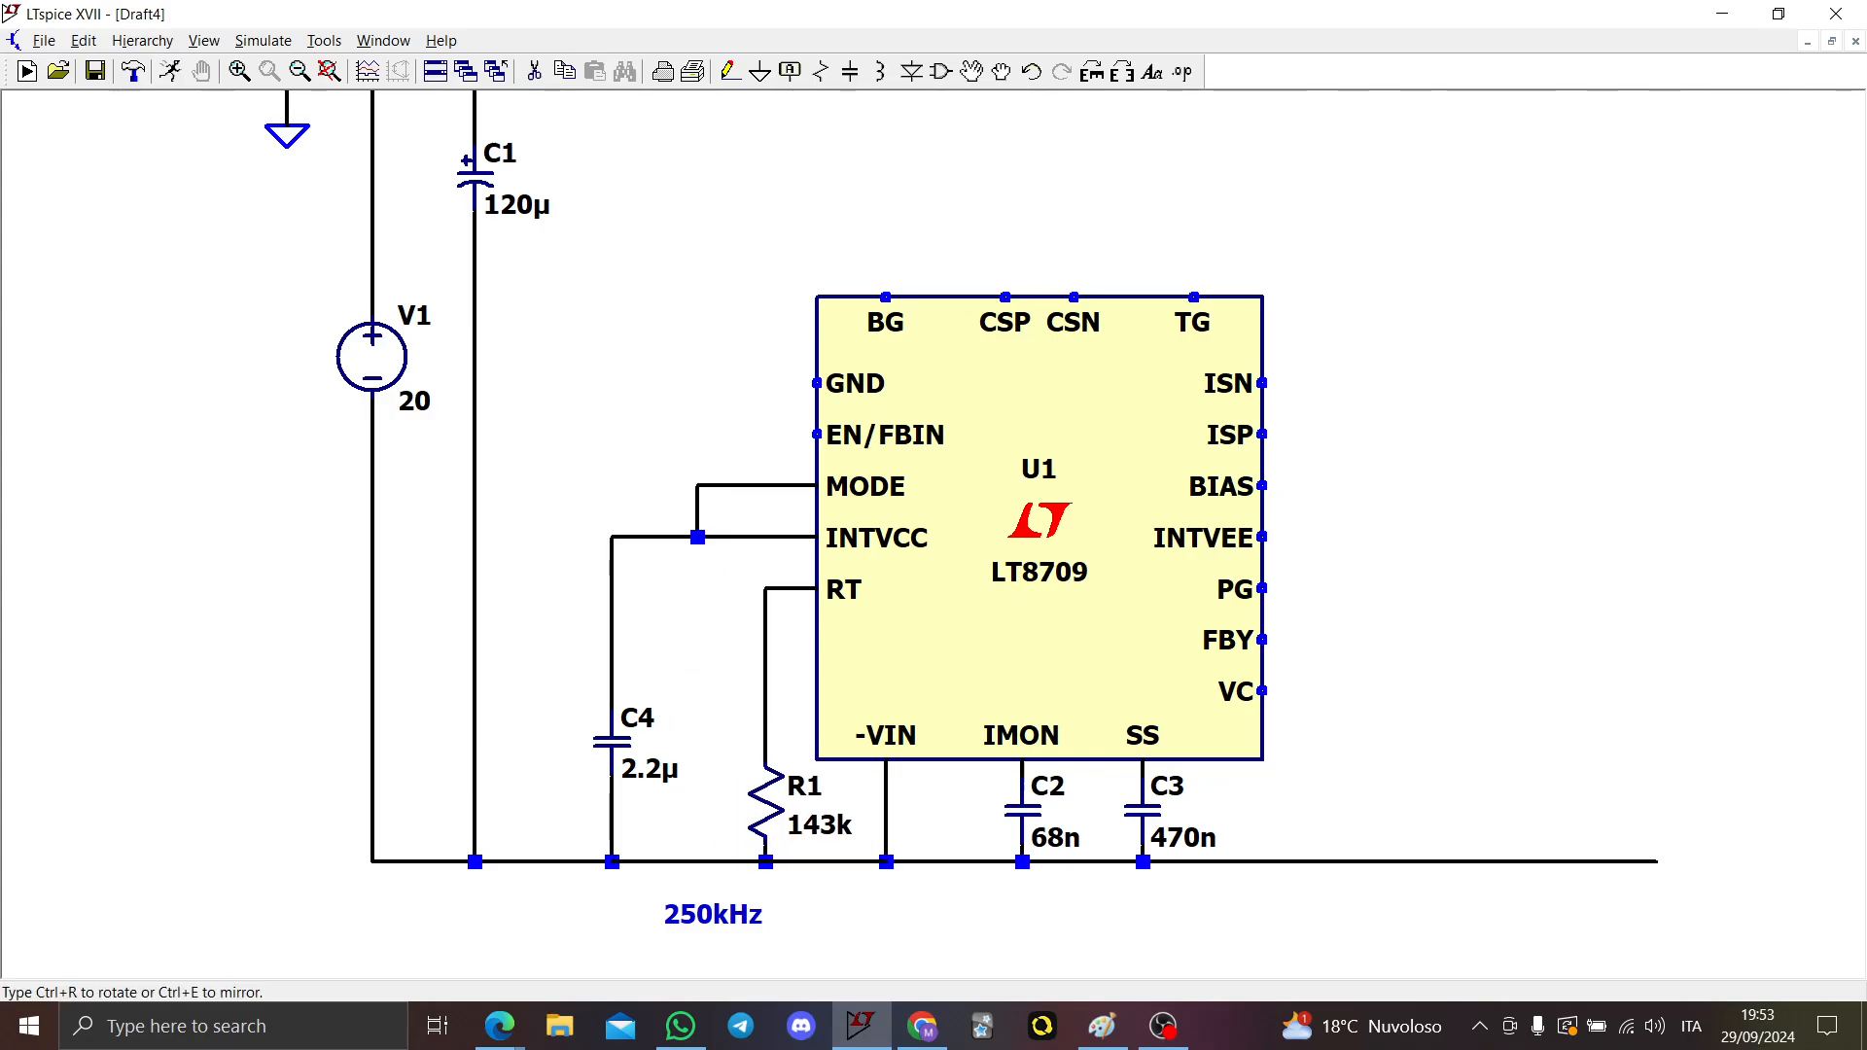
left_click(741, 542)
Step: Move C4 and its vertical wire, together with the MODE–INTVCC junction, close to R1 while keeping the labels clear of each other
left_click_drag(642, 926, 571, 483)
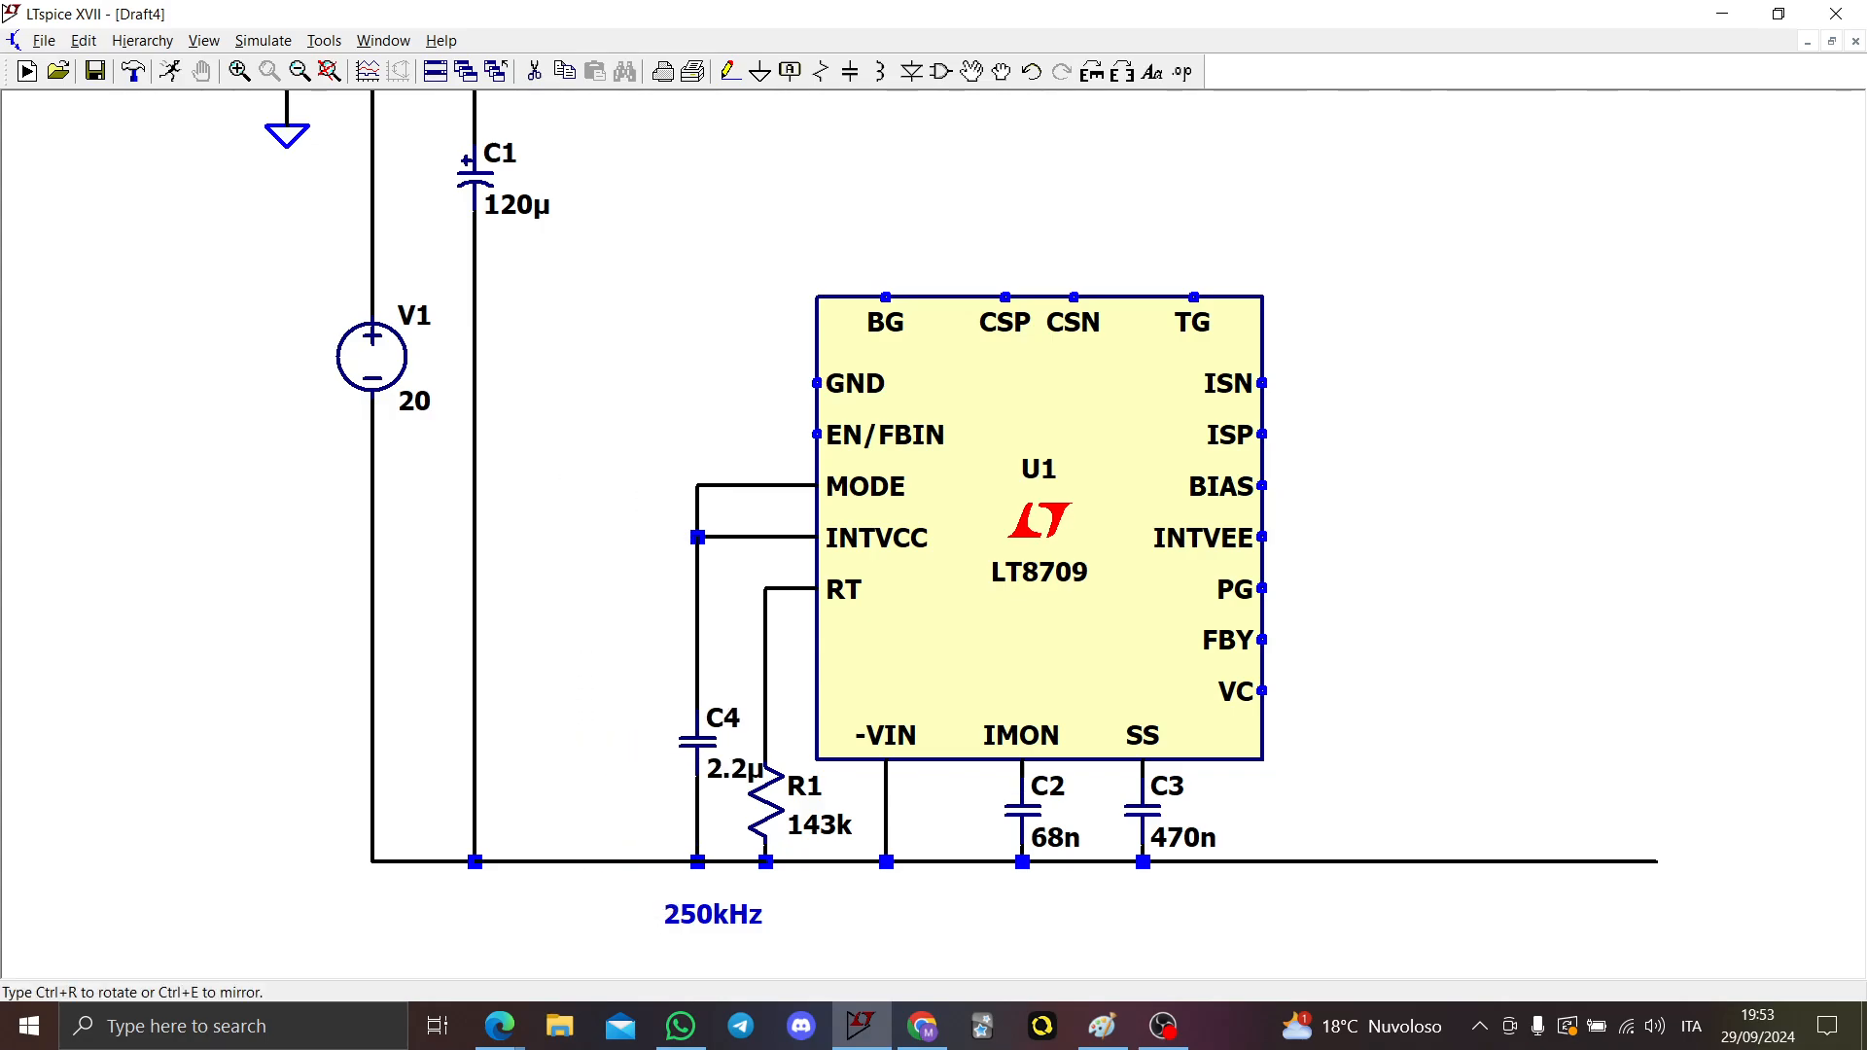
left_click(687, 741)
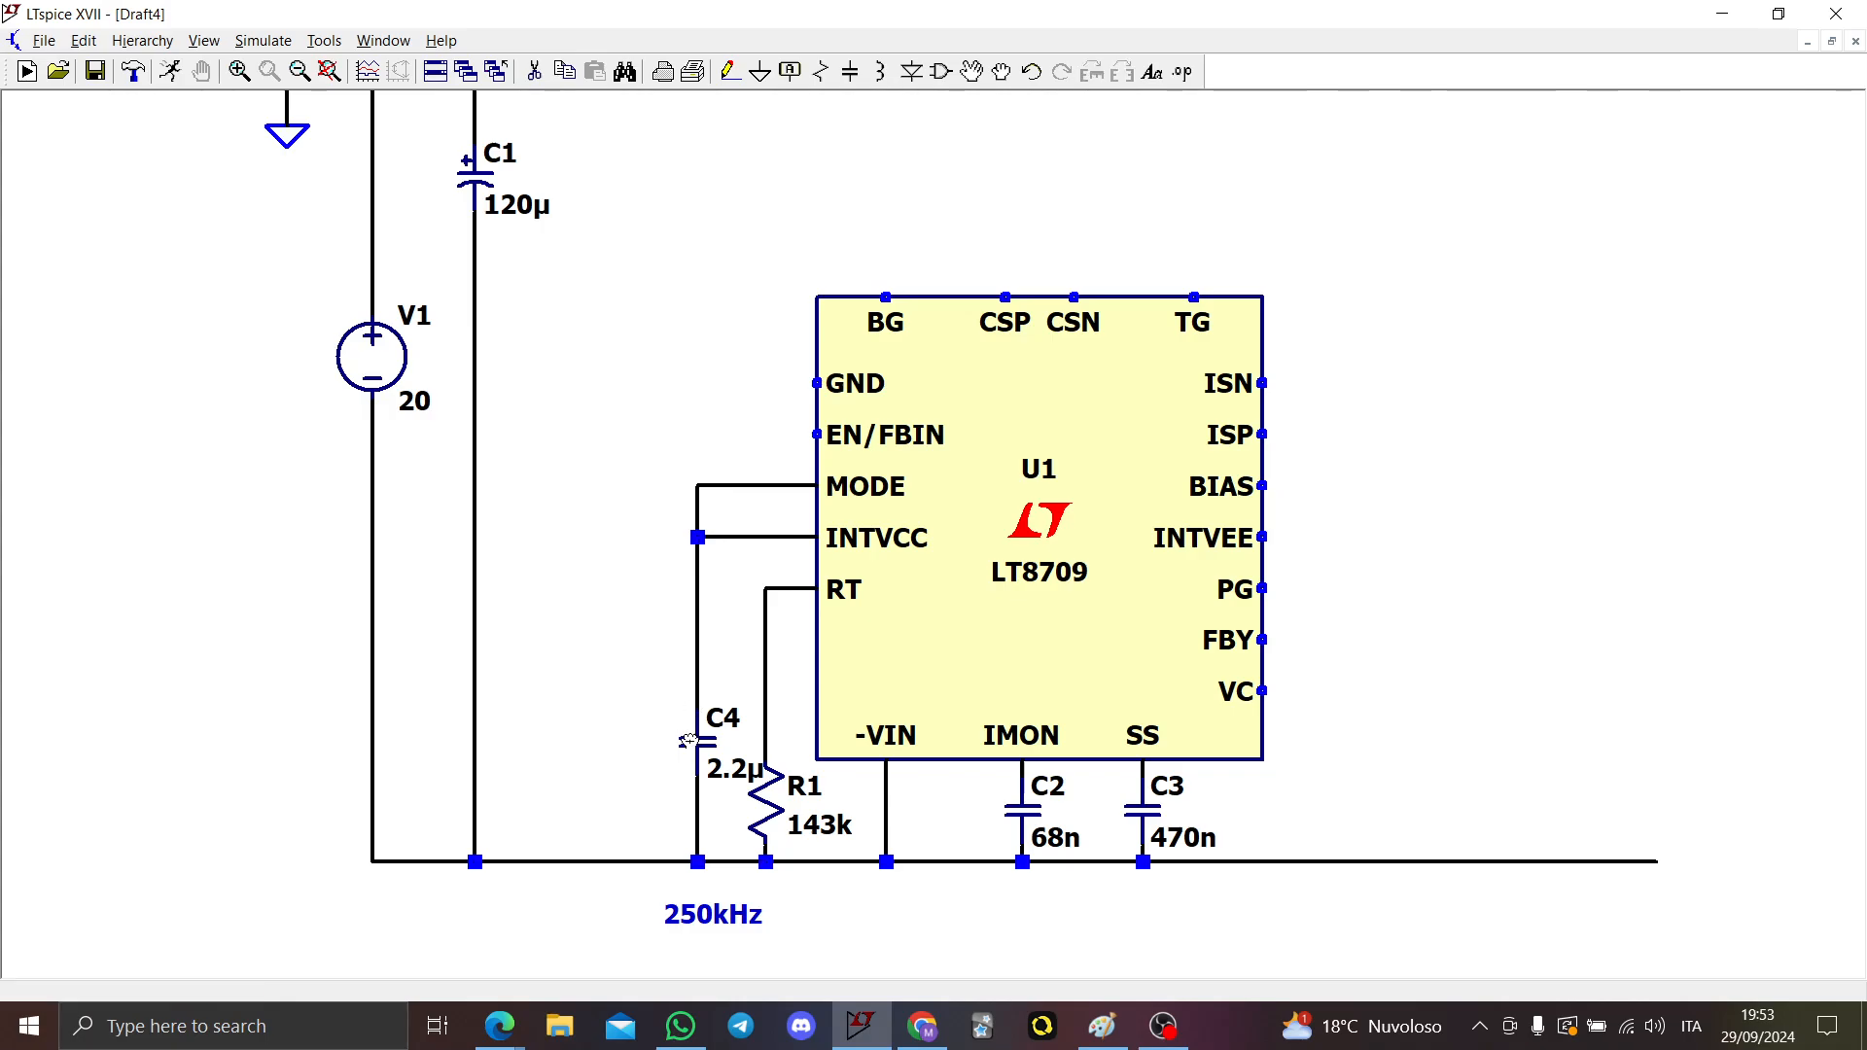
left_click_drag(726, 884, 654, 394)
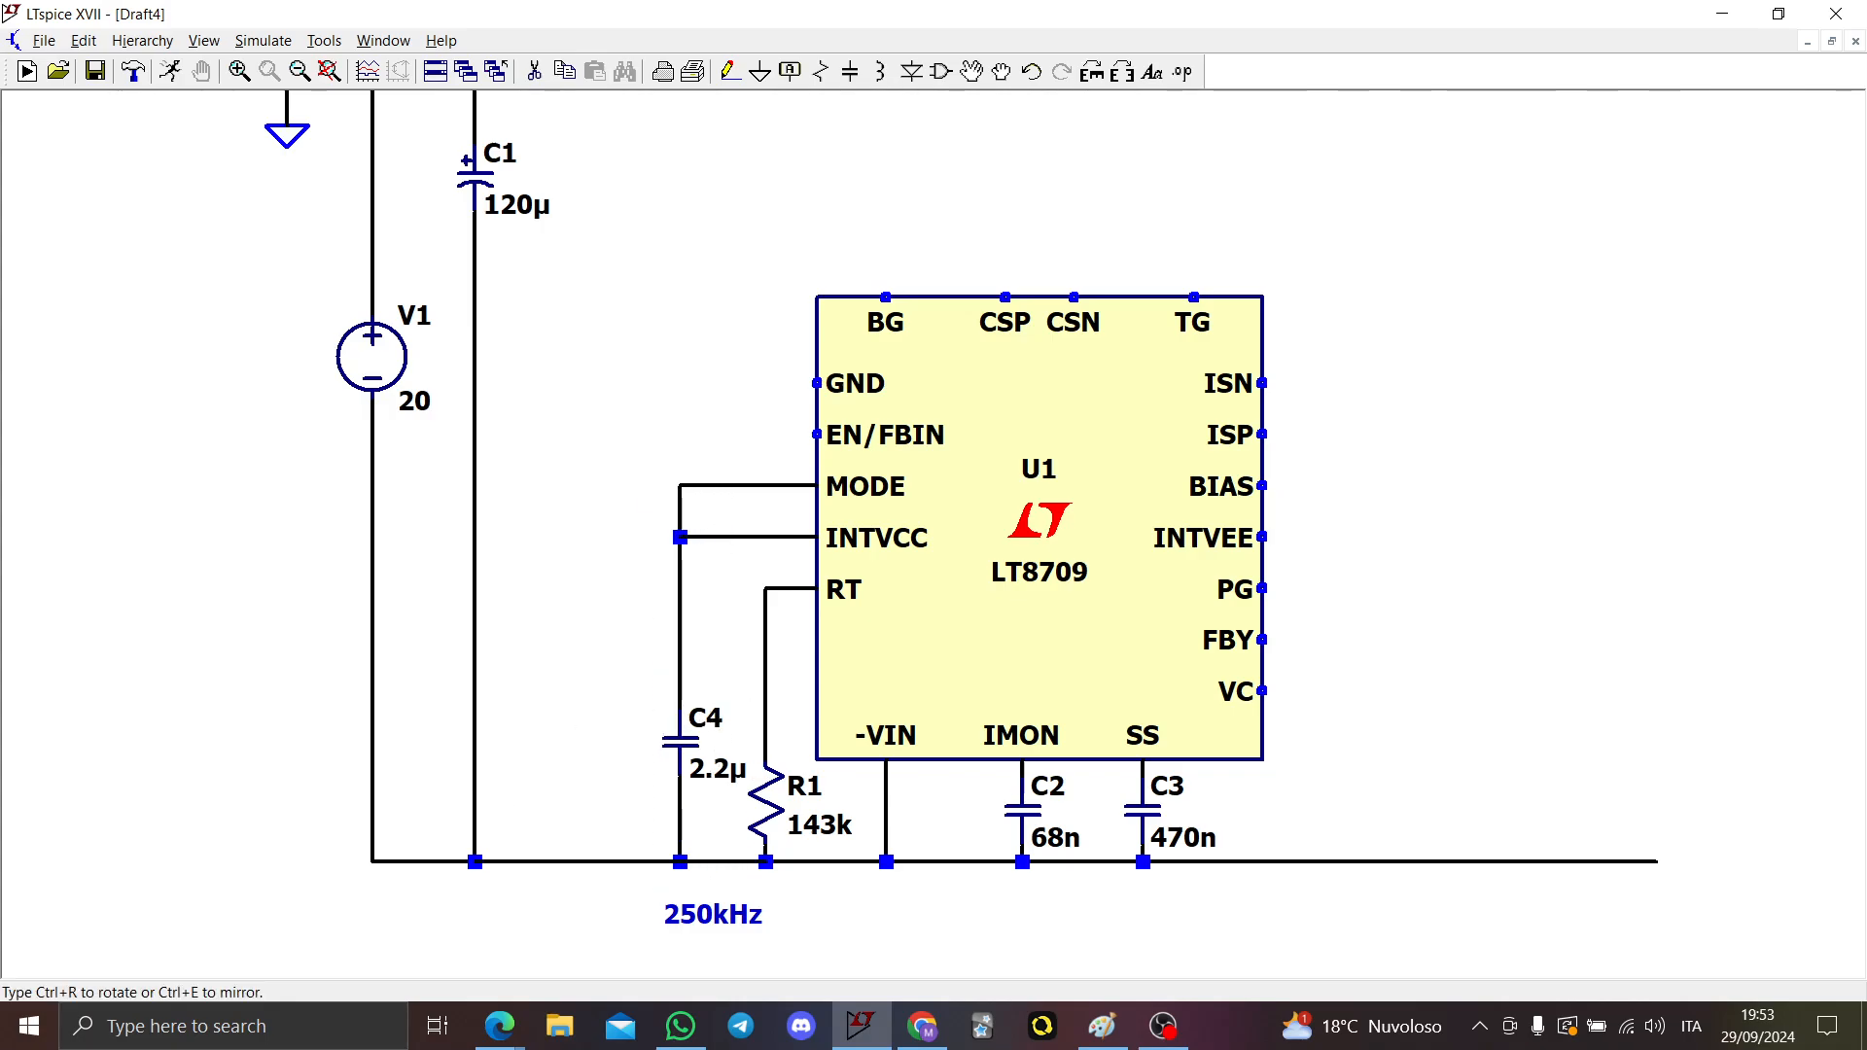
left_click(680, 681)
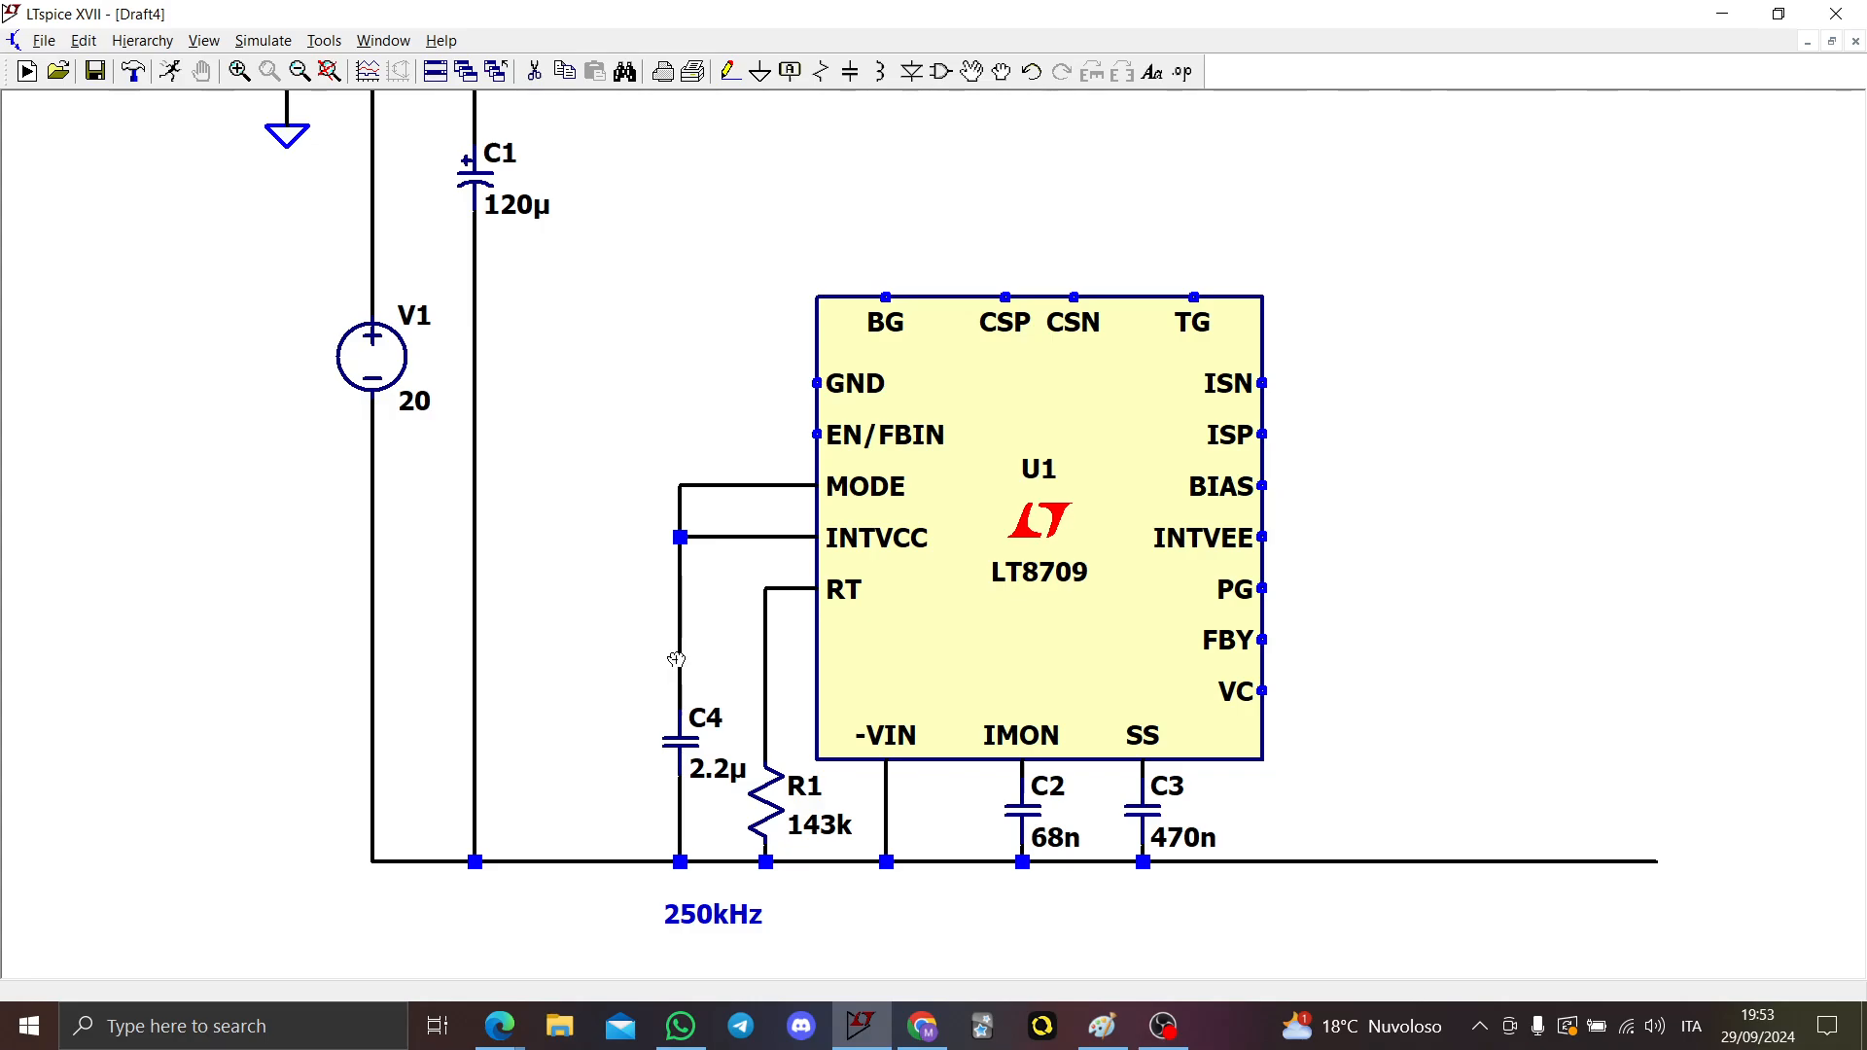
key("Escape")
Step: Wire the LT8709's GND pin to the left and up to the upper rail at C1's positive end
scroll(605, 457, "down", 1)
left_click_drag(609, 461, 695, 579)
key("F3")
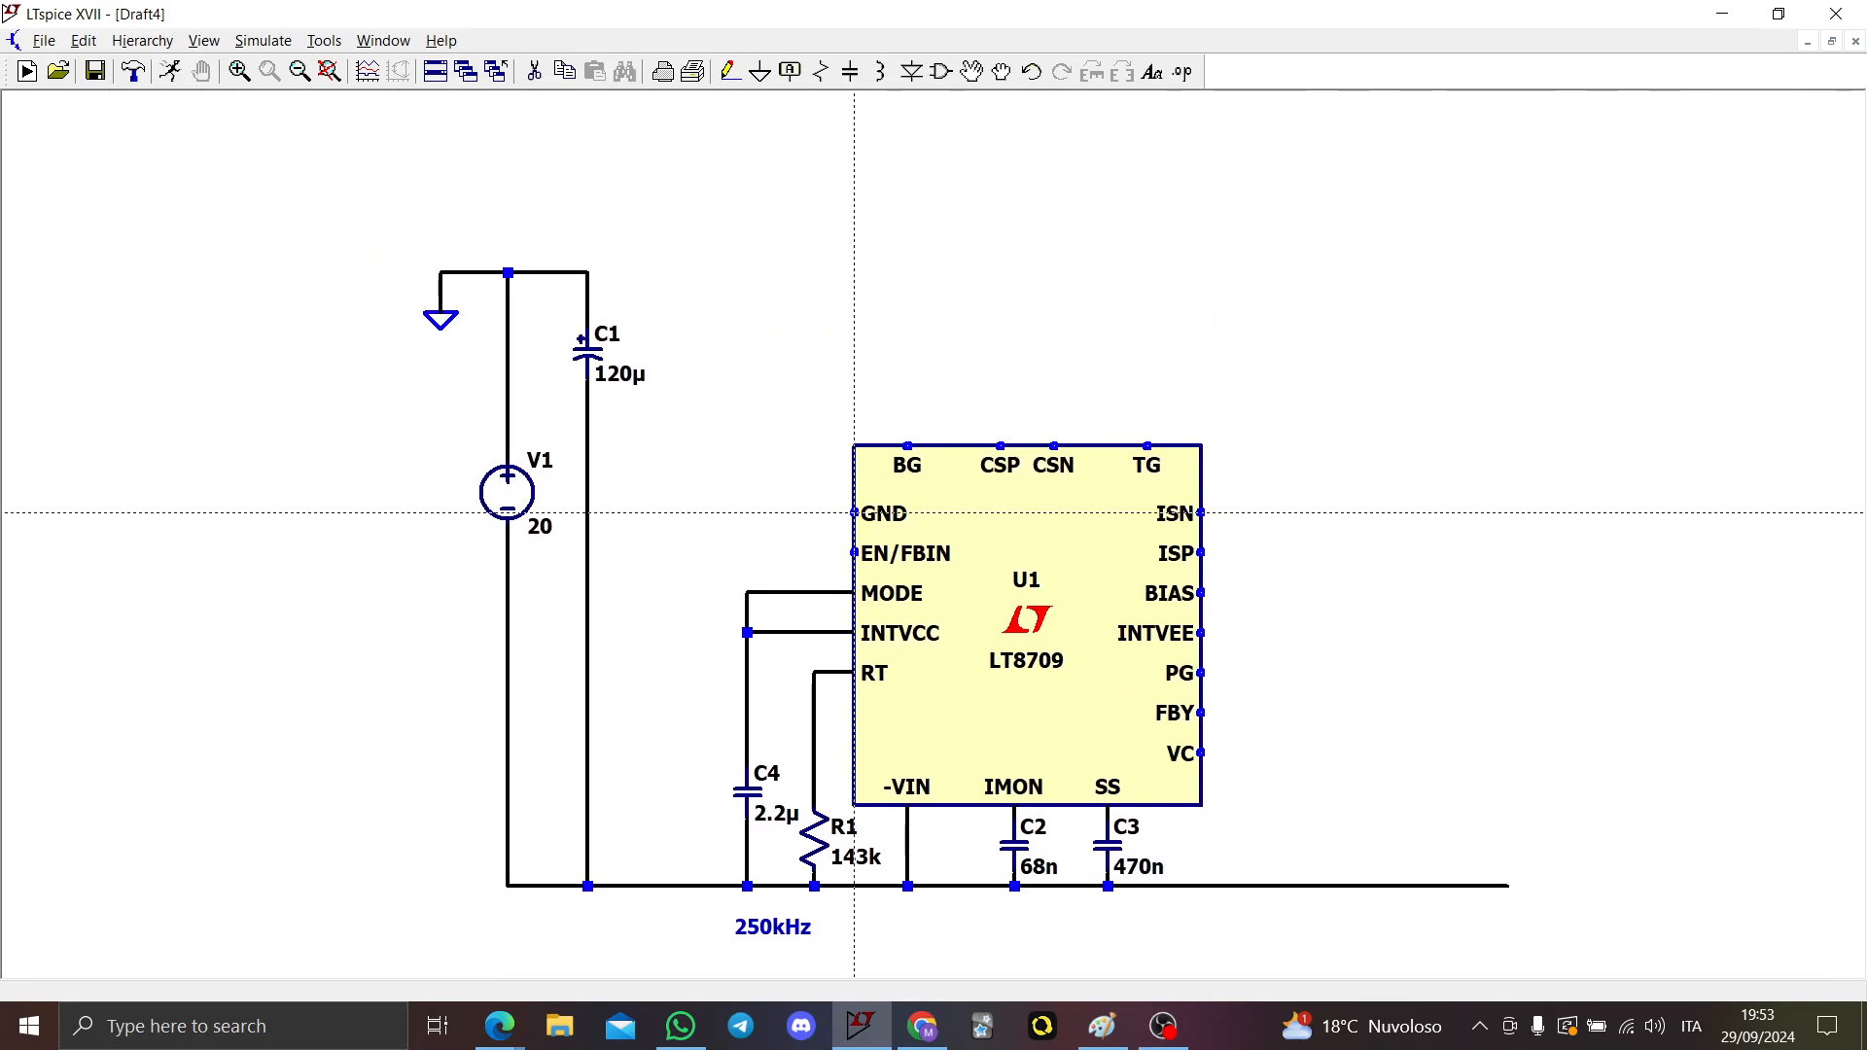
left_click(853, 512)
left_click(668, 513)
left_click(667, 272)
left_click(588, 273)
key("Escape")
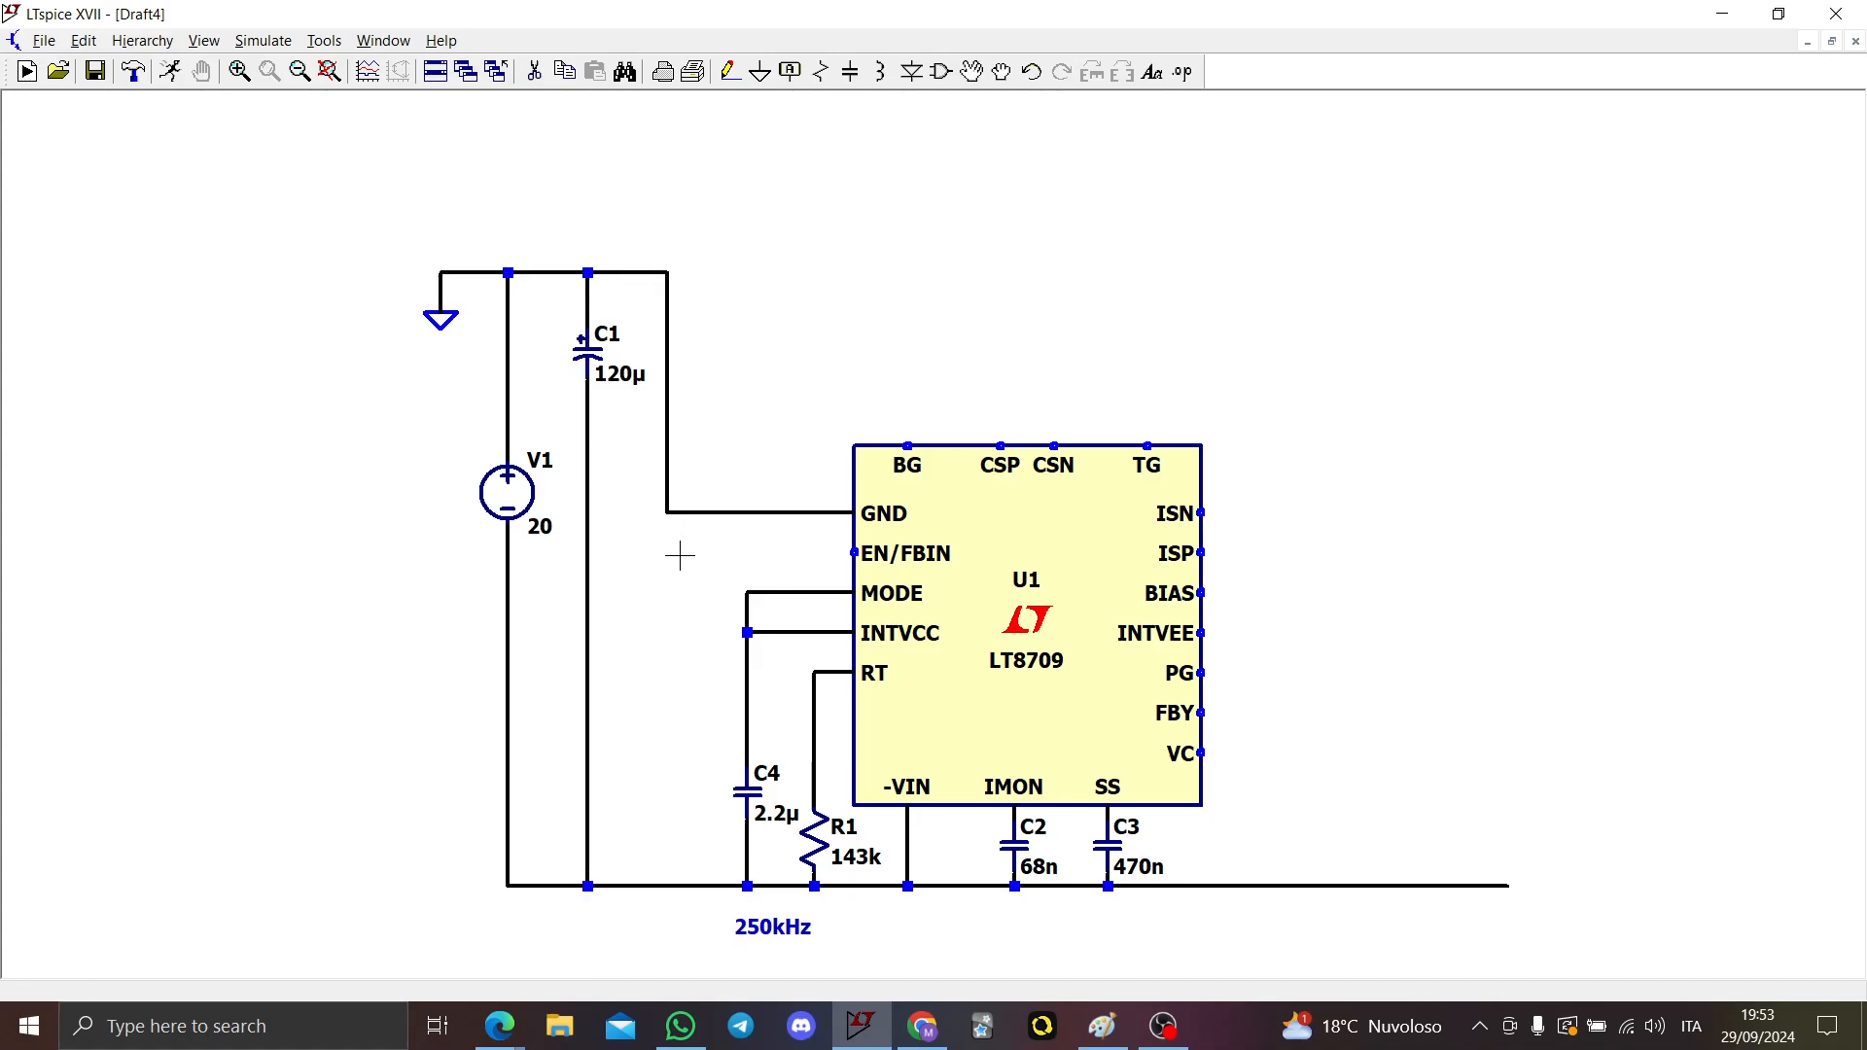
Step: Wire the EN/FBIN pin to the left and down to the lower supply rail between C1 and C4
key("F3")
left_click(854, 552)
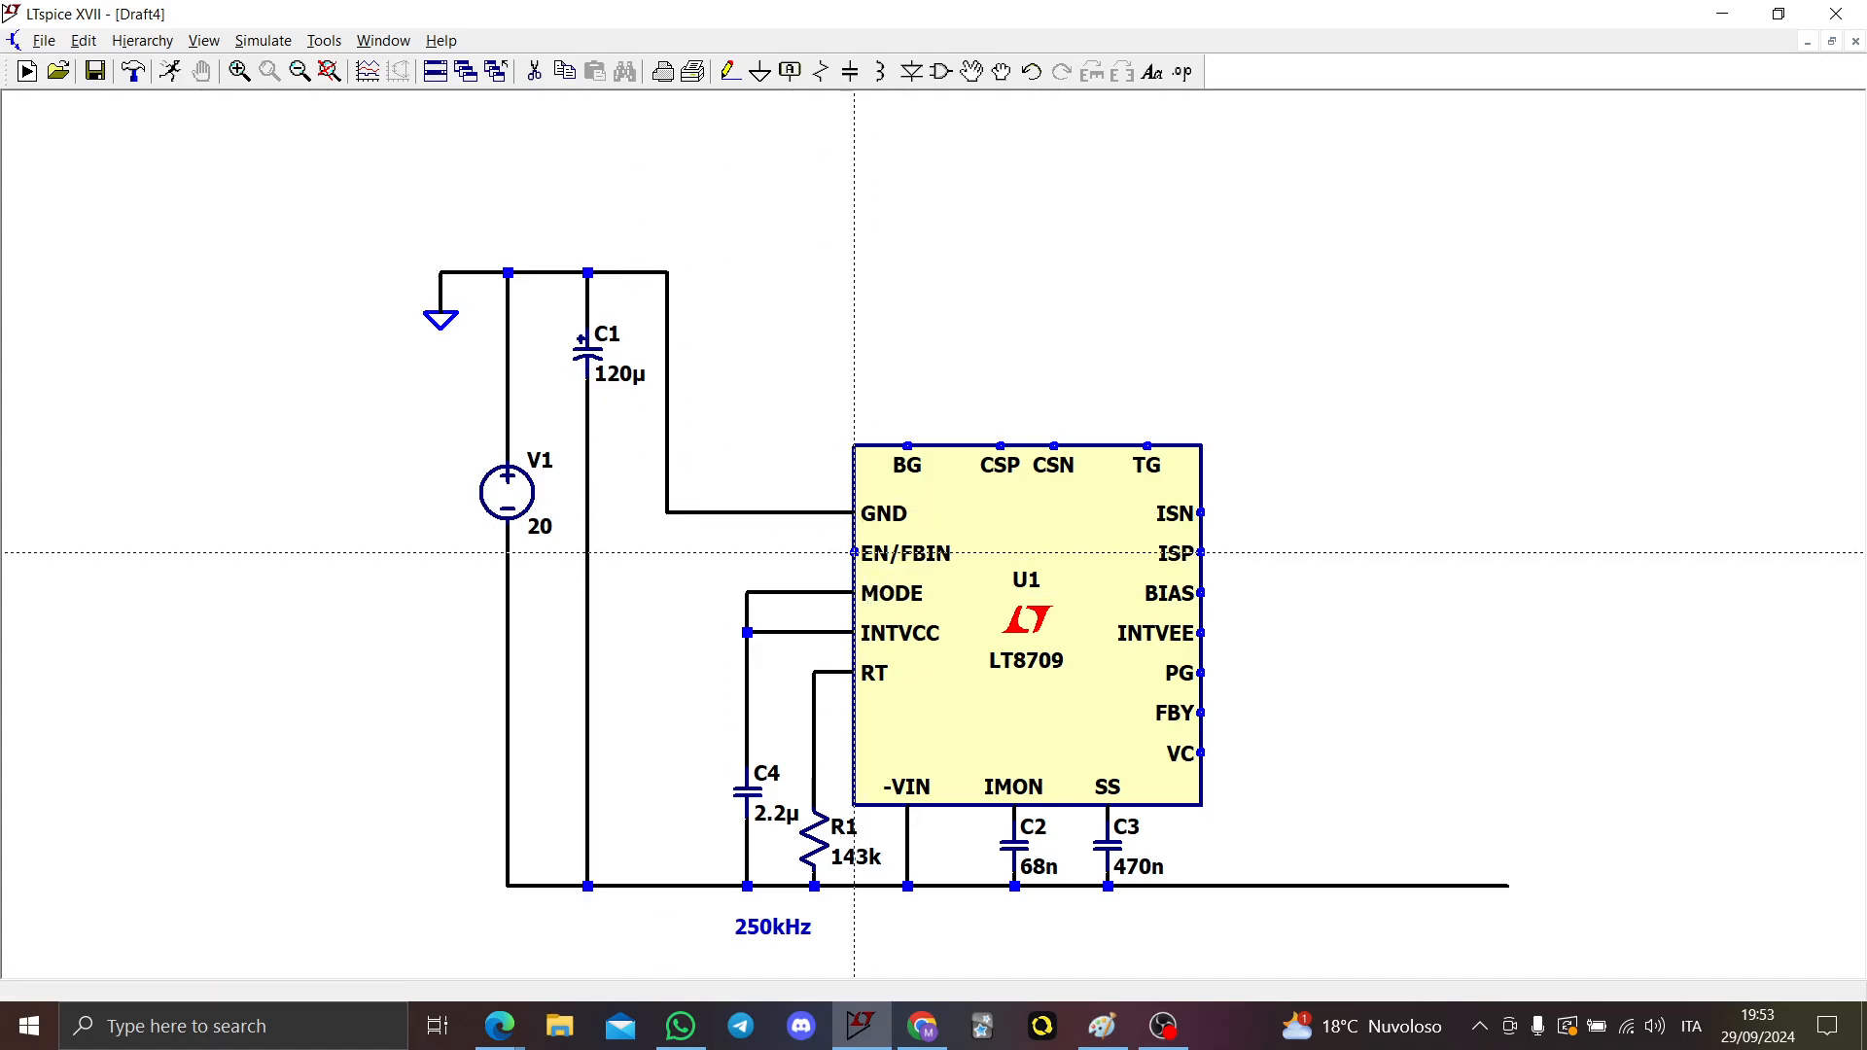
left_click(667, 565)
left_click(667, 885)
key("Escape")
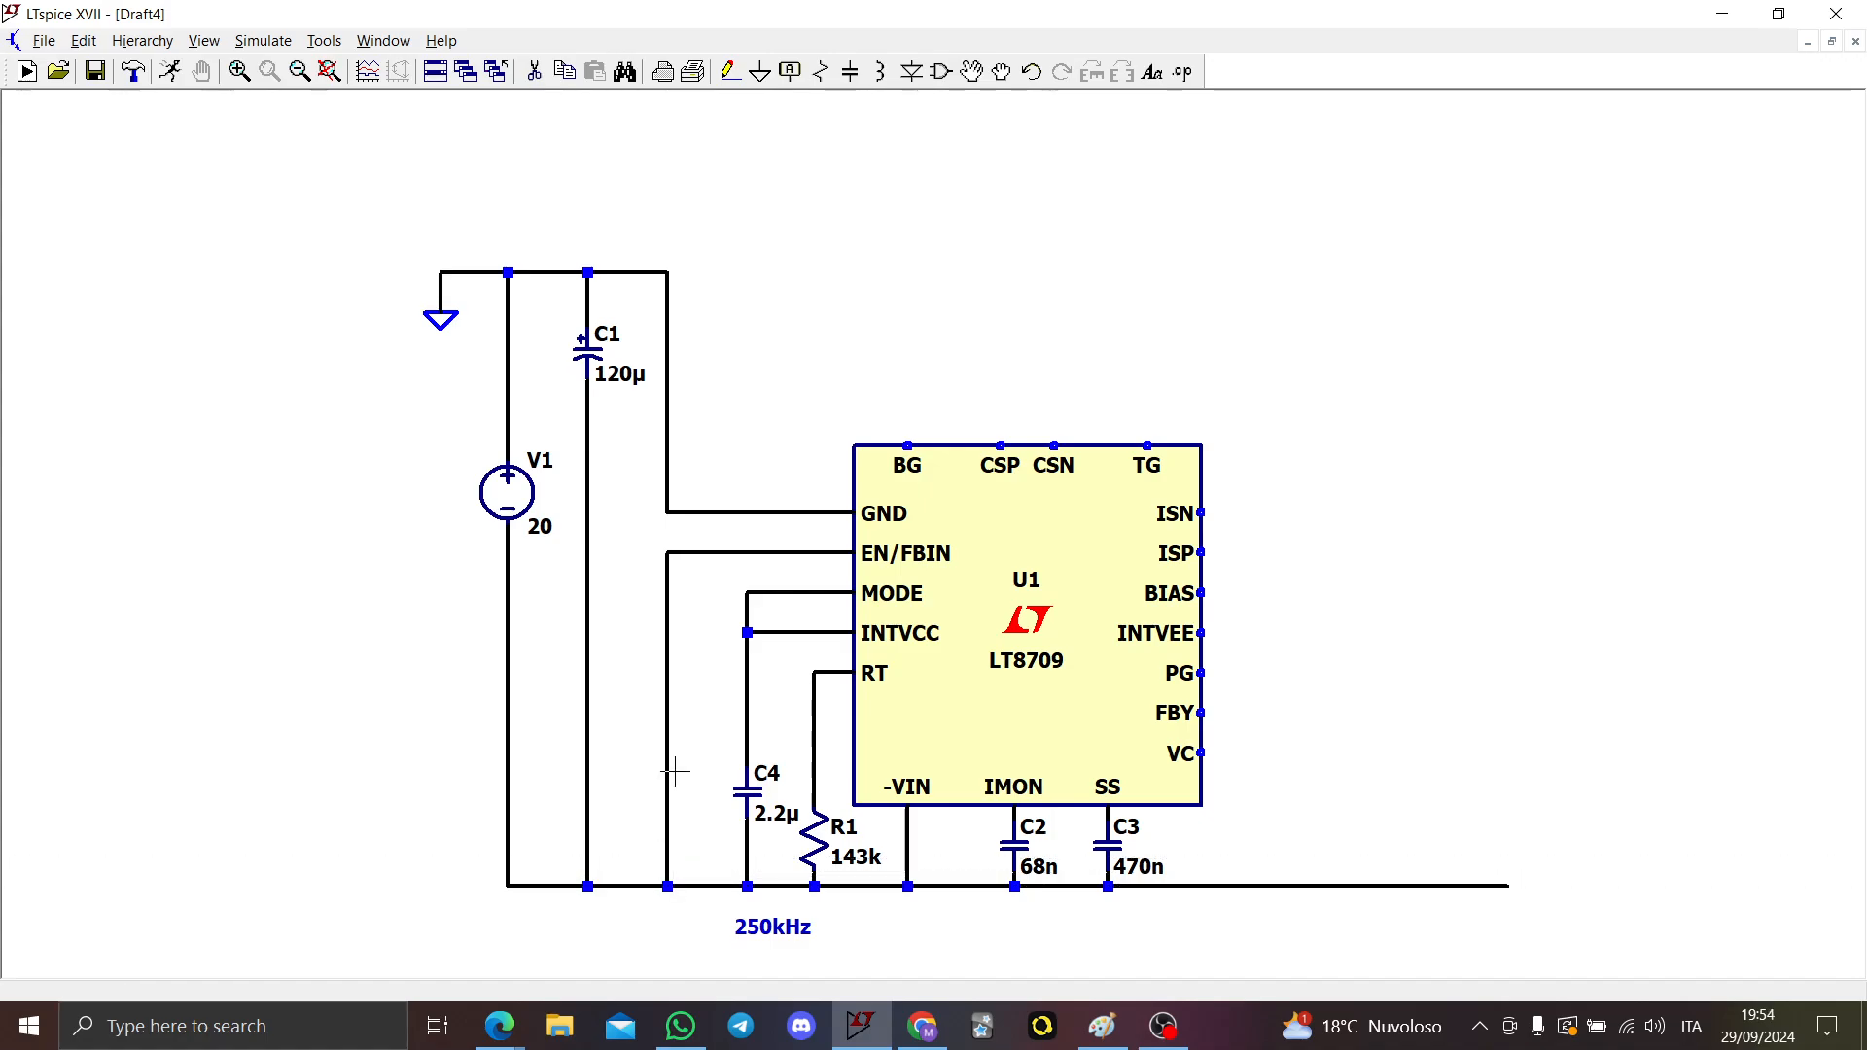
Step: Insert a resistor in the lower part of the vertical EN/FBIN wire and set its value to 10k
key("r")
left_click(653, 744)
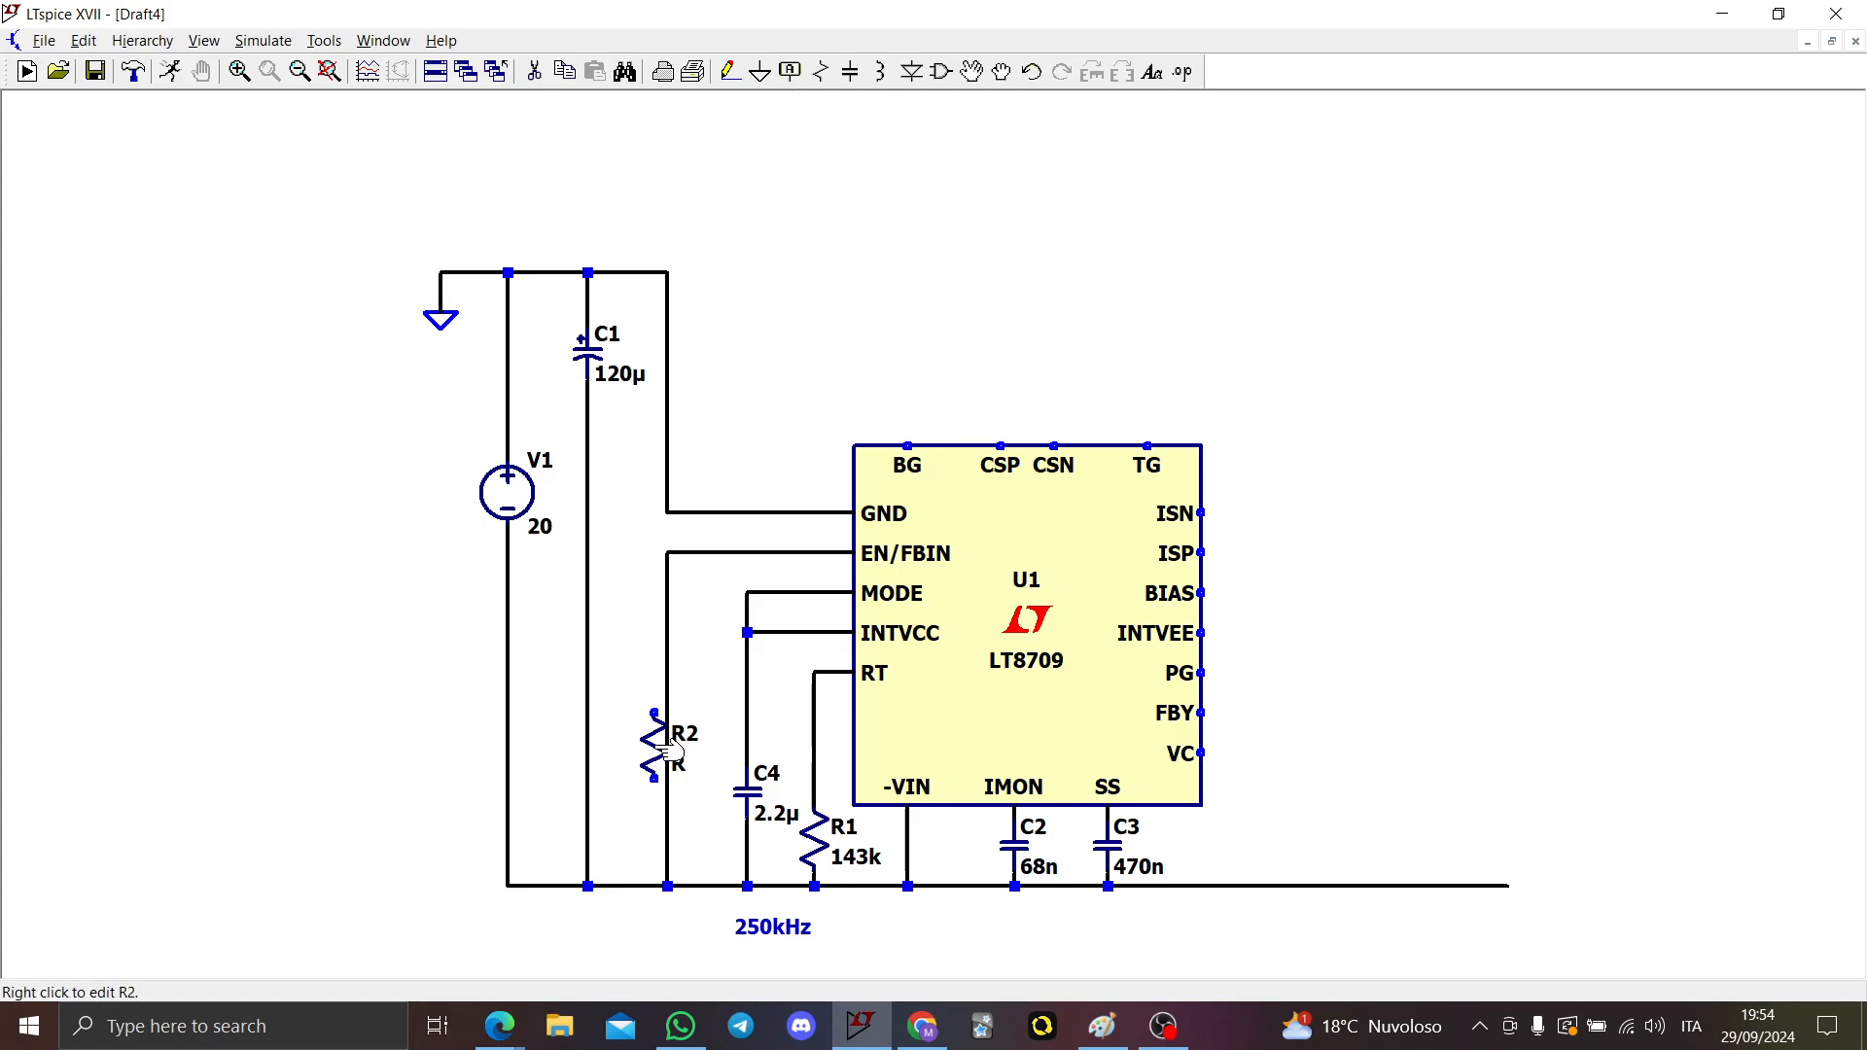
left_click(660, 745)
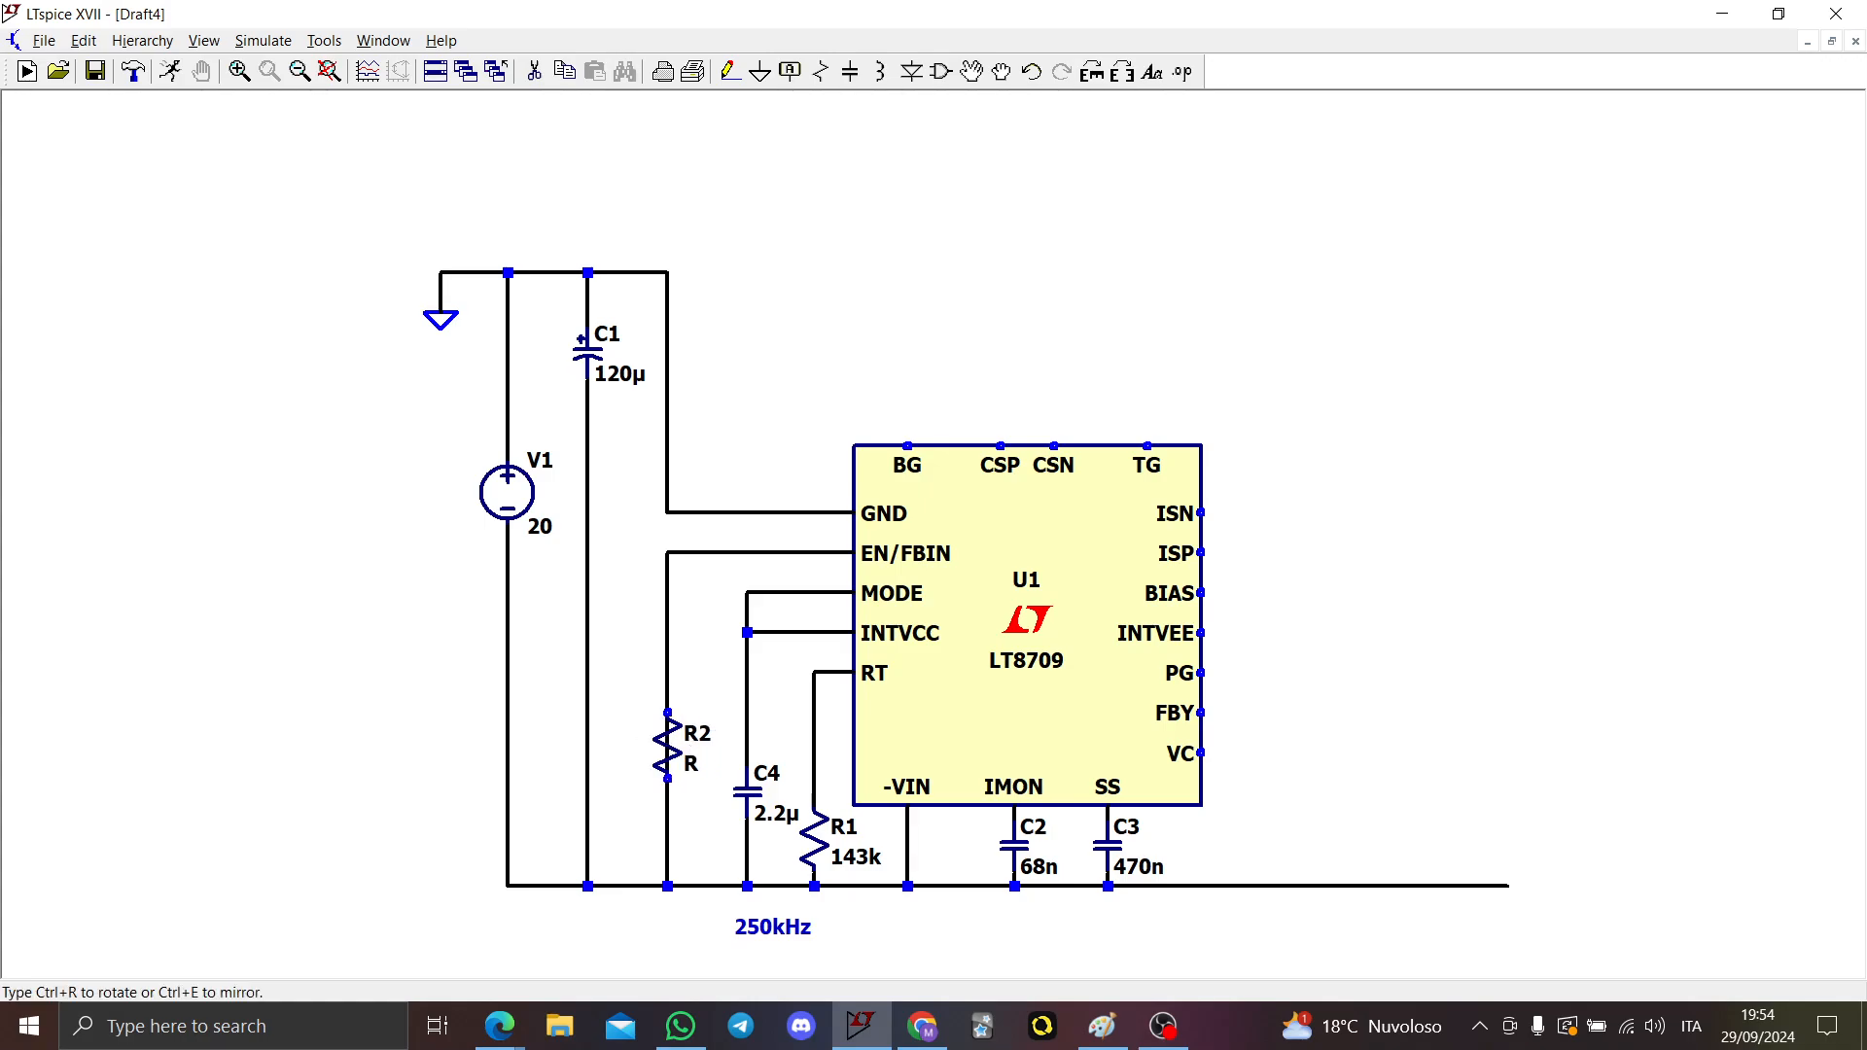
right_click(691, 766)
type("10k")
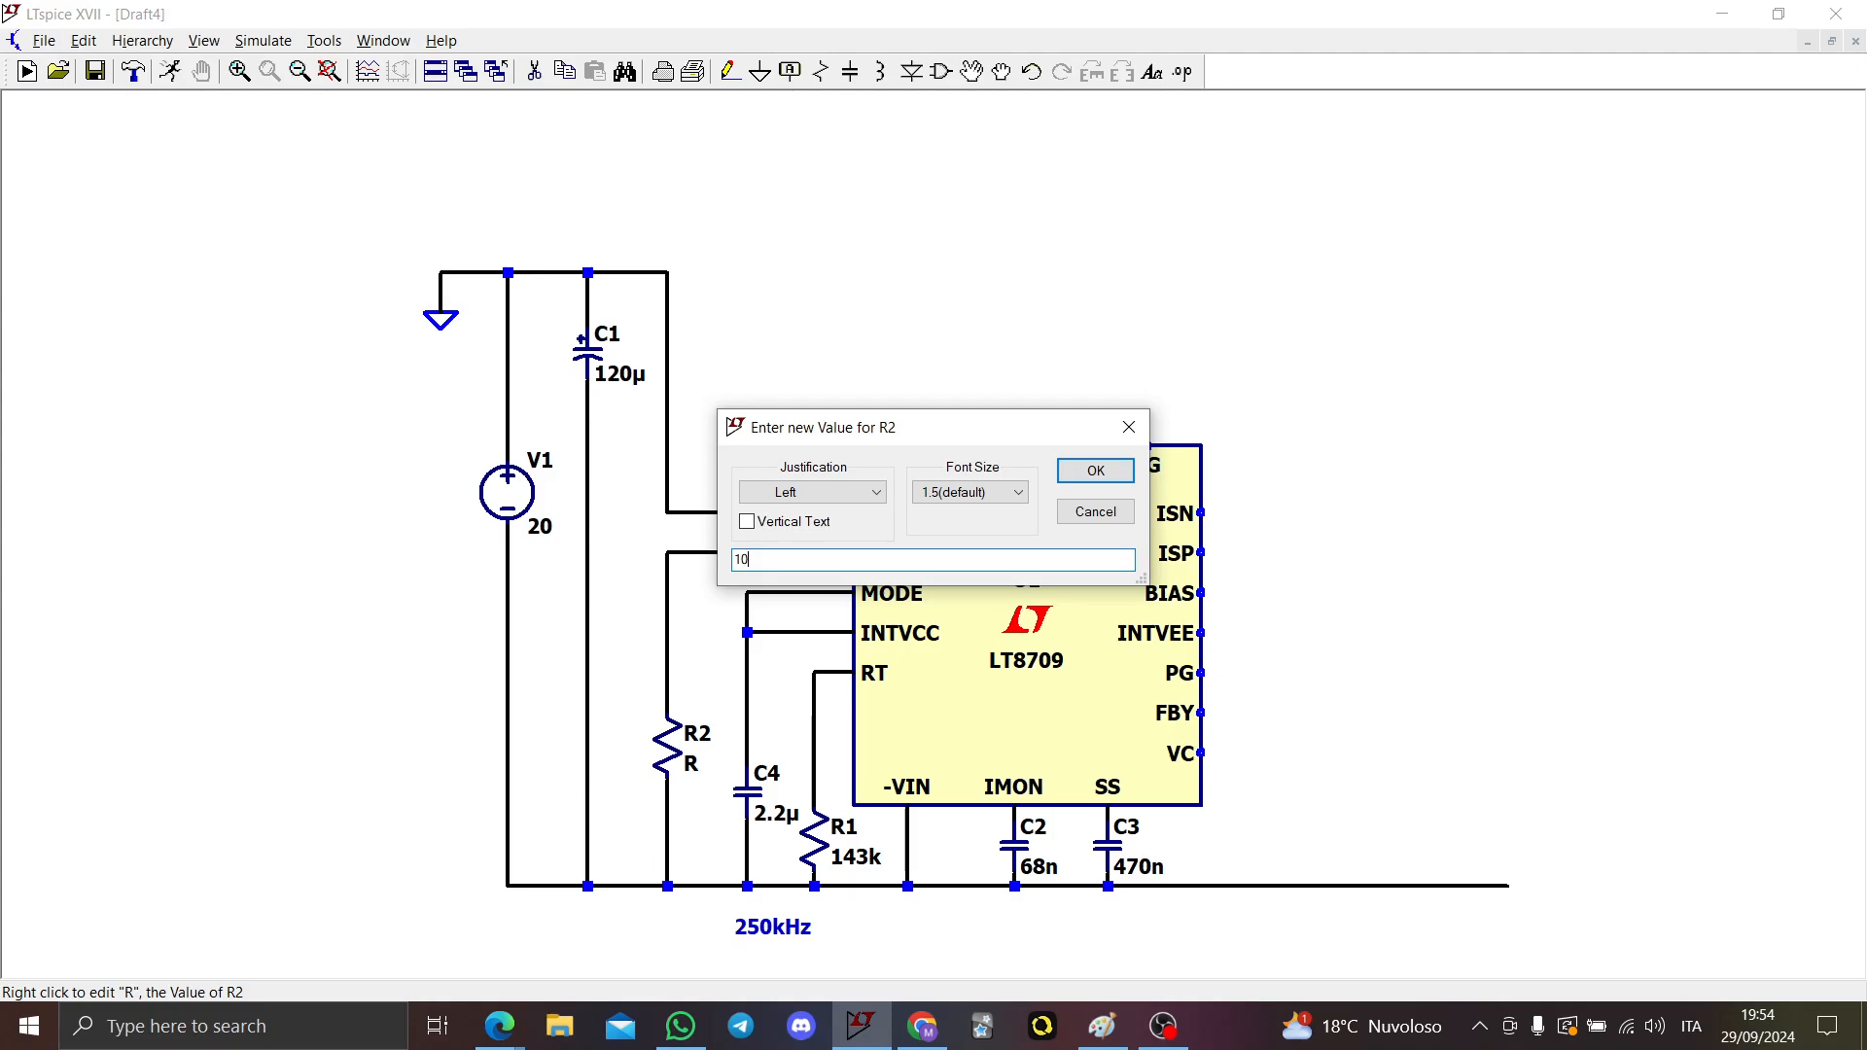
key("Return")
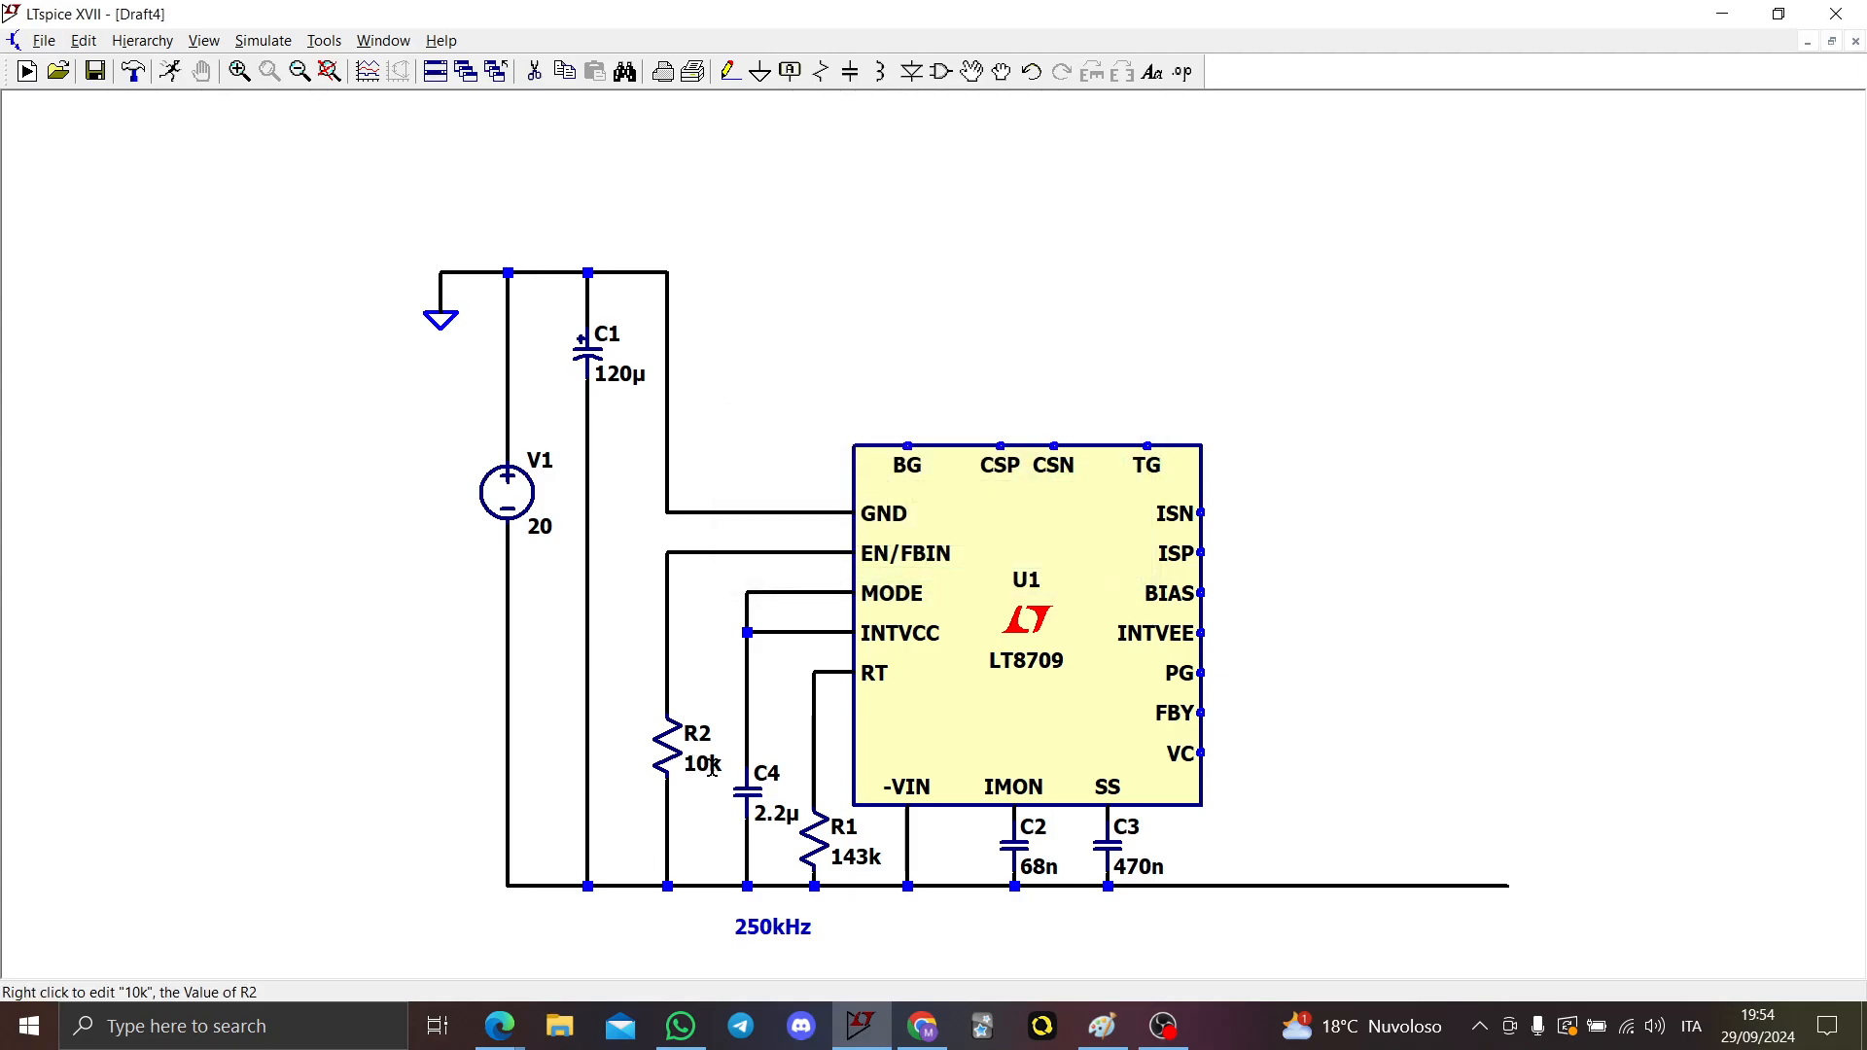
key("r")
key("Escape")
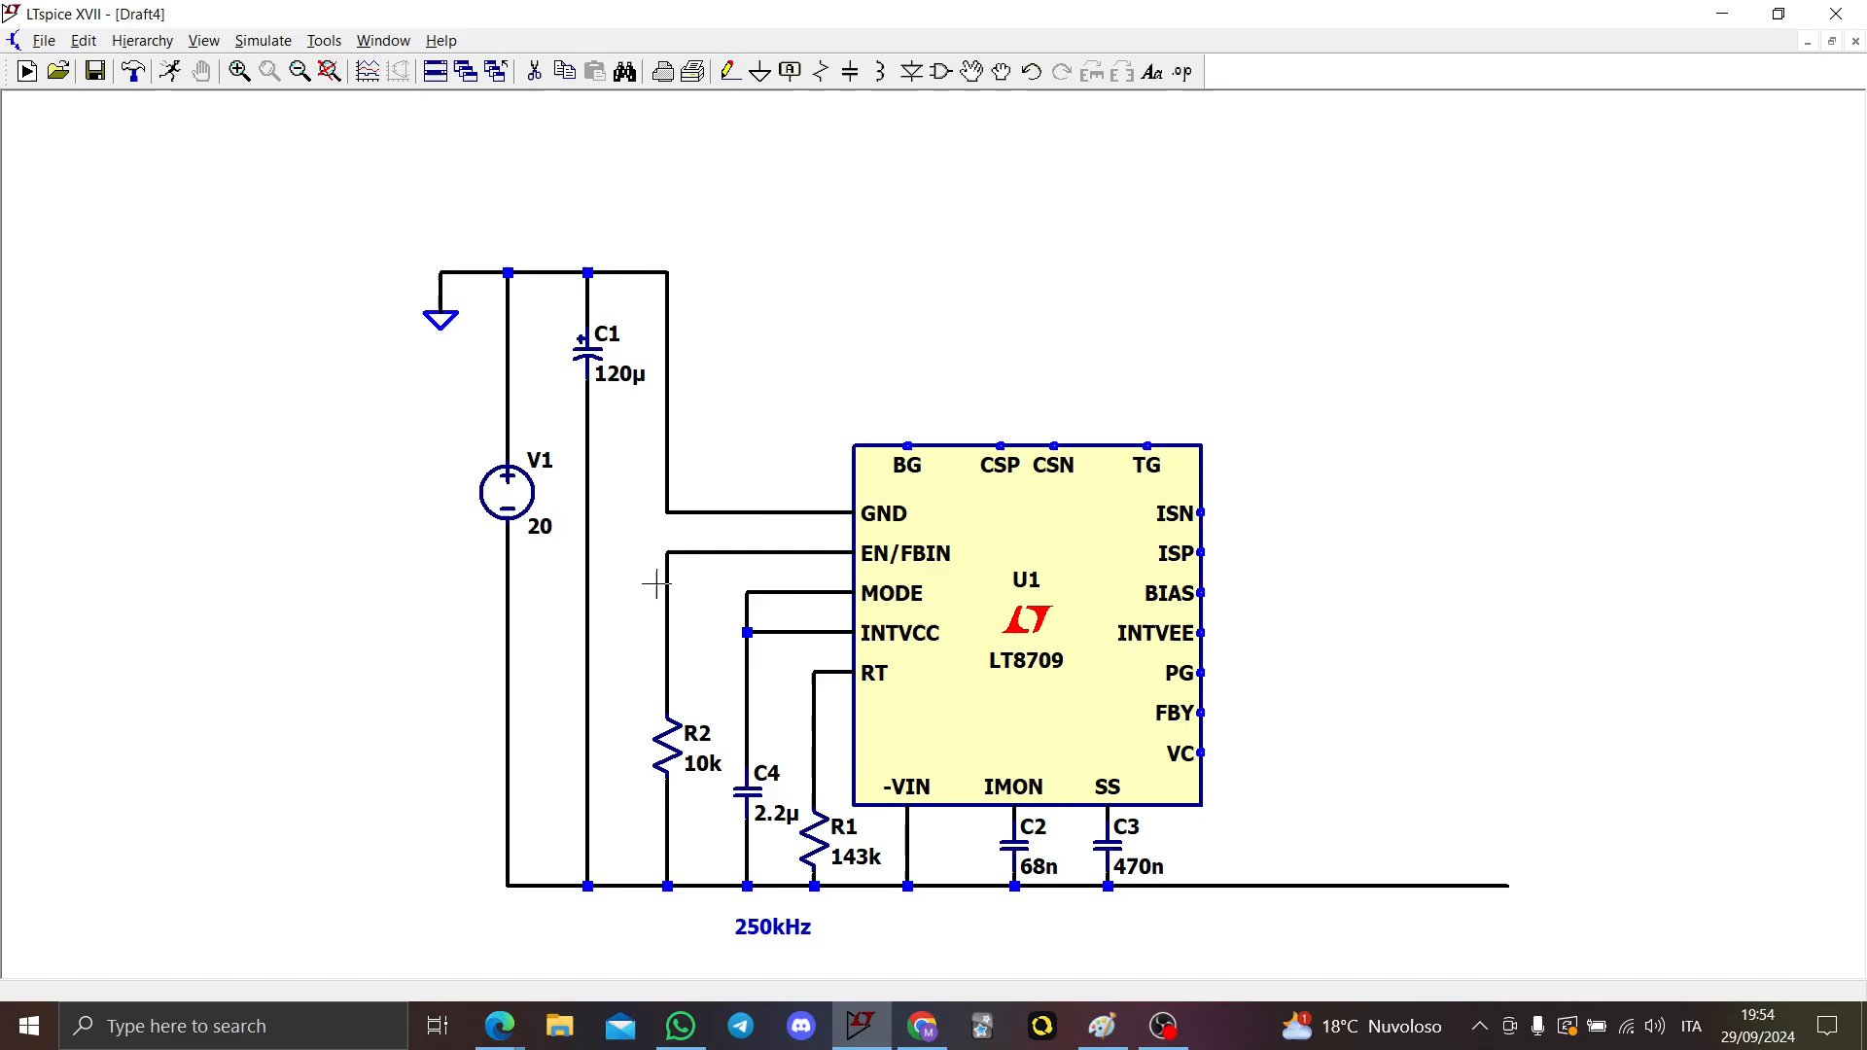
Step: Delete the wires from the EN/FBIN pin to the 10k resistor and from the GND pin up to the upper rail
key("Delete")
left_click(668, 585)
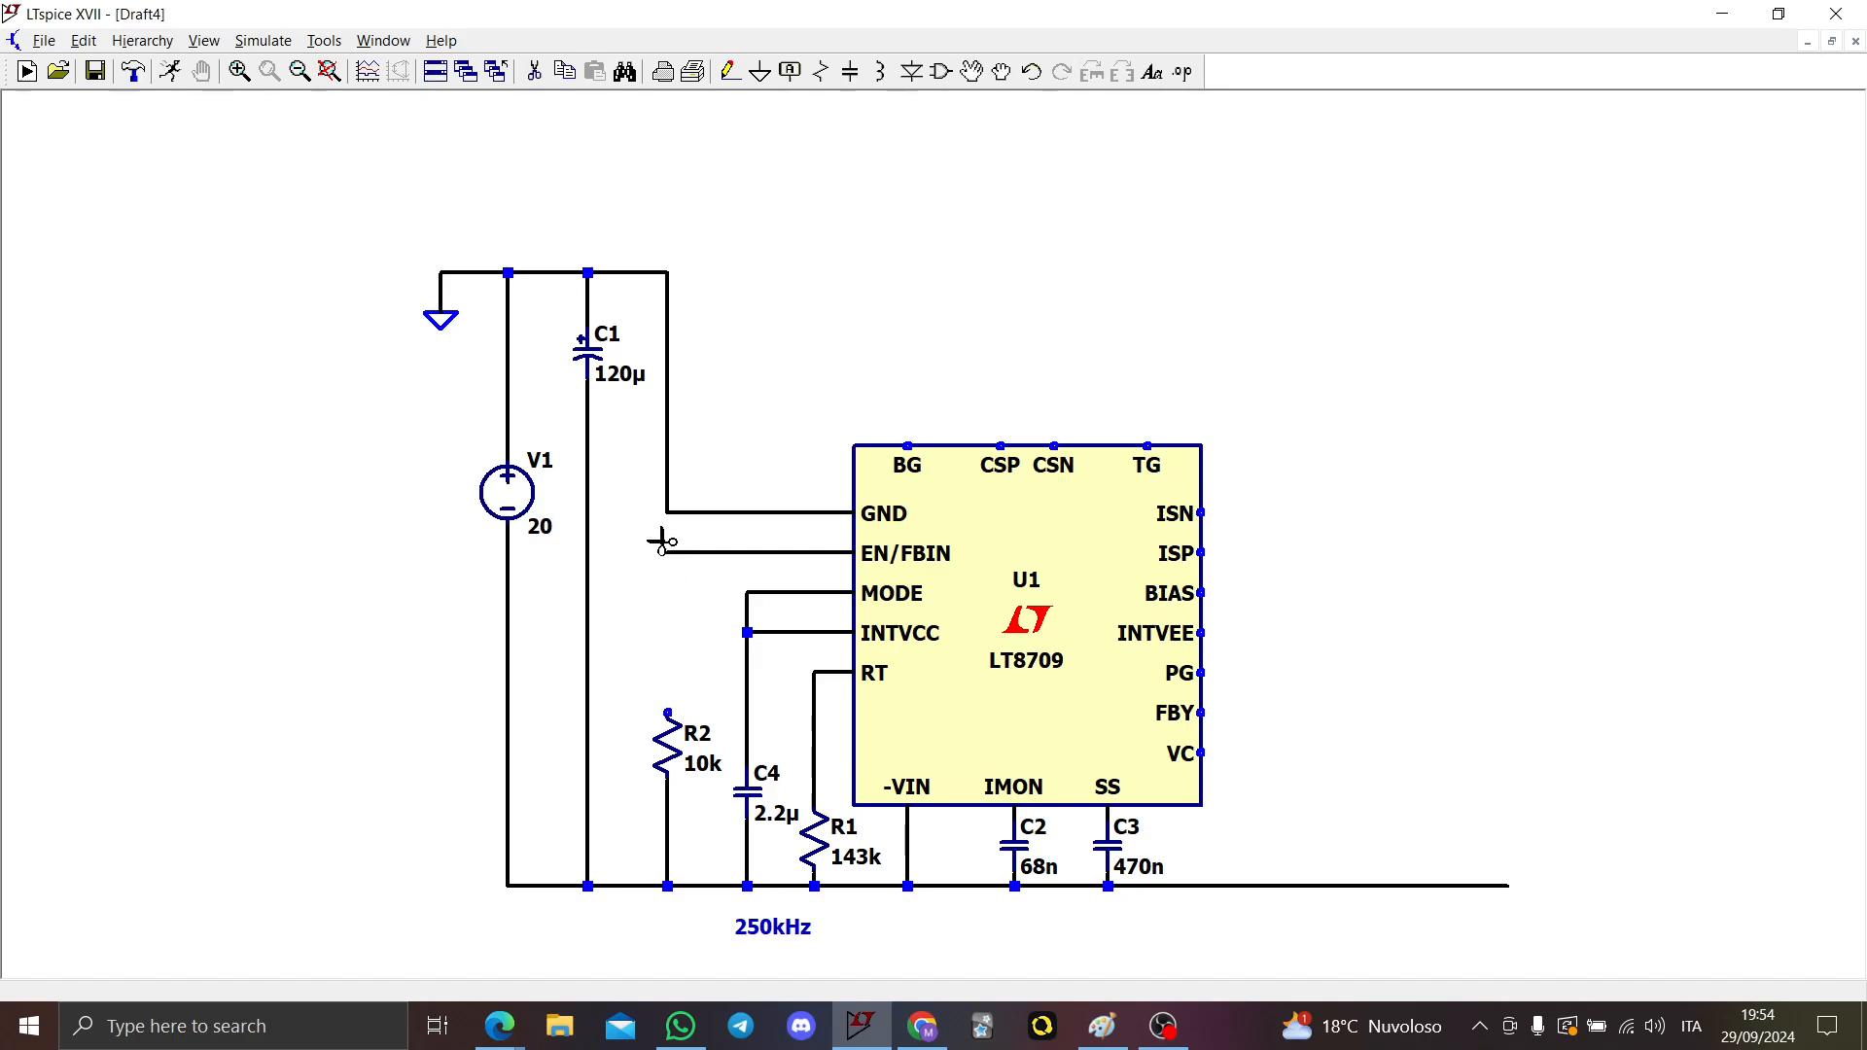
left_click(671, 551)
left_click(667, 509)
left_click(671, 512)
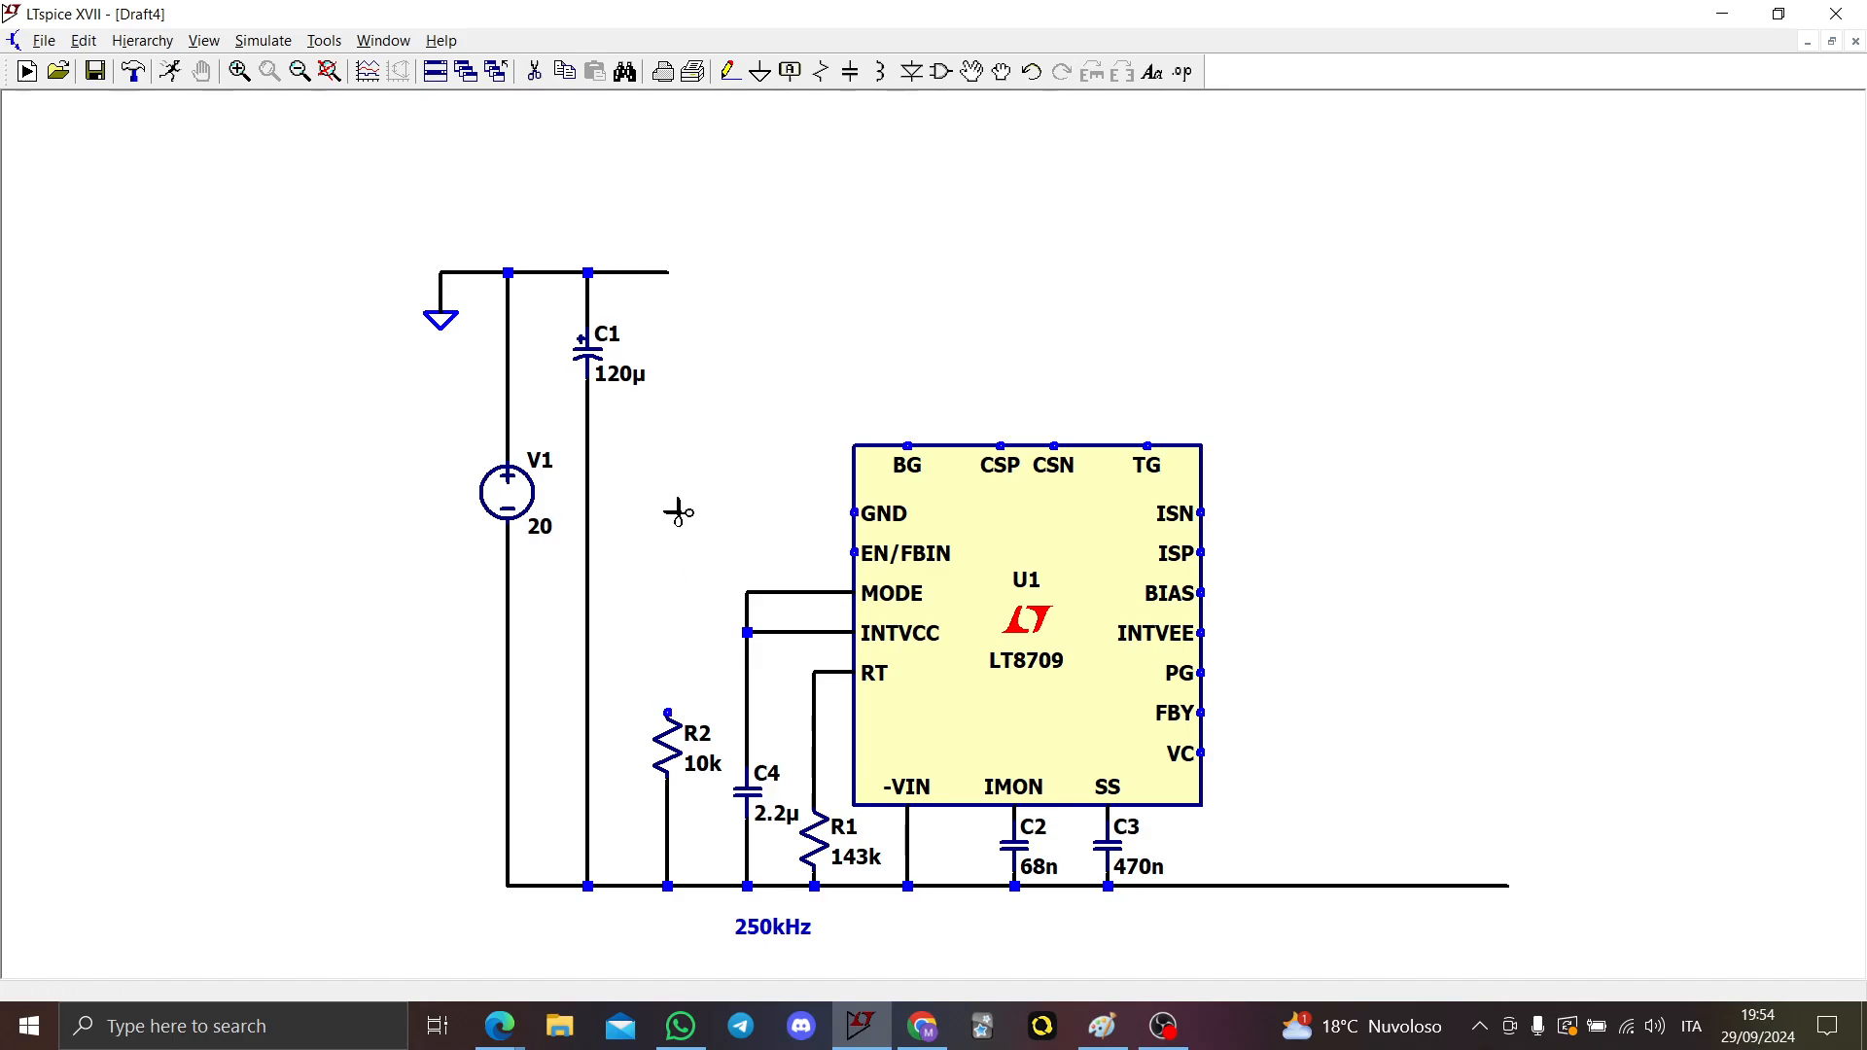
Step: Place a 62.5k resistor directly above R2 and align its lower end with the EN/FBIN pin
key("r")
left_click(686, 554)
key("Escape")
right_click(686, 552)
type("6")
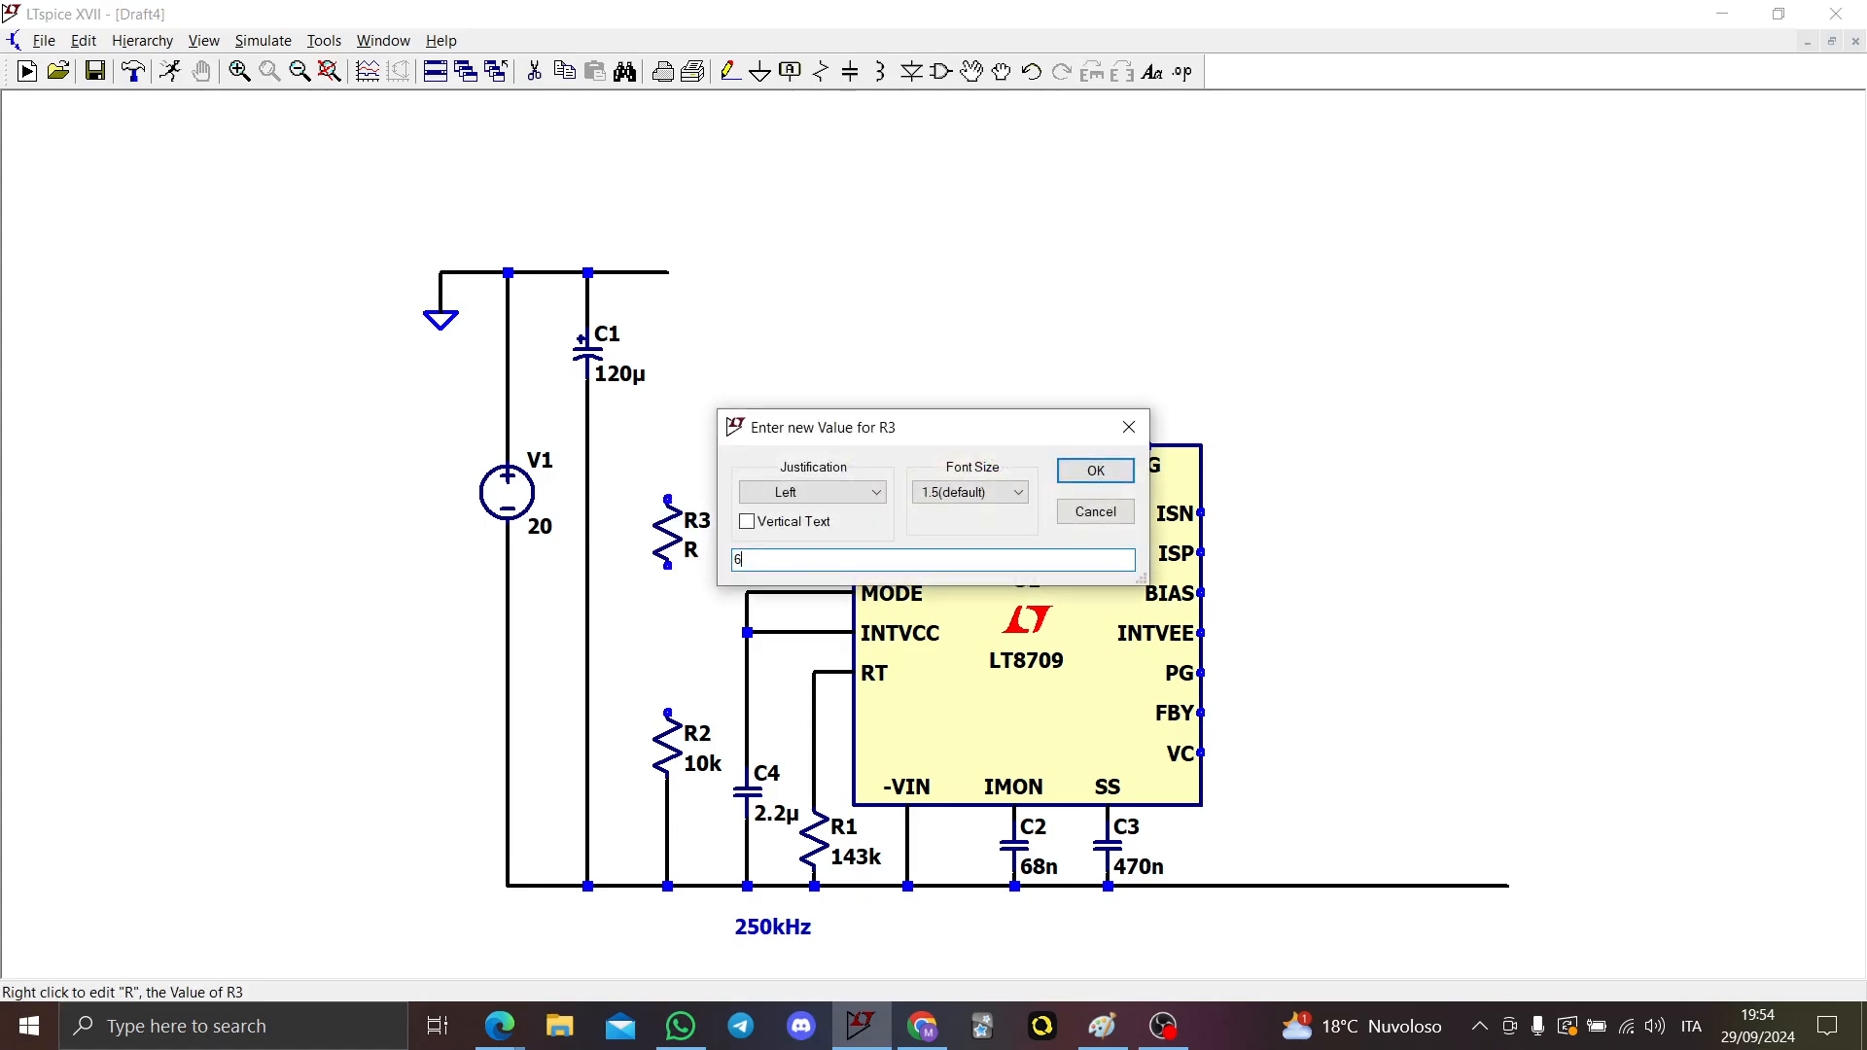
type("2.5k")
key("Return")
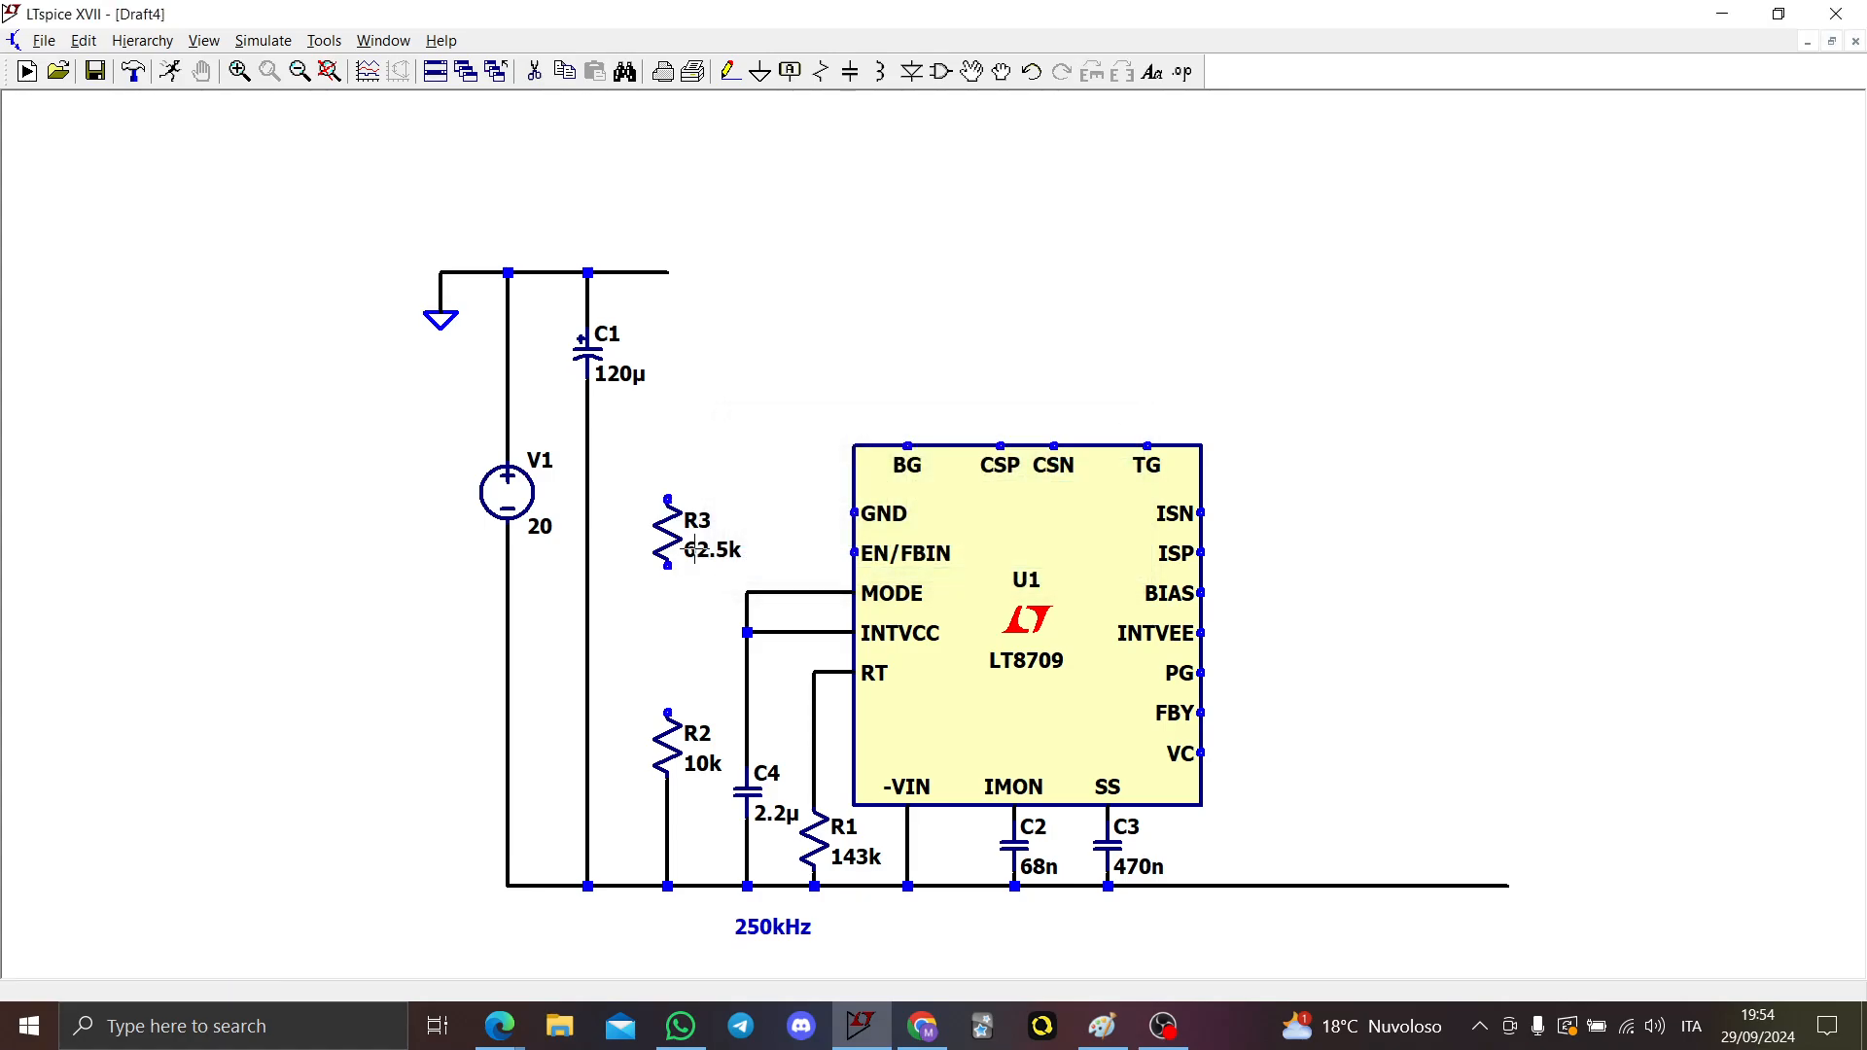
key("F7")
left_click(673, 532)
left_click(670, 512)
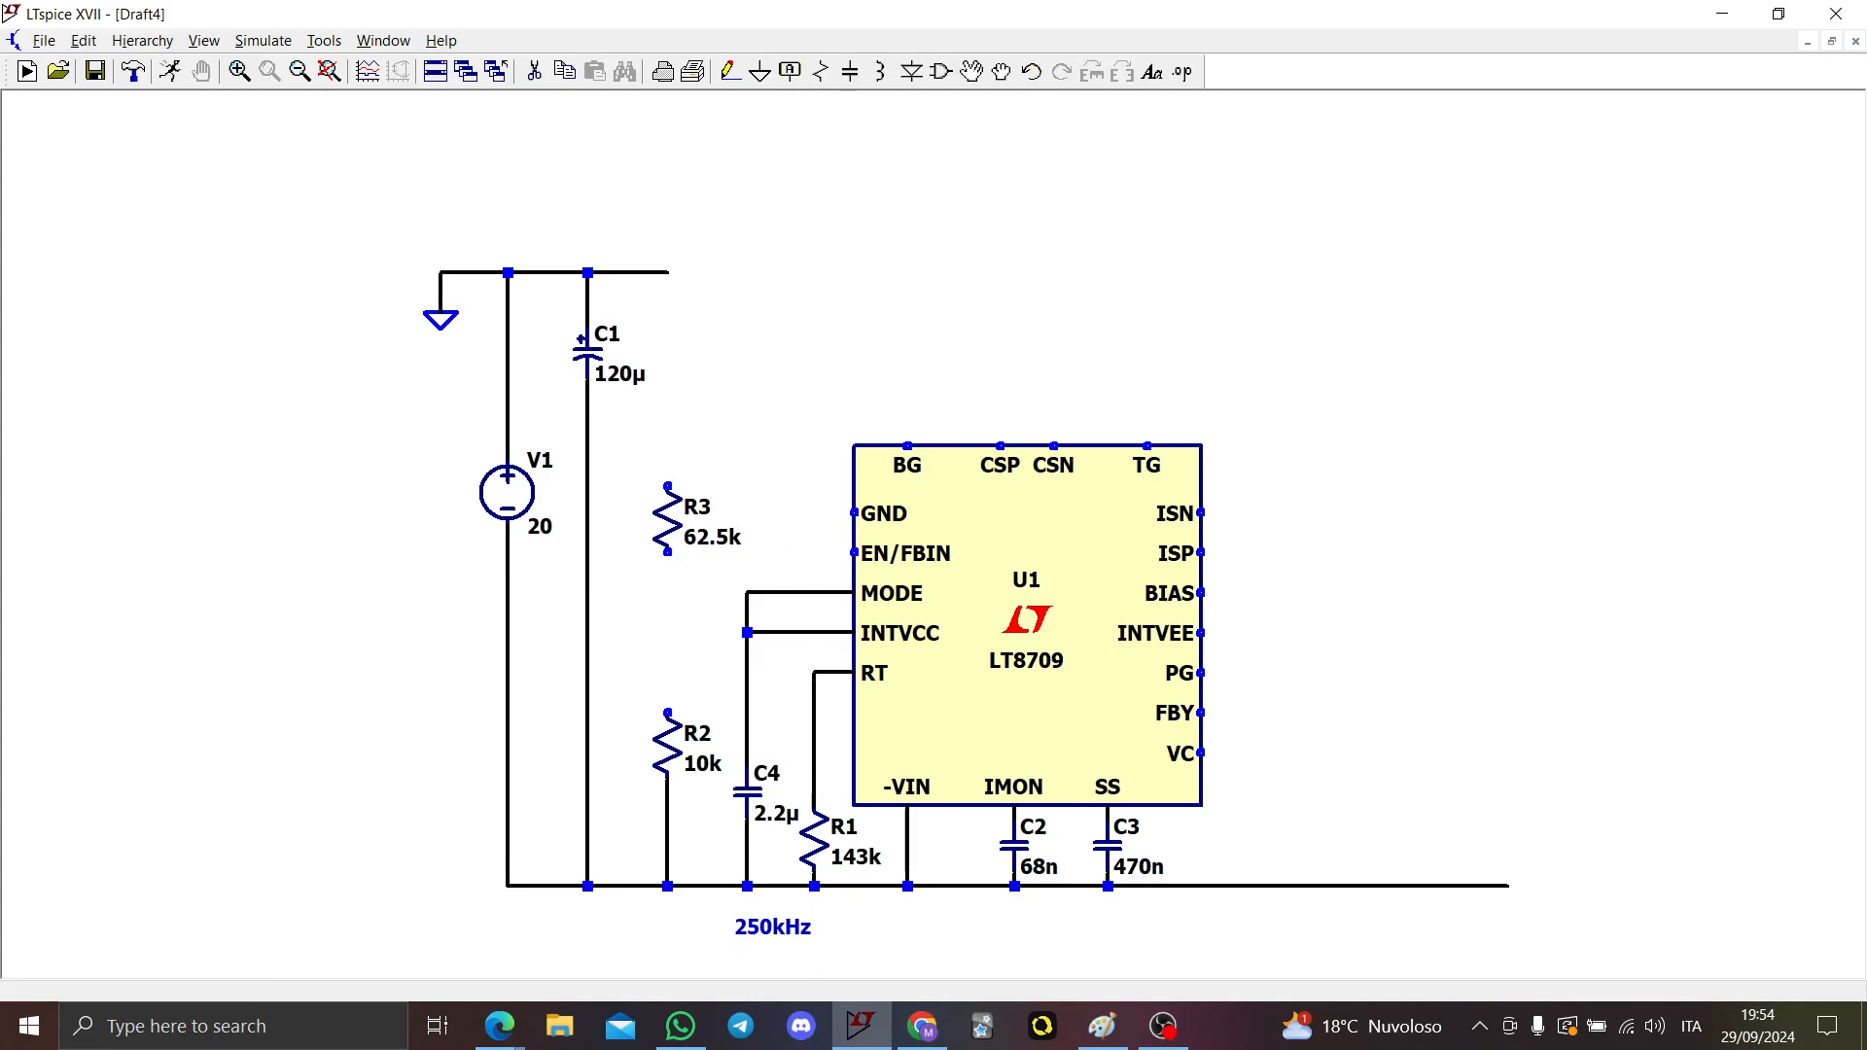
Step: Wire R3's lower end to EN/FBIN and R2, and its upper end to the GND pin and the upper rail
key("F3")
left_click(667, 553)
left_click(853, 552)
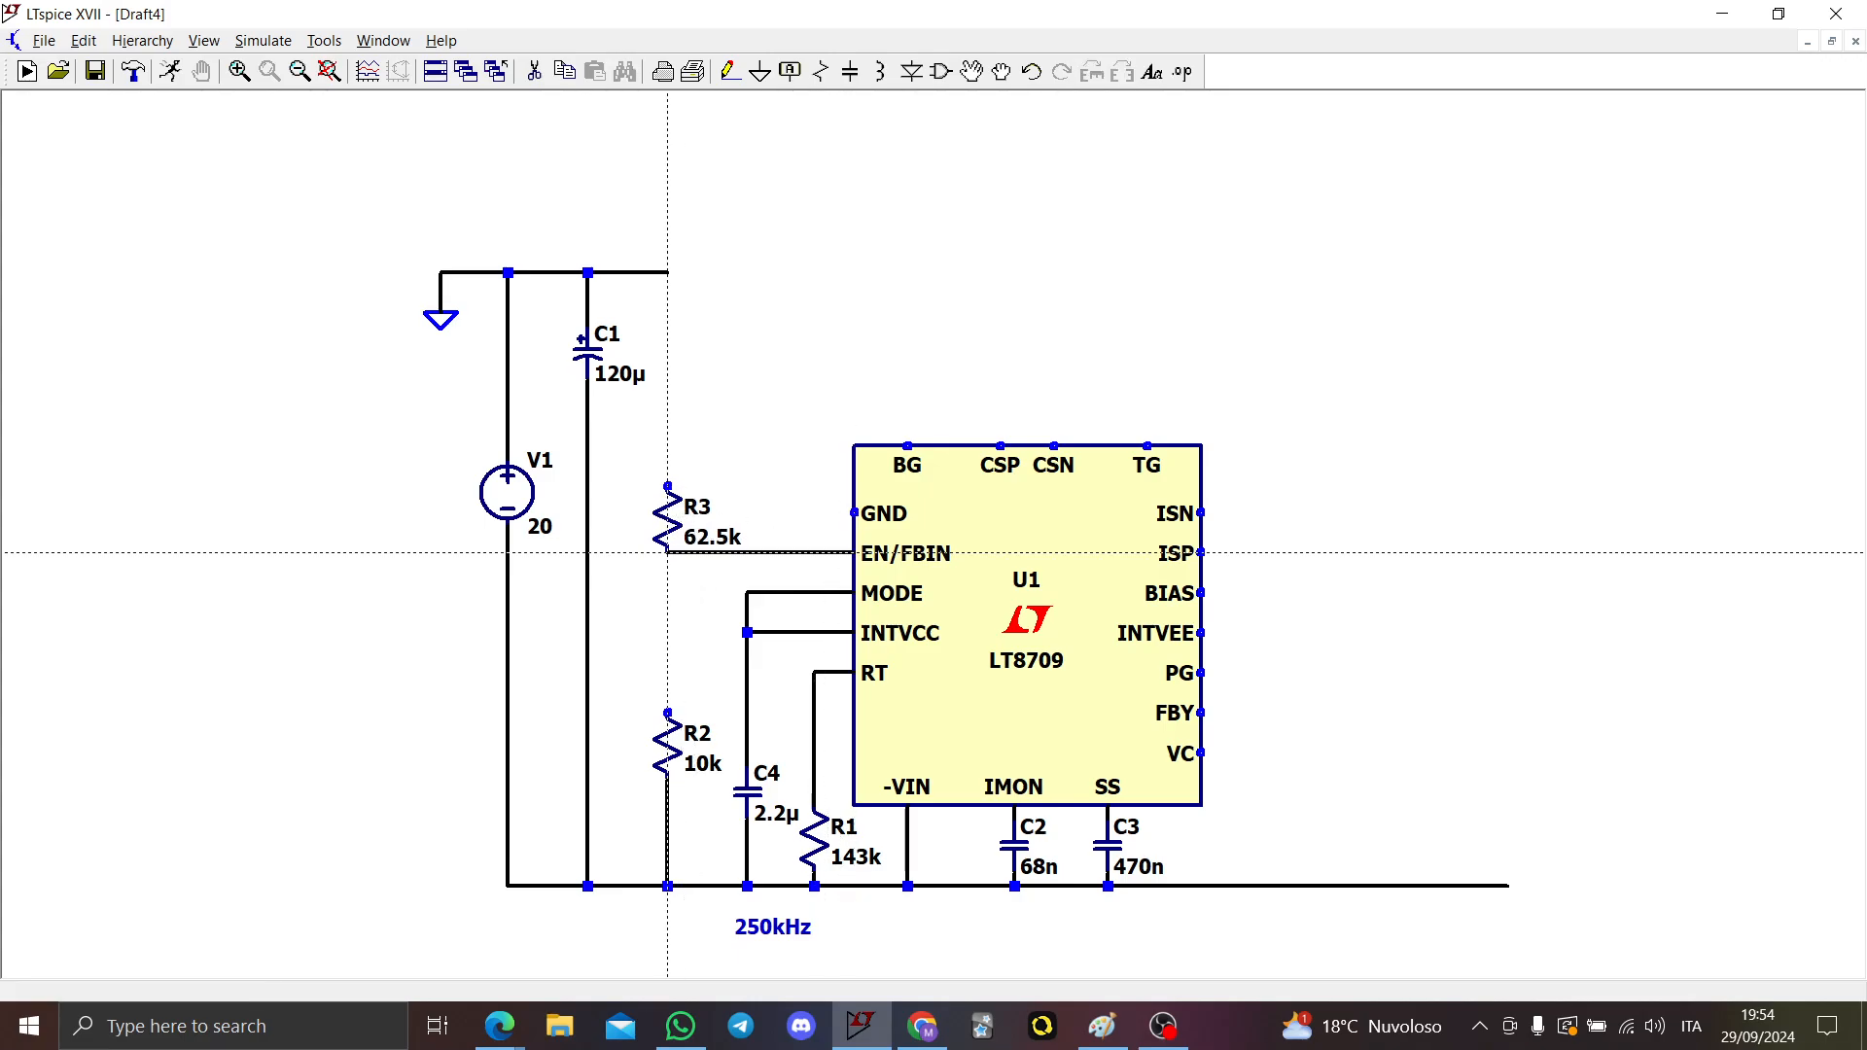
left_click(854, 512)
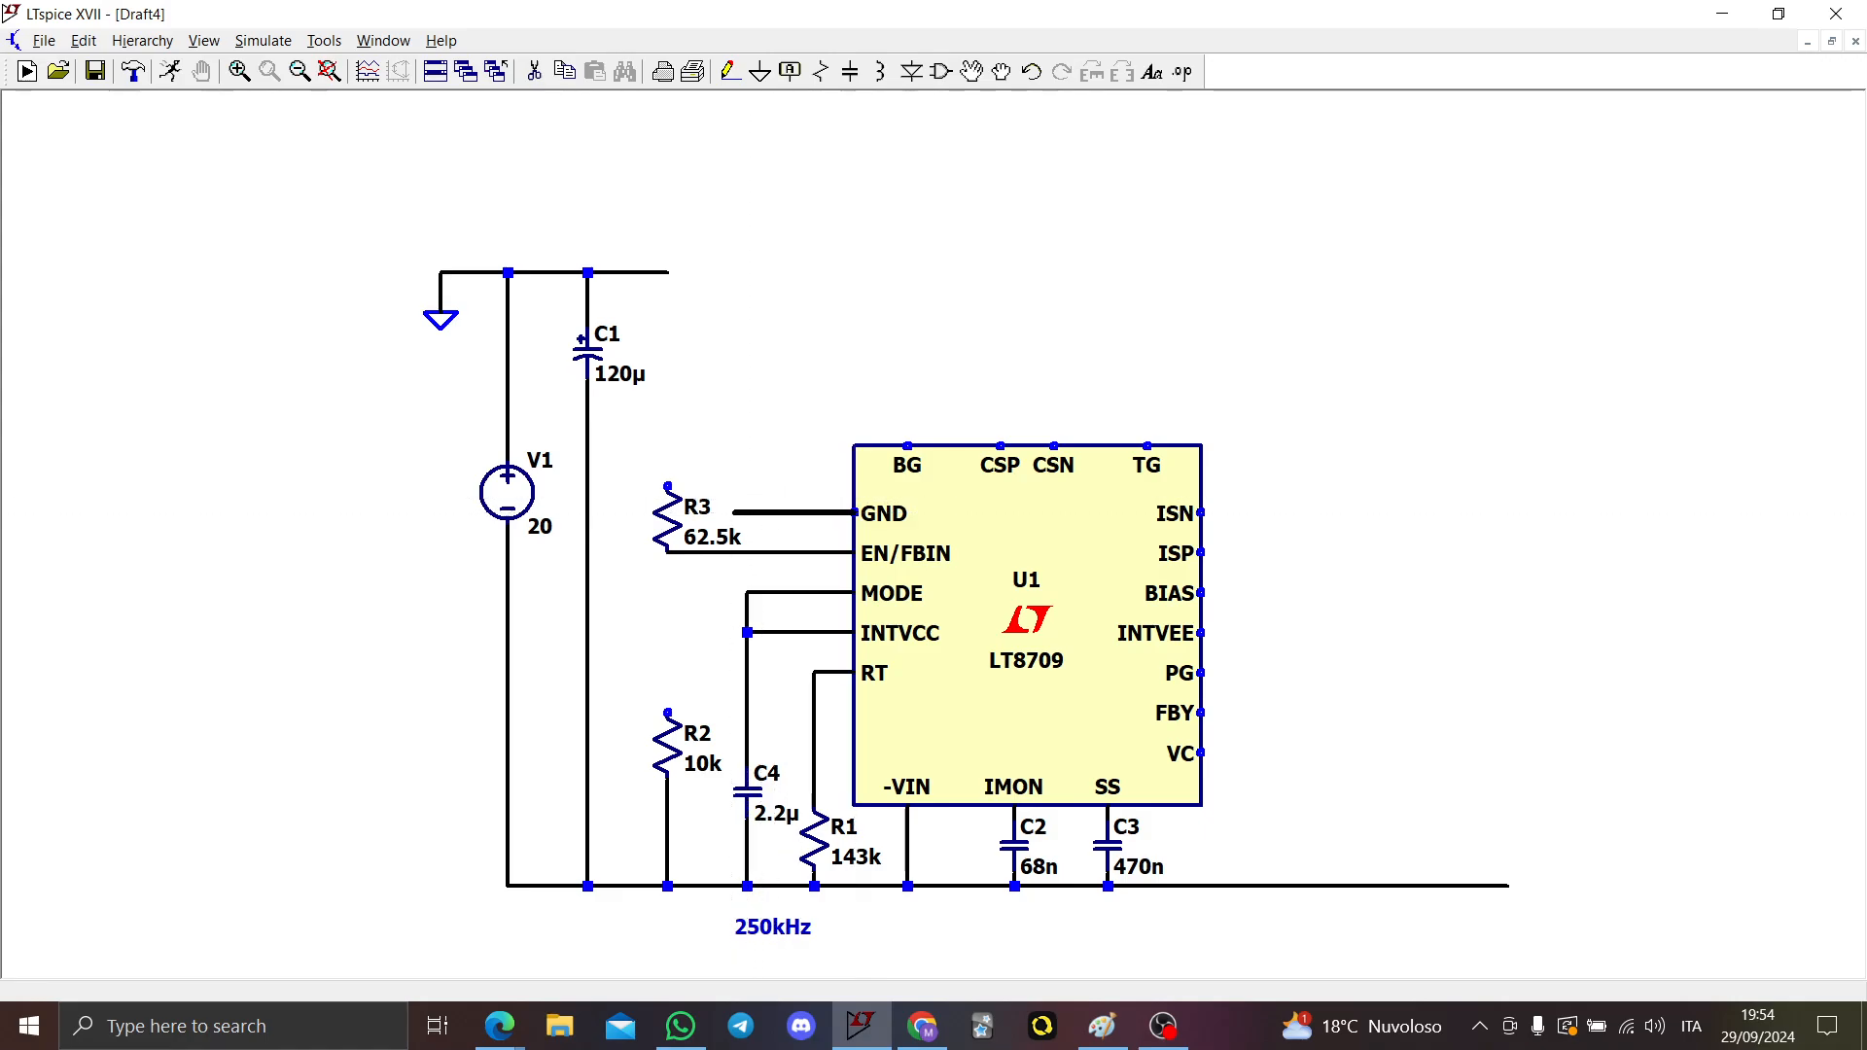
left_click(747, 512)
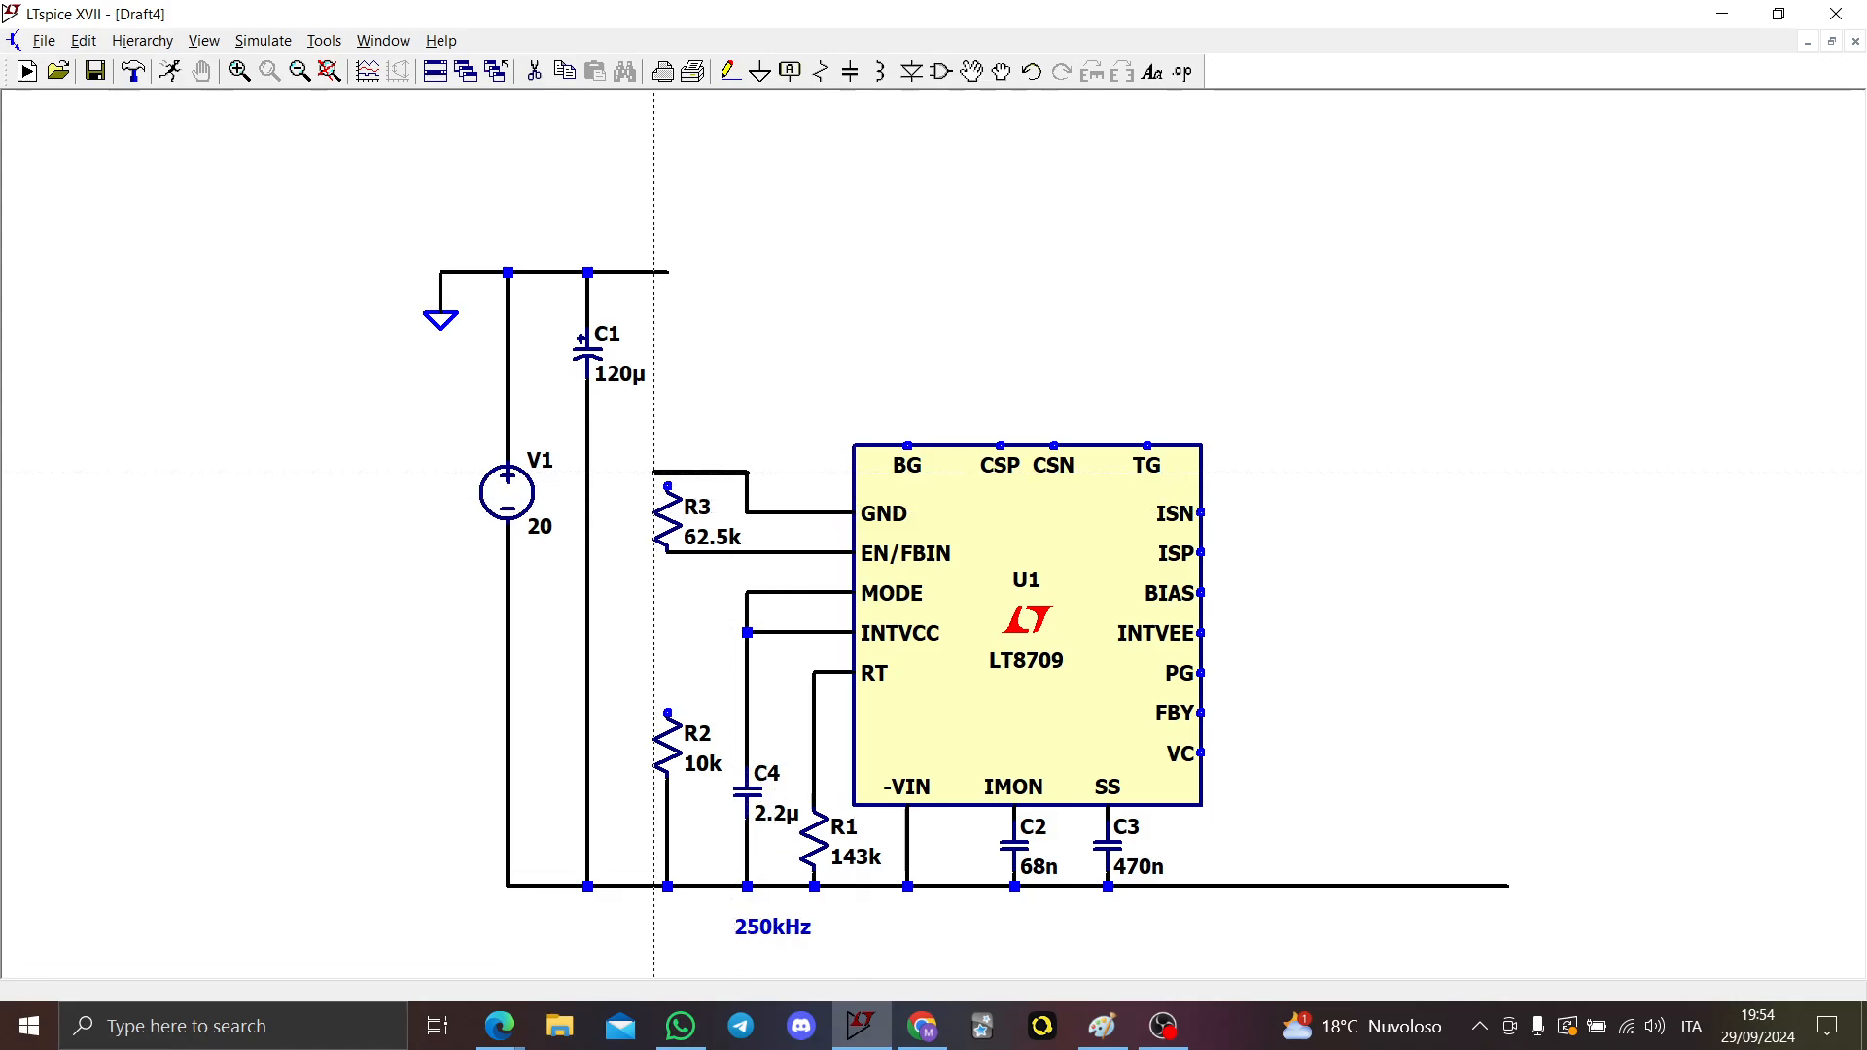
left_click(667, 474)
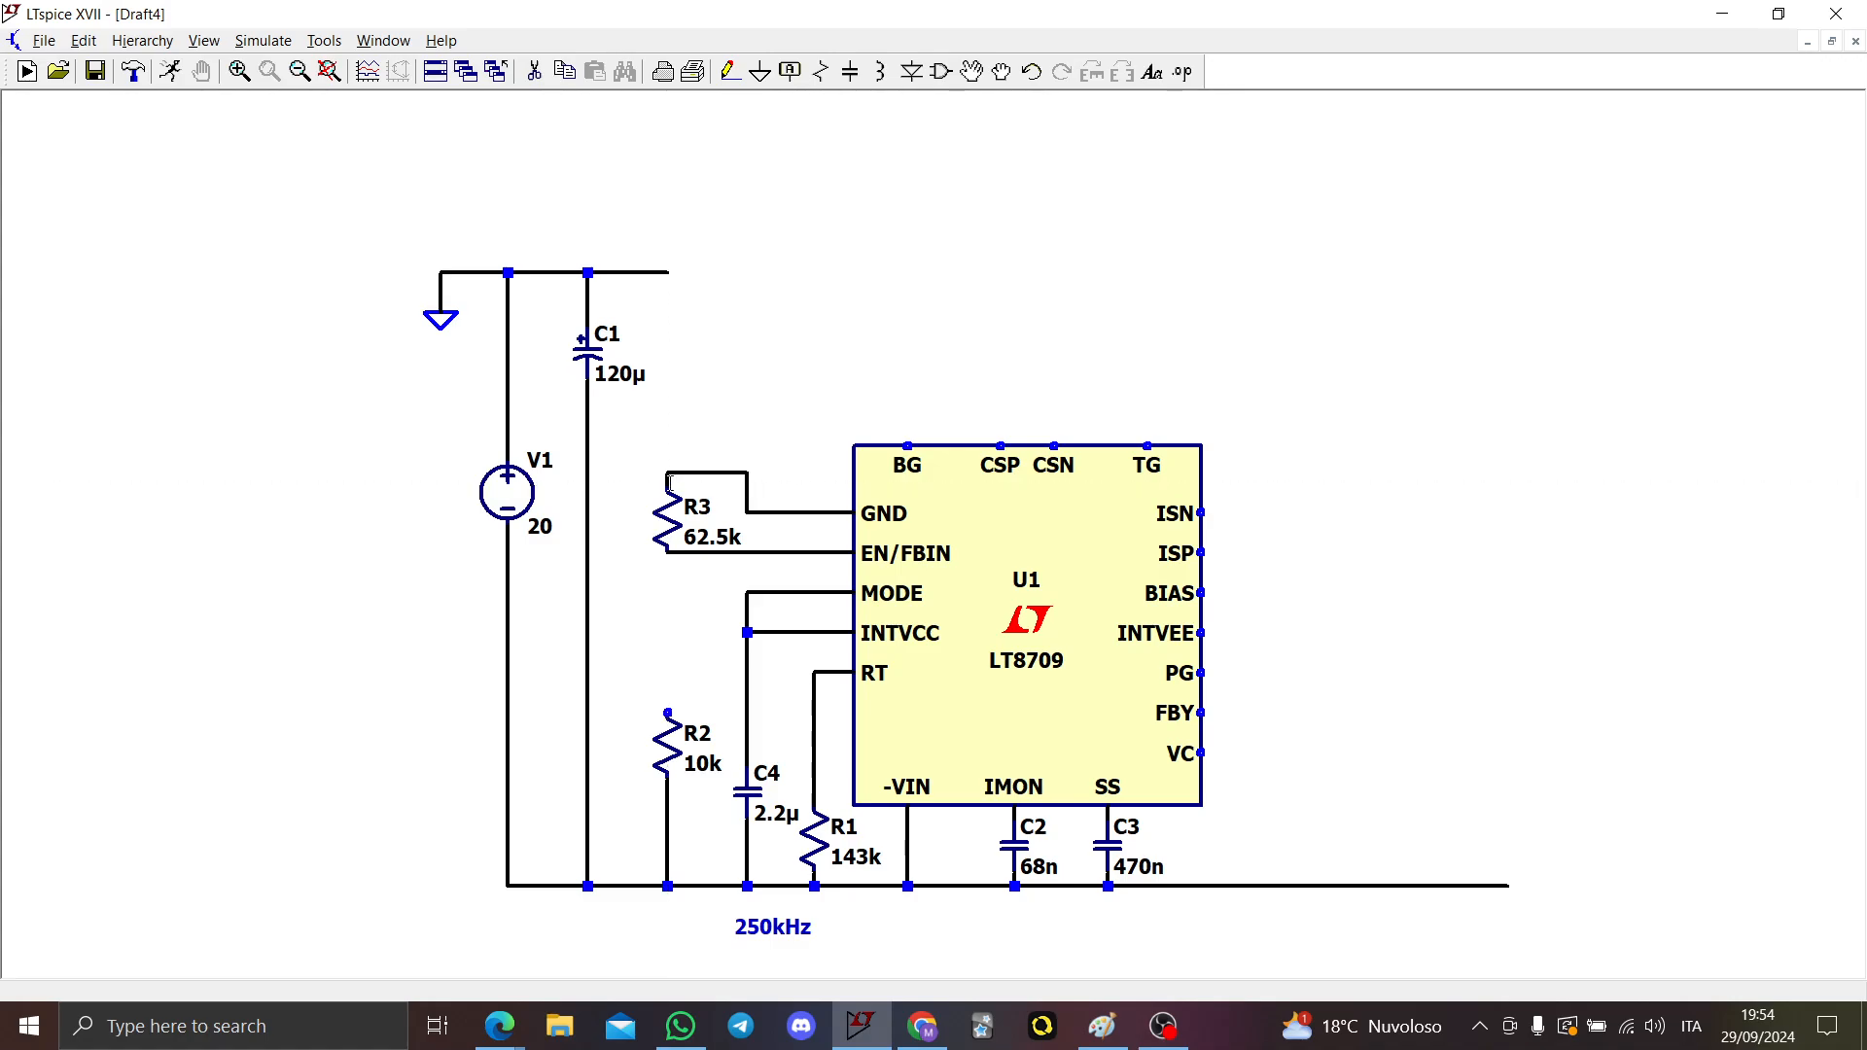
left_click(667, 273)
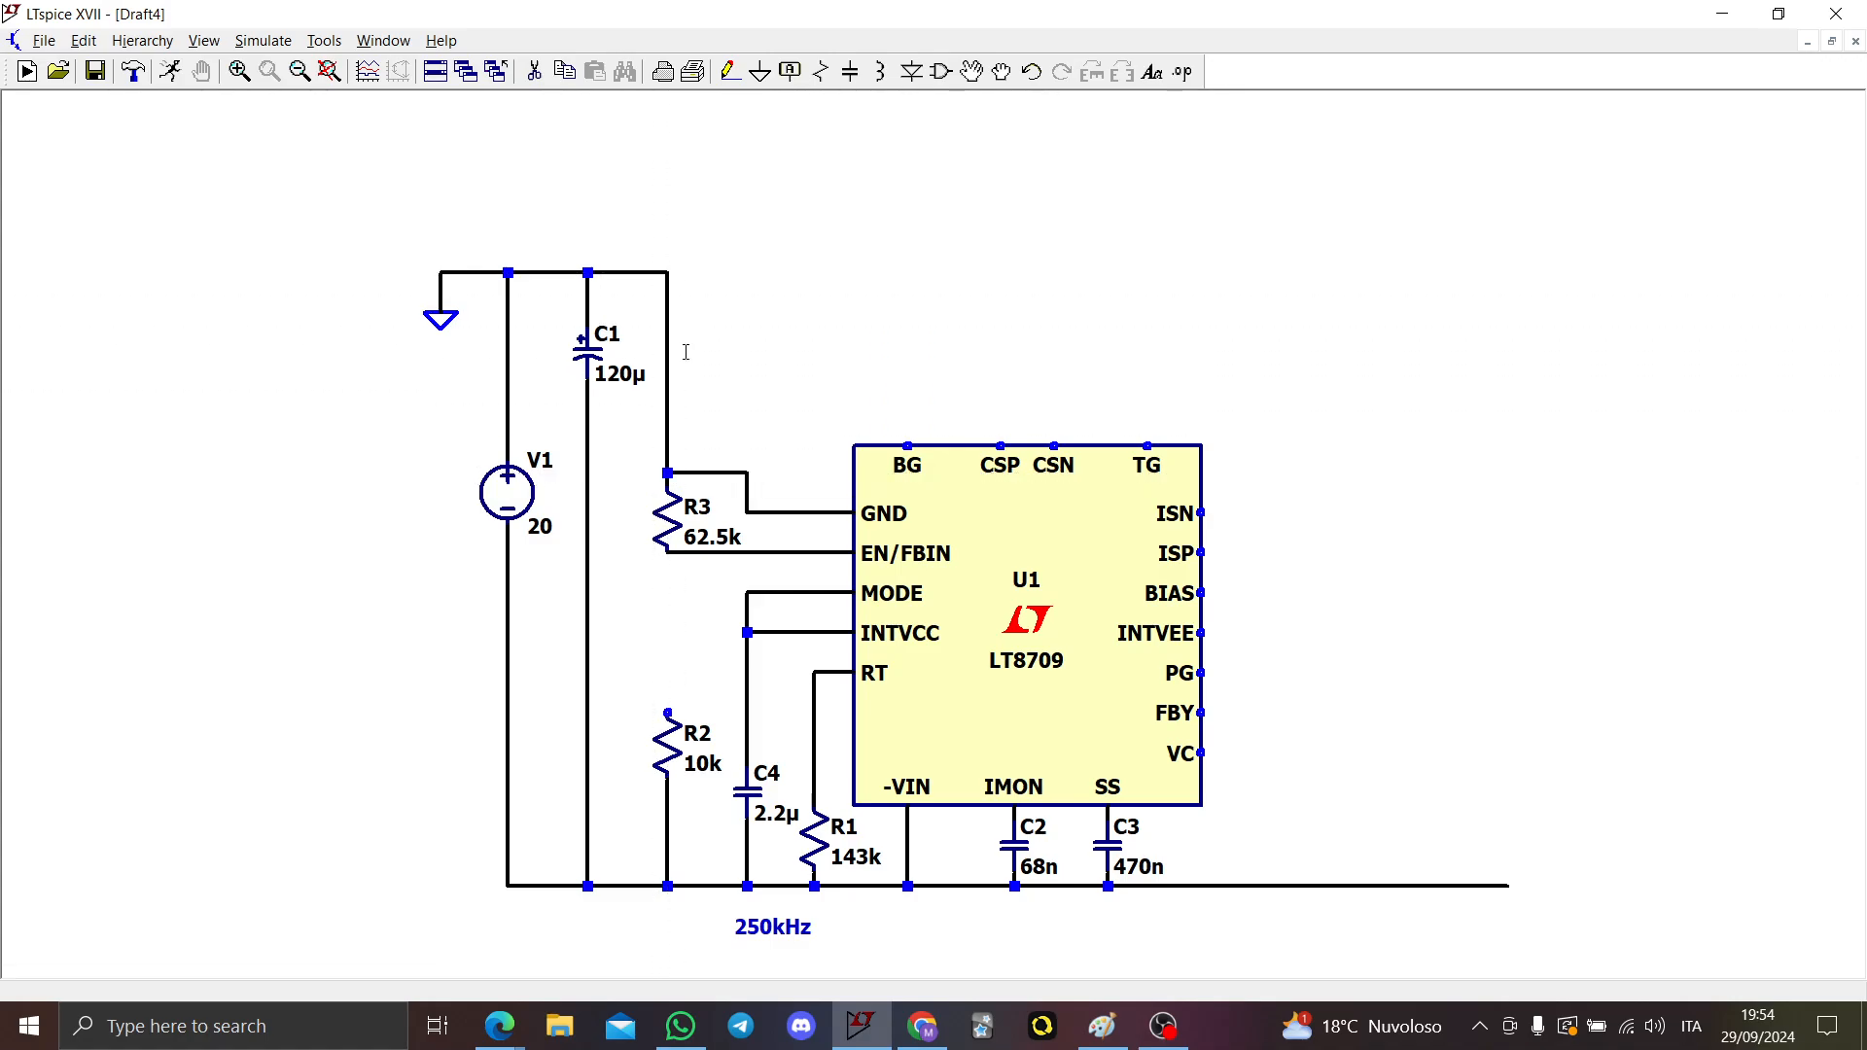
left_click(667, 553)
left_click(667, 715)
Step: Place a horizontal capacitor beside the INTVEE pin, wire it to the pin, and ground its other end
key("c")
key("ctrl+r")
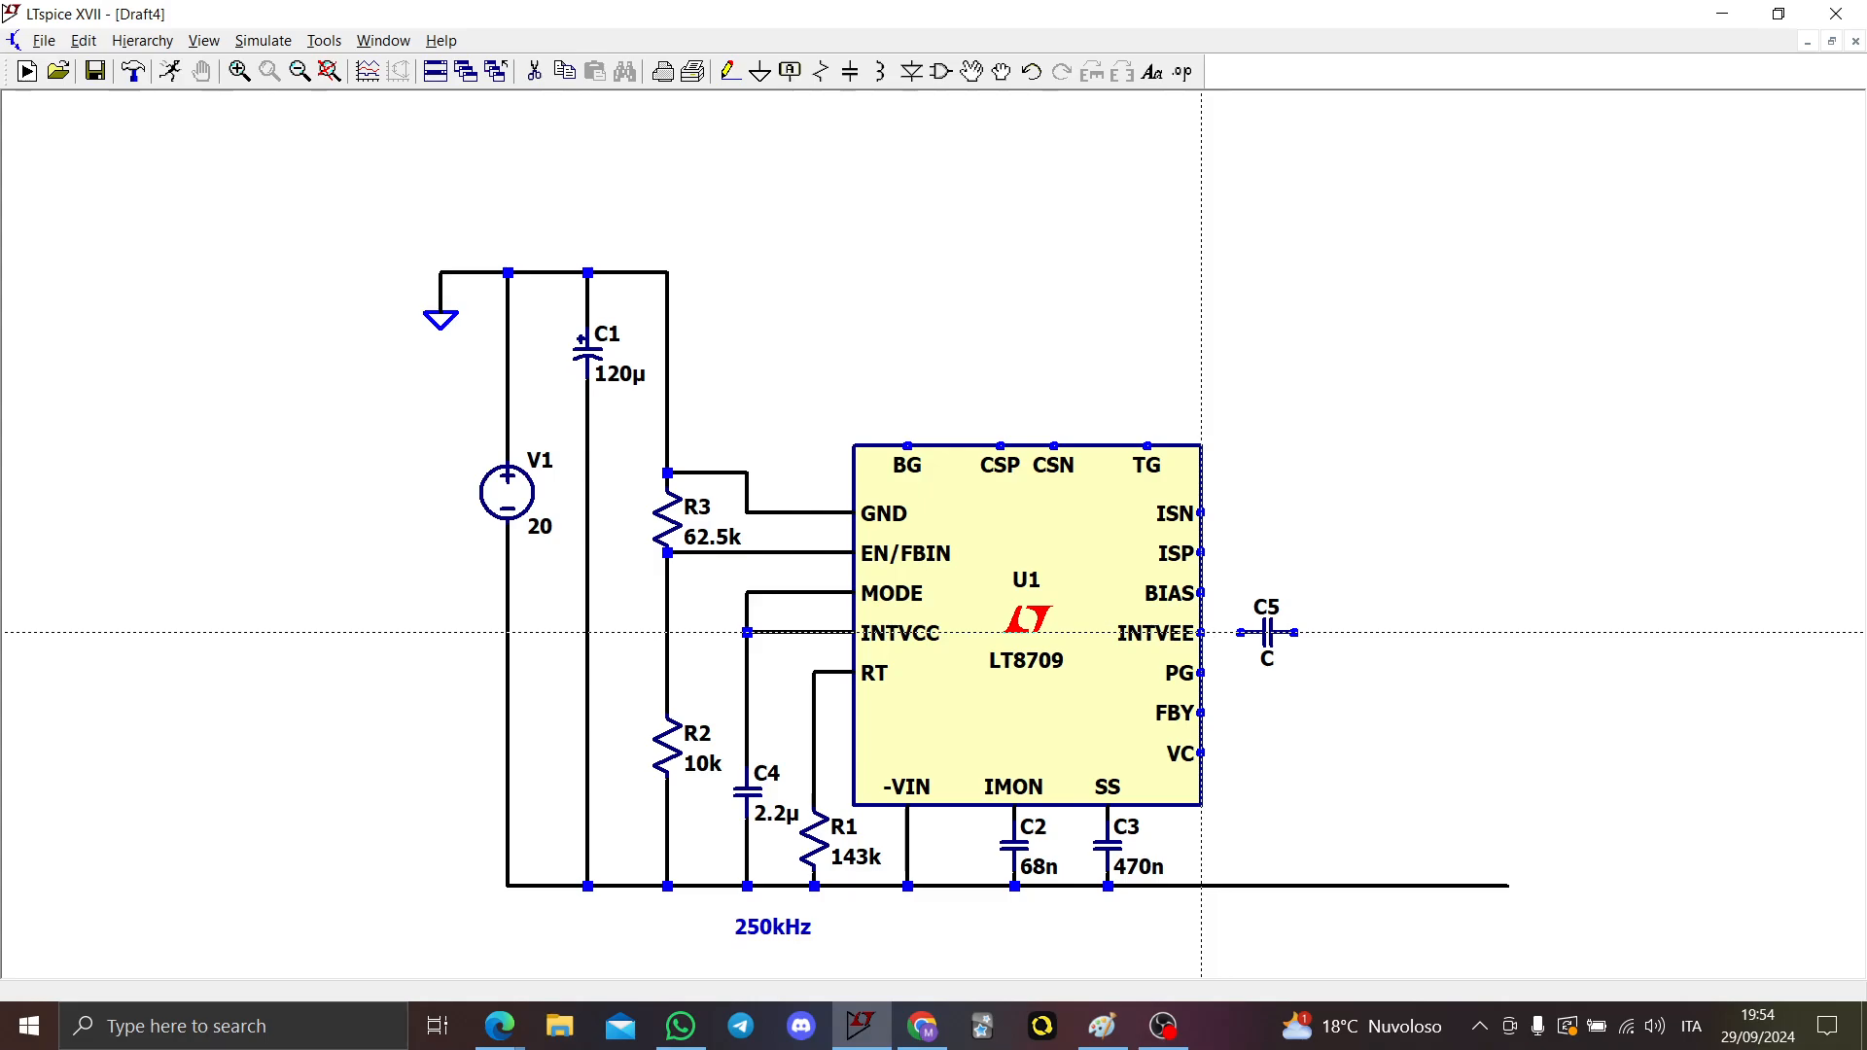
left_click(1201, 632)
left_click(1348, 632)
key("g")
left_click(1348, 633)
key("Escape")
Step: Set the value of the INTVEE capacitor to 2u
right_click(1264, 662)
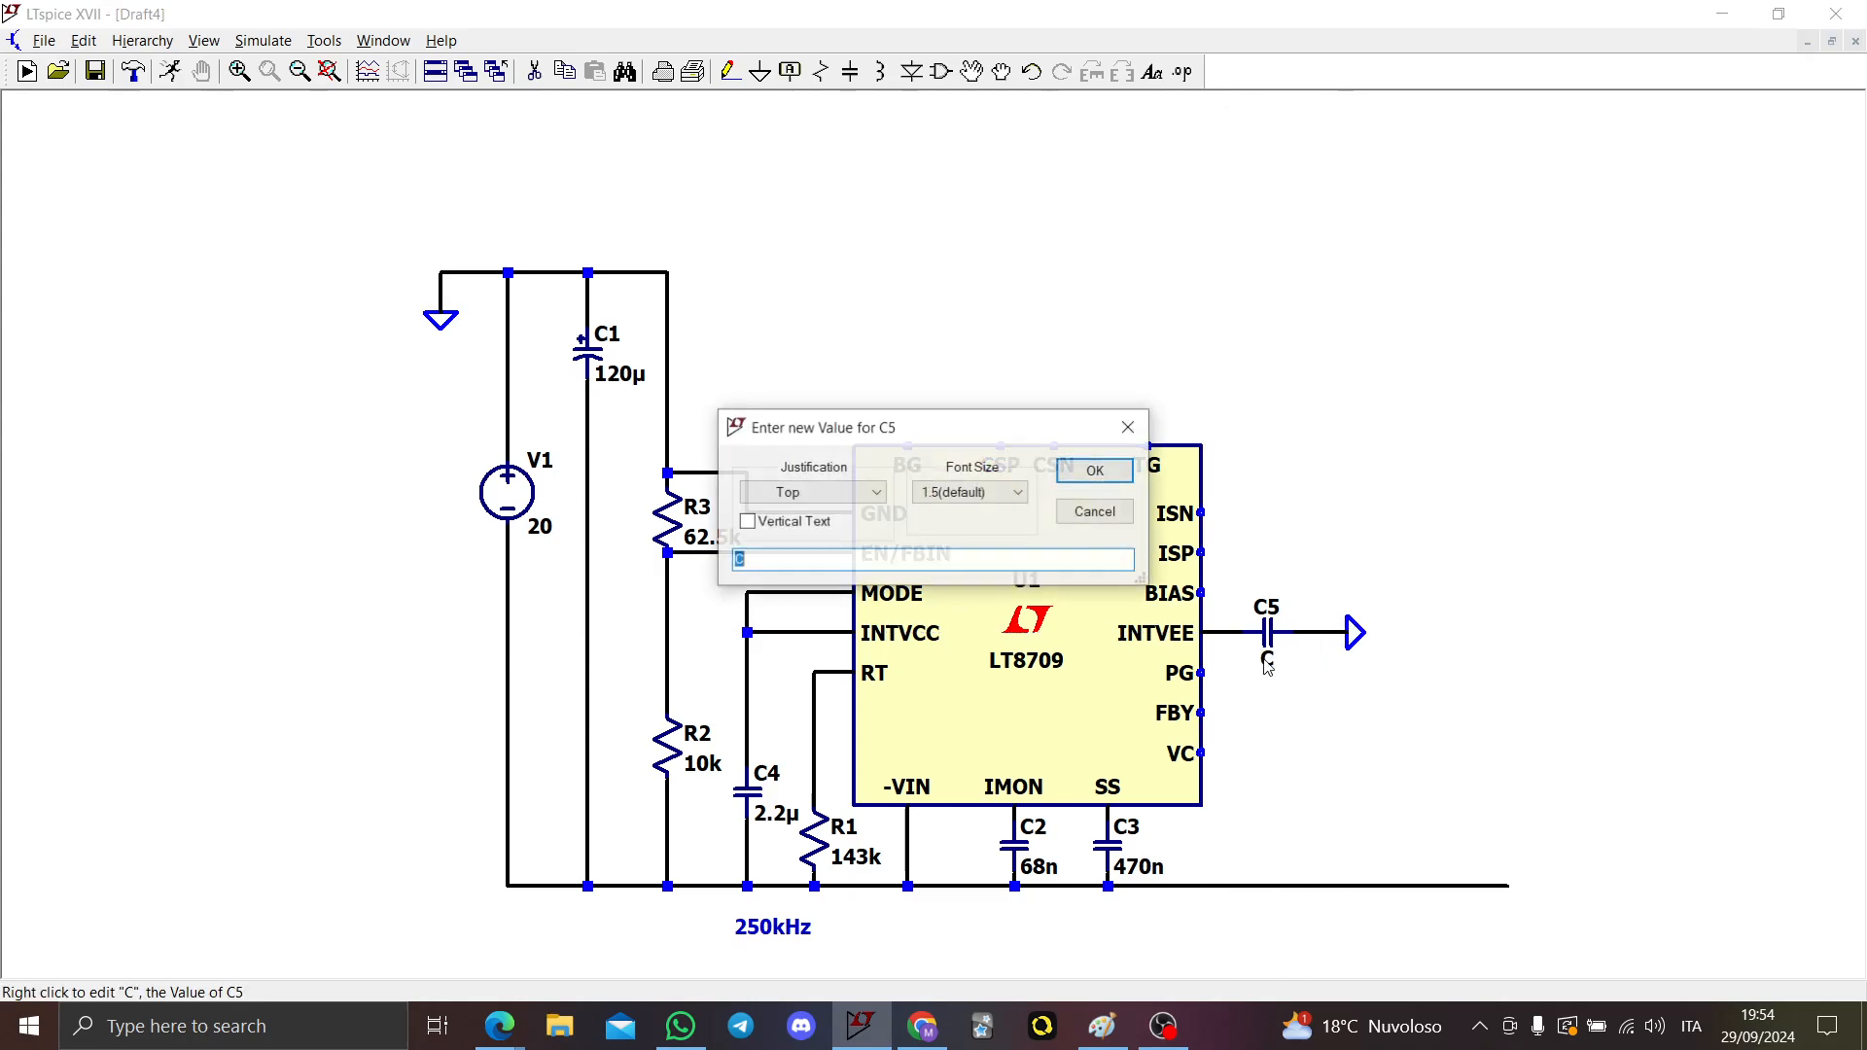
key("Return")
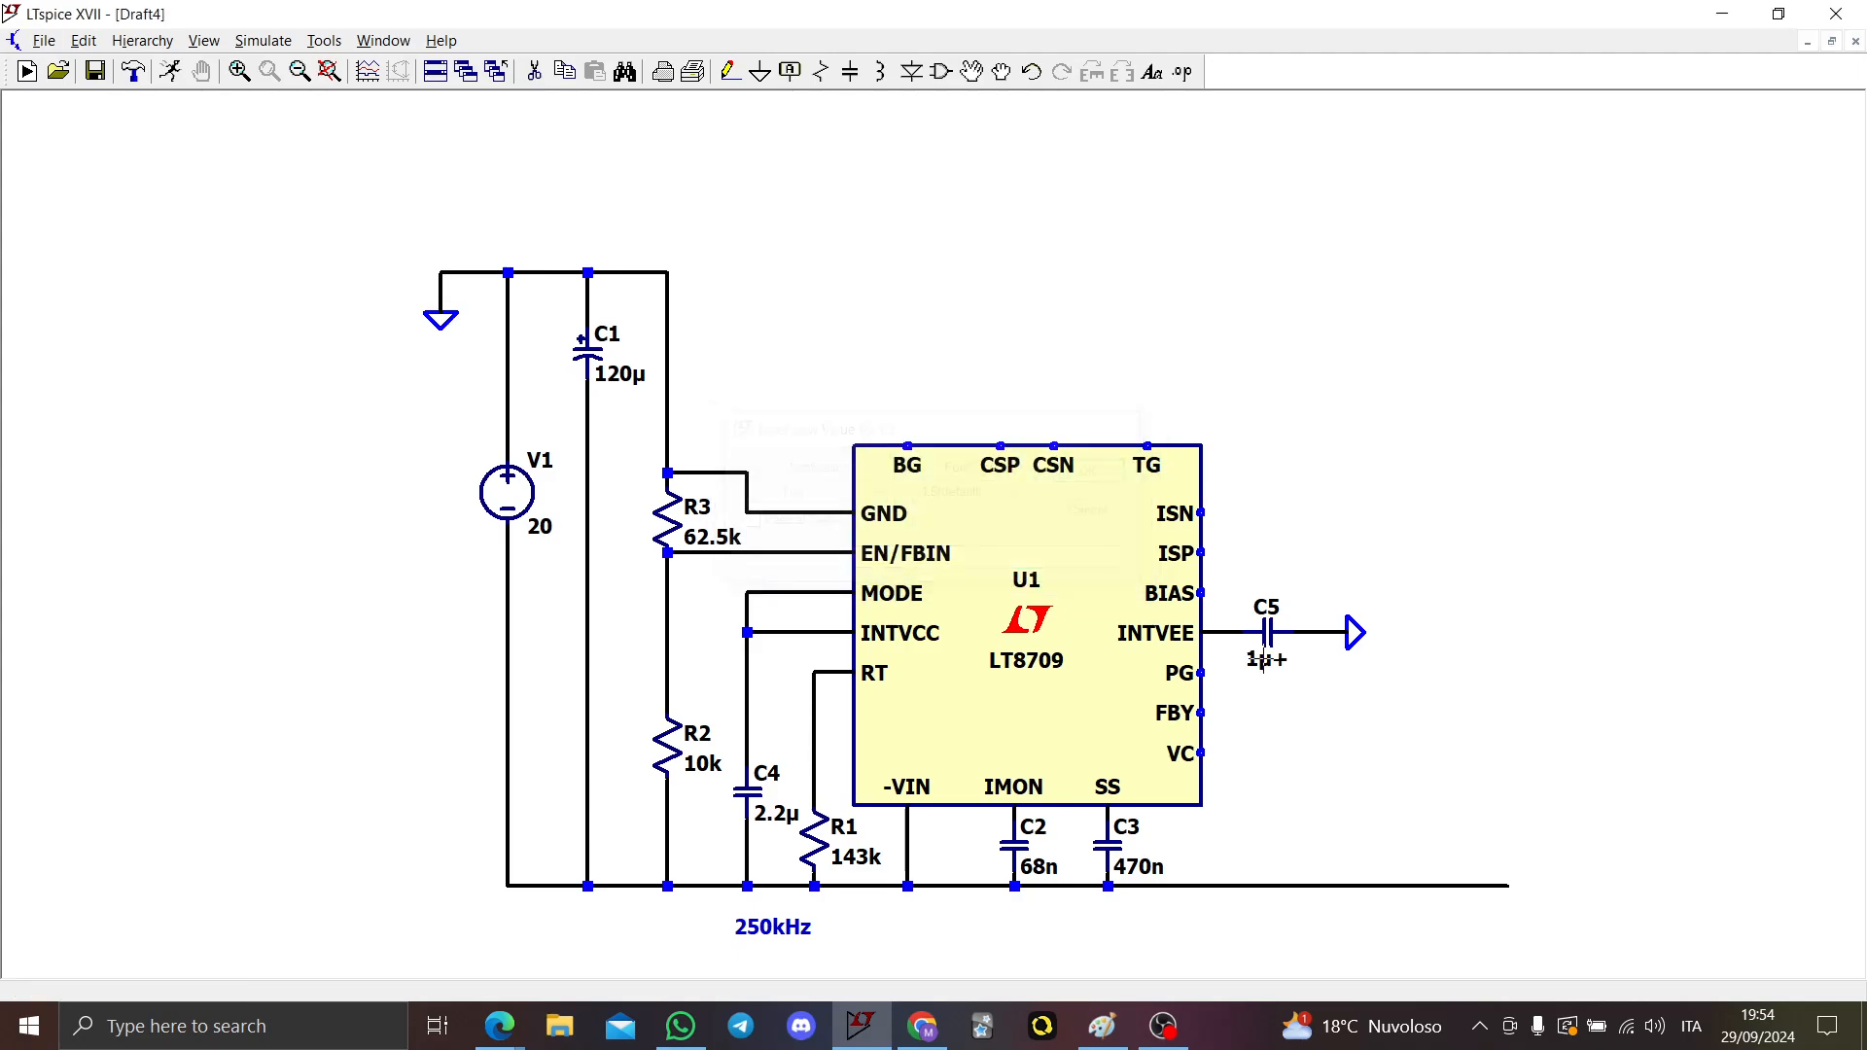
right_click(1265, 662)
type("2u")
key("Return")
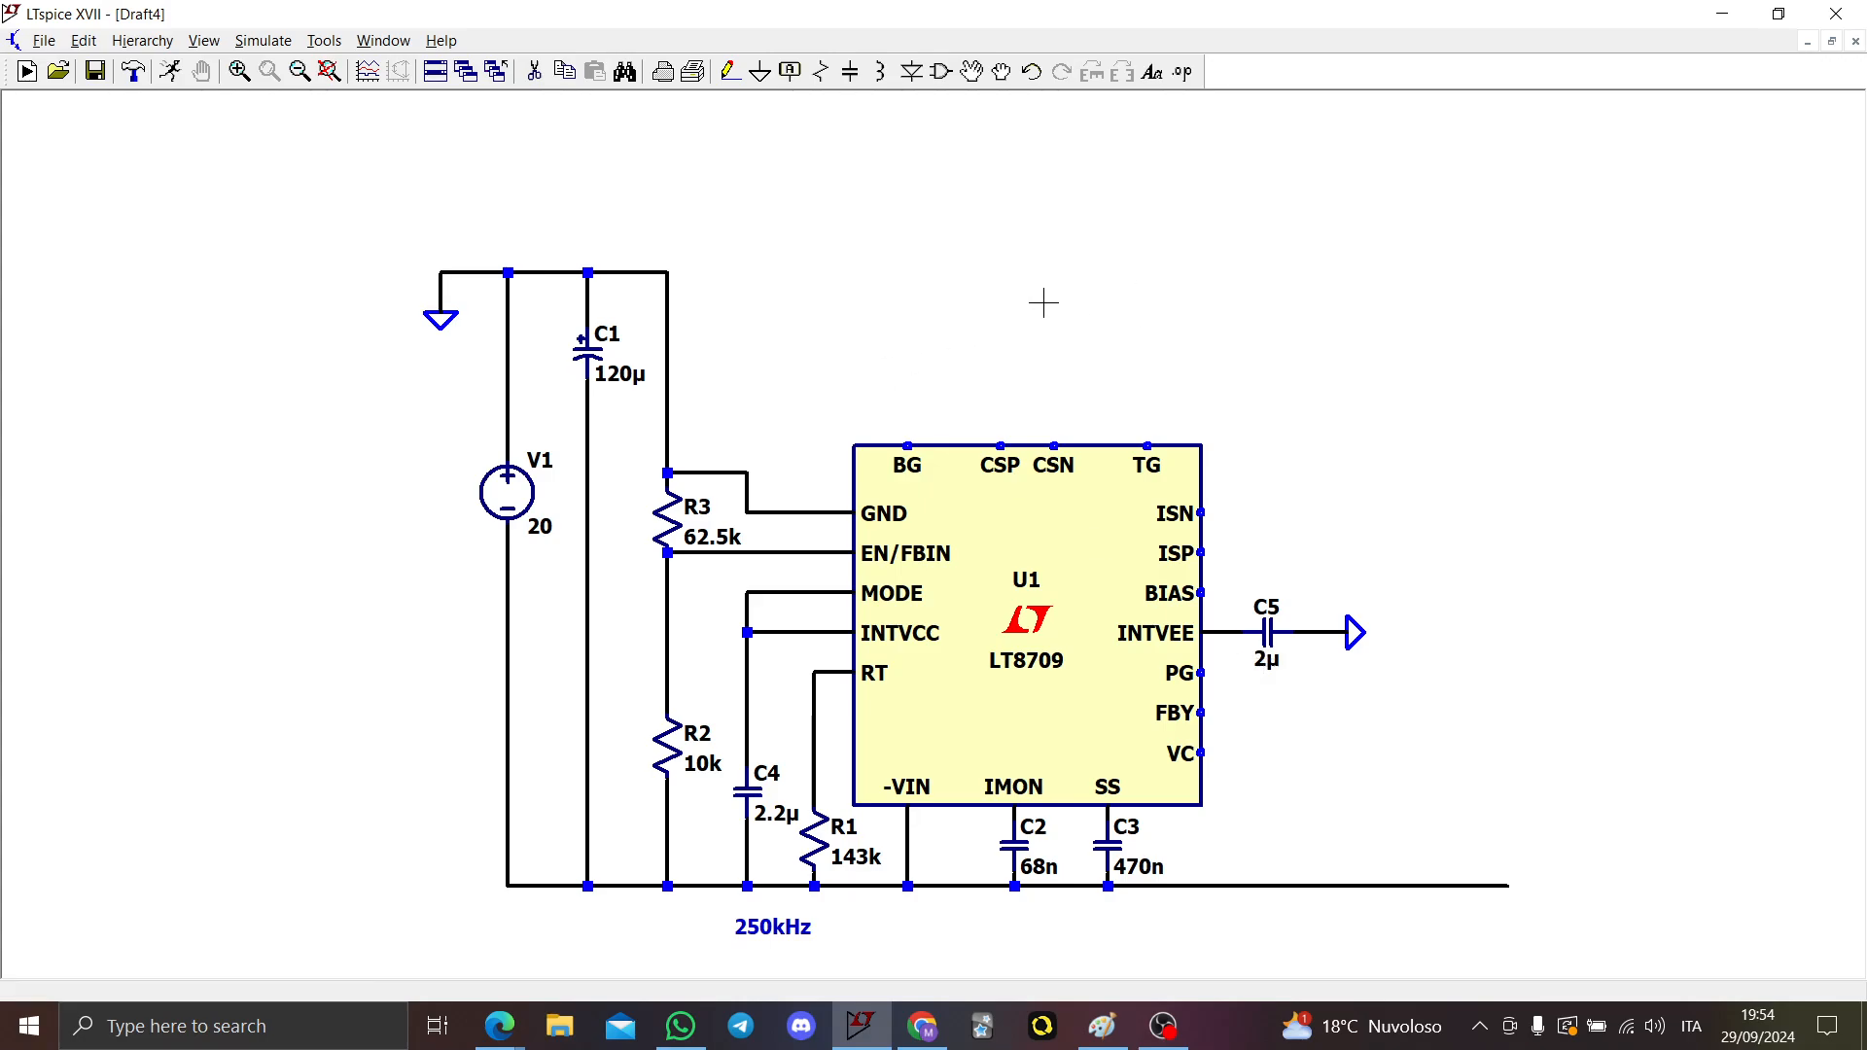
Step: Place an NMOS transistor rotated 270° above the LT8709, in line with the upper rail
key("F2")
type("npn")
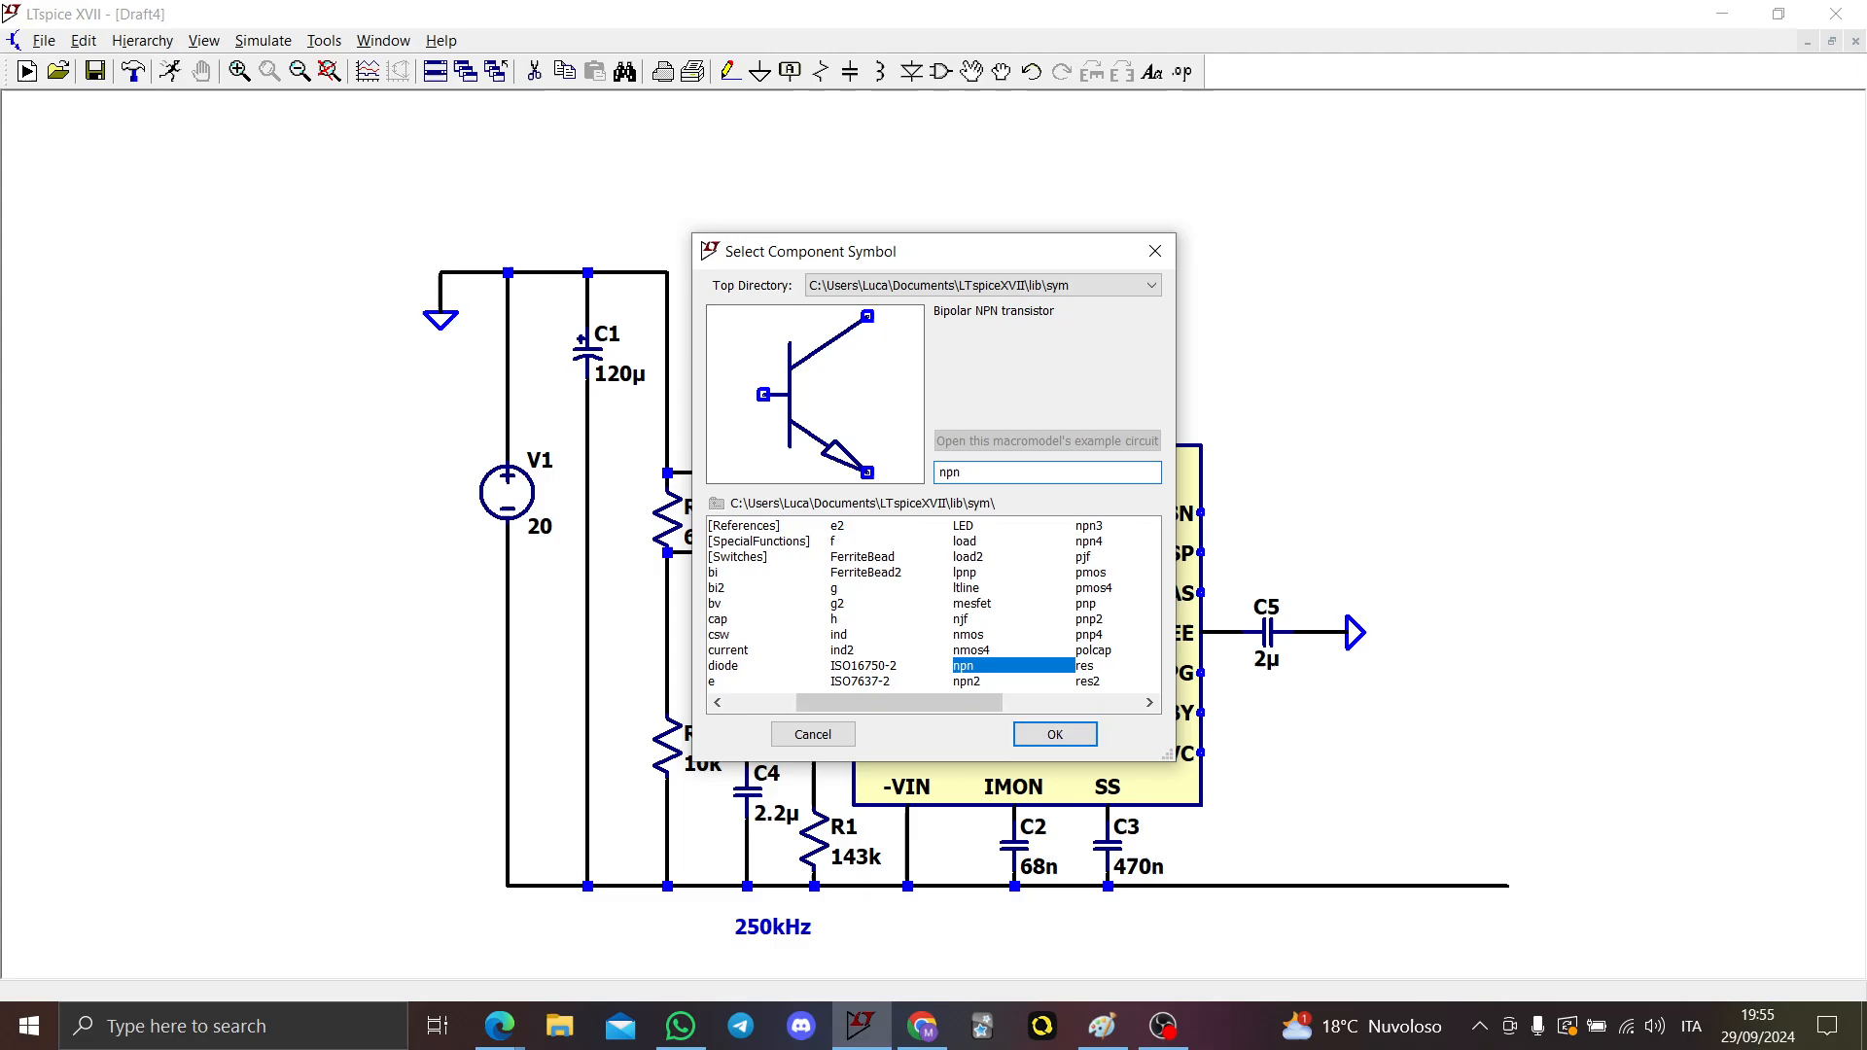
key("BackSpace")
key("BackSpace")
key("BackSpace")
type("nmos")
key("Return")
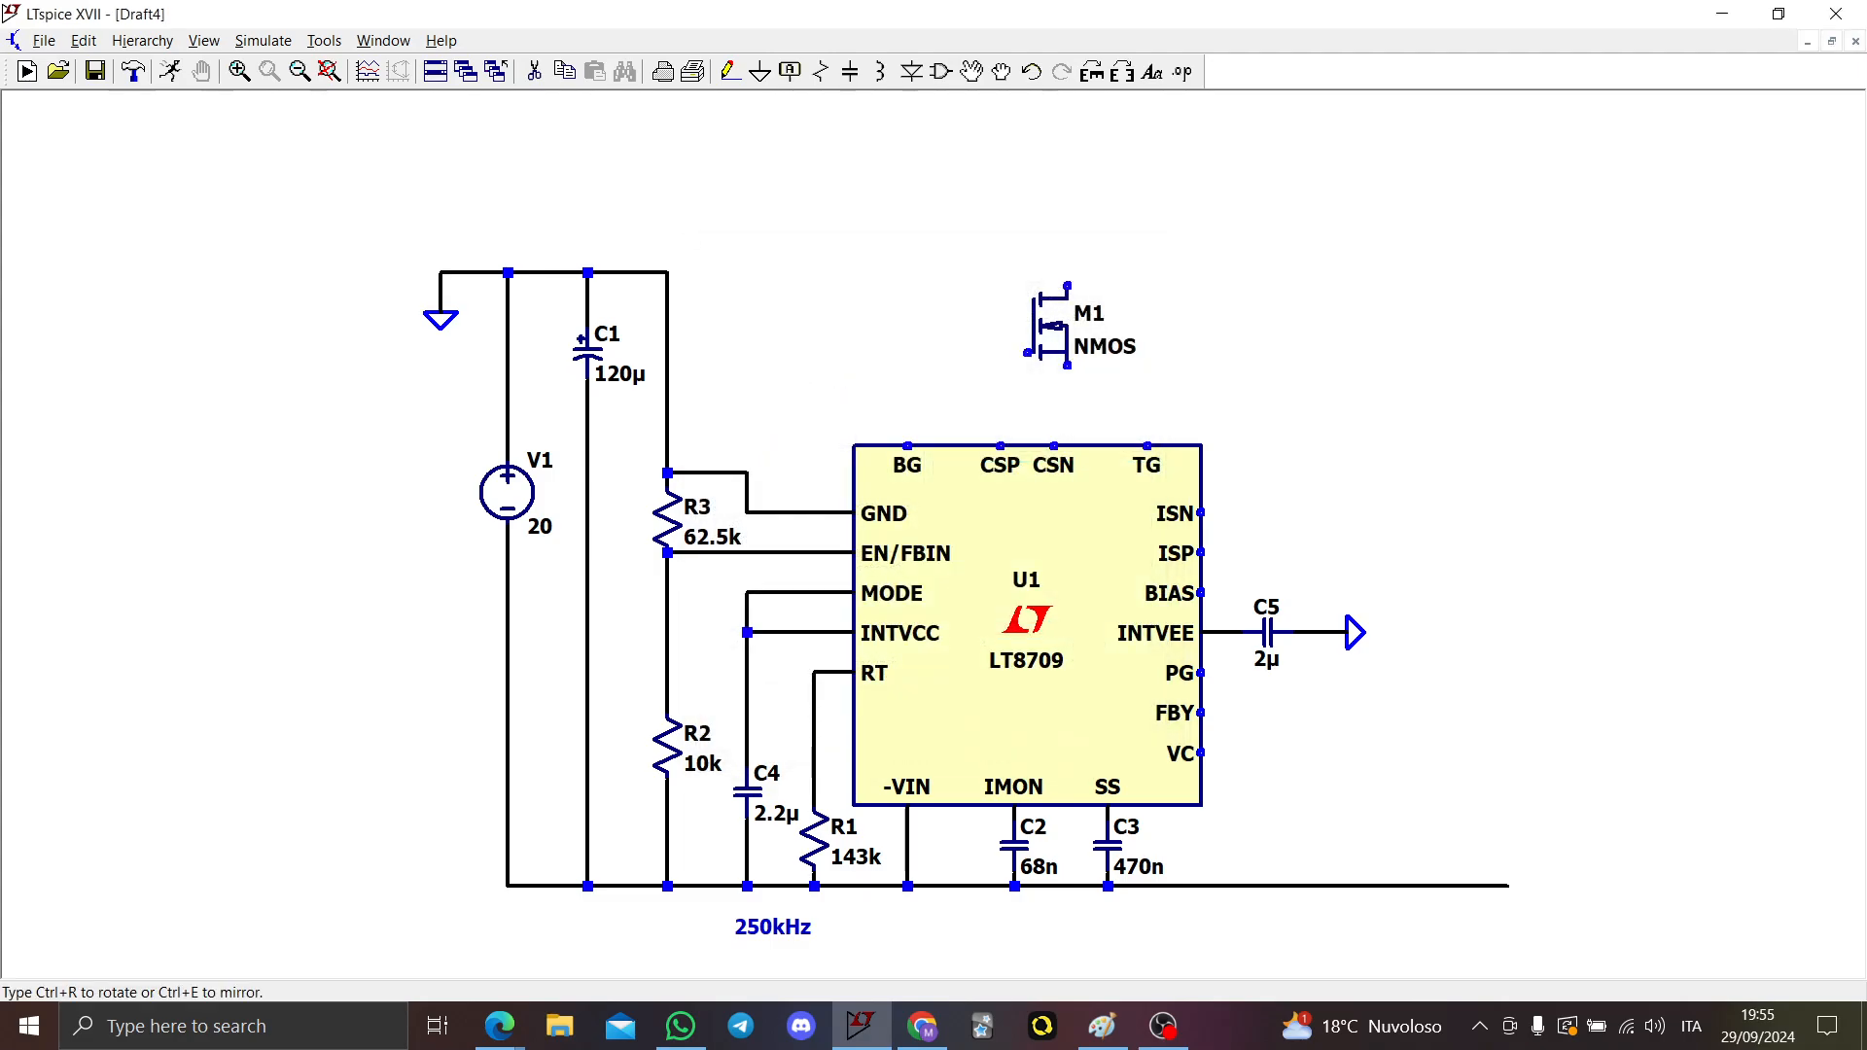
key("ctrl+r")
key("ctrl+r")
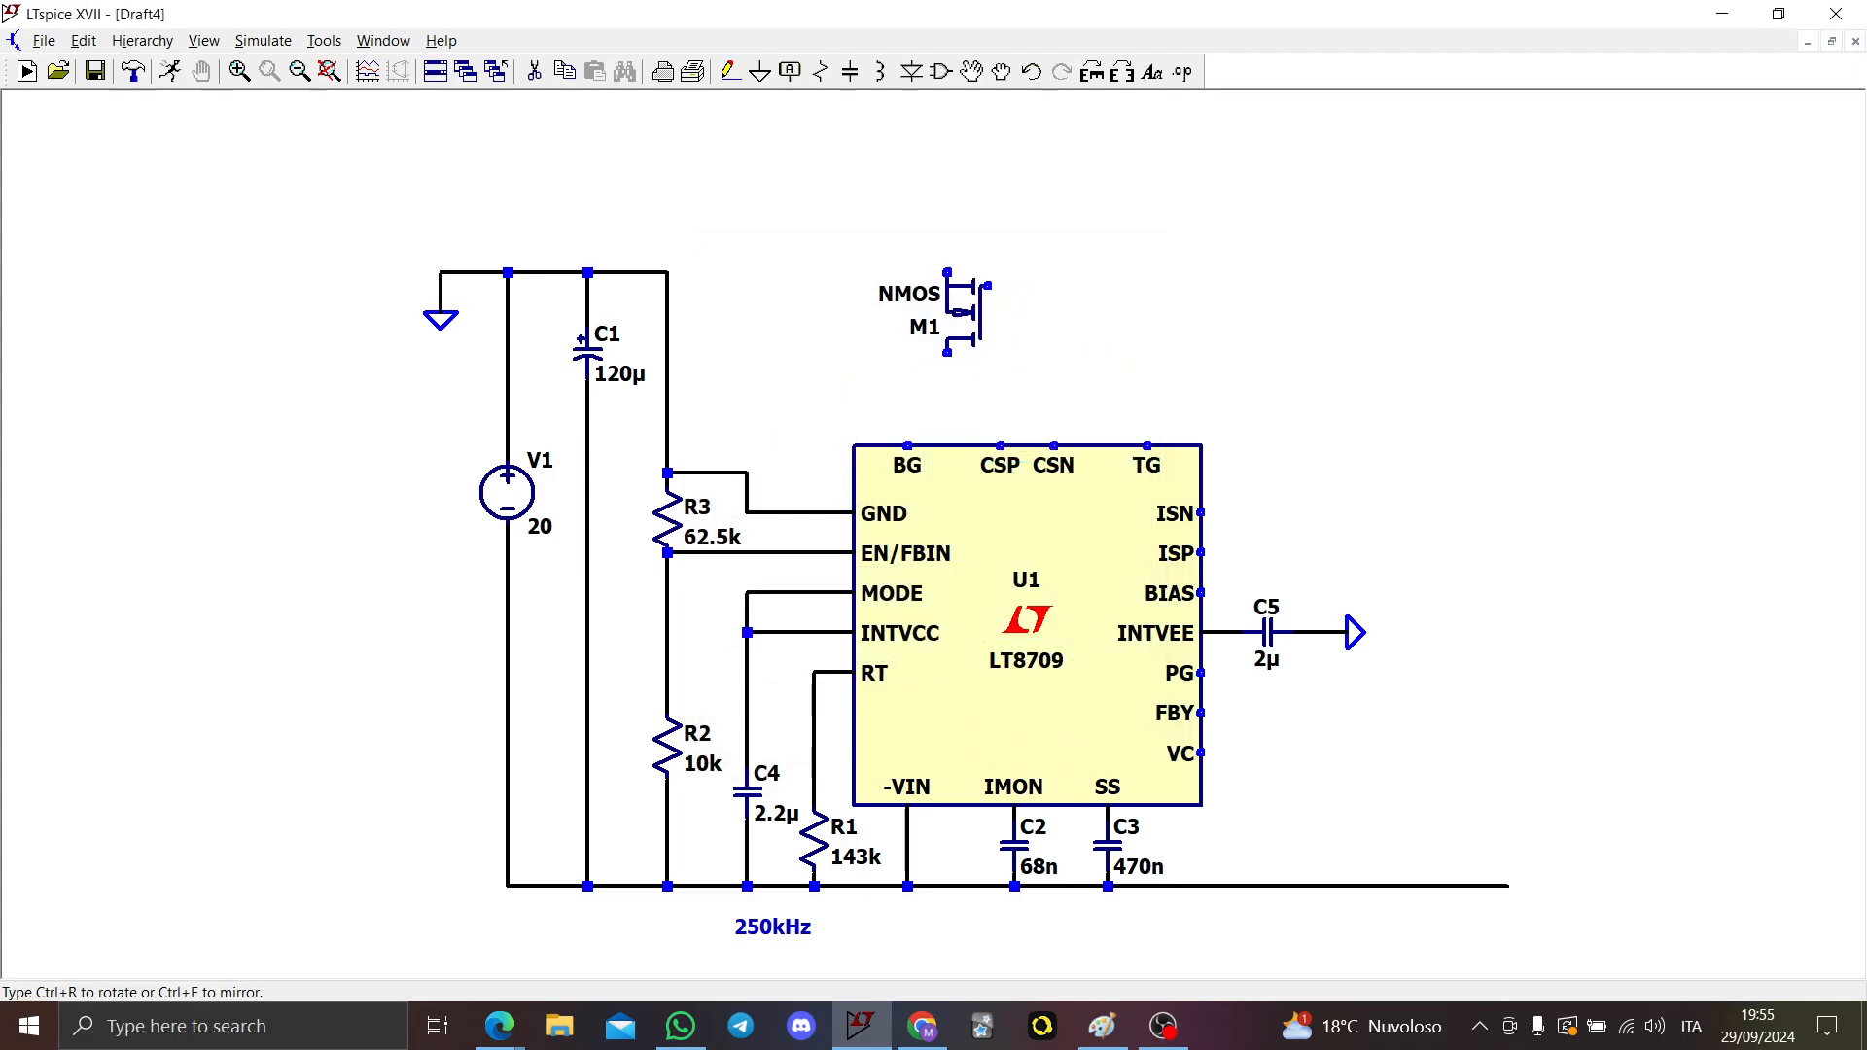
key("ctrl+r")
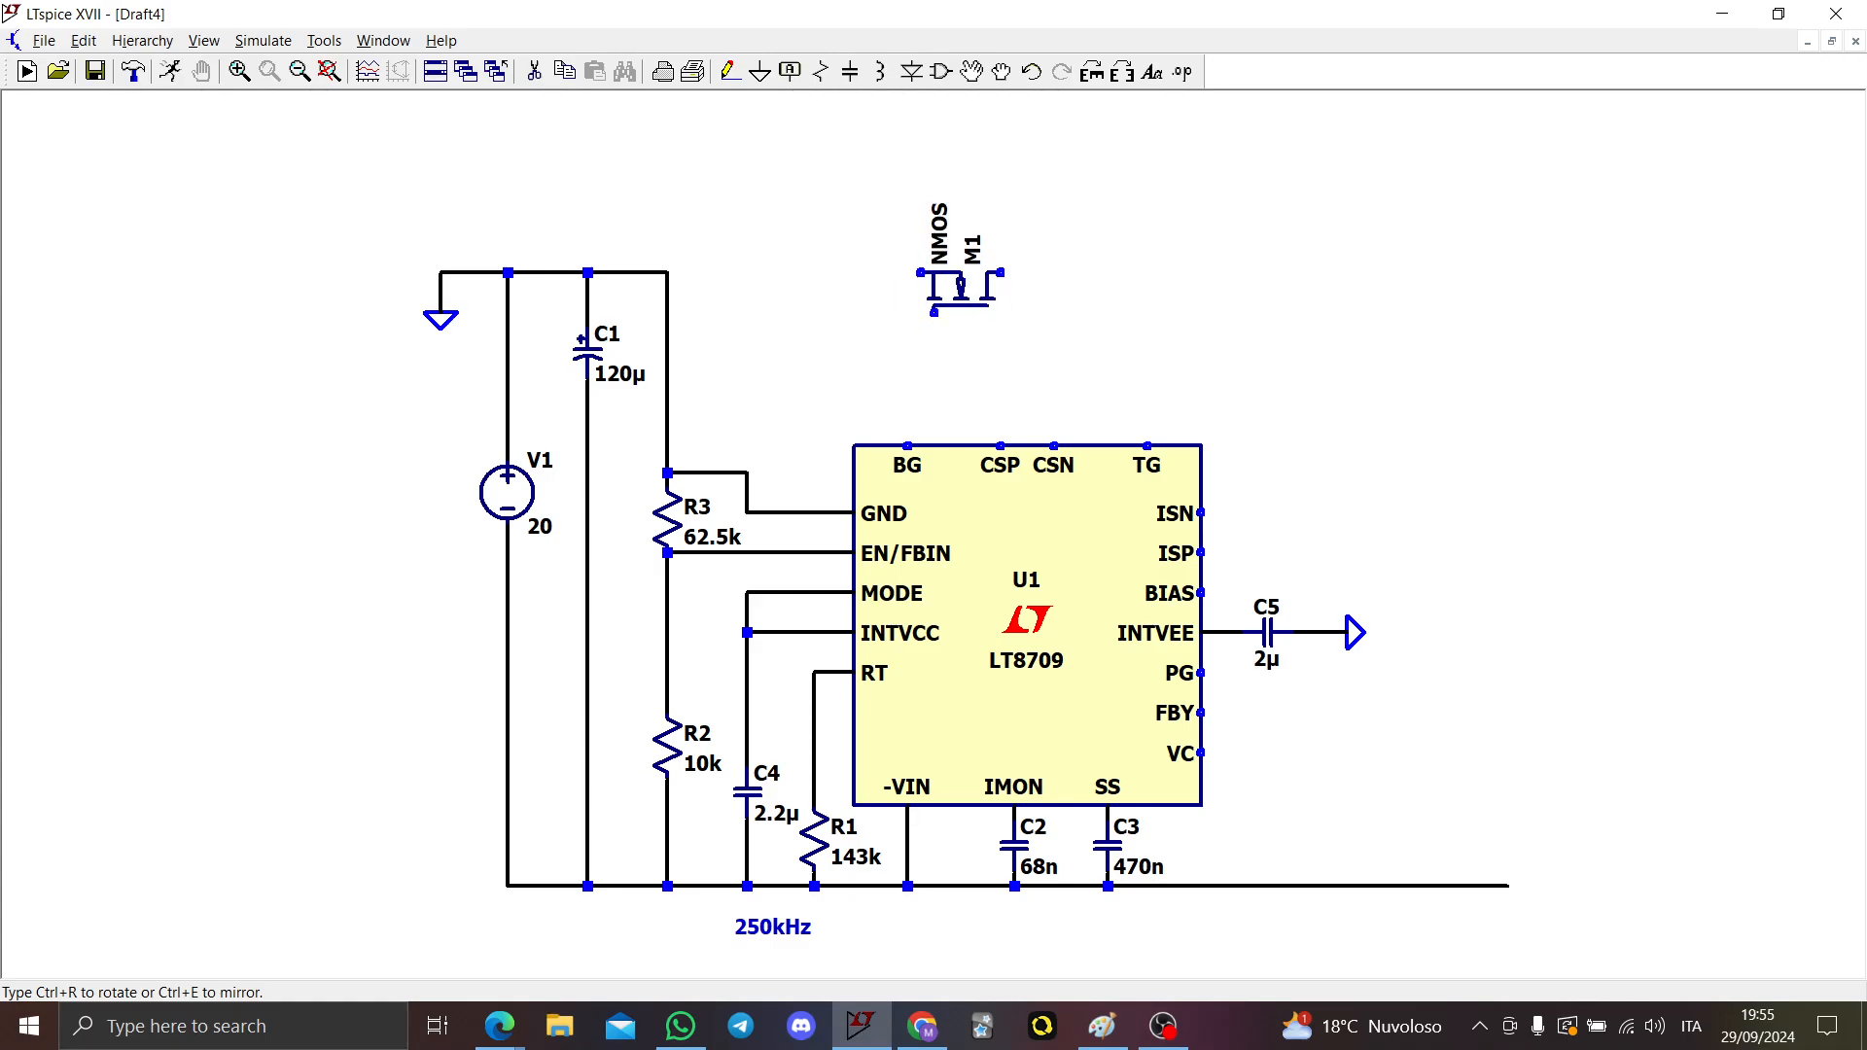
left_click(933, 272)
Step: Wire the near end of M1 to the upper rail at the junction above R3
key("F3")
left_click(921, 272)
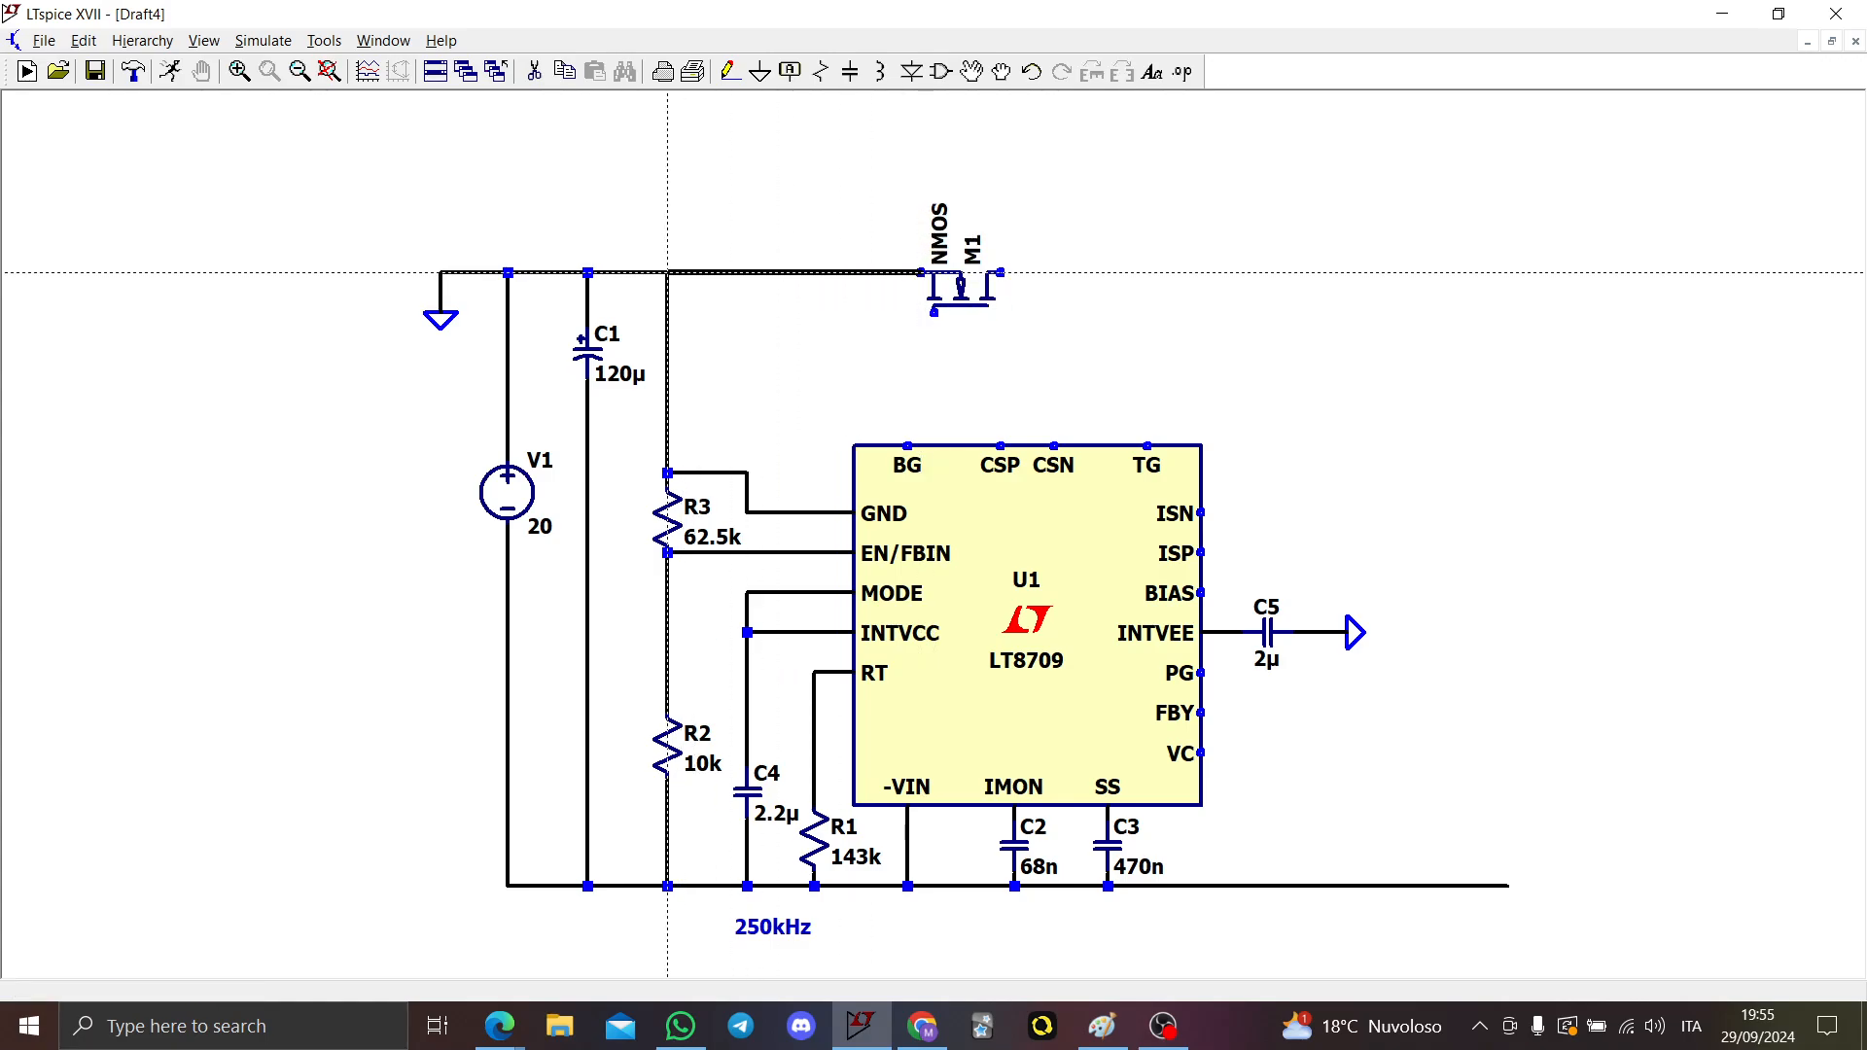
left_click(667, 272)
key("Escape")
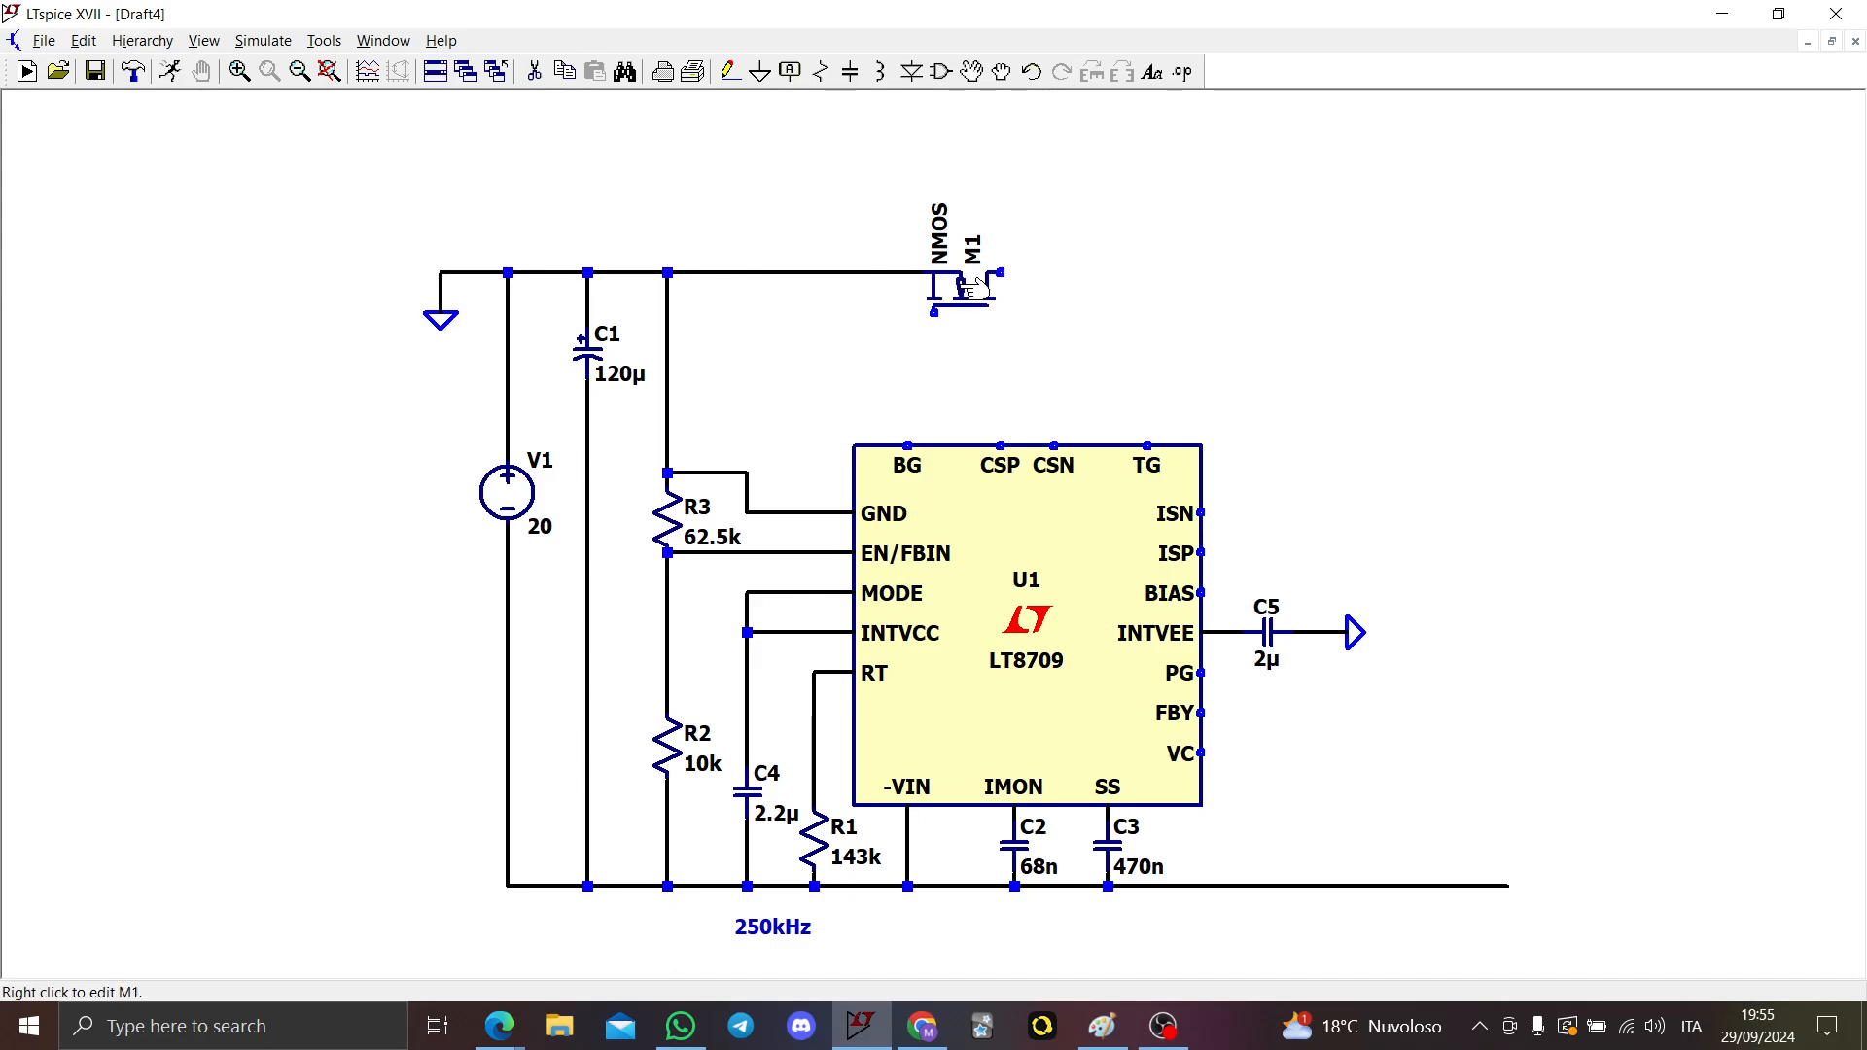
Step: Assign the Siliconix Si4408DY model to transistor M1 from the MOSFET library
right_click(965, 289)
left_click(1021, 453)
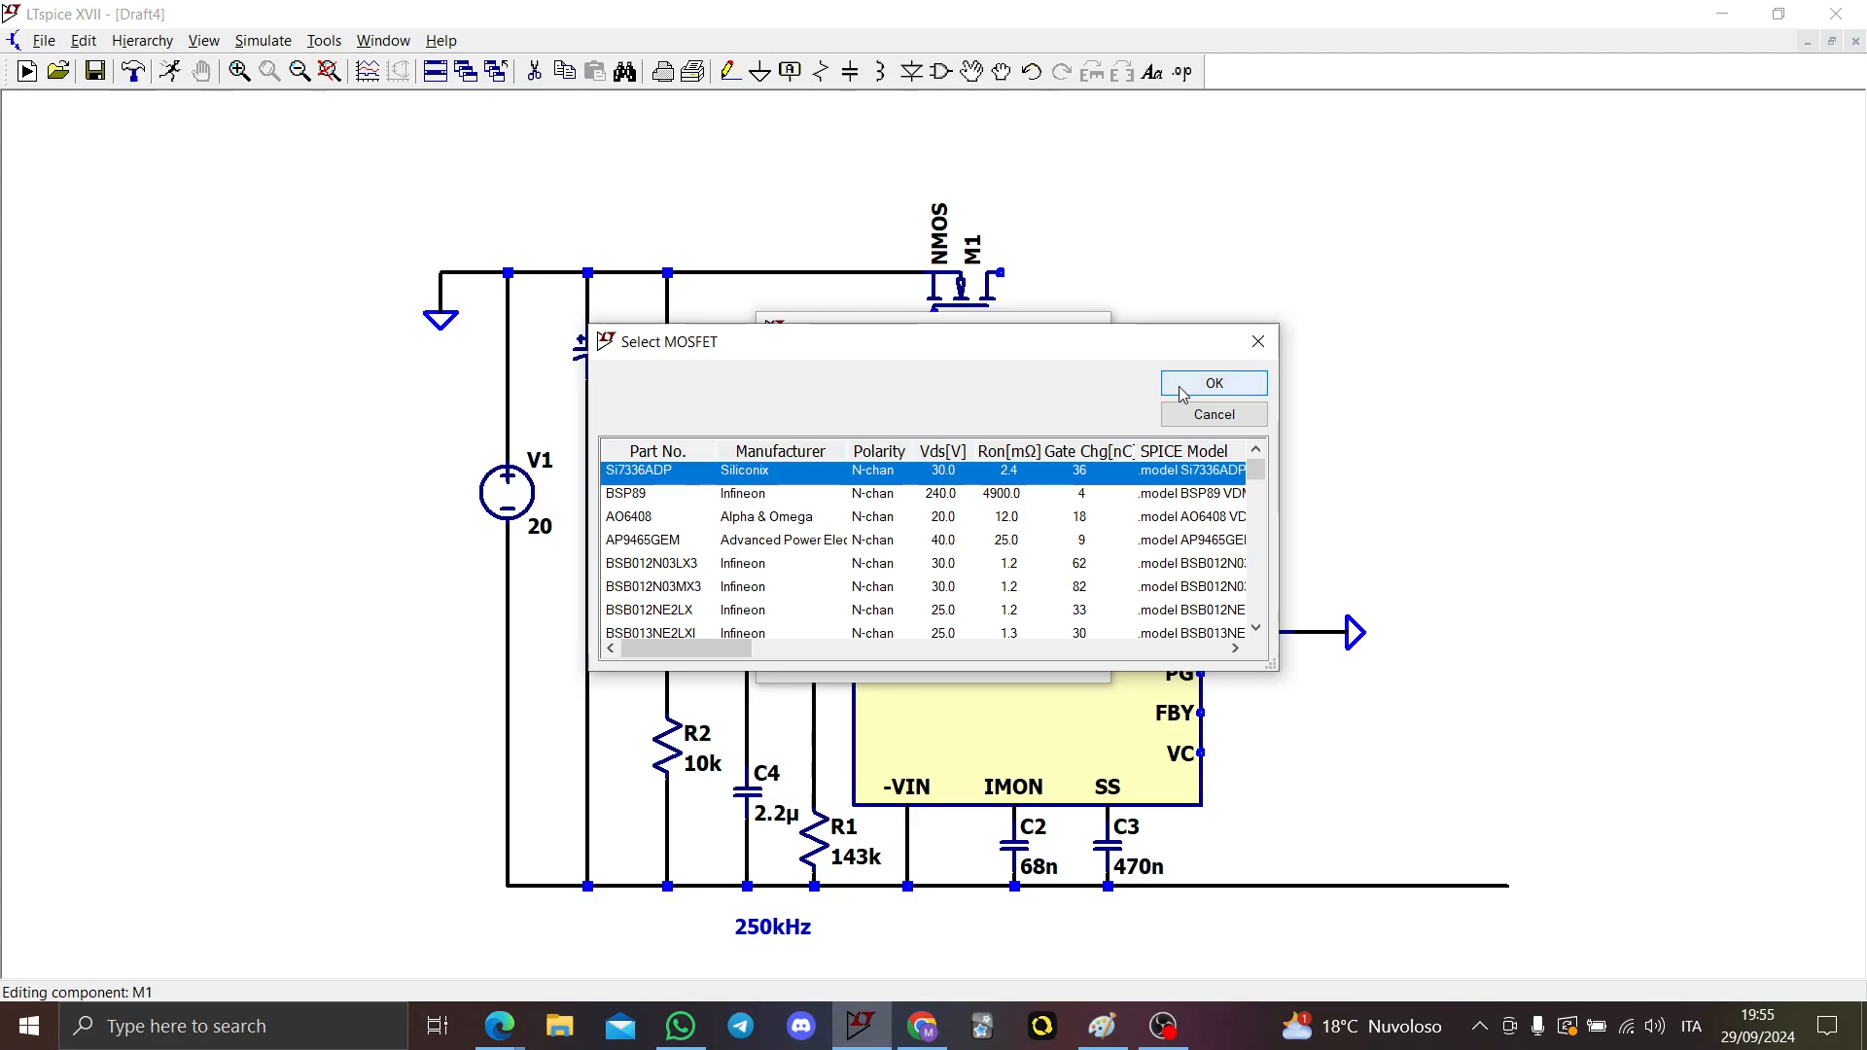
left_click(683, 452)
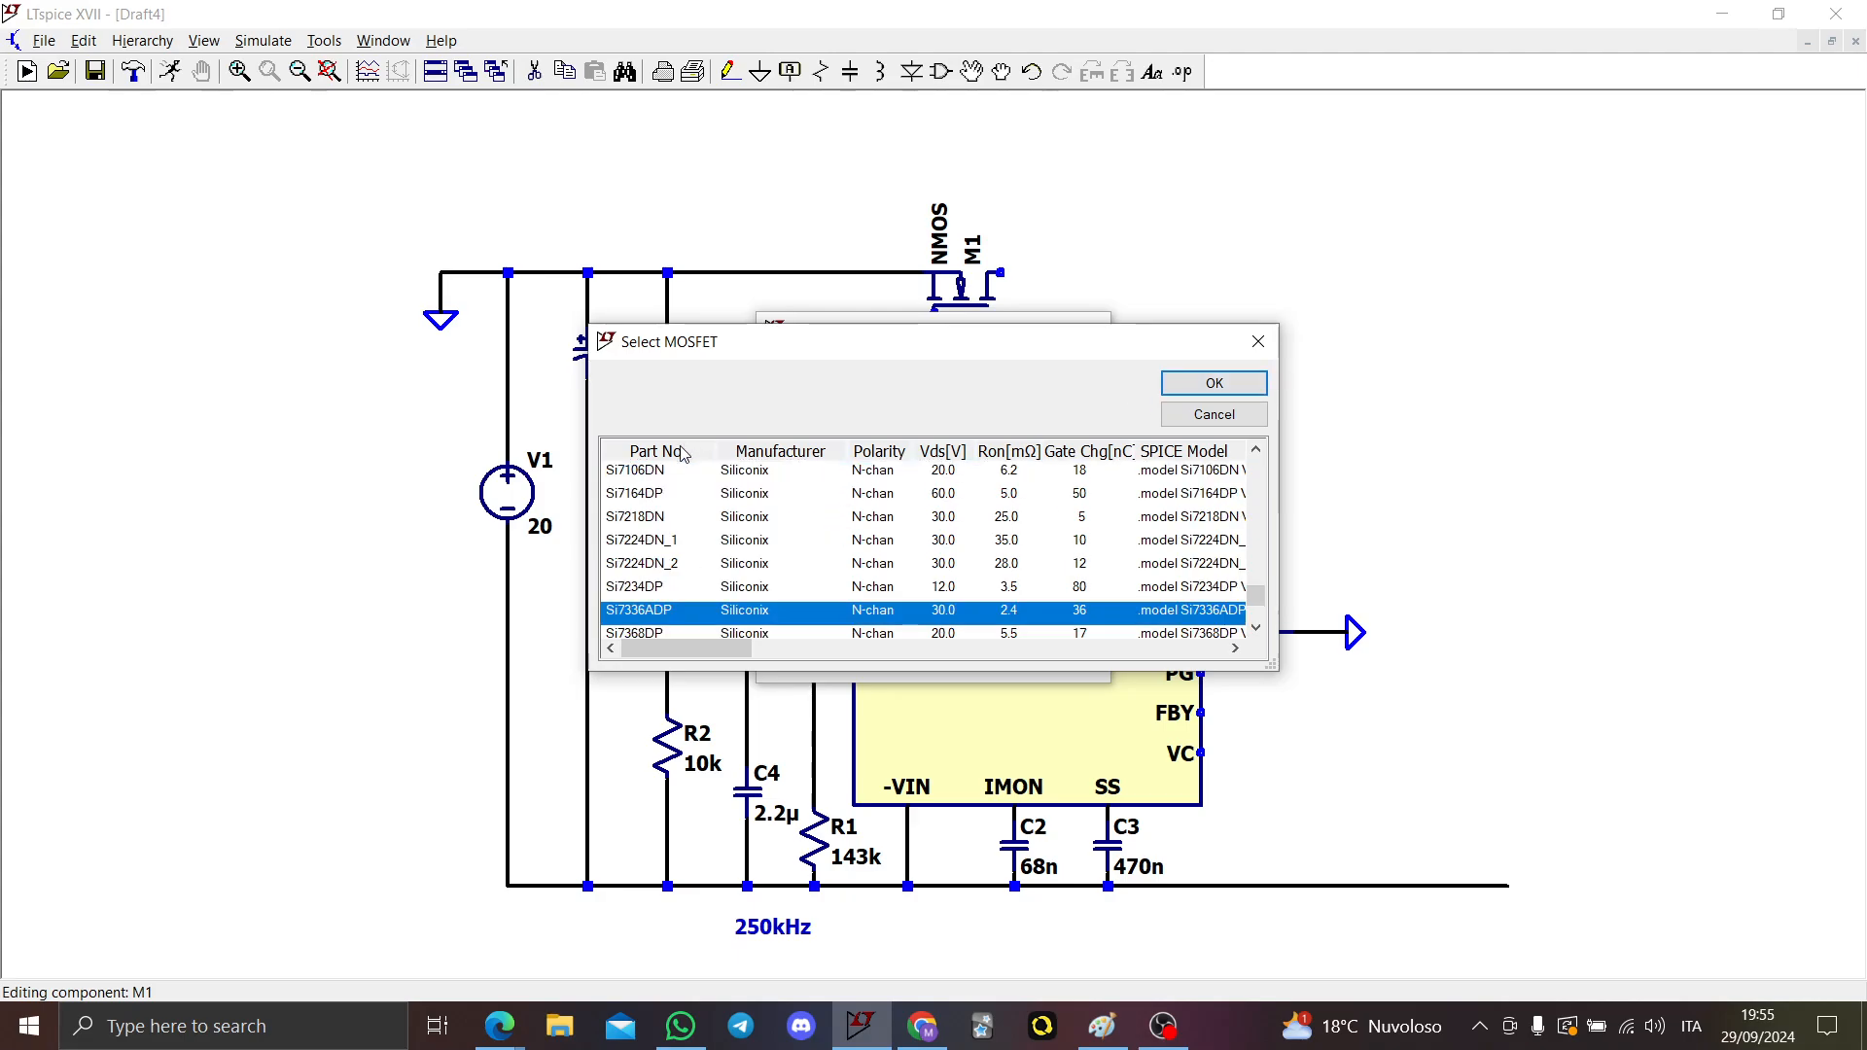
scroll(731, 550, "up", 10)
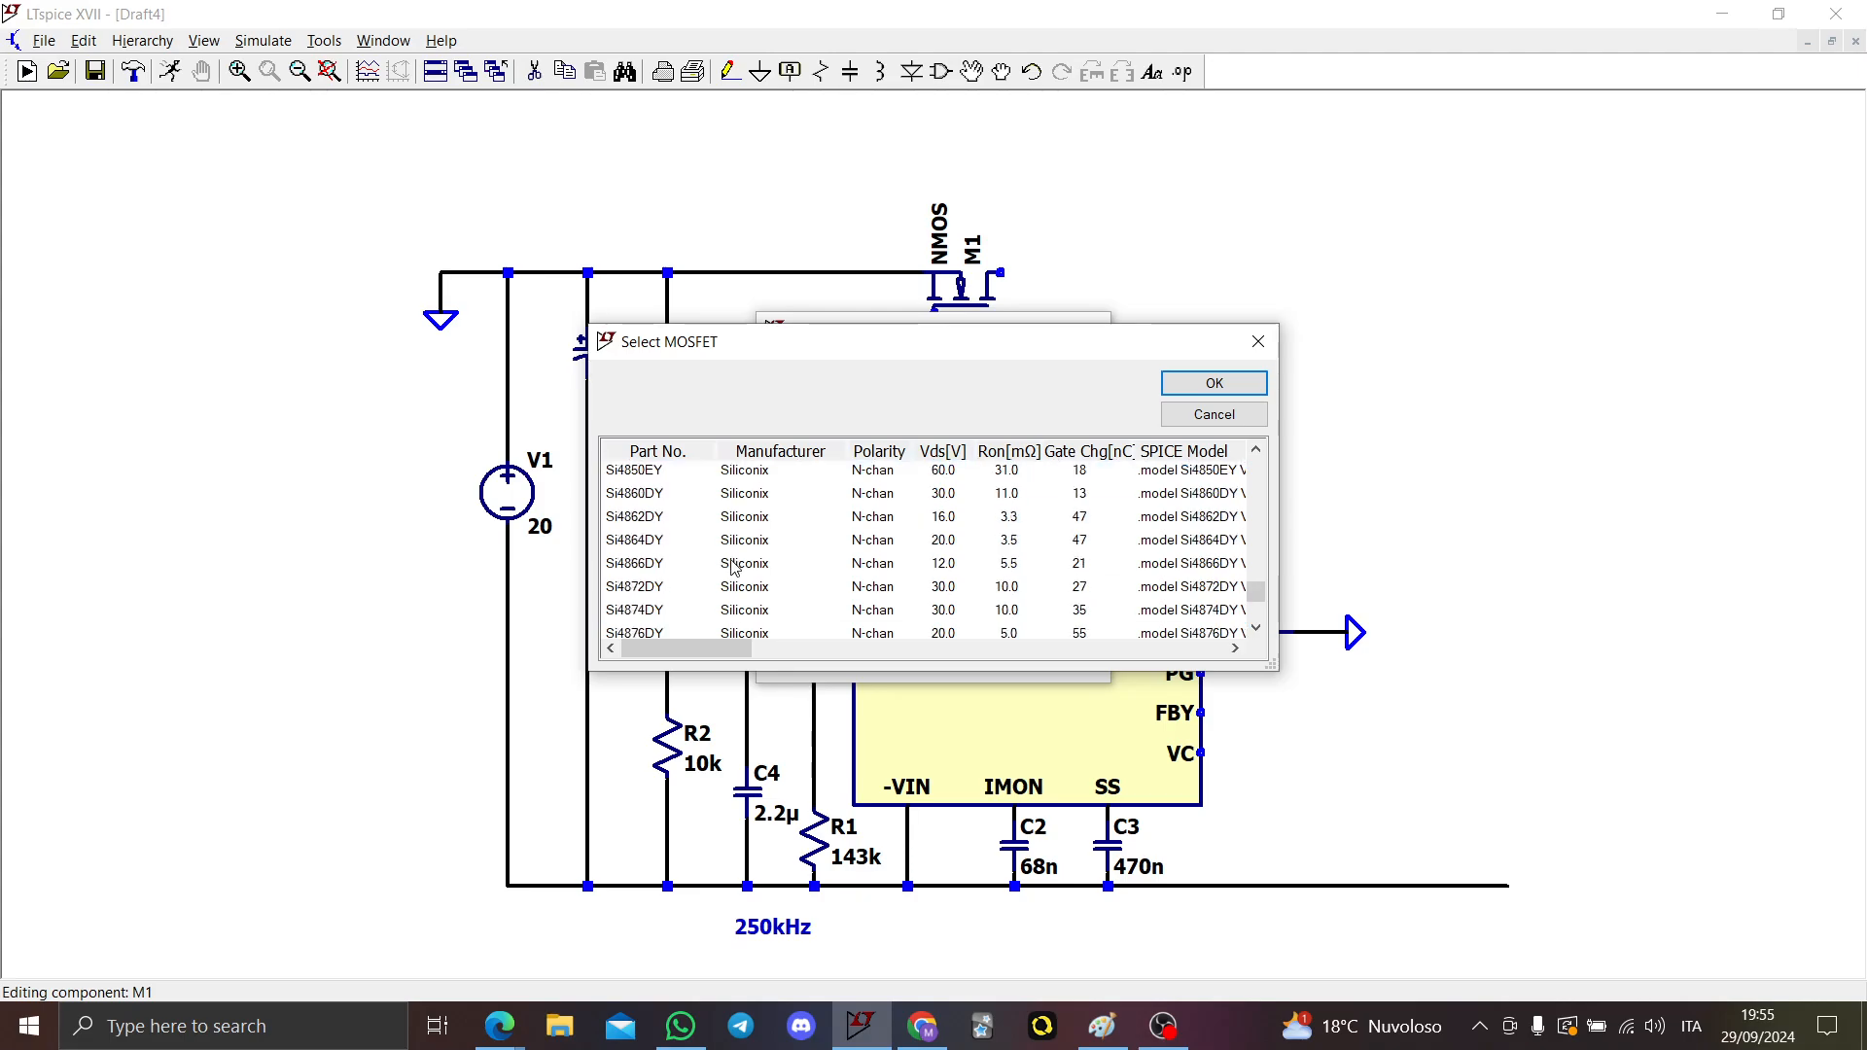
scroll(734, 569, "up", 3)
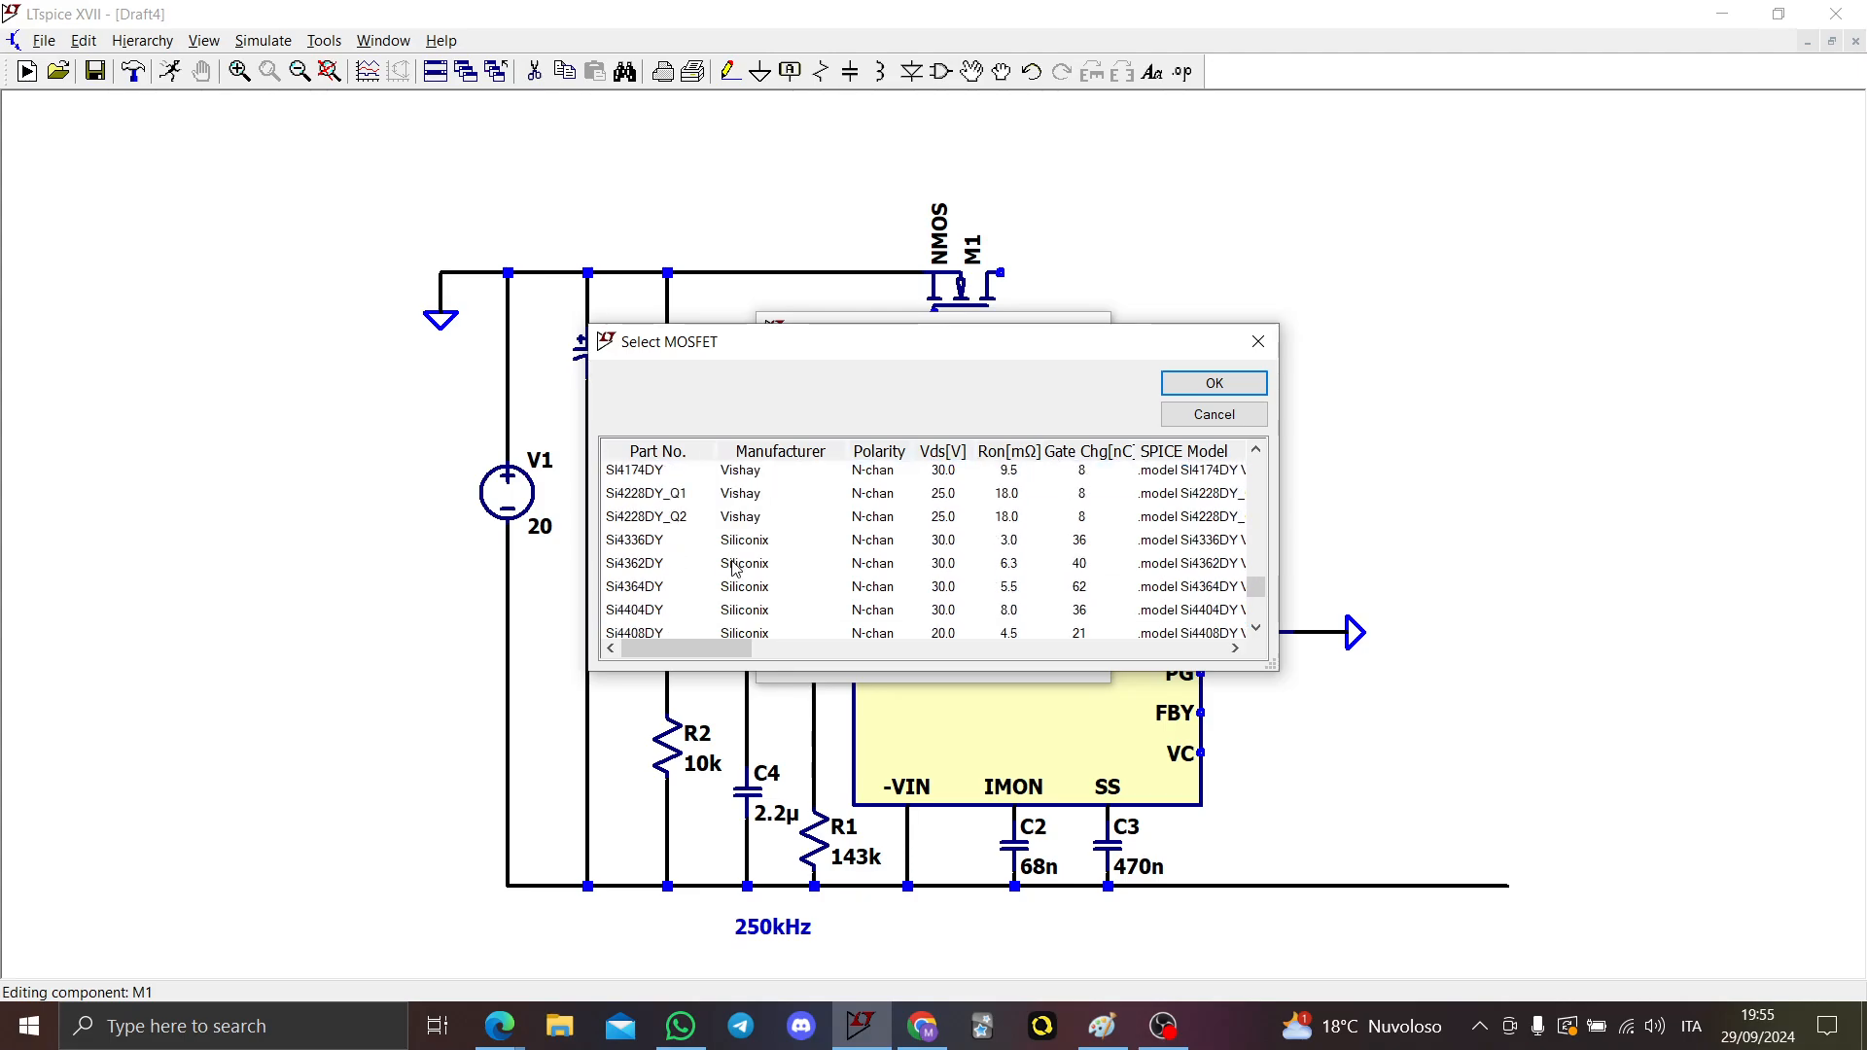
scroll(735, 569, "down", 3)
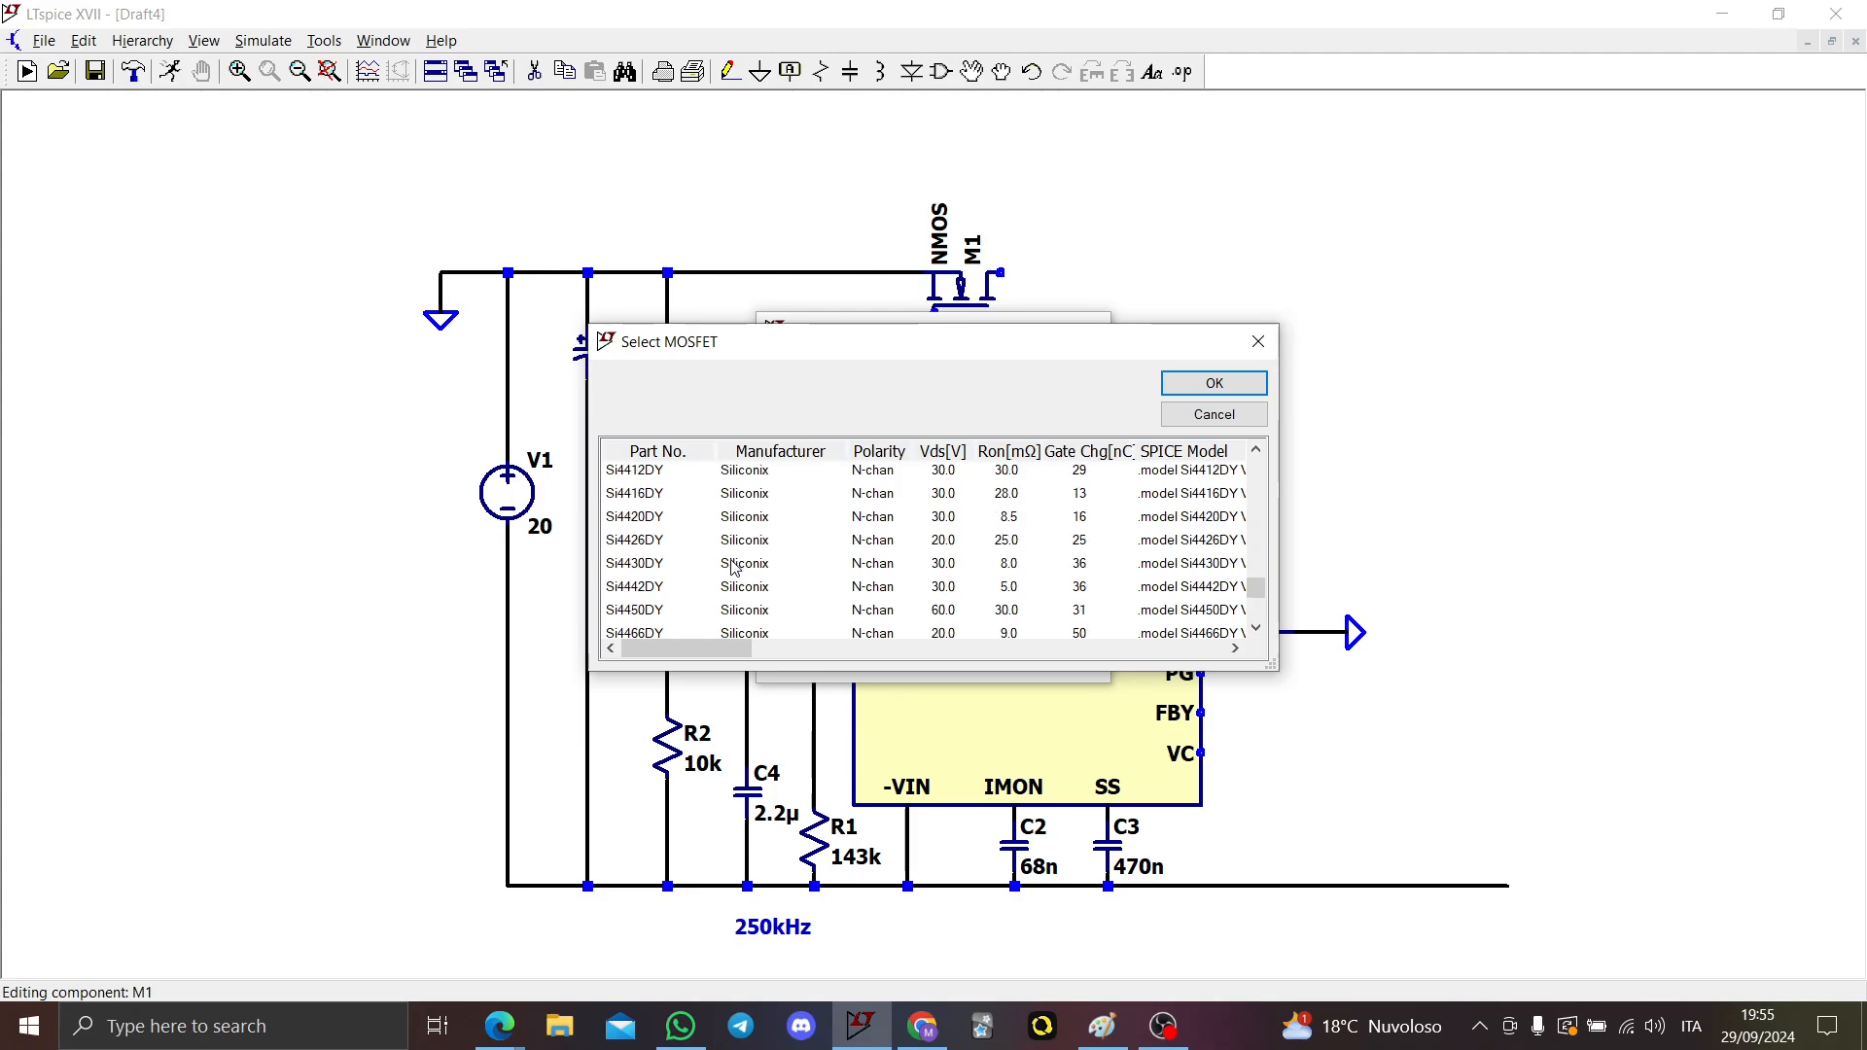
scroll(734, 569, "up", 1)
scroll(720, 542, "up", 1)
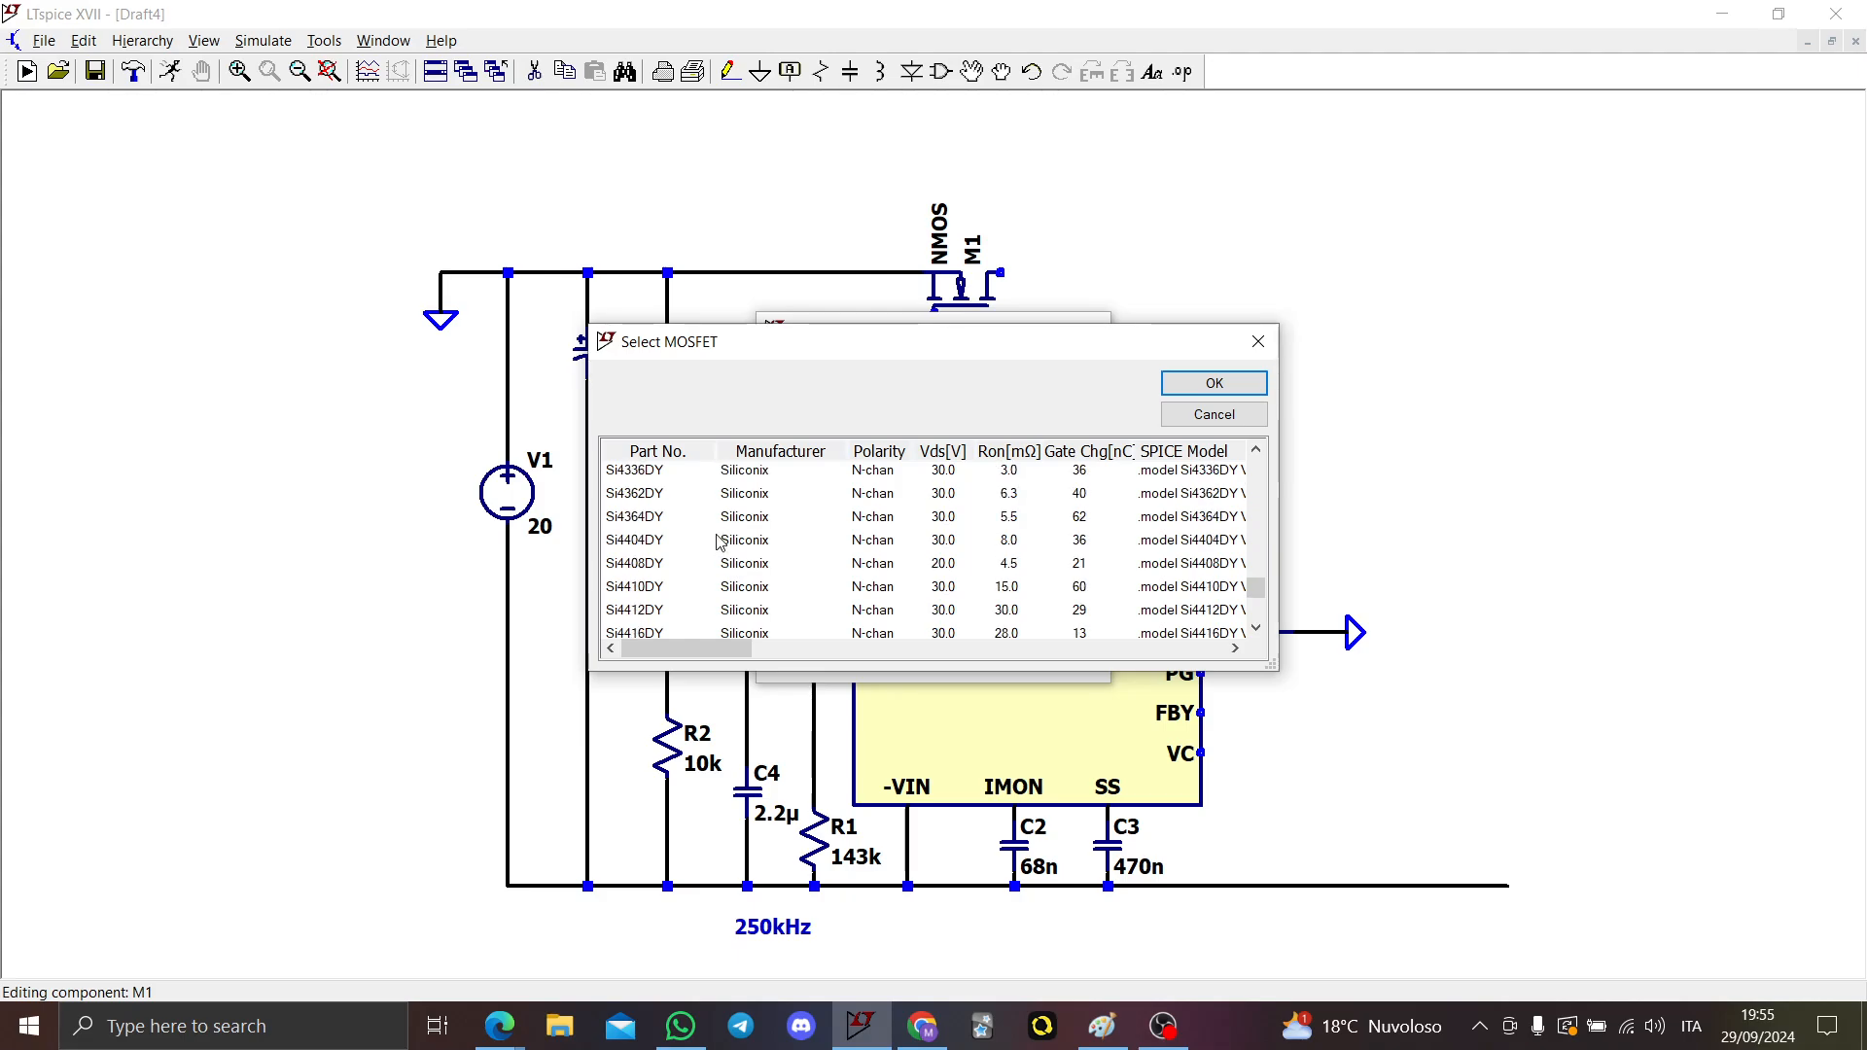
left_click(706, 544)
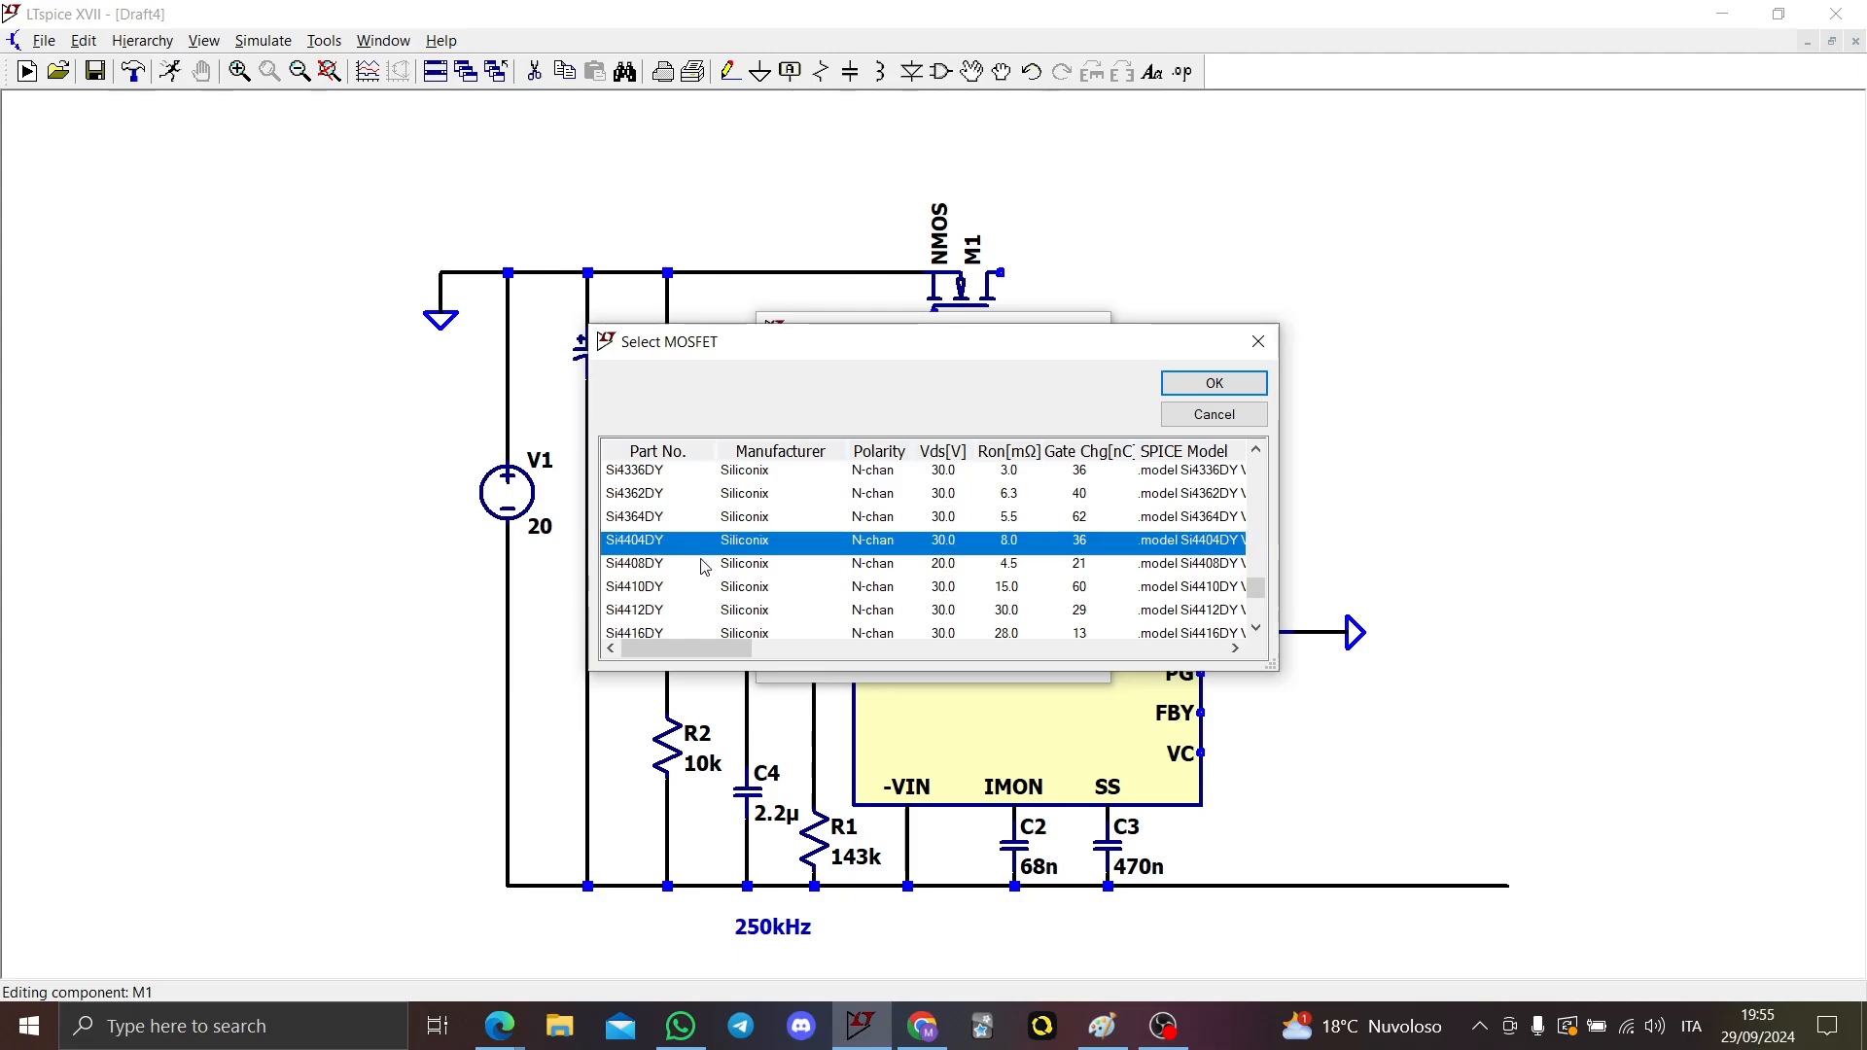
left_click(705, 565)
scroll(710, 583, "down", 1)
left_click(716, 562)
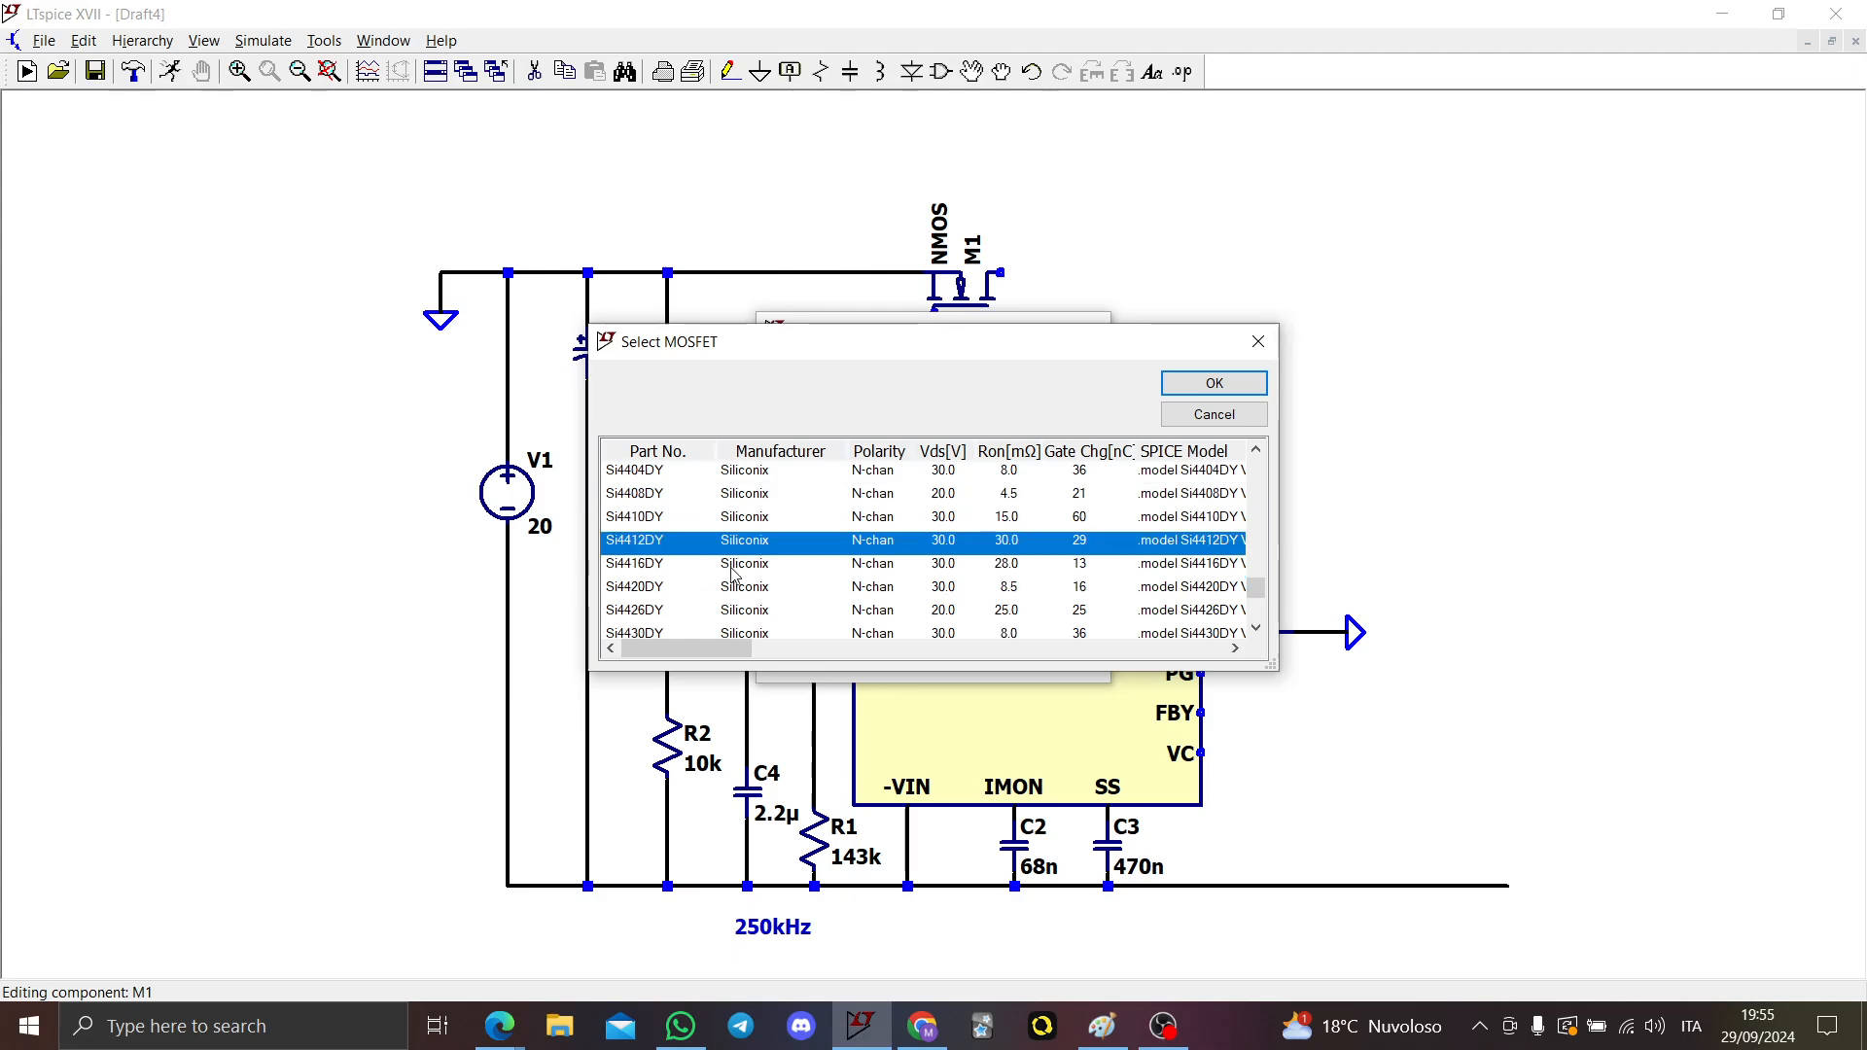
left_click(997, 498)
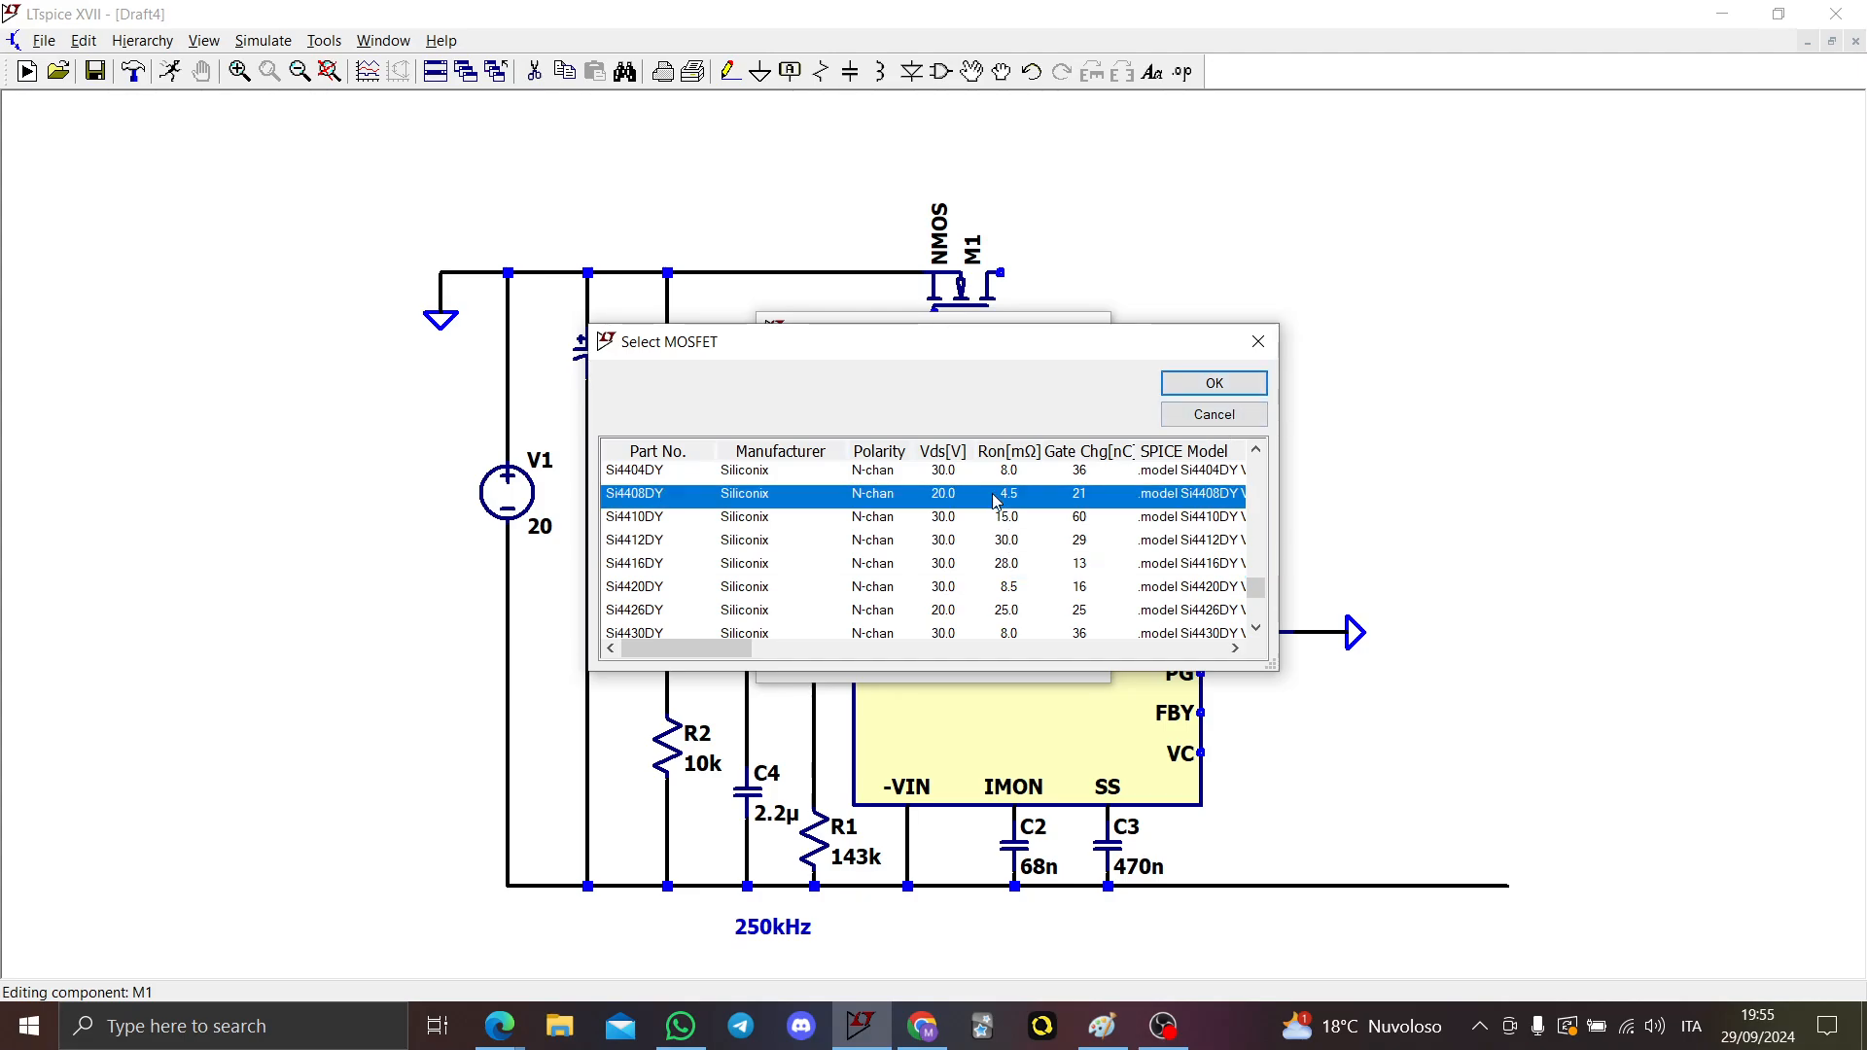
left_click(1182, 387)
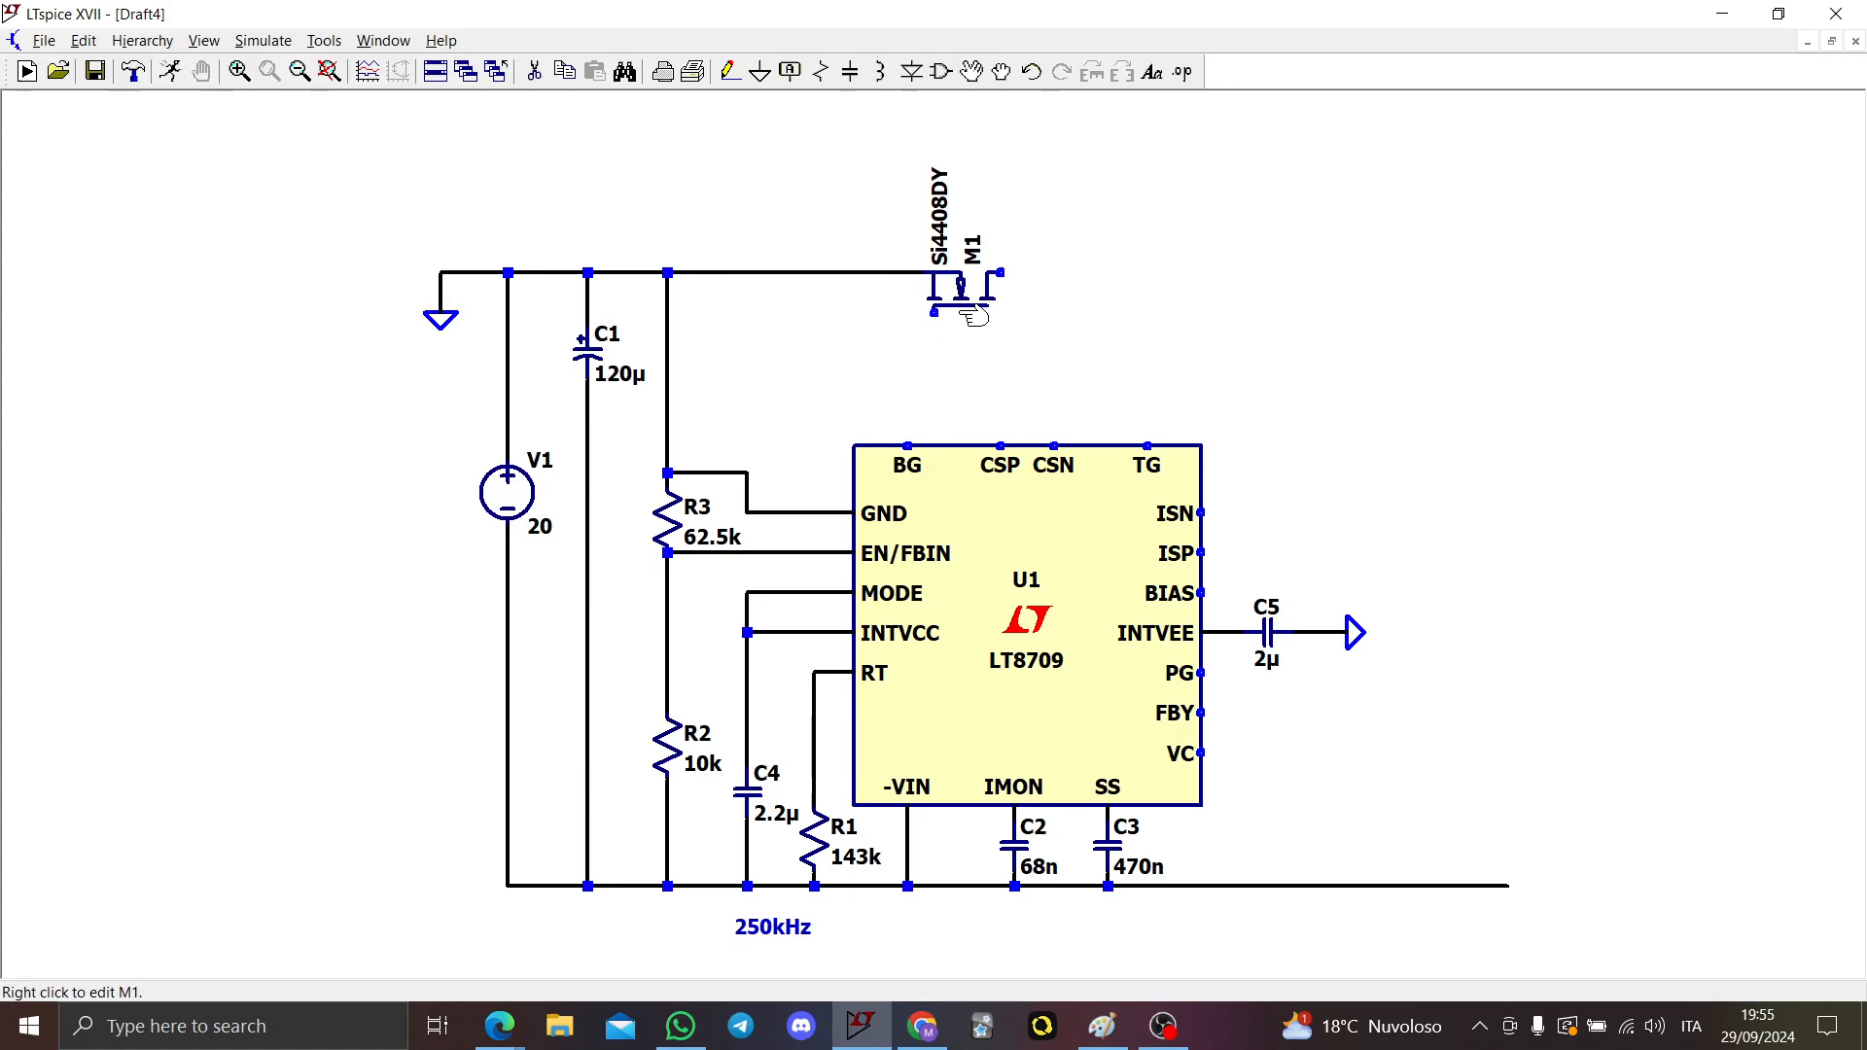
key("F3")
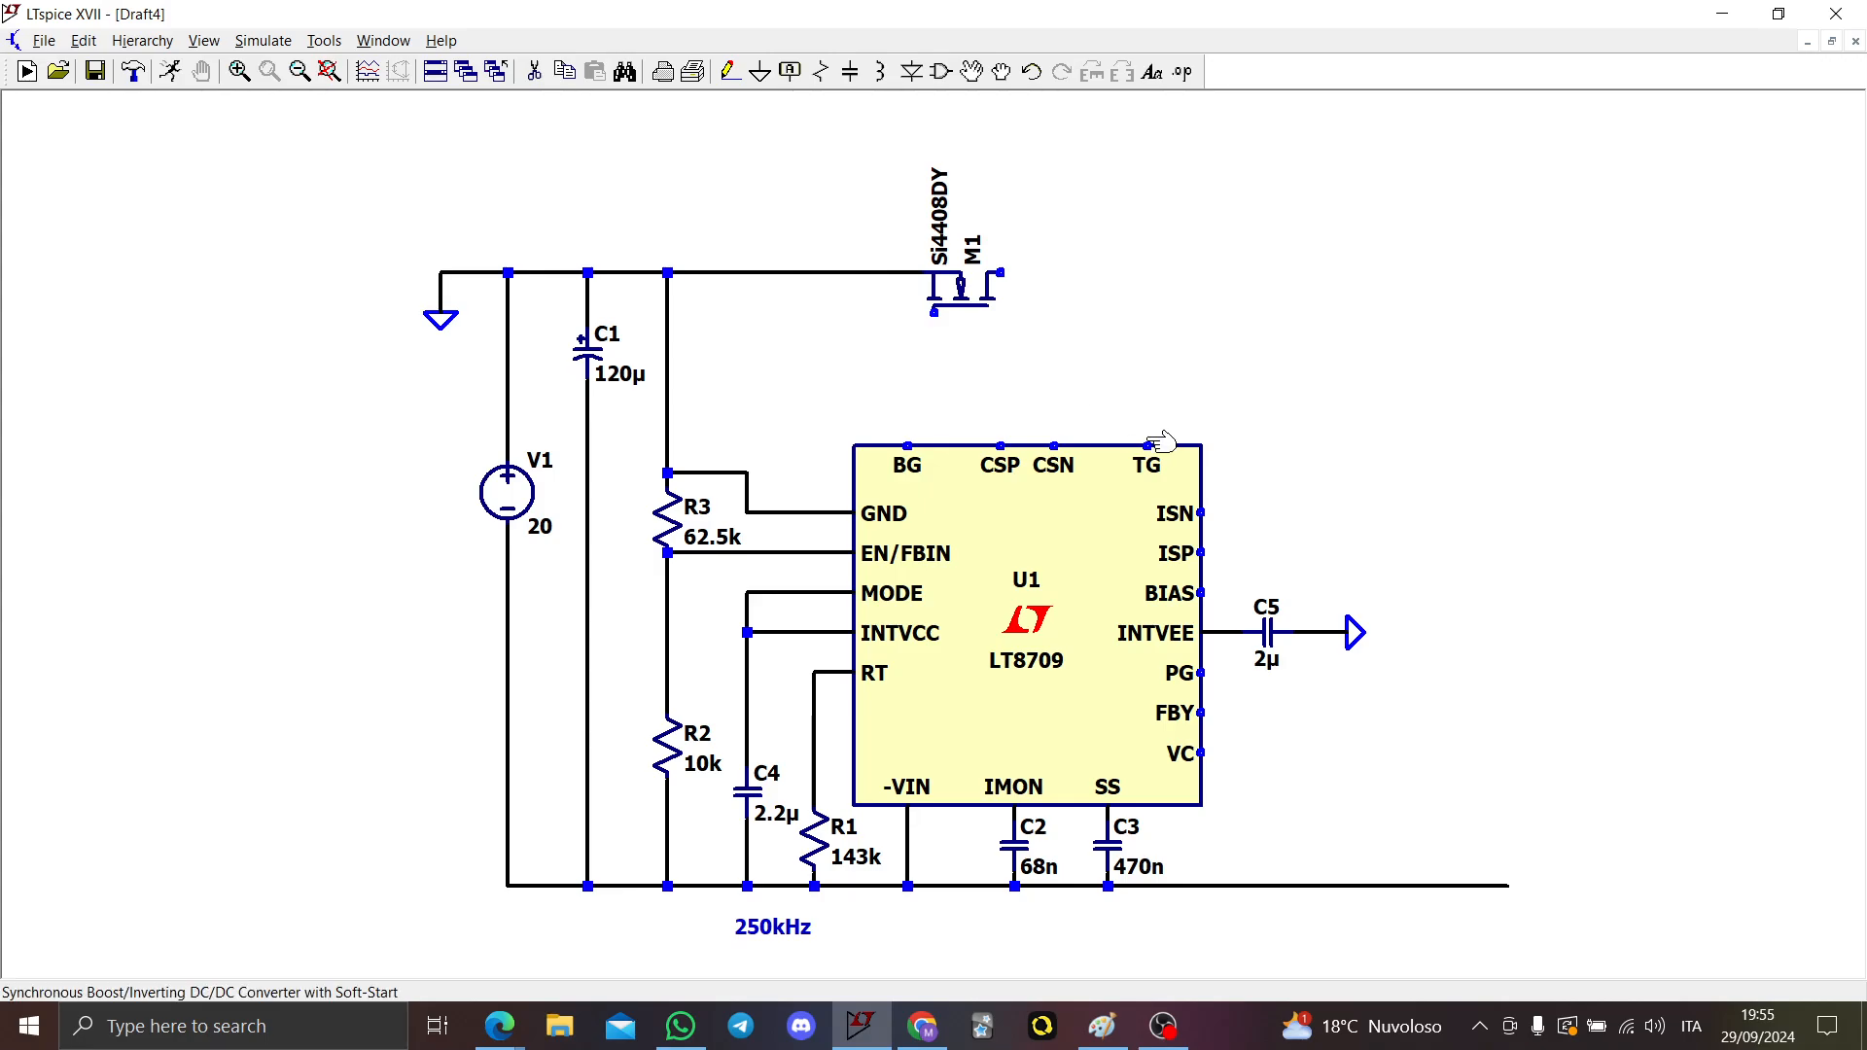
left_click(1149, 446)
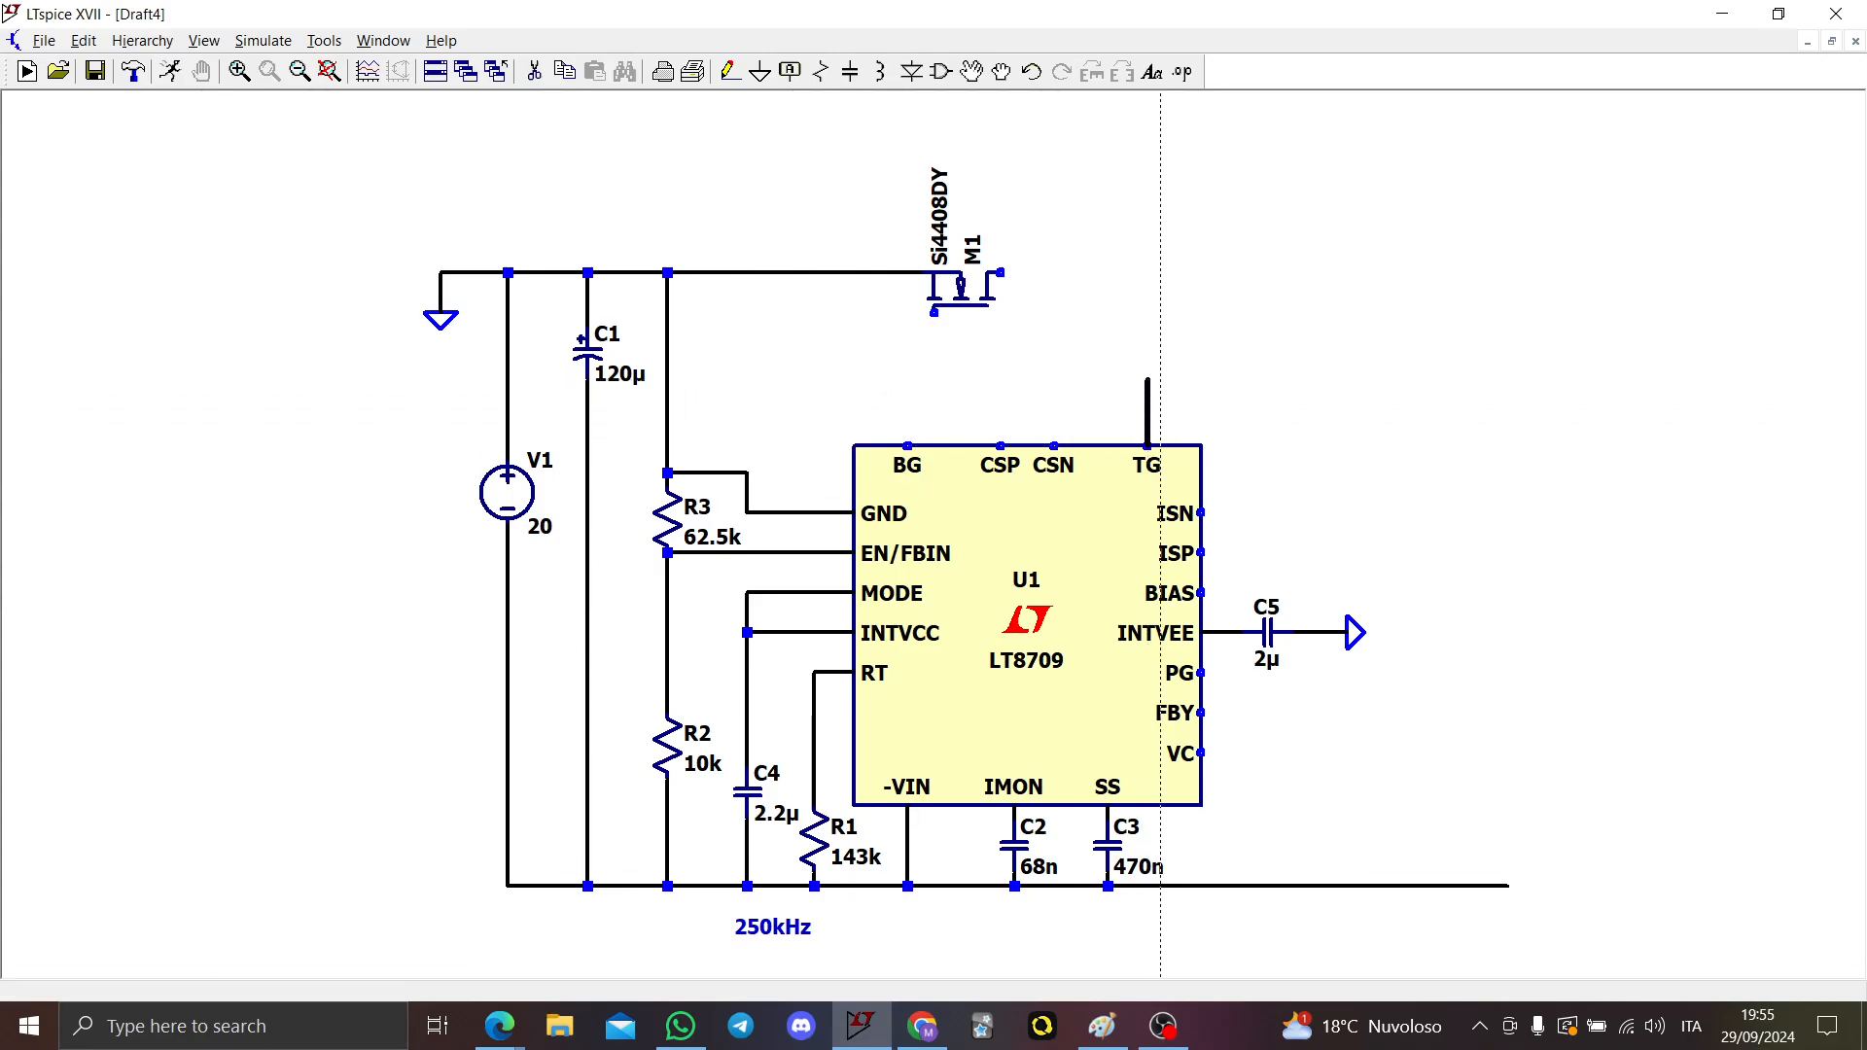
key("Escape")
Step: Place a second, unrotated NMOS above the CSN pin and shift M1 along the upper rail towards R3
key("F2")
key("Return")
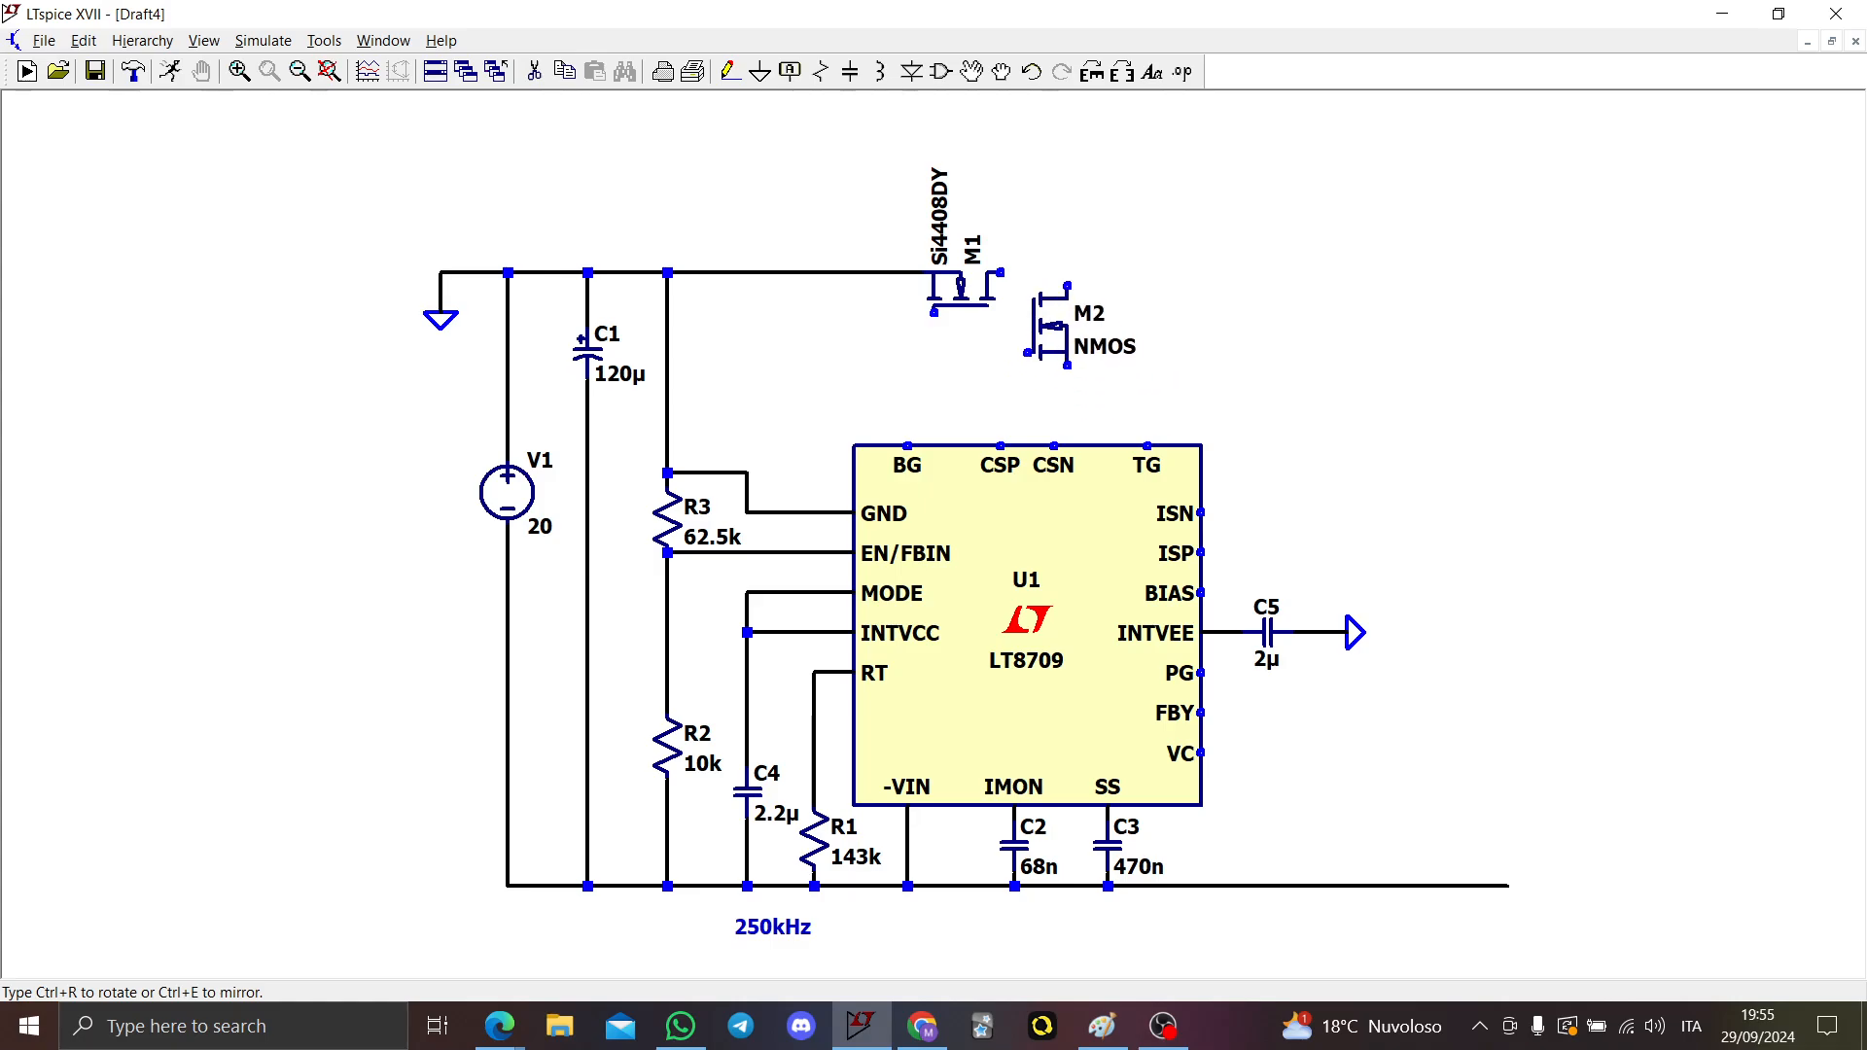
left_click(1063, 328)
left_click(993, 306)
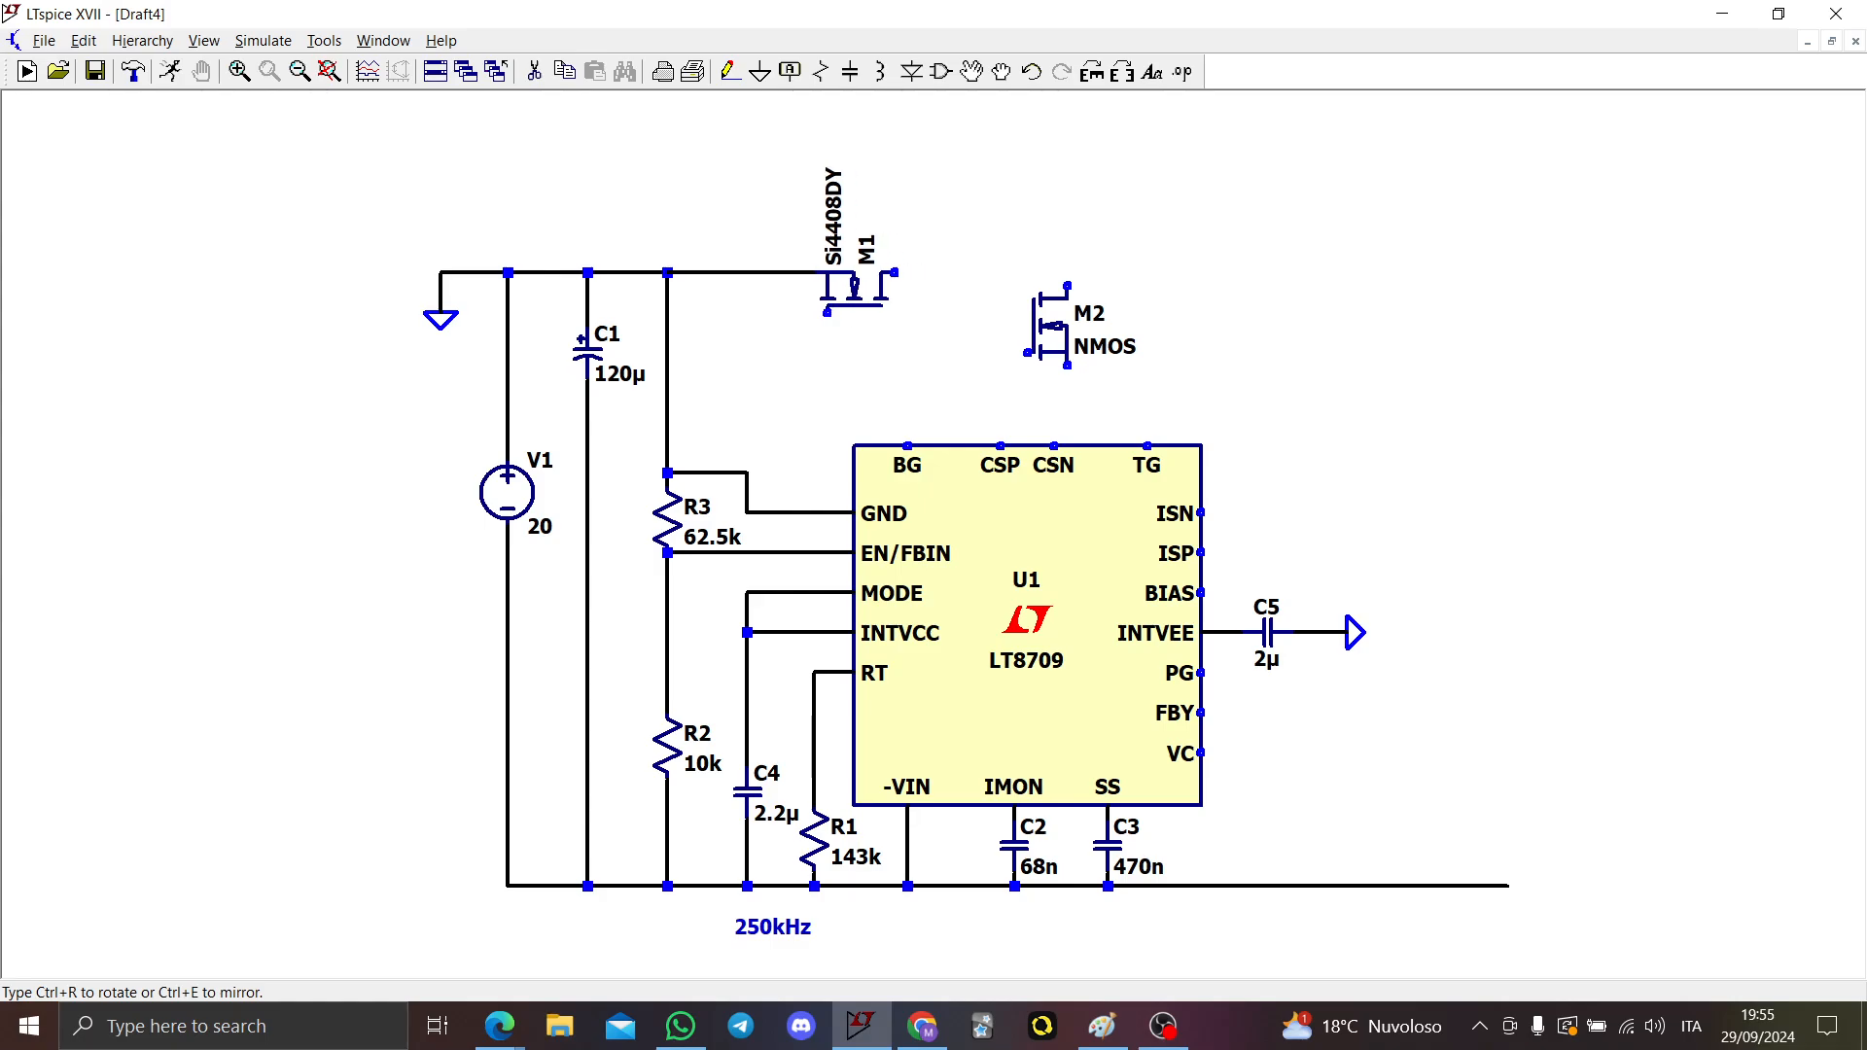
left_click(832, 276)
left_click(1075, 317)
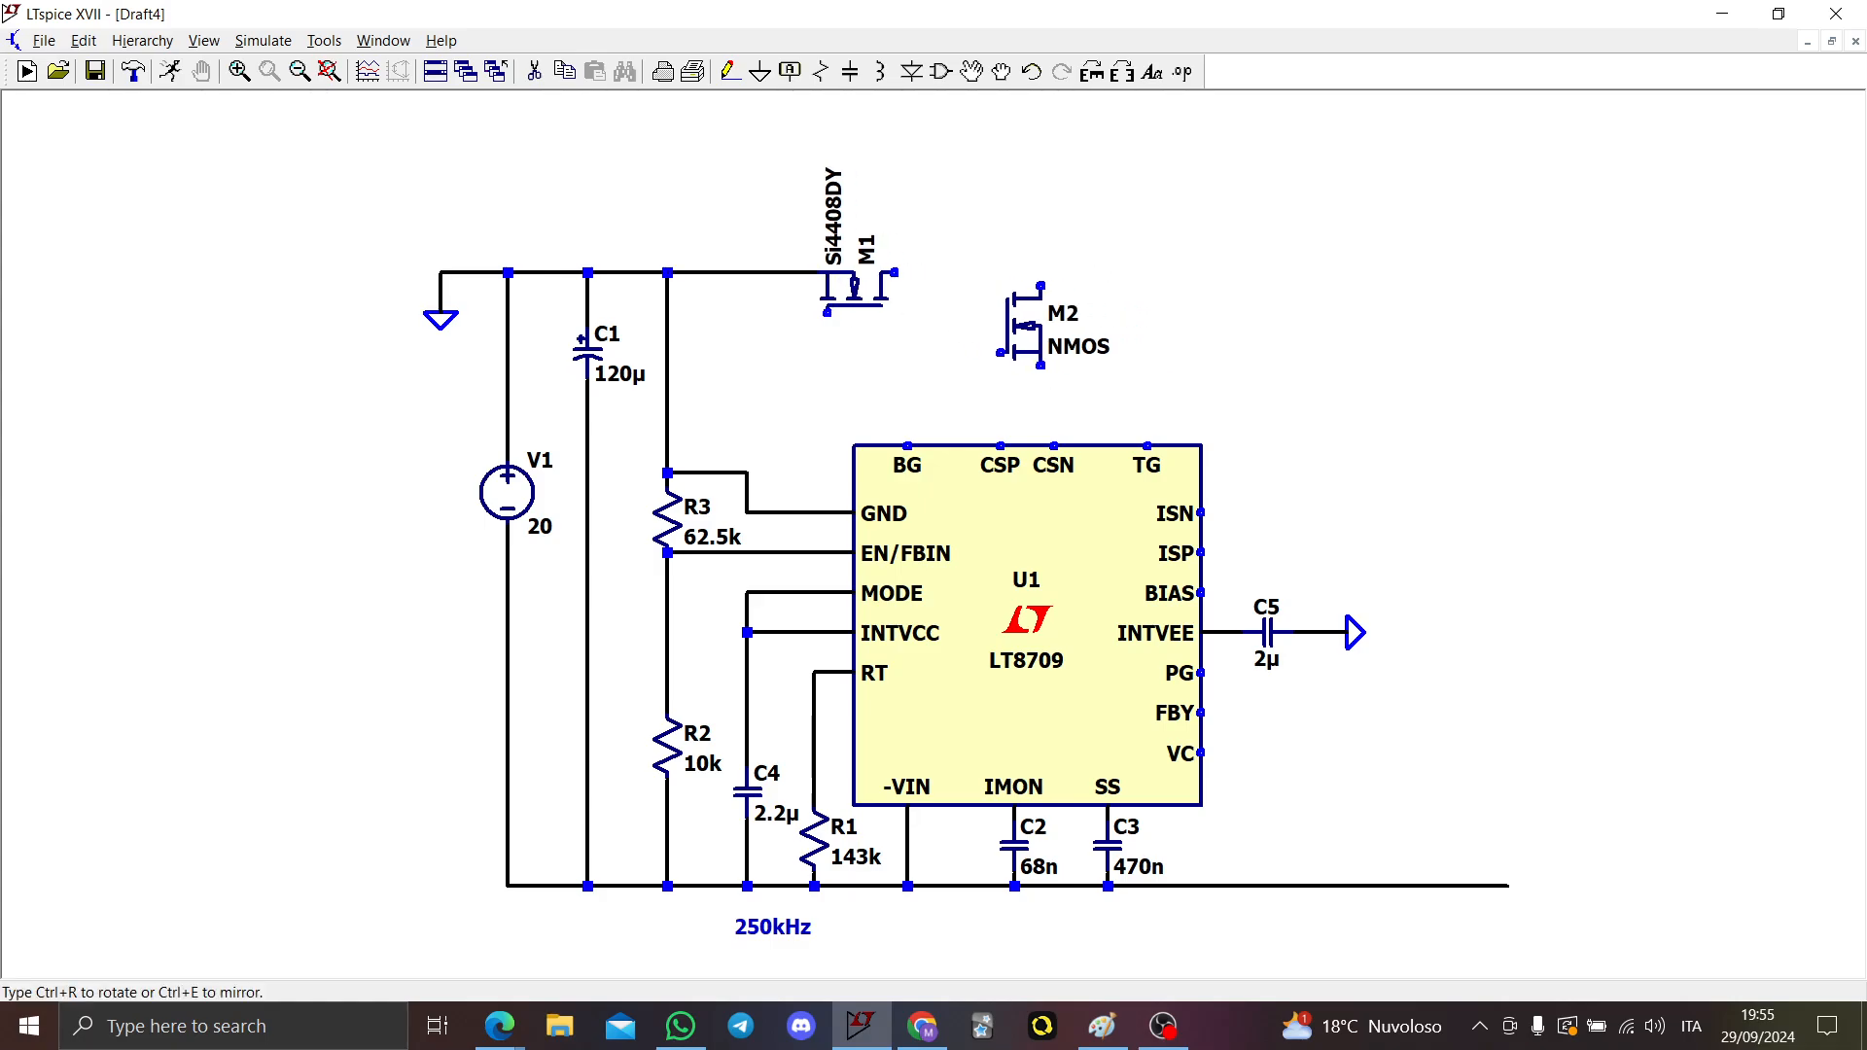
left_click(1062, 317)
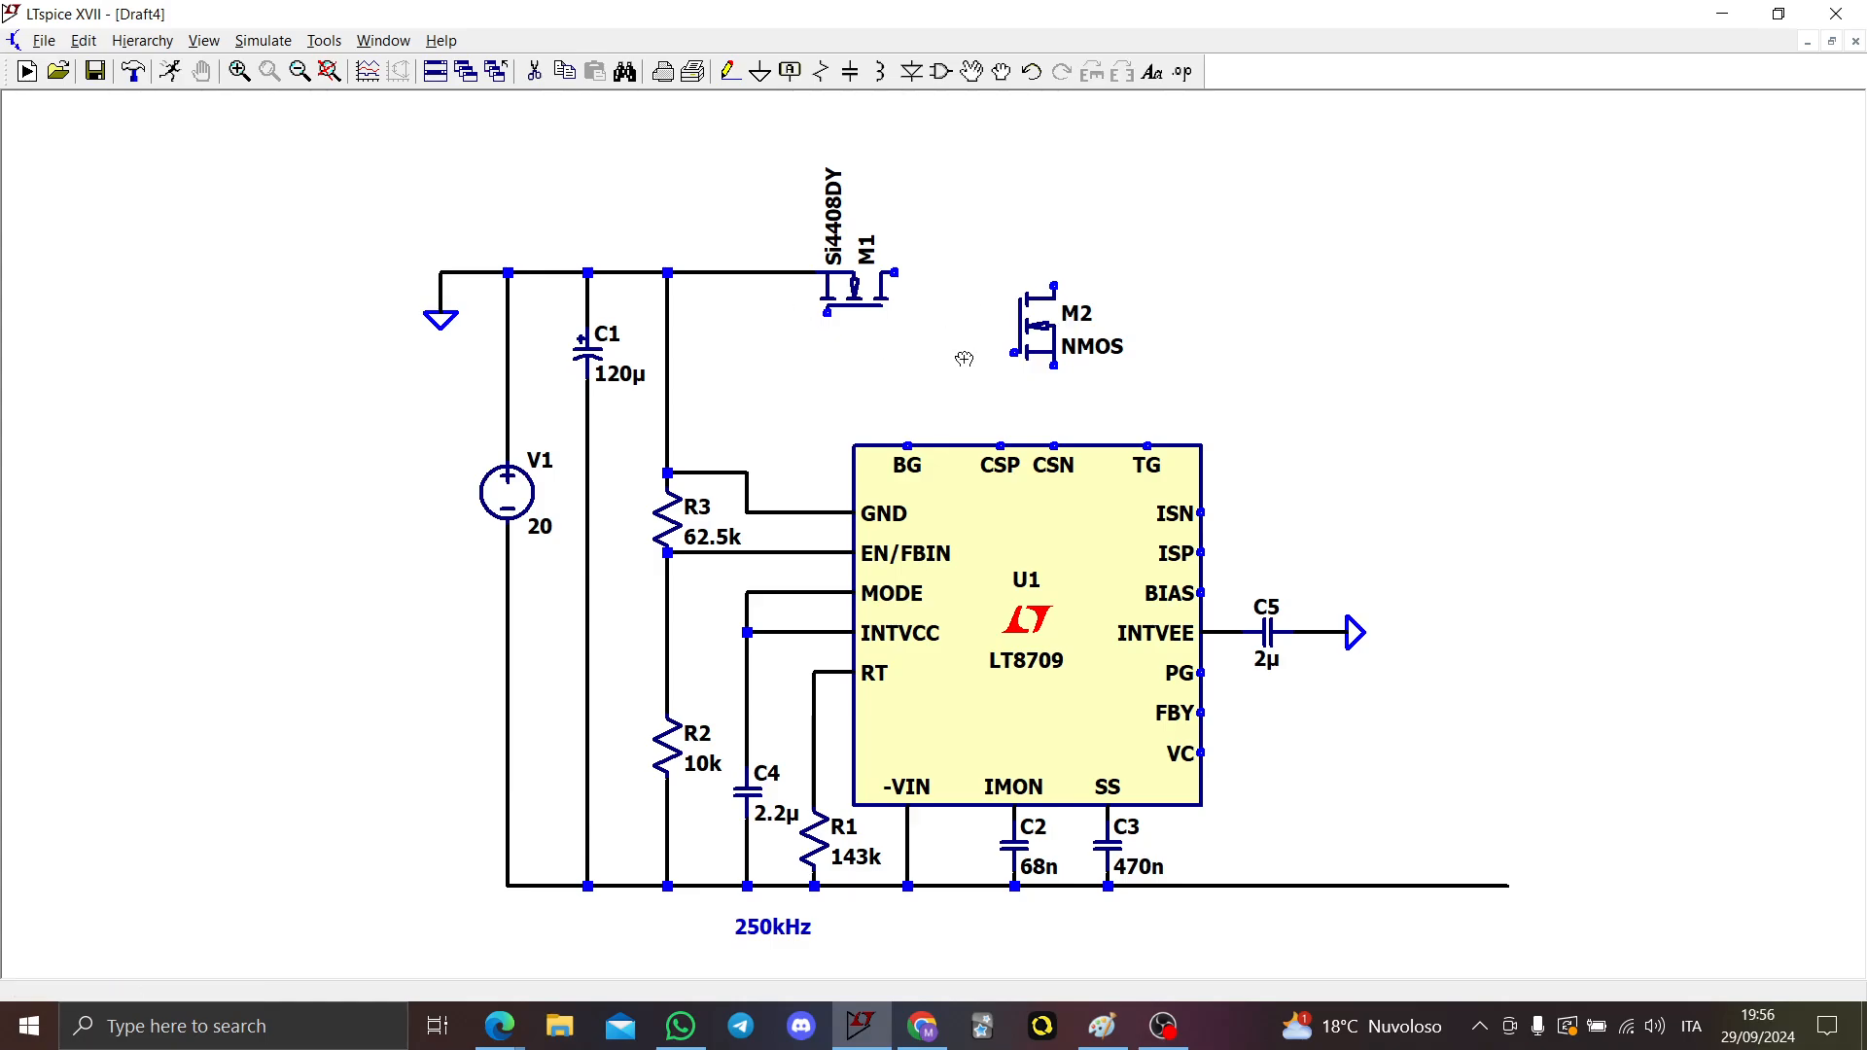
Step: Move the upper rail with M1 and the ground symbol slightly higher, and wire C1's upper end back to the rail
left_click_drag(964, 359, 128, 177)
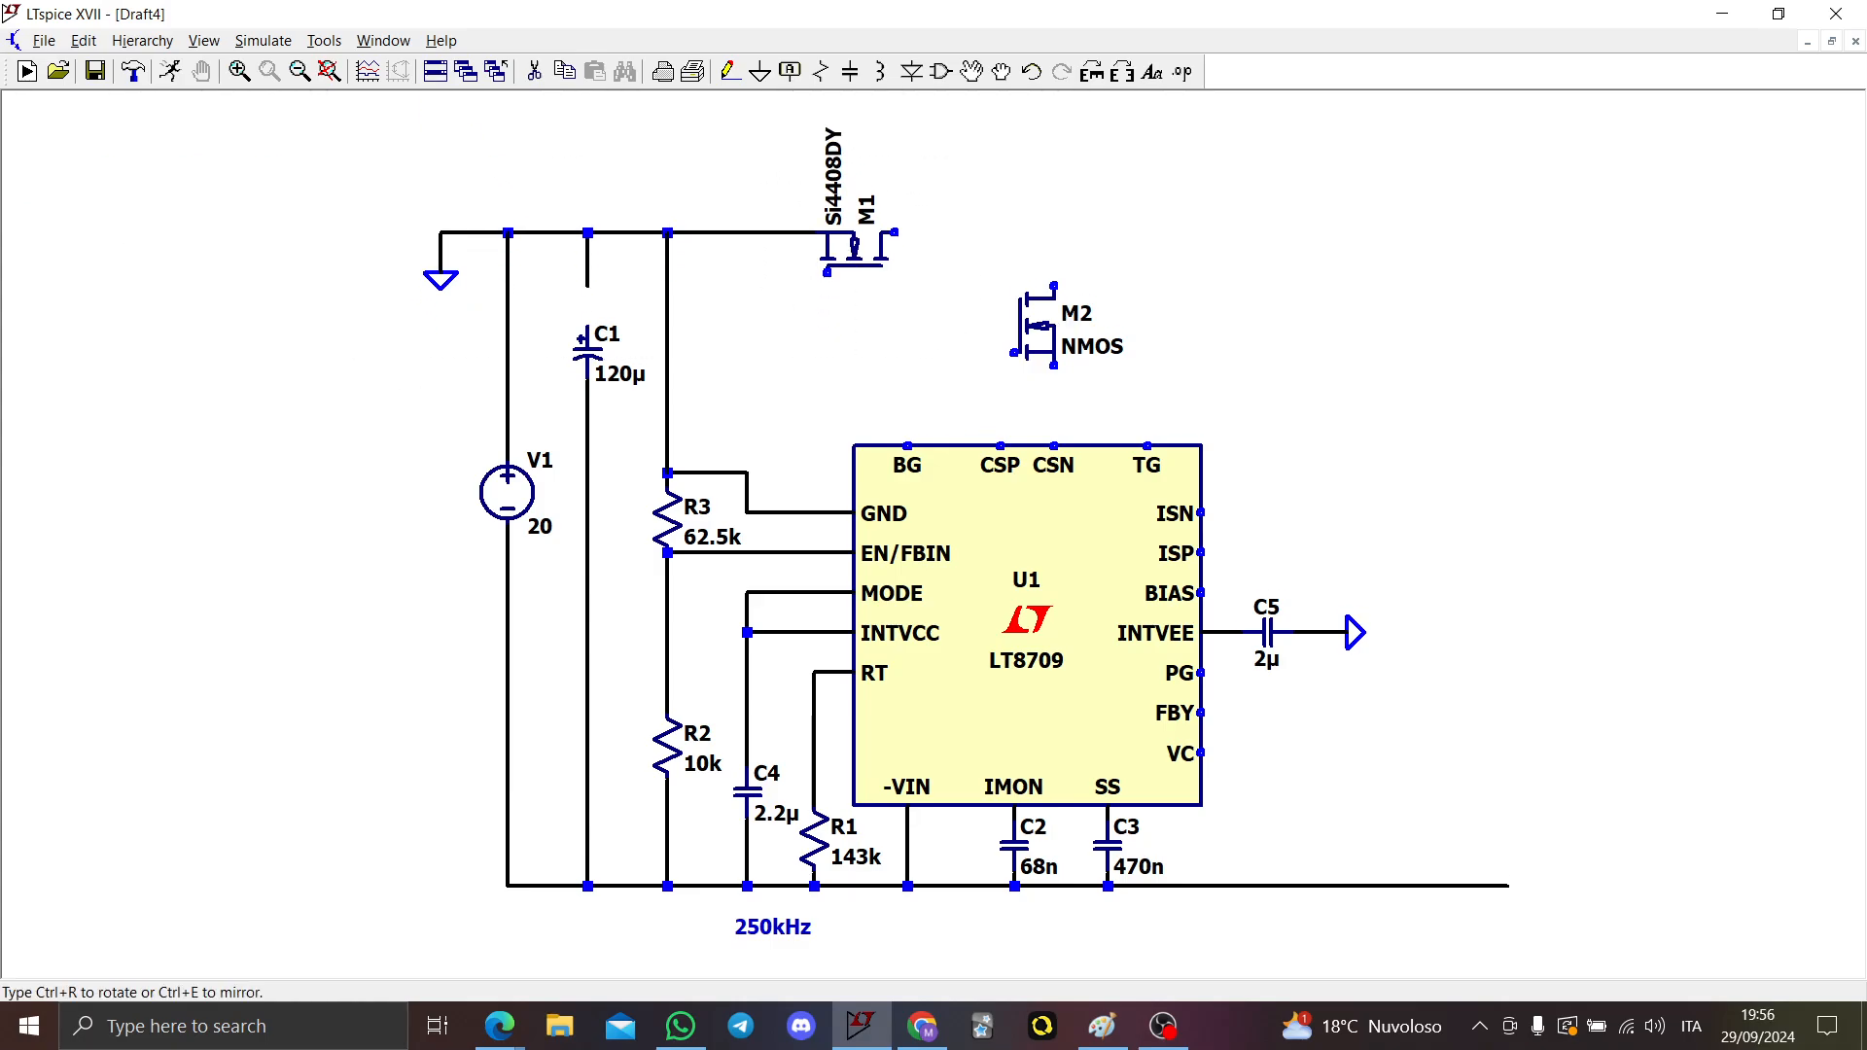
left_click(127, 137)
key("Escape")
key("F3")
left_click(587, 326)
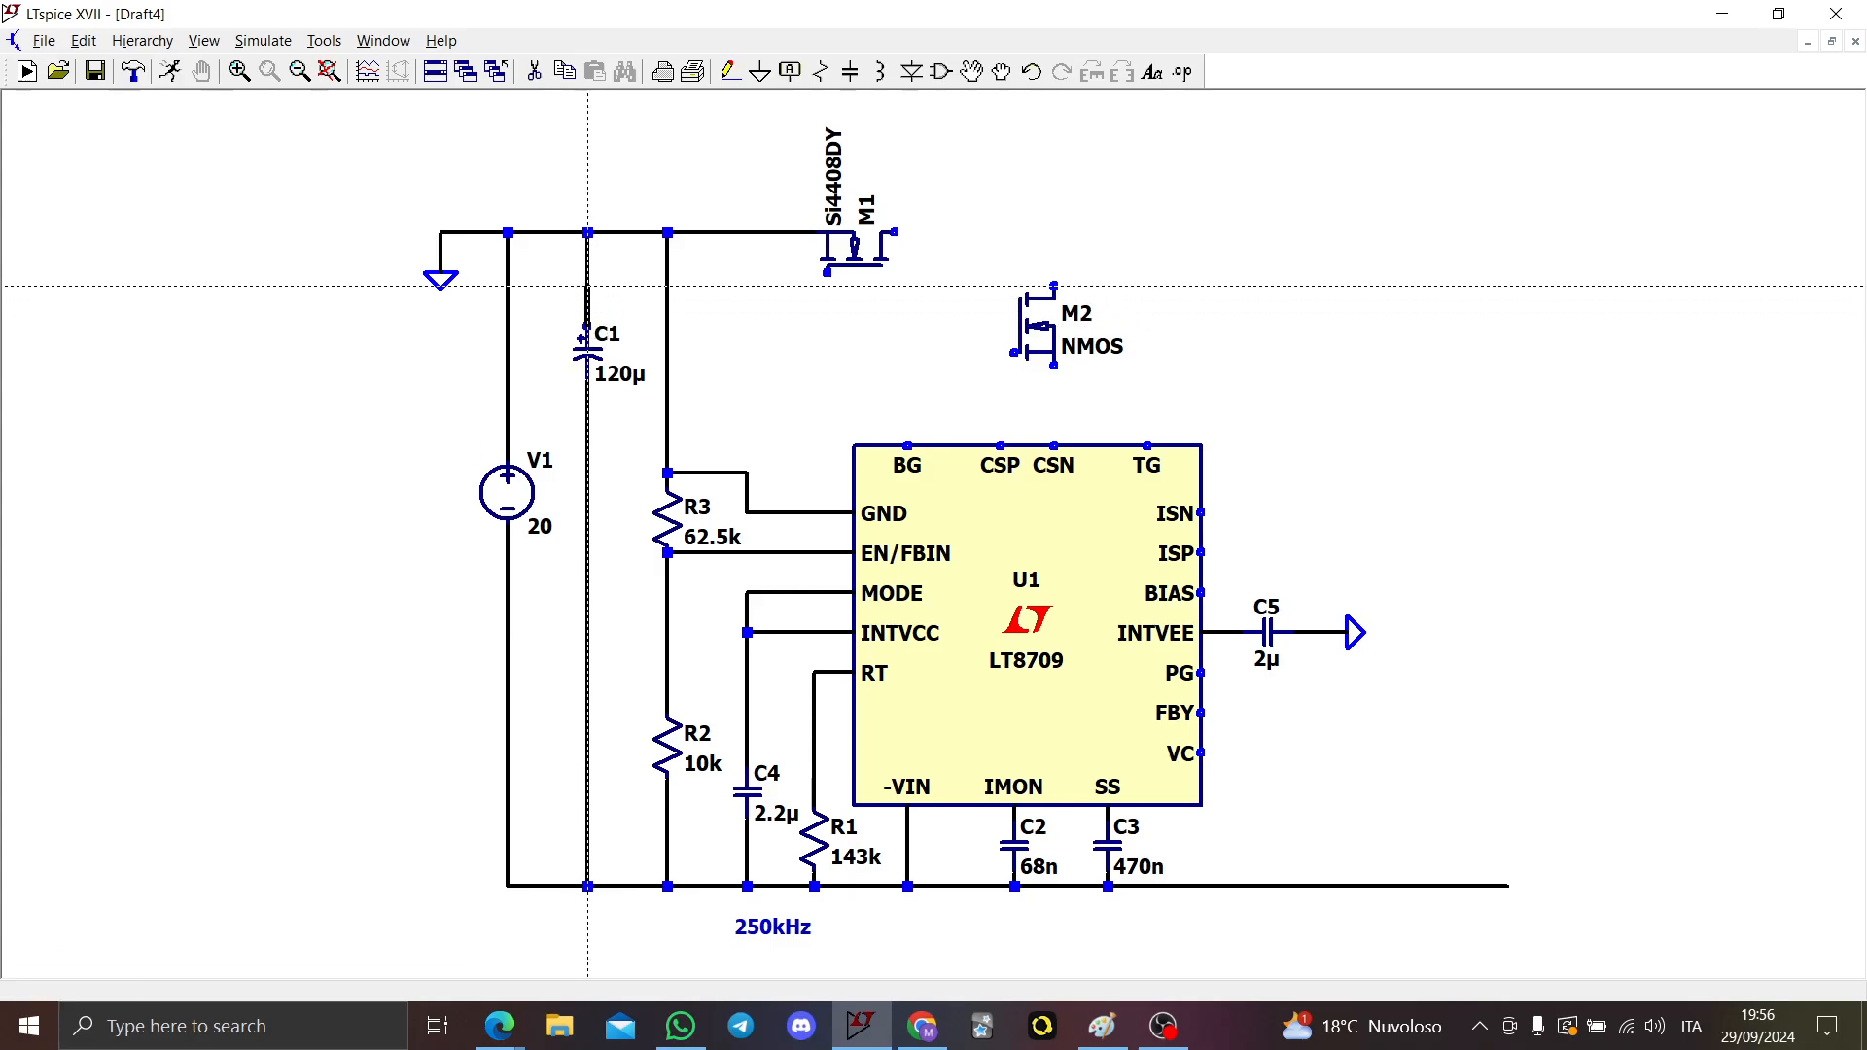
left_click(588, 233)
key("Escape")
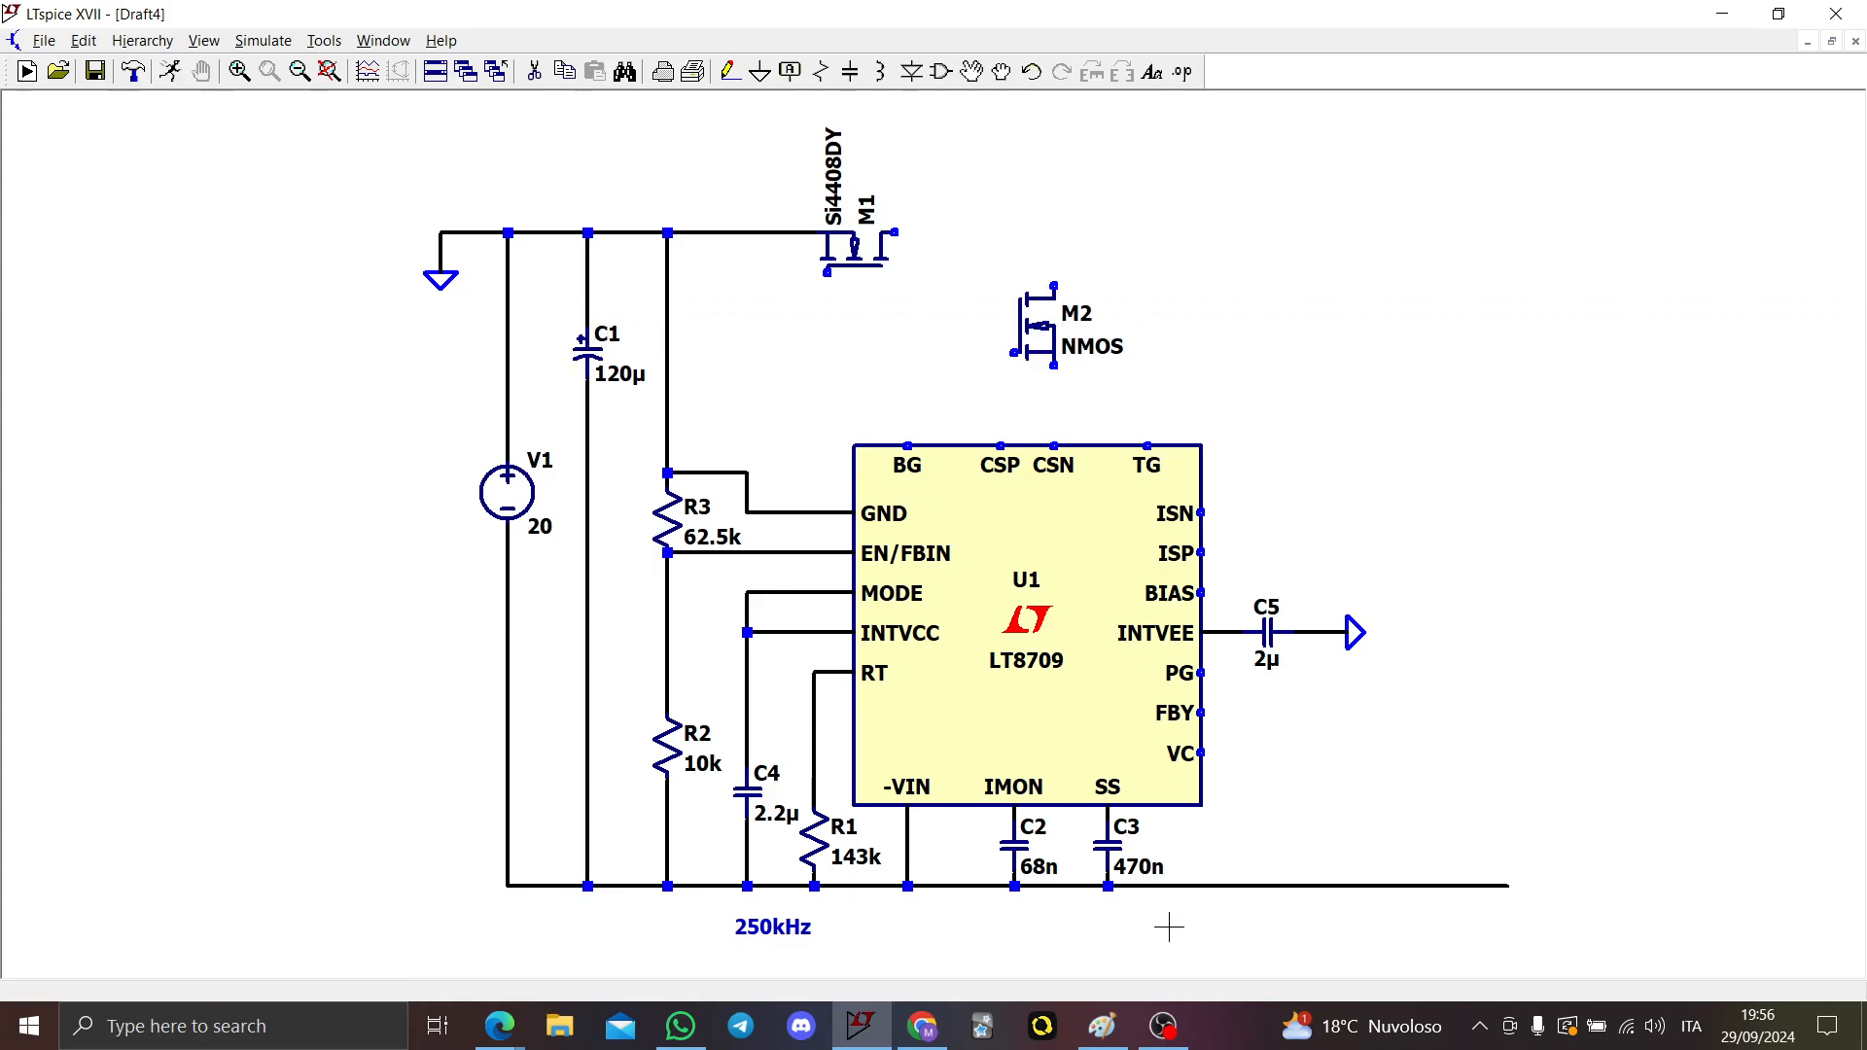
left_click(1176, 1037)
left_click(1176, 1037)
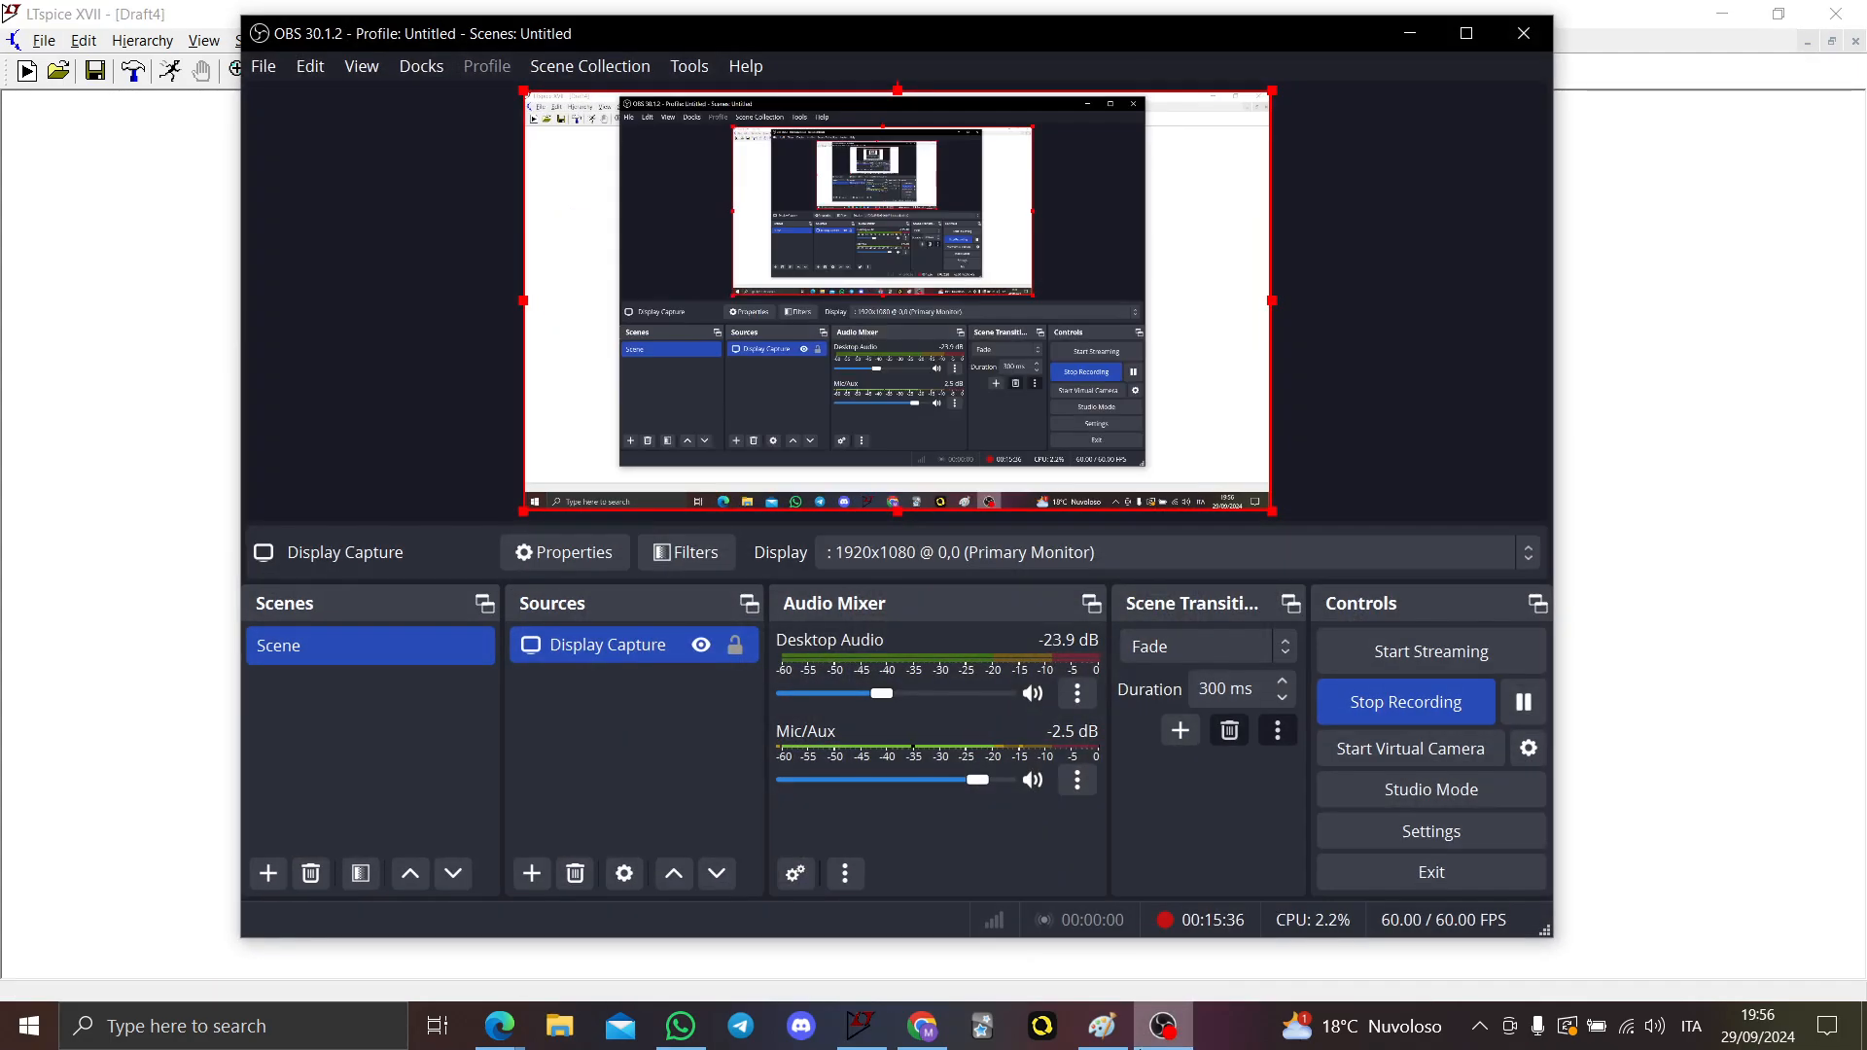
left_click(1164, 1026)
Step: Open the MOSFET library for transistor M2 and sort its parts by on-resistance, lowest first
right_click(1055, 335)
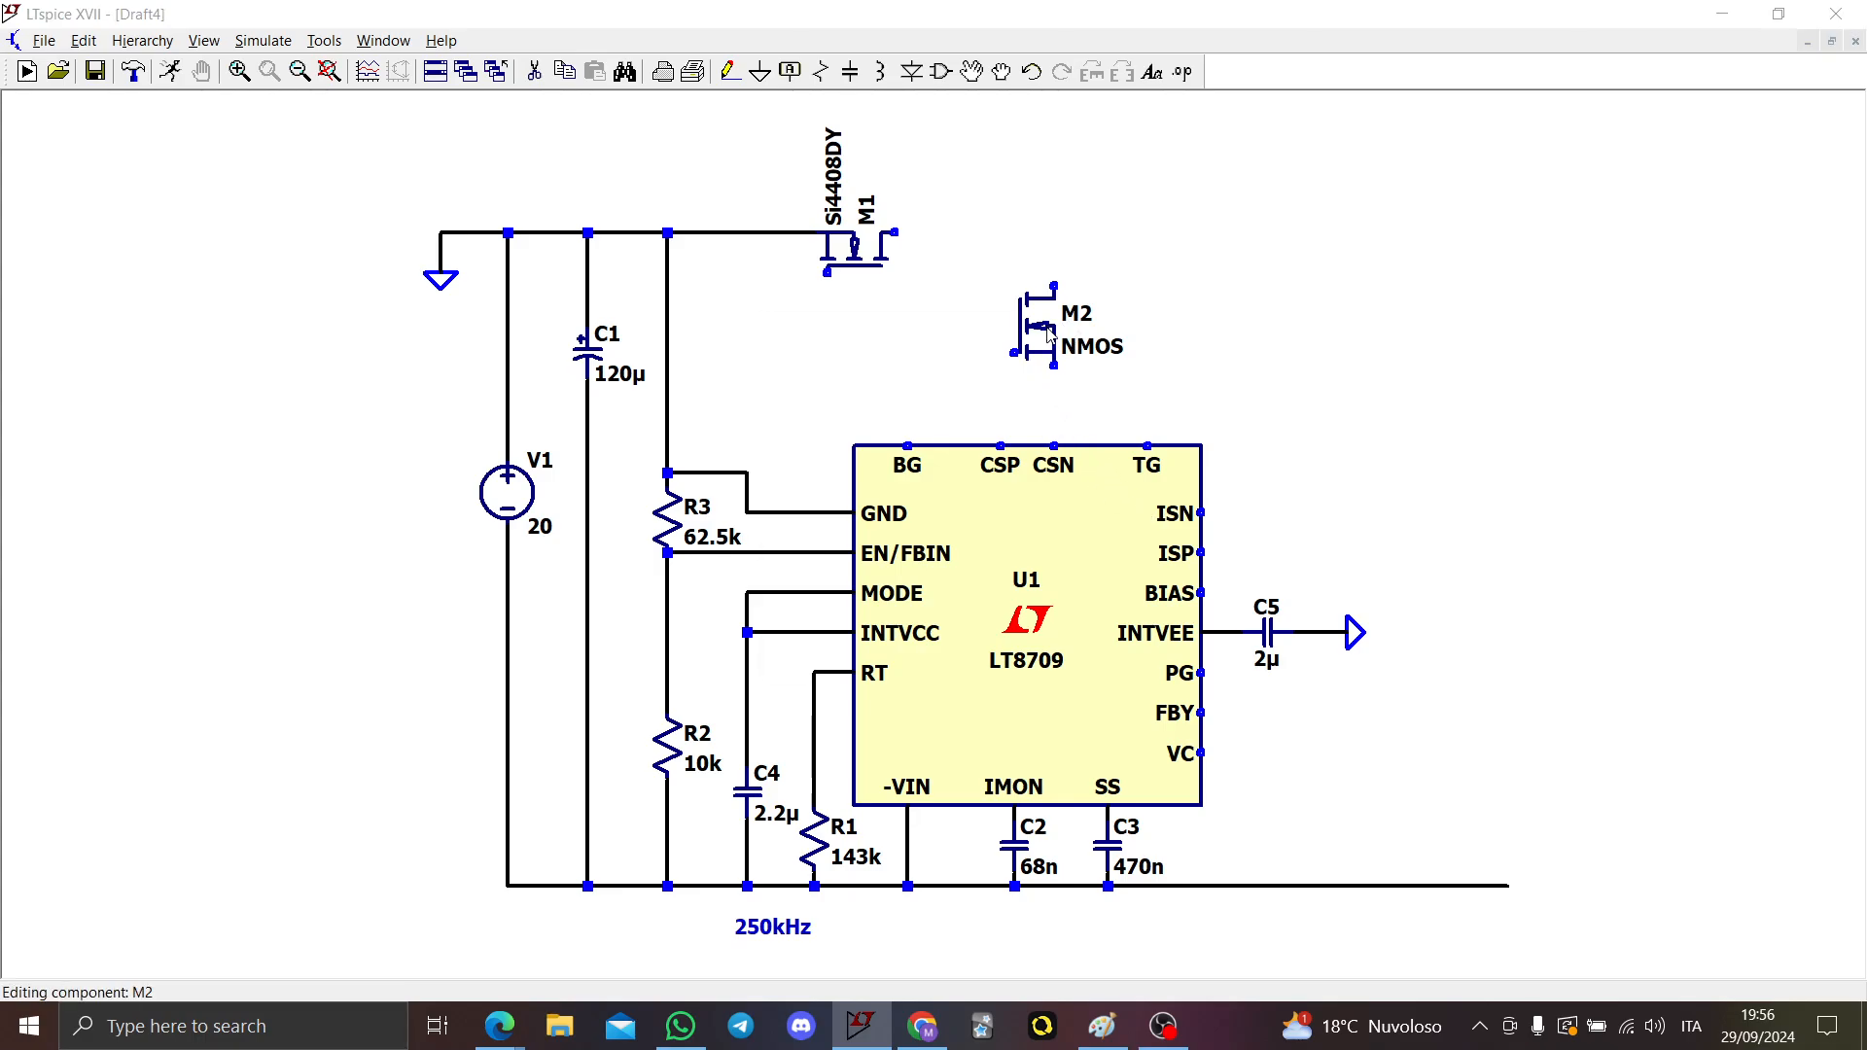
left_click(1021, 442)
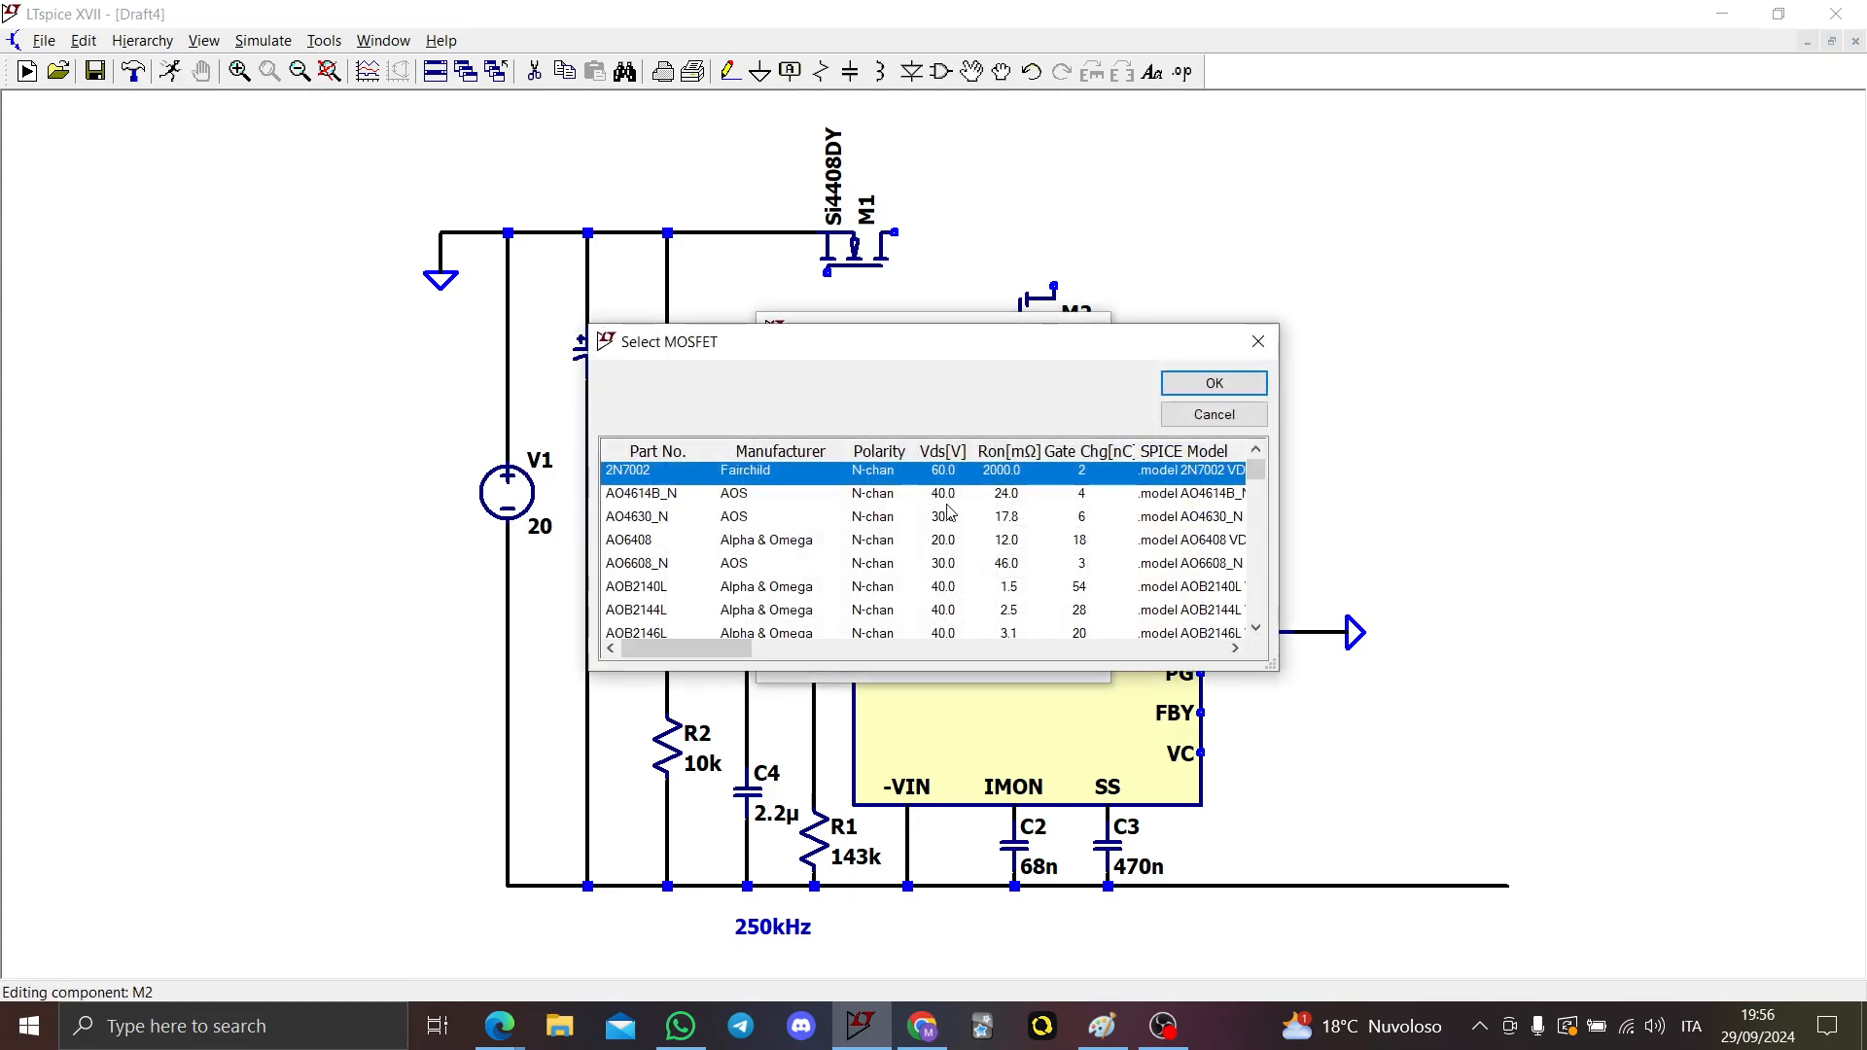
left_click(1099, 451)
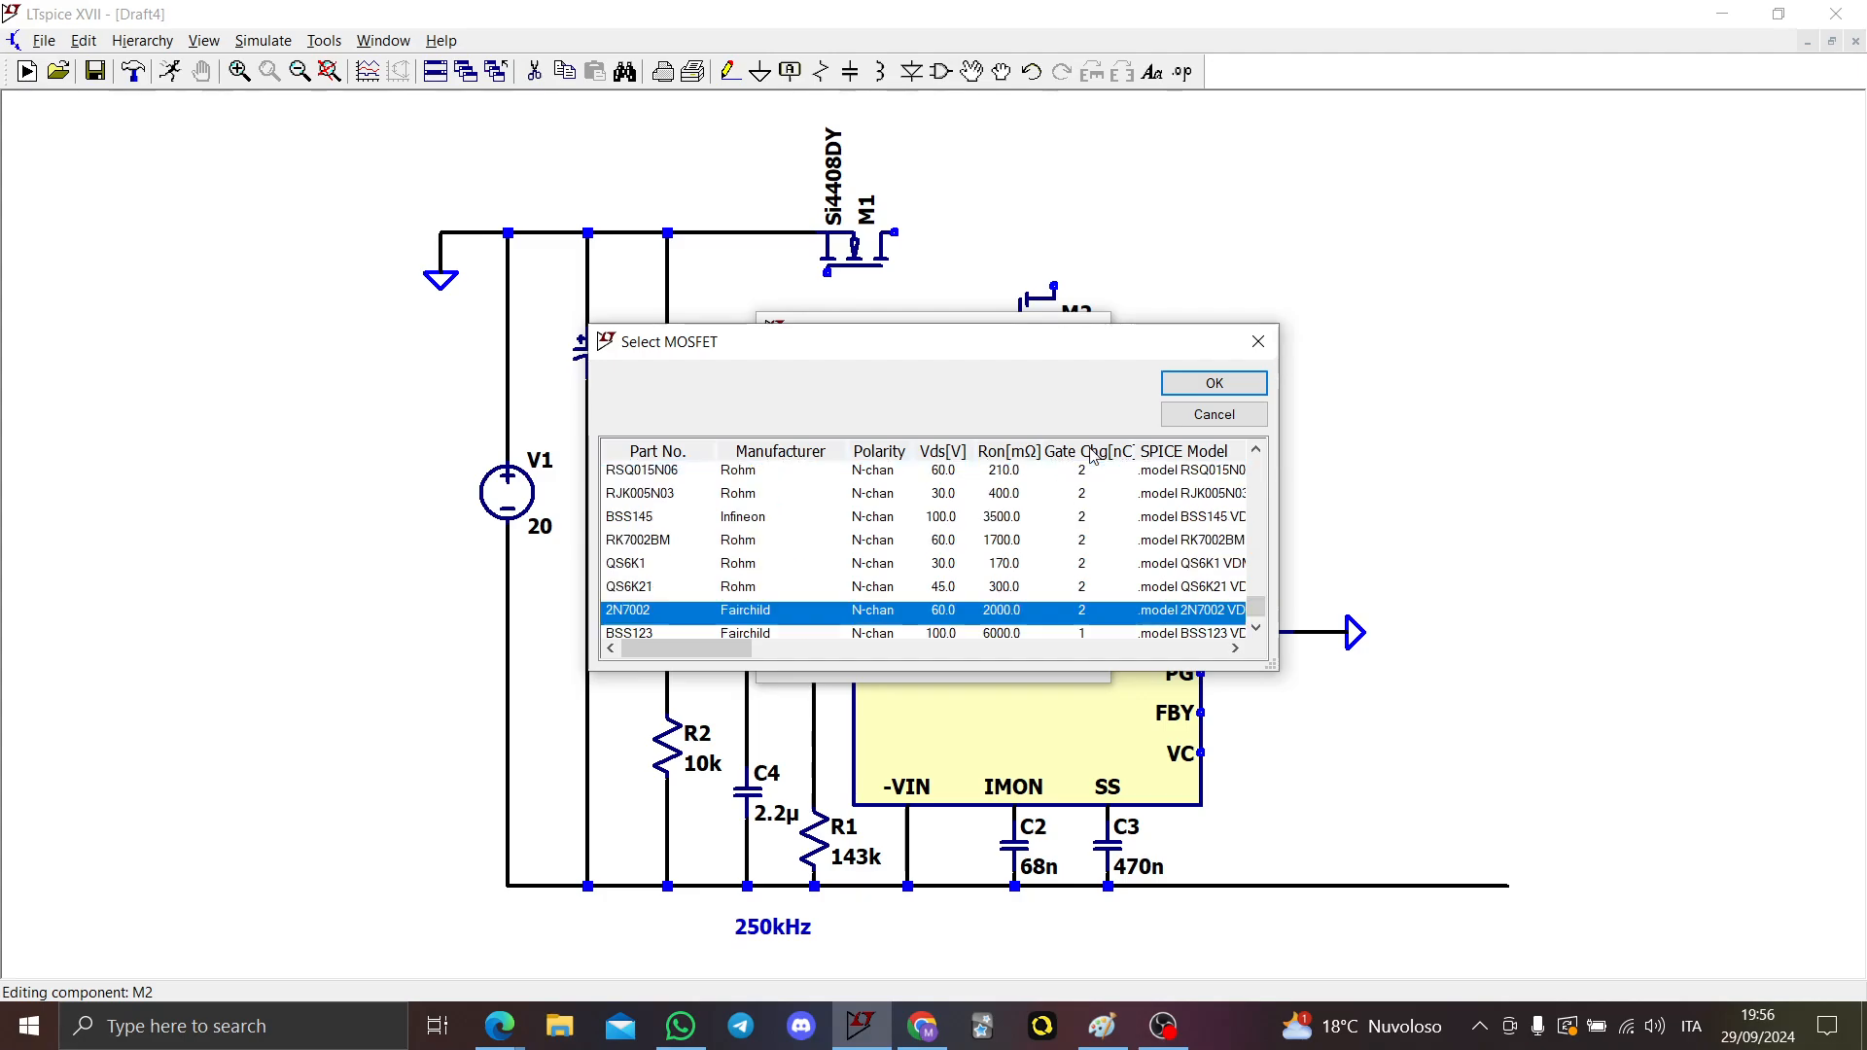
left_click_drag(1246, 600, 1243, 467)
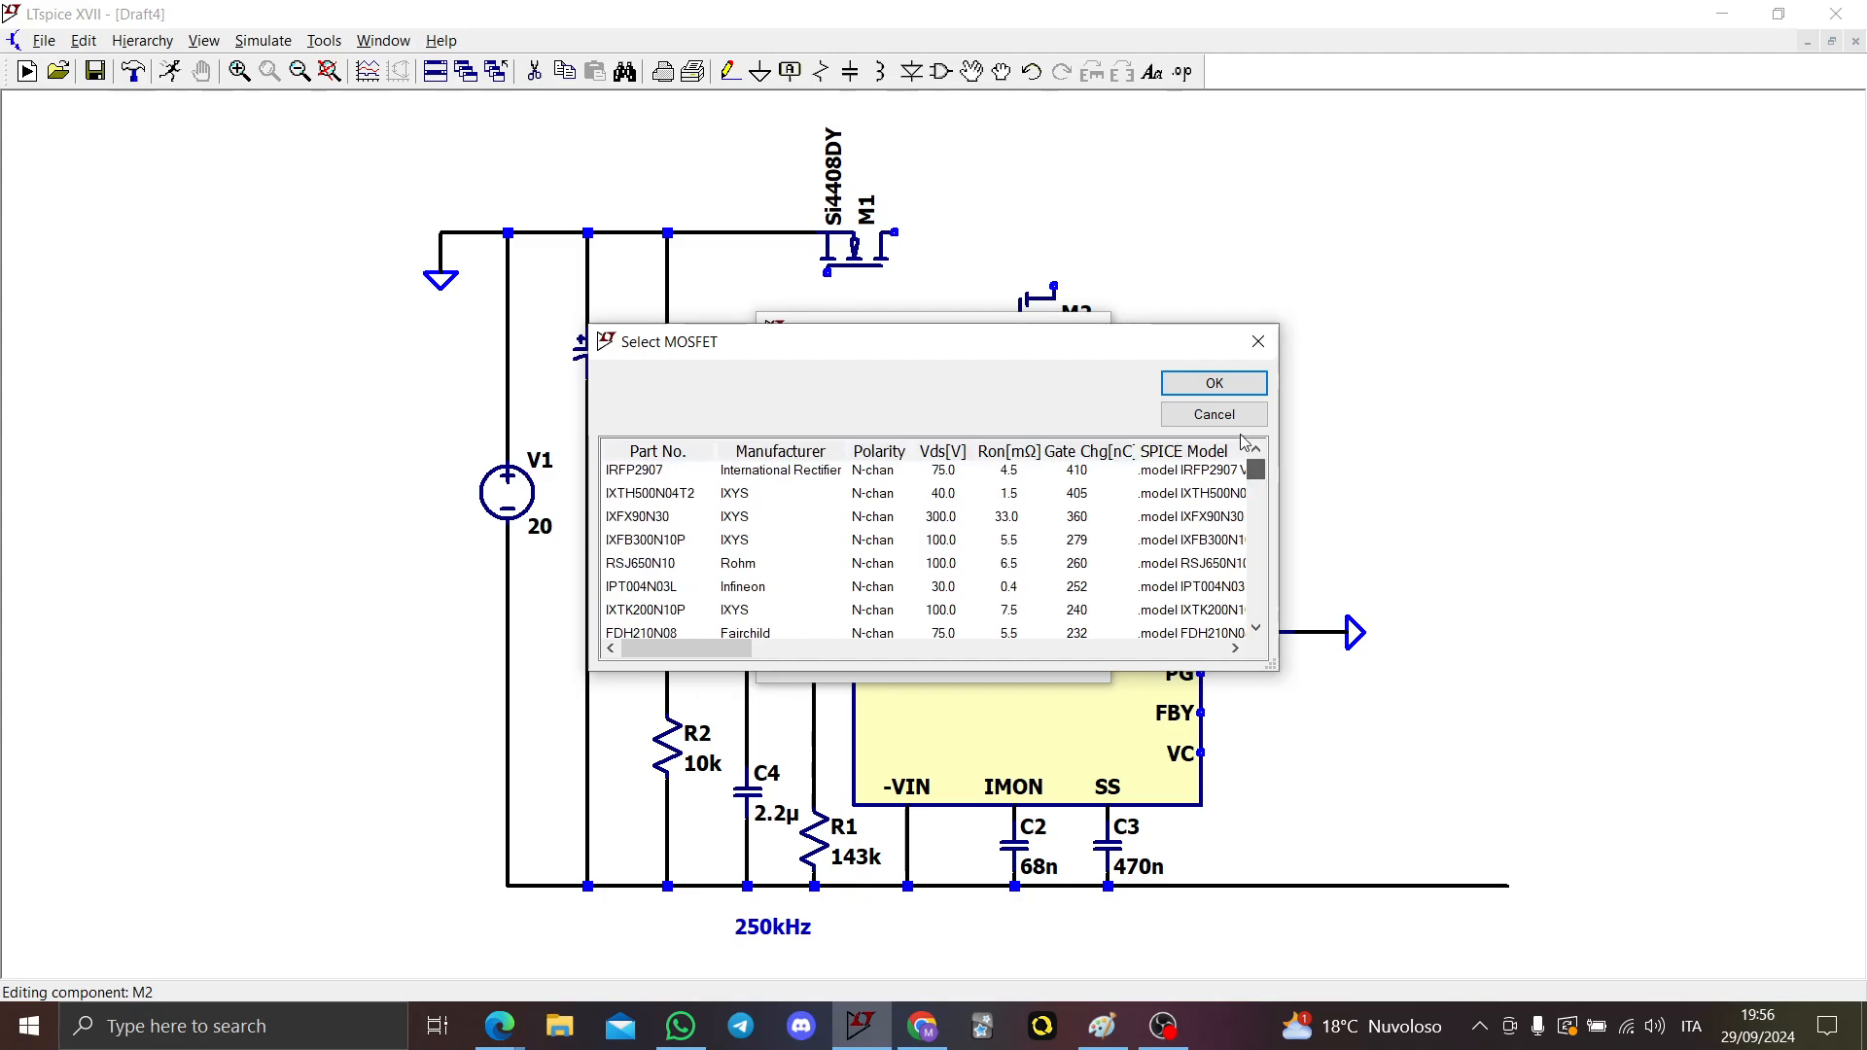
left_click(1021, 452)
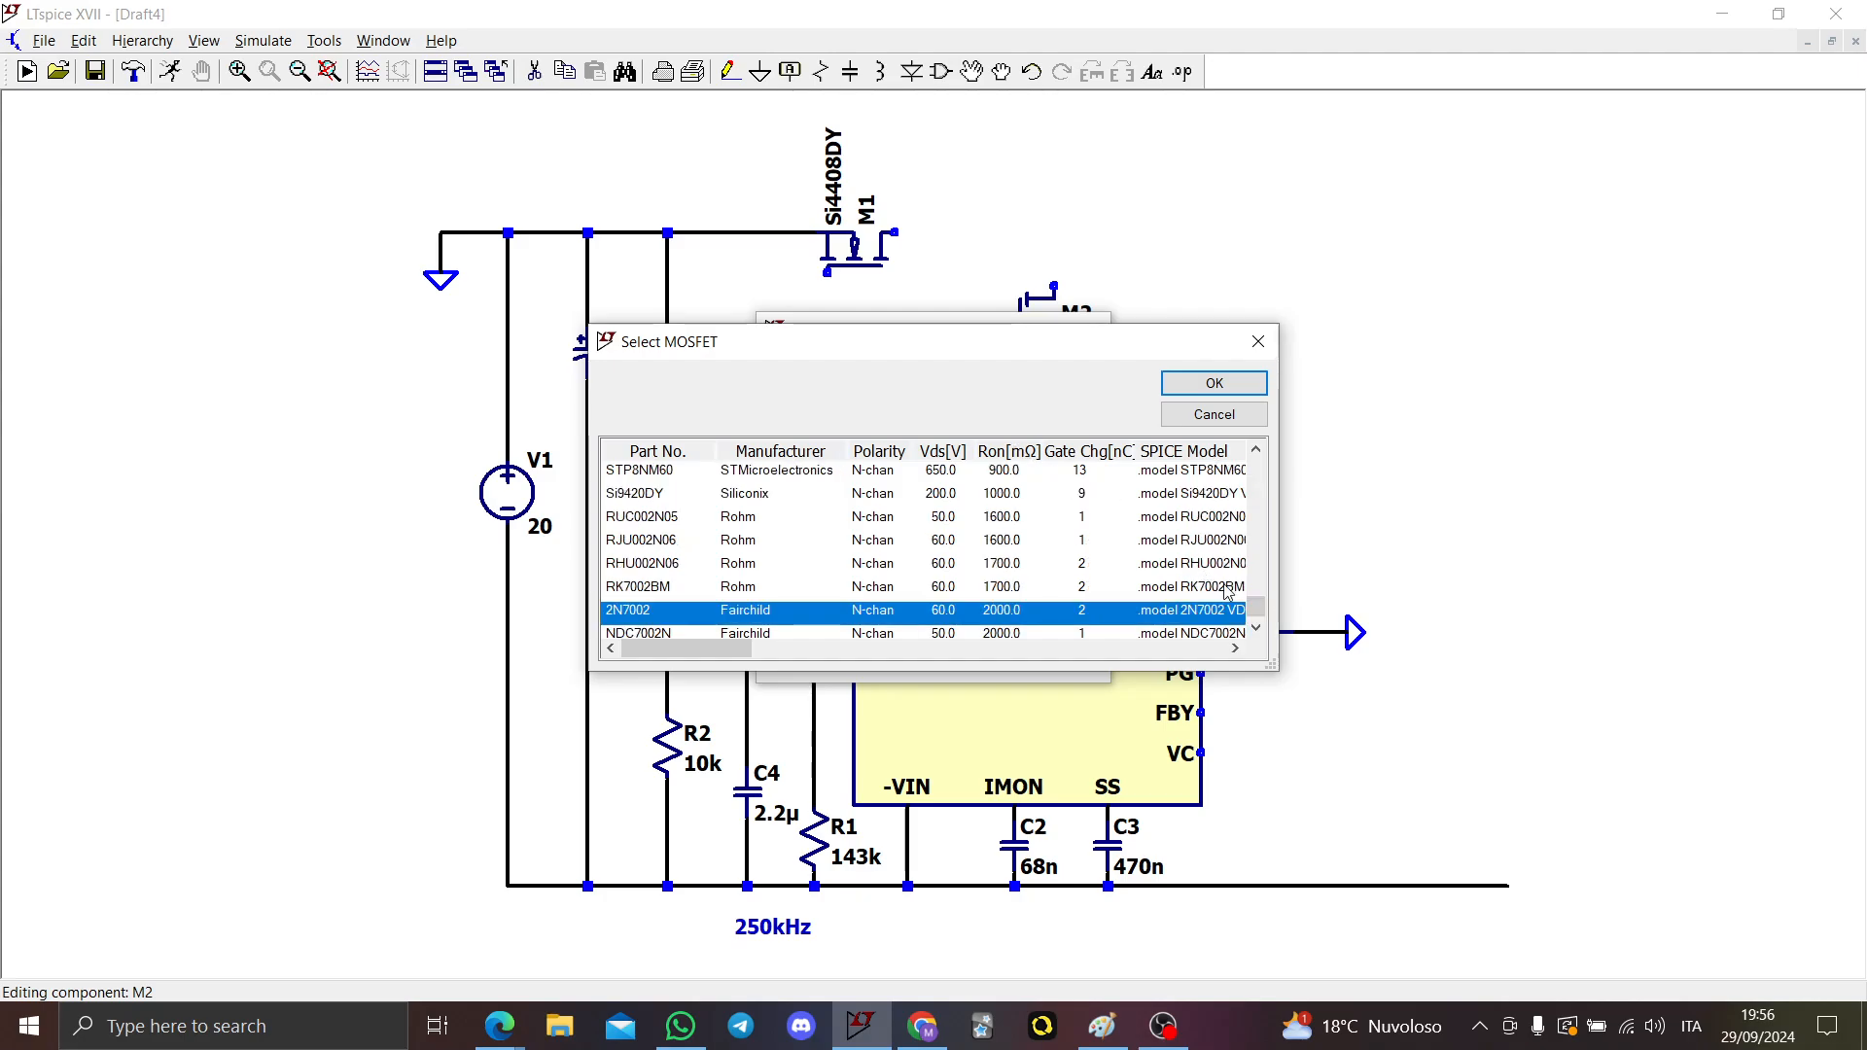
left_click_drag(1256, 621, 1241, 468)
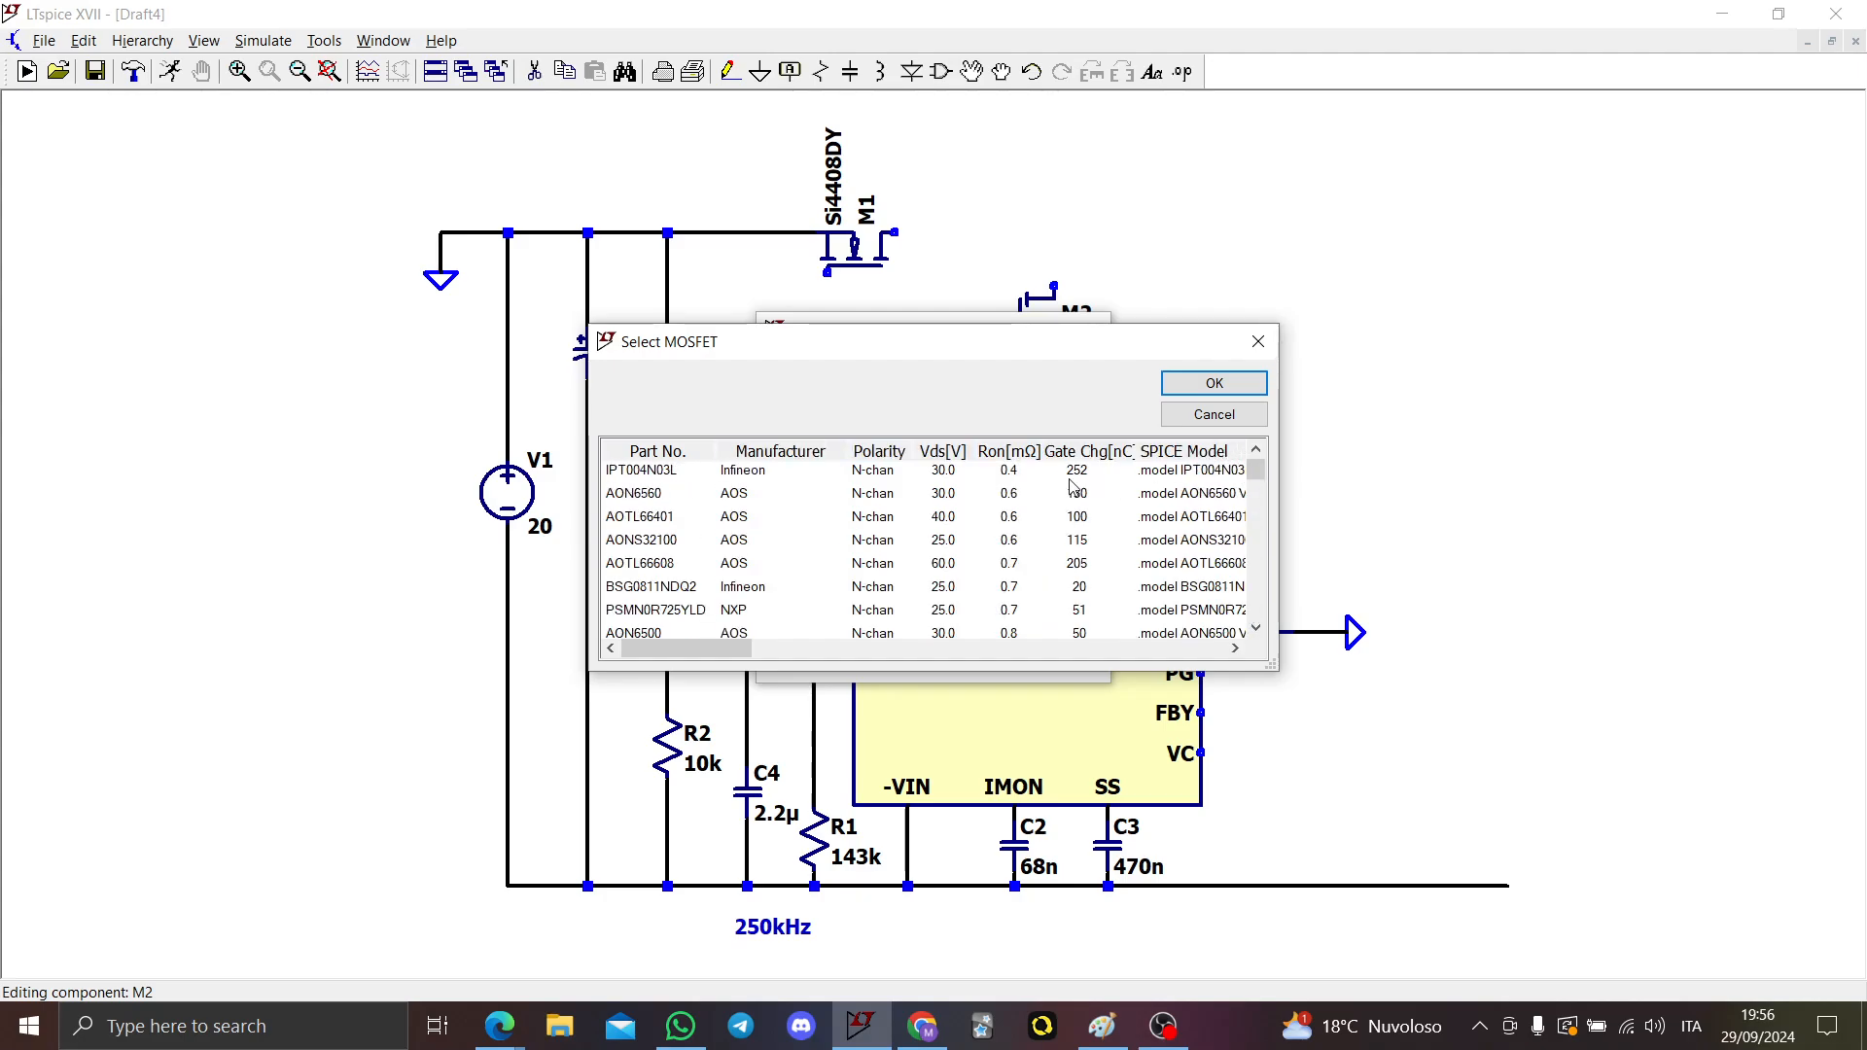
Step: Assign the Infineon BSC018NE2LS model to M2 from the low on-resistance parts of the MOSFET library
scroll(1034, 506, "down", 6)
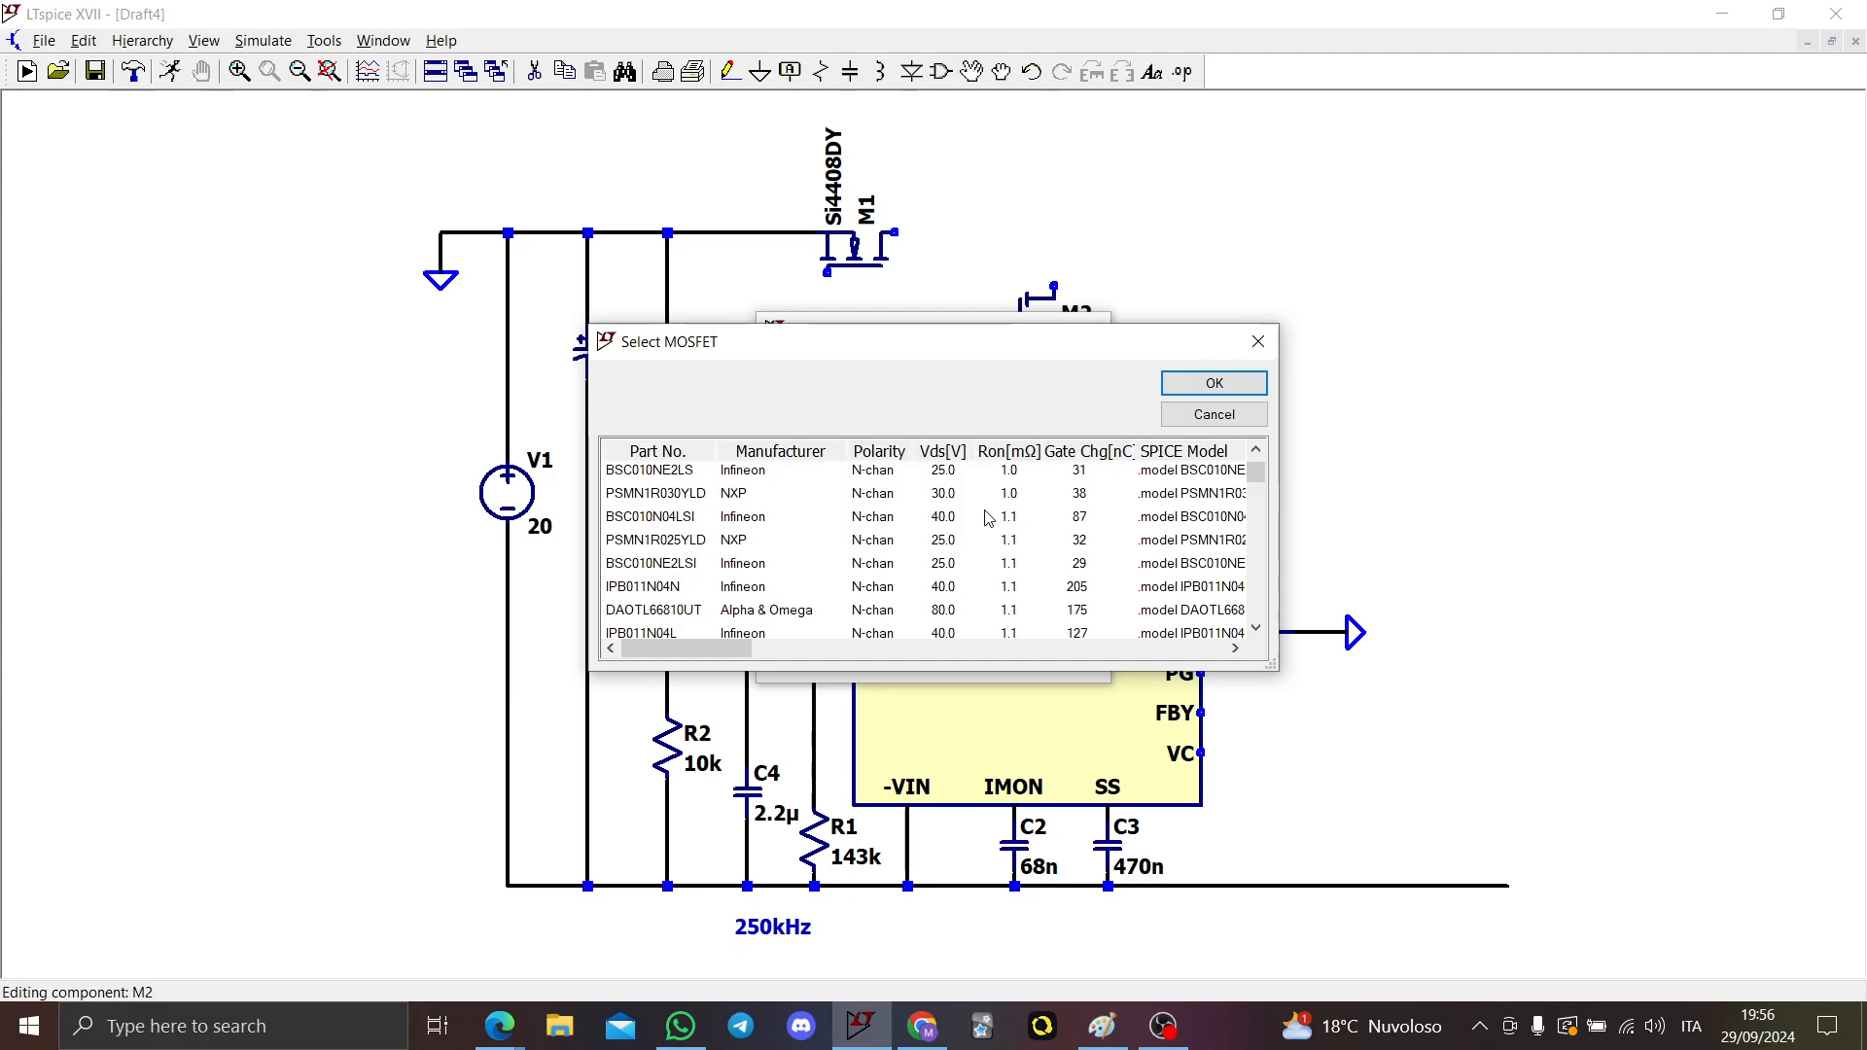
left_click(1015, 474)
scroll(1007, 506, "up", 1)
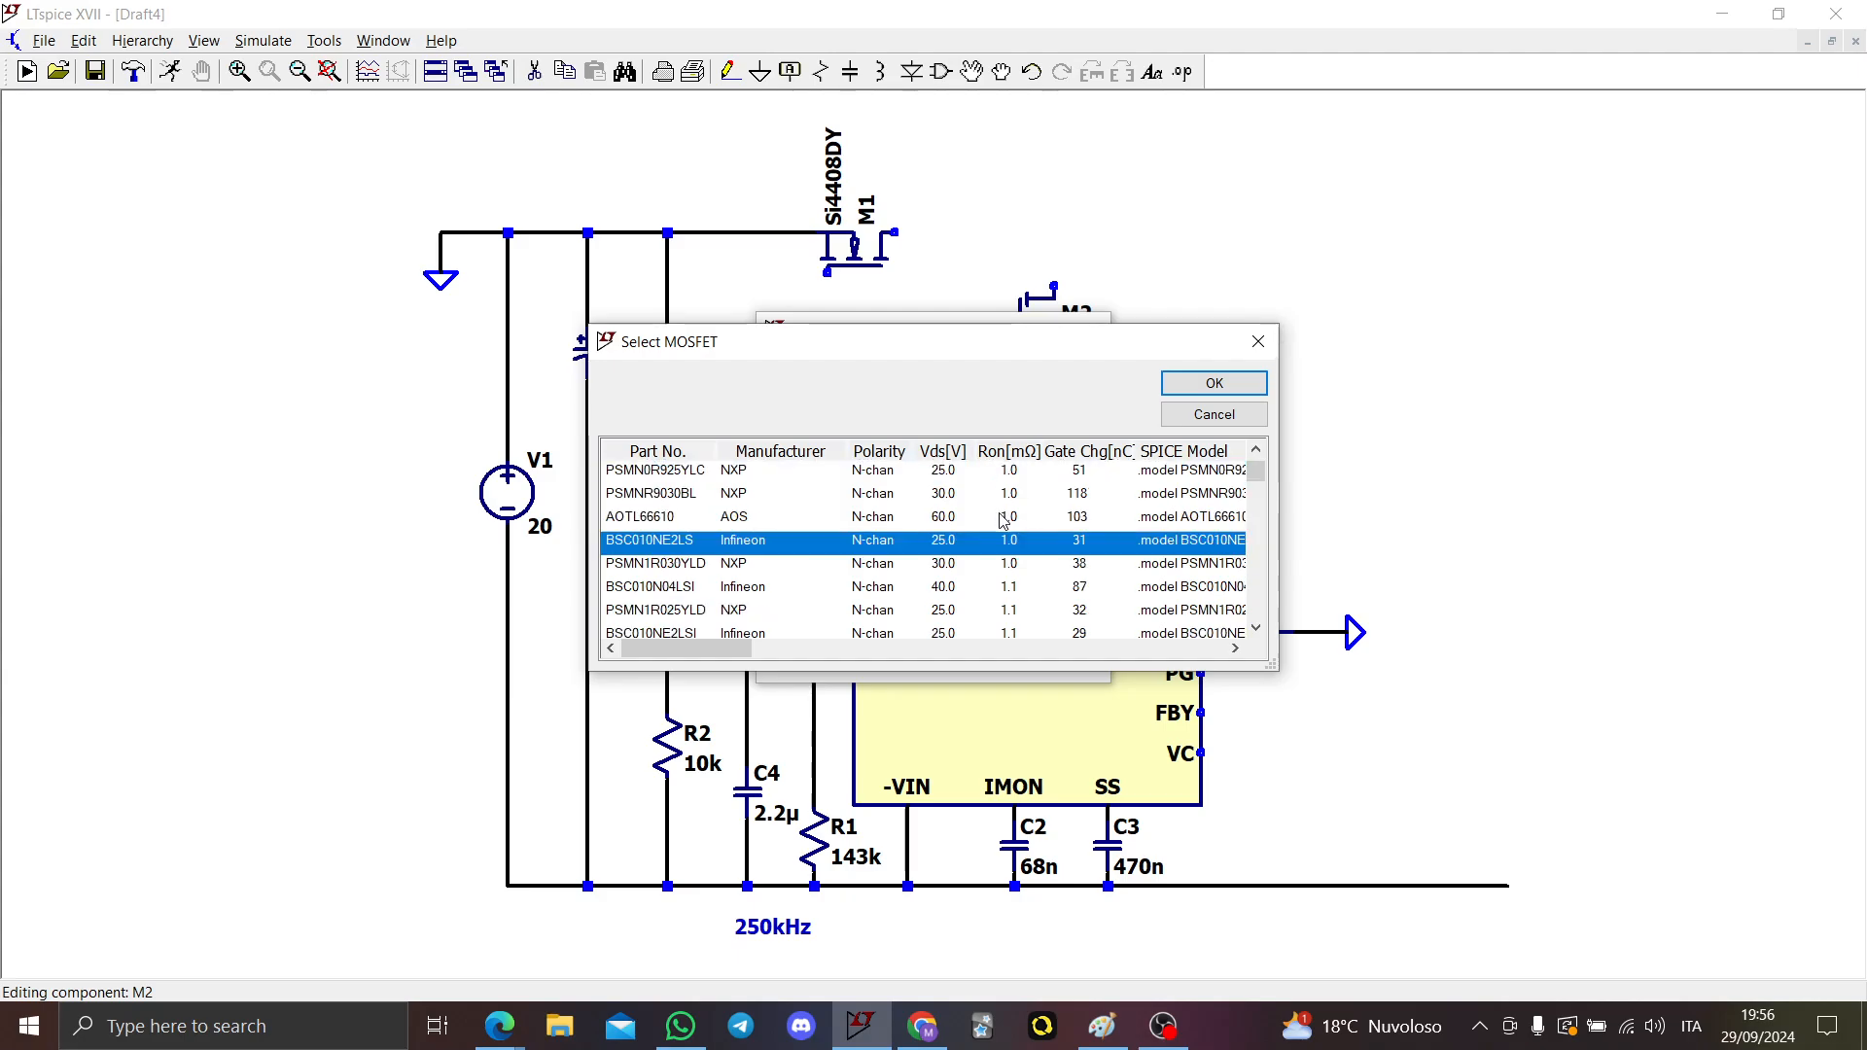
scroll(1002, 541, "down", 5)
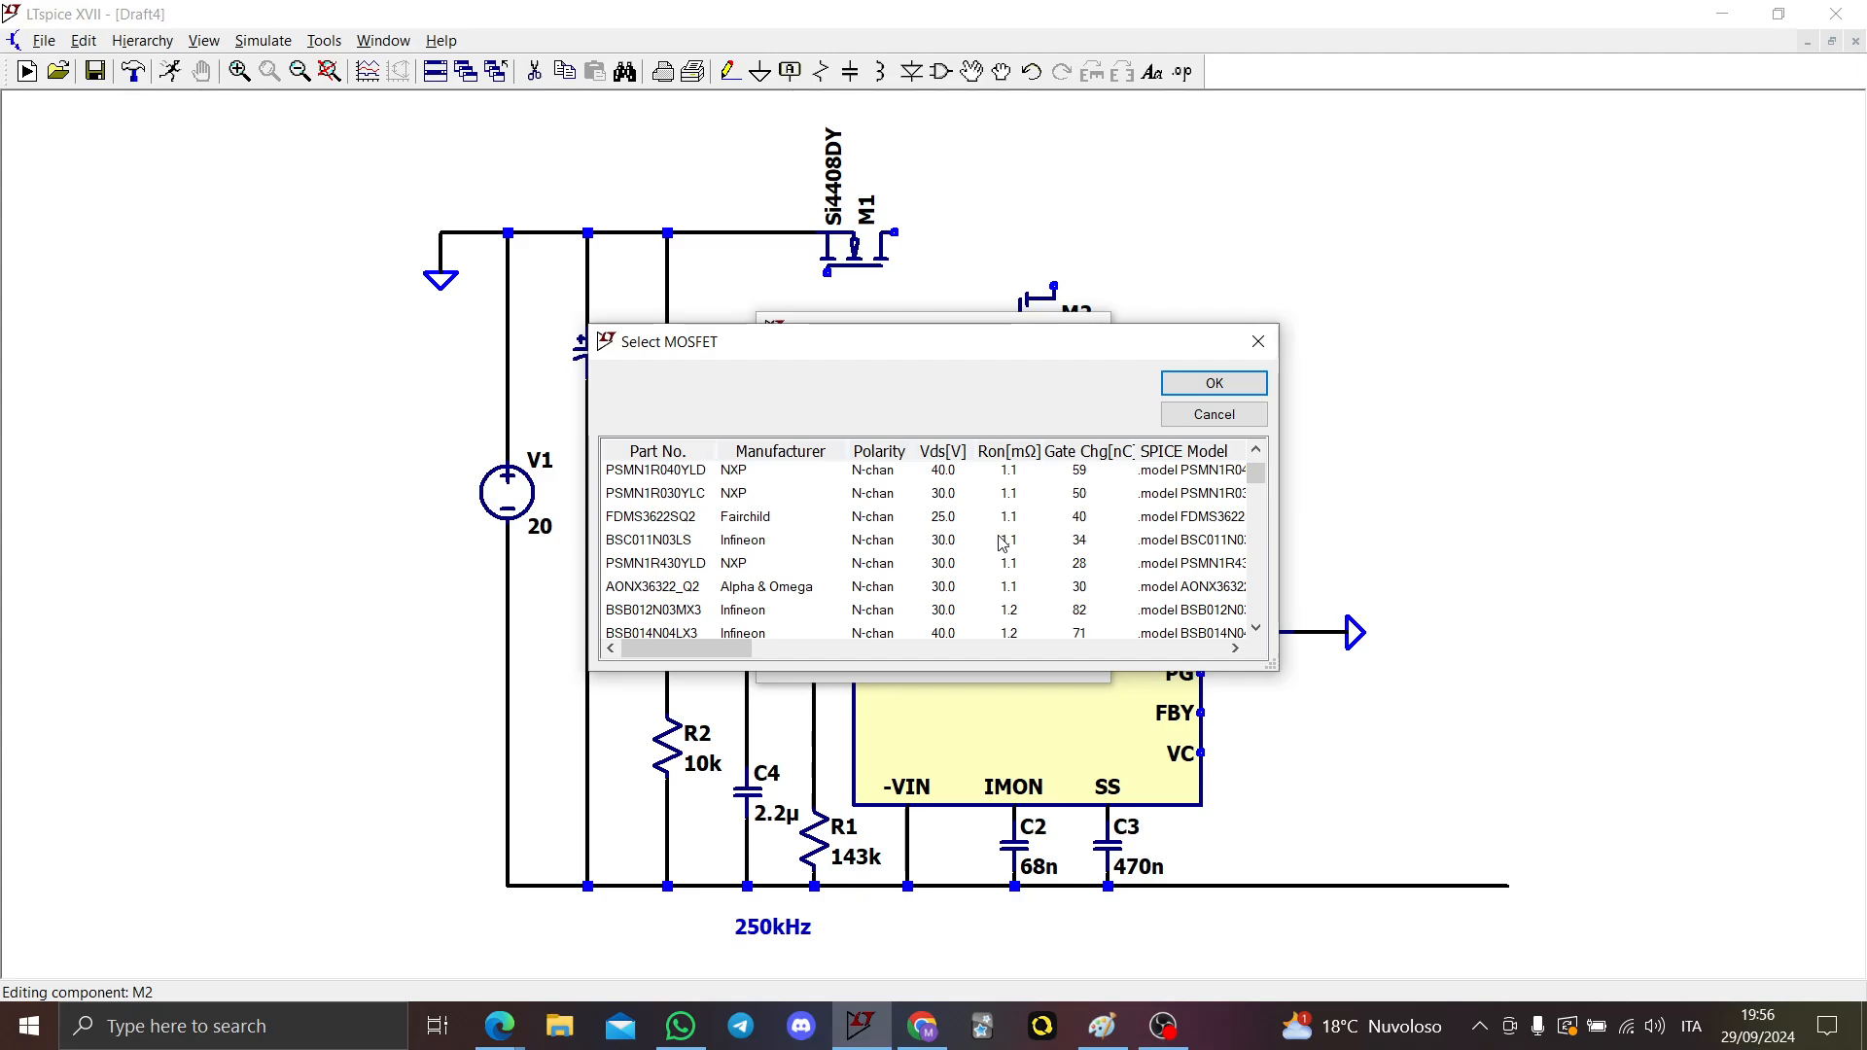
scroll(1001, 543, "down", 5)
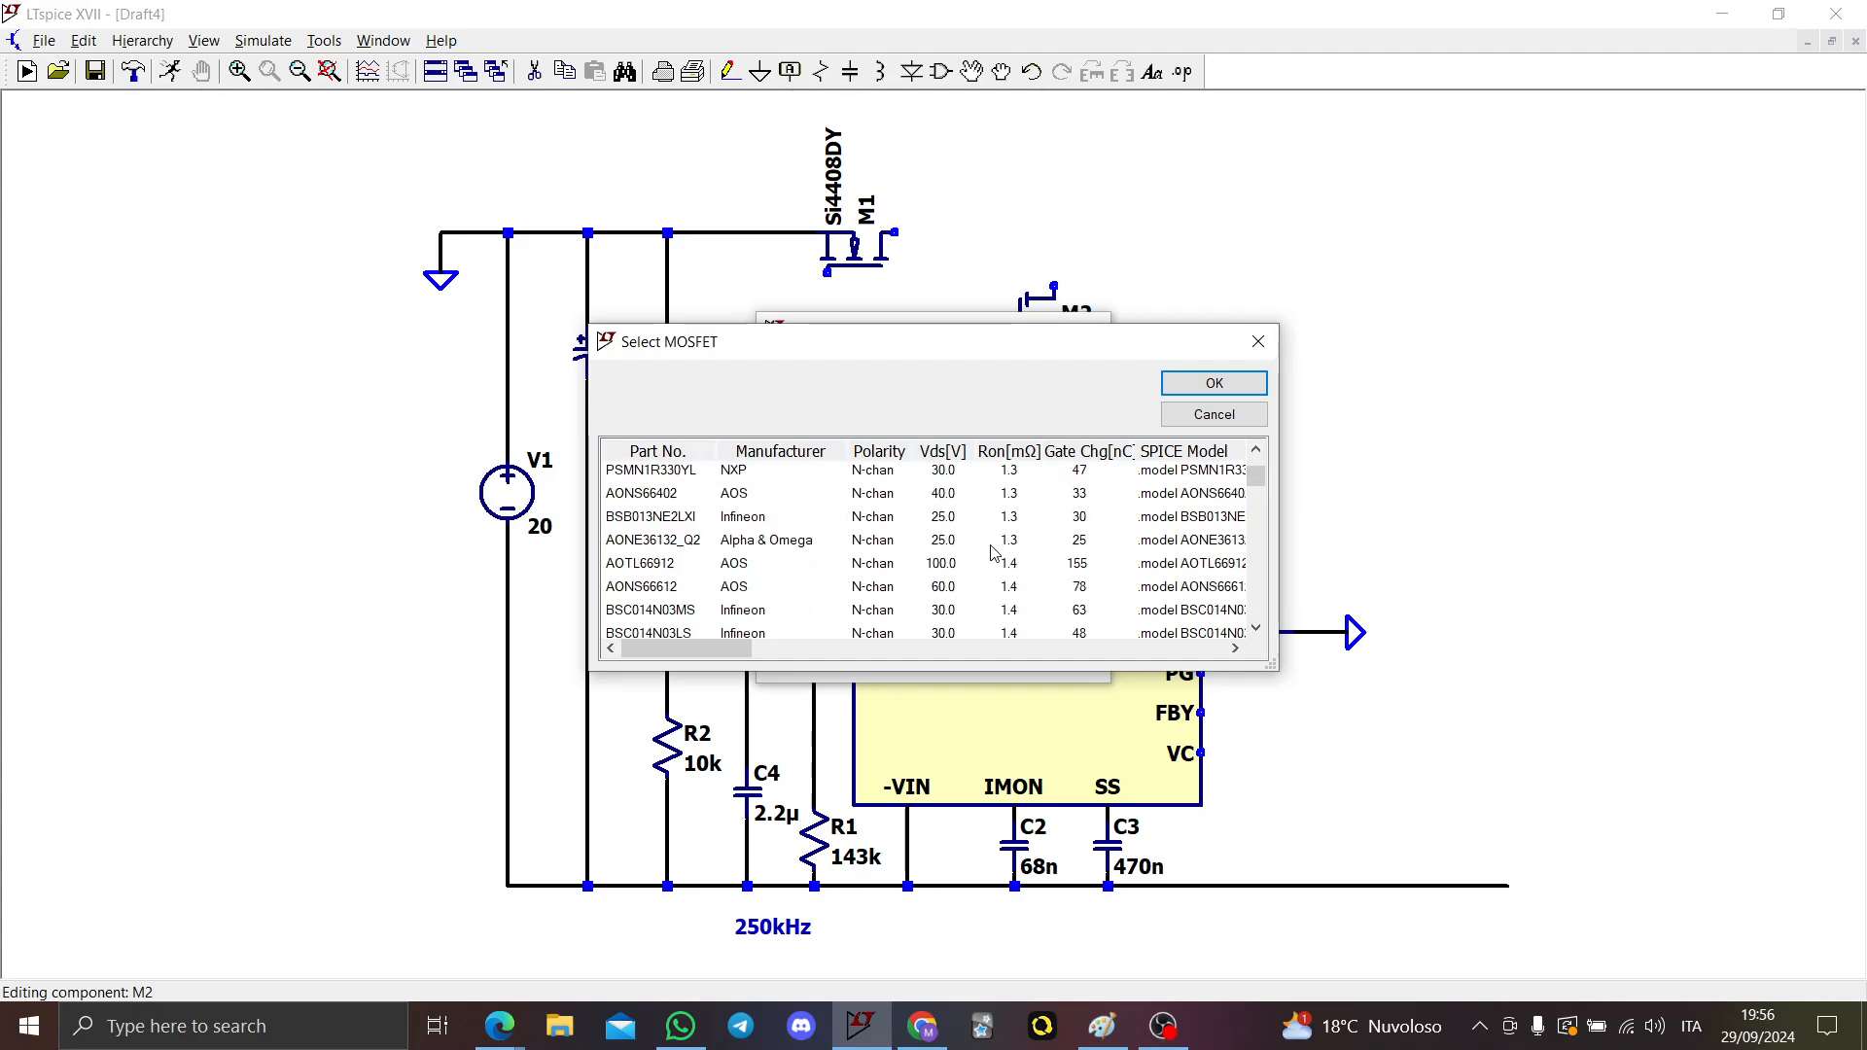
scroll(993, 552, "down", 5)
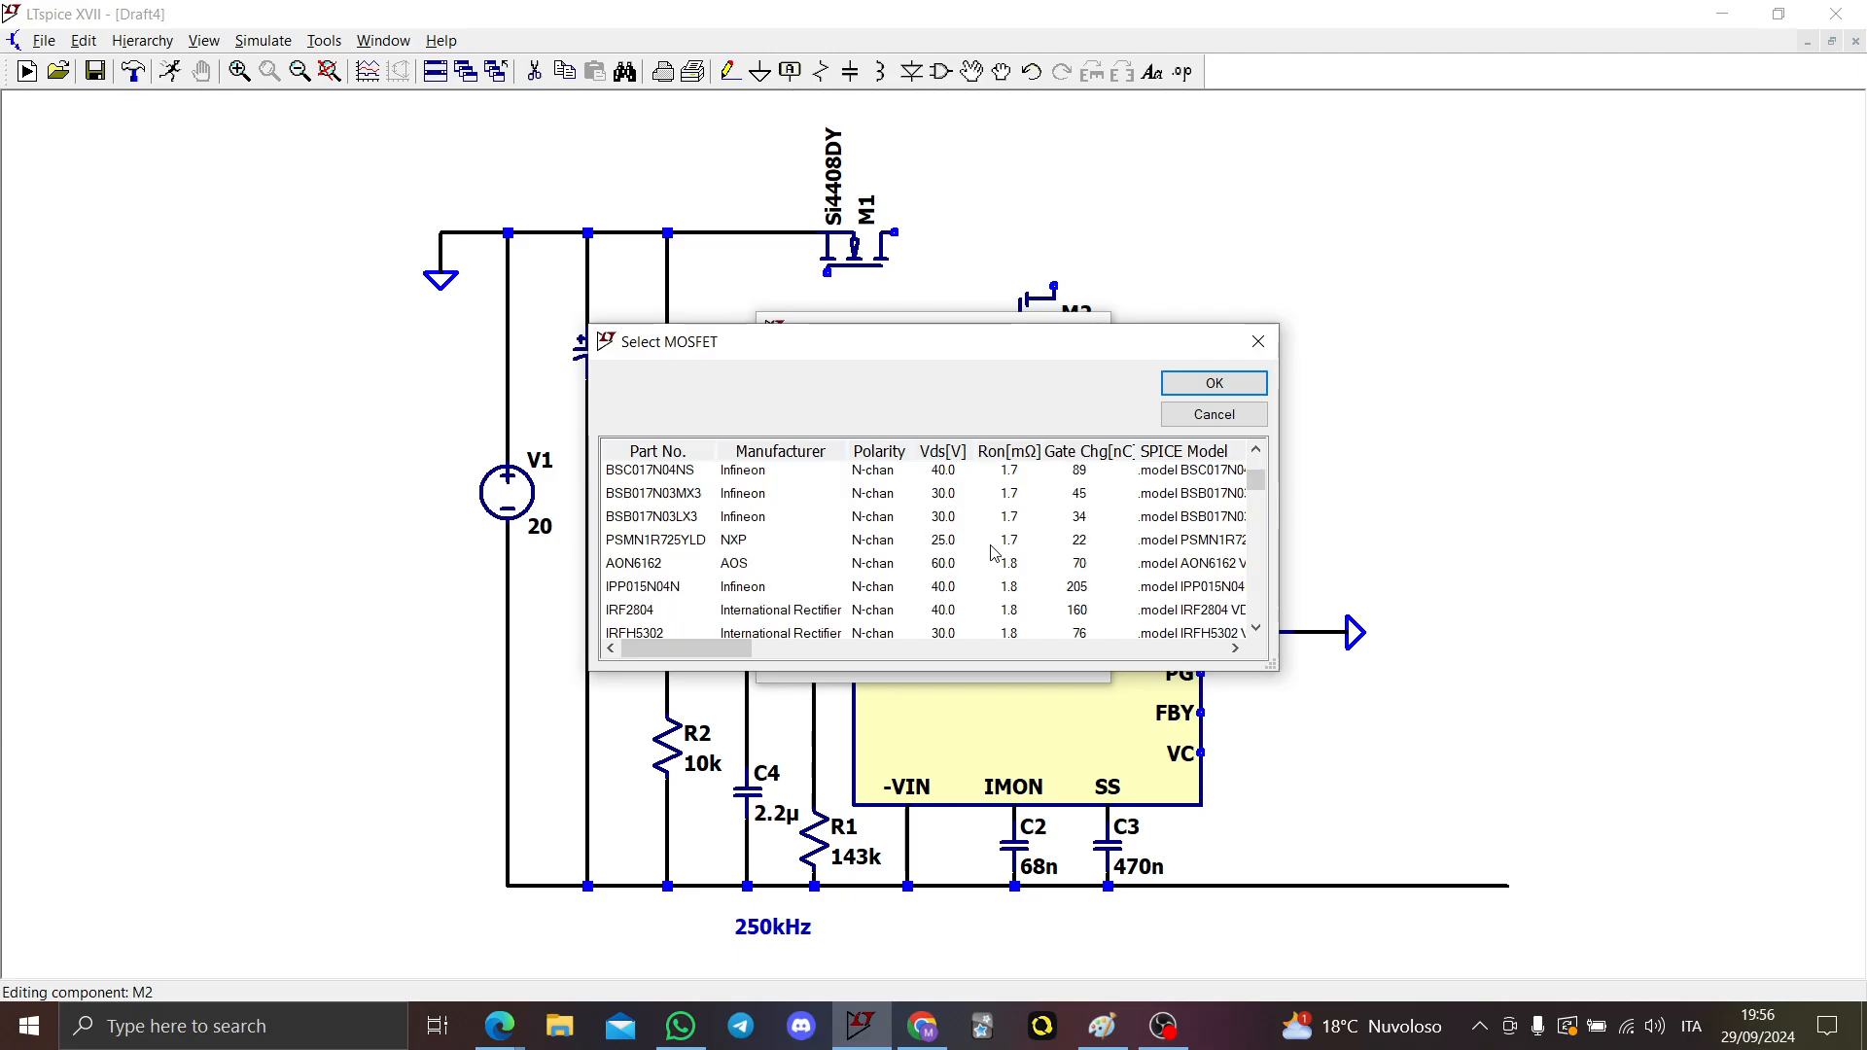
scroll(993, 552, "down", 4)
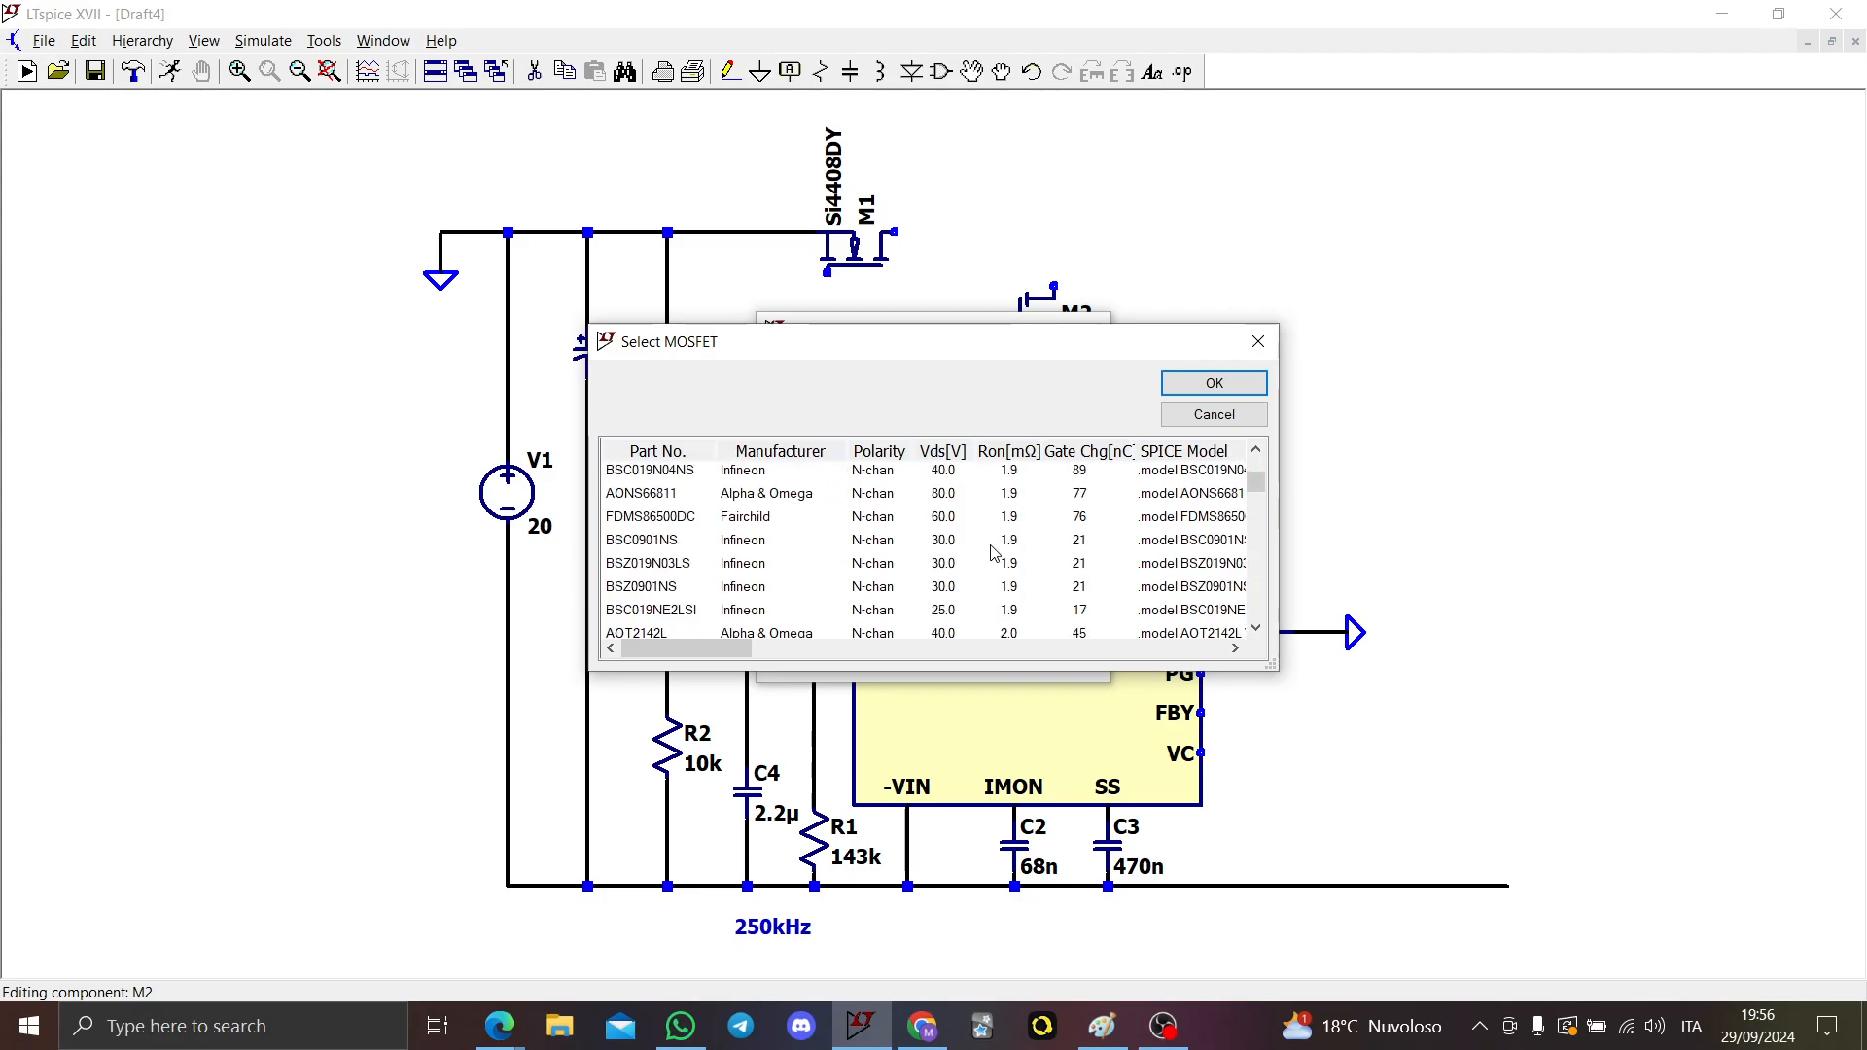
scroll(993, 552, "up", 3)
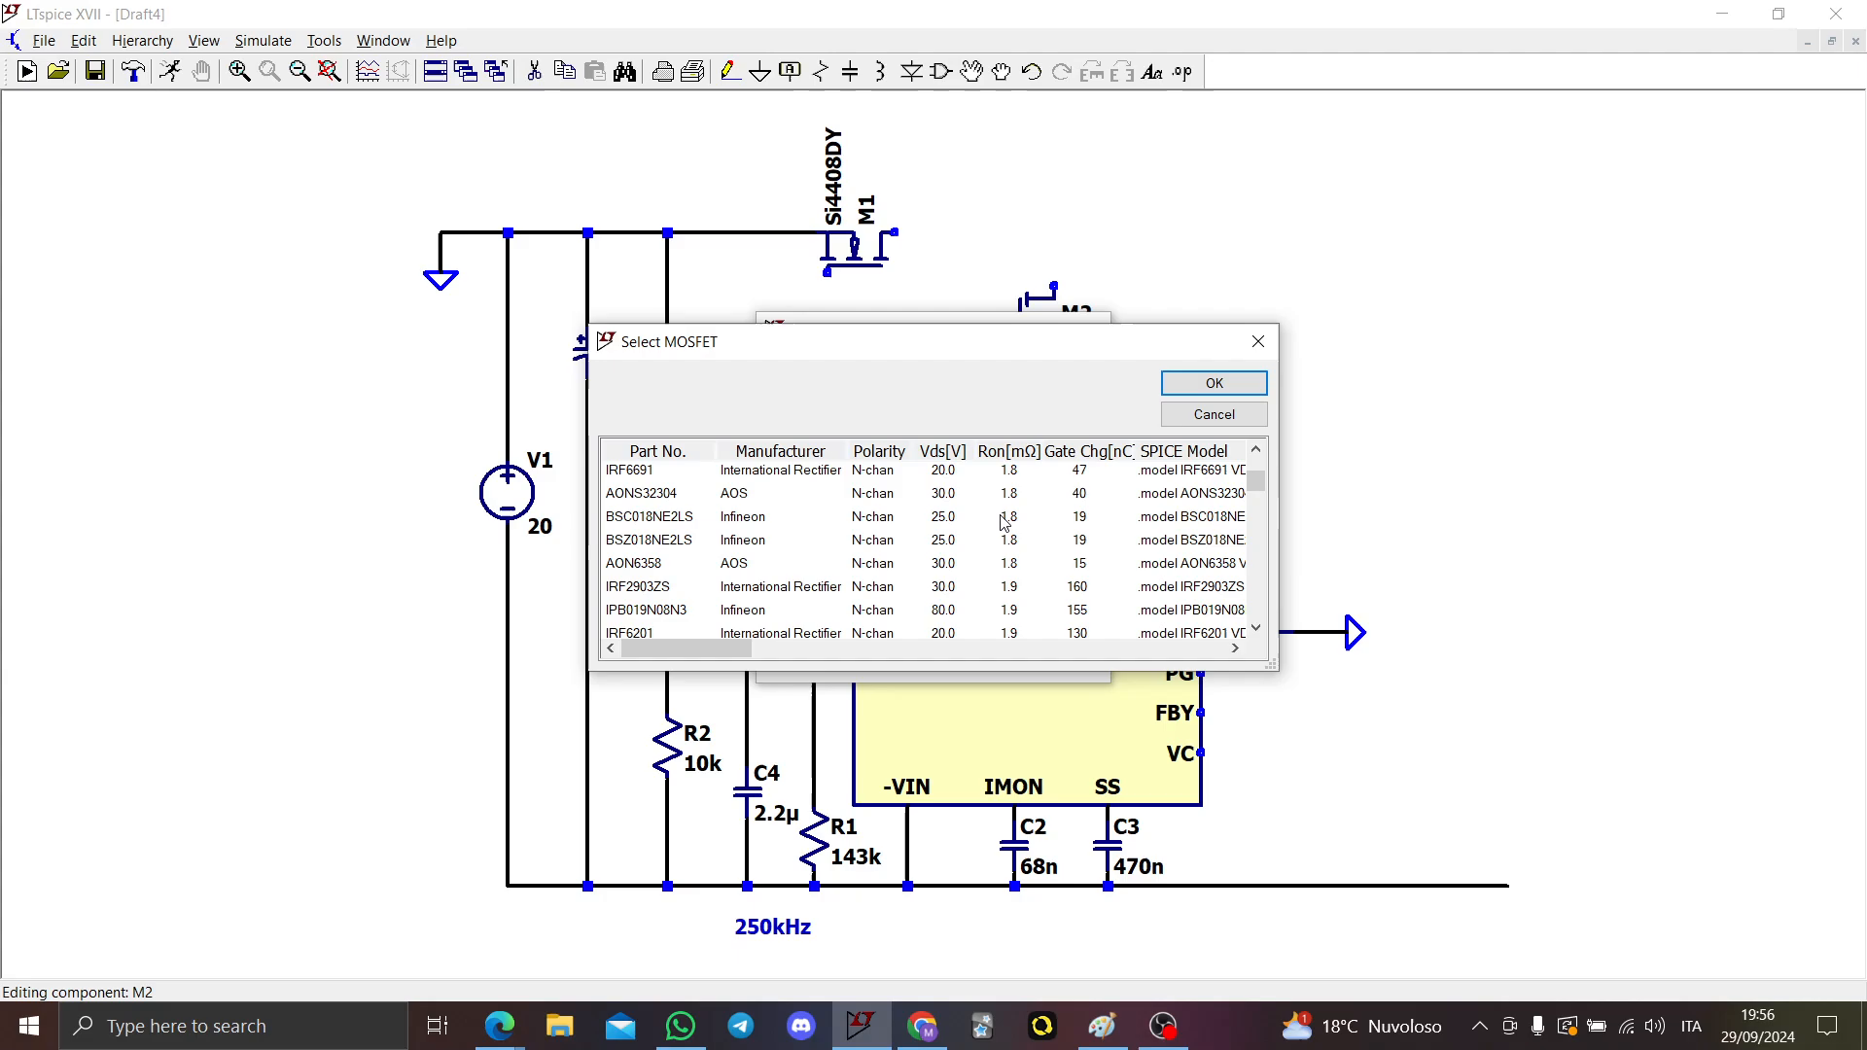
left_click(1005, 517)
left_click(1198, 383)
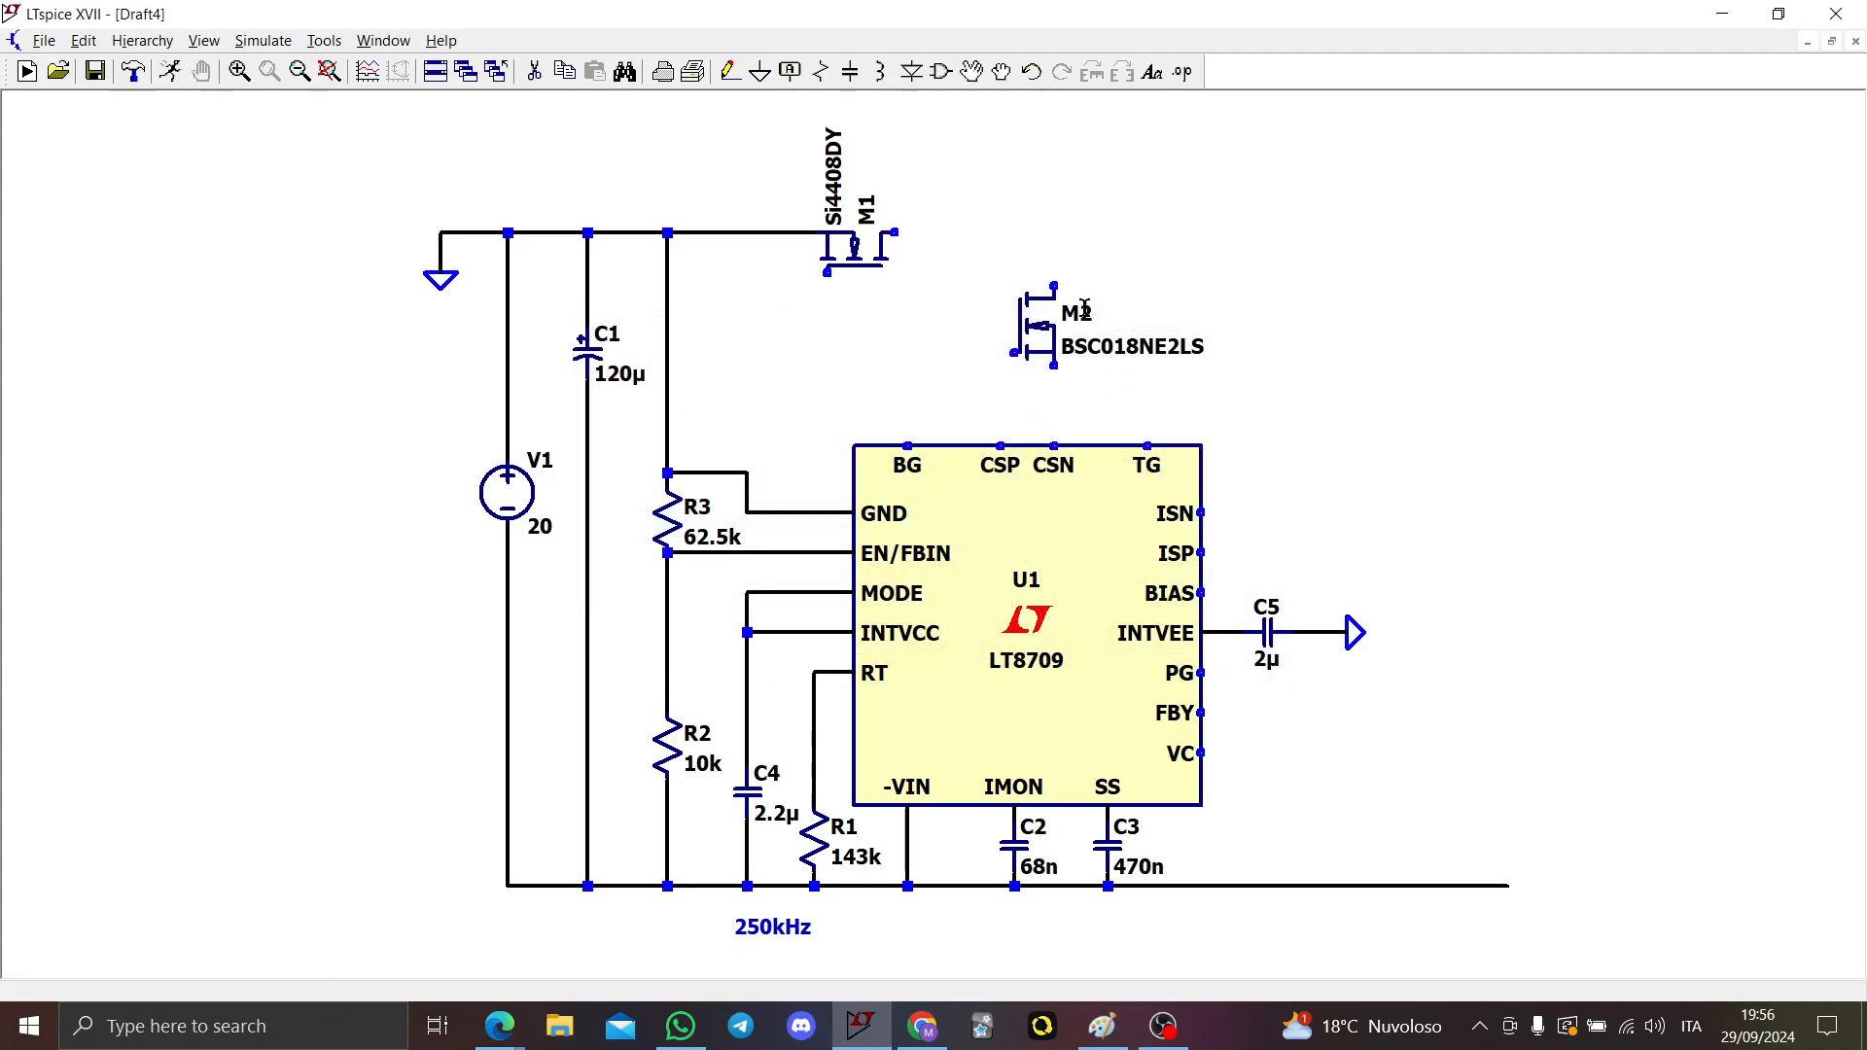
Step: Add the comment "Switches" above the upper rail between C1 and M1
type("tSwit")
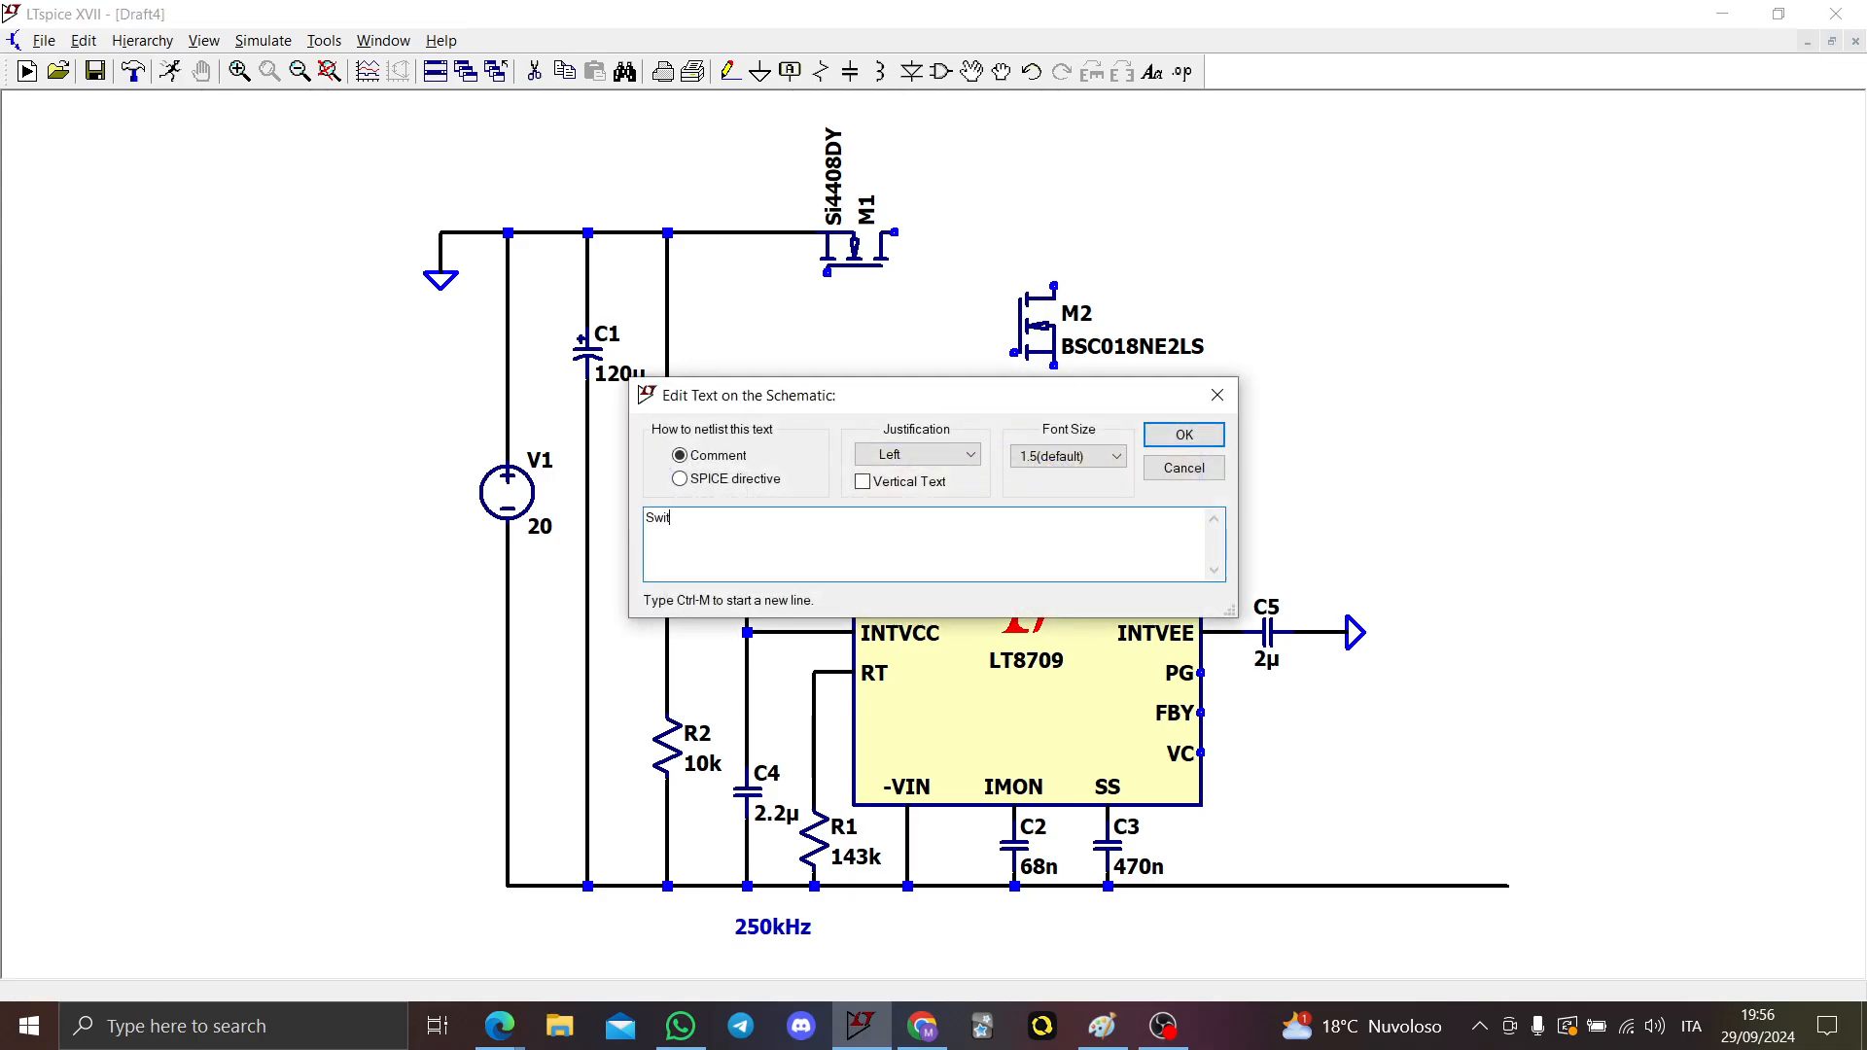
type("ches")
key("Return")
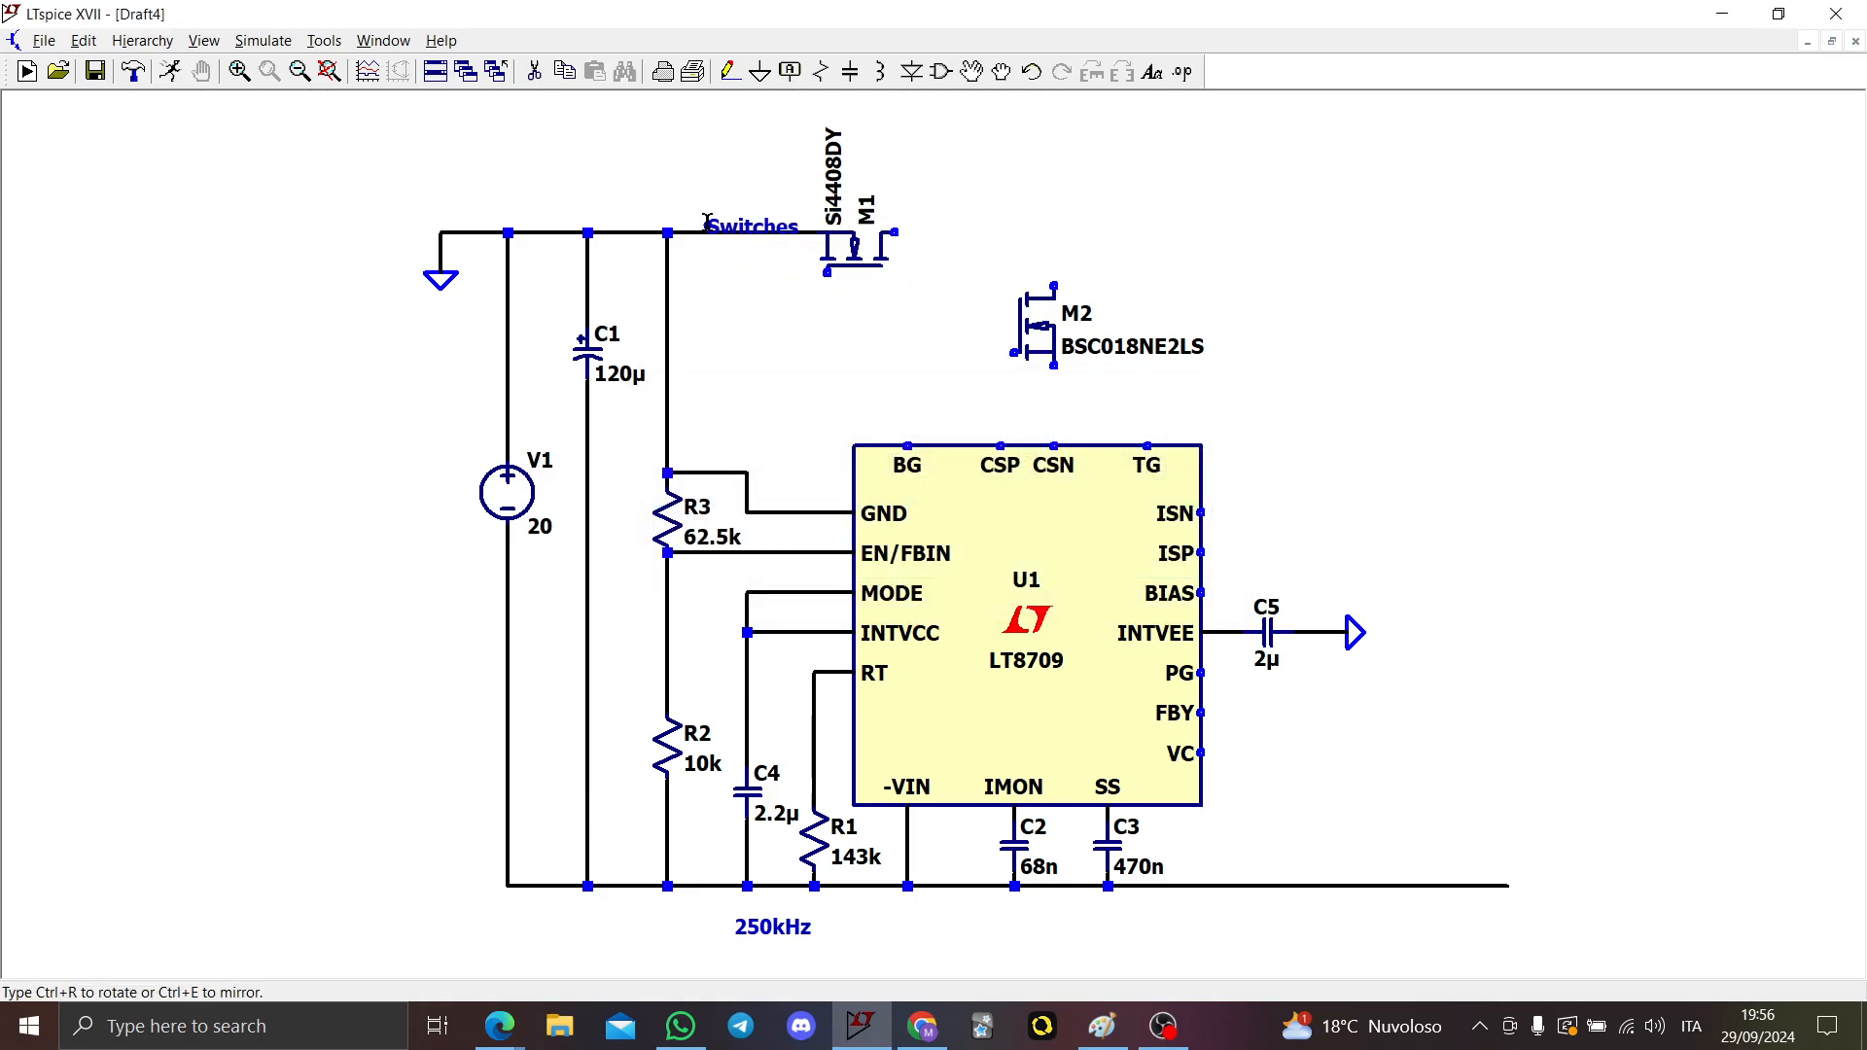
left_click(605, 194)
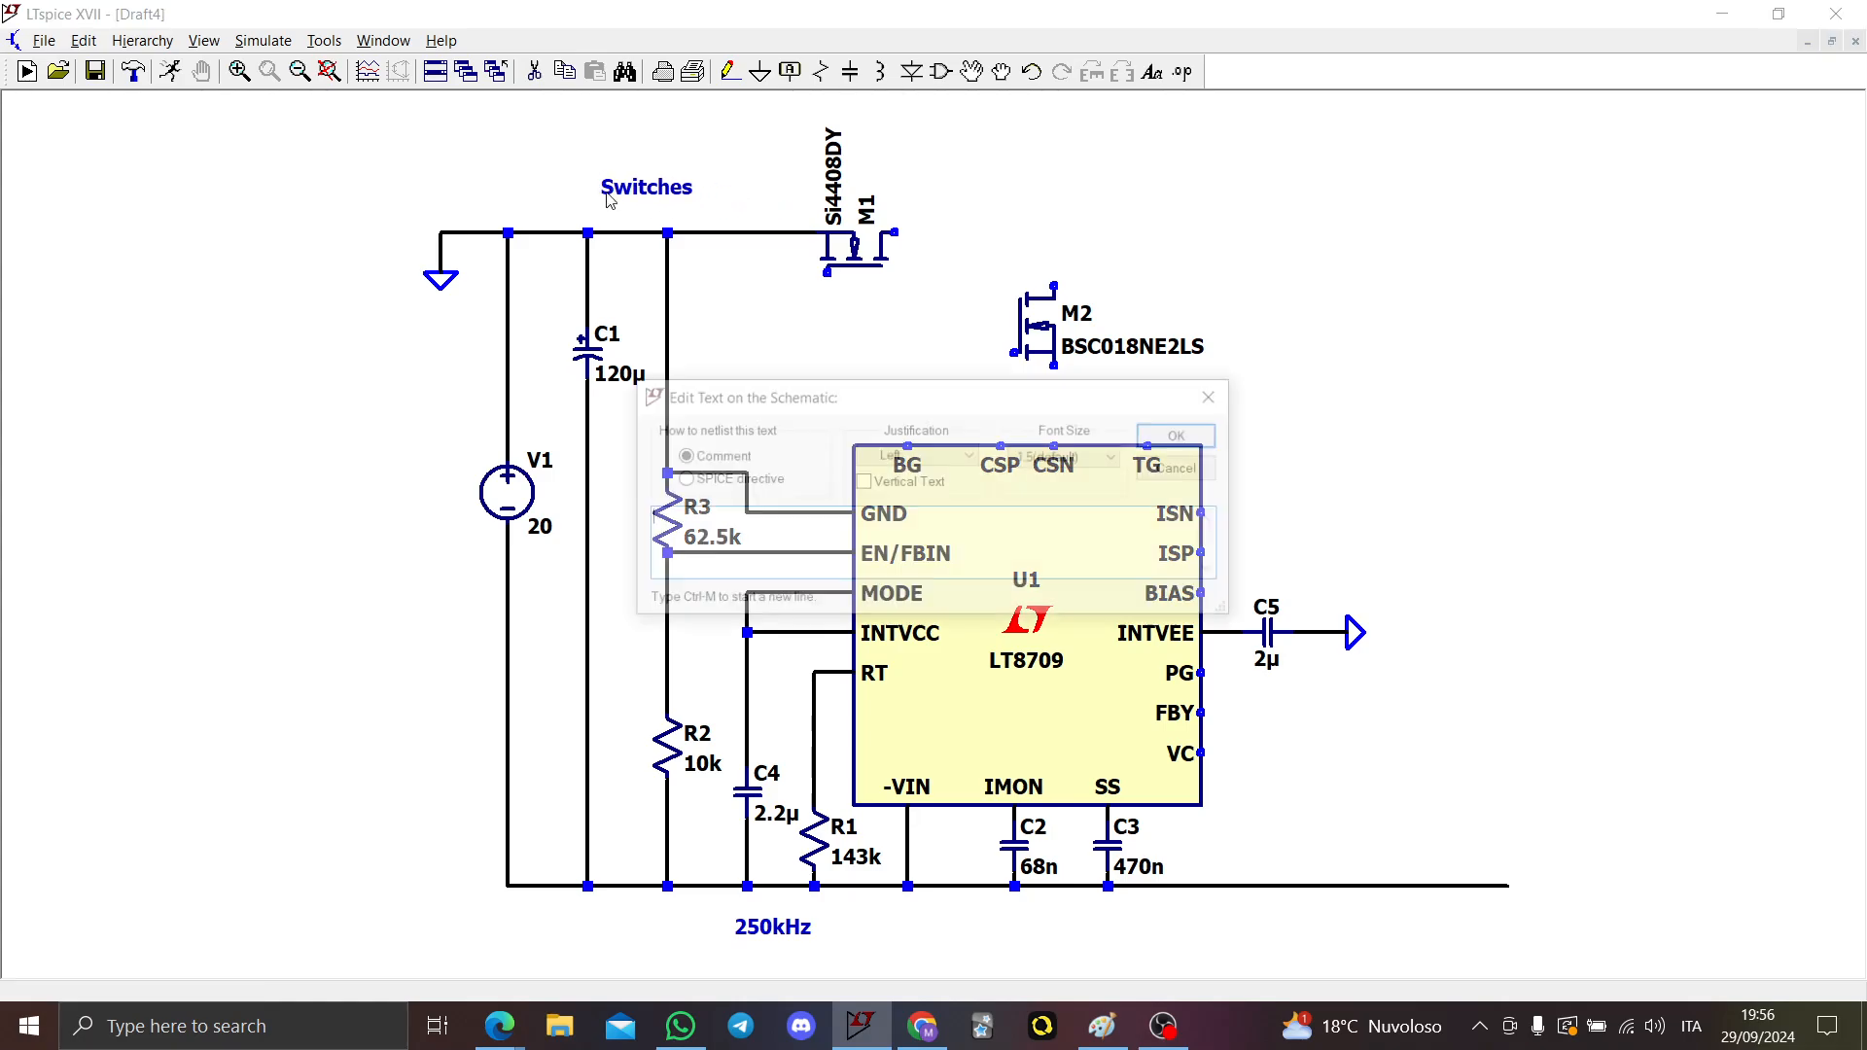
Step: Add the comments "Switch losses" beside M1 and "Conducation losses" just below M2
type("Switch ")
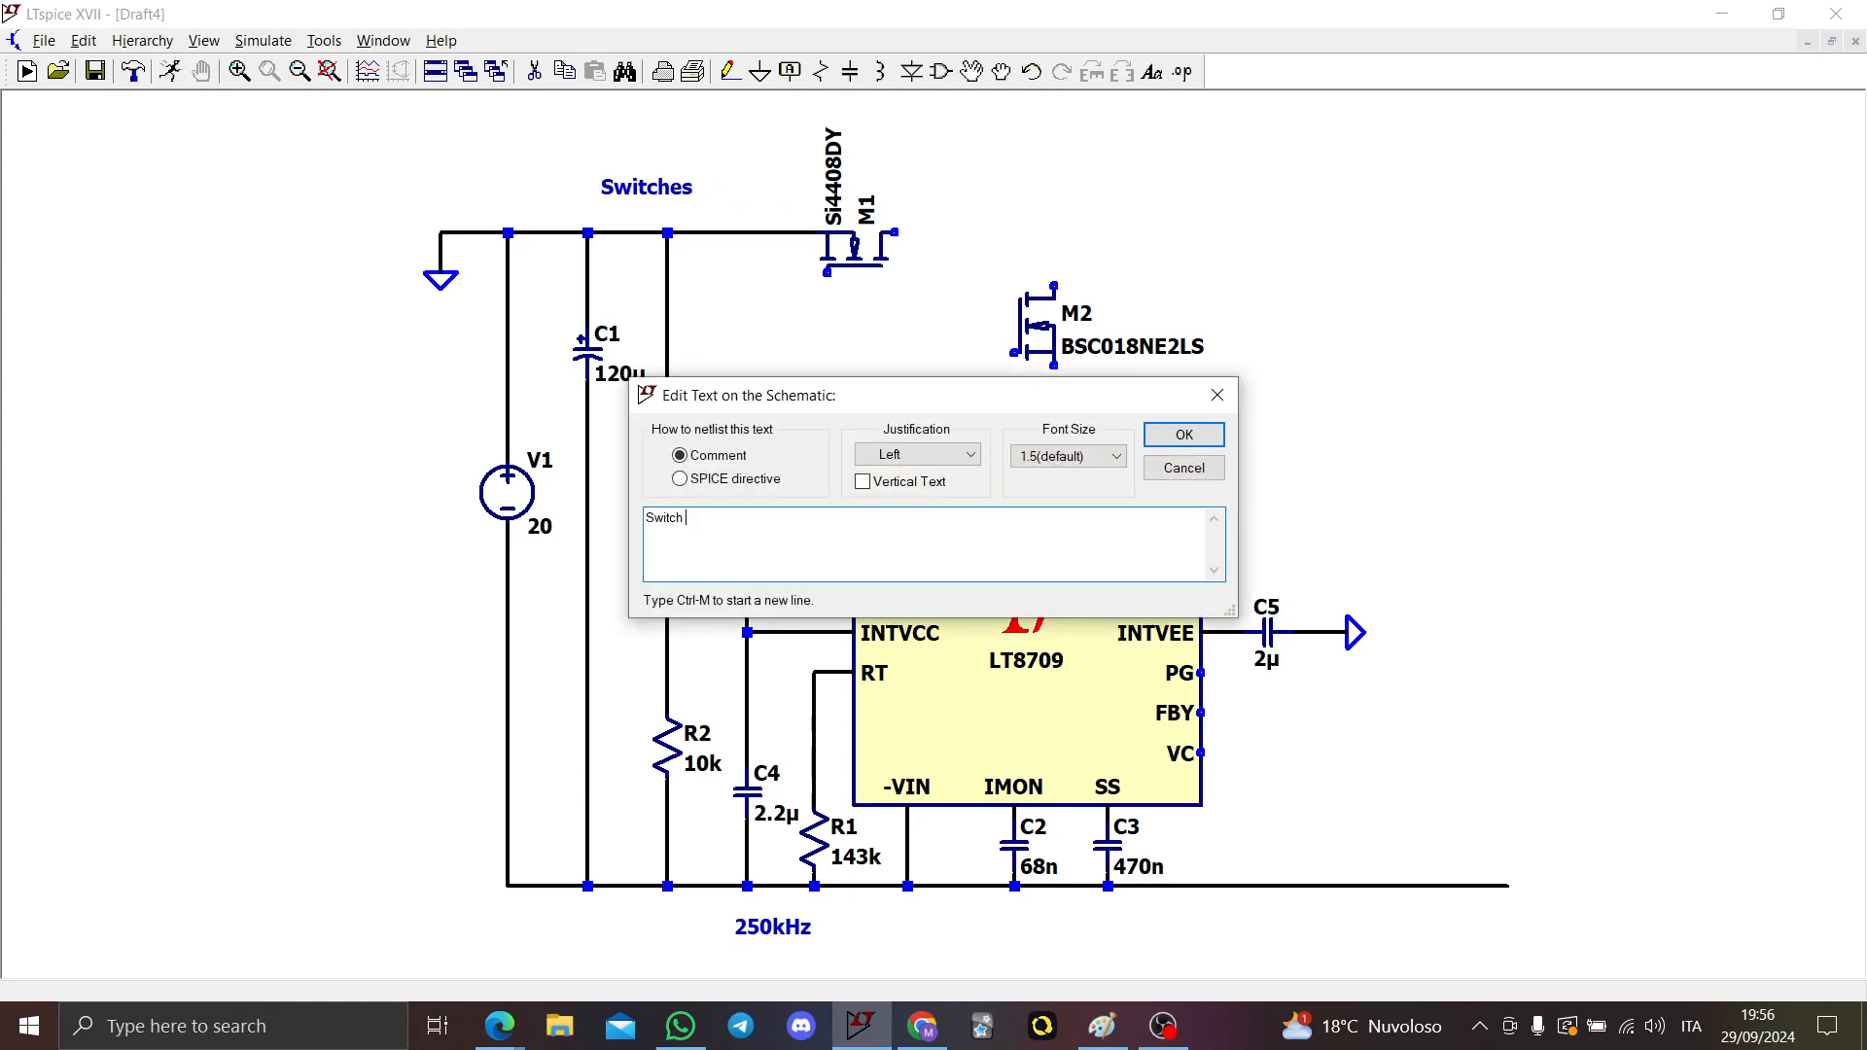
type("losses")
key("Return")
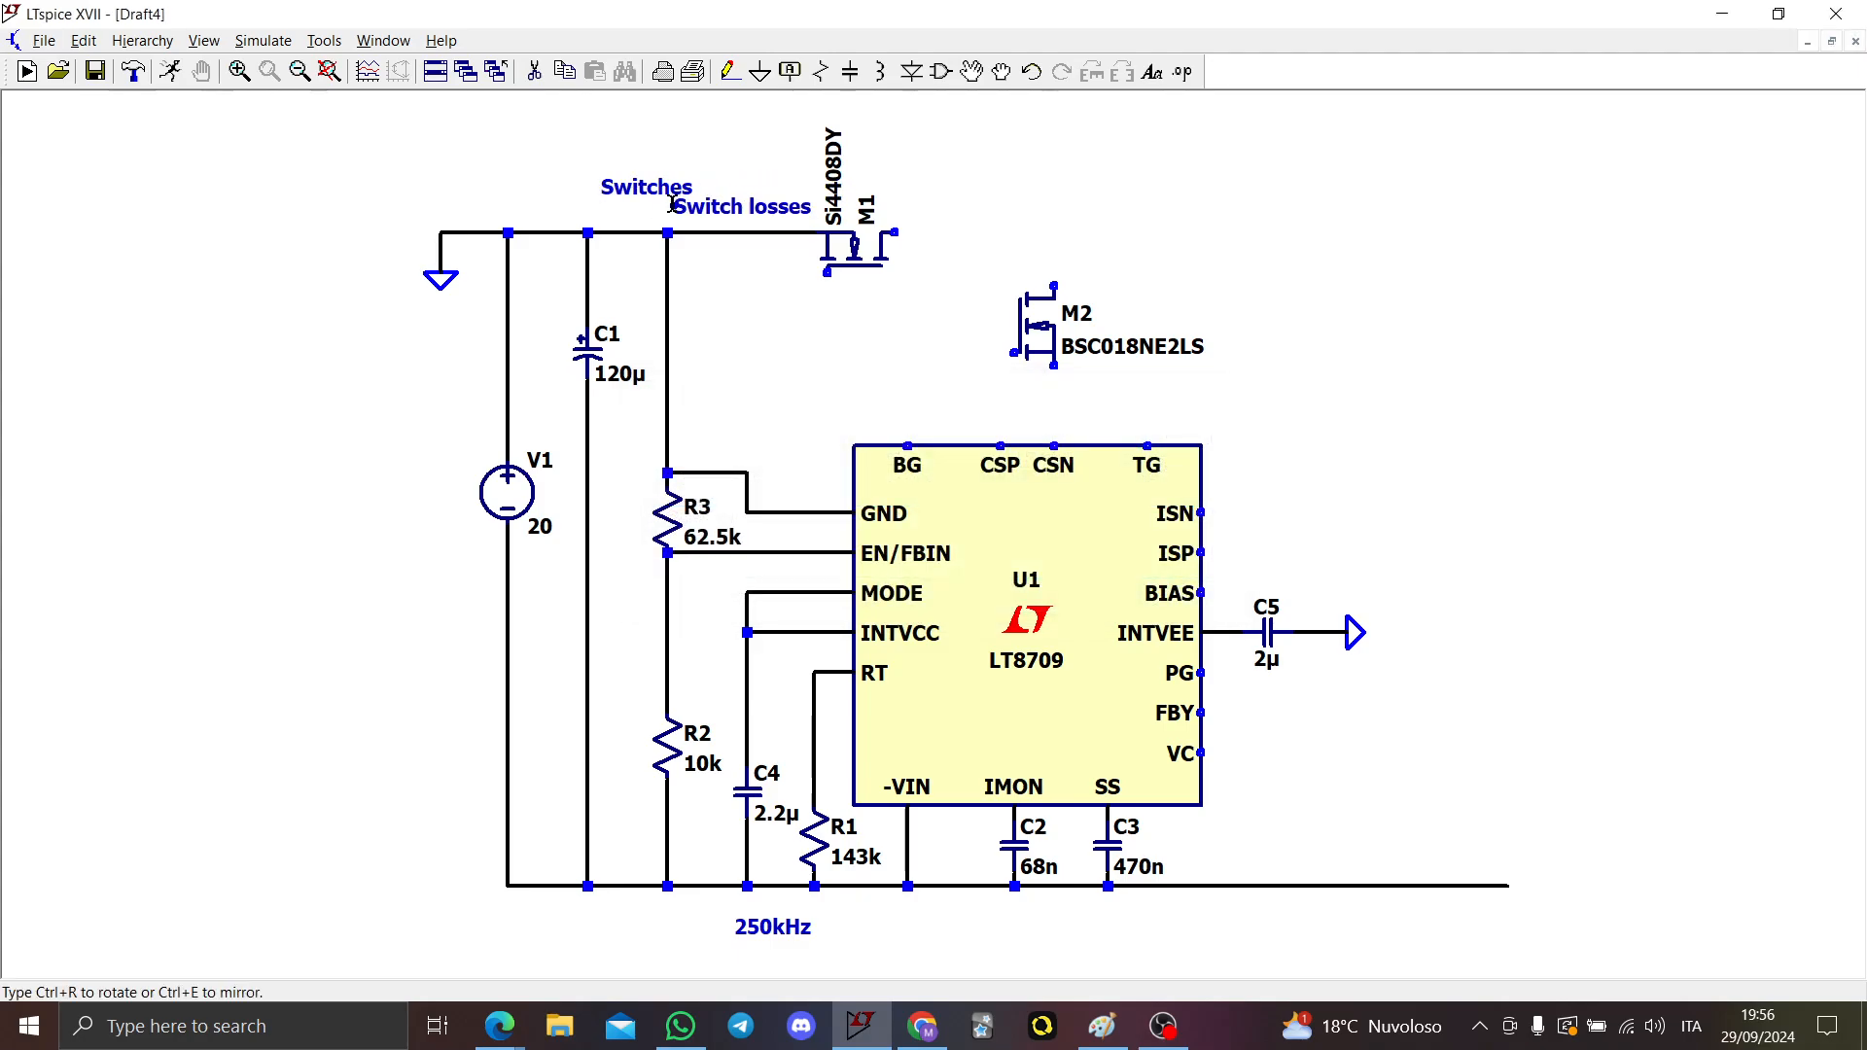
left_click(660, 202)
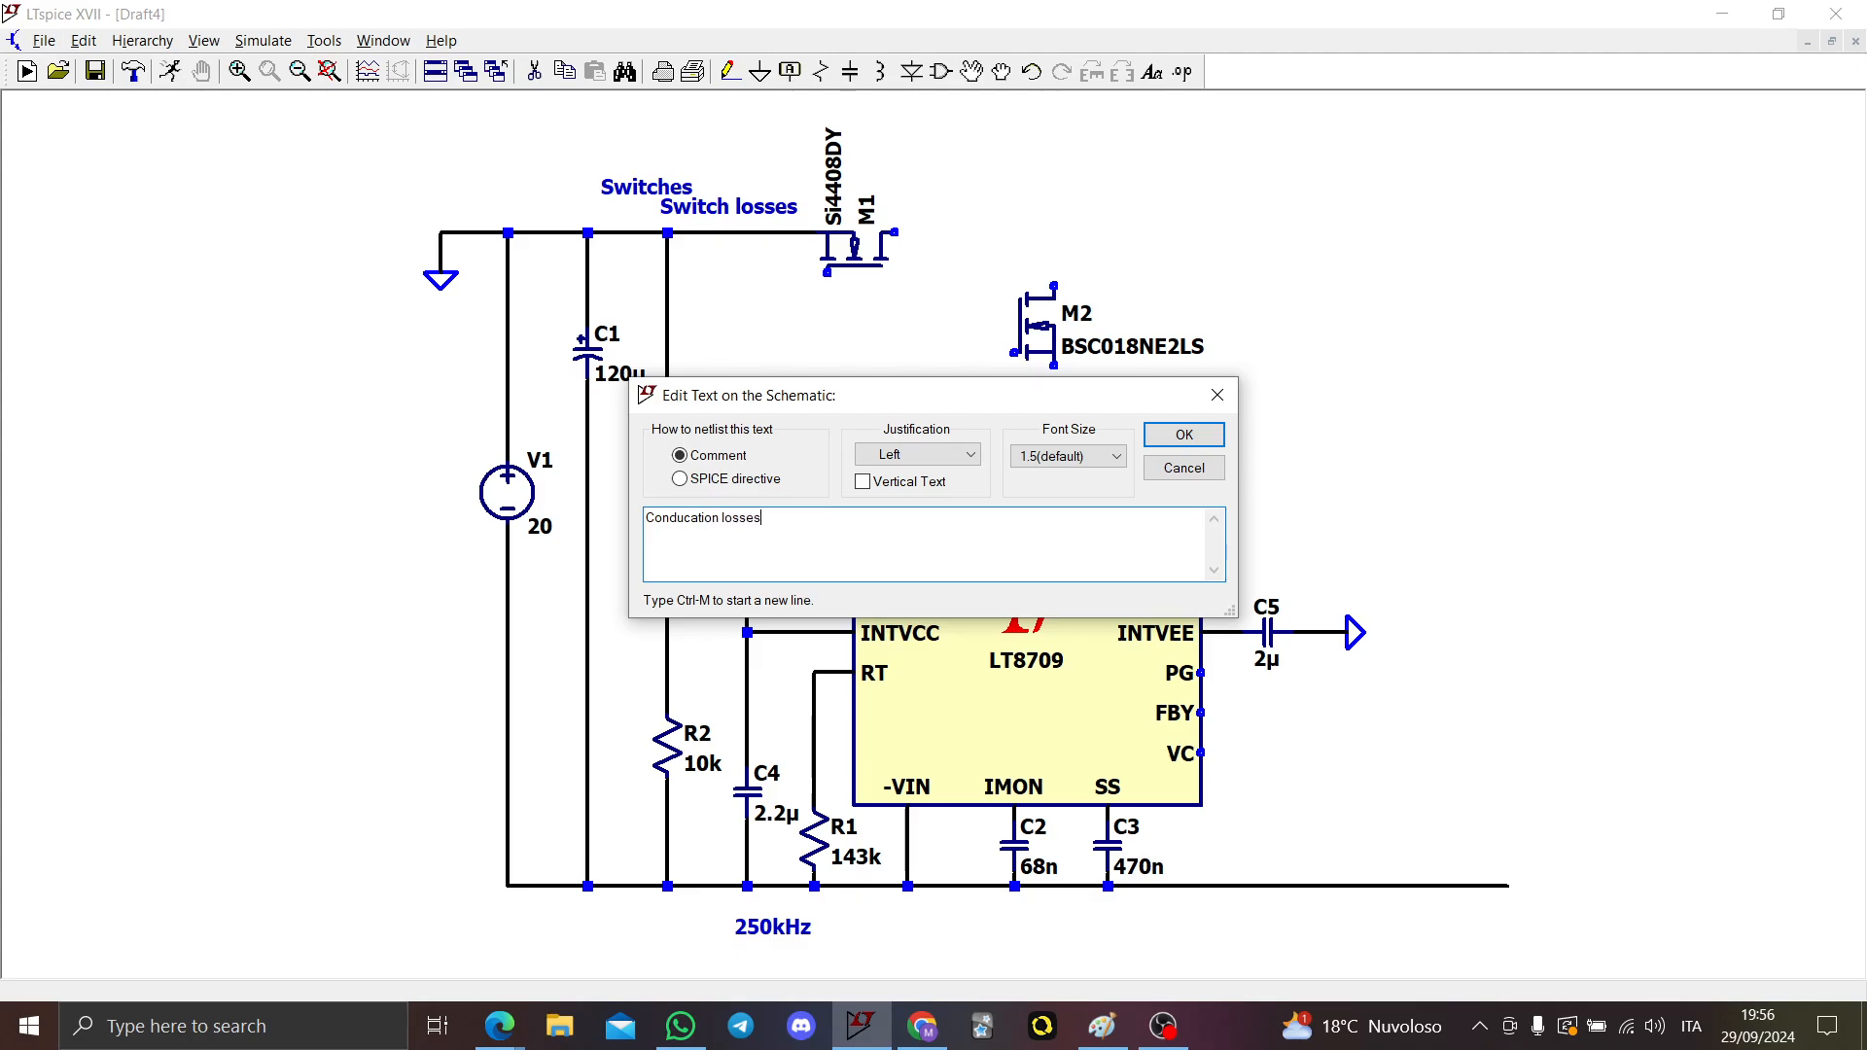
key("Return")
left_click(1073, 377)
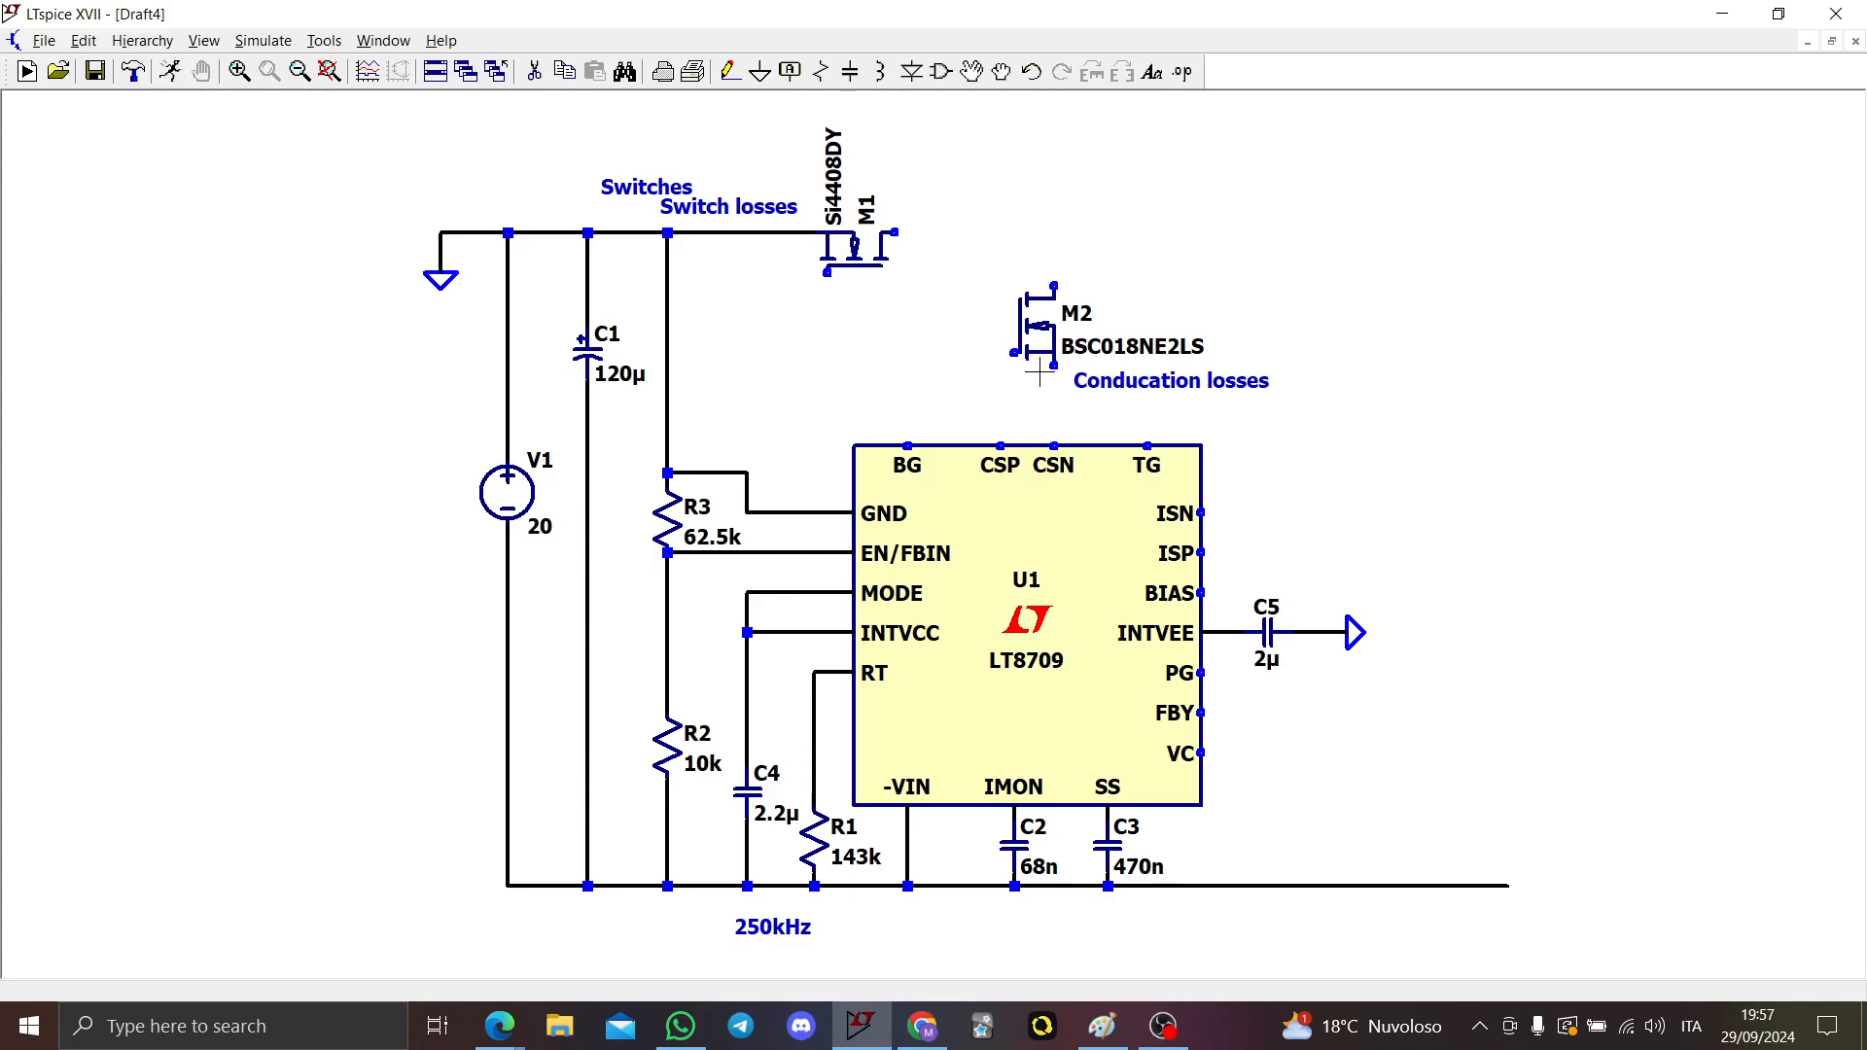
Step: Move M2 slightly higher and wire its upper terminal to the free end of M1
key("F7")
left_click(1045, 348)
left_click(1045, 321)
key("Escape")
key("F3")
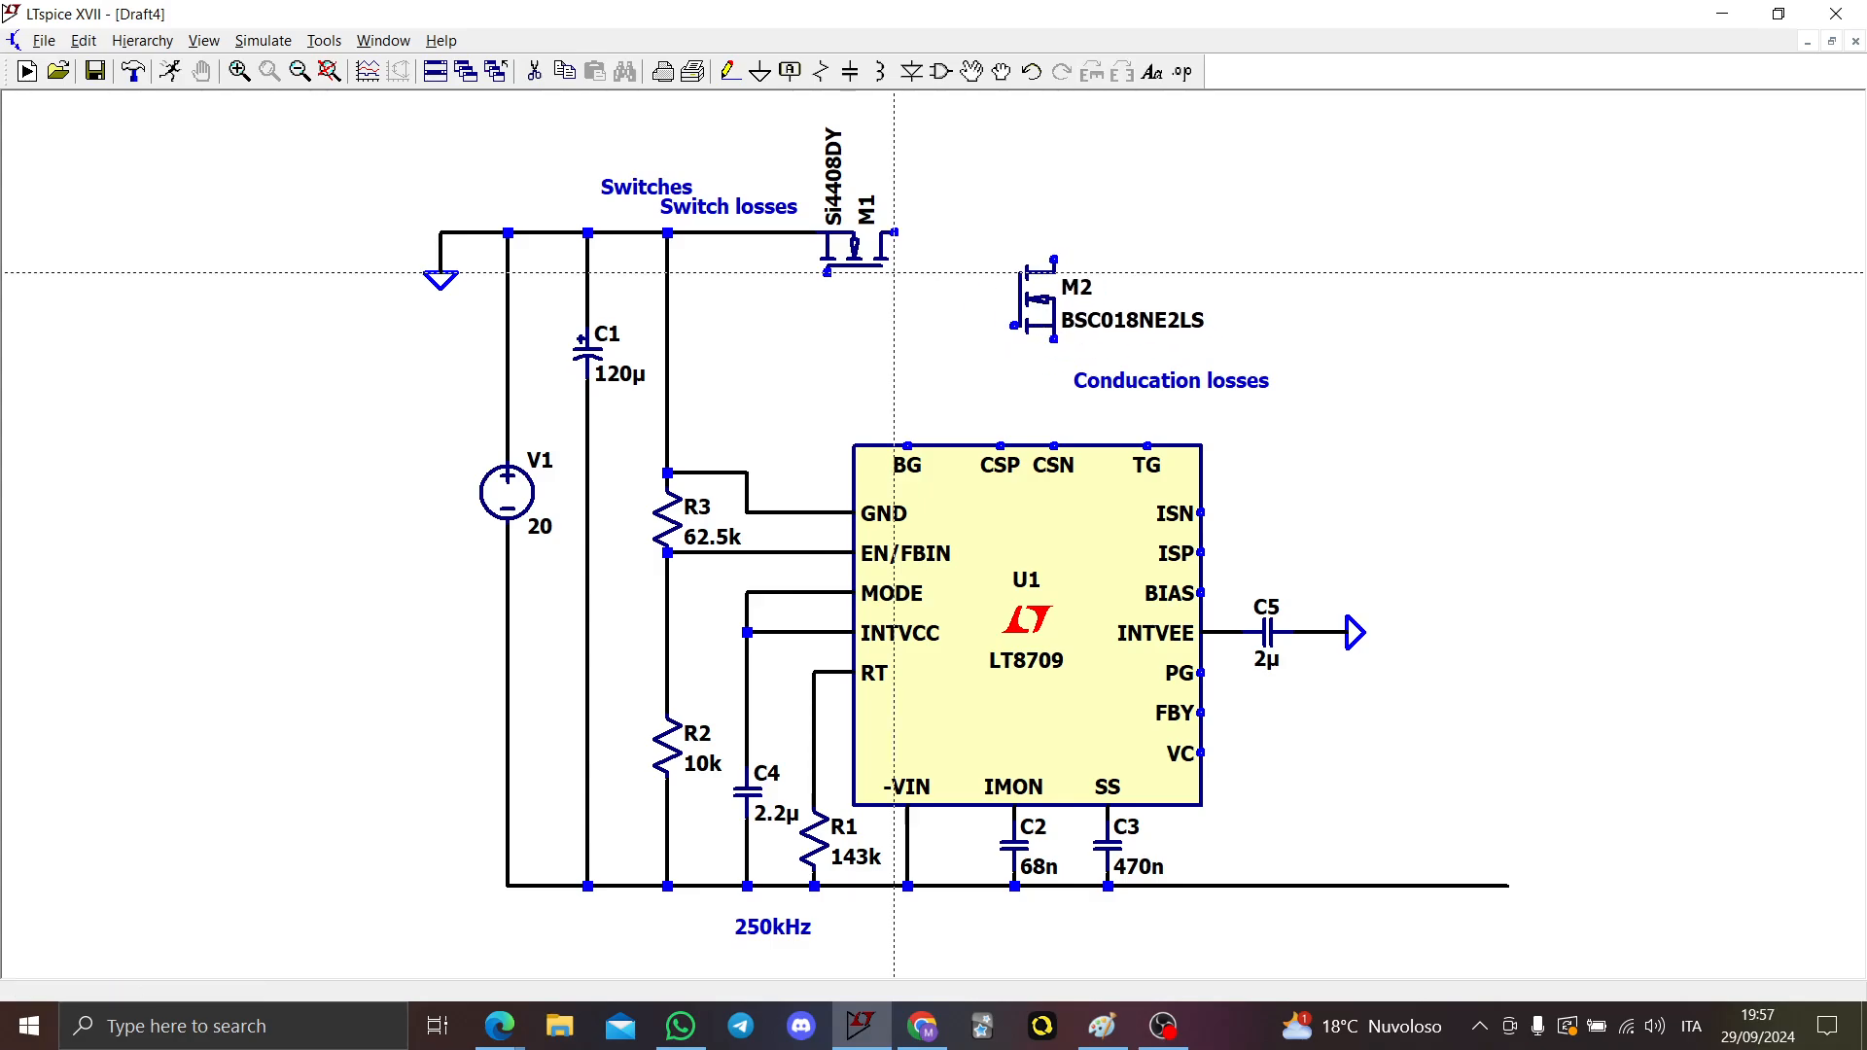
left_click(894, 233)
left_click(1055, 257)
key("Escape")
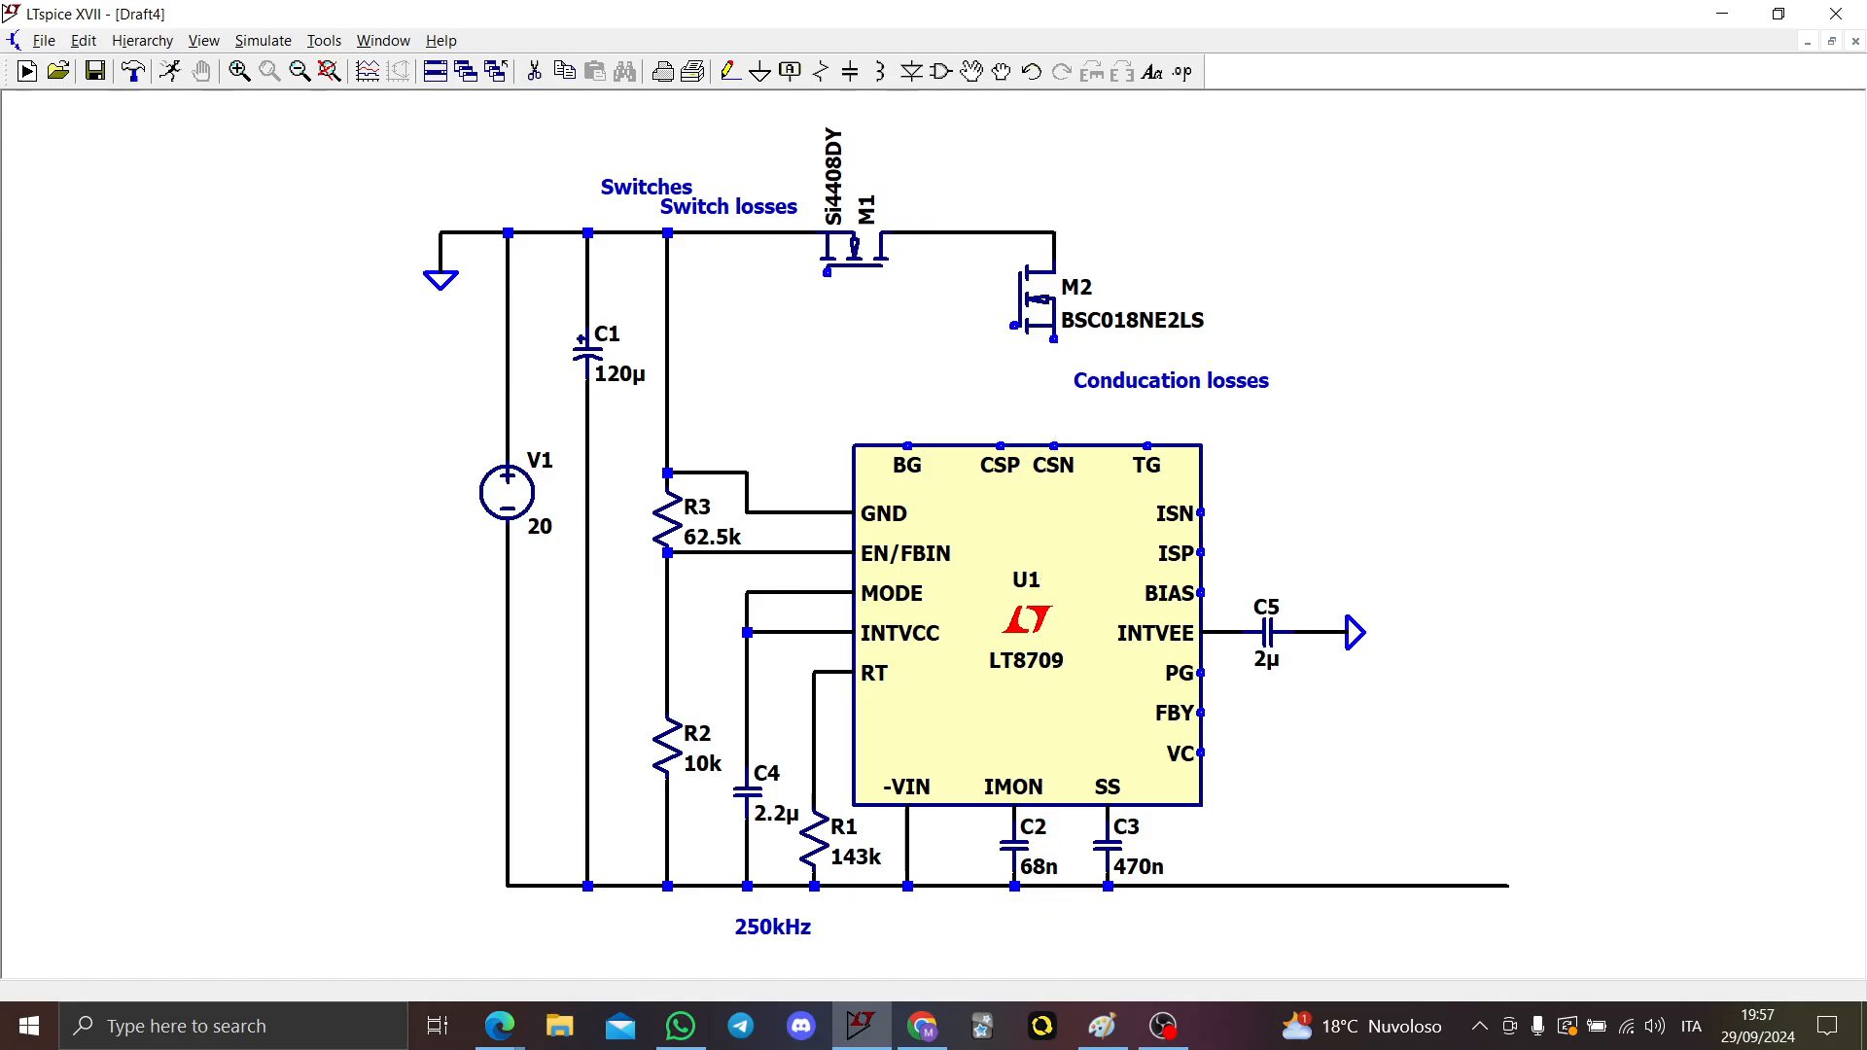
Step: Place a 2m resistor between M2 and the CSN pin, shifting the "Conducation losses" comment clear of it
key("r")
left_click(1054, 352)
key("Escape")
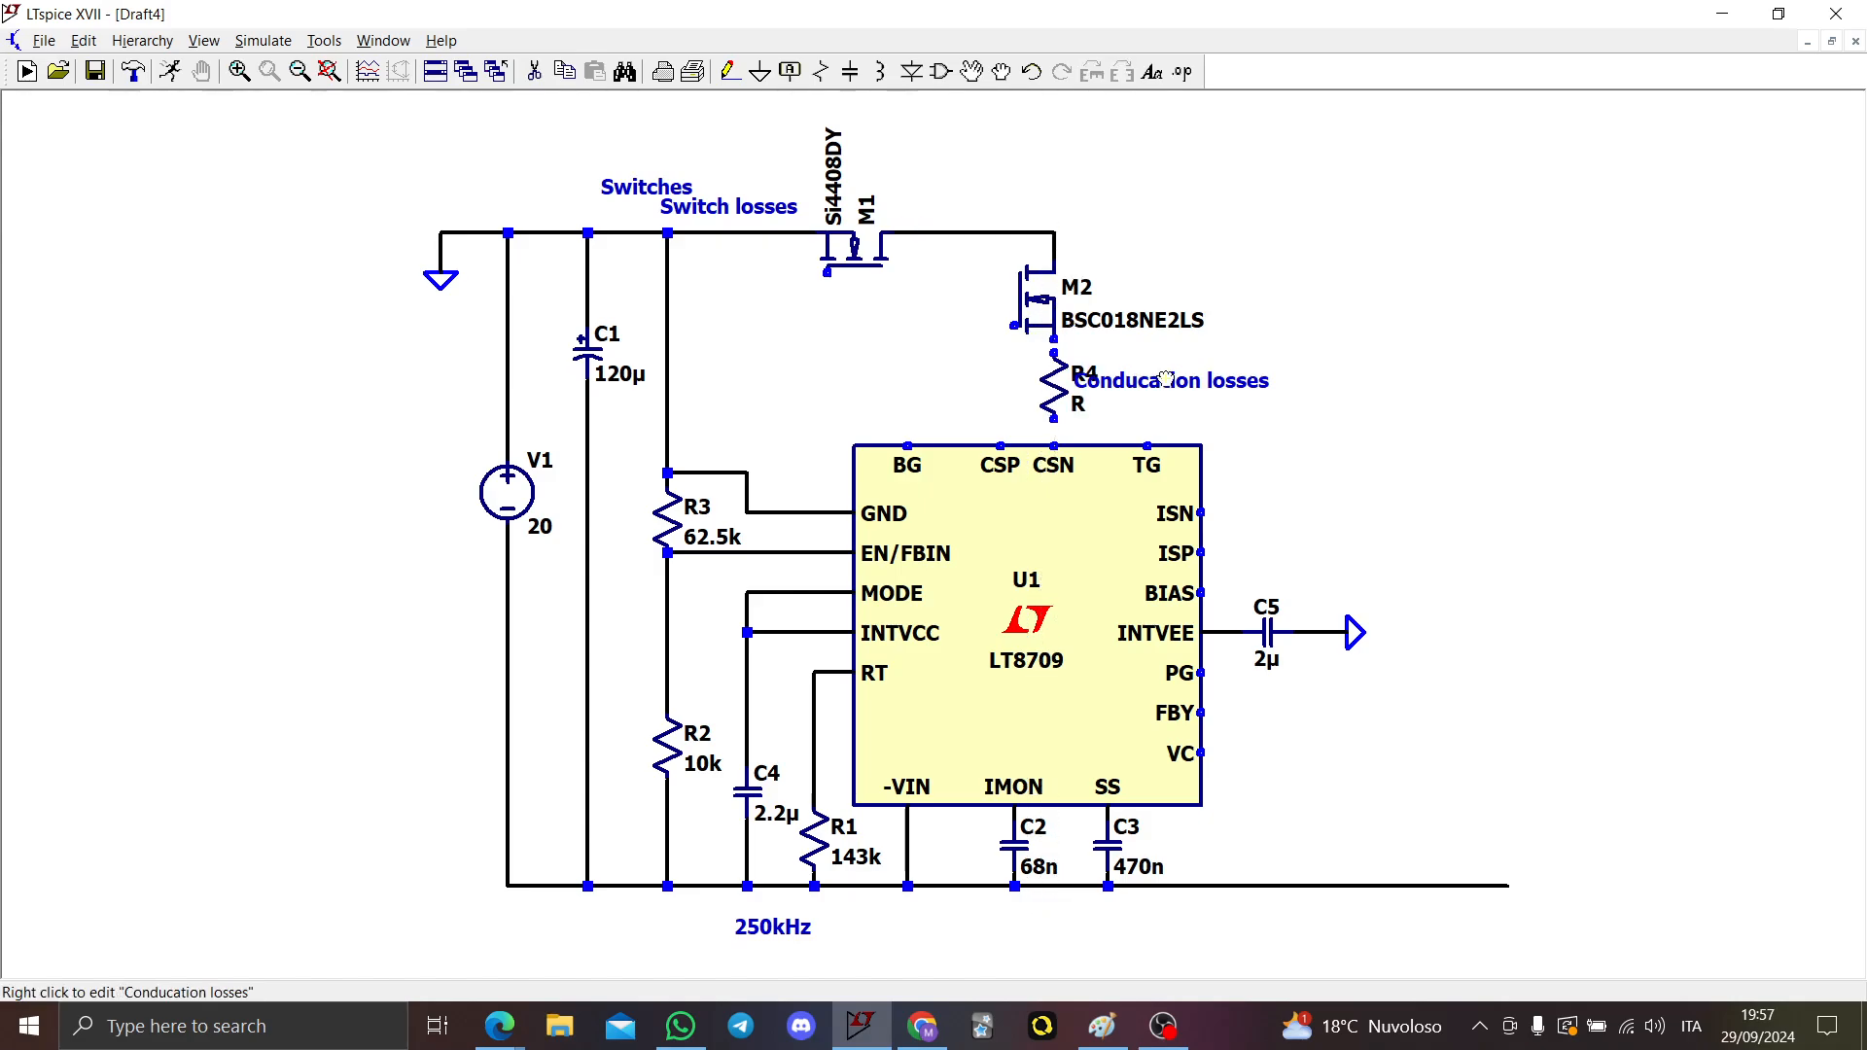
left_click_drag(1166, 379, 1266, 380)
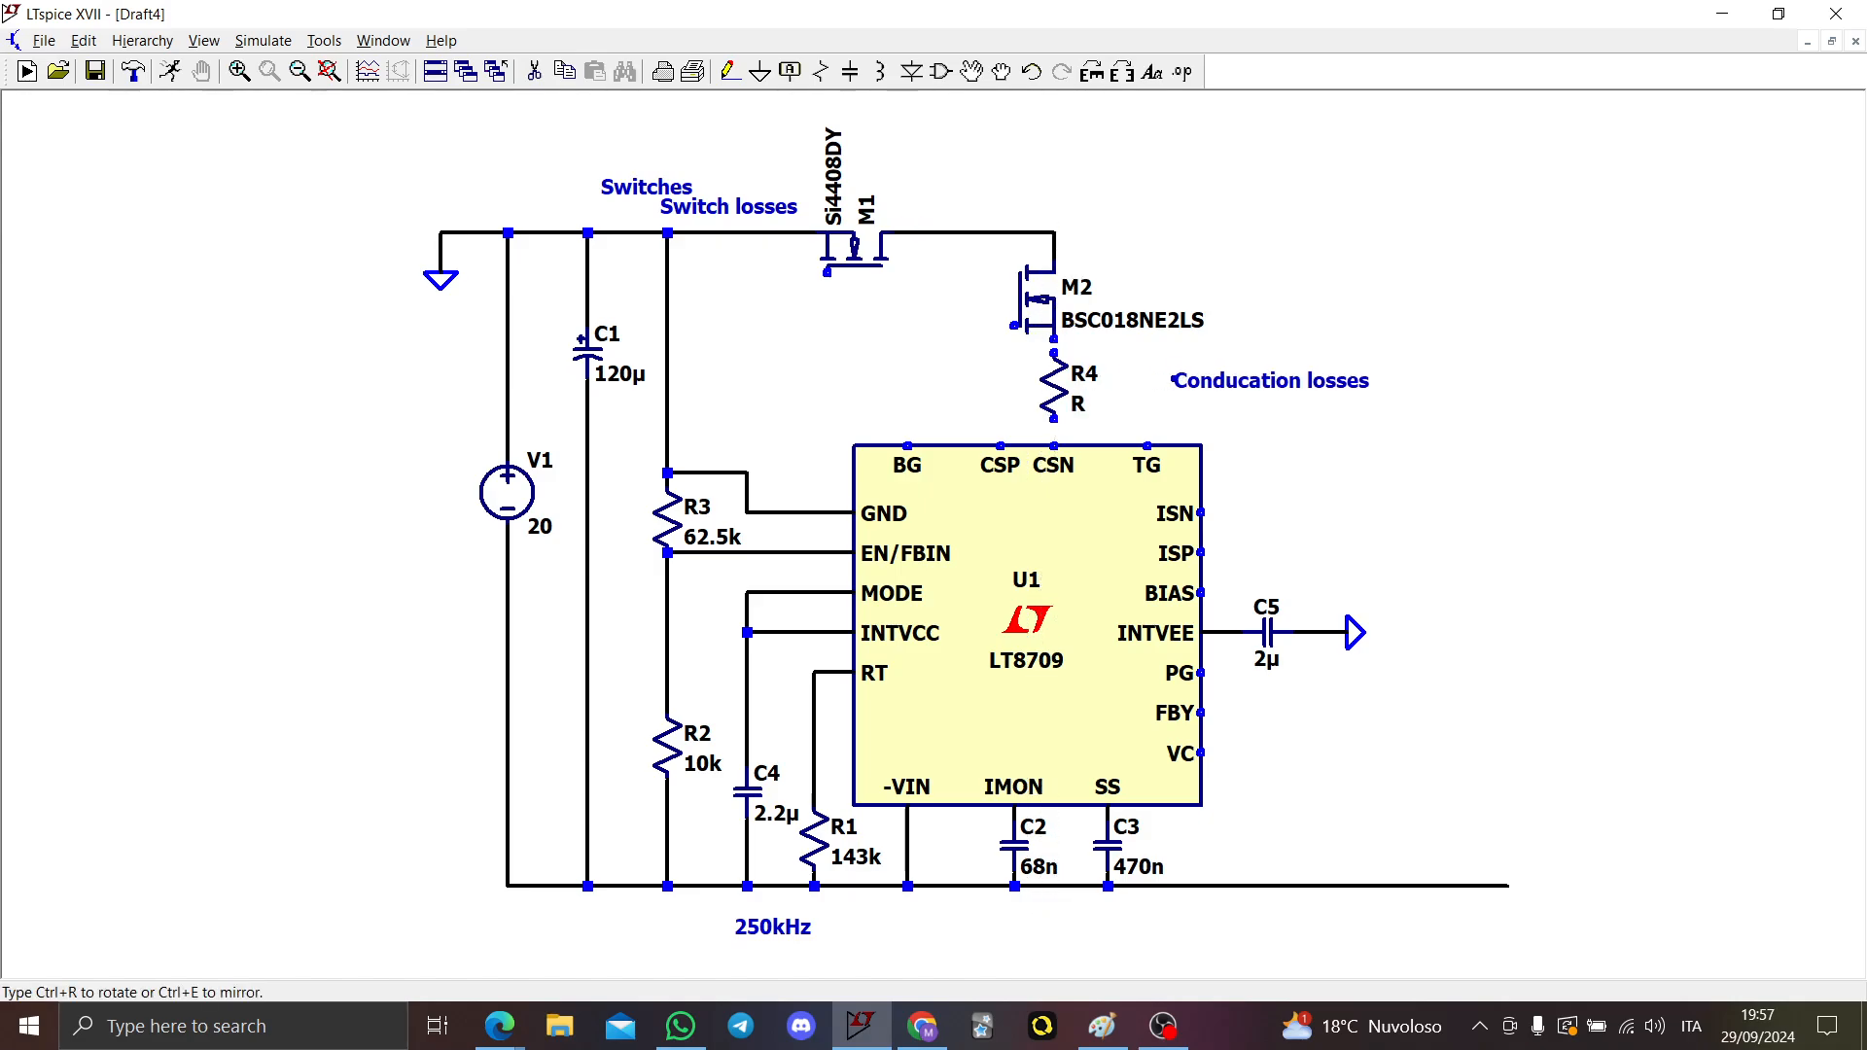
right_click(1079, 405)
type("2m")
key("Return")
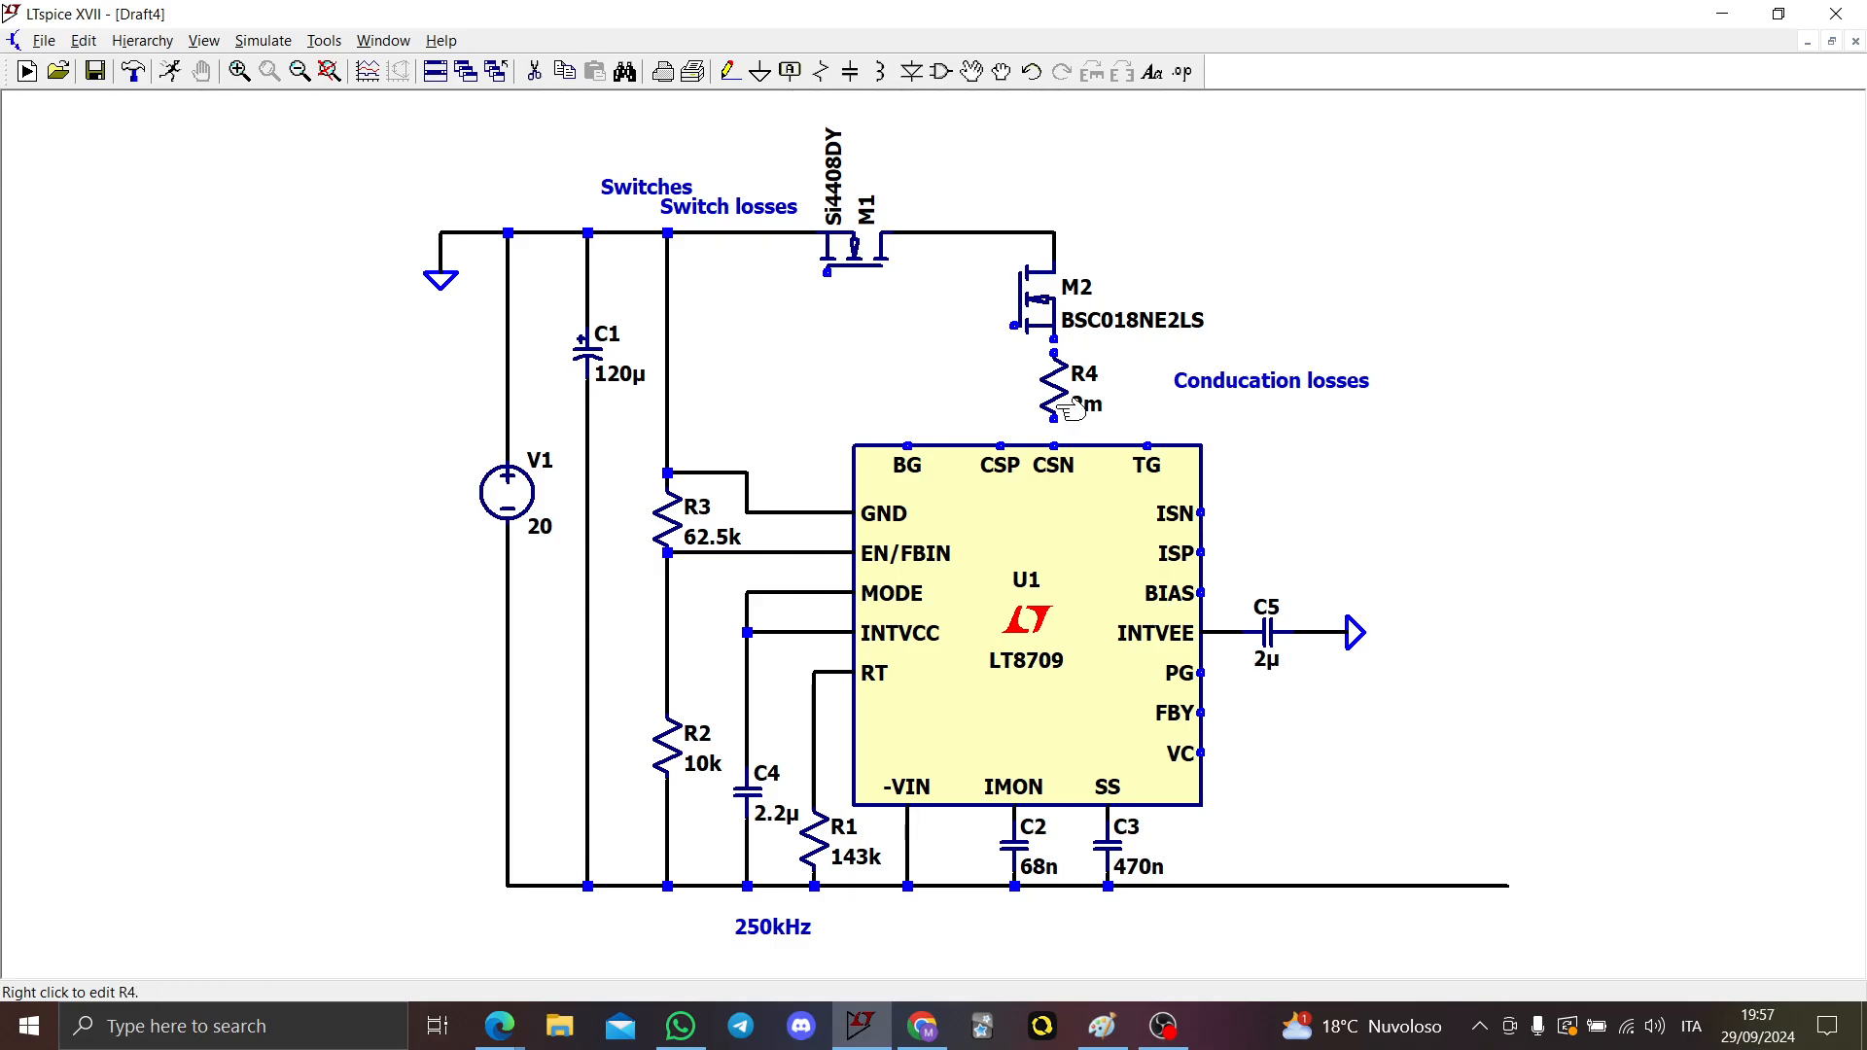
Step: Wire M2 through R4 to the CSN pin, and connect that node to the negative side of V1
key("F3")
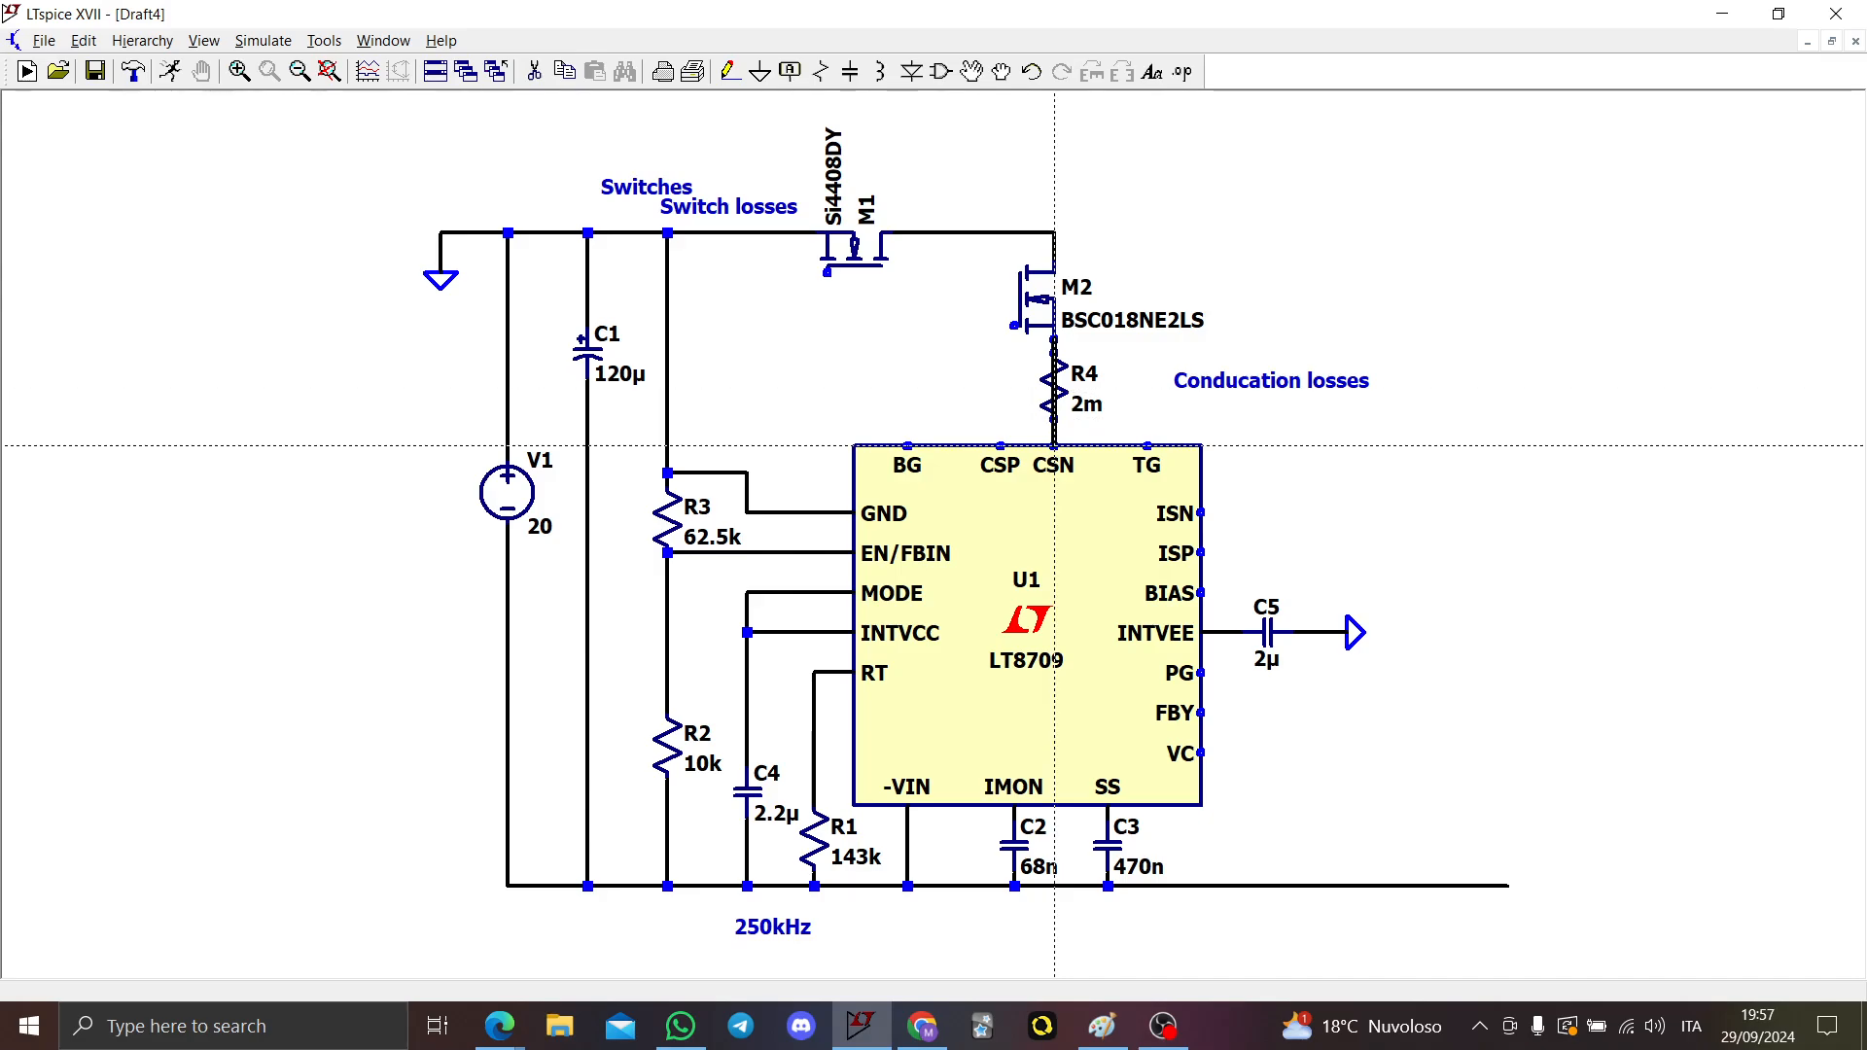
left_click(1054, 446)
left_click(1055, 431)
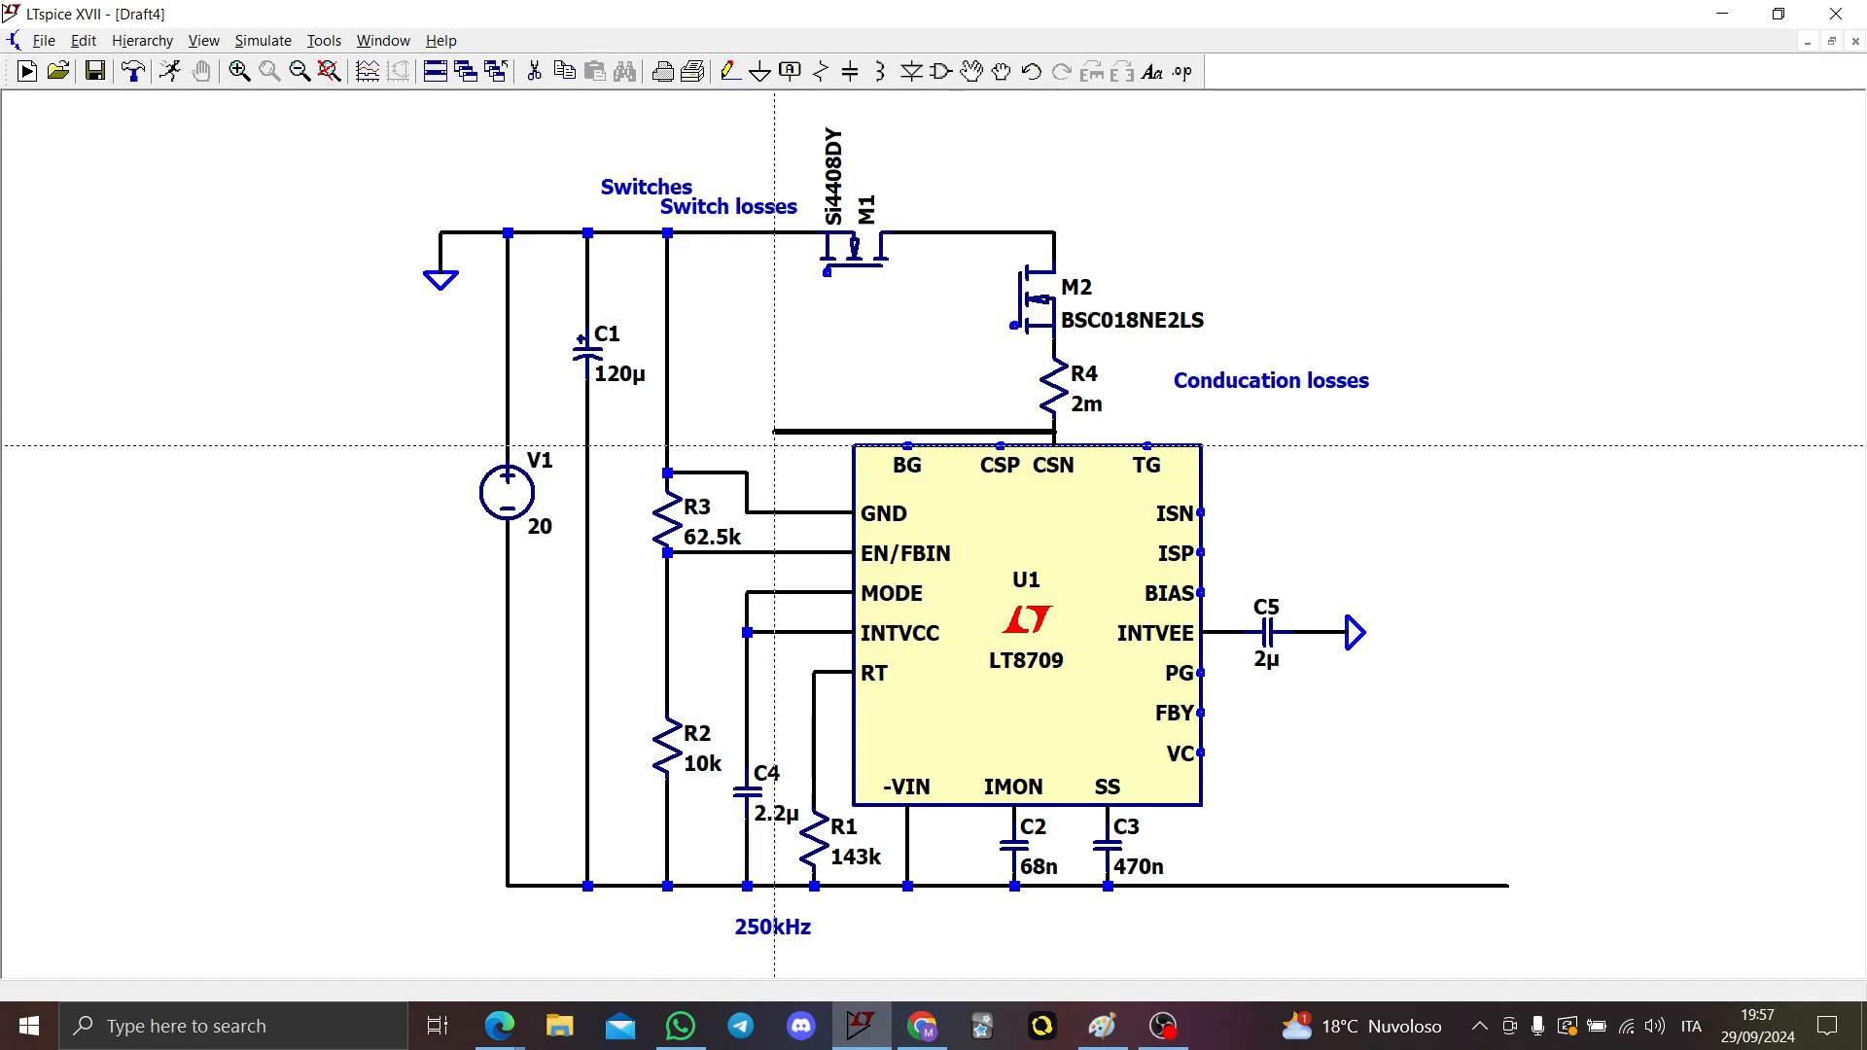
left_click(614, 605)
left_click(508, 605)
Step: Look through the component library, including the SpecialFunctions and References folders, for a wire jumper symbol
key("F2")
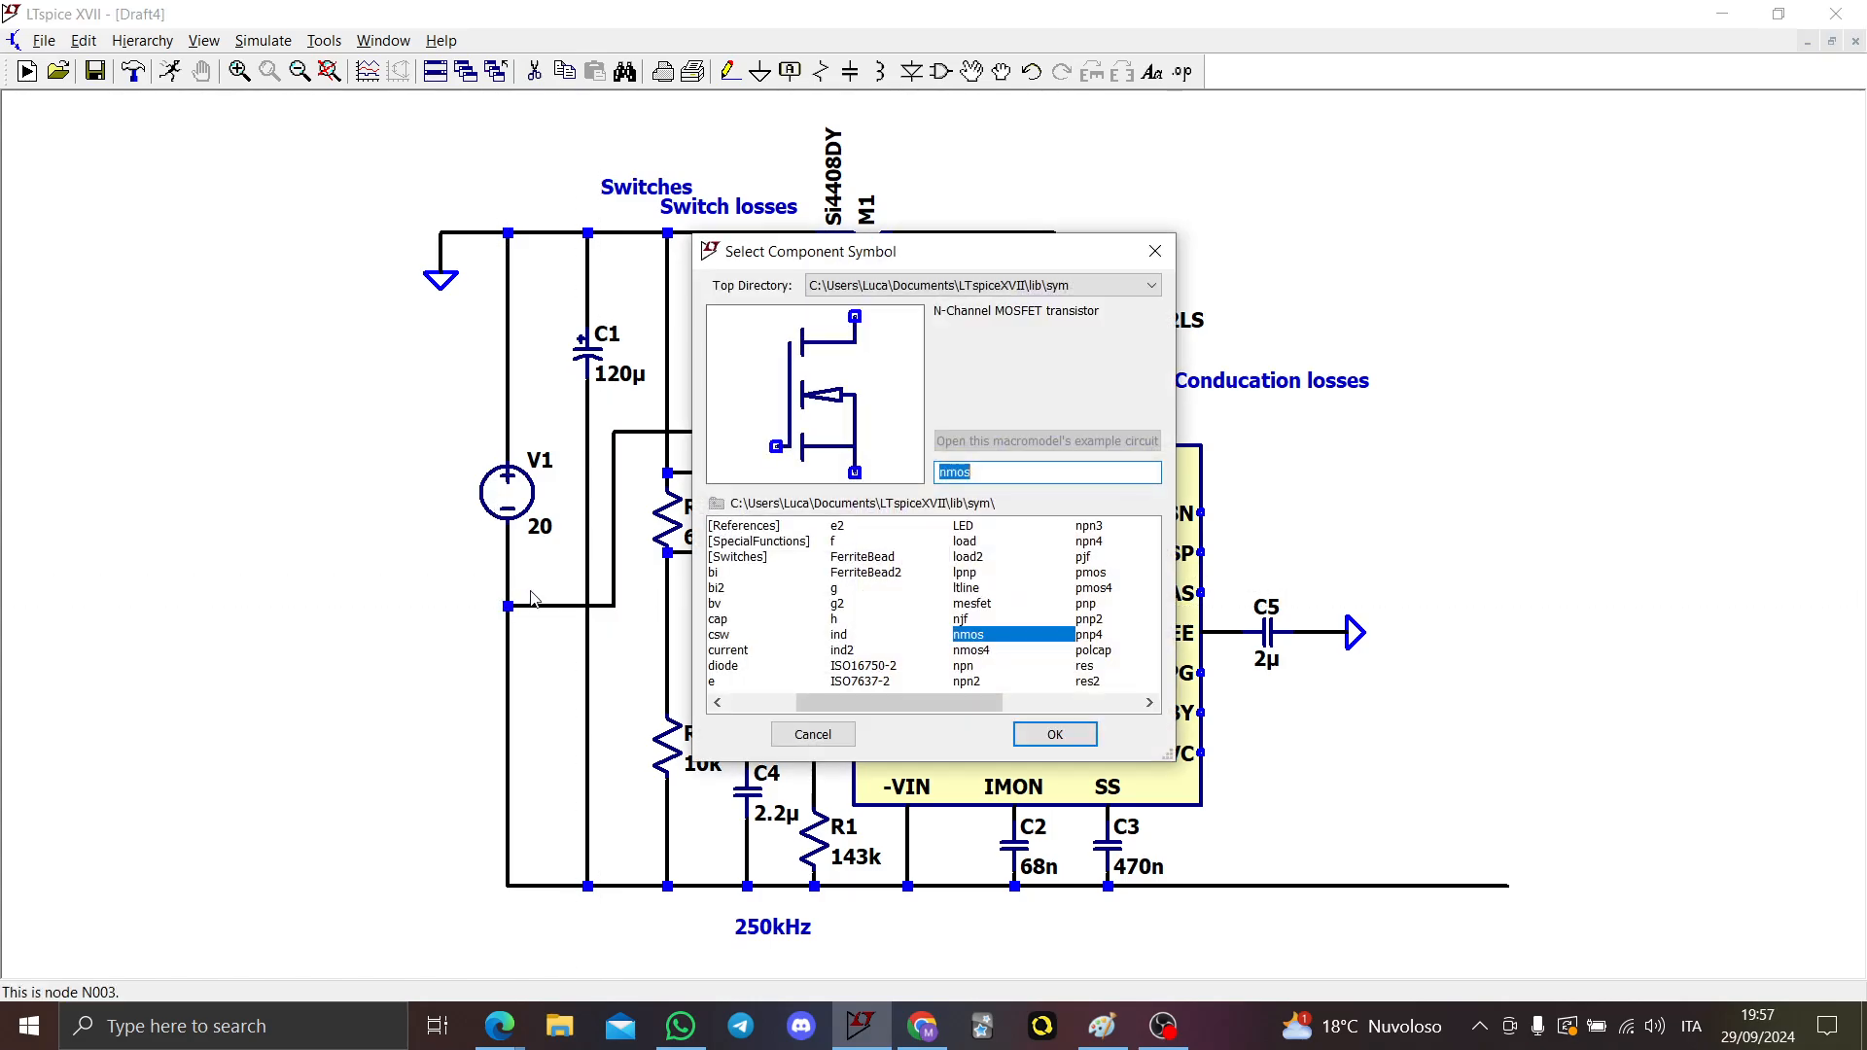
type("x")
key("BackSpace")
key("BackSpace")
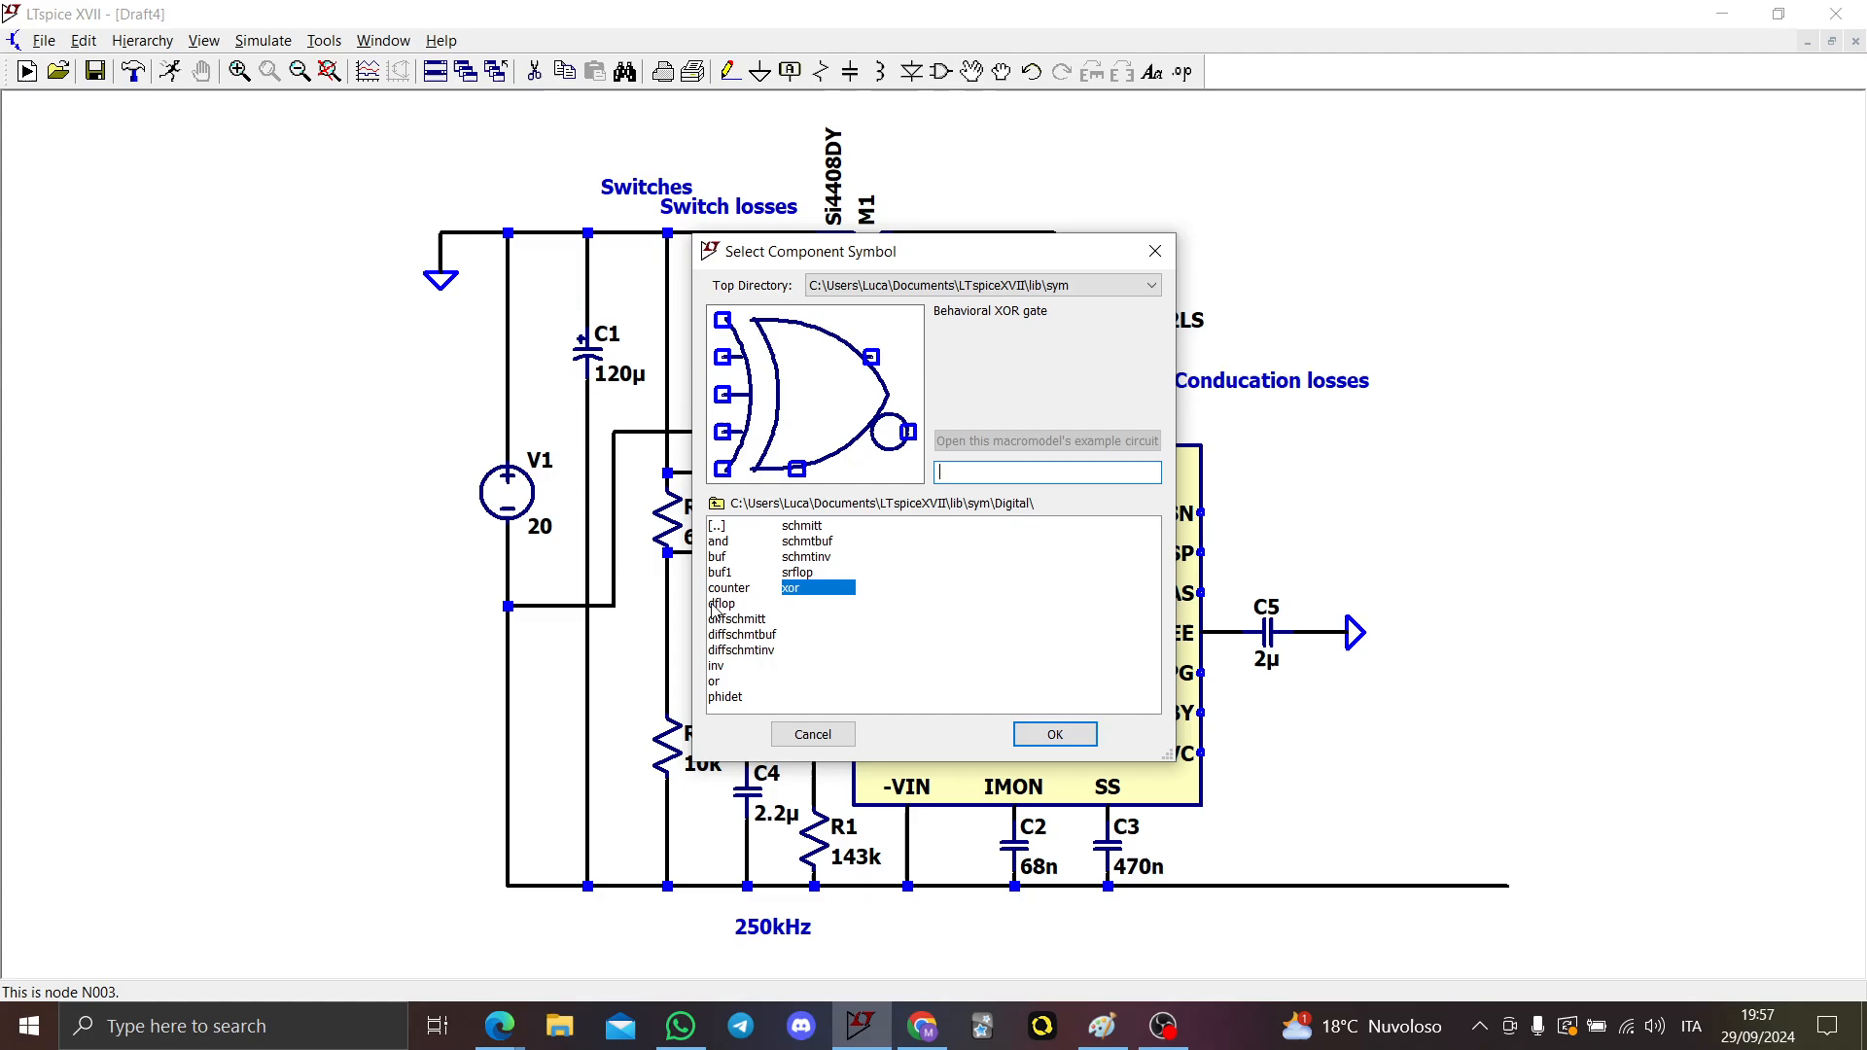
key("Escape")
key("F2")
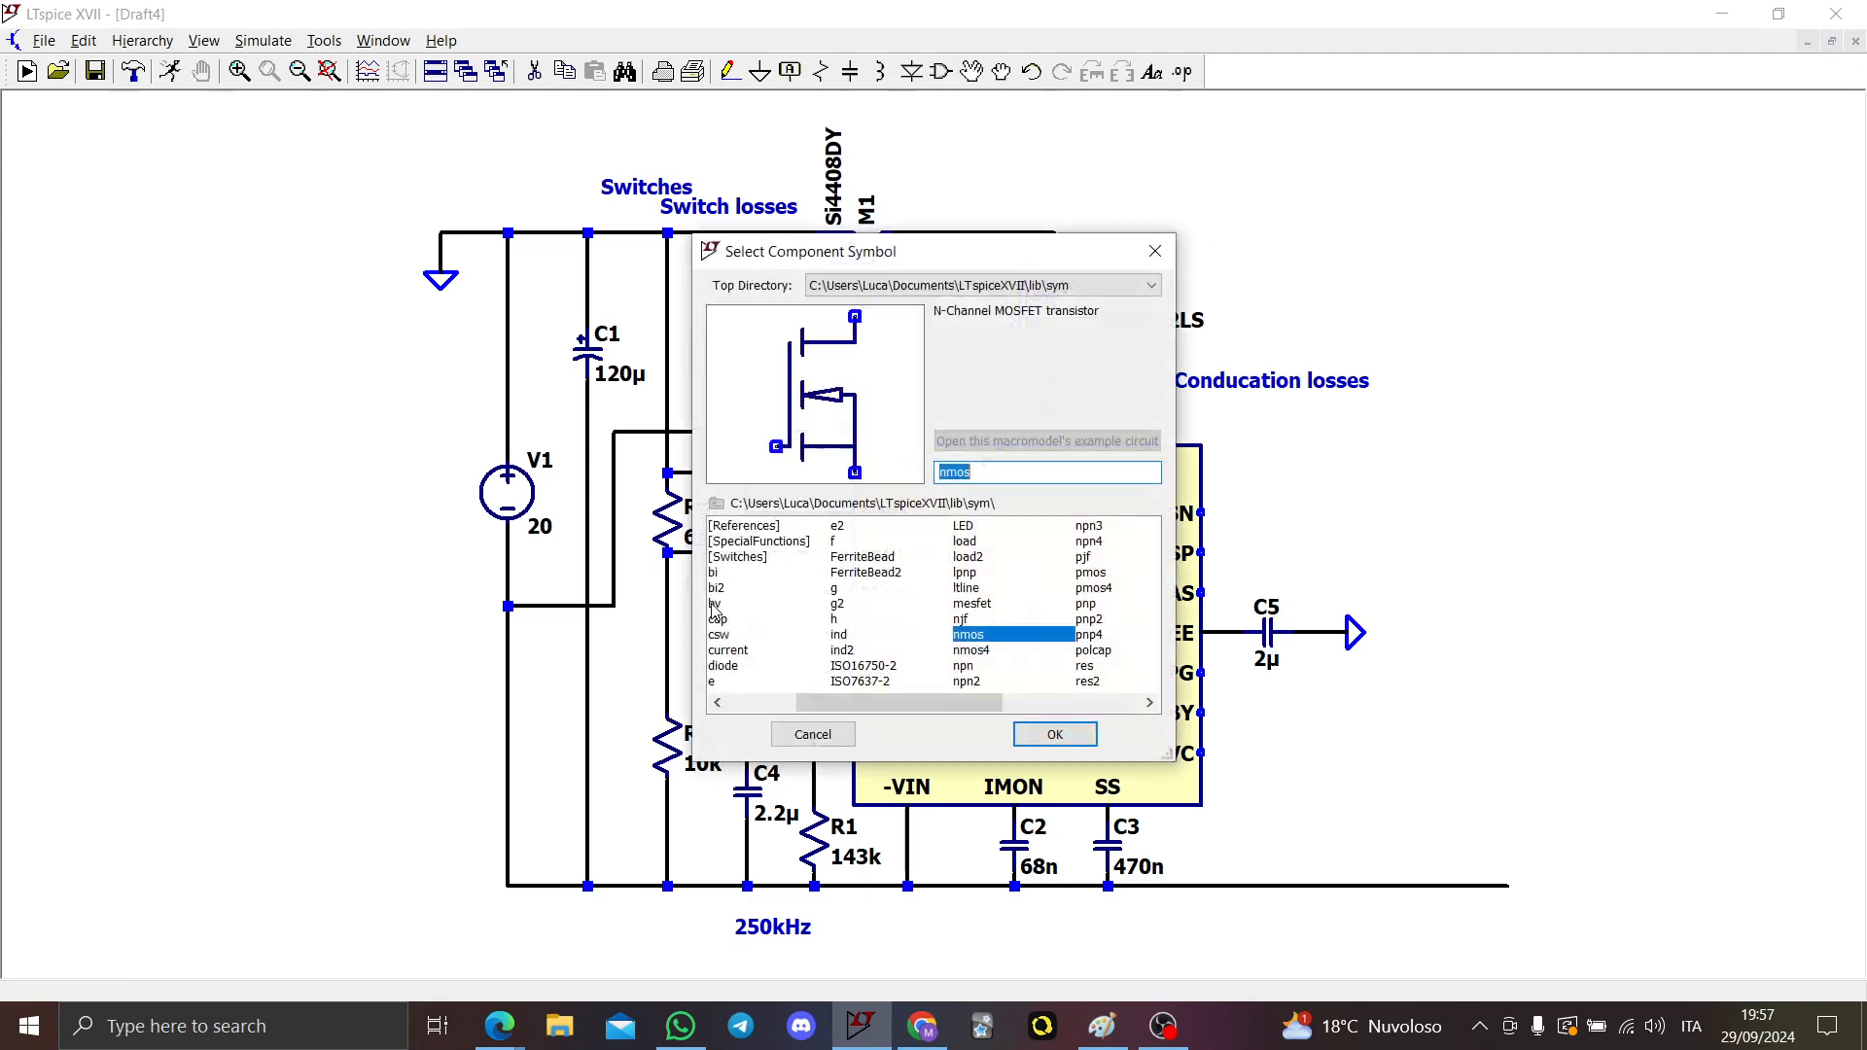
double_click(759, 542)
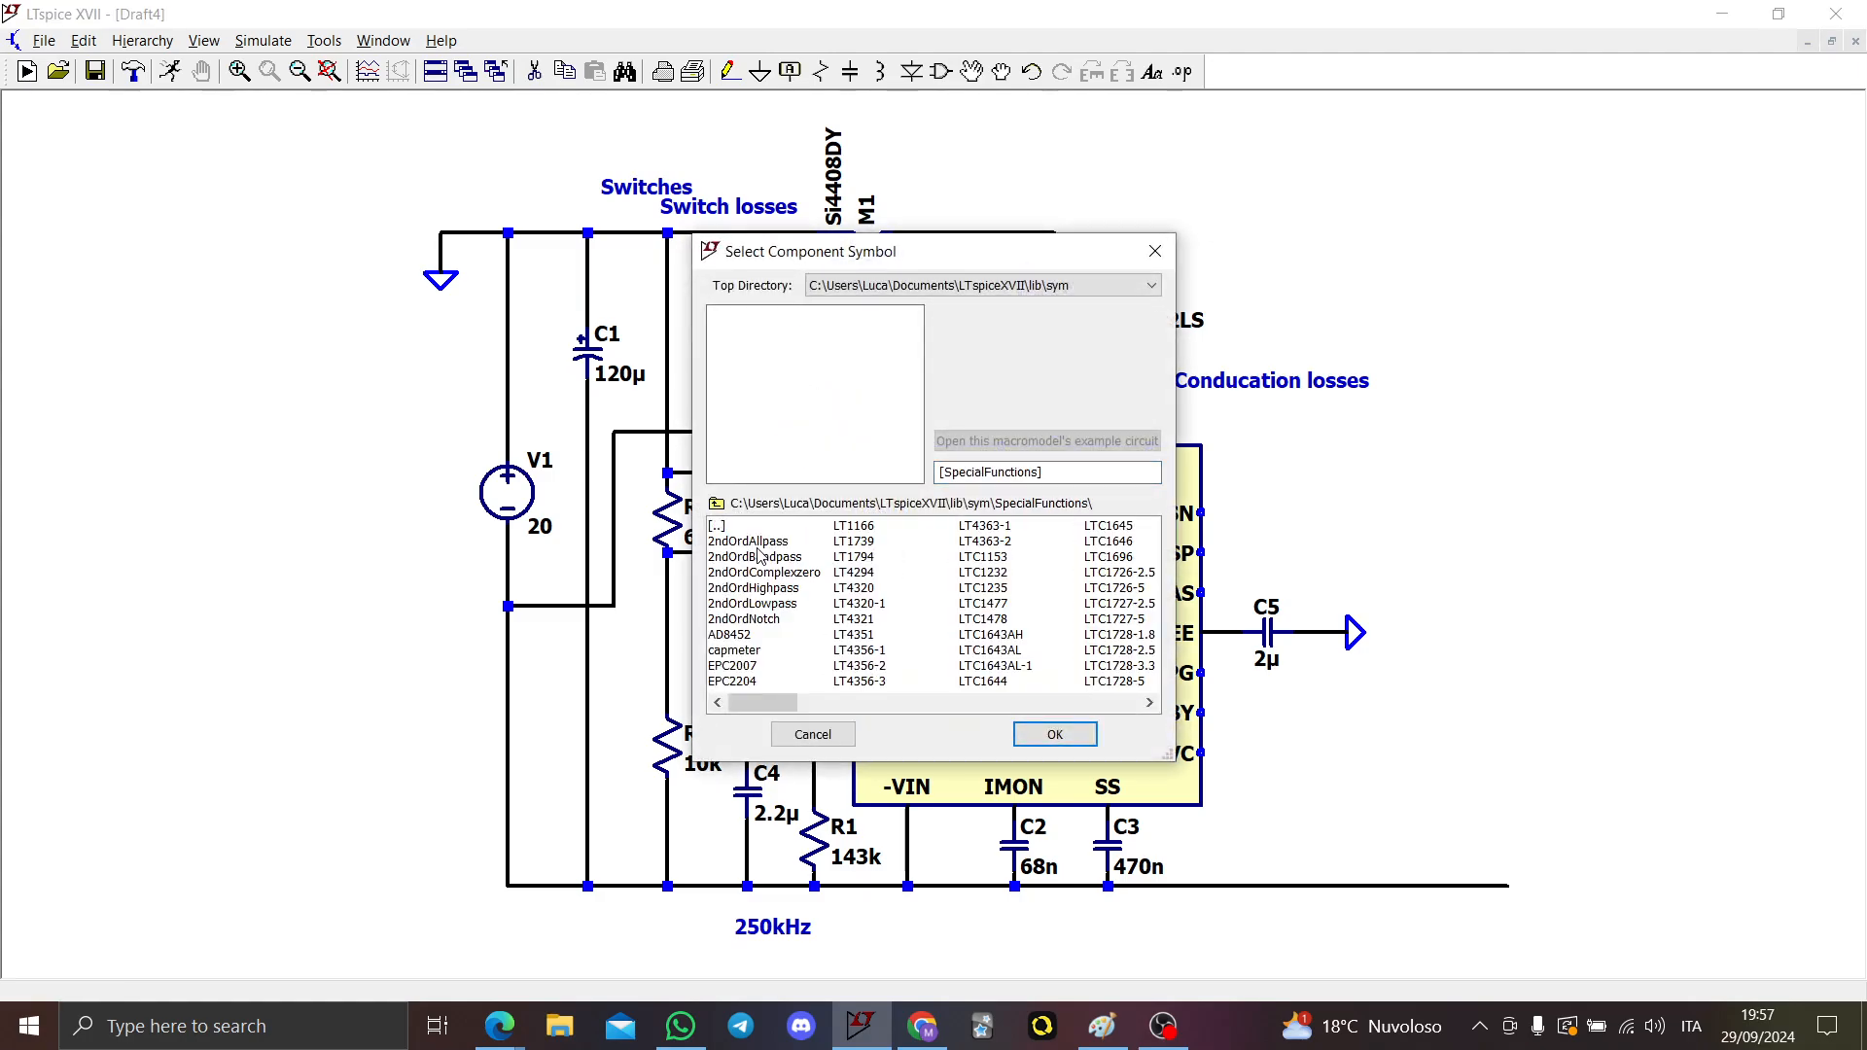
mouse_move(766, 713)
left_mouse_down()
mouse_move(1129, 708)
mouse_move(774, 693)
left_mouse_up()
double_click(718, 525)
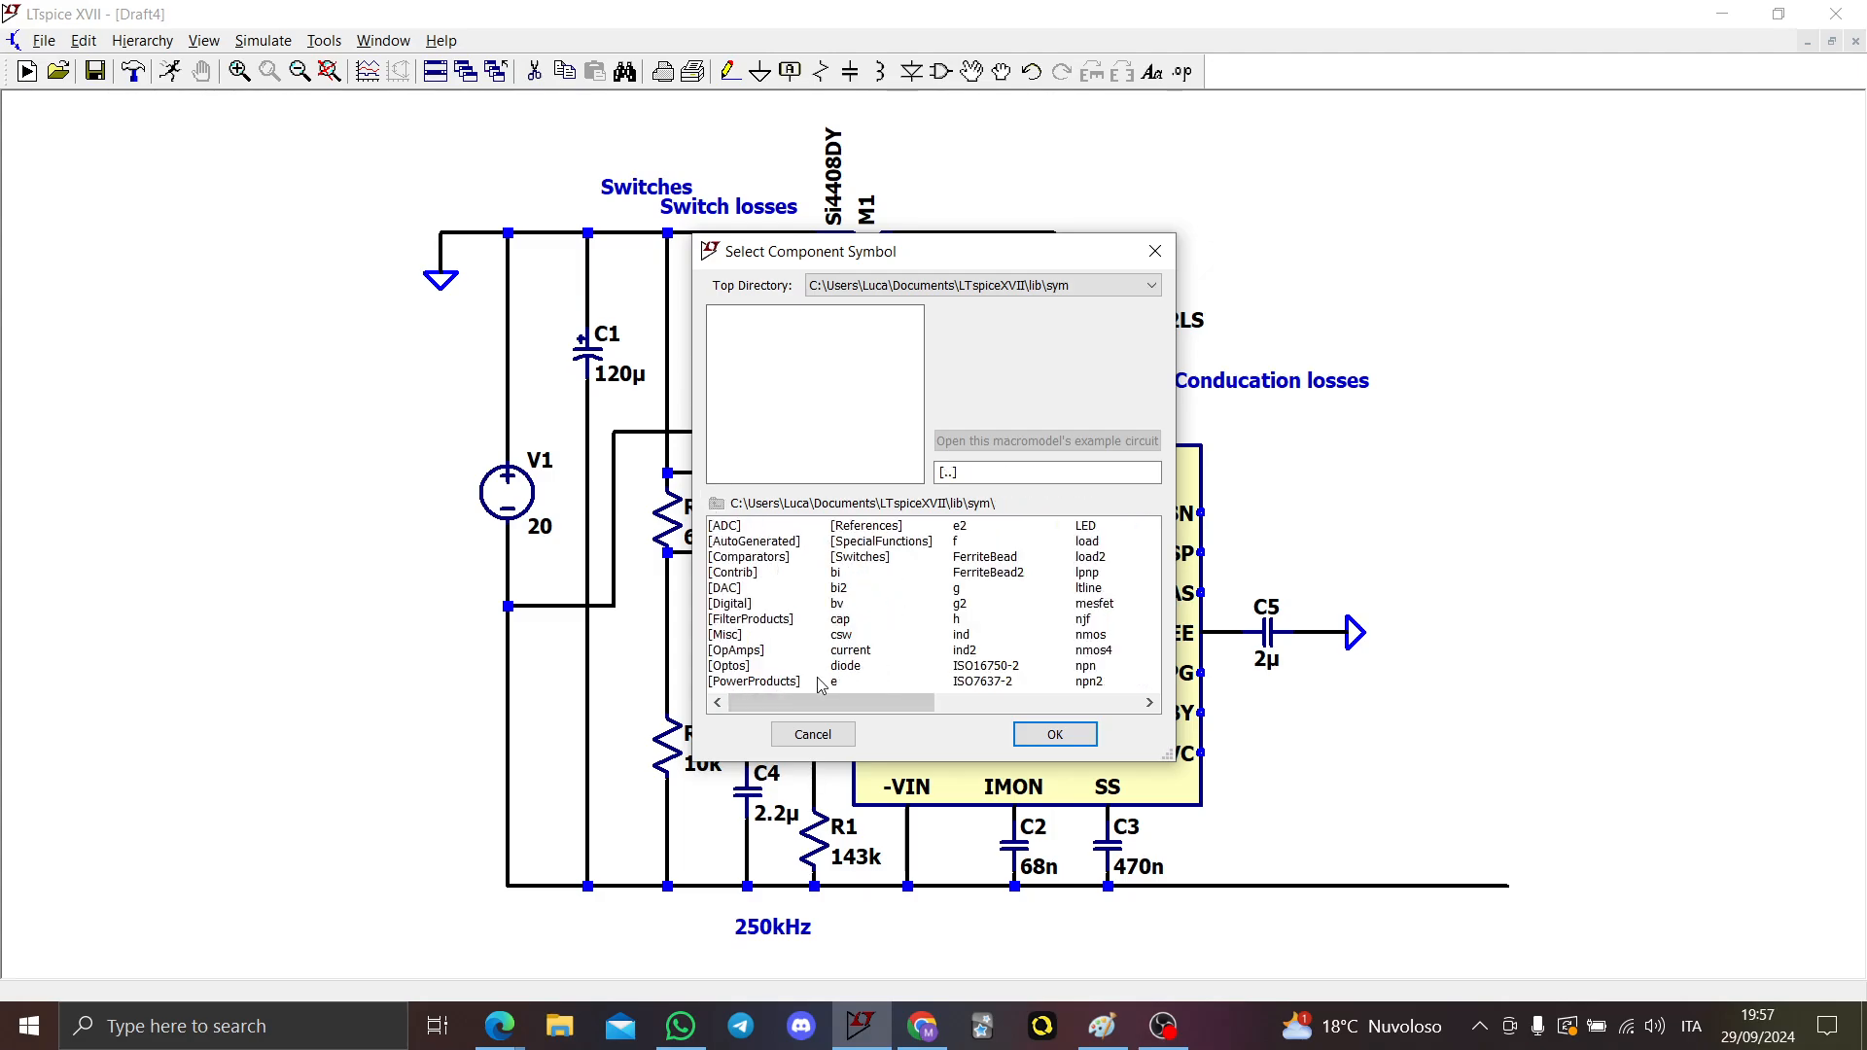
left_click_drag(825, 702, 913, 704)
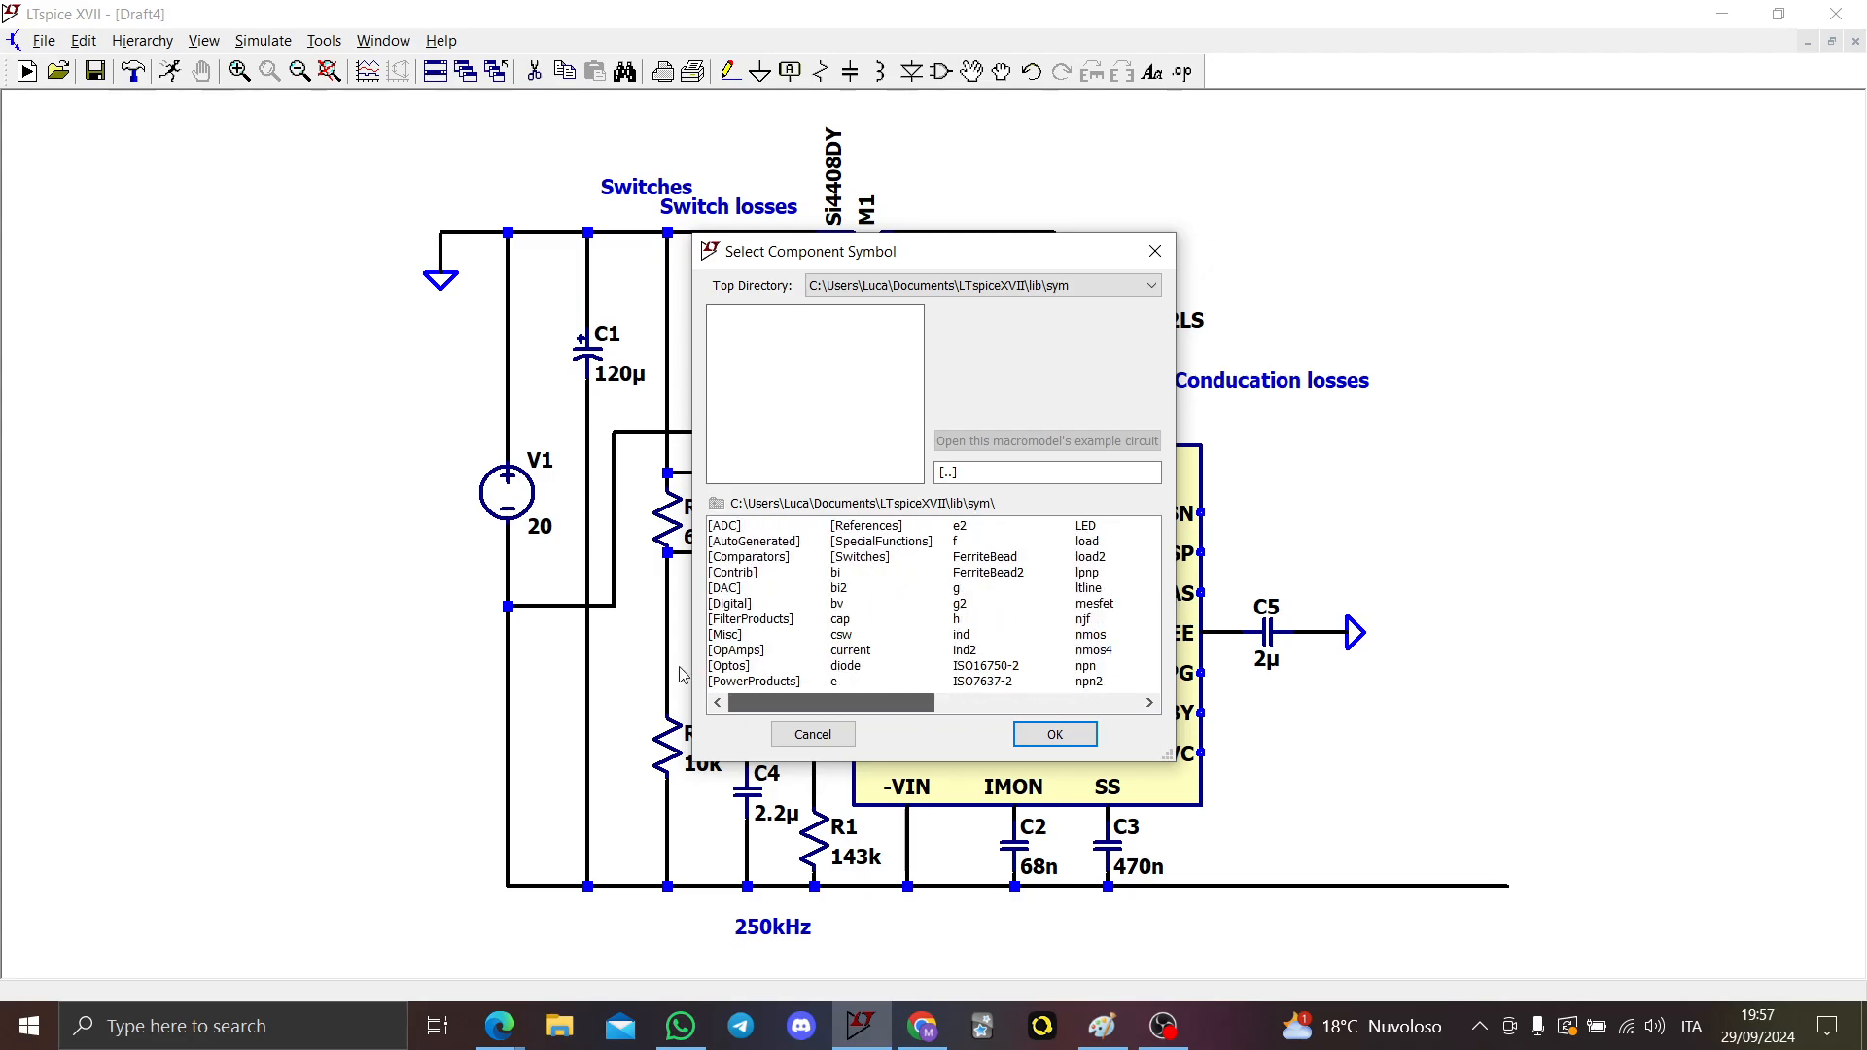
double_click(880, 526)
double_click(721, 529)
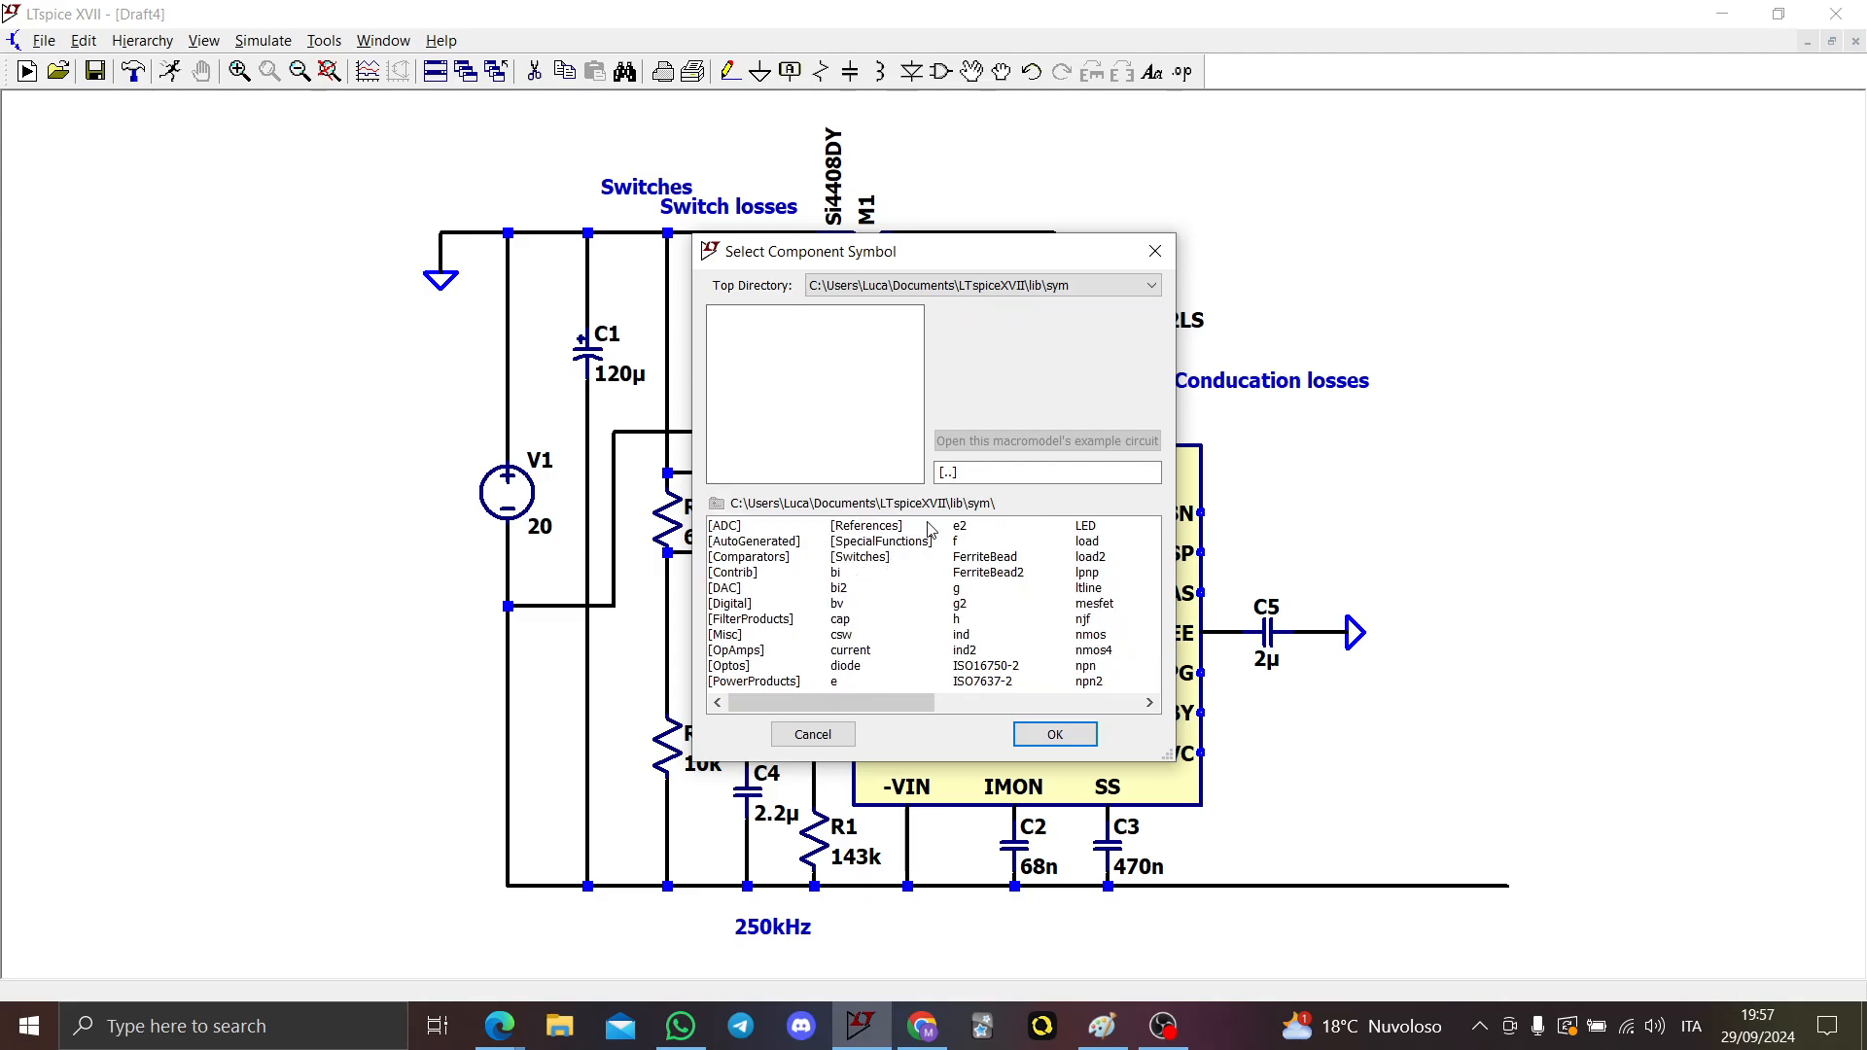
left_click_drag(967, 476, 931, 475)
key("Escape")
Step: Search the component library's main symbol list and the Contrib folder for a wire jumper symbol
key("F2")
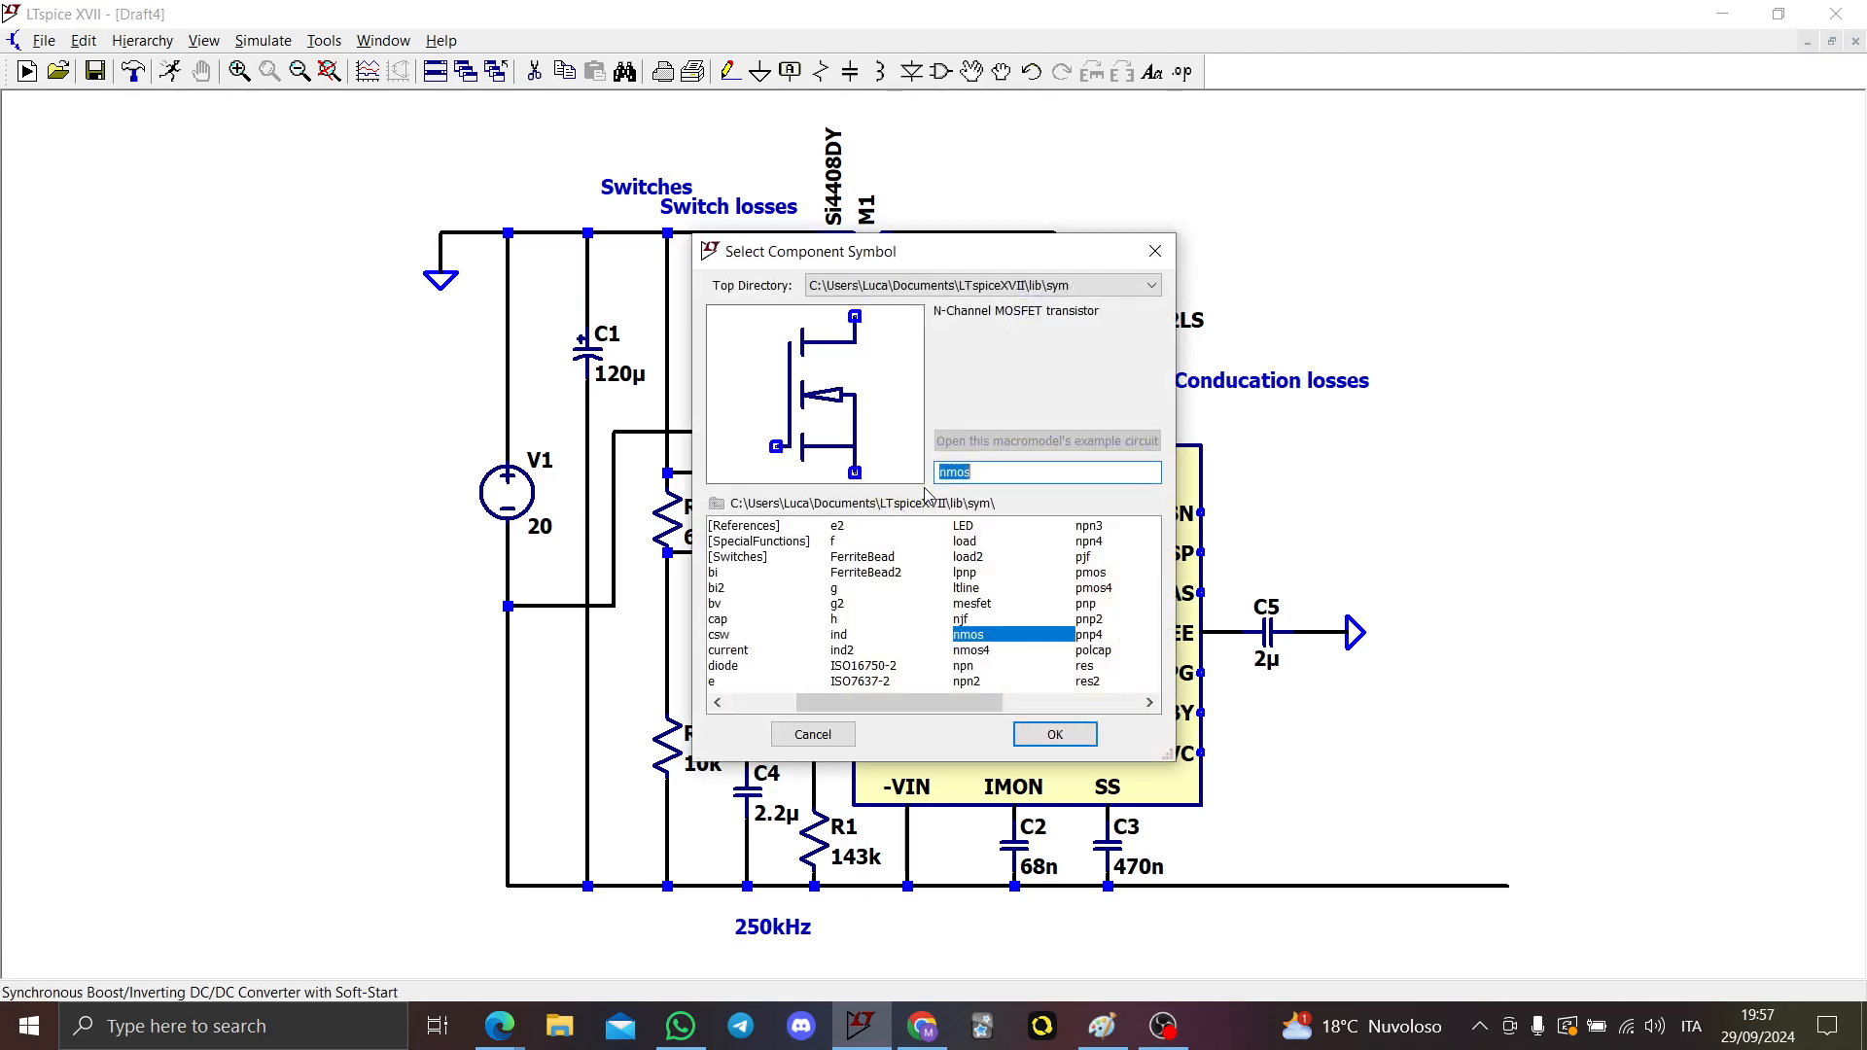
type("x")
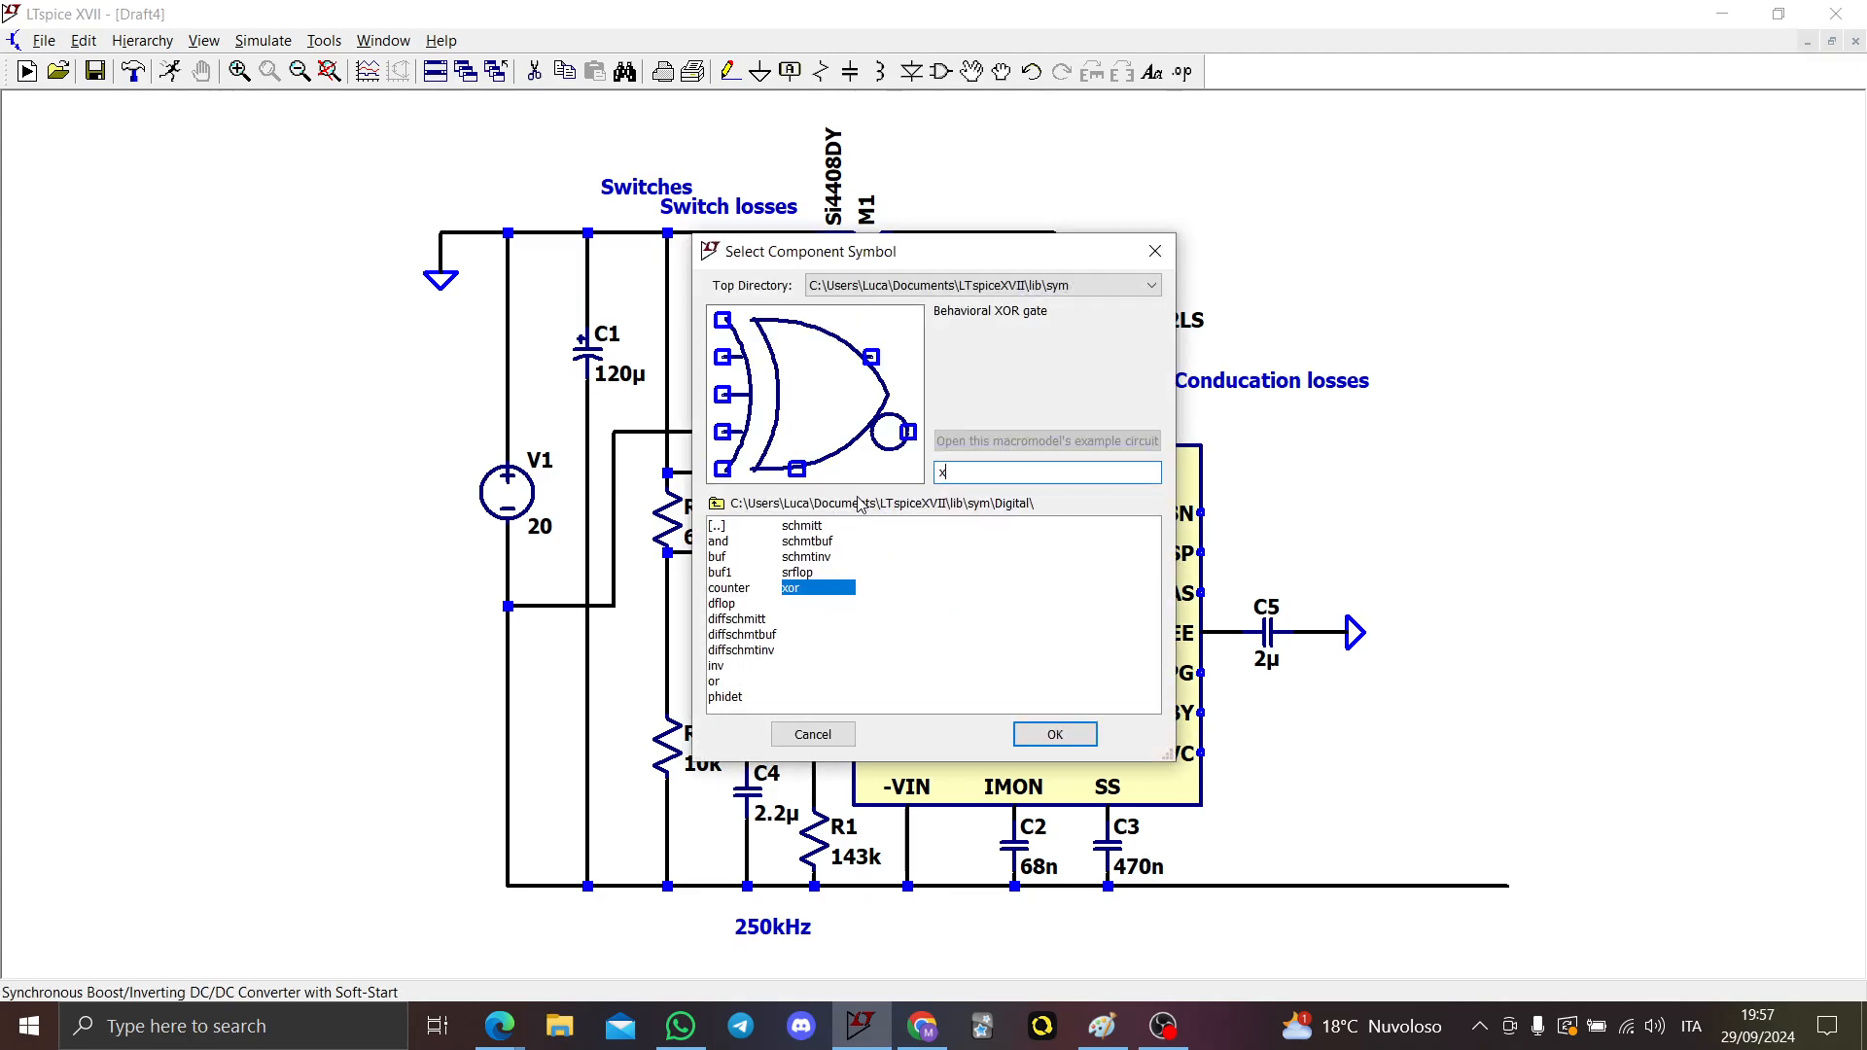
key("BackSpace")
type("res")
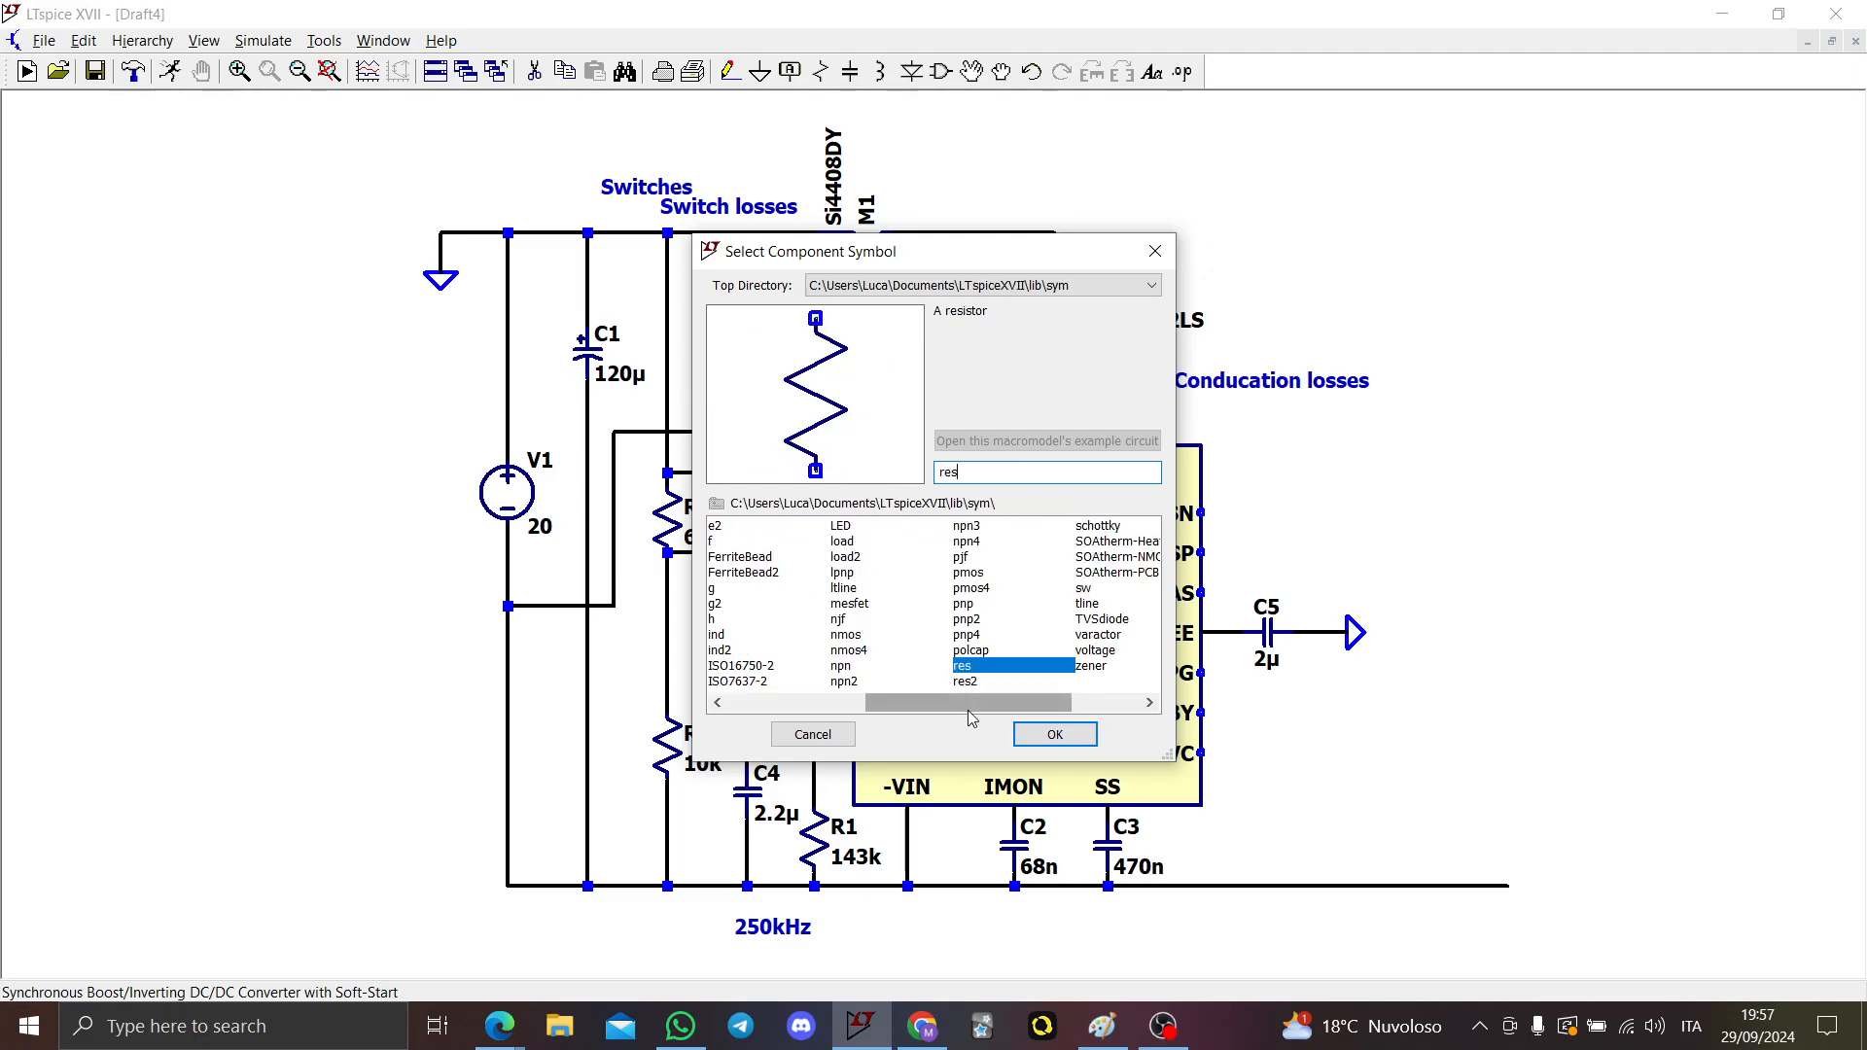
mouse_move(1003, 702)
left_mouse_down()
mouse_move(1070, 714)
mouse_move(989, 711)
left_mouse_up()
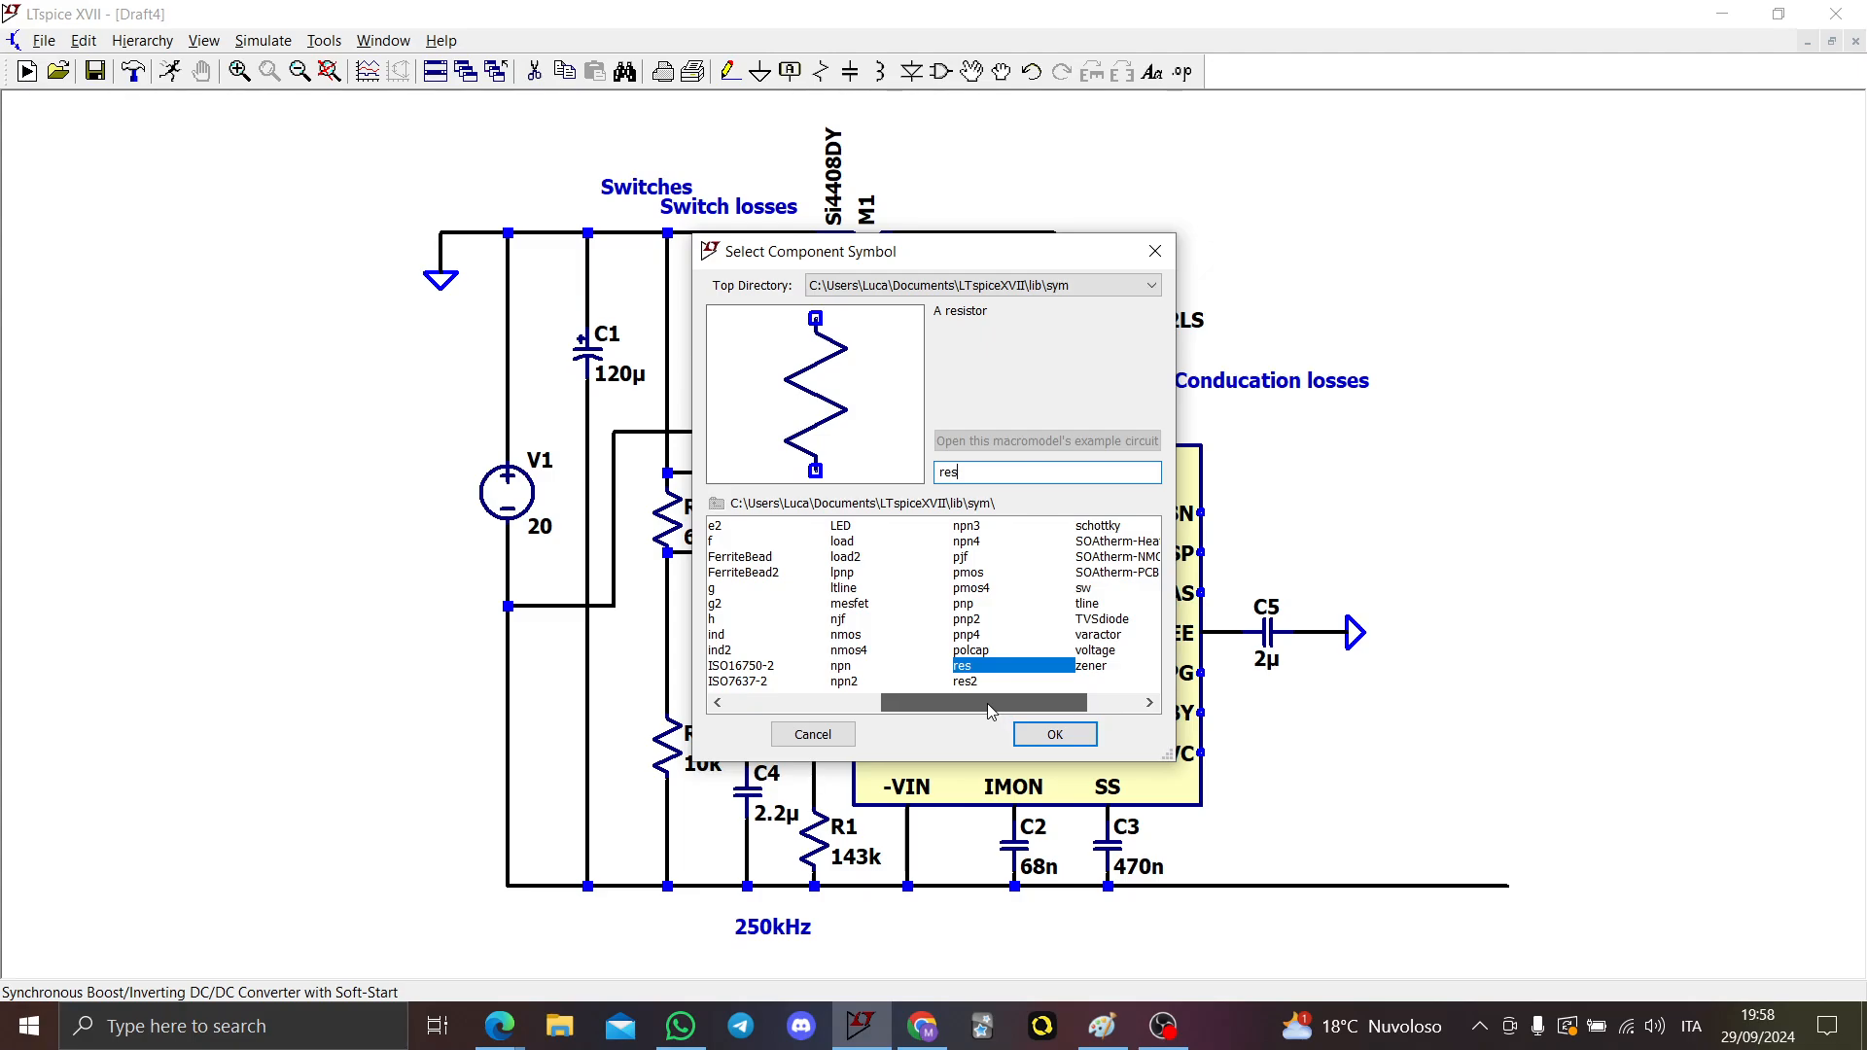
left_click(1097, 673)
key("Up")
key("Up")
key("Up")
key("Up")
key("Up")
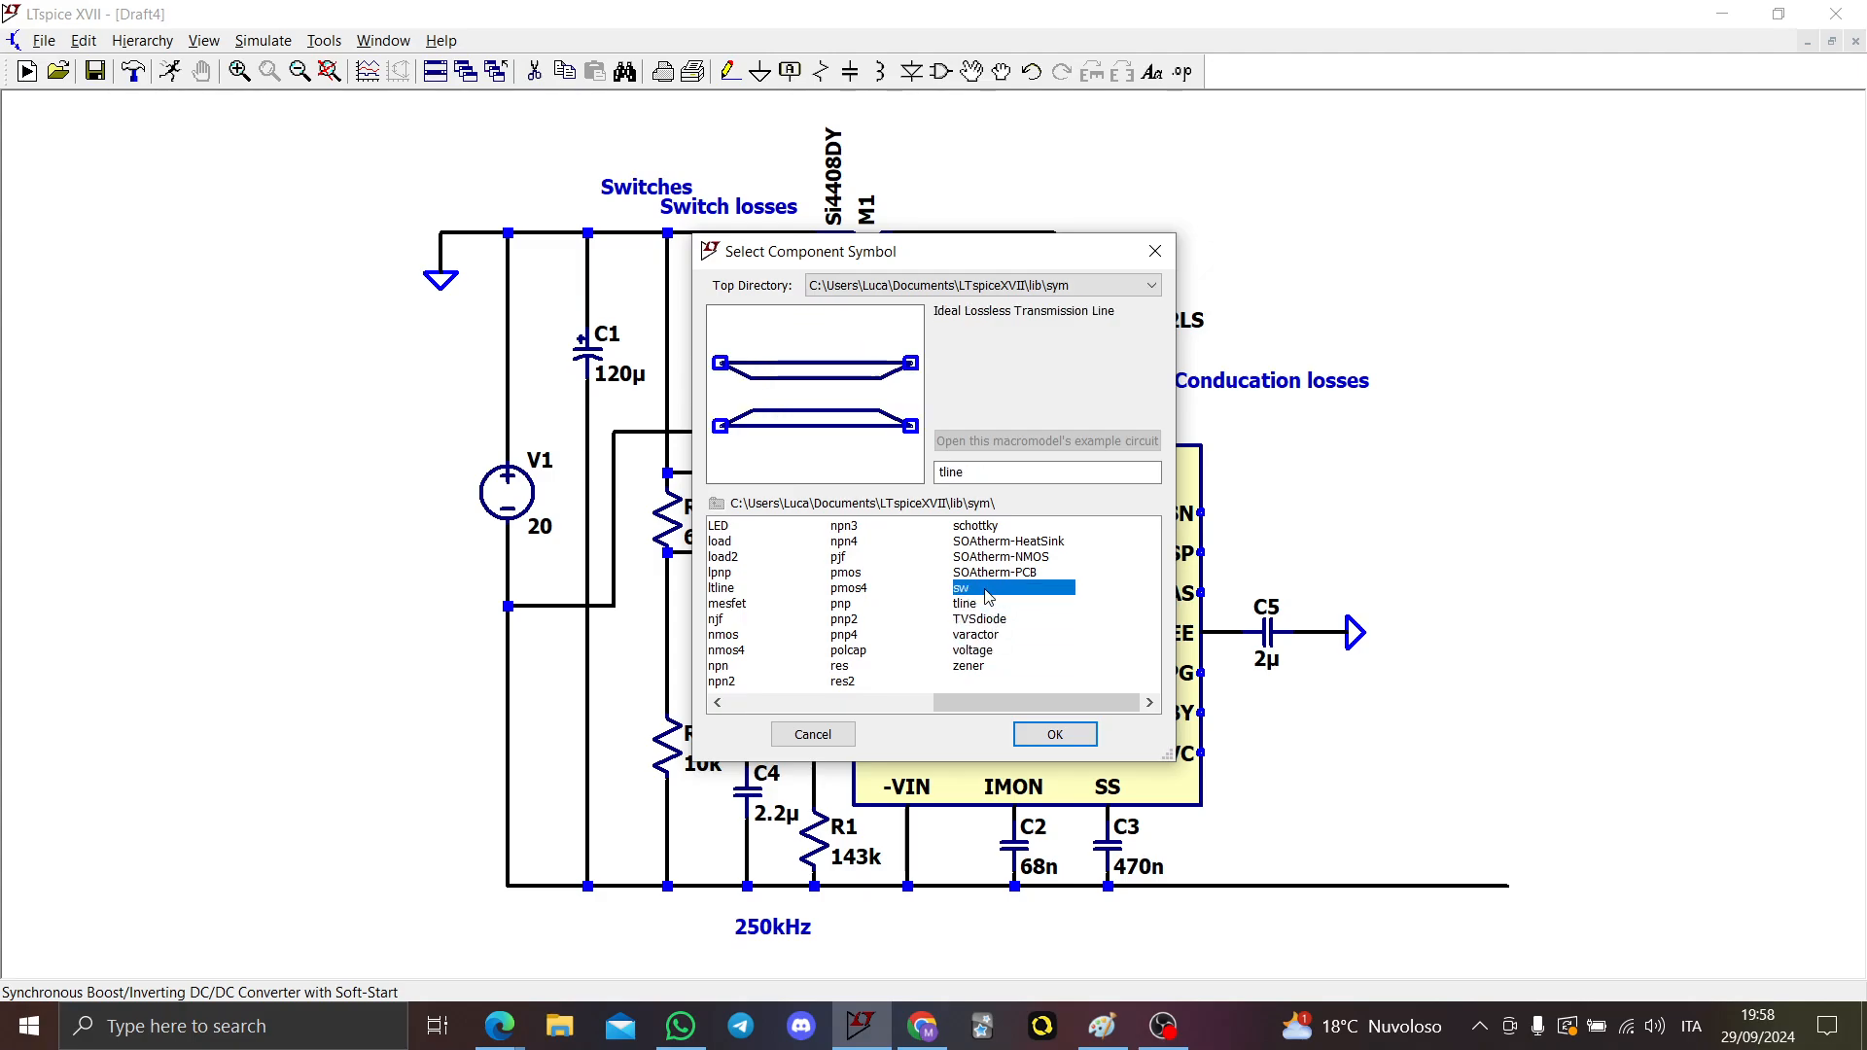
left_click_drag(983, 704, 731, 704)
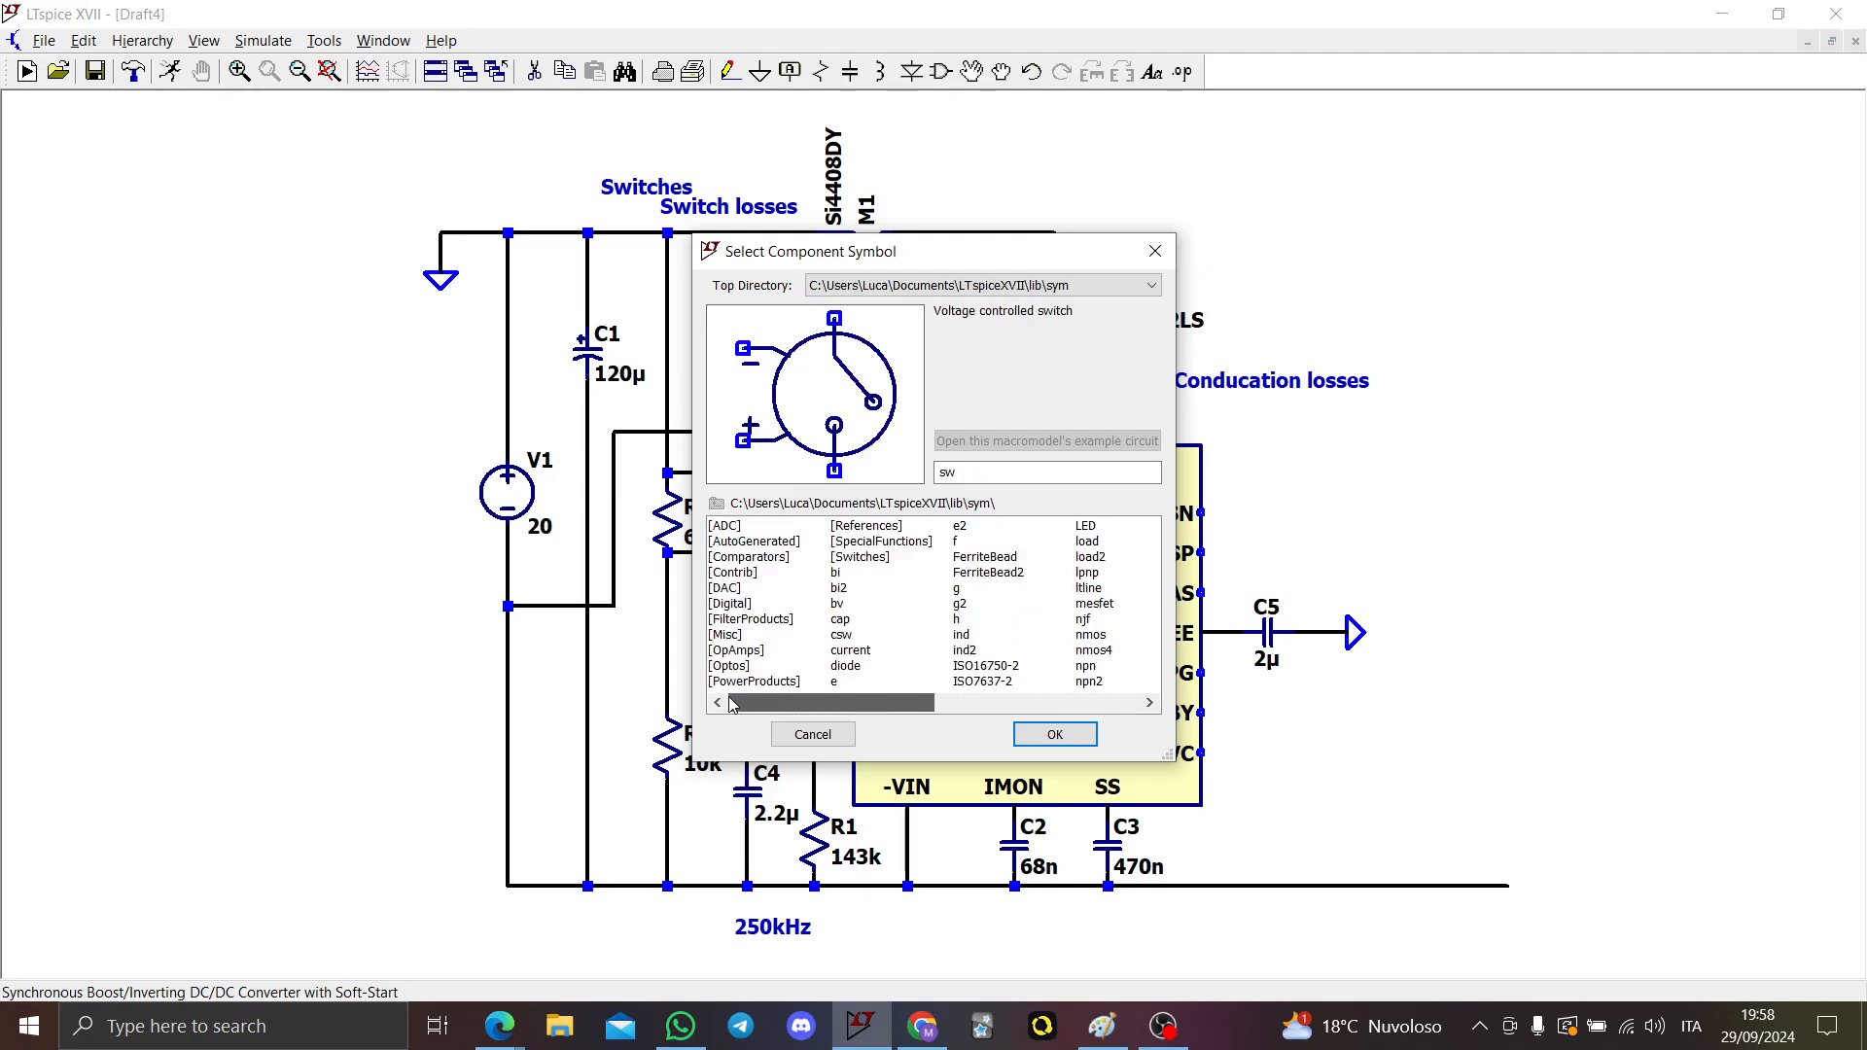
double_click(763, 574)
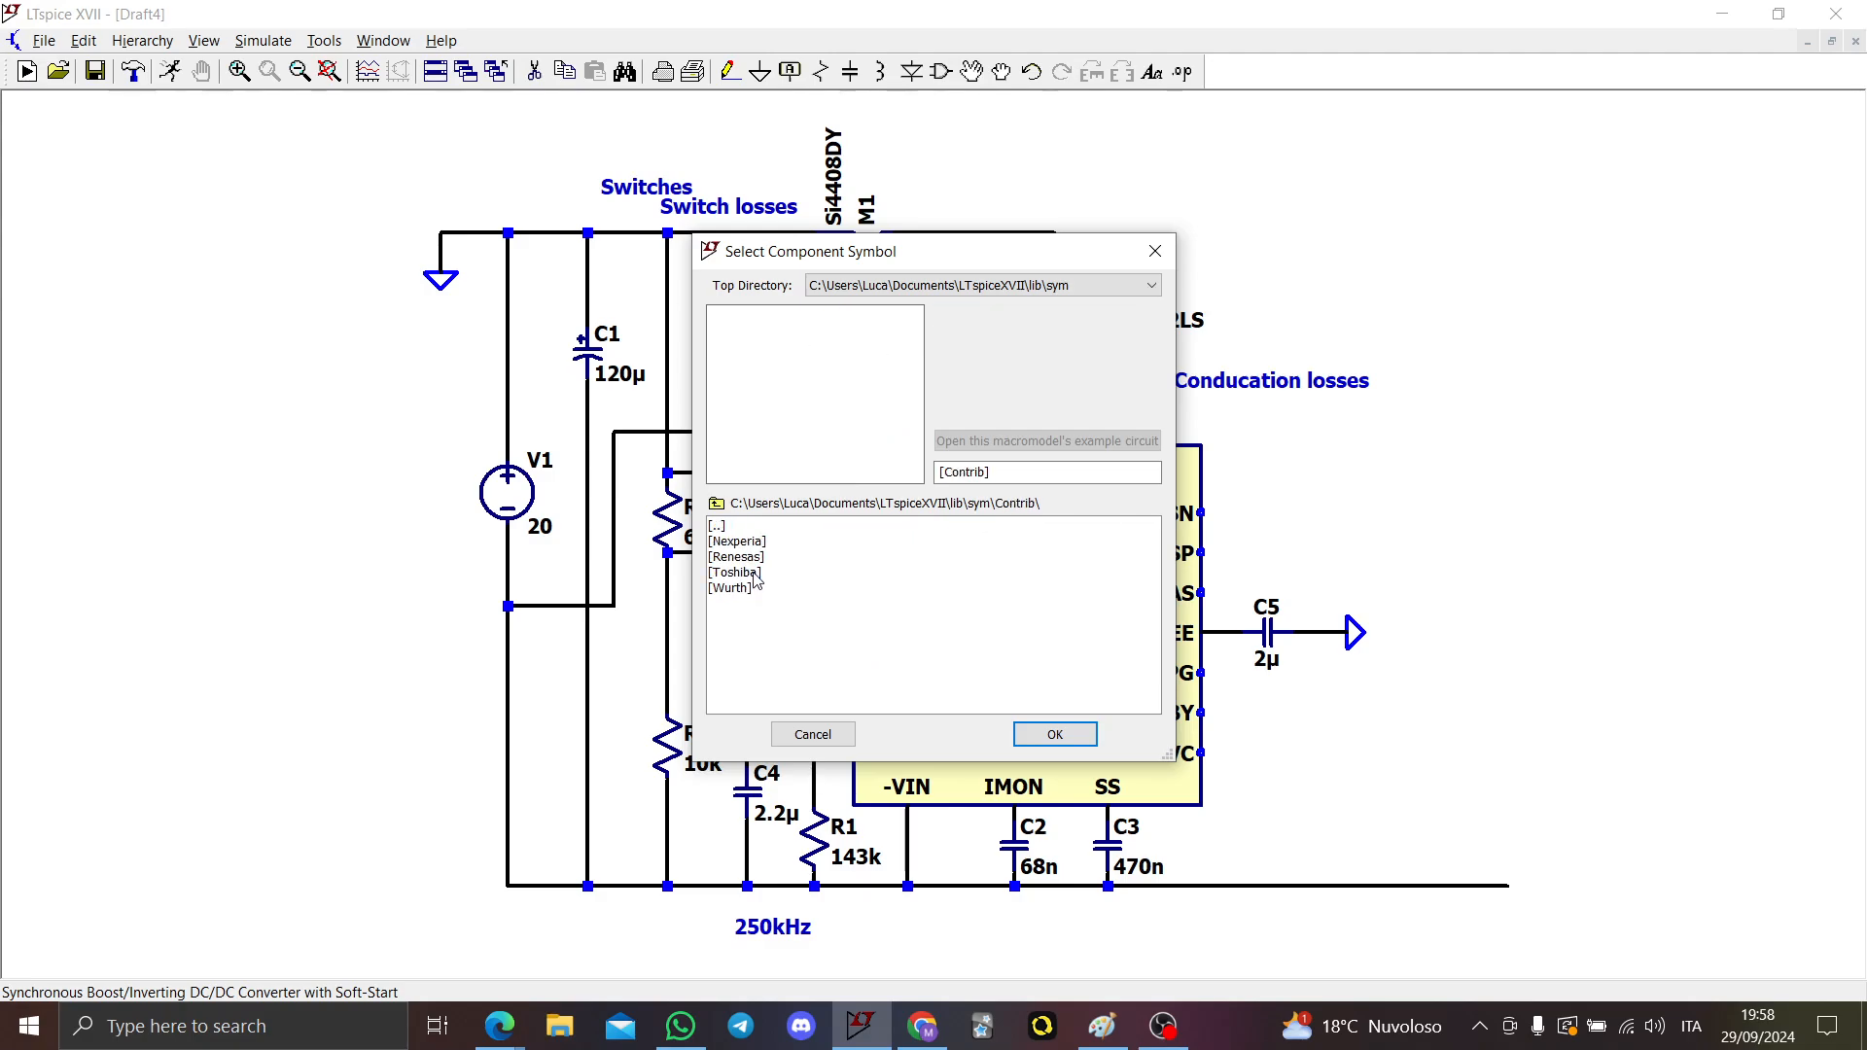
double_click(763, 541)
left_click(731, 529)
double_click(731, 529)
double_click(732, 529)
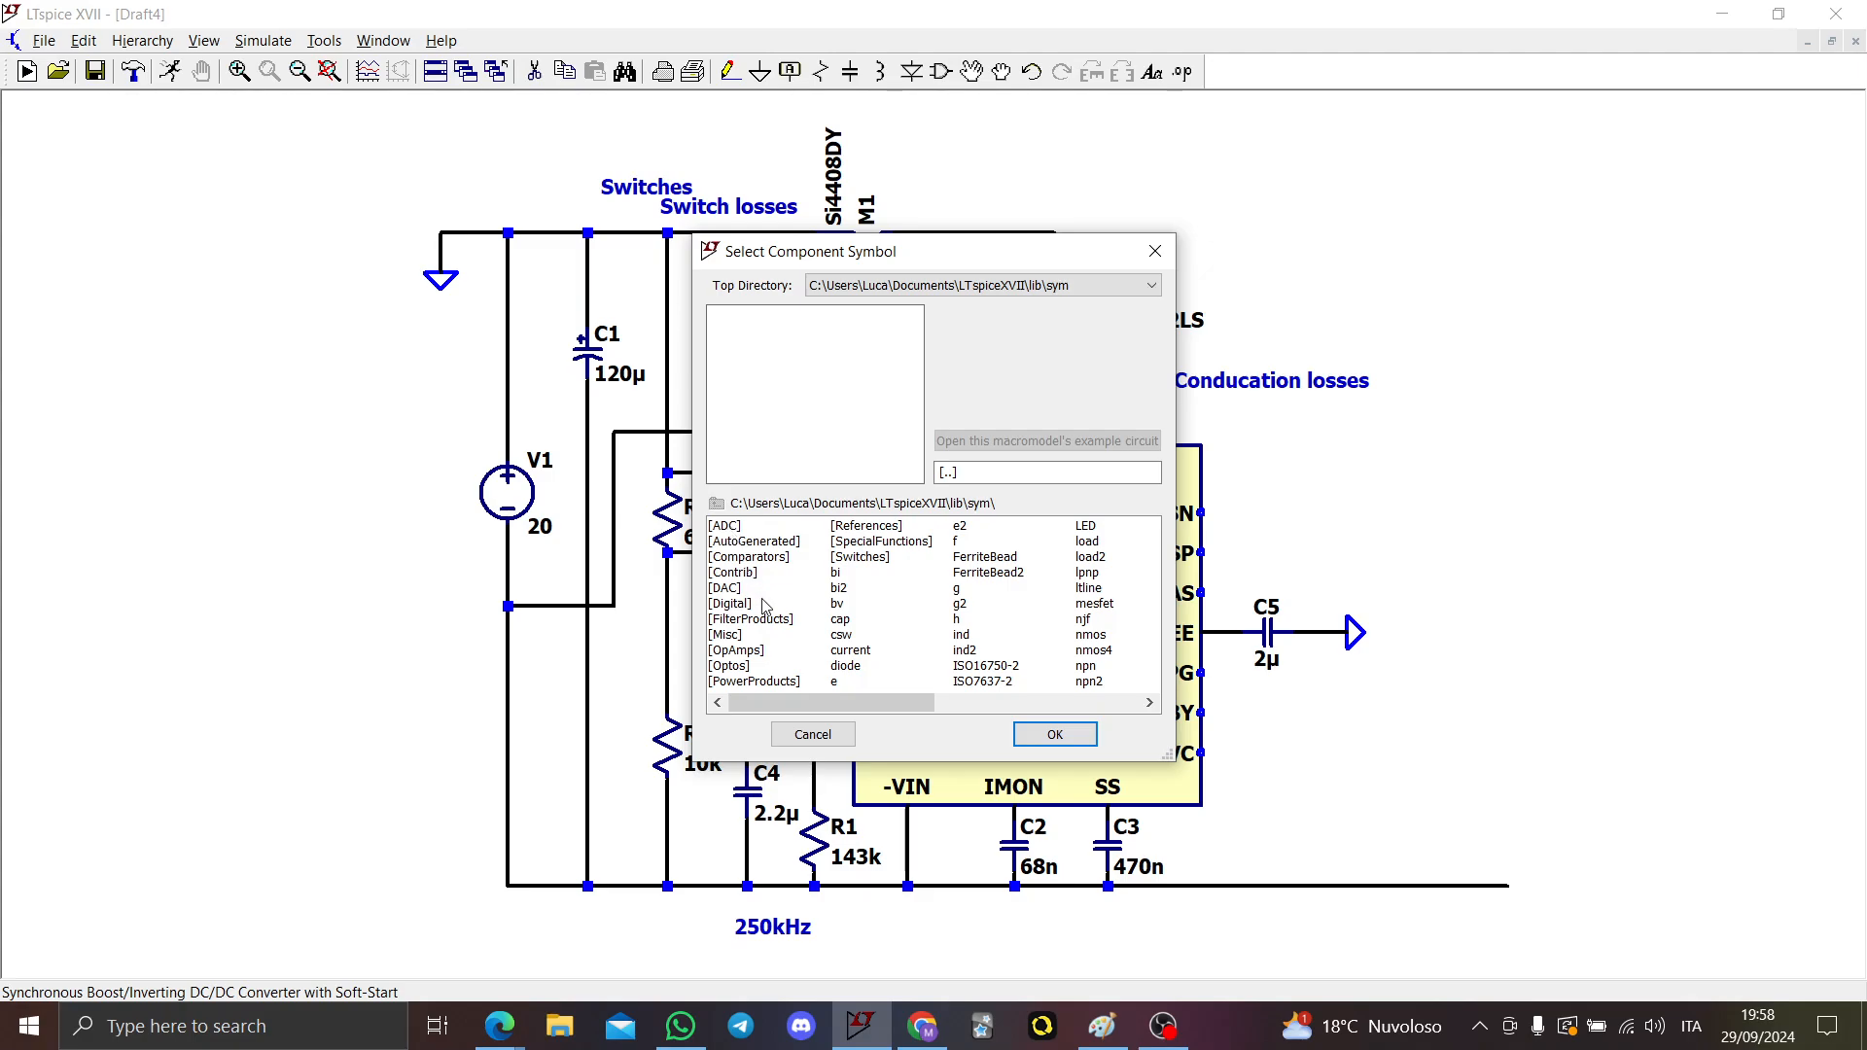
Step: Examine the symbols in the component library's Misc folder to find a wire jumper
double_click(745, 635)
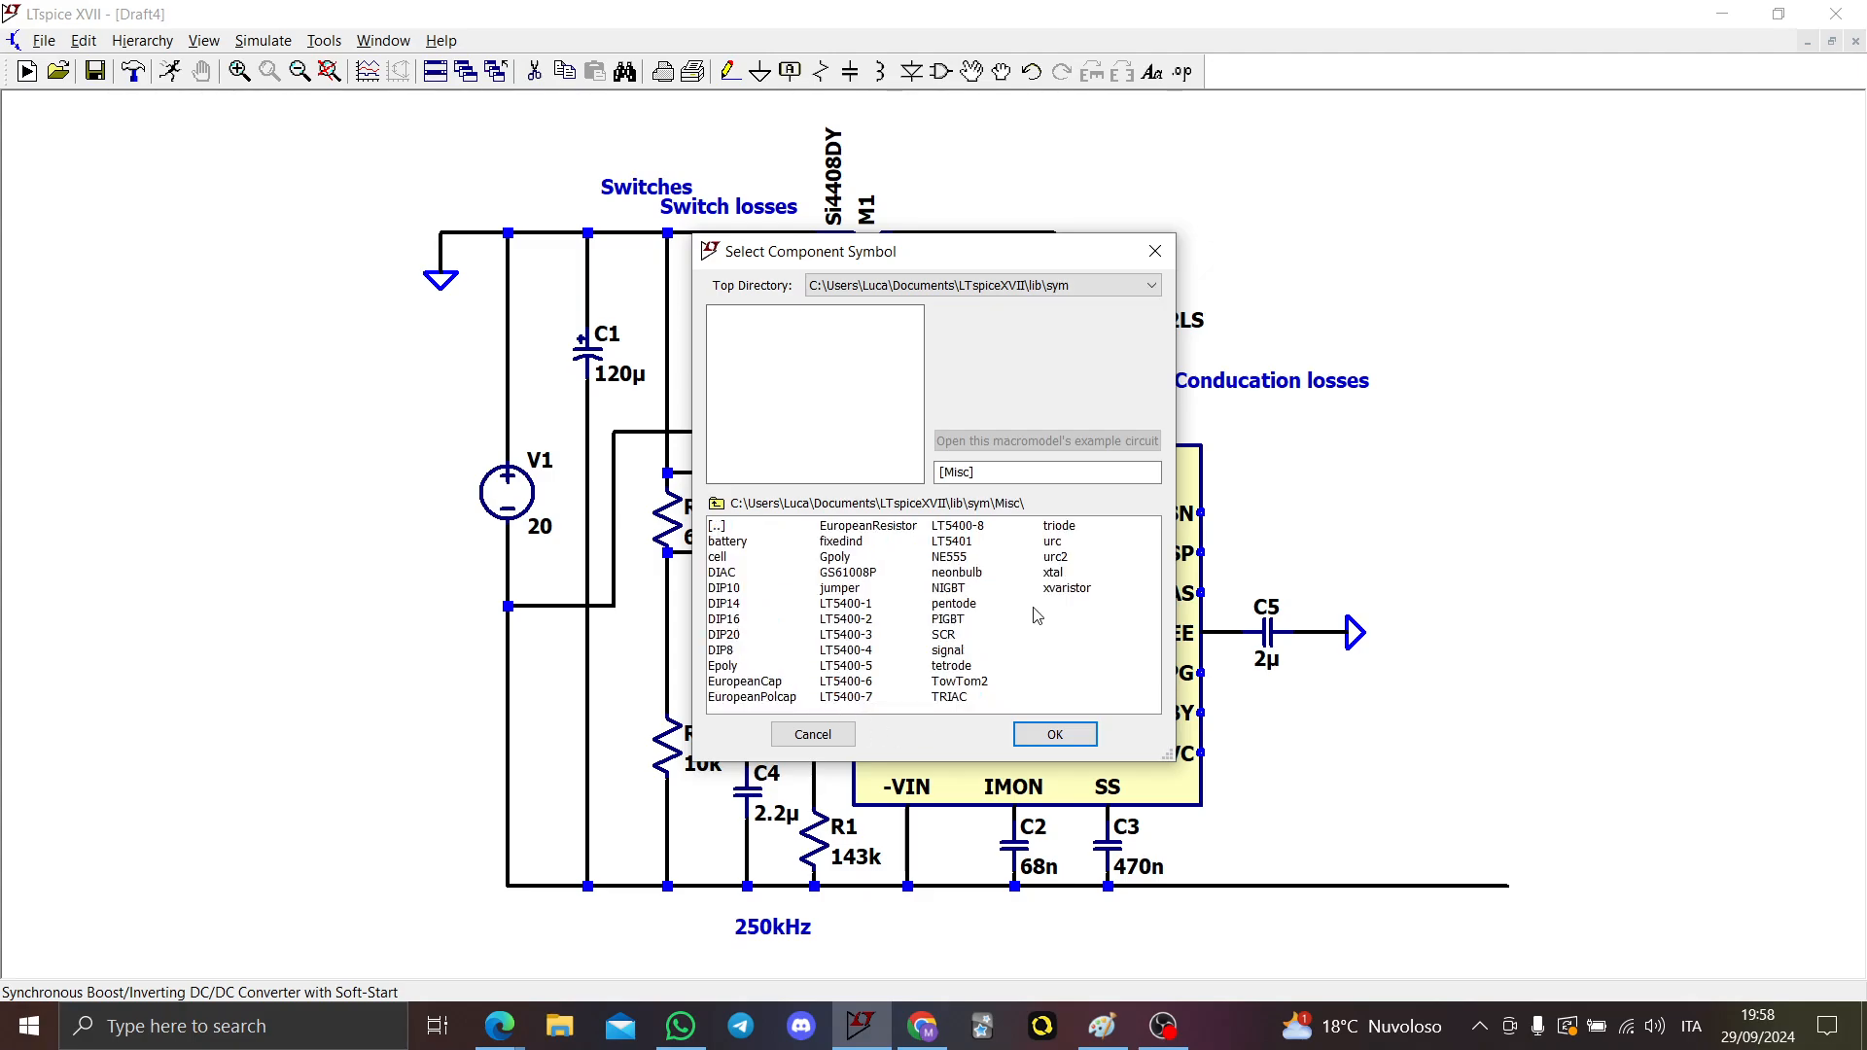
left_click(1066, 590)
left_click(1064, 573)
left_click(1064, 558)
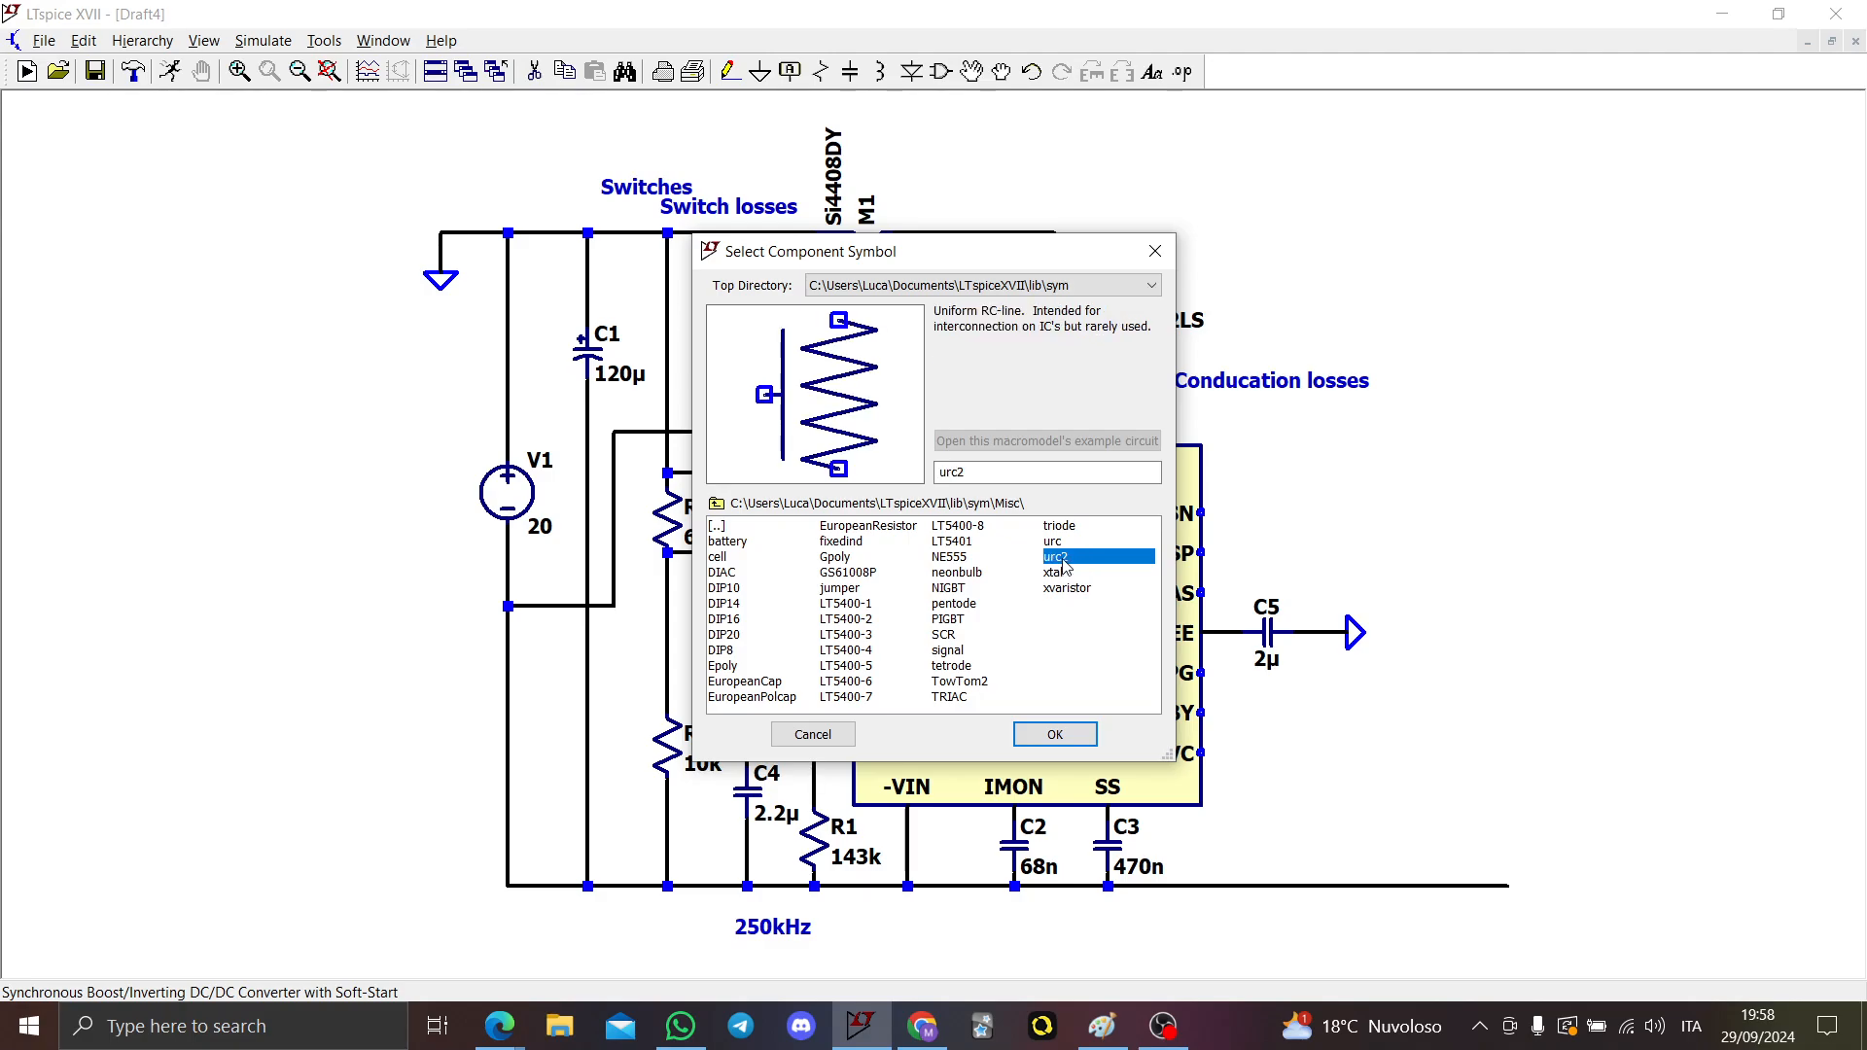
left_click(1064, 542)
left_click(1063, 529)
left_click(942, 557)
key("Down")
key("Down")
key("Down")
key("Down")
key("Down")
key("Down")
key("Down")
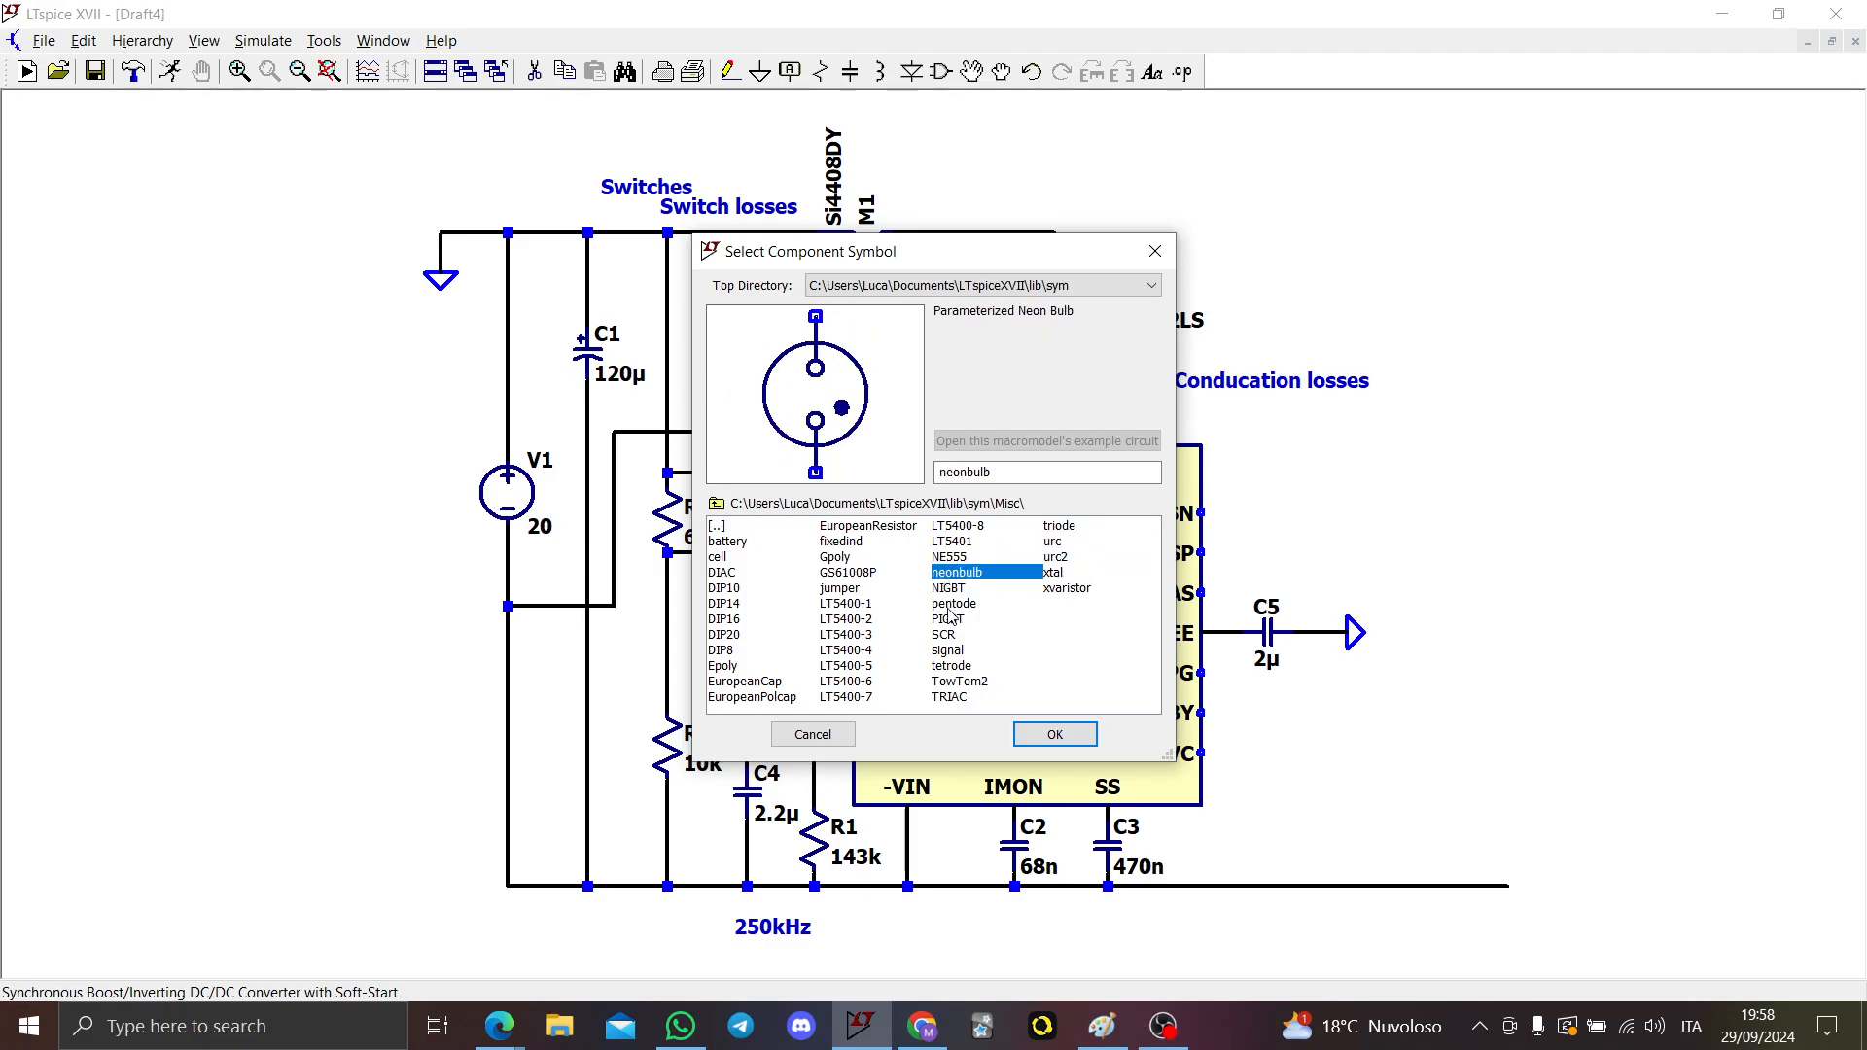
Step: Place the Misc jumper component where the CSN wire crosses the vertical wire above R3
left_click(840, 588)
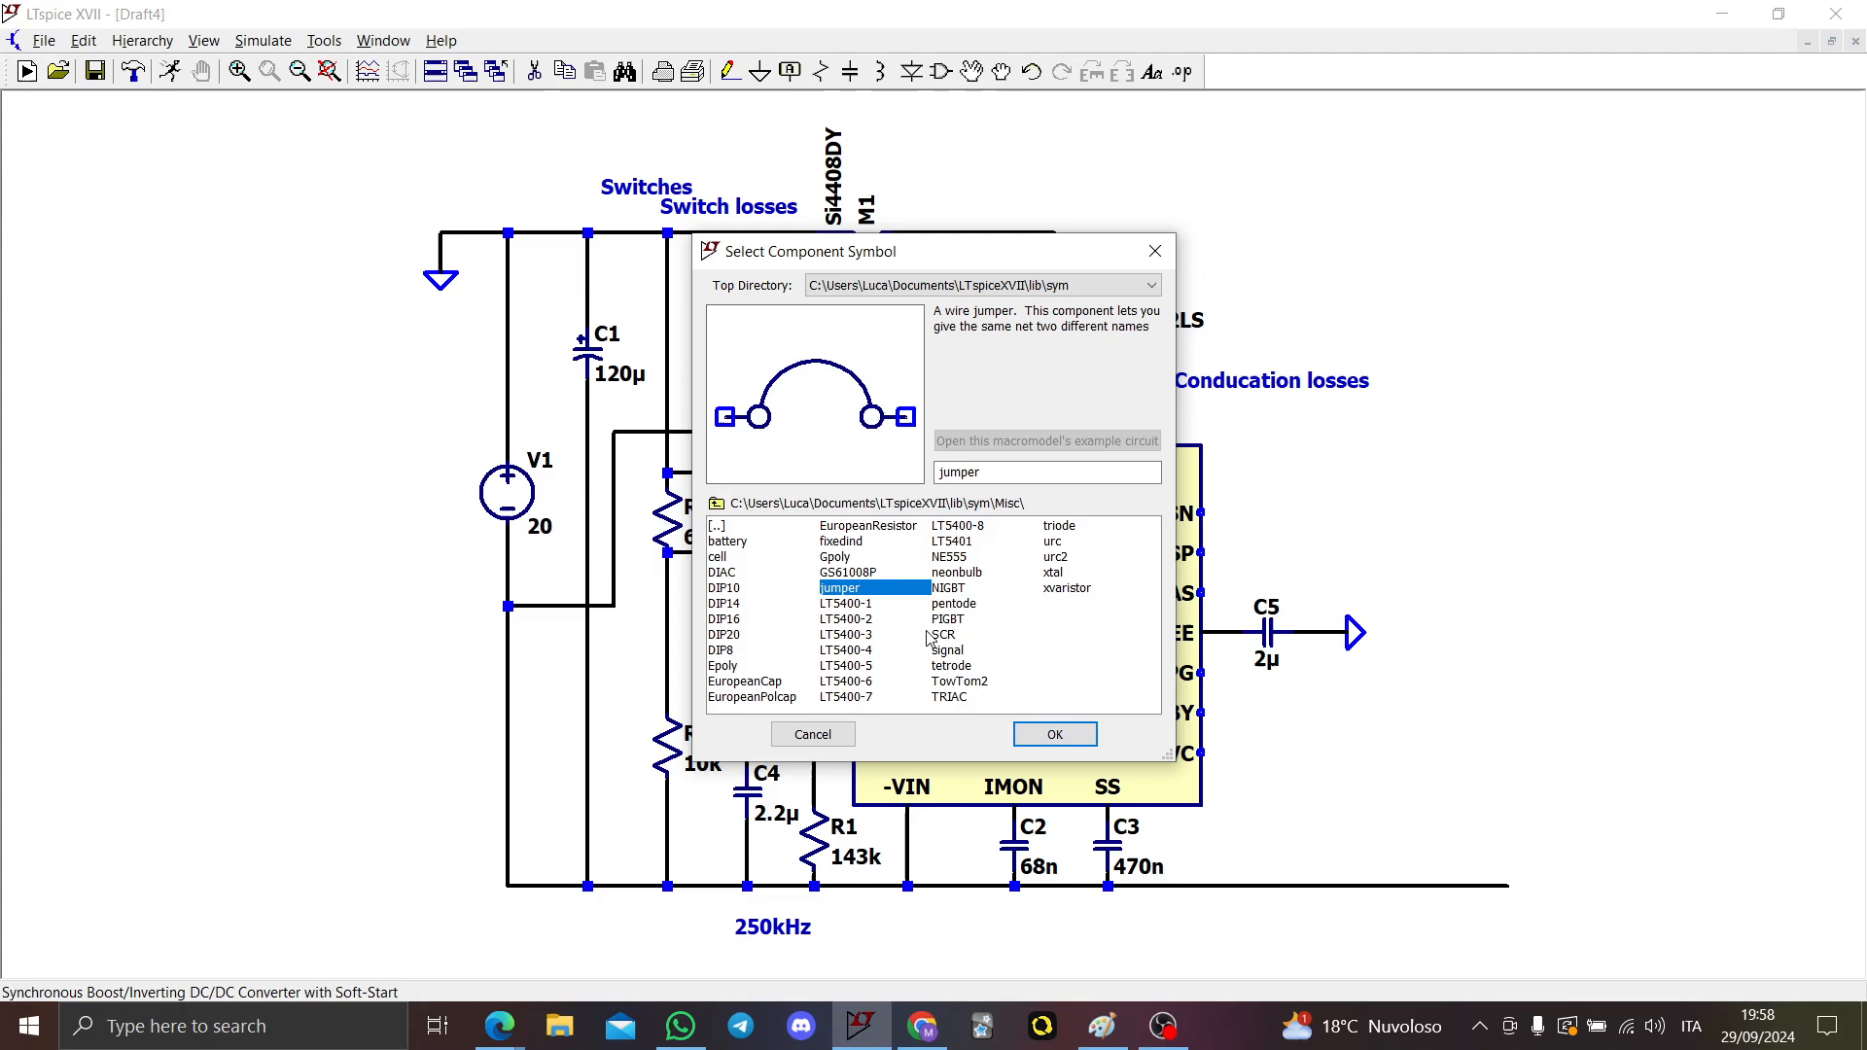
left_click(1055, 734)
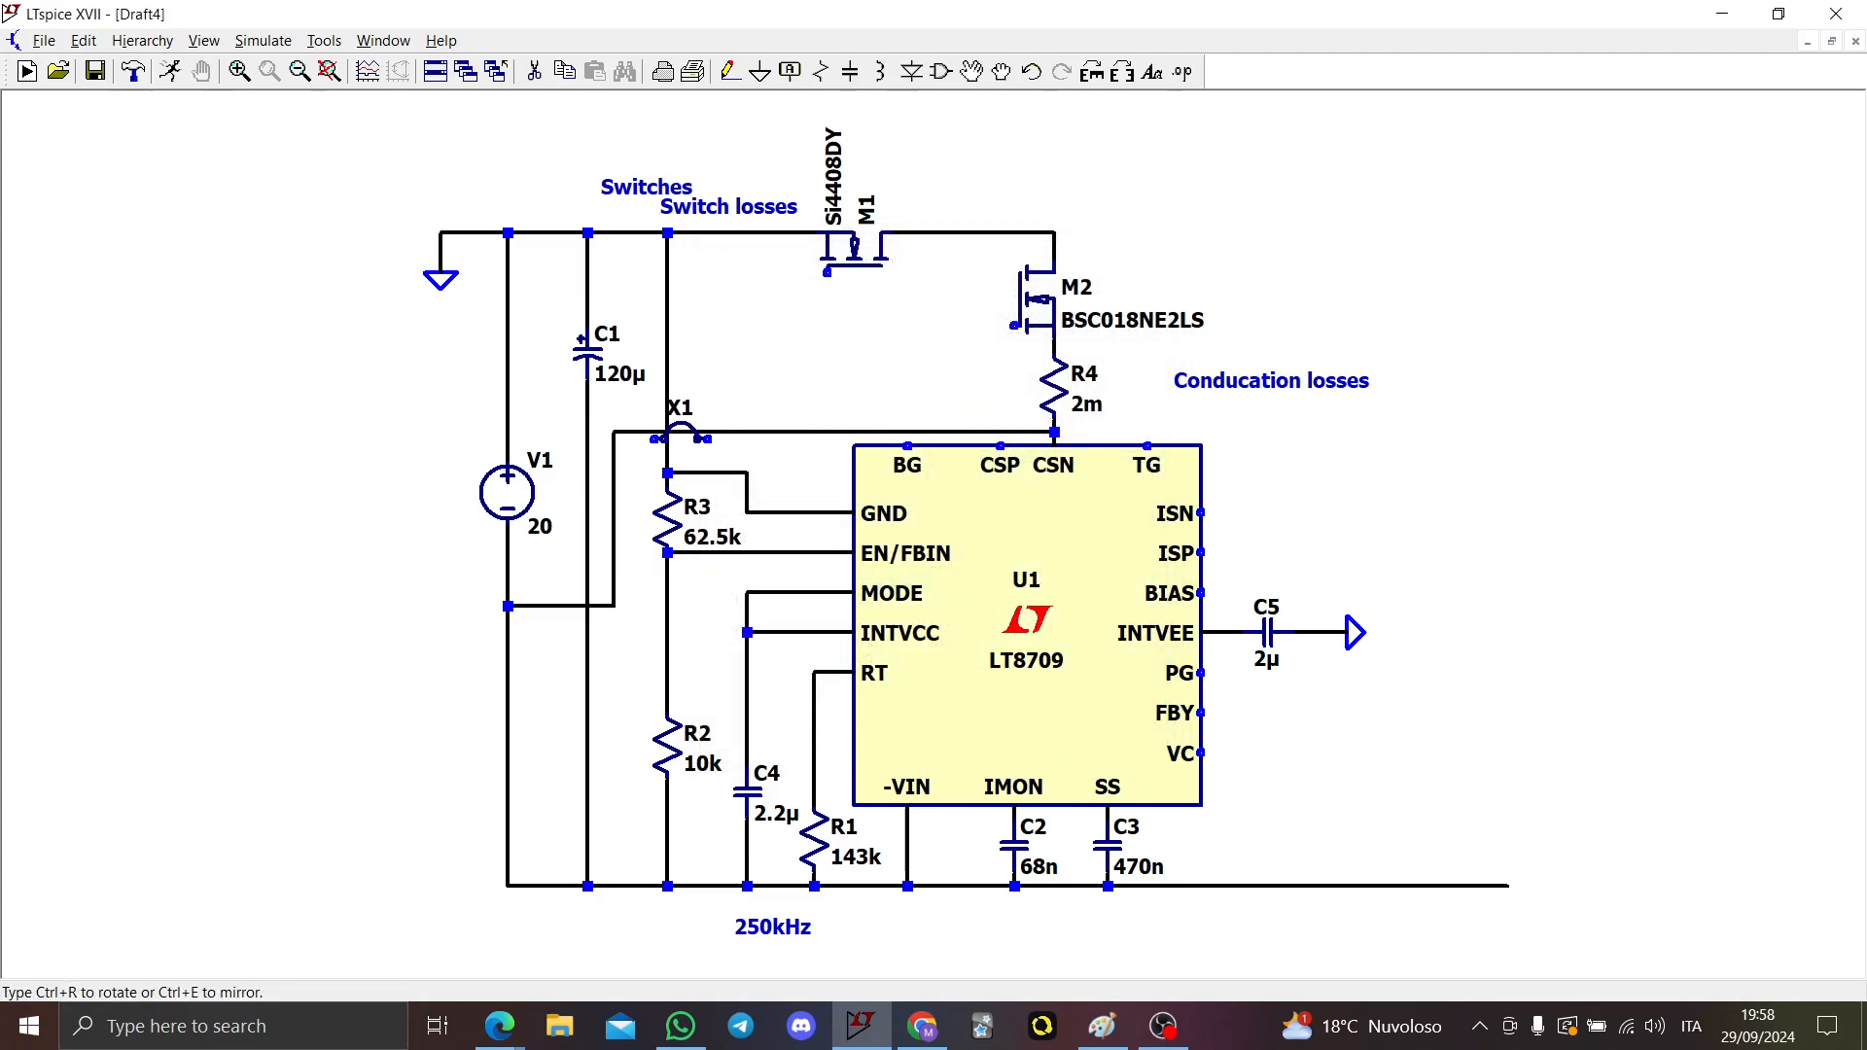
left_click(667, 425)
key("Escape")
Step: Shift the X1 label away from the jumper, try deleting the label, and undo the deletion
scroll(670, 398, "up", 5)
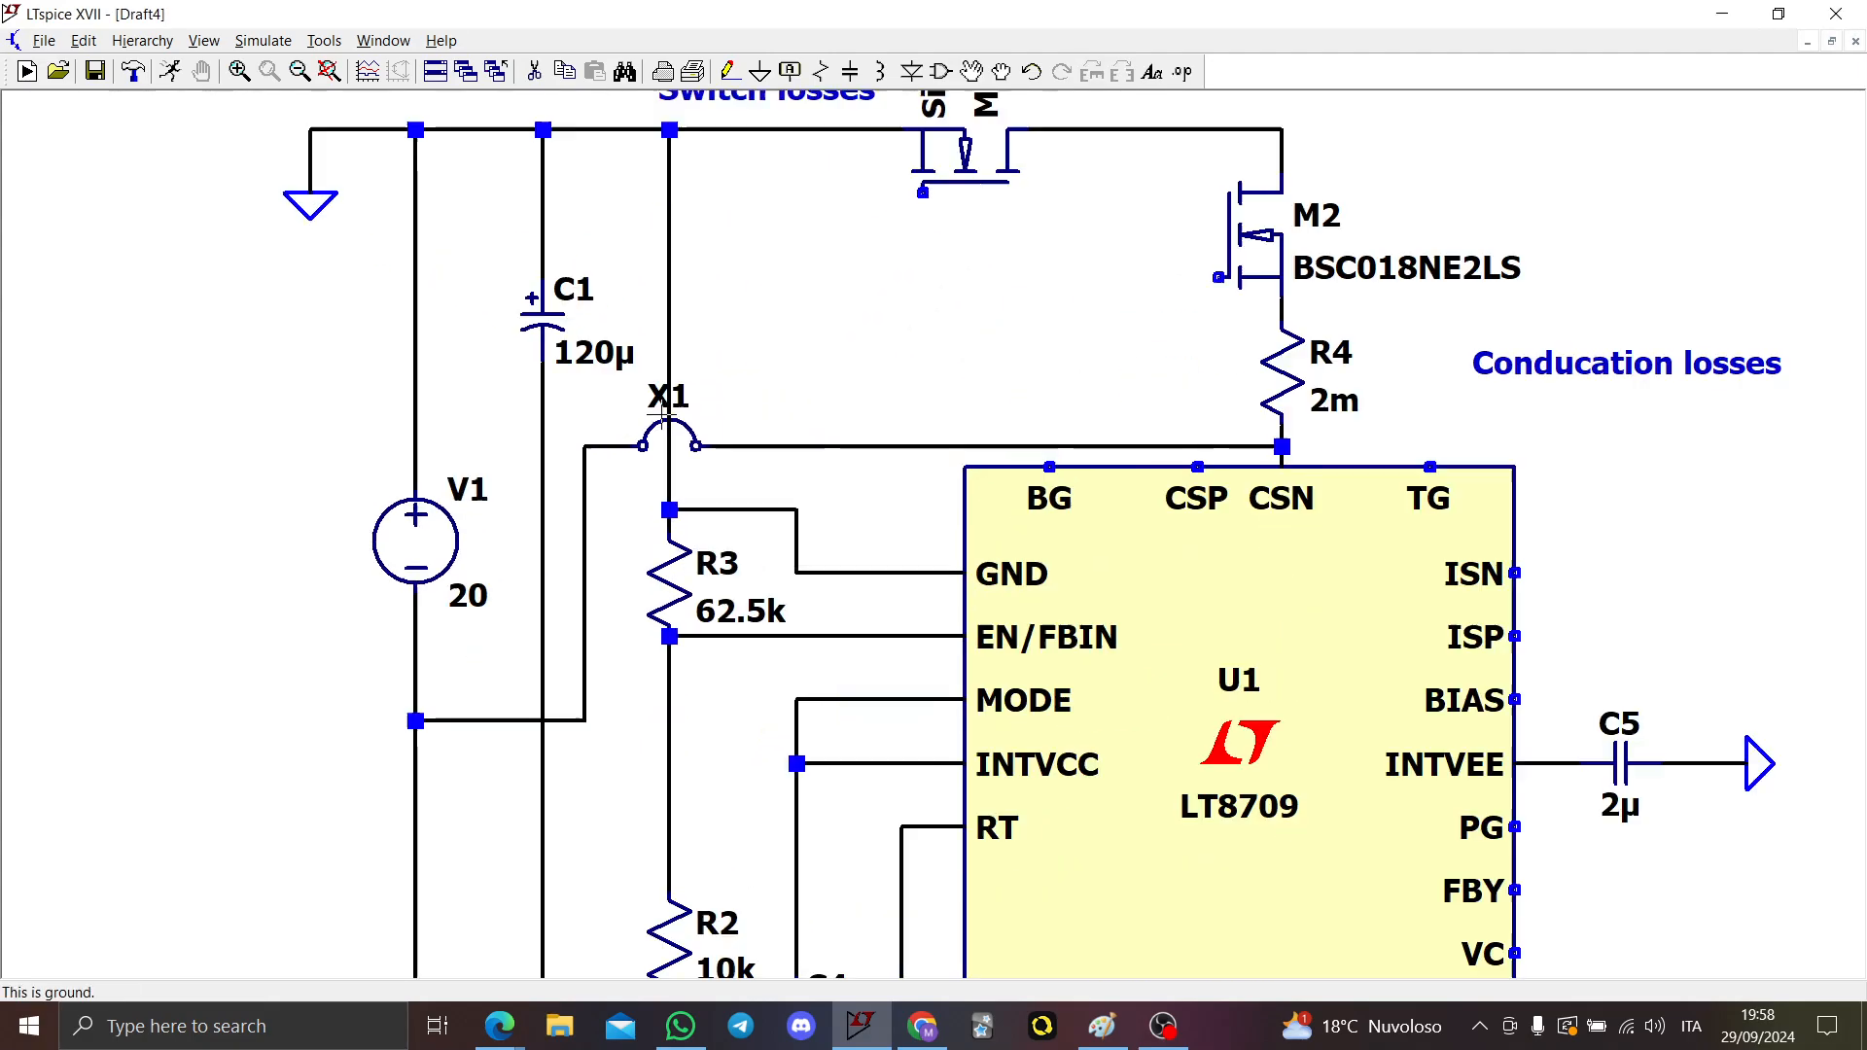
left_click(704, 372)
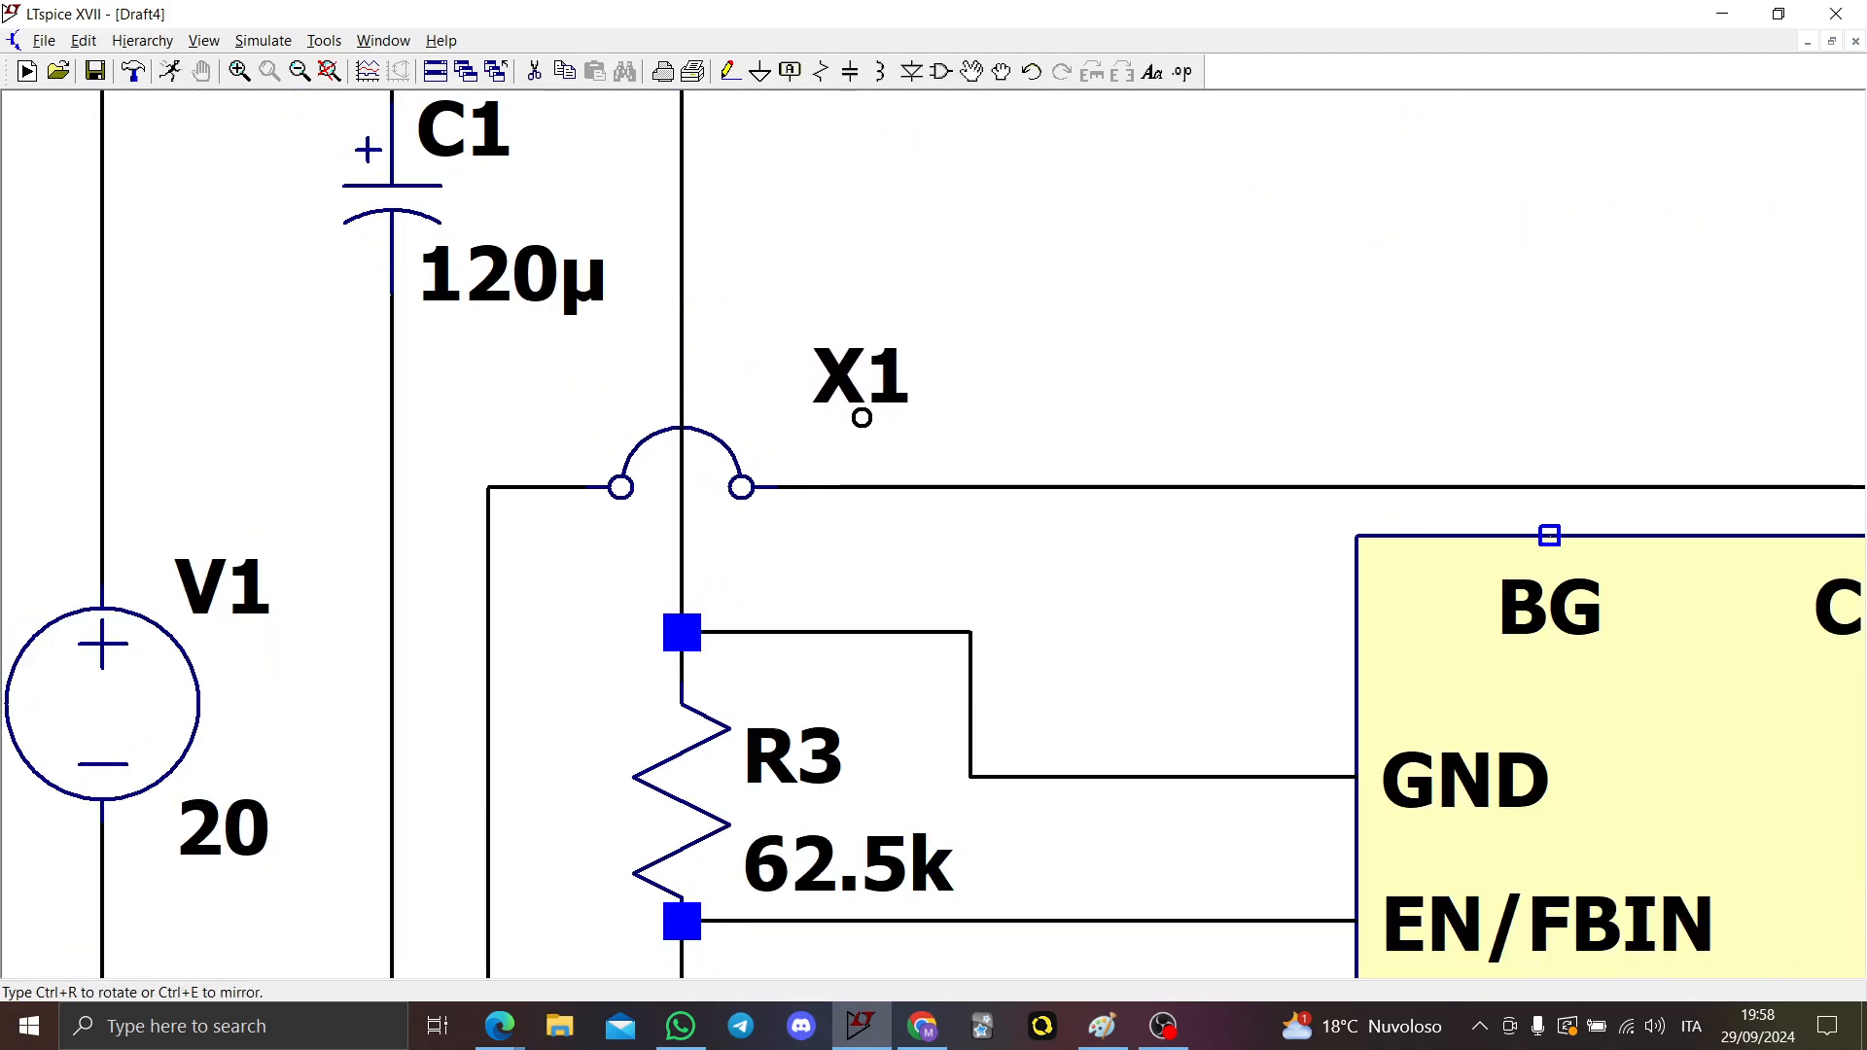
left_click(888, 365)
key("F4")
key("Escape")
key("F5")
left_click(859, 381)
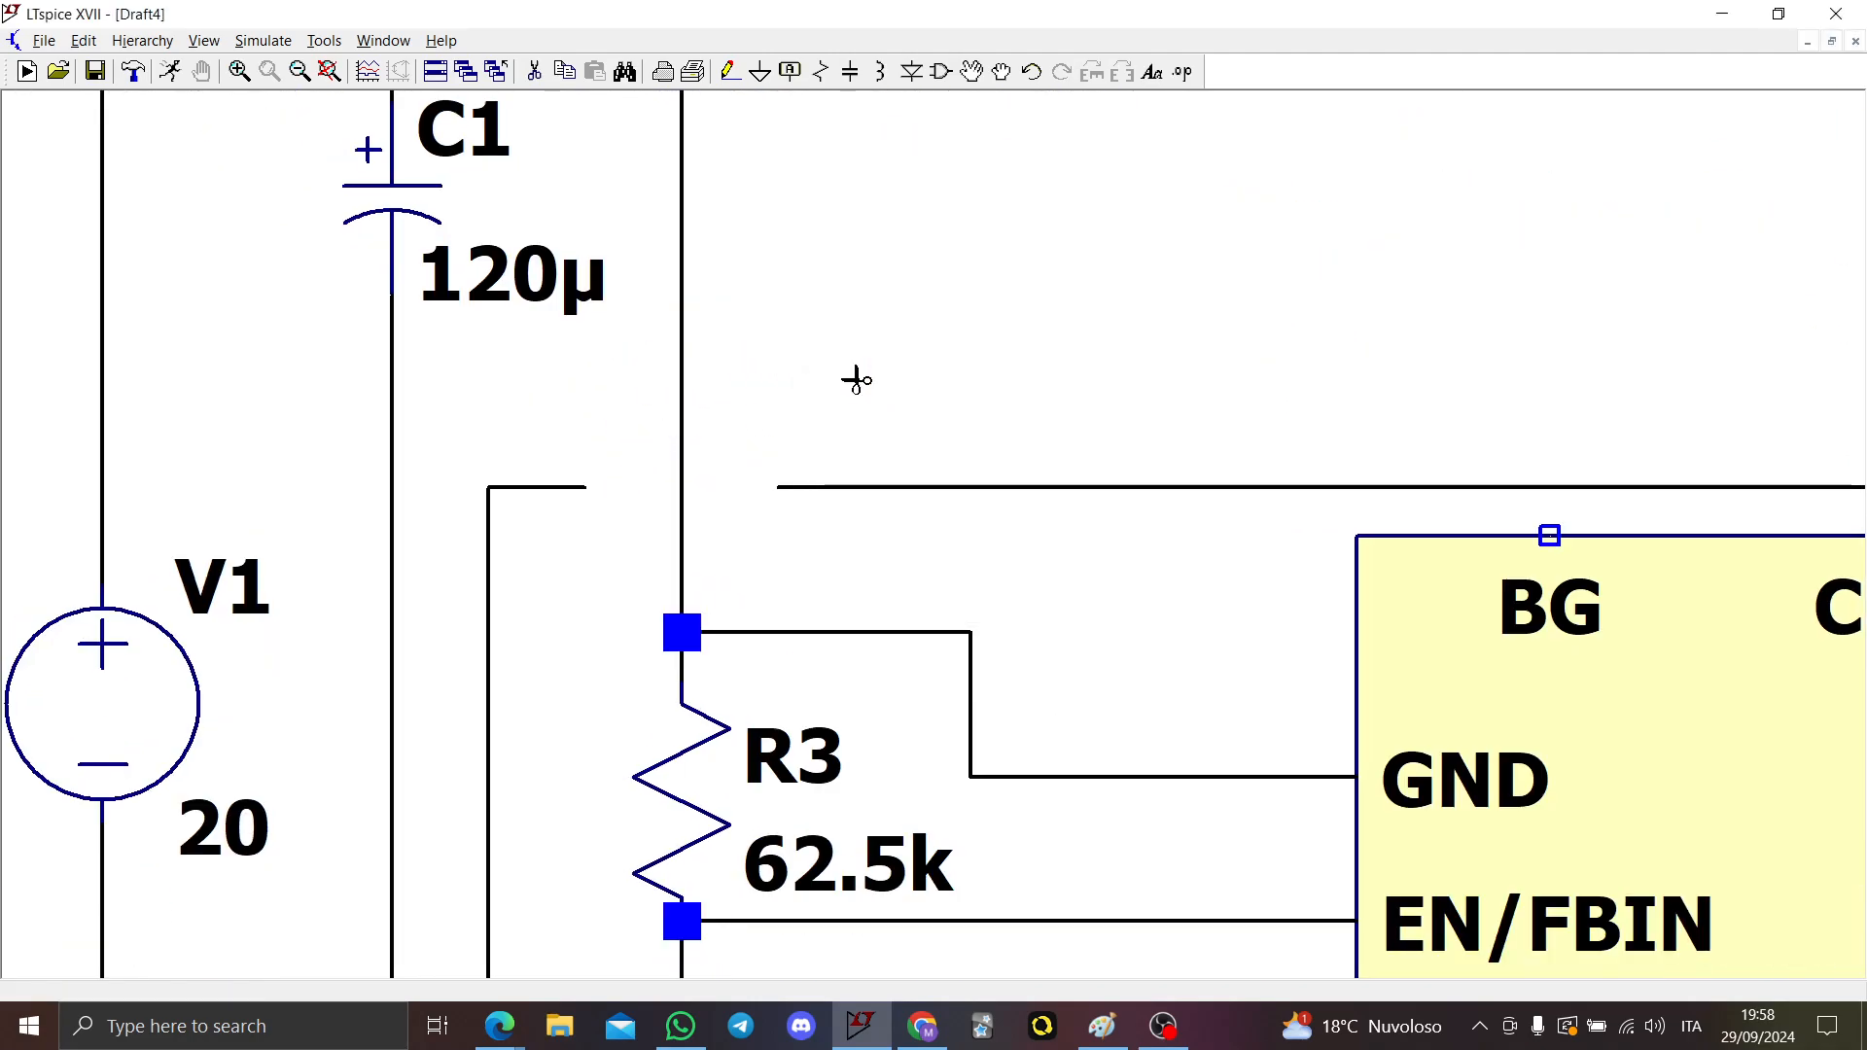
key("F9")
right_click(855, 378)
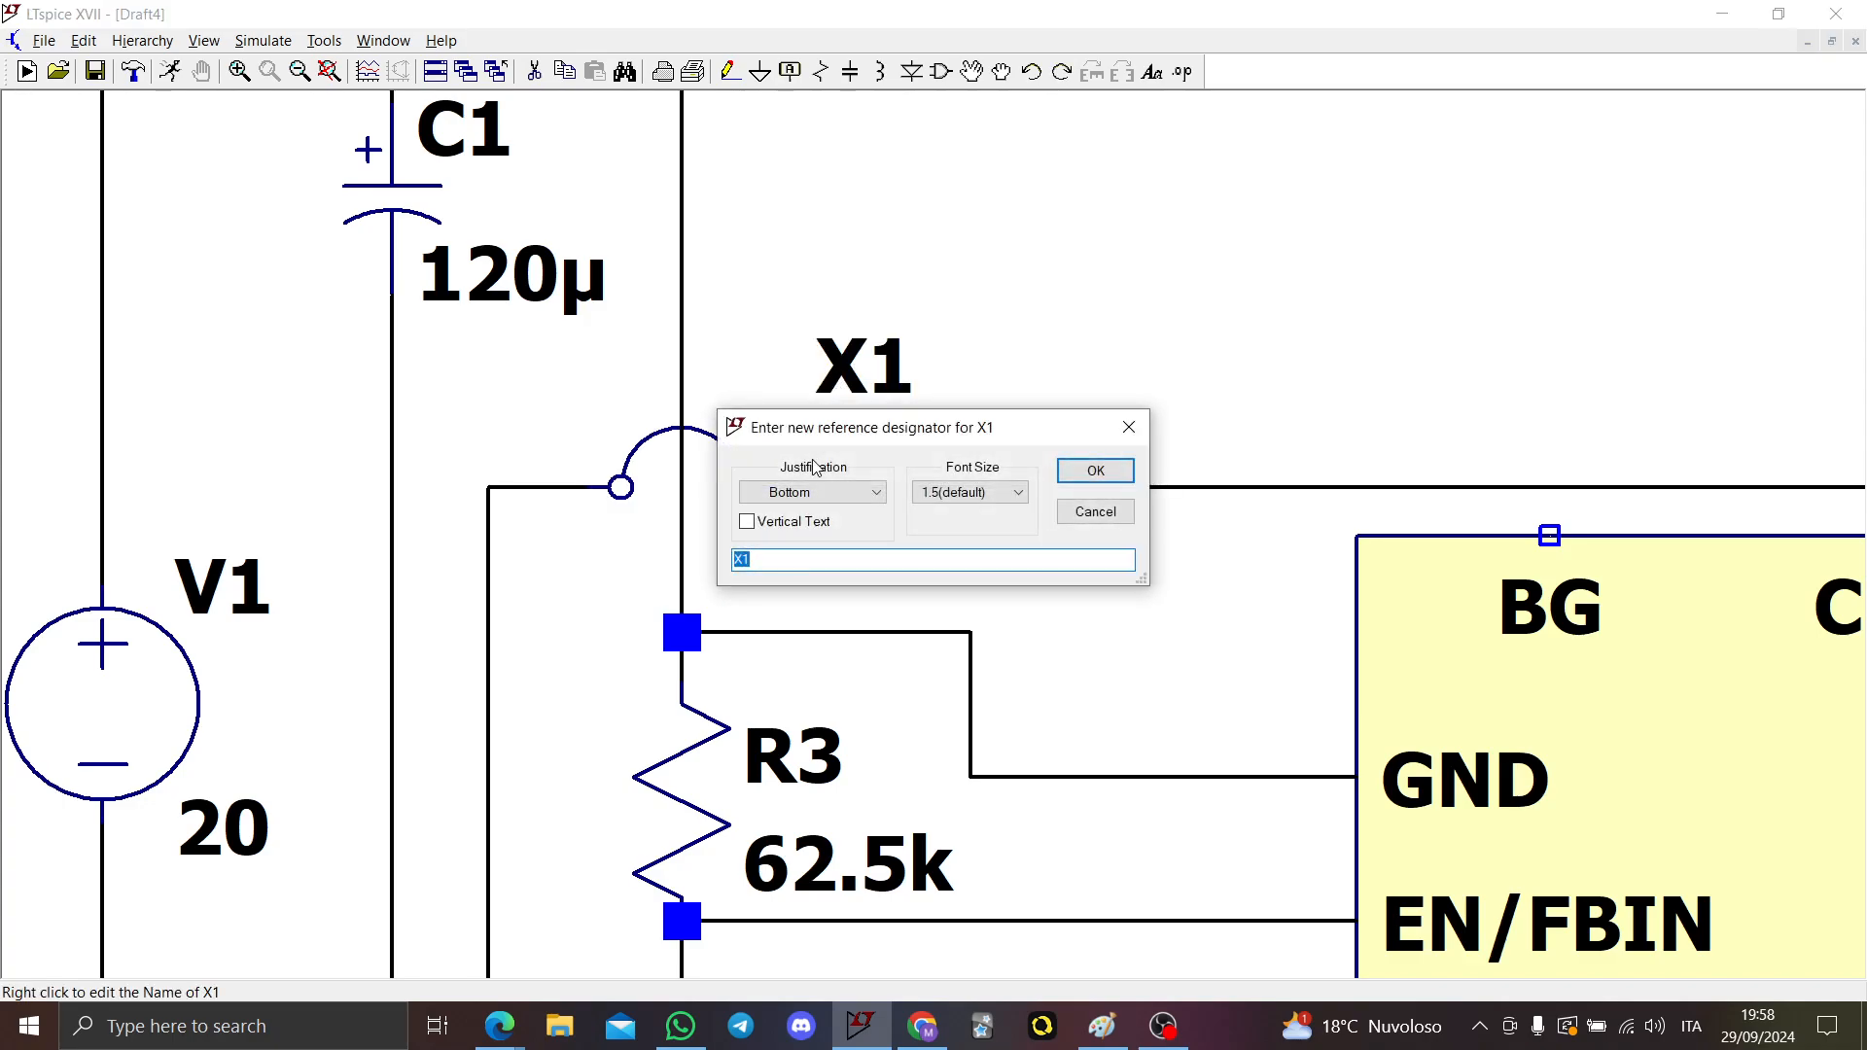
key("Escape")
Step: Hide the jumper's X1 instance name through its component attributes
right_click(650, 464)
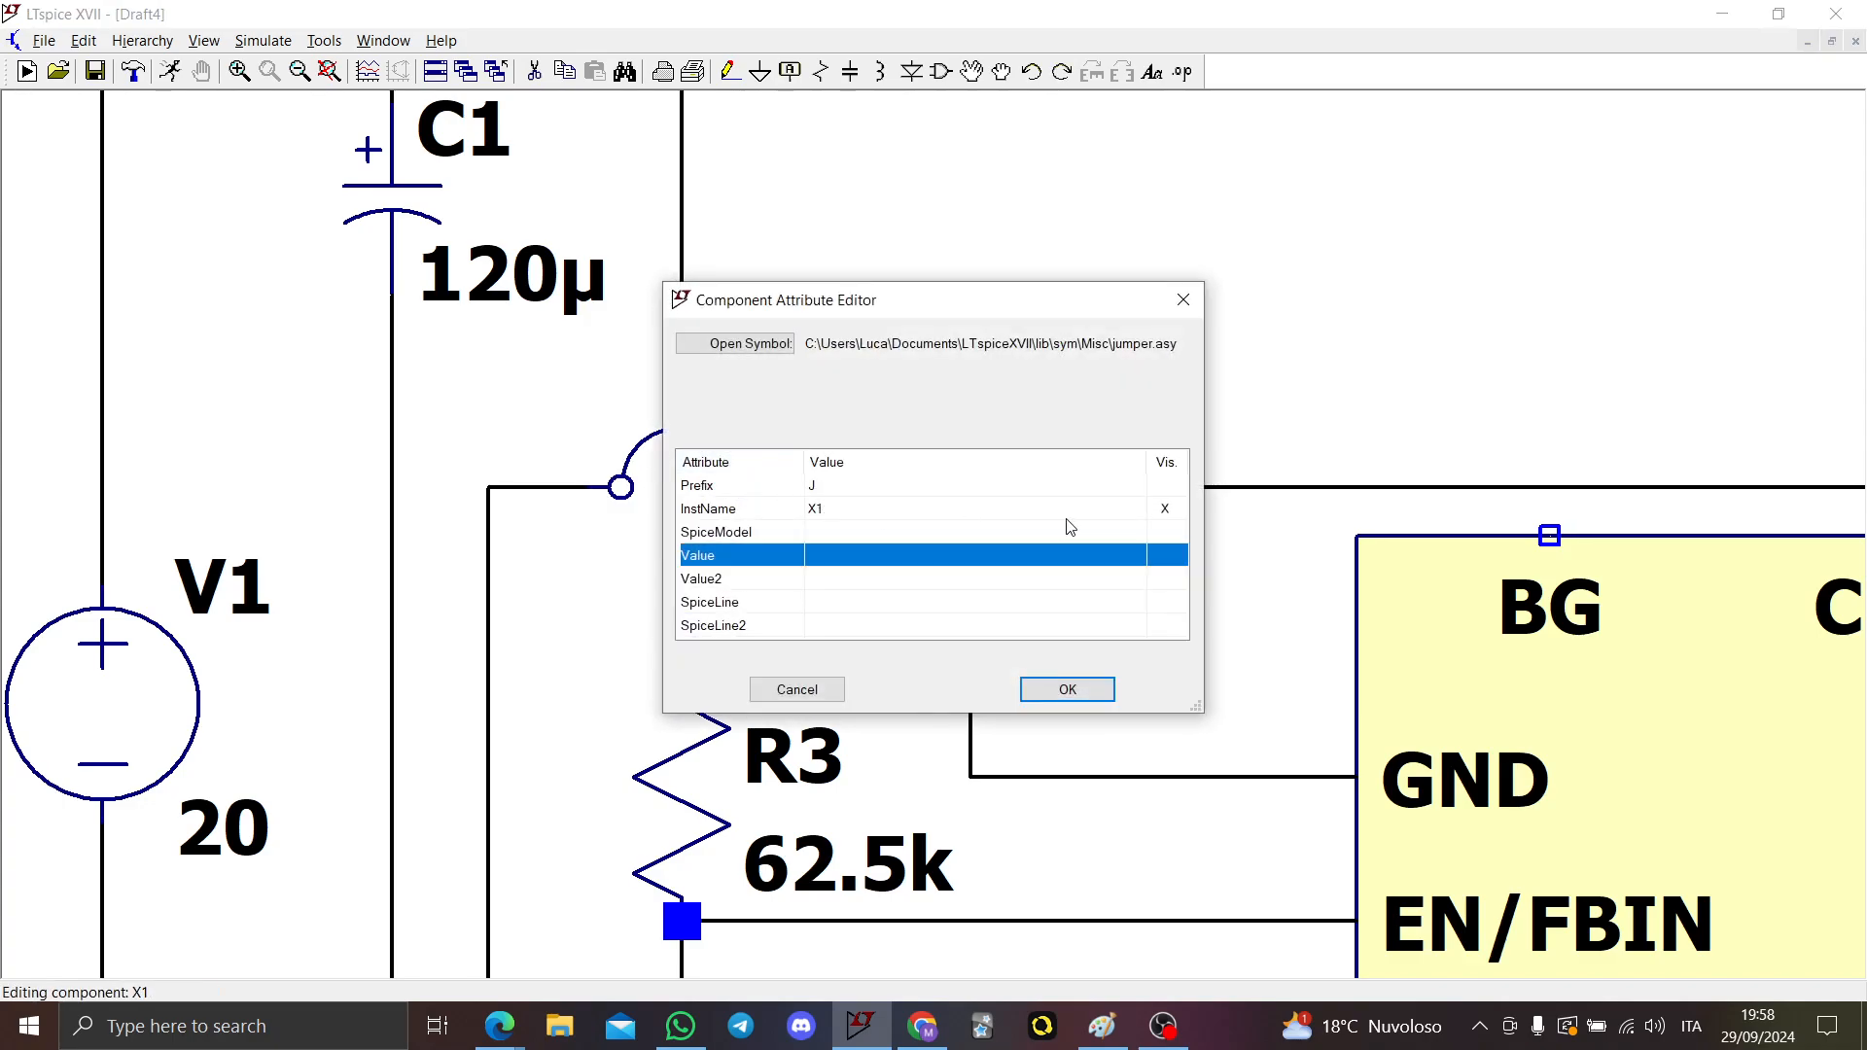
left_click(1154, 509)
left_click(1065, 683)
Step: Copy the jumper onto the crossing between the V1 negative branch wire and C1's vertical wire
scroll(815, 537, "down", 3)
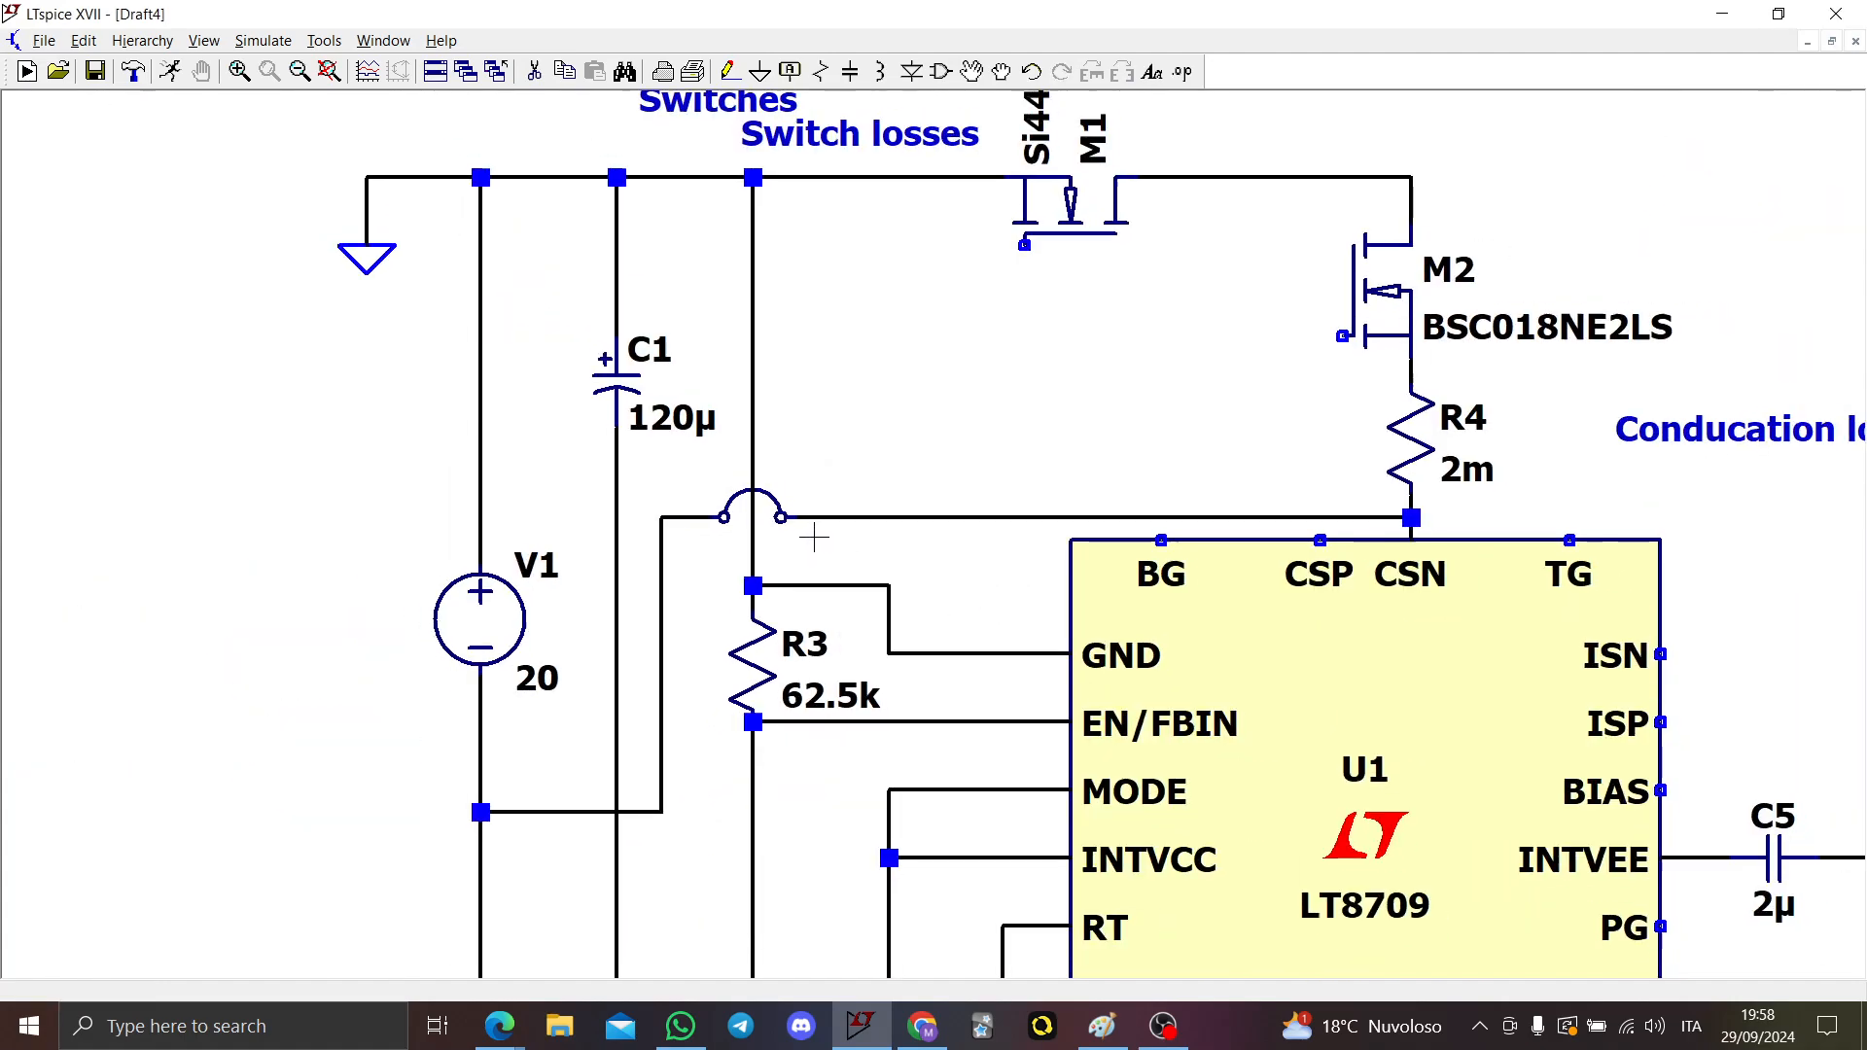
scroll(827, 540, "down", 3)
scroll(841, 538, "up", 4)
scroll(837, 530, "down", 2)
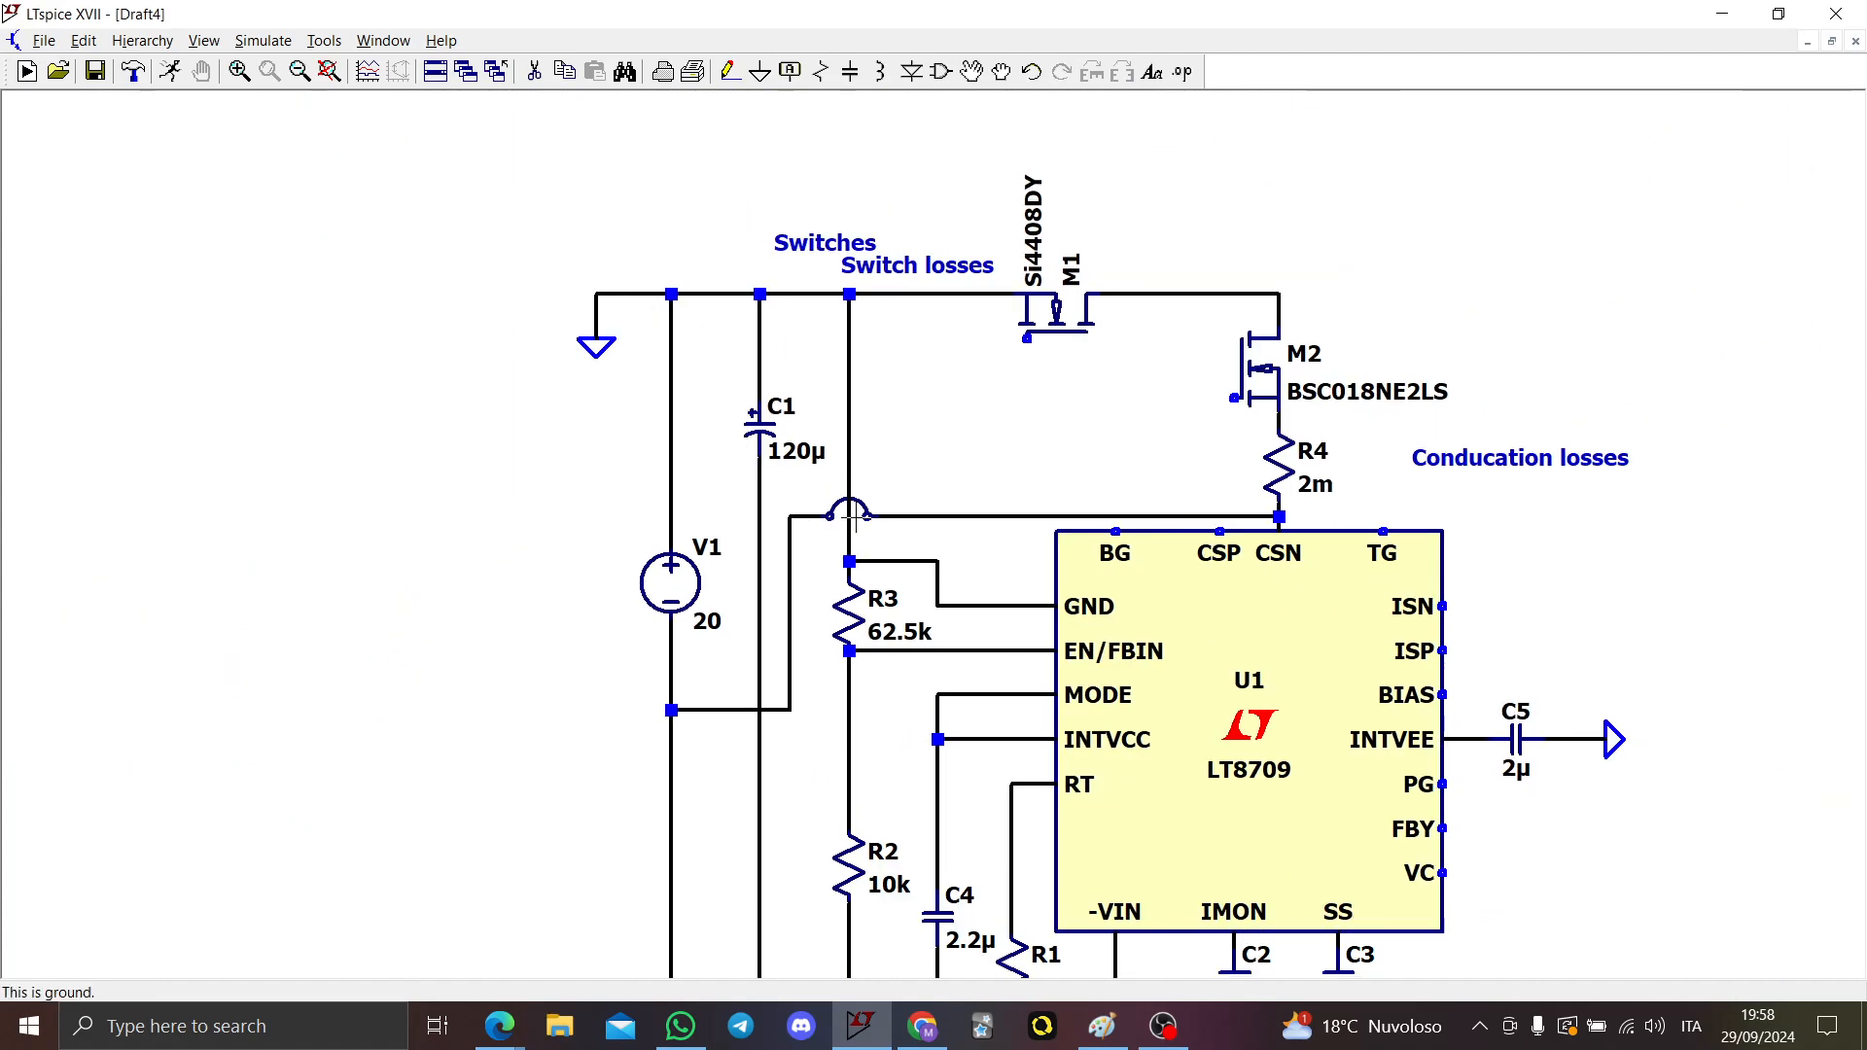
left_click_drag(856, 517, 878, 479)
key("F7")
left_click(784, 654)
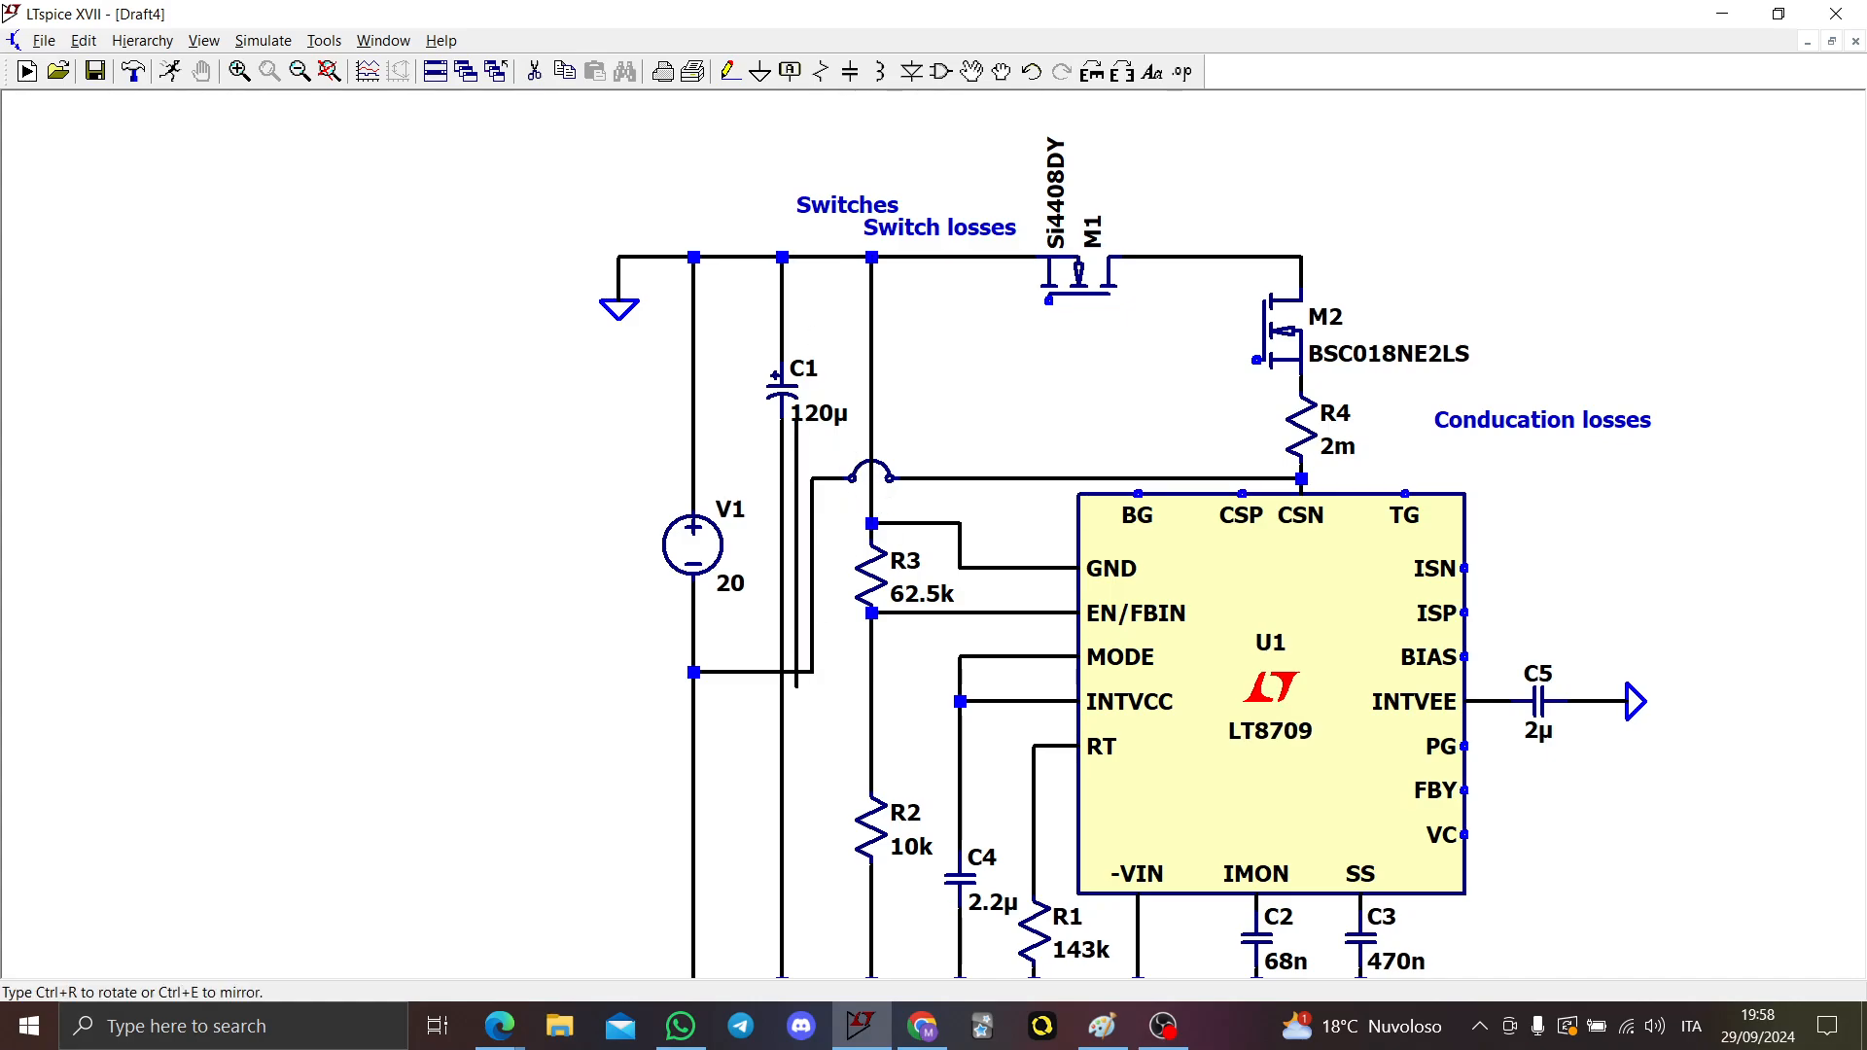
key("Escape")
scroll(881, 483, "up", 4)
key("F6")
left_click(878, 473)
scroll(787, 652, "down", 1)
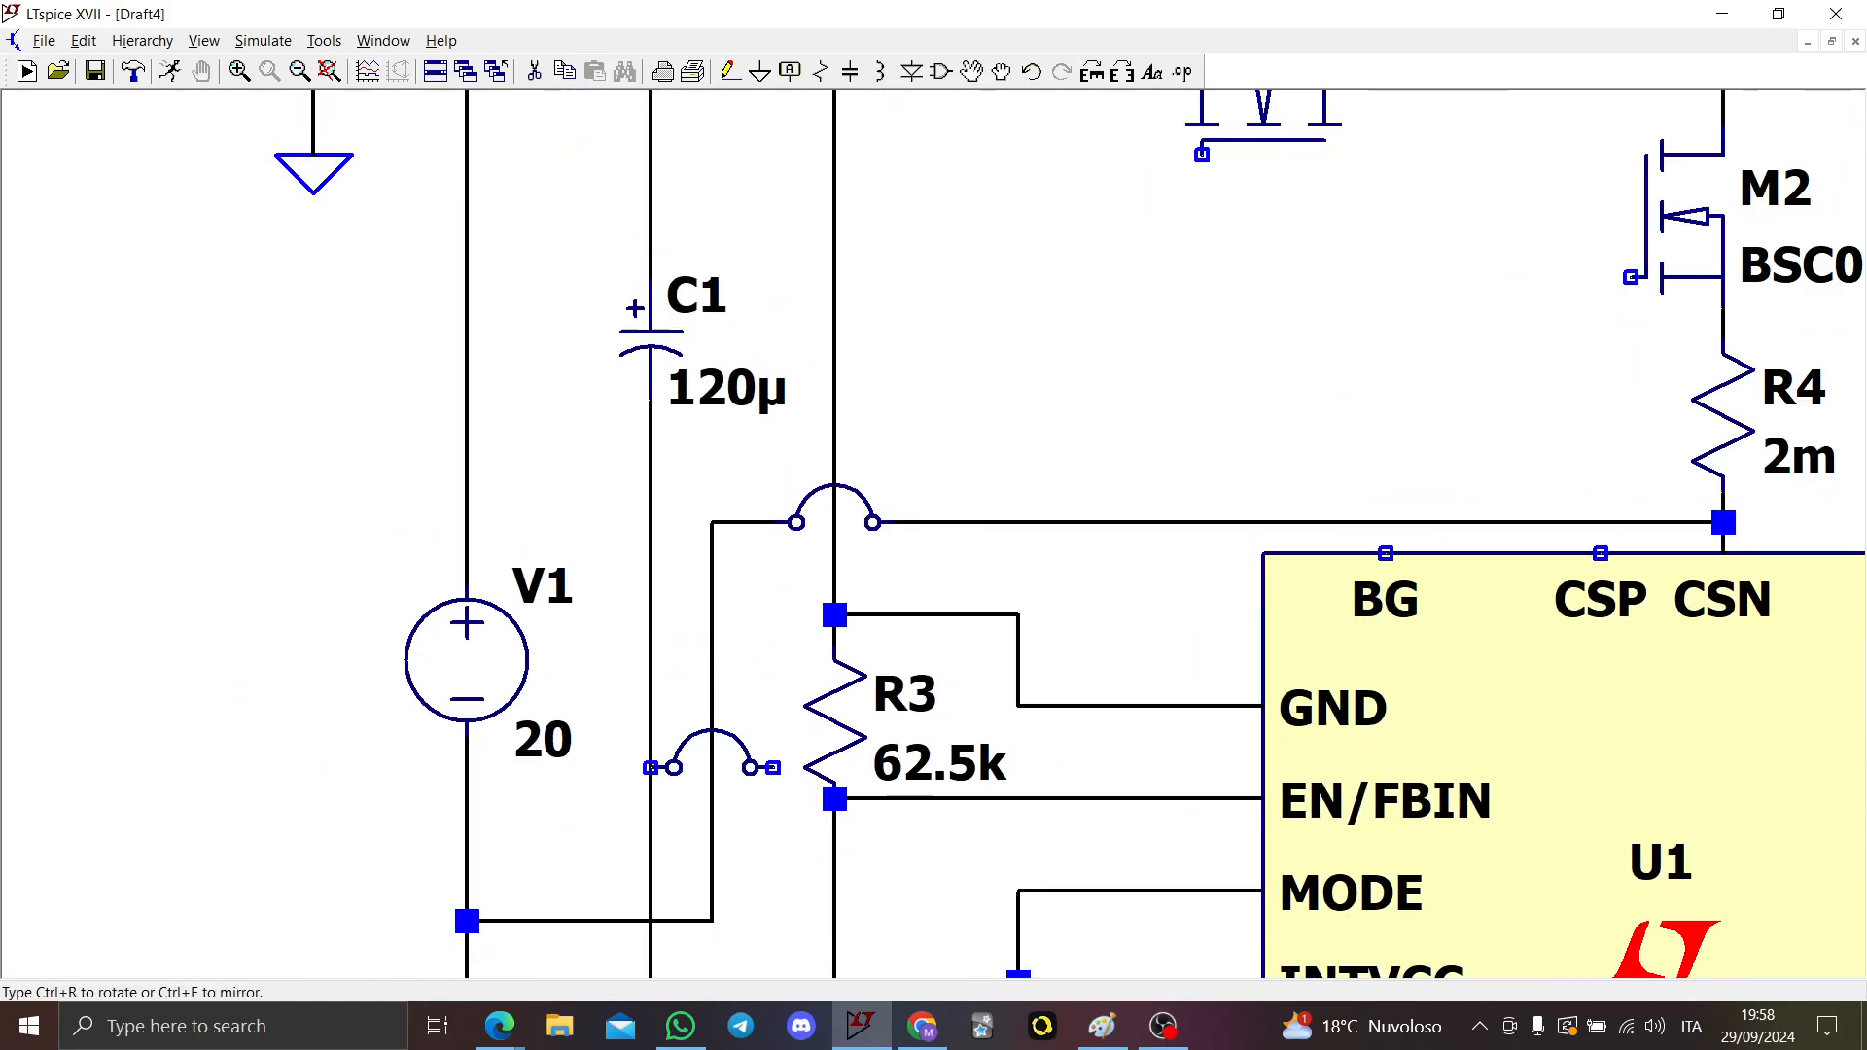
left_click(684, 918)
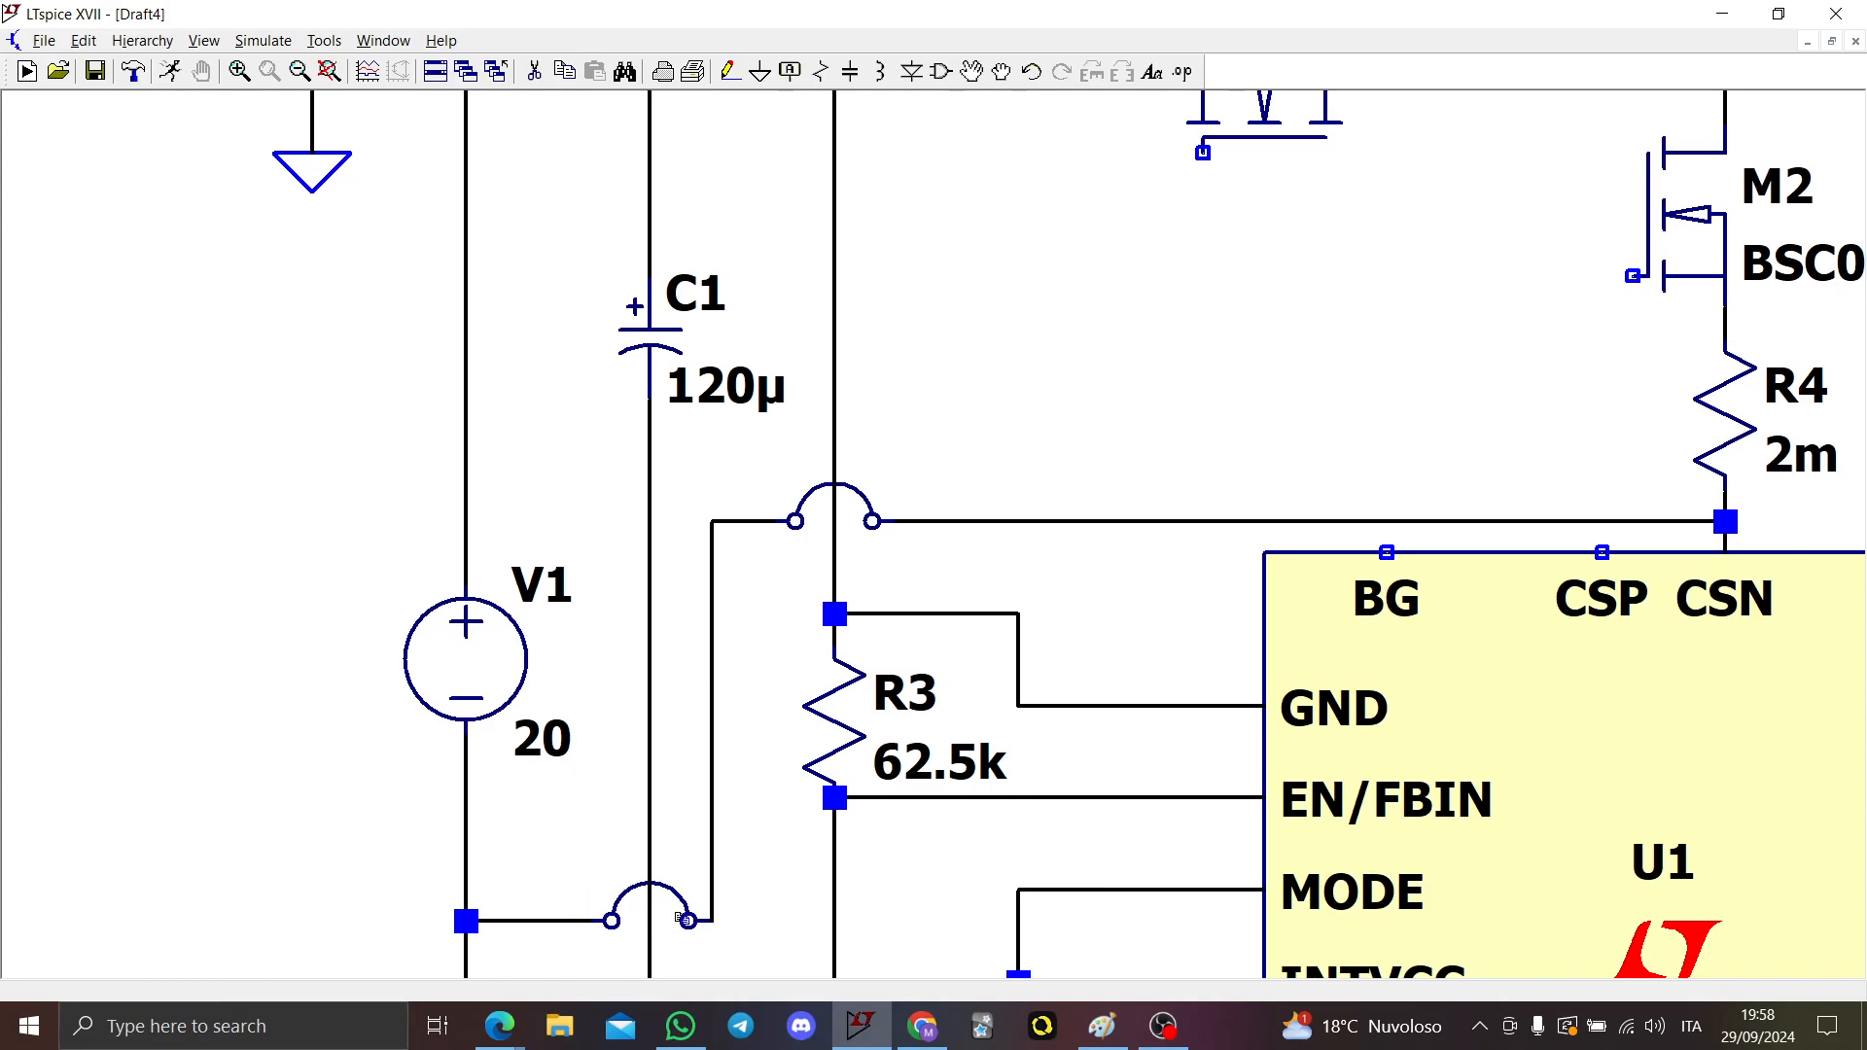
Step: Wire the gate of M2 to the BG pin of the LT8709
scroll(750, 875, "down", 4)
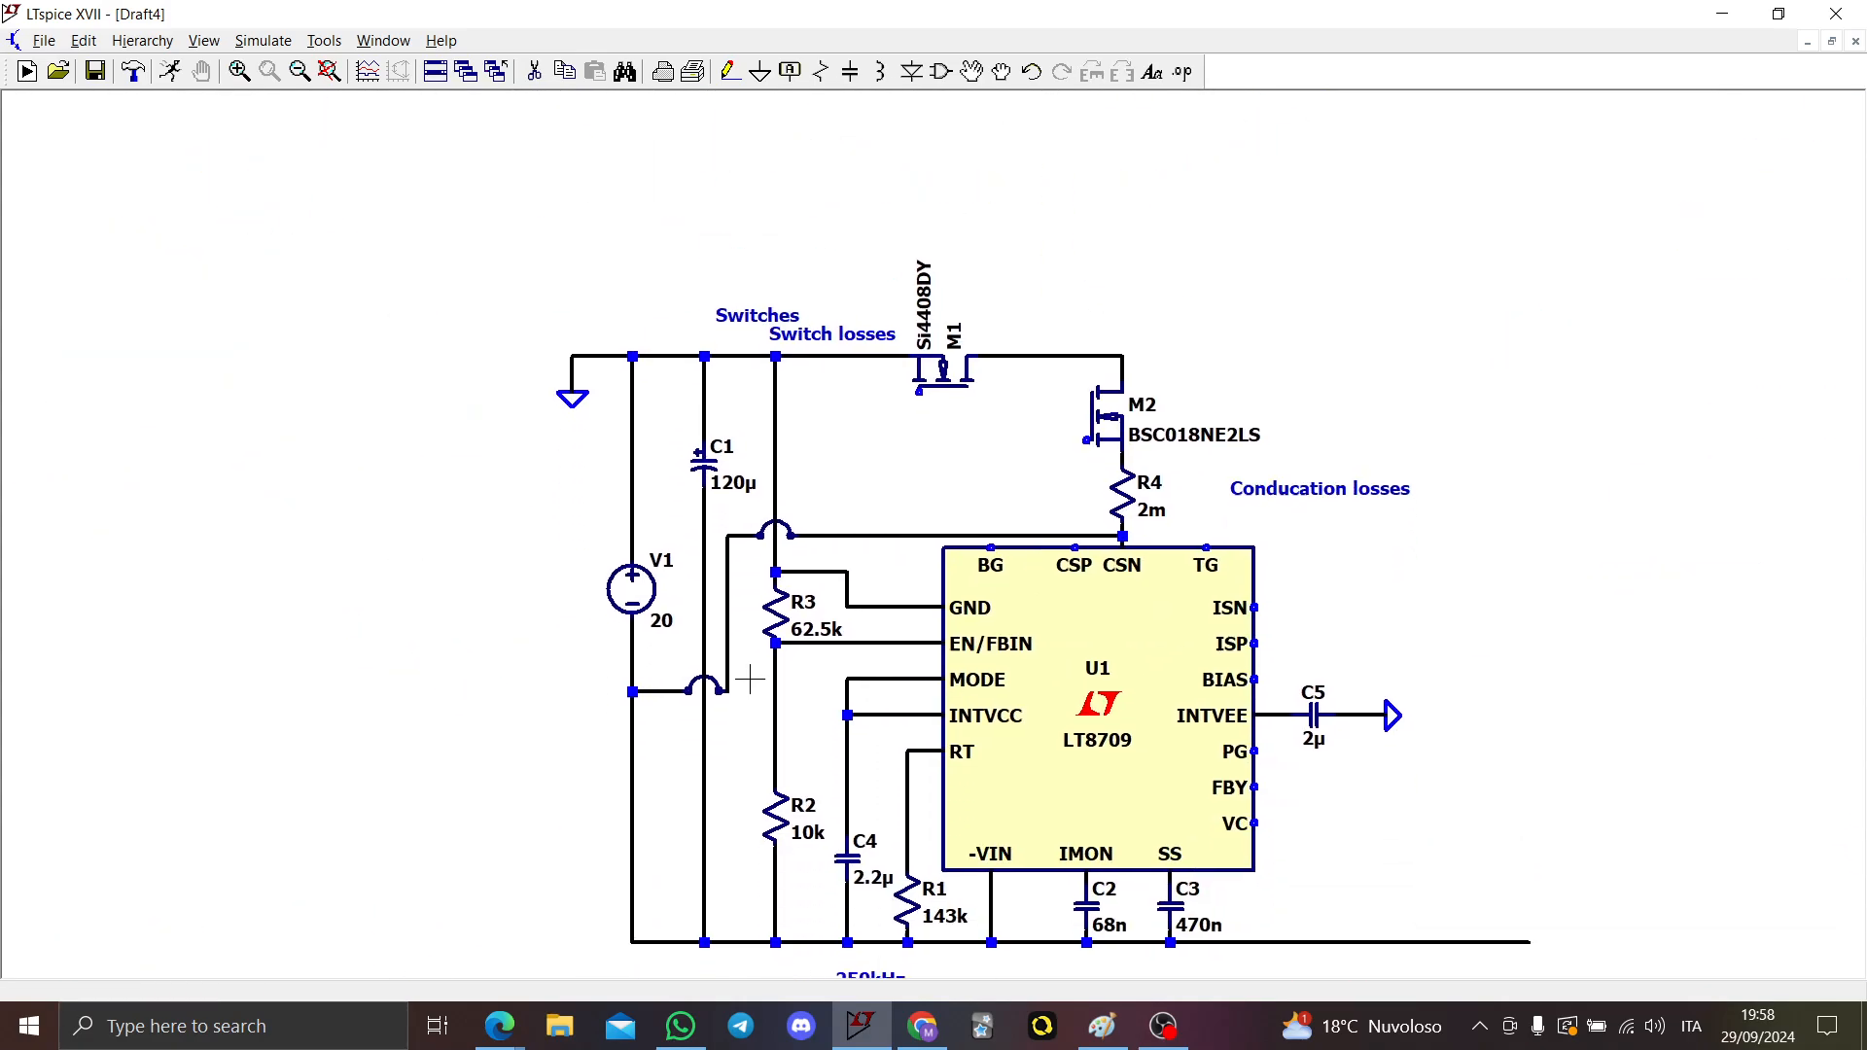
scroll(1012, 496, "up", 1)
scroll(1180, 467, "up", 1)
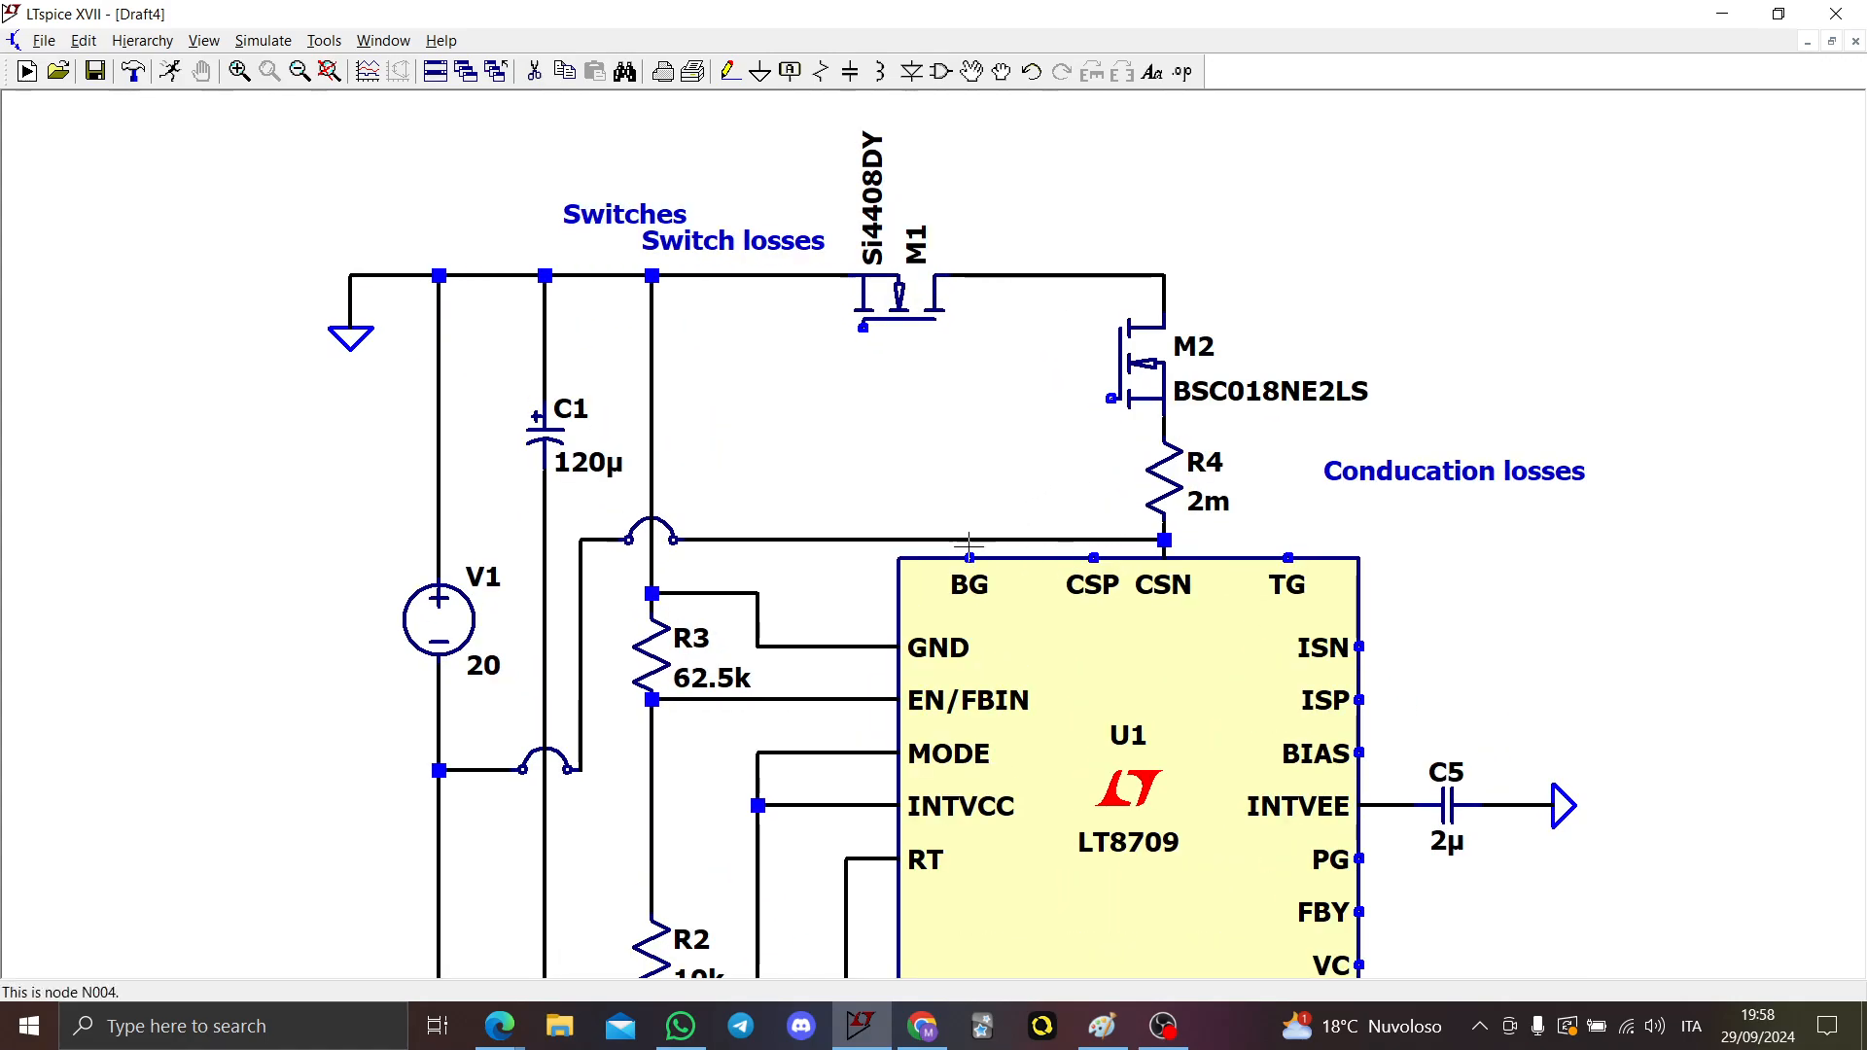
key("F3")
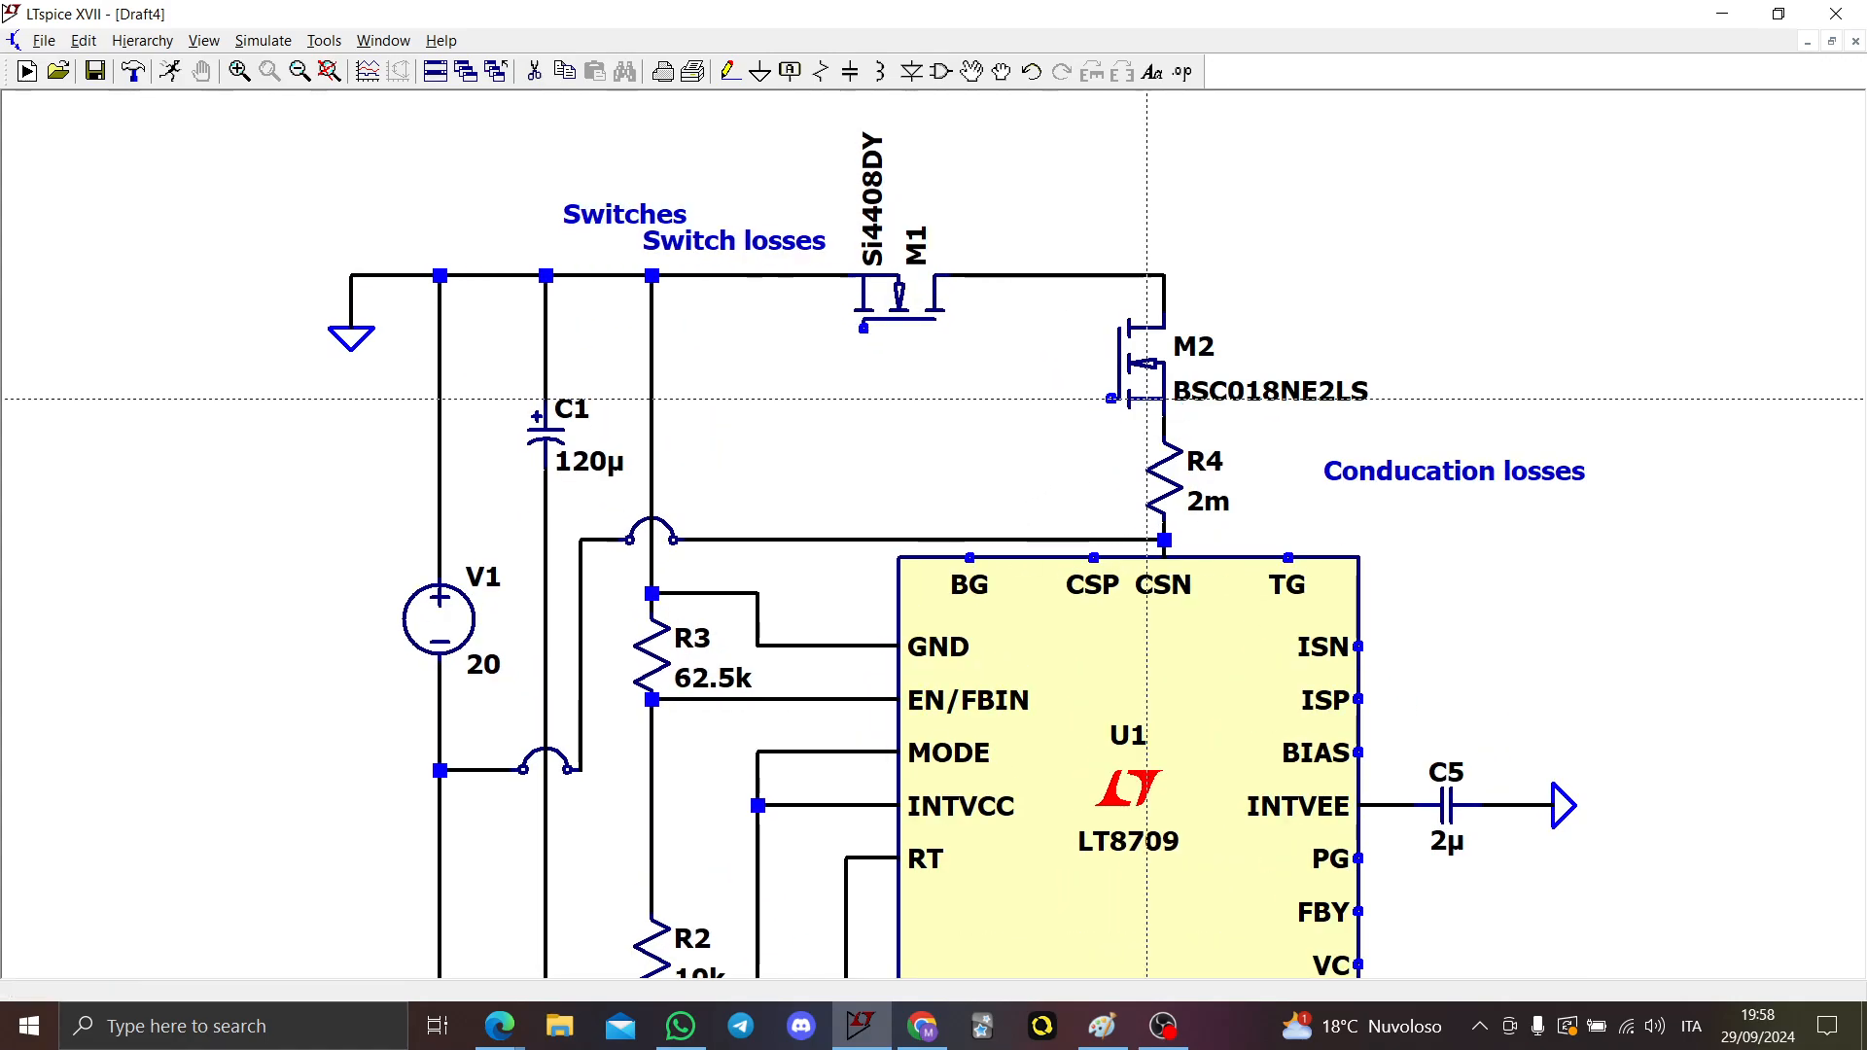
left_click(1112, 398)
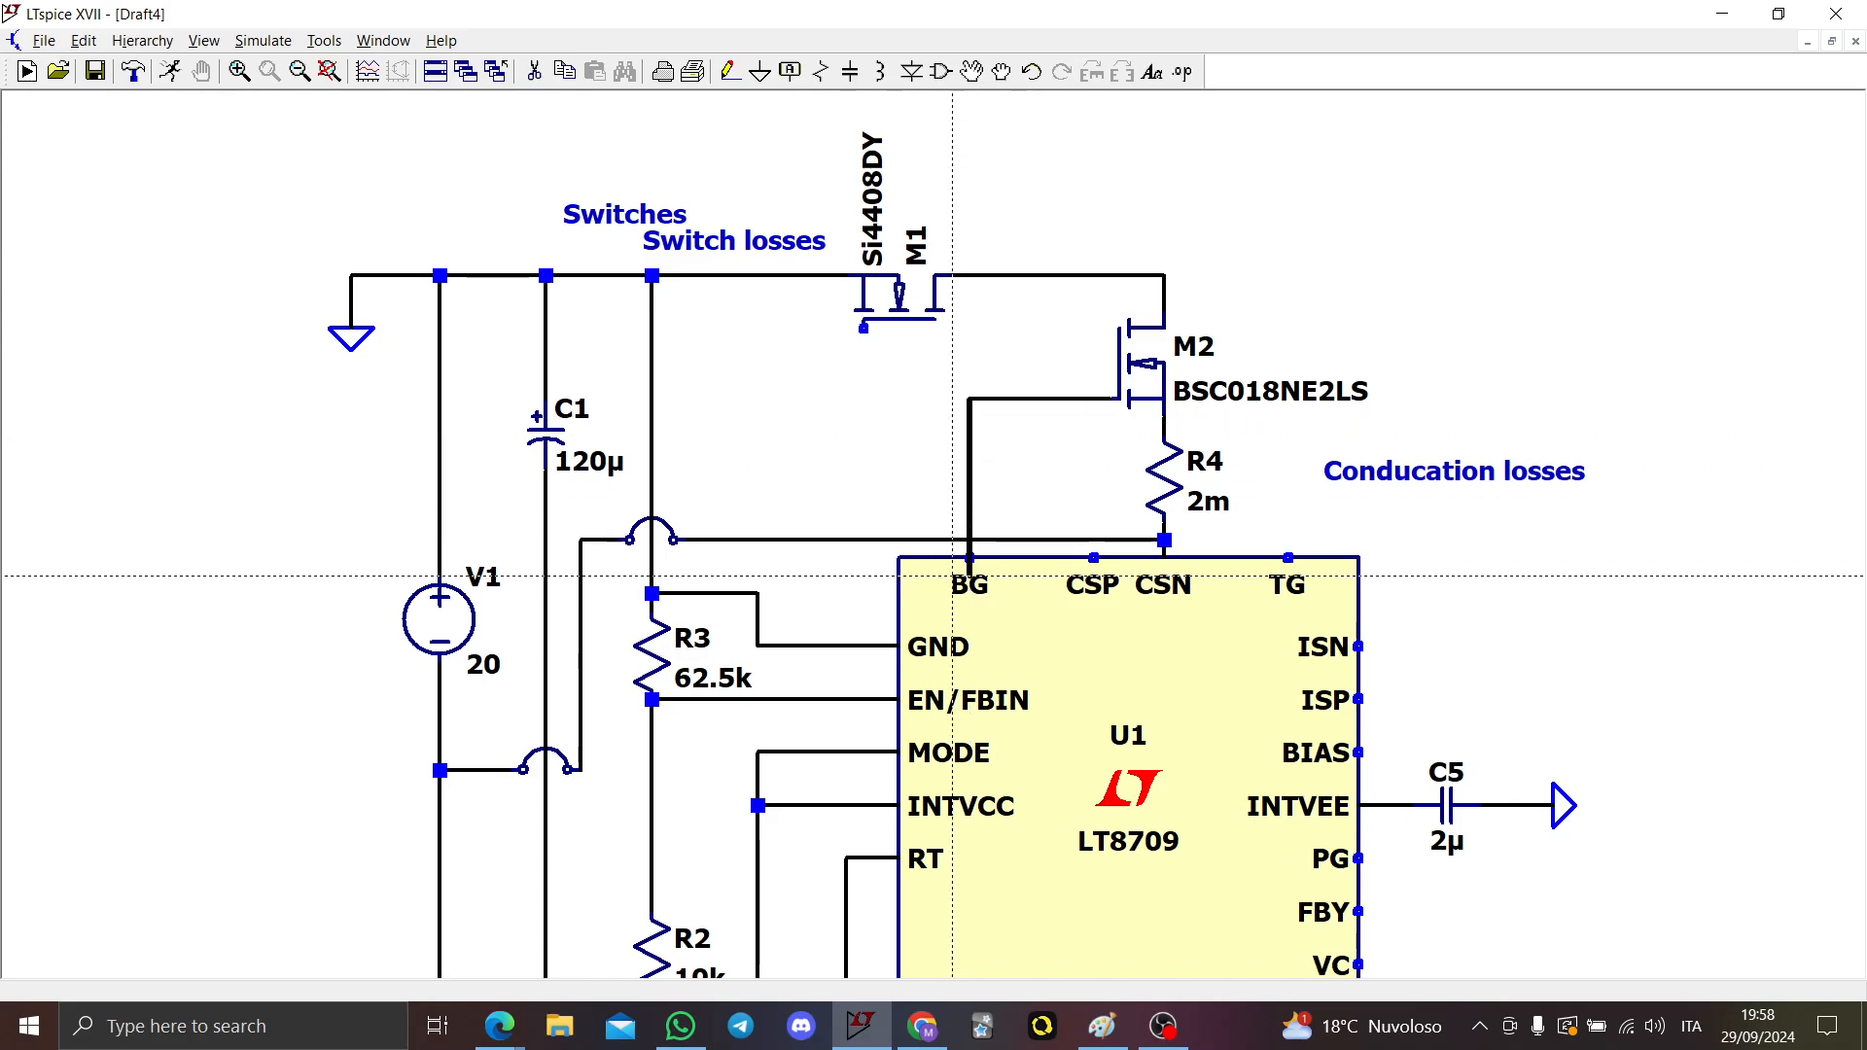
left_click(970, 558)
Step: Wire the LT8709's TG pin to the gate of M1, crossing the M2–R4 line
left_click(1287, 557)
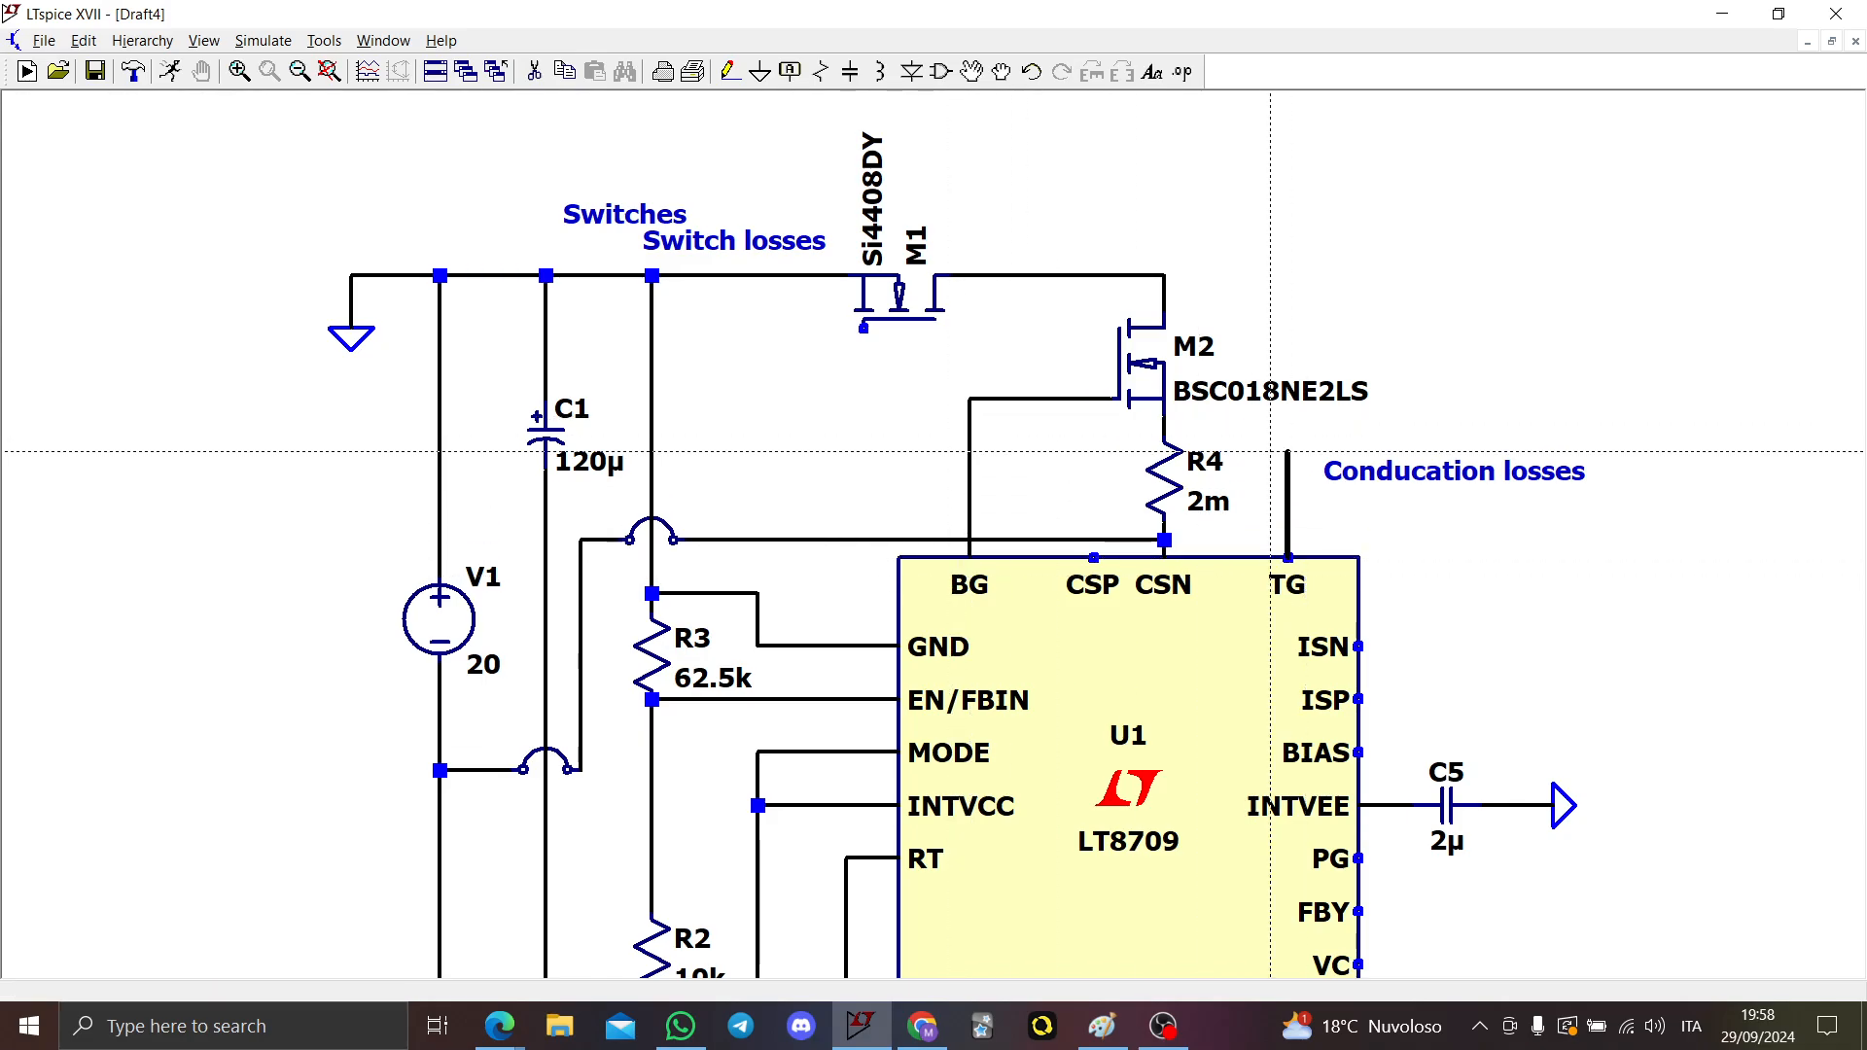
left_click(864, 434)
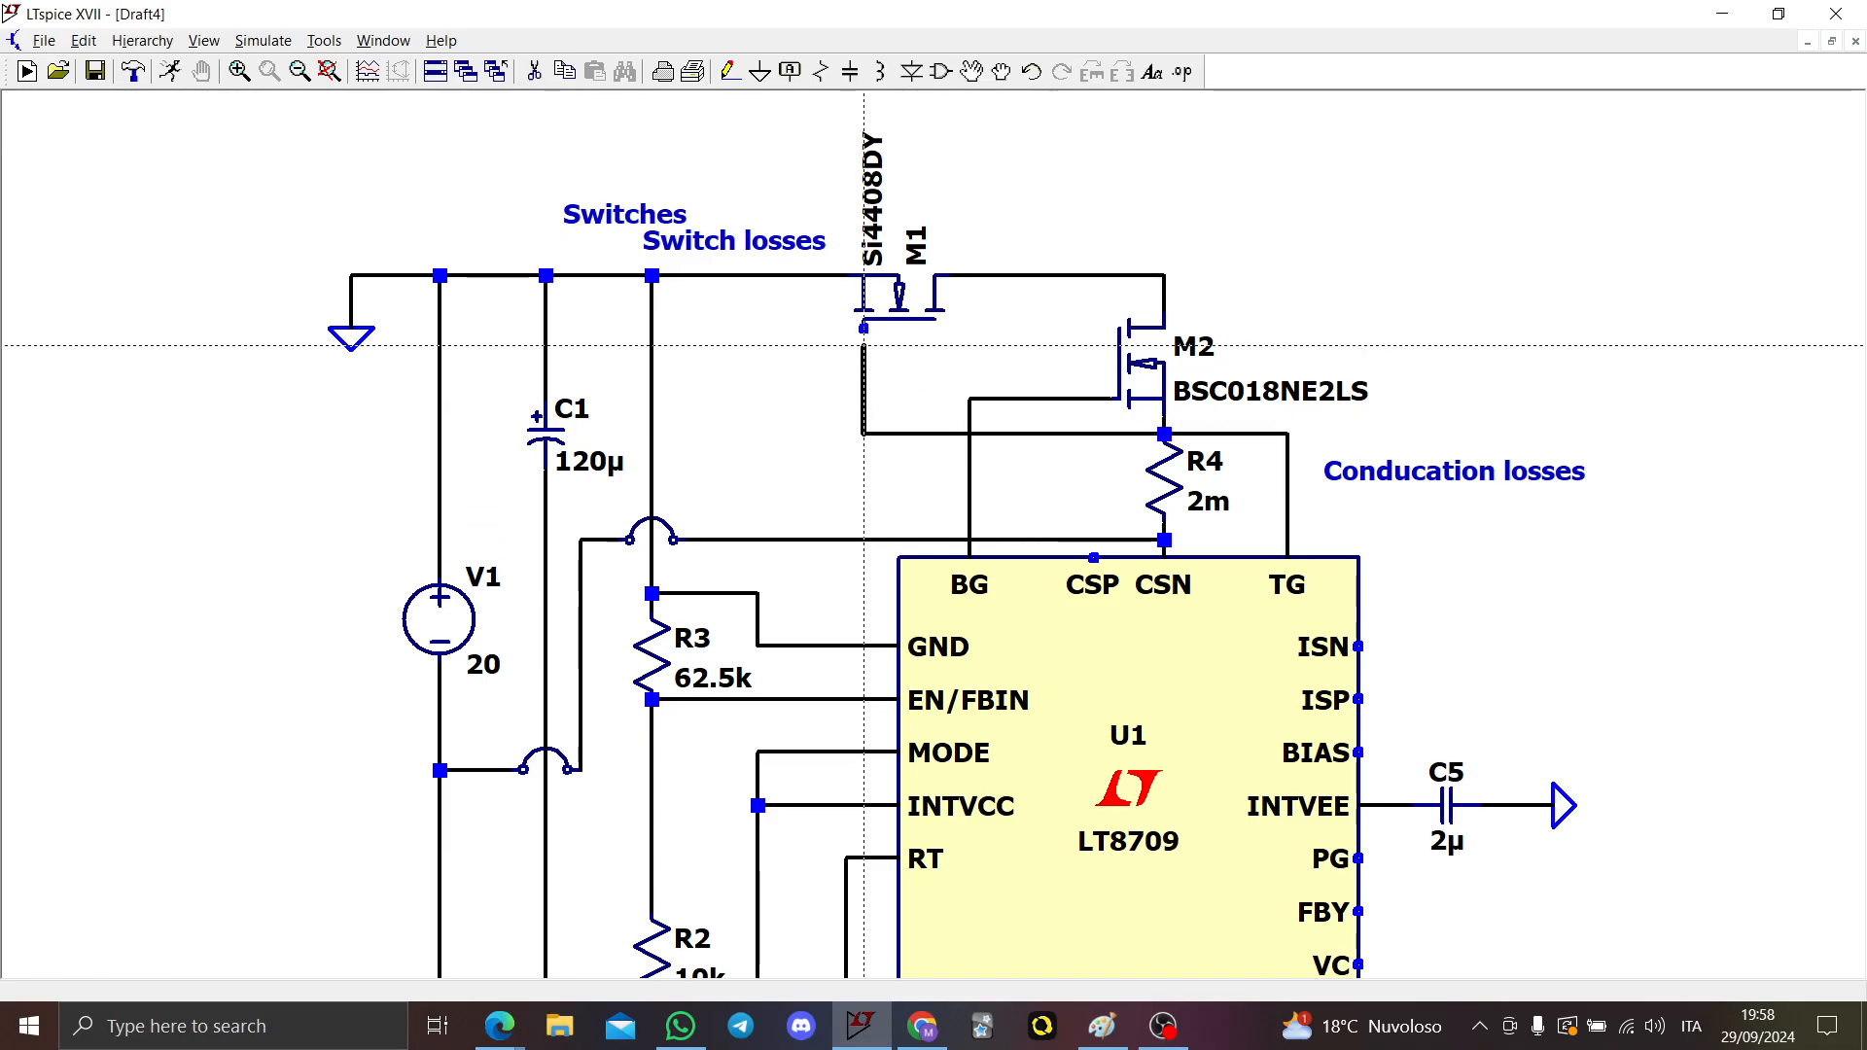
left_click(864, 327)
Step: Remove the horizontal stretch of the TG gate wire and copy a jumper onto its crossing with the M2–R4 line
scroll(1196, 440, "up", 2)
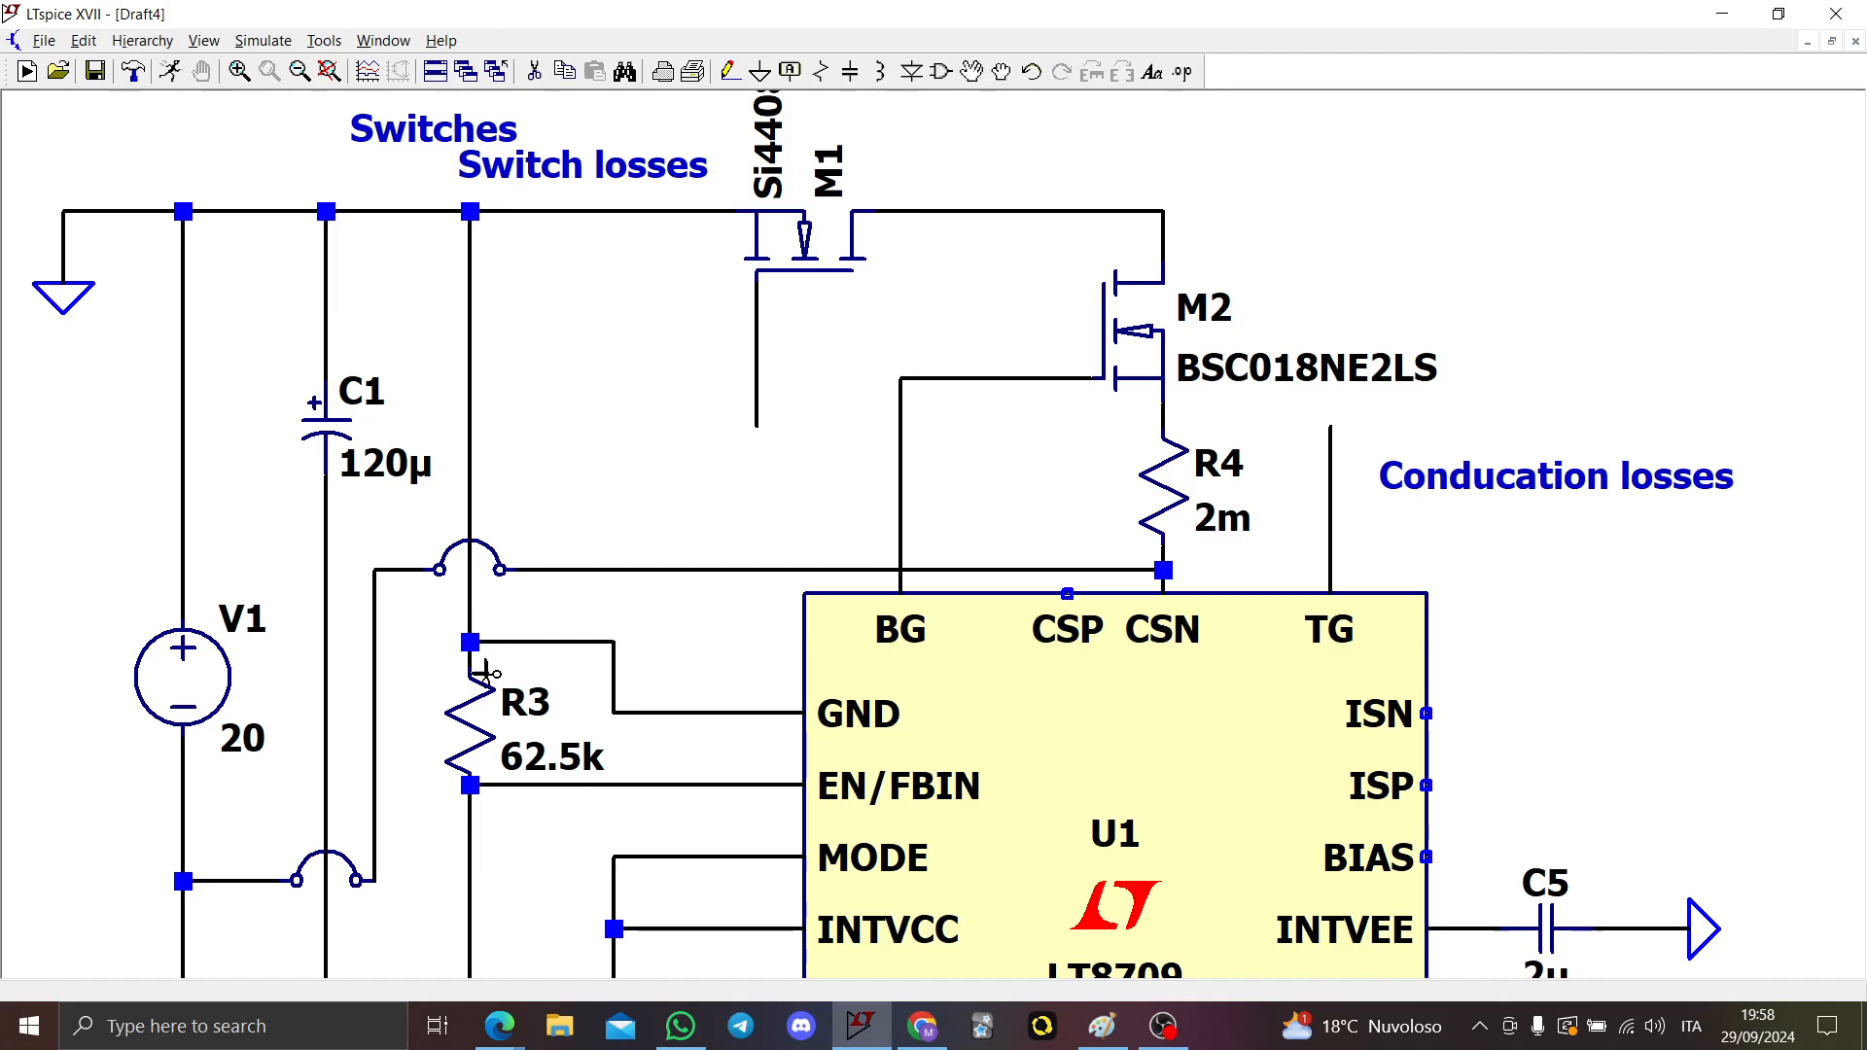
left_click(334, 856)
key("Escape")
left_click(334, 859)
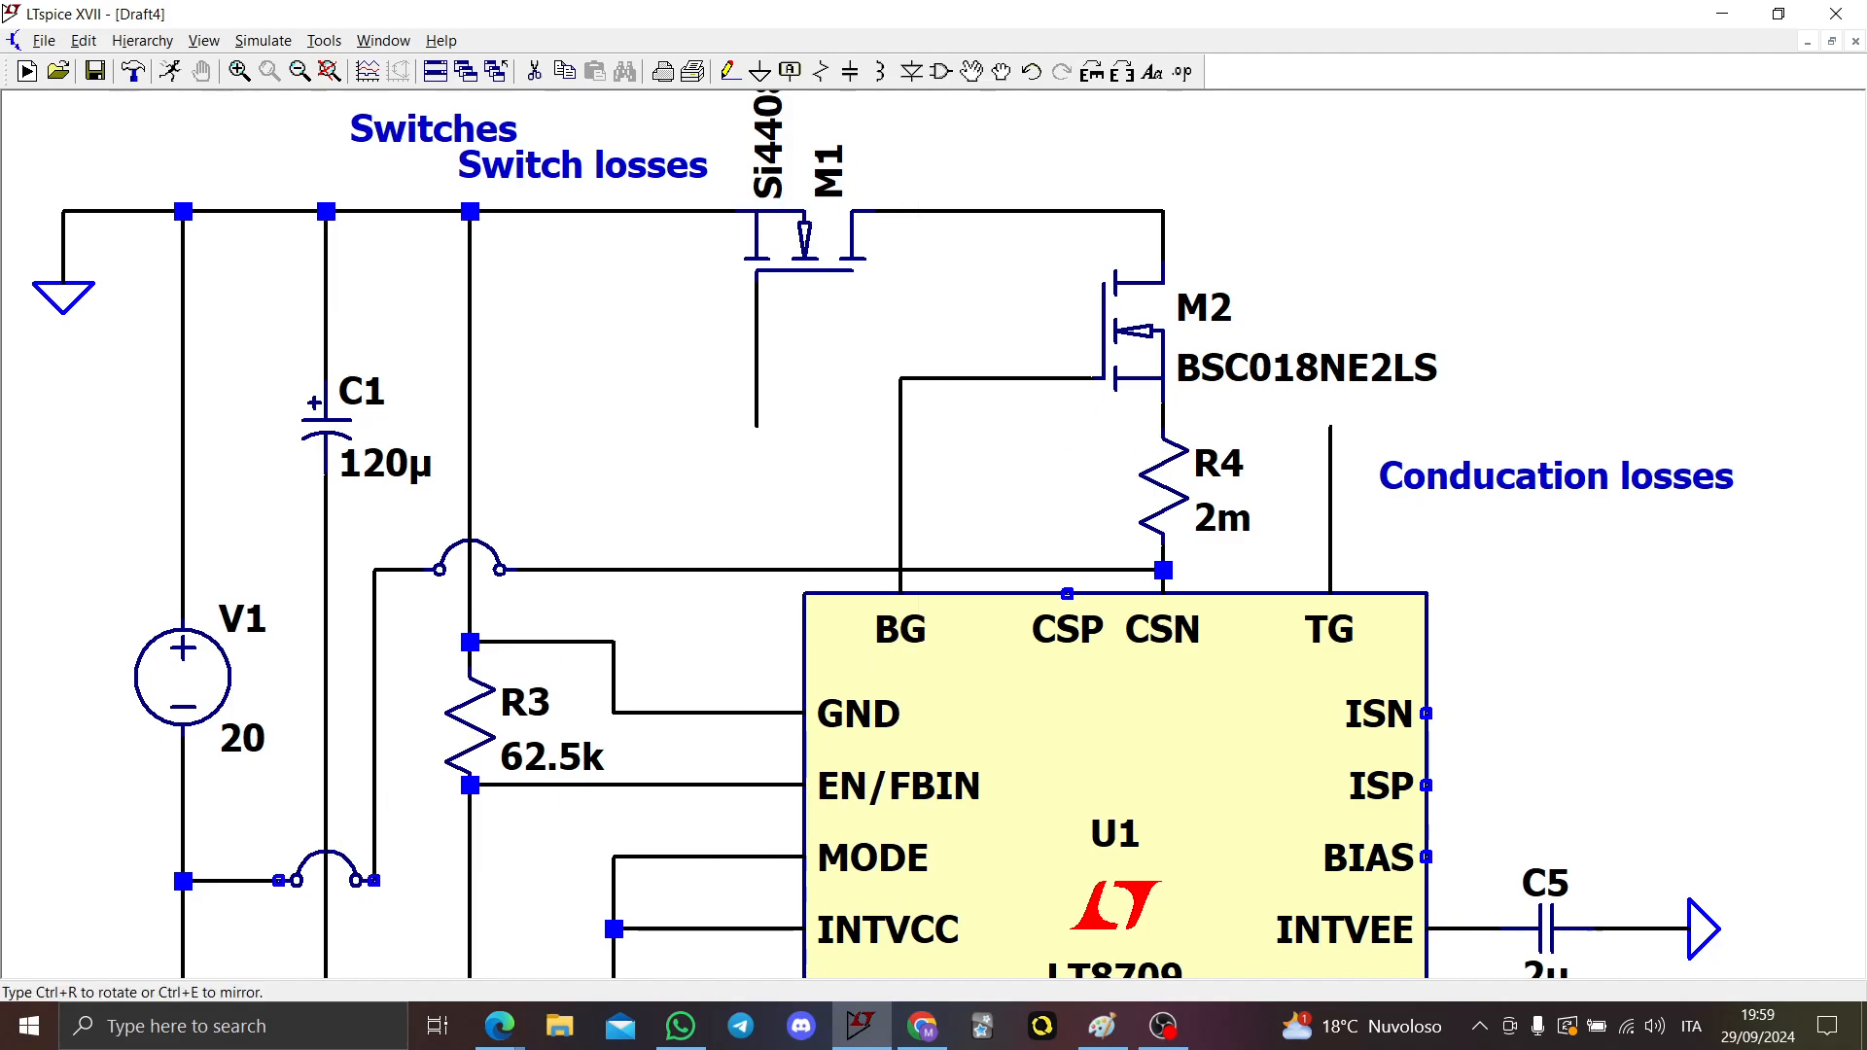
left_click(1172, 403)
Step: Try joining TG to M1's gate with one wire straight through the jumper, and undo it
key("F3")
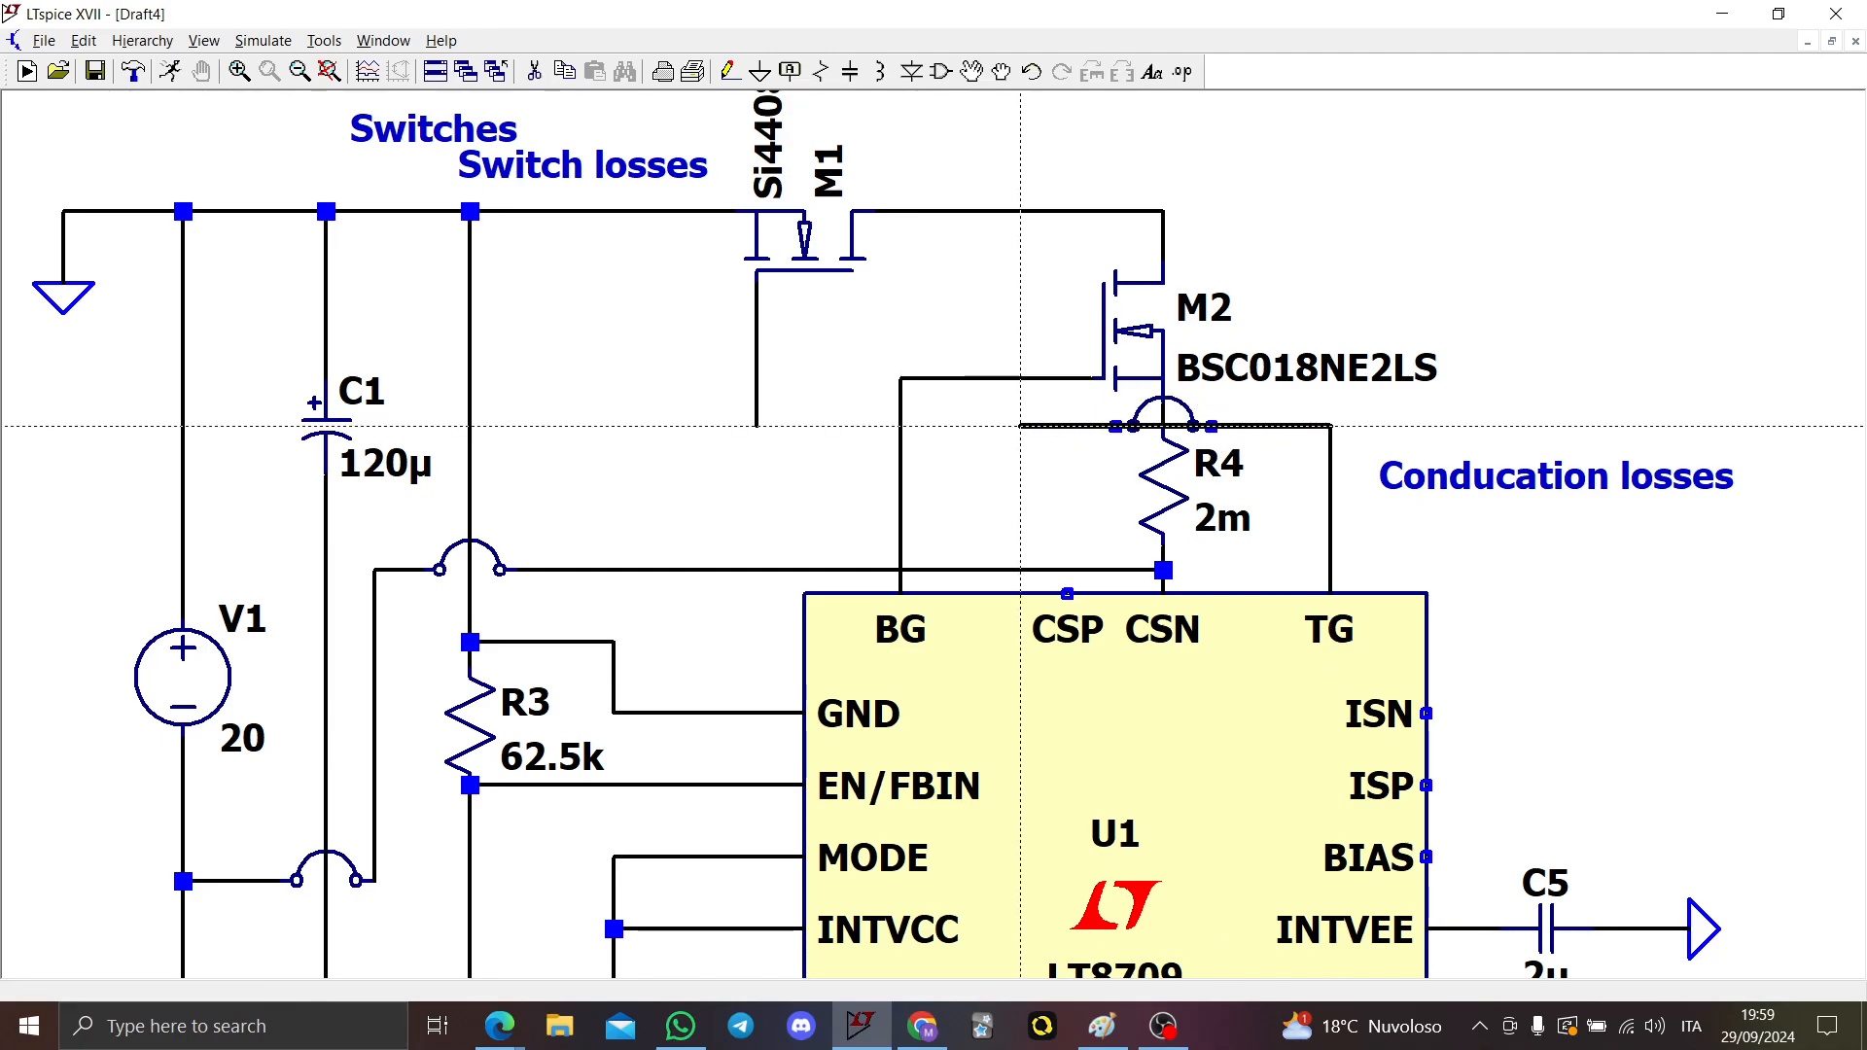
left_click(757, 426)
key("Escape")
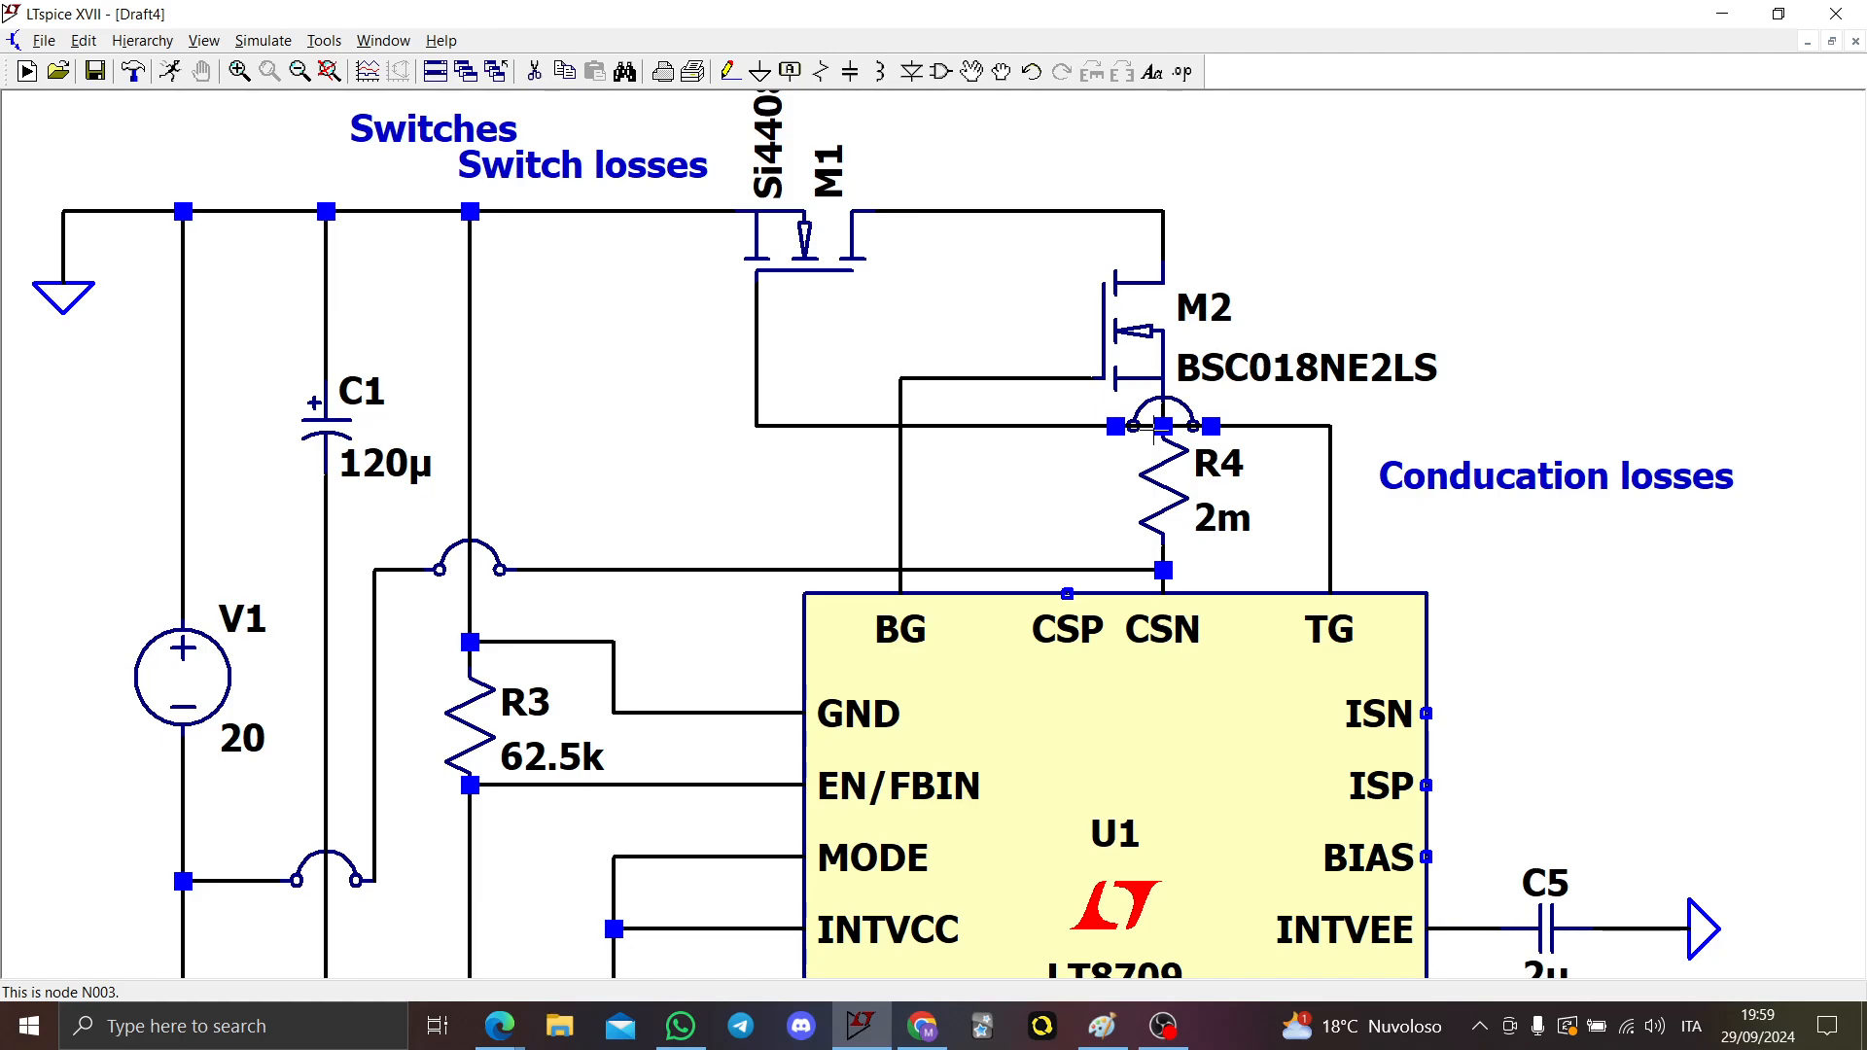
scroll(1172, 423, "up", 5)
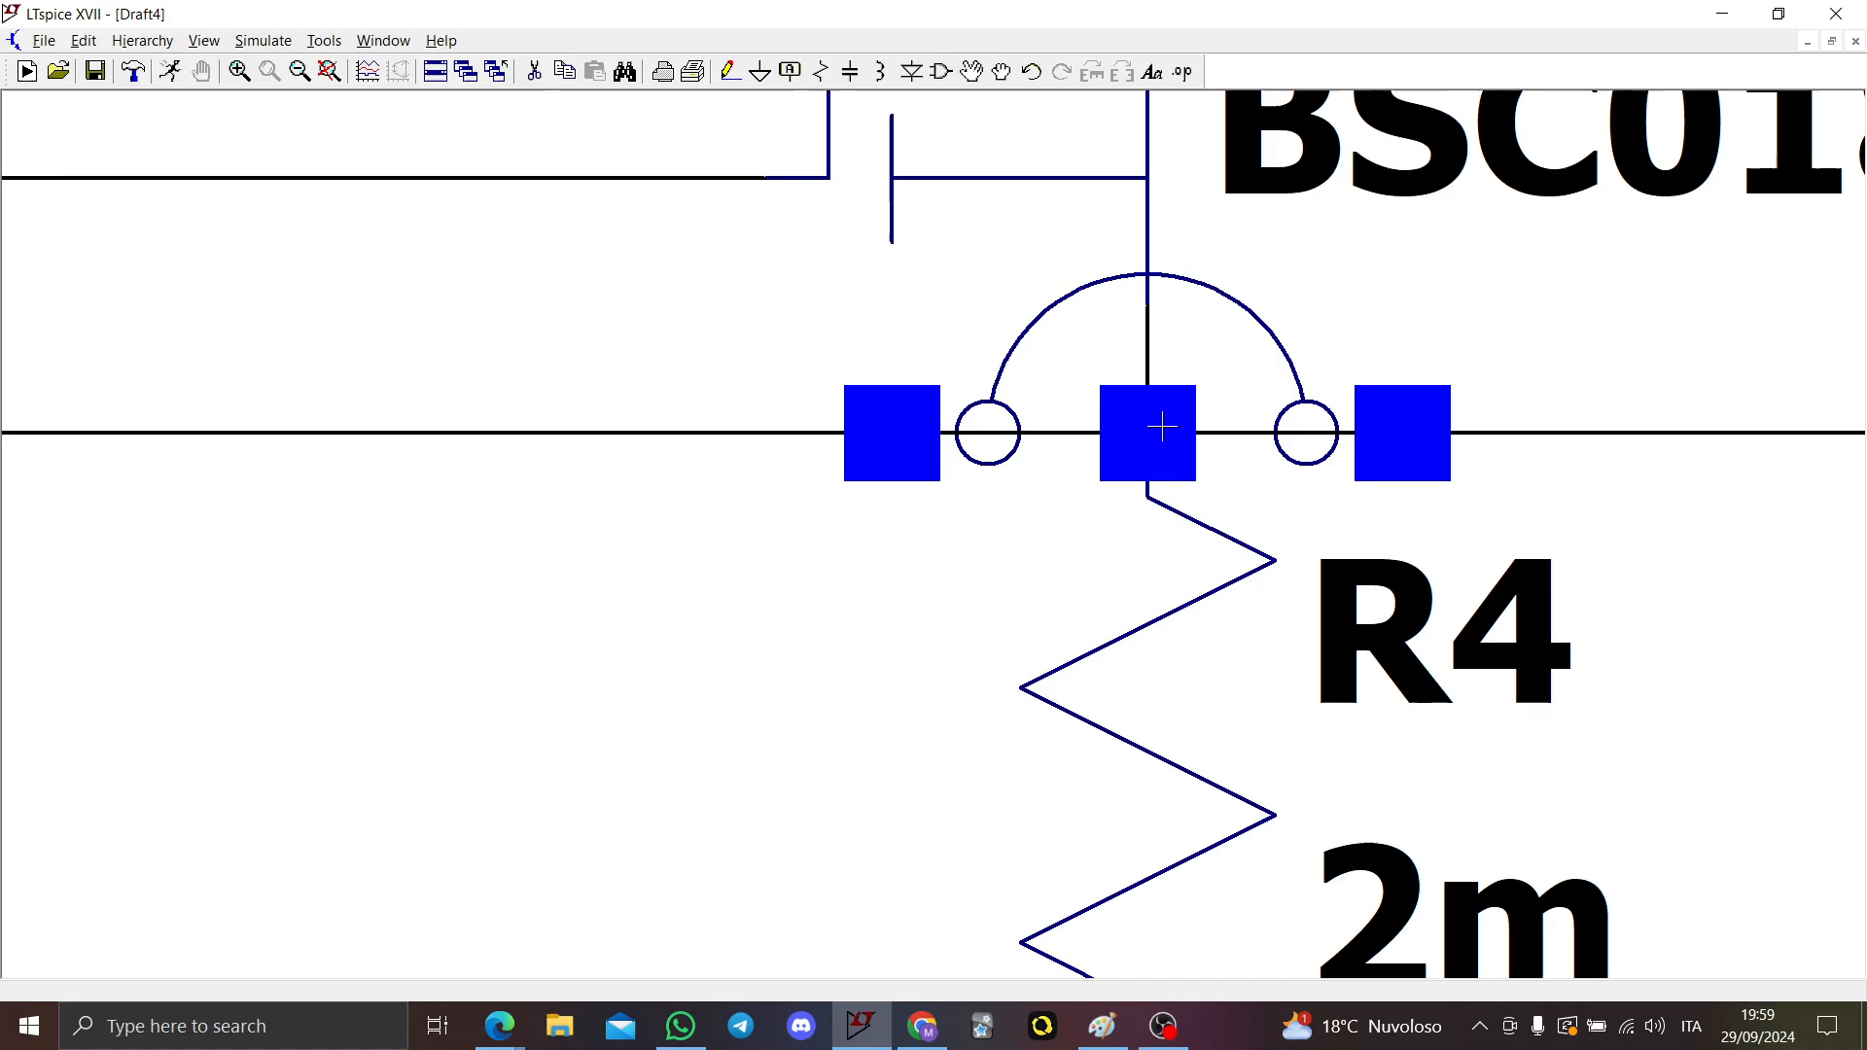
scroll(1128, 422, "down", 3)
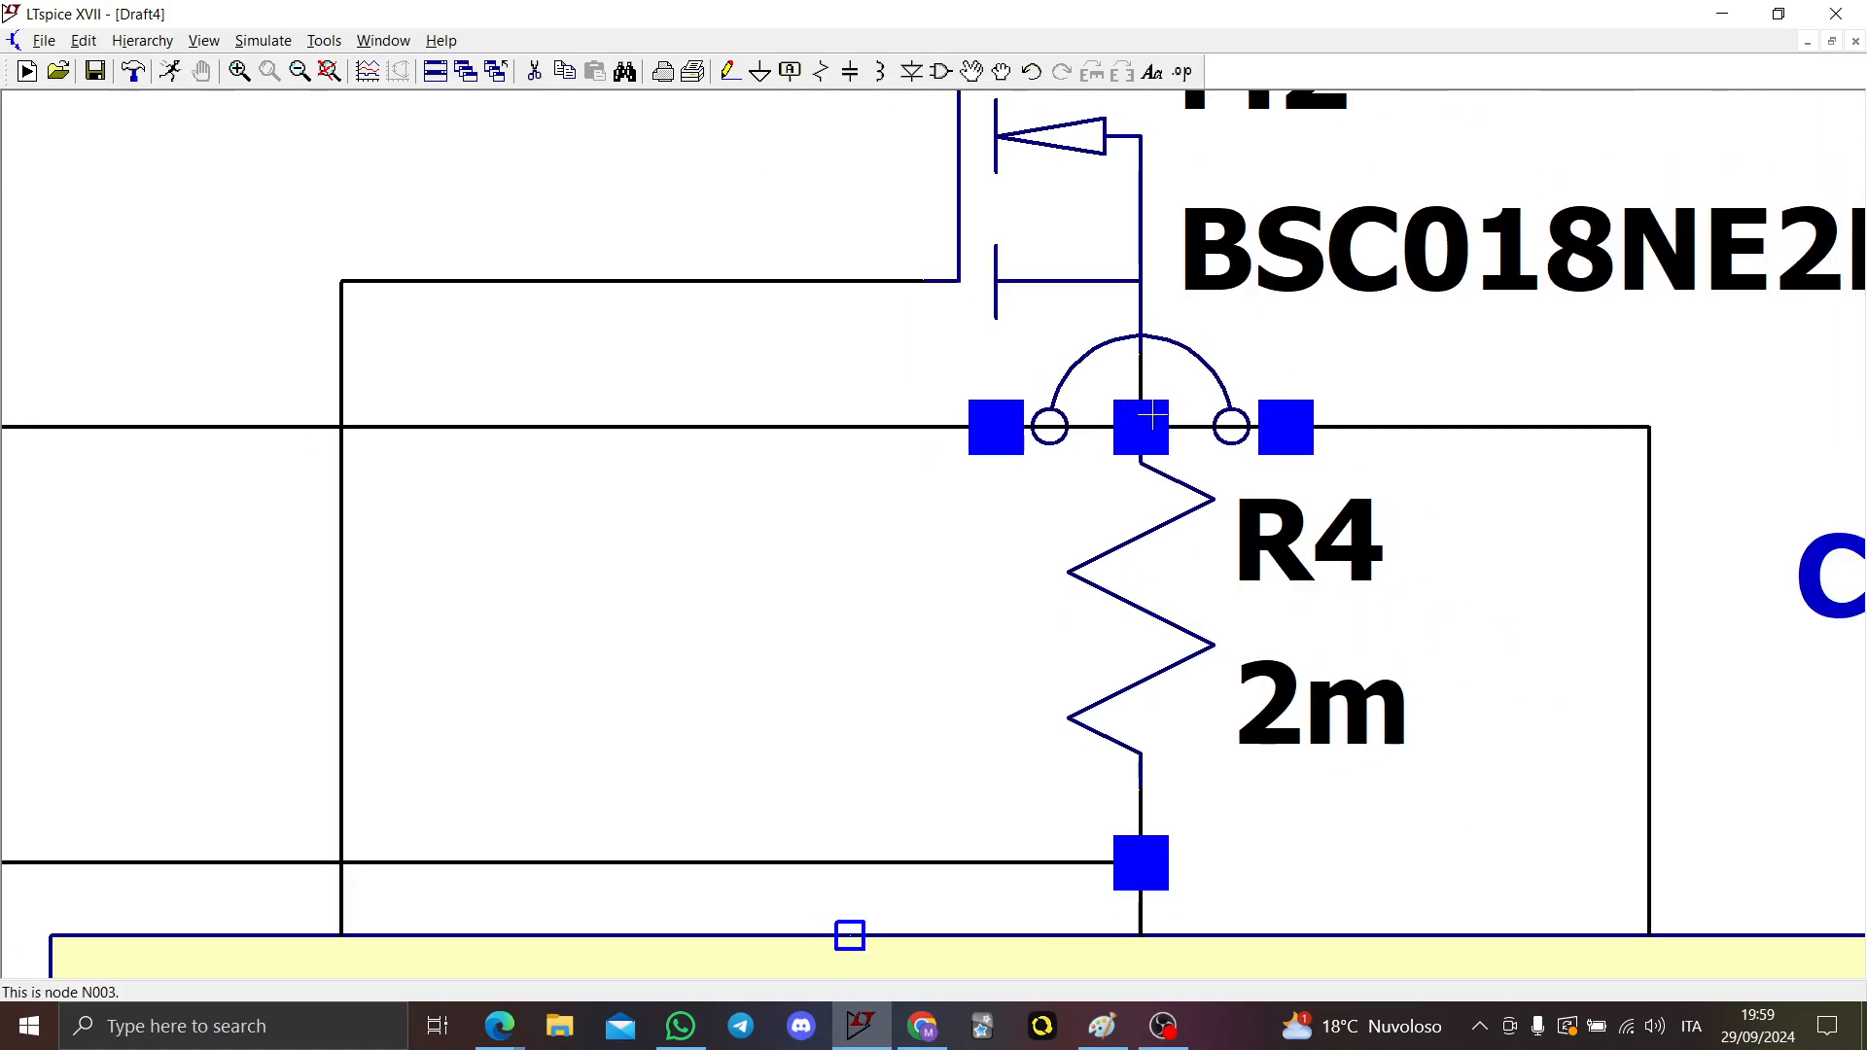
key("ctrl+z")
Step: Wire one end of the jumper to the TG line and the other end to M1's gate line
key("F3")
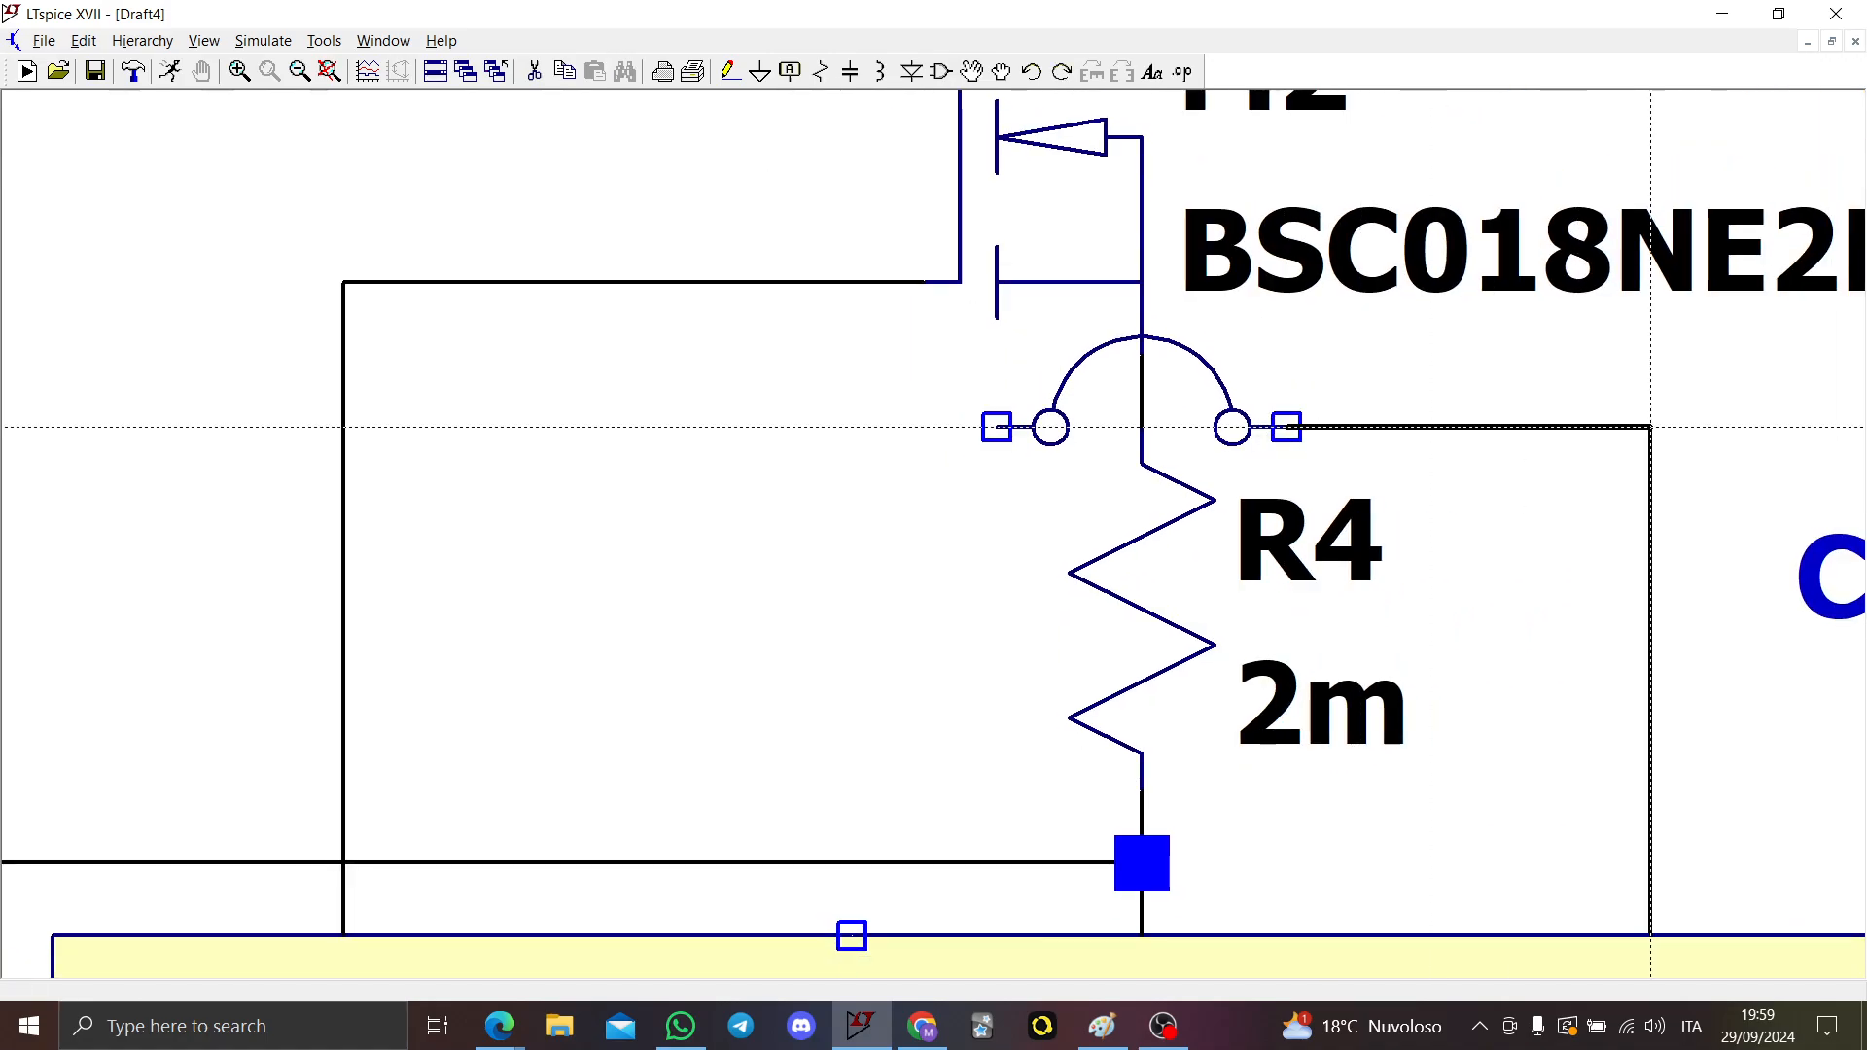
left_click(1651, 427)
key("Escape")
key("F3")
left_click(997, 427)
scroll(805, 427, "up", 2)
scroll(312, 417, "down", 5)
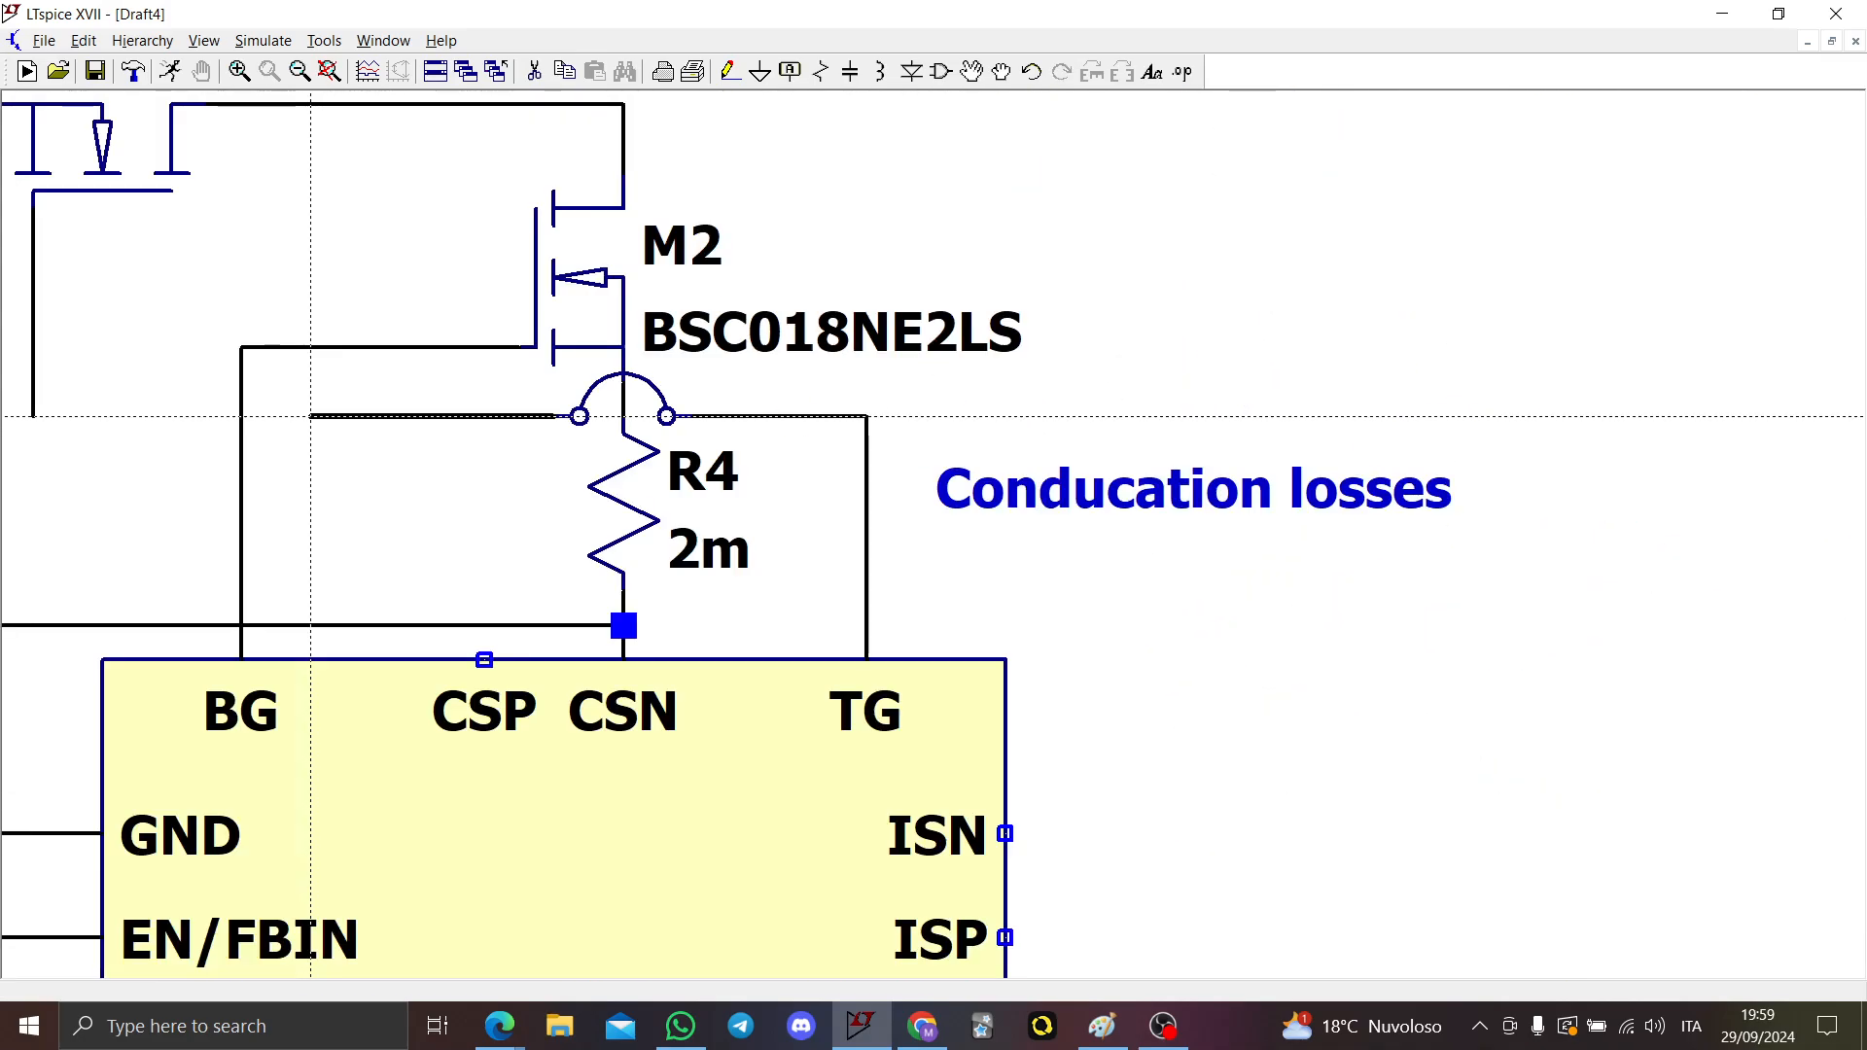
scroll(311, 417, "down", 1)
left_click(42, 382)
key("Escape")
Step: Place a horizontal inductor to the right of the M1–M2 node, roughly in line with the M1 wire
scroll(413, 432, "up", 3)
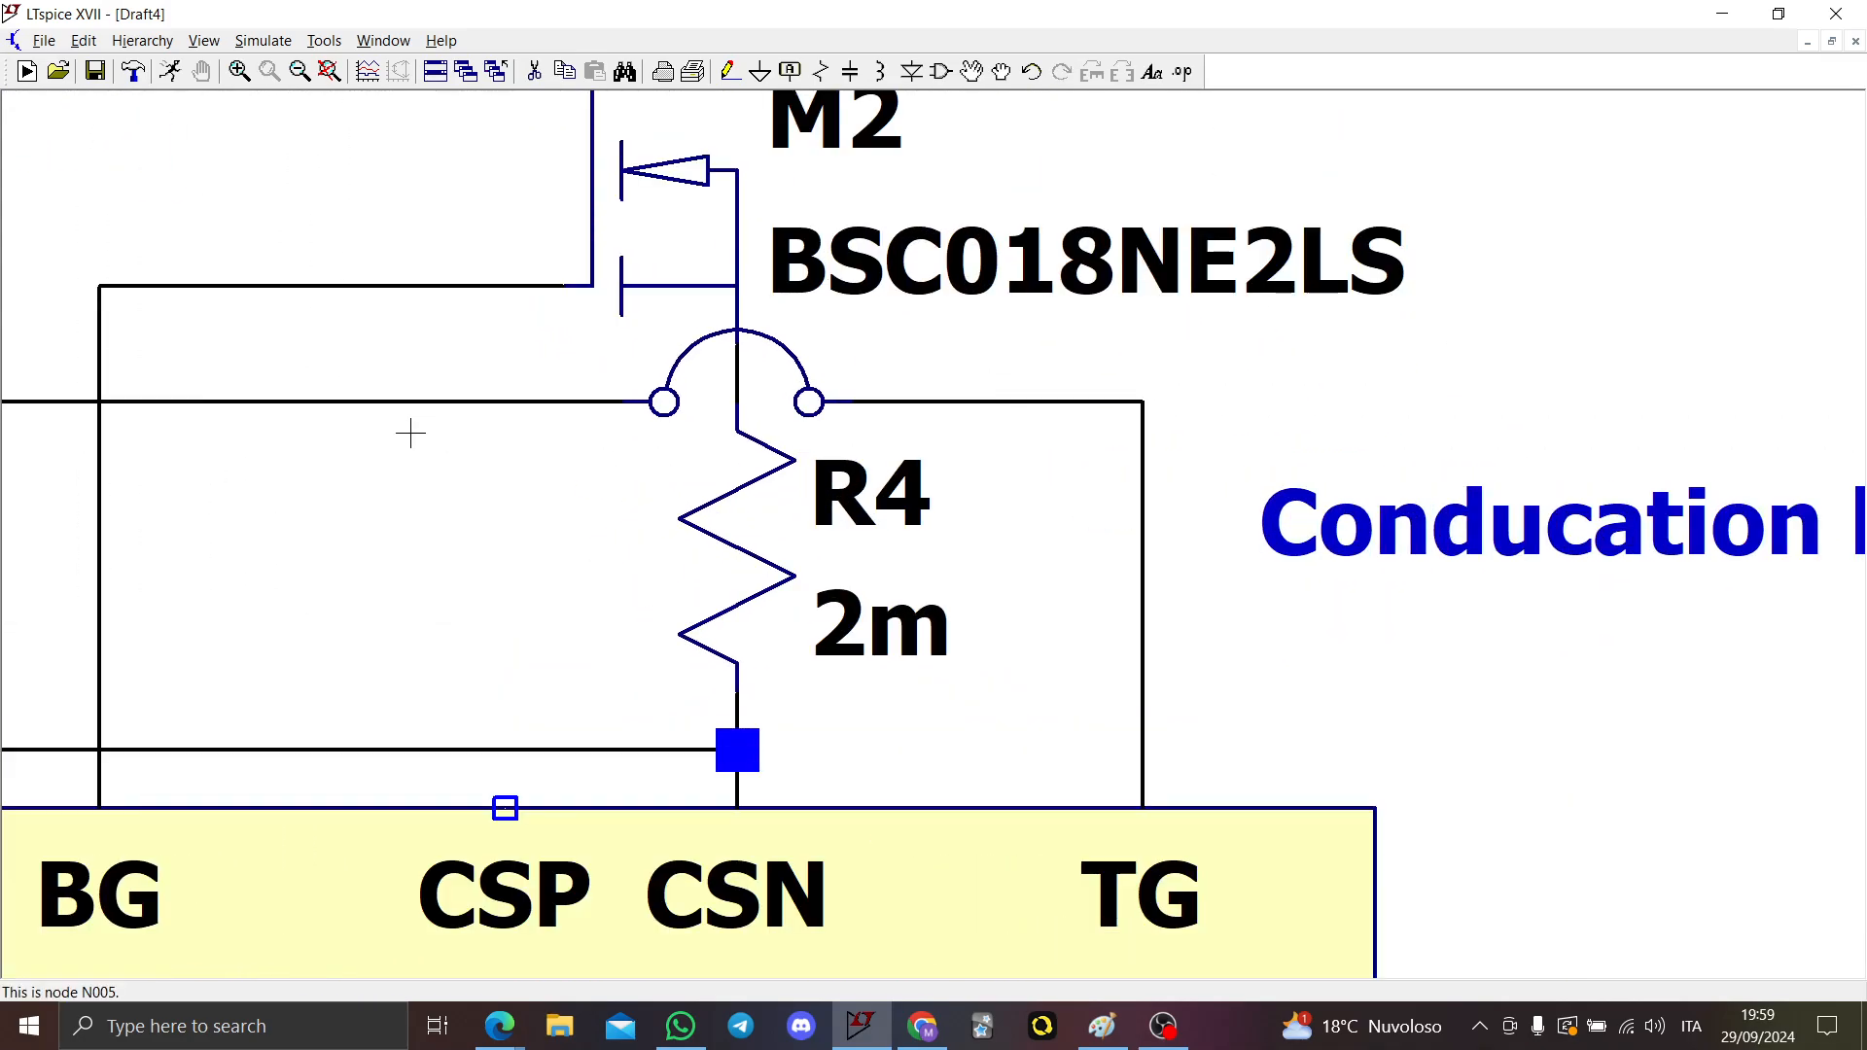
scroll(411, 433, "down", 2)
scroll(784, 574, "down", 2)
scroll(797, 567, "up", 2)
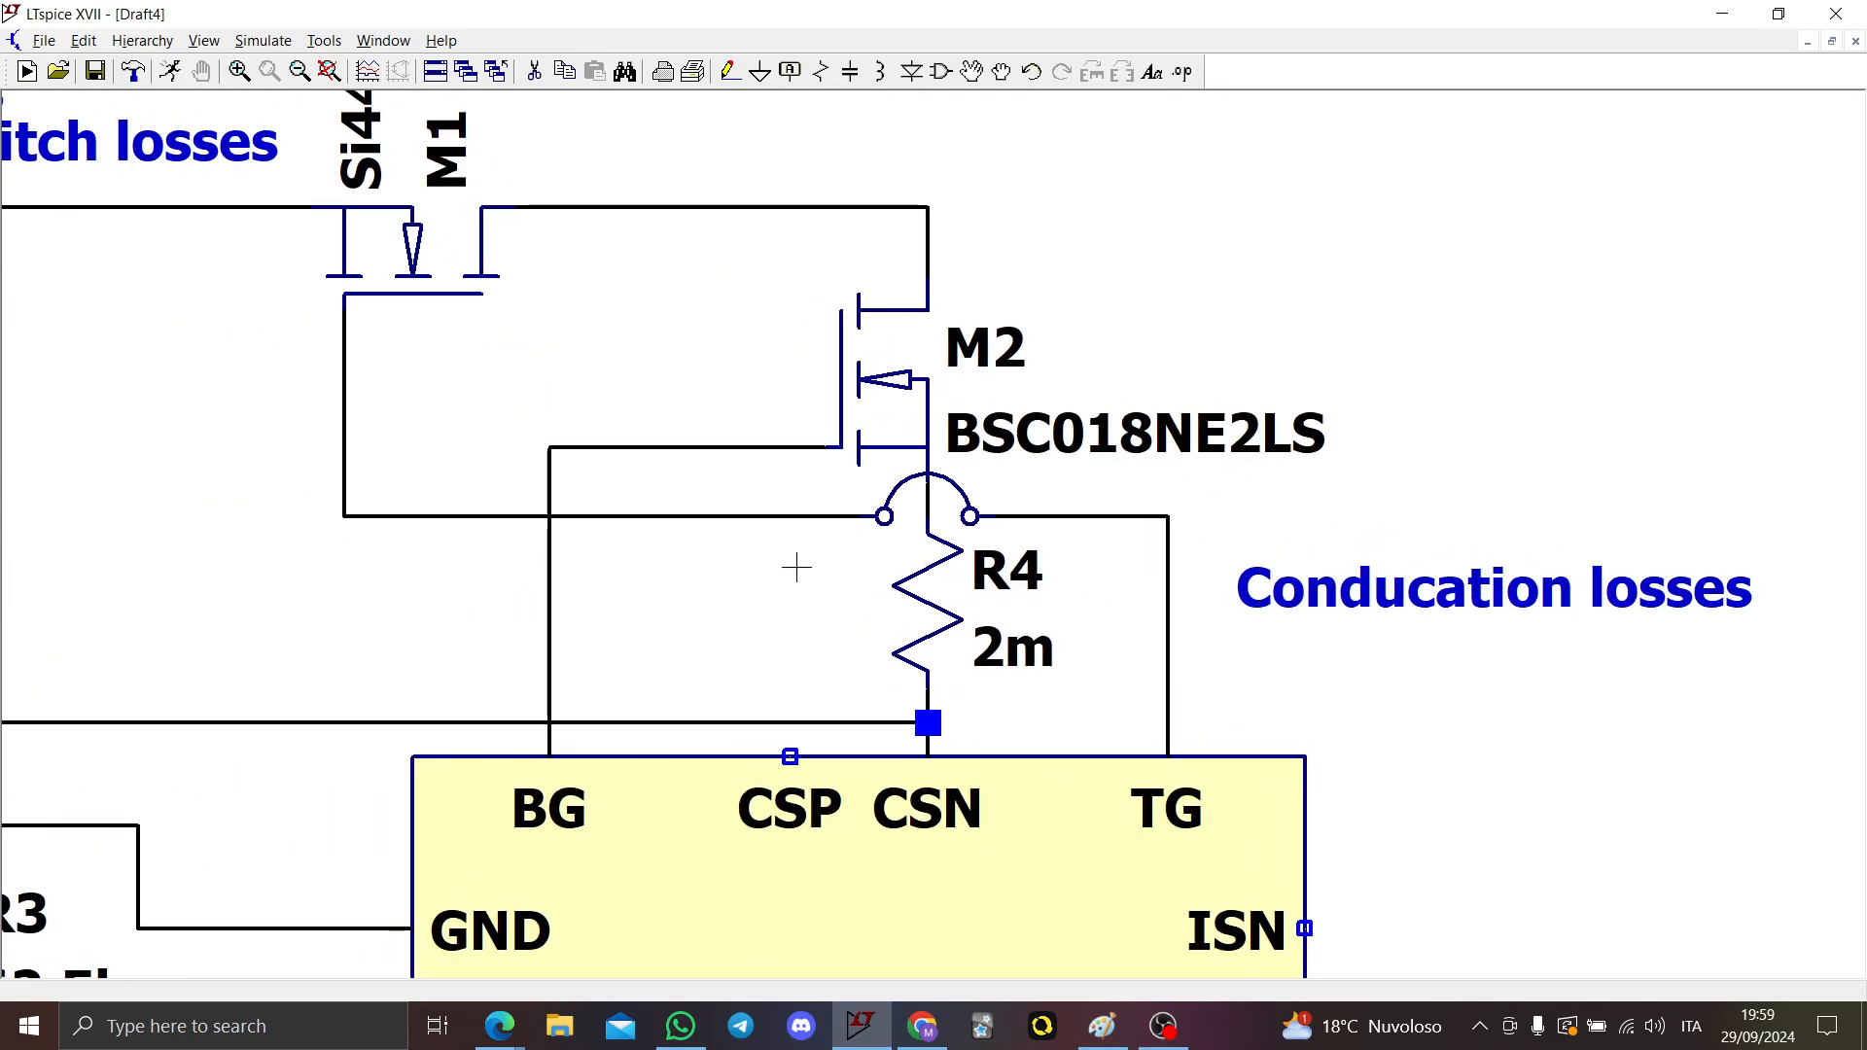
scroll(797, 567, "down", 3)
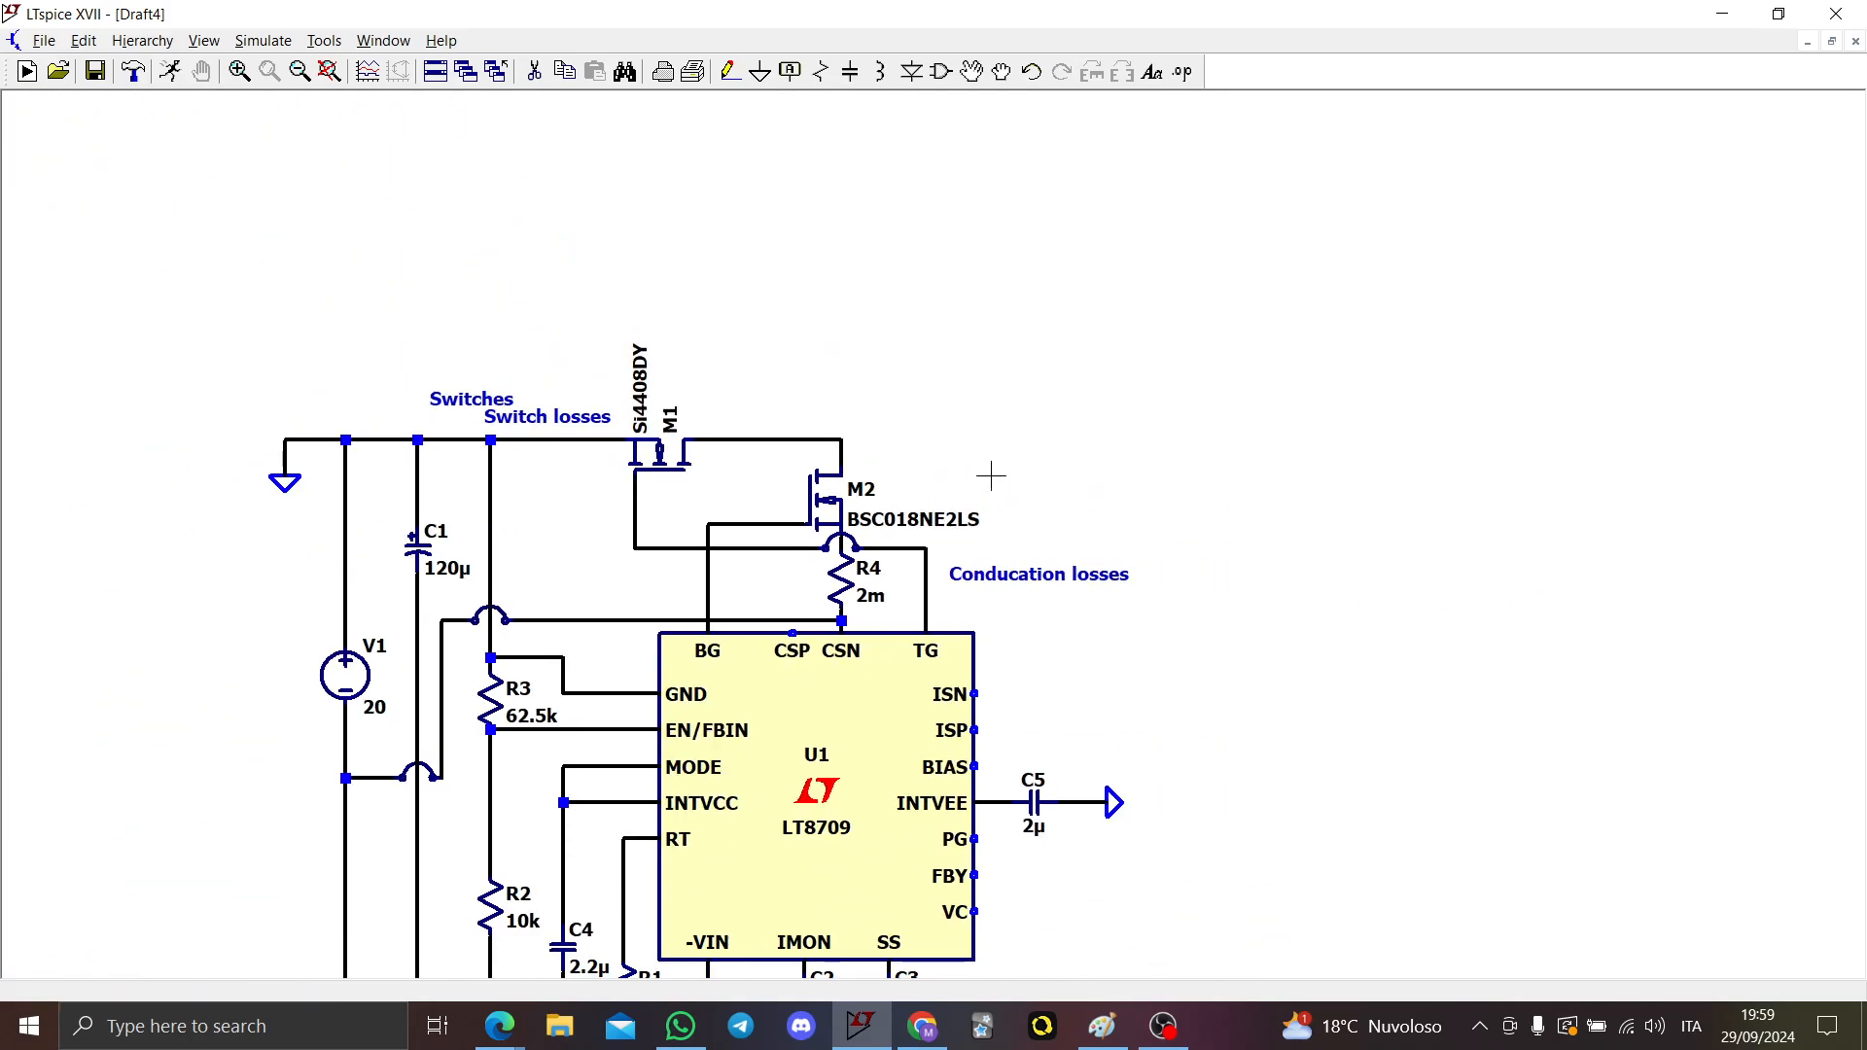
key("l")
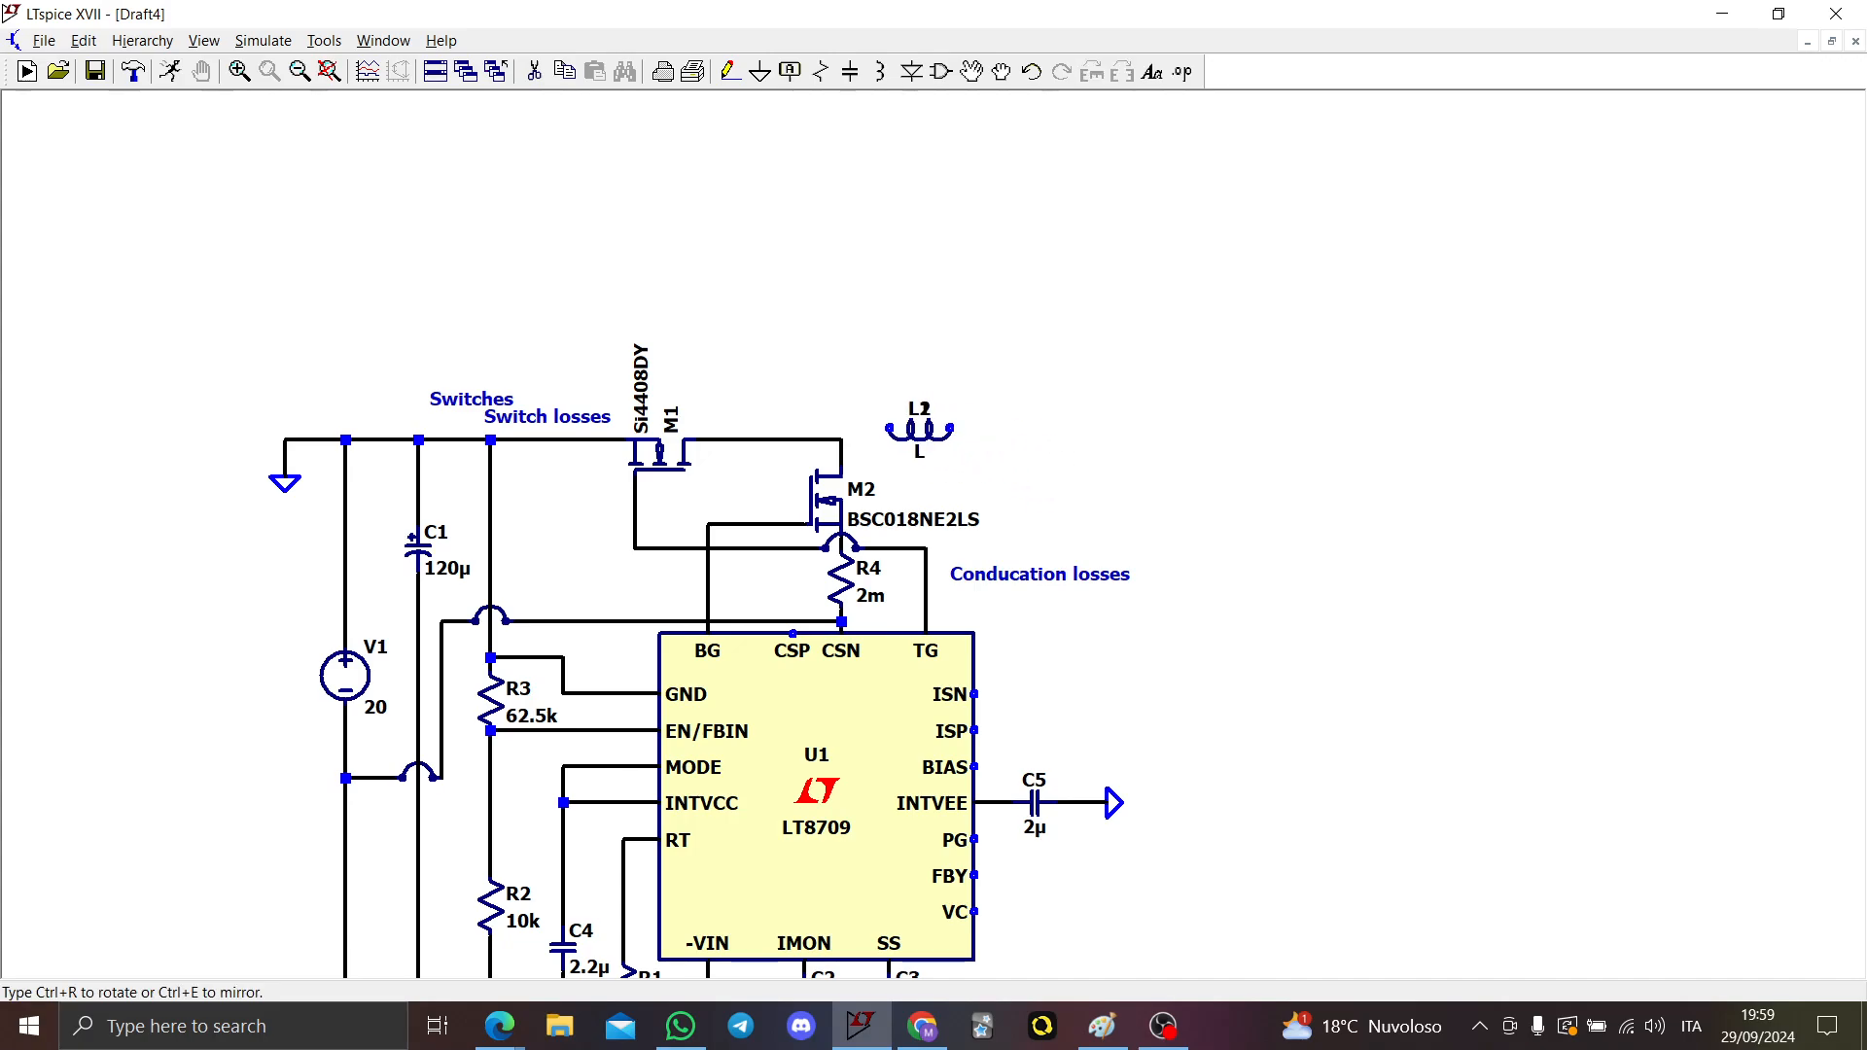
key("Escape")
key("F7")
left_click(929, 433)
left_click(926, 447)
Step: Wire inductor L1 in line from the M1–M2 node outwards and set its value to 7.3µ per the datasheet circuit
key("F3")
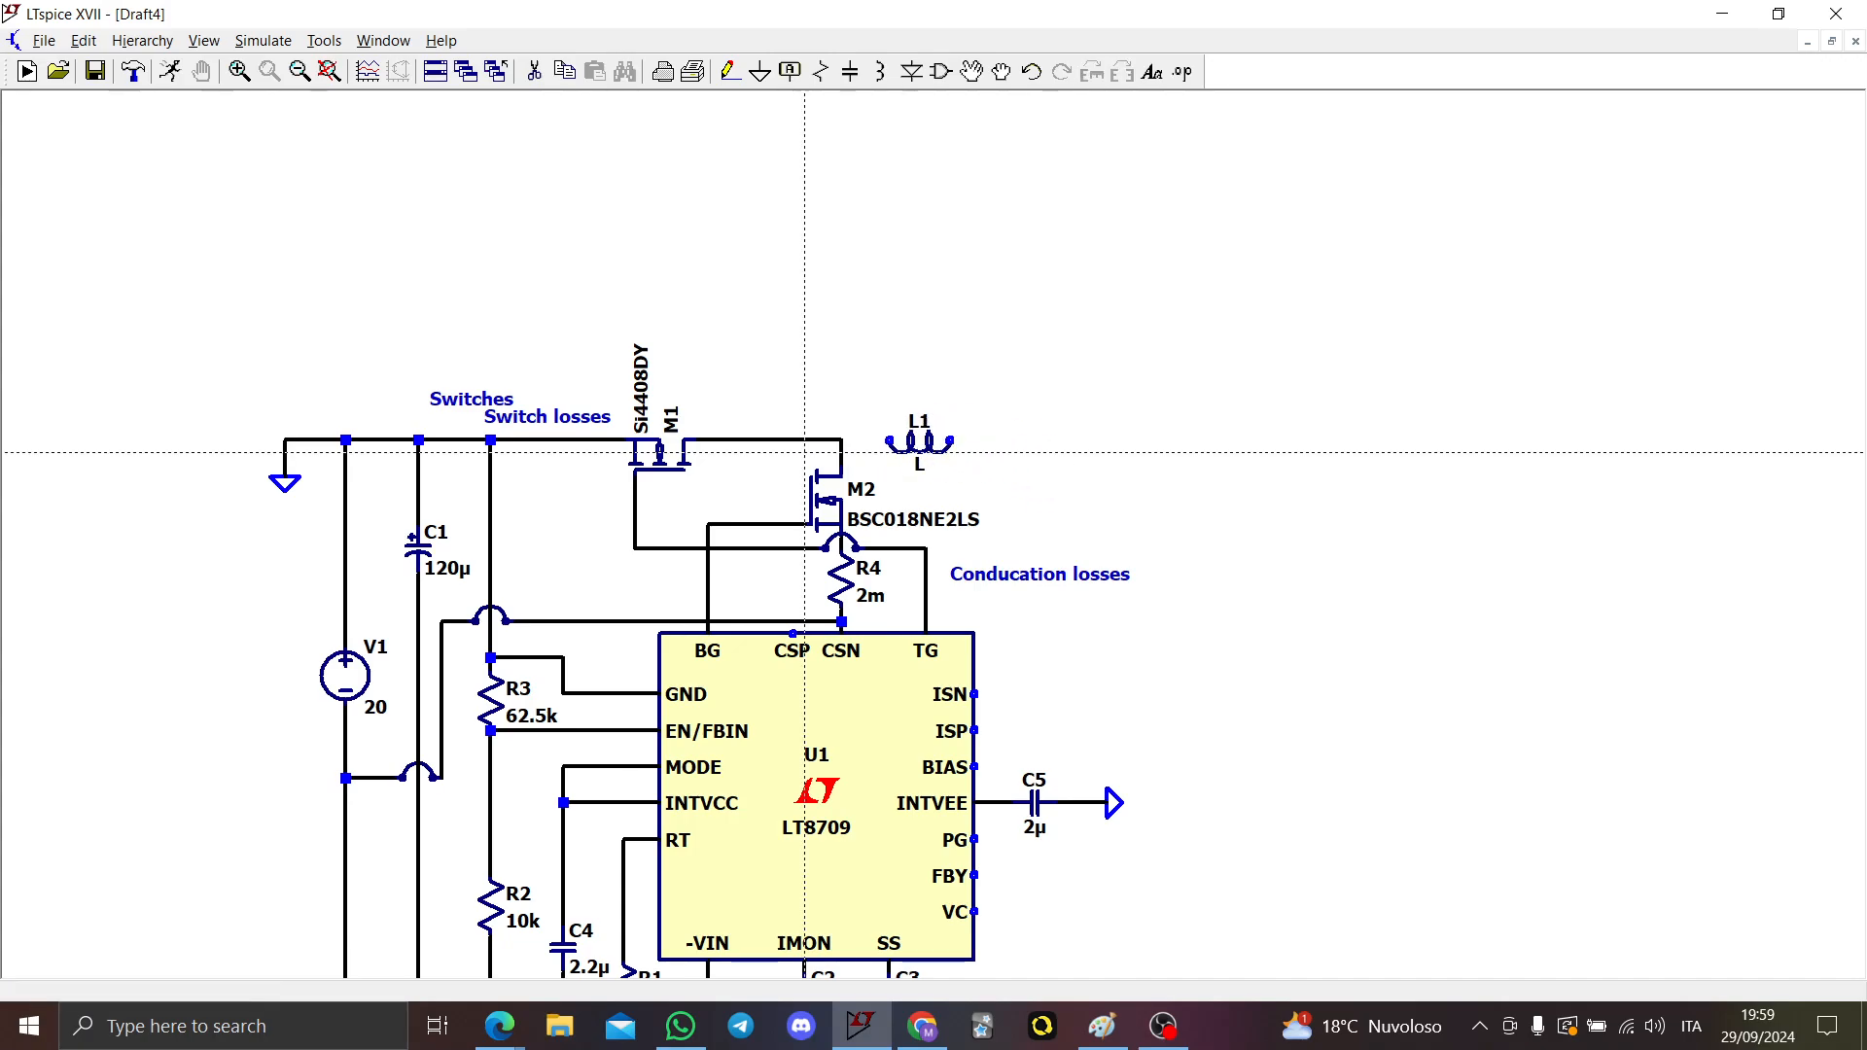
left_click(1109, 1028)
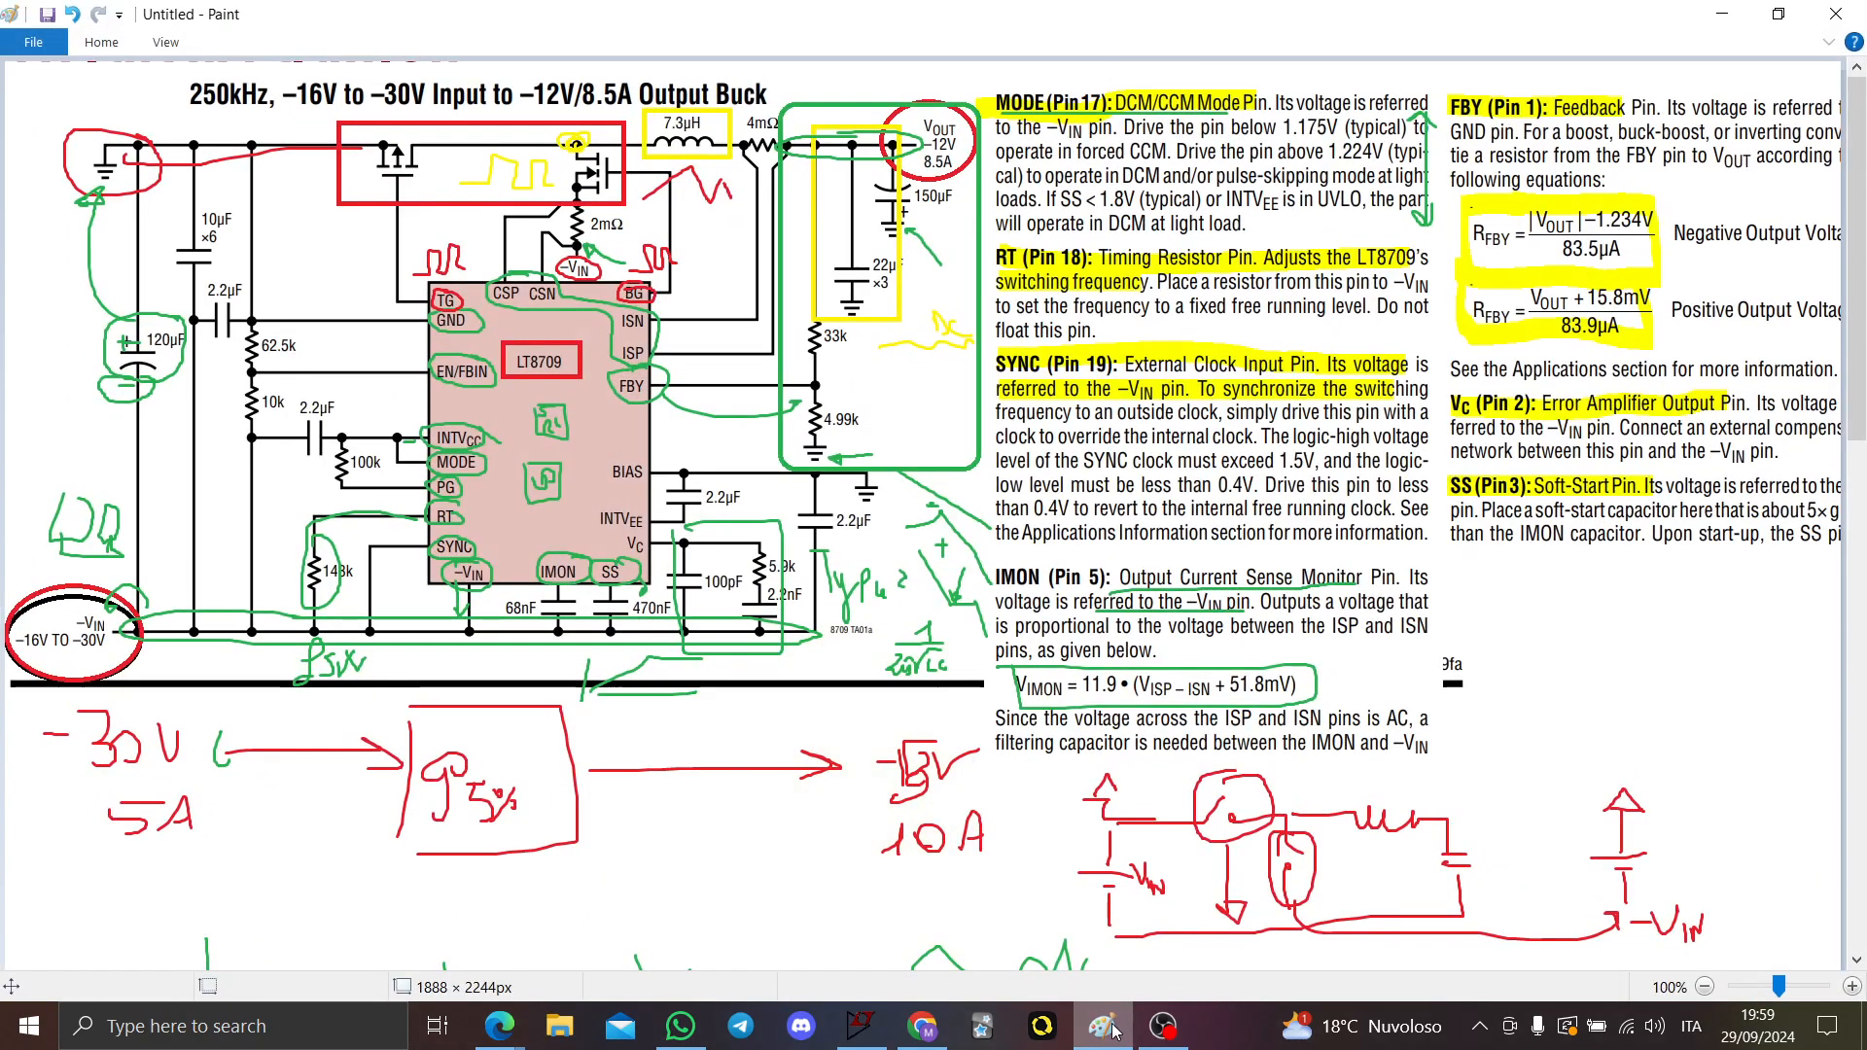
left_click(1109, 1028)
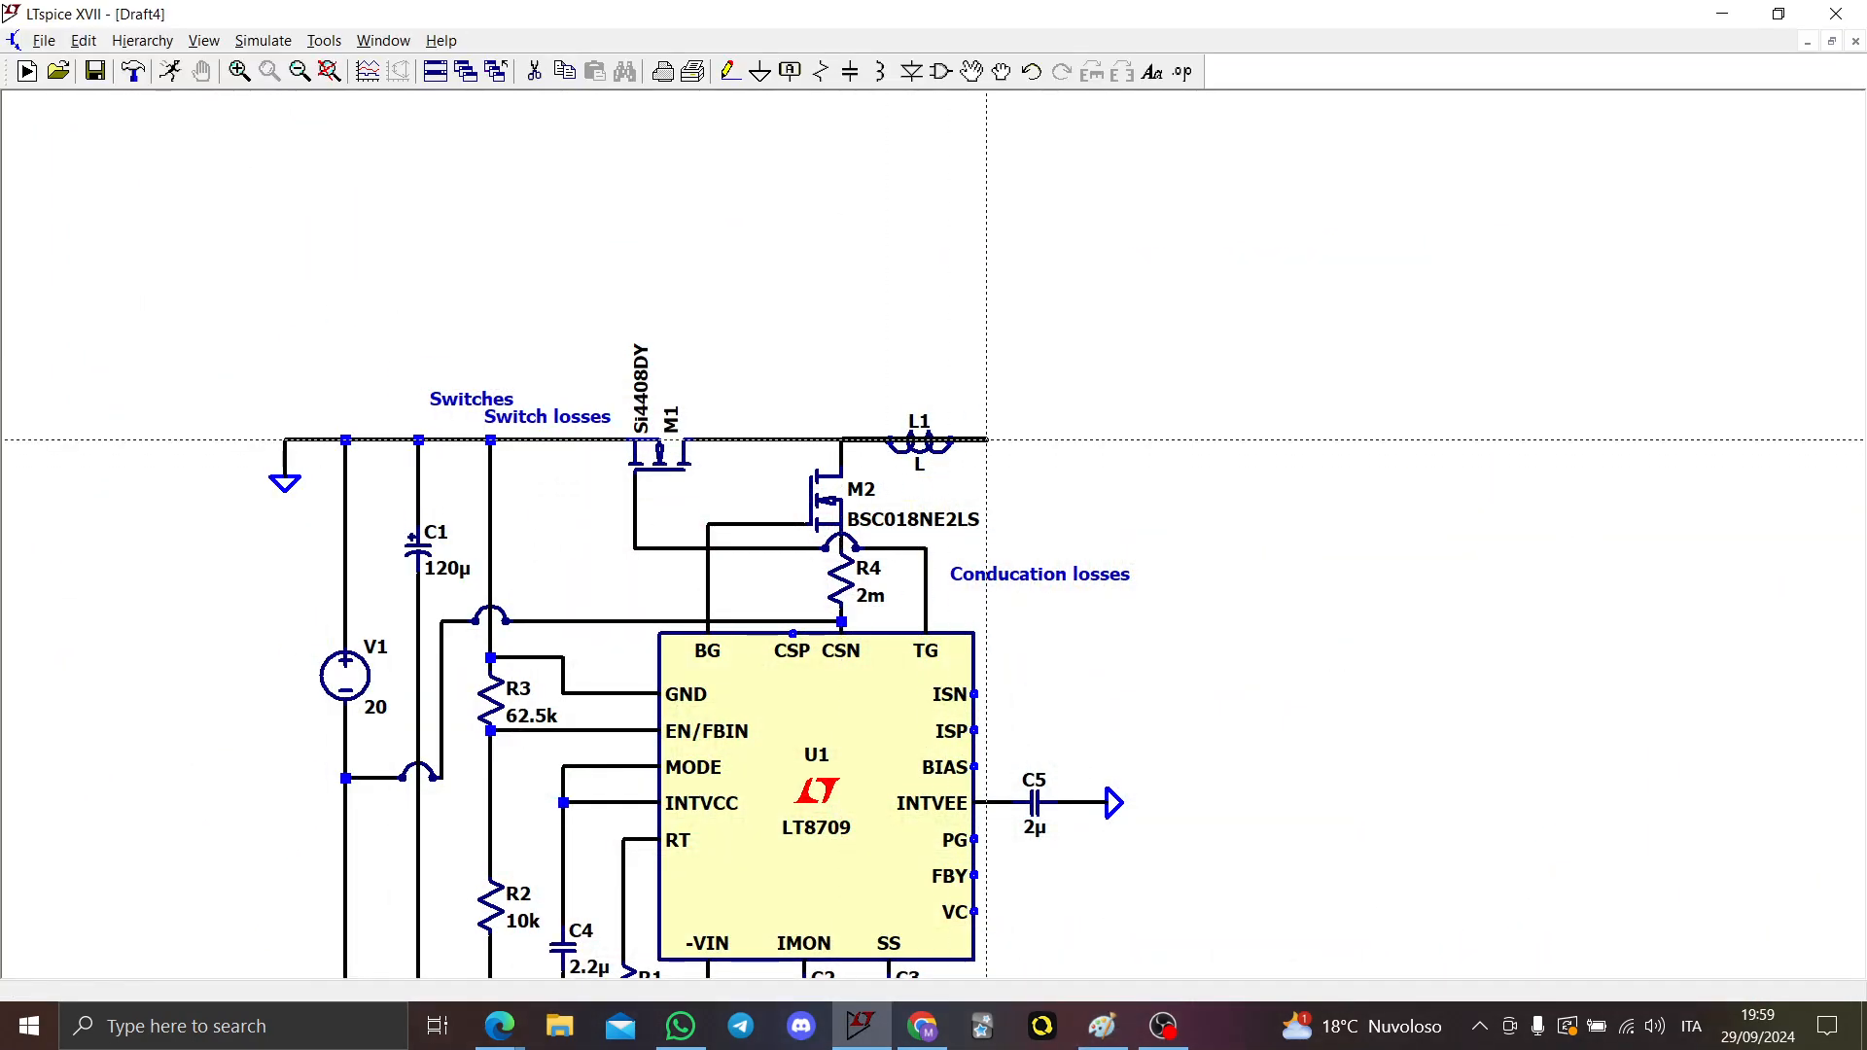
key("Escape")
right_click(919, 464)
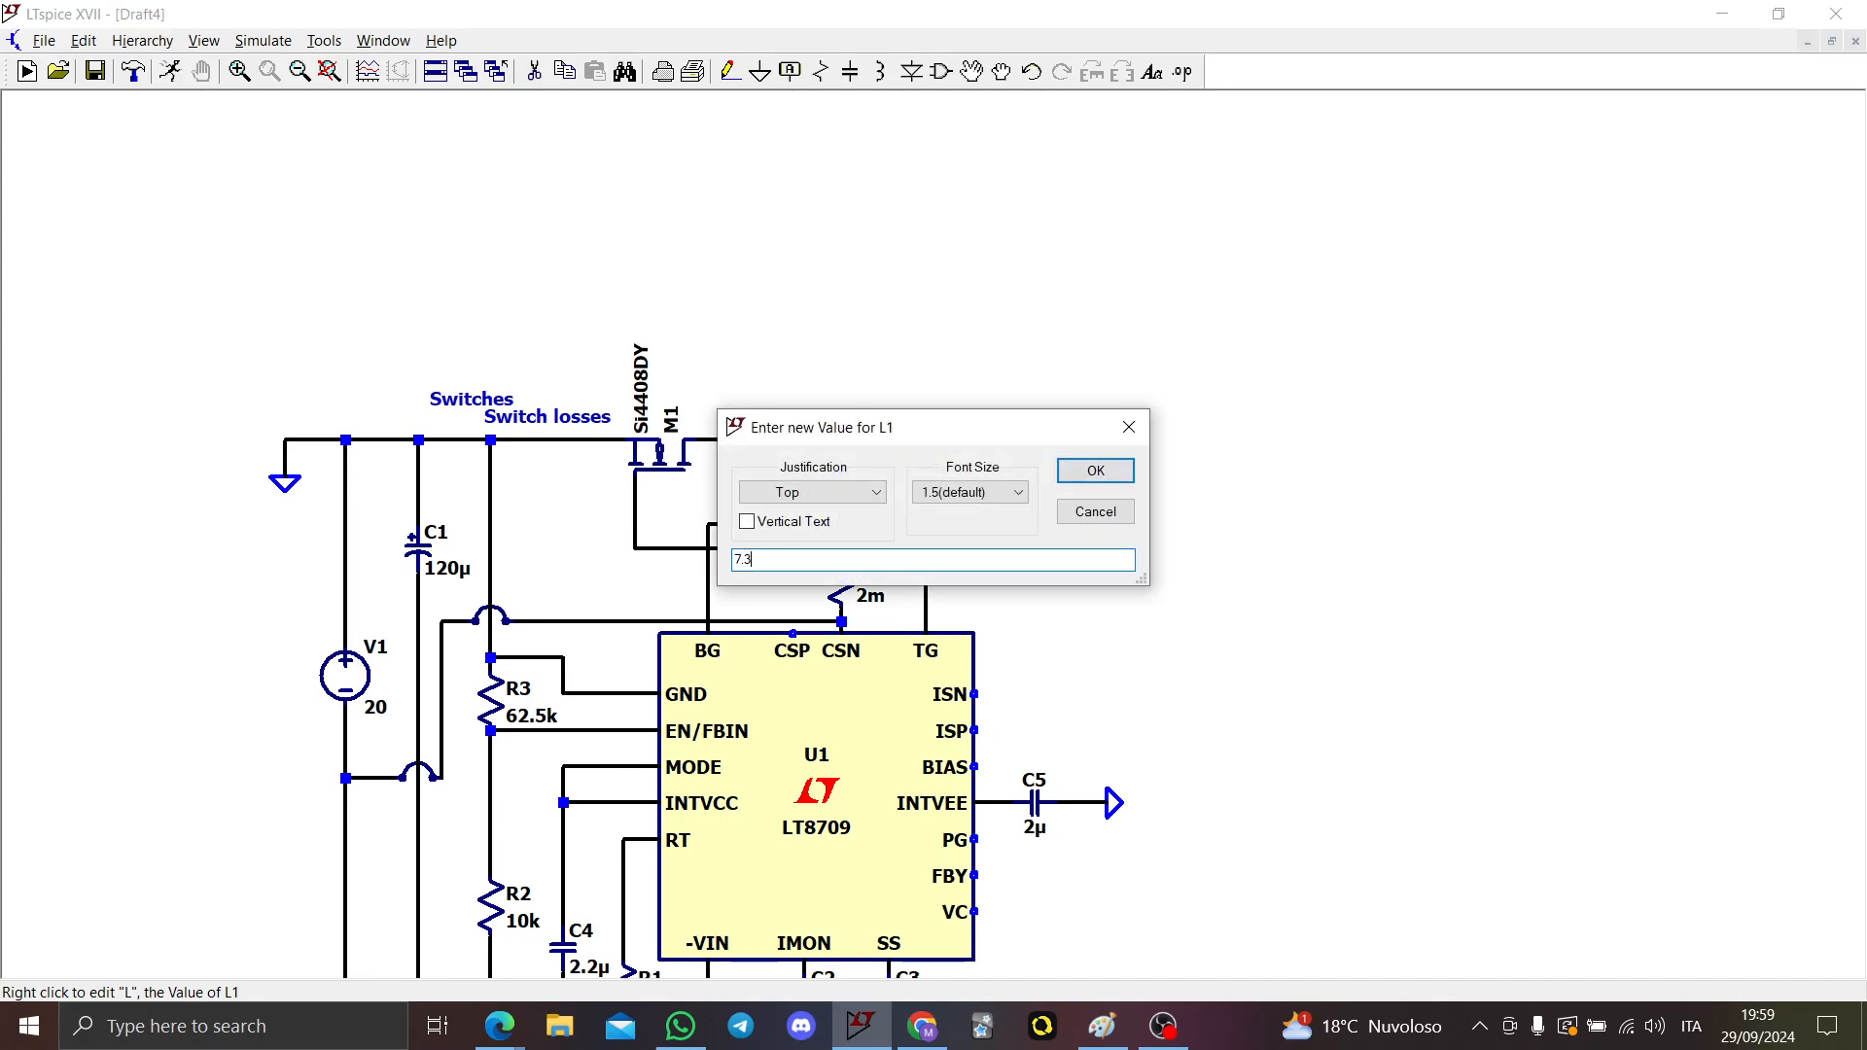
key("Return")
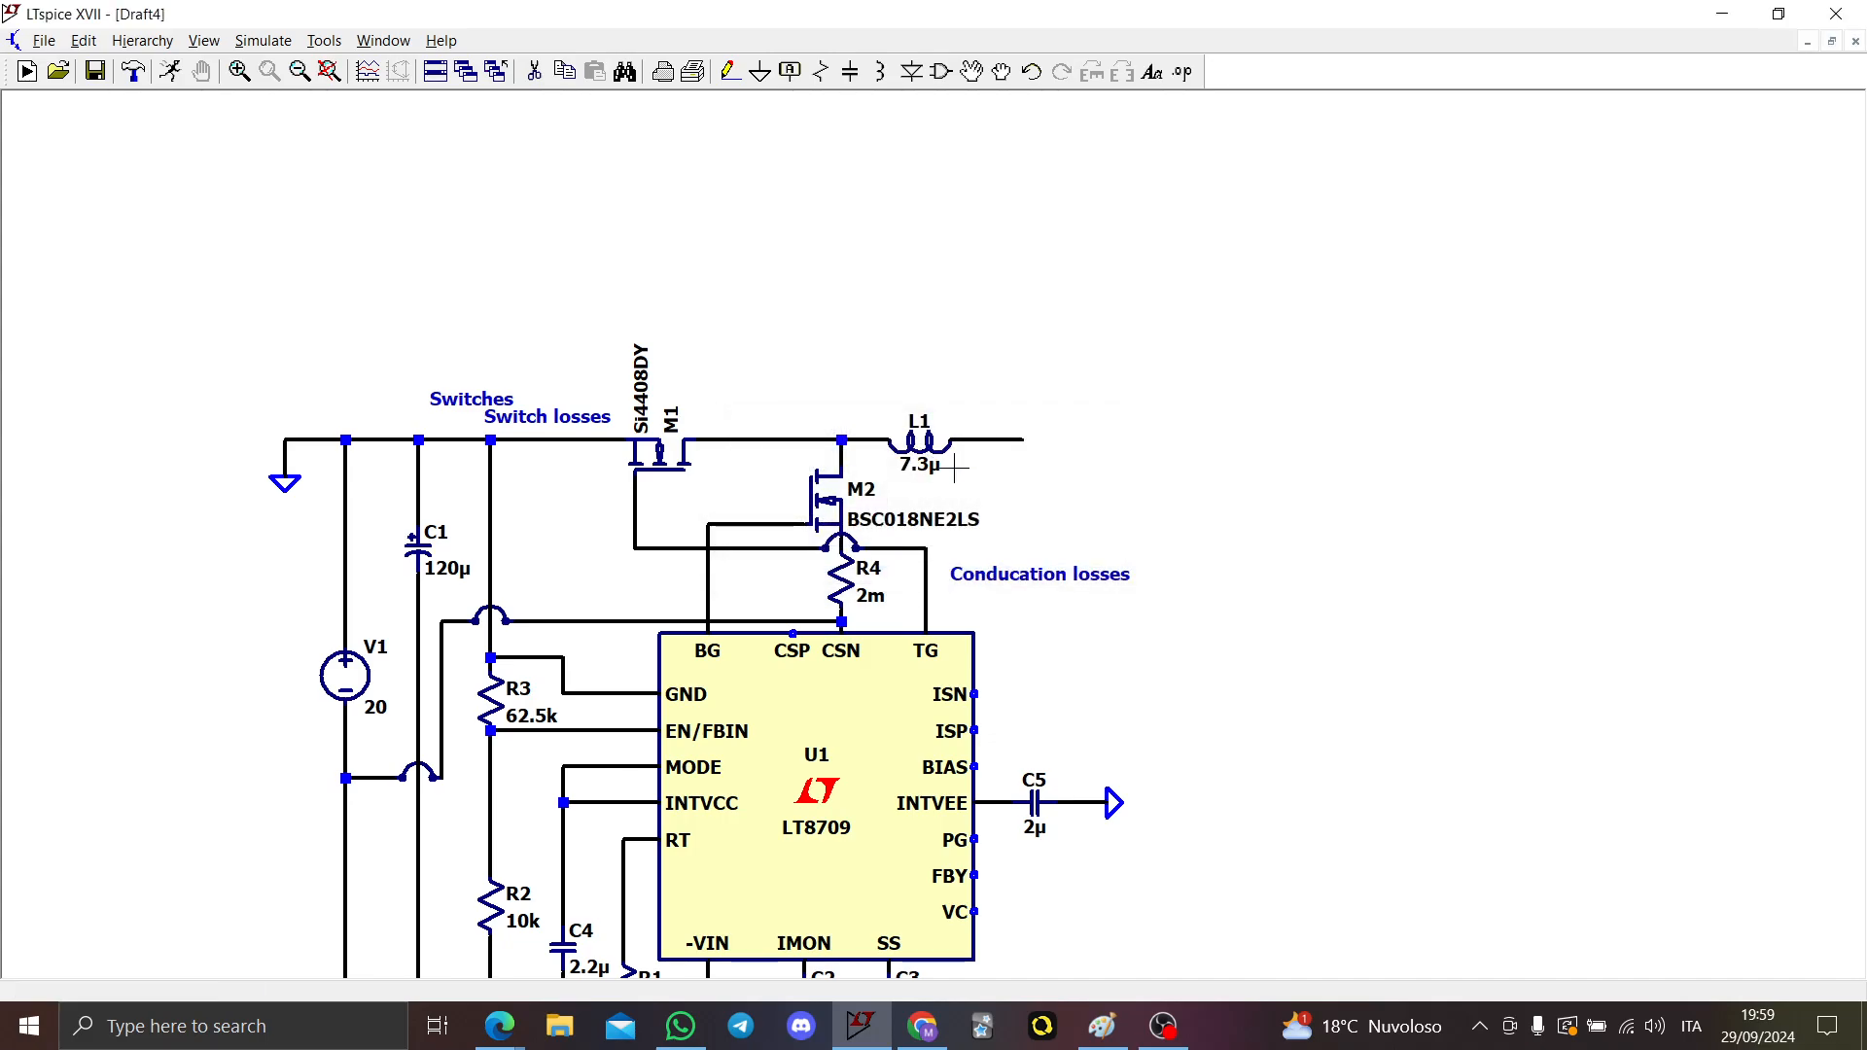
Step: Add a horizontal resistor in series after L1 and set its value to 4m
key("ctrl+r")
left_click(1142, 429)
key("F3")
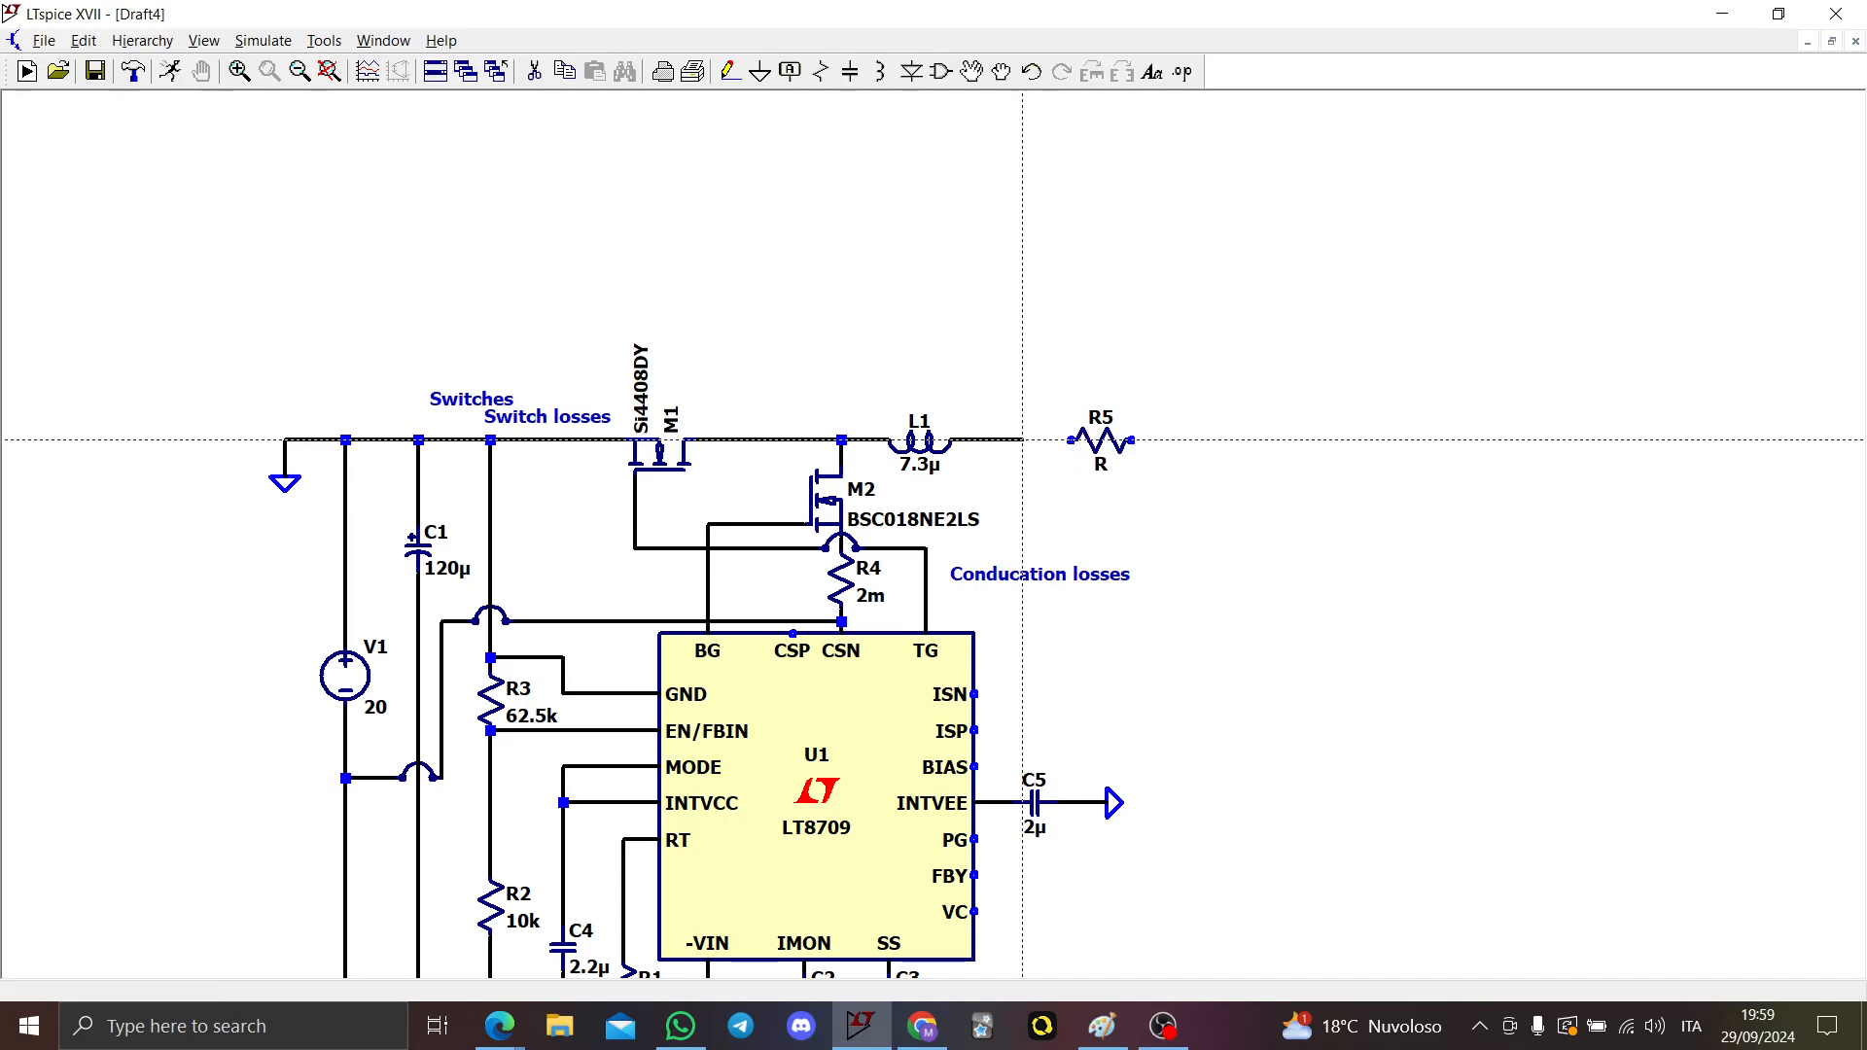
key("Escape")
right_click(1100, 465)
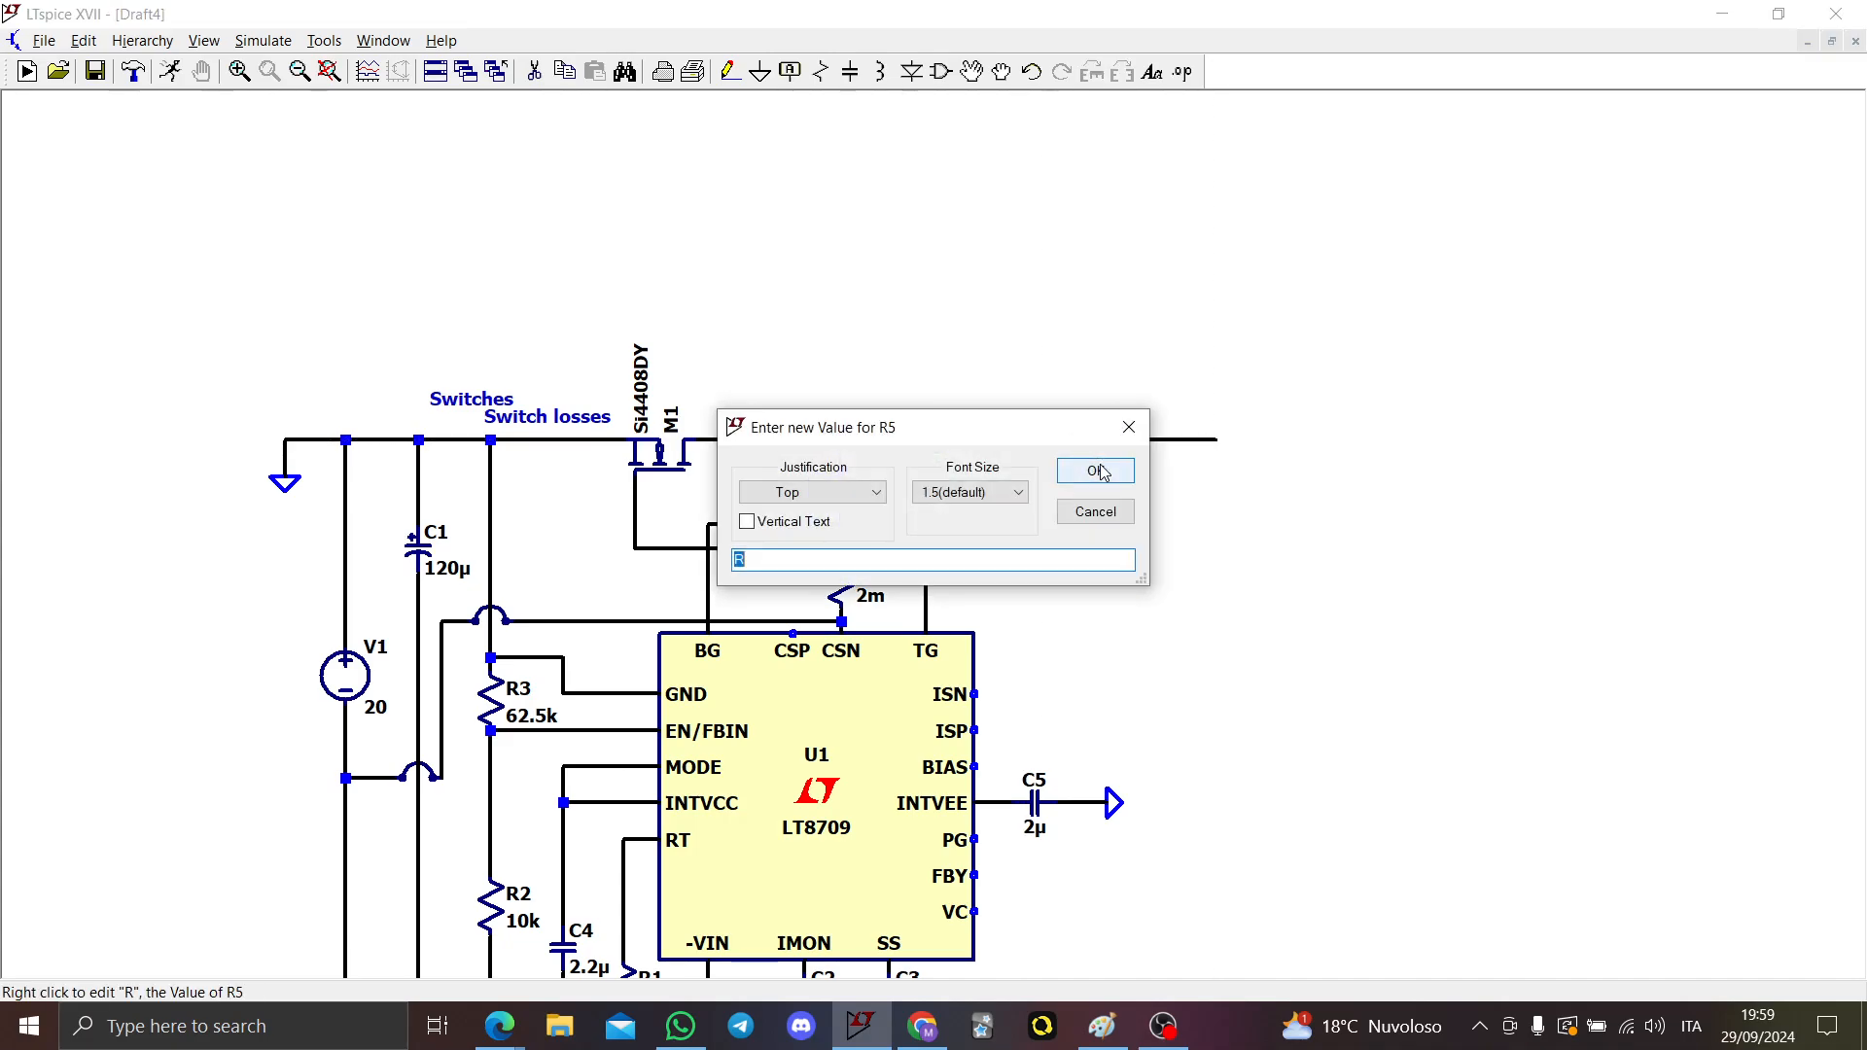
key("Return")
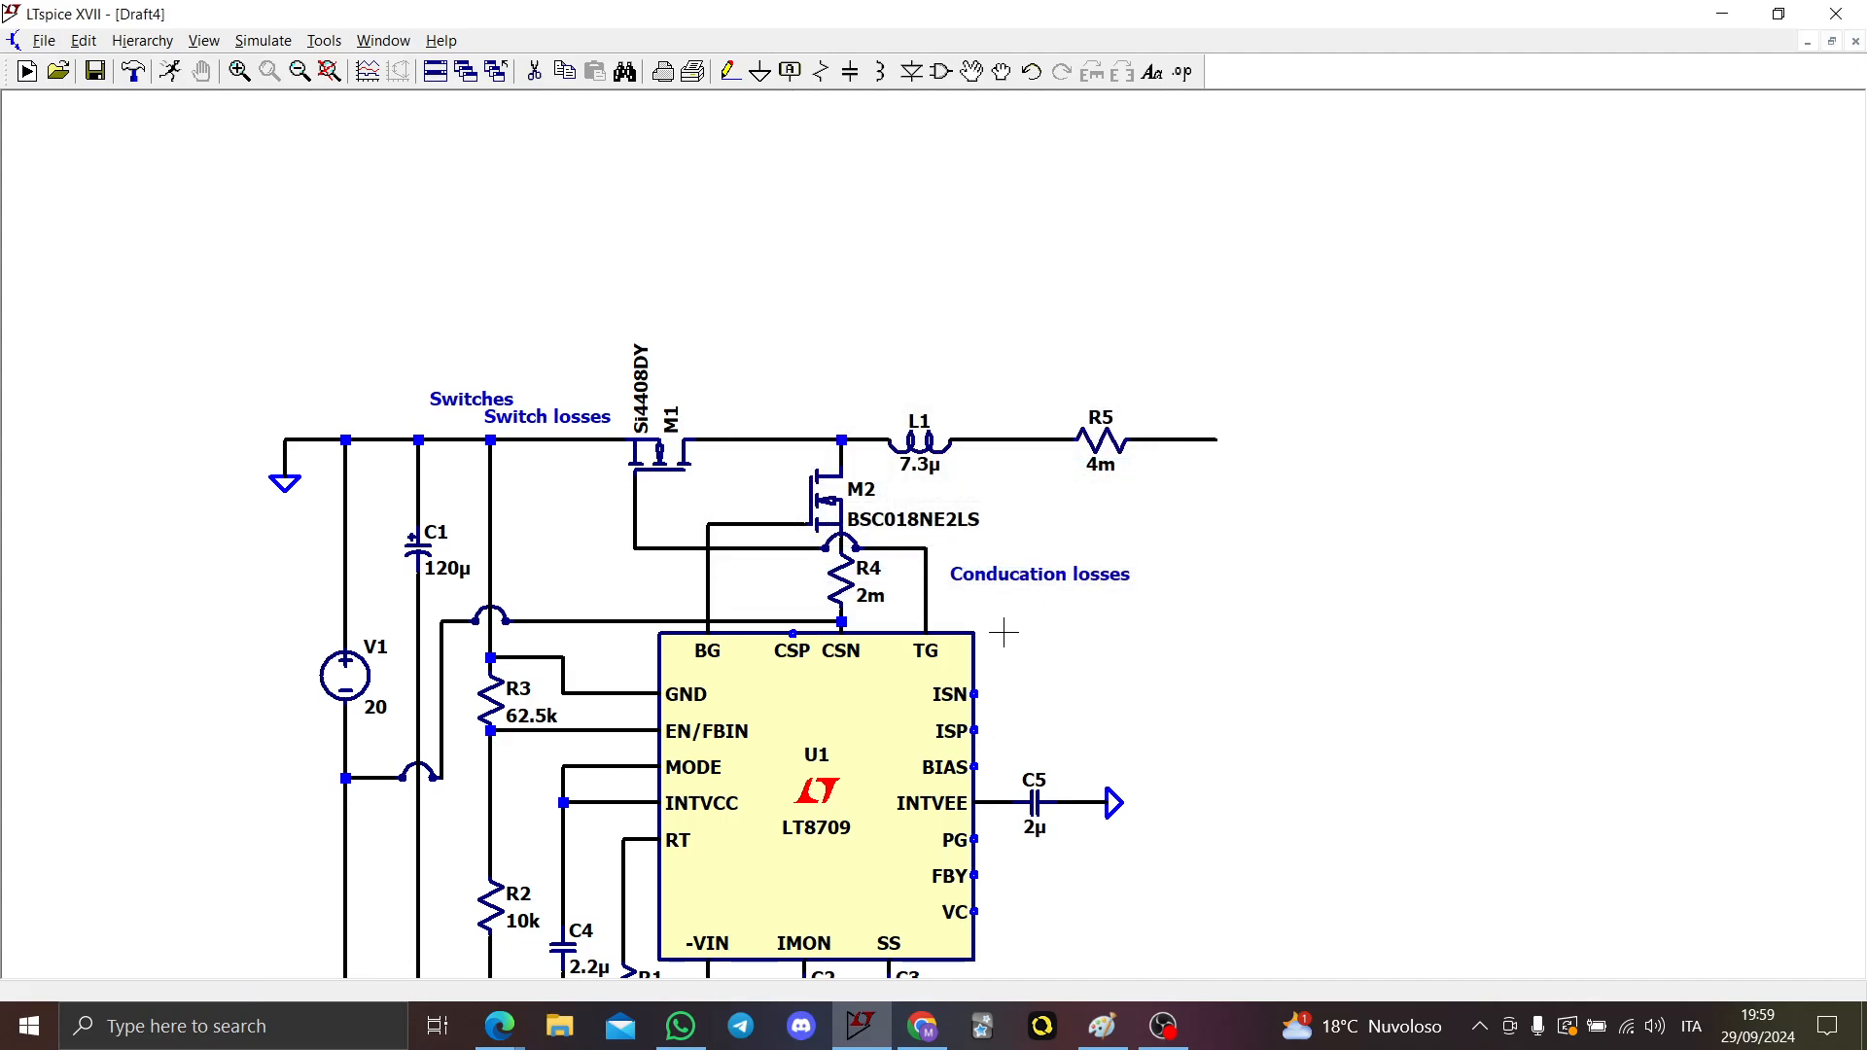
Step: Wire ISN to the node between L1 and R5, and ISP to the output side of R5
key("F3")
left_click(1011, 440)
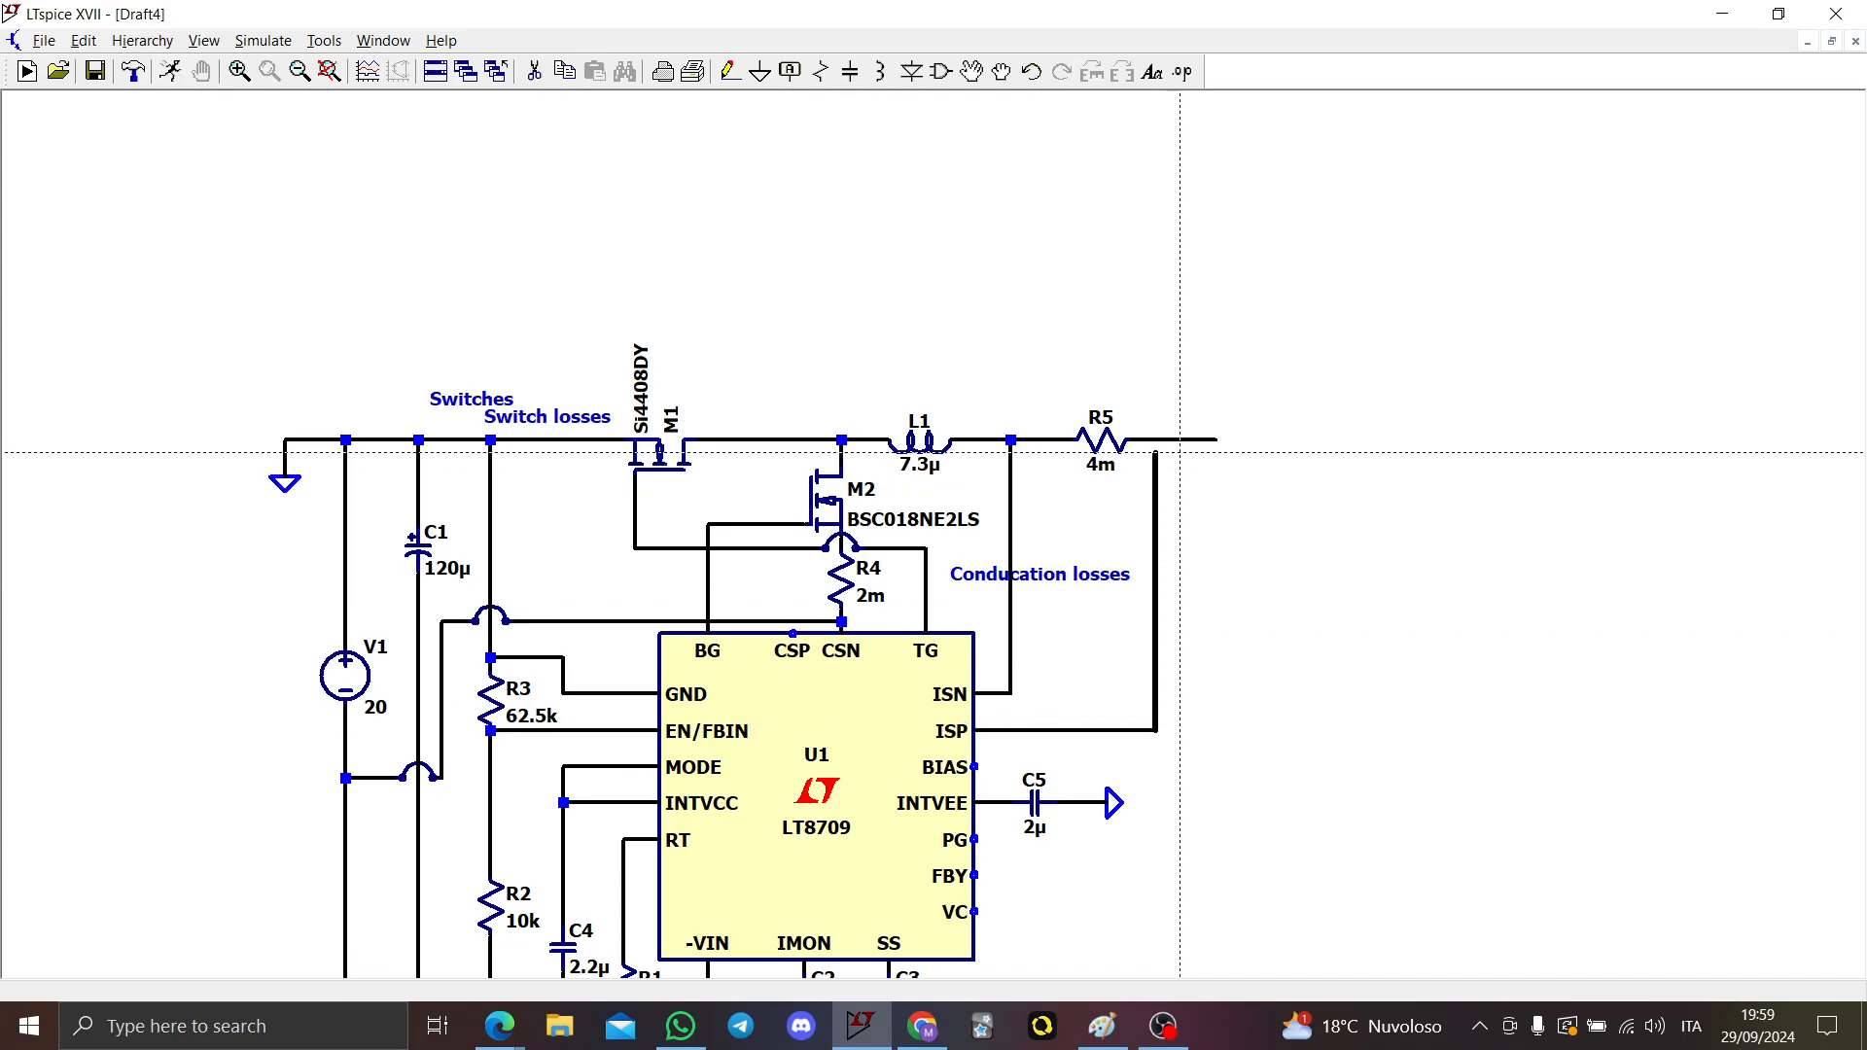
left_click(1154, 440)
Step: Shift R5 slightly left along its wire to centre it between the ISN and ISP taps
scroll(1074, 476, "up", 1)
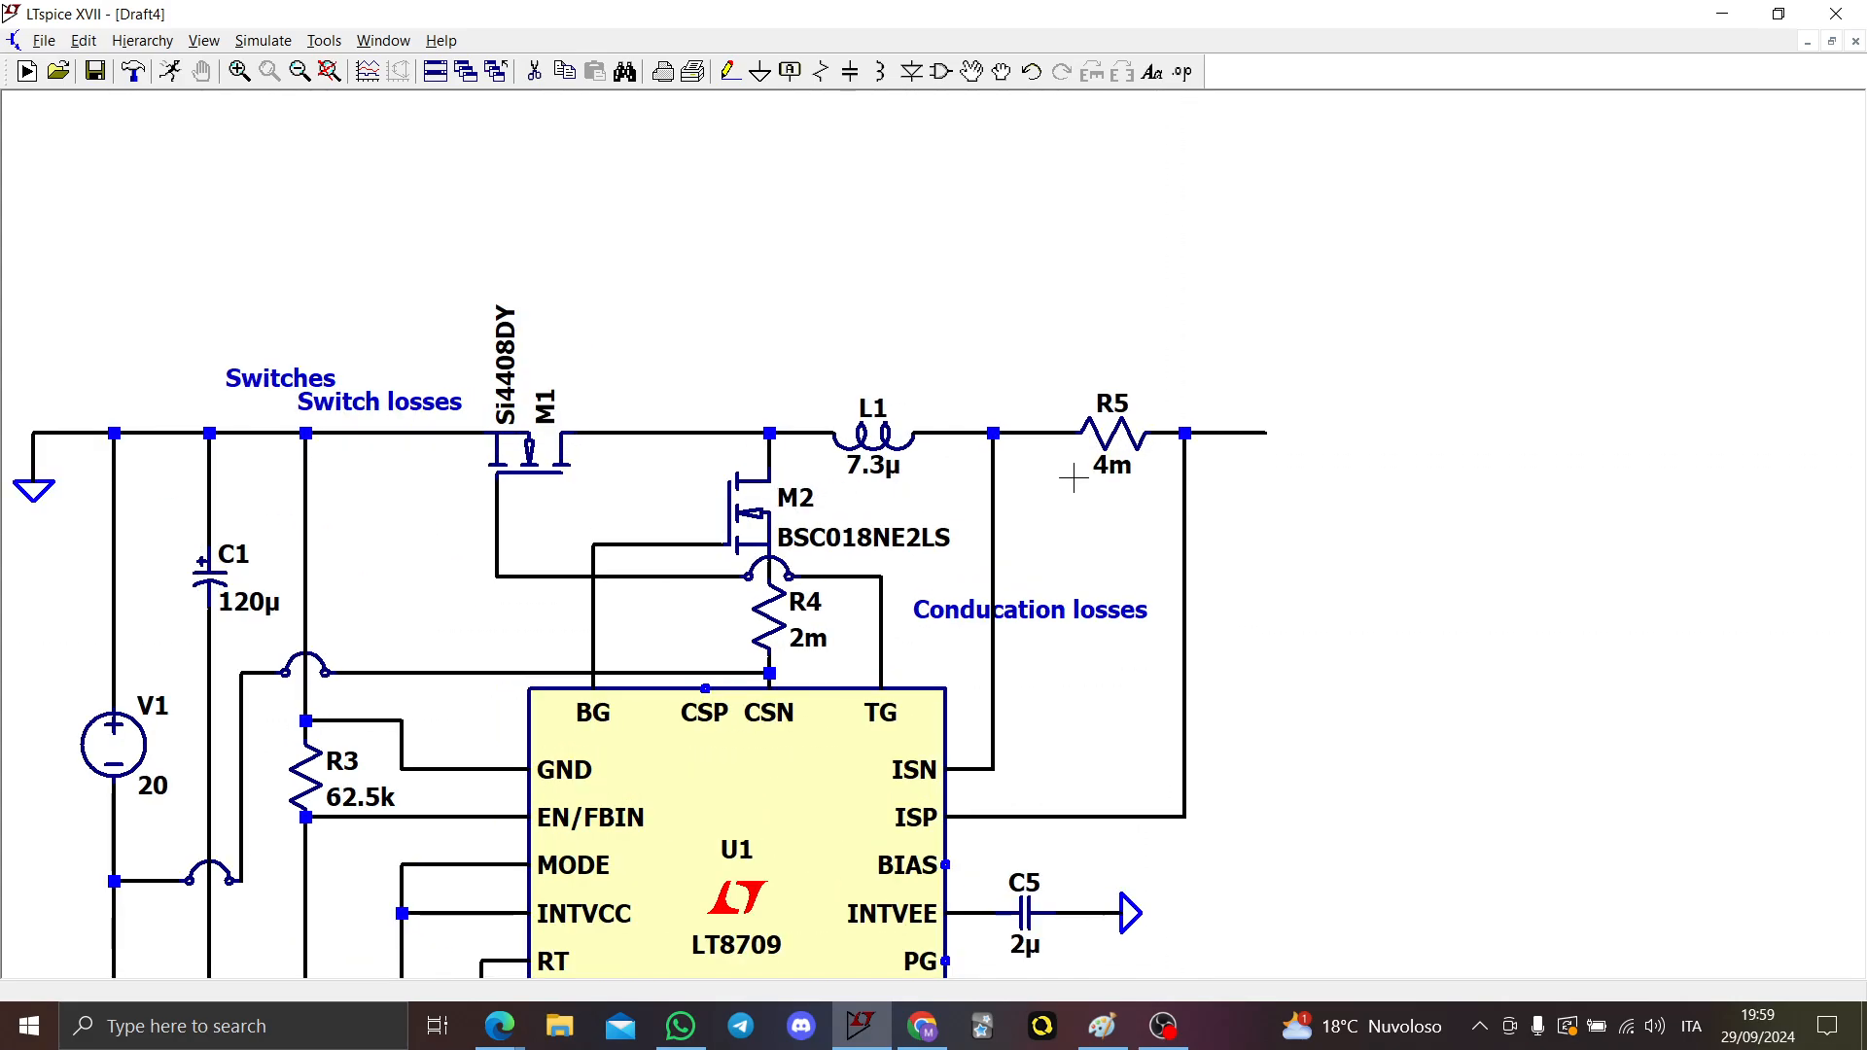
key("F8")
left_click(1115, 436)
left_click(1083, 436)
key("Escape")
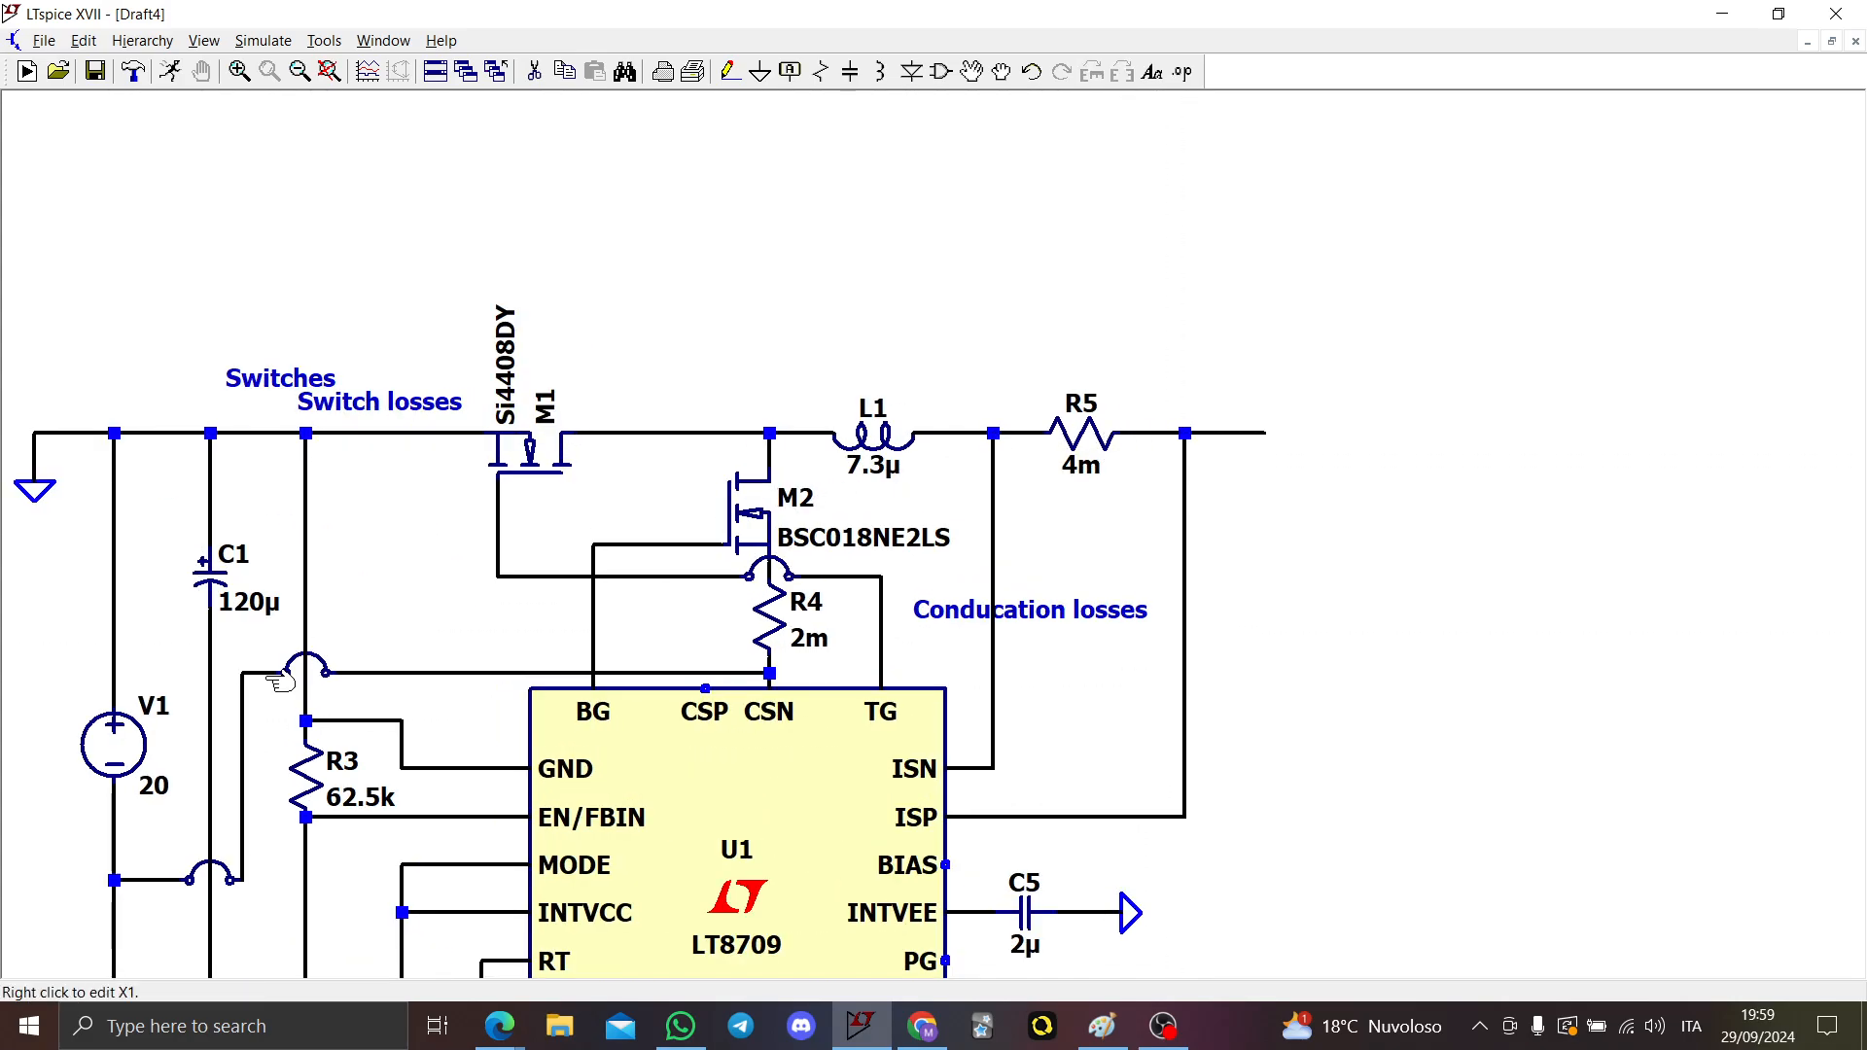
Step: Set the V1 source voltage to 24
right_click(160, 786)
type("24")
key("Return")
Step: Wire the BIAS pin to the grounded side of C5
scroll(1099, 638, "down", 3)
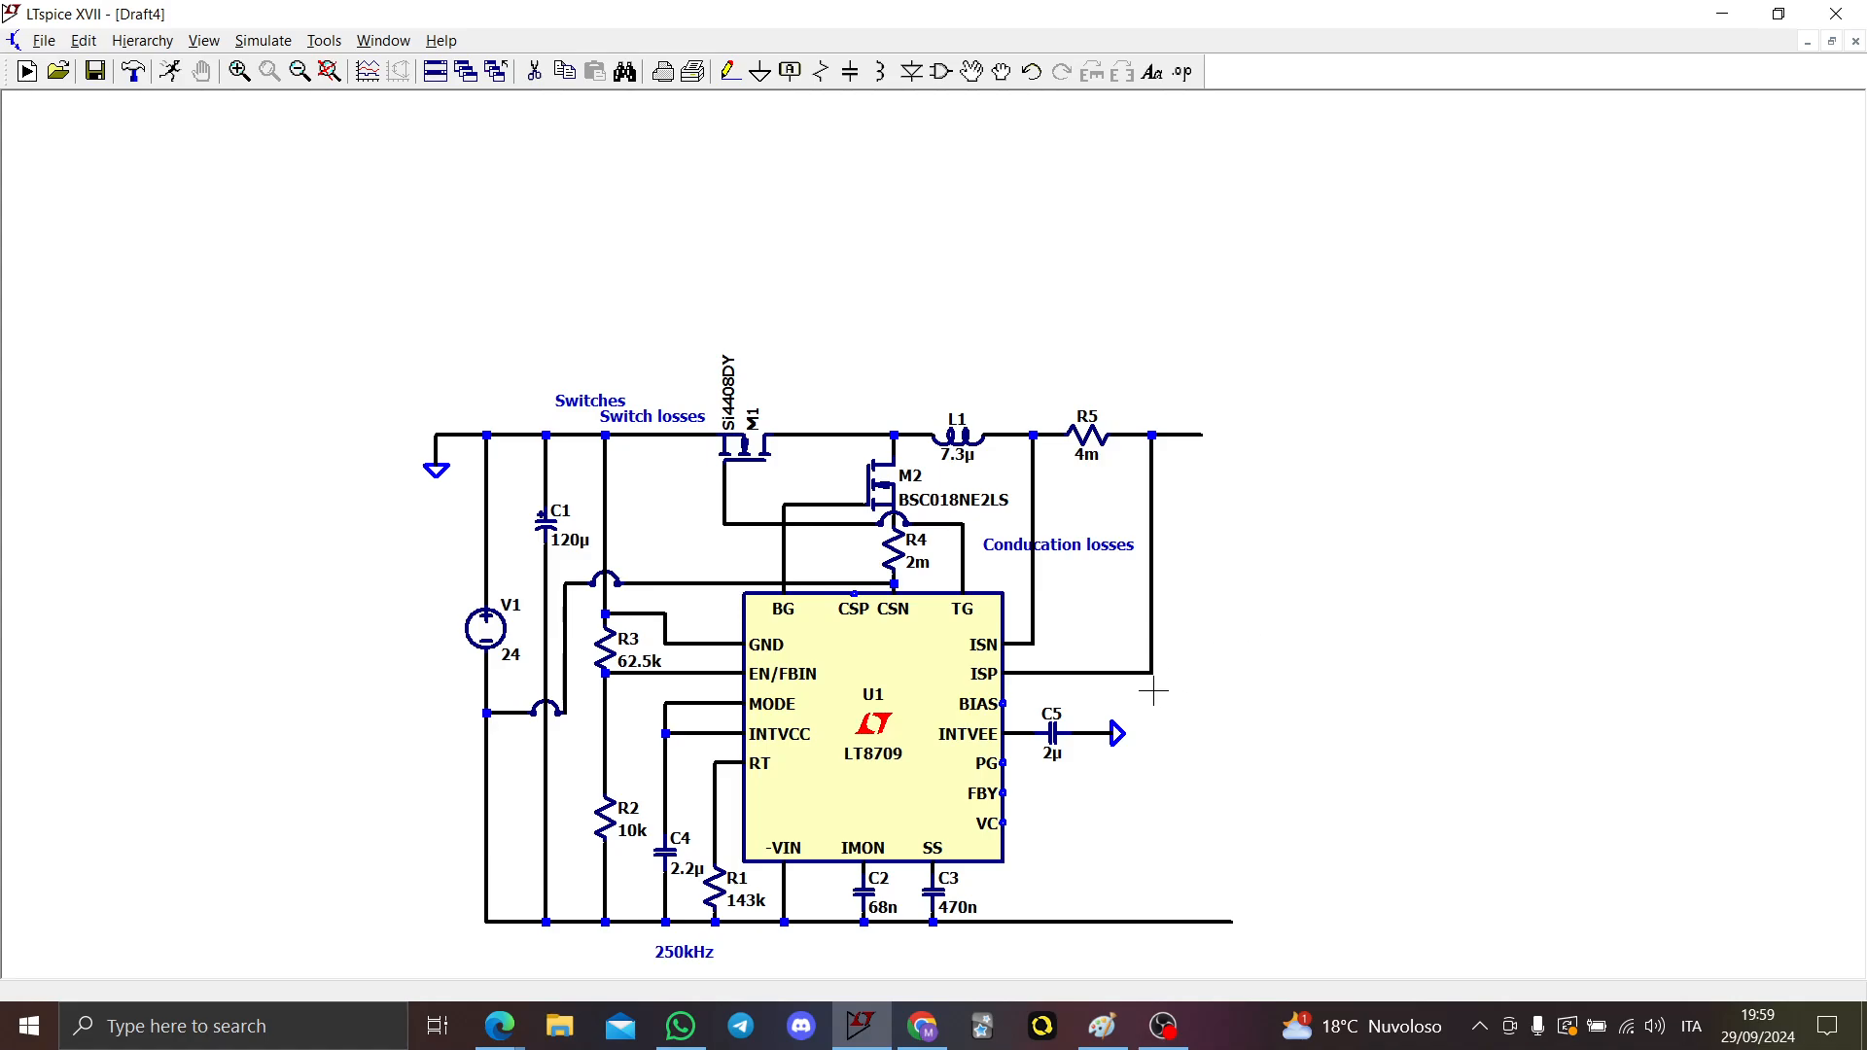
scroll(1060, 729, "up", 3)
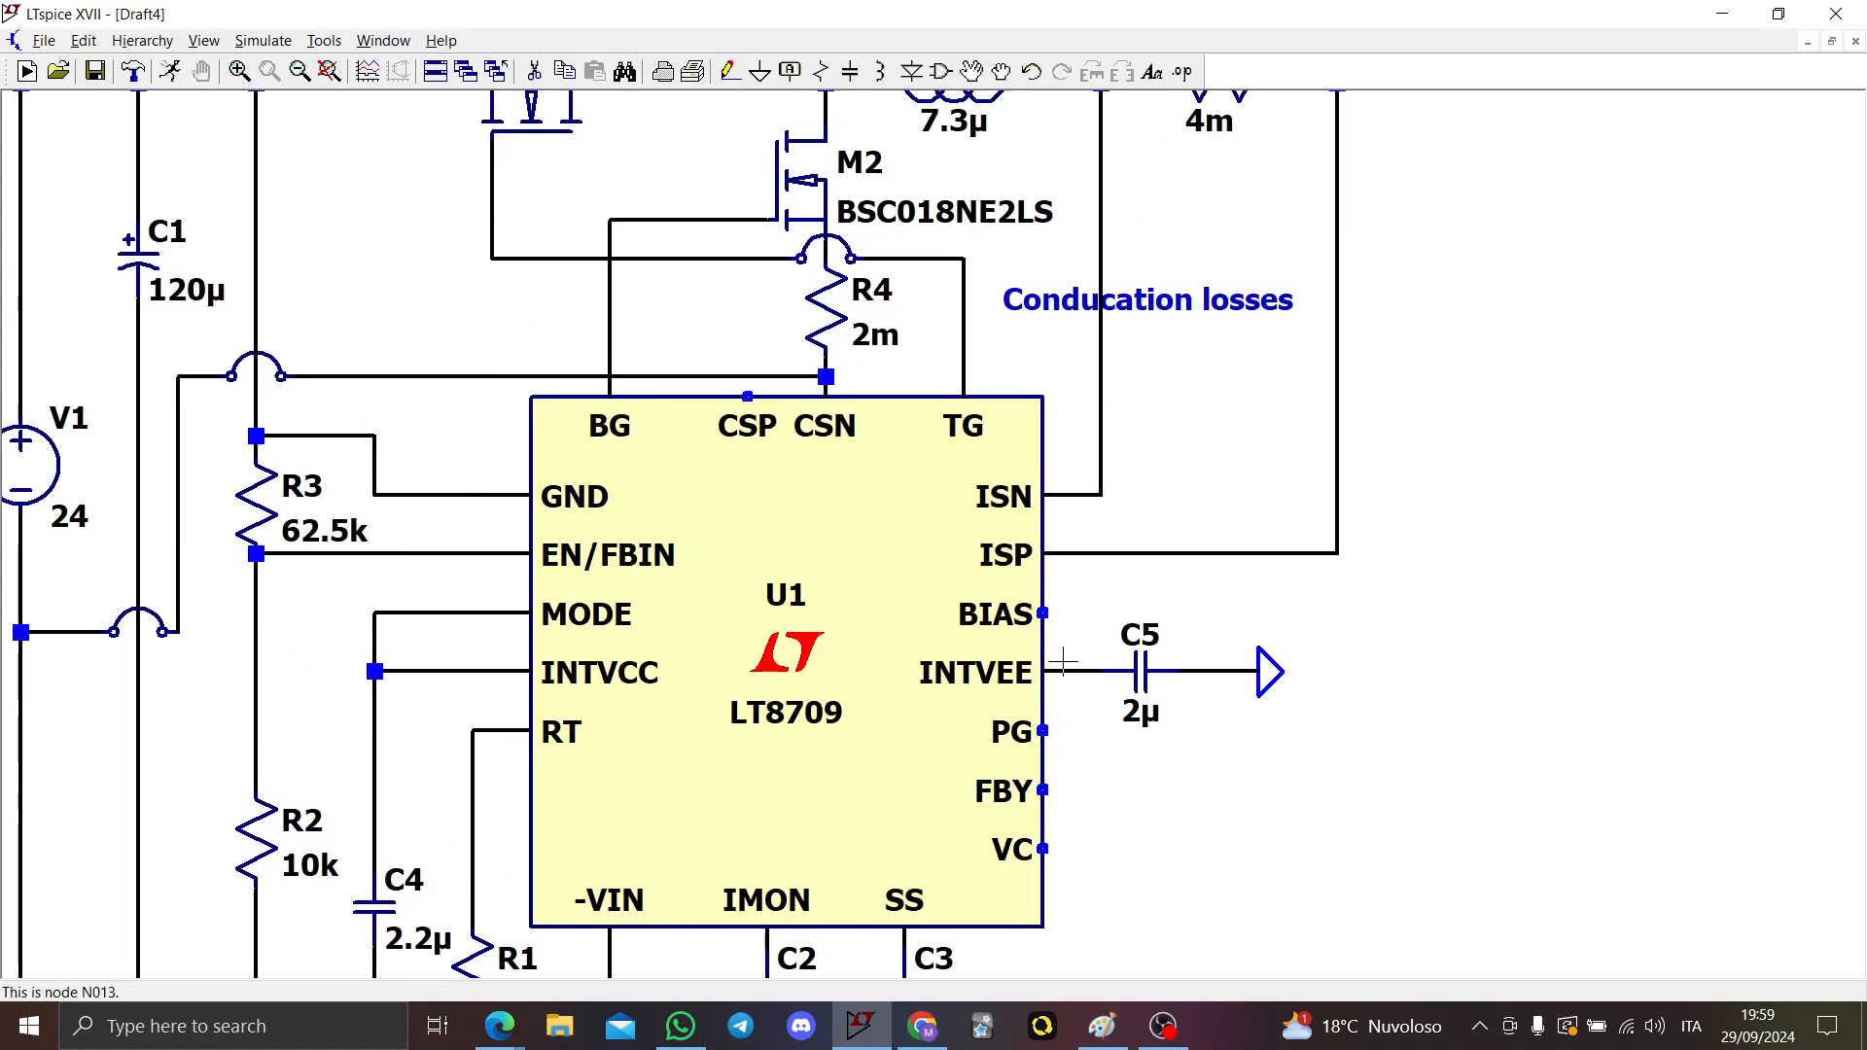
left_click(1044, 614)
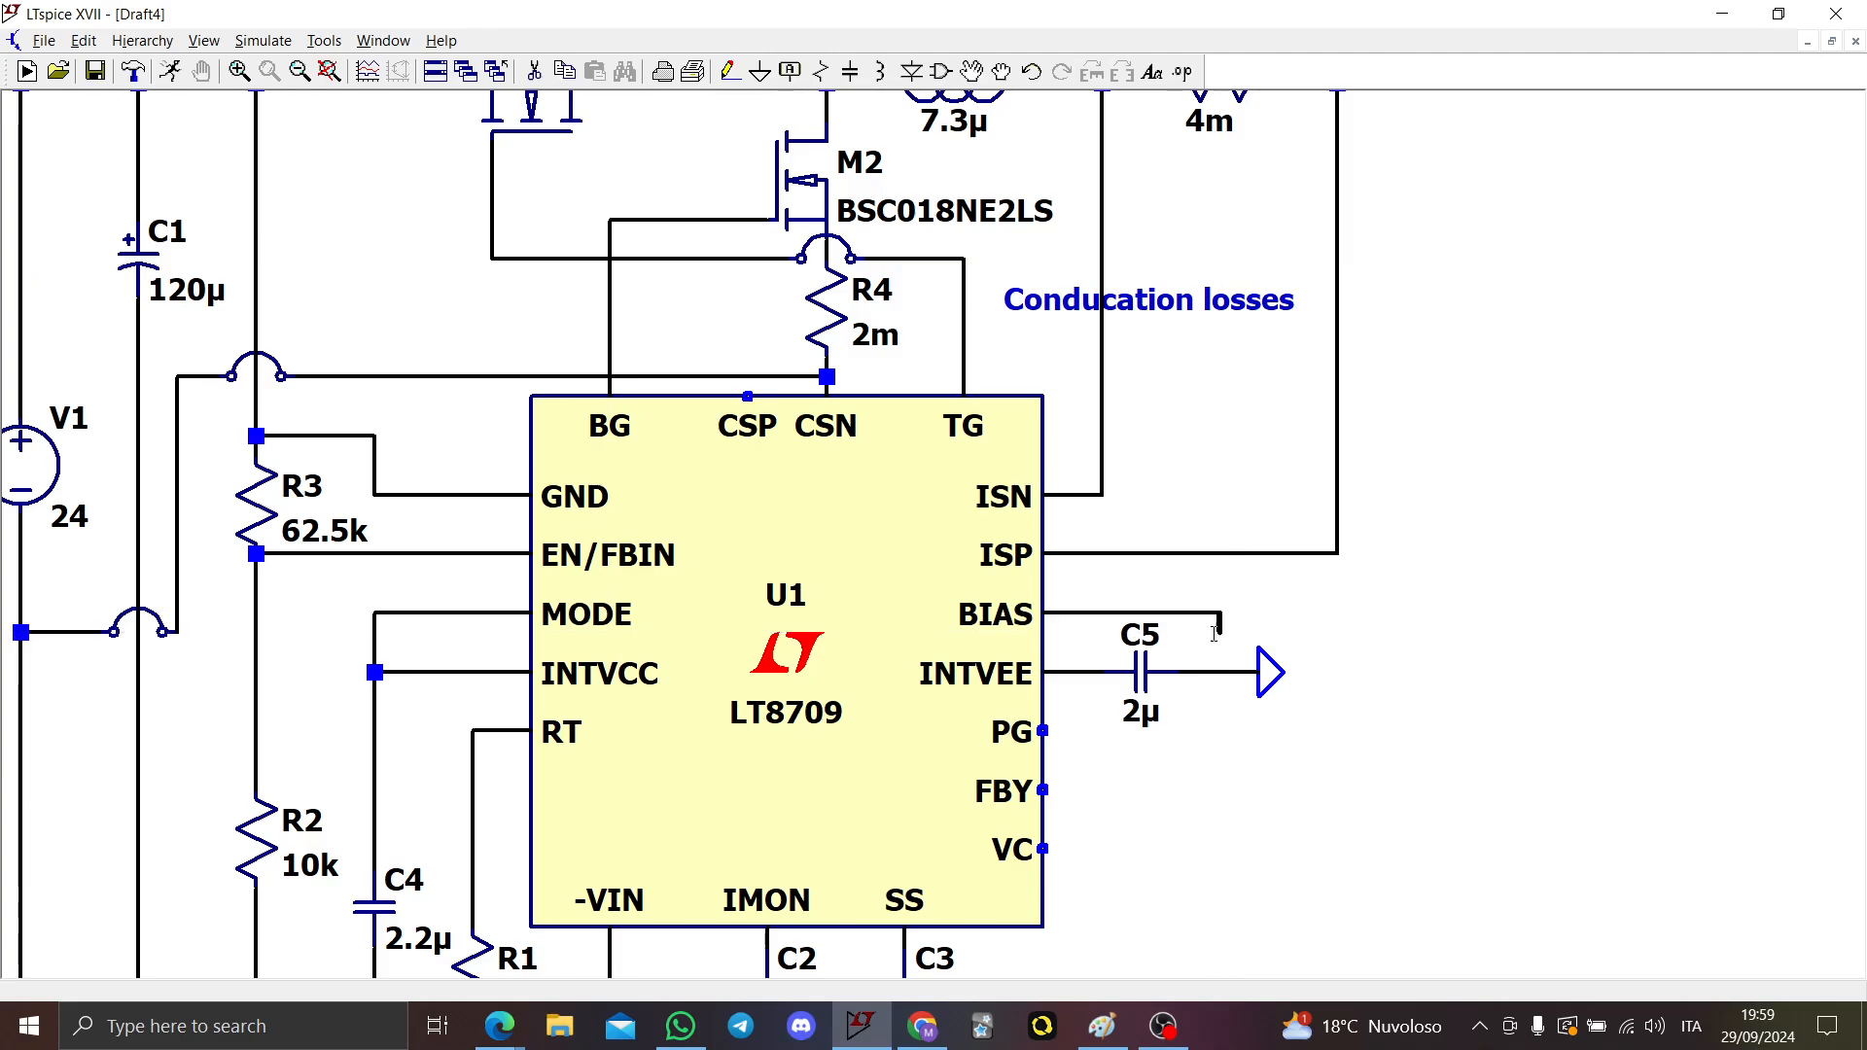
left_click(1218, 671)
Step: Extend a short wire from the PG pin and label its net pg
left_click(1043, 731)
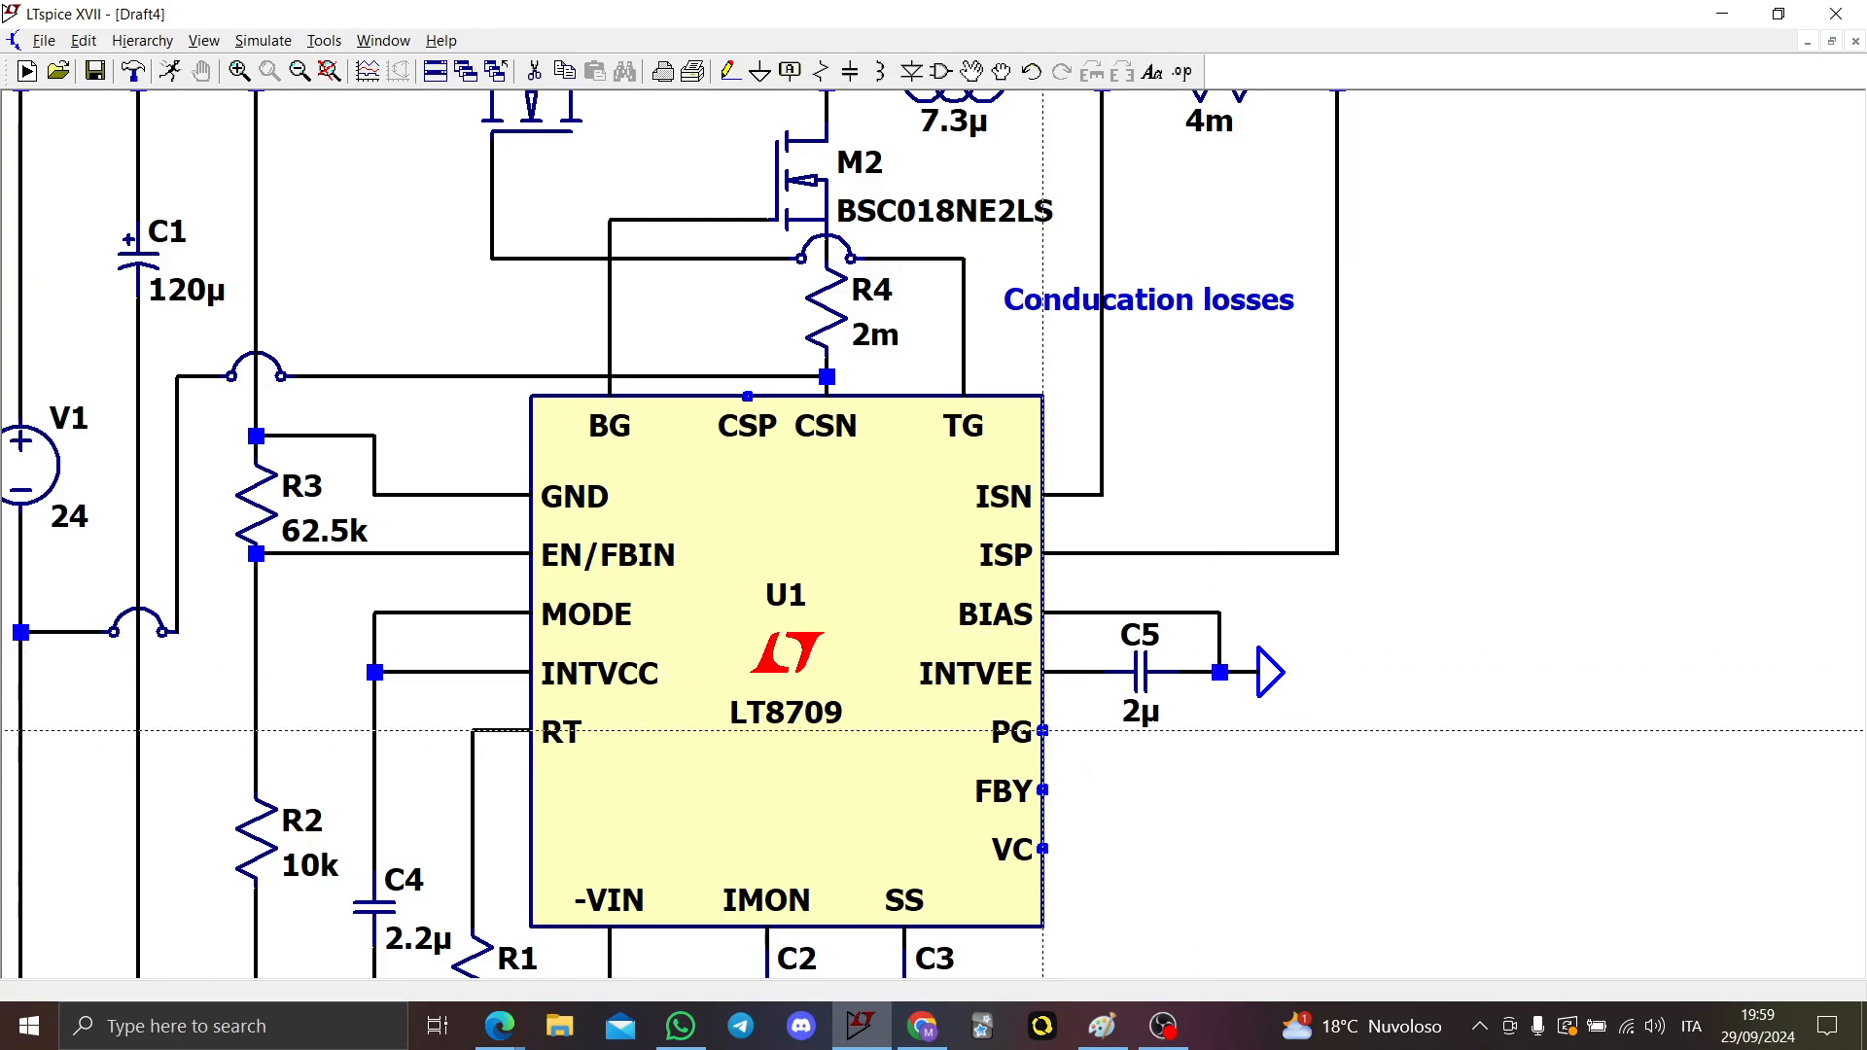
key("F4")
type("pg")
key("Return")
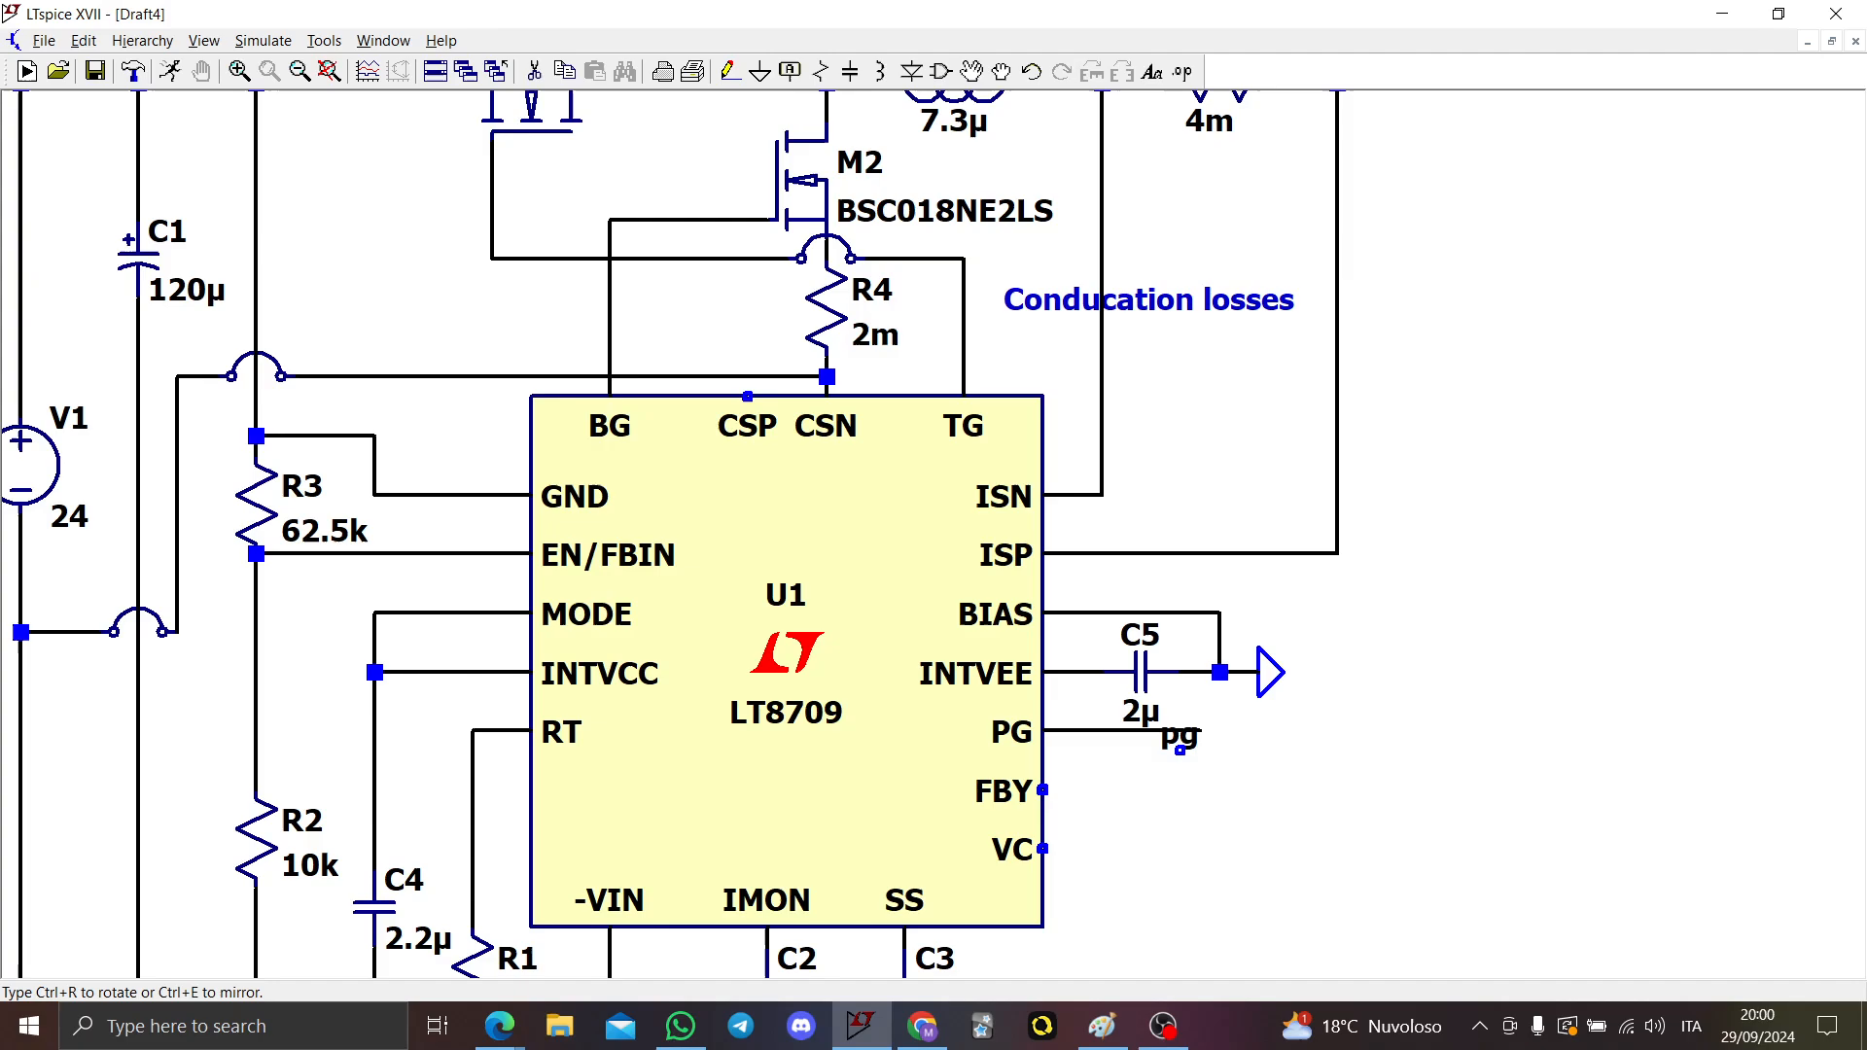
left_click(1203, 730)
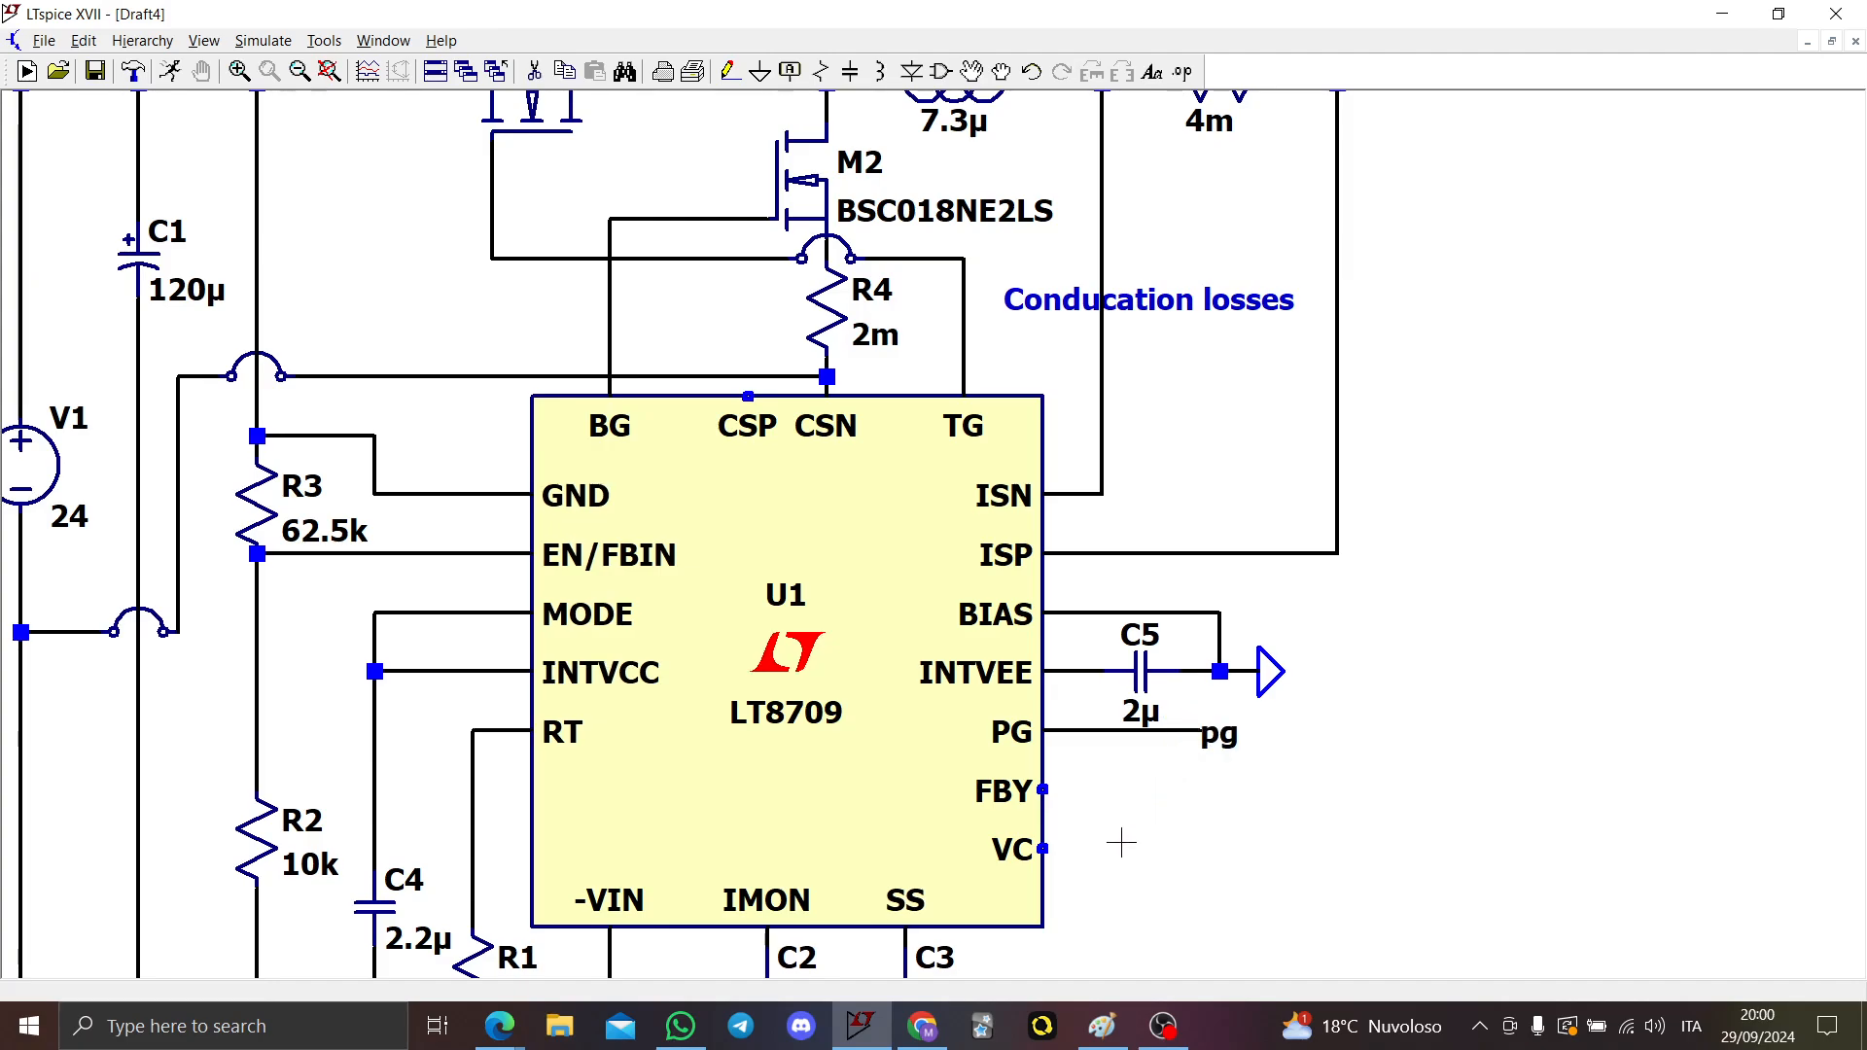
Step: Place a vertical output capacitor after R5, wire its upper end to the output line and extend its lower lead
scroll(1131, 842, "down", 5)
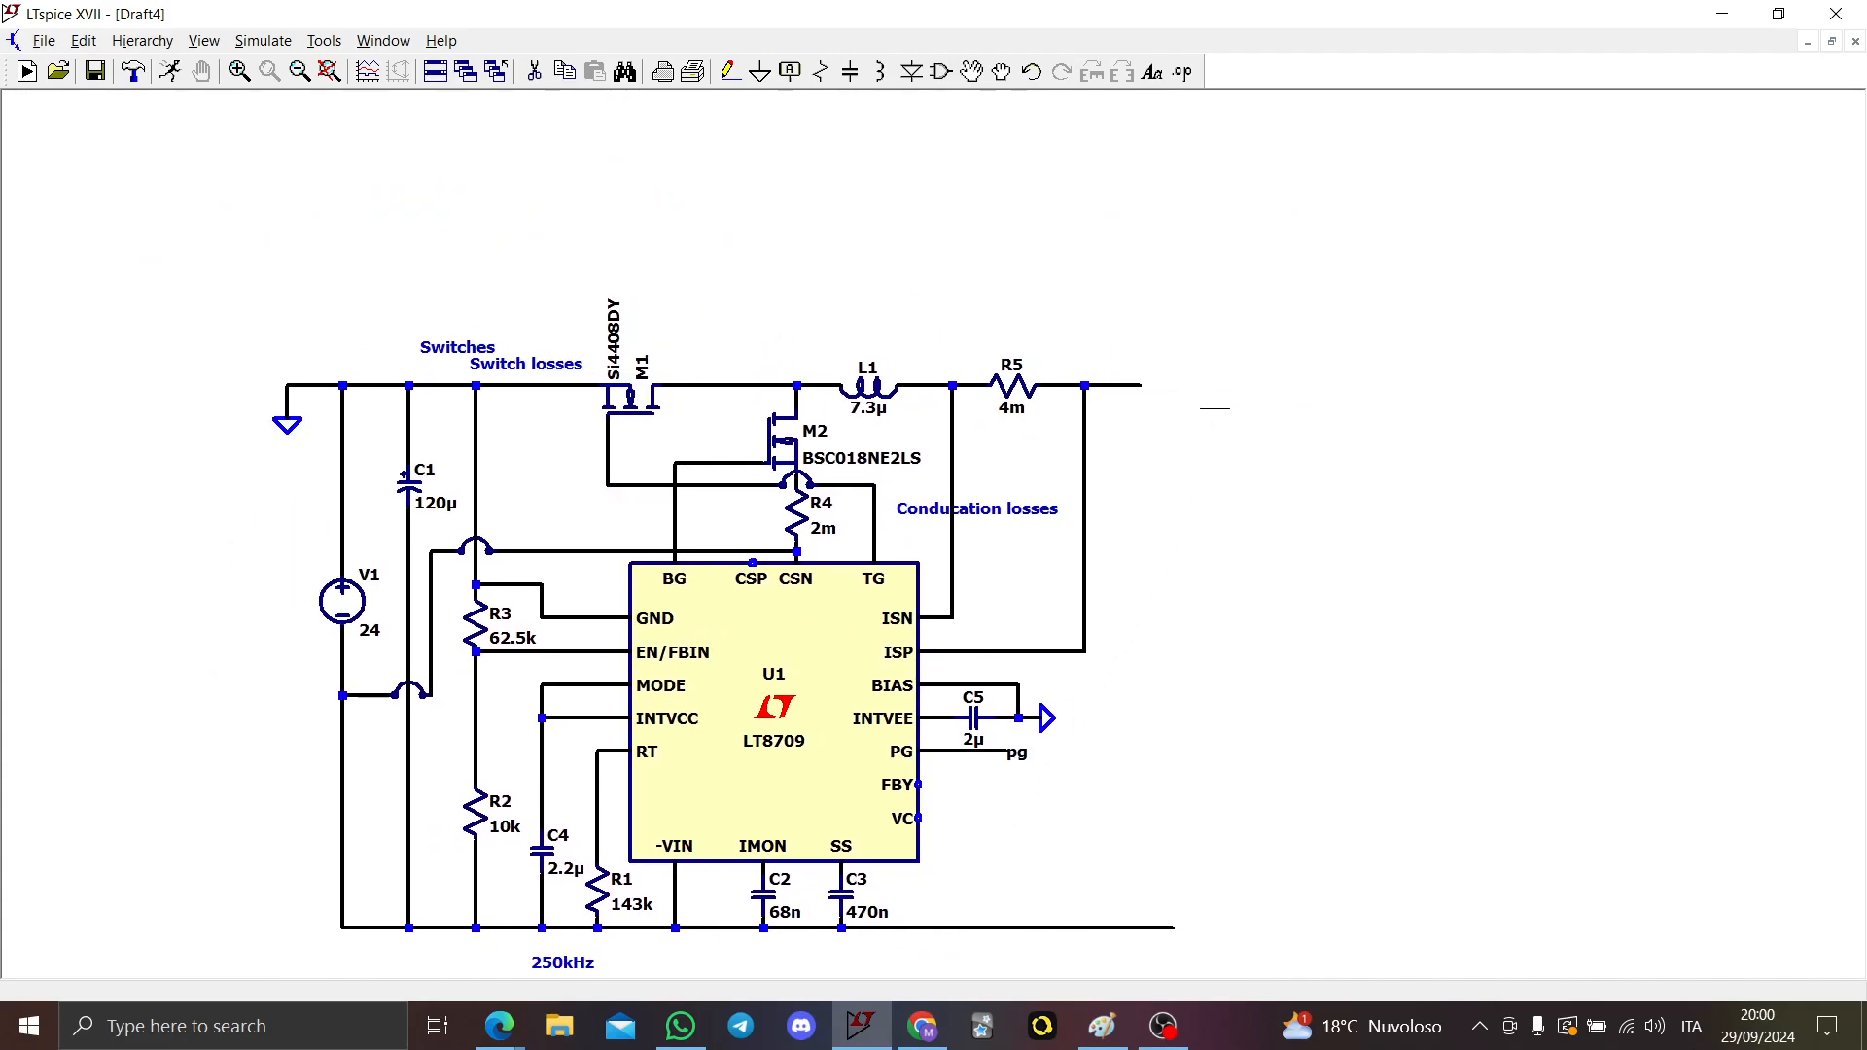
key("c")
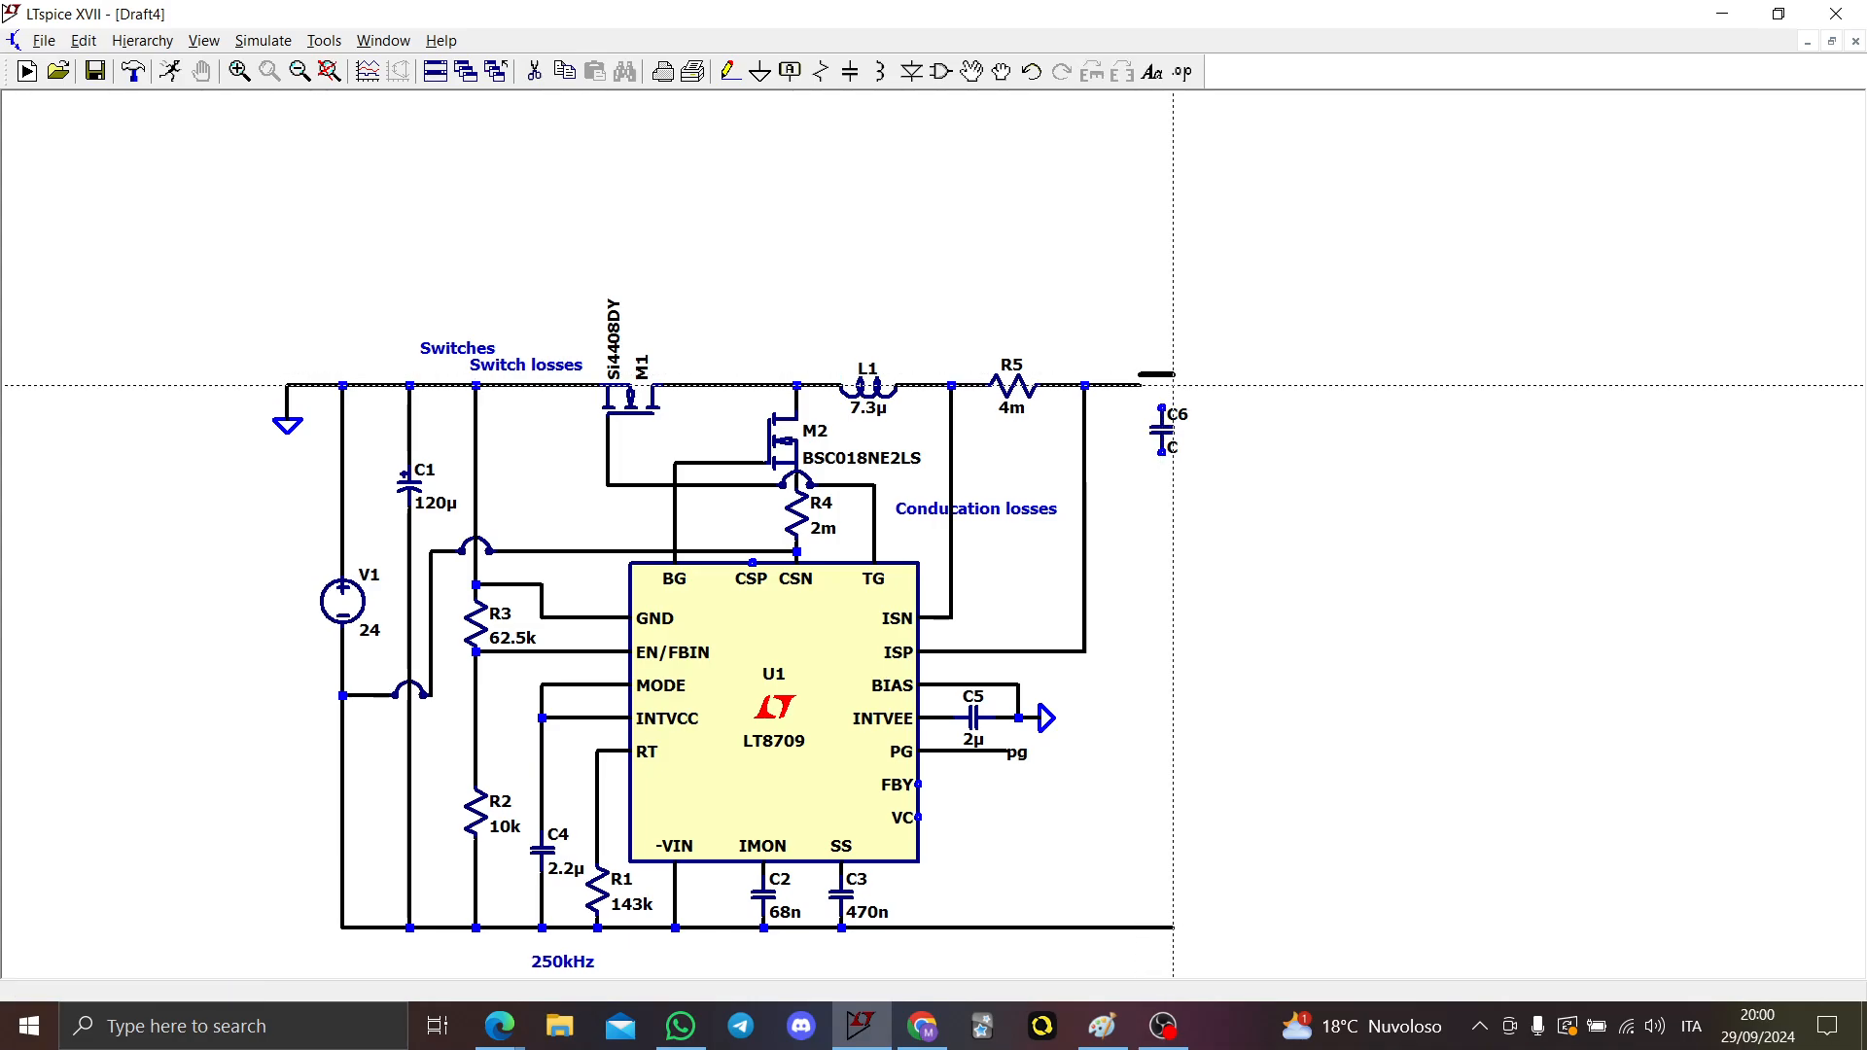
right_click(1172, 385)
left_click(1162, 385)
left_click(1162, 473)
Step: Try a ground symbol on the lower lead of C6 and delete it
key("g")
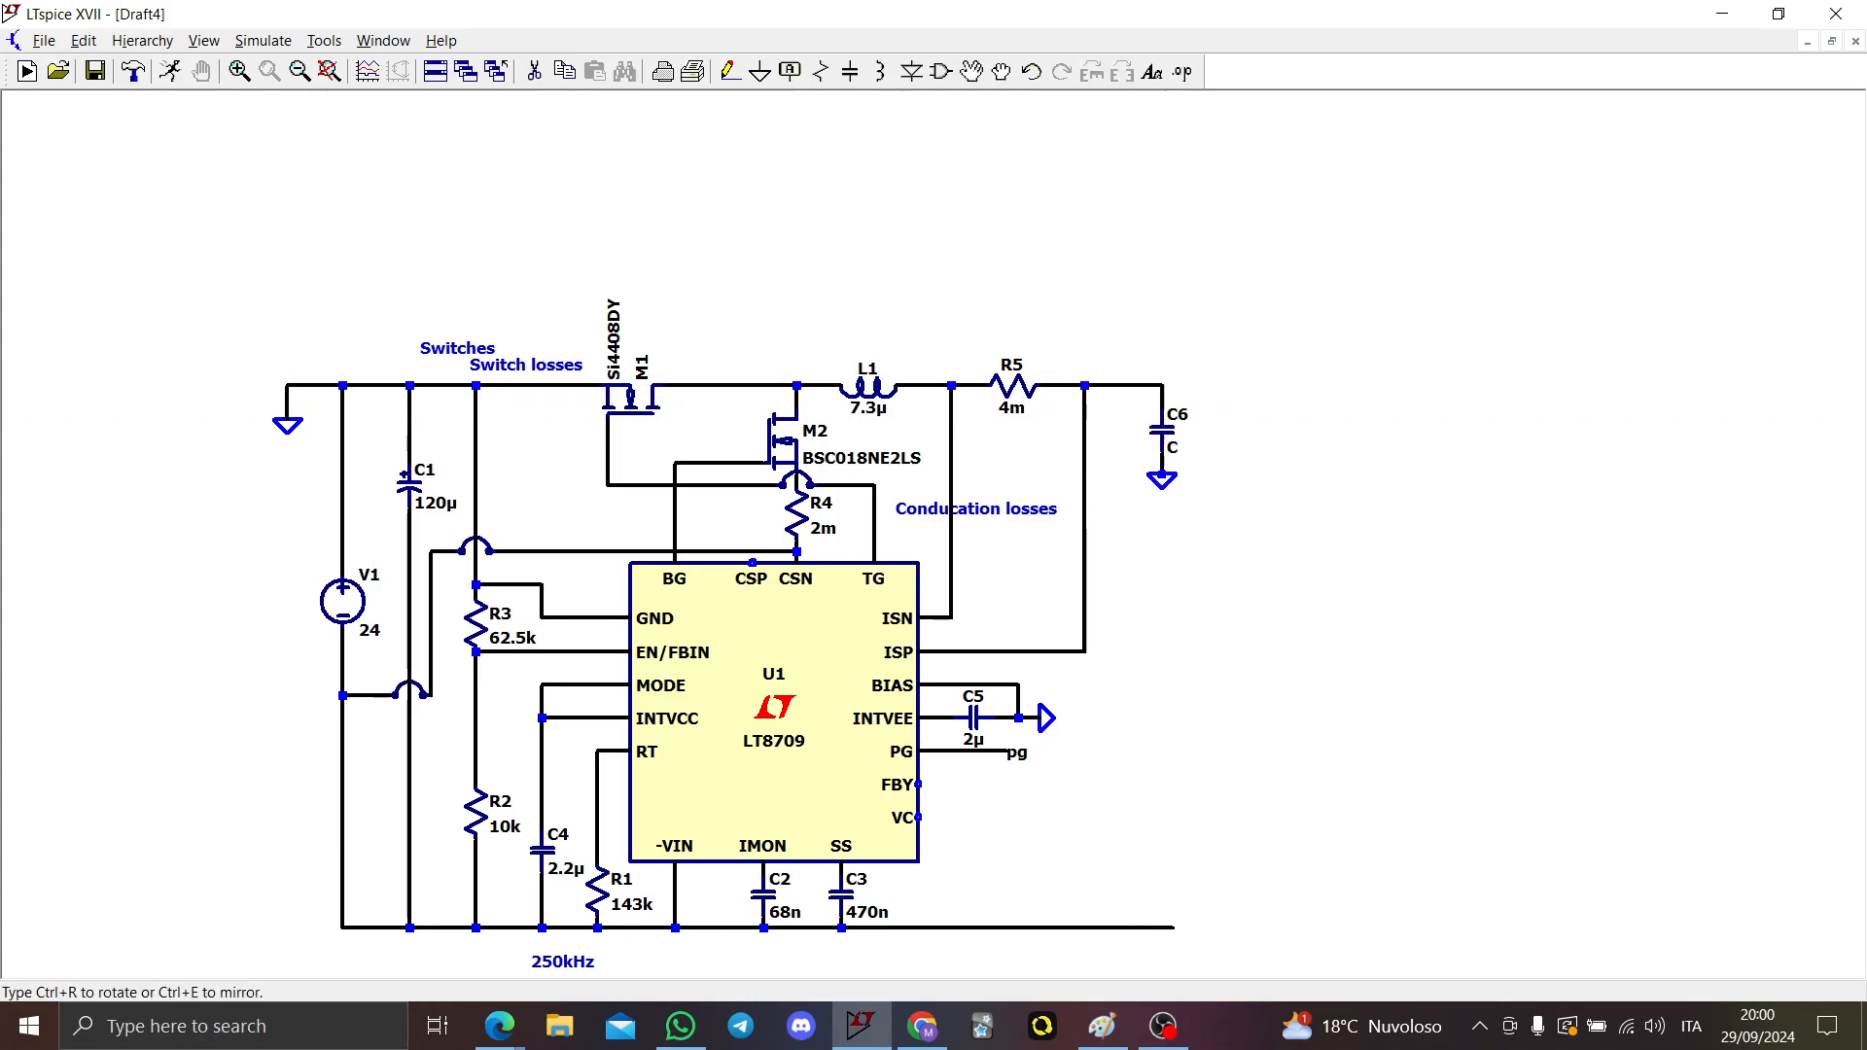
left_click(1173, 473)
left_click(1151, 474)
key("Escape")
key("Delete")
left_click(1167, 478)
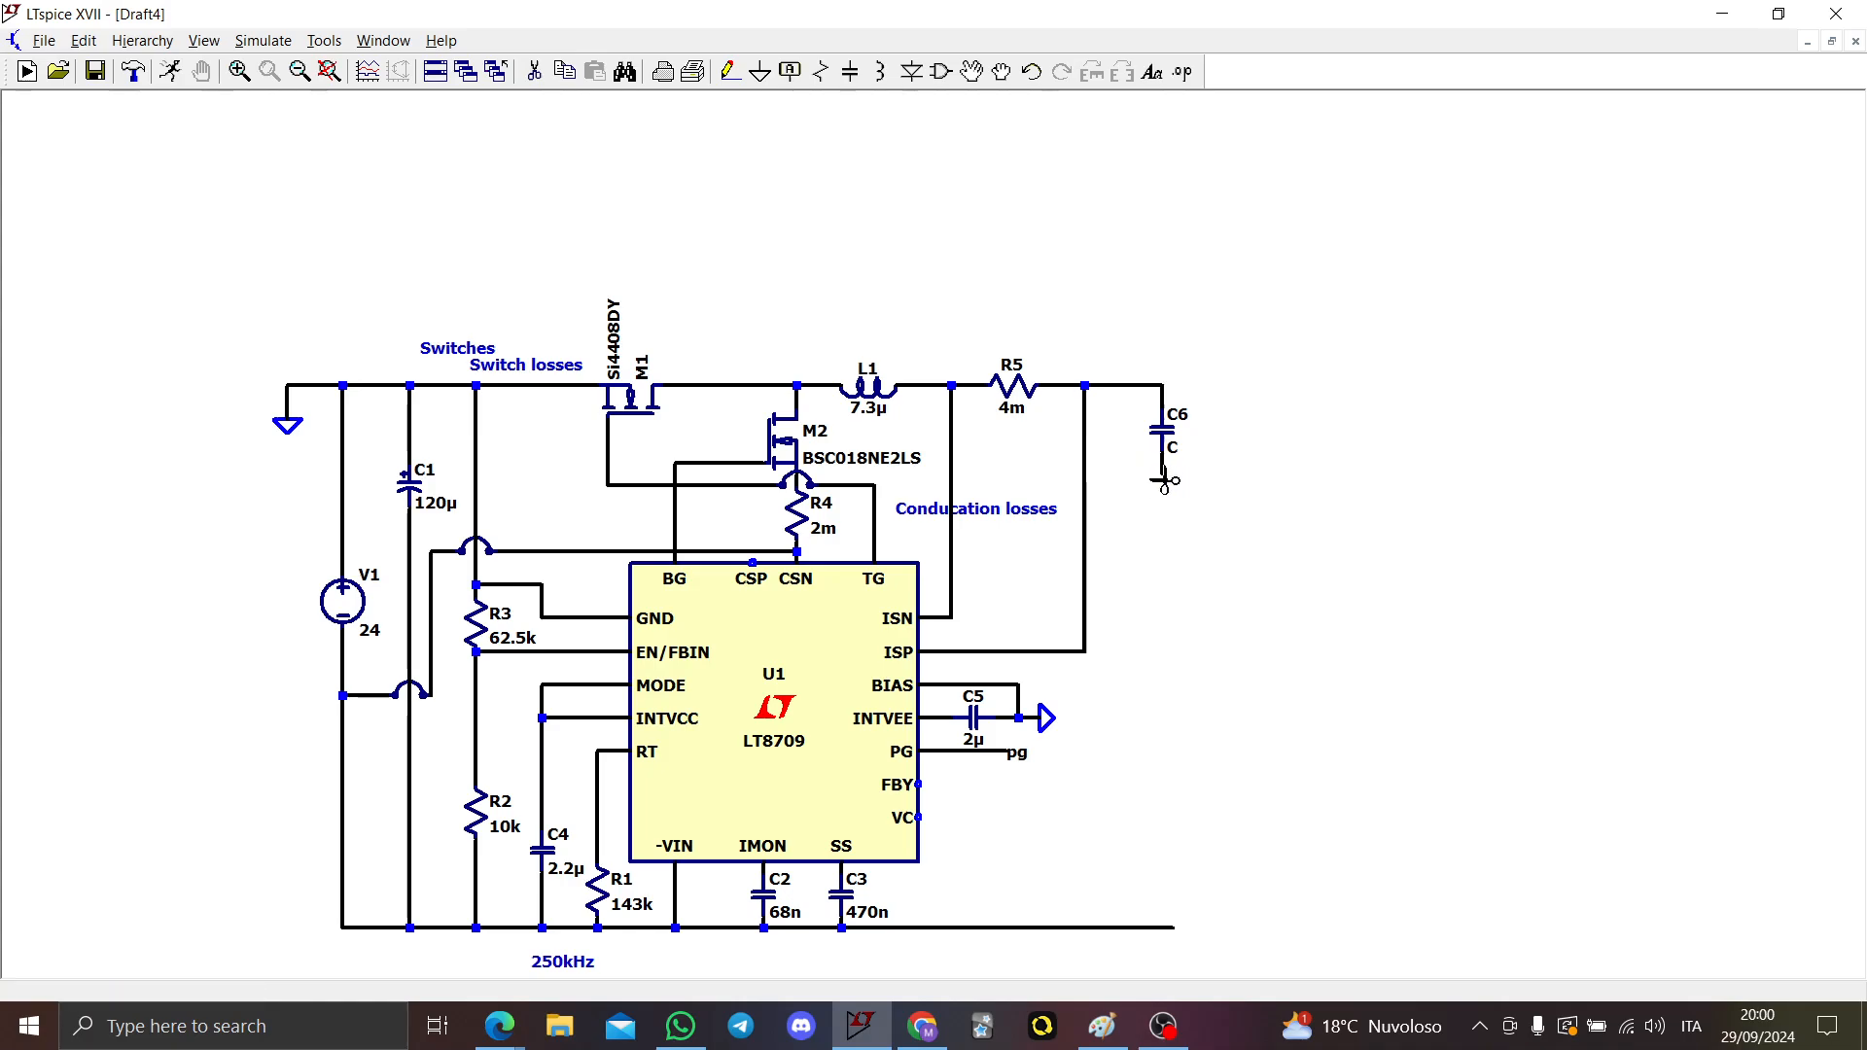
Step: Set the value of output capacitor C6 to 300µ
key("Escape")
right_click(1172, 448)
type("30")
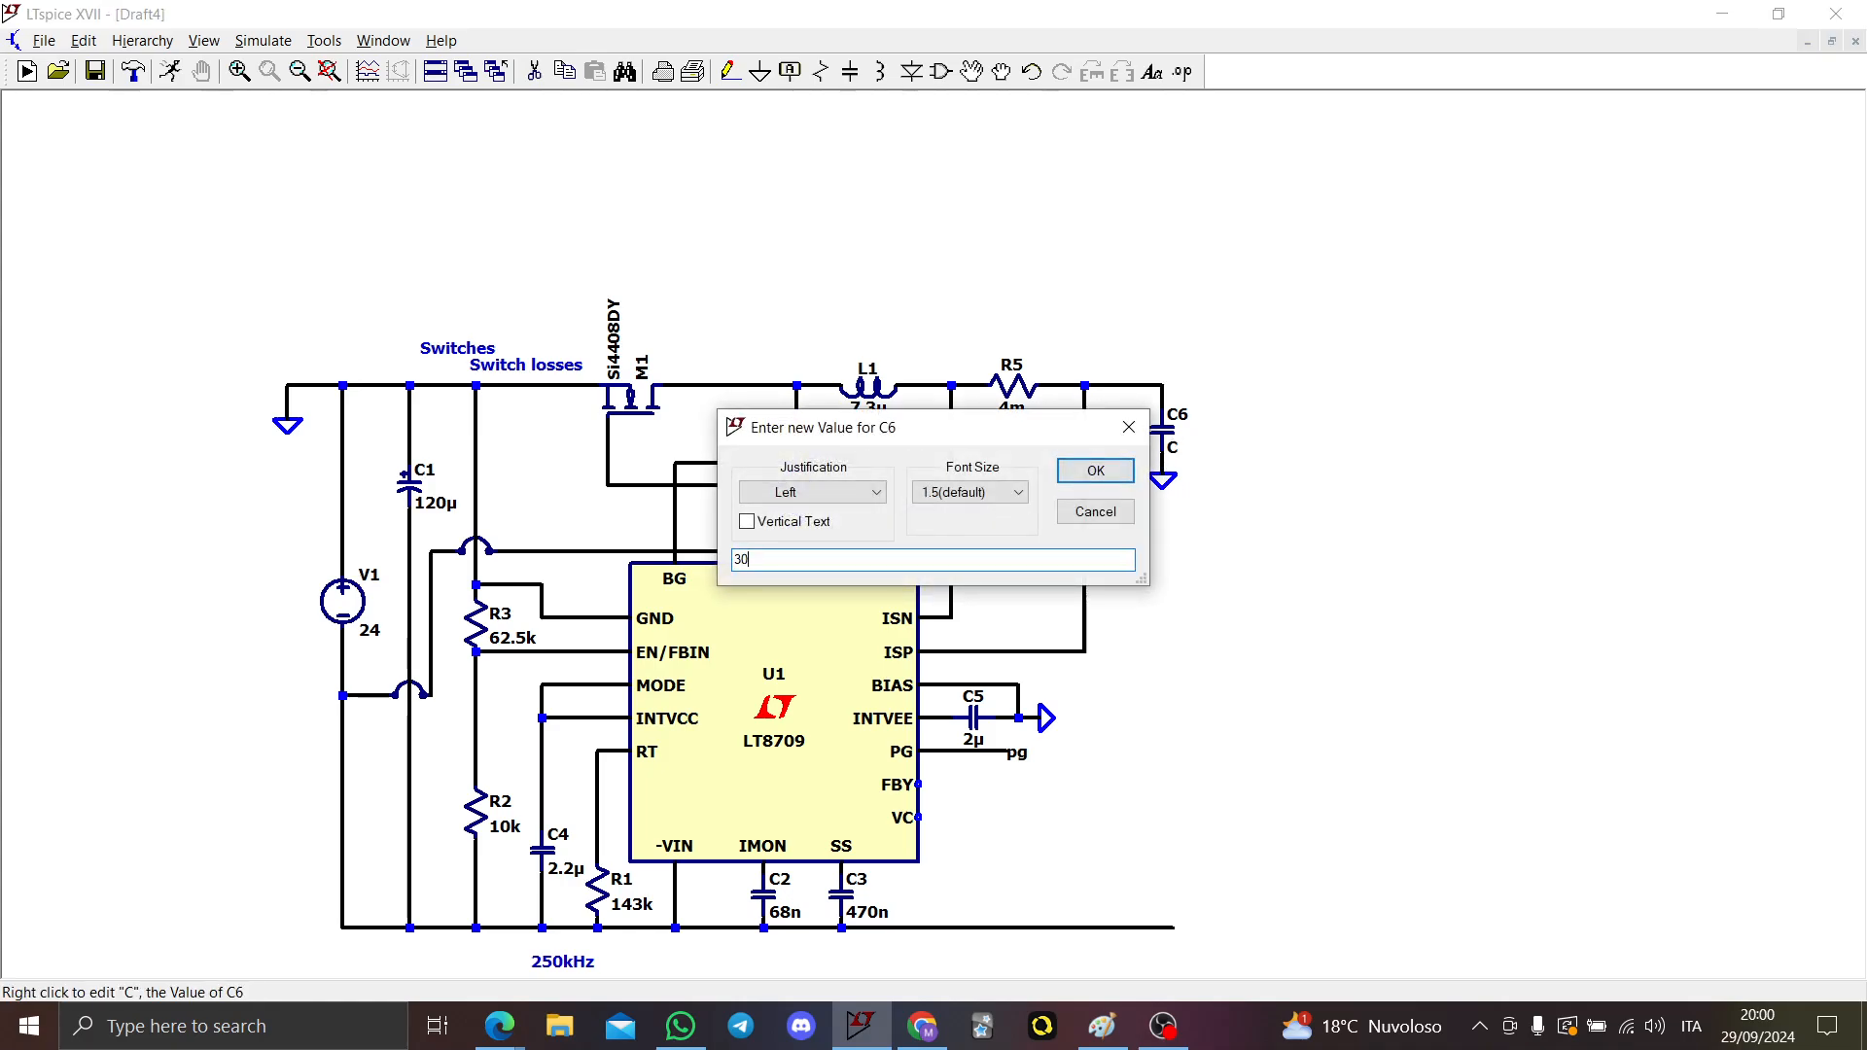
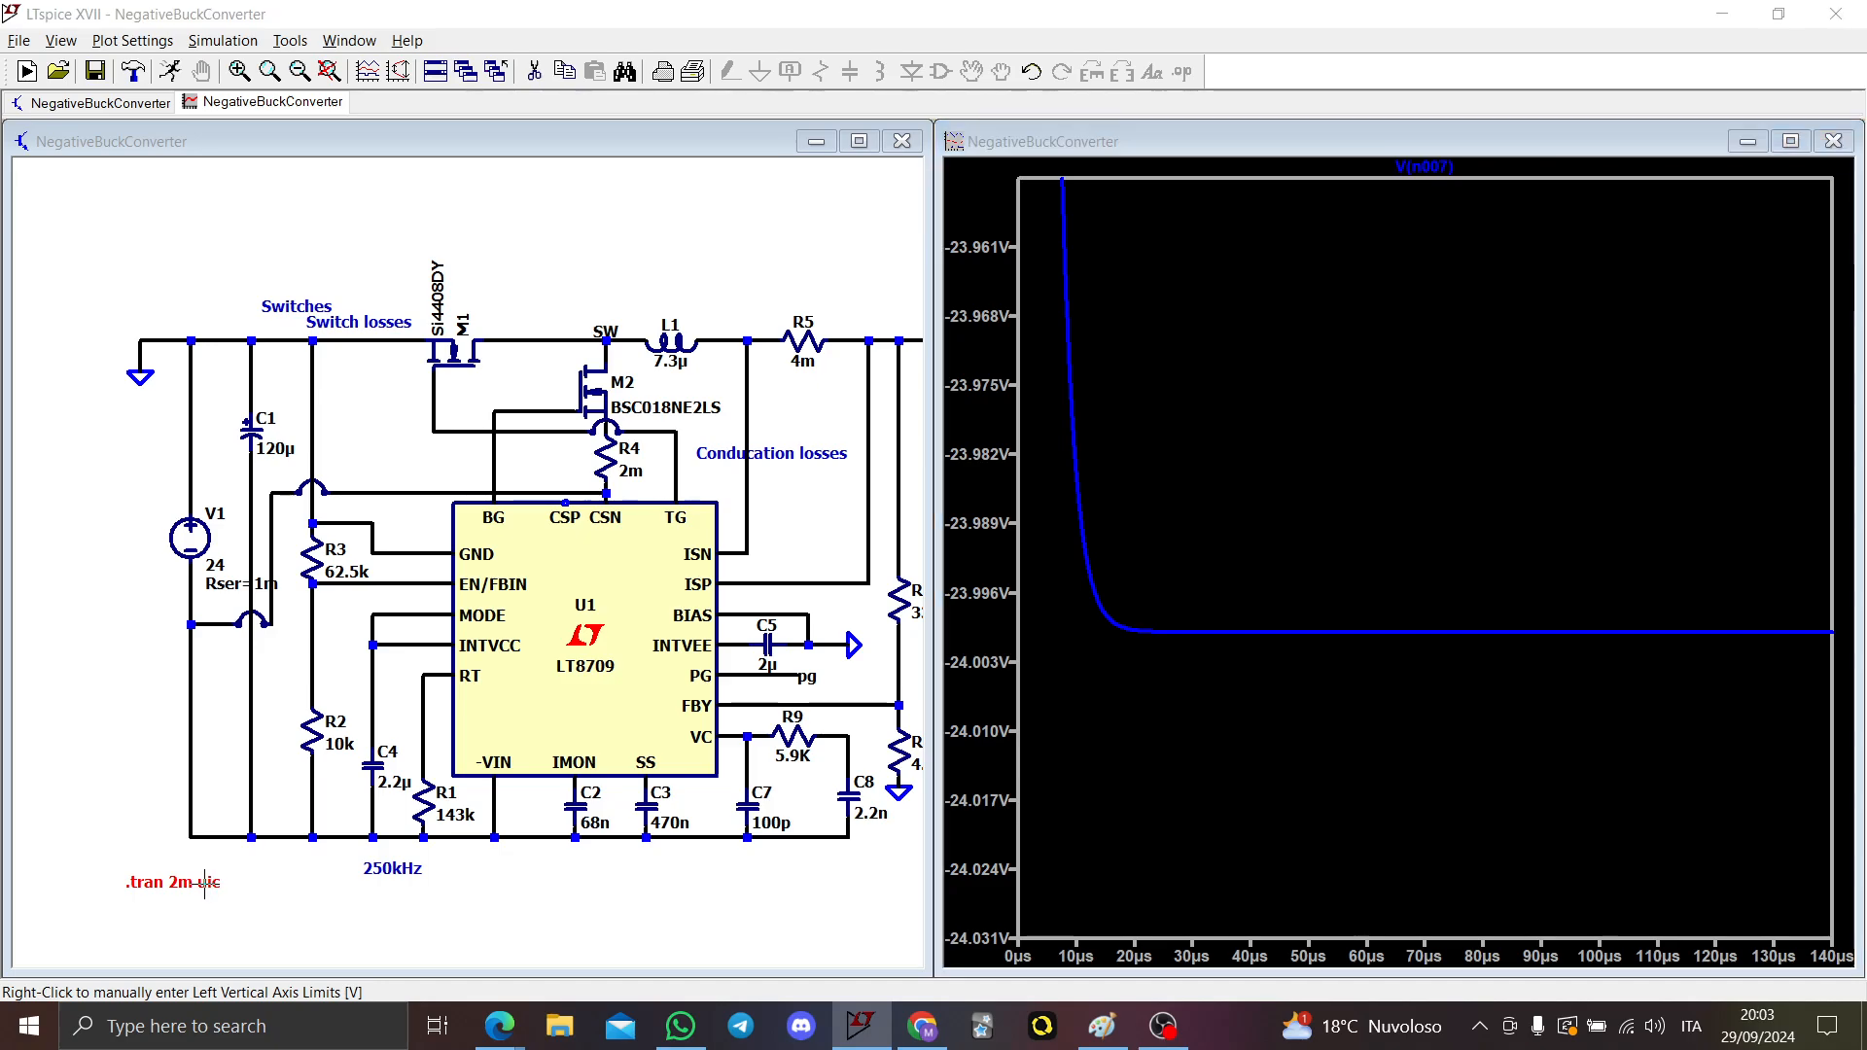
Step: Turn off skipping the initial operating point solution in the 2m transient simulation command
right_click(213, 882)
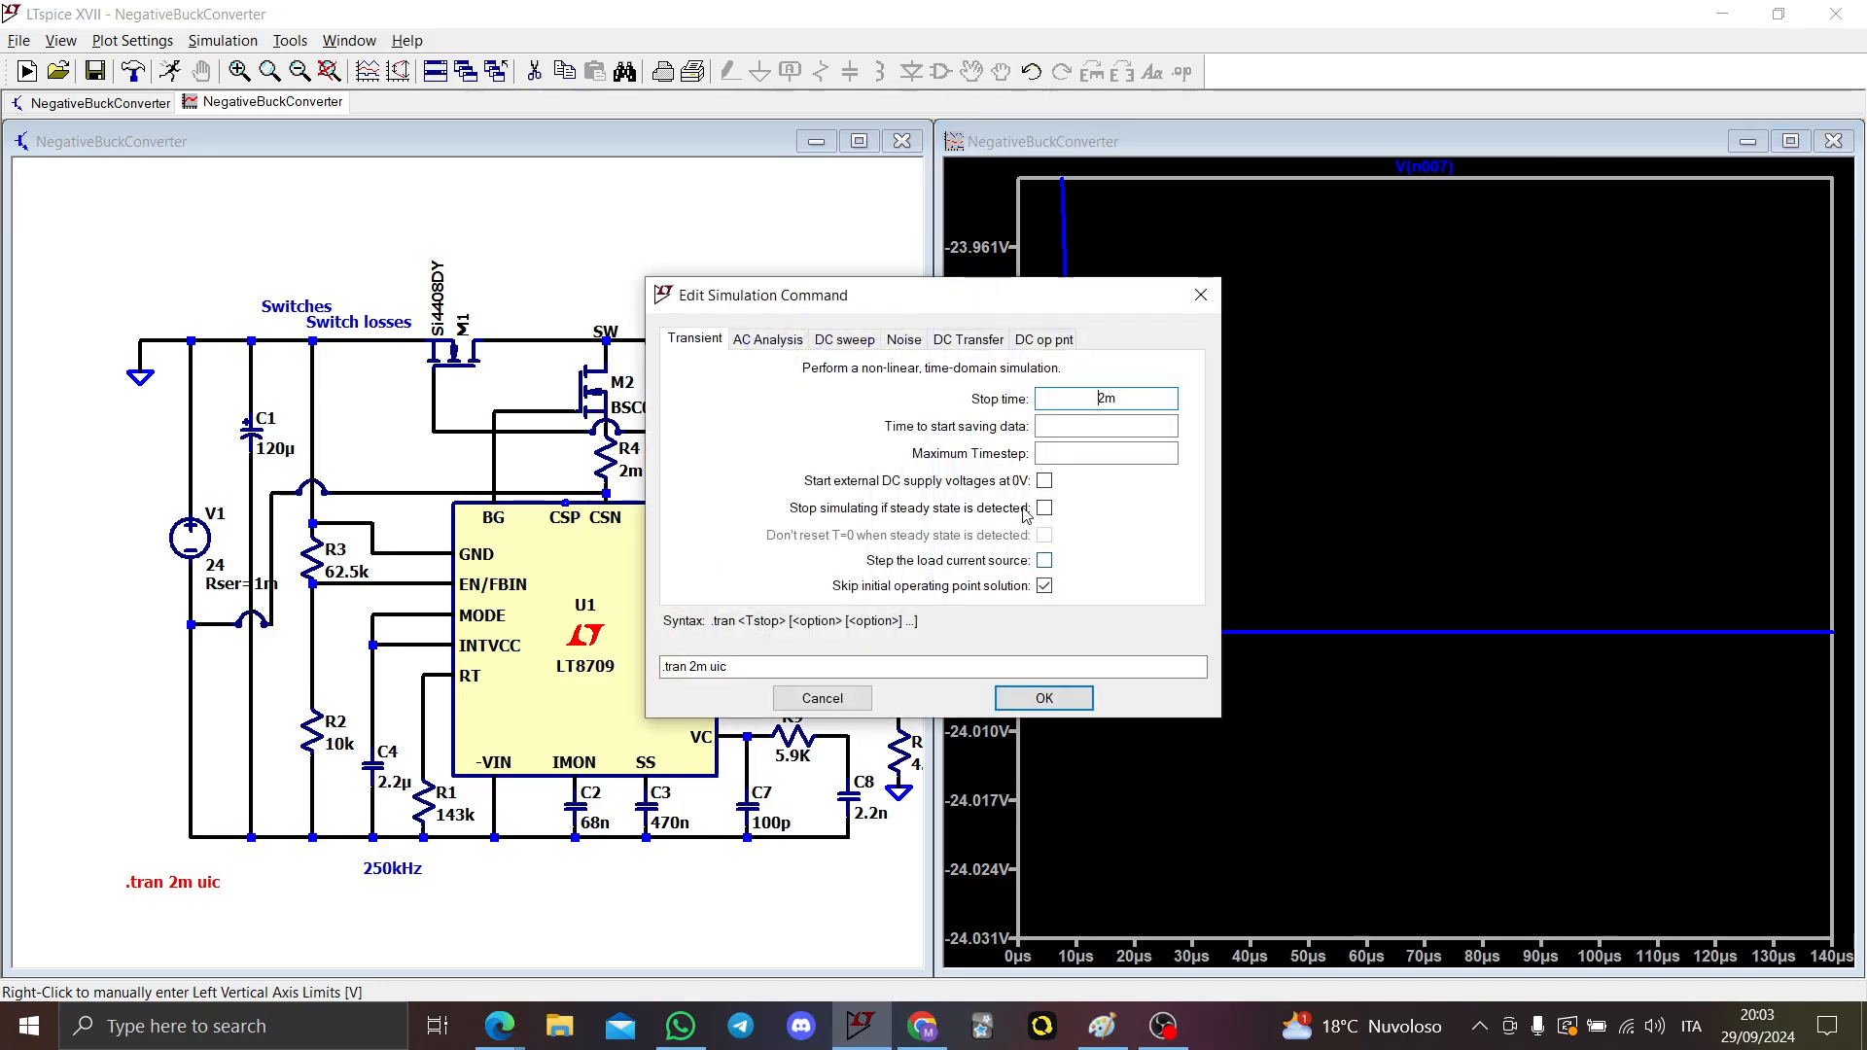
left_click(1045, 587)
left_click(1070, 698)
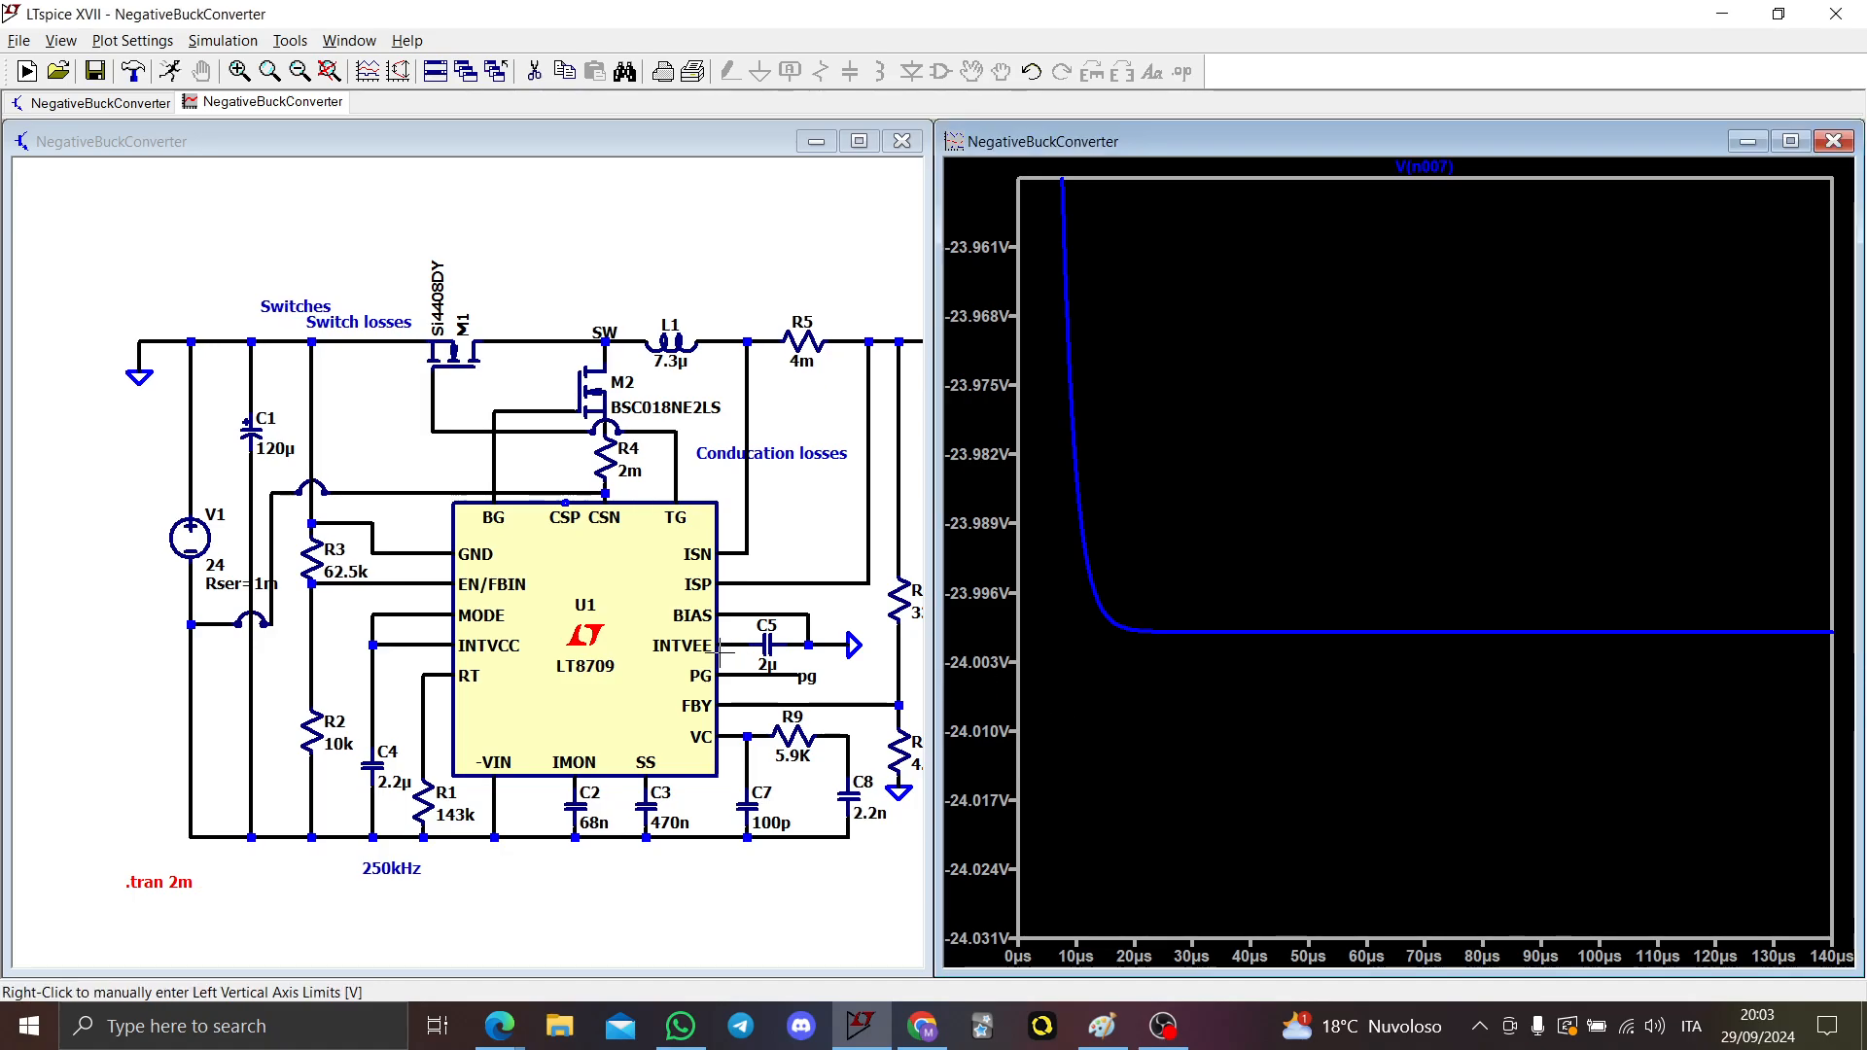
Step: Run the transient simulation and plot the voltage on M1's gate net
scroll(681, 725, "down", 3)
left_click_drag(712, 833, 618, 858)
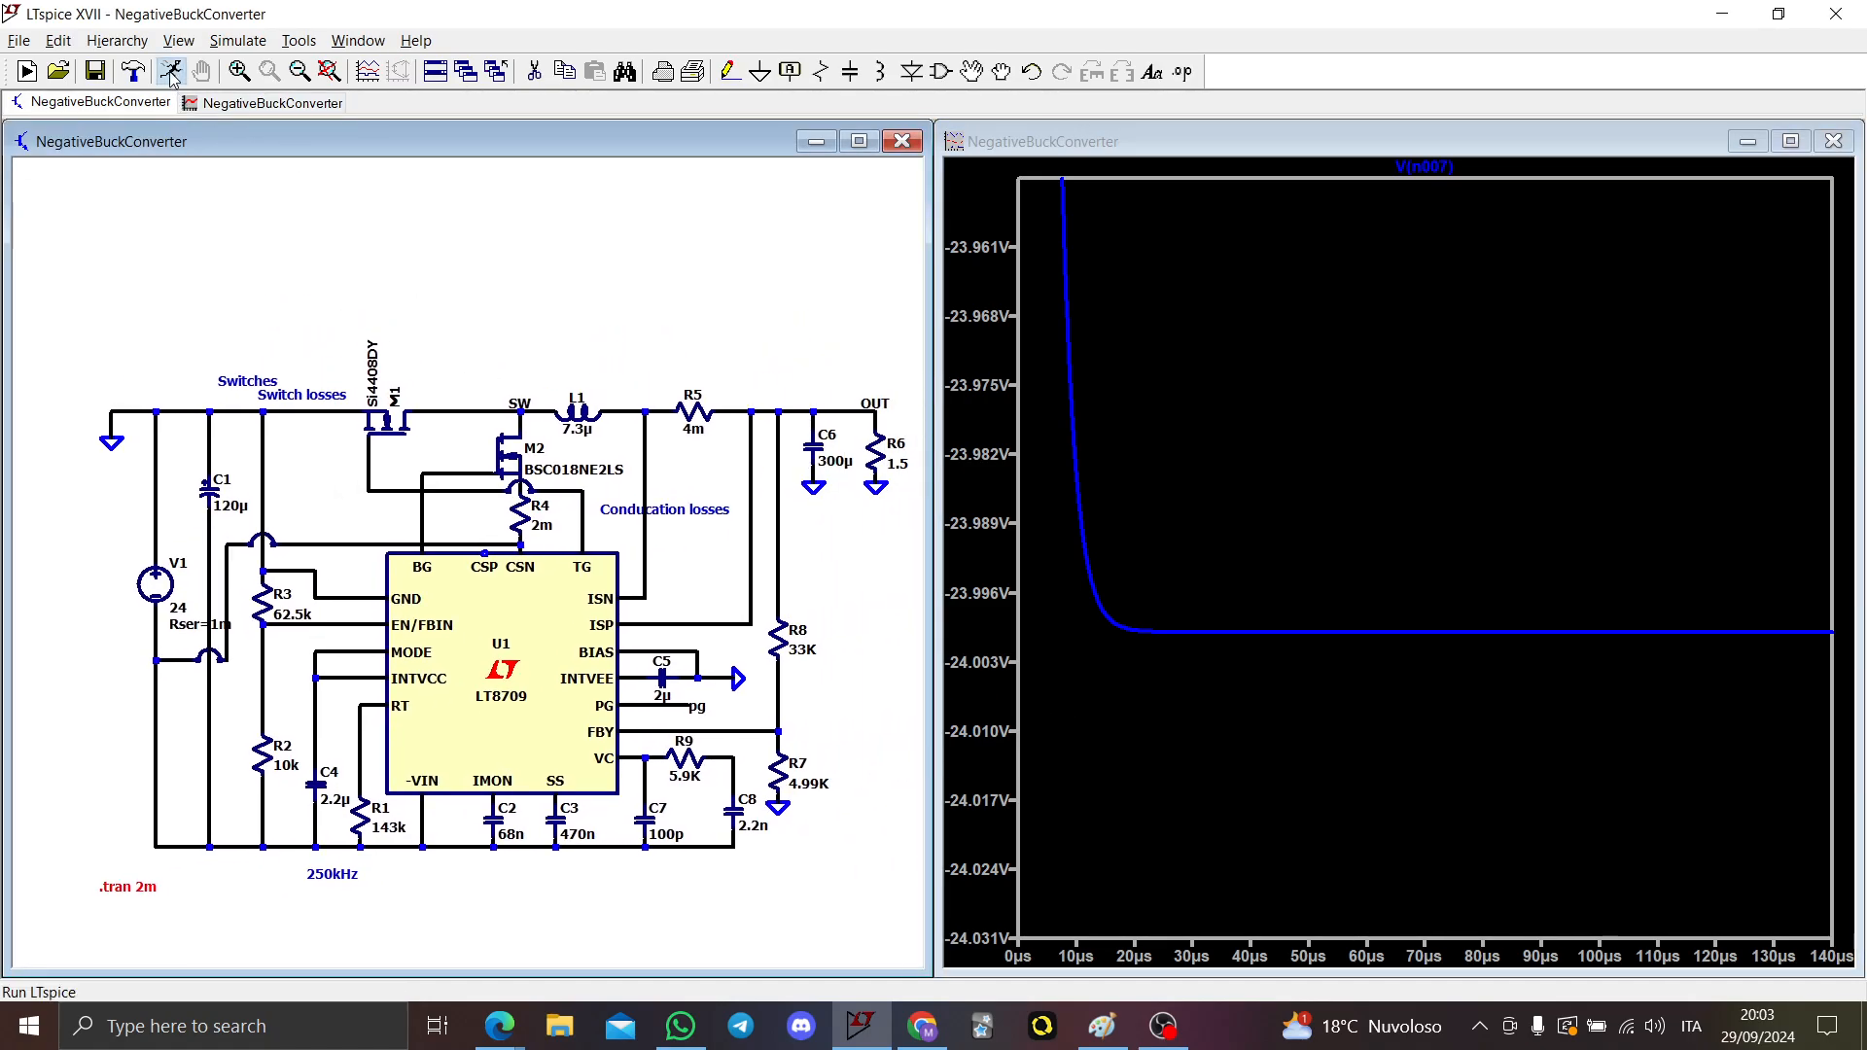
left_click(170, 71)
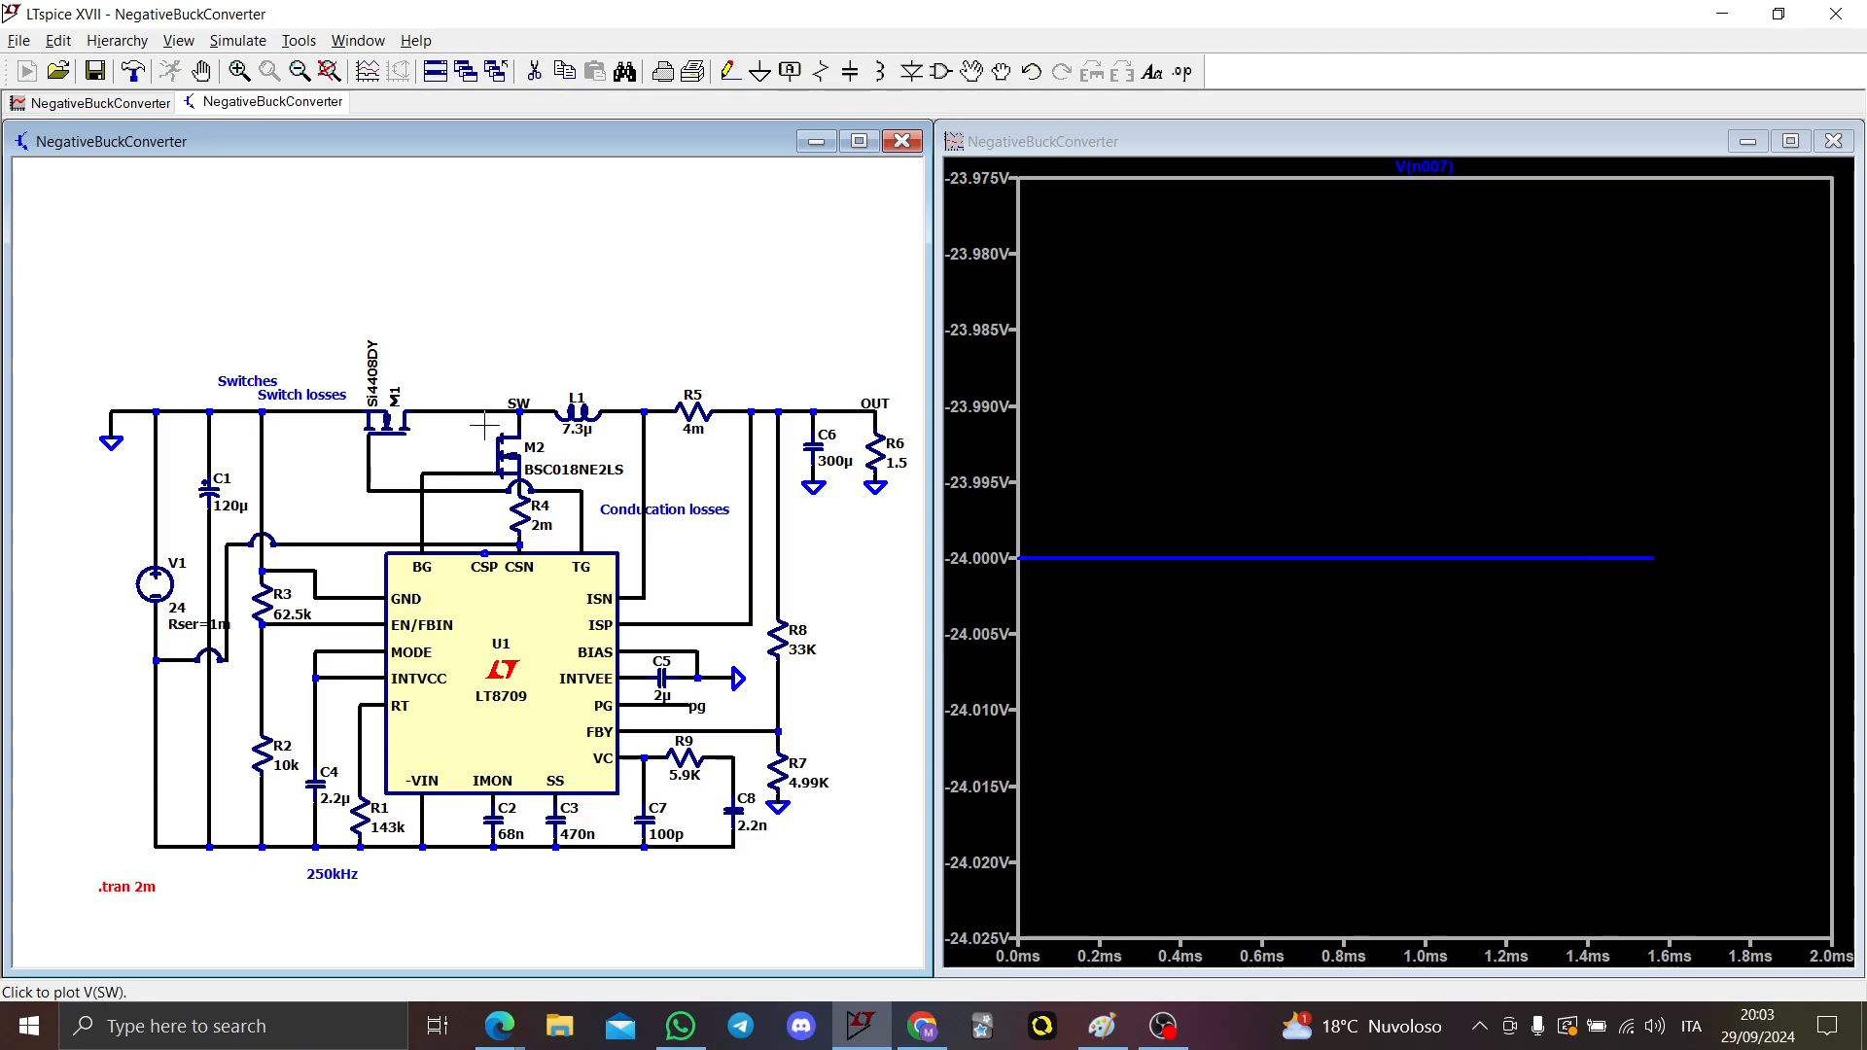
left_click(371, 450)
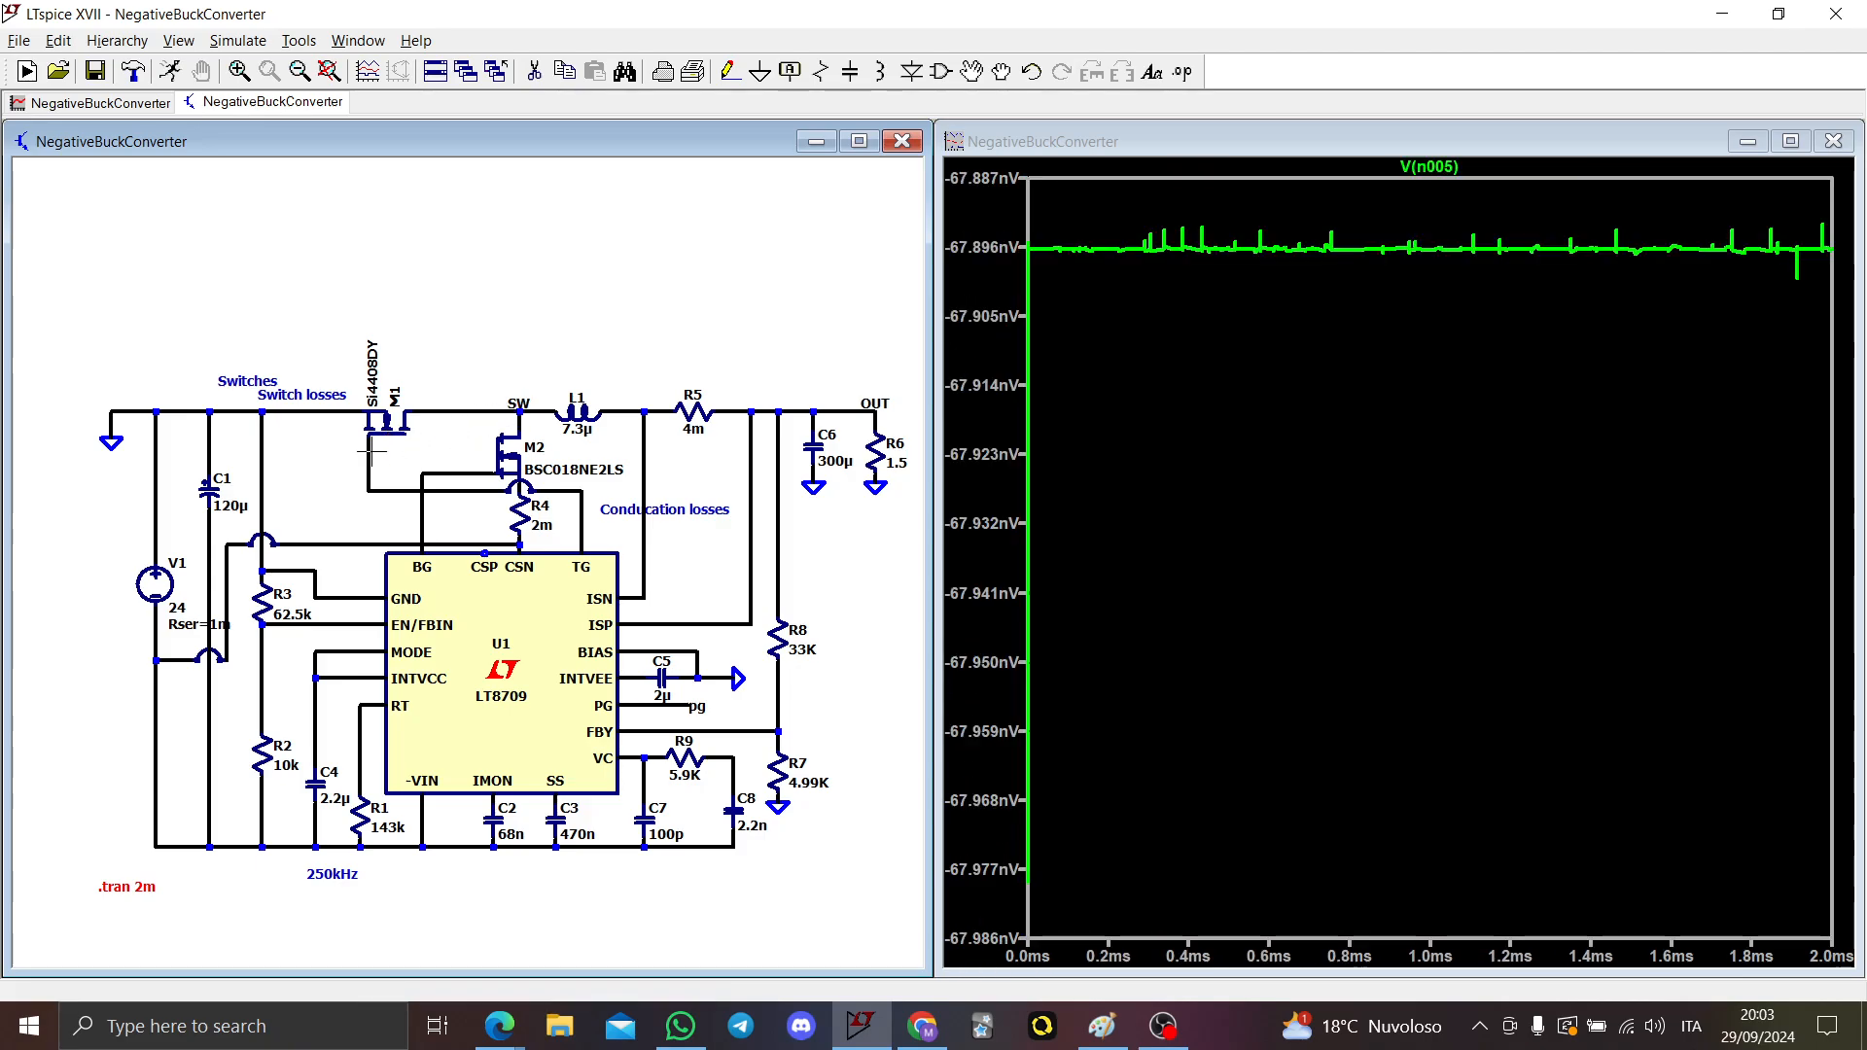
scroll(483, 496, "up", 2)
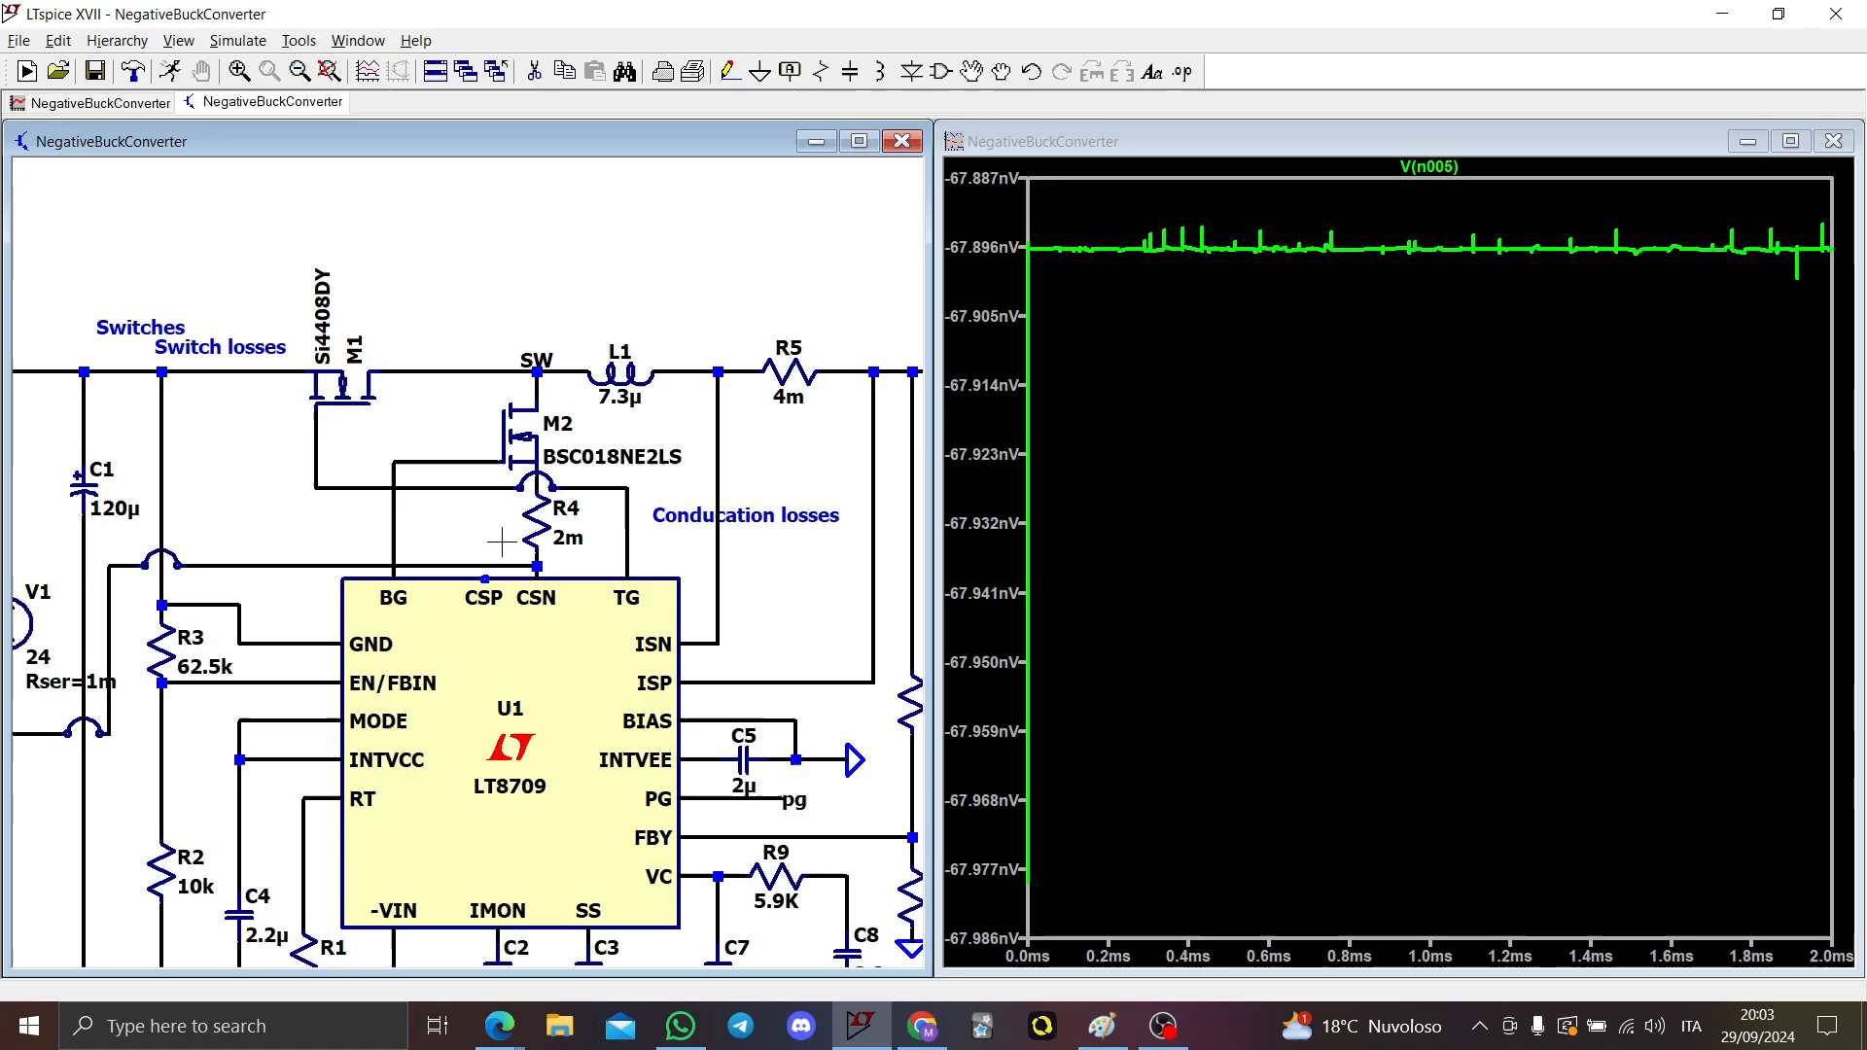
scroll(478, 549, "up", 2)
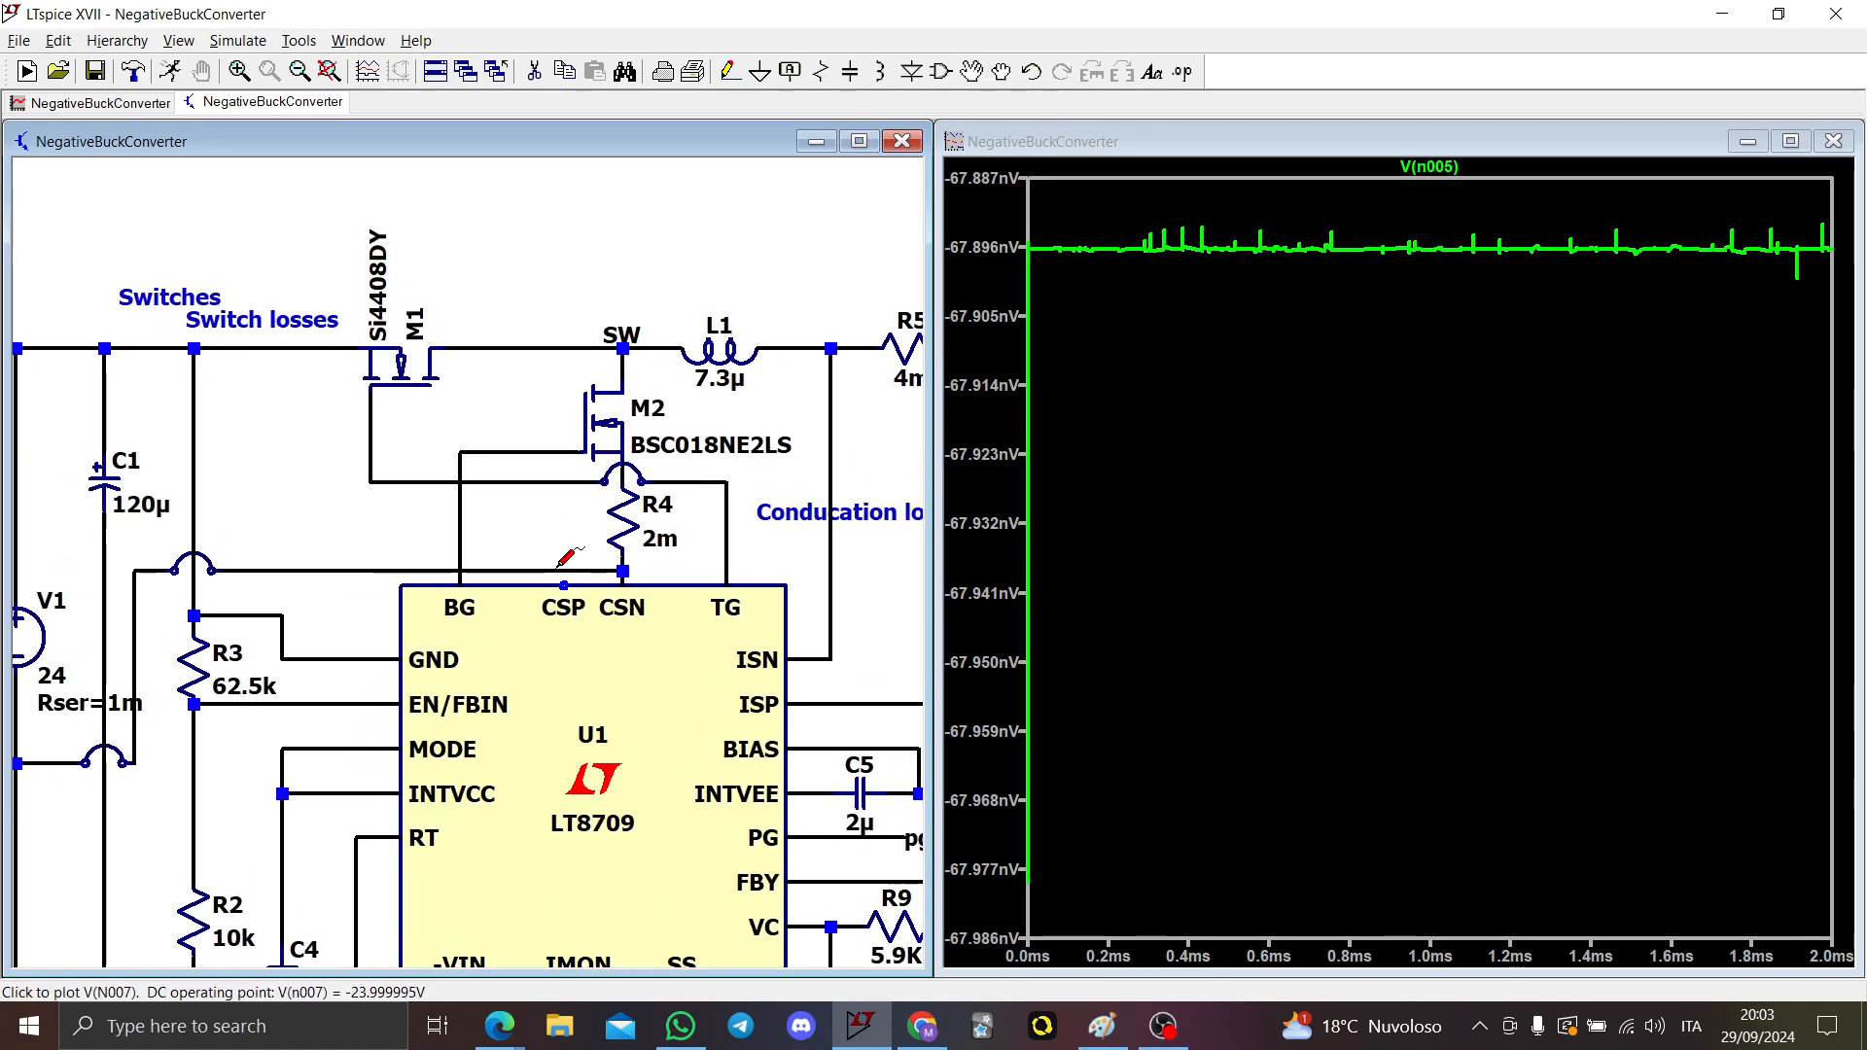
scroll(556, 564, "up", 2)
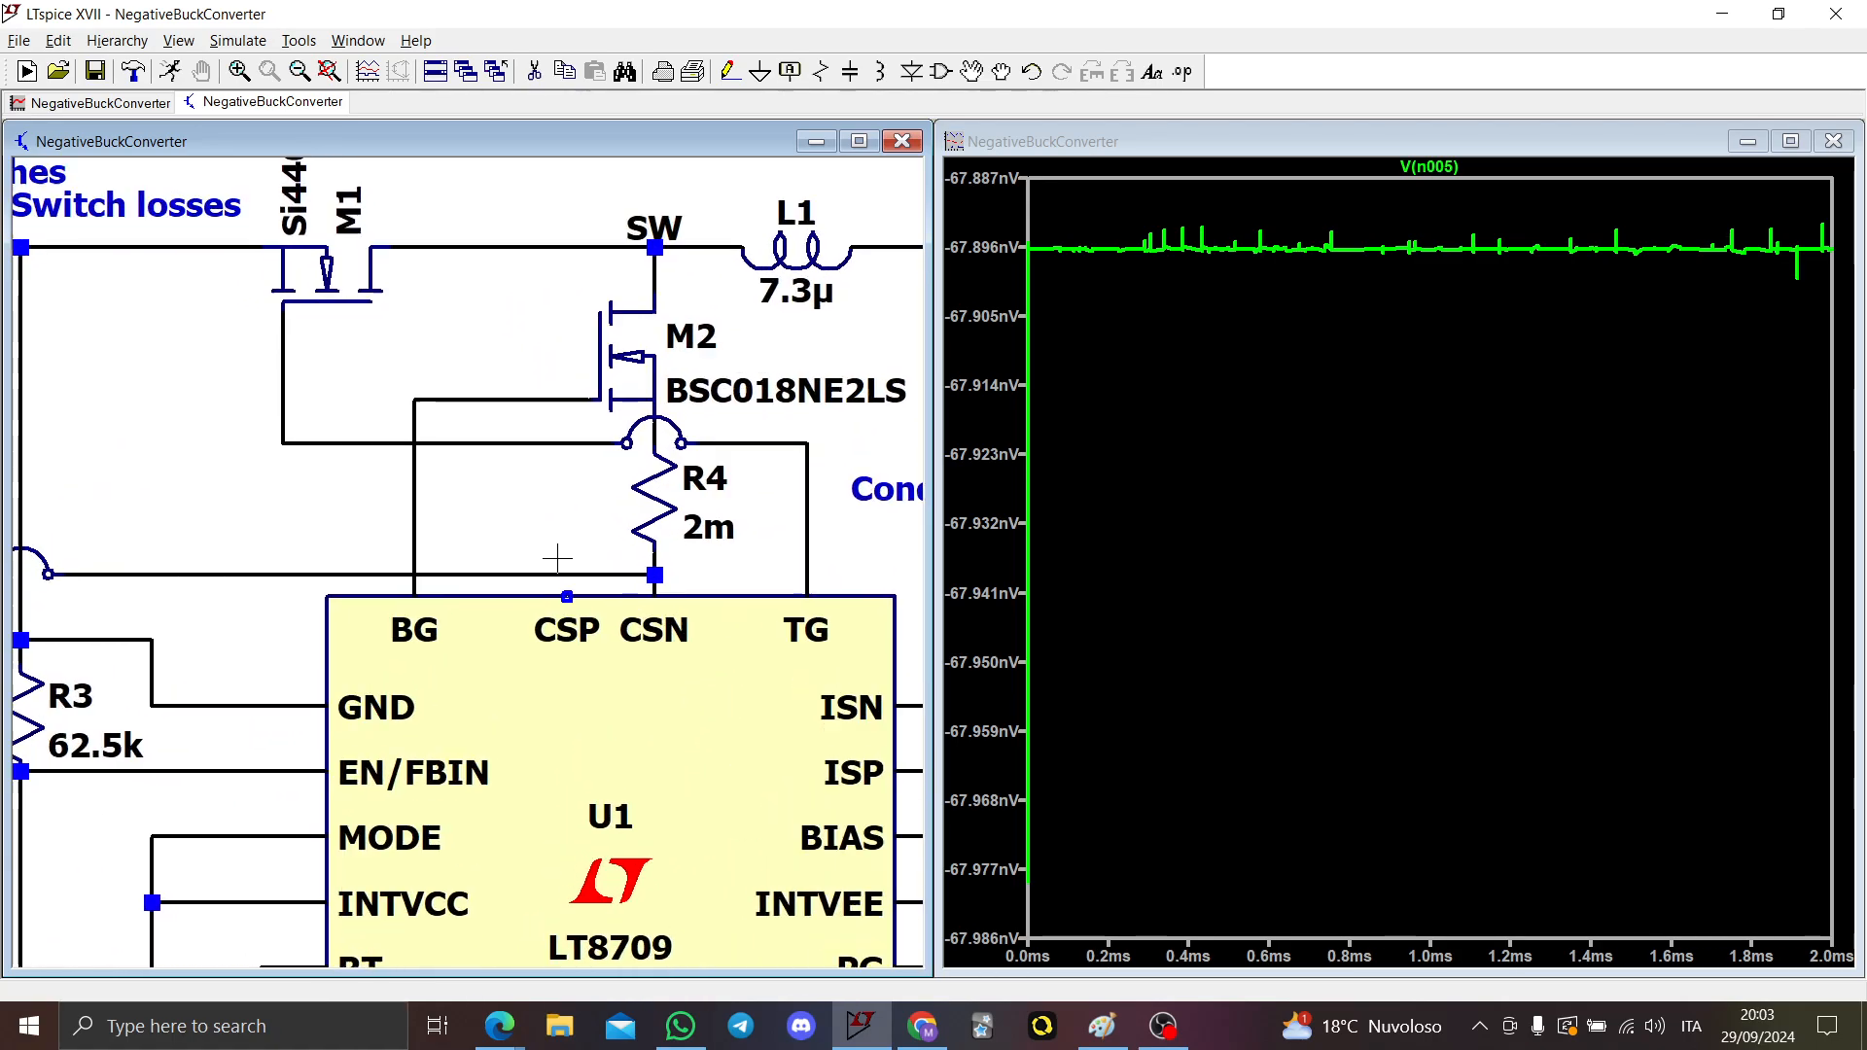
key("F3")
left_click(566, 597)
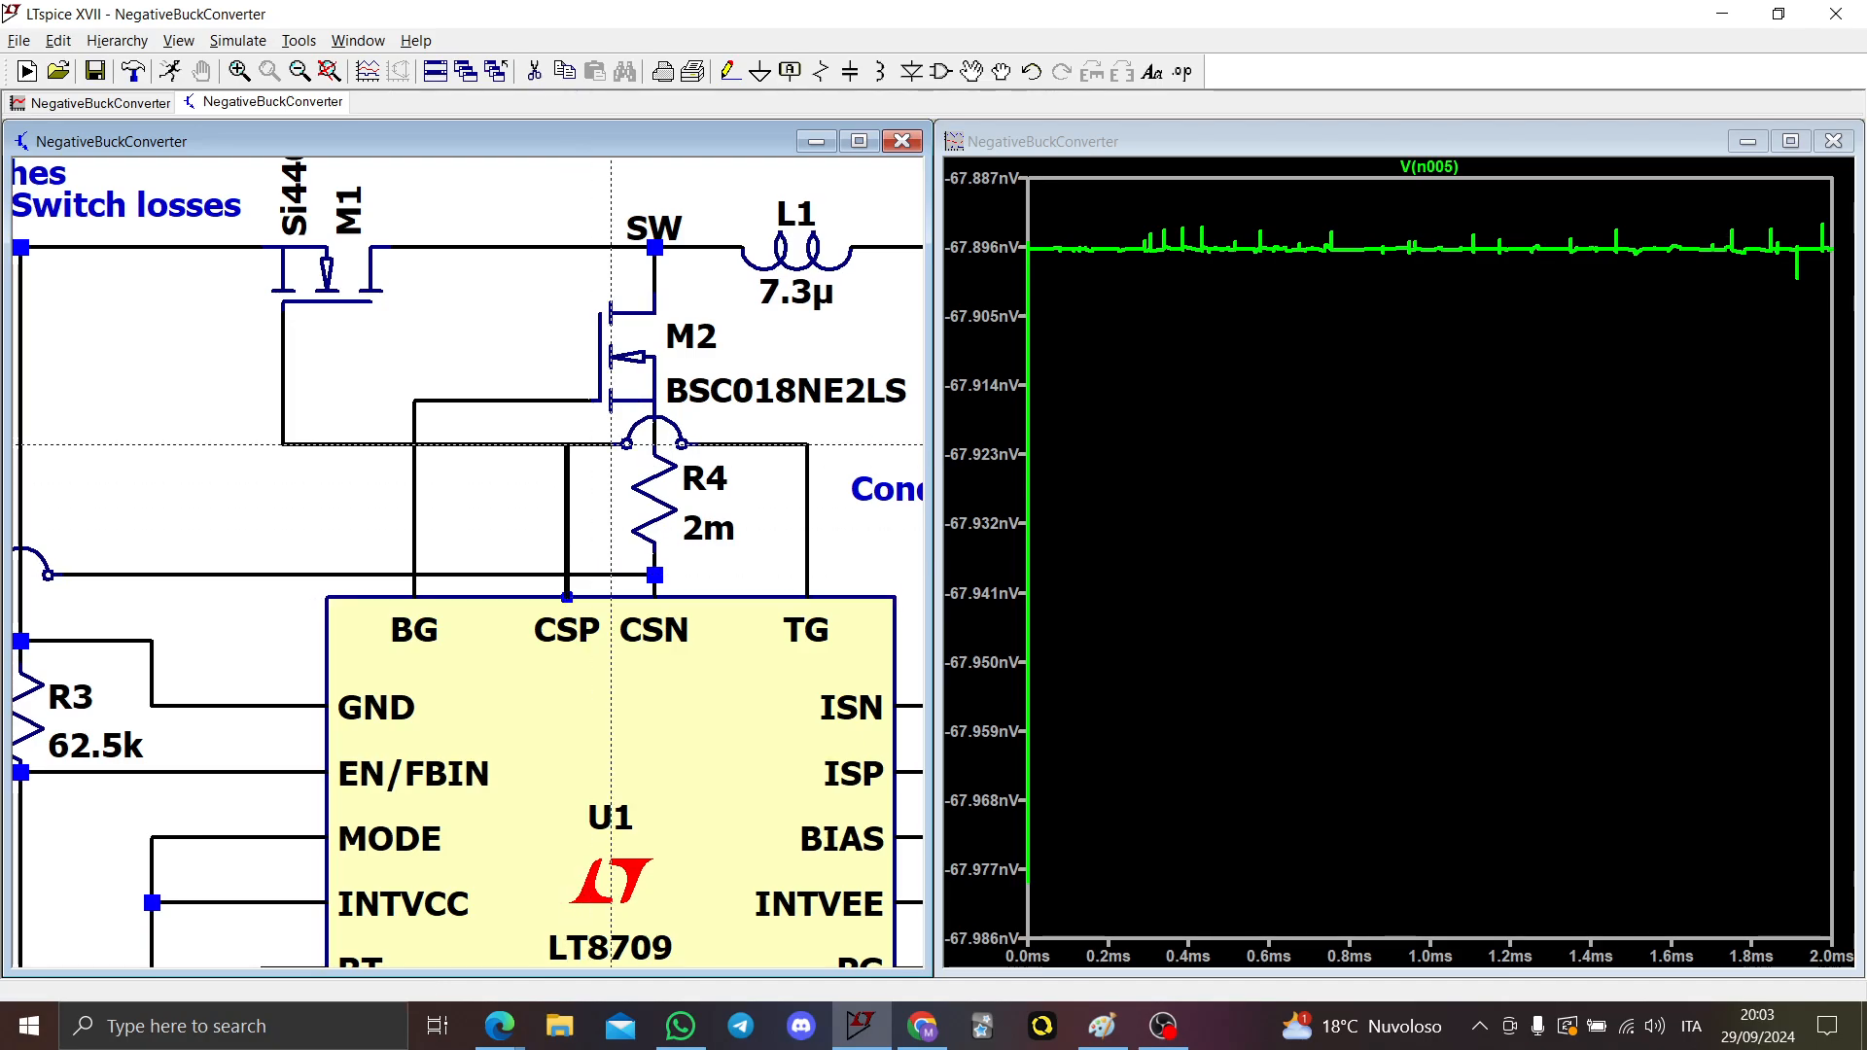
key("Escape")
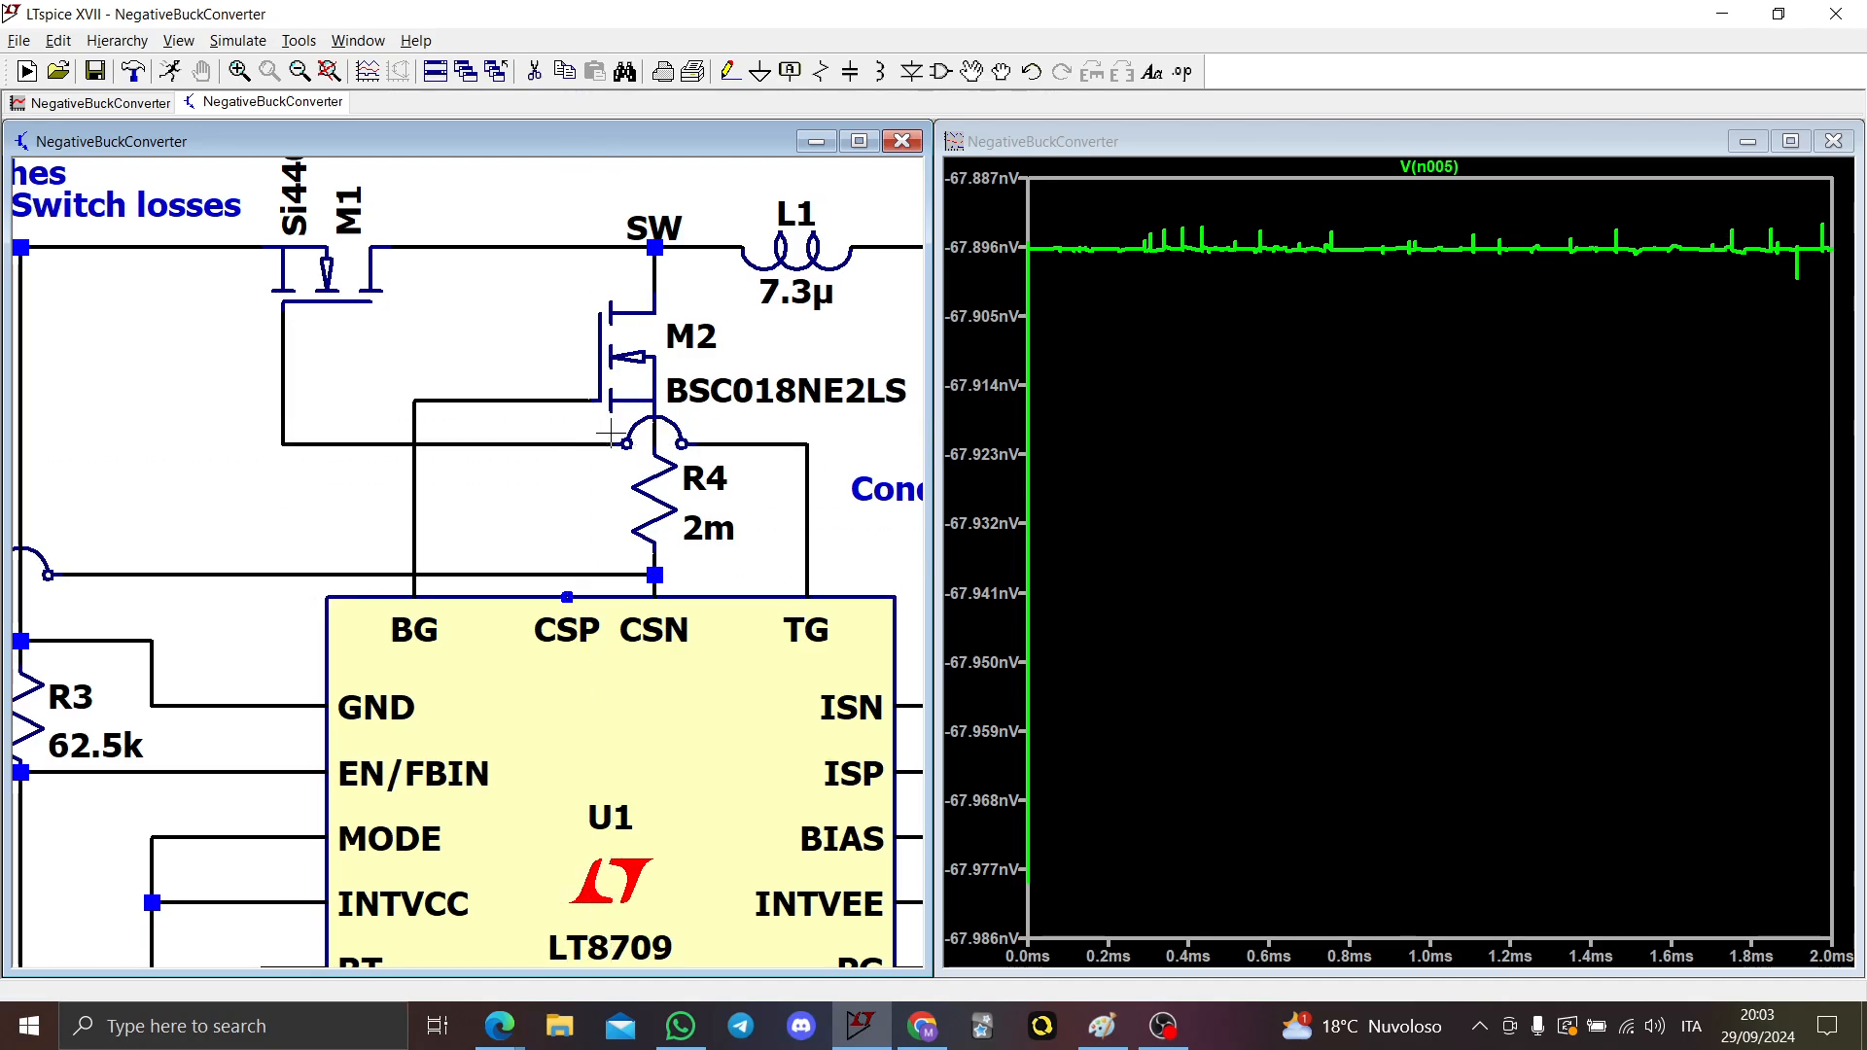
key("Escape")
Step: Shift the wire between M1's gate and TG slightly down, together with its crossing arc, keeping the run straight
key("F8")
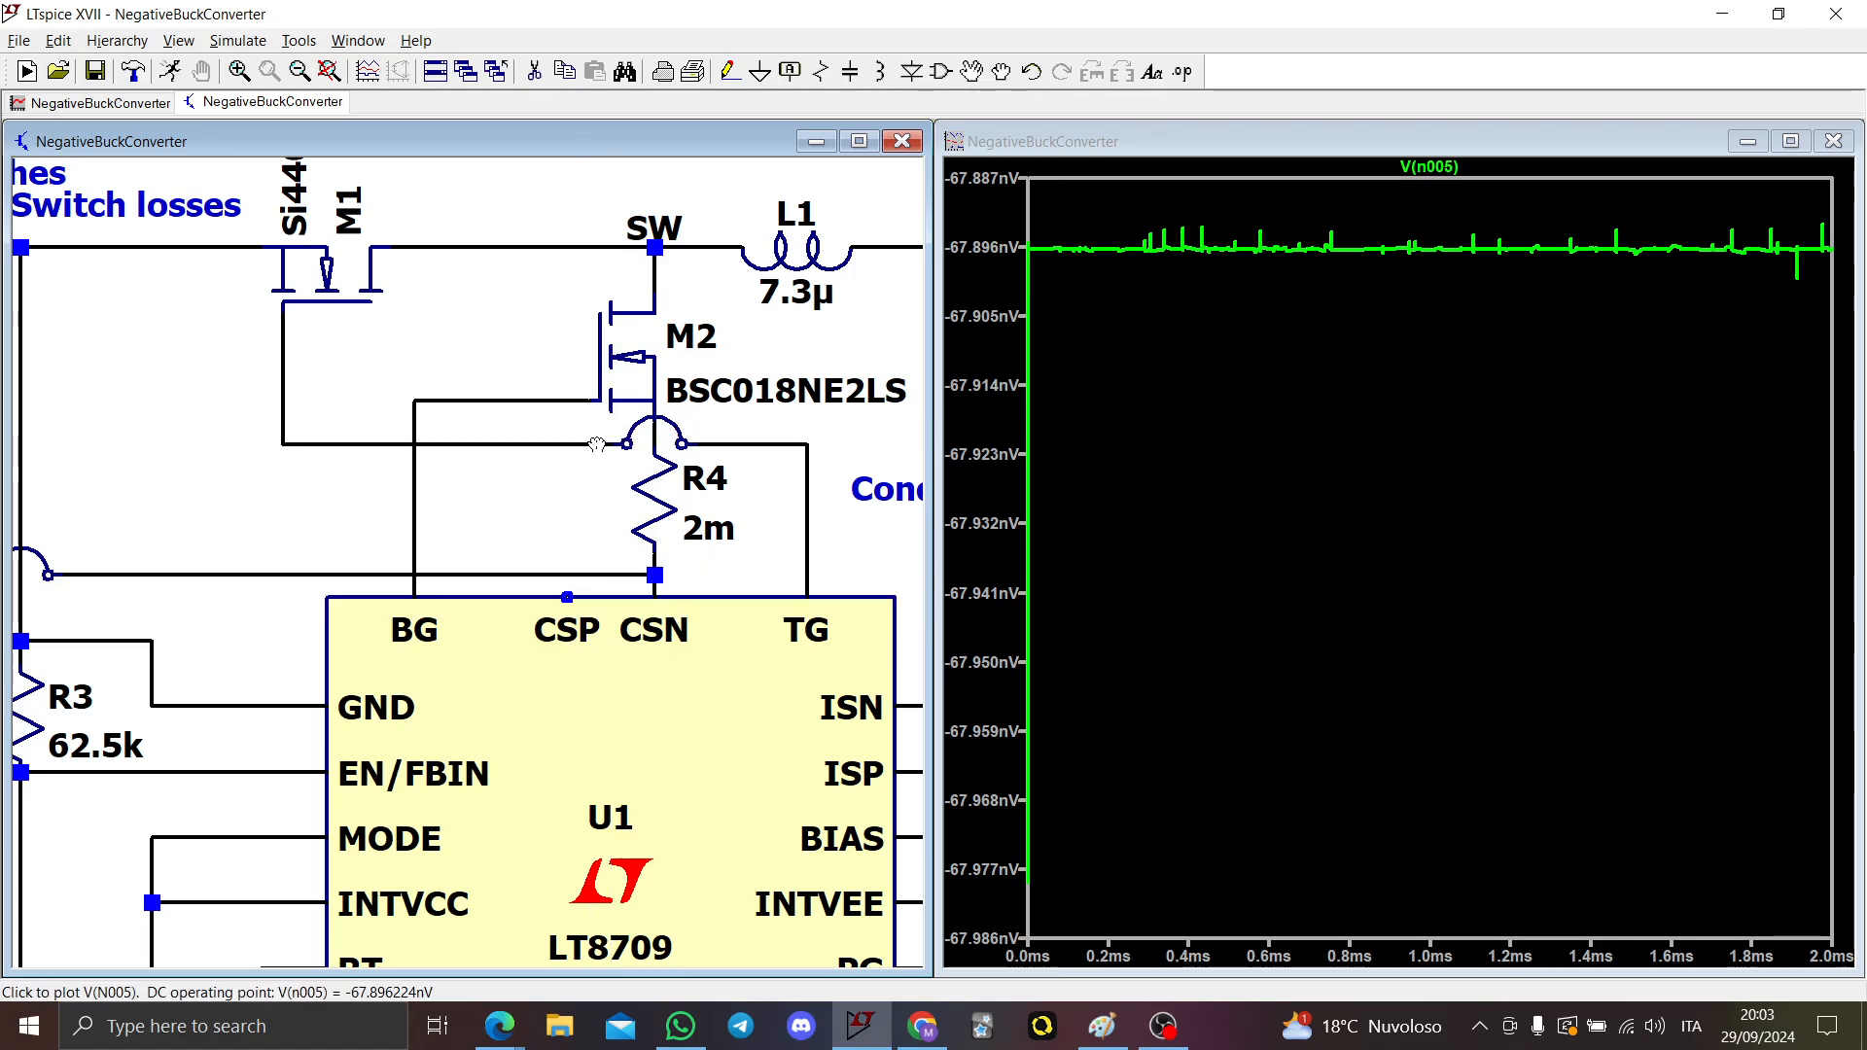
left_click(609, 445)
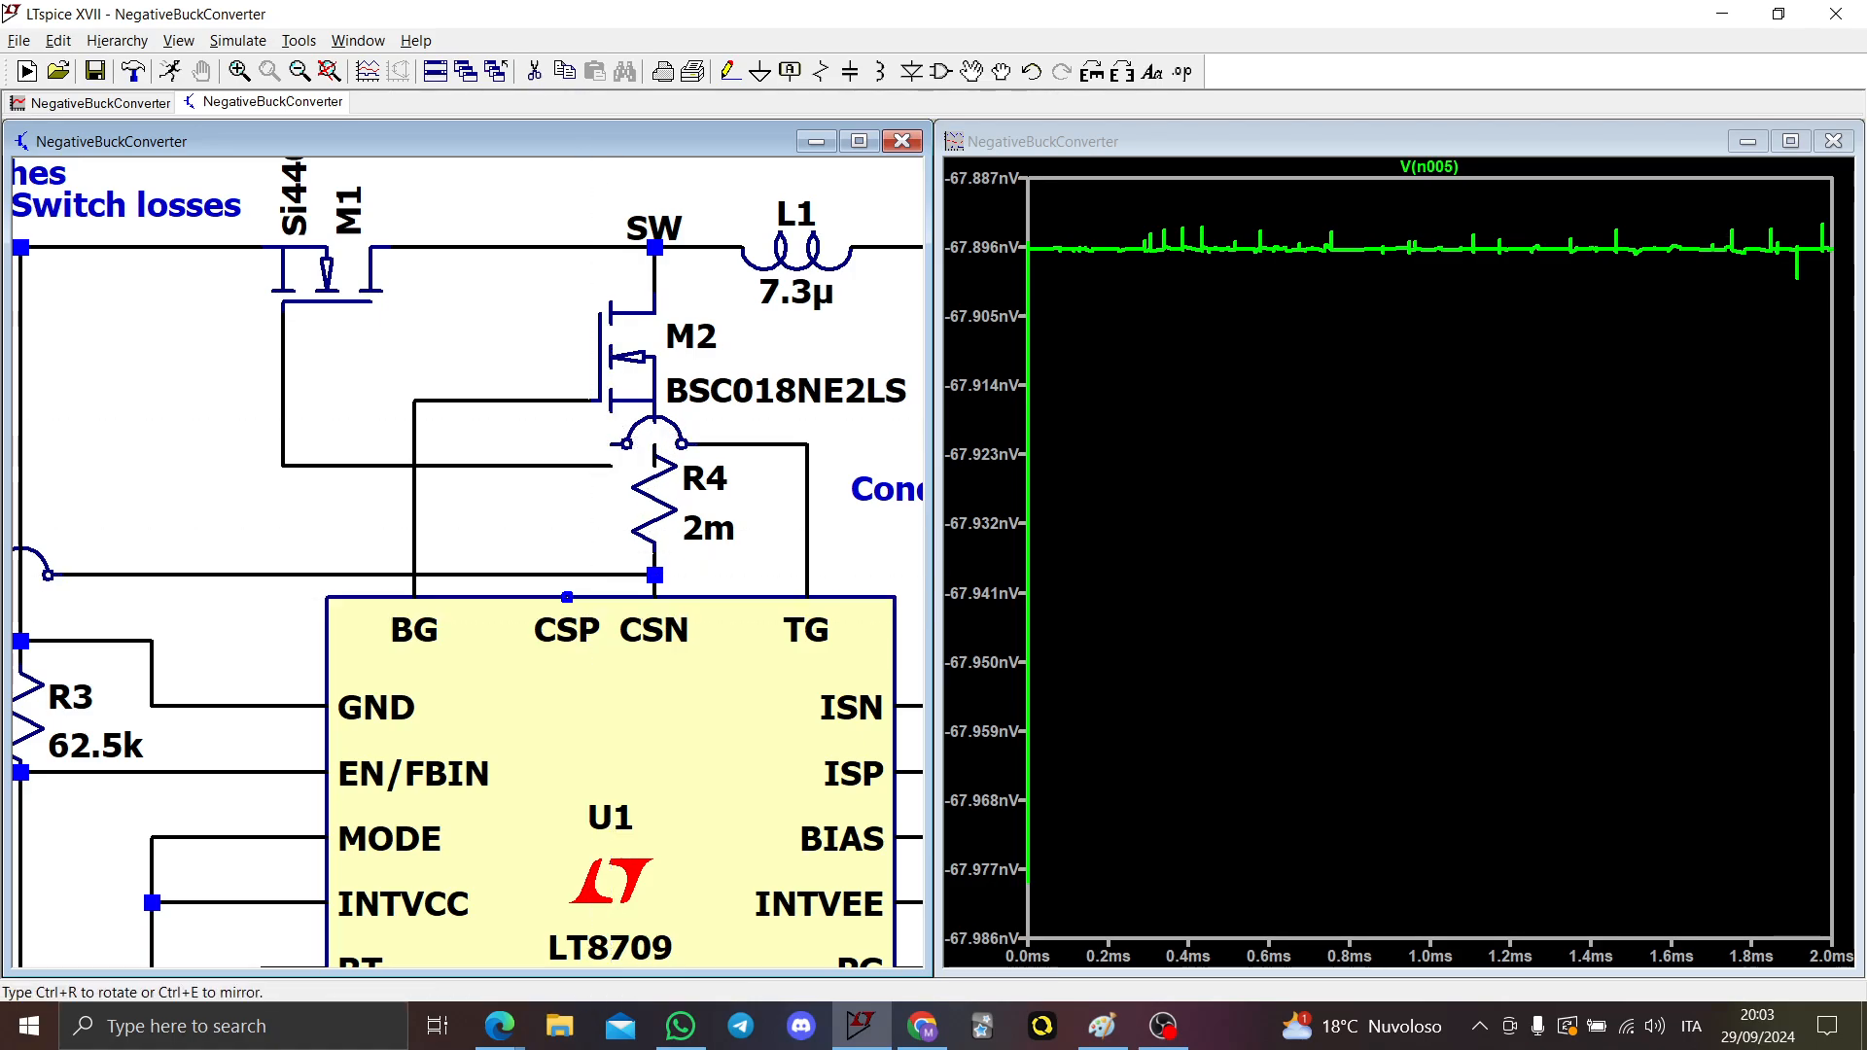
left_click(611, 466)
left_click(673, 428)
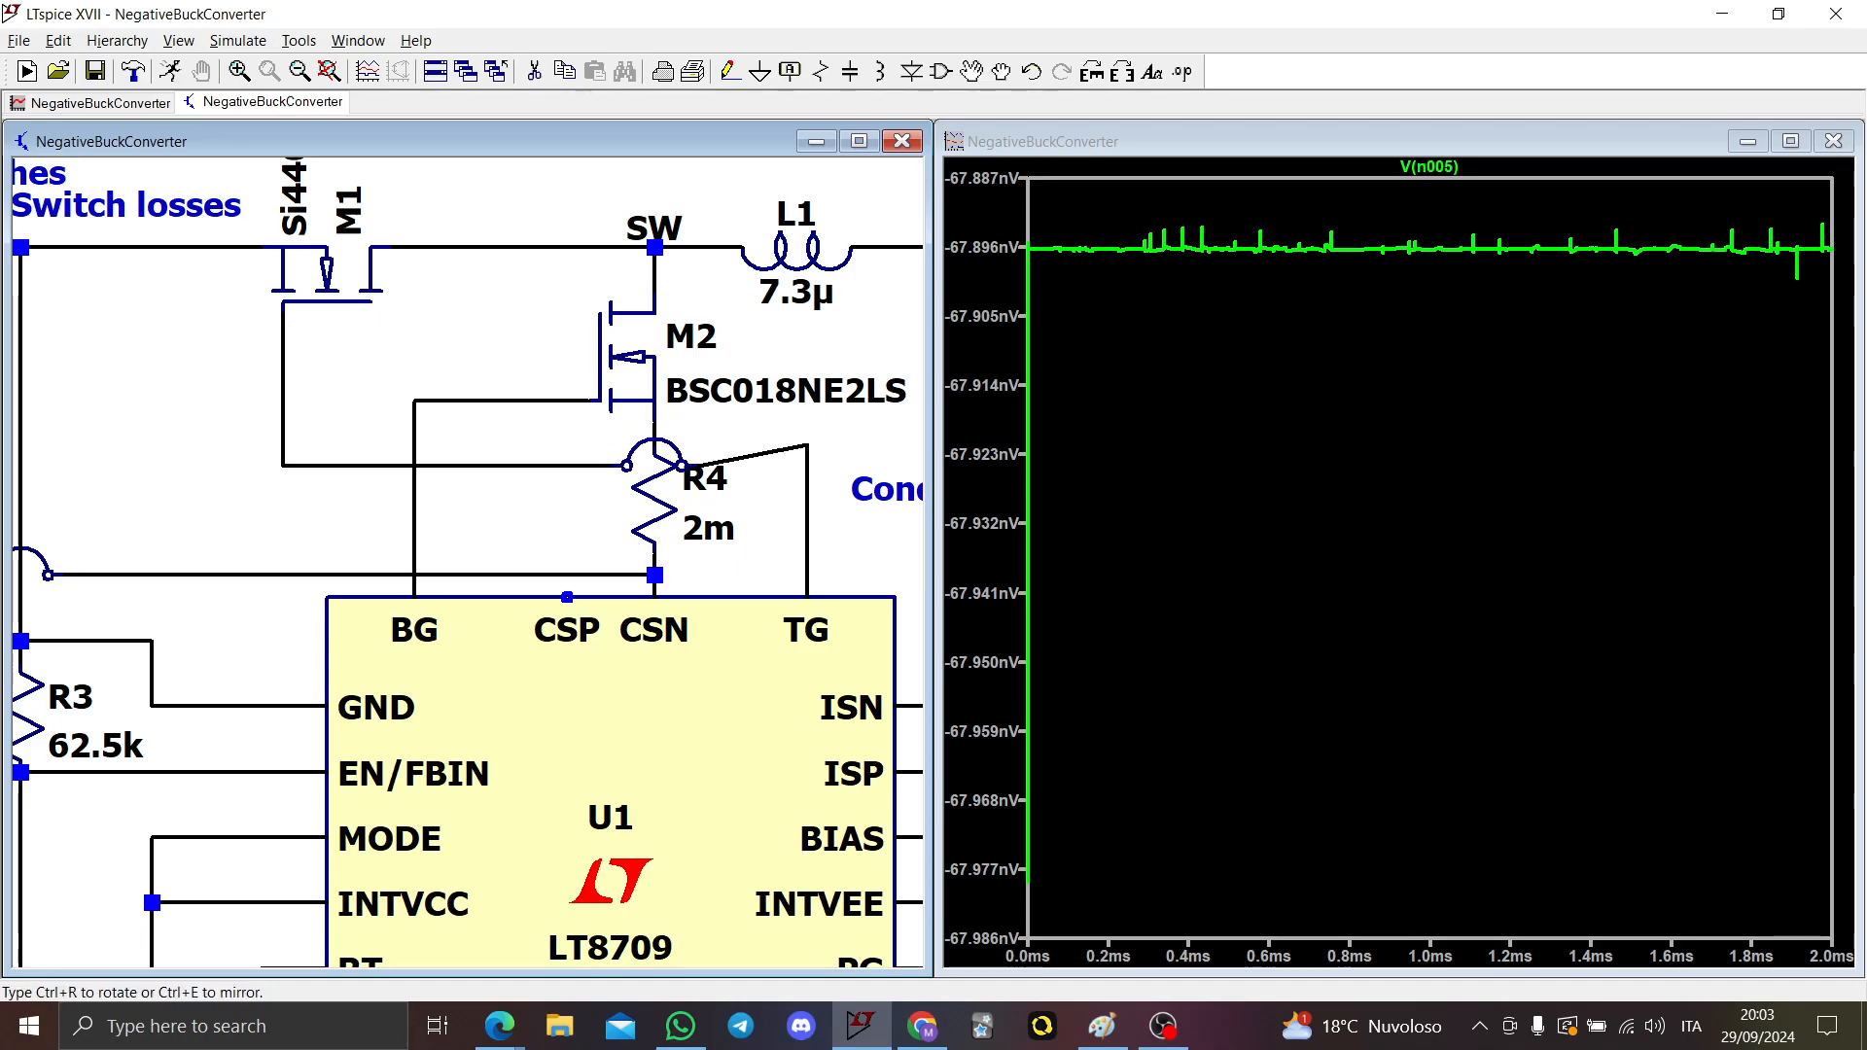
left_click(806, 465)
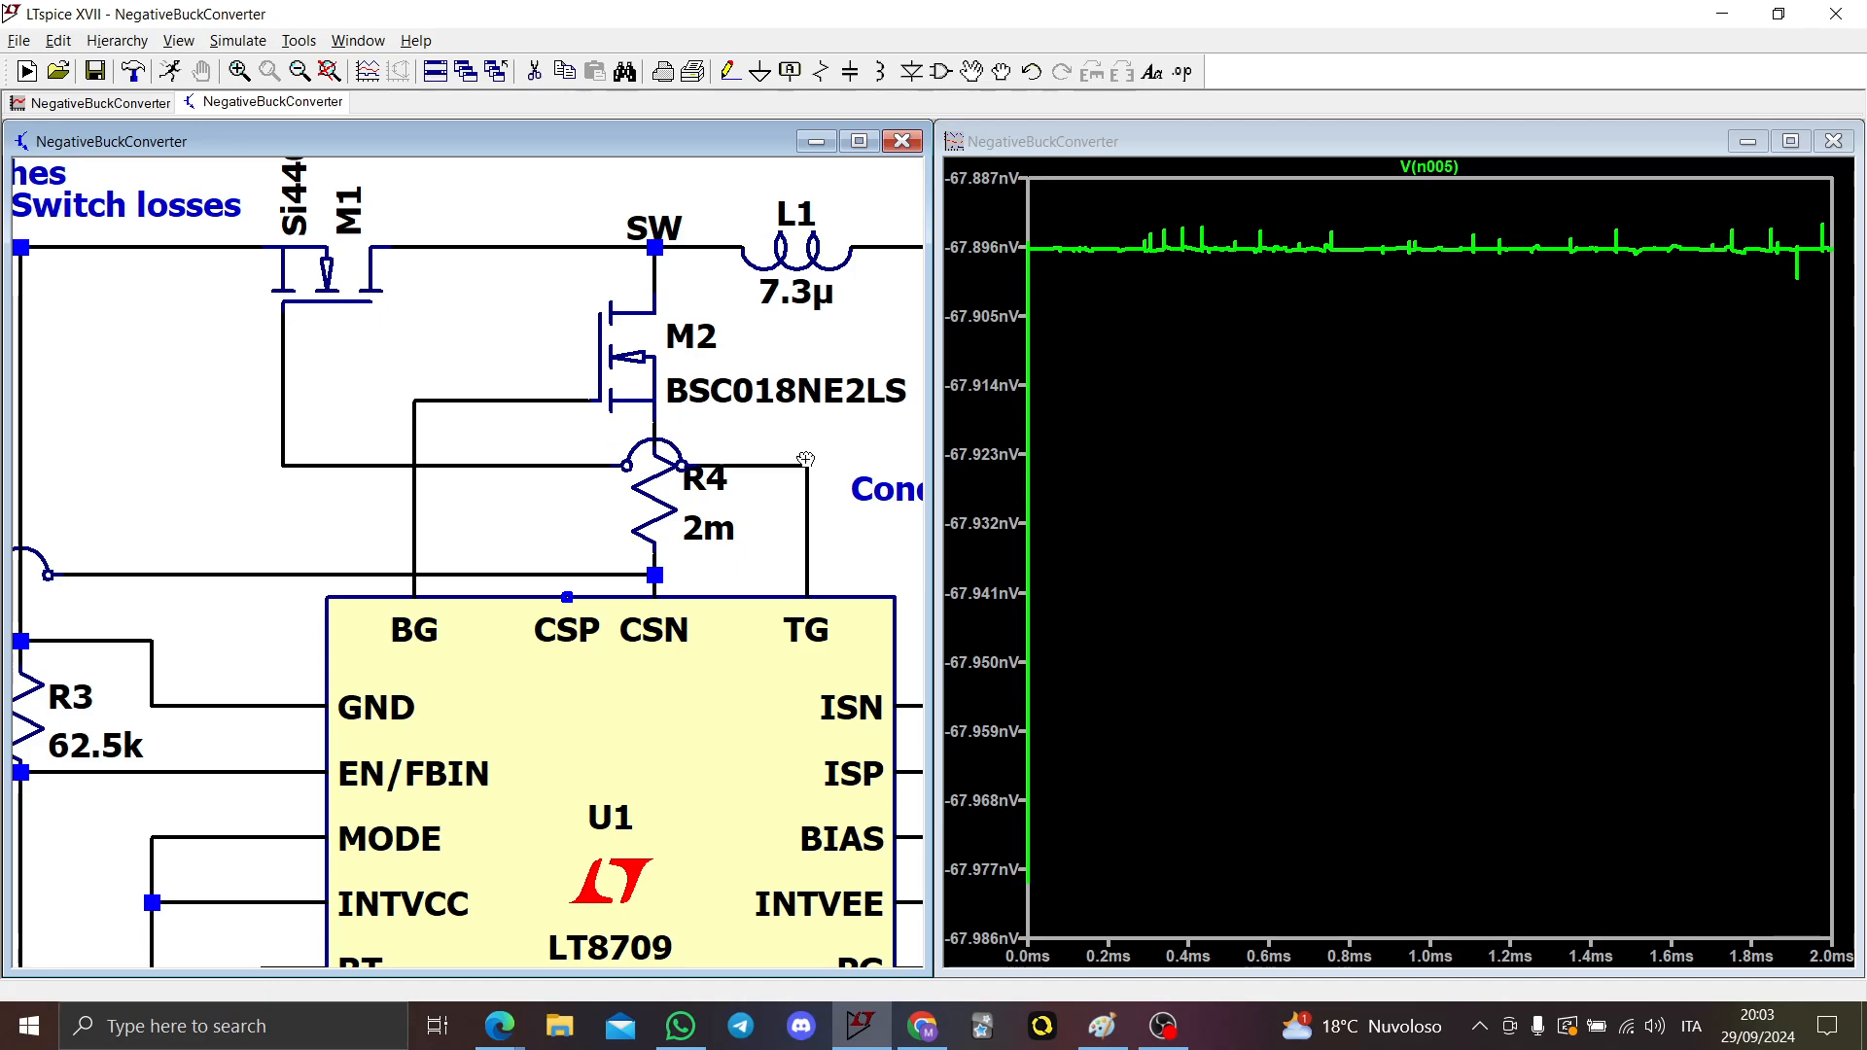
Step: Wire the CSP pin to the node between M2's source and the upper end of R4
key("F3")
left_click(567, 596)
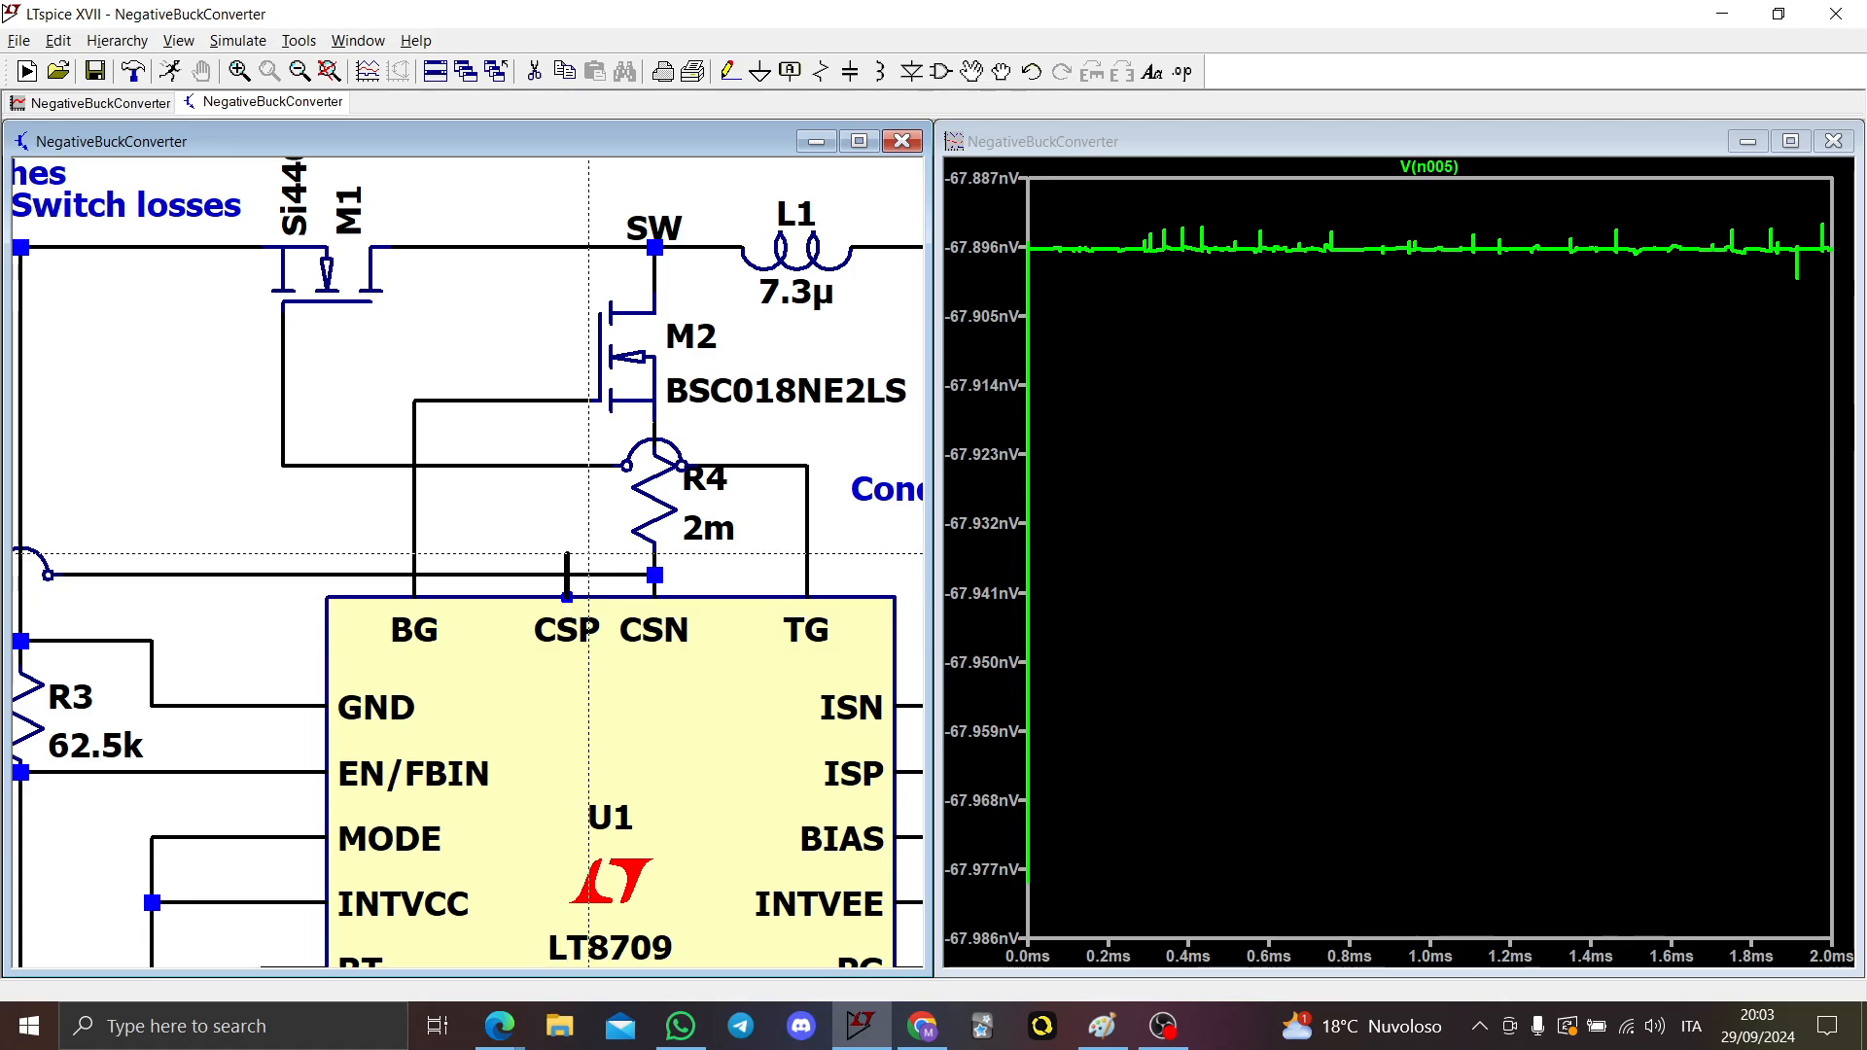
left_click(655, 422)
key("Escape")
scroll(566, 493, "down", 3)
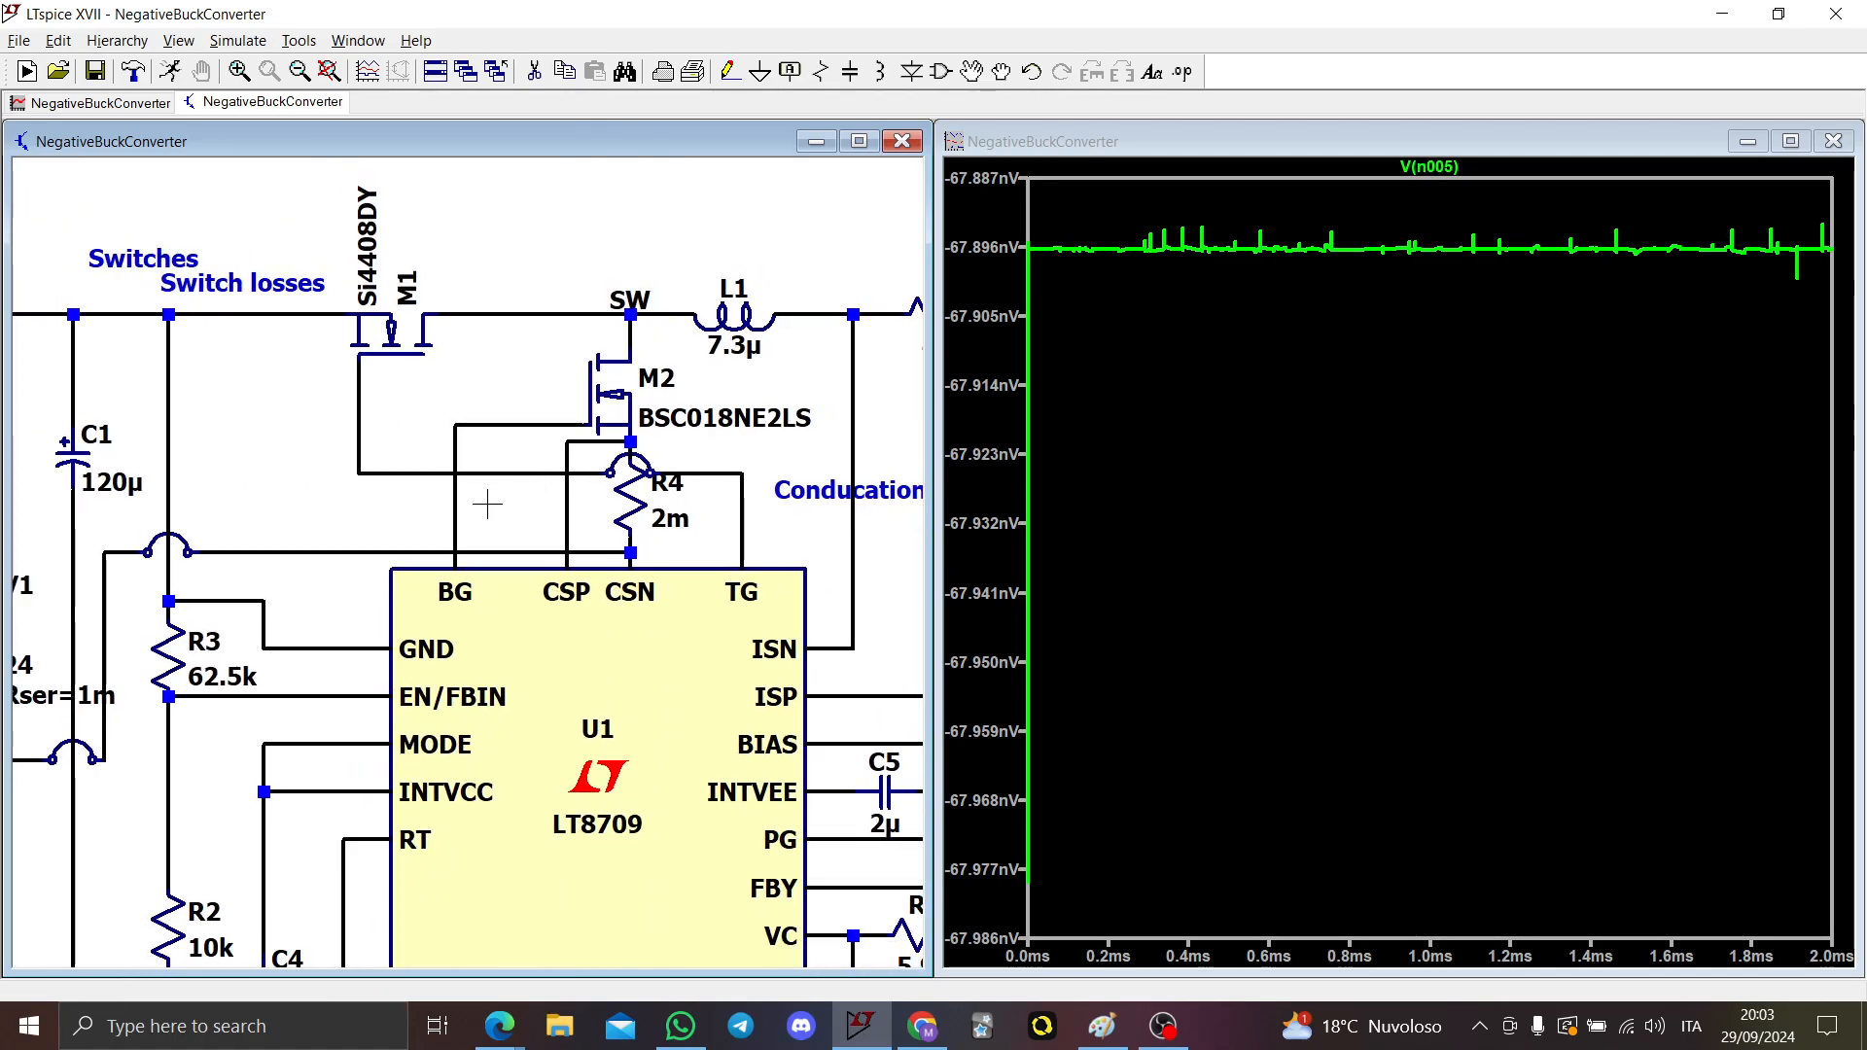
Step: Rerun the simulation and plot the voltage on the BG net driving M2's gate
left_click(172, 72)
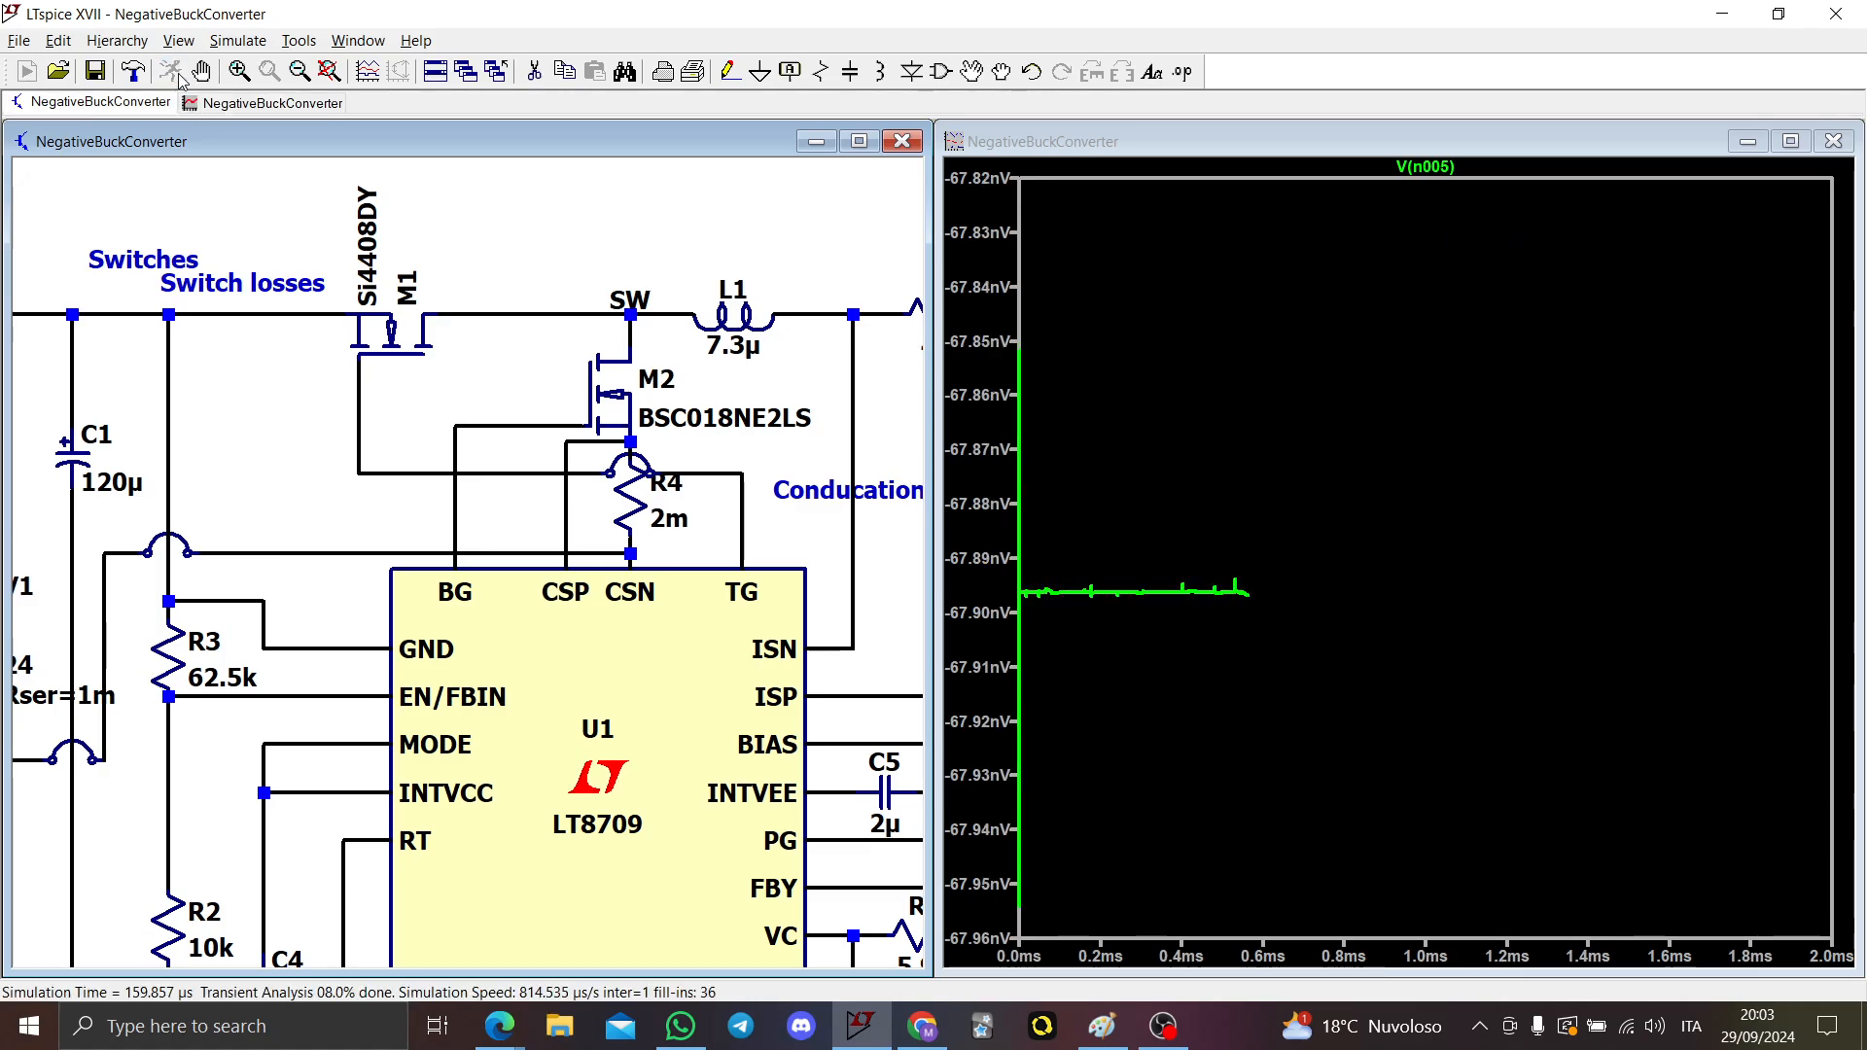
scroll(616, 491, "down", 2)
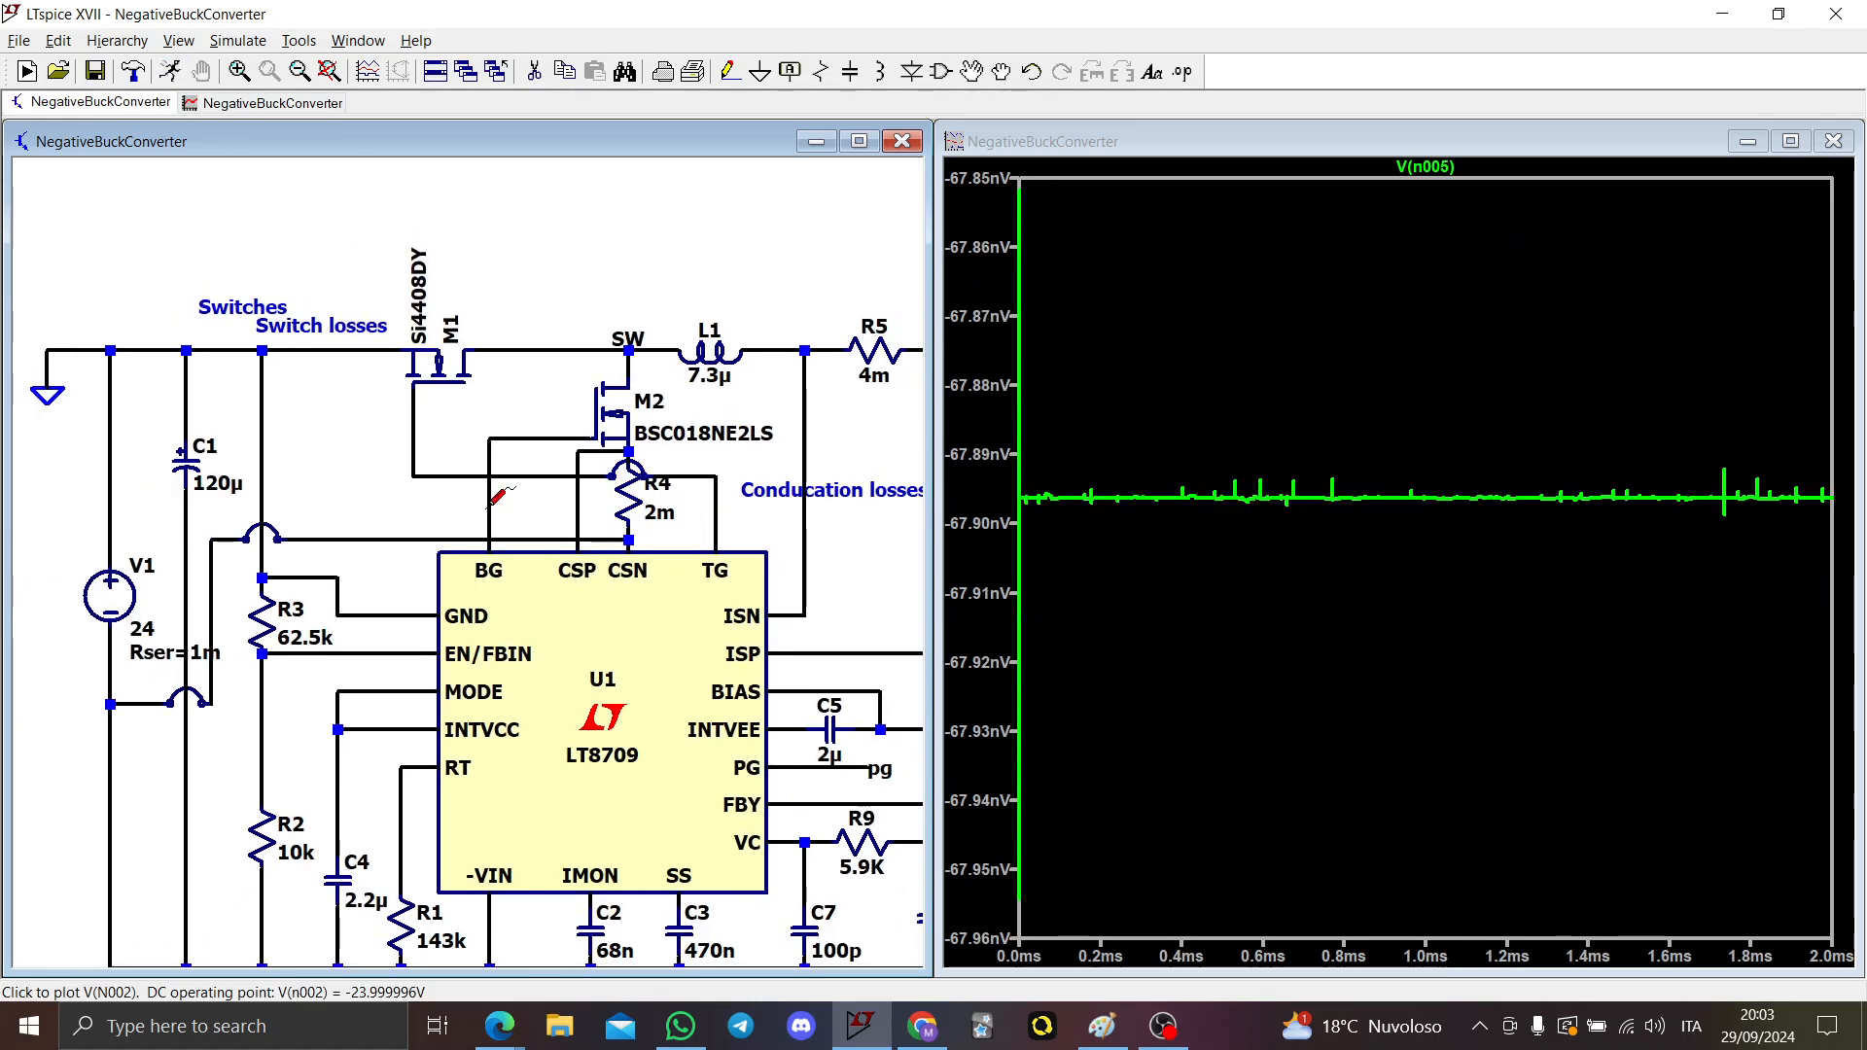
left_click_drag(408, 482, 465, 373)
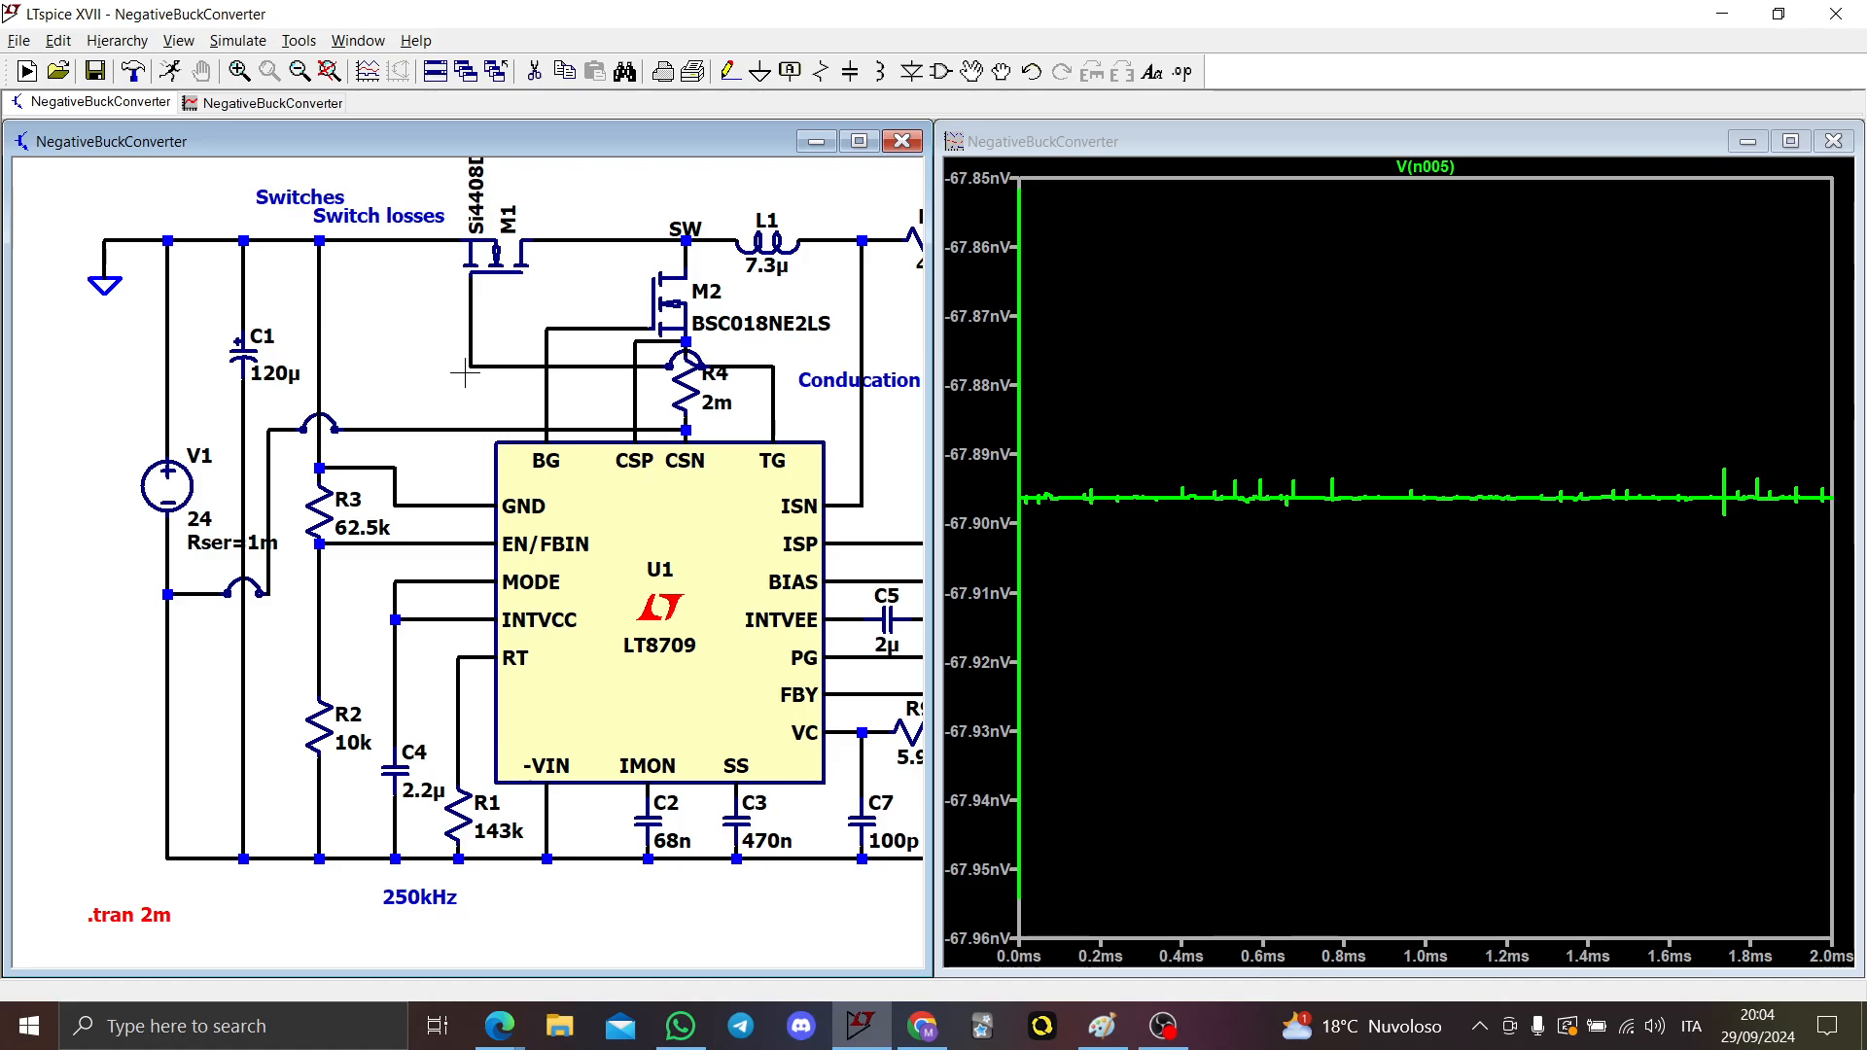
left_click_drag(465, 372, 285, 360)
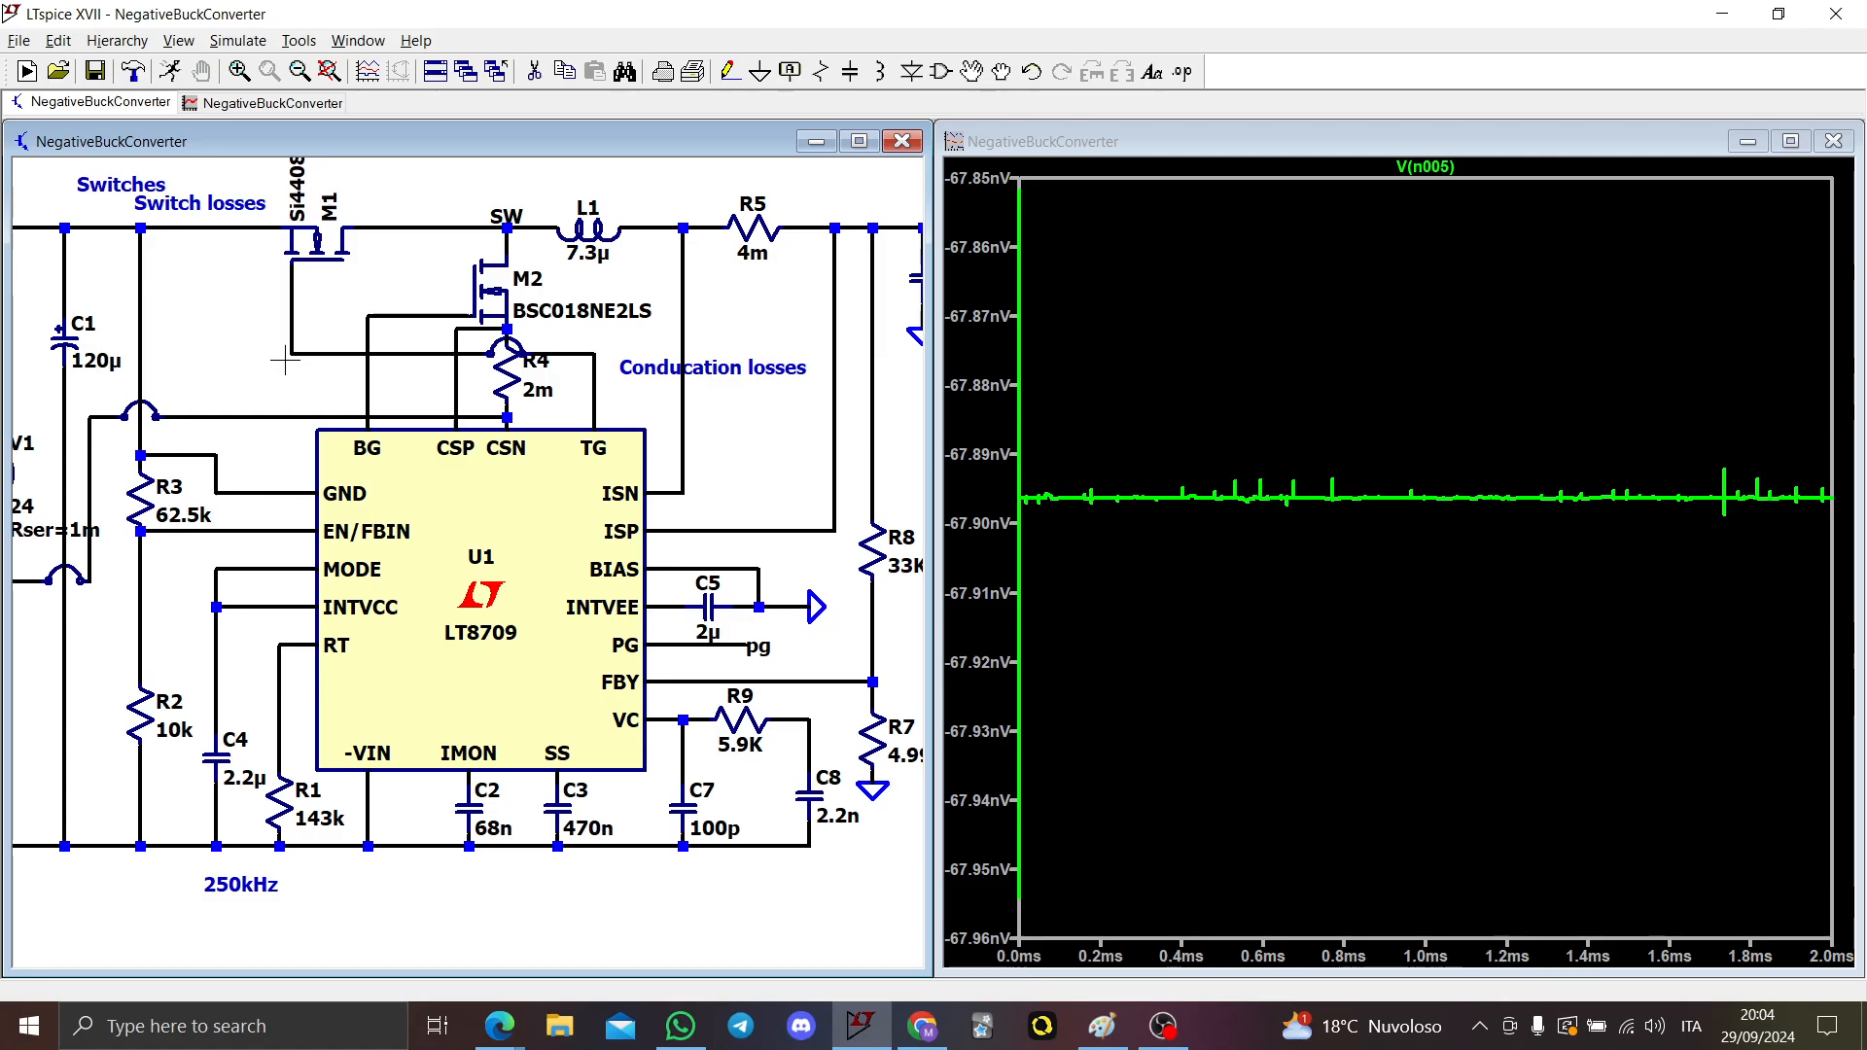
left_click_drag(285, 360, 383, 438)
scroll(613, 403, "up", 3)
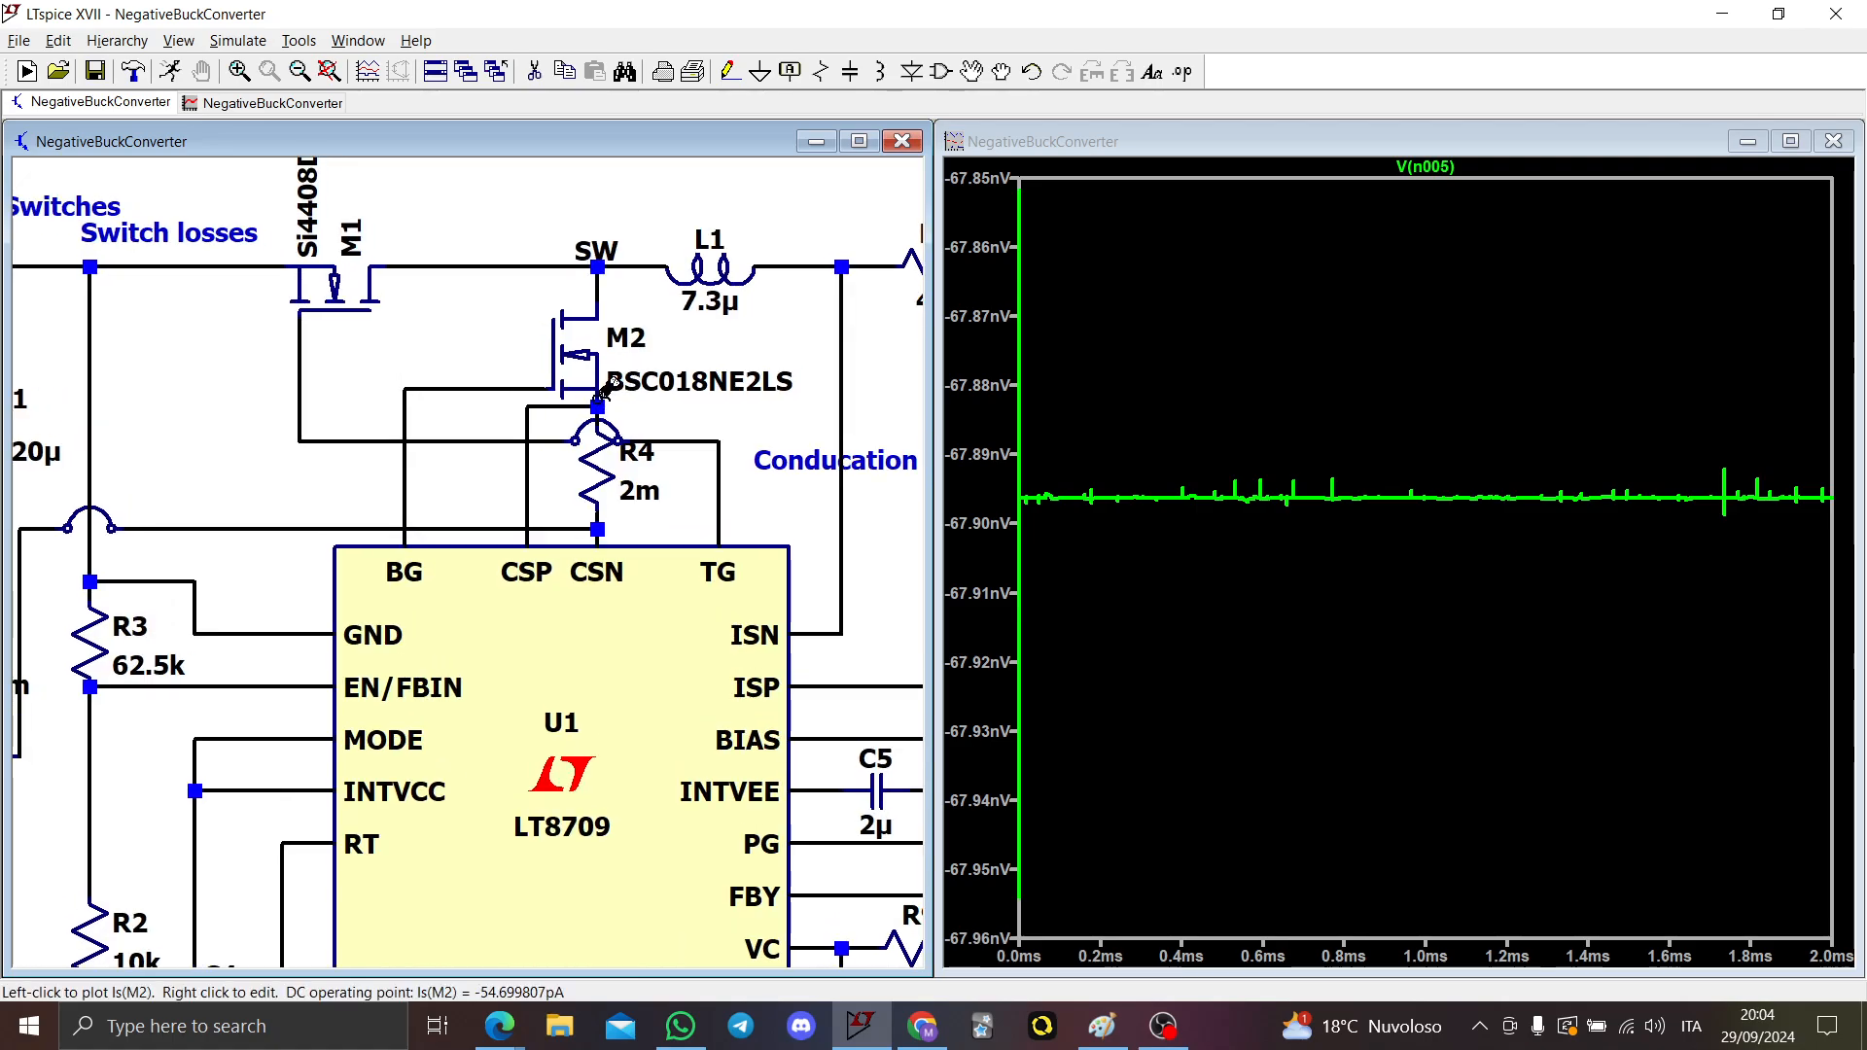
left_click(410, 473)
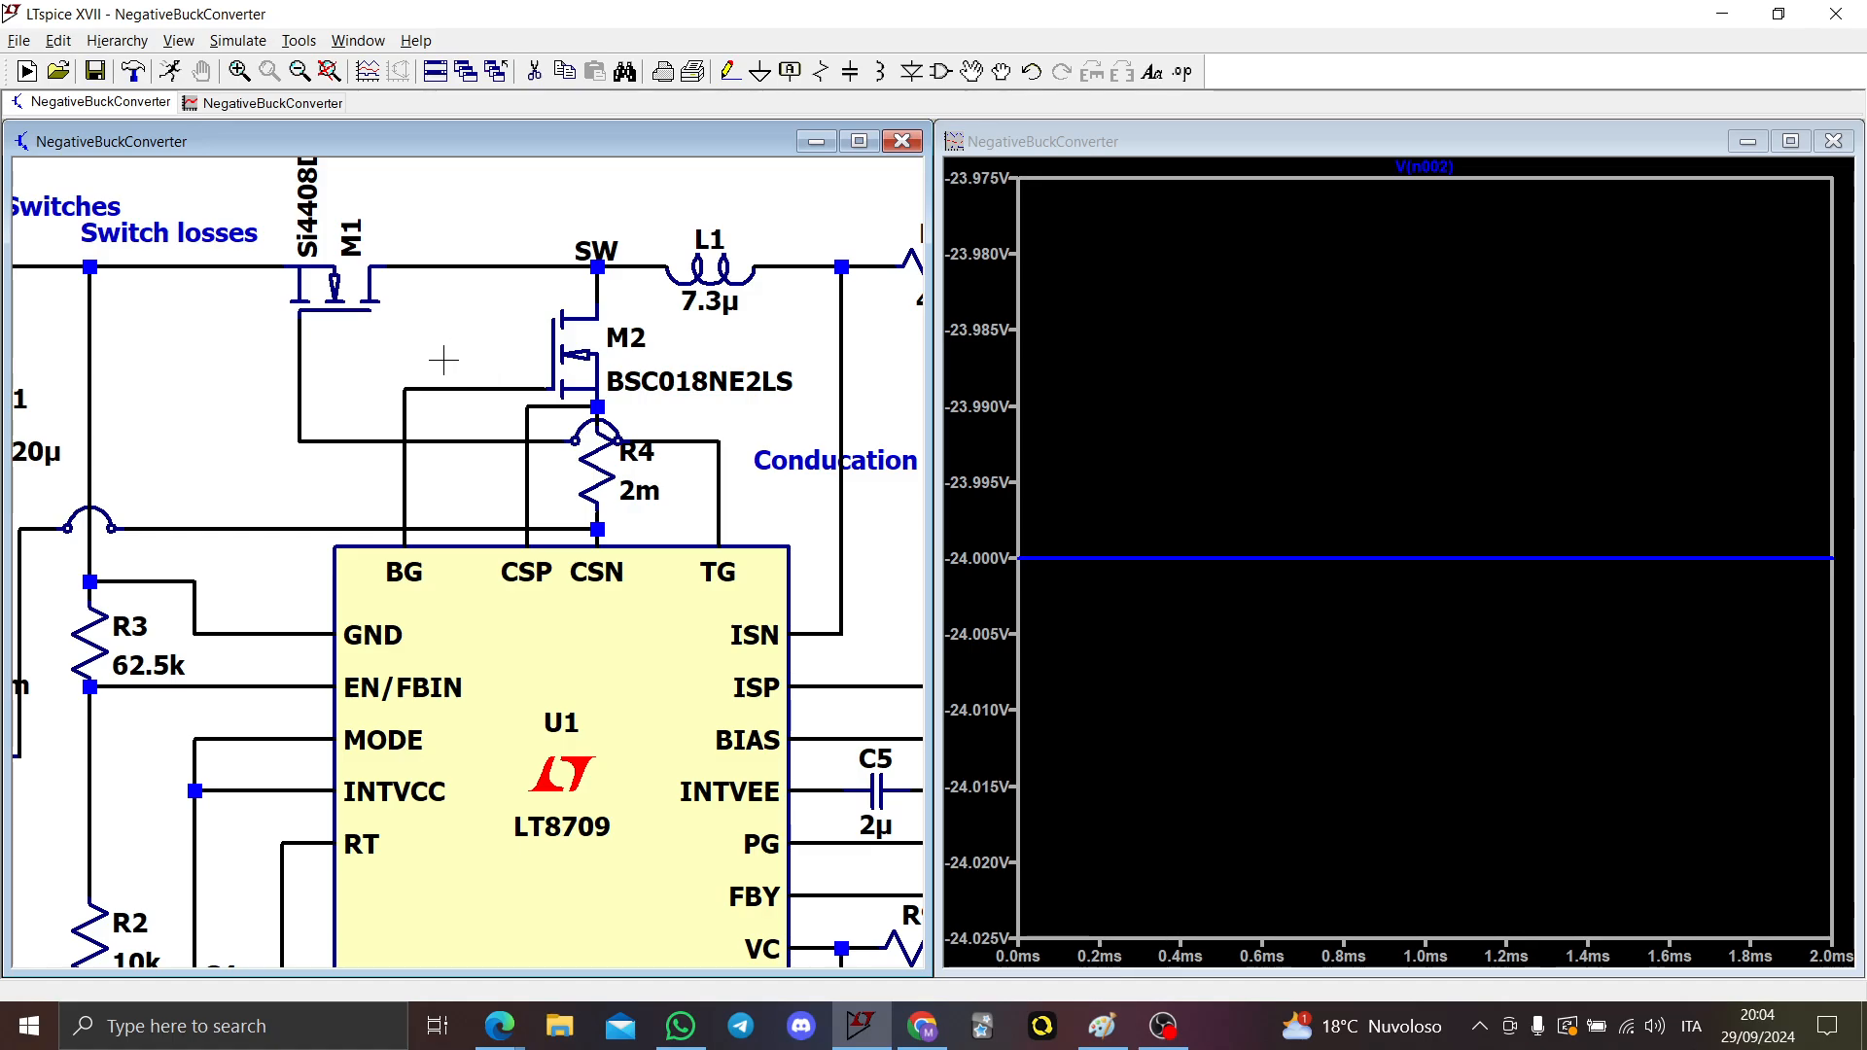
Step: Delete MOSFET M1 from the line between ground and the SW node
left_click_drag(407, 358, 646, 429)
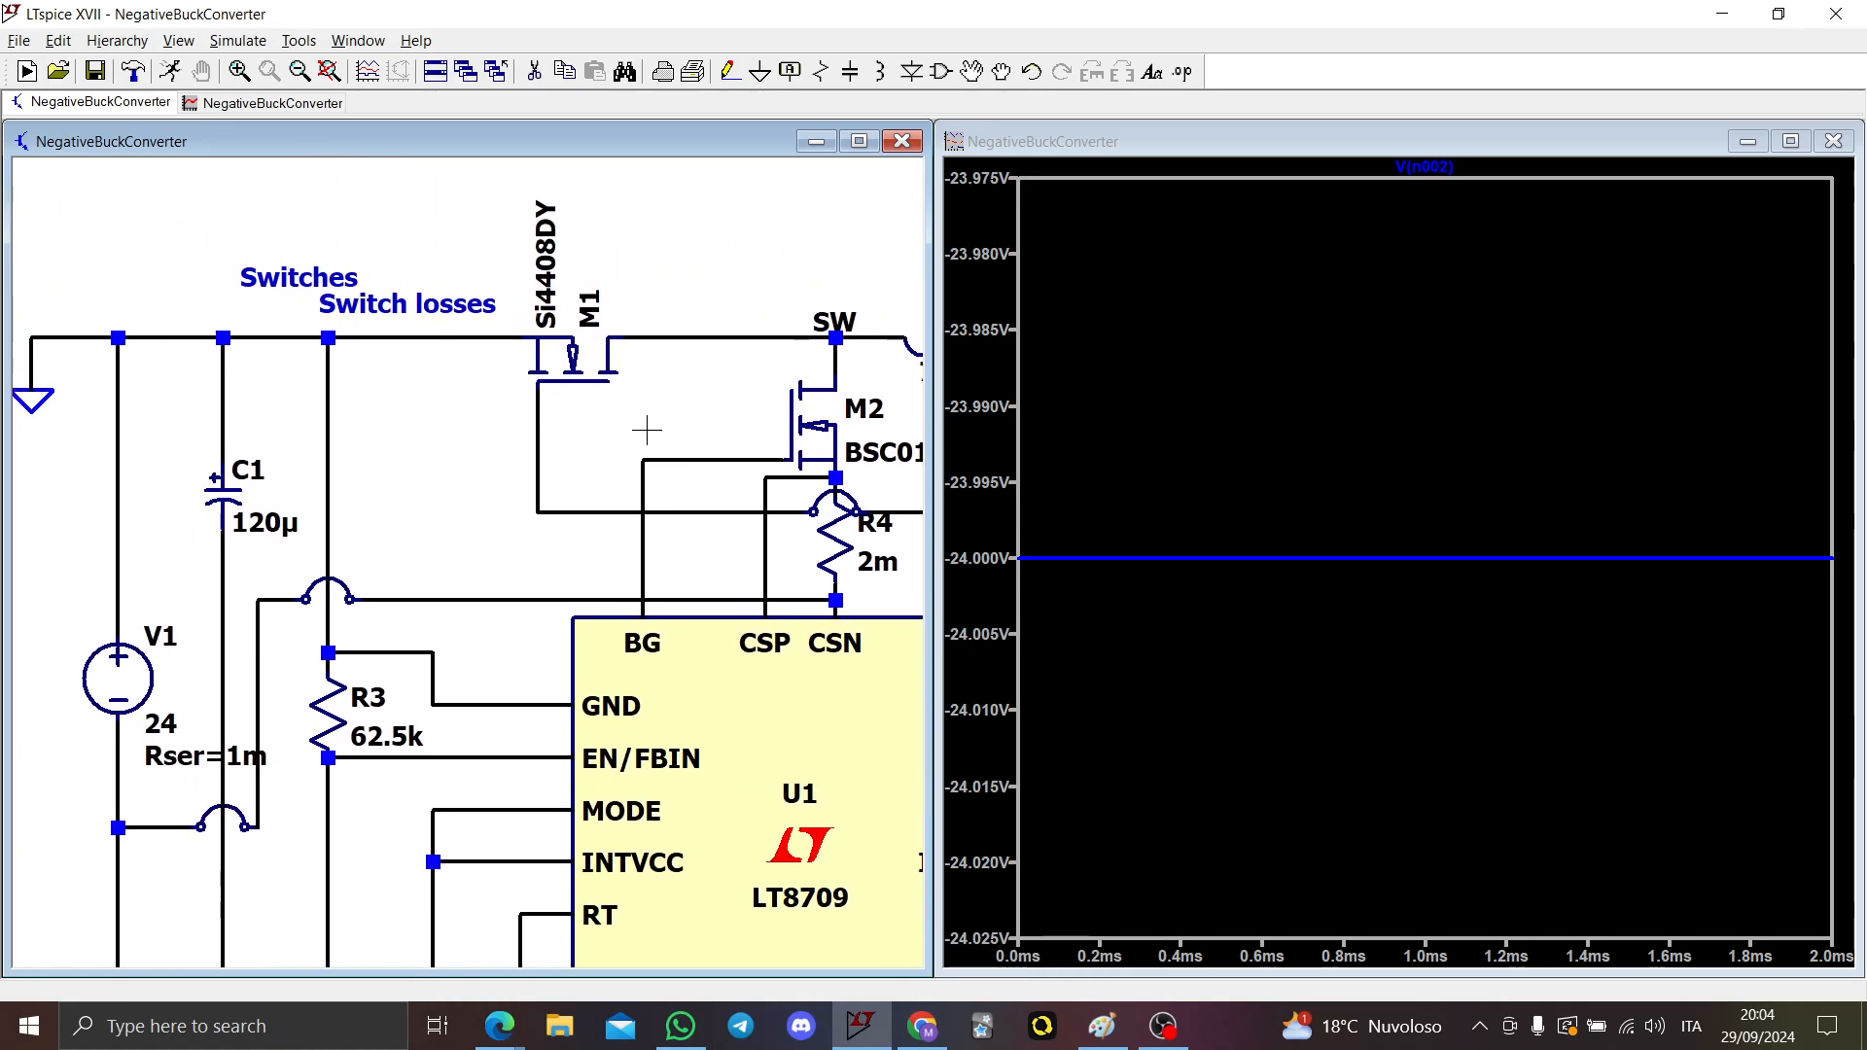
key("Delete")
left_click(561, 353)
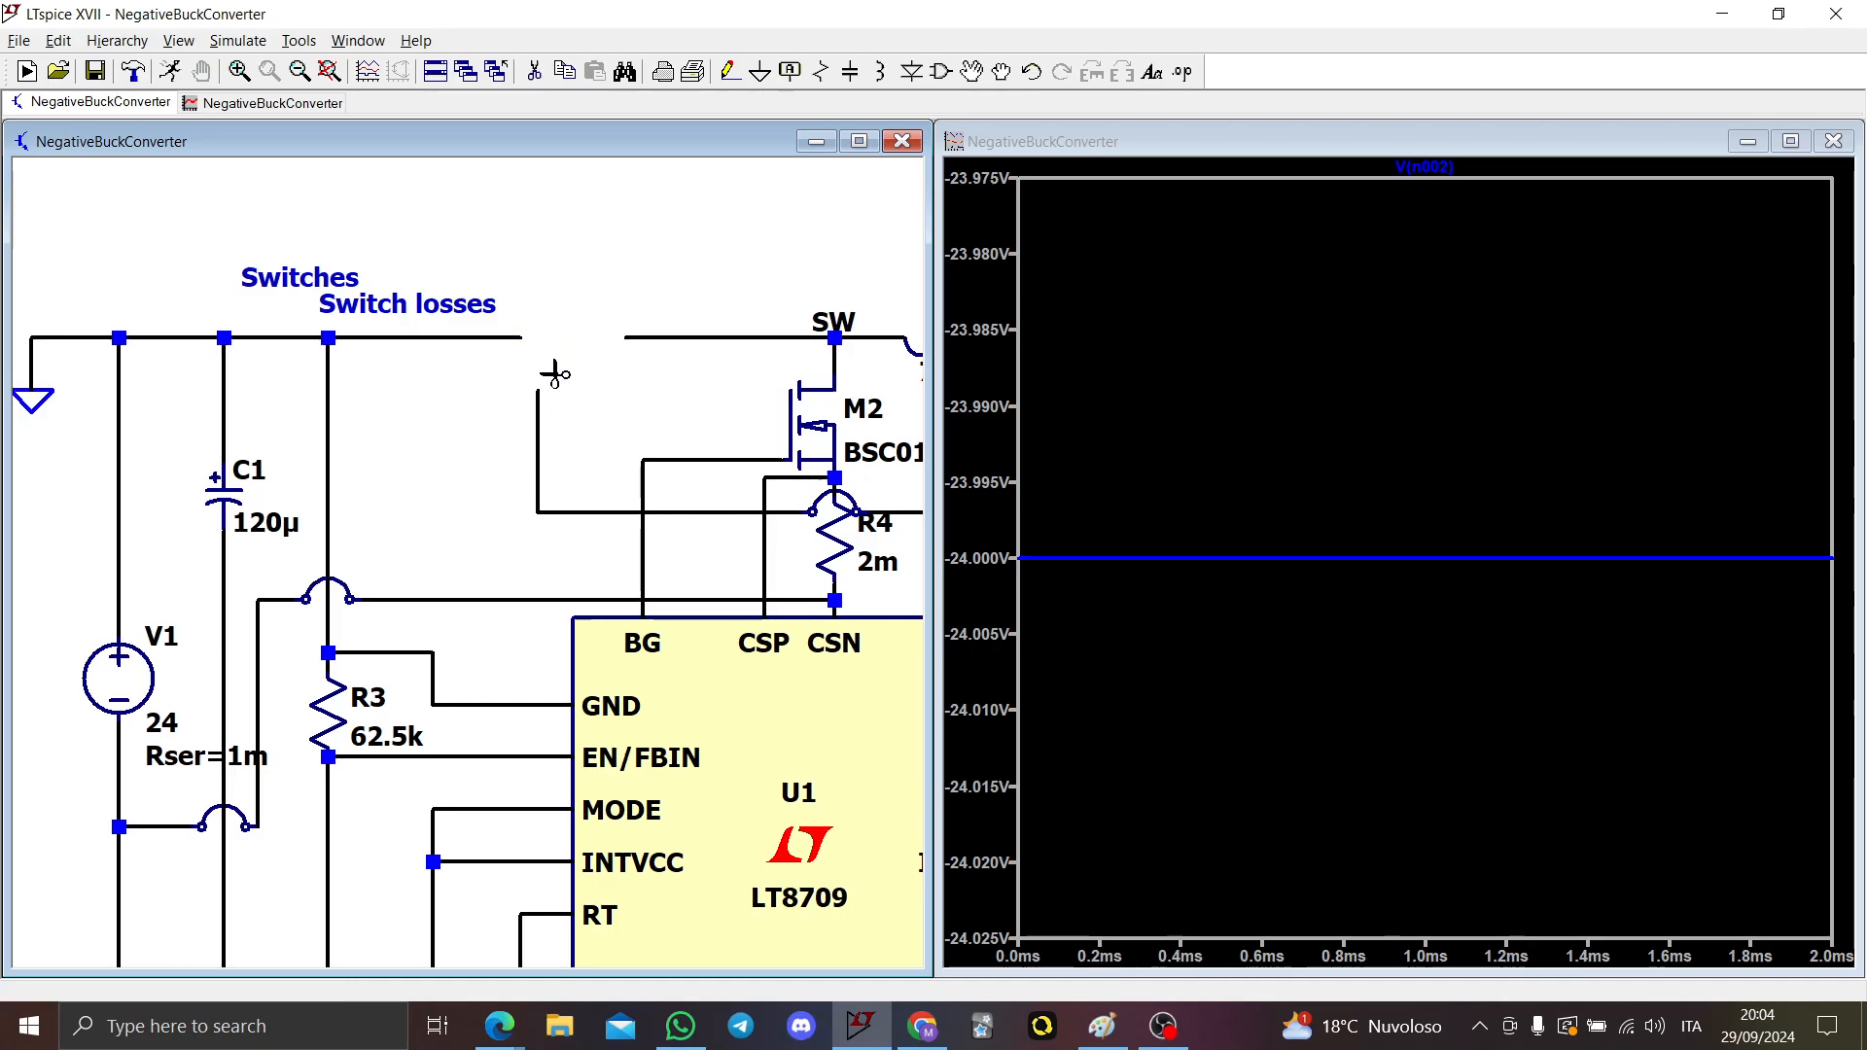
Step: Insert a pmos transistor in M1's gap, rotated and mirrored so its terminals meet the ground line, SW line and gate wire
key("F2")
type("nmo")
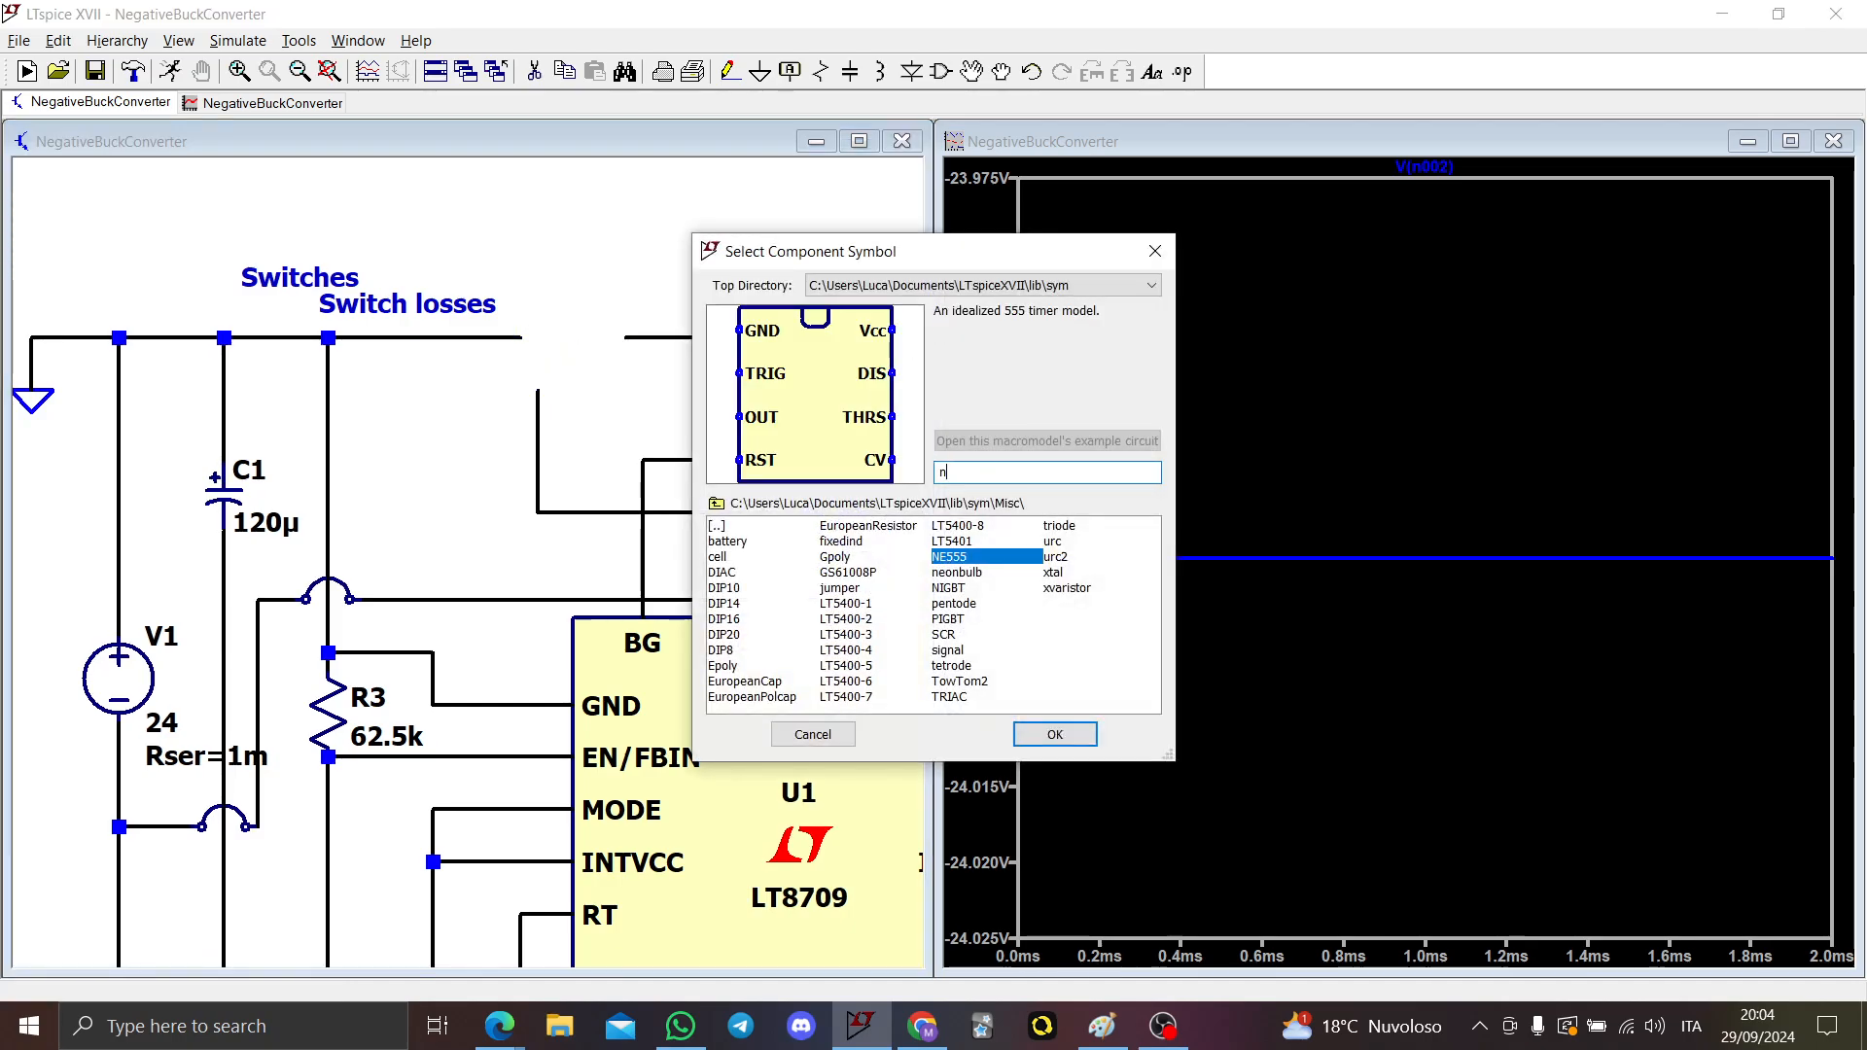
key("BackSpace")
key("BackSpace")
key("BackSpace")
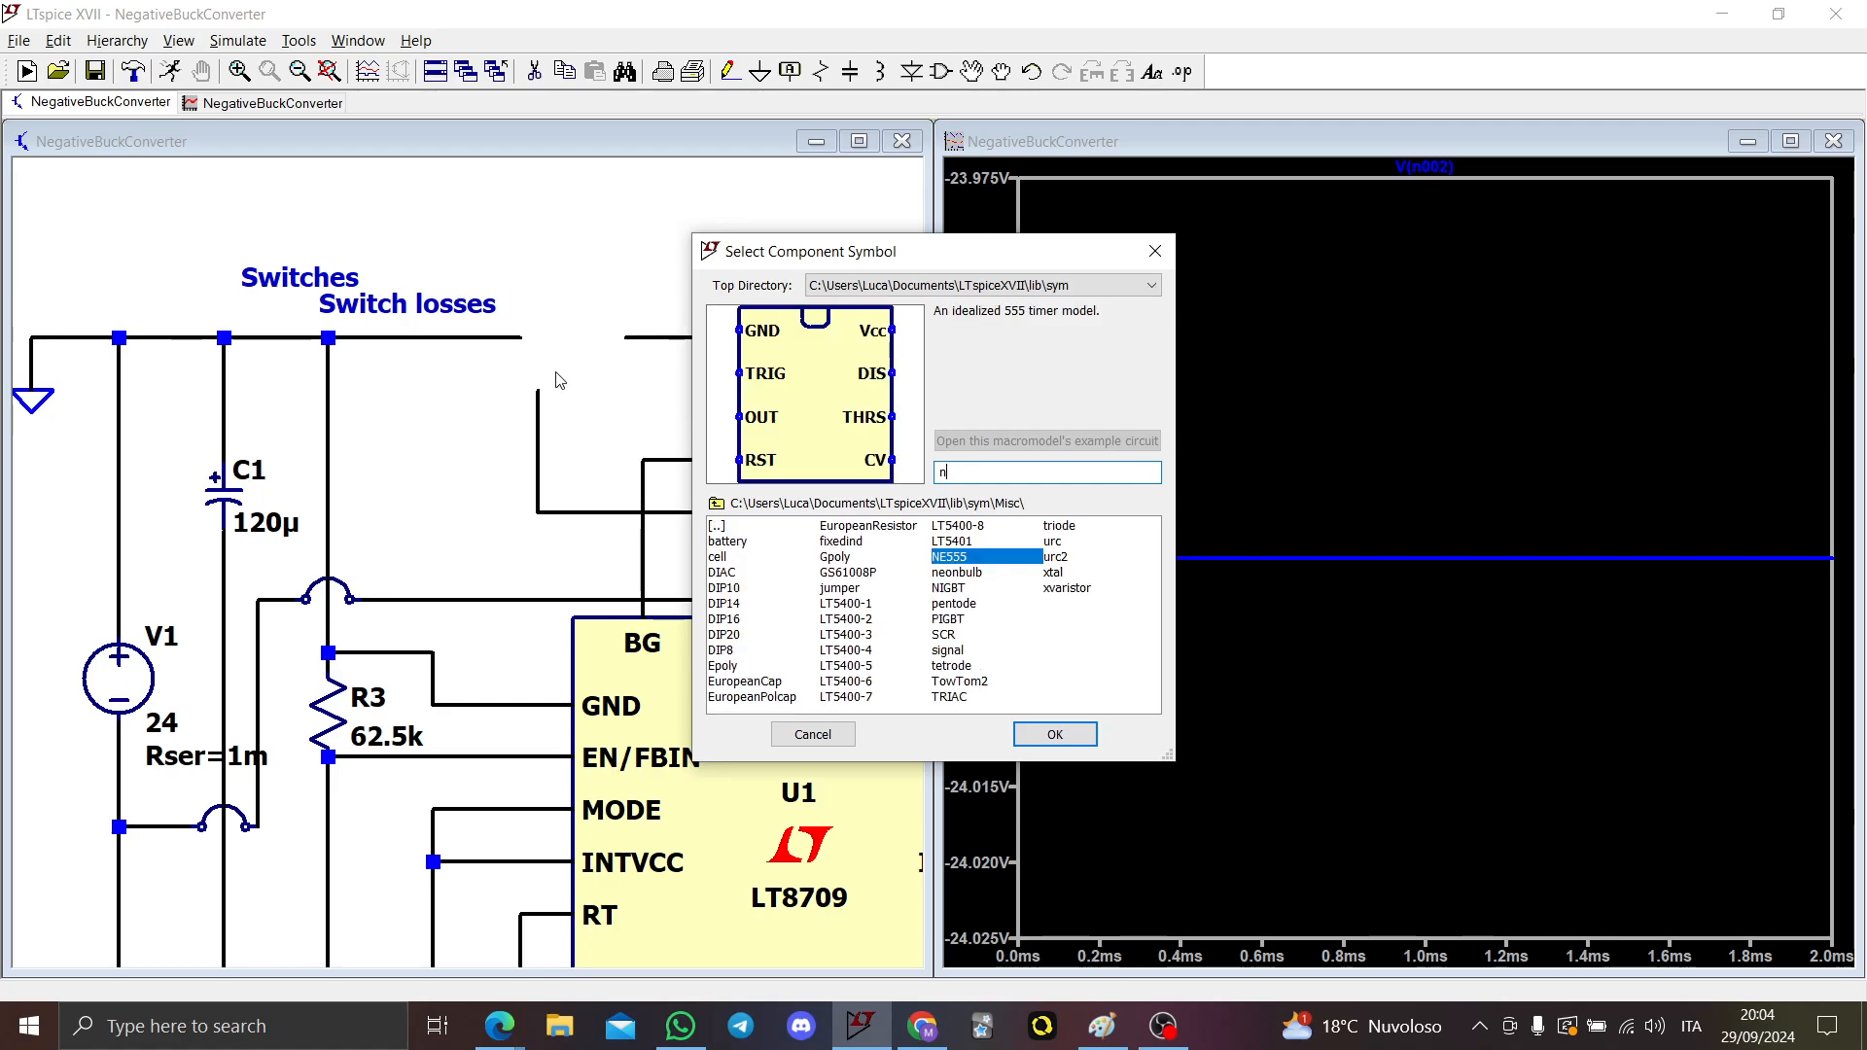
type("pmos")
key("Return")
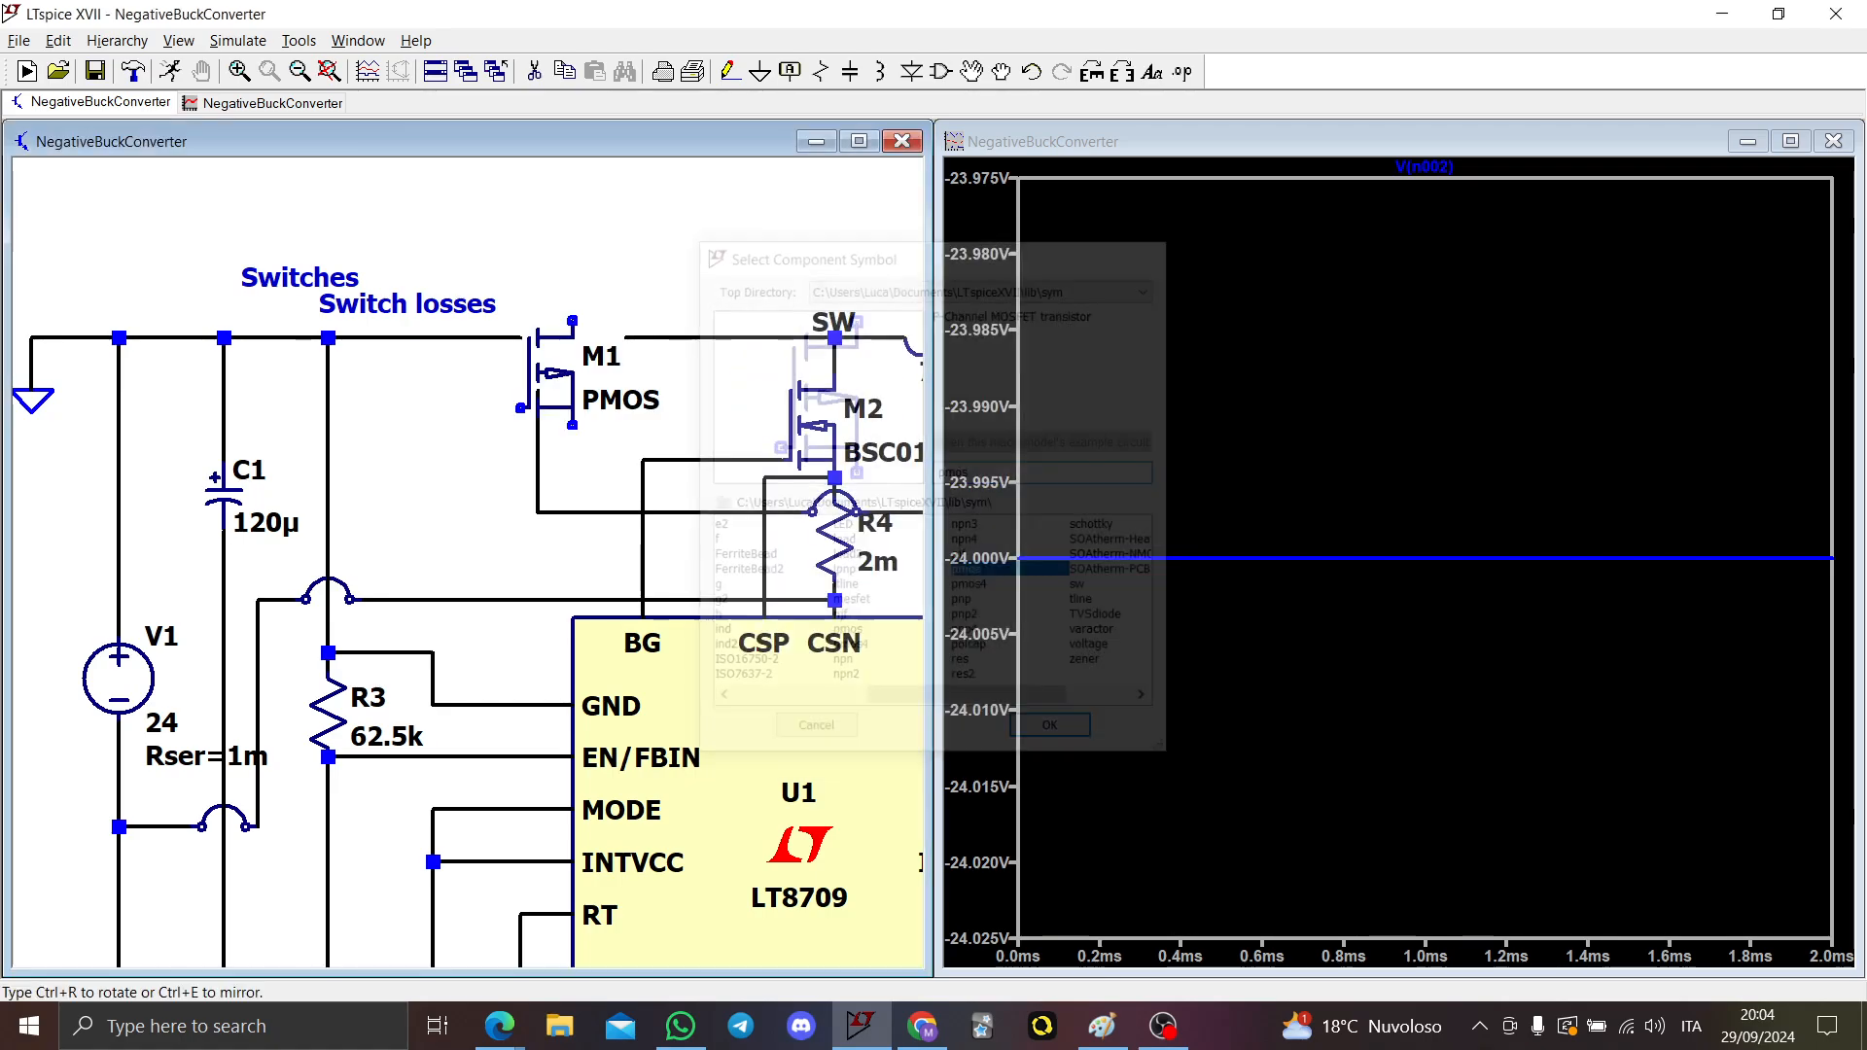
key("ctrl+r")
key("ctrl+r")
key("ctrl+e")
key("ctrl+r")
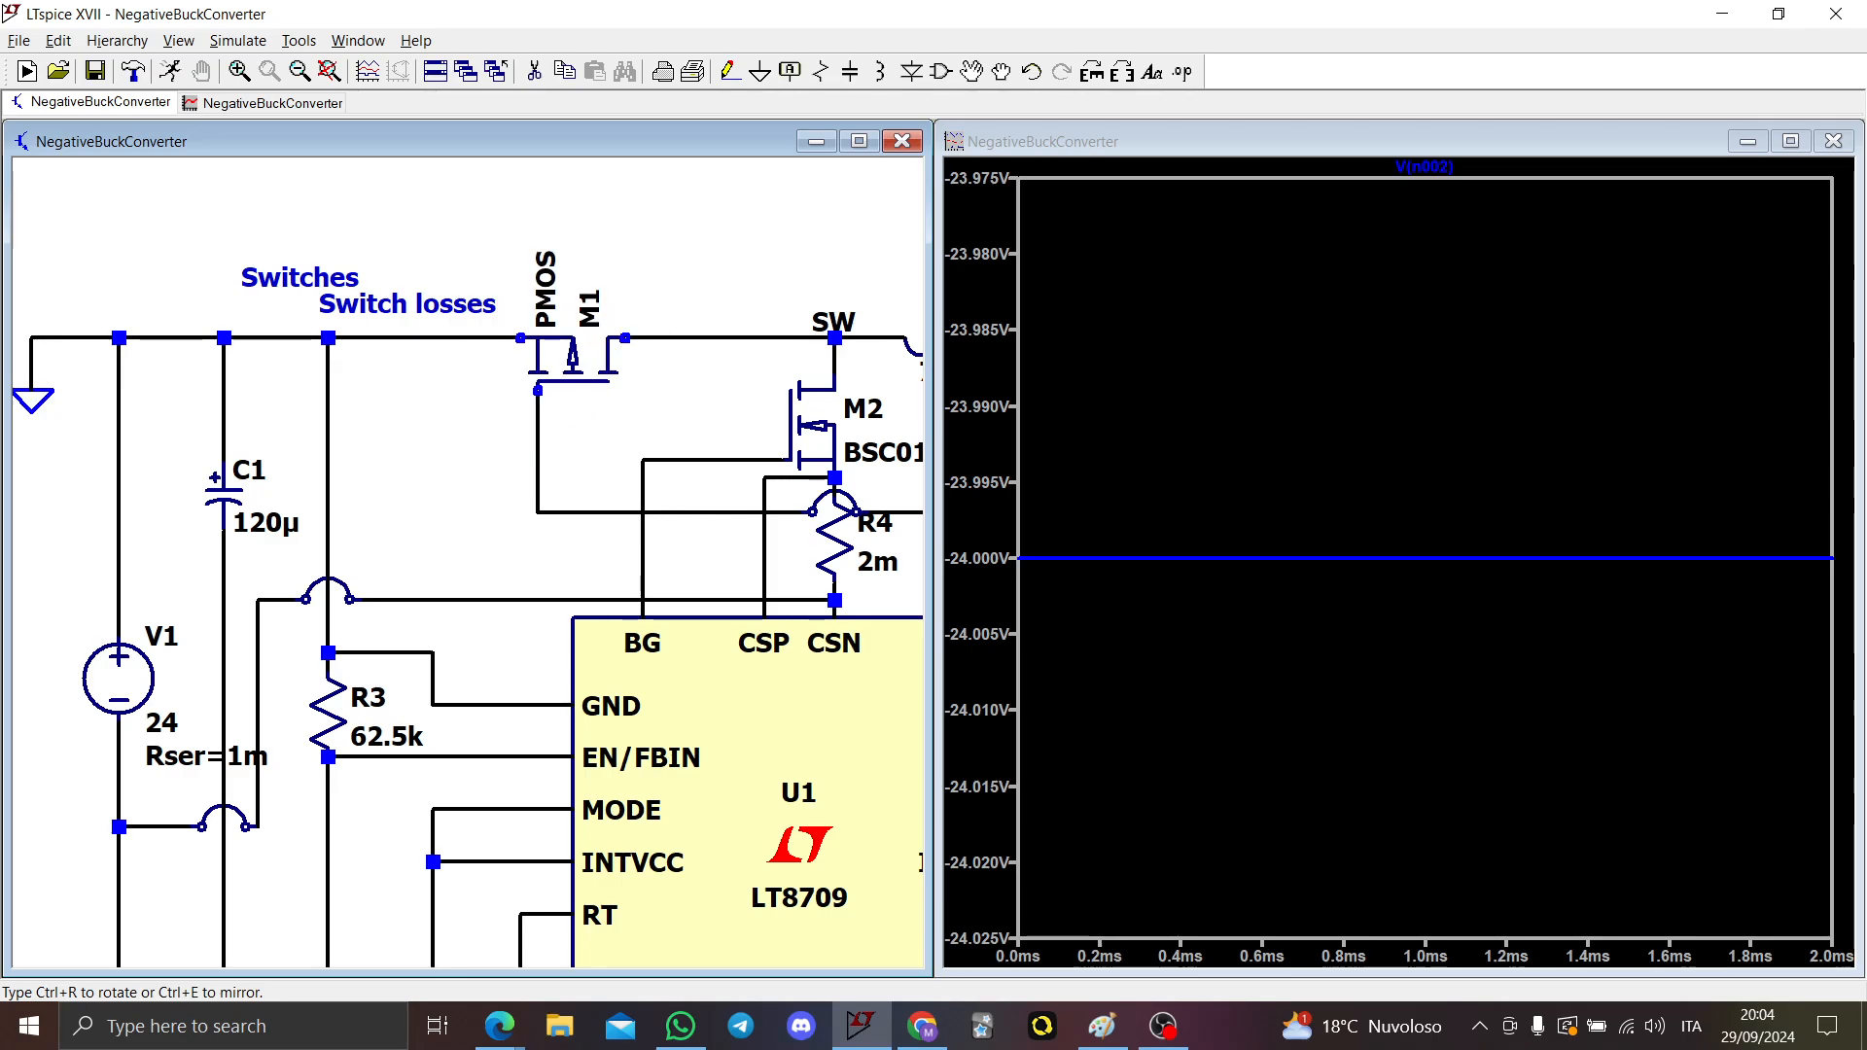
key("ctrl+r")
key("ctrl+r")
key("ctrl+r")
key("ctrl+e")
key("ctrl+r")
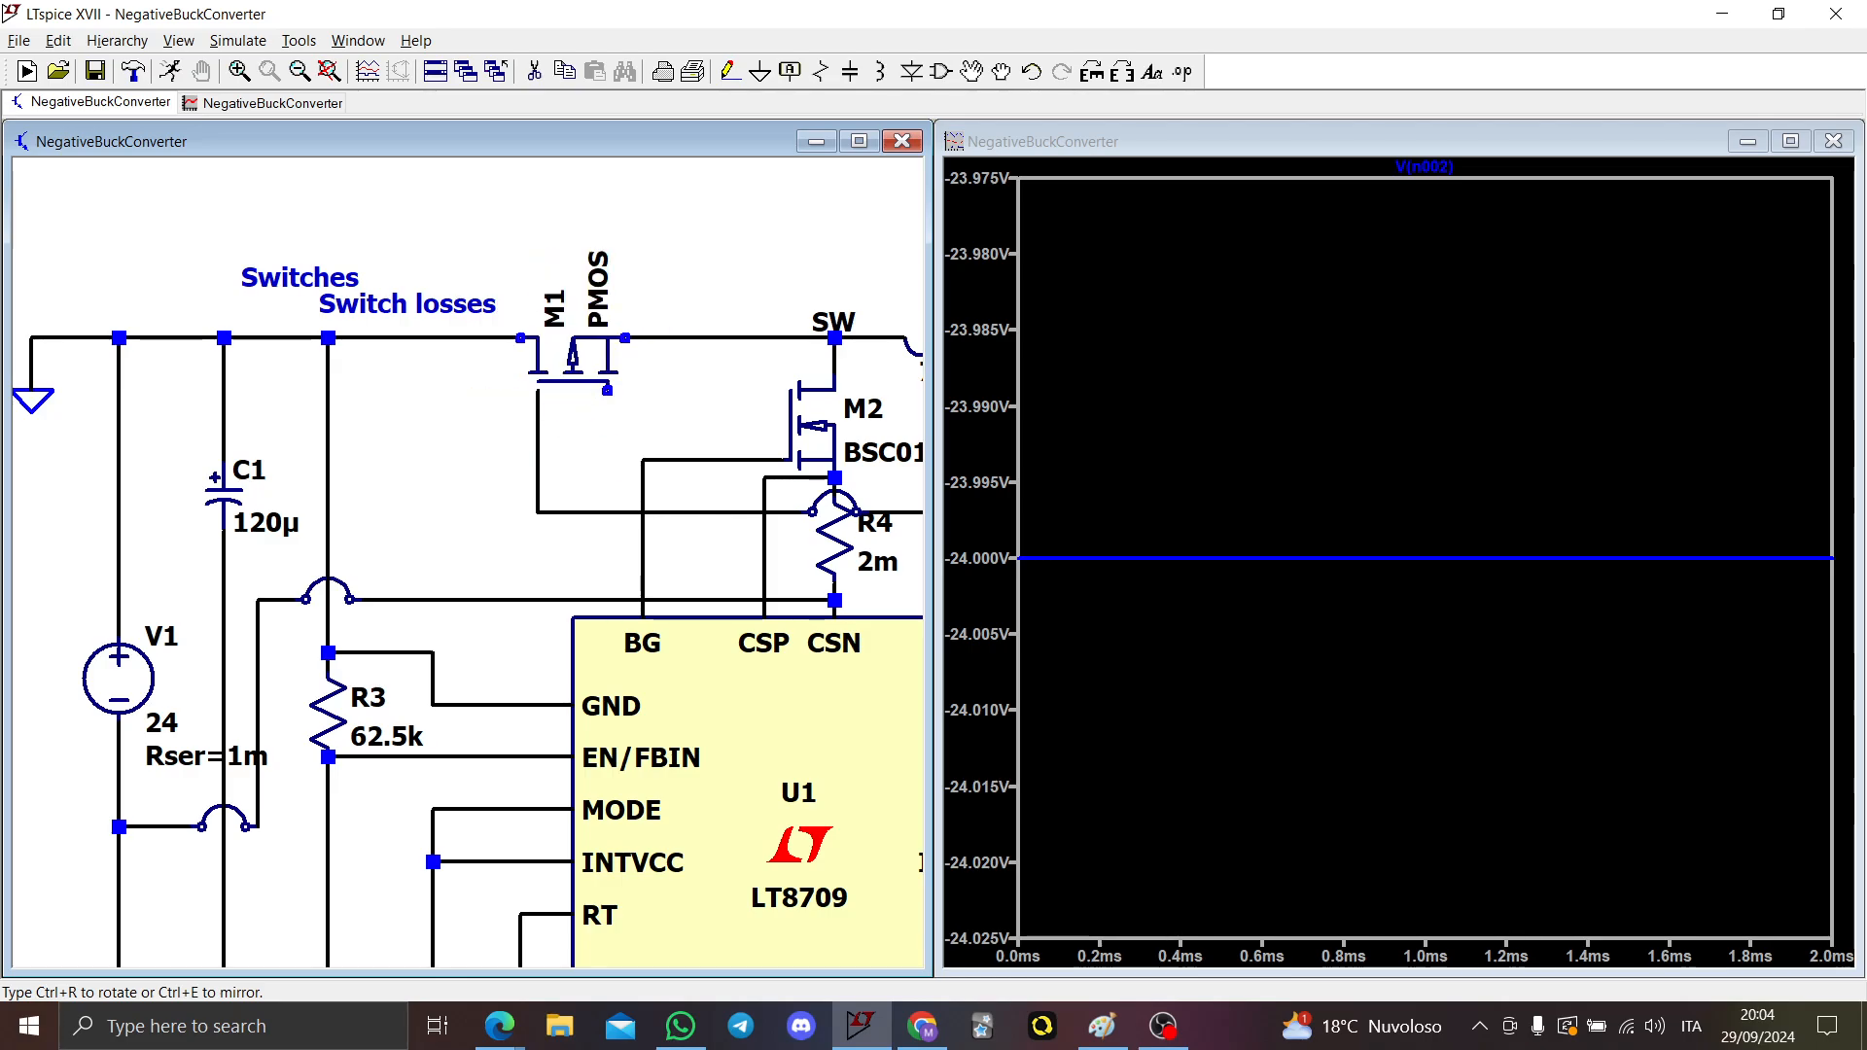
key("ctrl+e")
left_click(581, 387)
key("Escape")
Step: Assign the NXP BSS84 P-channel model to M1
right_click(591, 390)
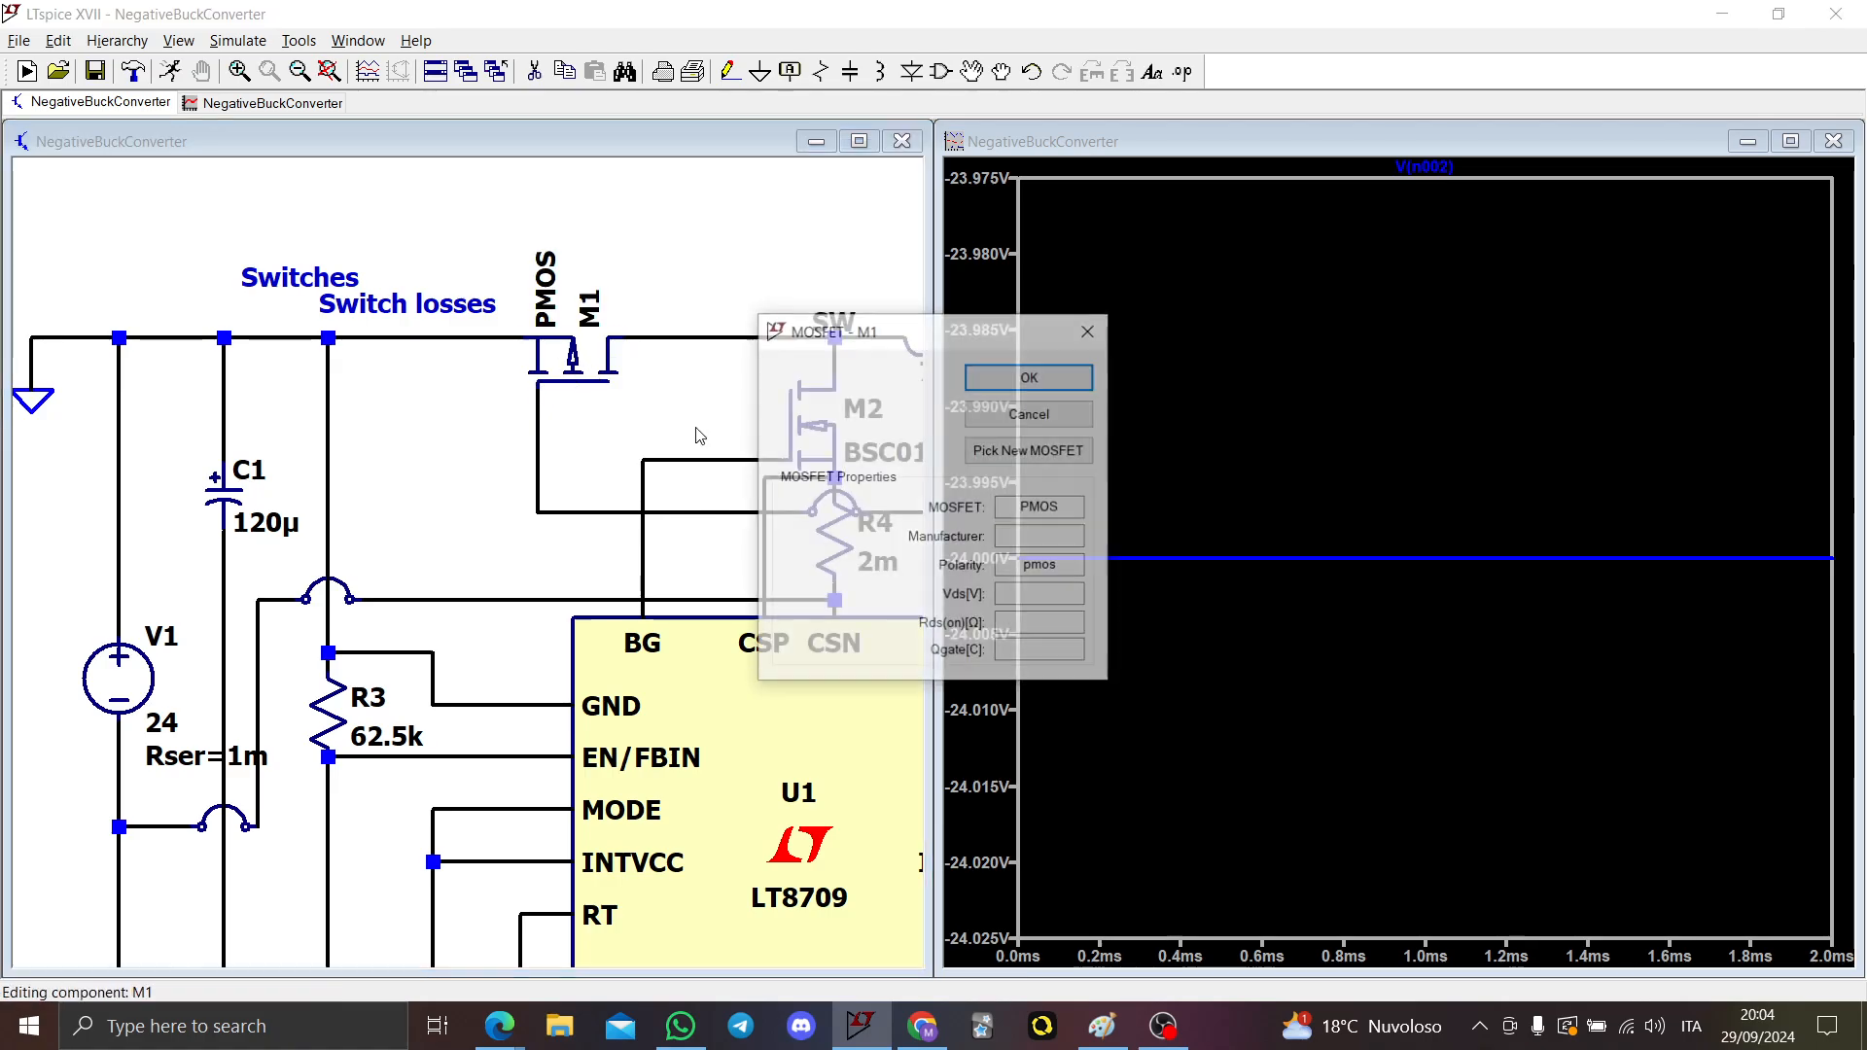
left_click(1023, 439)
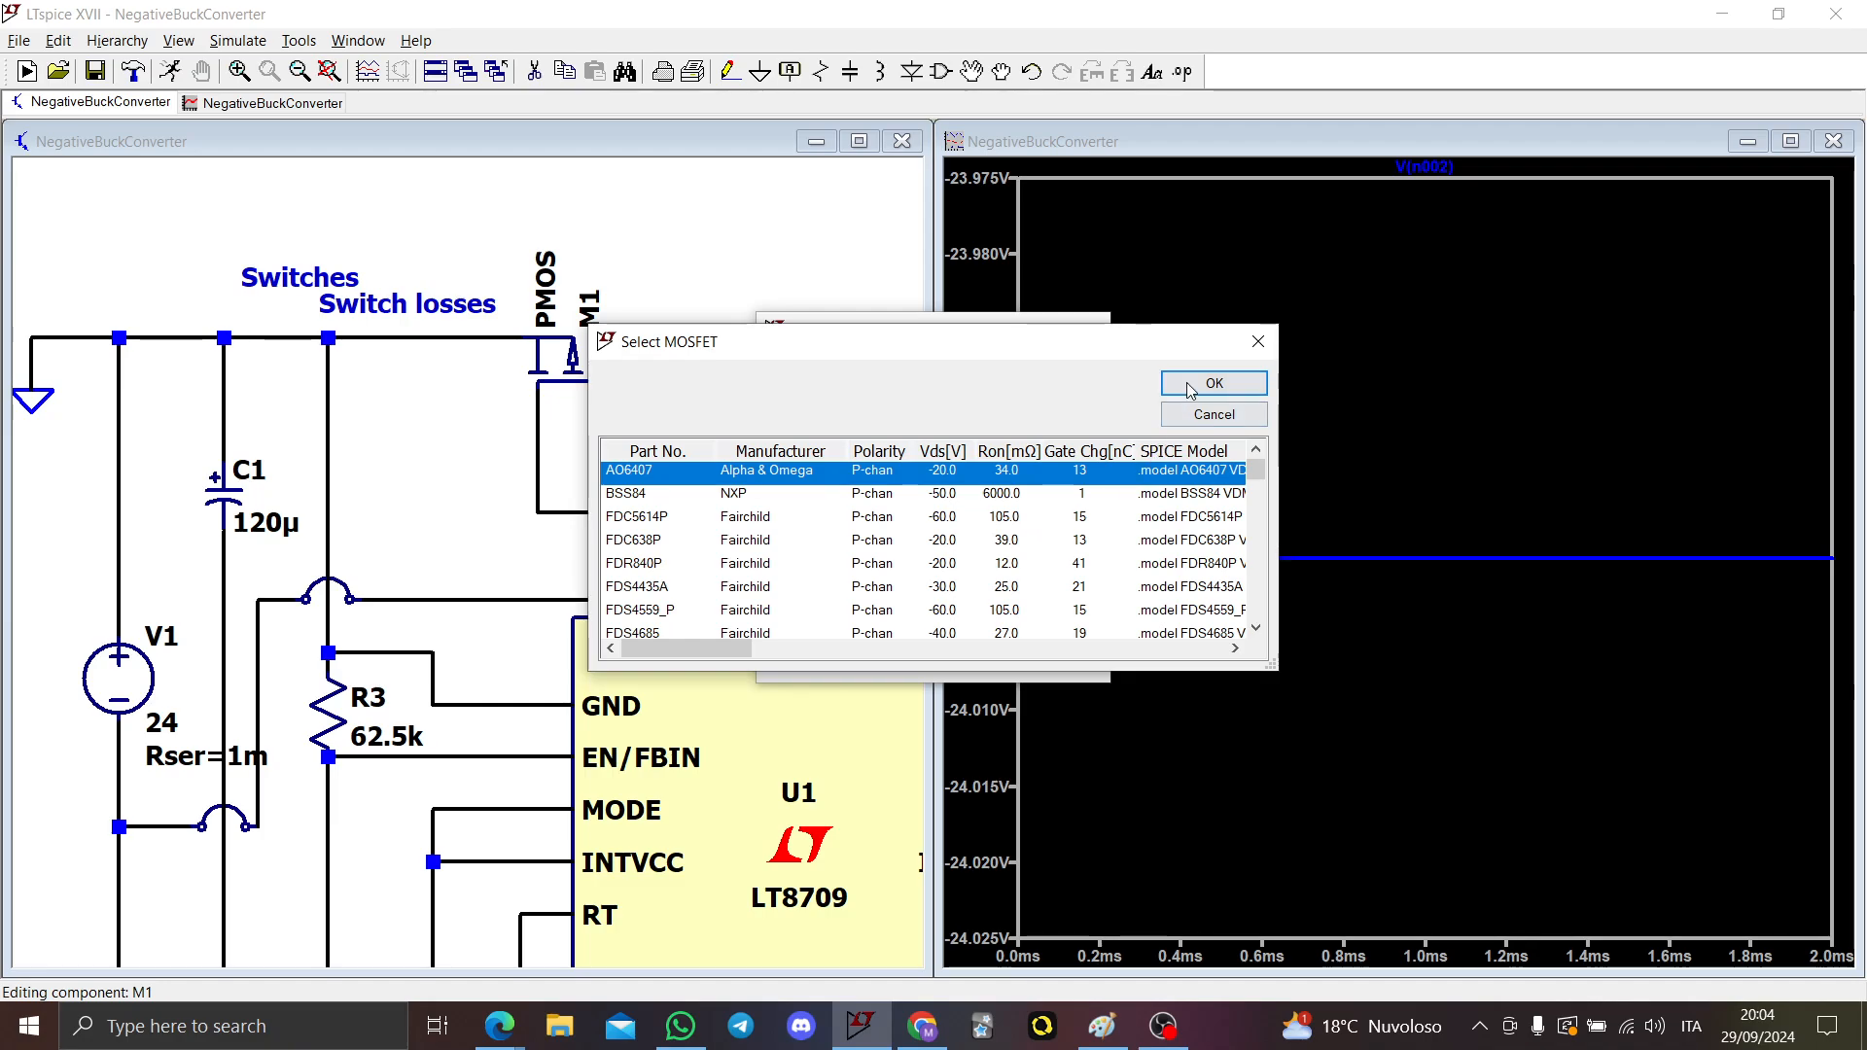
left_click(1106, 494)
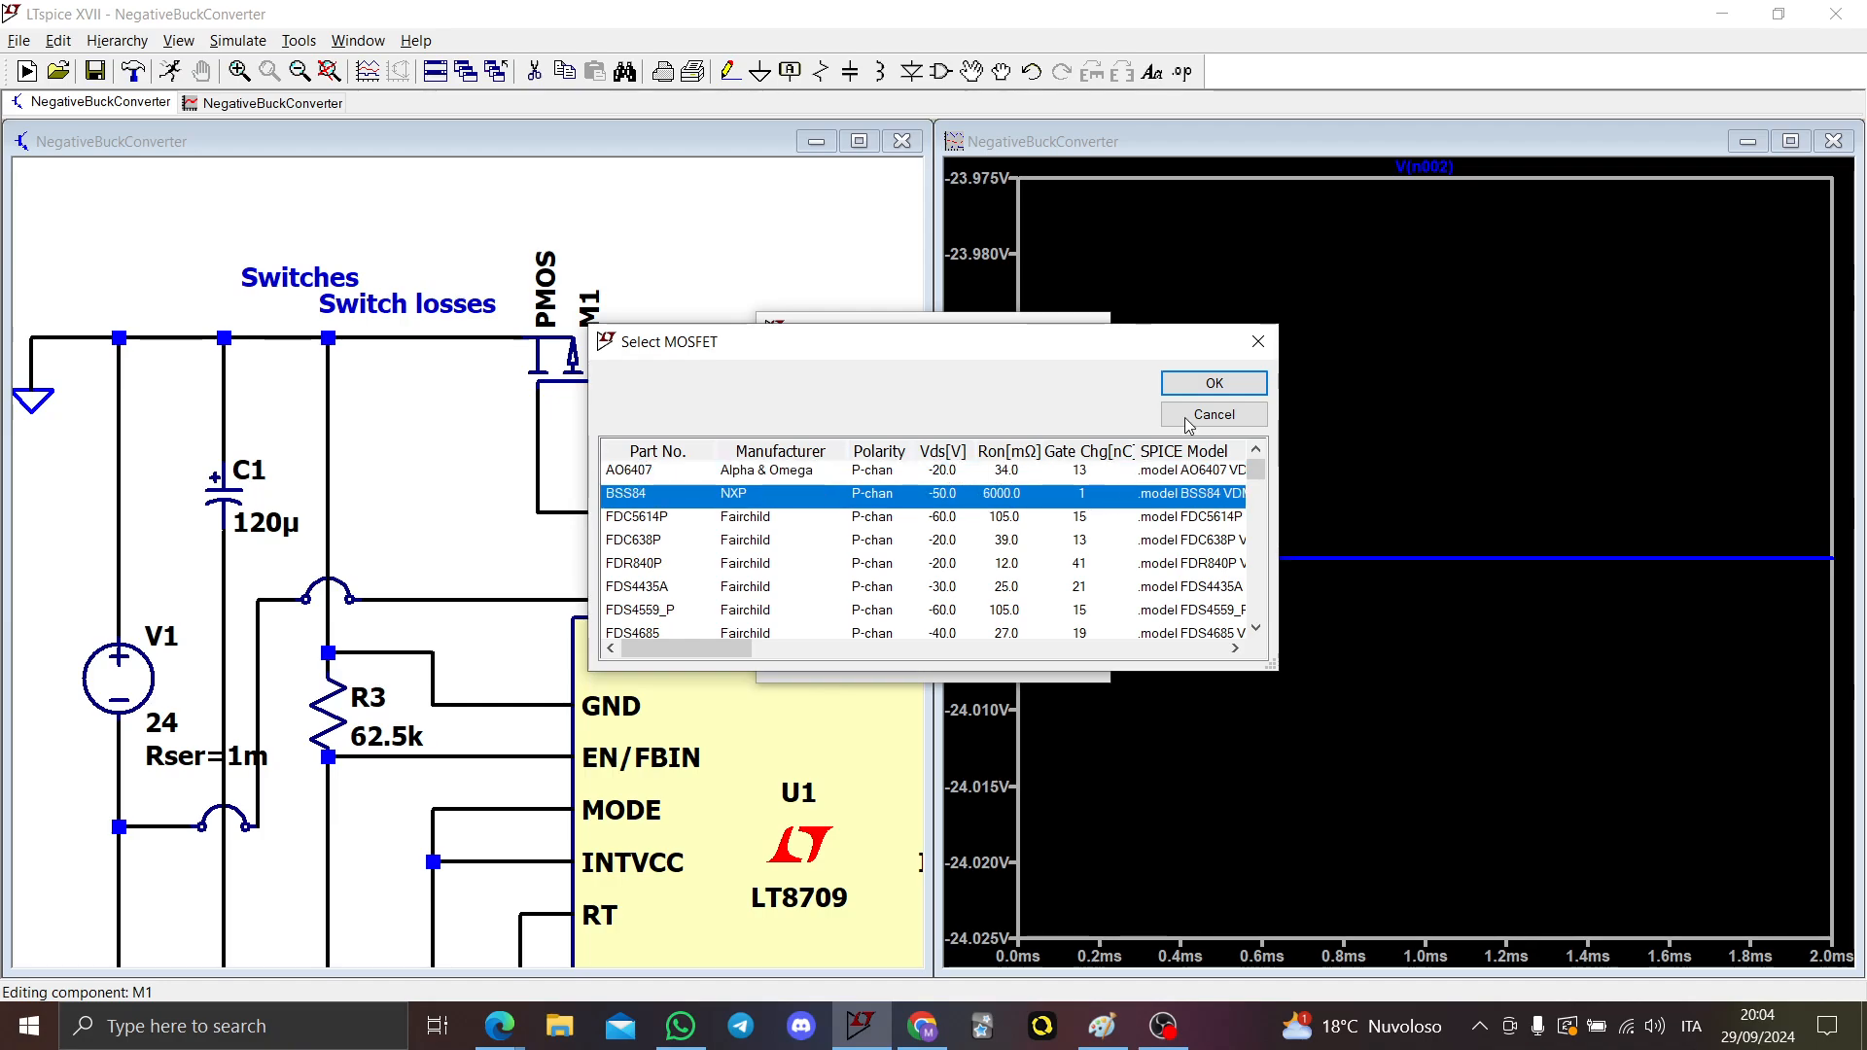
left_click(1214, 383)
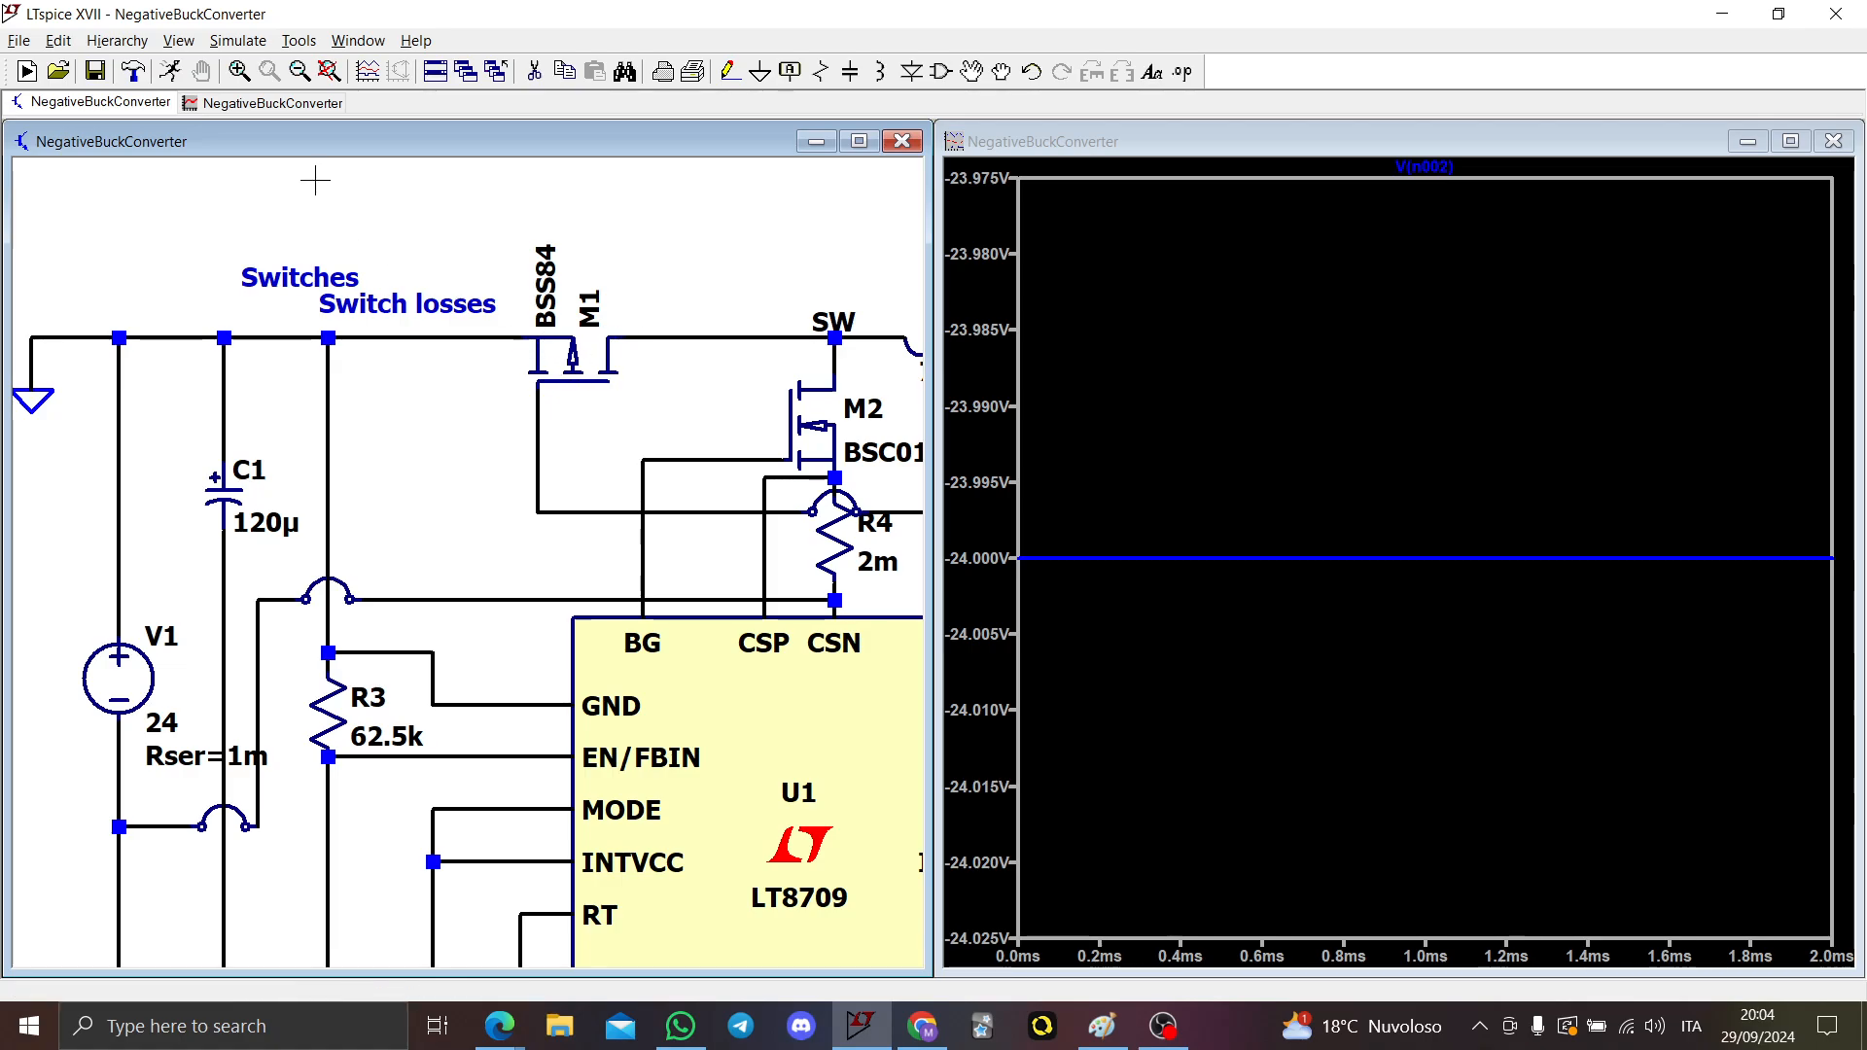
Step: Run the transient simulation with the P-channel M1 and plot the voltage at the SW node
left_click(171, 74)
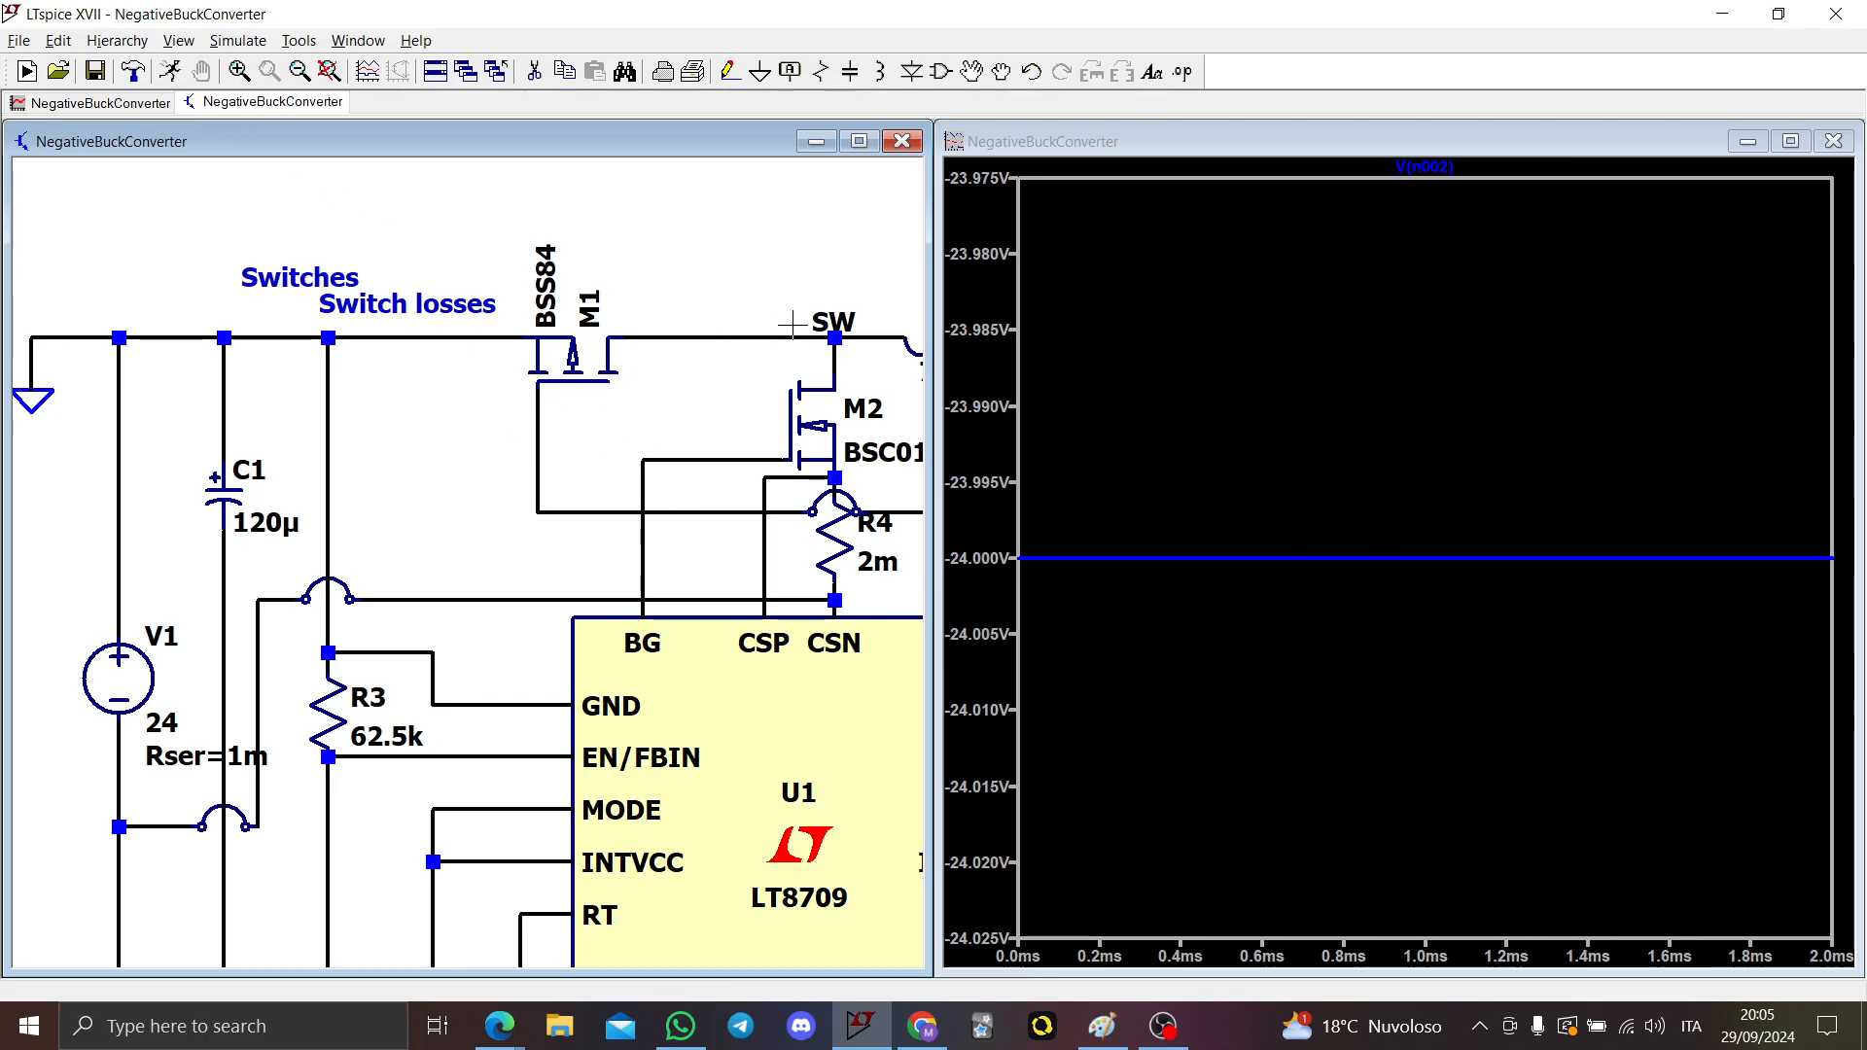
left_click(821, 336)
scroll(607, 389, "down", 2)
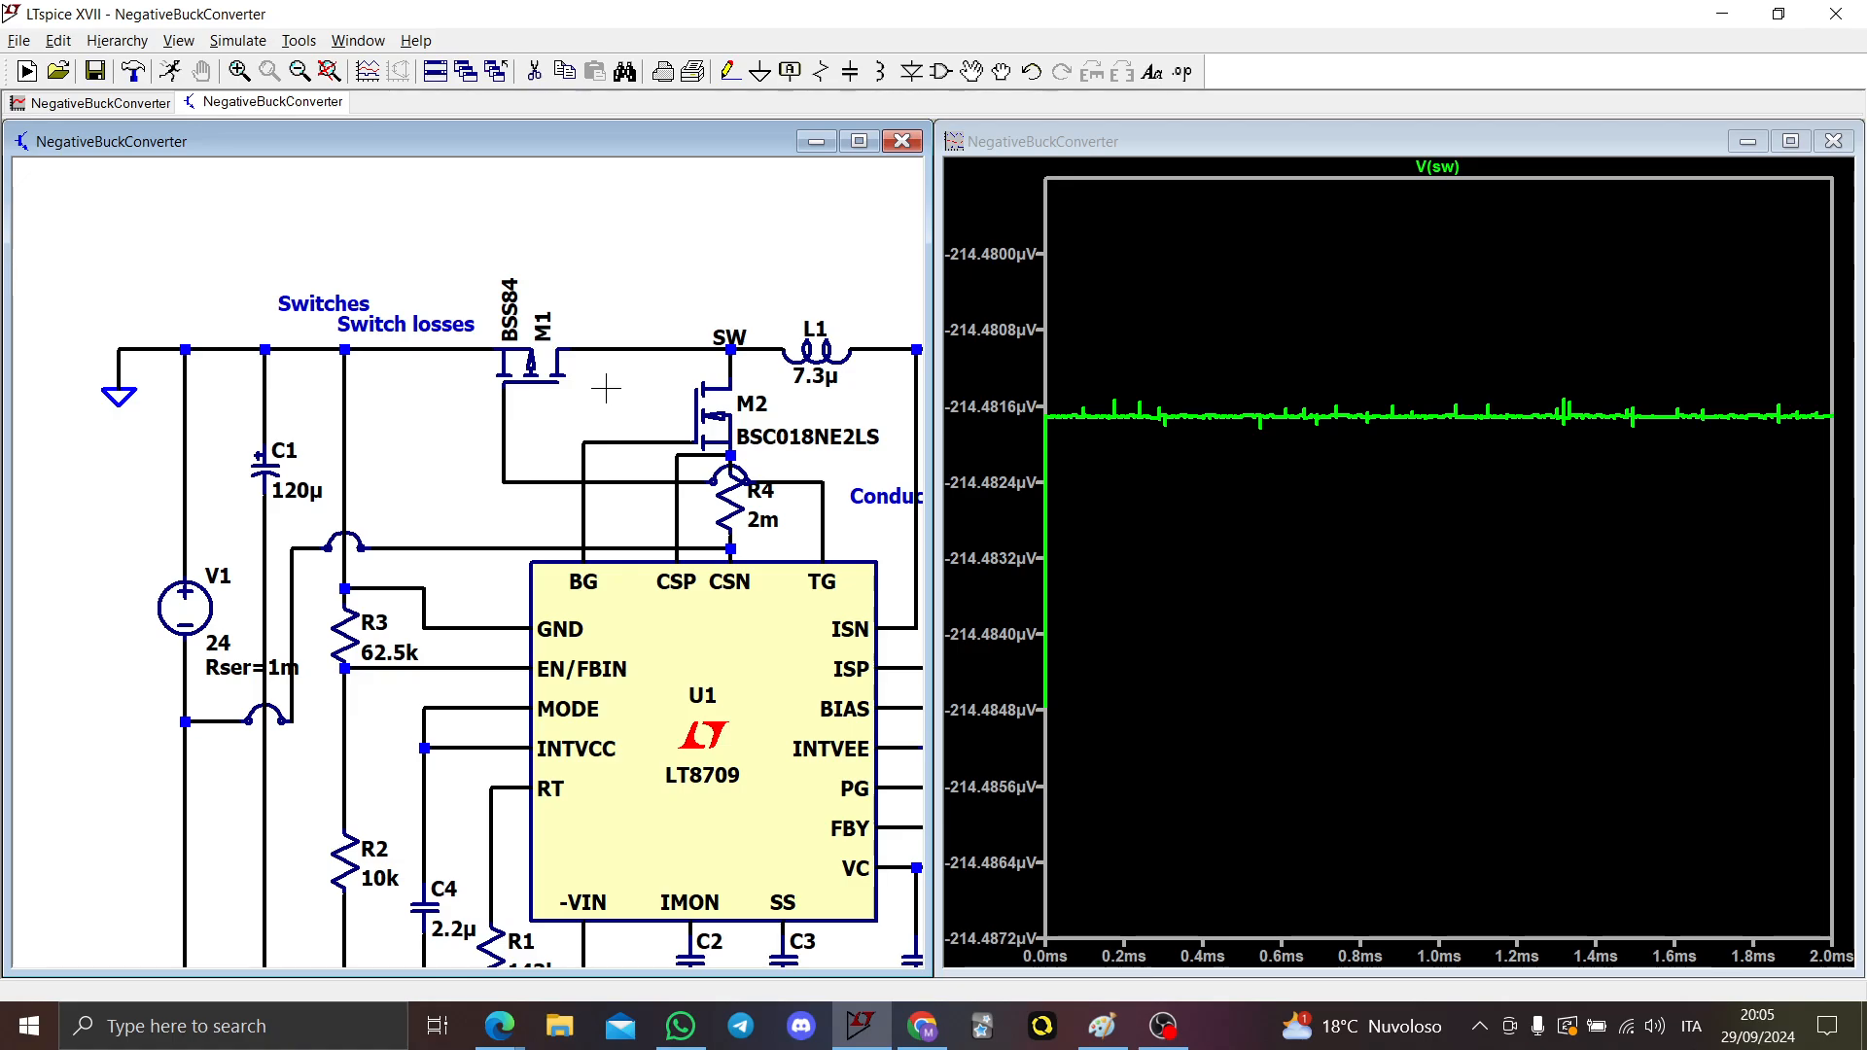
left_click_drag(606, 389, 700, 383)
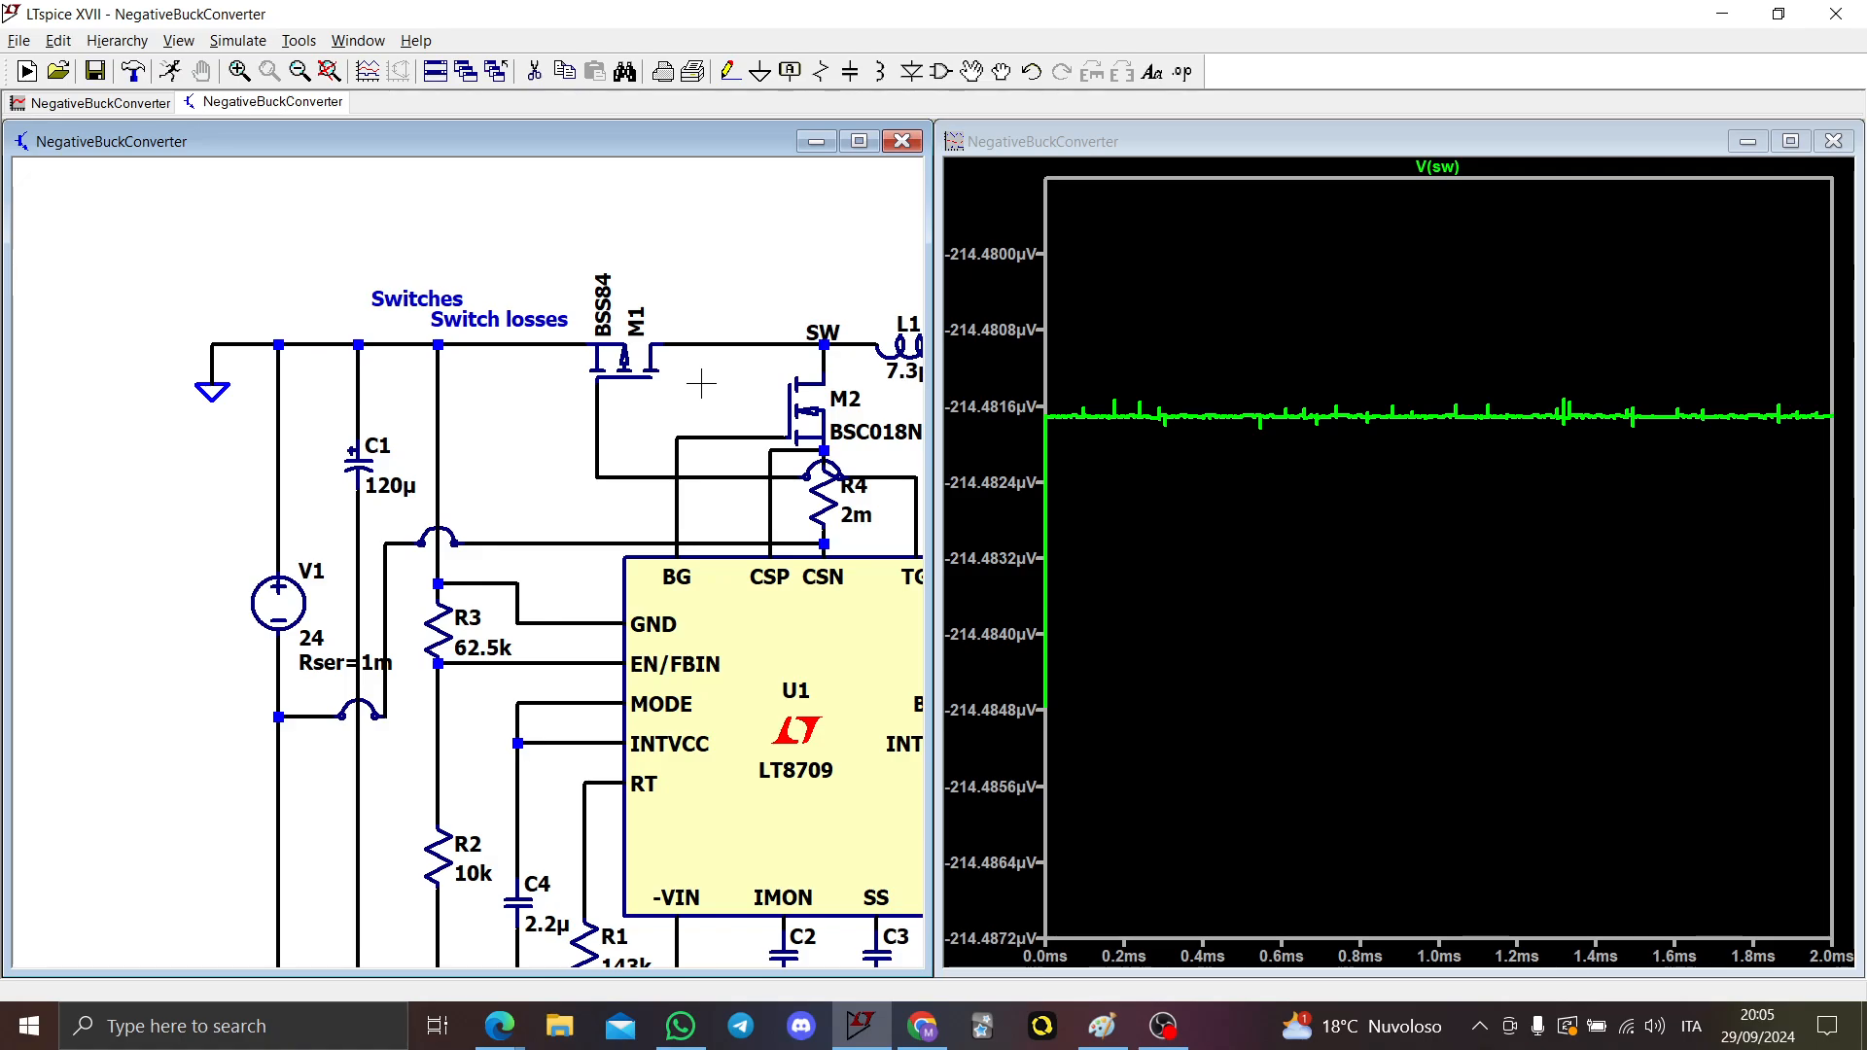
left_click_drag(700, 383, 671, 374)
key("c")
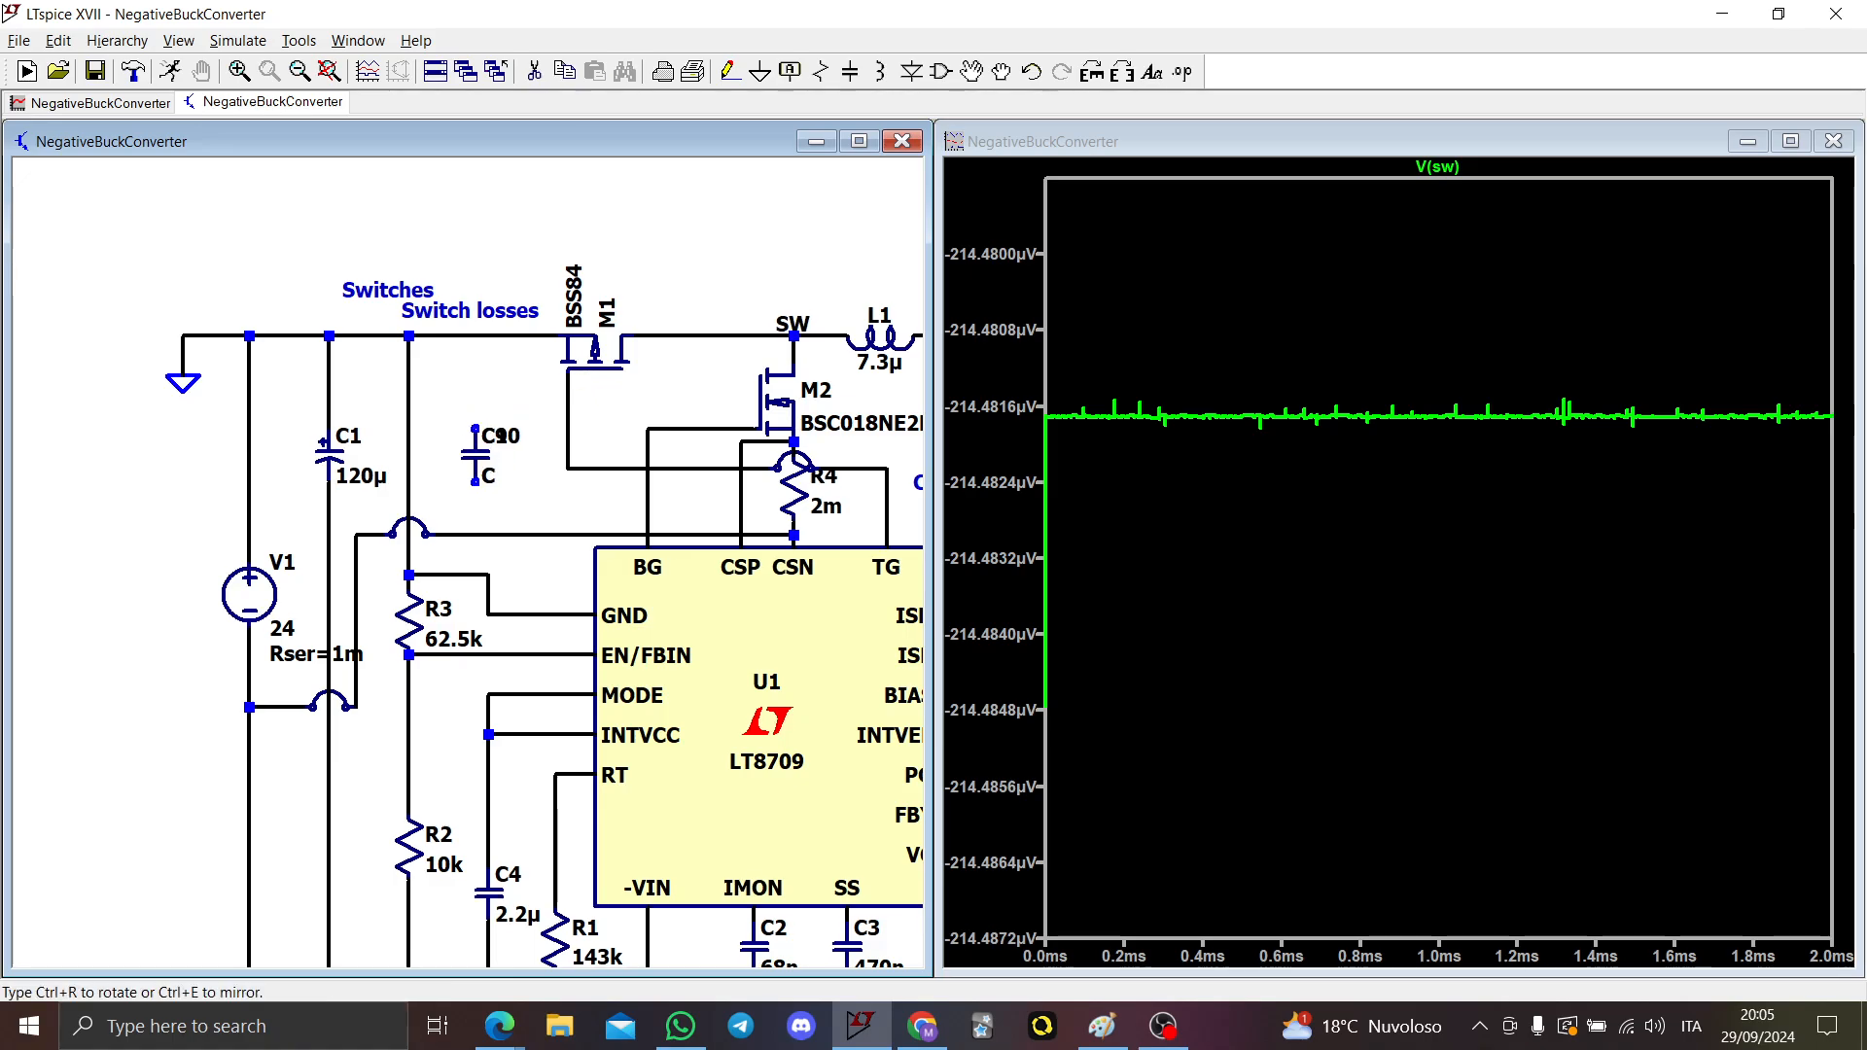
key("Escape")
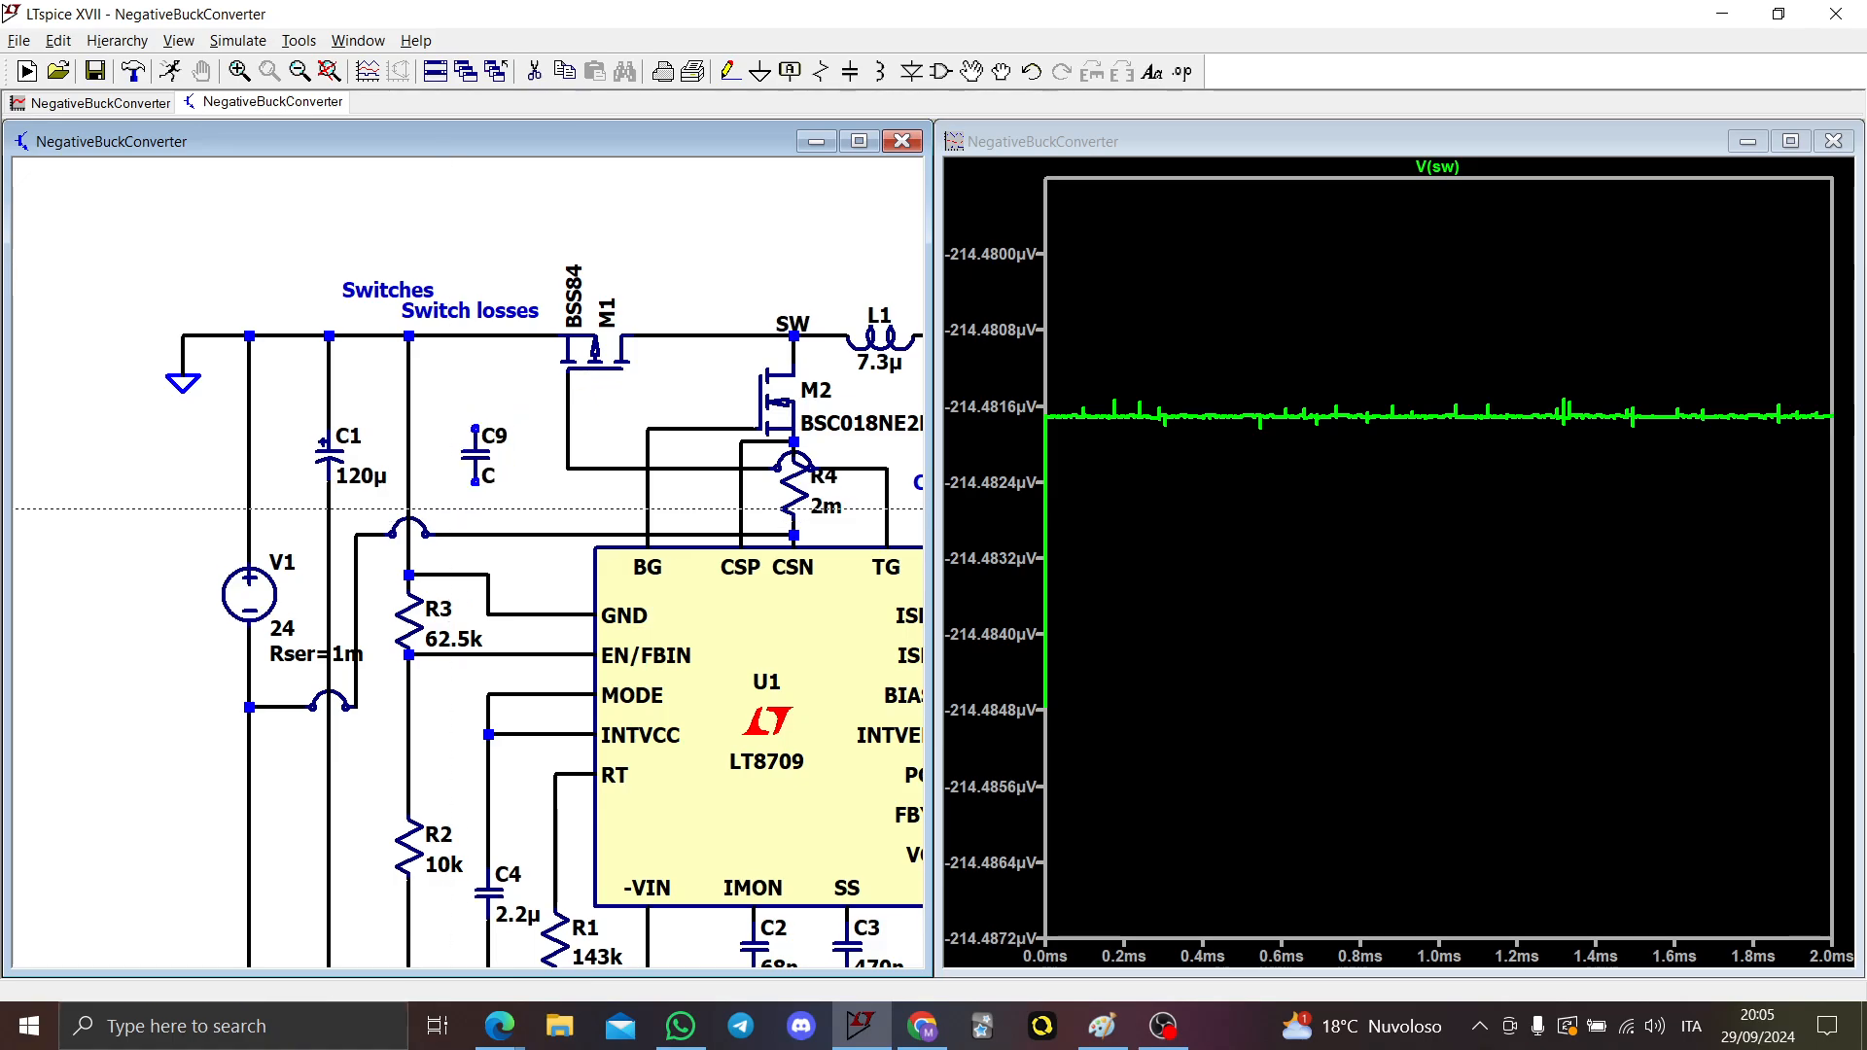
left_click(476, 336)
key("Escape")
key("F5")
left_click(482, 466)
left_click(476, 485)
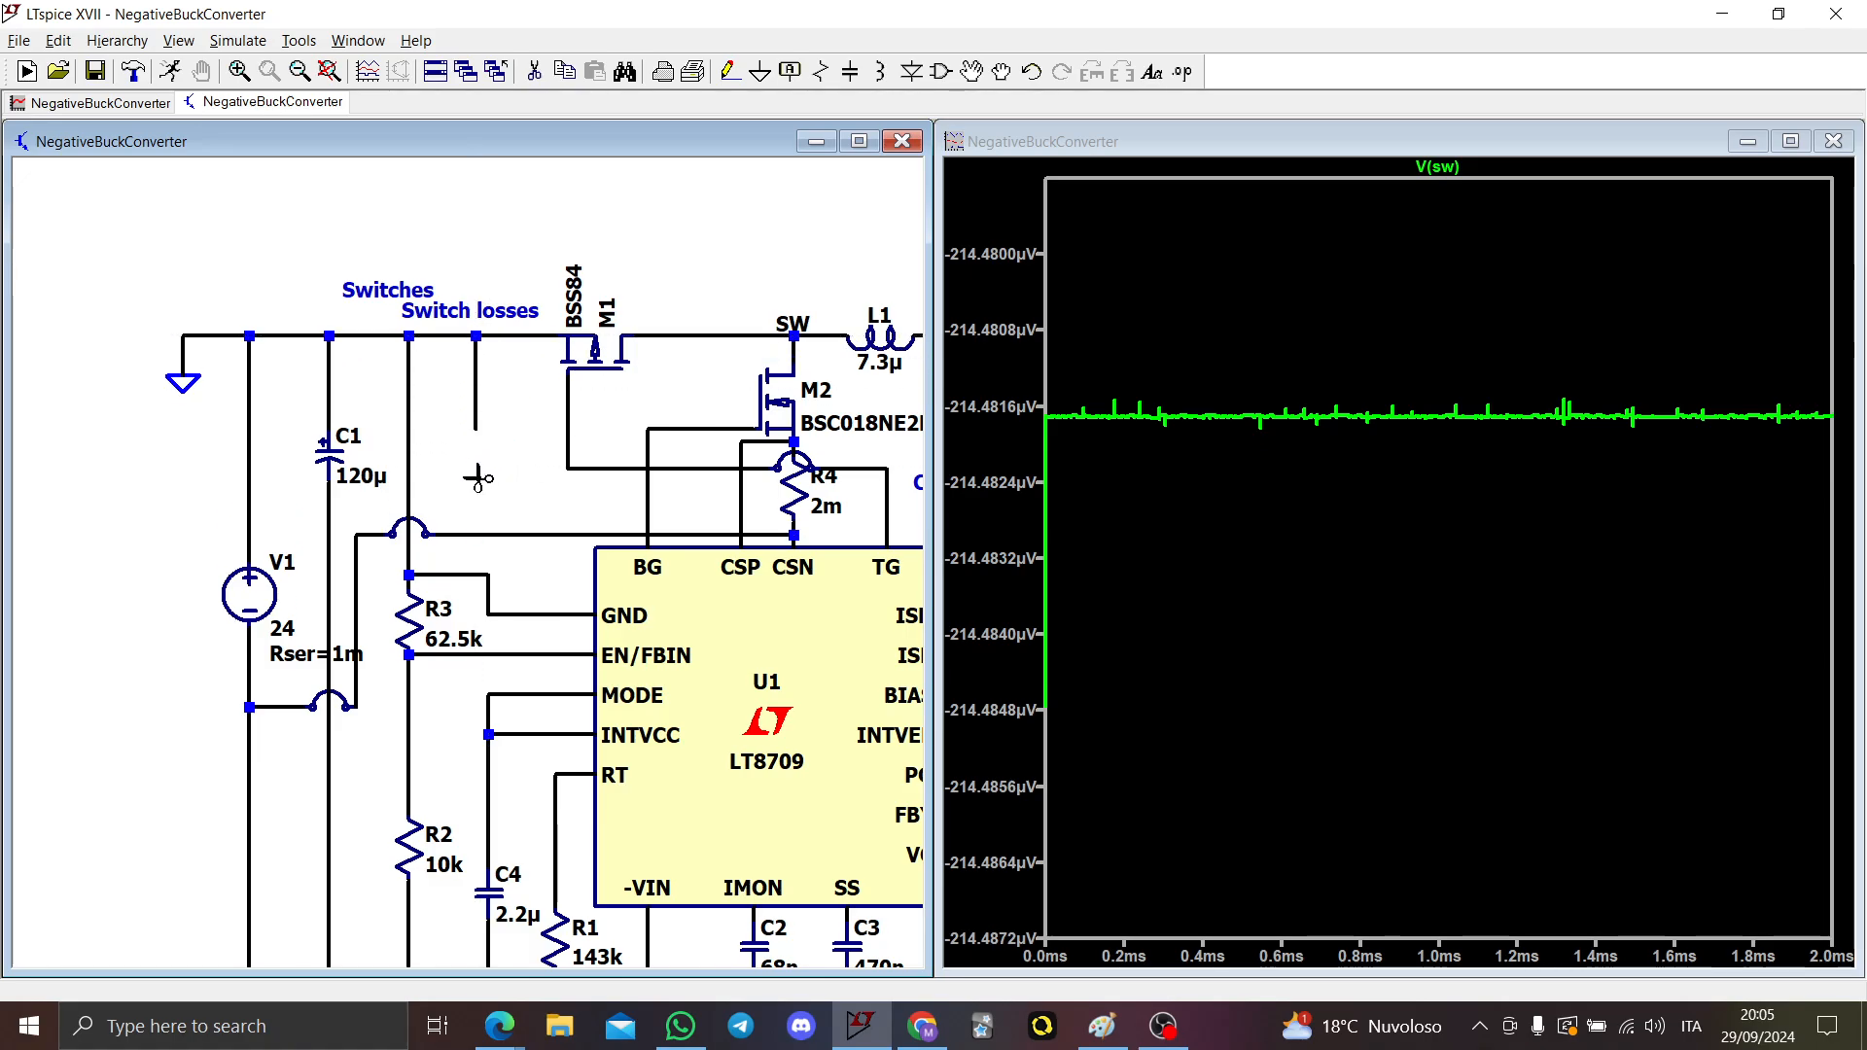
left_click(477, 391)
key("Escape")
scroll(481, 416, "down", 2)
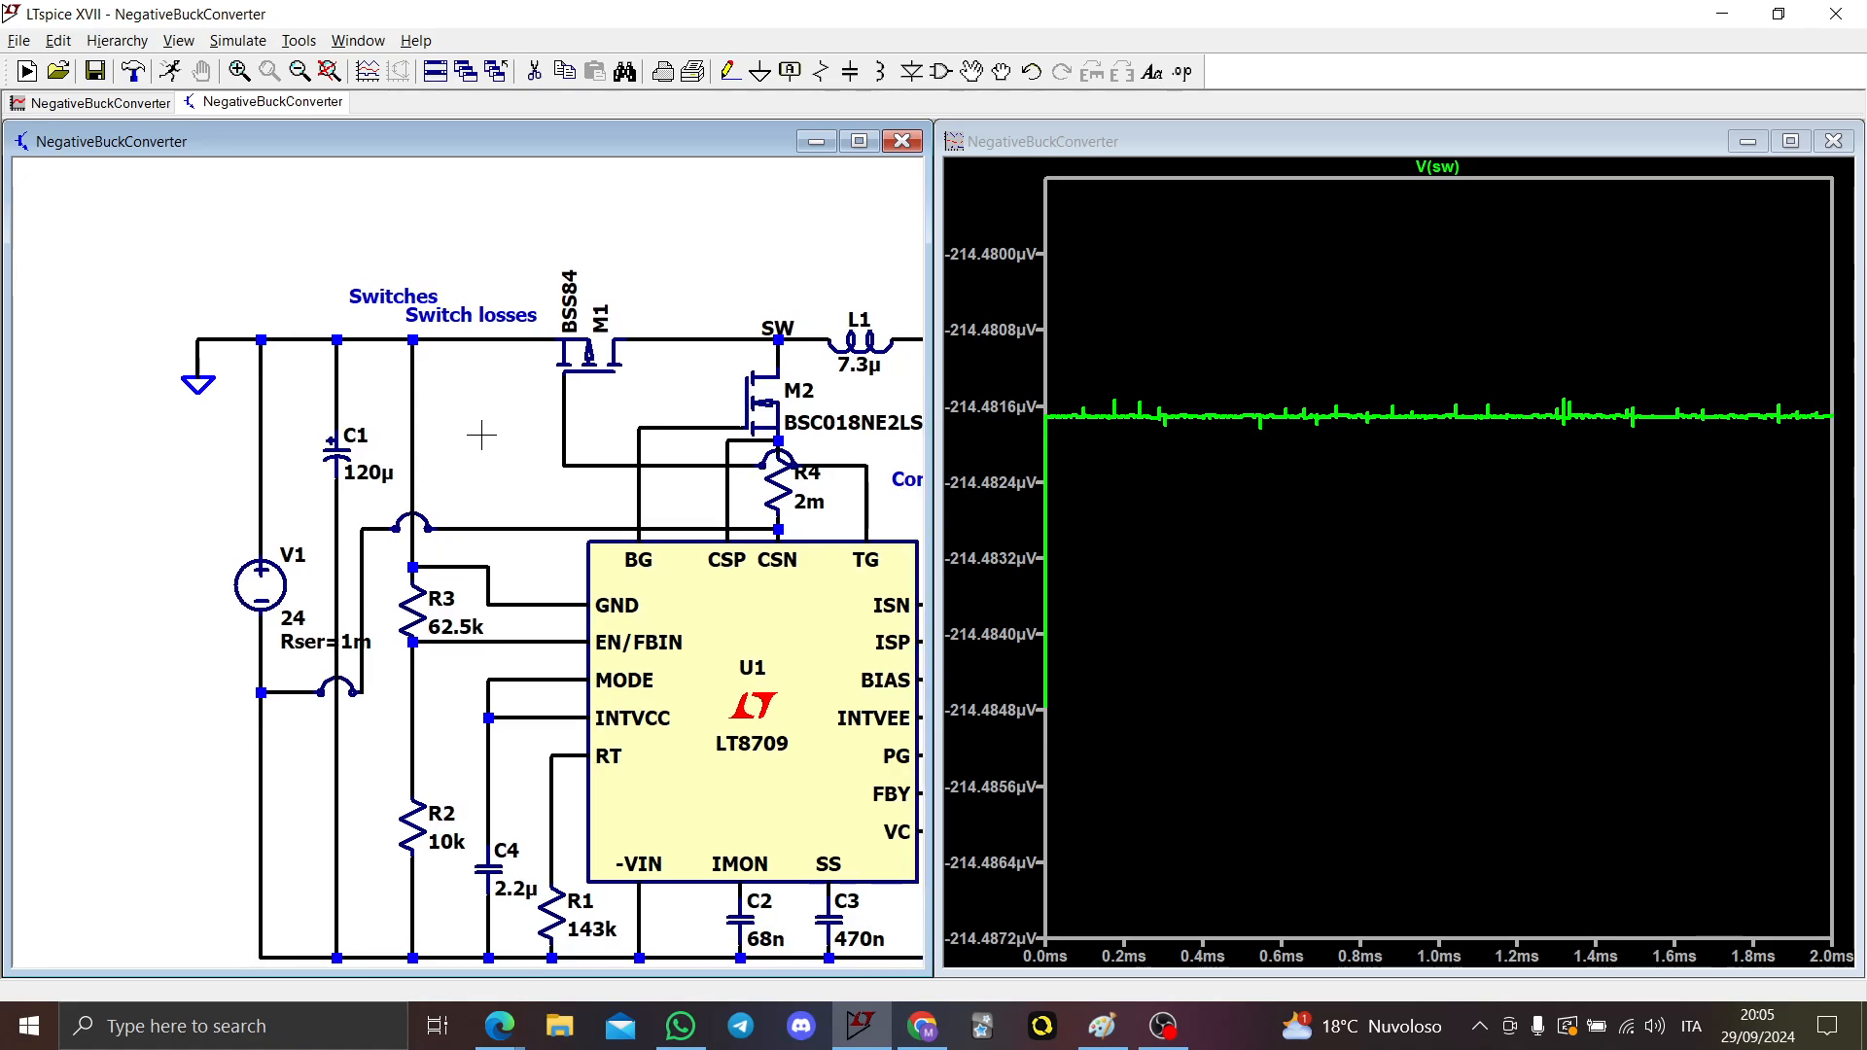
left_click_drag(481, 433, 501, 387)
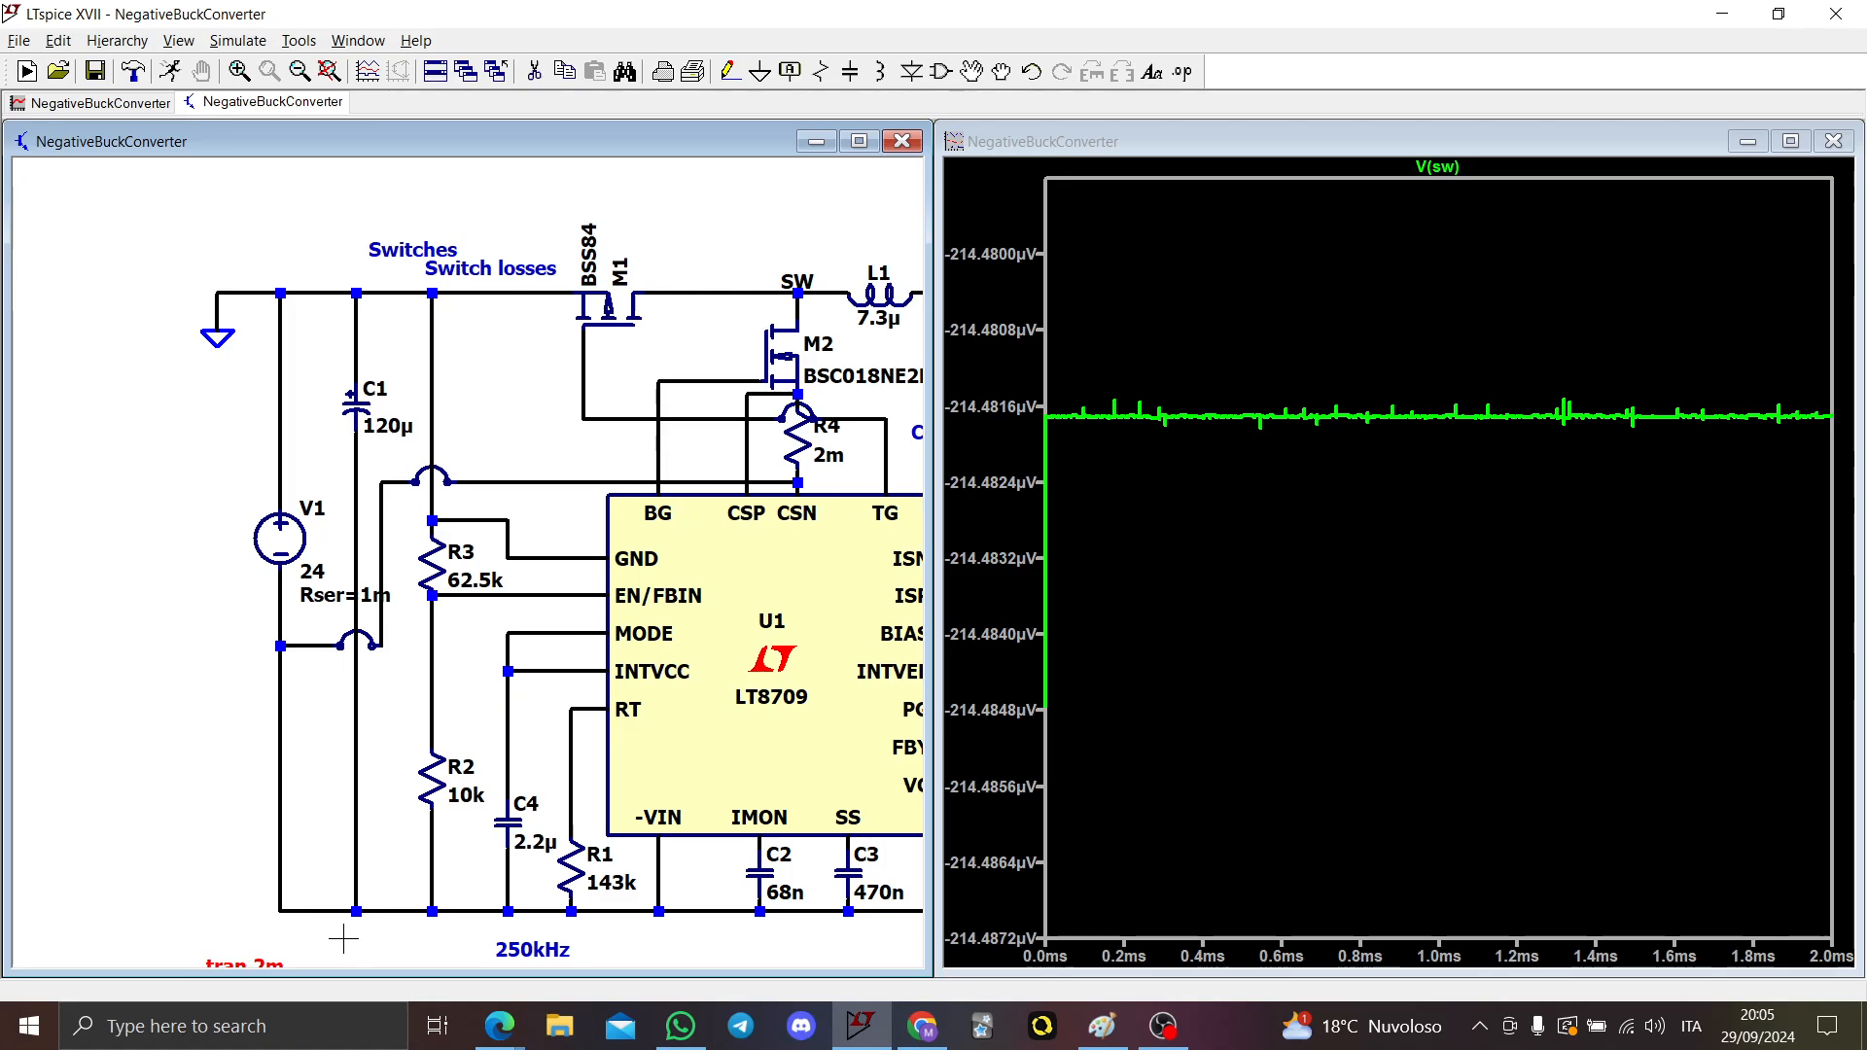
Step: Plot the voltage on the negative input rail below V1
left_click(278, 814)
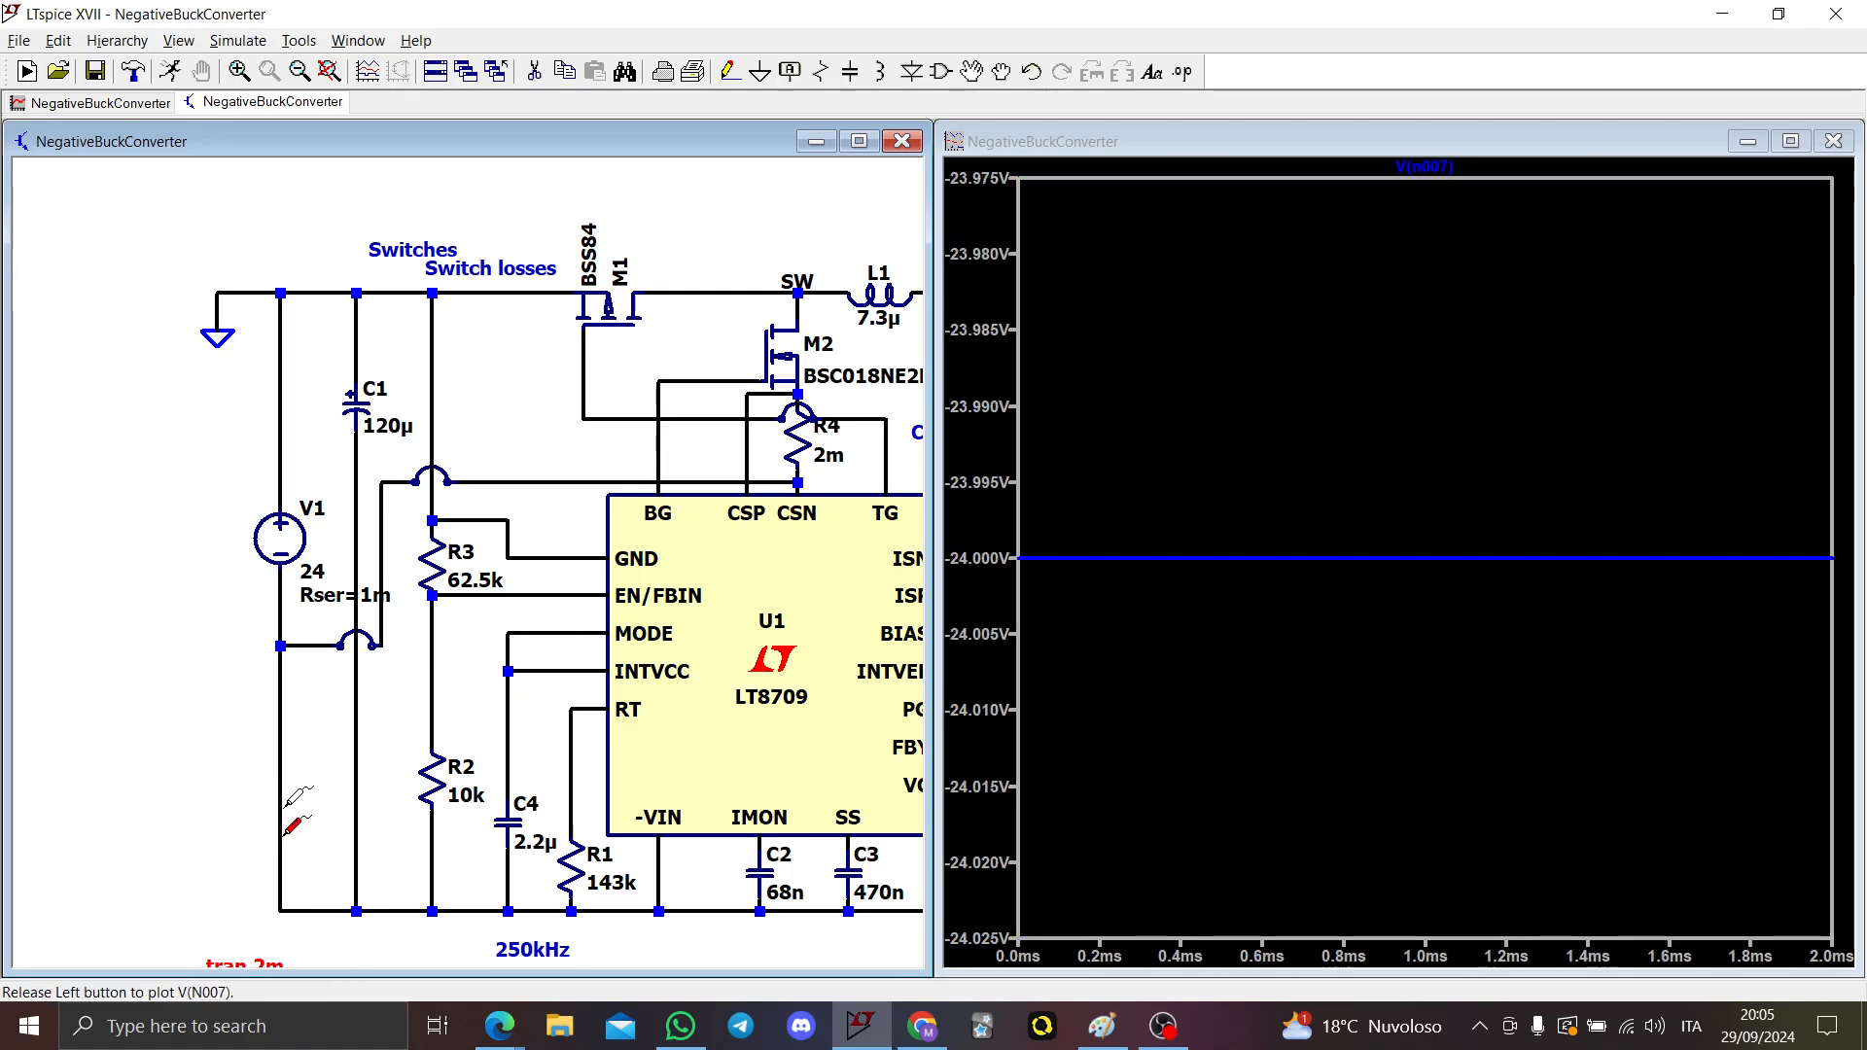
left_click_drag(240, 781, 144, 707)
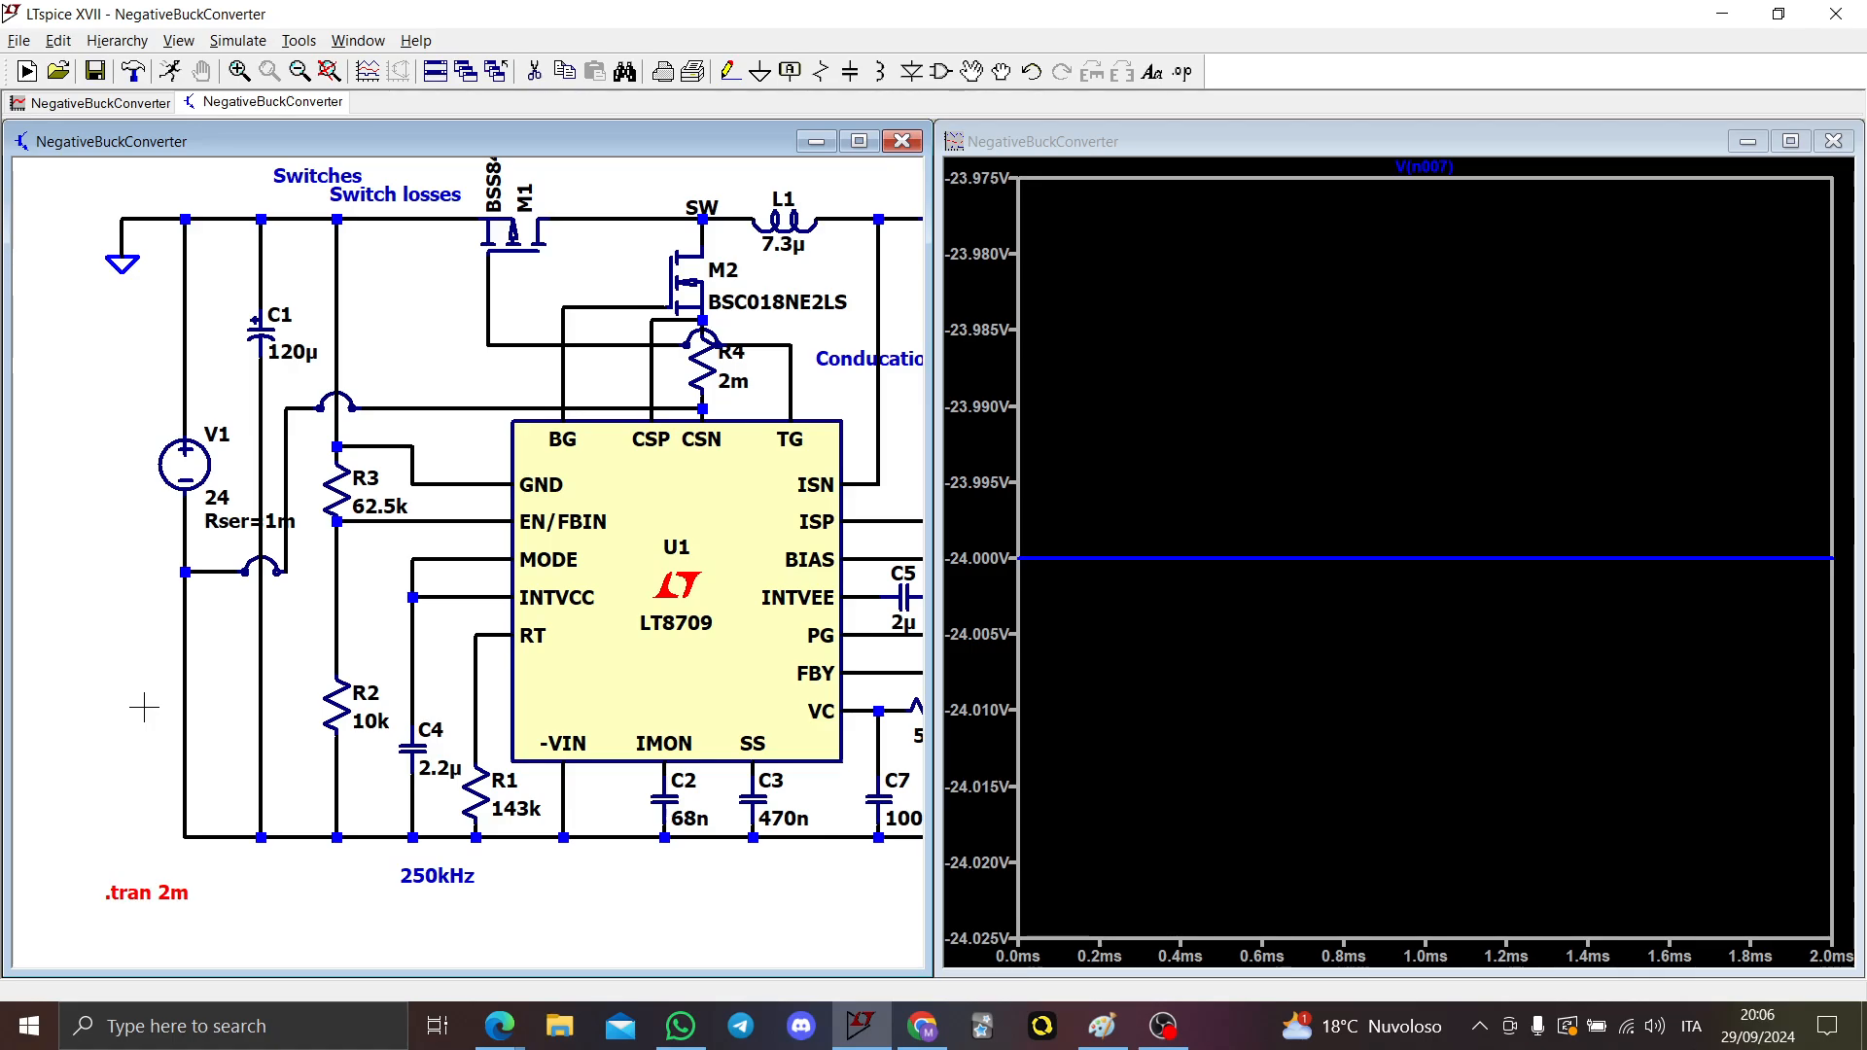
left_click_drag(144, 707, 110, 708)
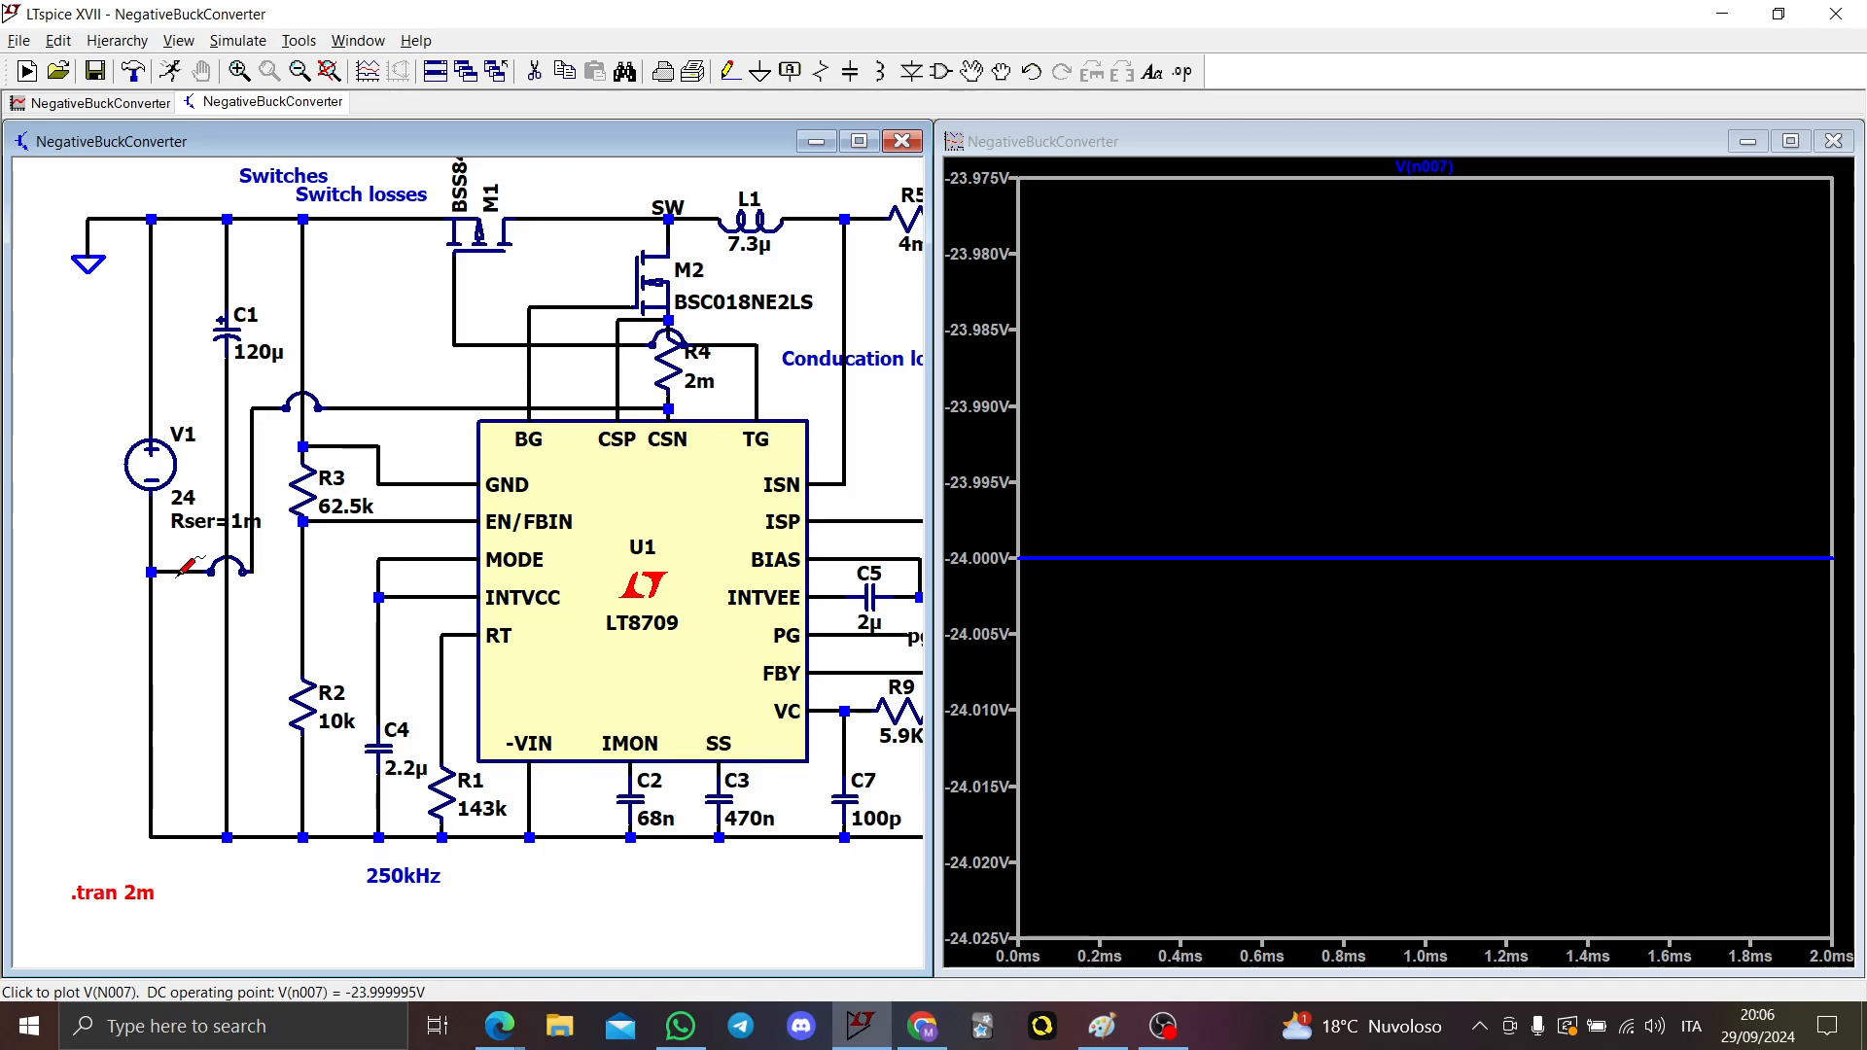
Step: Set the value of soft-start capacitor C3 on the SS pin to 10n
left_click_drag(597, 799, 427, 769)
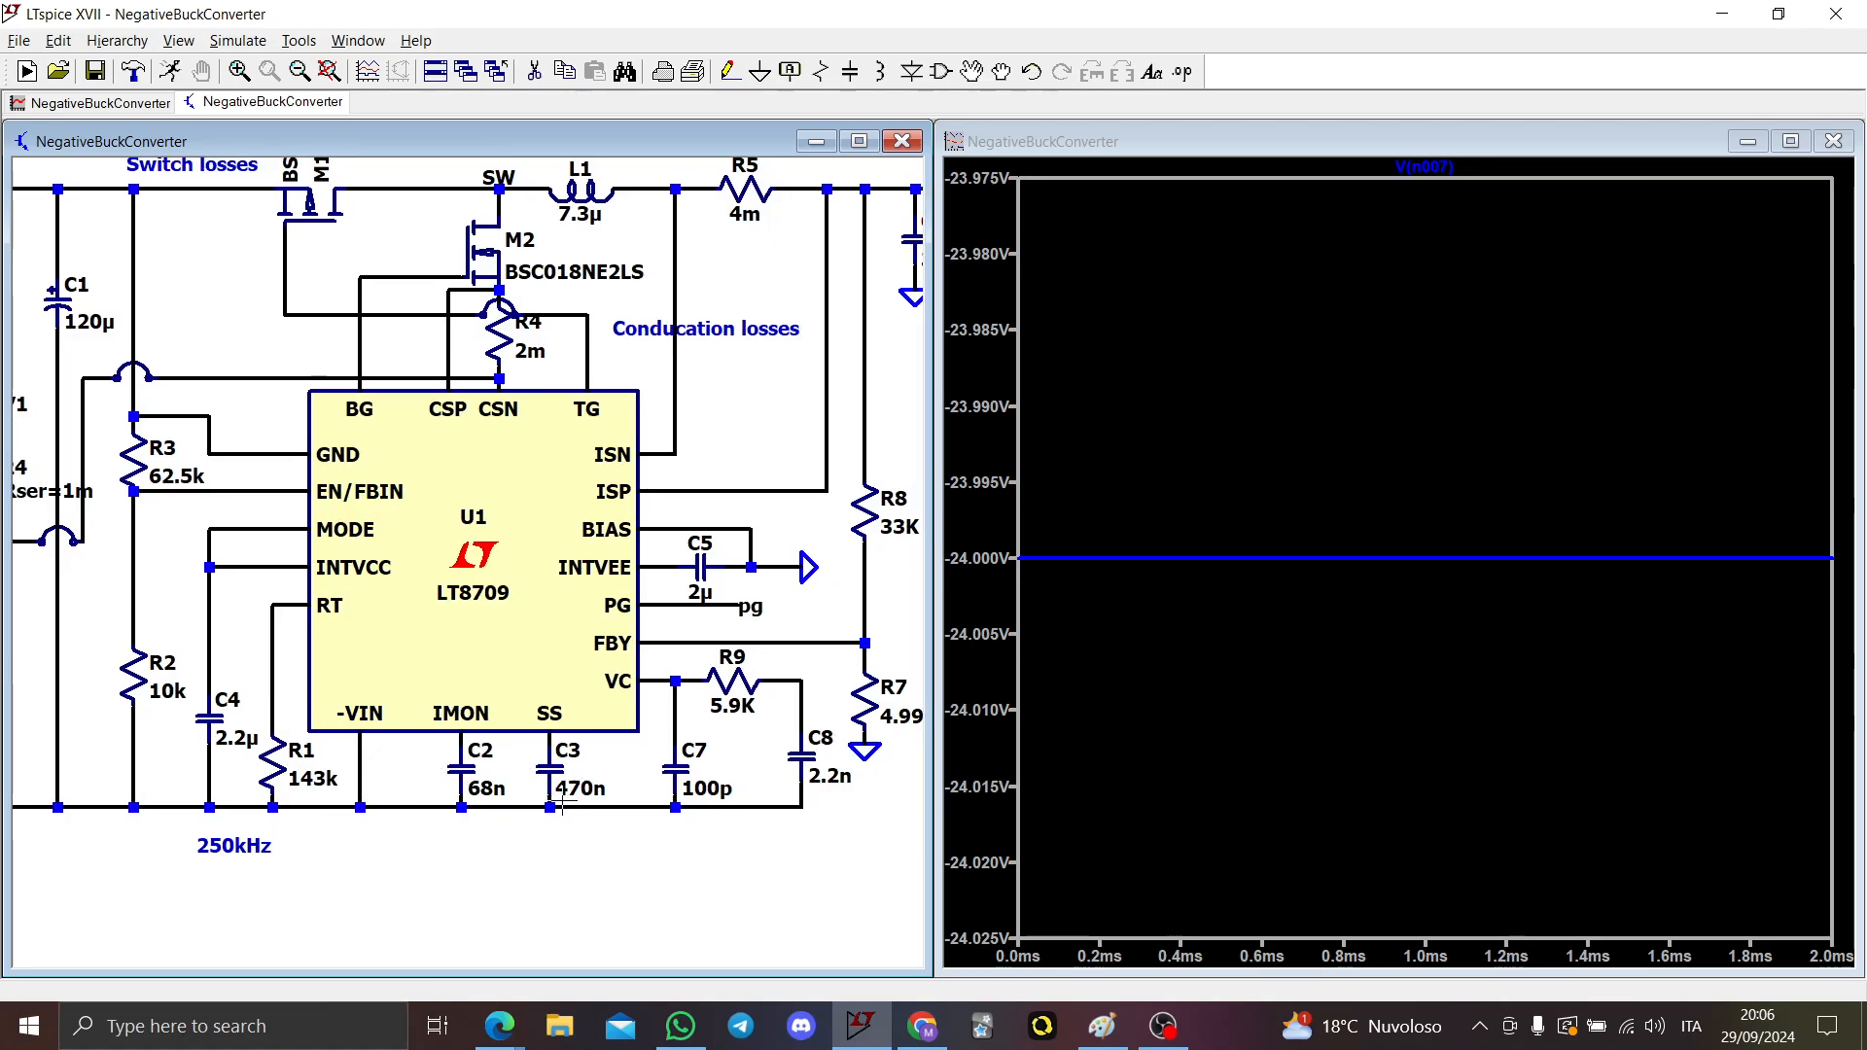
right_click(580, 781)
key("Escape")
right_click(572, 799)
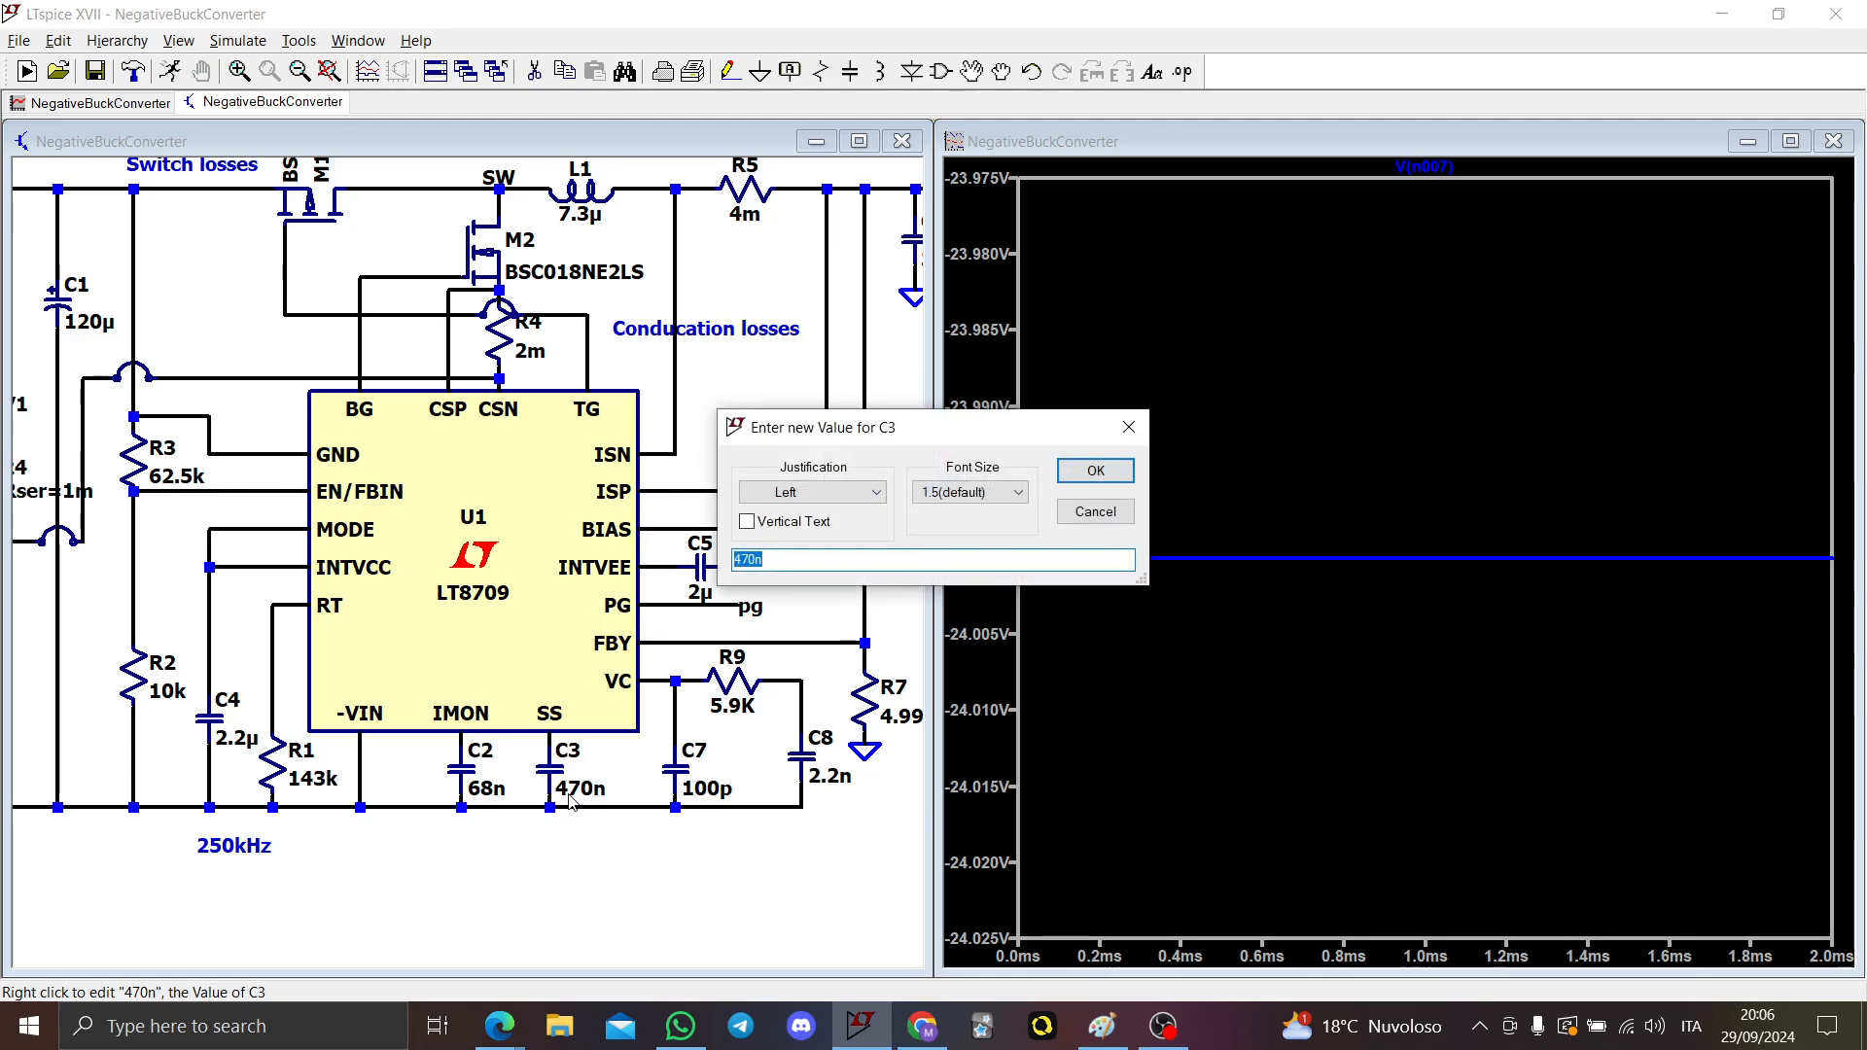
type("10n")
key("Return")
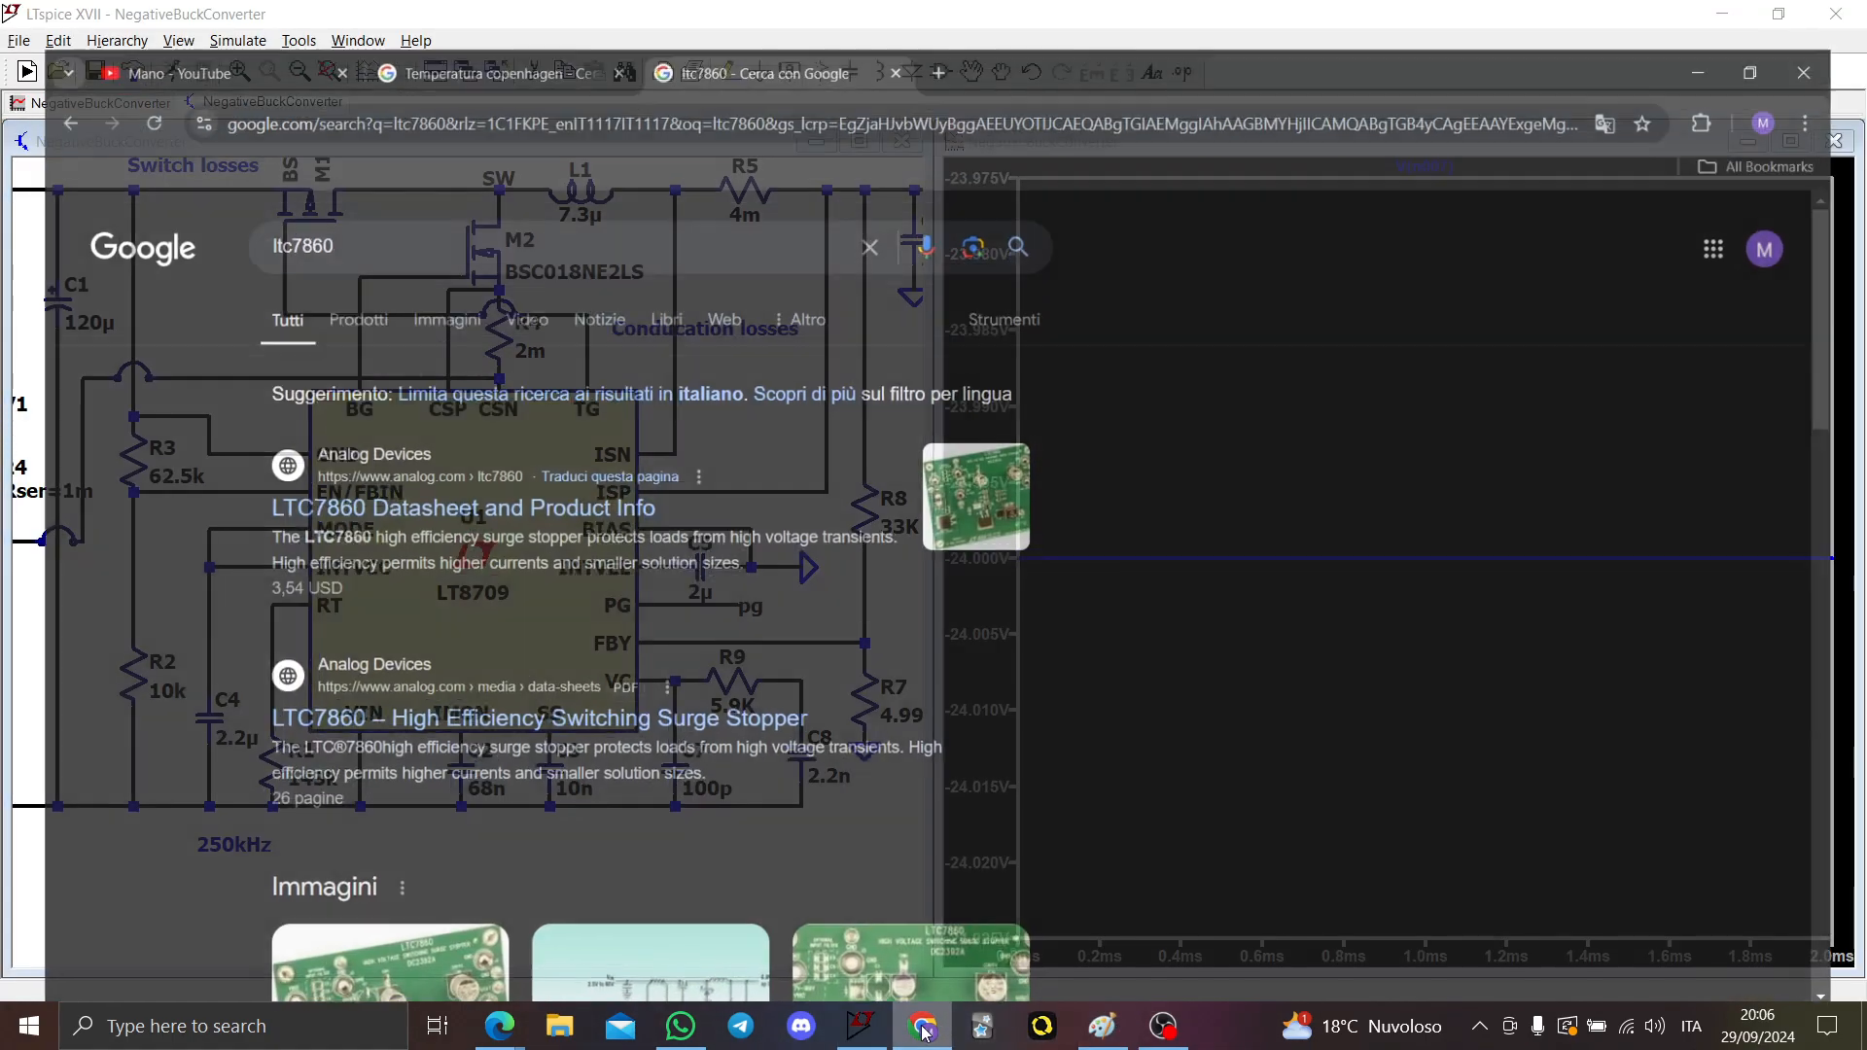
Step: Switch to Paint to check the soft-start capacitor on the LT8709 reference schematic, and return to LTspice
left_click(923, 1028)
left_click(1087, 1041)
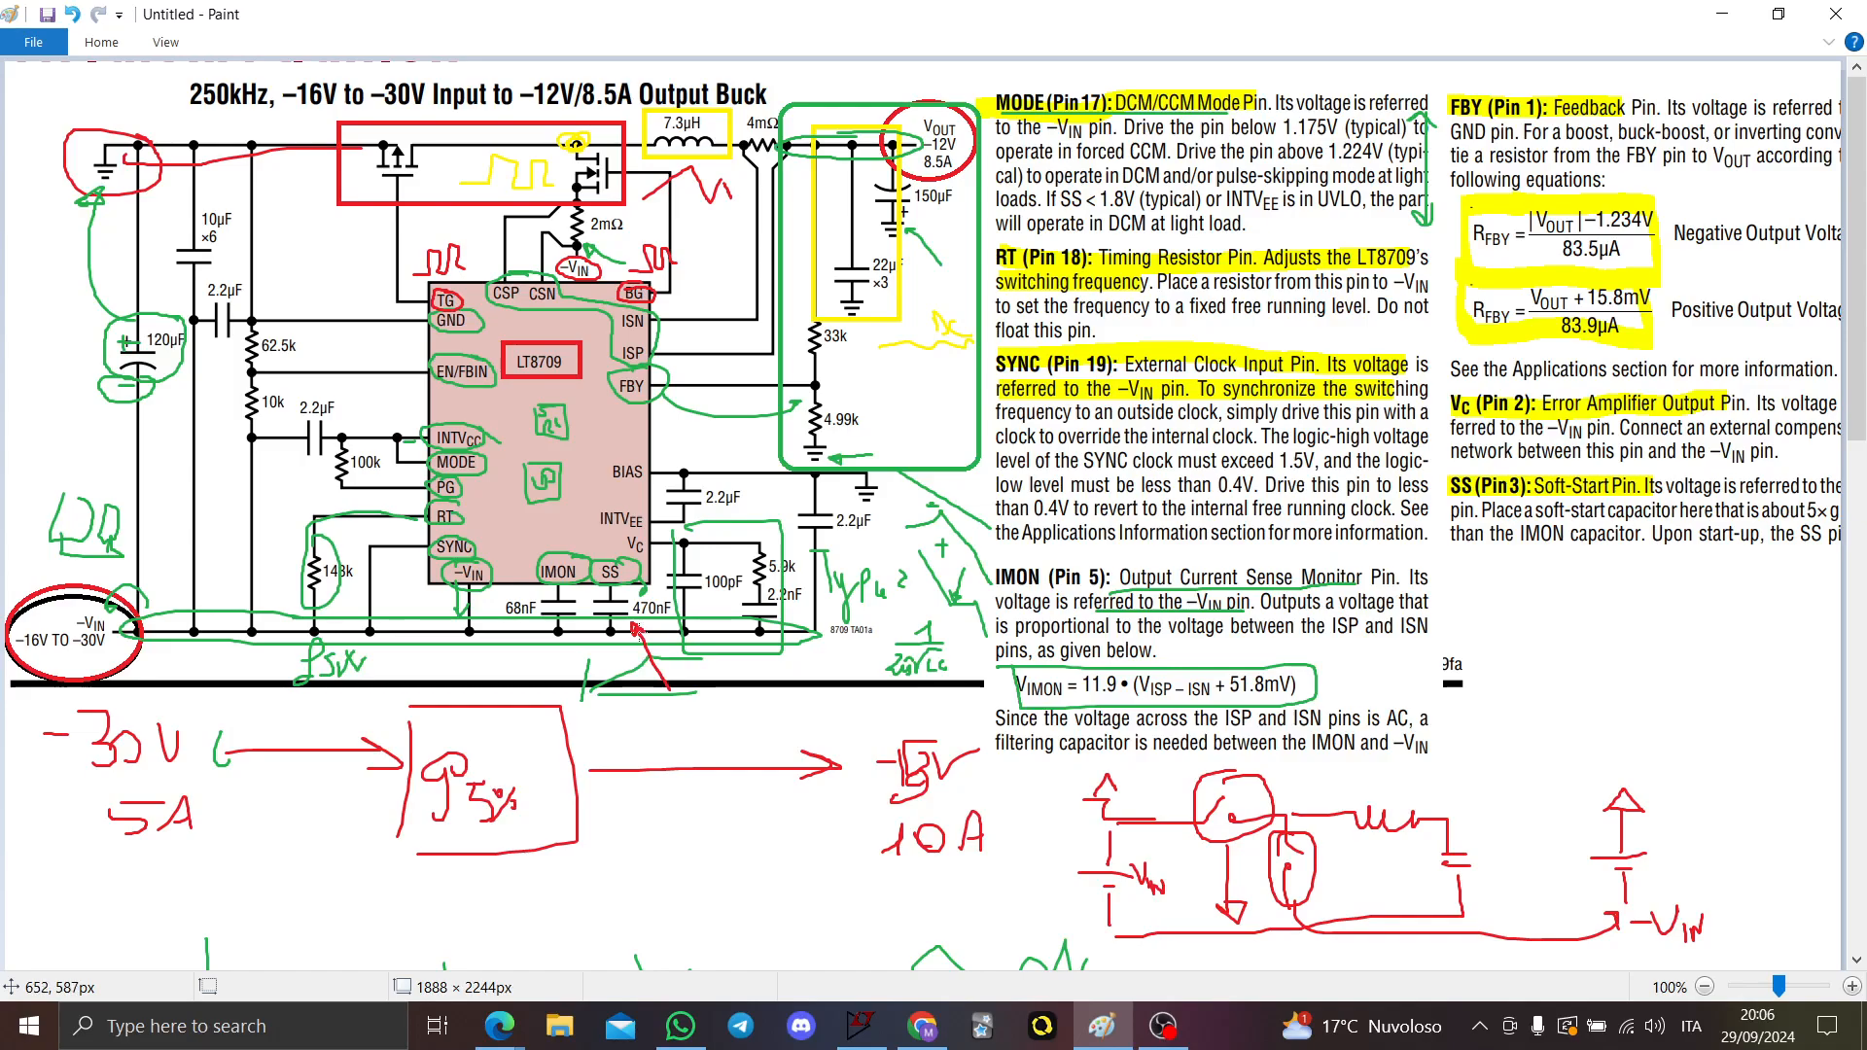
left_click(1721, 13)
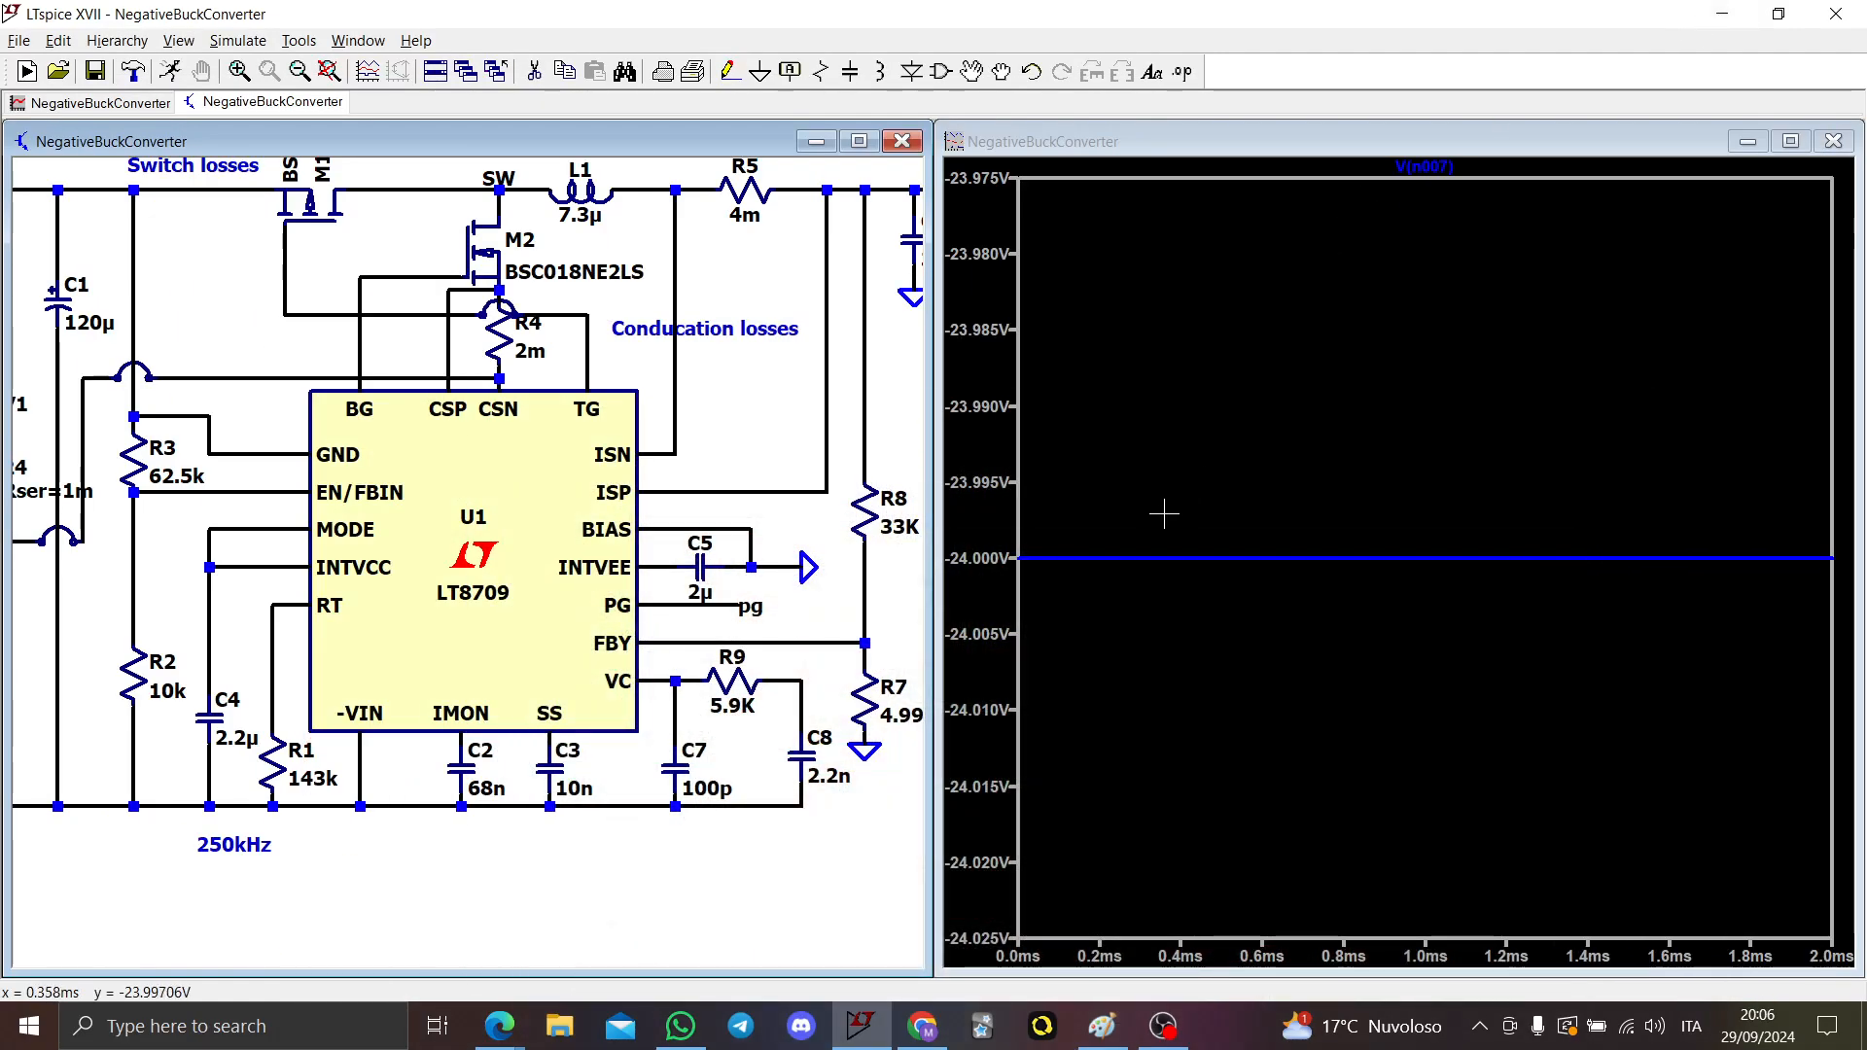
Step: Plot the OUT node voltage in LTspice and compare the circuit briefly with the reference schematic in Paint
left_click_drag(628, 763, 513, 834)
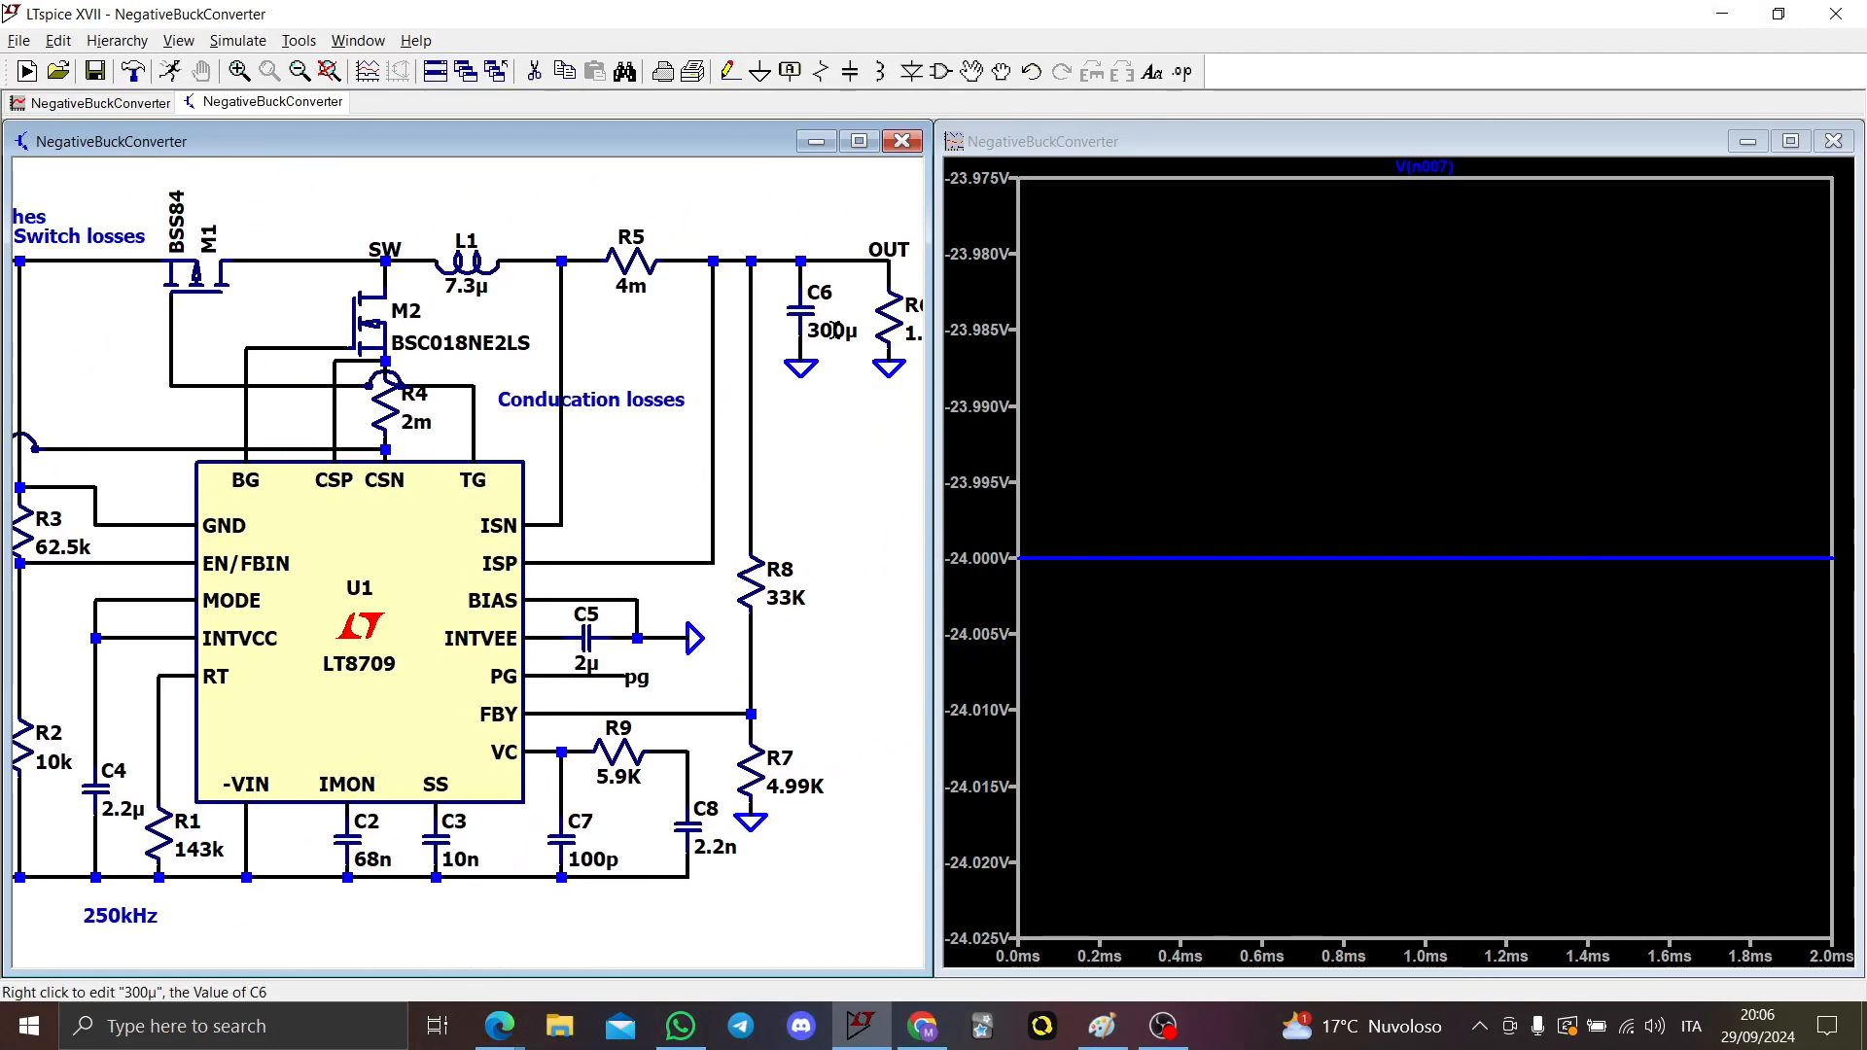
left_click(834, 260)
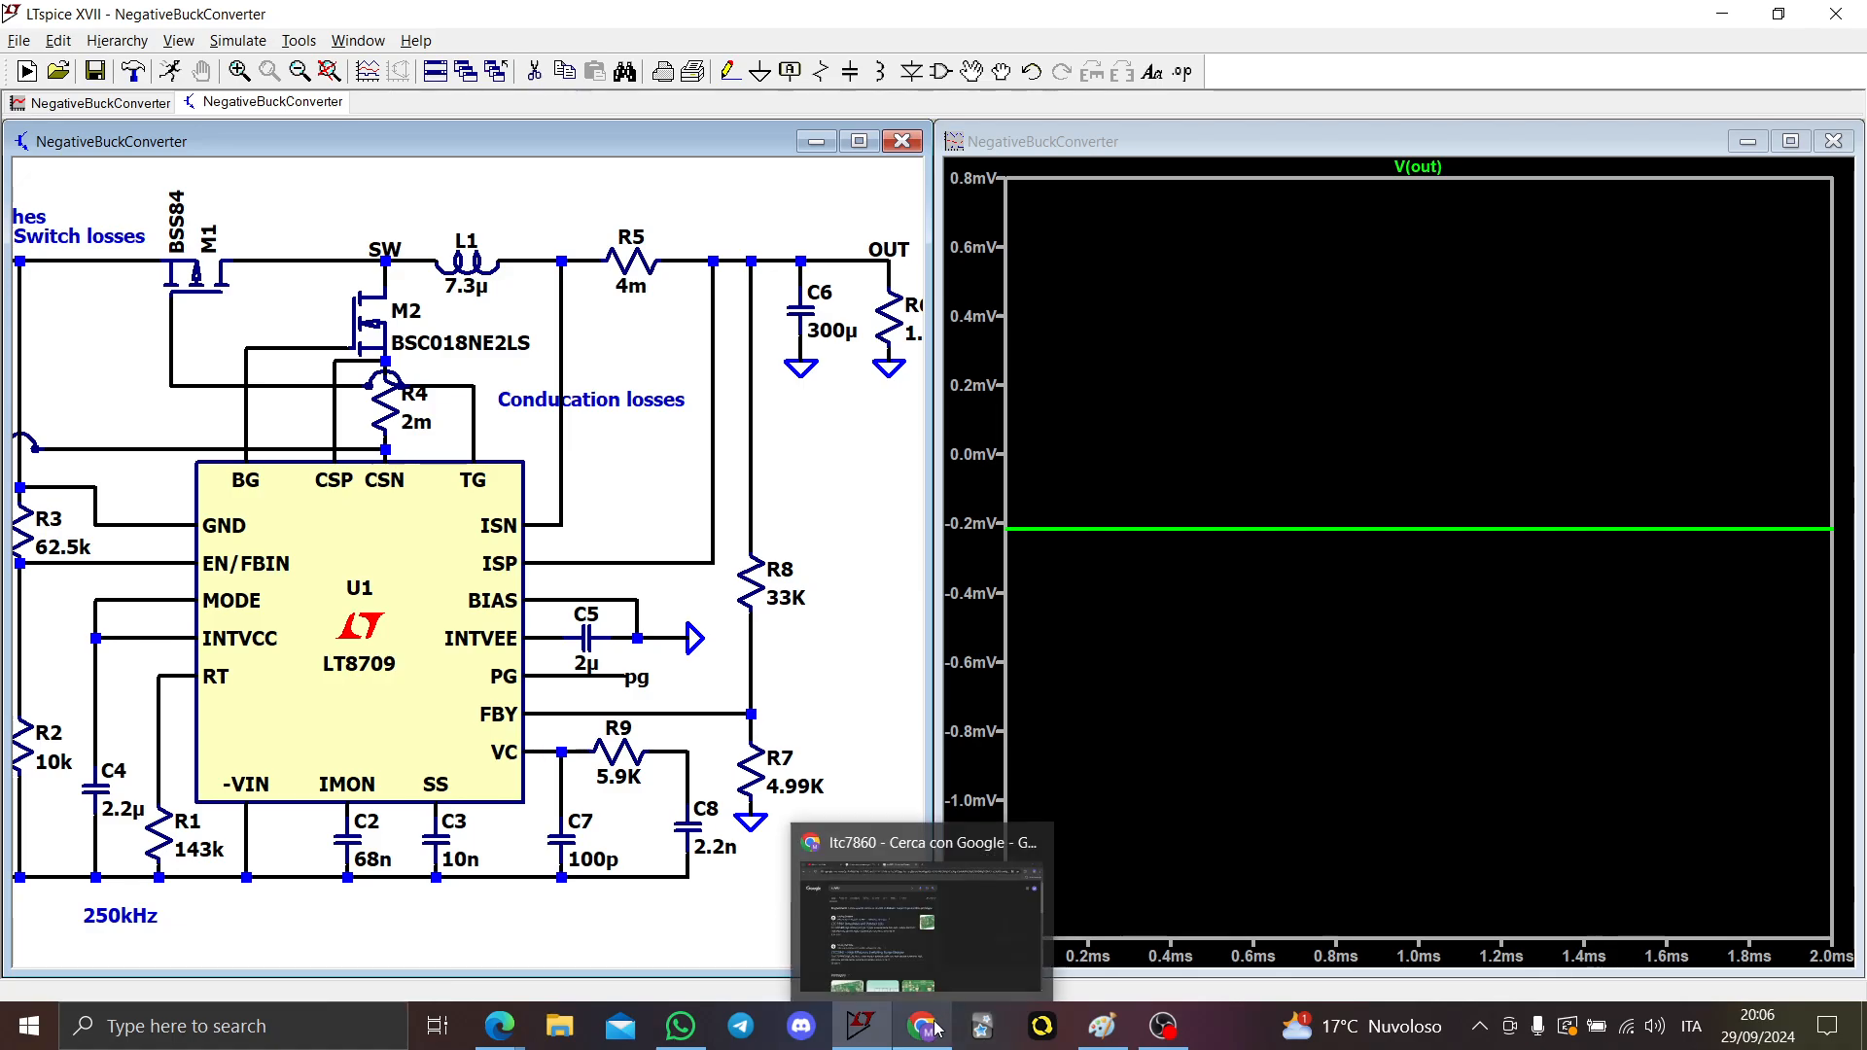
left_click(1121, 1034)
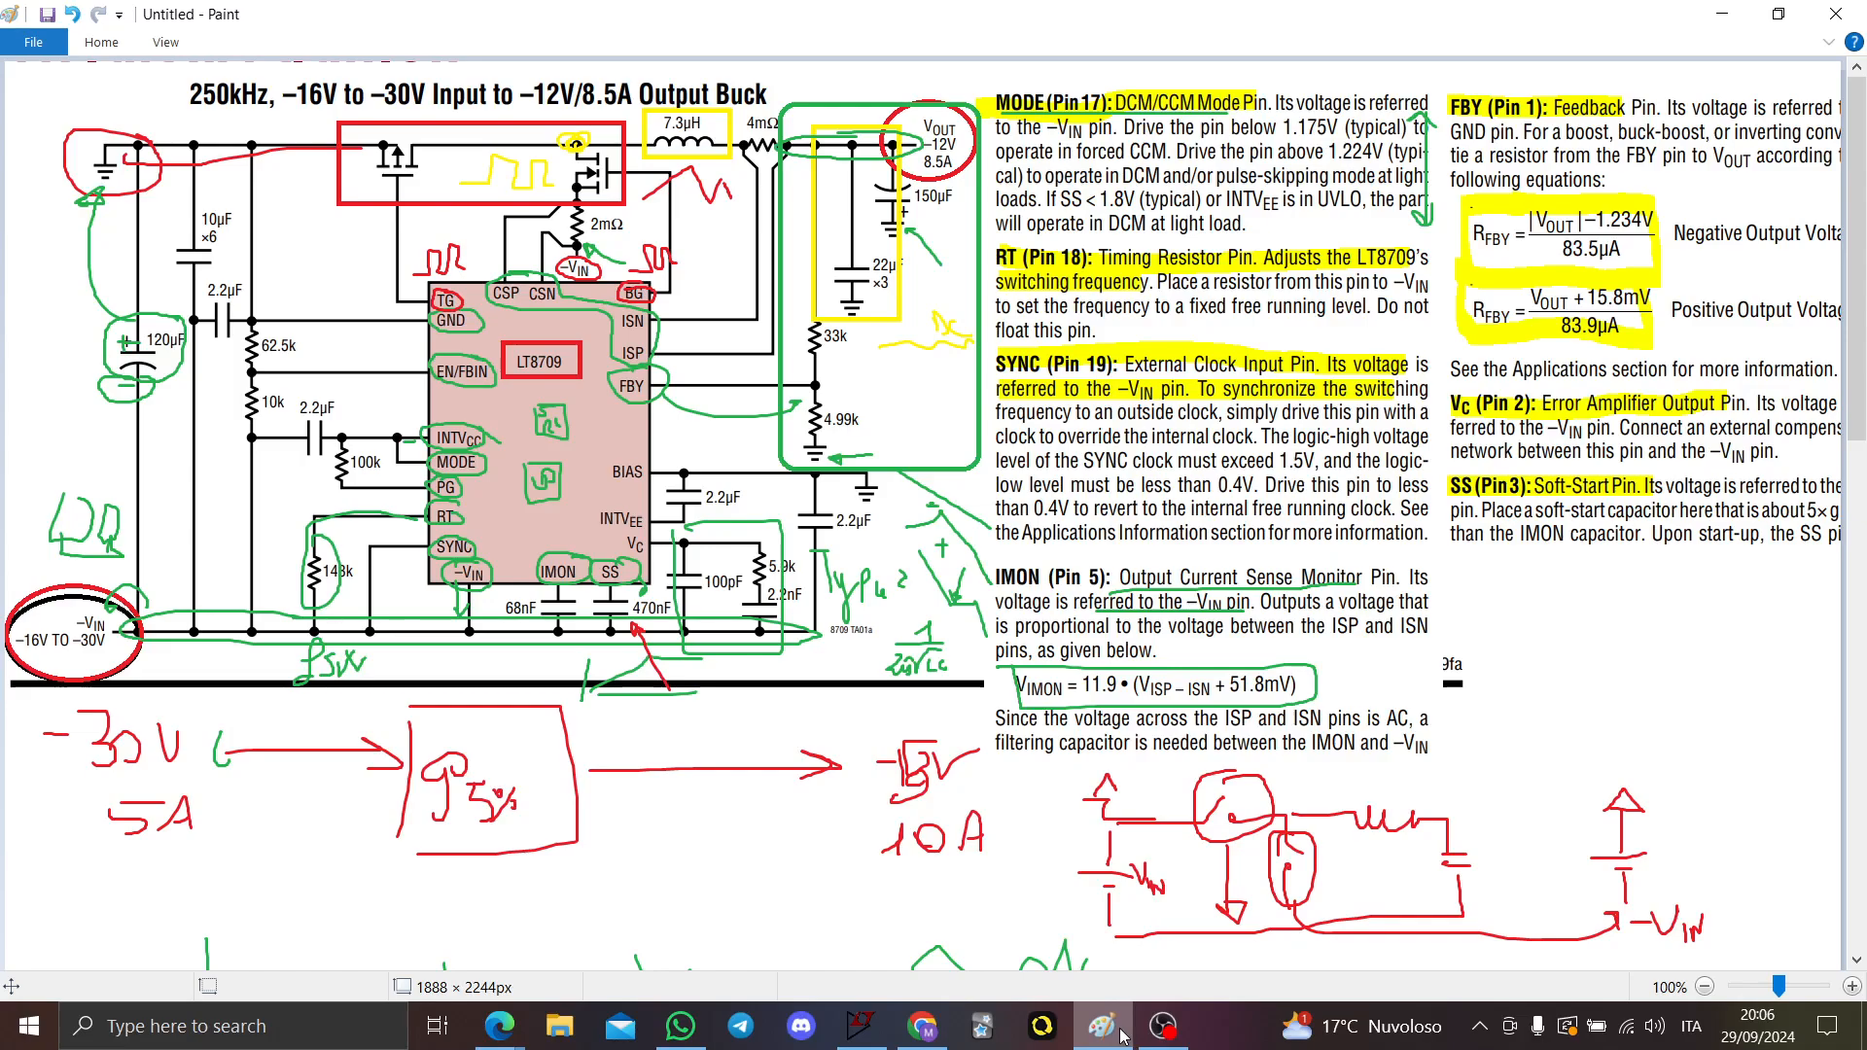
left_click(1124, 1037)
mouse_move(508, 893)
left_mouse_down()
mouse_move(685, 885)
mouse_move(604, 866)
mouse_move(550, 892)
left_mouse_up()
Step: Plot the voltage on the pg net and on the wire between U1's INTVEE pin and C5
left_click(634, 675)
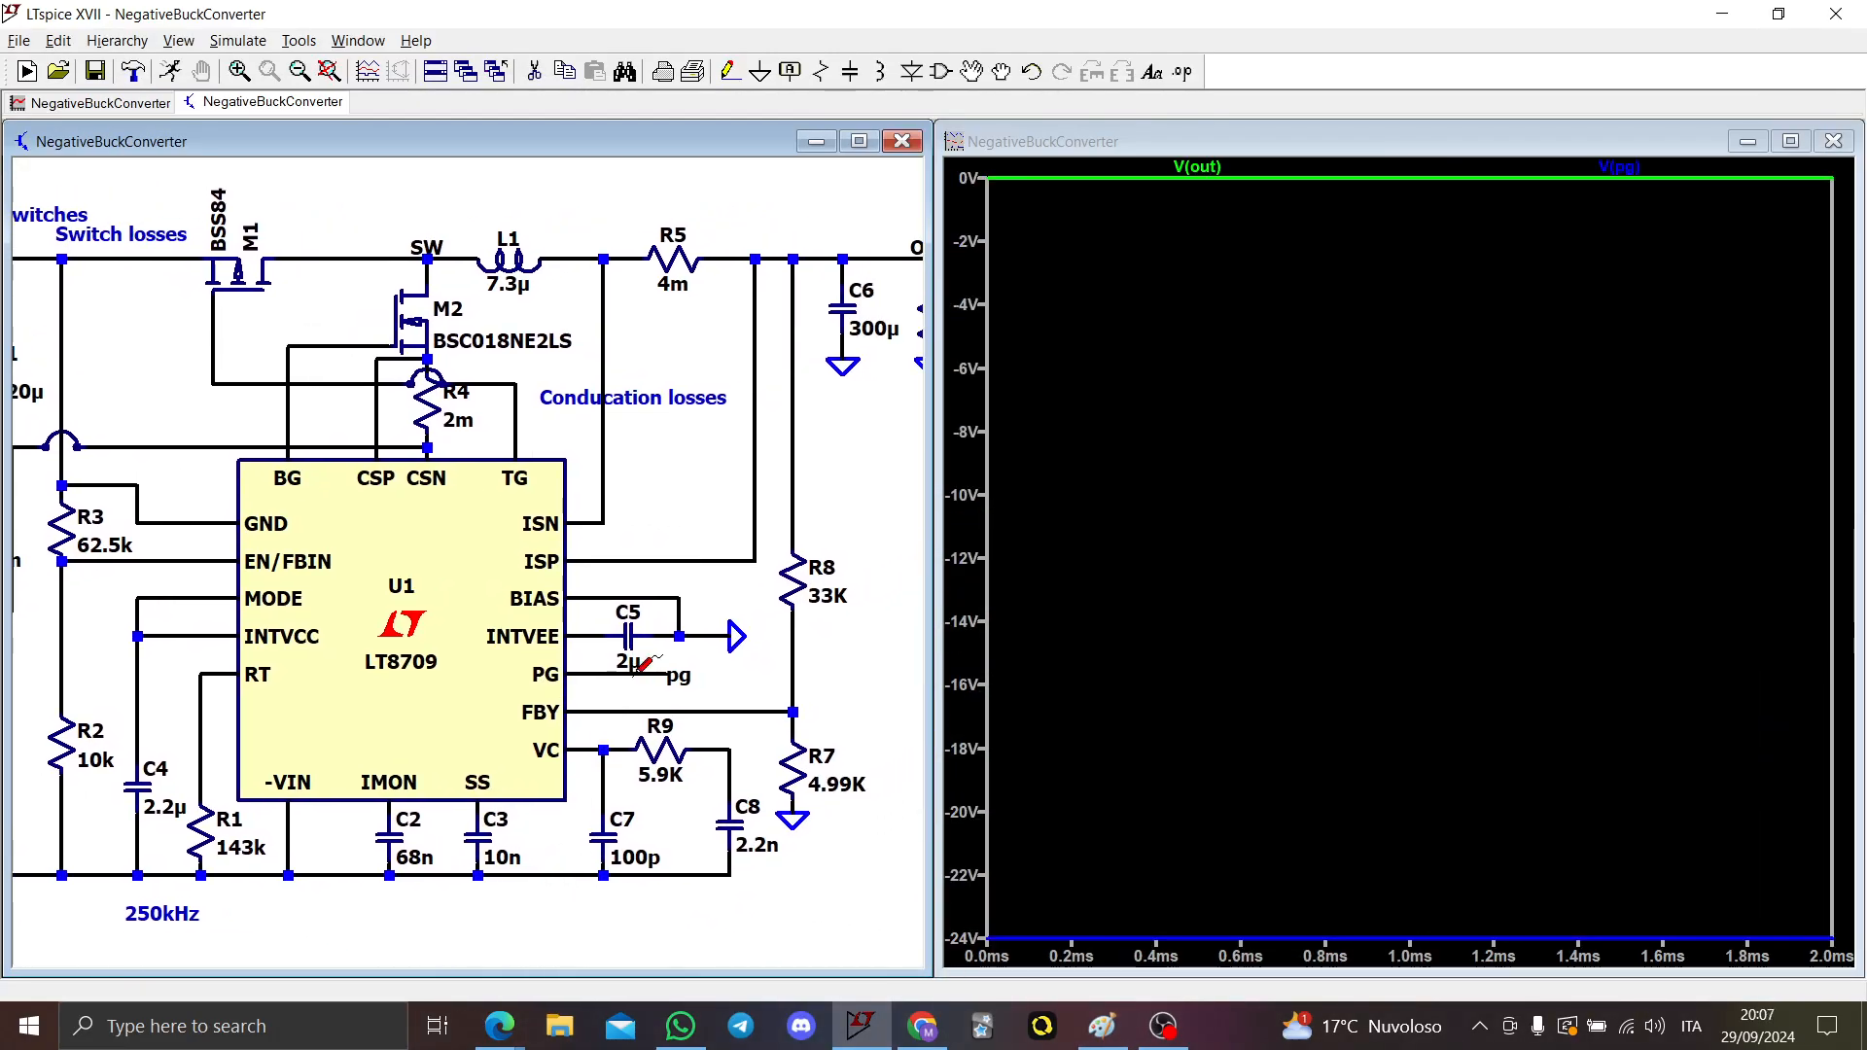
left_click_drag(659, 686, 641, 710)
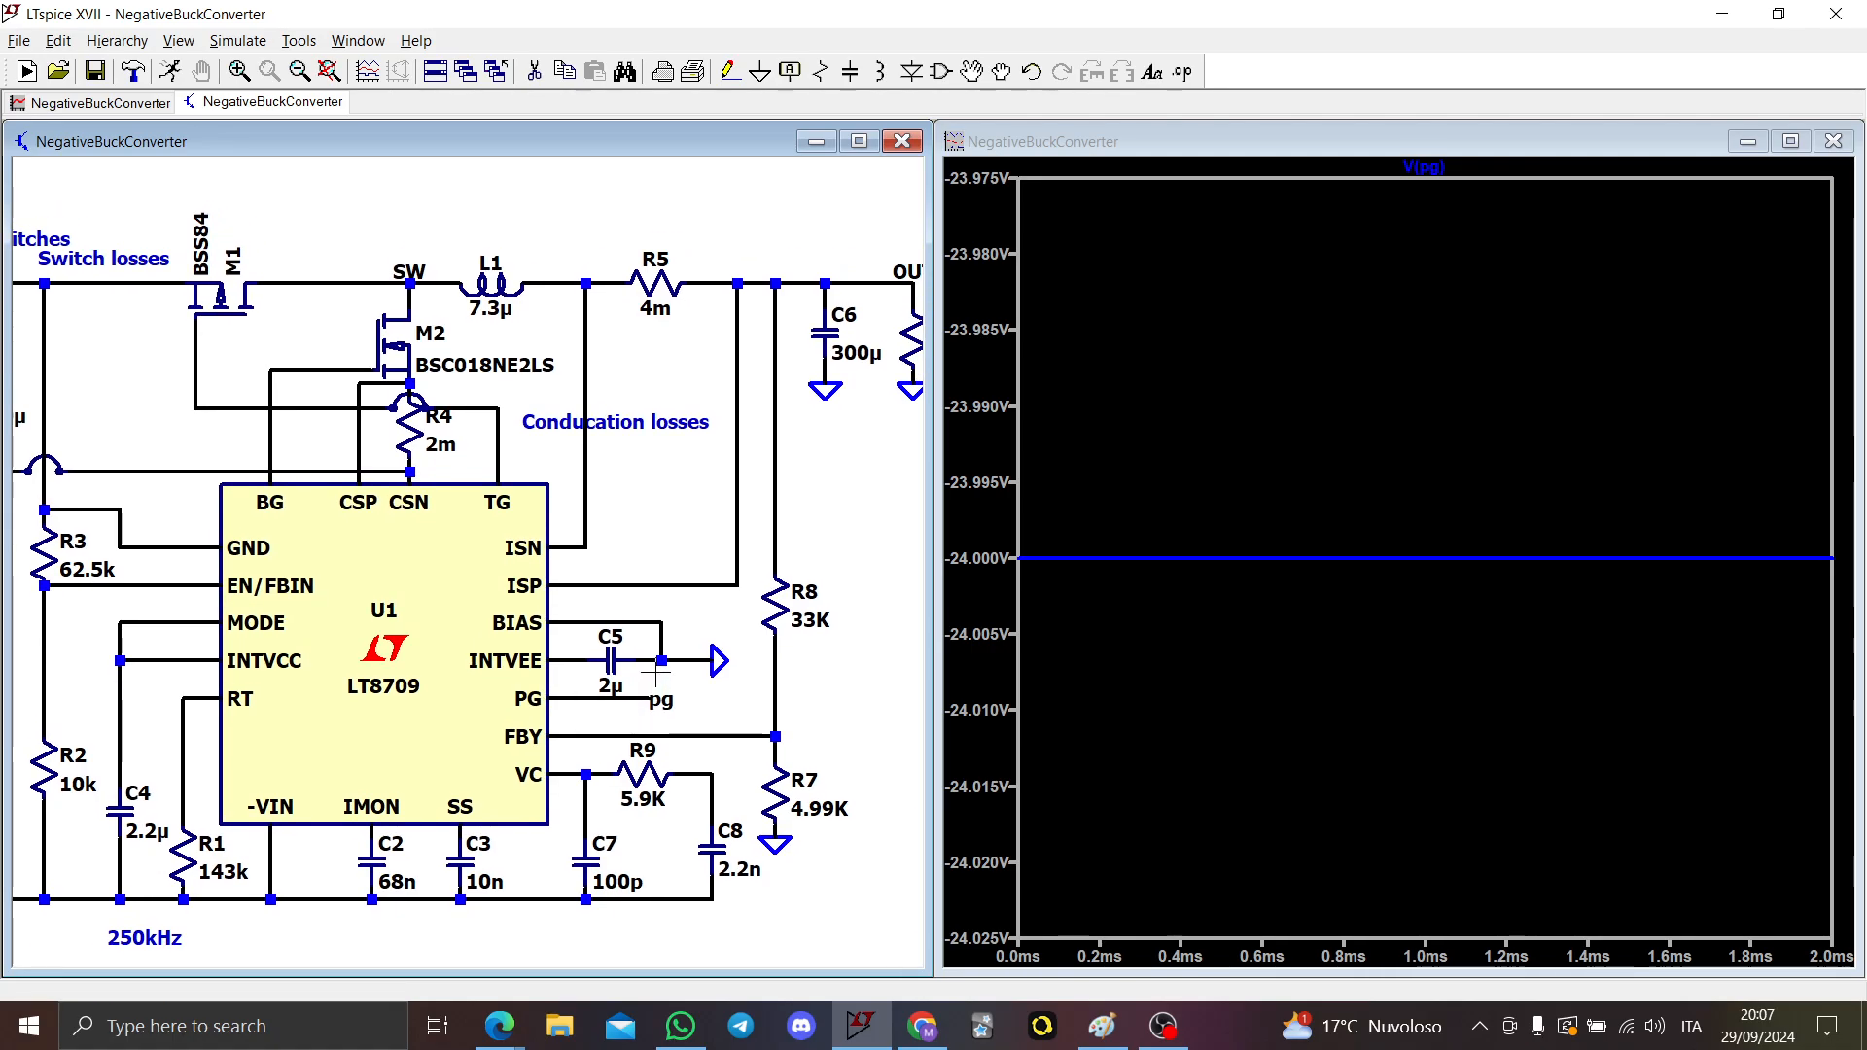
left_click(584, 660)
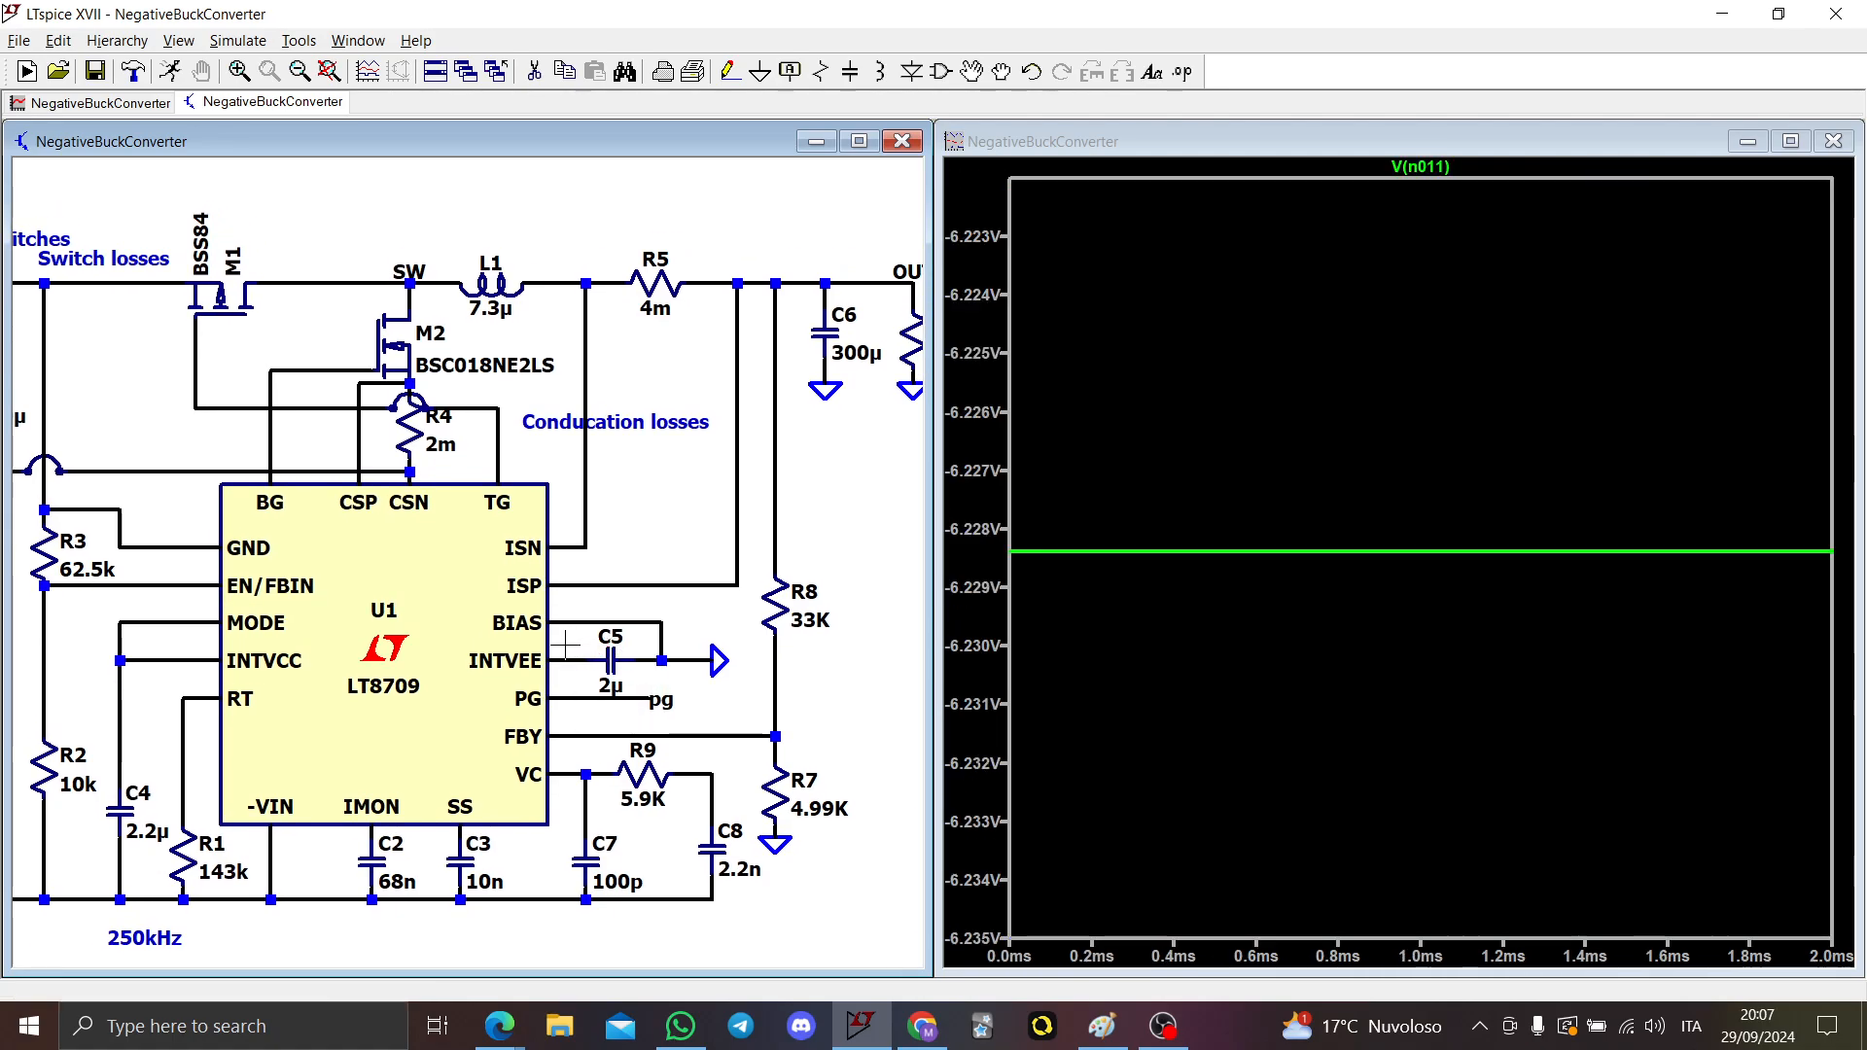
left_click_drag(565, 644, 673, 710)
Step: Plot the voltages on U1's MODE/INTVCC net and on the EN/FBIN divider node
left_click(260, 685)
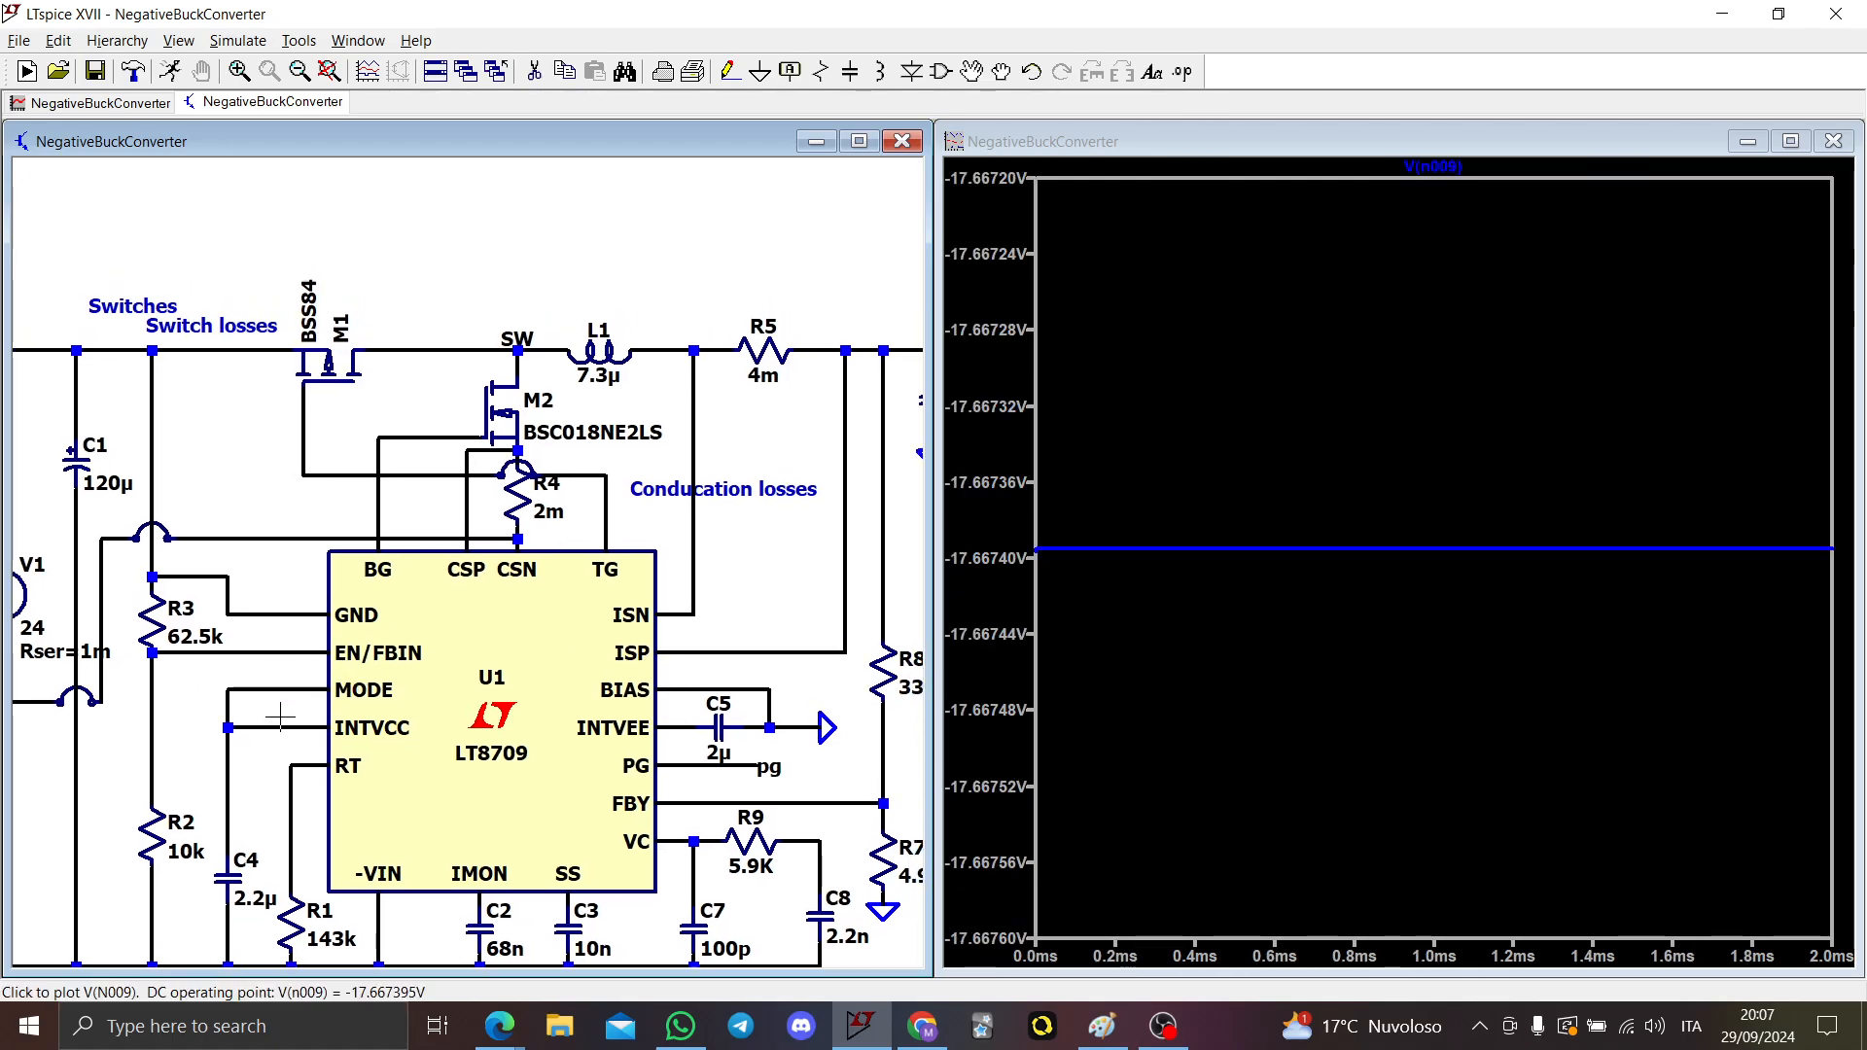
mouse_move(280, 716)
left_mouse_down()
mouse_move(313, 749)
mouse_move(447, 729)
left_mouse_up()
left_click(448, 664)
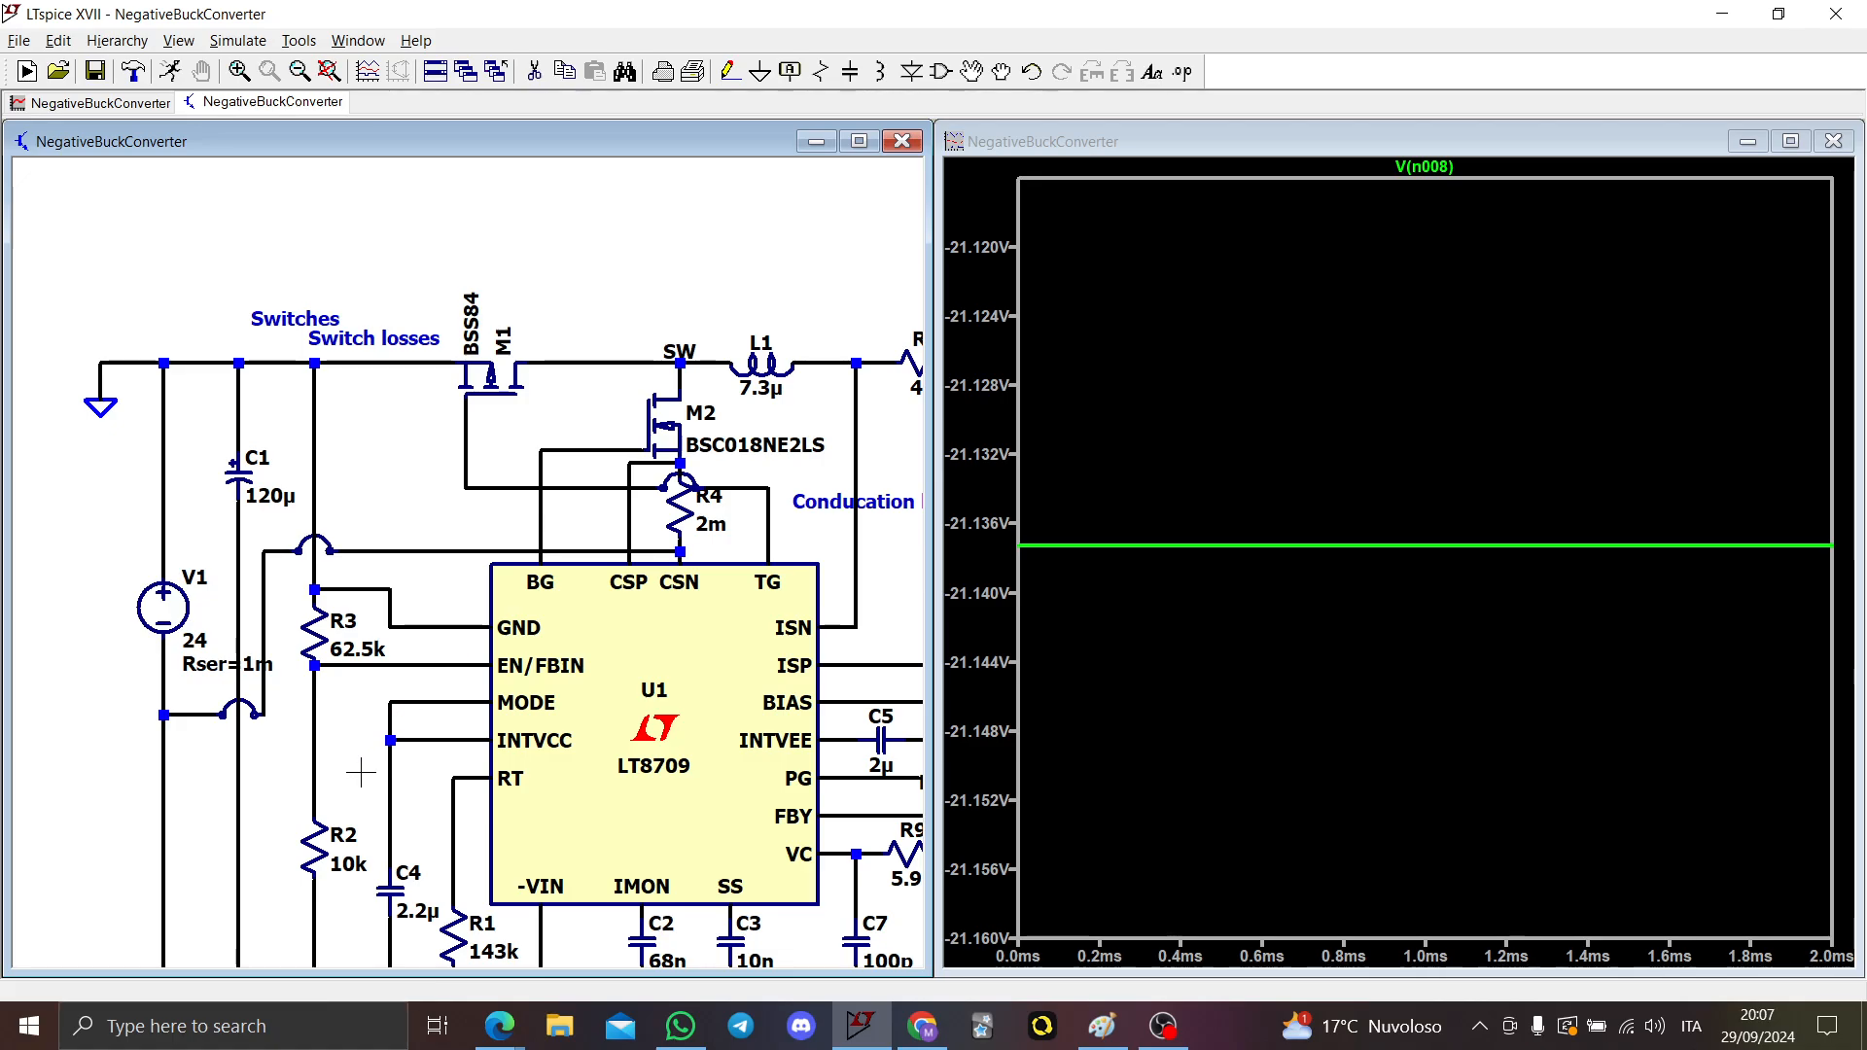
Step: Rerun the transient simulation with the smaller soft-start capacitor
left_click_drag(340, 761, 382, 572)
left_click(173, 70)
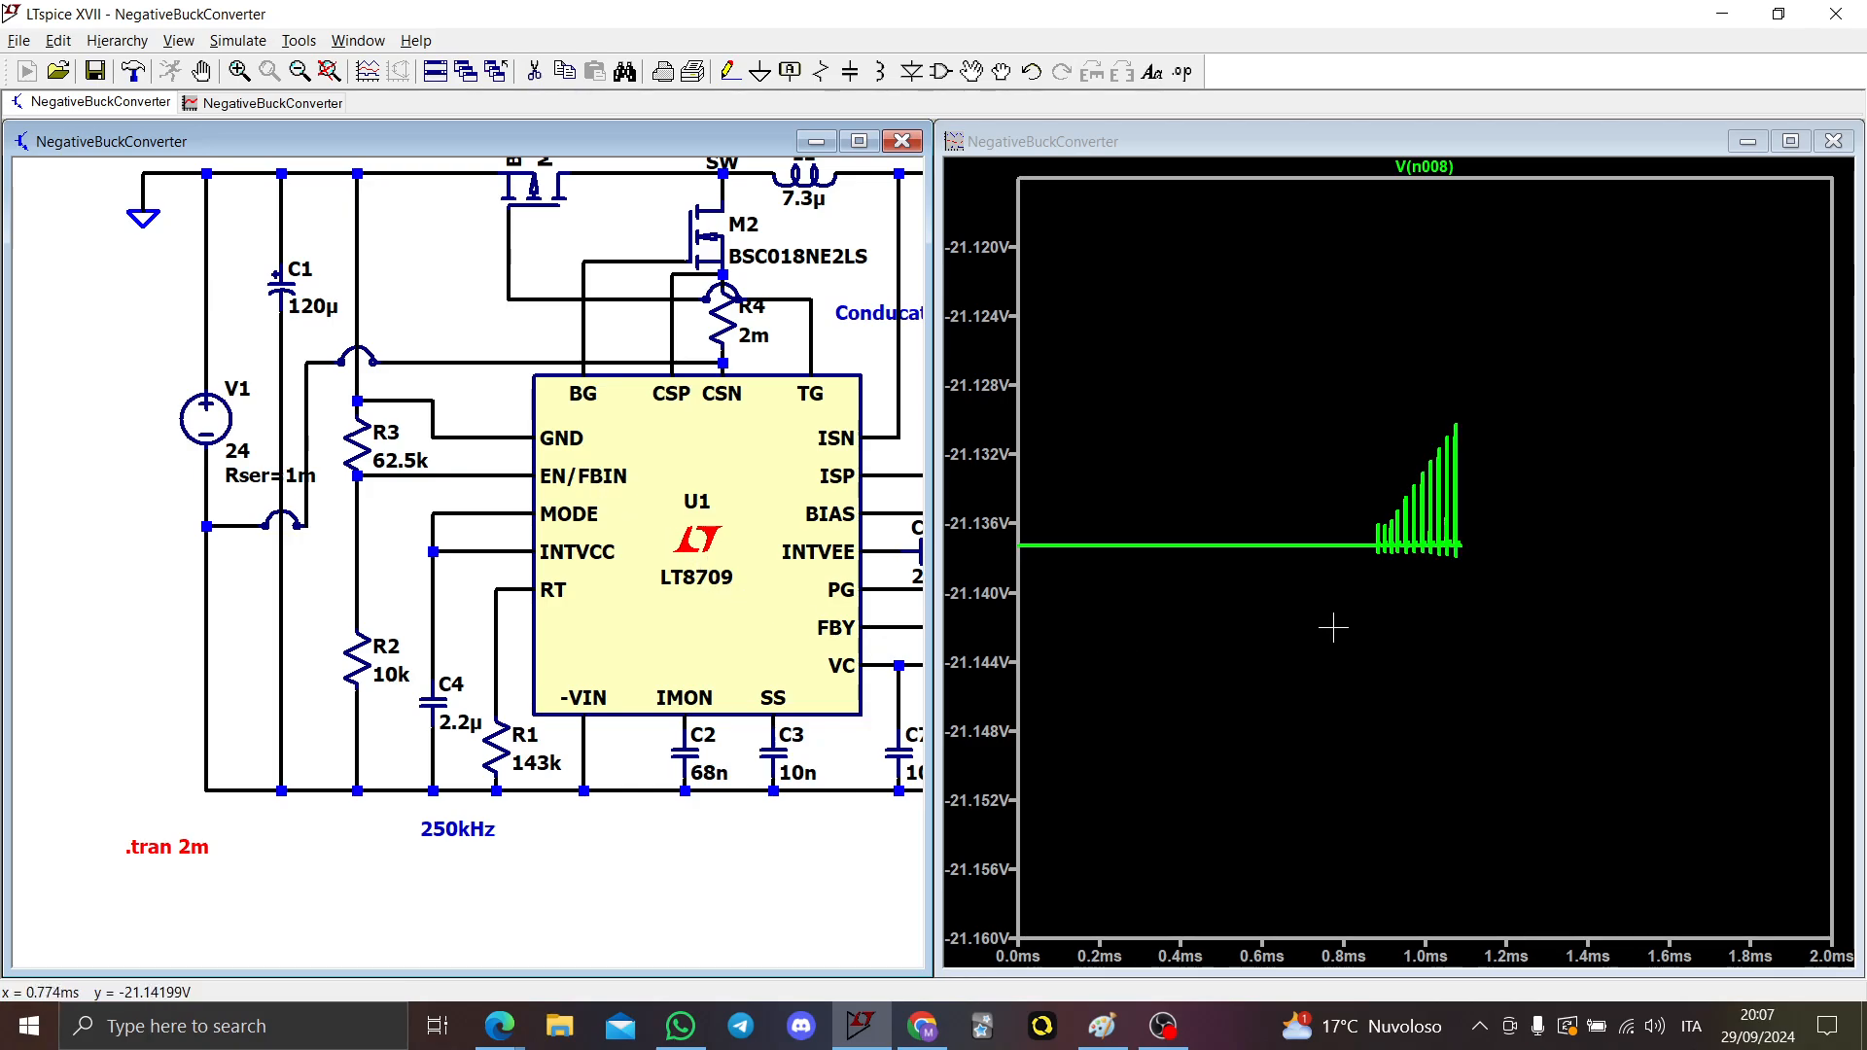
left_click_drag(663, 829, 443, 931)
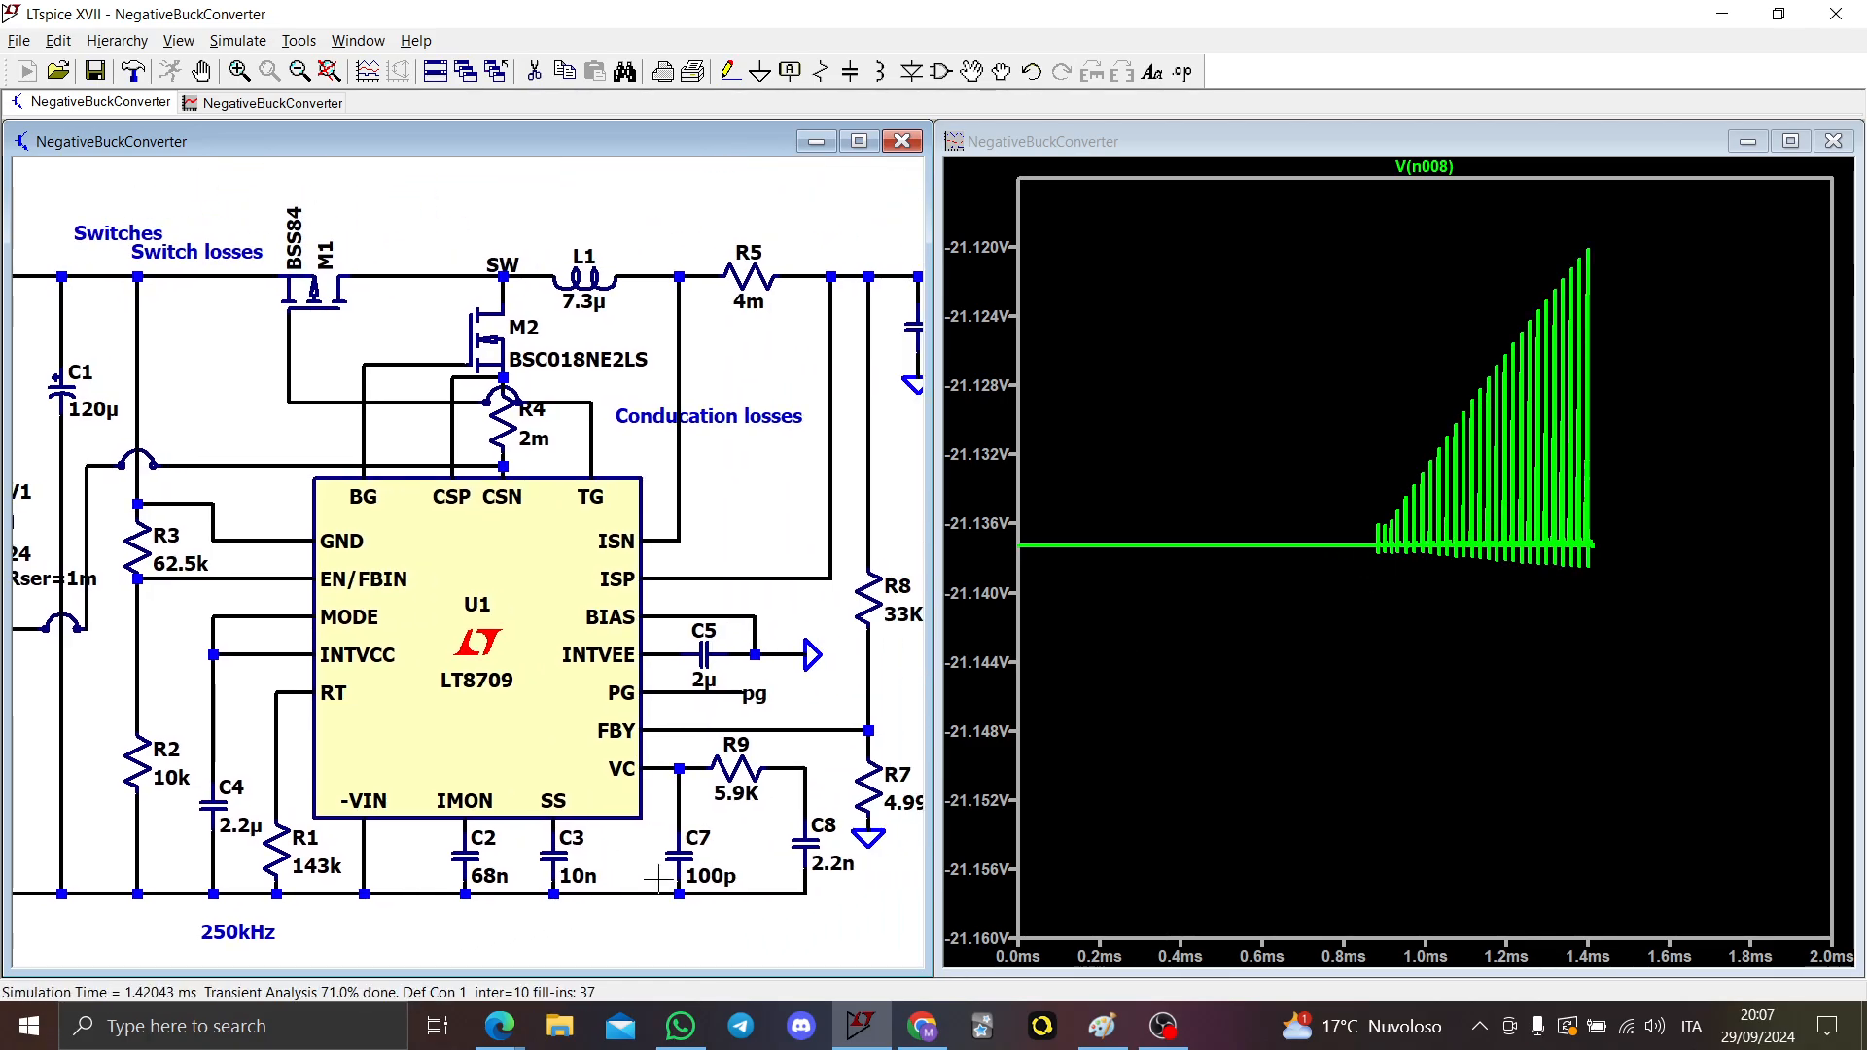
Step: Switch to Paint, circle the SS pin and its 470nF capacitor in red on the reference schematic, and return to LTspice
left_click(909, 1038)
left_click(910, 1039)
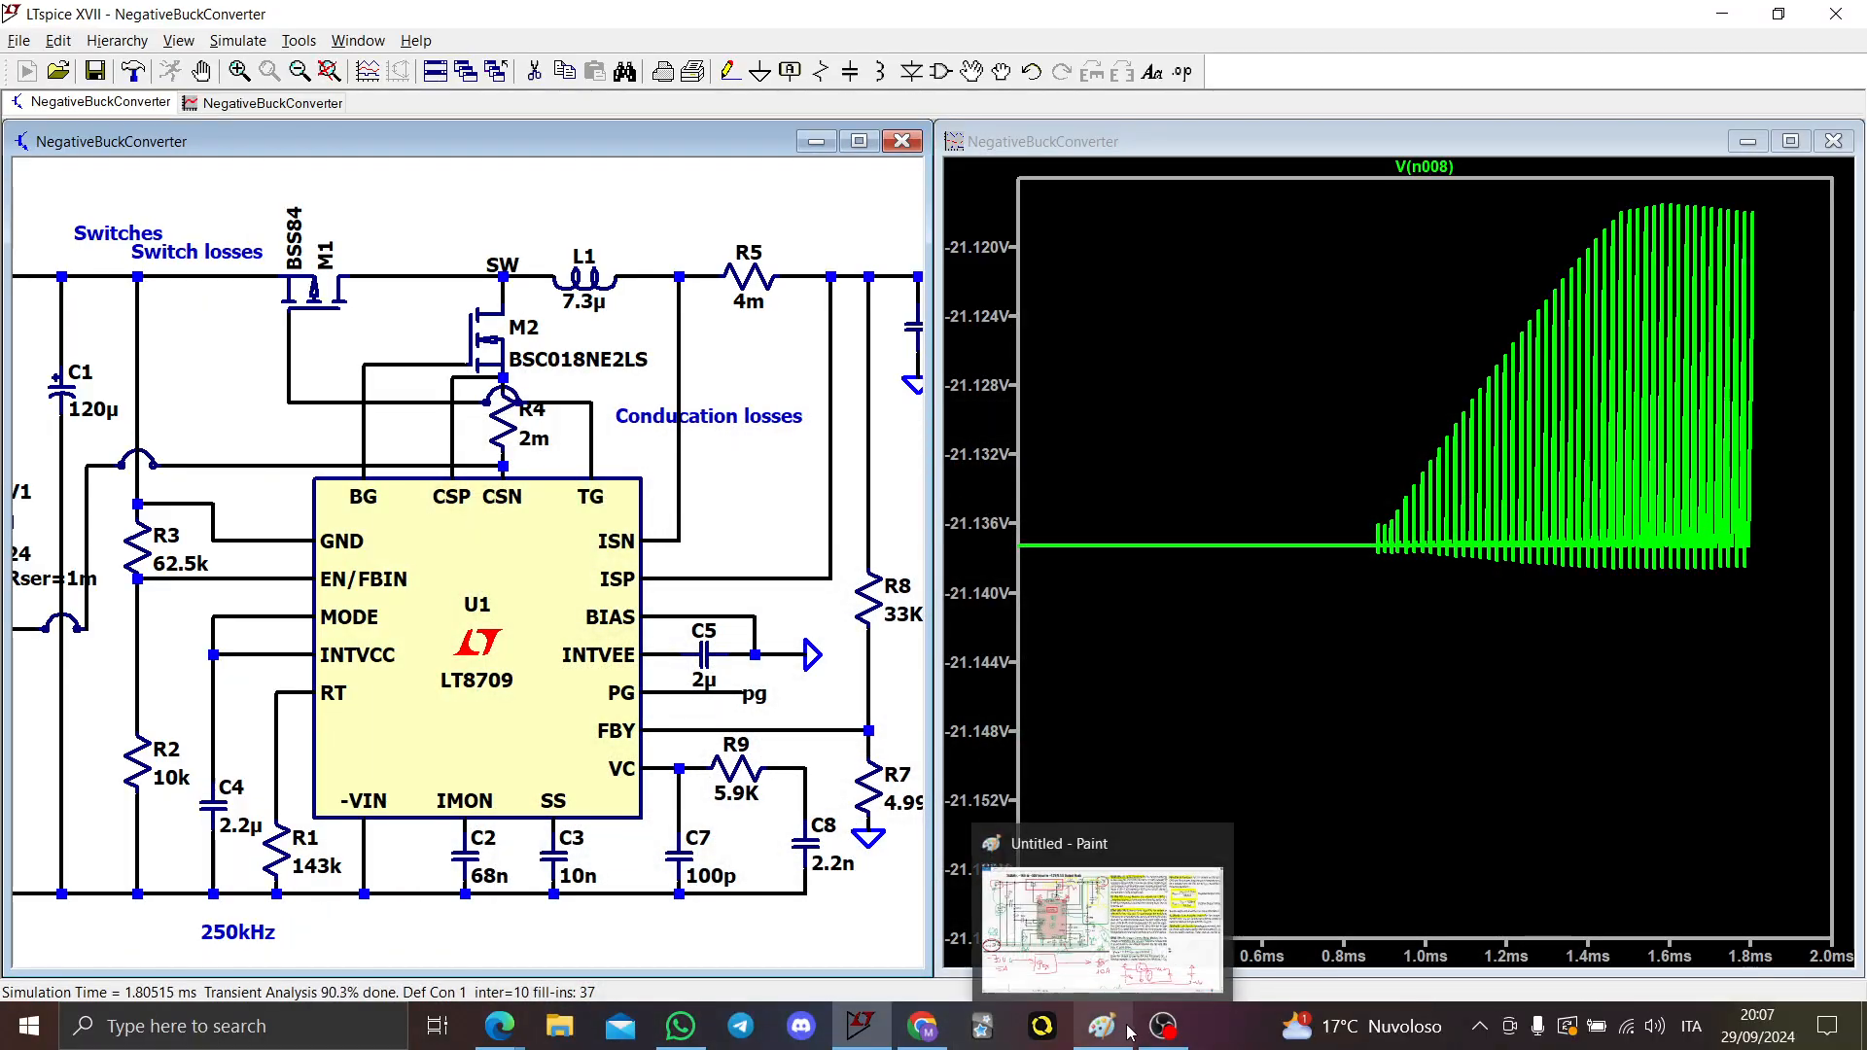
left_click(1103, 1026)
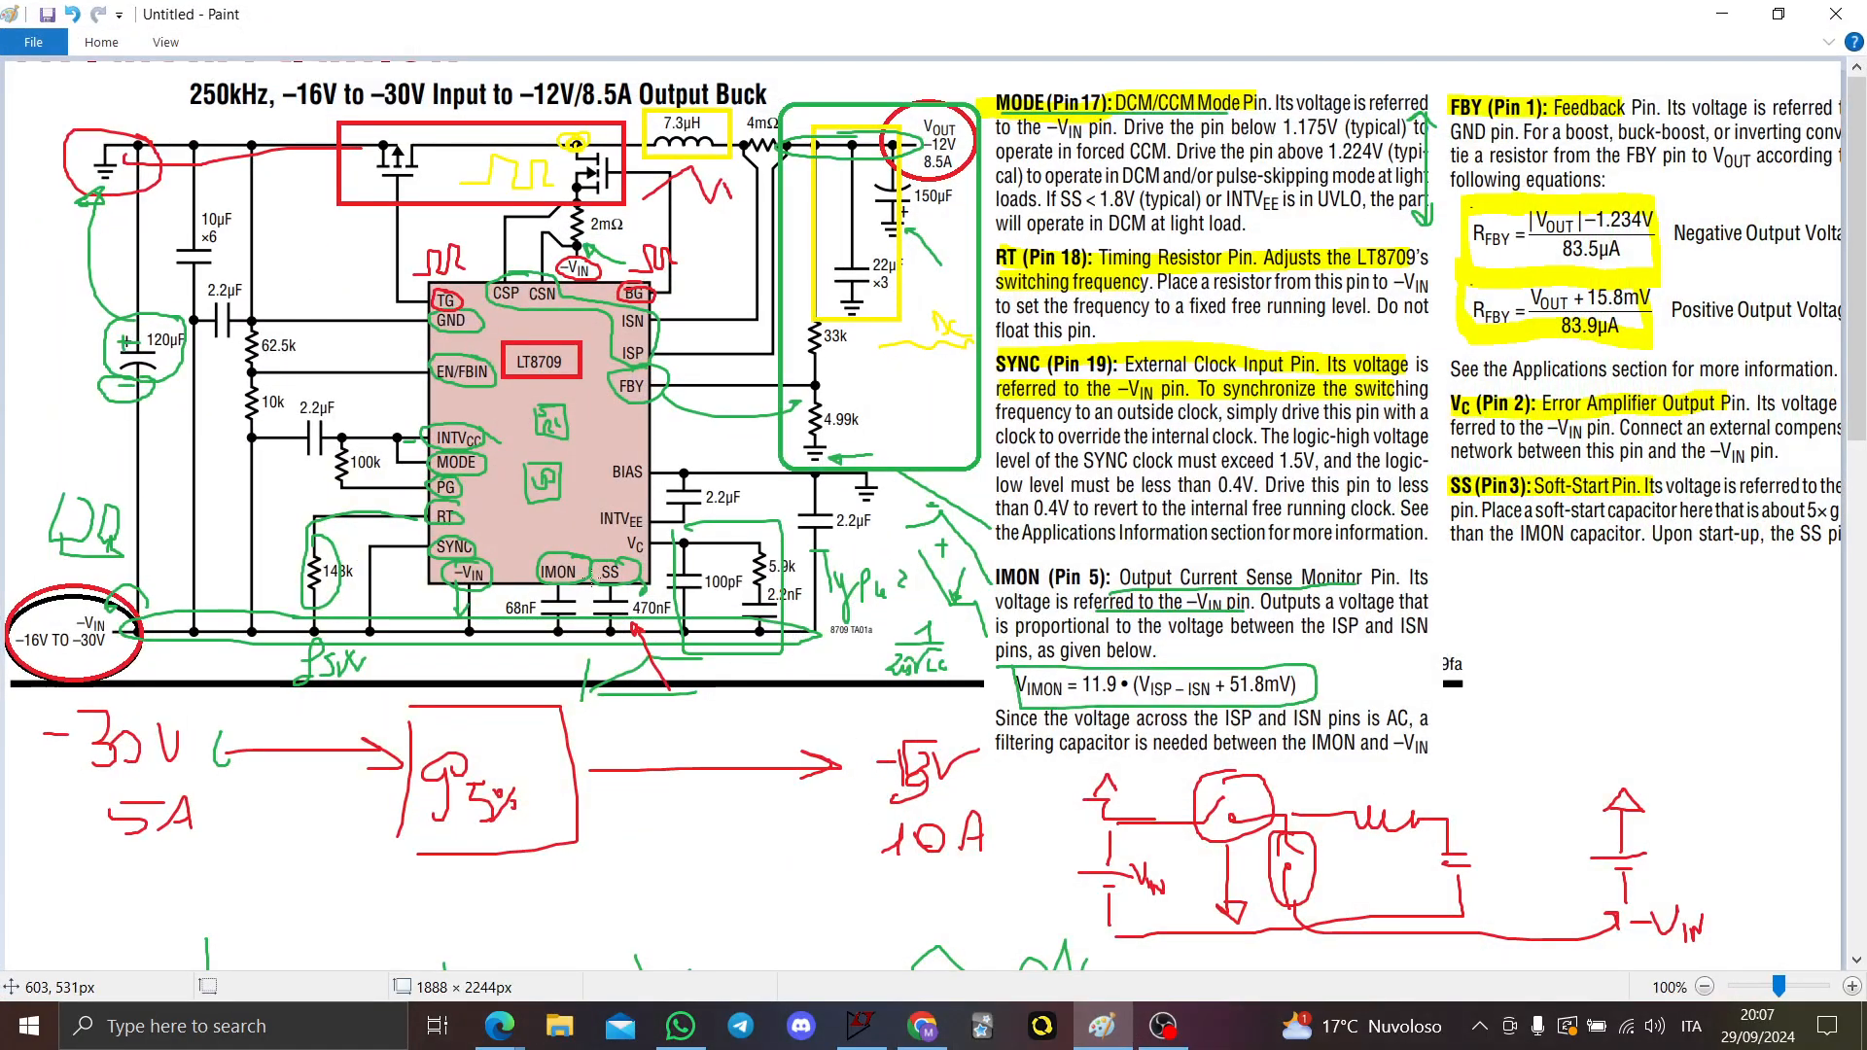
scroll(680, 614, "up", 4)
scroll(922, 736, "down", 8)
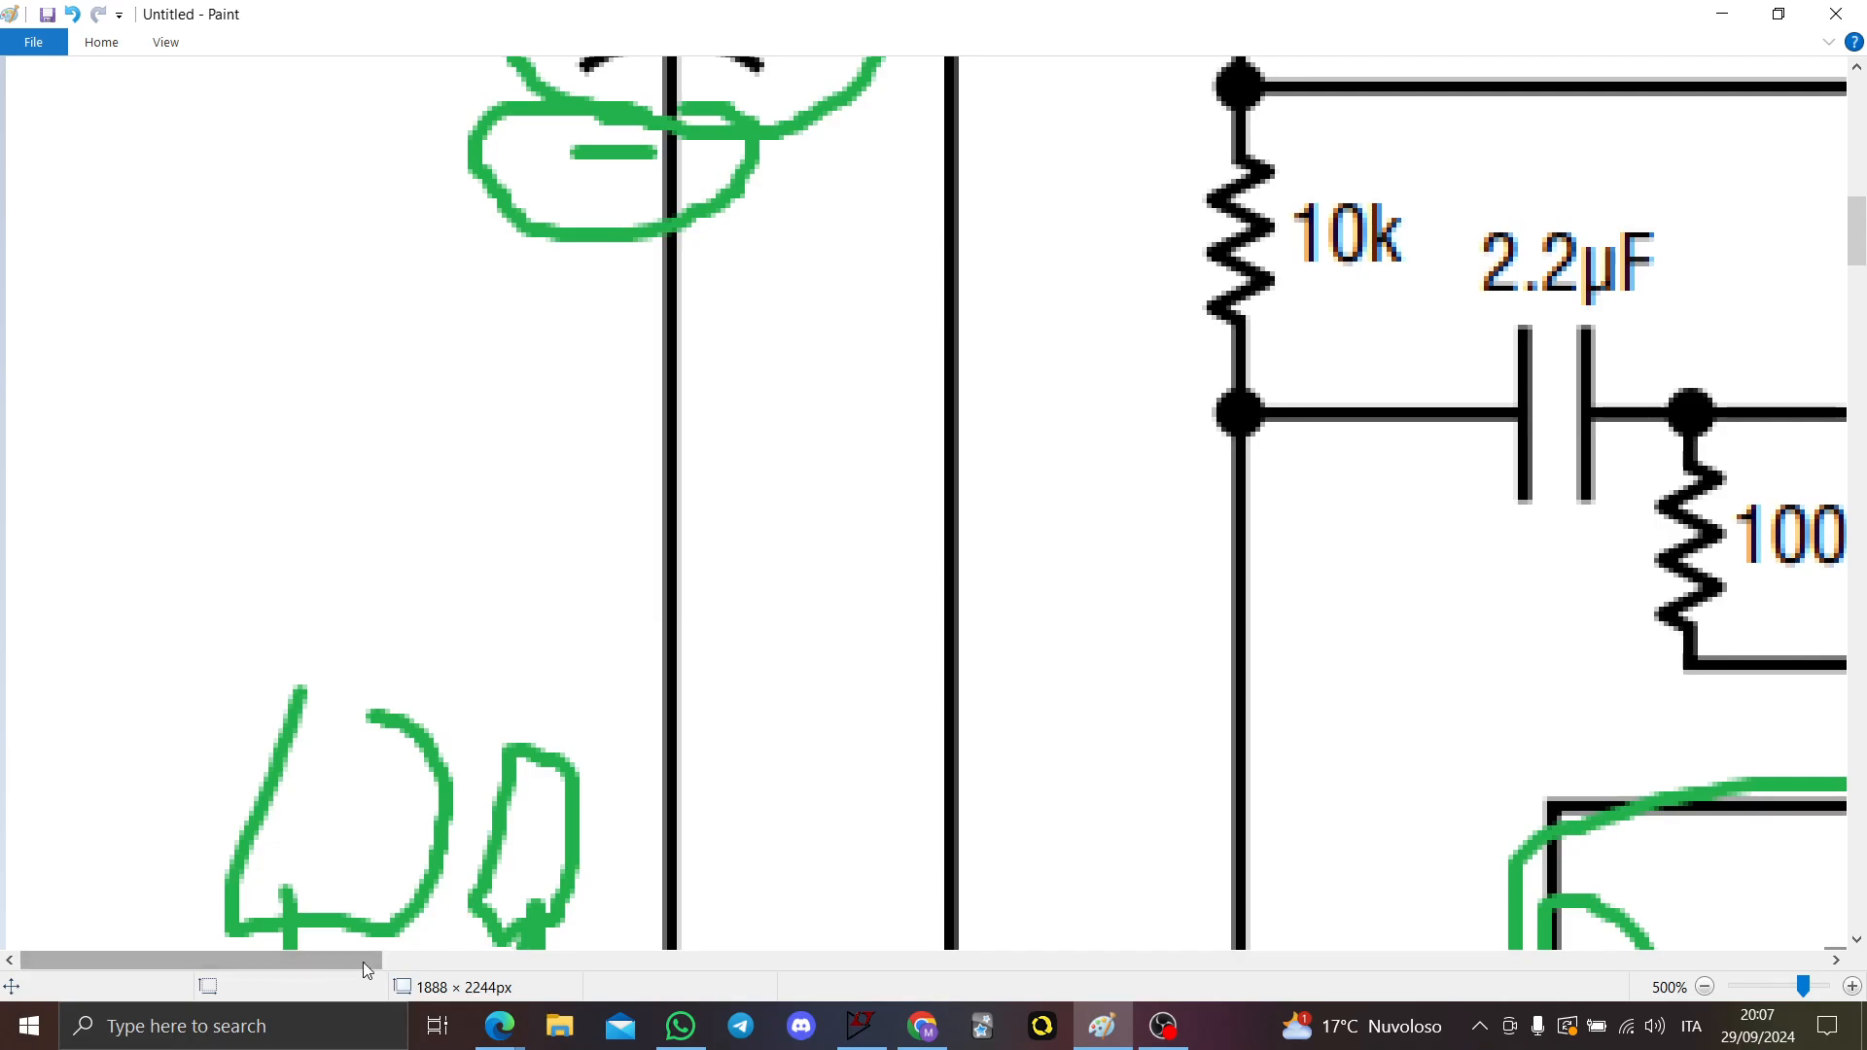
left_click_drag(359, 961, 894, 961)
scroll(792, 844, "down", 5)
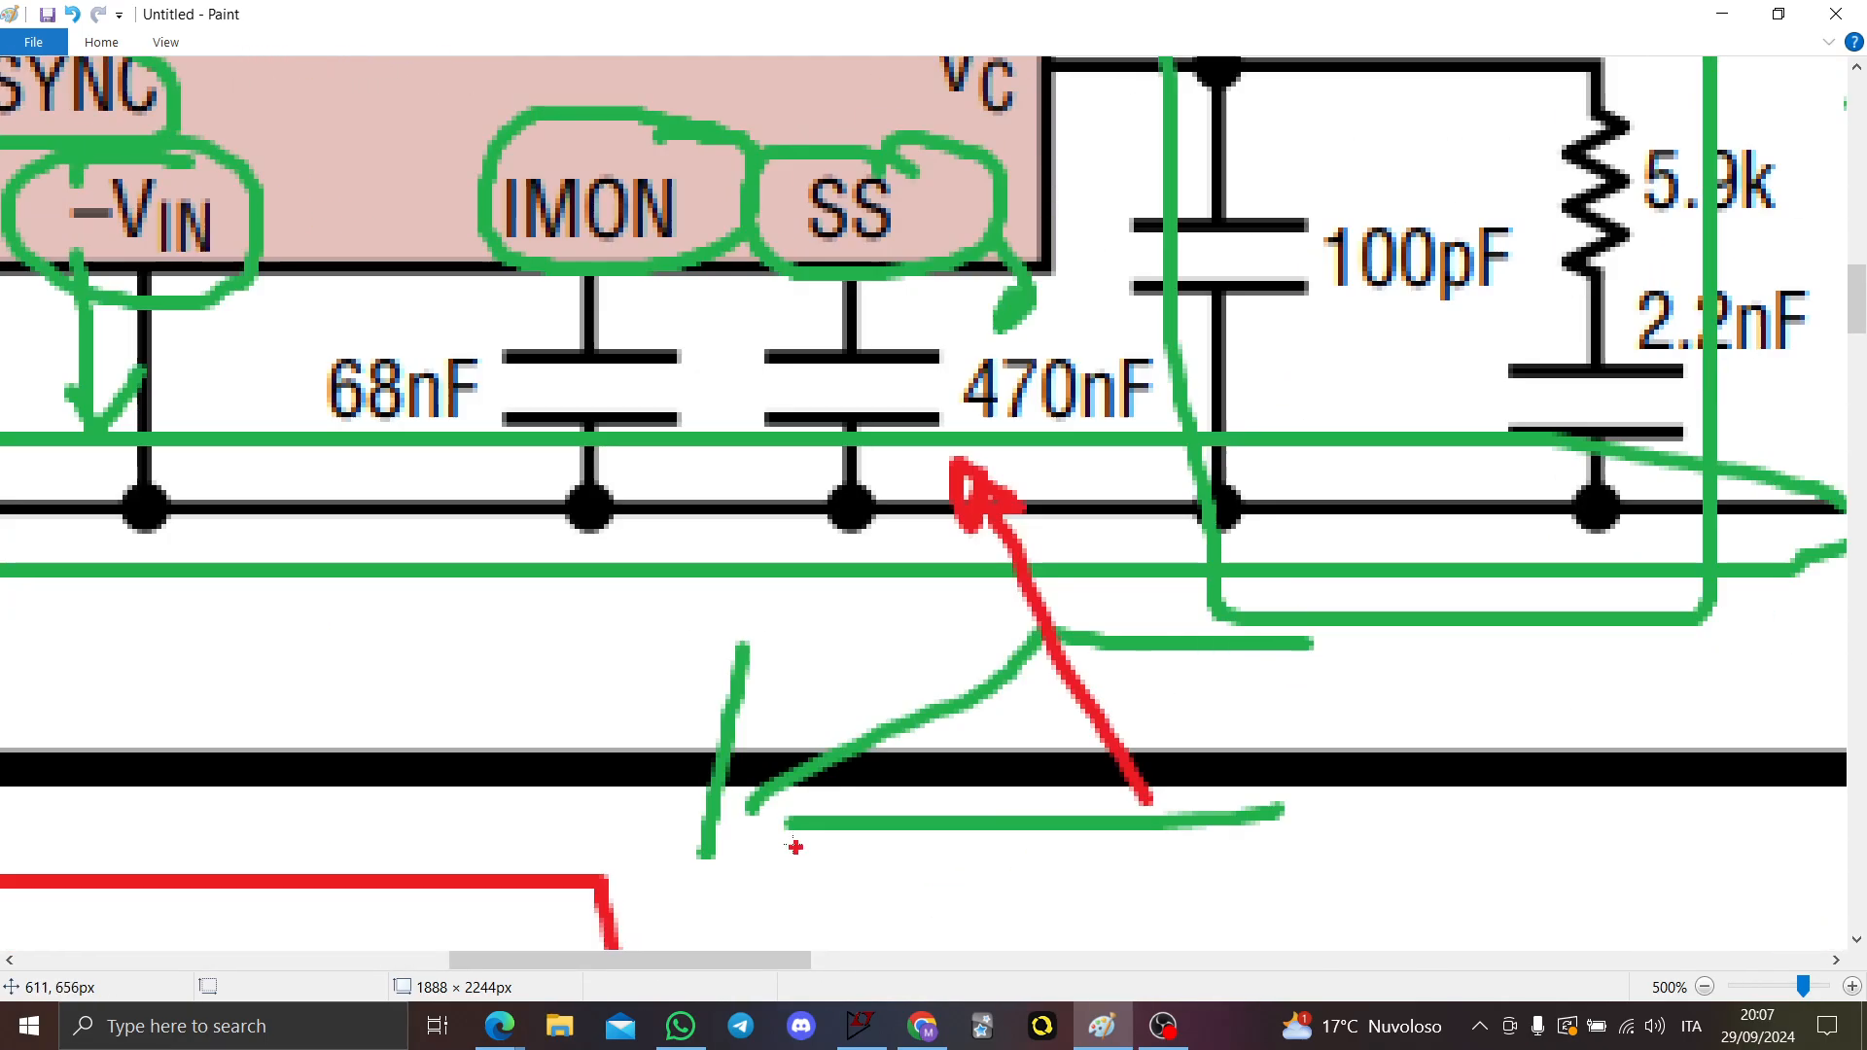
mouse_move(868, 131)
left_mouse_down()
mouse_move(739, 583)
mouse_move(1089, 194)
mouse_move(807, 141)
left_mouse_up()
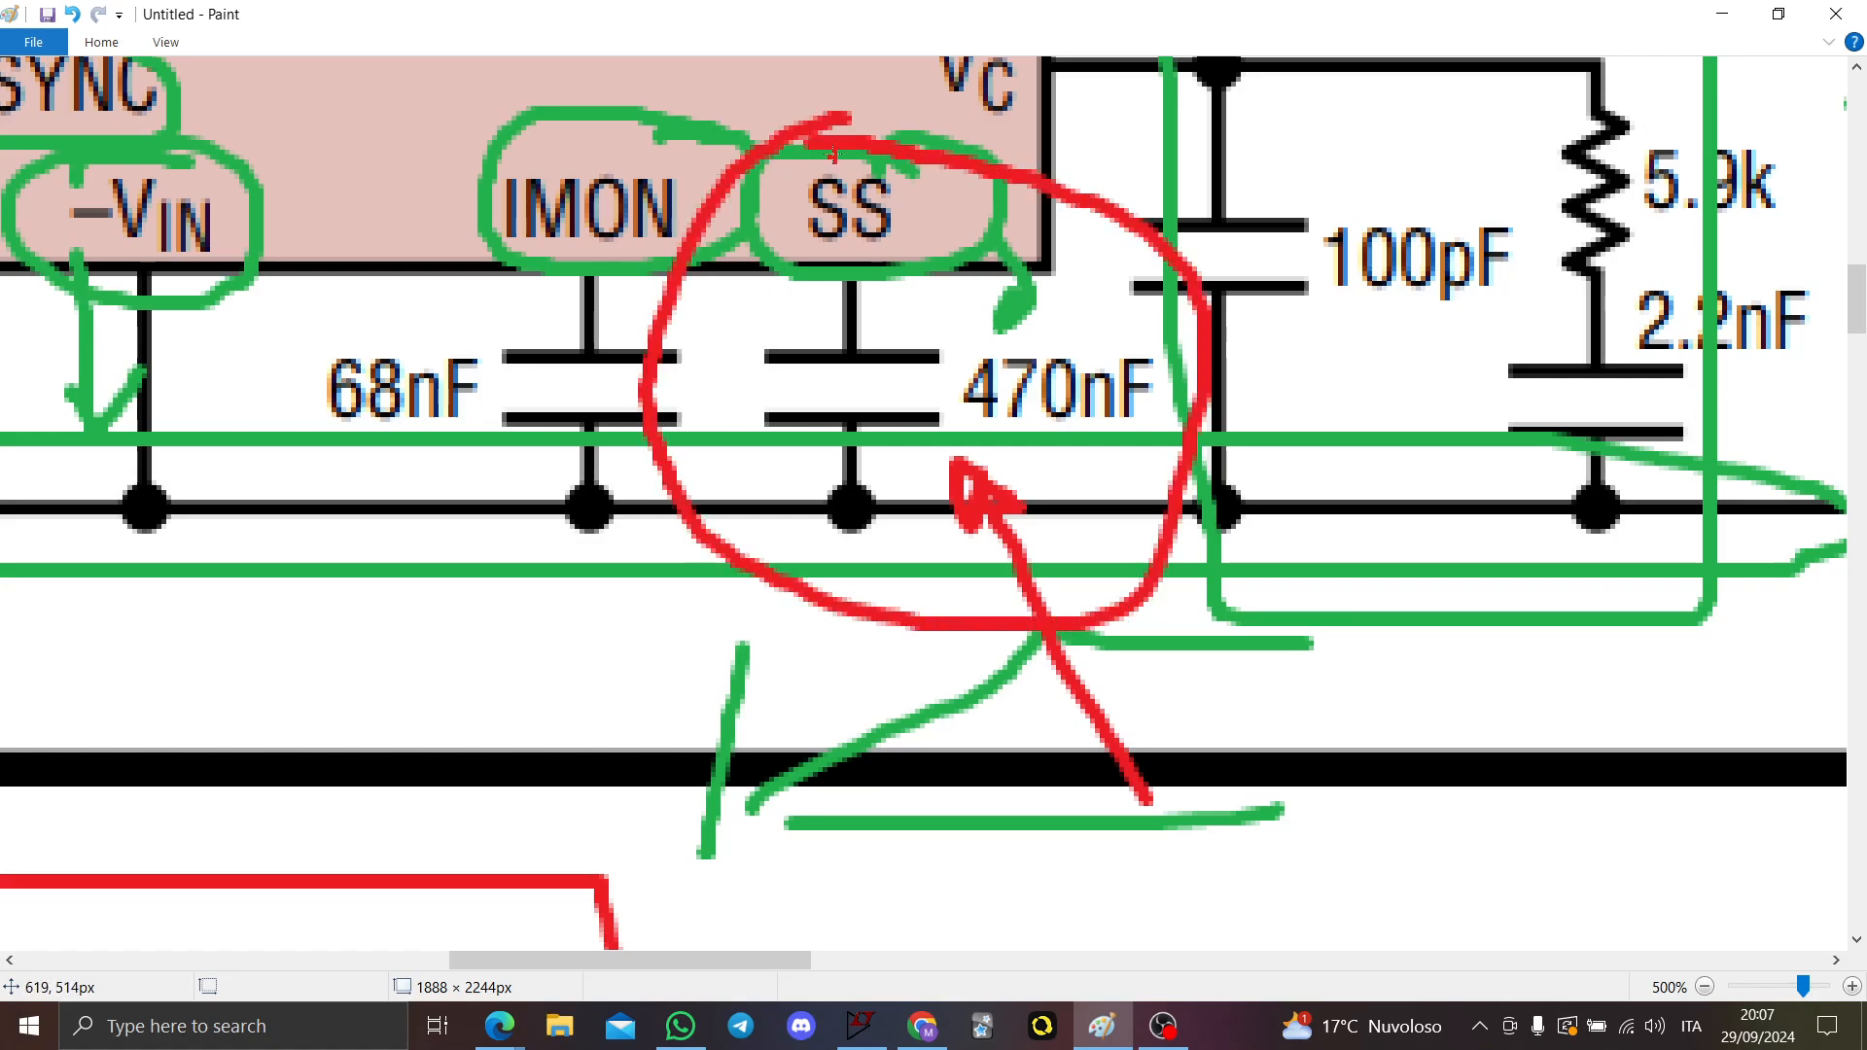
left_click(1721, 12)
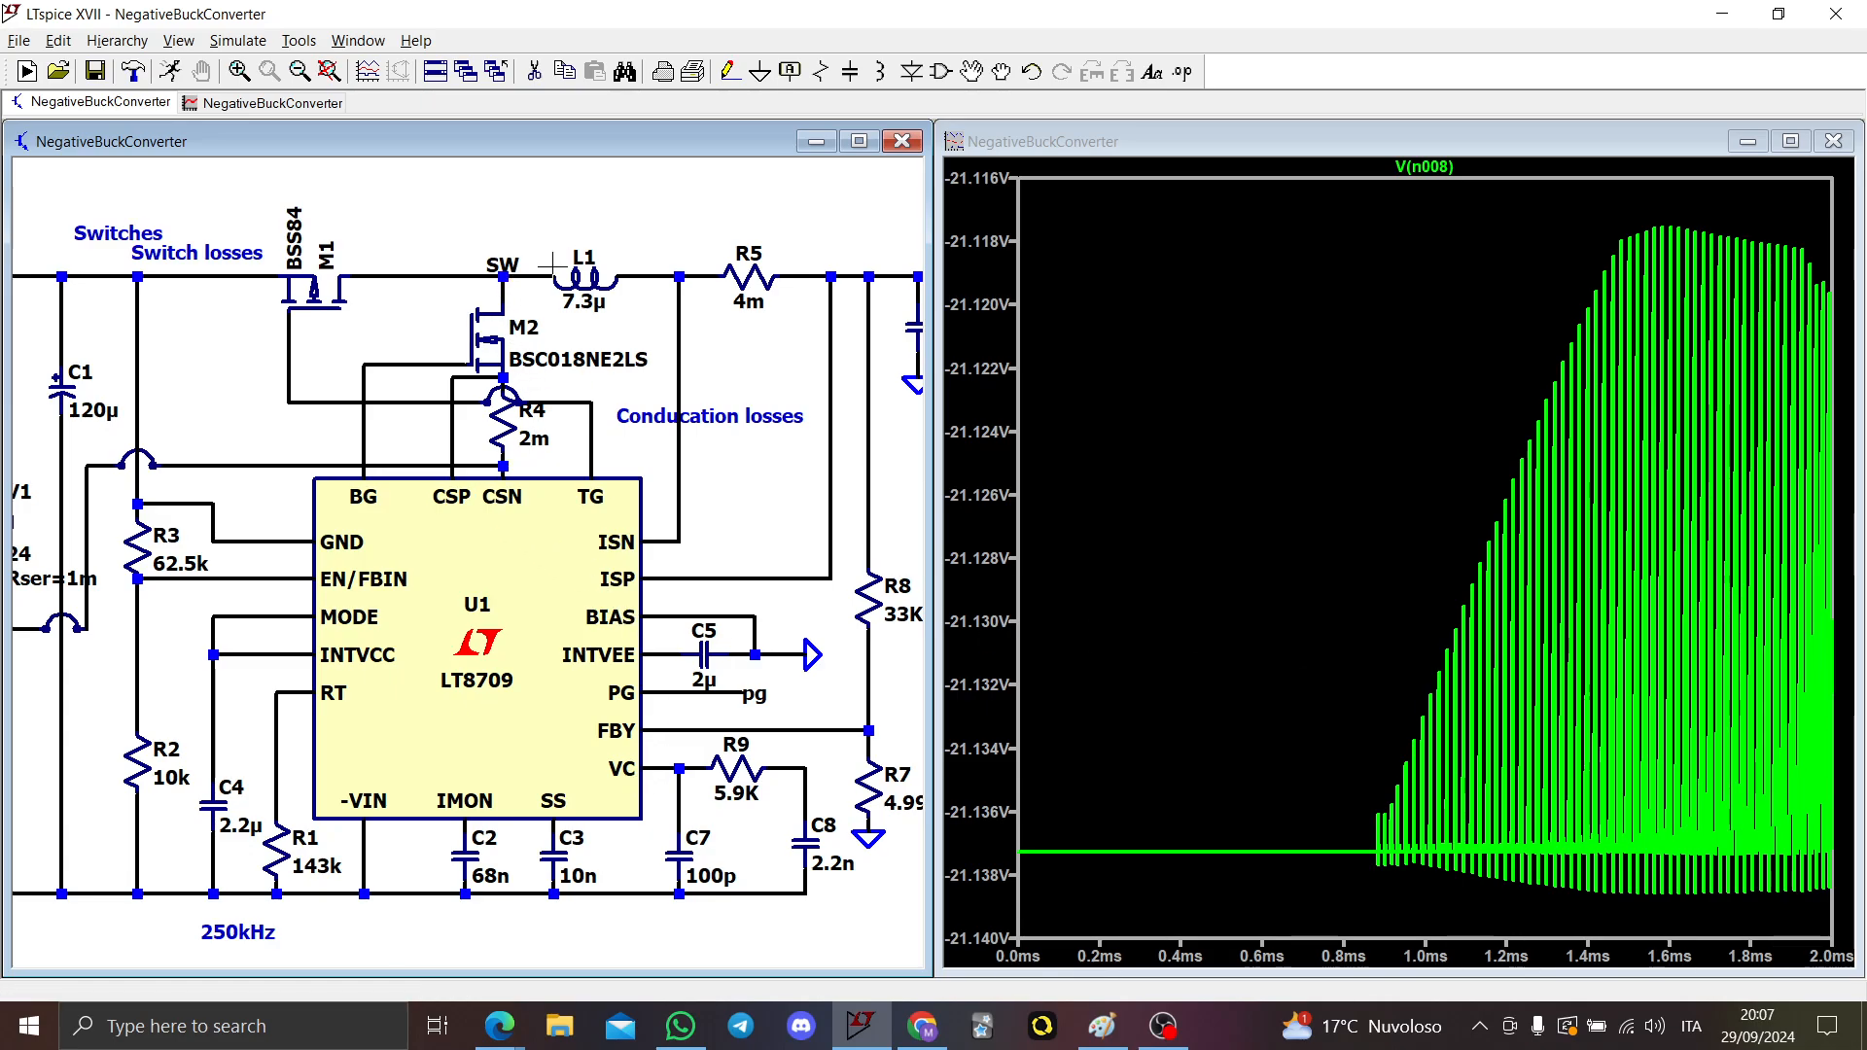
Step: Plot the SW node voltage, examine its pulses from about 1.85 ms to 2 ms, and restore the full time range
left_click(503, 277)
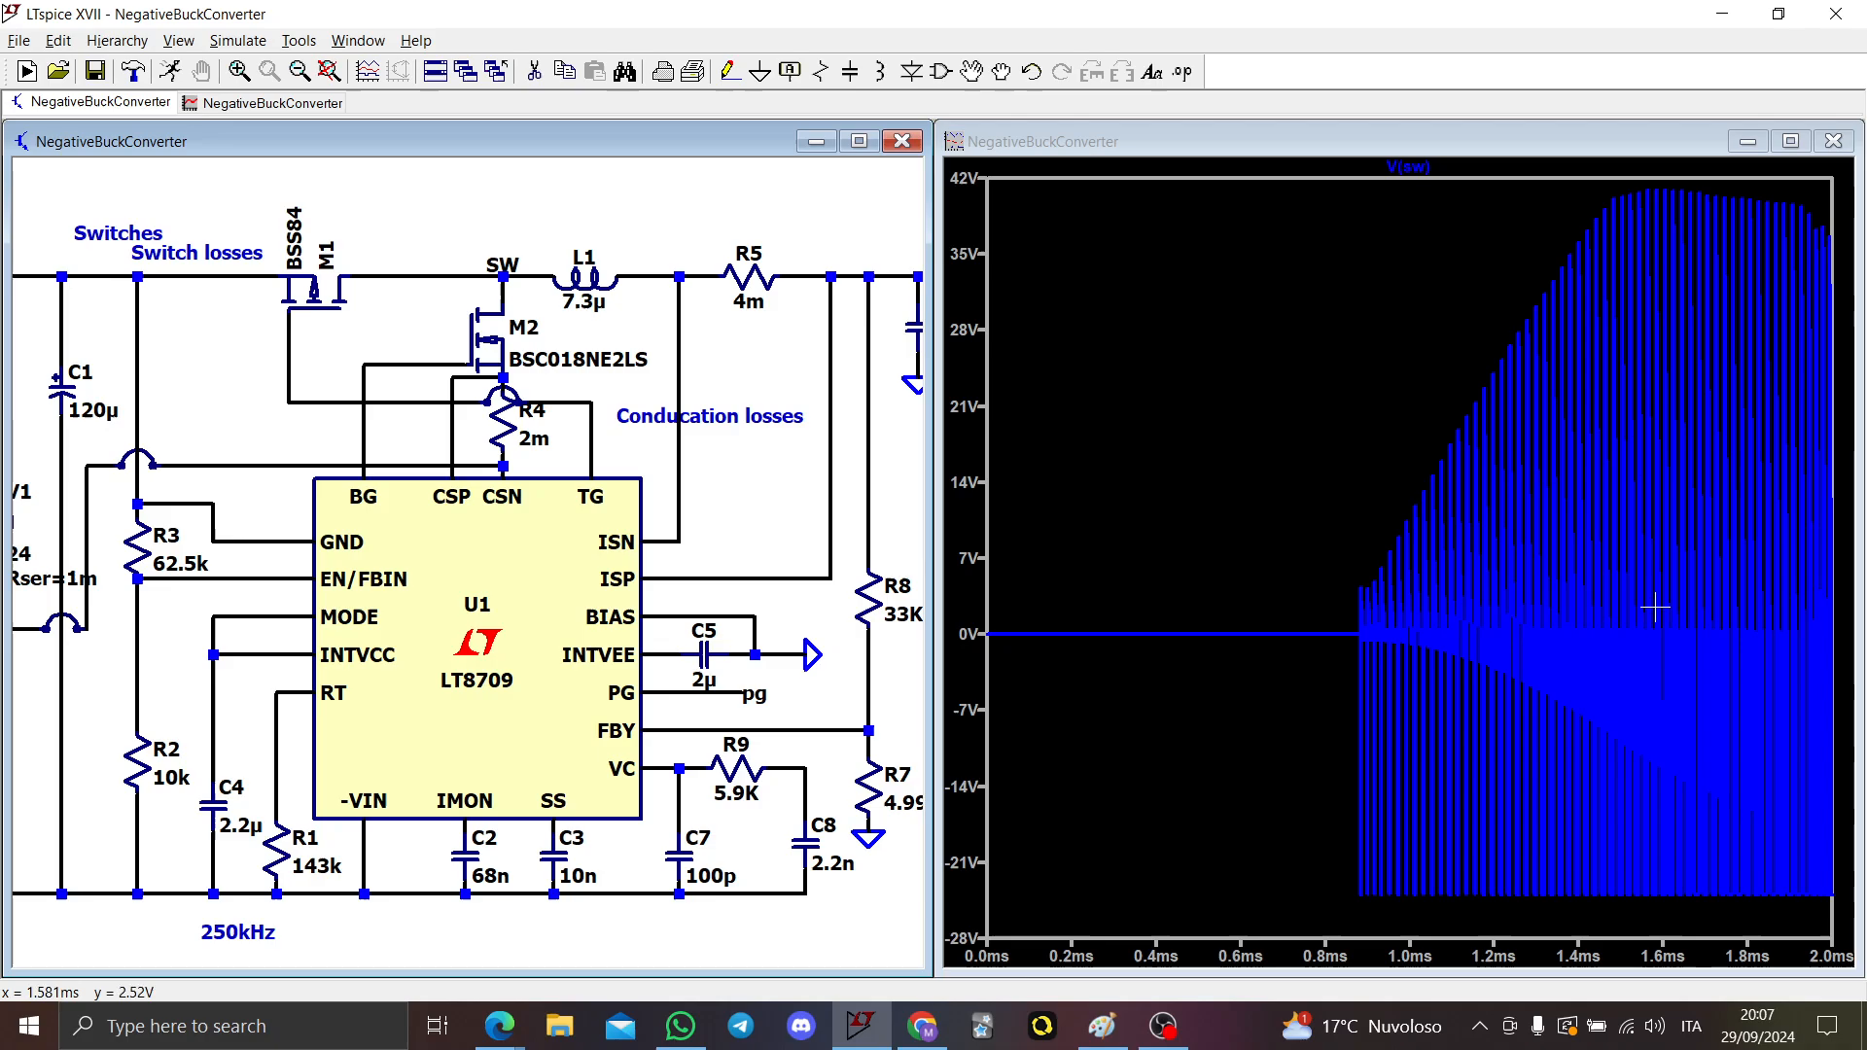
left_click_drag(1769, 926, 1860, 185)
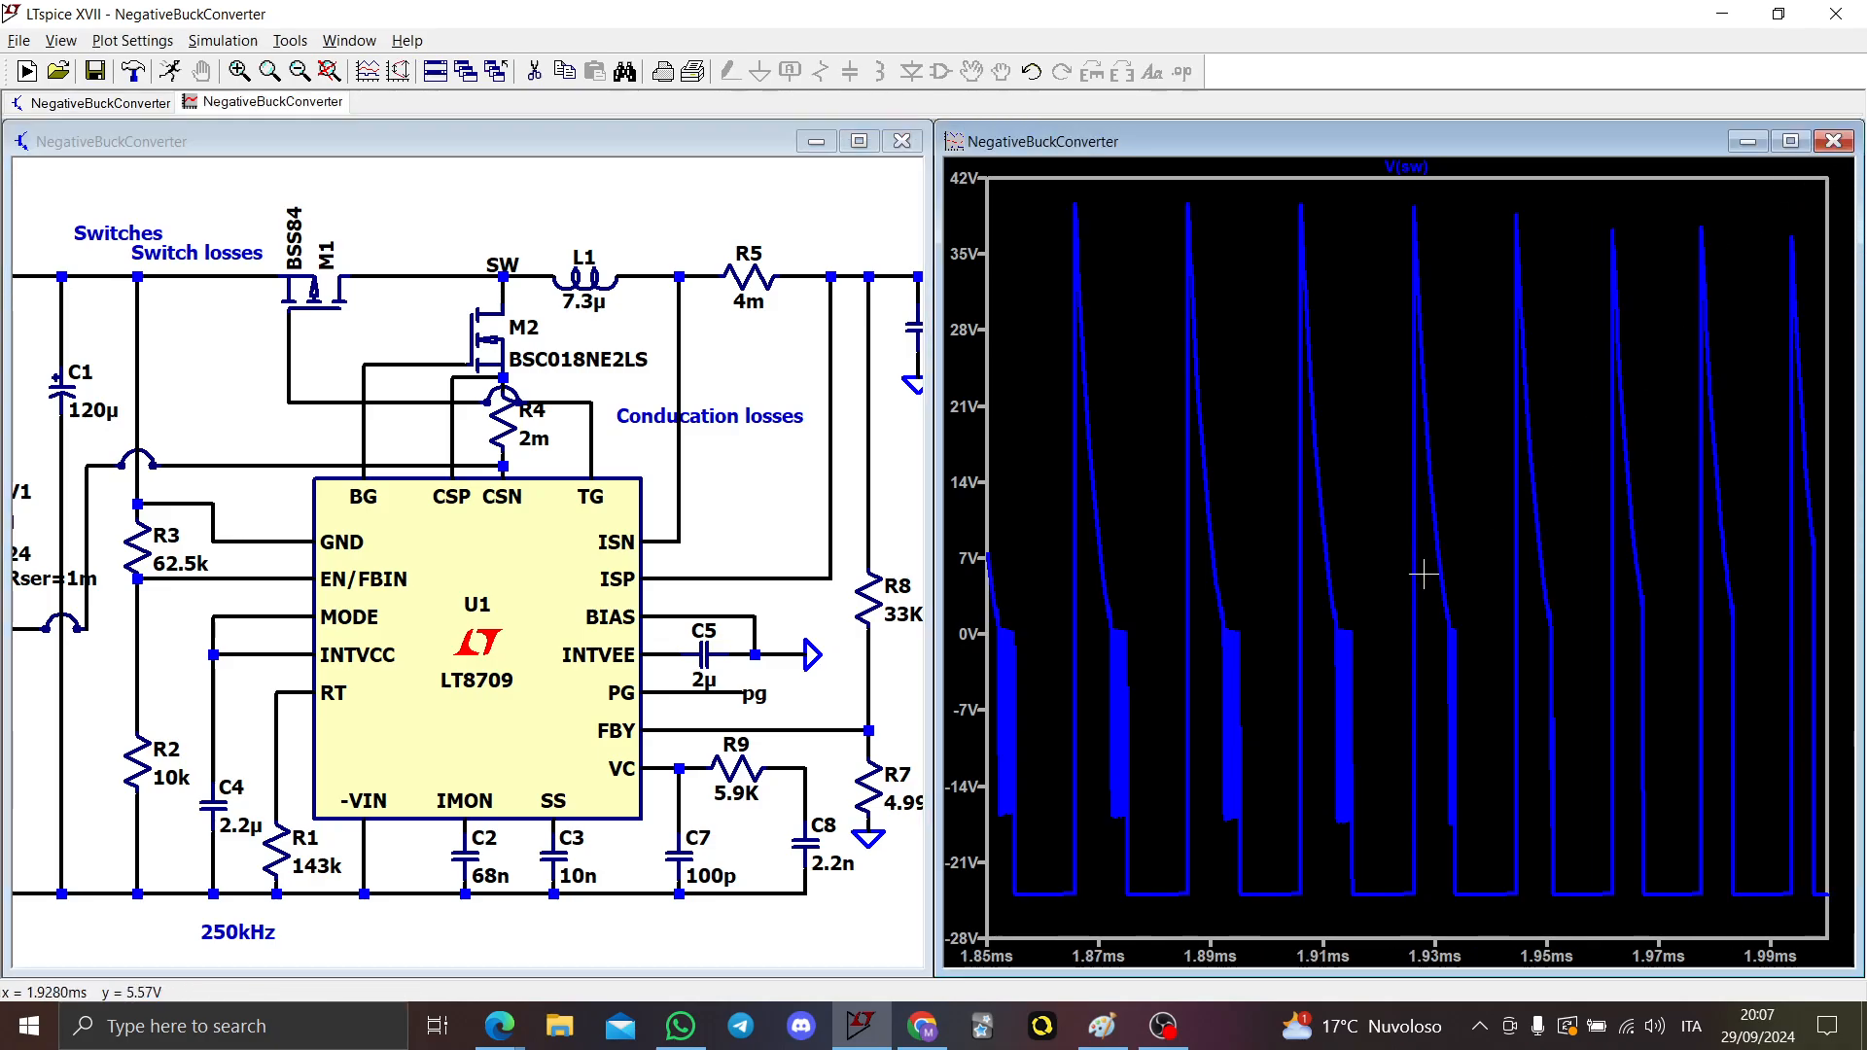
right_click(1346, 546)
left_click(1381, 559)
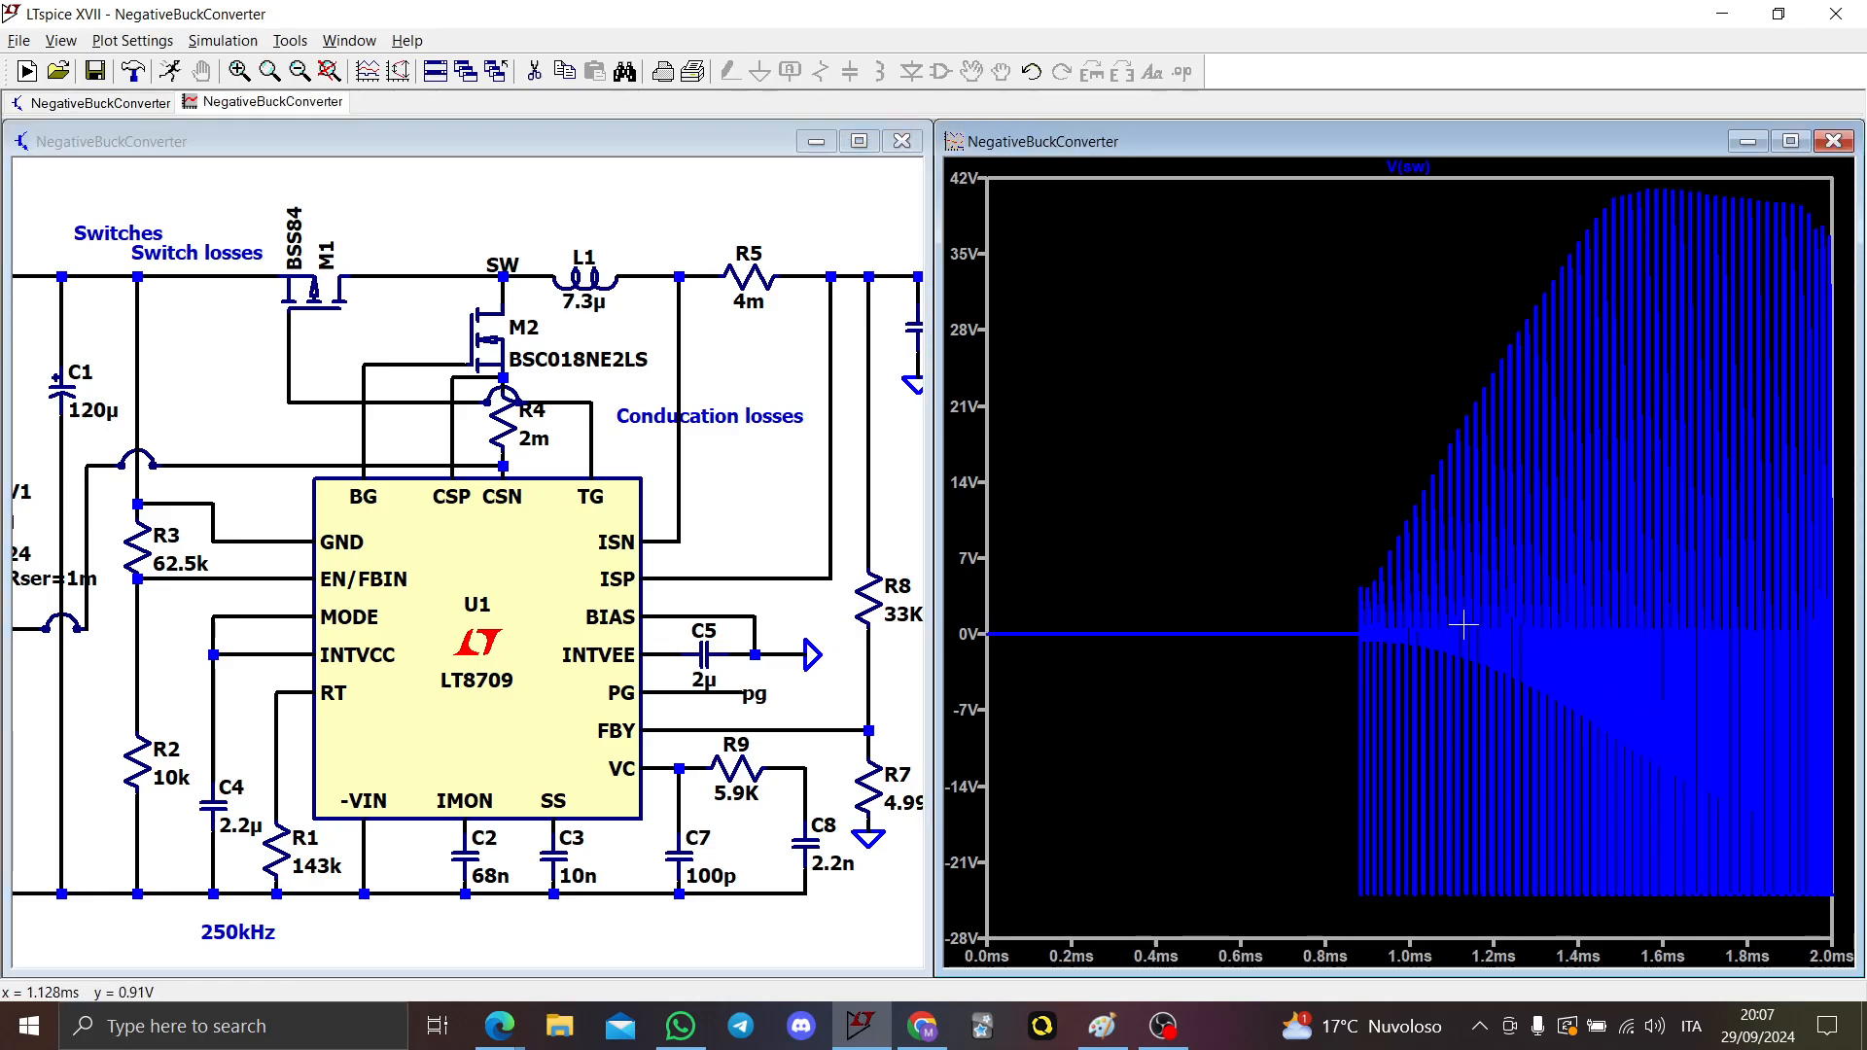
Step: Plot the voltage of the OUT net in place of the SW trace
scroll(752, 613, "down", 1)
scroll(117, 868, "up", 1)
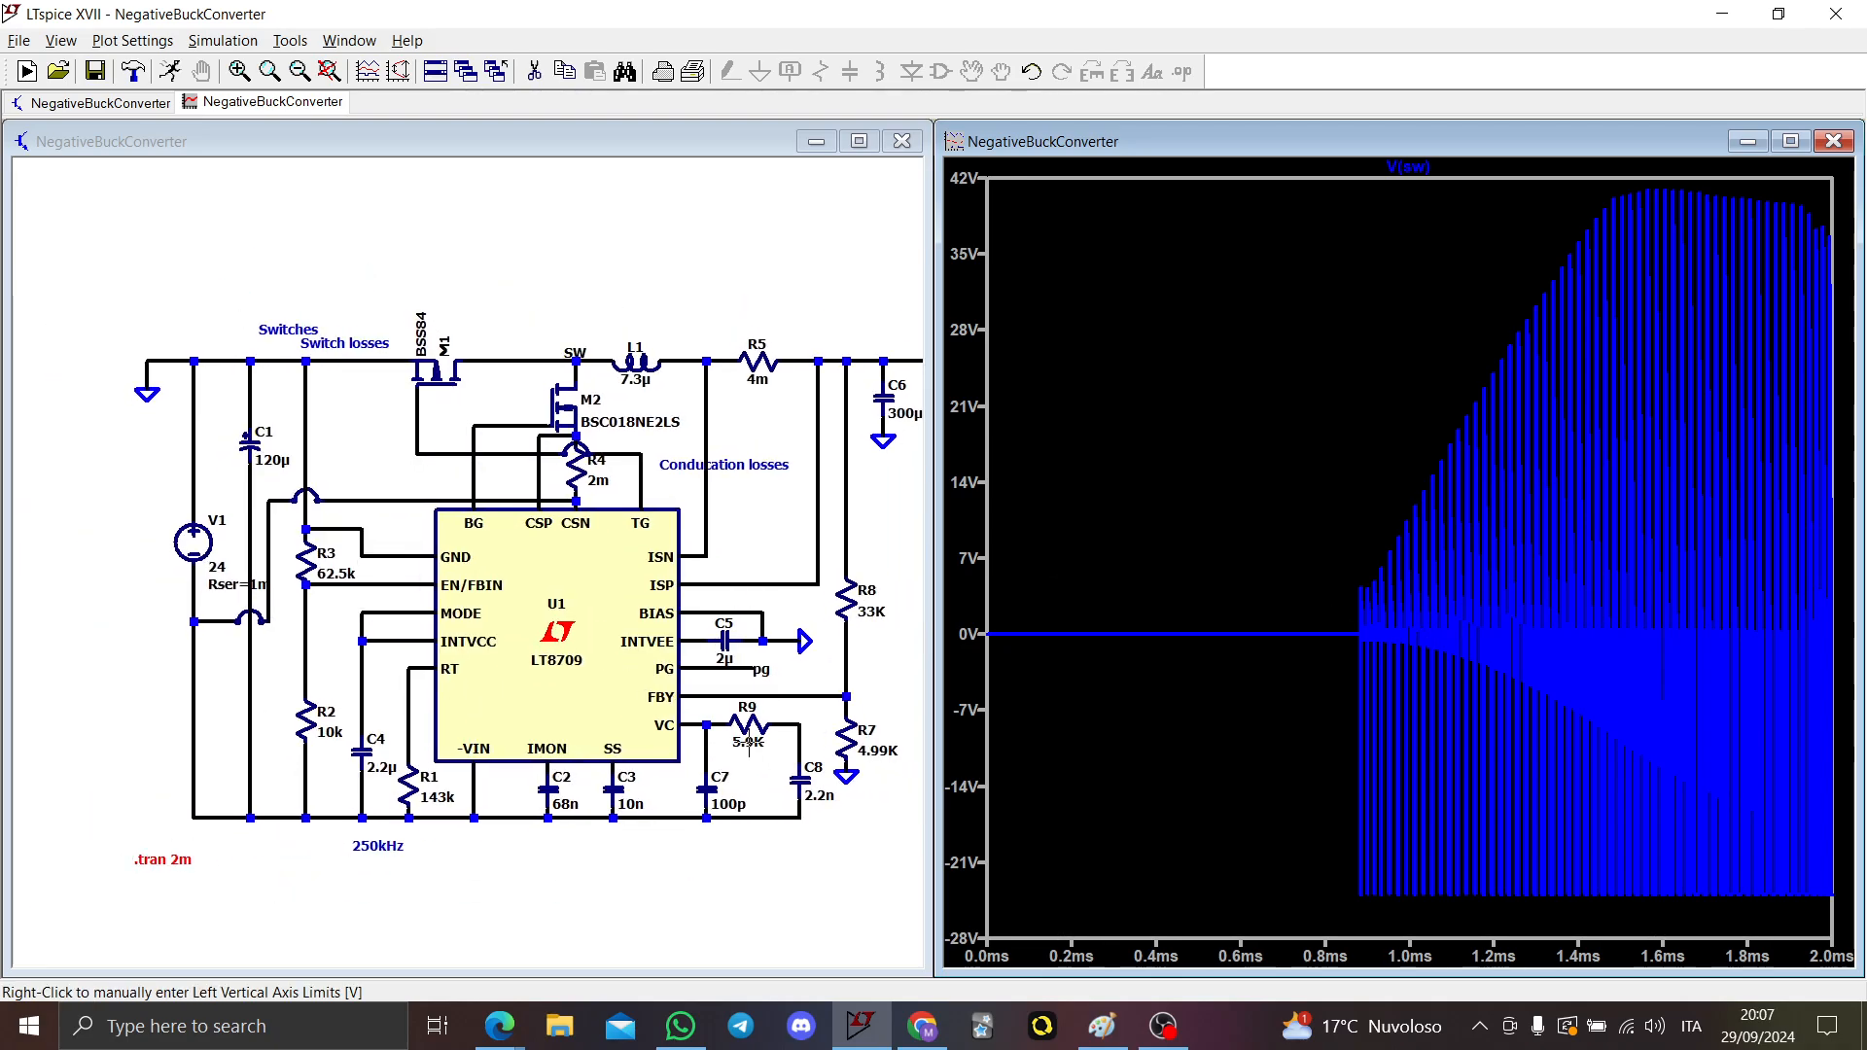
scroll(749, 744, "up", 1)
left_click_drag(768, 749, 589, 834)
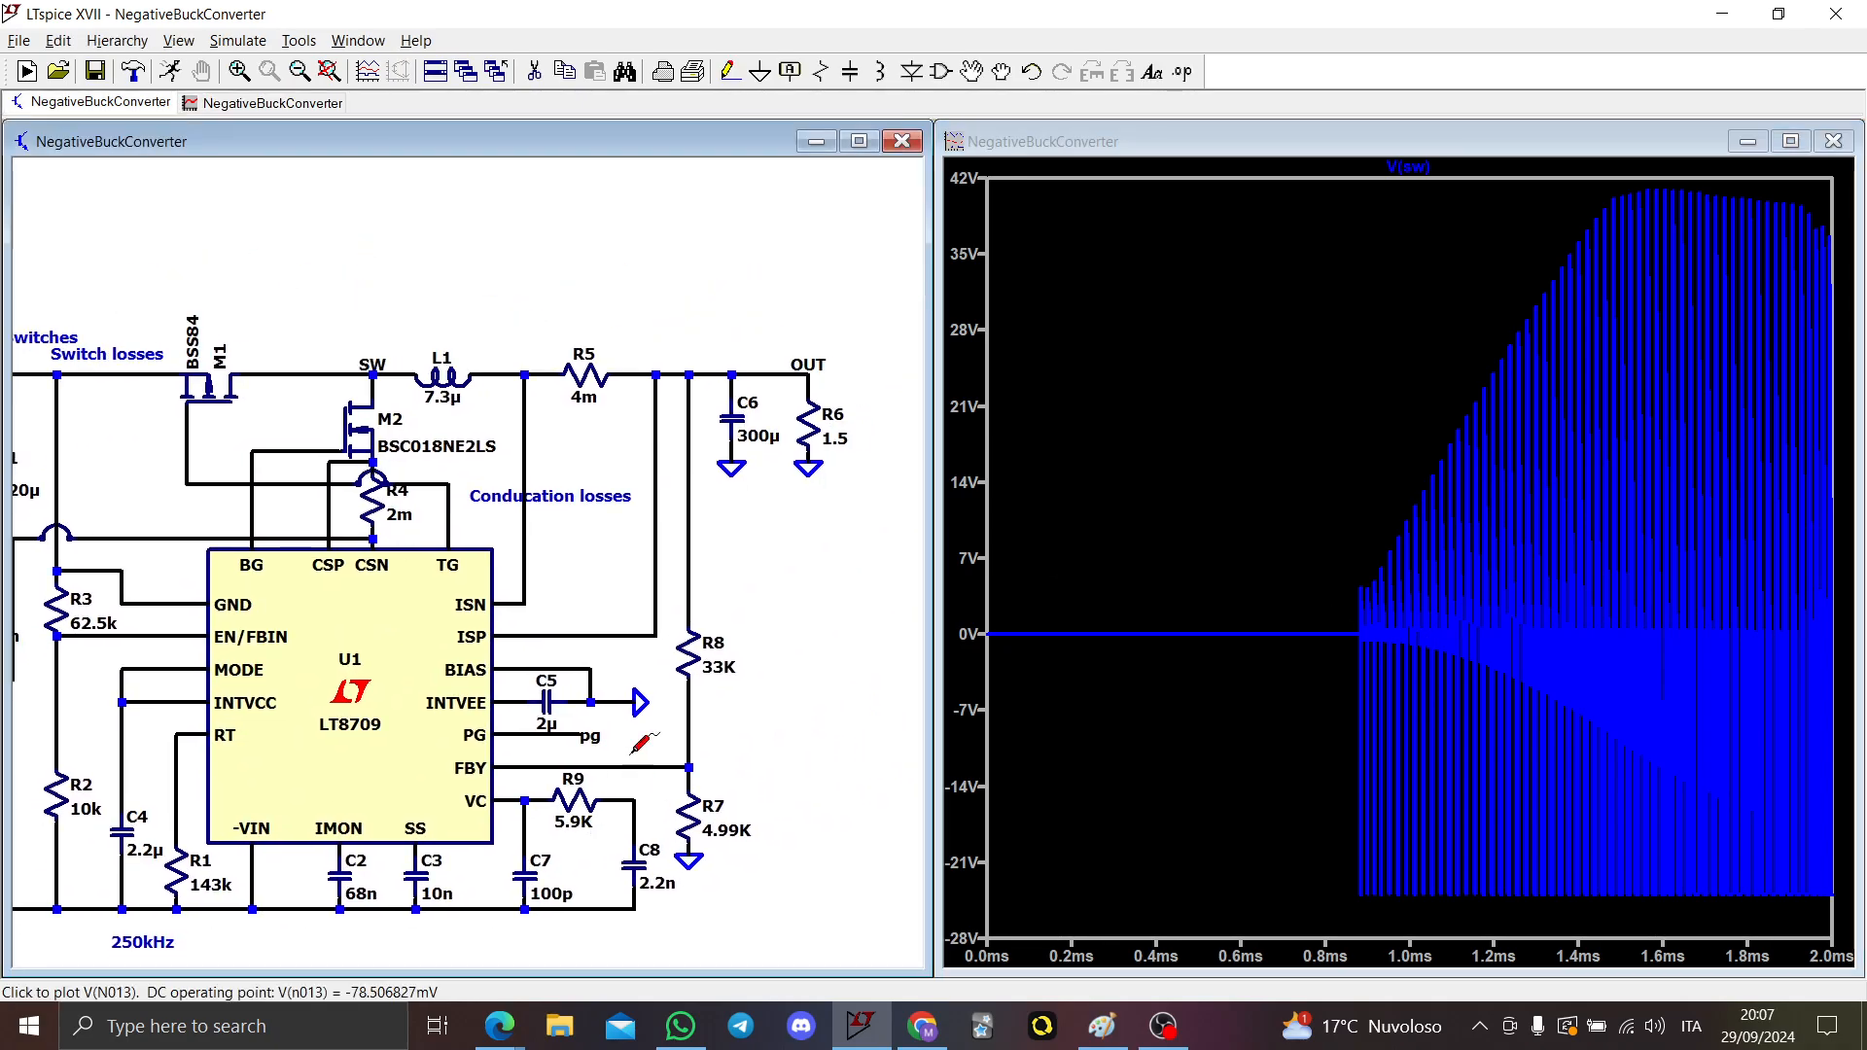
left_click(765, 373)
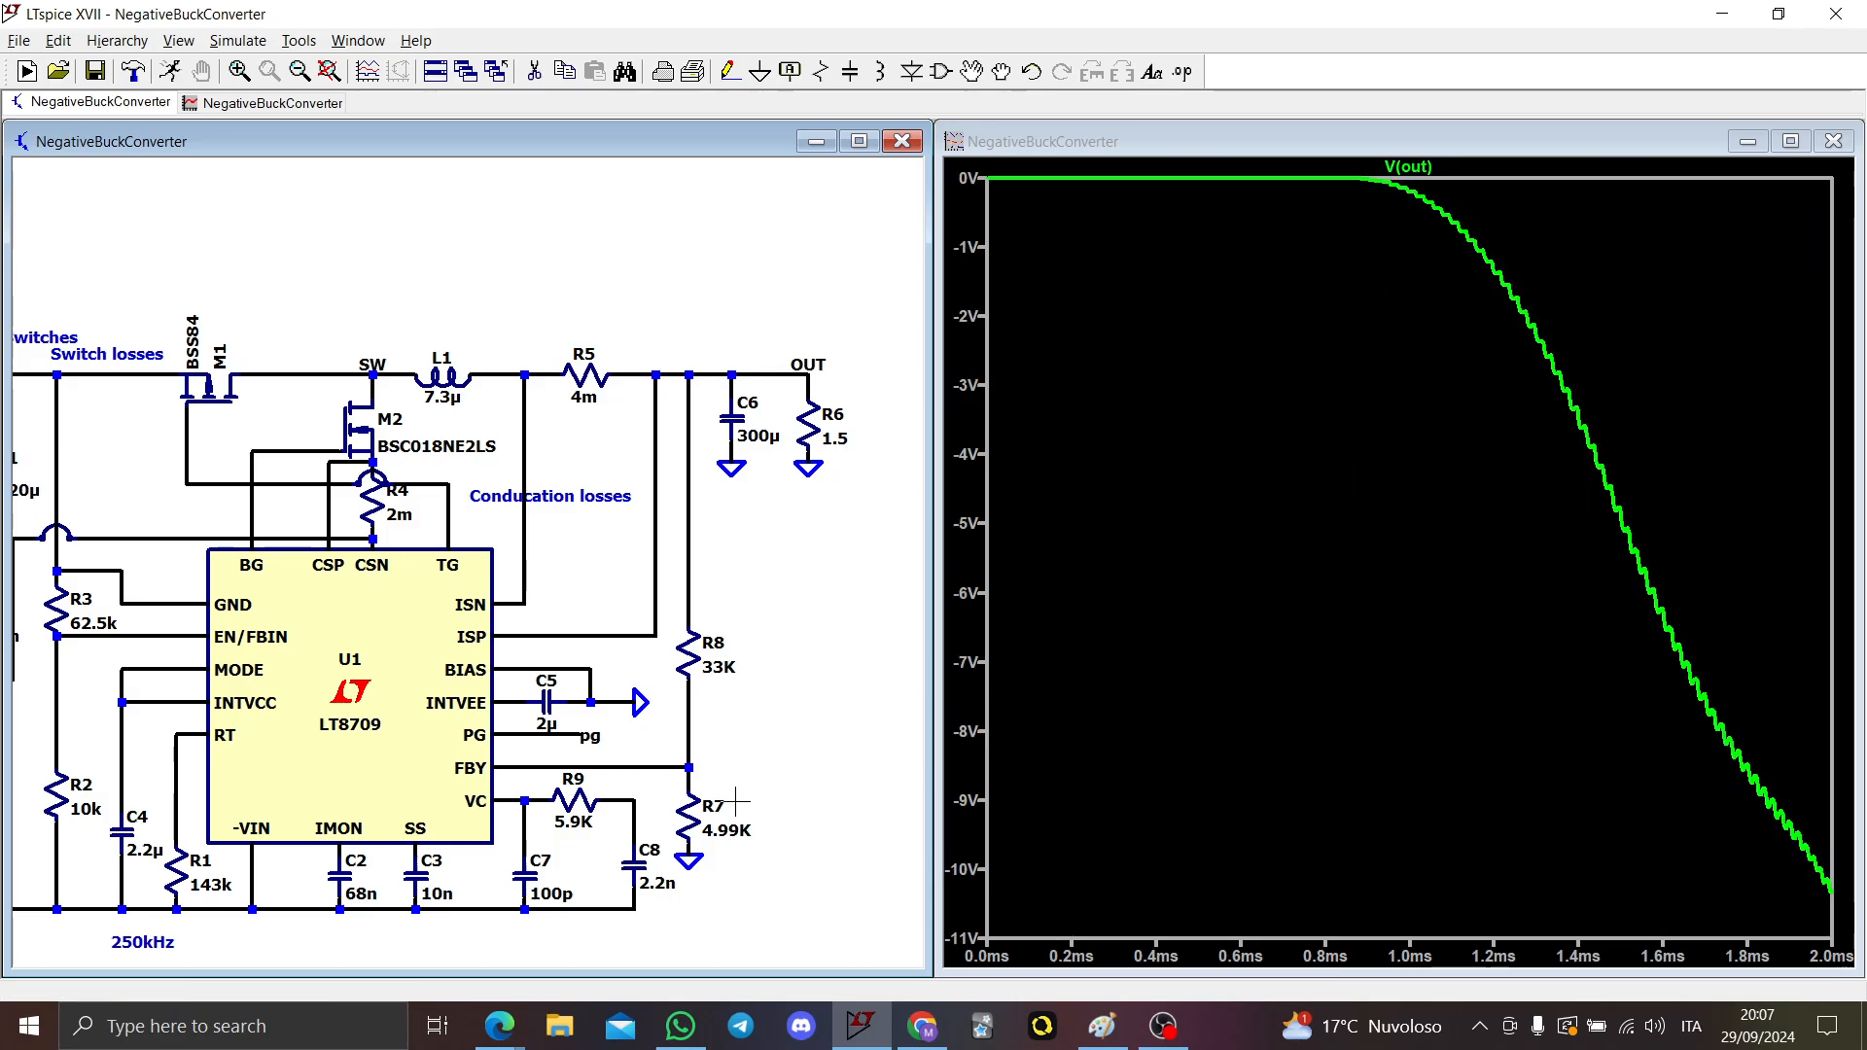
Step: Change the transient simulation's stop time to 10m
scroll(735, 802, "down", 1)
left_click_drag(110, 947, 258, 876)
scroll(259, 876, "up", 1)
right_click(109, 866)
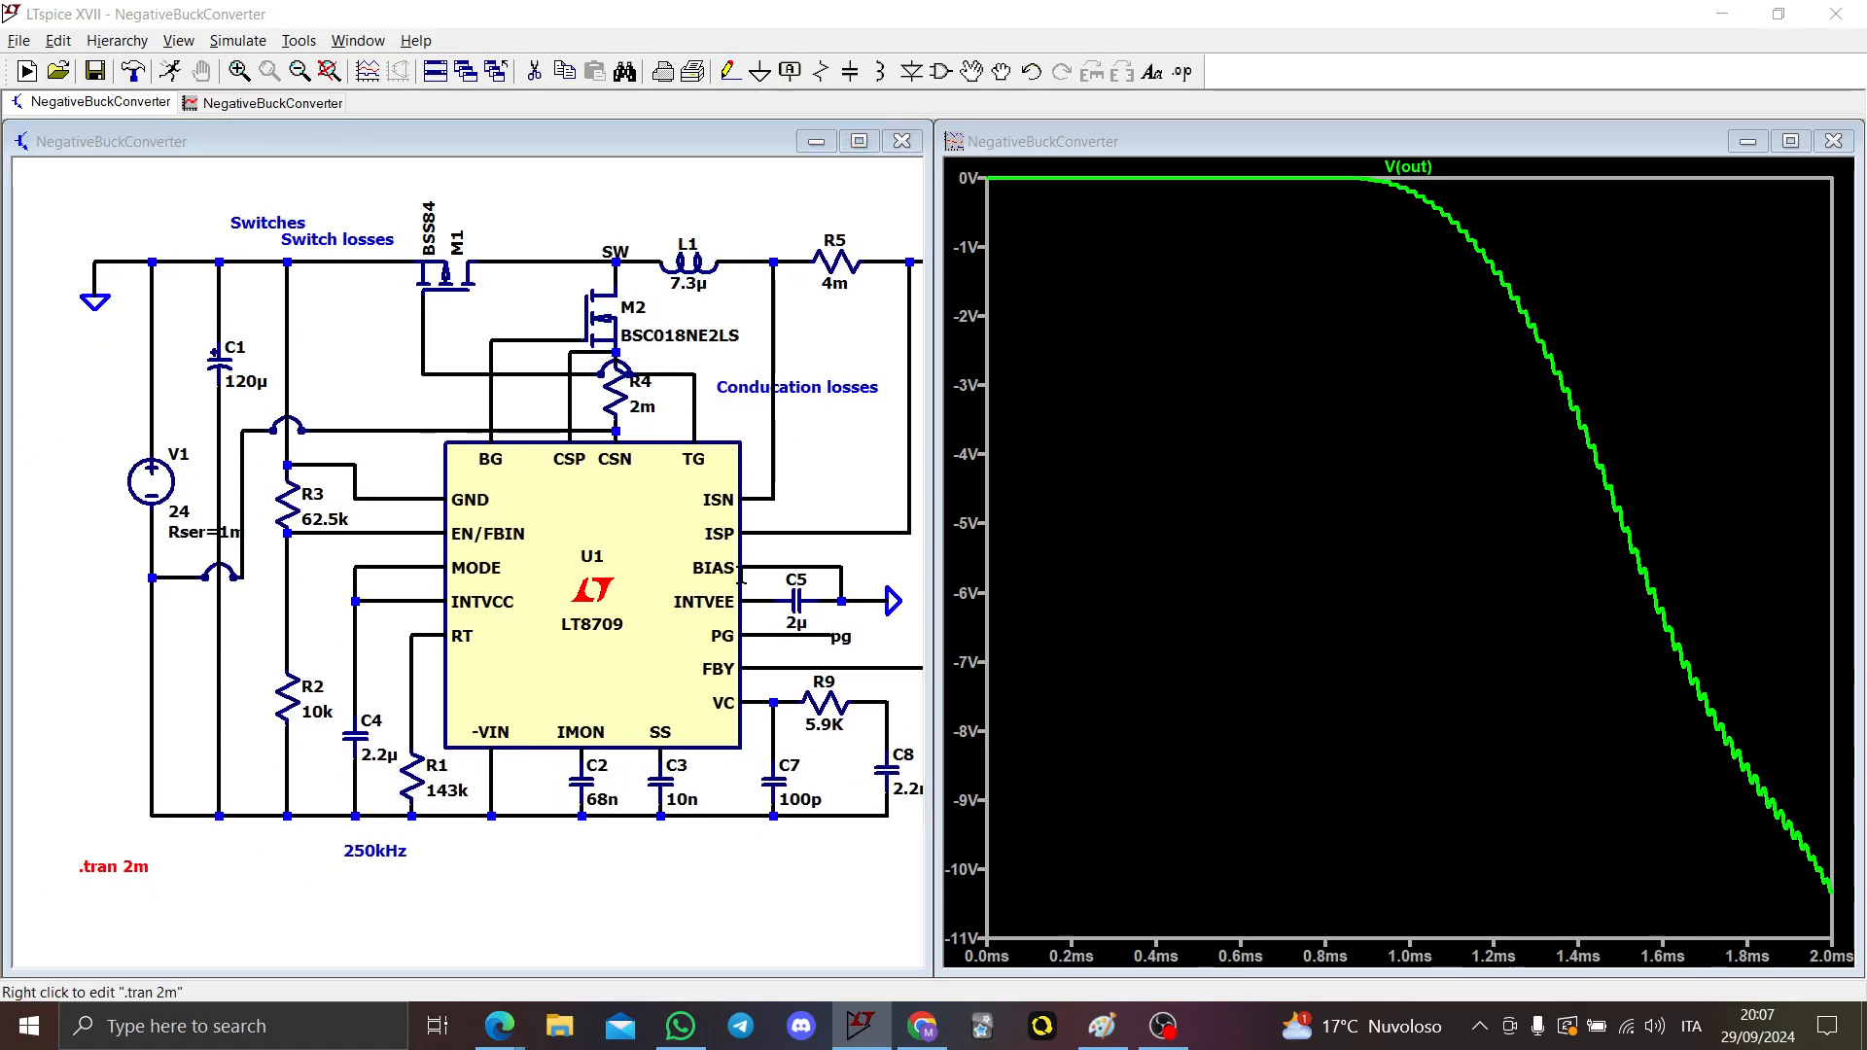
type("10")
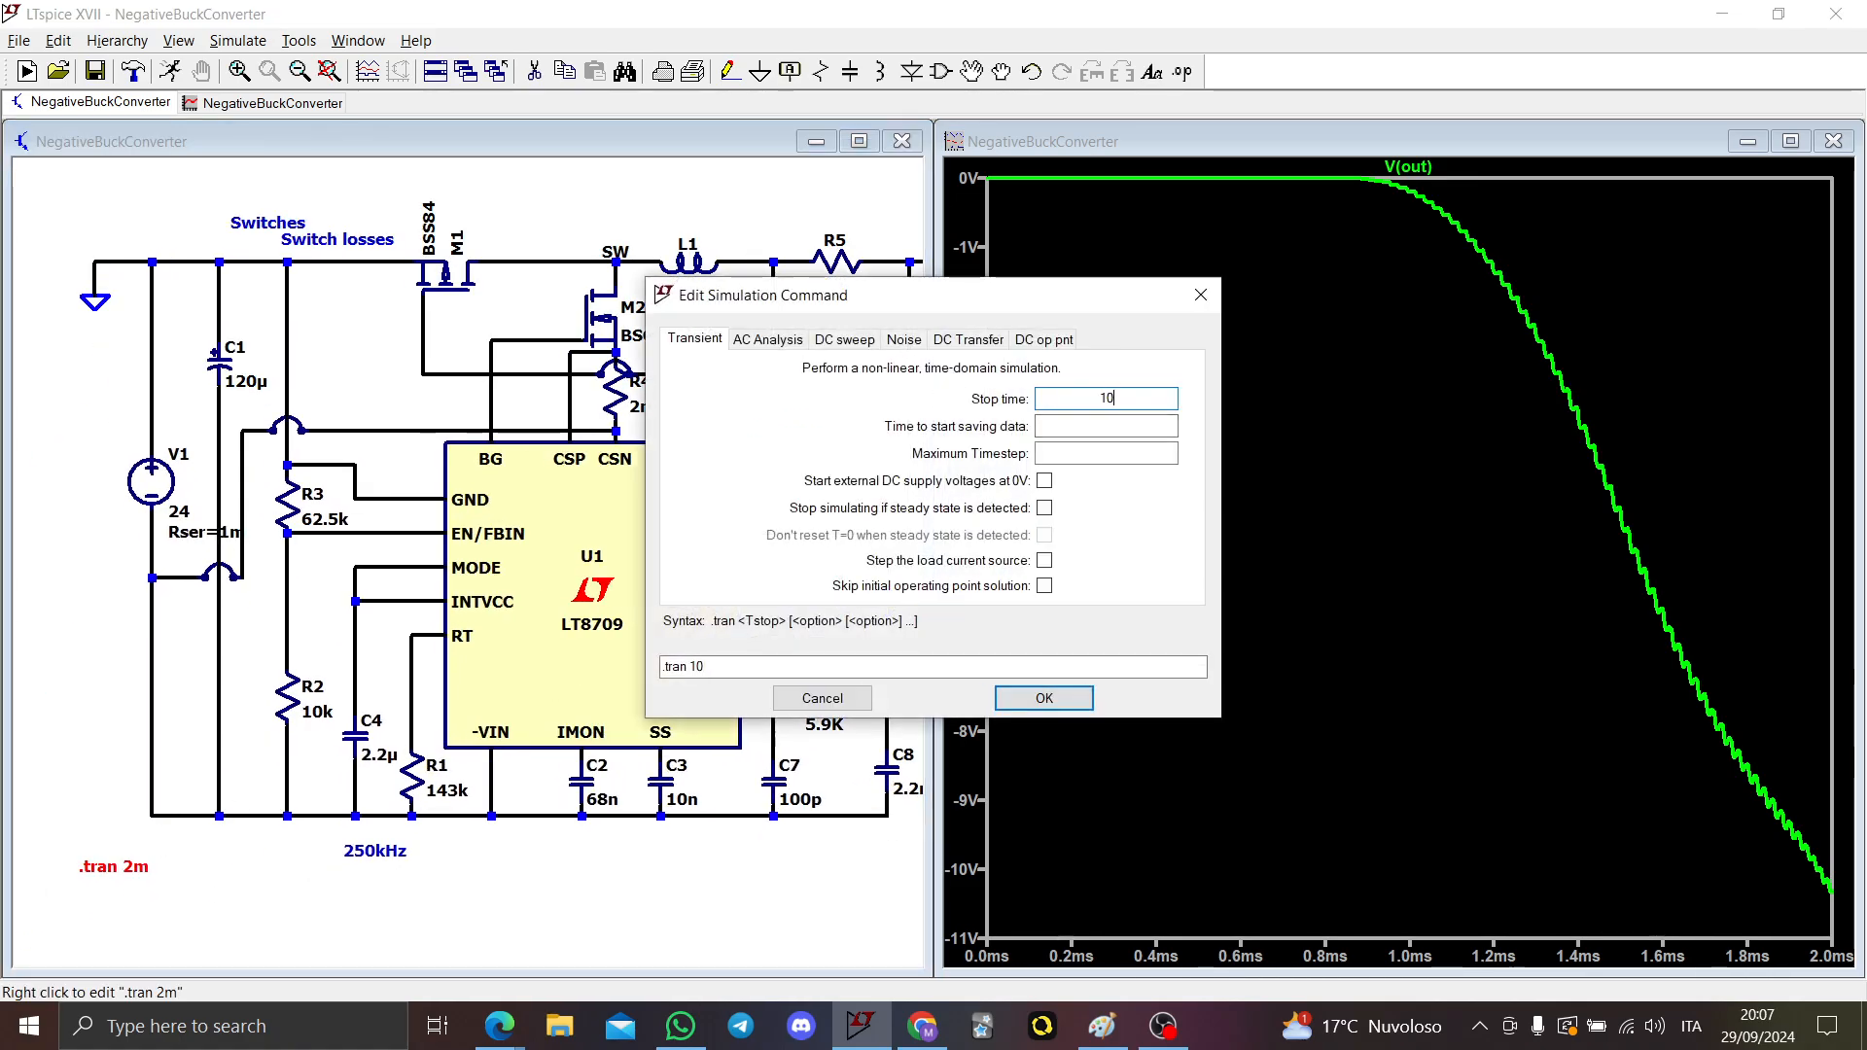
type("m")
key("Return")
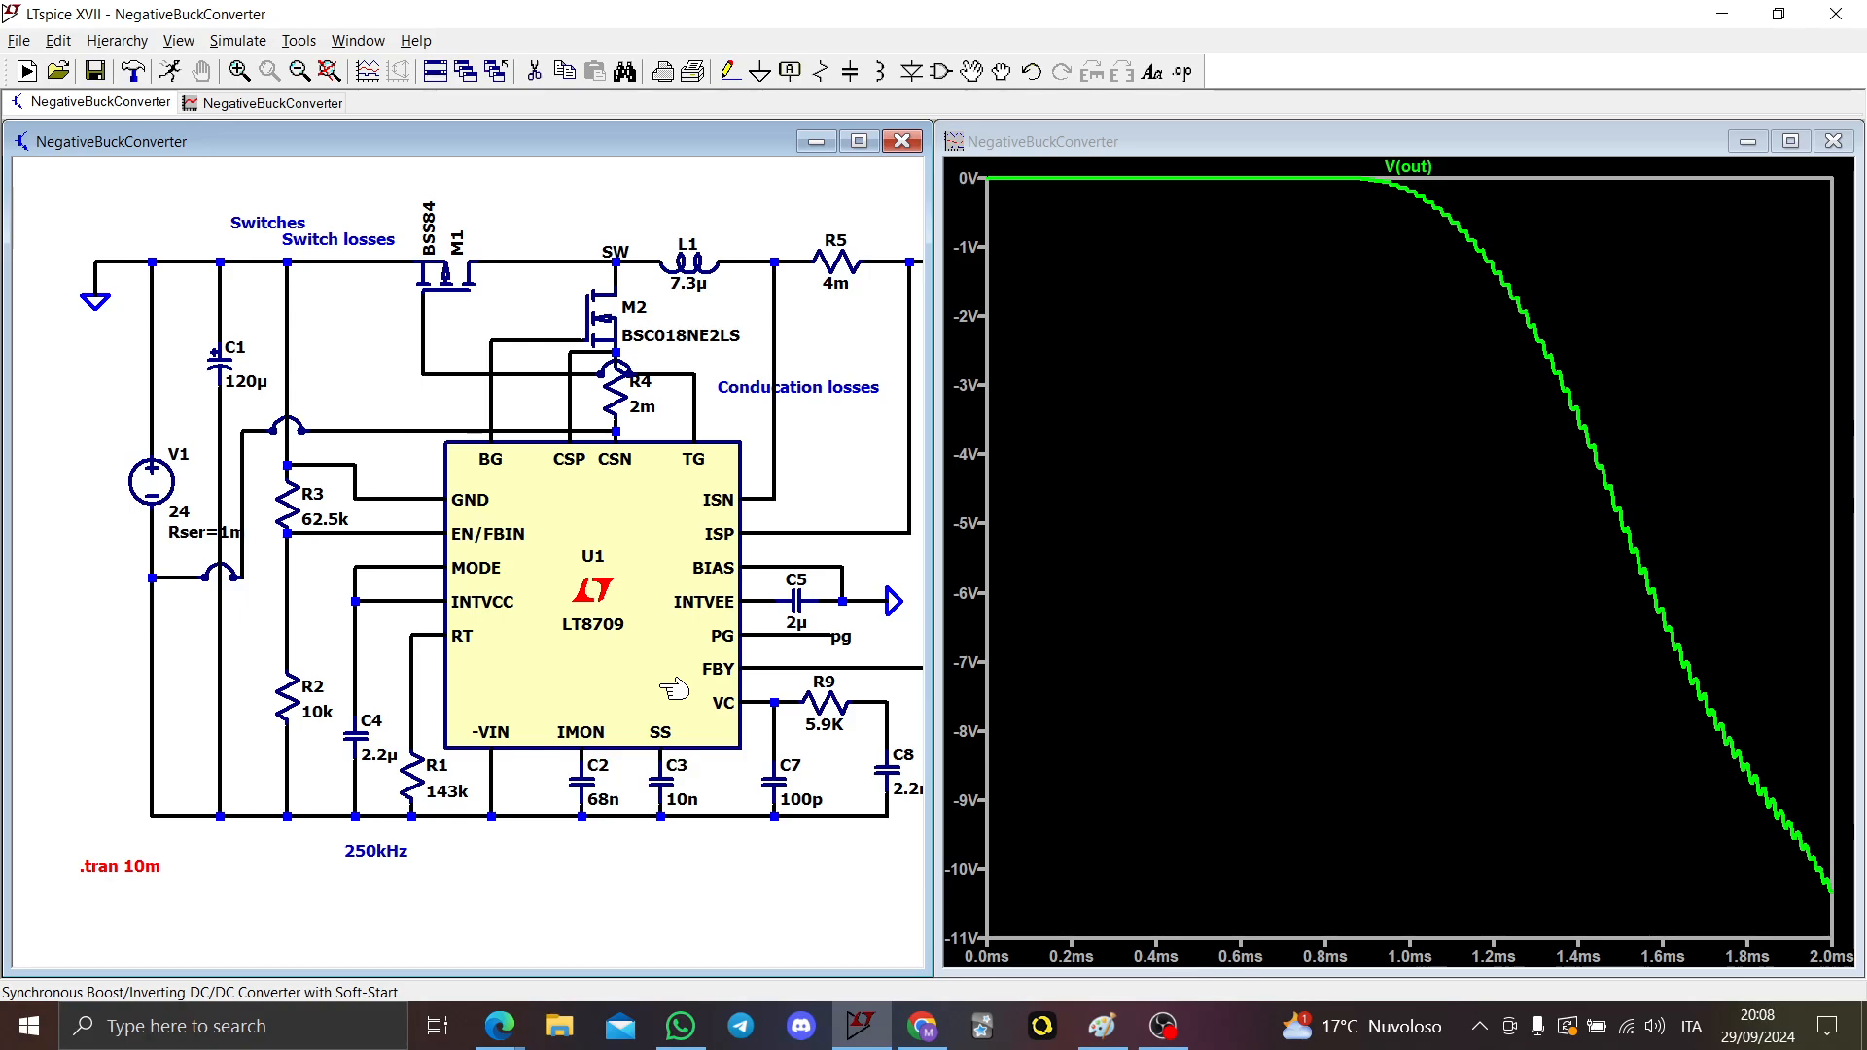
Step: Switch to Paint and cross out the 470nF value at the SS pin in red on the reference schematic
scroll(692, 768, "up", 1)
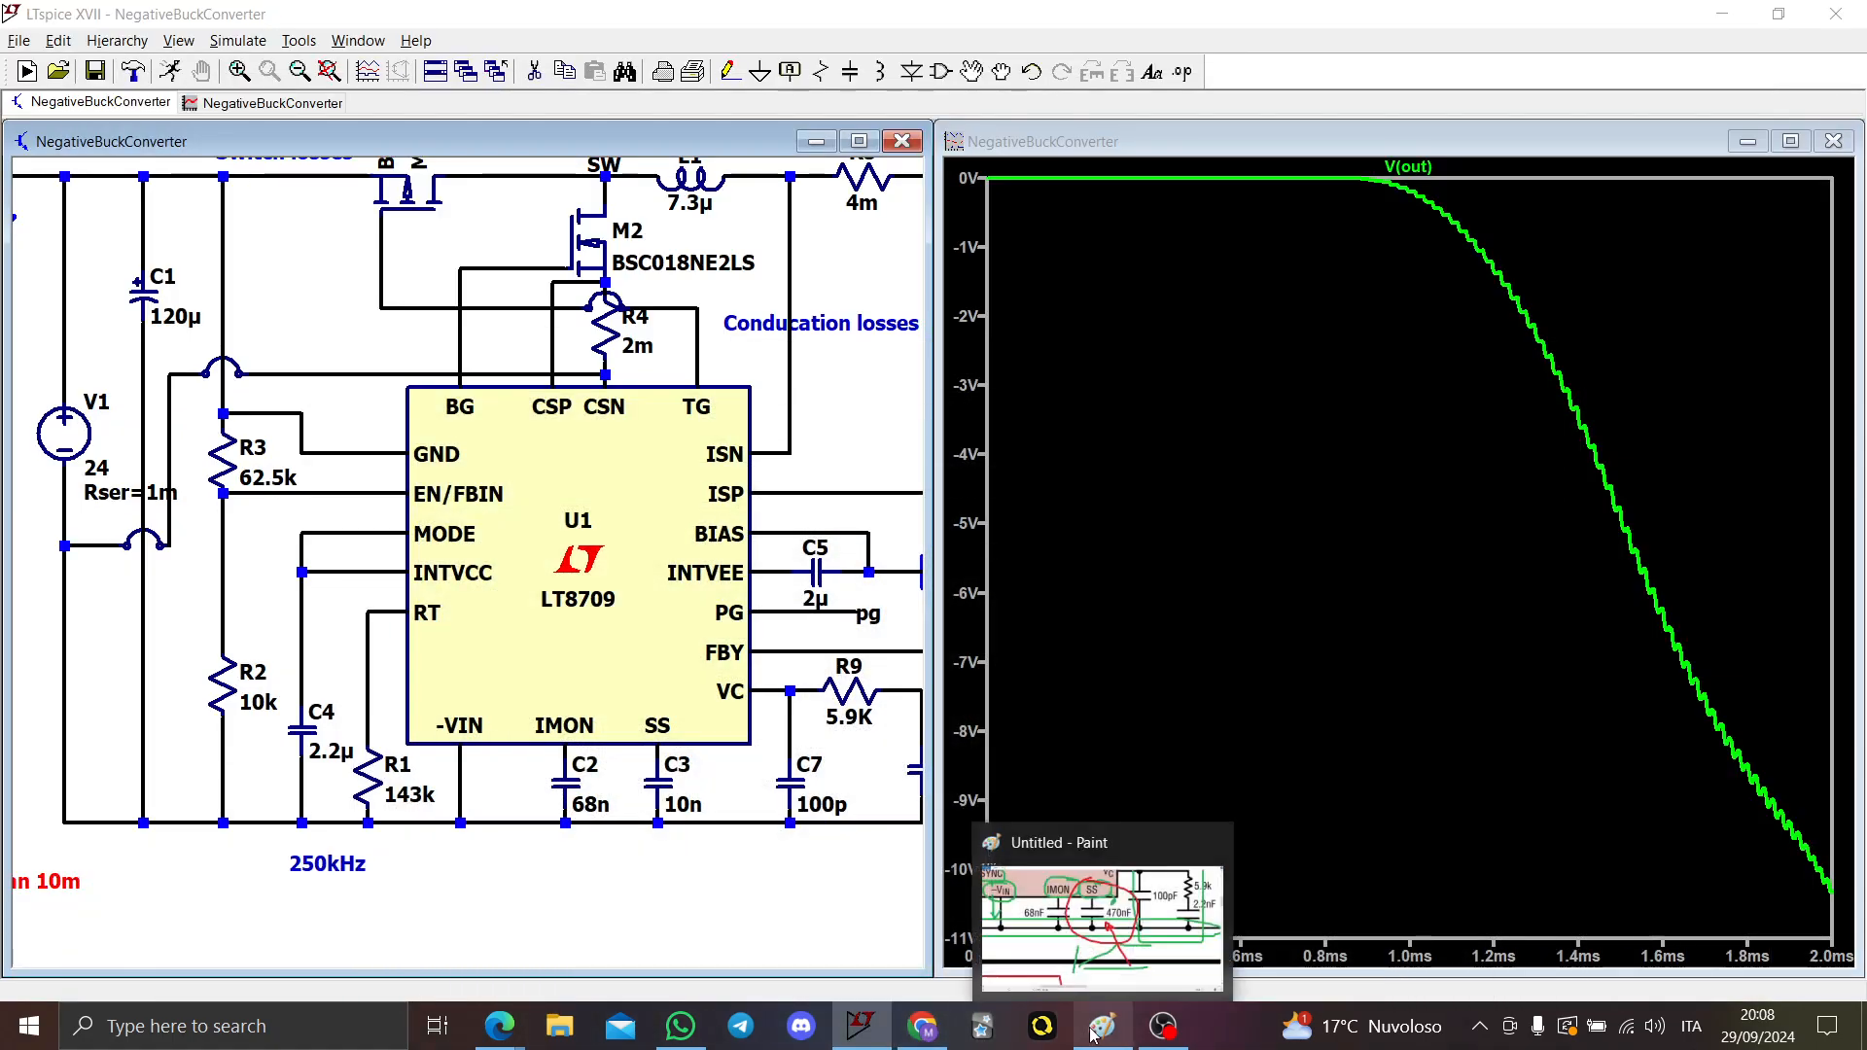
left_click(1094, 1039)
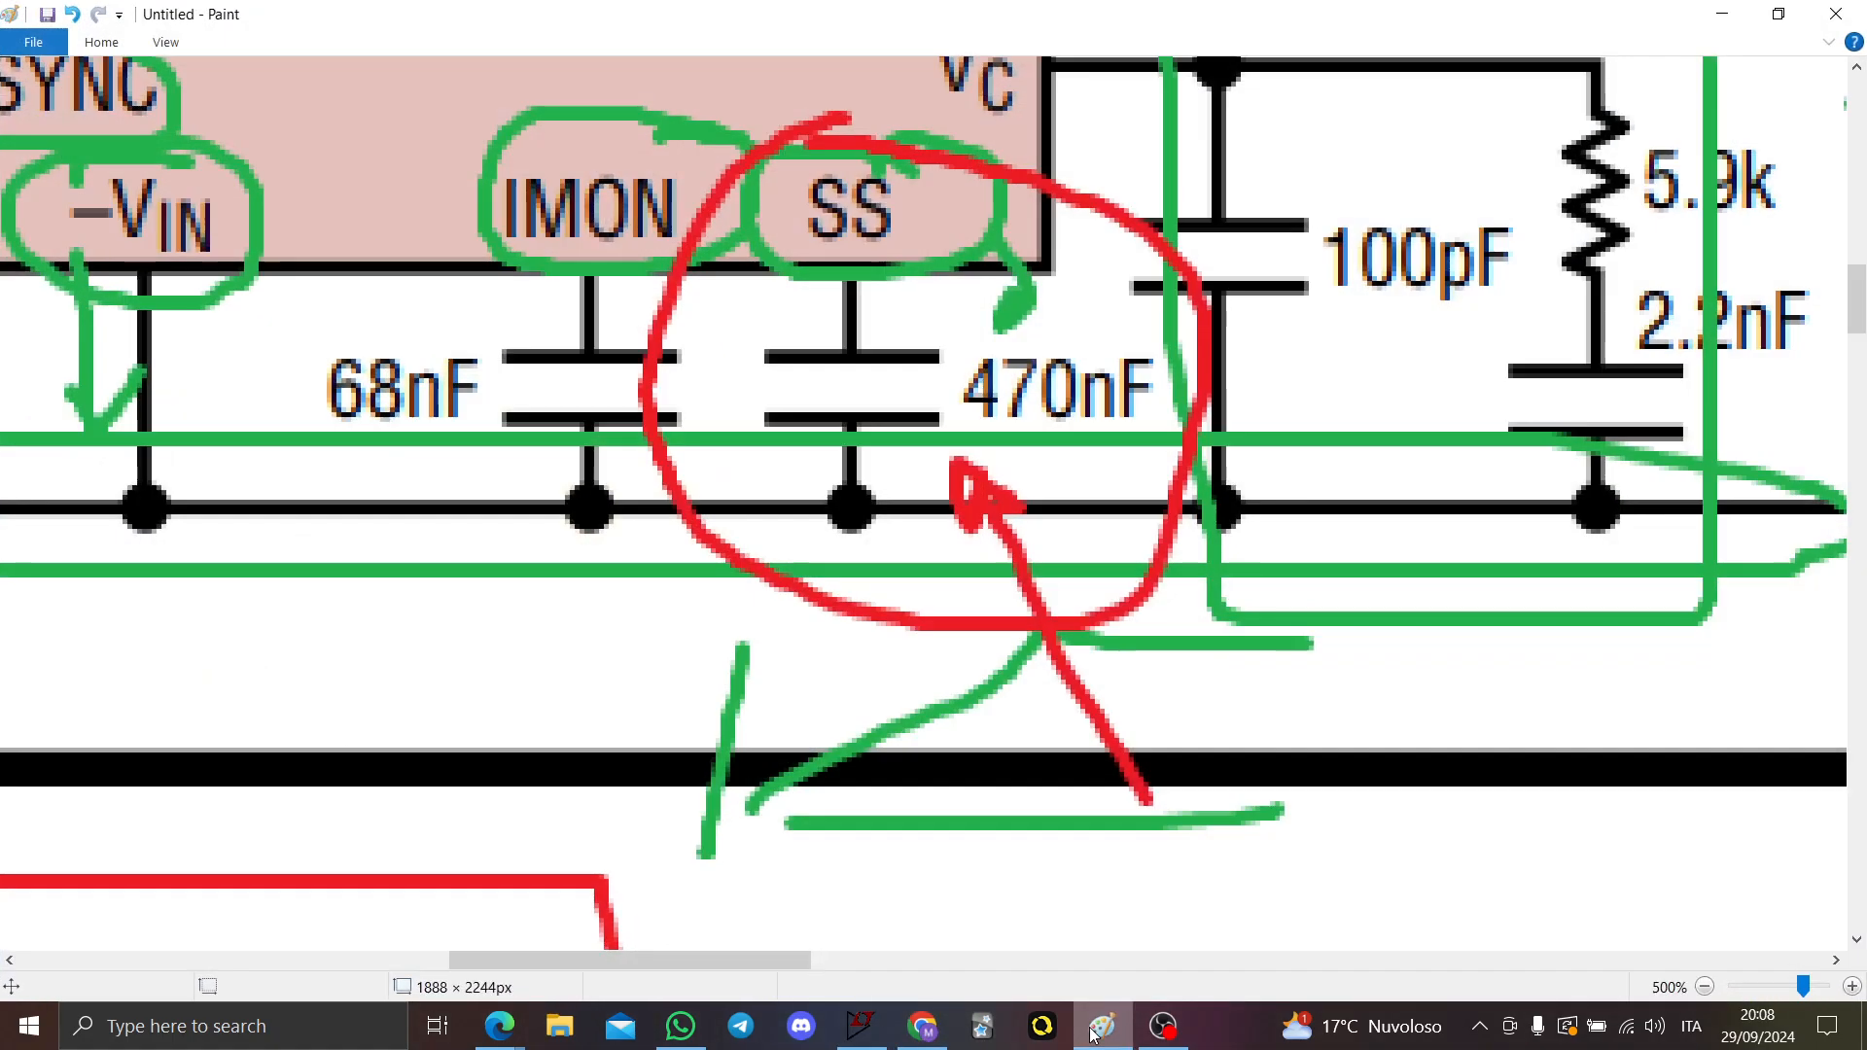
mouse_move(917, 501)
left_mouse_down()
mouse_move(1128, 284)
mouse_move(1131, 452)
left_mouse_up()
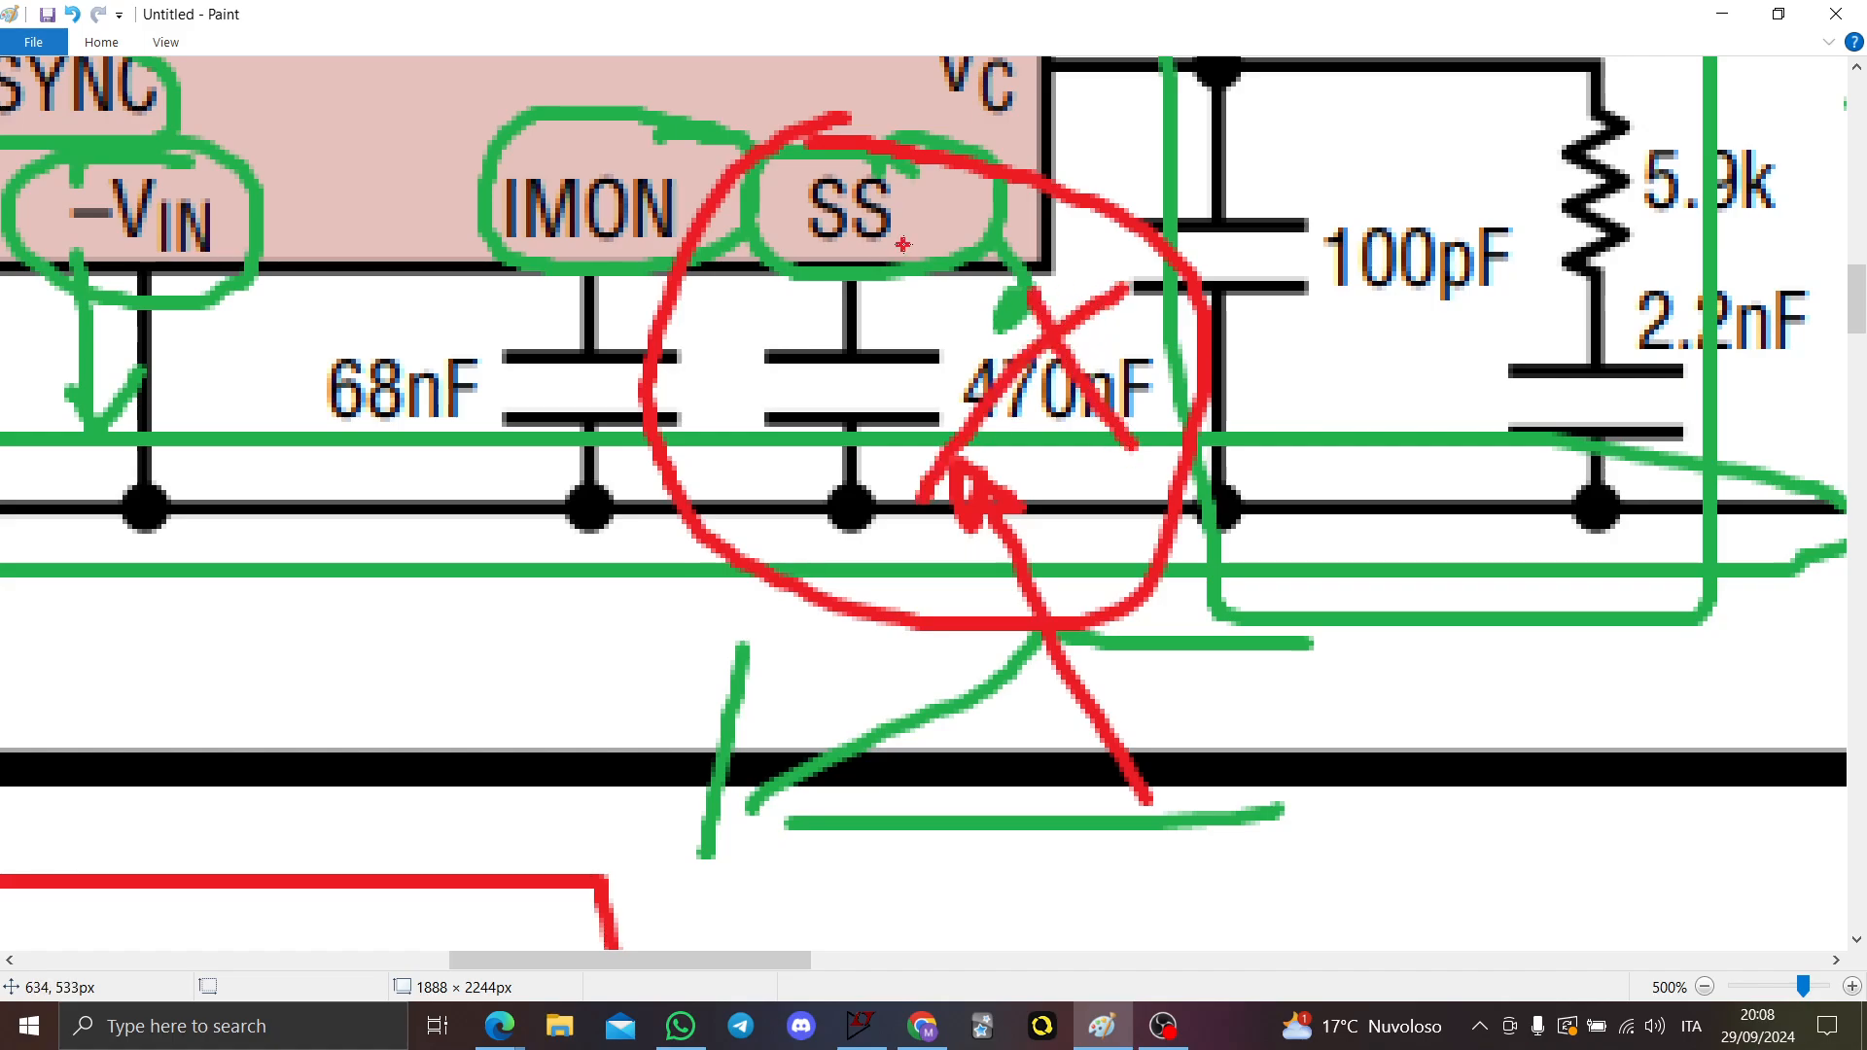
Step: Write 10m and 20m in red below the compensation network, circle them, and return to LTspice
scroll(945, 249, "down", 2)
mouse_move(857, 629)
left_mouse_down()
mouse_move(893, 639)
mouse_move(945, 590)
left_mouse_up()
mouse_move(972, 626)
left_mouse_down()
mouse_move(1006, 598)
mouse_move(1044, 625)
left_mouse_up()
mouse_move(953, 511)
left_mouse_down()
mouse_move(946, 568)
mouse_move(1066, 560)
mouse_move(1193, 593)
mouse_move(1089, 654)
mouse_move(1128, 634)
left_mouse_up()
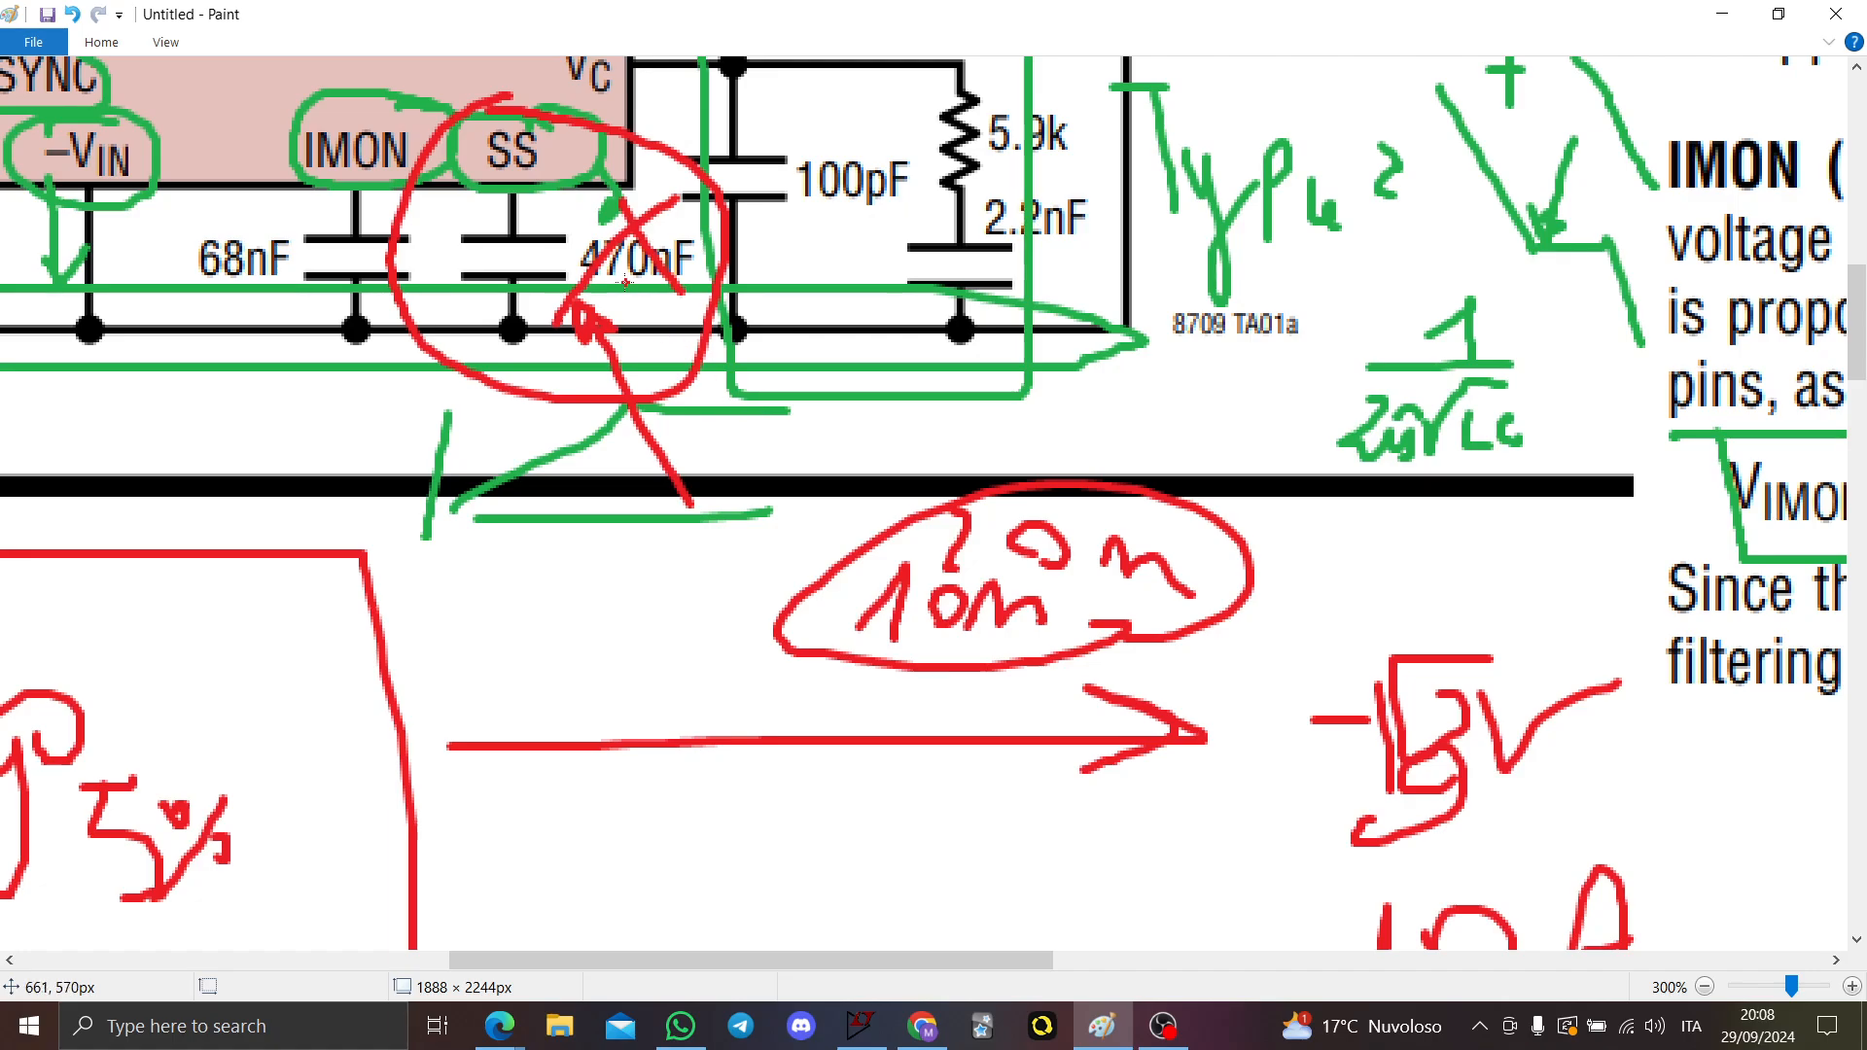
left_click(1719, 12)
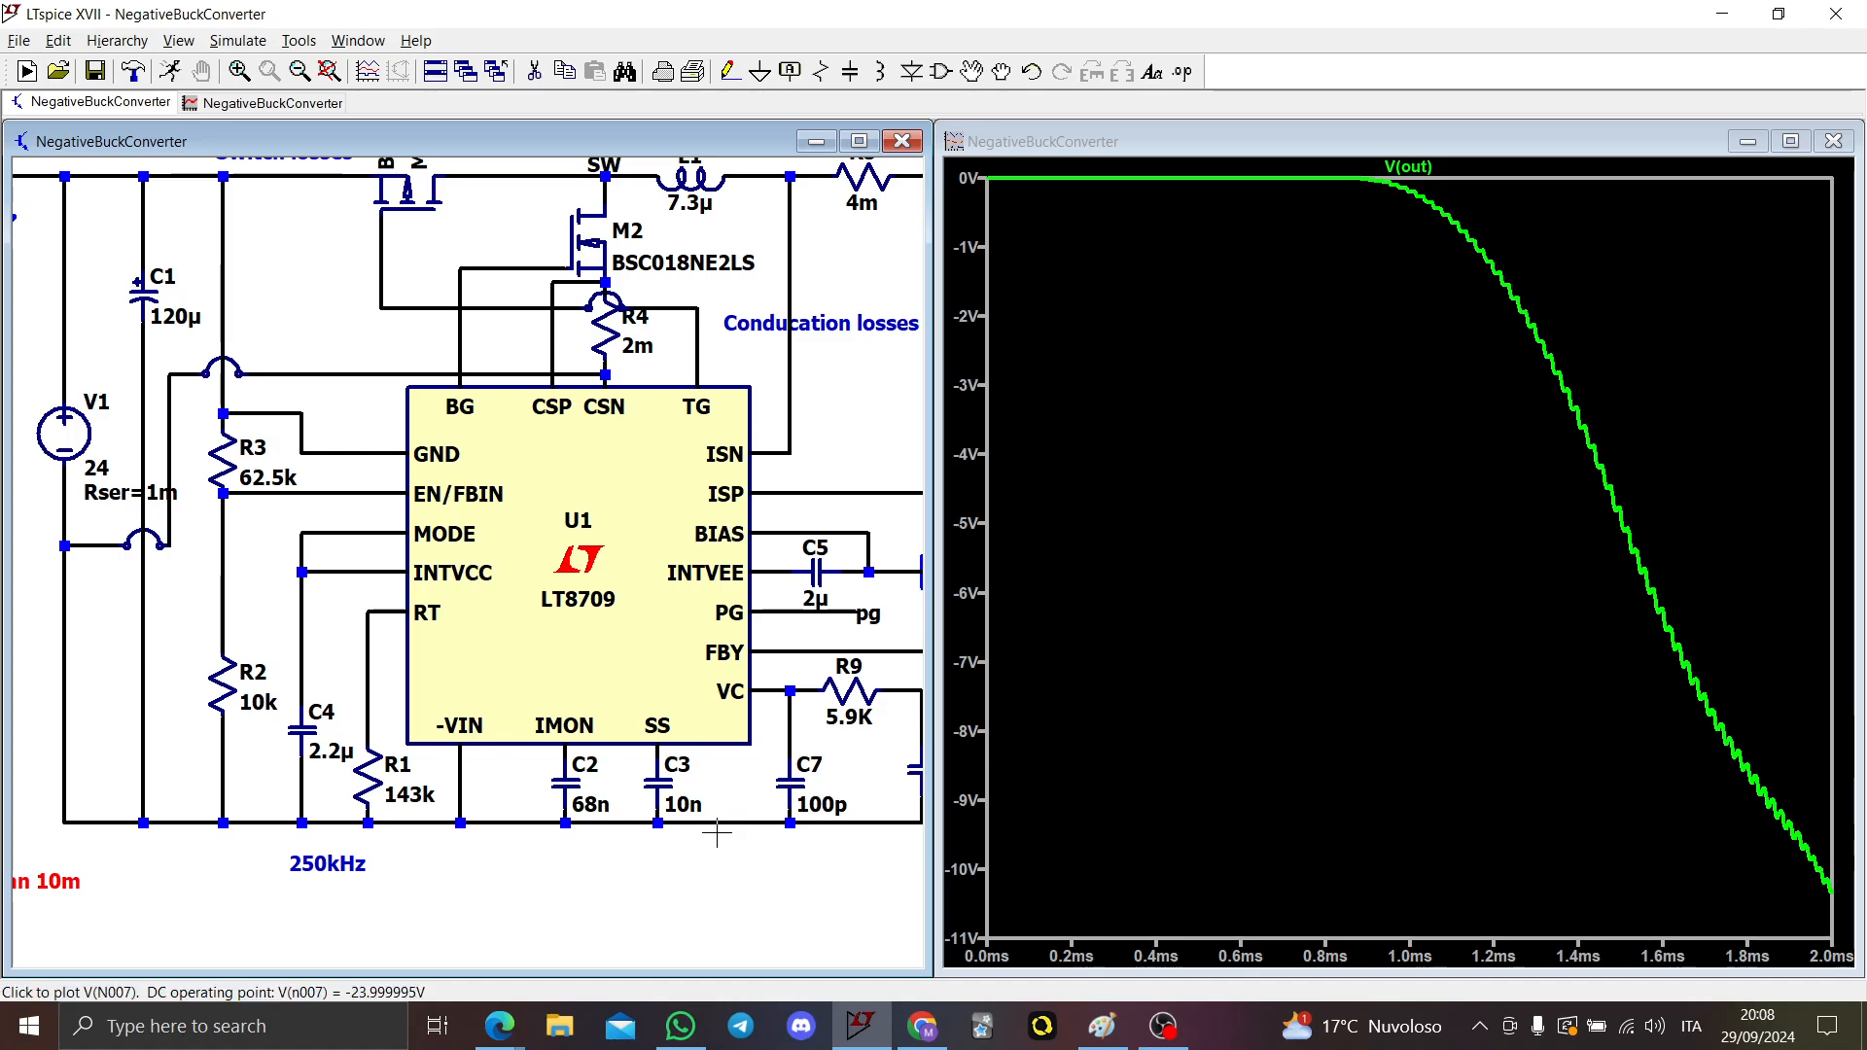
Step: Run the 10 ms transient simulation, examine how the output voltage settles between about 2 and 2.44 ms, and restore the full plot
left_click(173, 76)
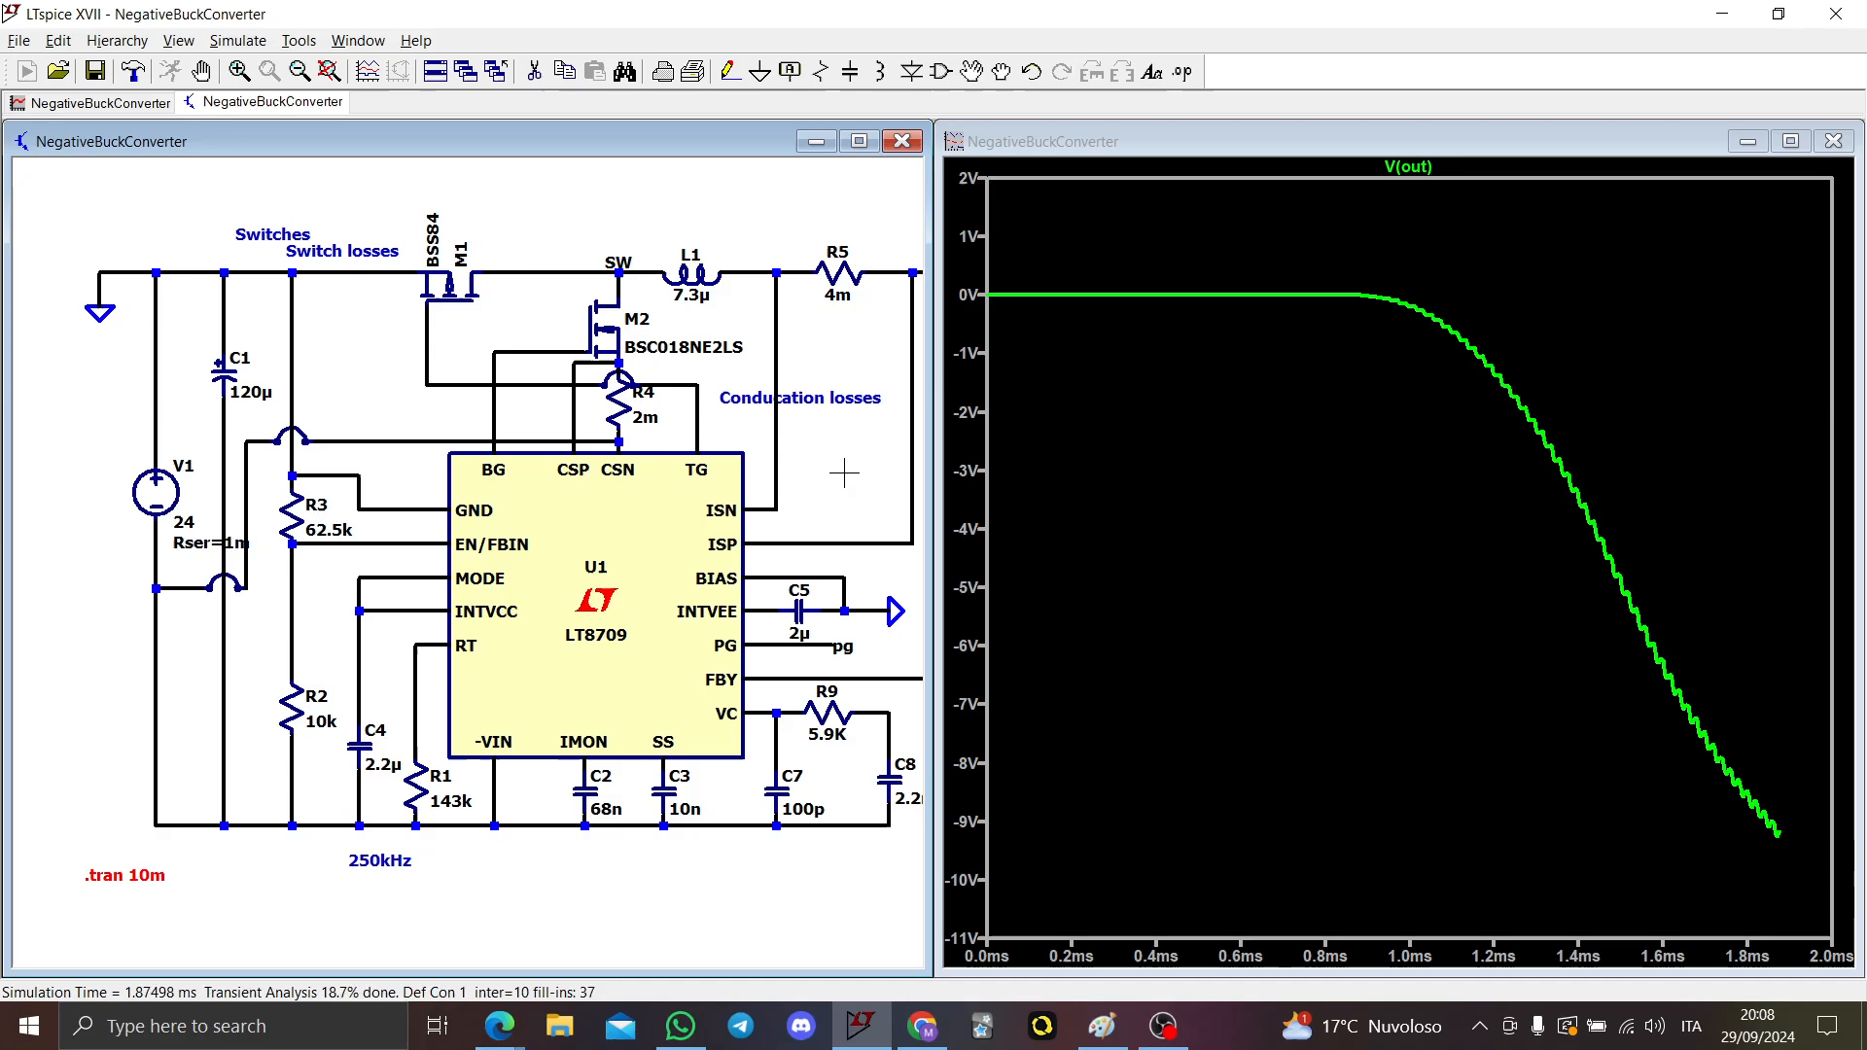
left_click_drag(842, 465, 677, 478)
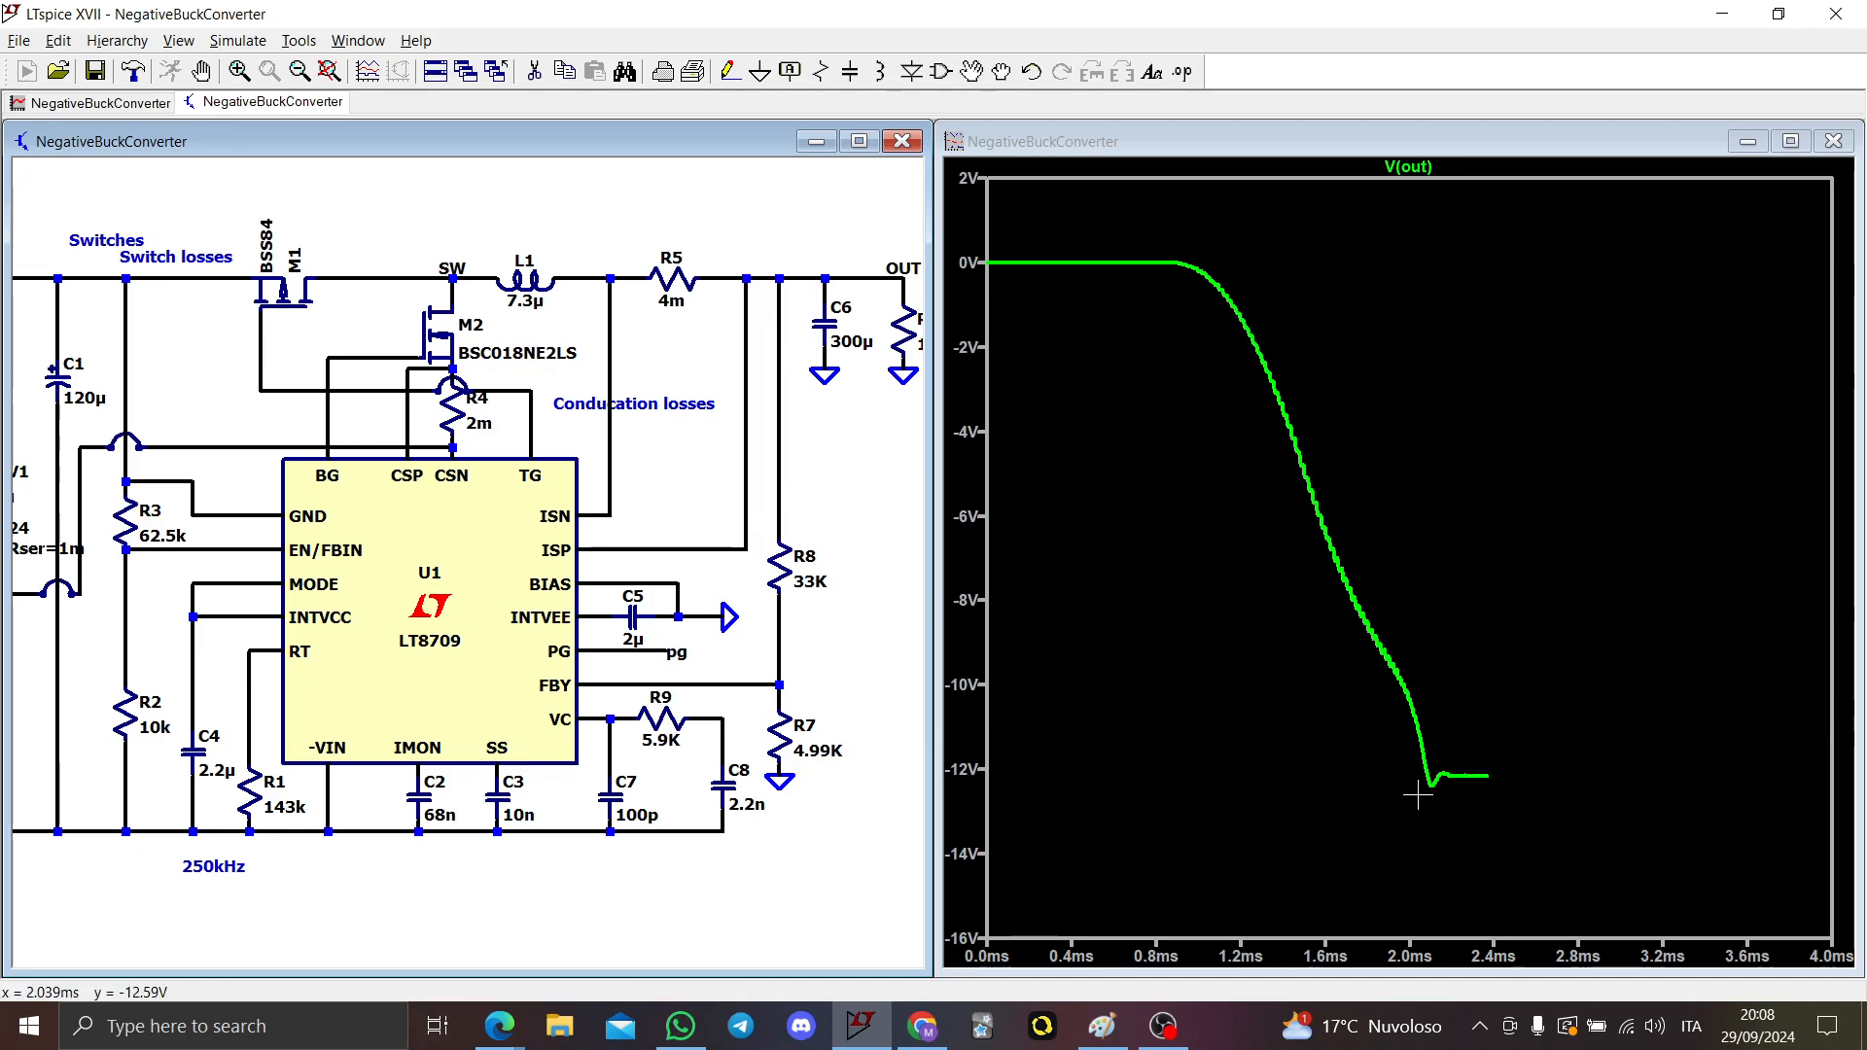
left_click_drag(1409, 769, 1502, 800)
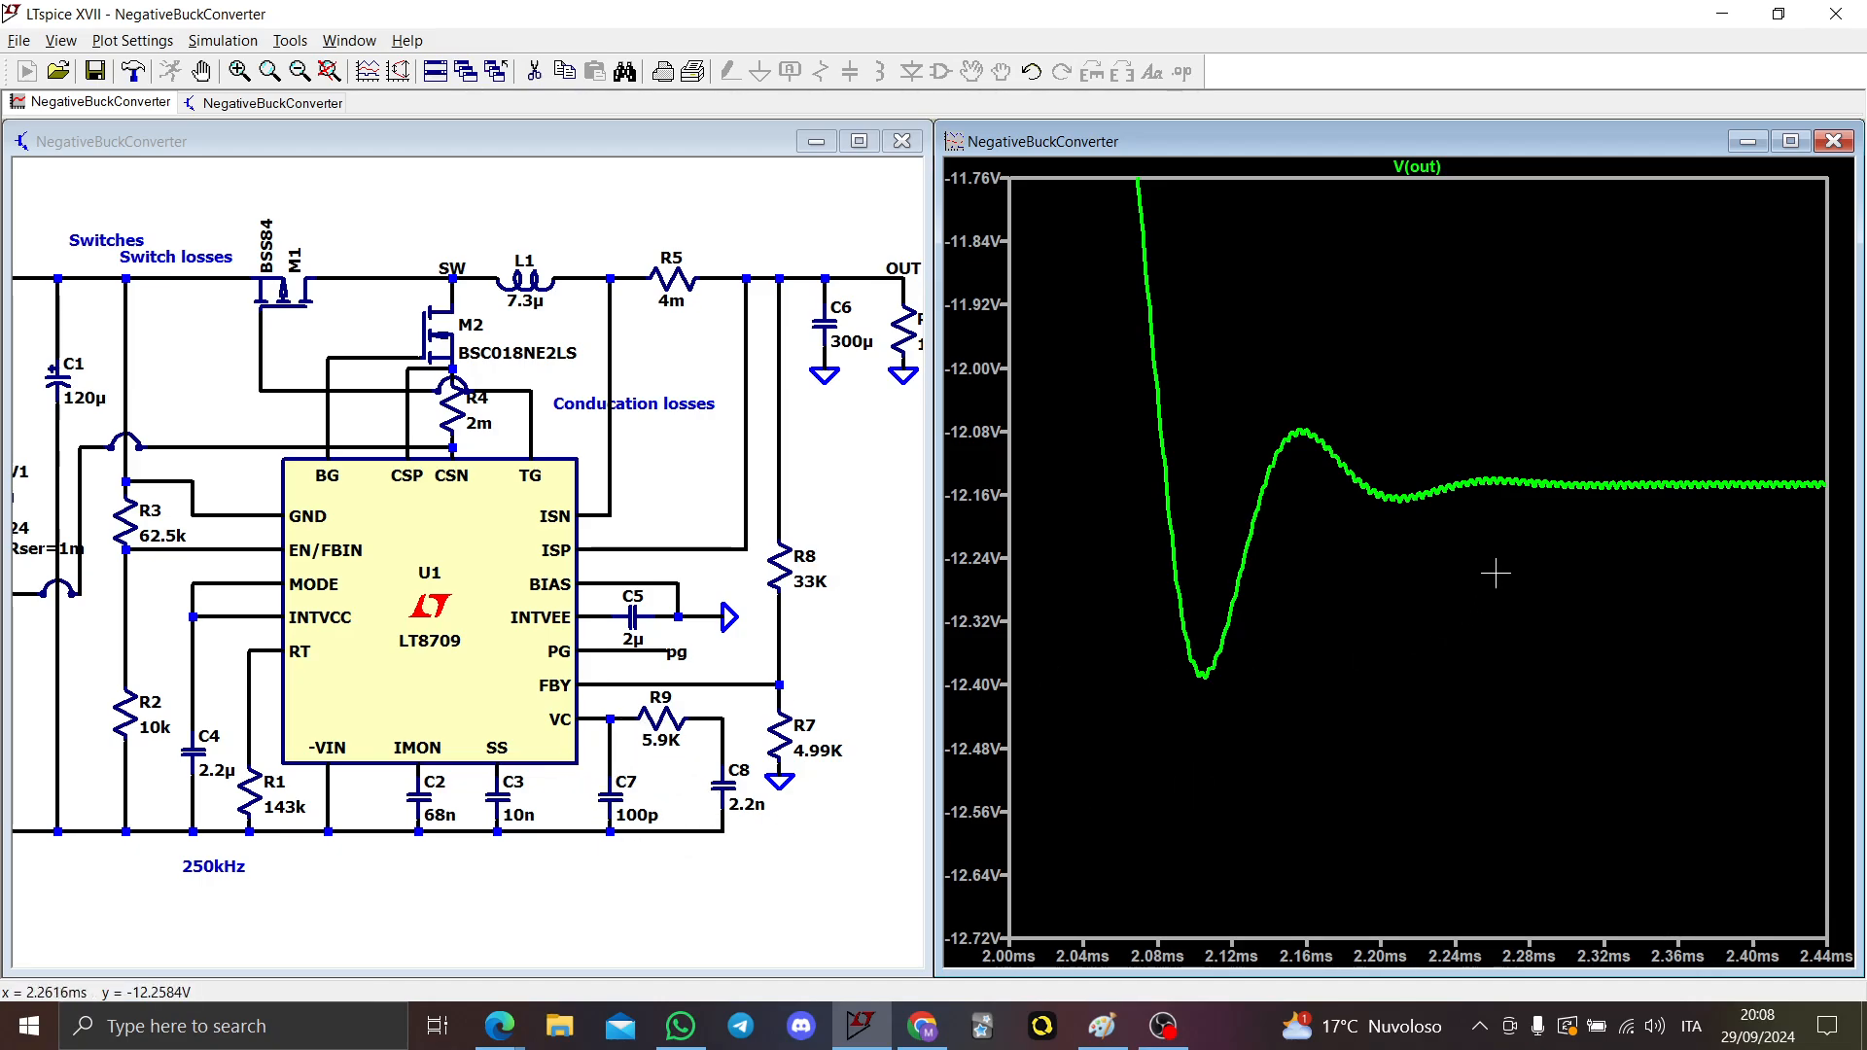
right_click(1434, 409)
left_click(1476, 420)
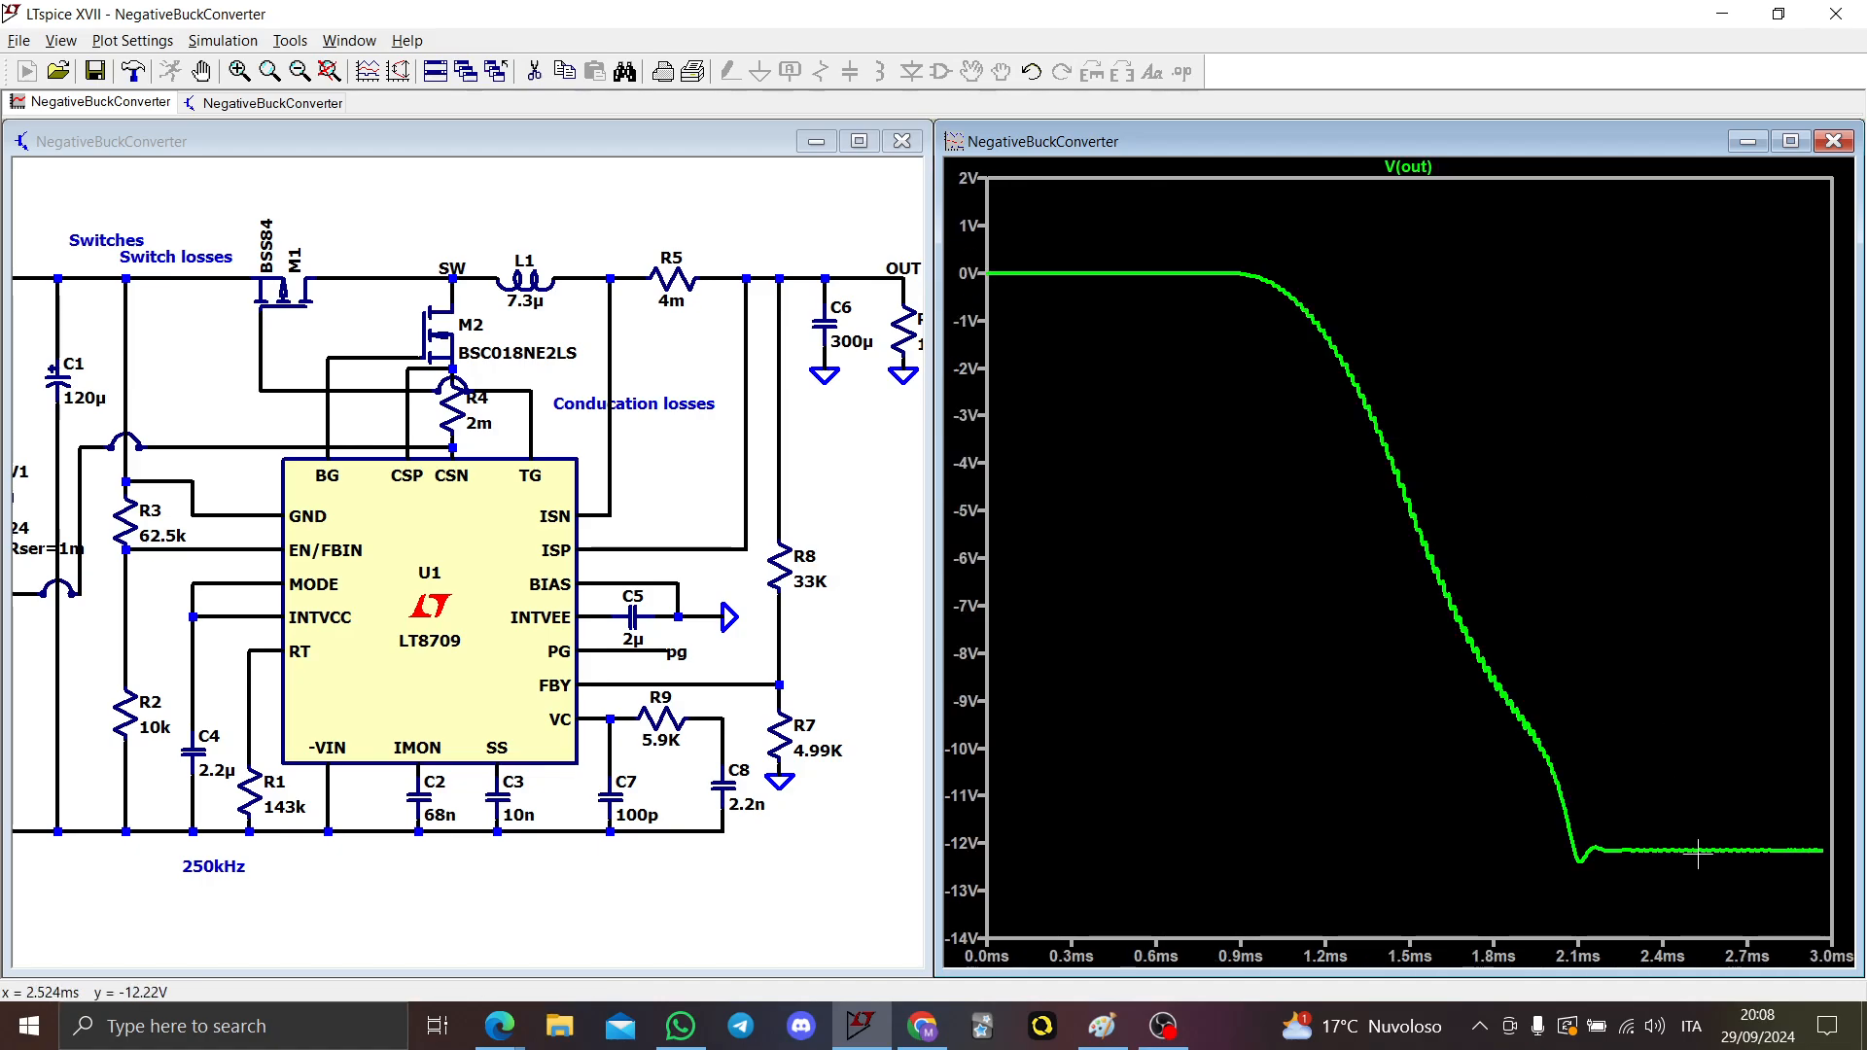
Step: Add the SW node voltage to the plot, halt the simulation, and zoom in on the last switching cycles around 3.28 ms
left_click(448, 277)
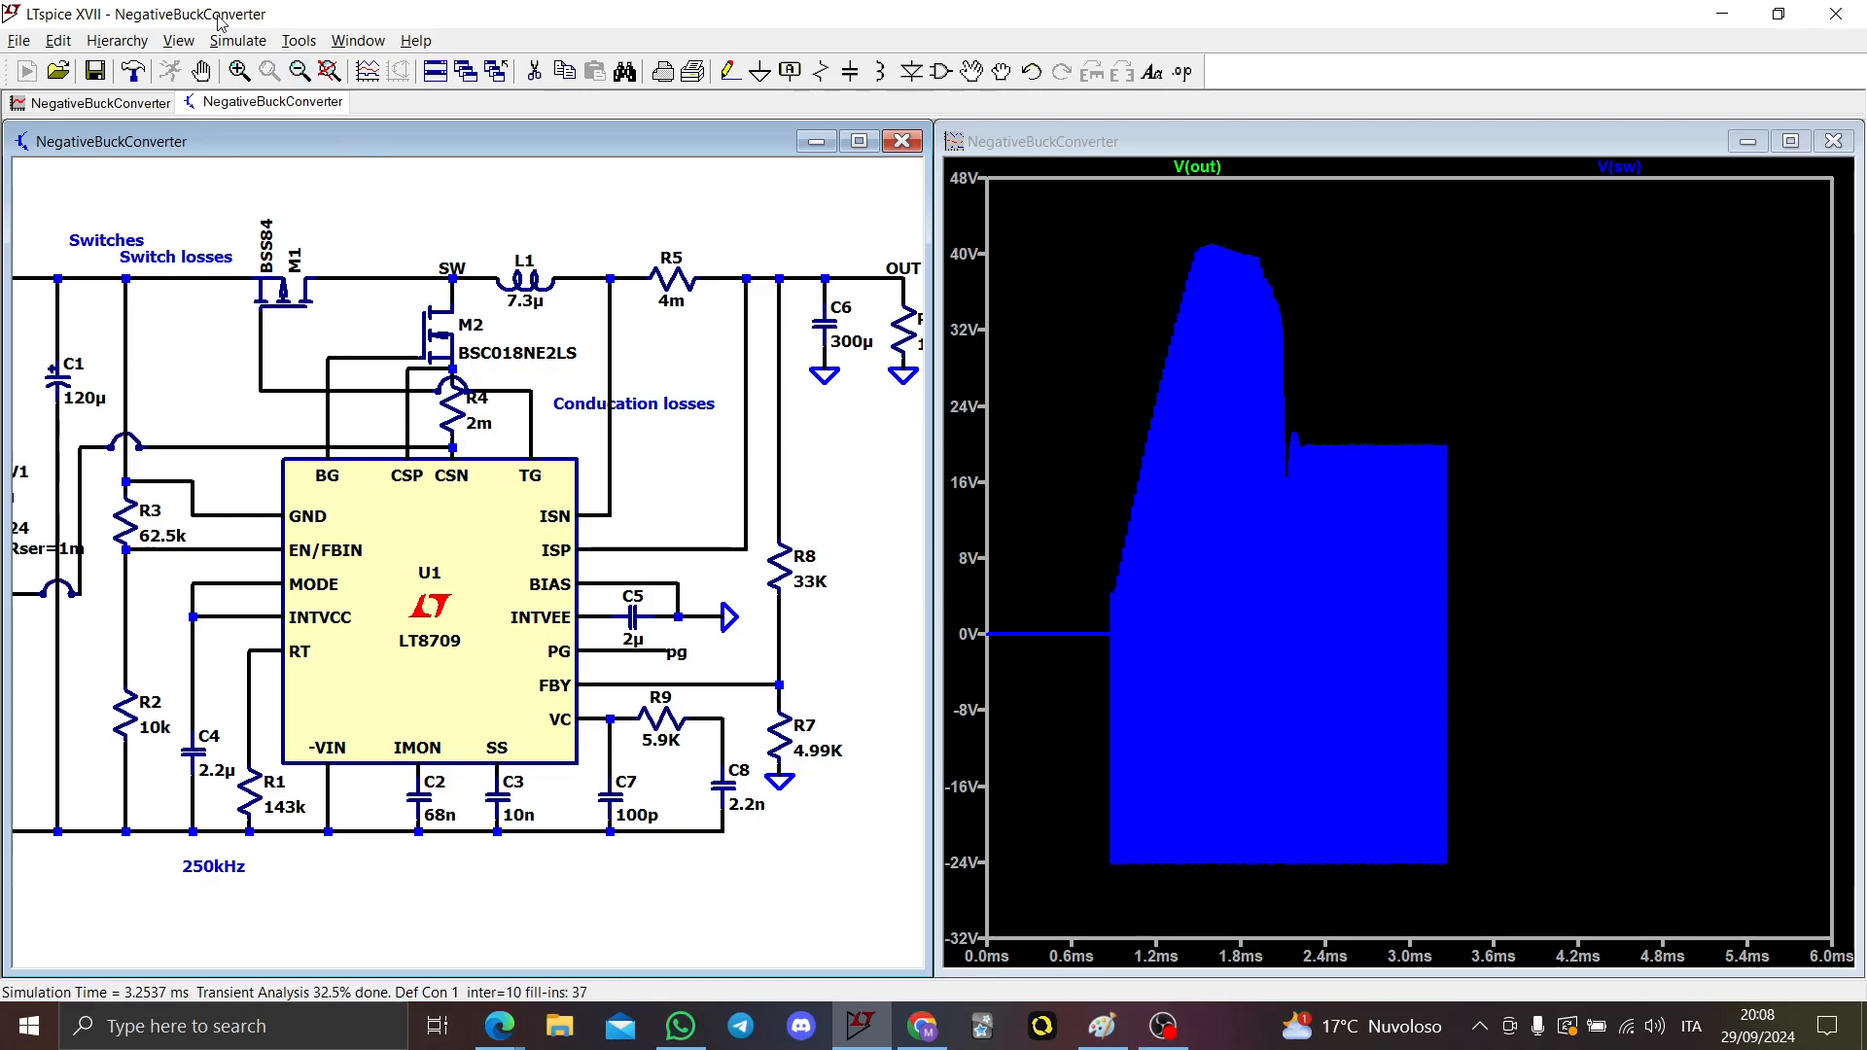
left_click(208, 70)
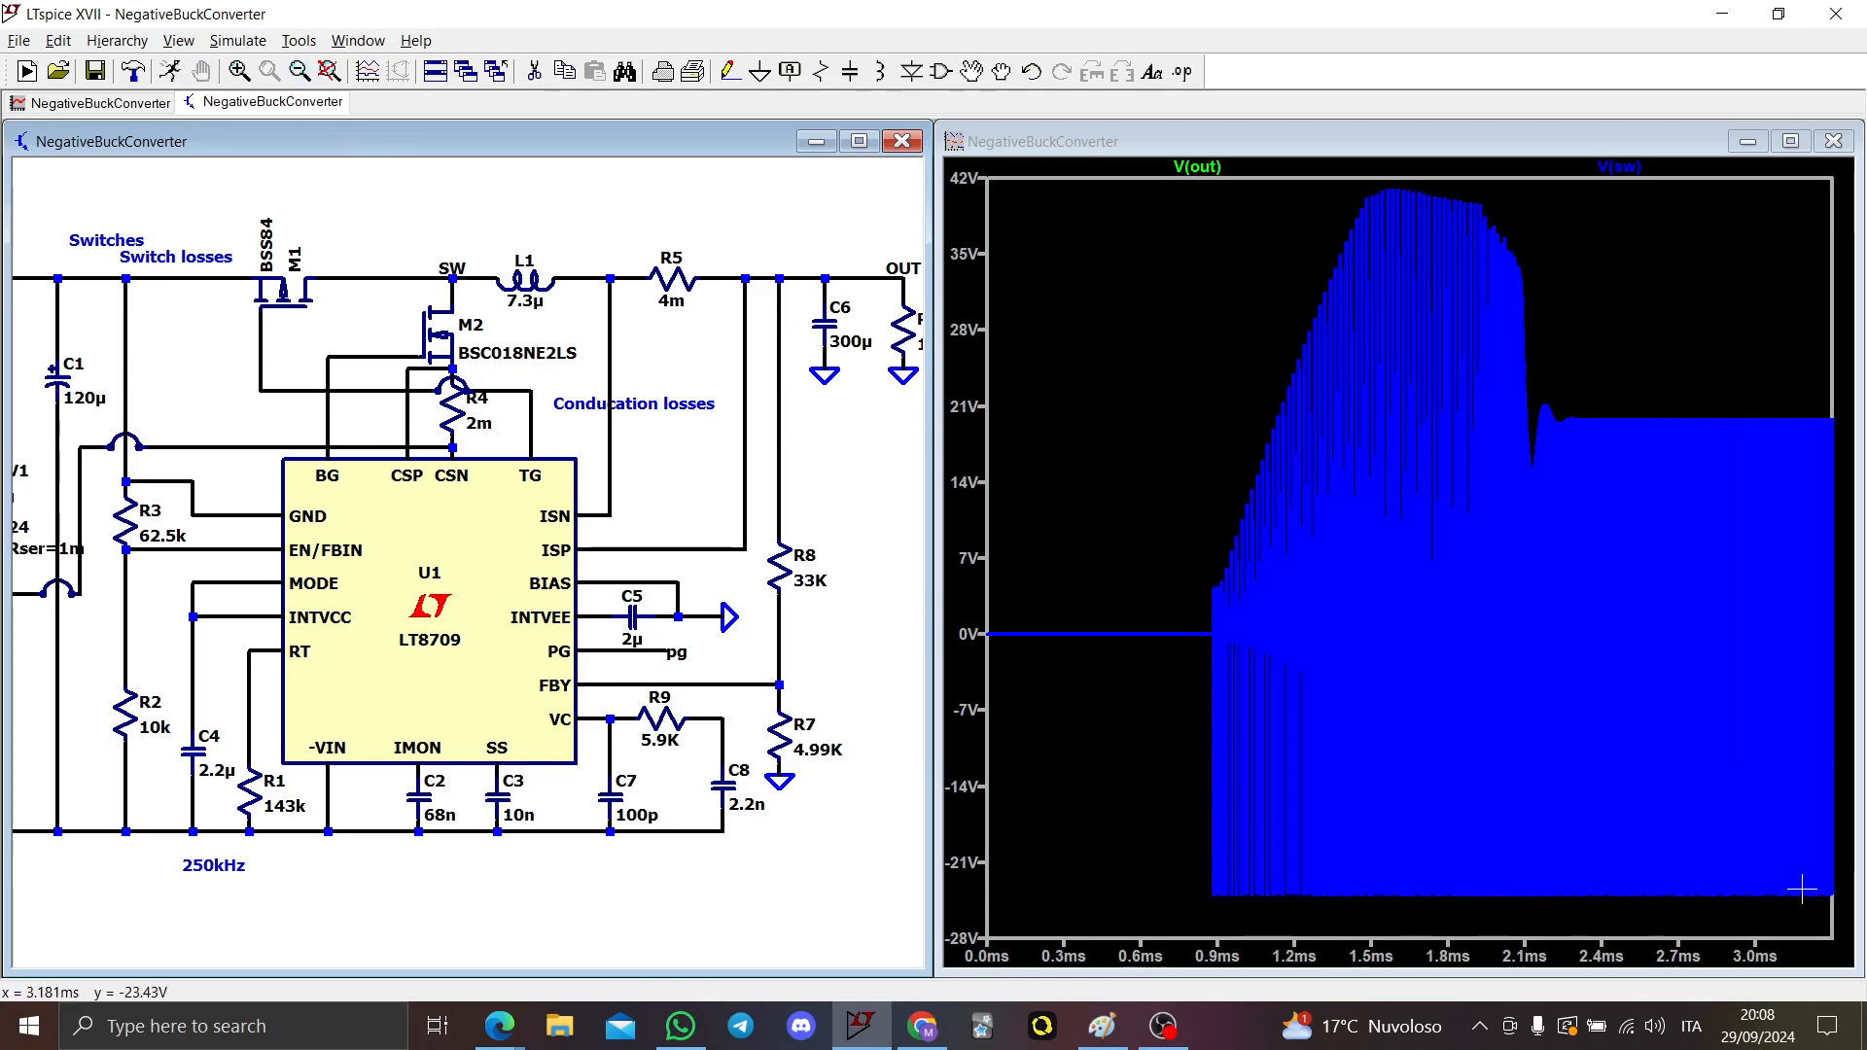
left_click_drag(1779, 930, 1860, 605)
left_click_drag(1675, 914, 1829, 438)
left_click_drag(1305, 888, 1777, 204)
left_click_drag(1208, 886, 1514, 270)
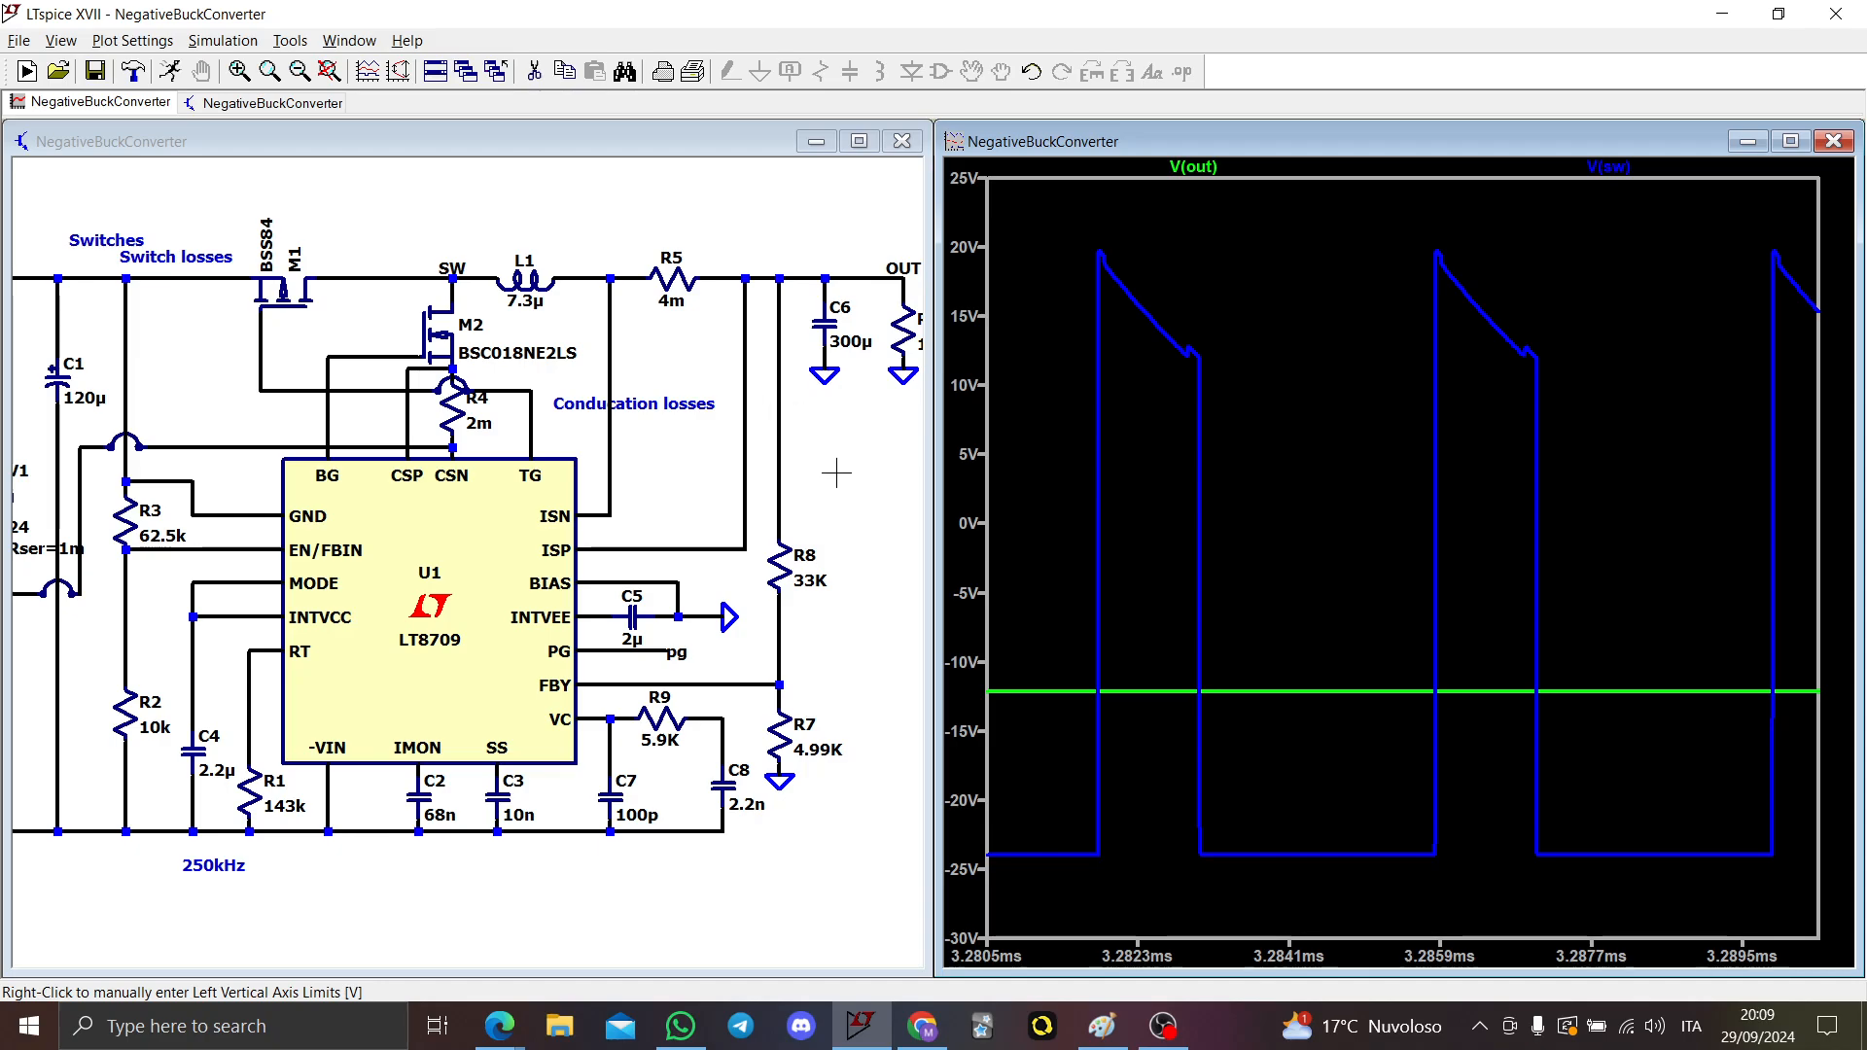
Step: Add a plot pane and move the V(out) trace into it, separate from the SW trace
right_click(1014, 436)
left_click(1108, 556)
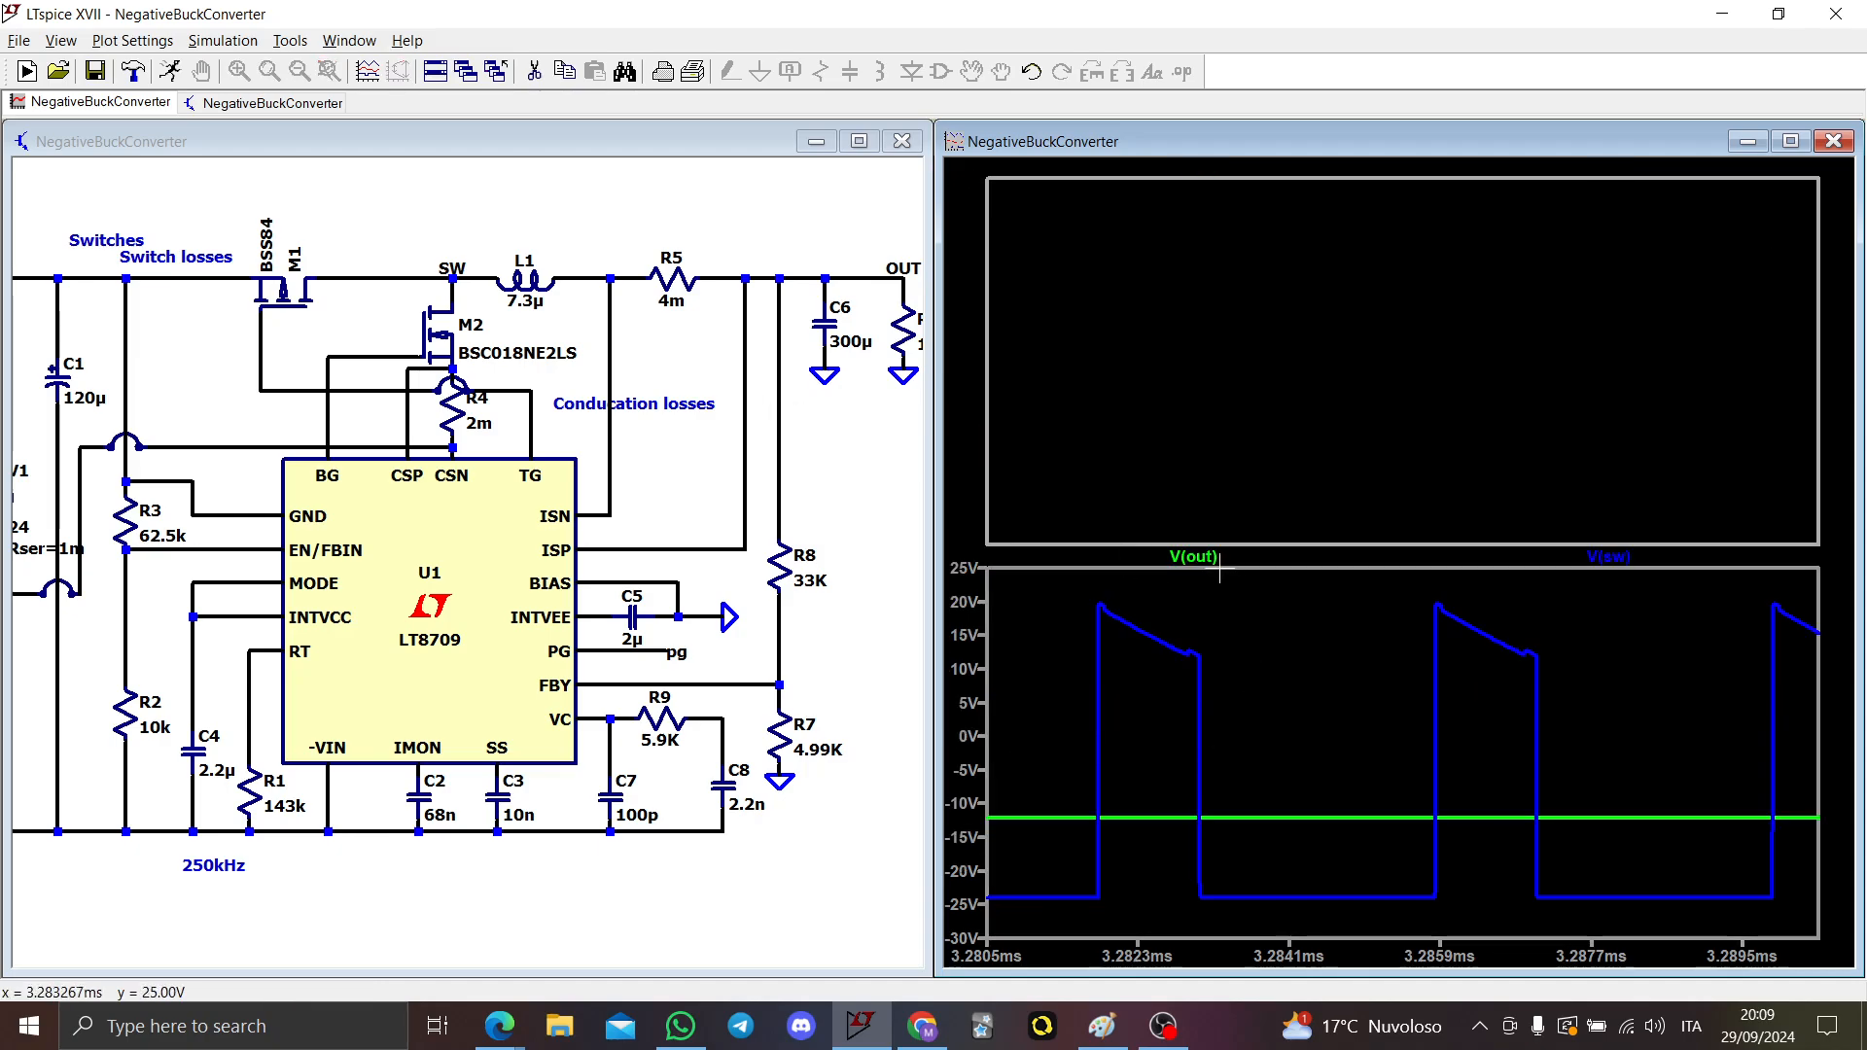
left_click_drag(1210, 559, 1182, 180)
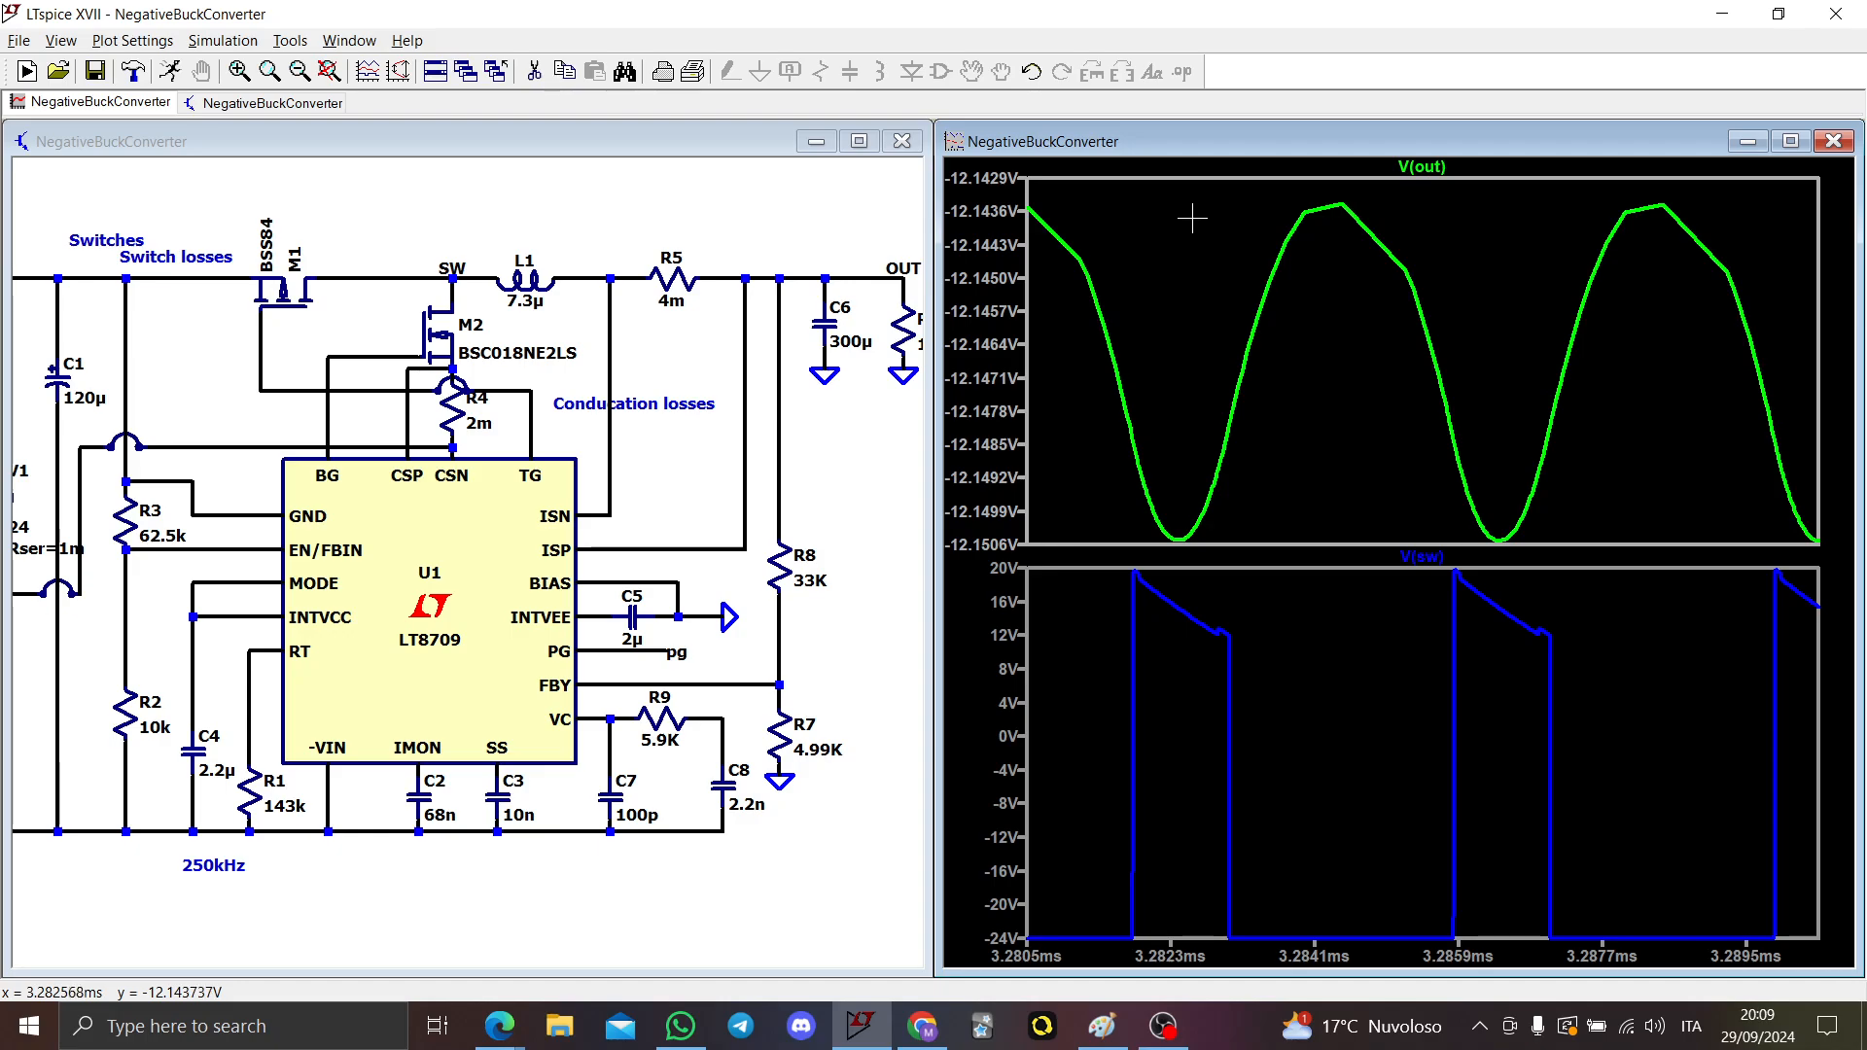
Step: Add a third plot pane and plot the voltage at U1's VC node in it
scroll(859, 366, "down", 2)
scroll(872, 399, "up", 3)
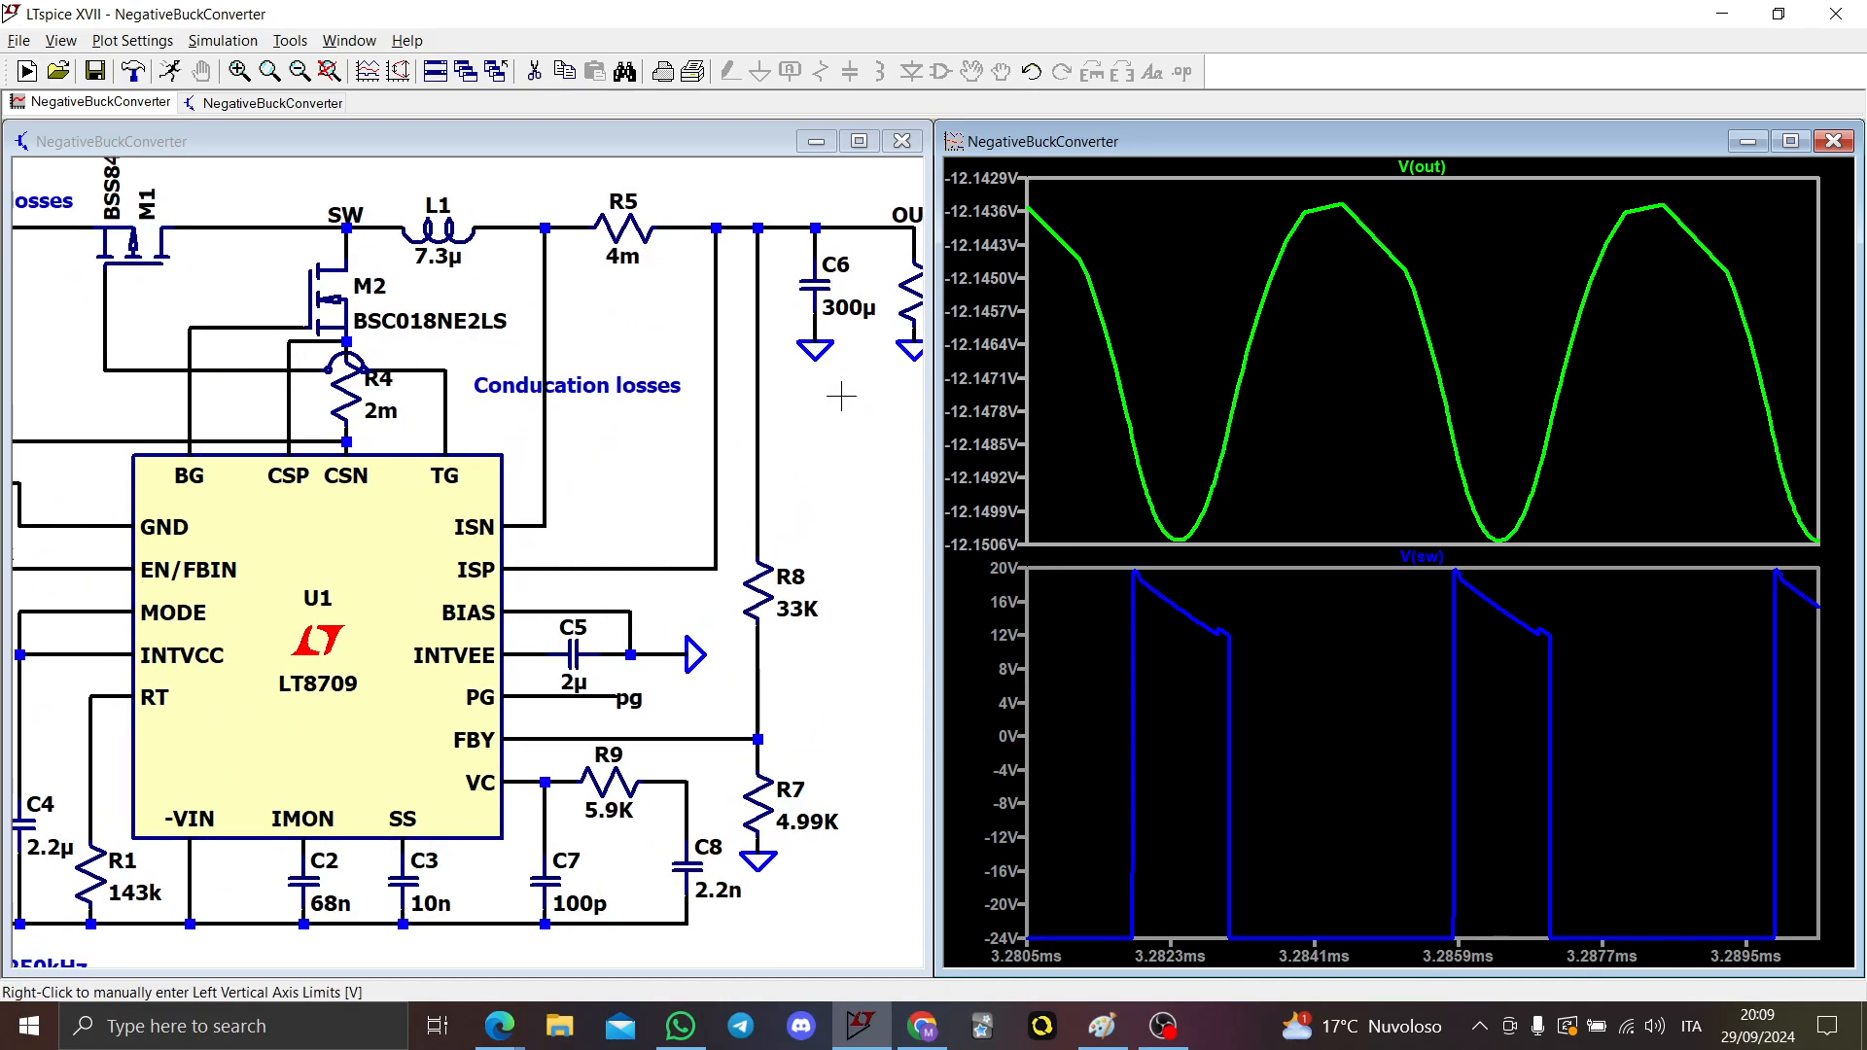
left_click_drag(842, 395, 876, 461)
left_click_drag(677, 600, 718, 474)
right_click(1120, 369)
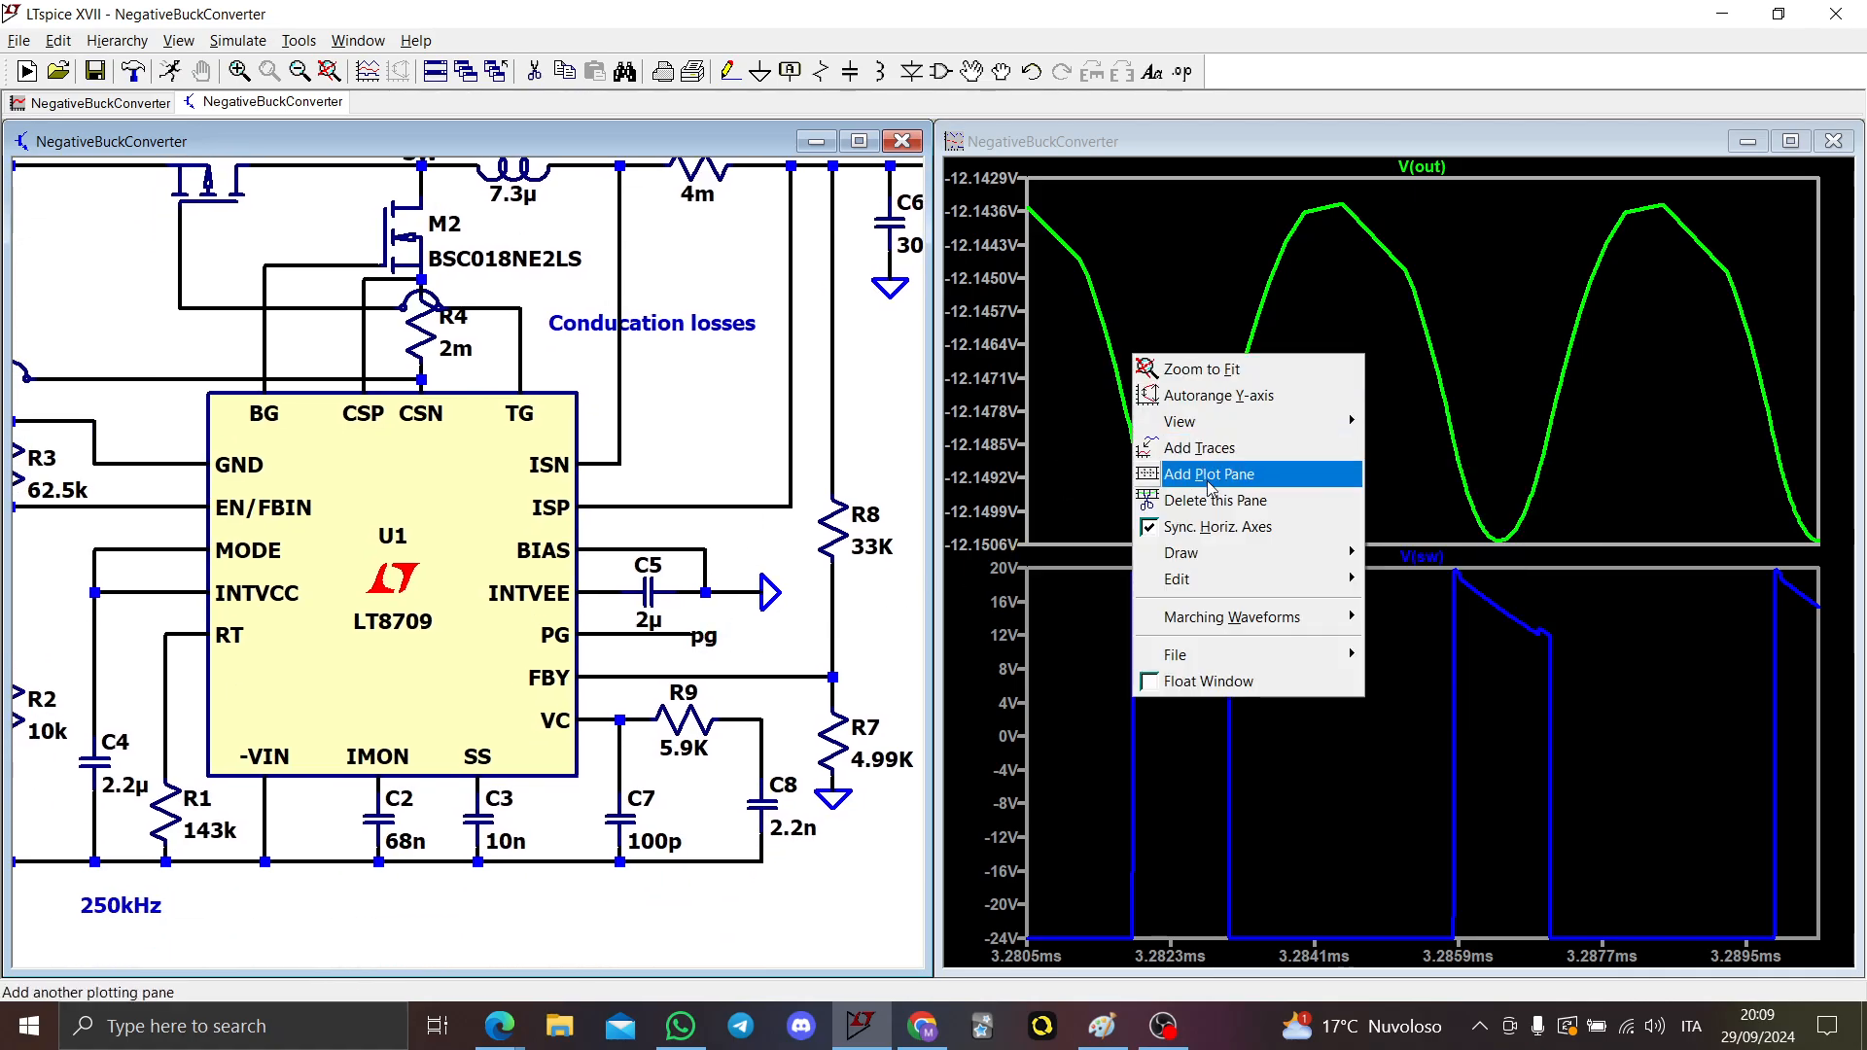
left_click(1196, 478)
left_click(618, 745)
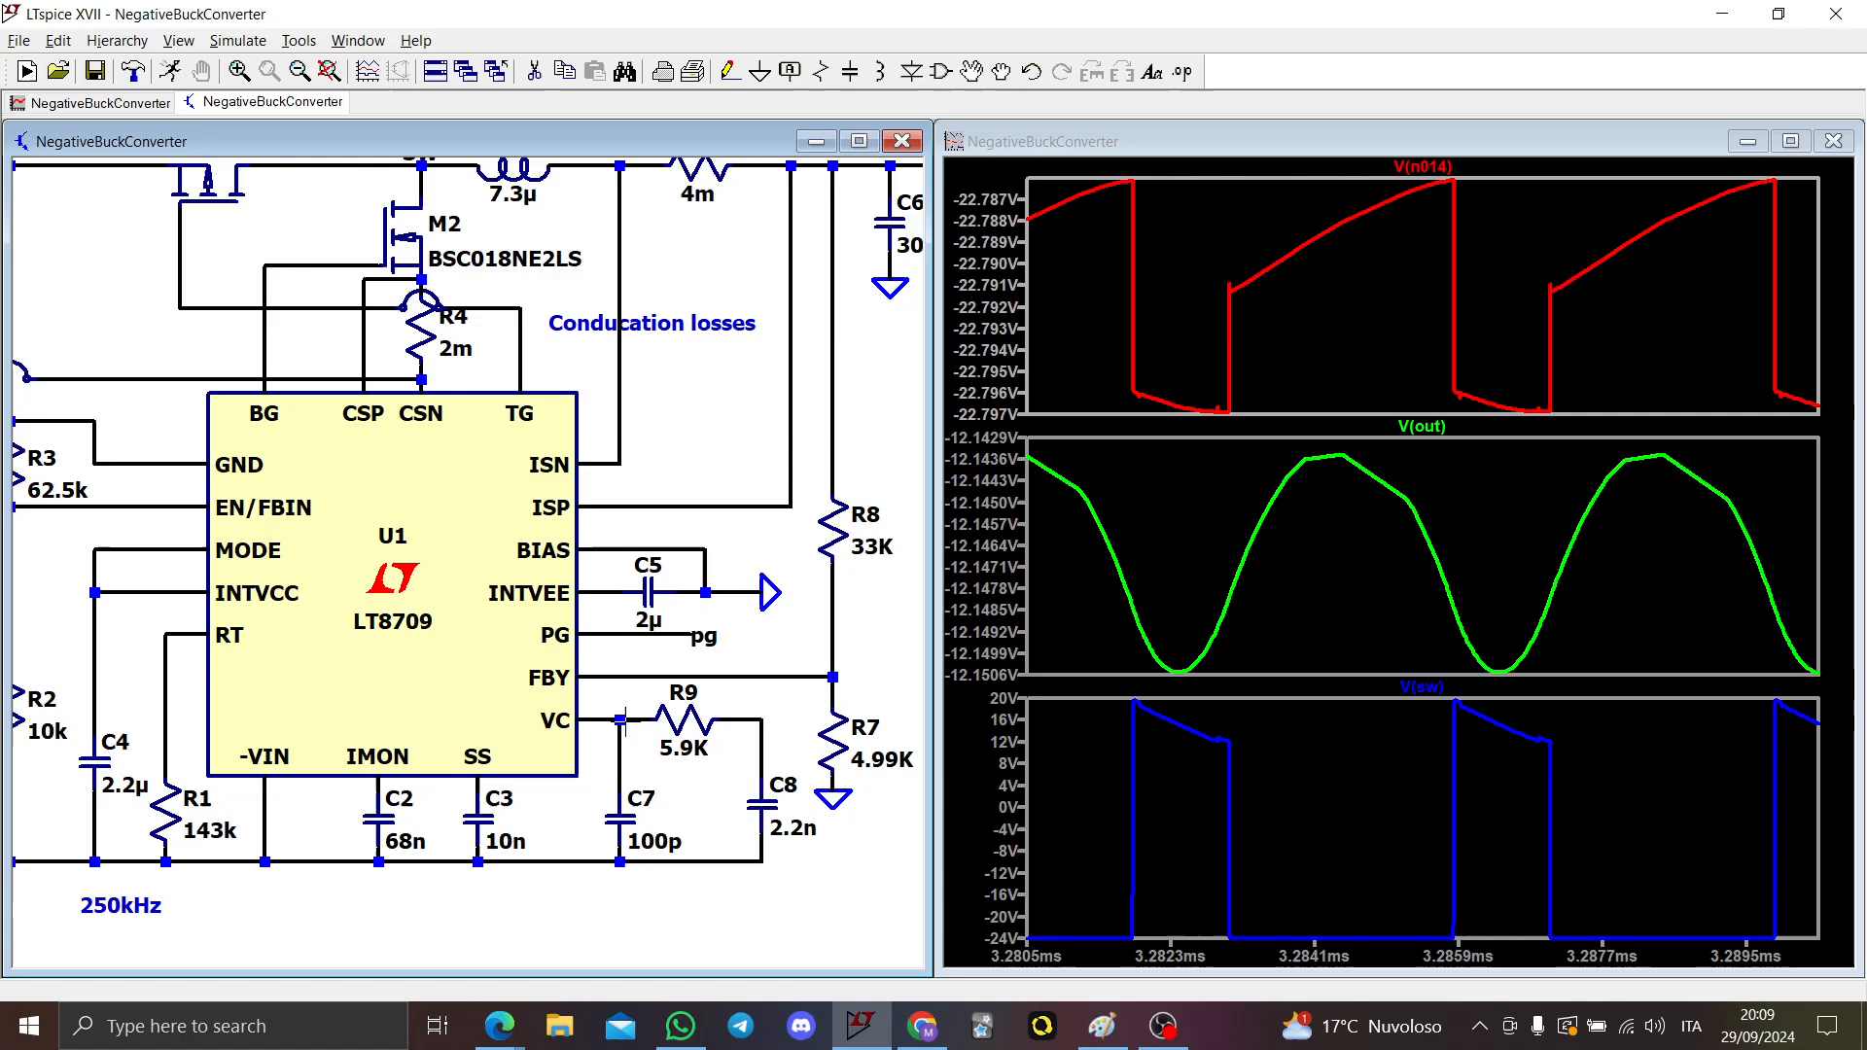
Step: Add a fourth plot pane and plot the current through inductor L1 in it
right_click(1211, 299)
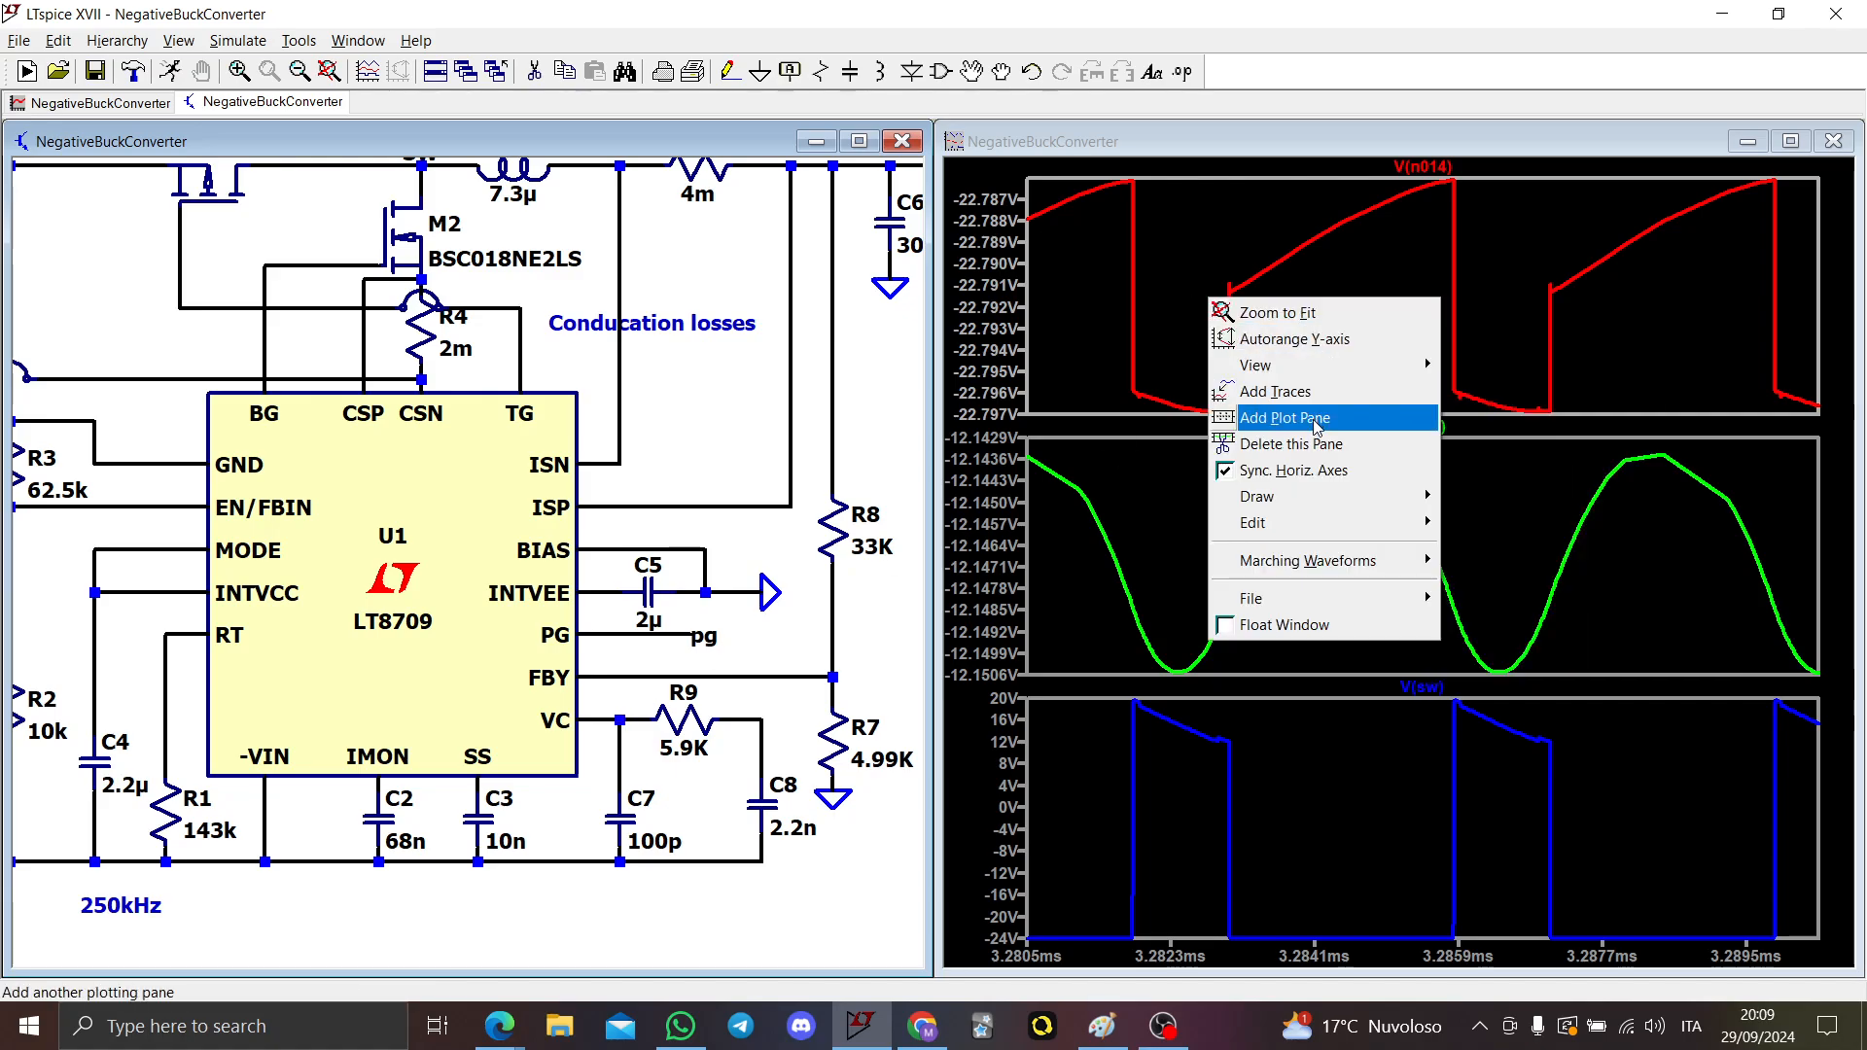
left_click(1315, 426)
scroll(750, 413, "down", 1)
left_click_drag(750, 412, 851, 452)
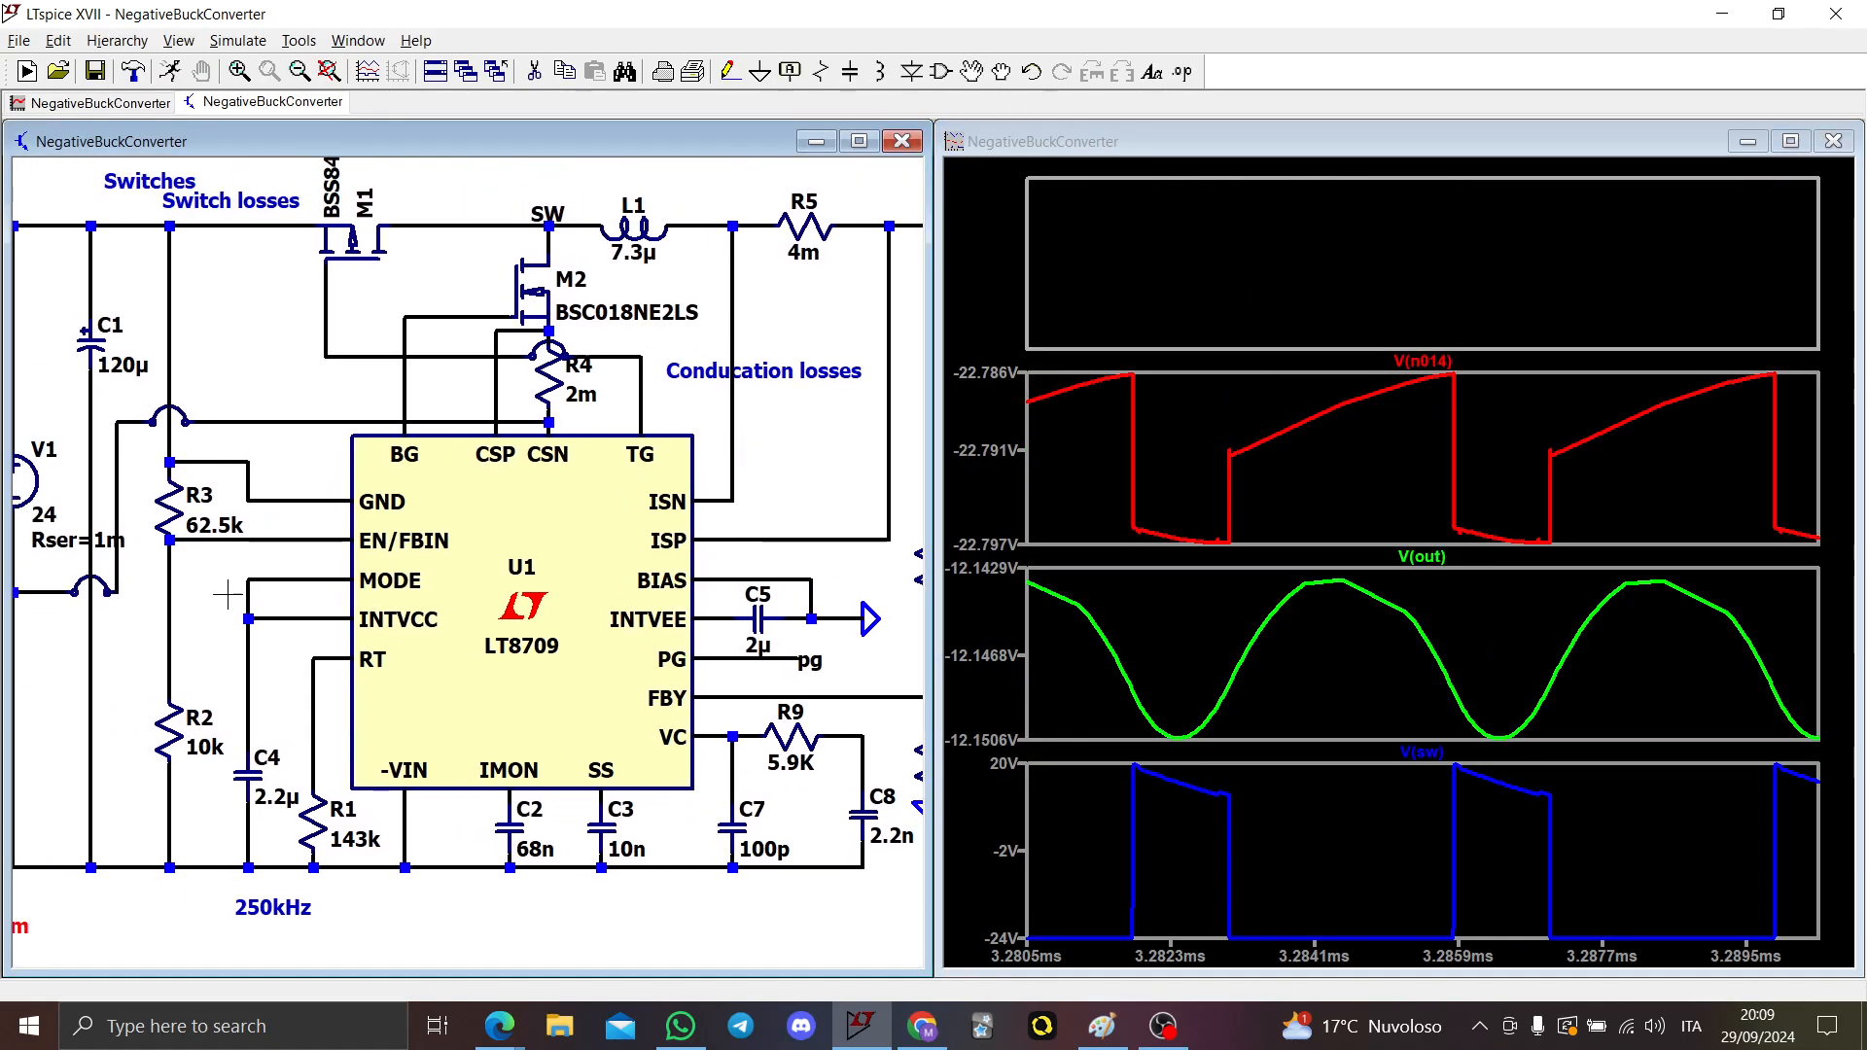
left_click_drag(227, 594, 167, 704)
left_click(603, 329)
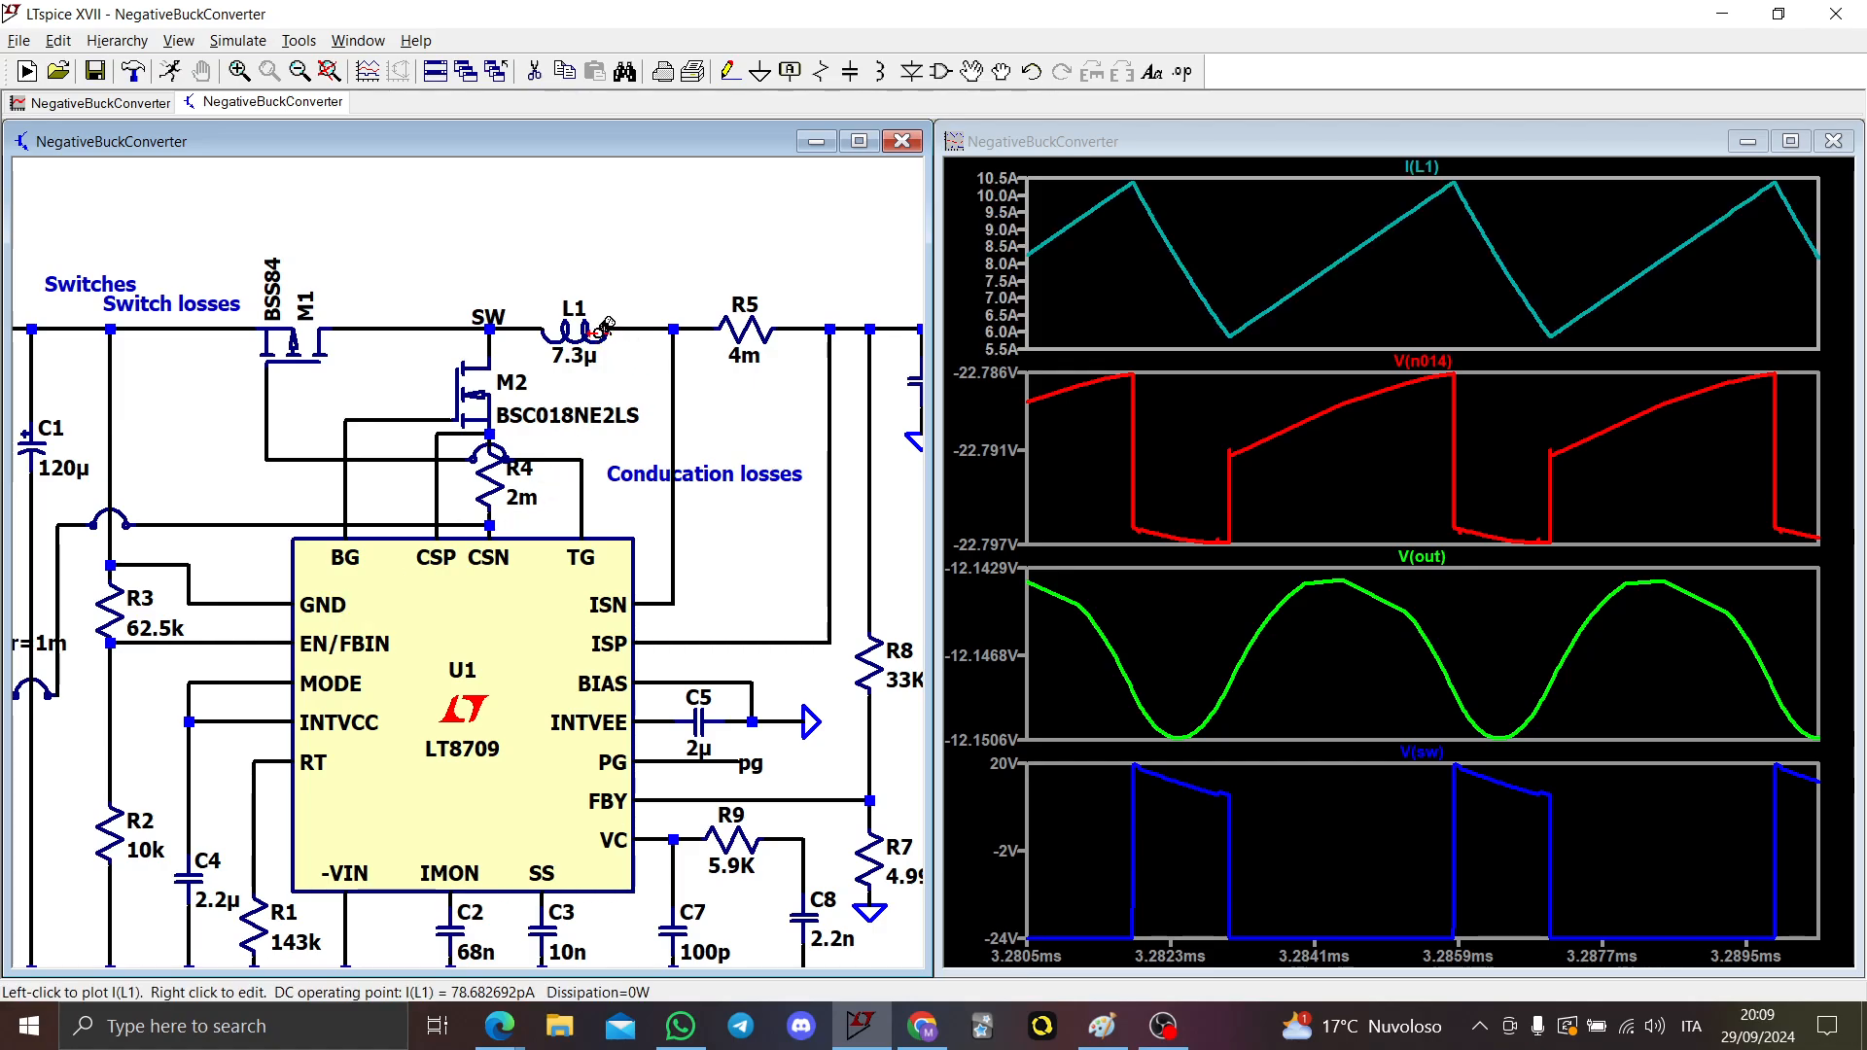
Step: Add a new plot pane above the inductor current and plot the source current of M1 in it
right_click(1273, 210)
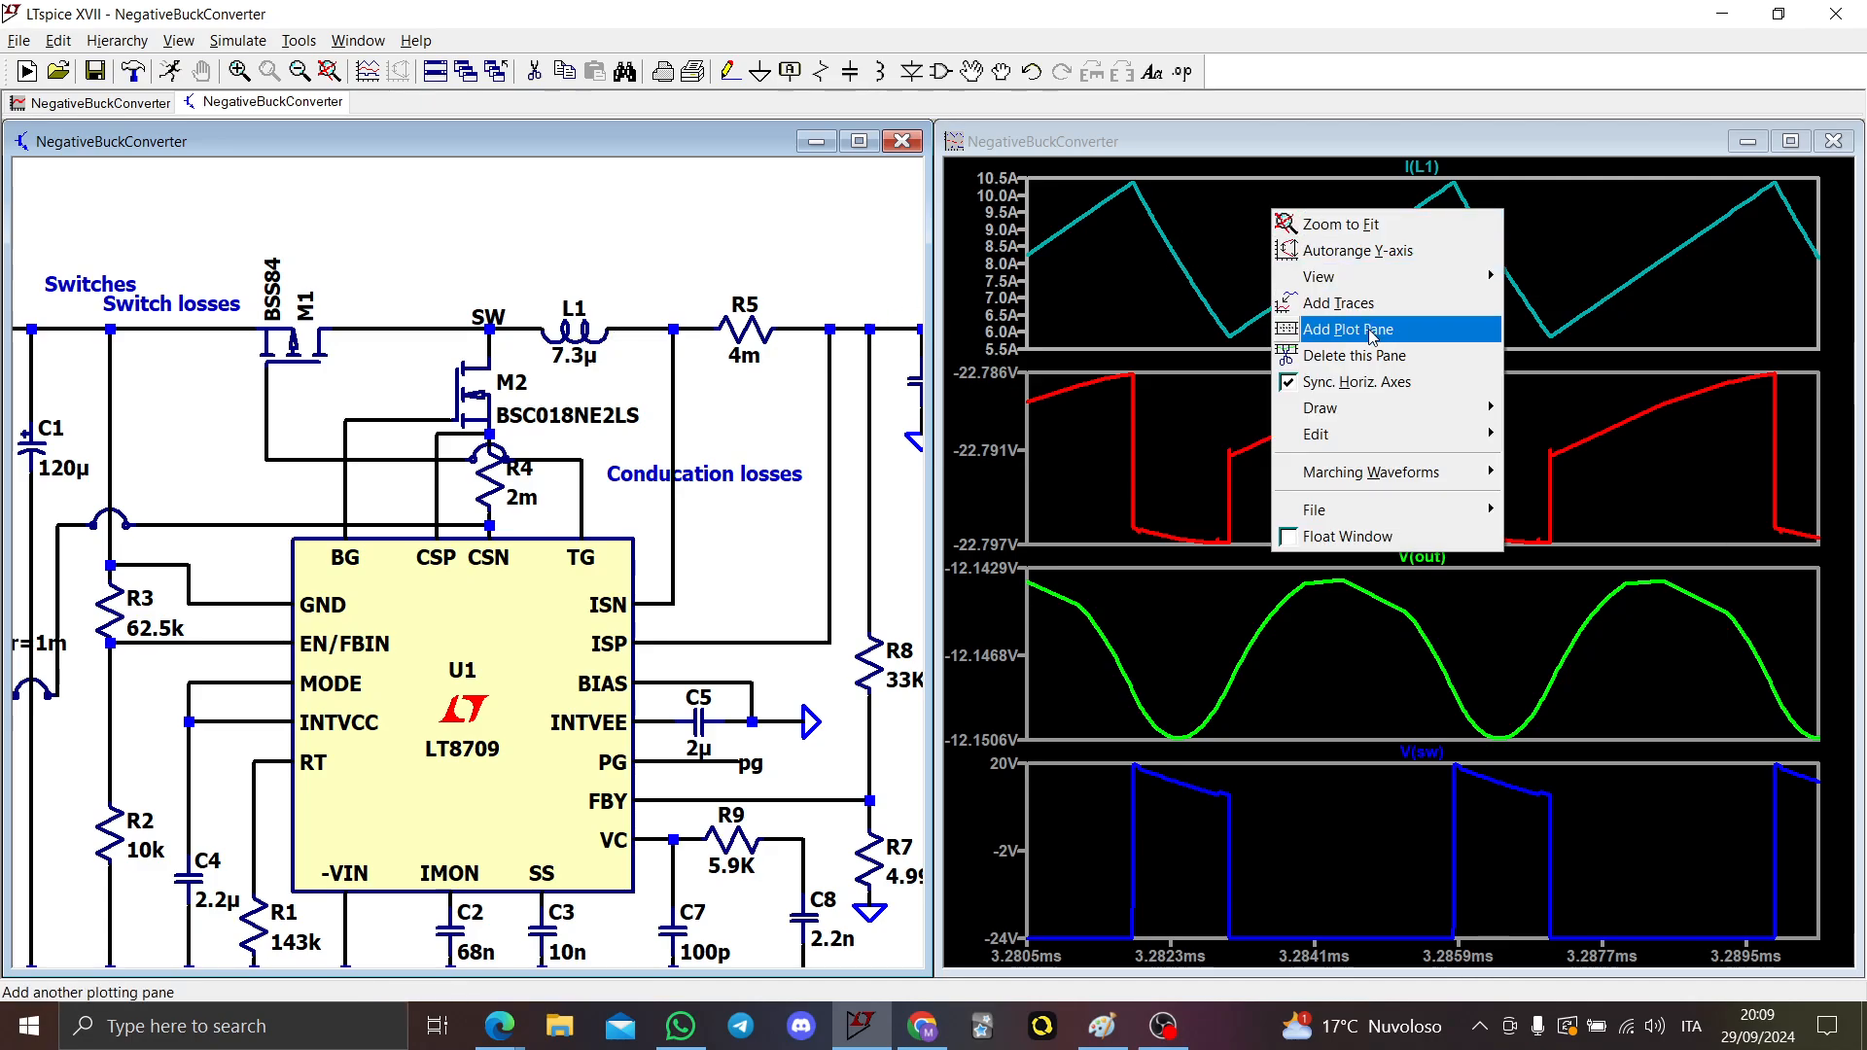
left_click(1372, 335)
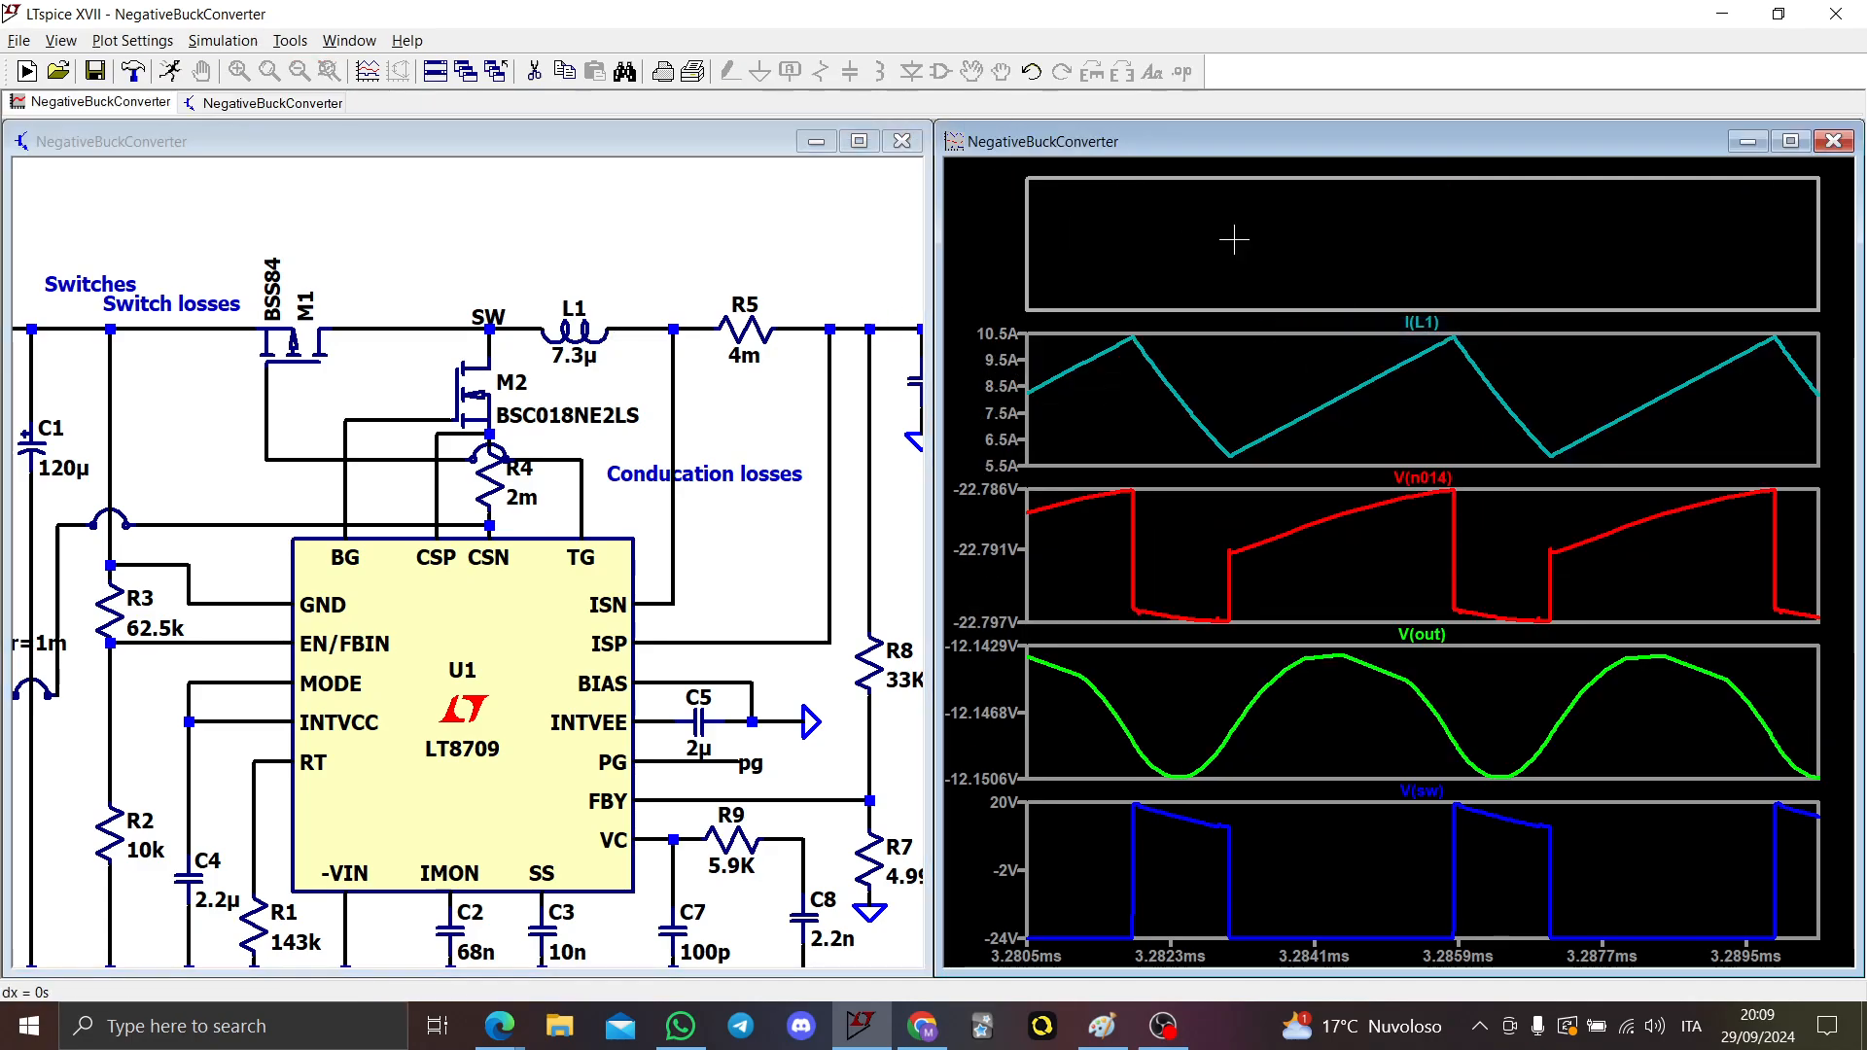
left_click(268, 311)
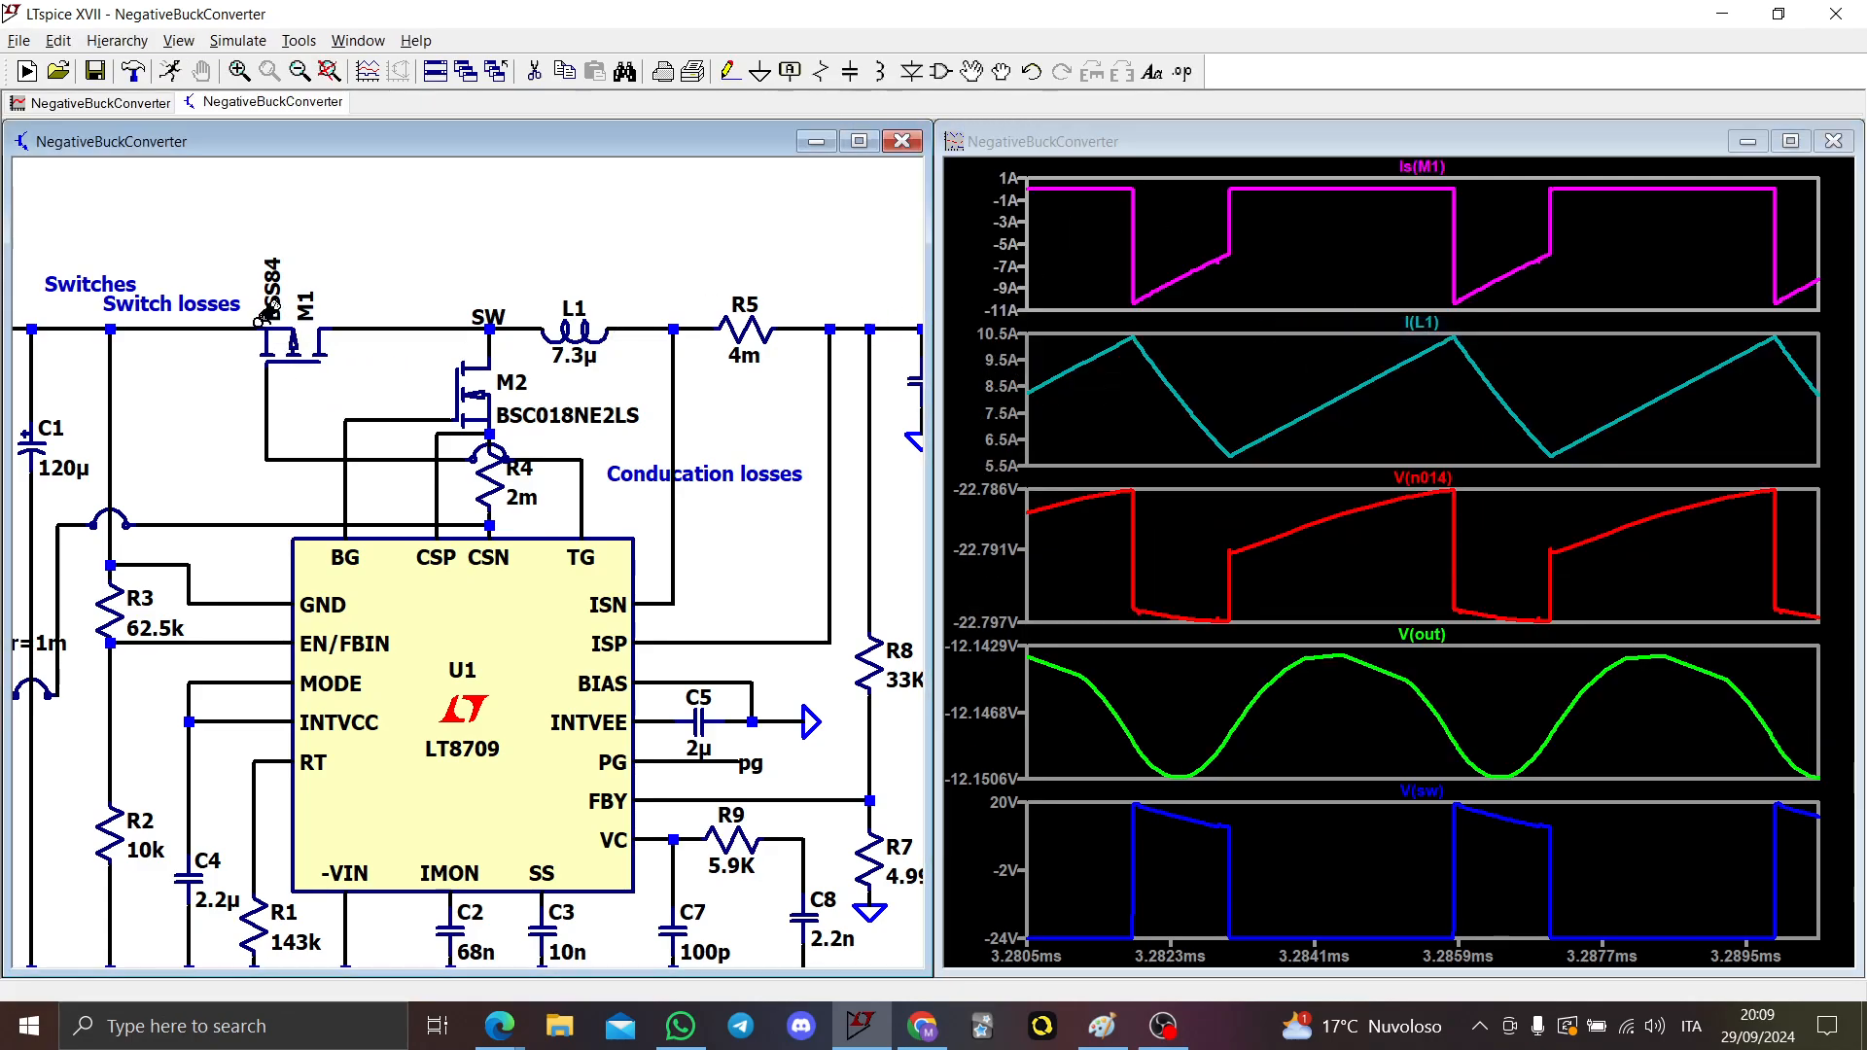
Step: Invert the M1 current trace to -Is(M1) and add M2's drain current to the same pane
right_click(1420, 168)
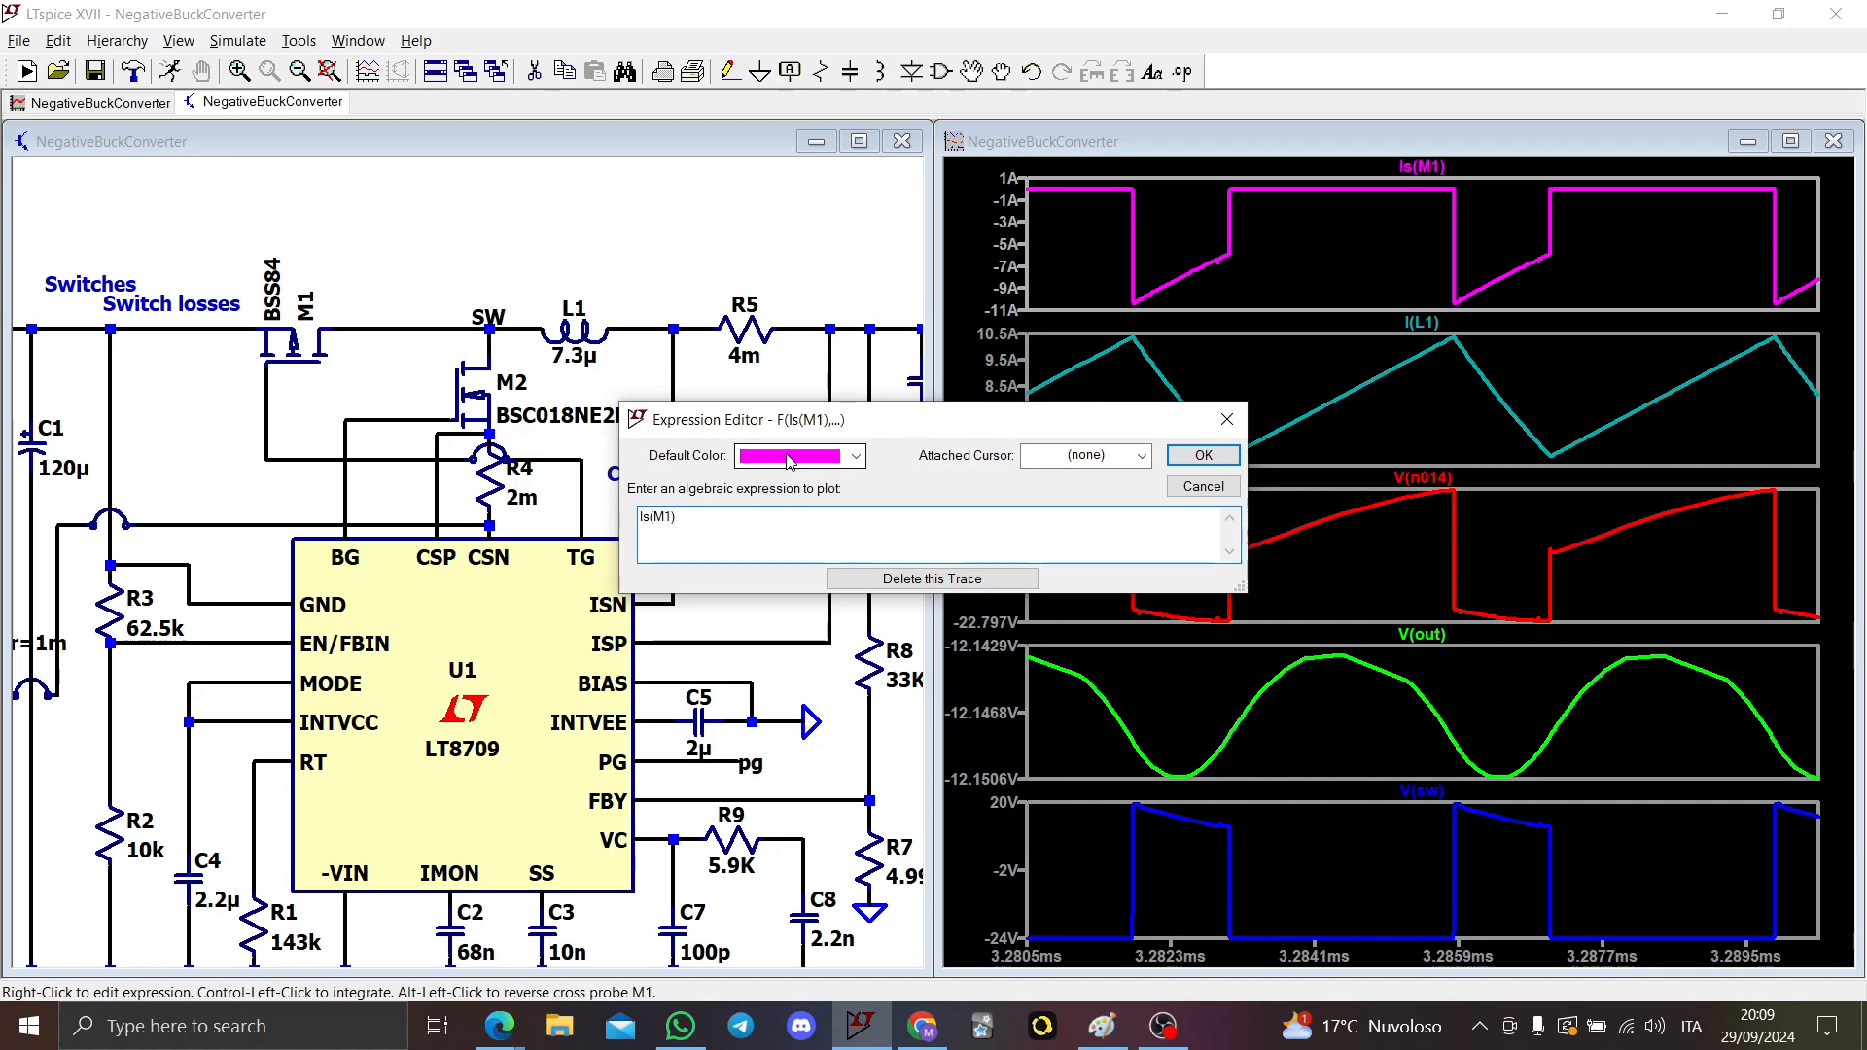
type("-")
key("Return")
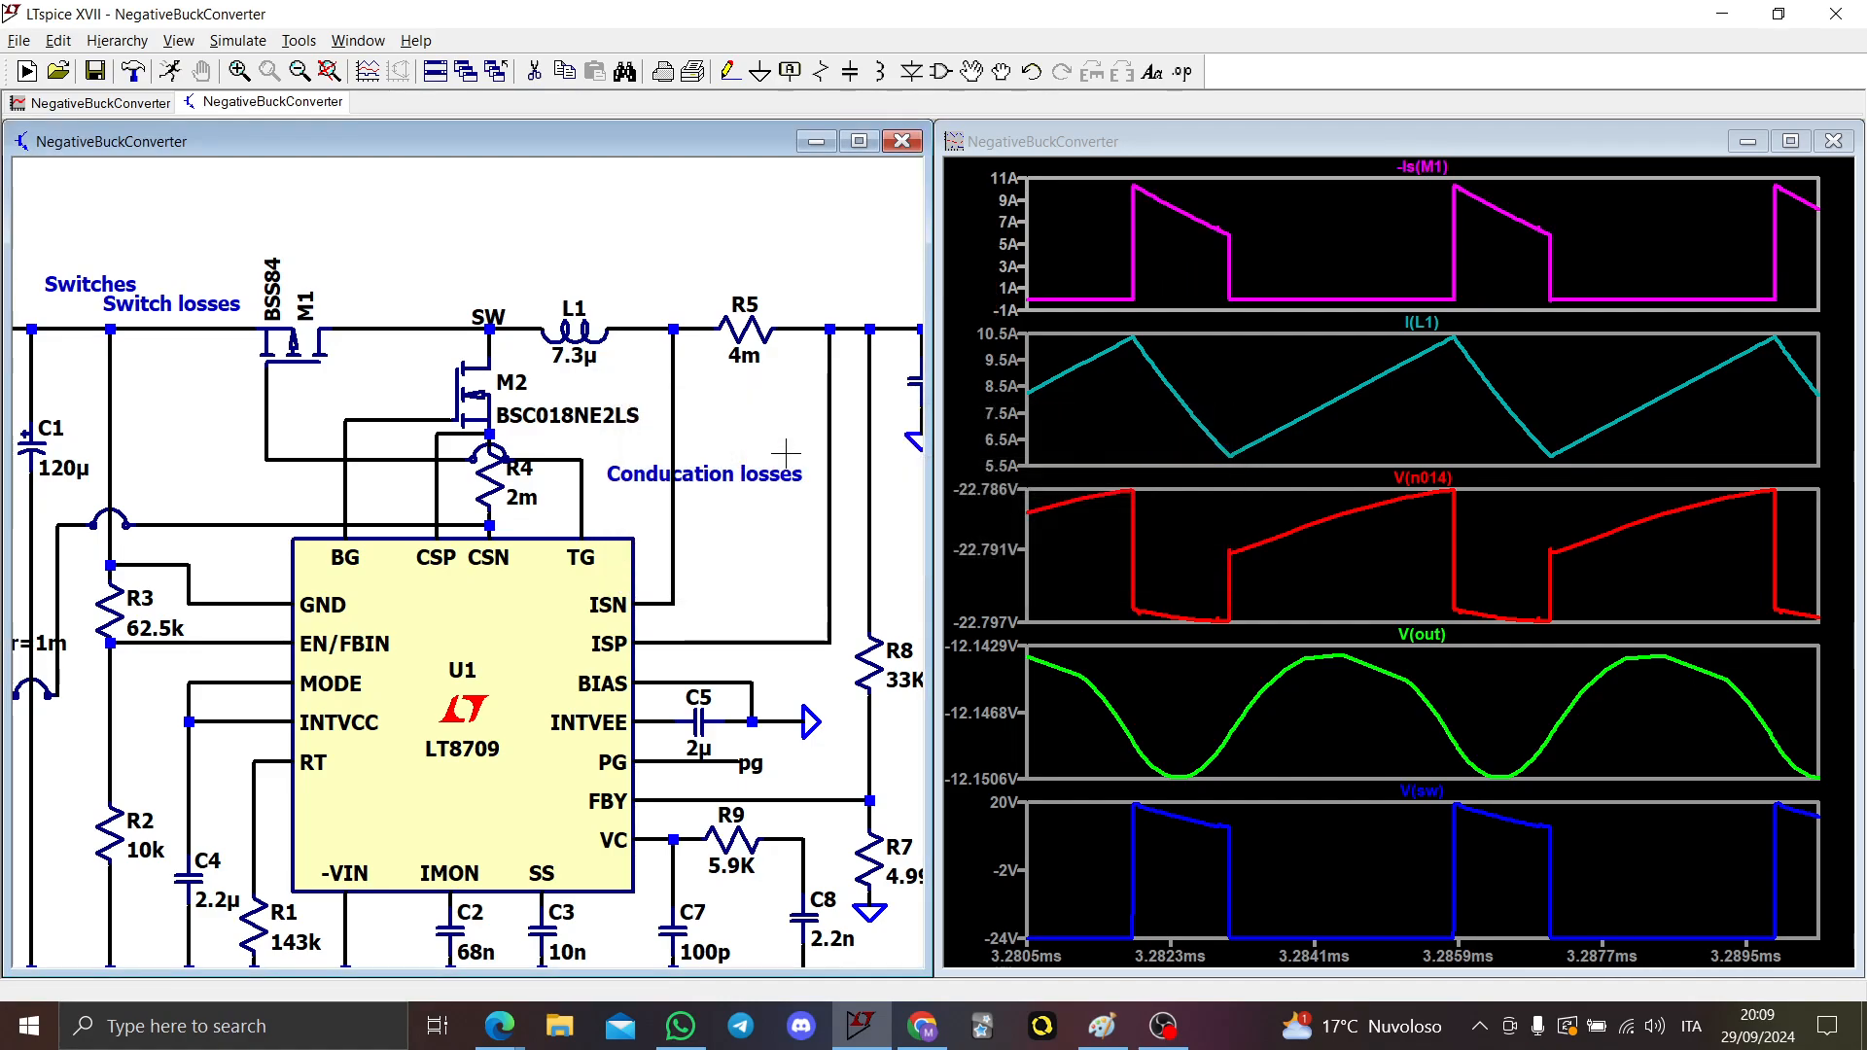
left_click(500, 347)
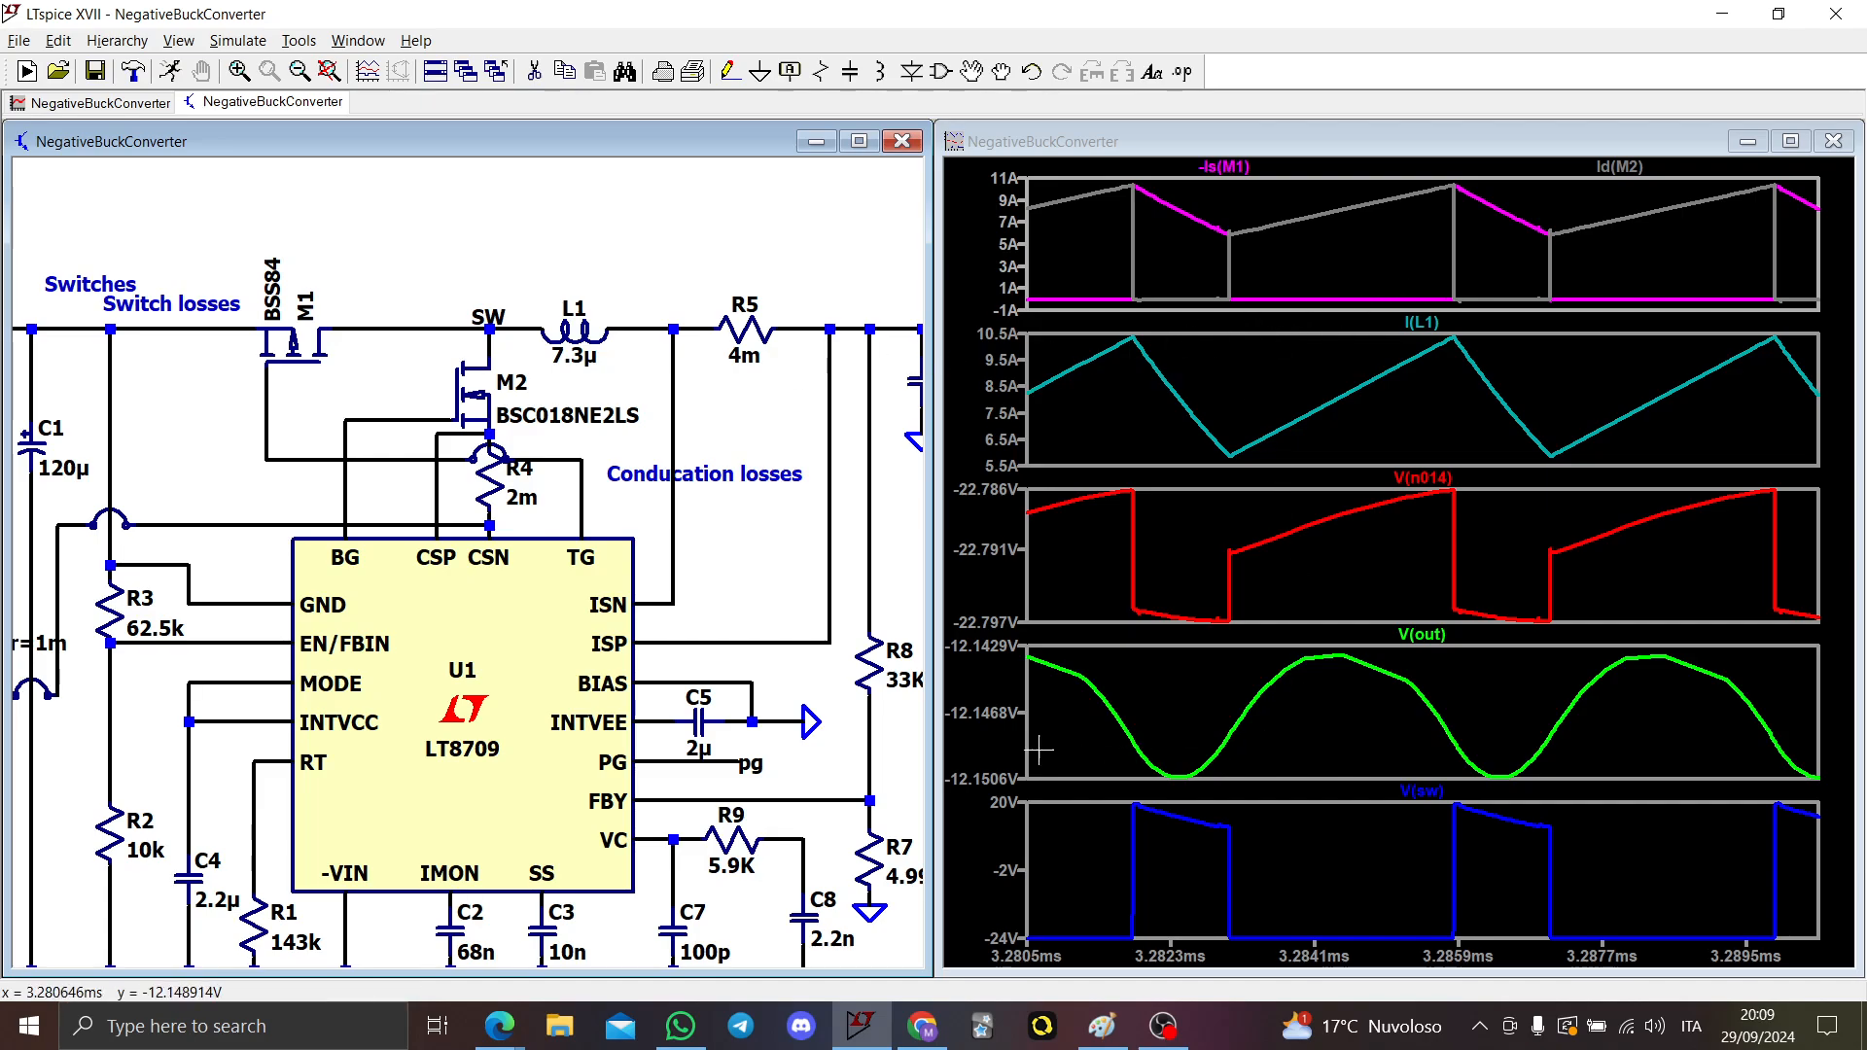
scroll(854, 710, "down", 2)
scroll(854, 710, "up", 1)
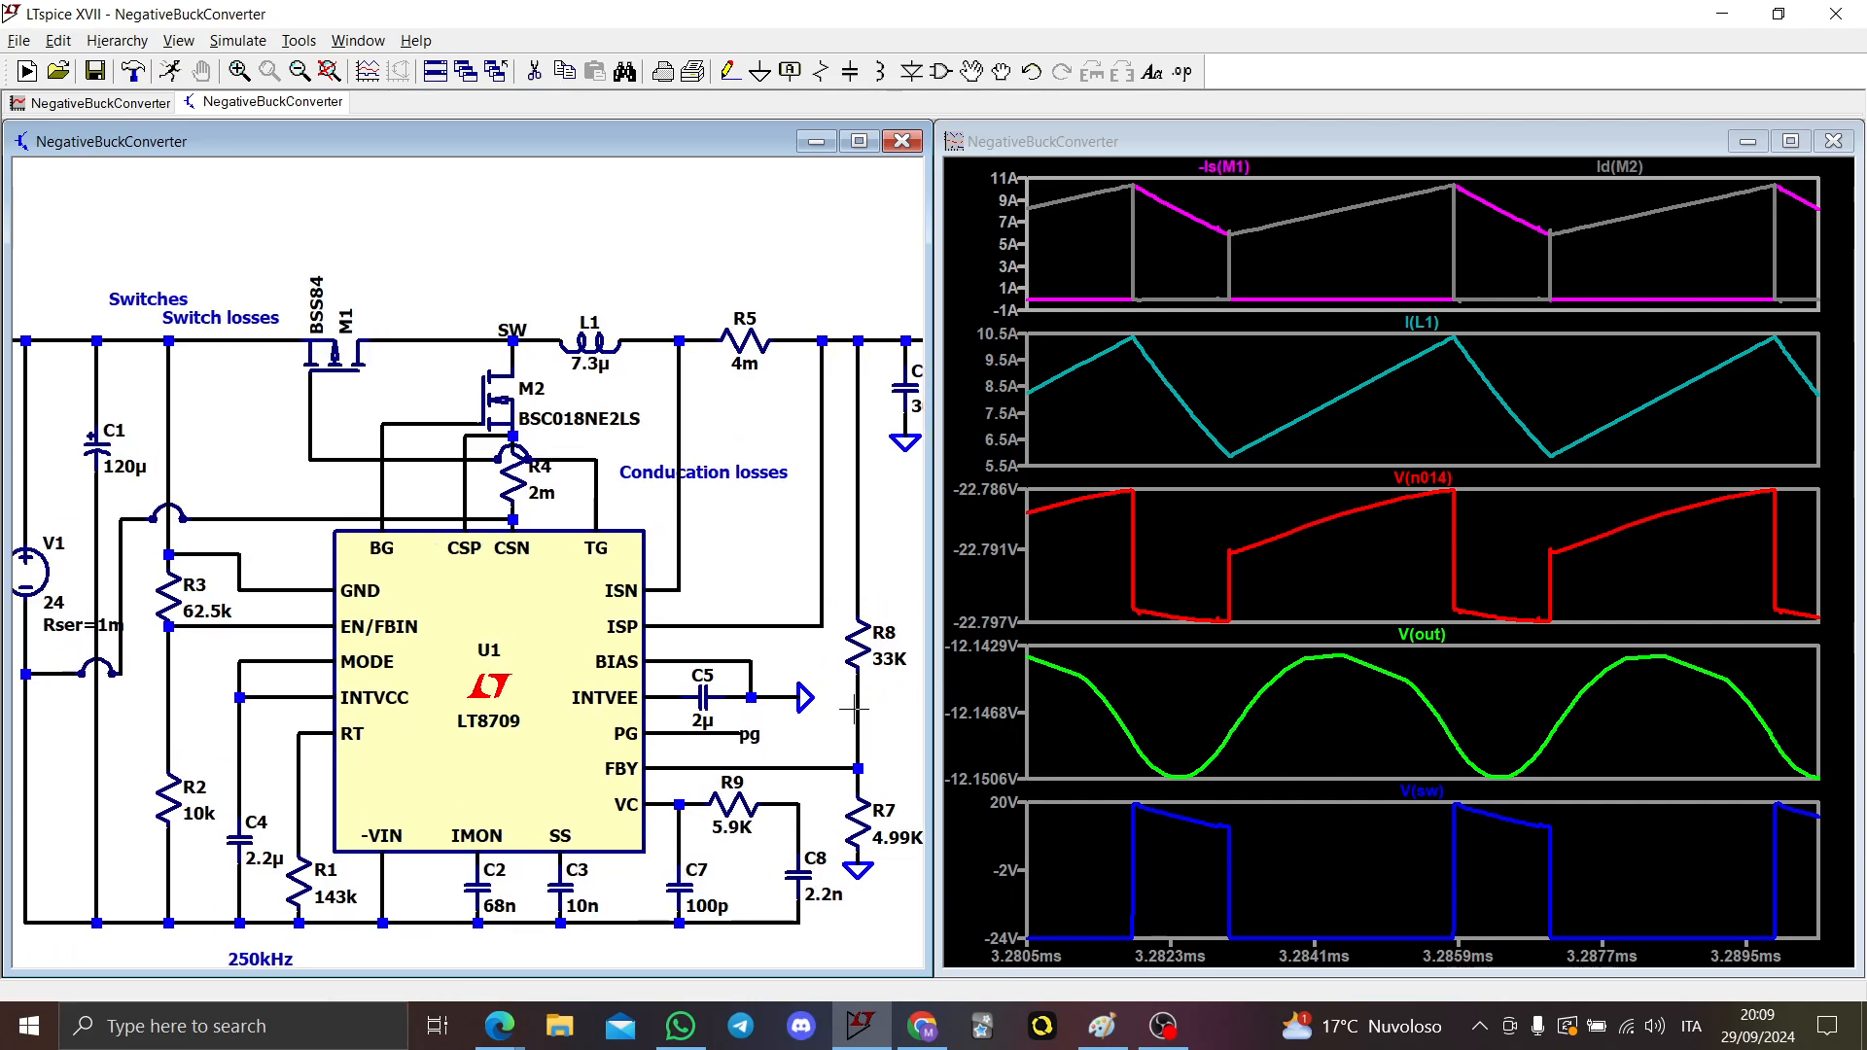
left_click_drag(837, 720, 592, 648)
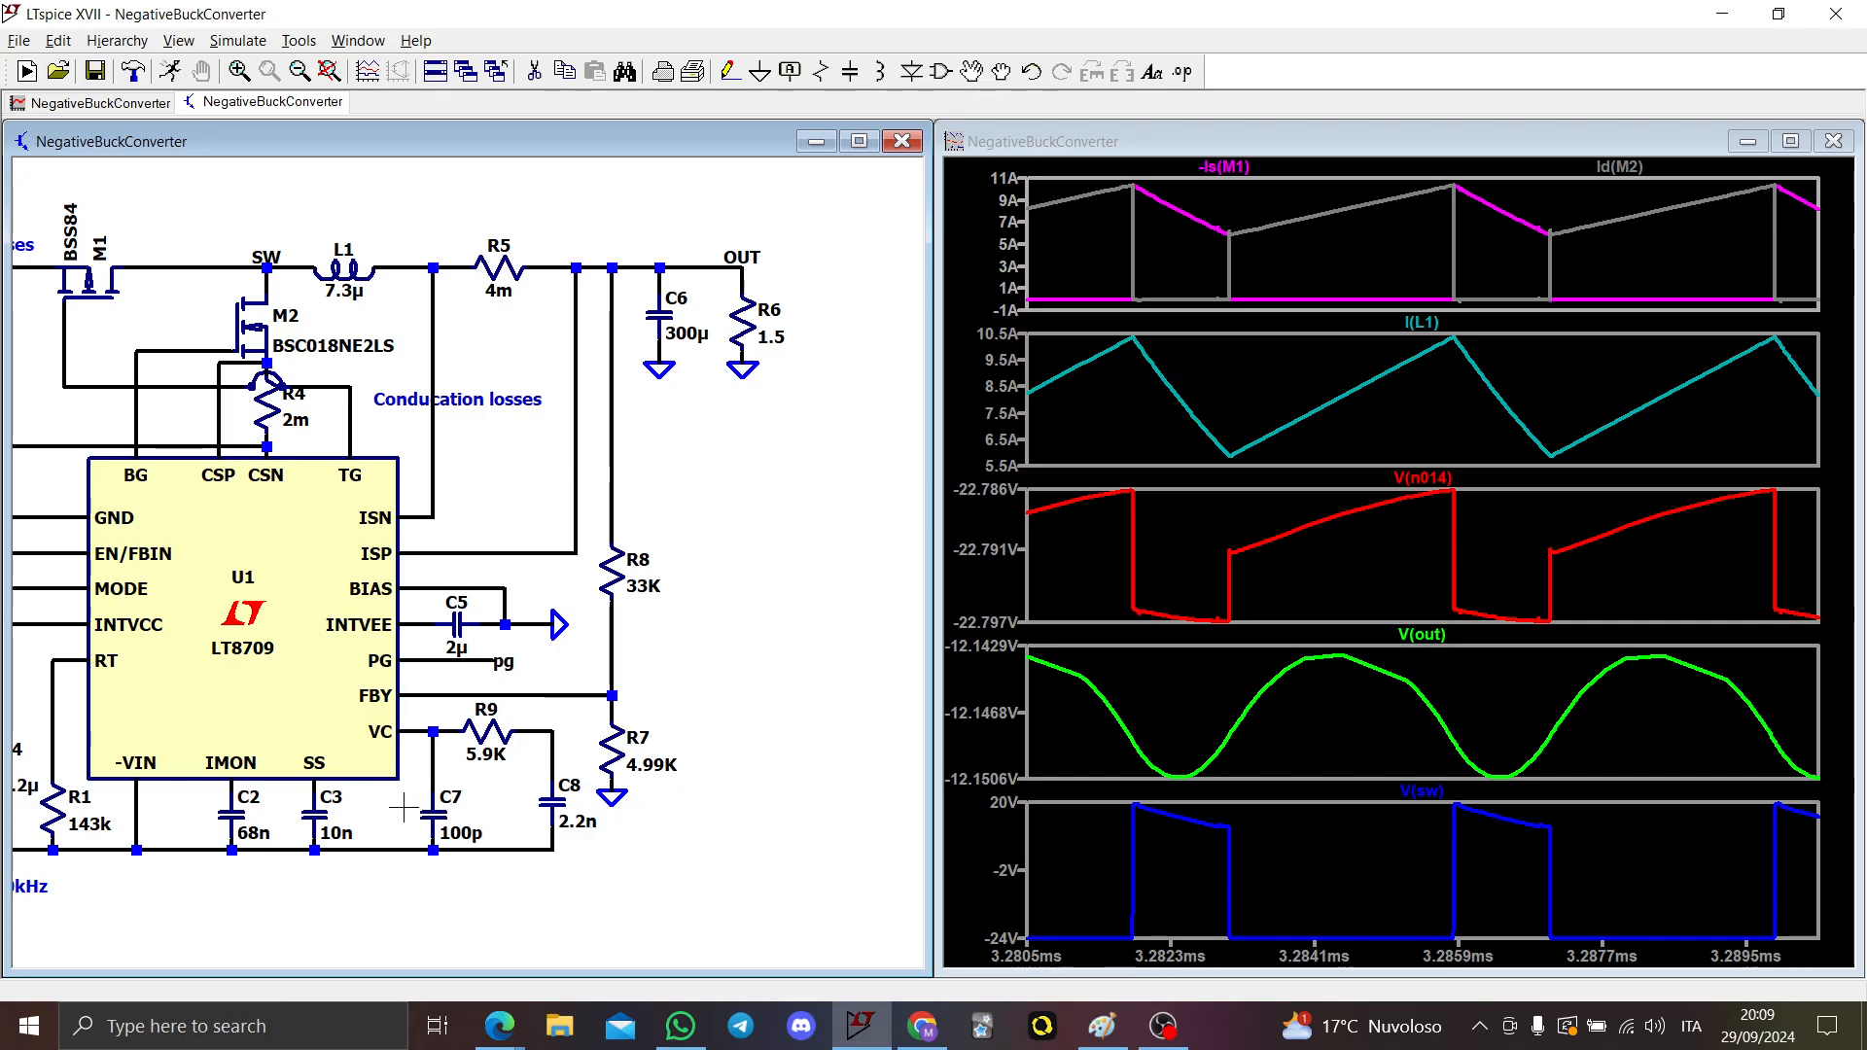
left_click_drag(357, 801, 582, 862)
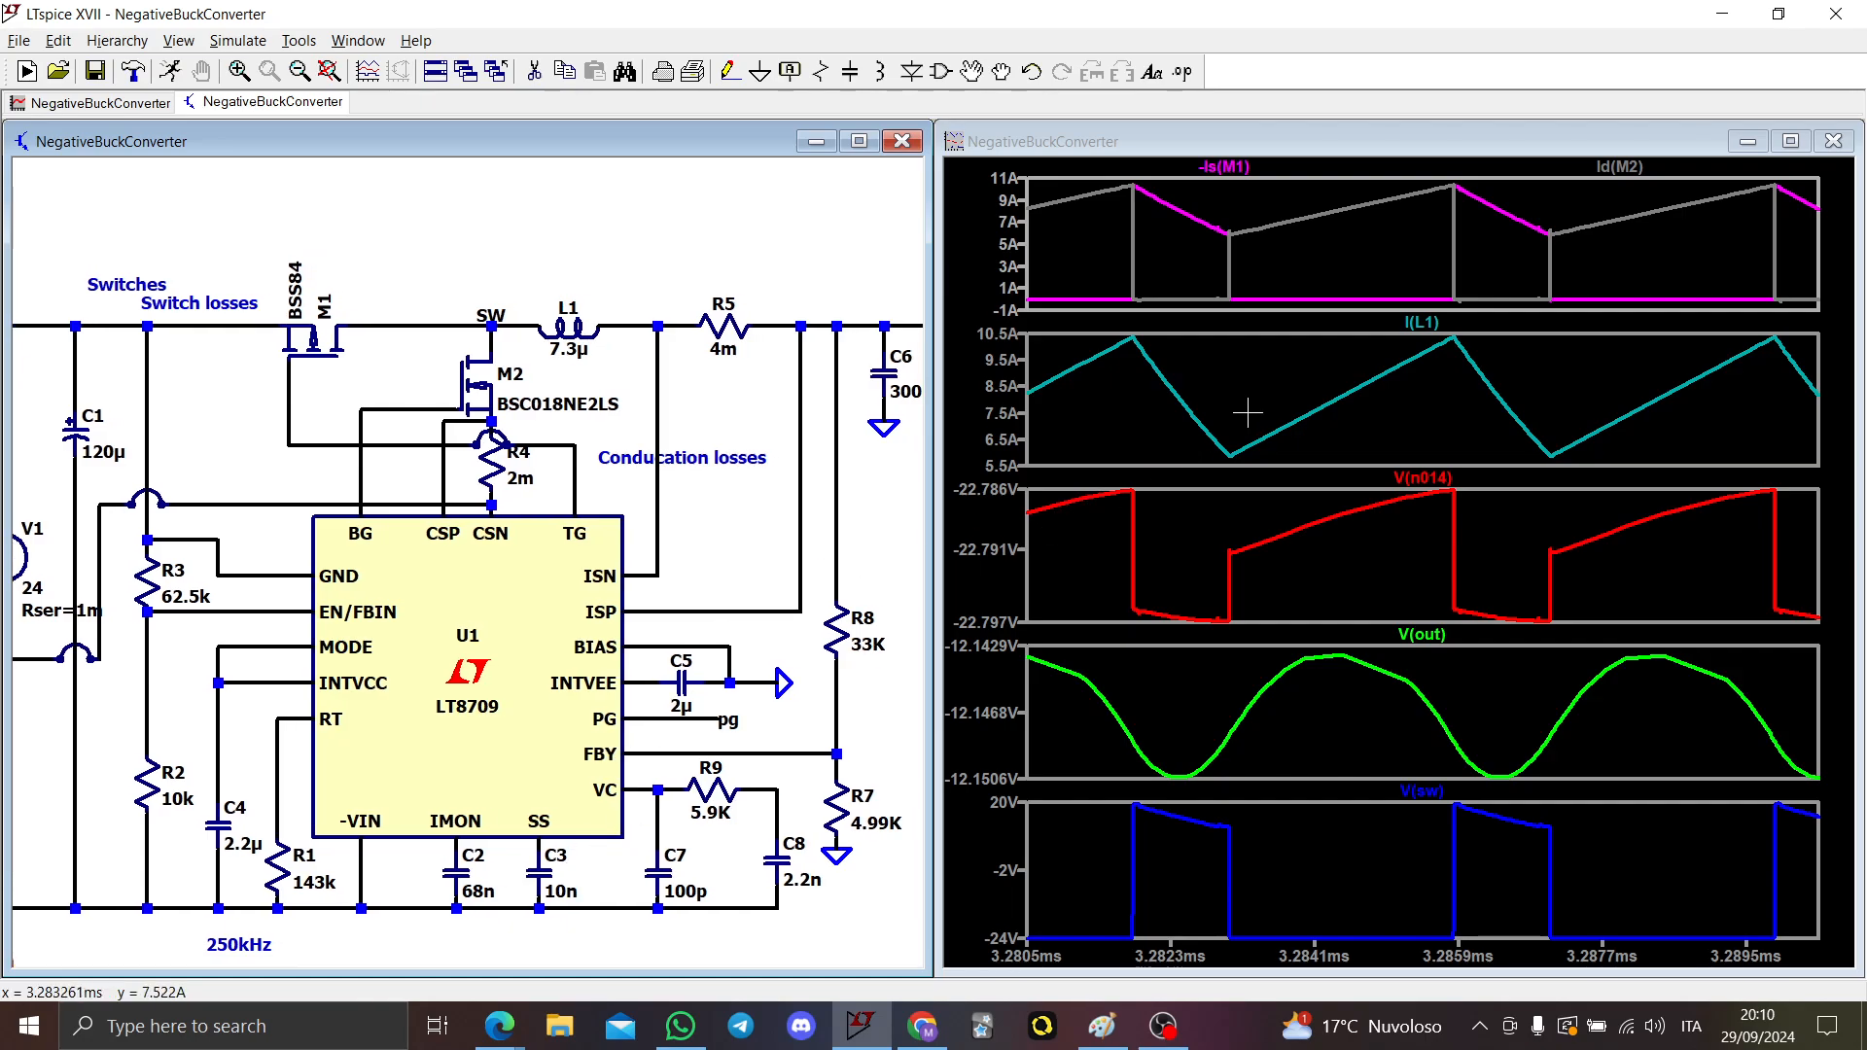
Step: Delete the switch current, I(L1), V(n014) and V(out) plot panes, keeping only the V(sw) pane
right_click(1233, 247)
left_click(1362, 392)
right_click(1281, 287)
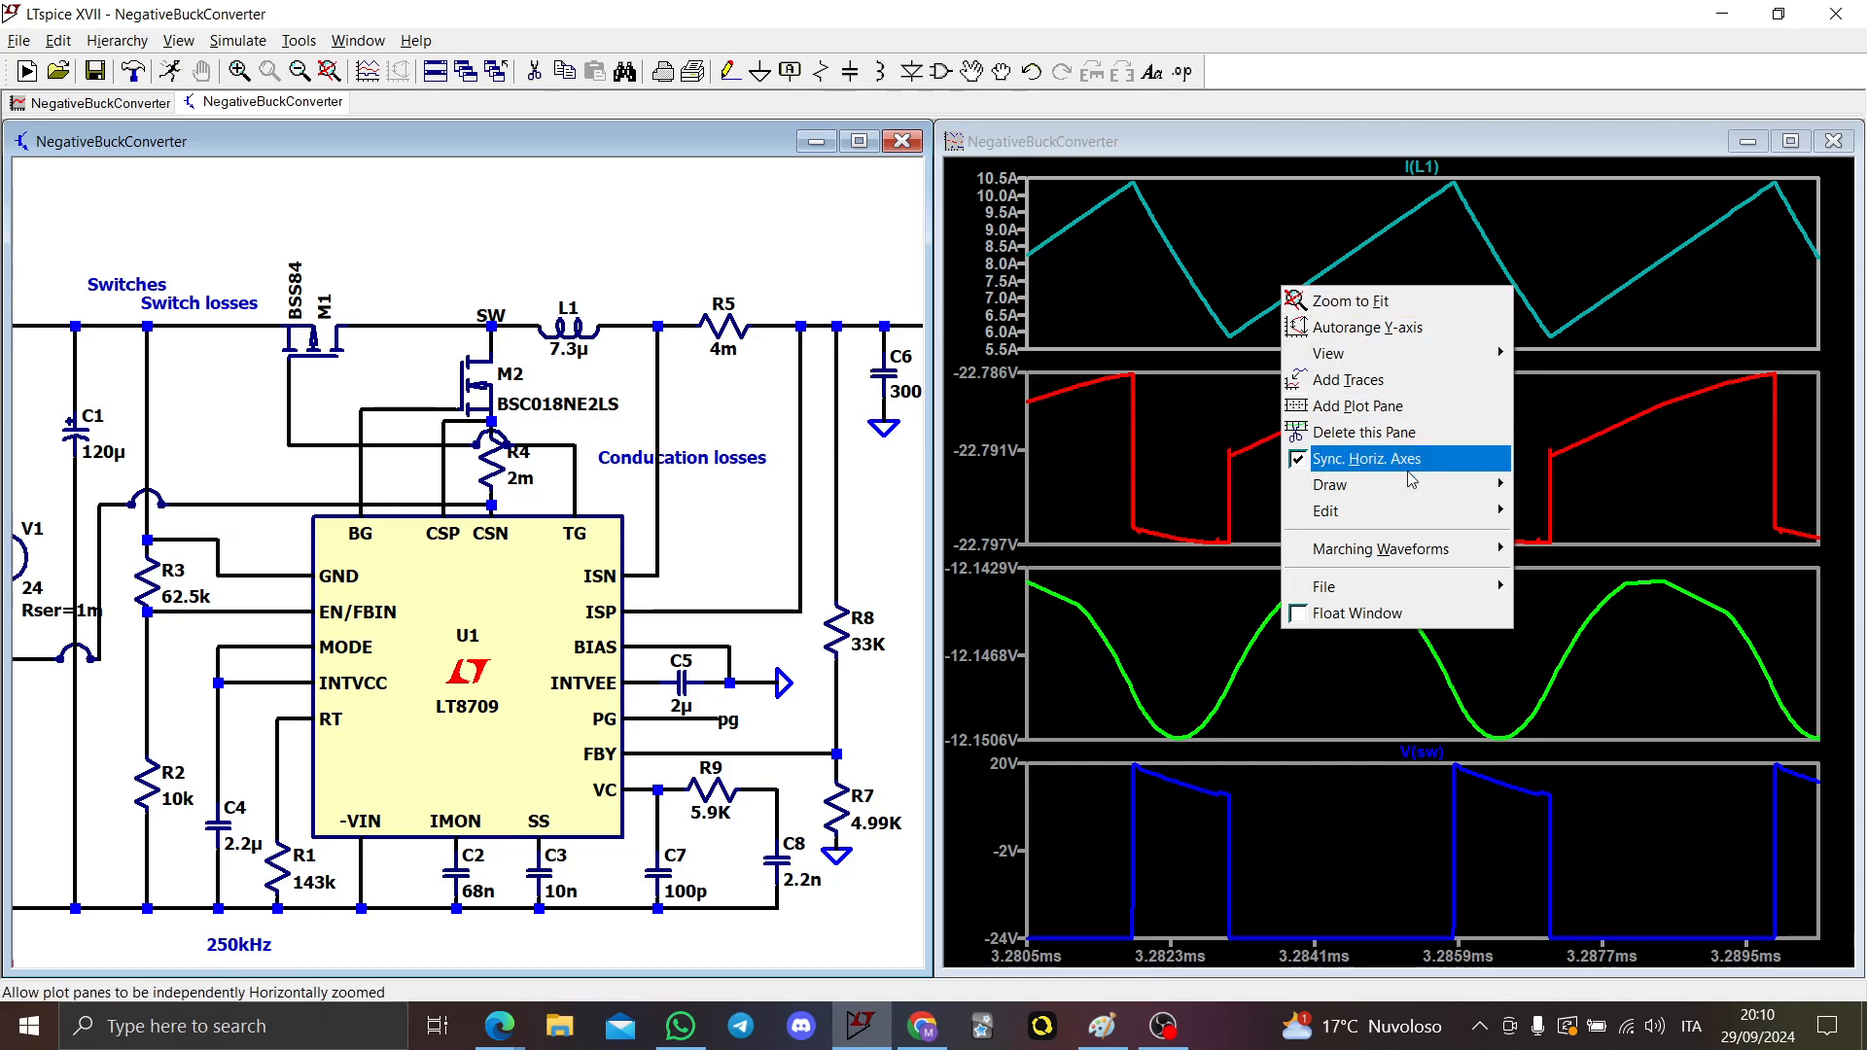
left_click(1381, 432)
right_click(1321, 332)
left_click(1390, 493)
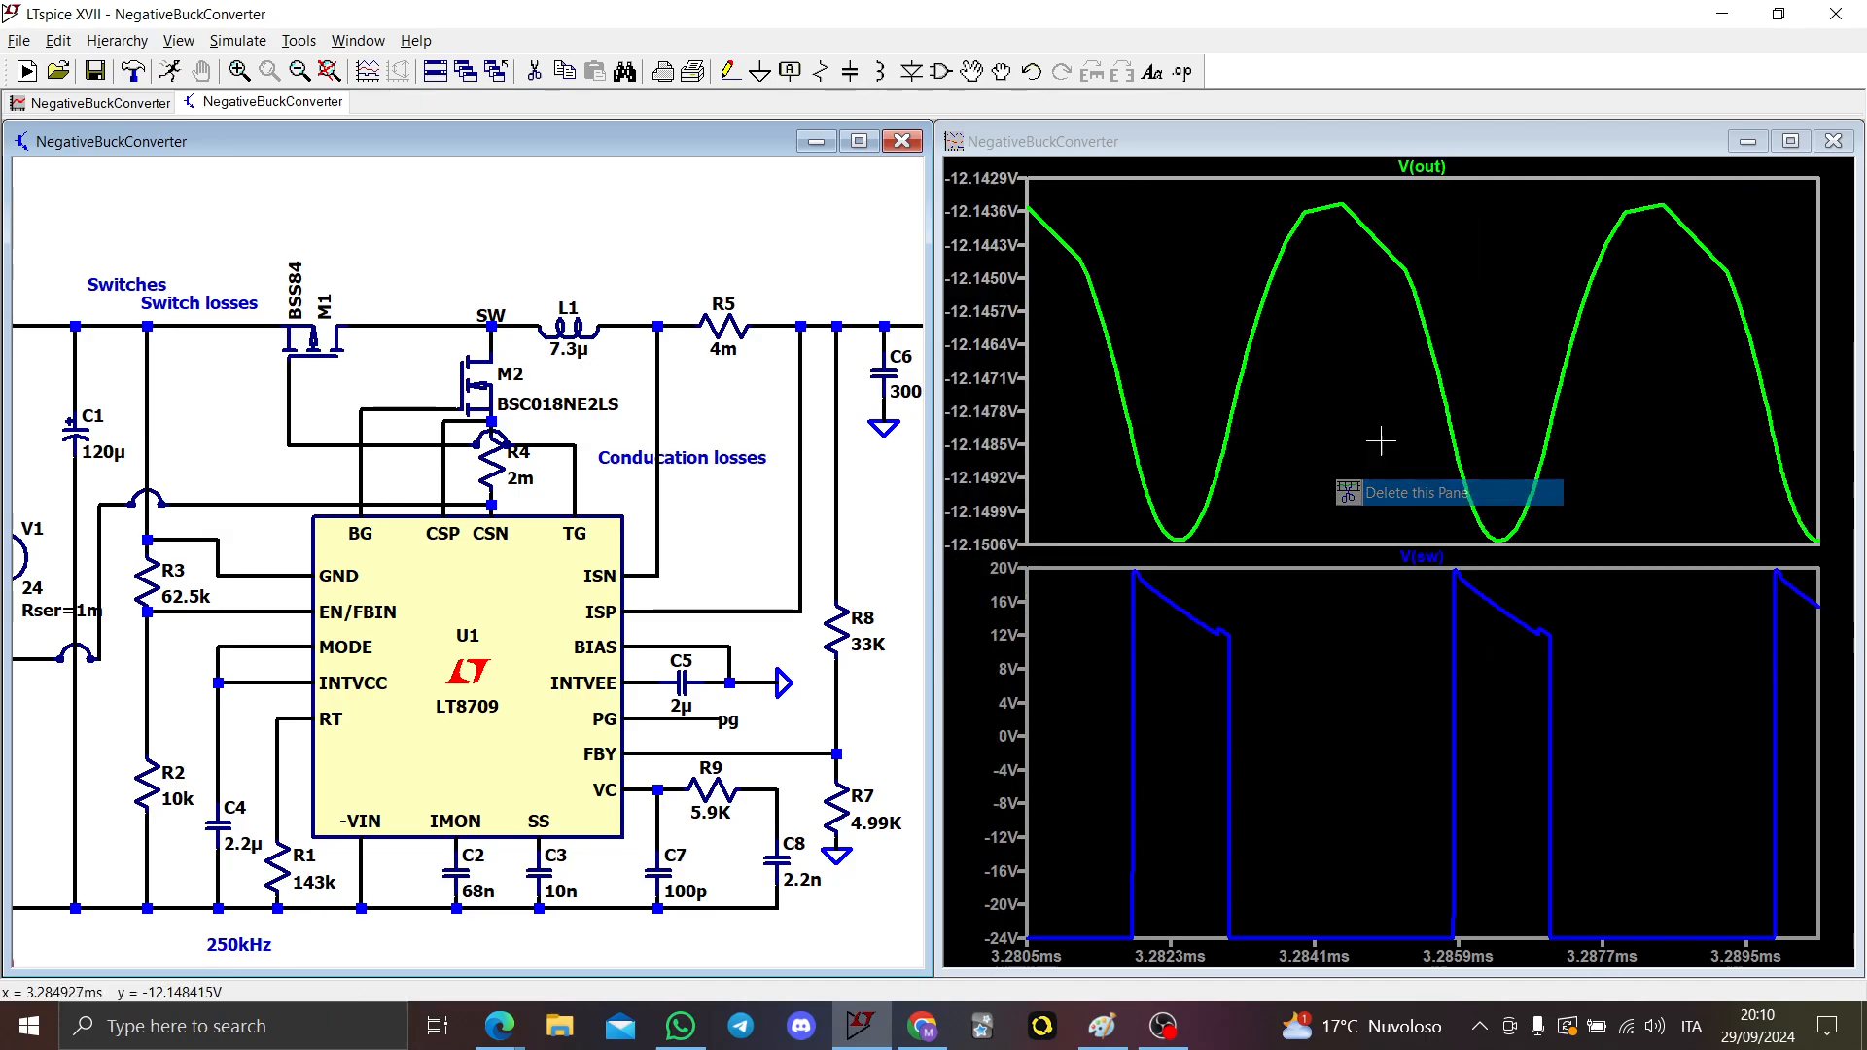
right_click(1294, 299)
left_click(1361, 459)
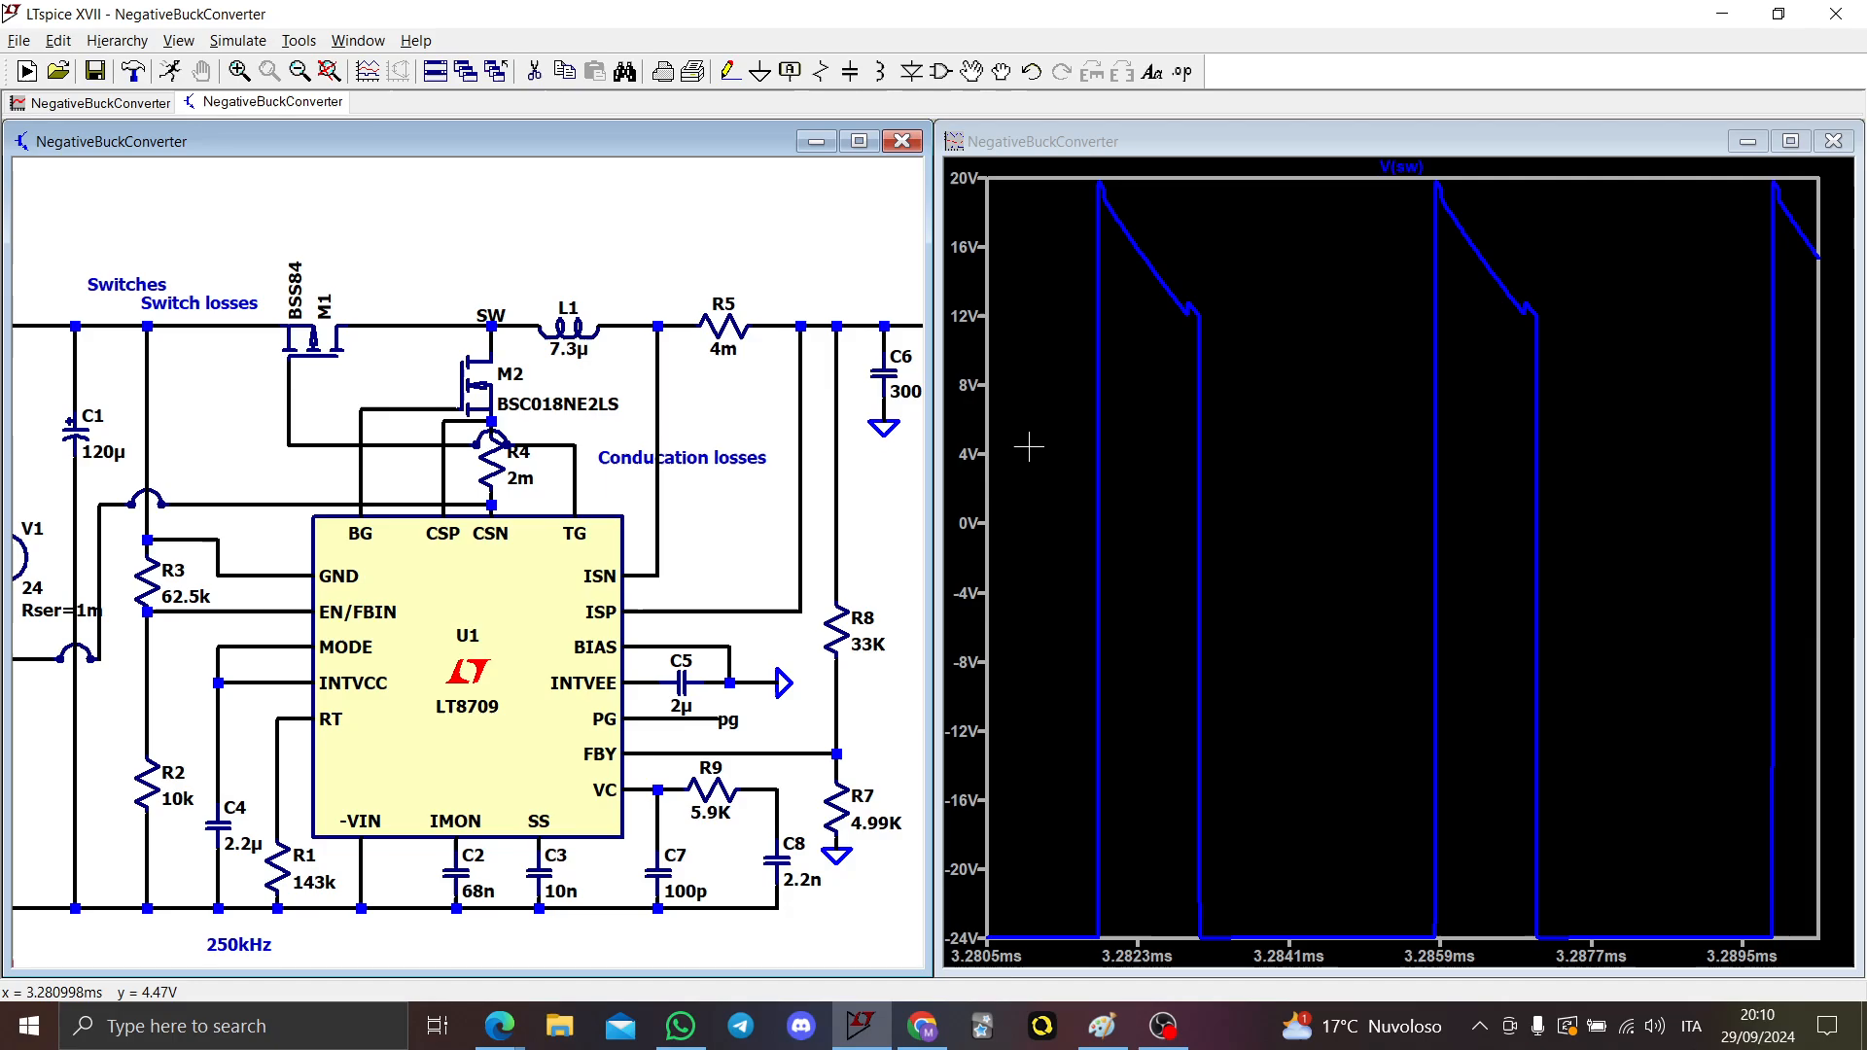
Step: Plot the power dissipated in load resistor R6, V(OUT)*I(R6), in place of the V(sw) trace
left_click_drag(863, 471, 609, 553)
left_click(713, 459)
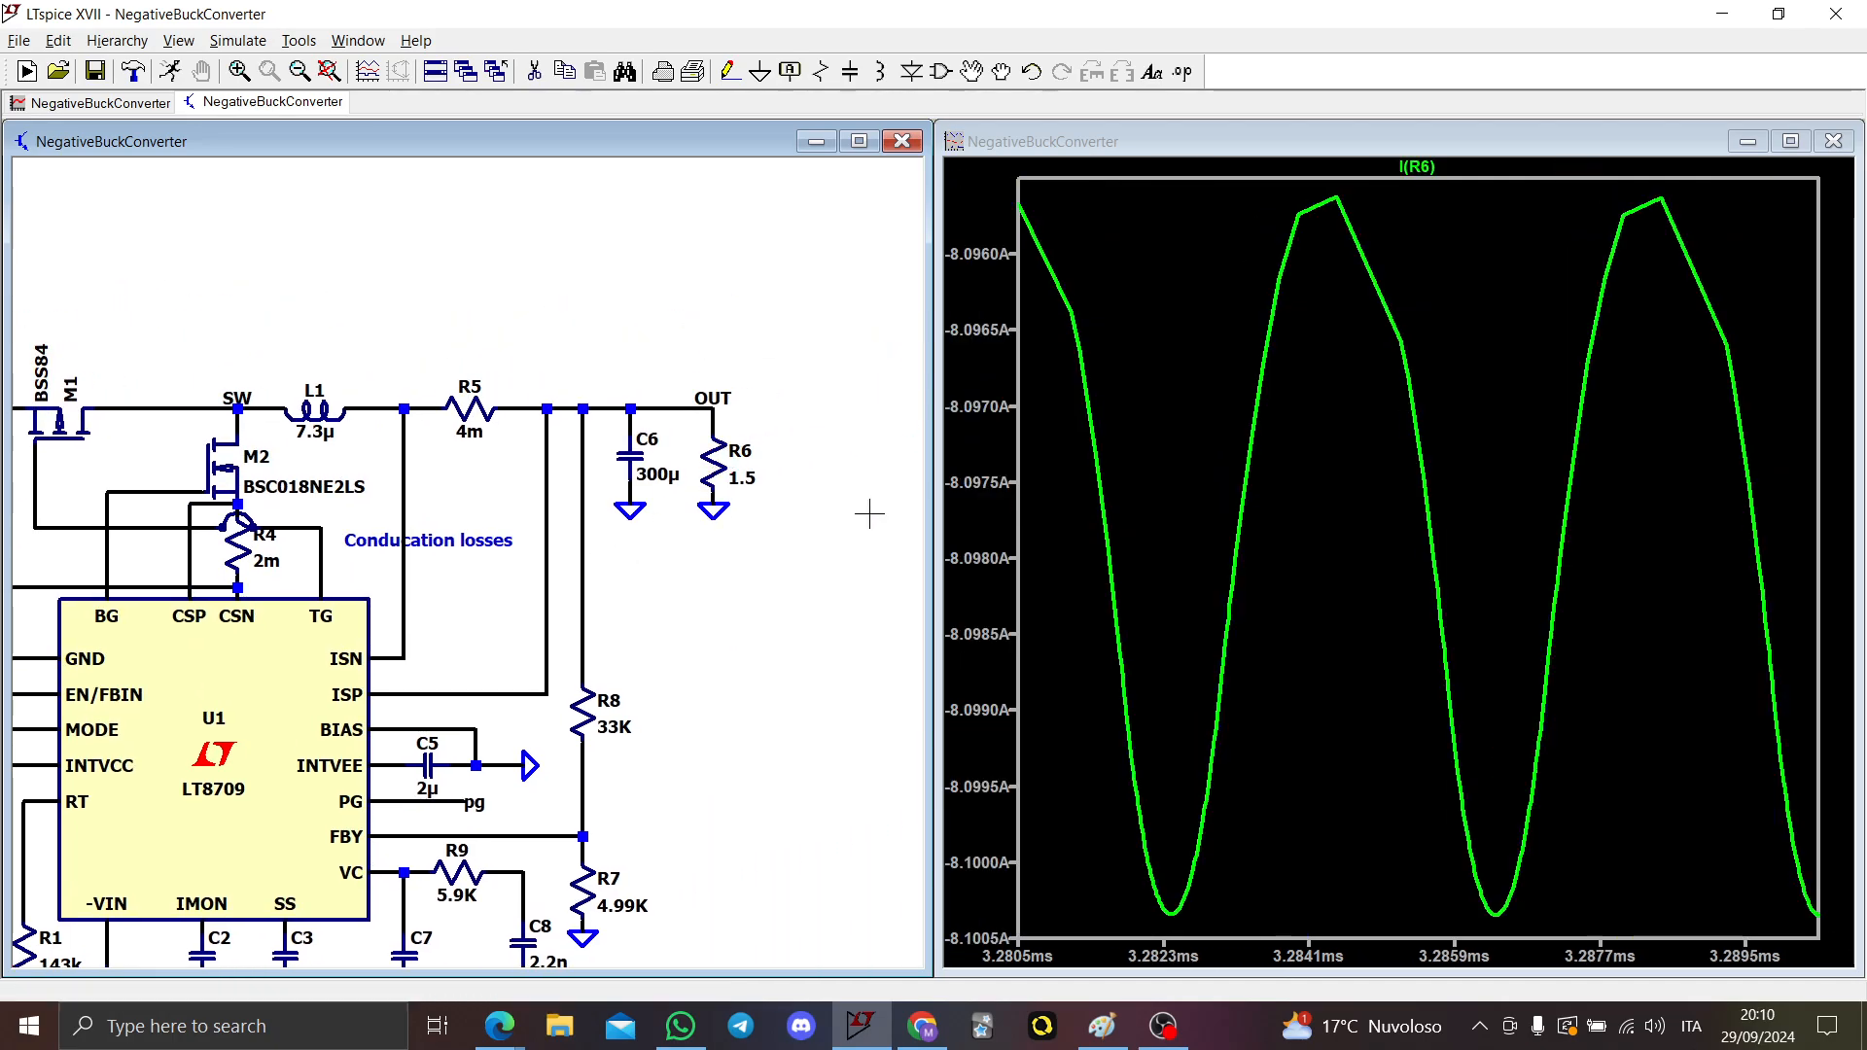
left_click(706, 425)
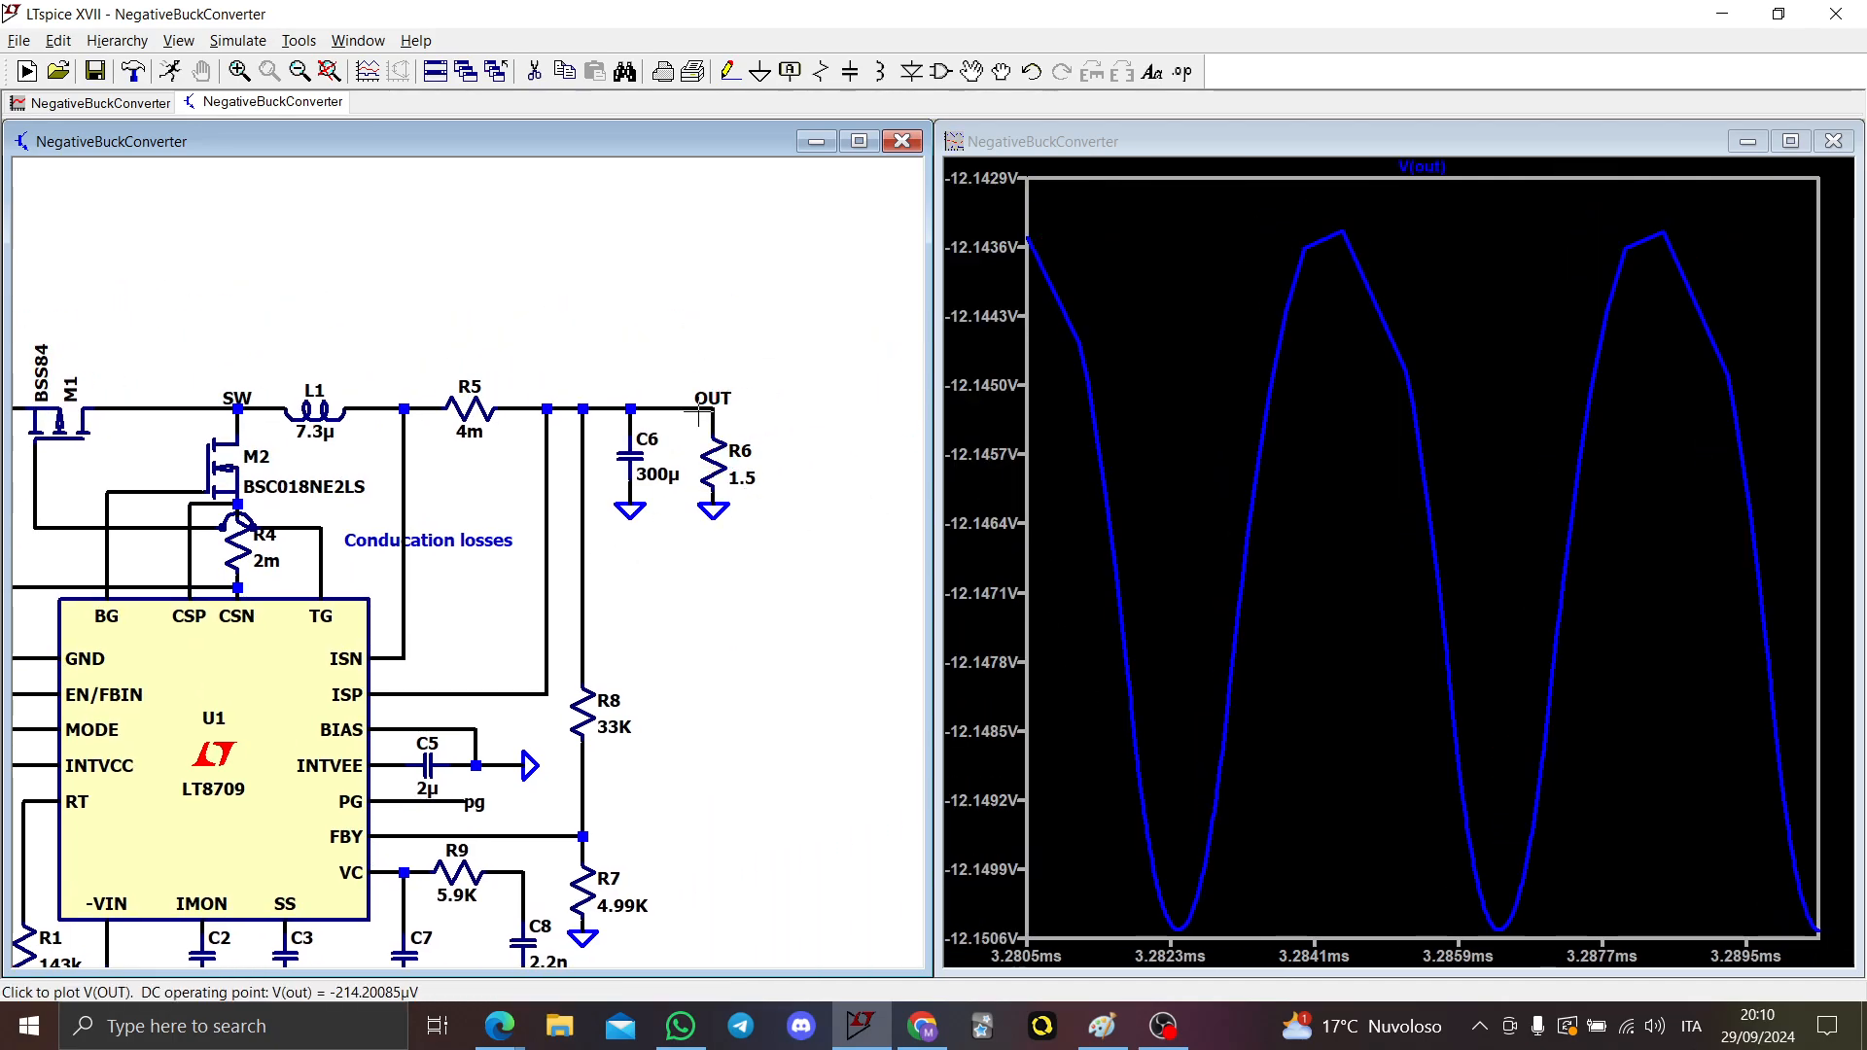
left_click(708, 433, "alt")
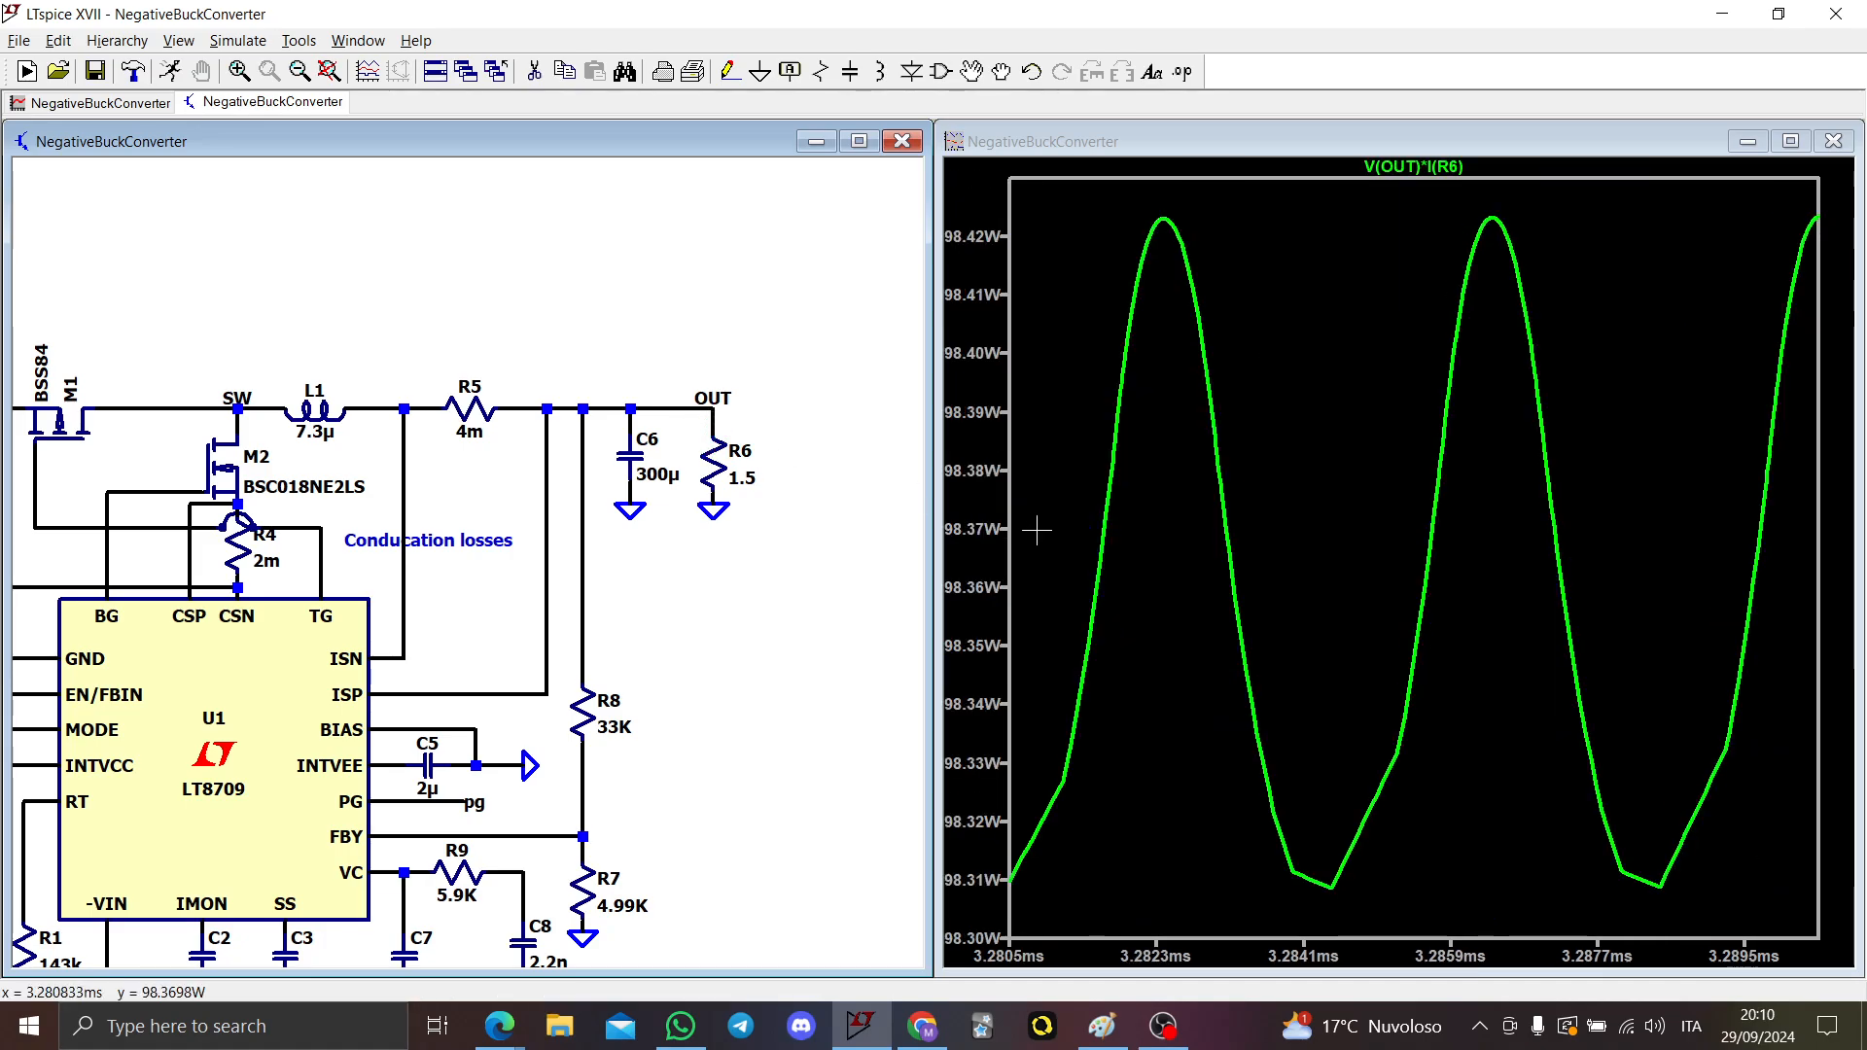
Step: Add a plot pane above the output power and plot the power of source V1 in it
scroll(875, 575, "down", 3)
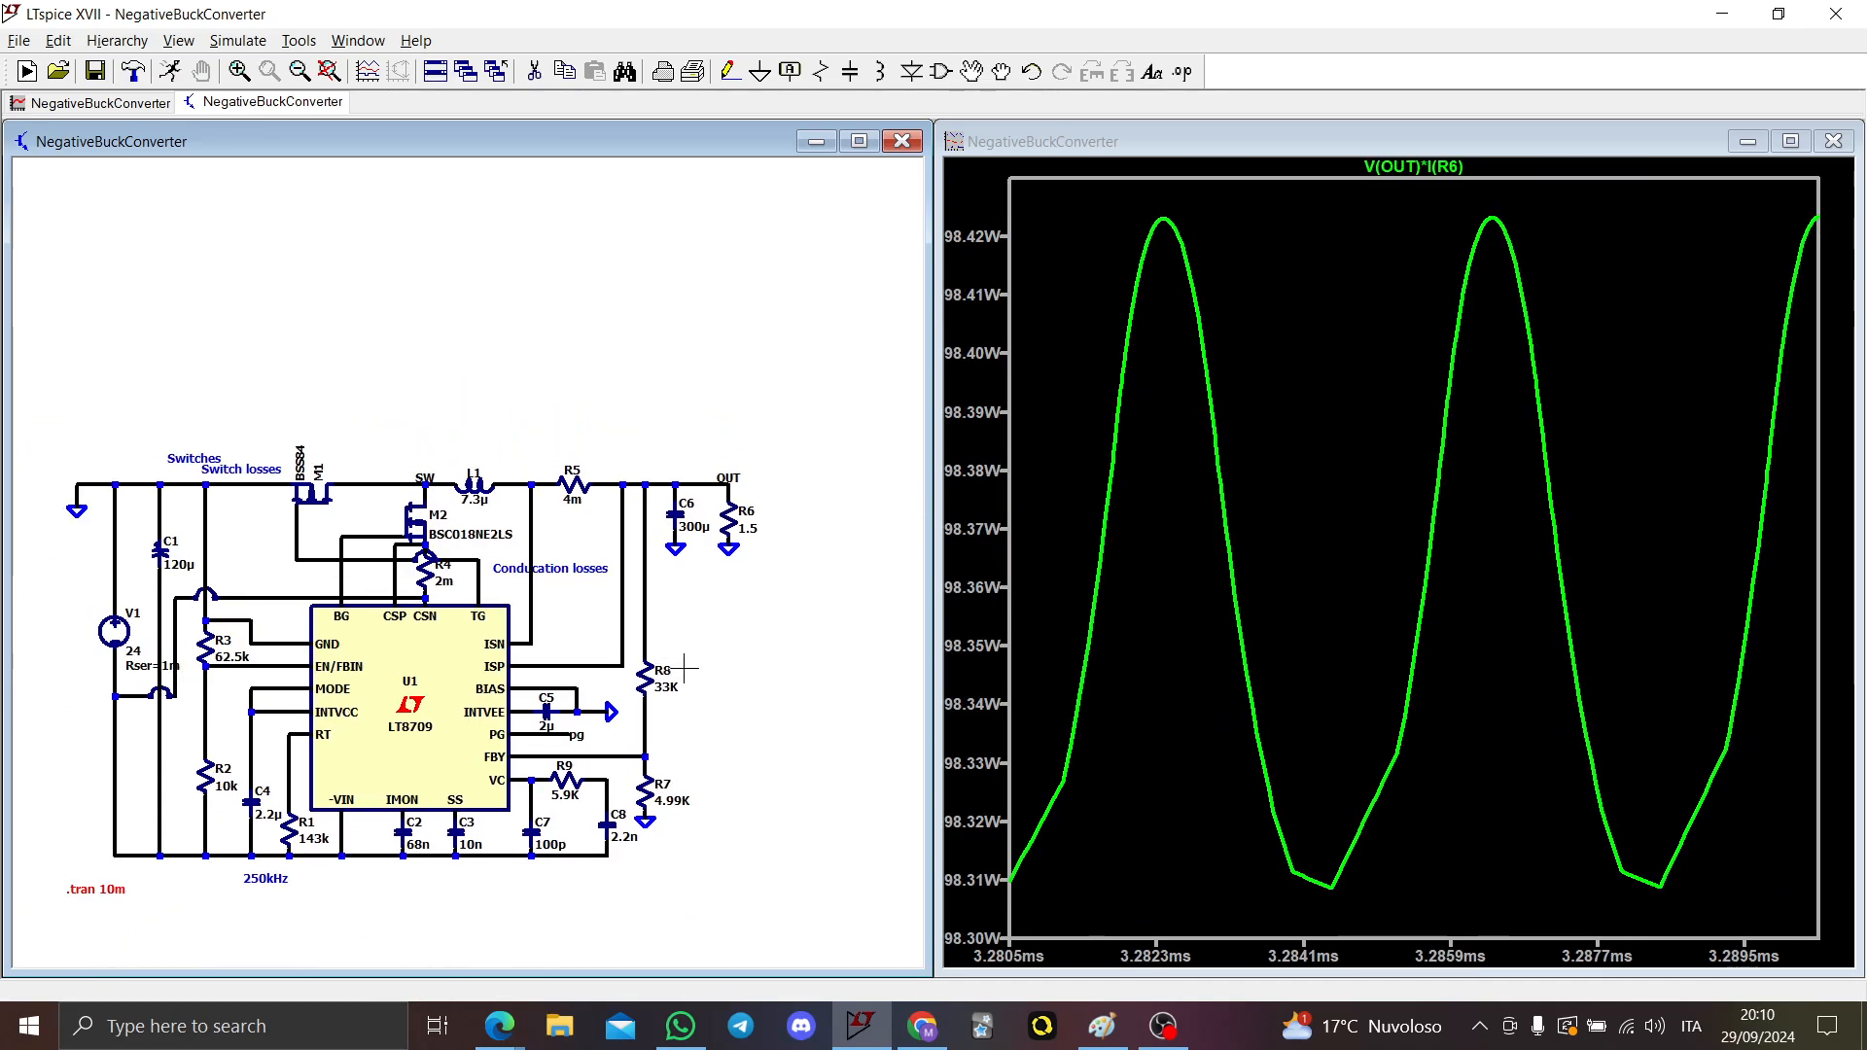
right_click(1217, 525)
left_click(1284, 650)
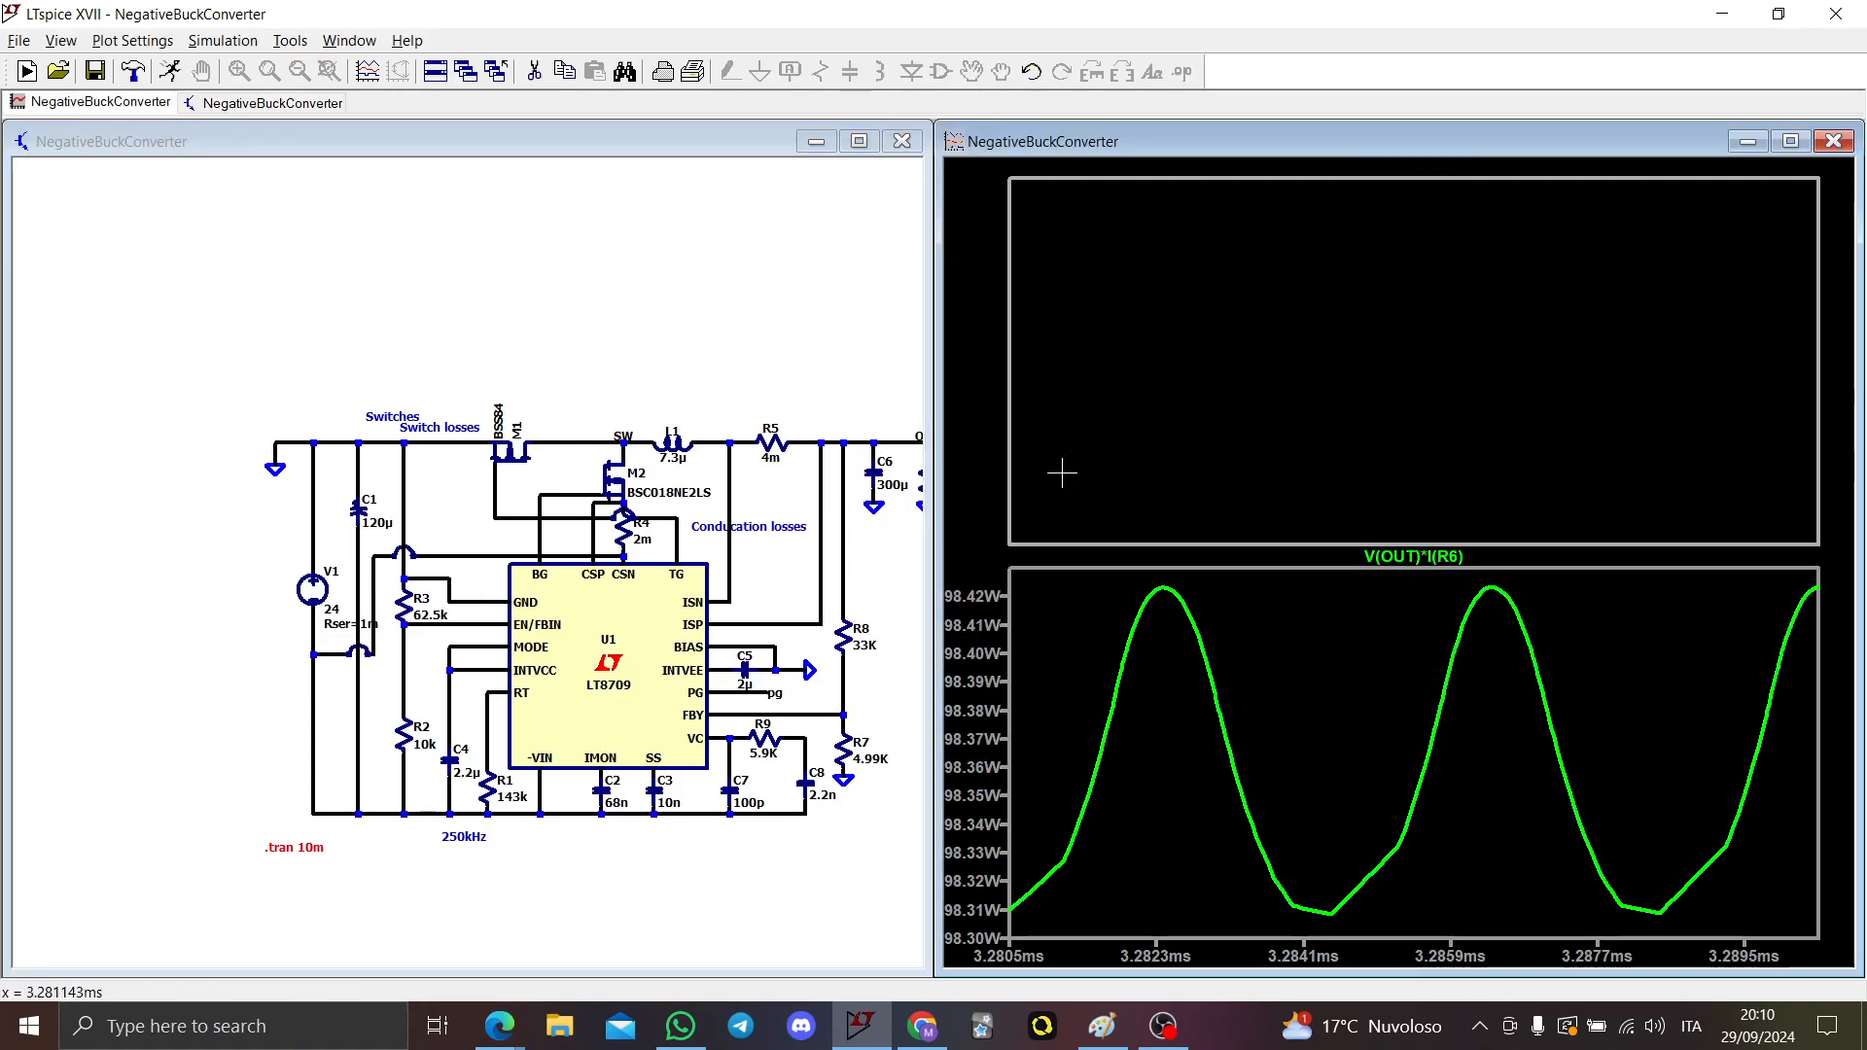
scroll(341, 627, "up", 3)
left_click(255, 550, "alt")
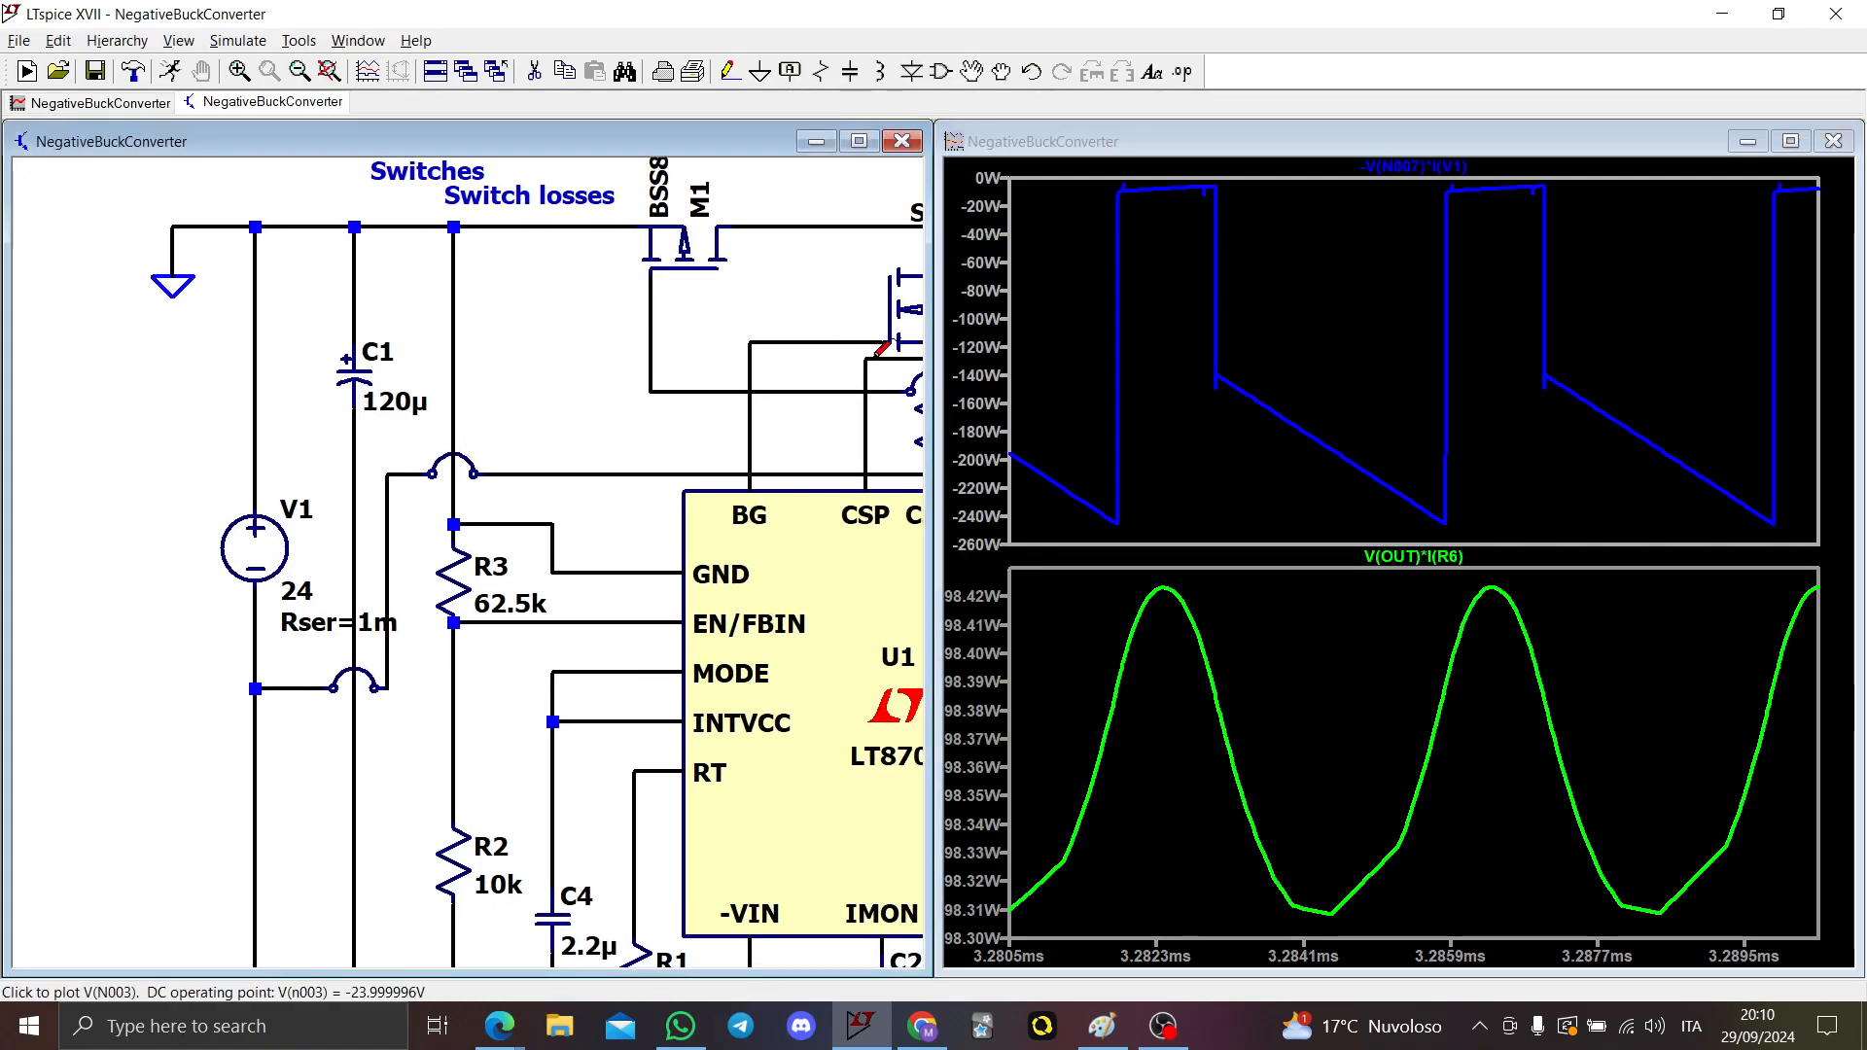
Step: Measure the average power of V1 over the steady-state interval from 2.88 ms to the end of the simulation
right_click(1359, 224)
left_click(1390, 235)
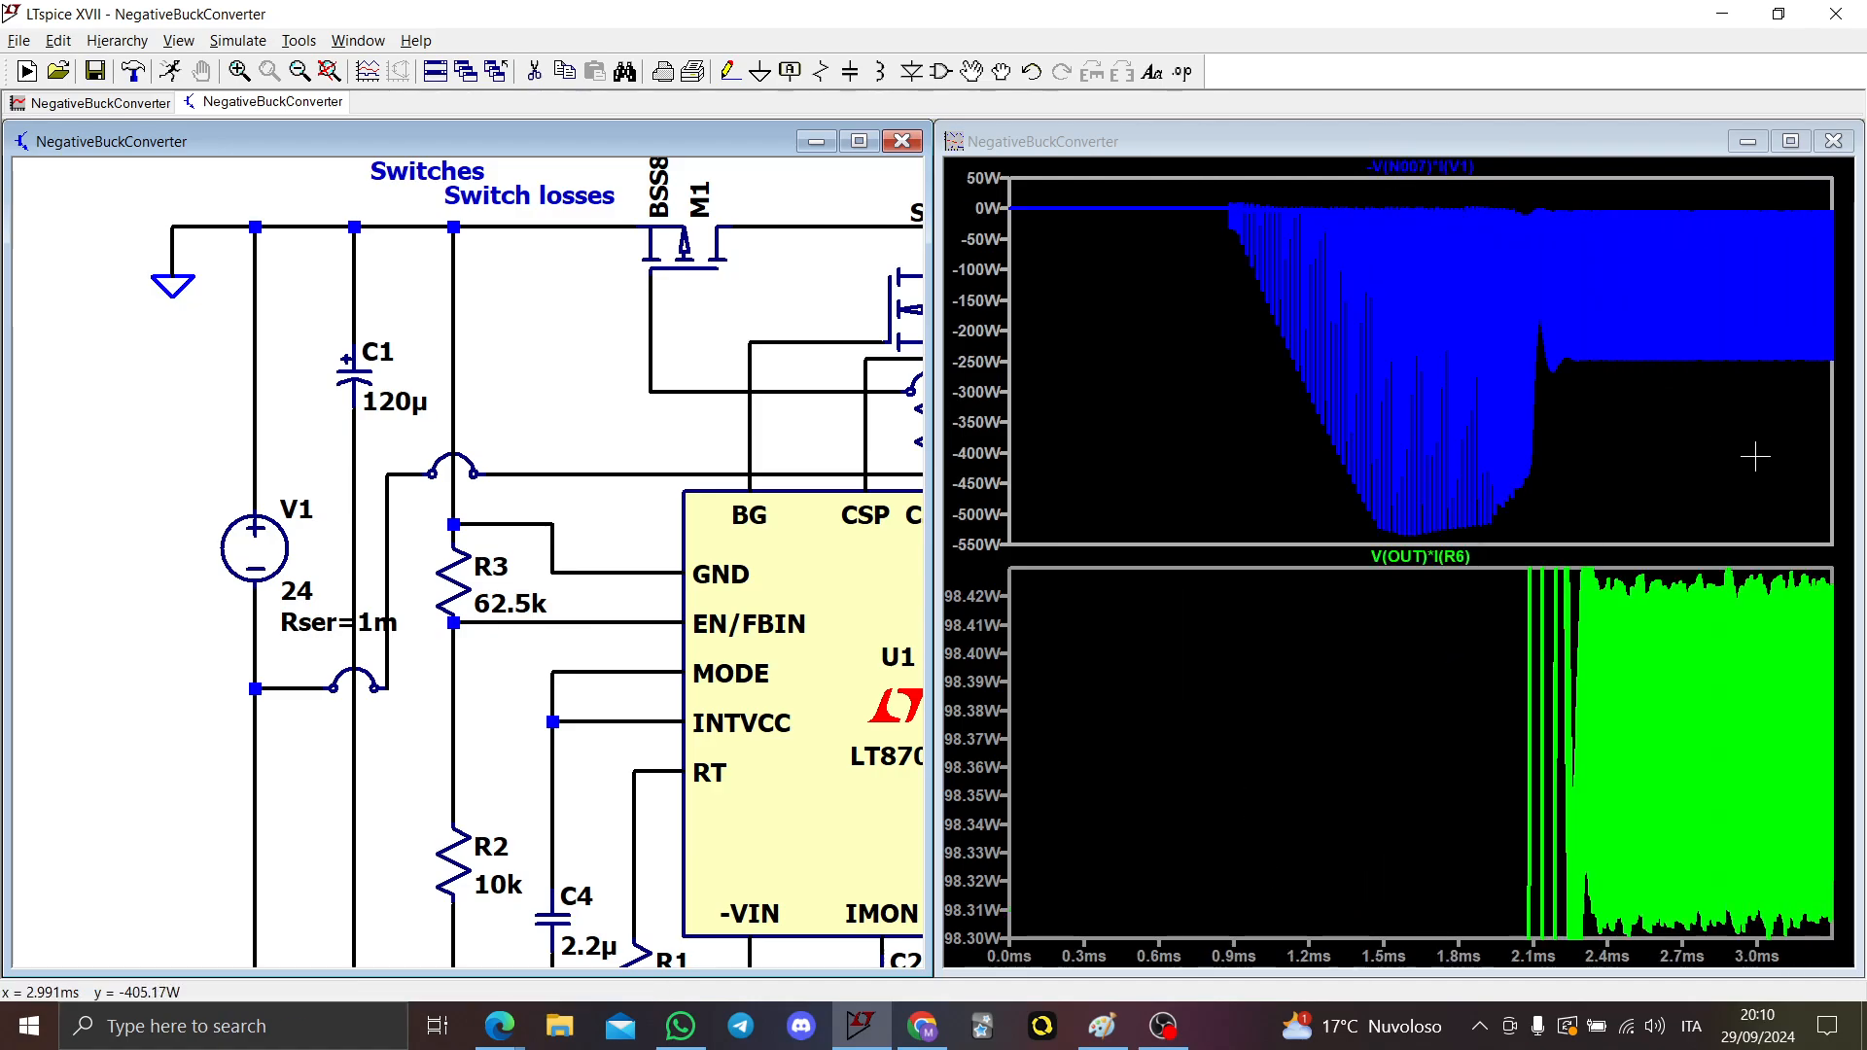
left_click_drag(1739, 413, 1848, 197)
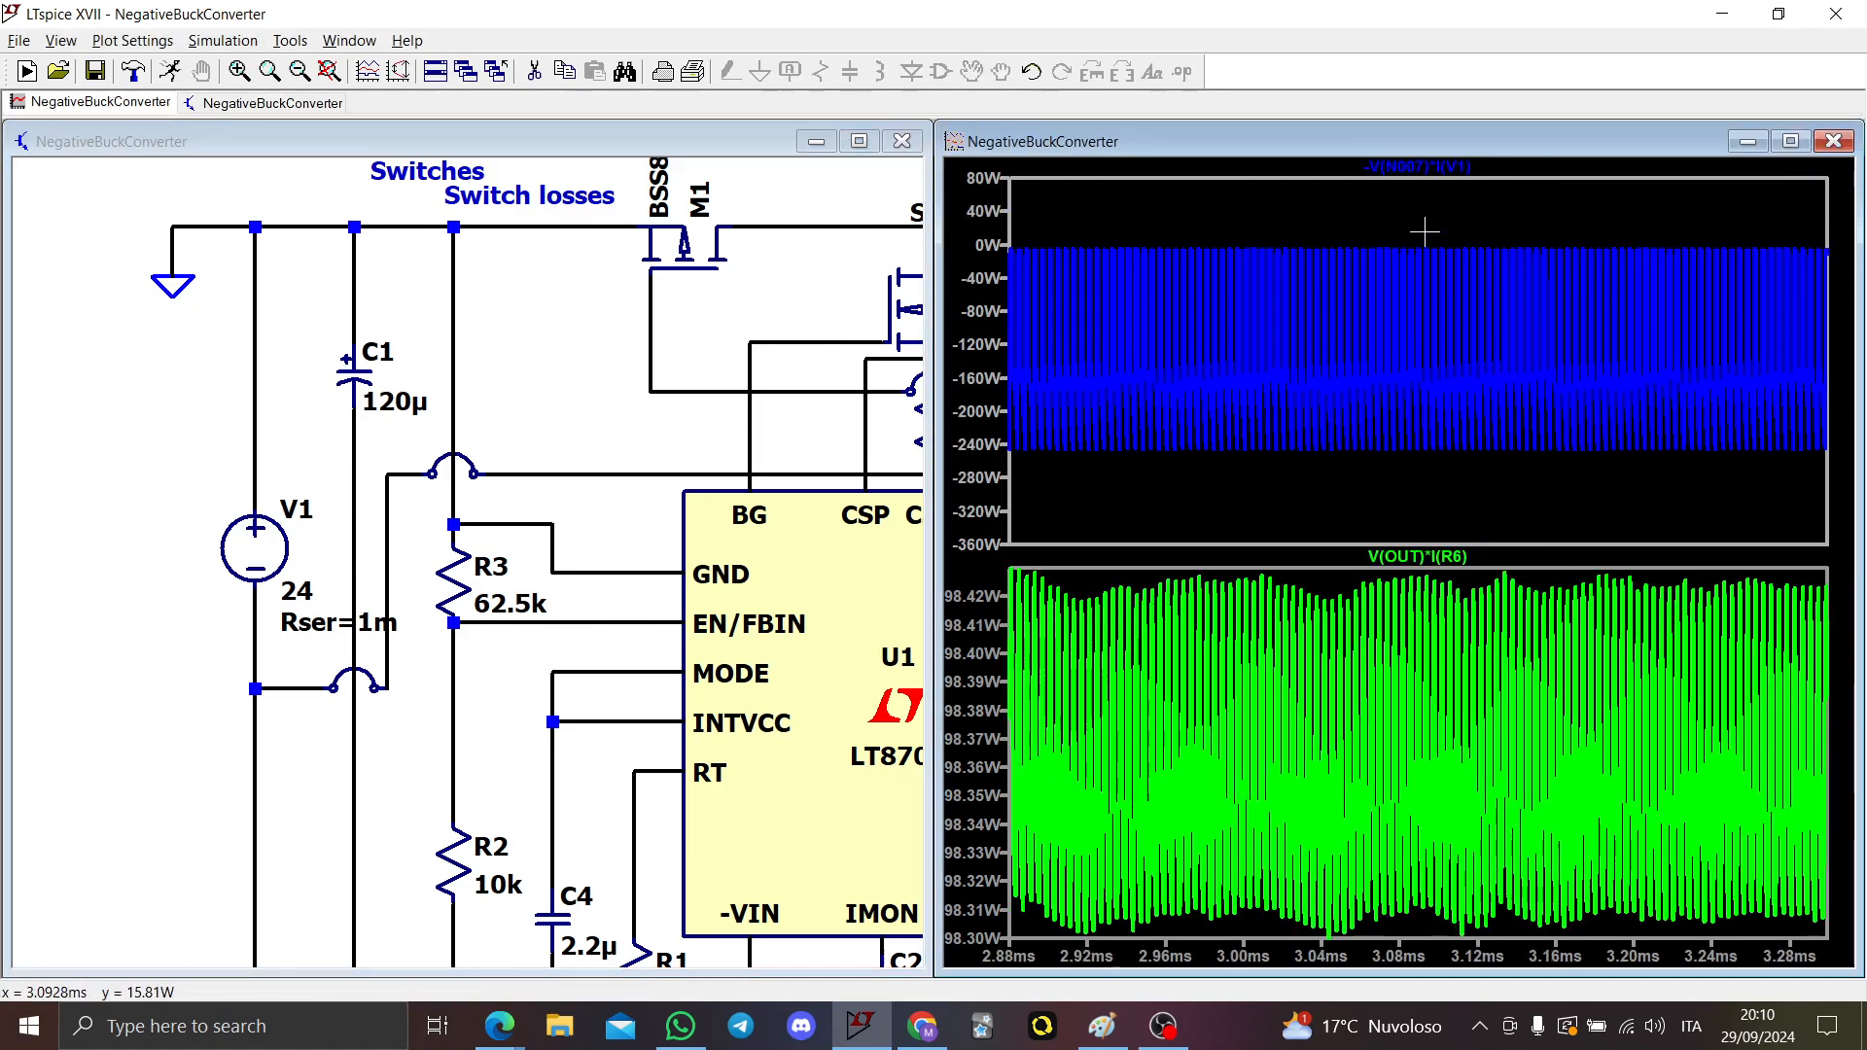
left_click(1418, 166, "ctrl")
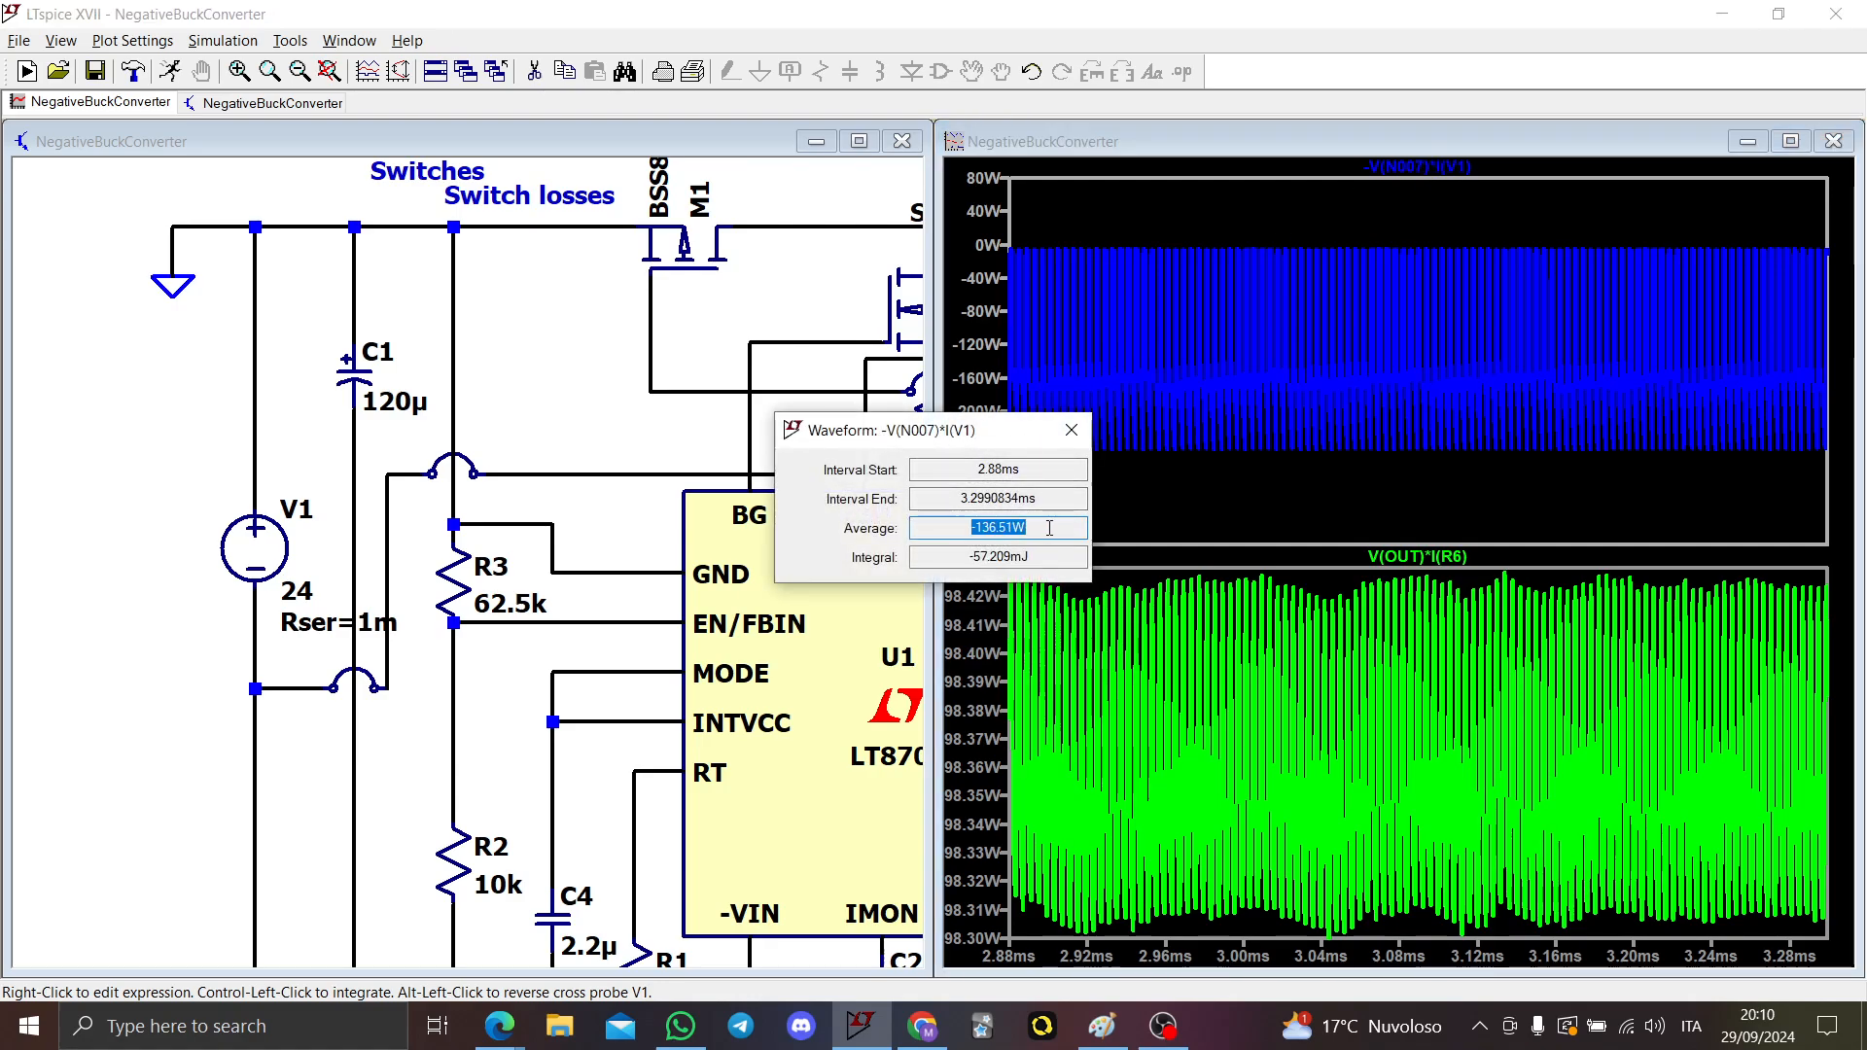
Step: Open the Calculator app, enter 1 and clear the entry again
left_click(369, 1023)
type("cal")
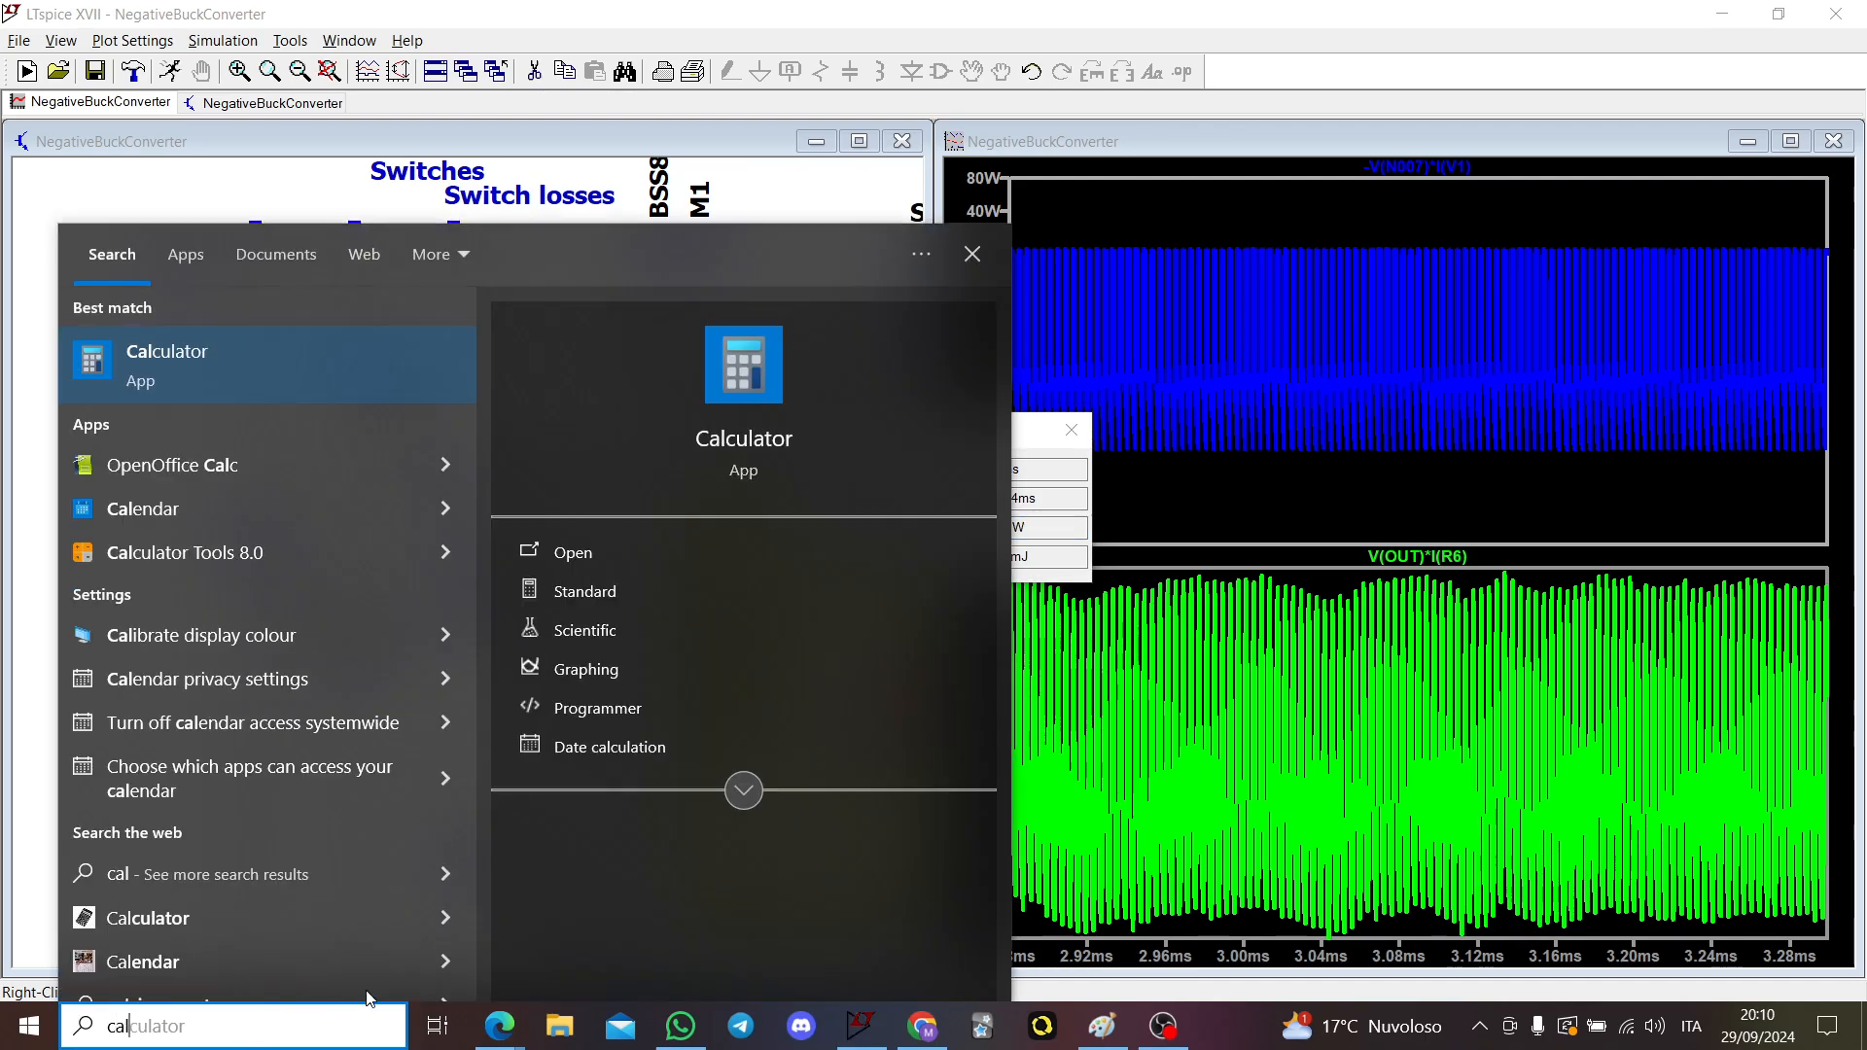
key("Return")
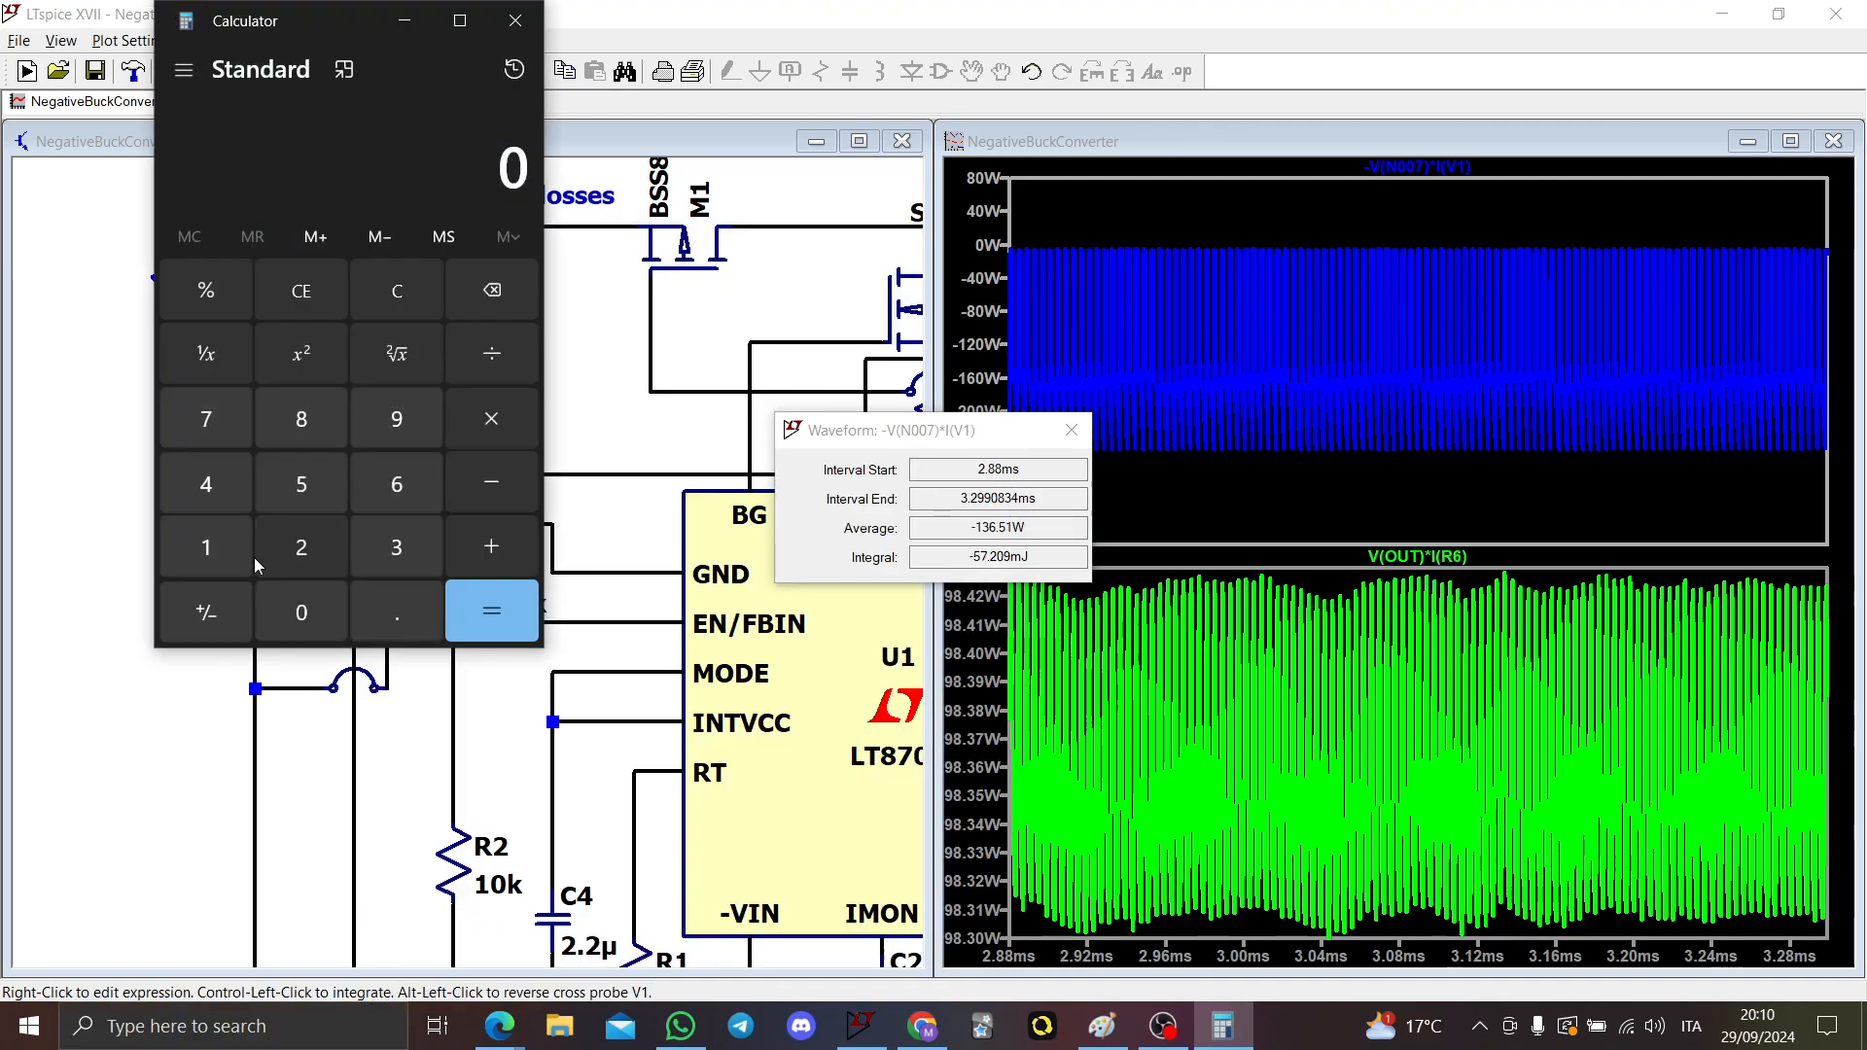
left_click(214, 548)
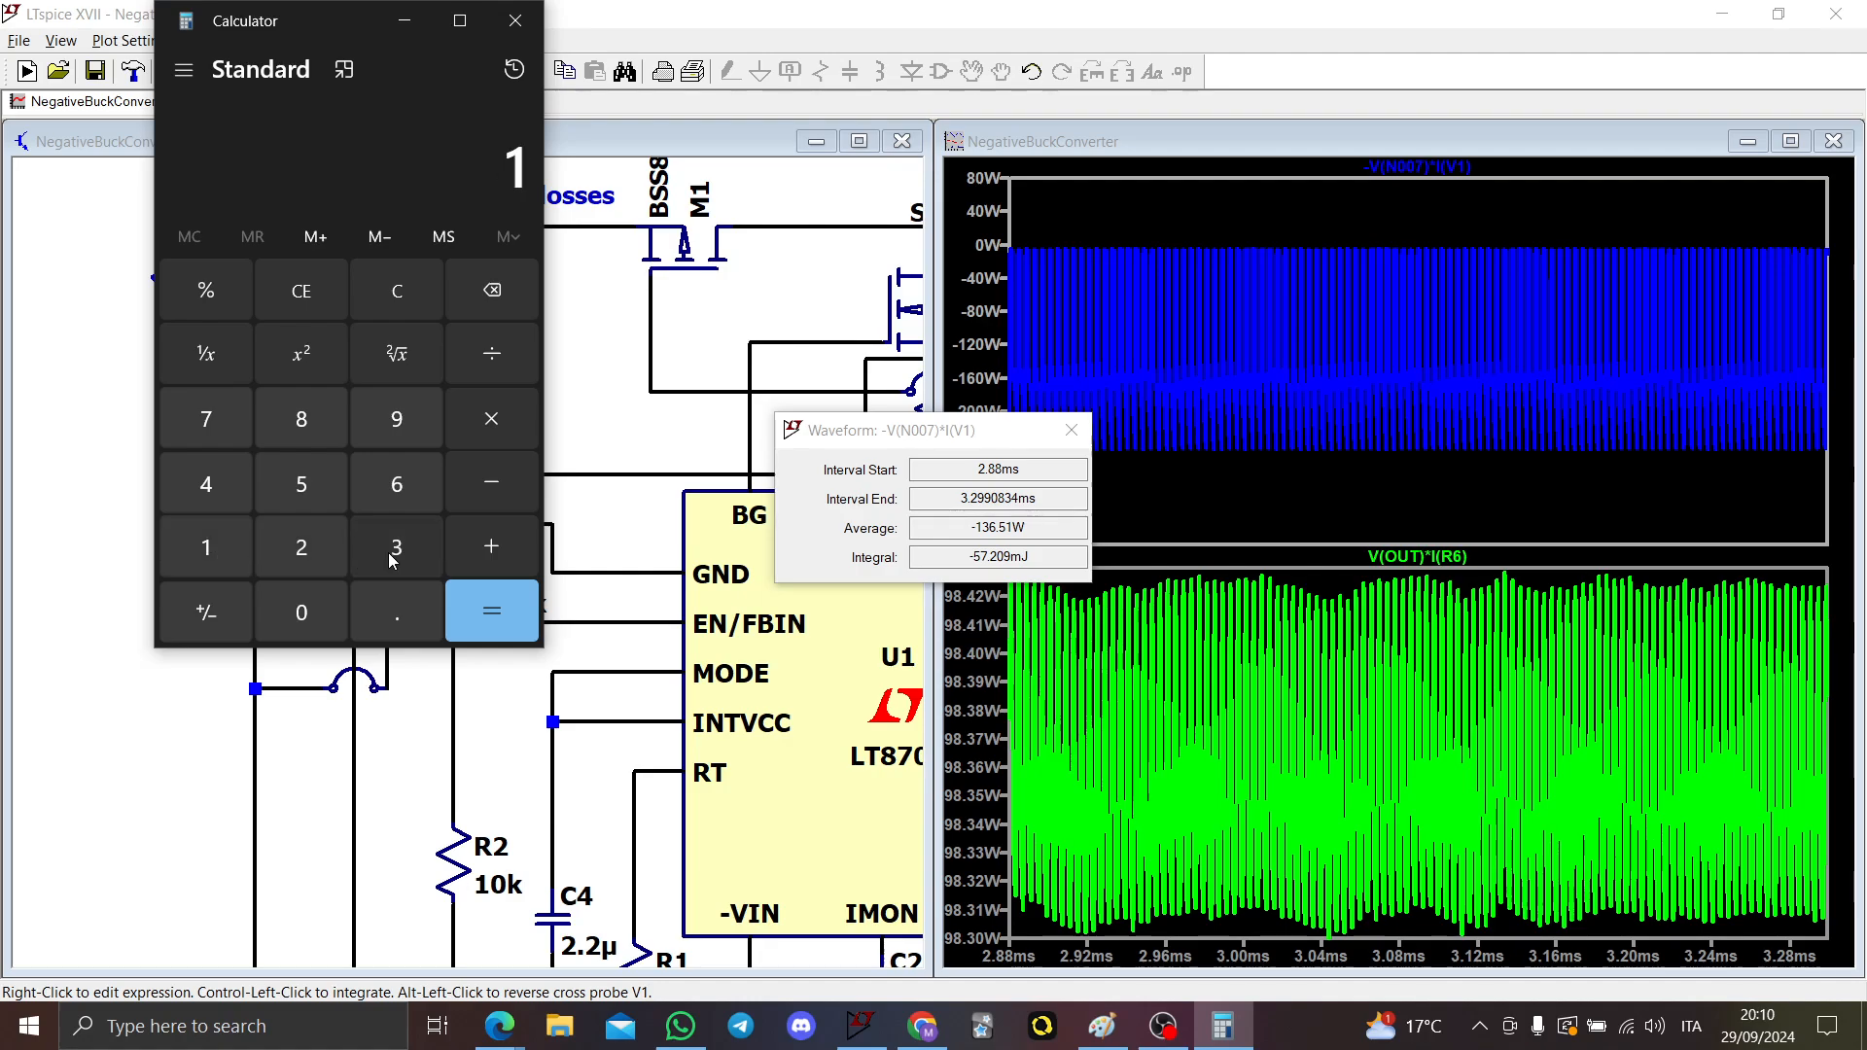
left_click(293, 292)
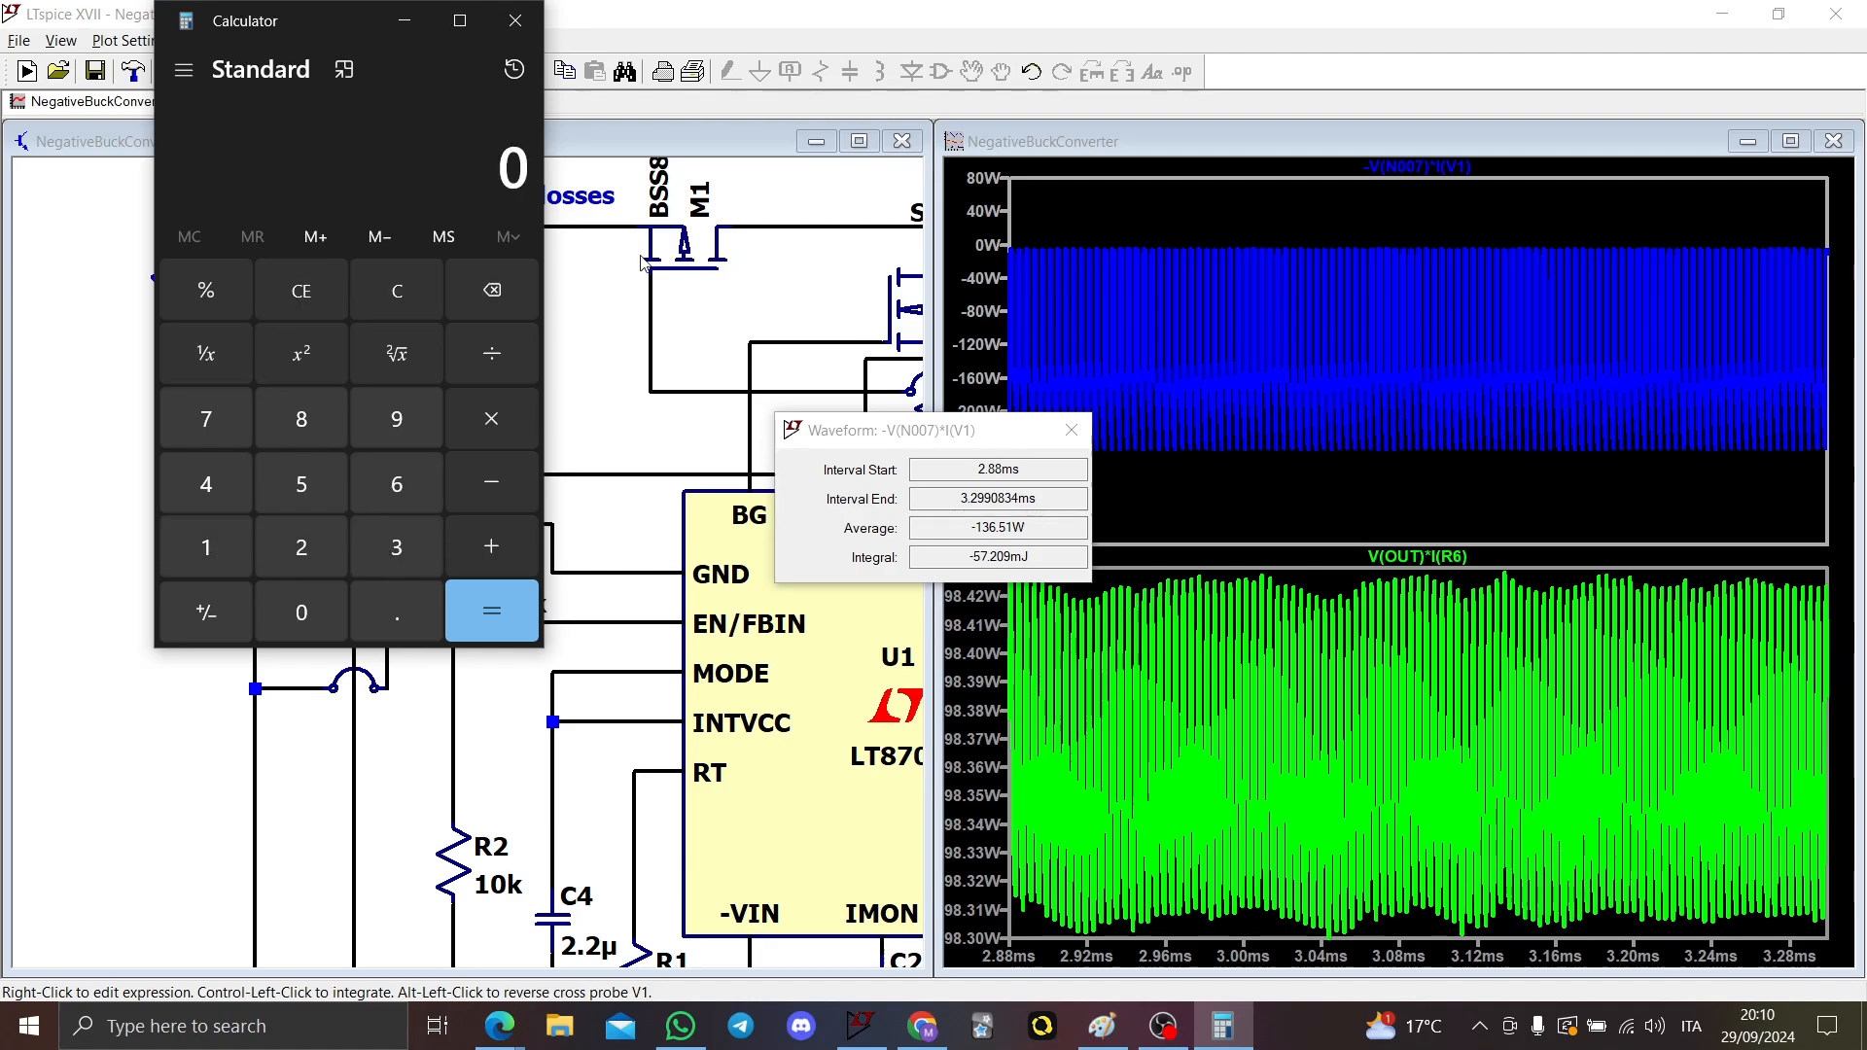
Step: Close the V1 average readout, then measure the average of V(OUT)*I(R6) and close its readout
left_click(1071, 430)
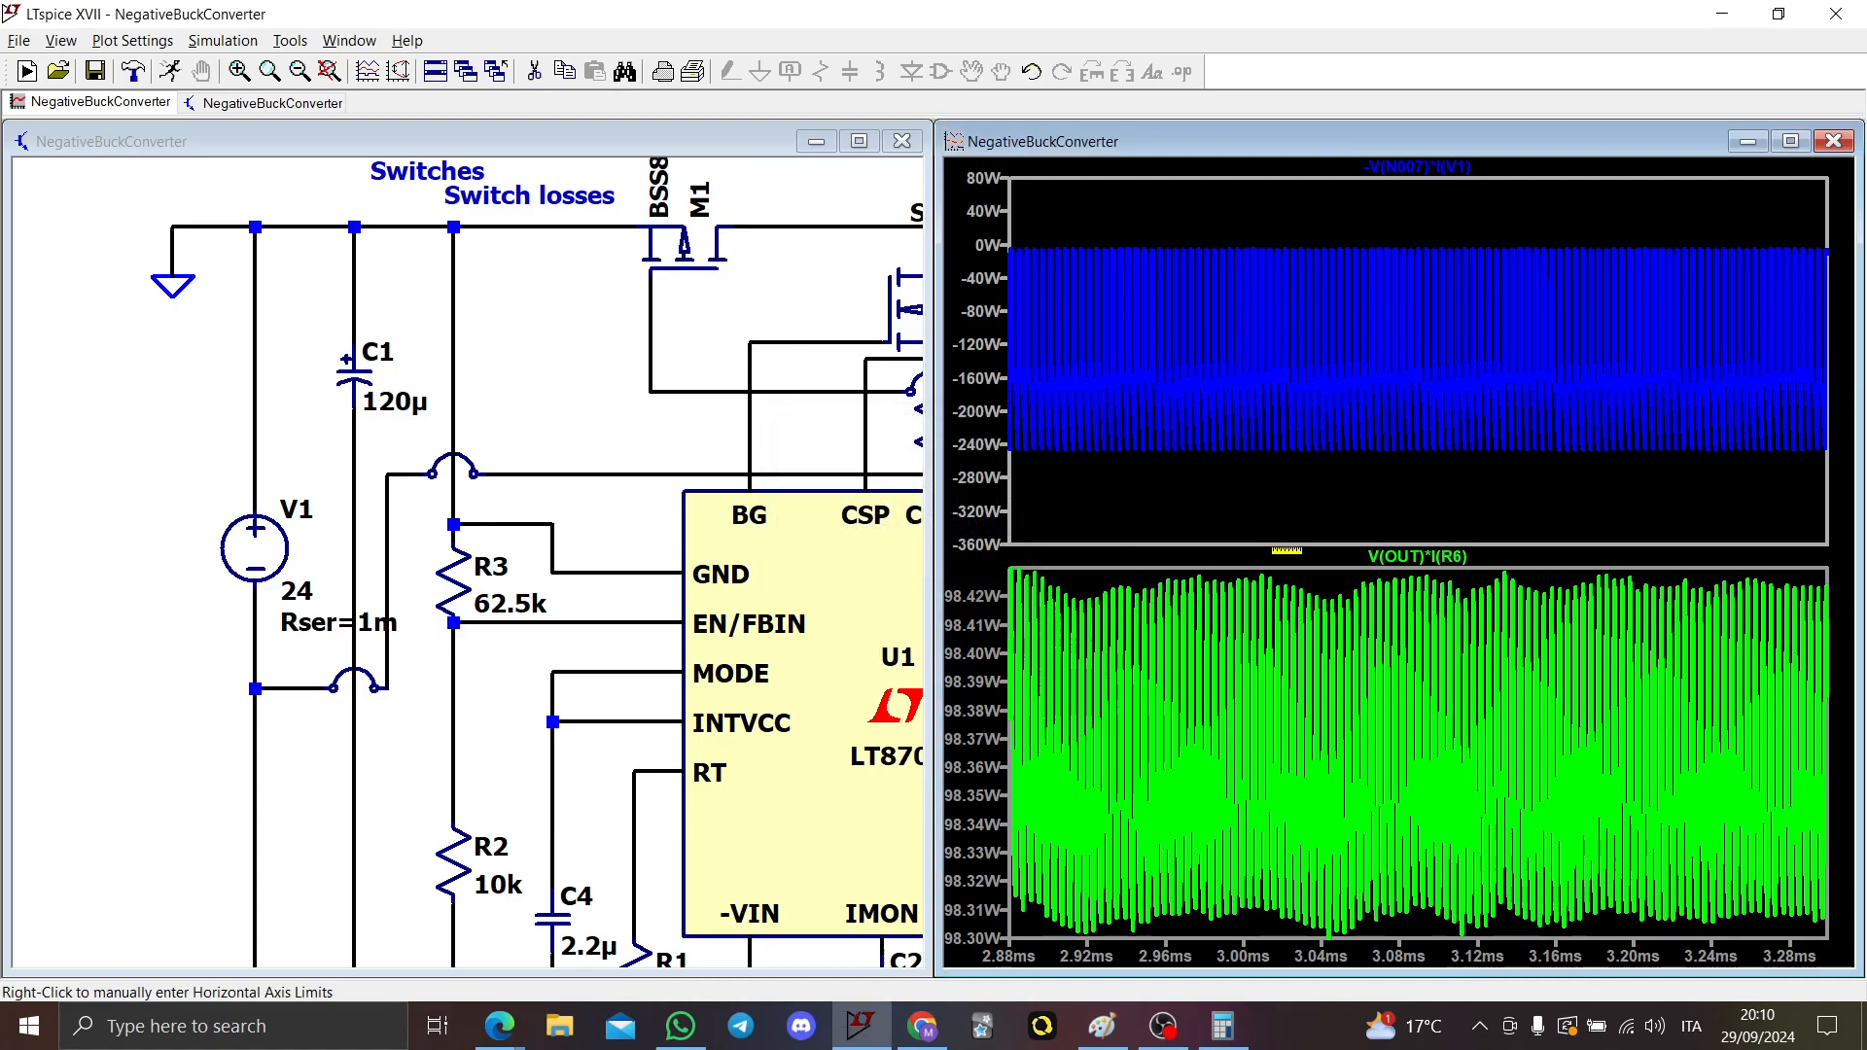
left_click(1403, 560, "ctrl")
left_click(1066, 431)
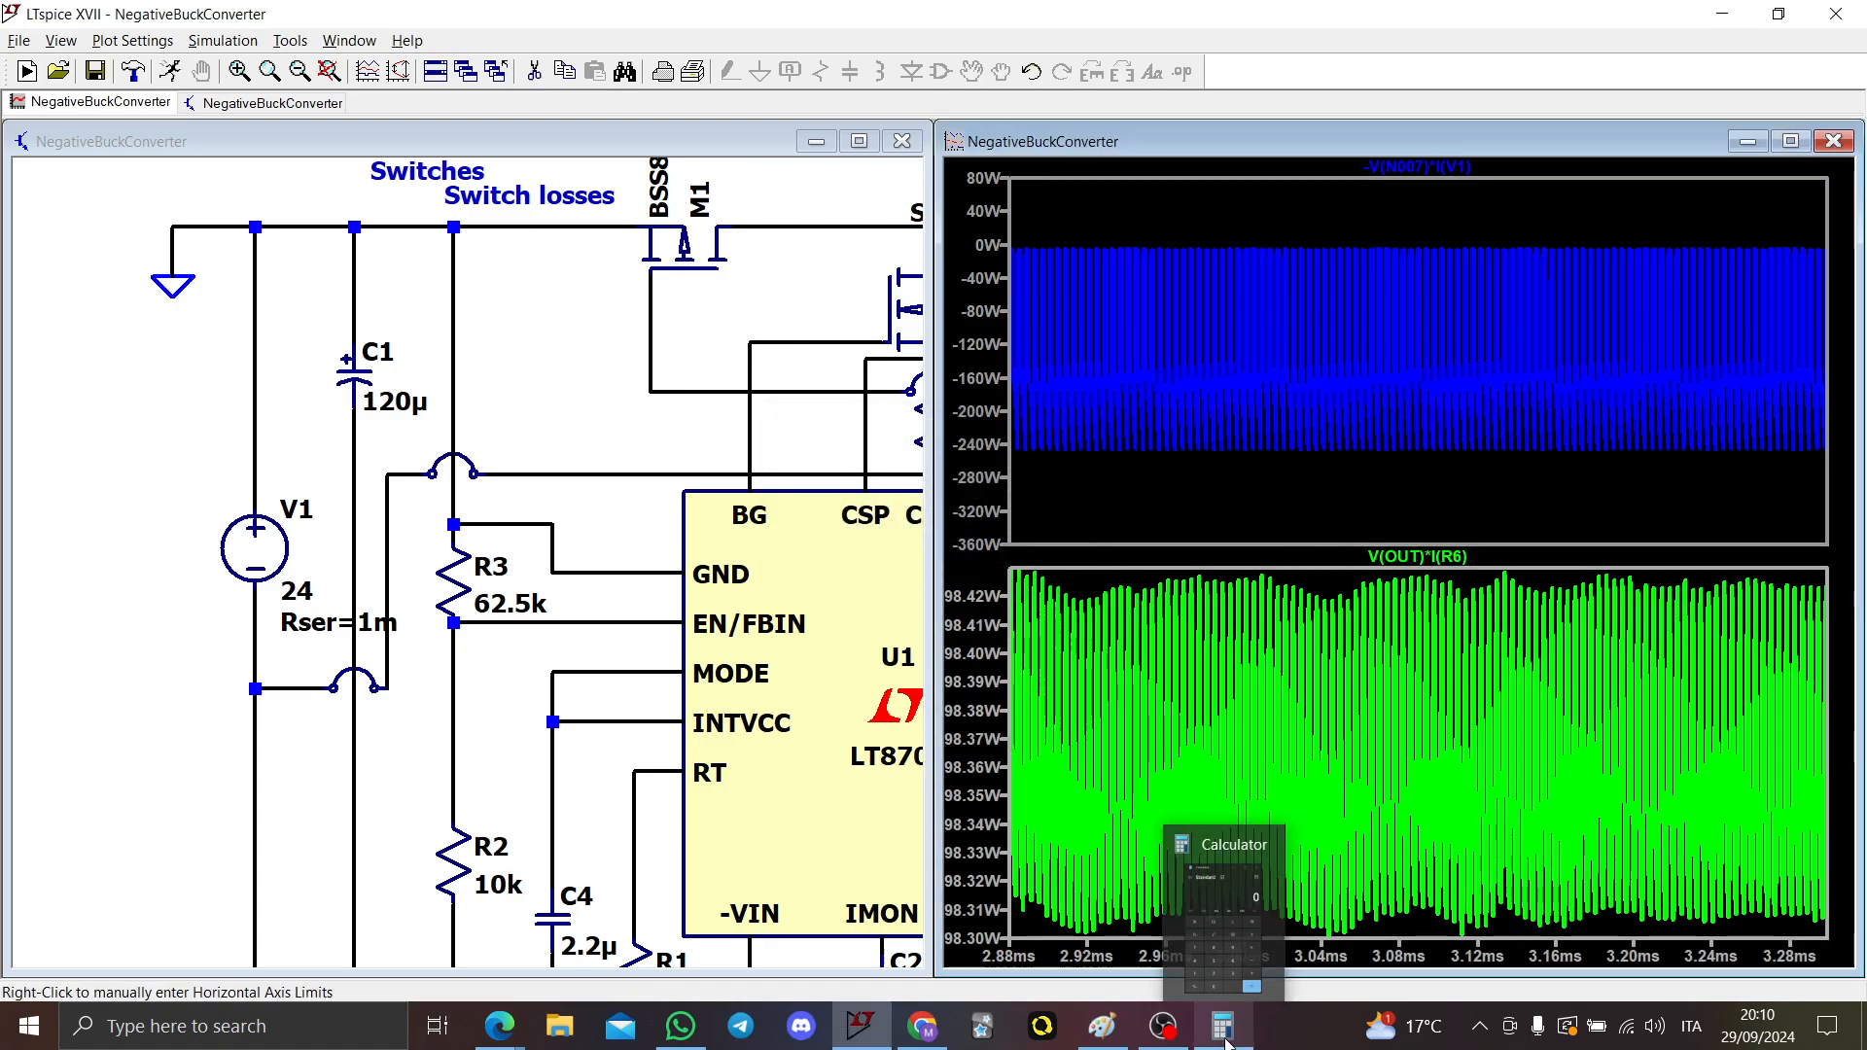
Step: Switch to Calculator and enter 100
left_click(1222, 1026)
left_click(208, 547)
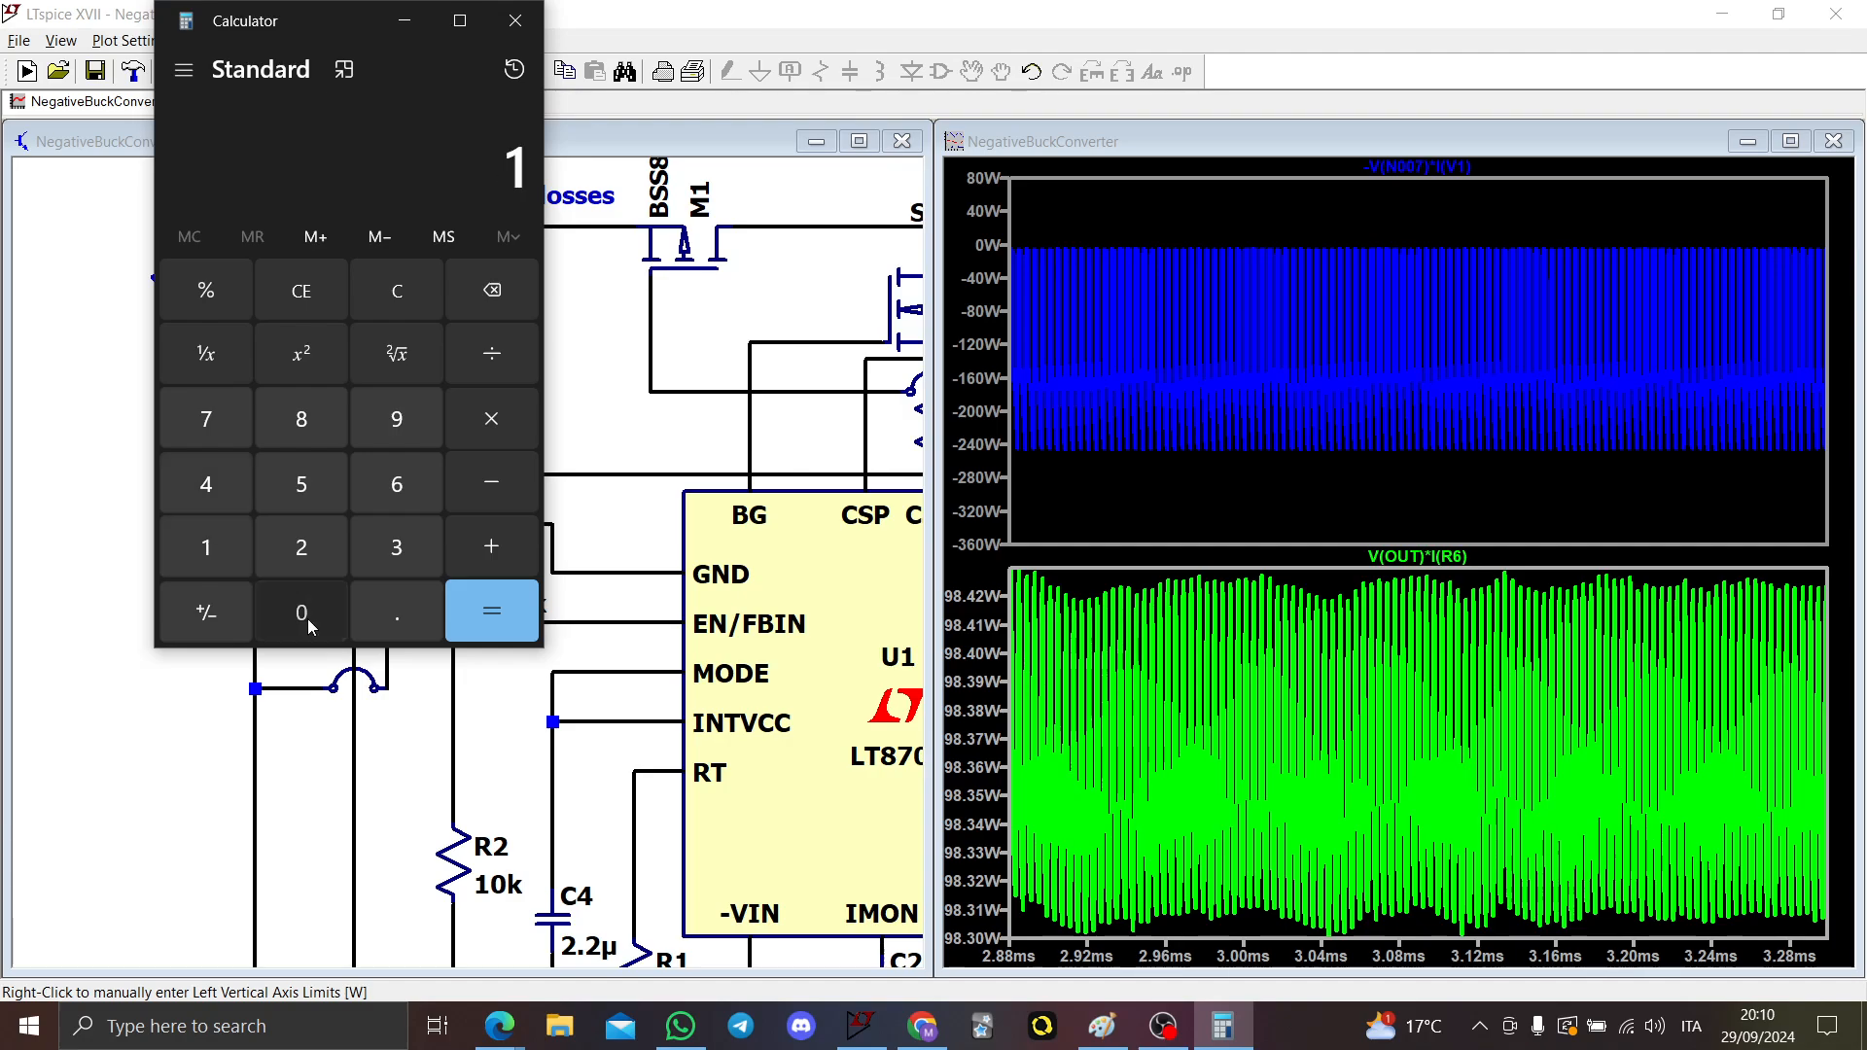
double_click(301, 613)
Step: Measure the average power of V1 again over the same interval and close the readout
left_click(1417, 173)
left_click(1417, 173, "ctrl")
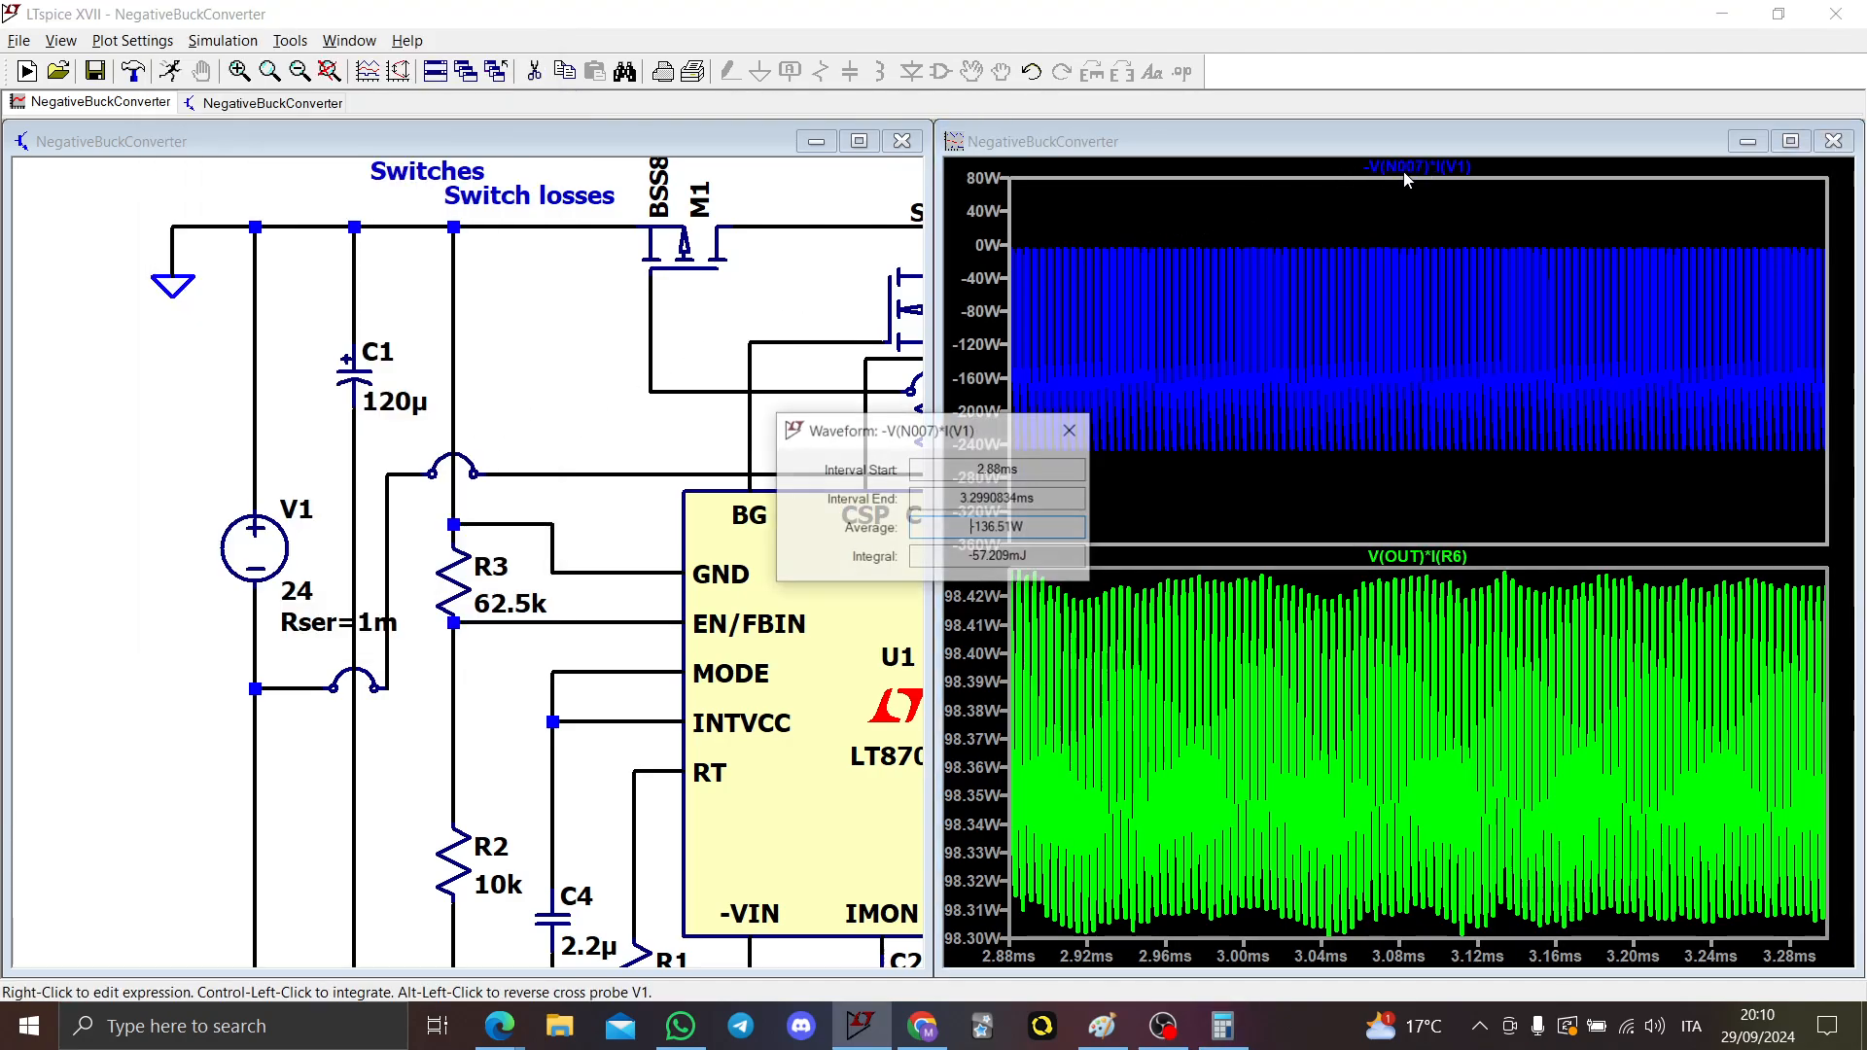
left_click(1072, 431)
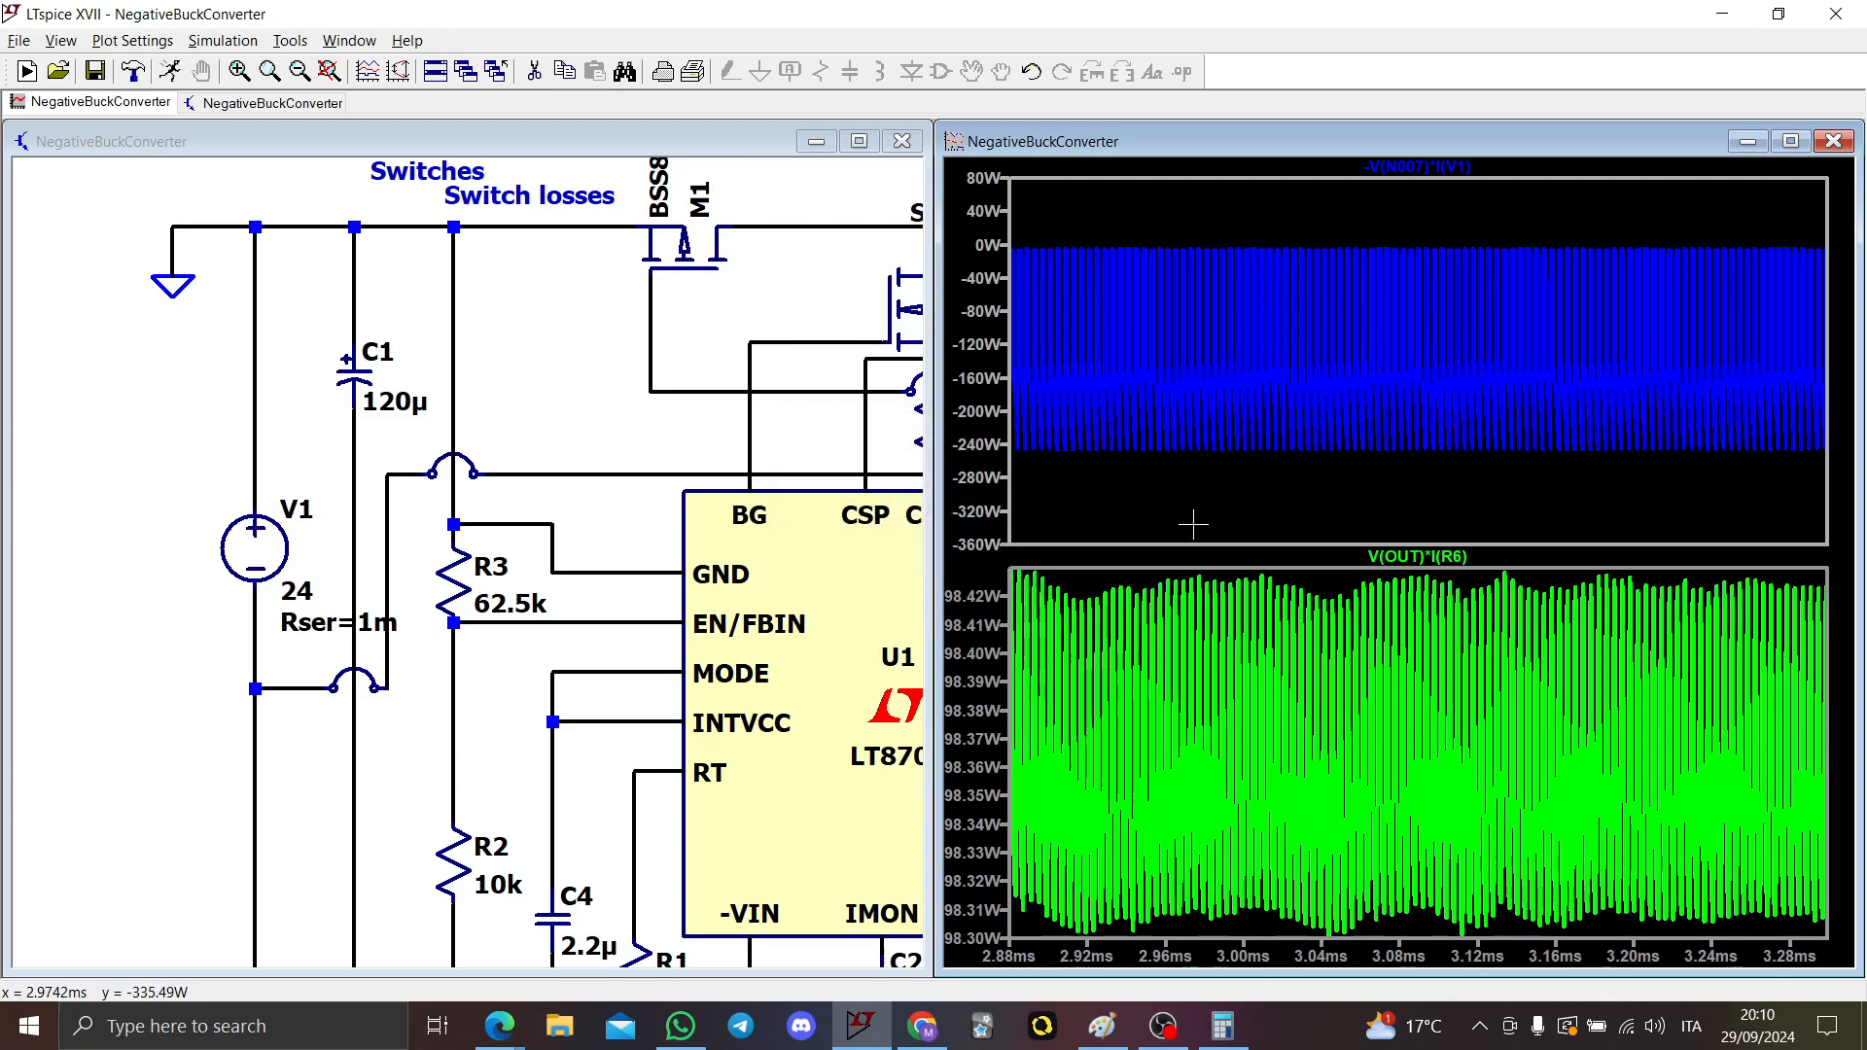
Step: Inspect a few switching periods, then measure the average power of V1 from 2.43 ms to the simulation's end
left_click_drag(1237, 525, 1449, 255)
left_click_drag(1146, 511, 1342, 201)
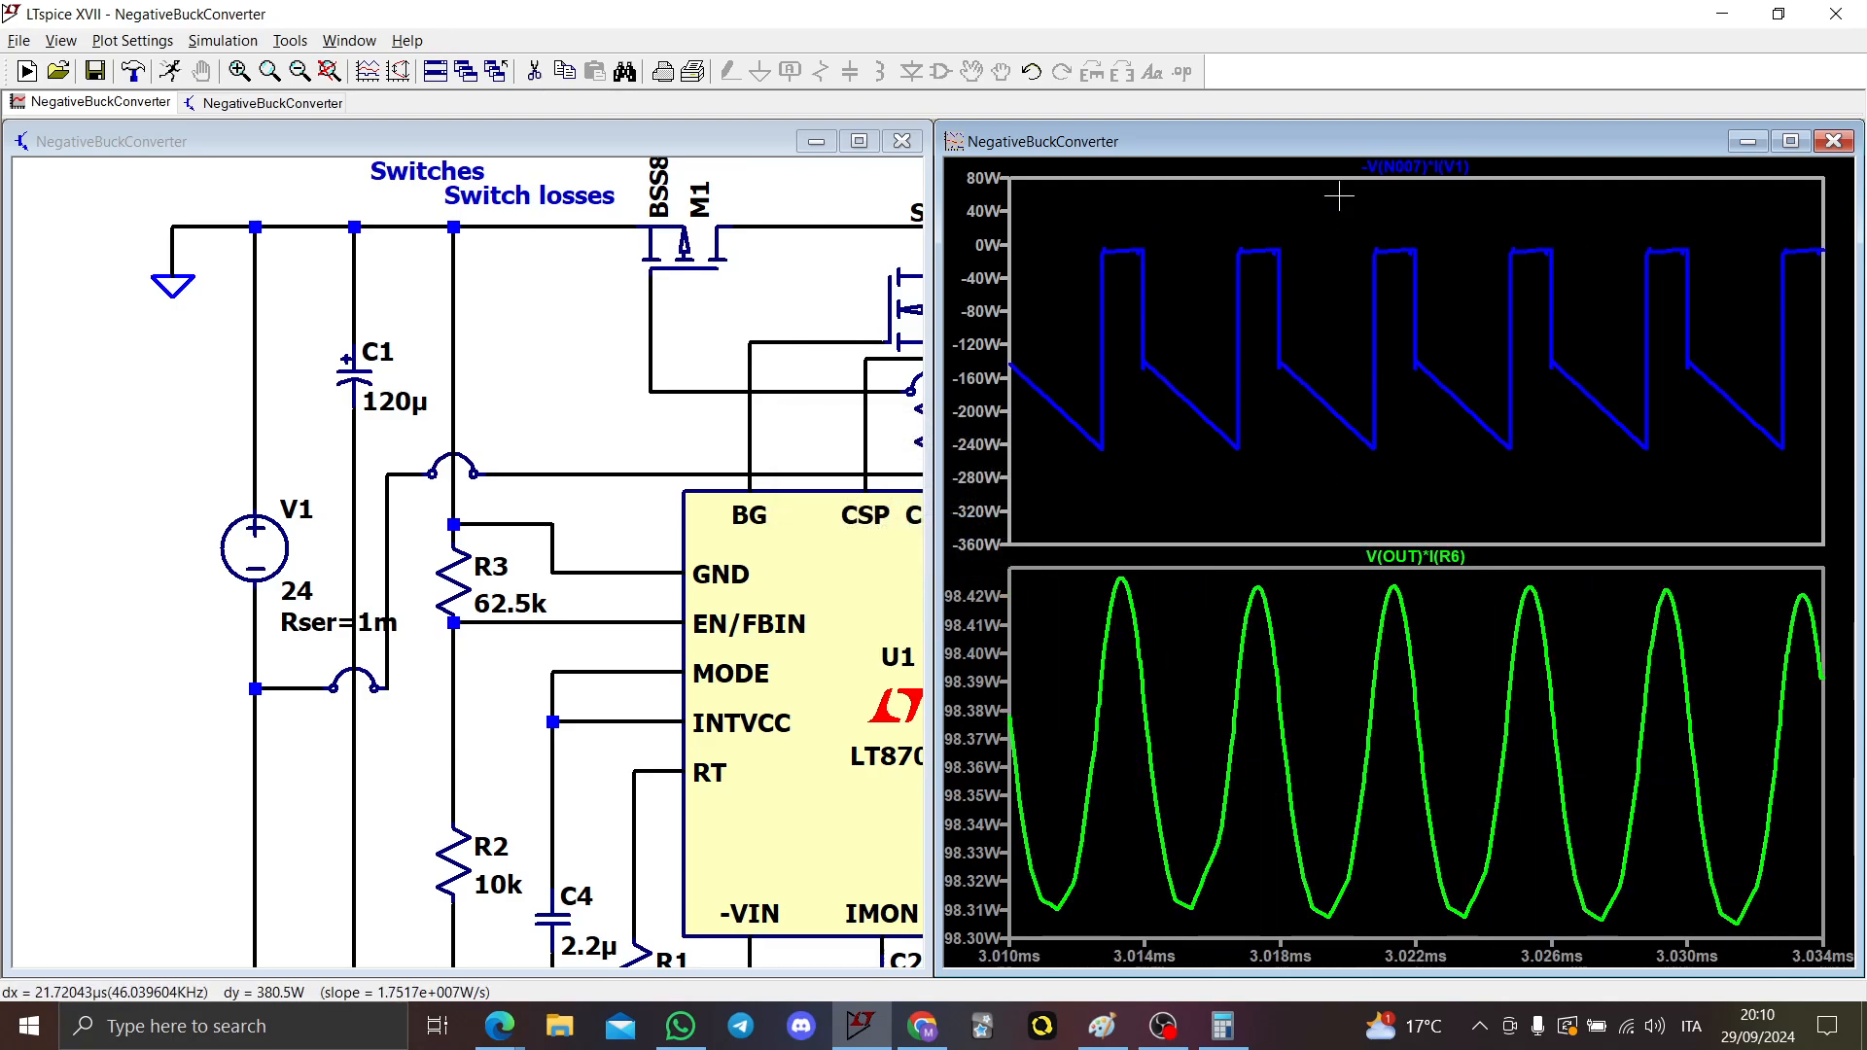
right_click(1303, 234)
left_click(1371, 272)
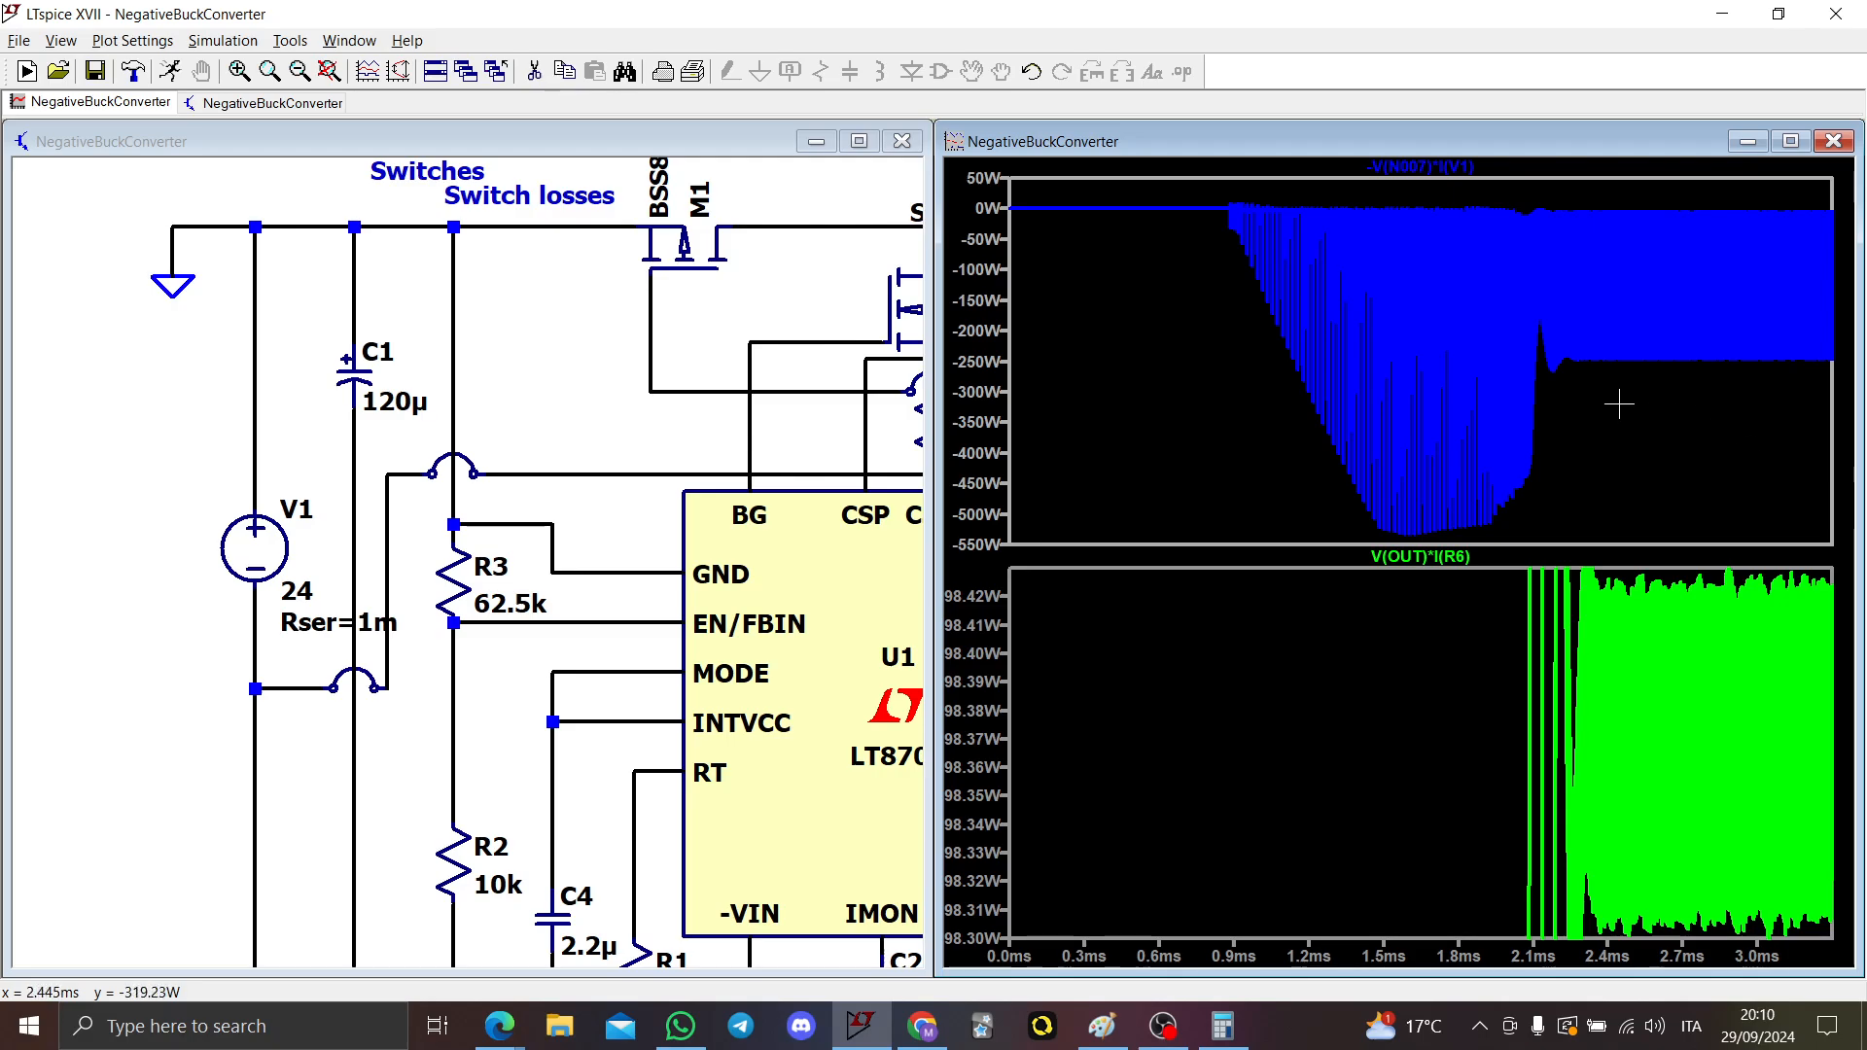
left_click_drag(1617, 400, 1828, 175)
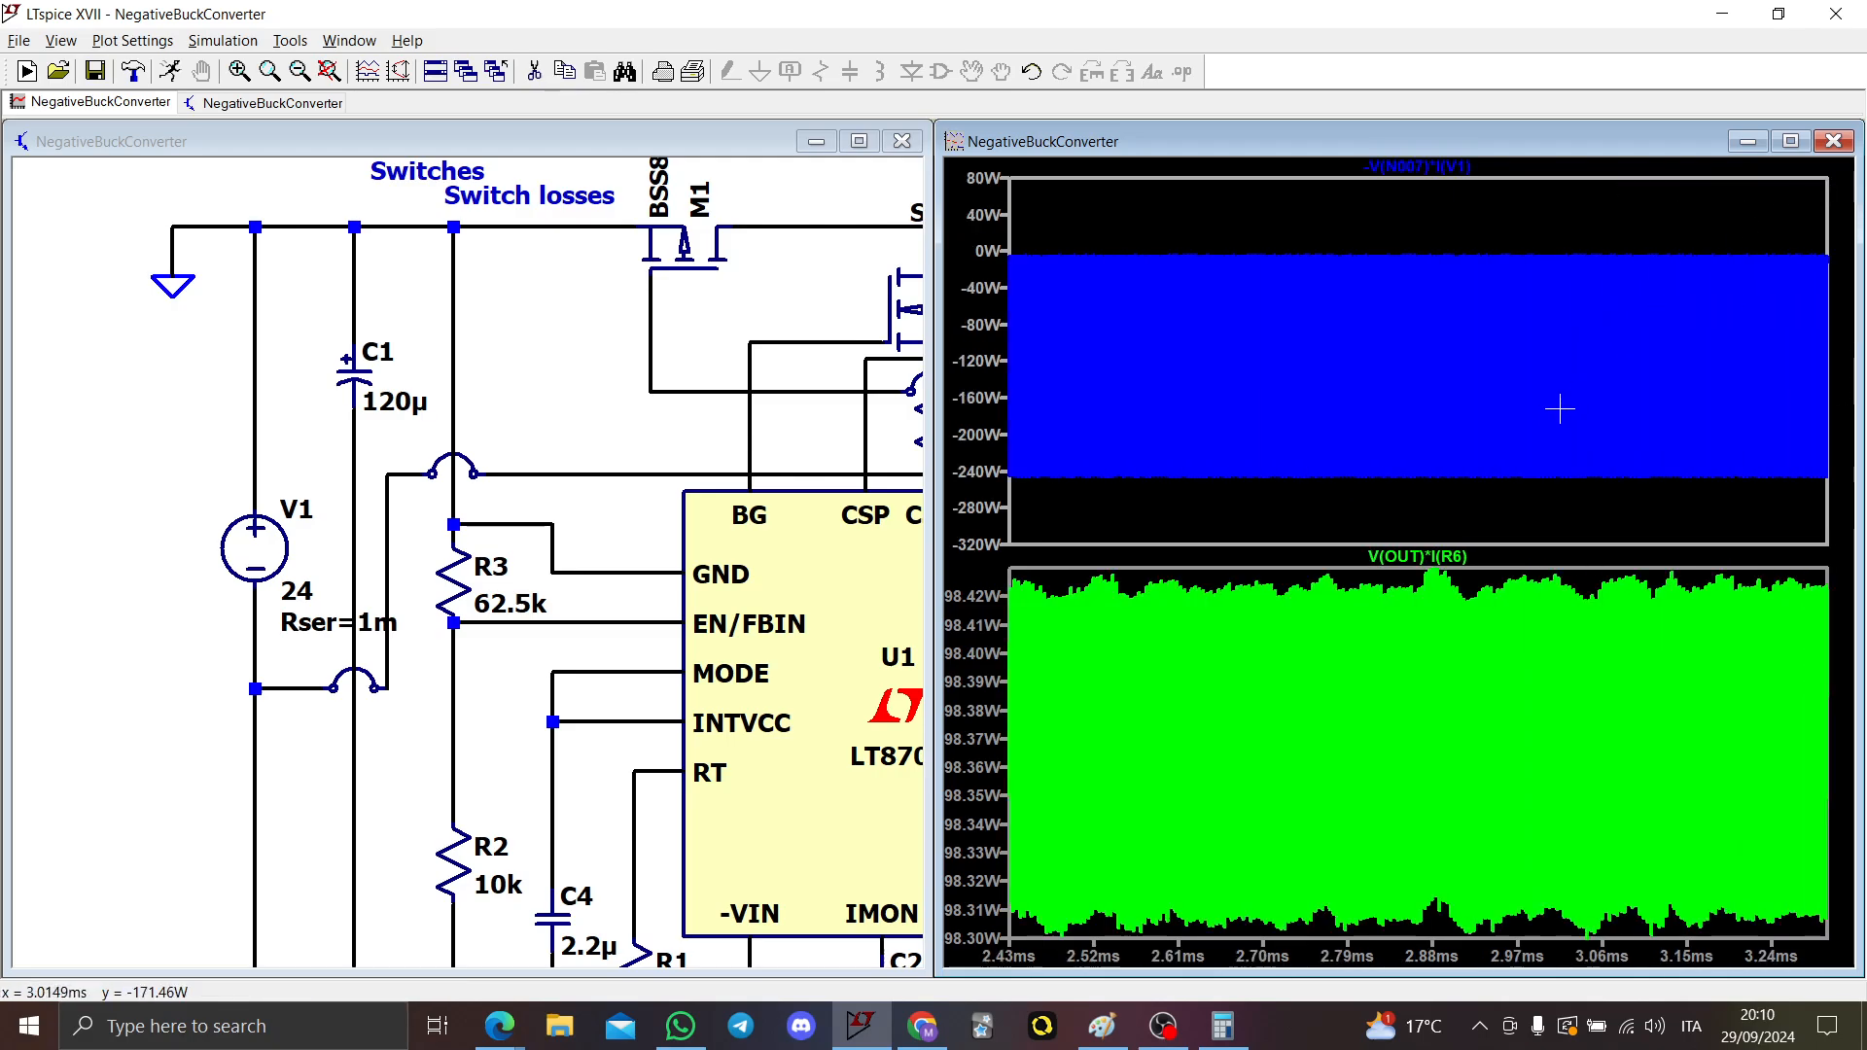
left_click(1428, 167, "ctrl")
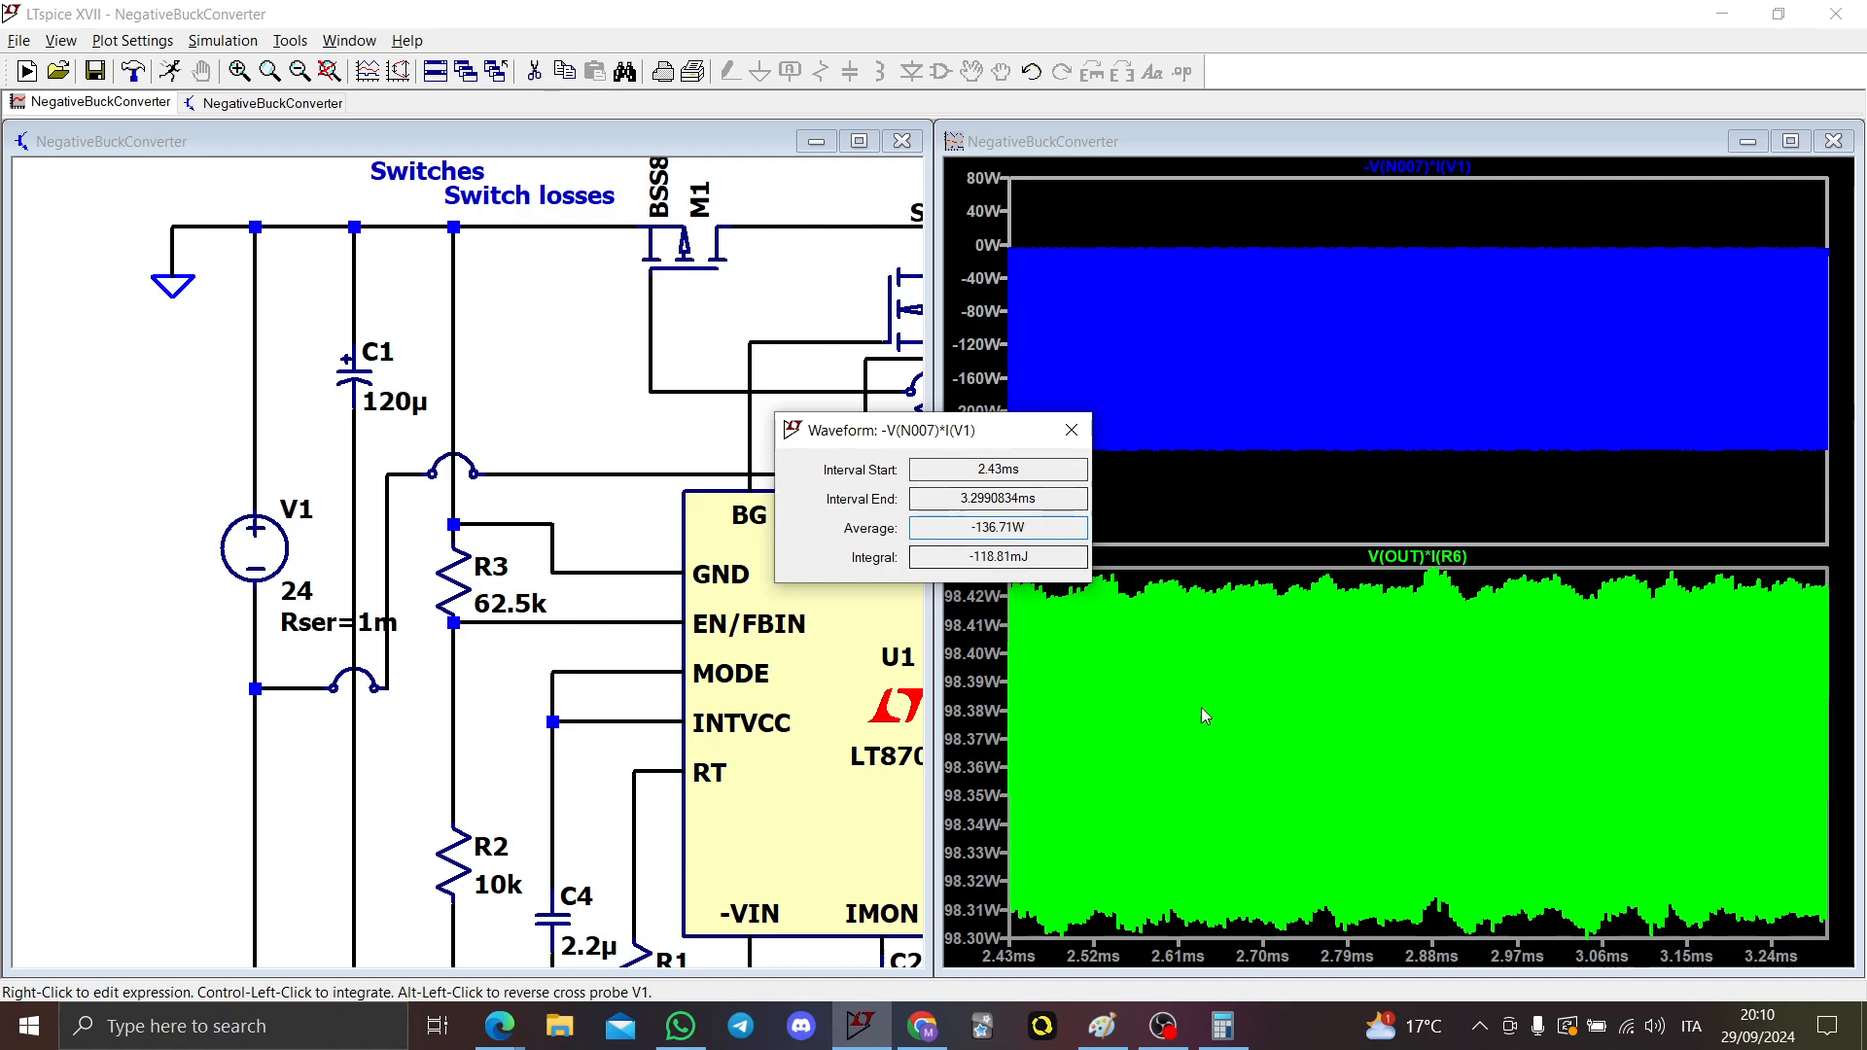
Step: Switch to Calculator, divide 100 by 136 and highlight the quotient's leading decimals, then minimize Calculator
left_click(1223, 1026)
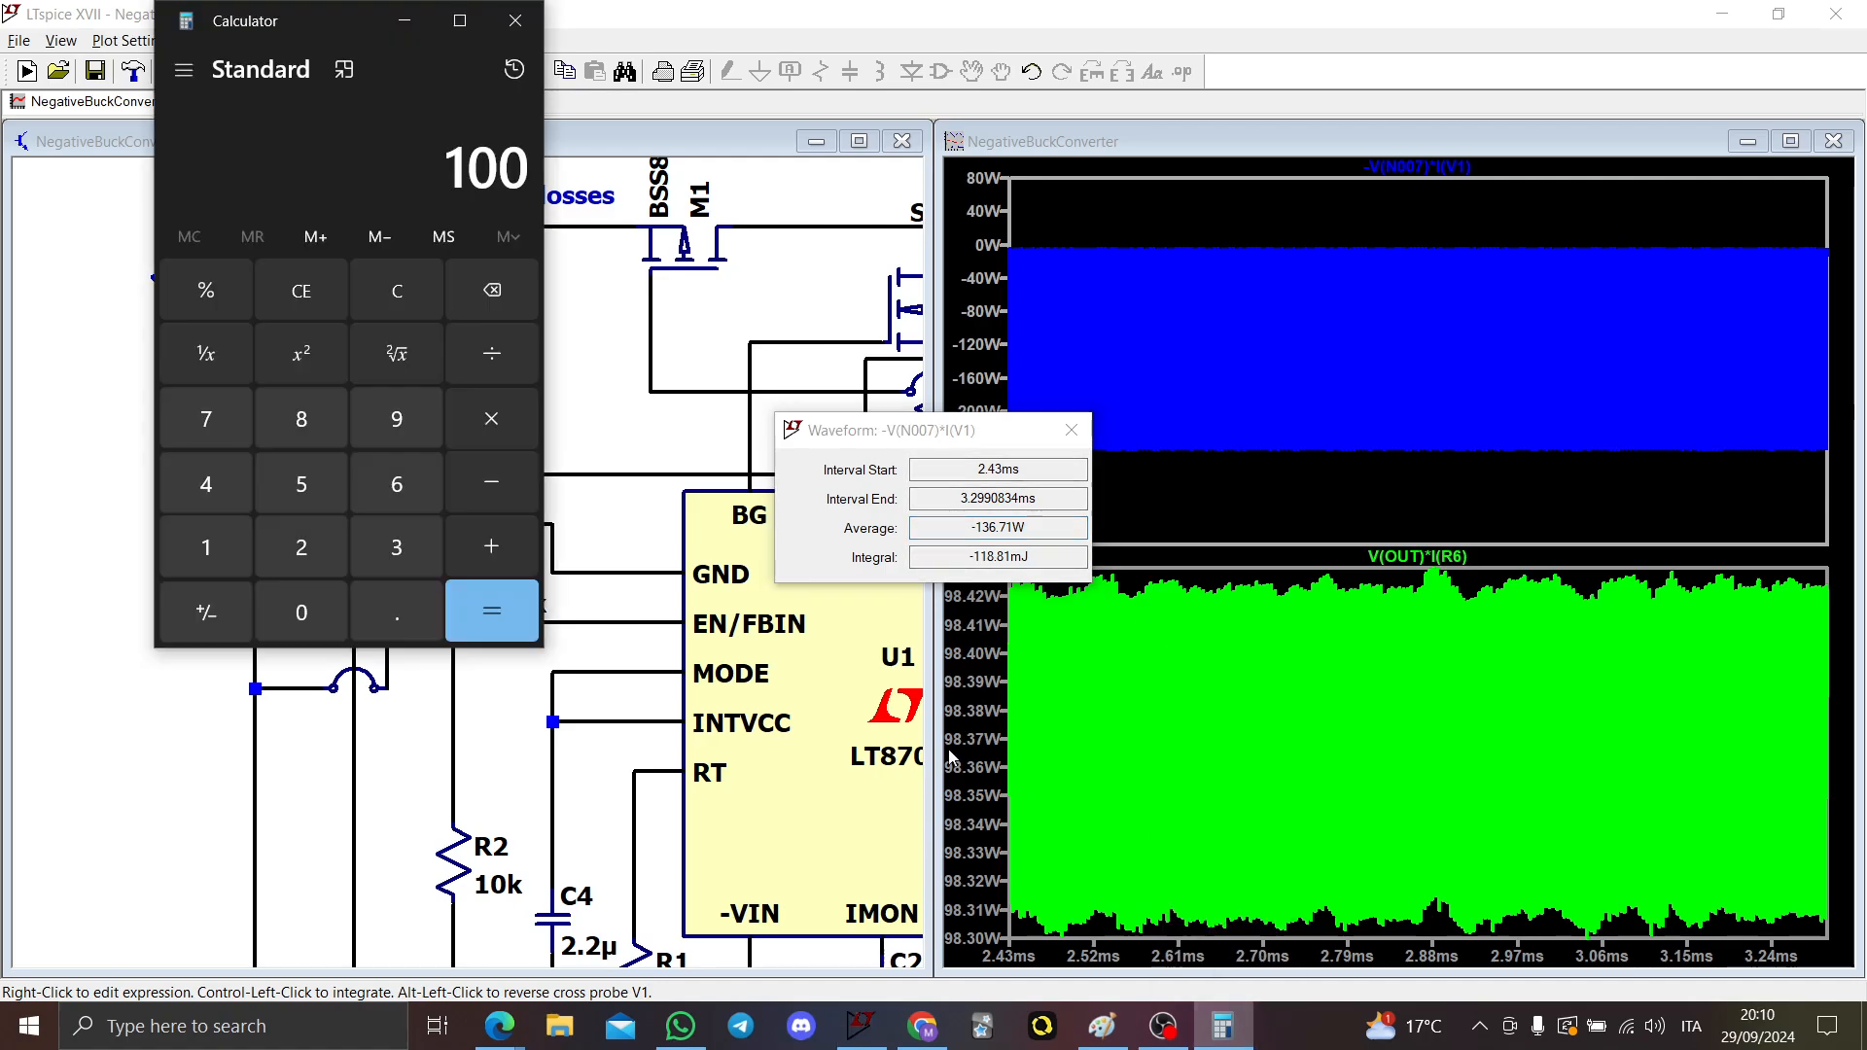
left_click(492, 354)
left_click(246, 549)
left_click(397, 548)
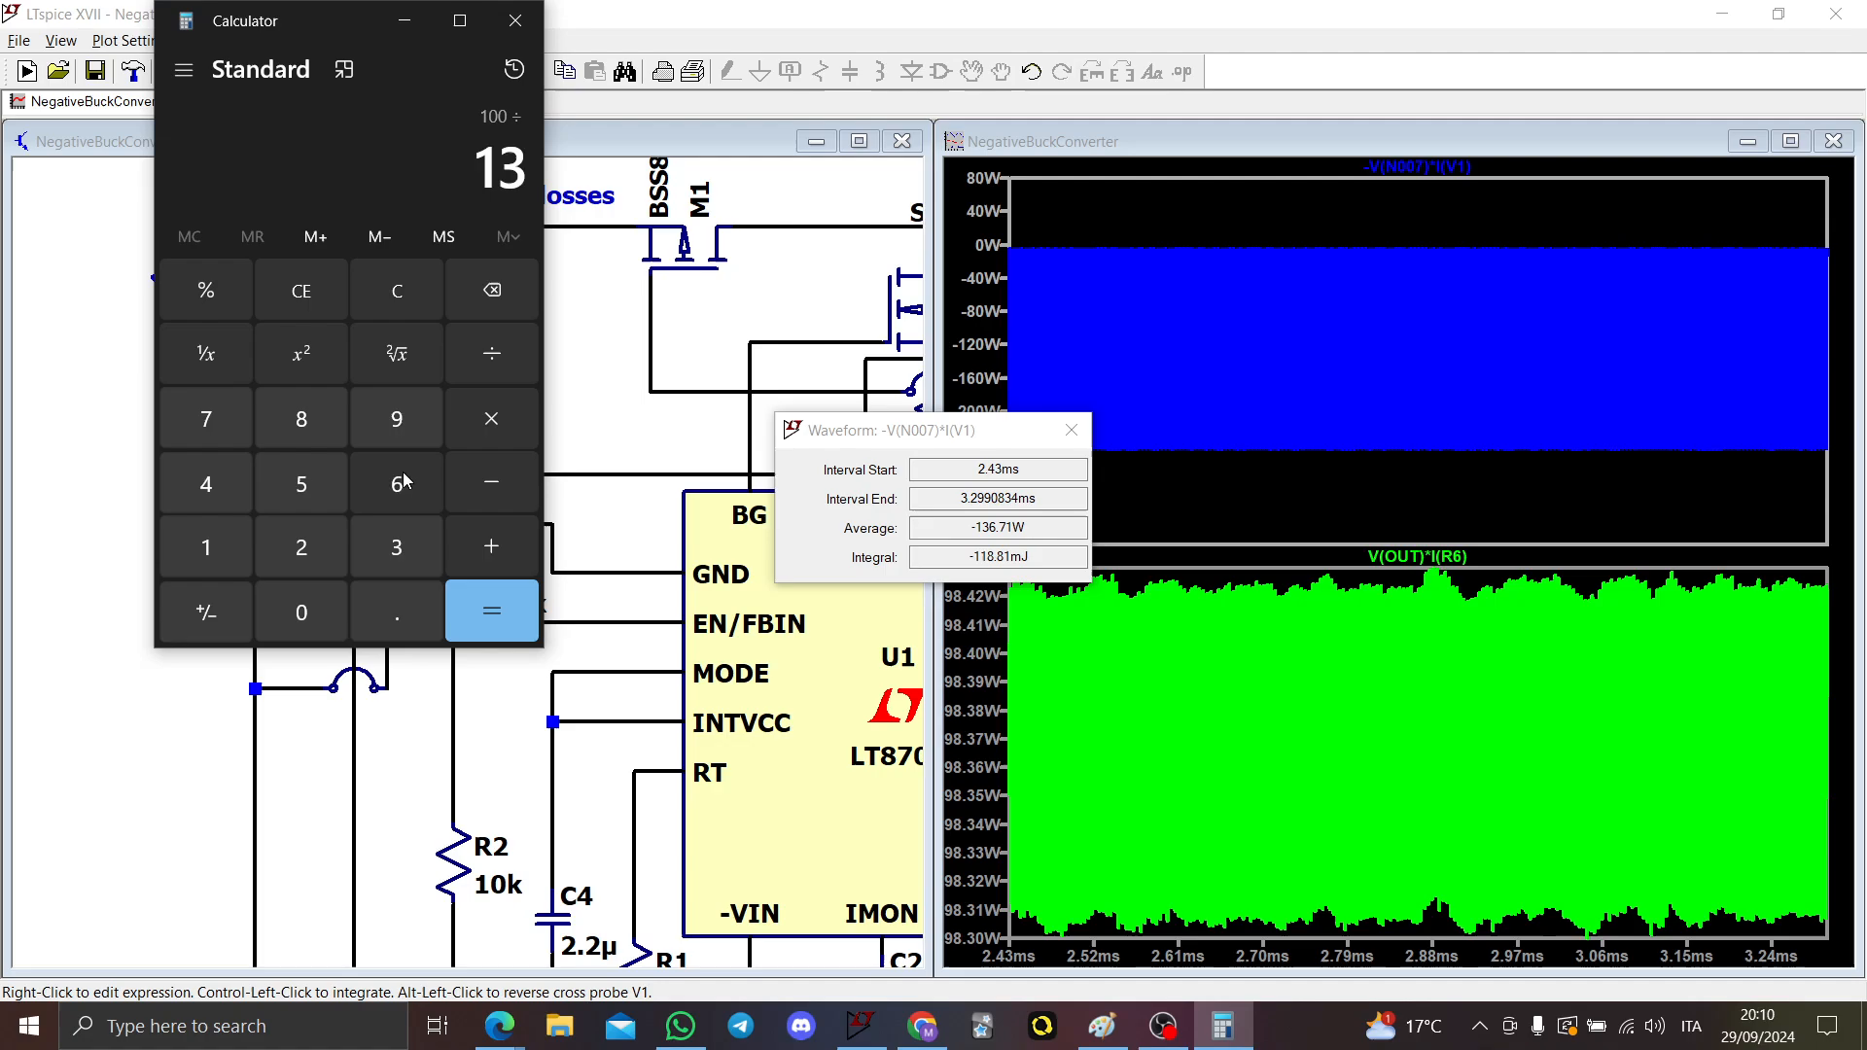
left_click(397, 484)
left_click(492, 610)
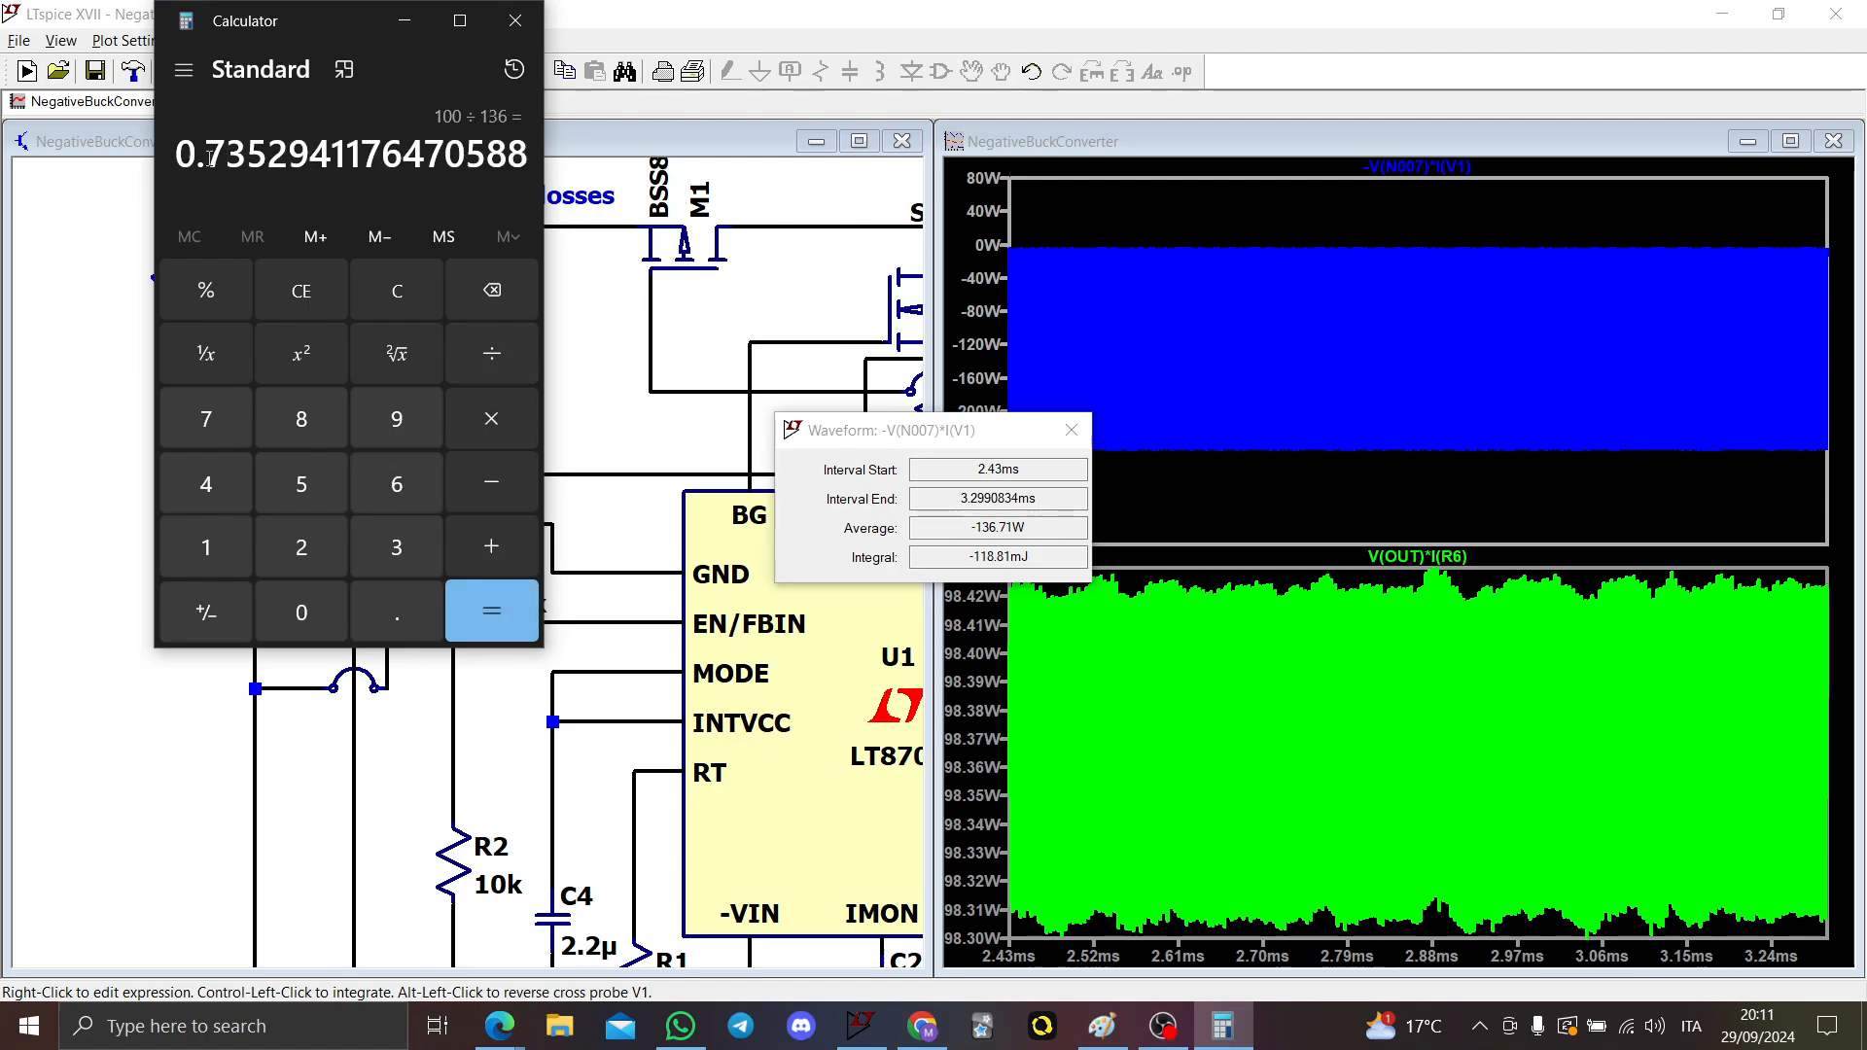
left_click_drag(210, 157, 278, 159)
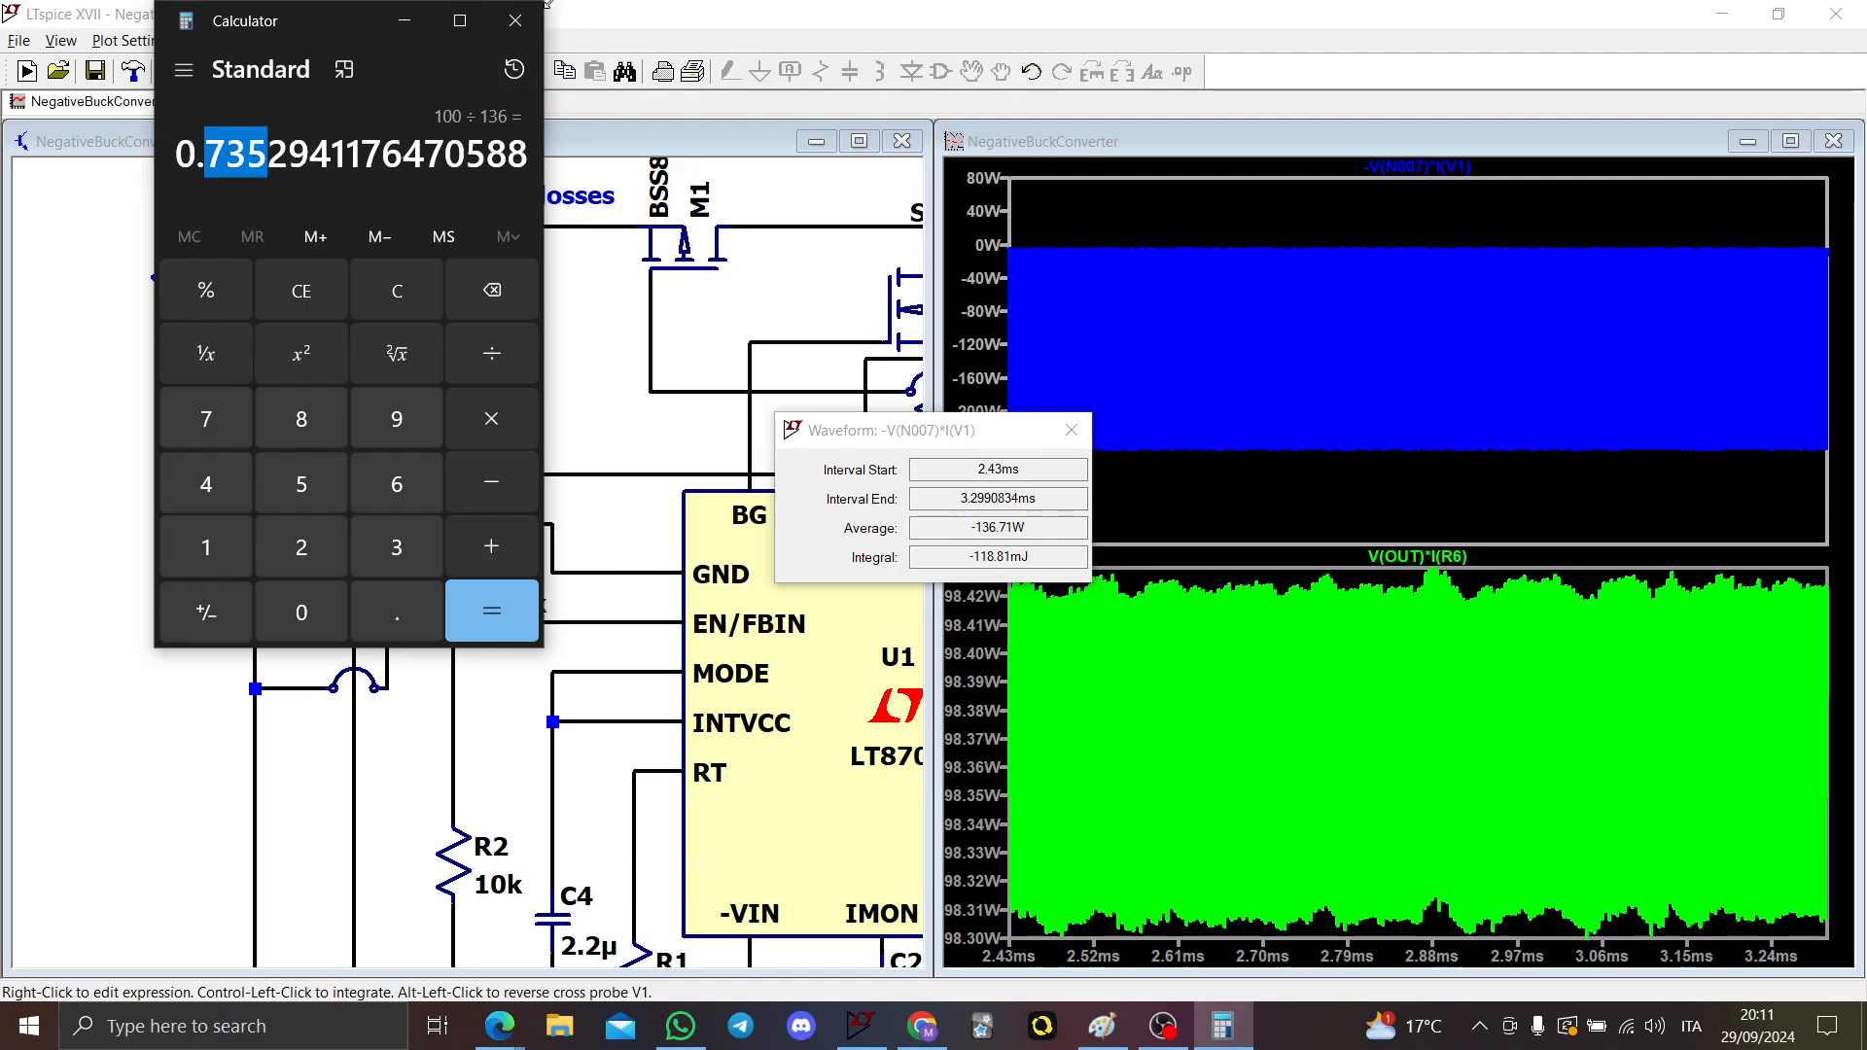
left_click(405, 21)
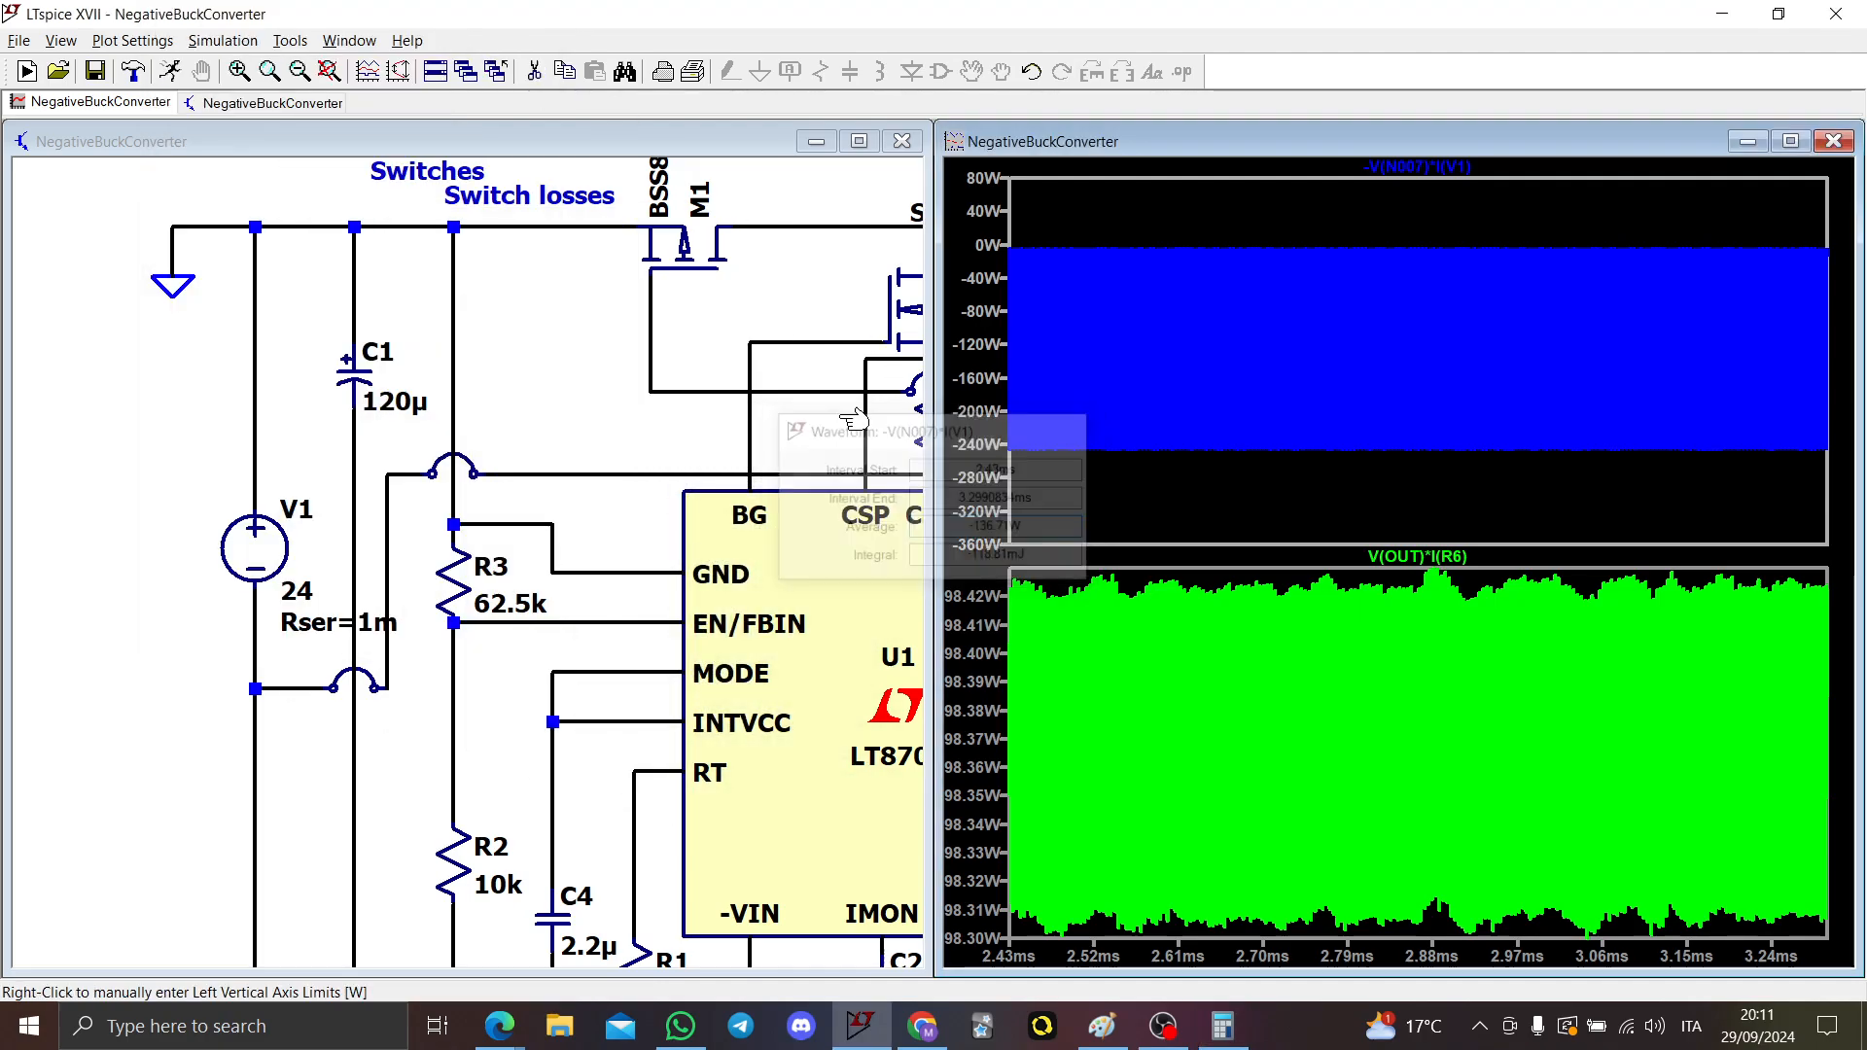
Step: Add a plot pane, plot M1's power dissipation in it and measure its average, closing the readout
scroll(778, 442, "down", 2)
scroll(715, 458, "up", 3)
right_click(418, 331)
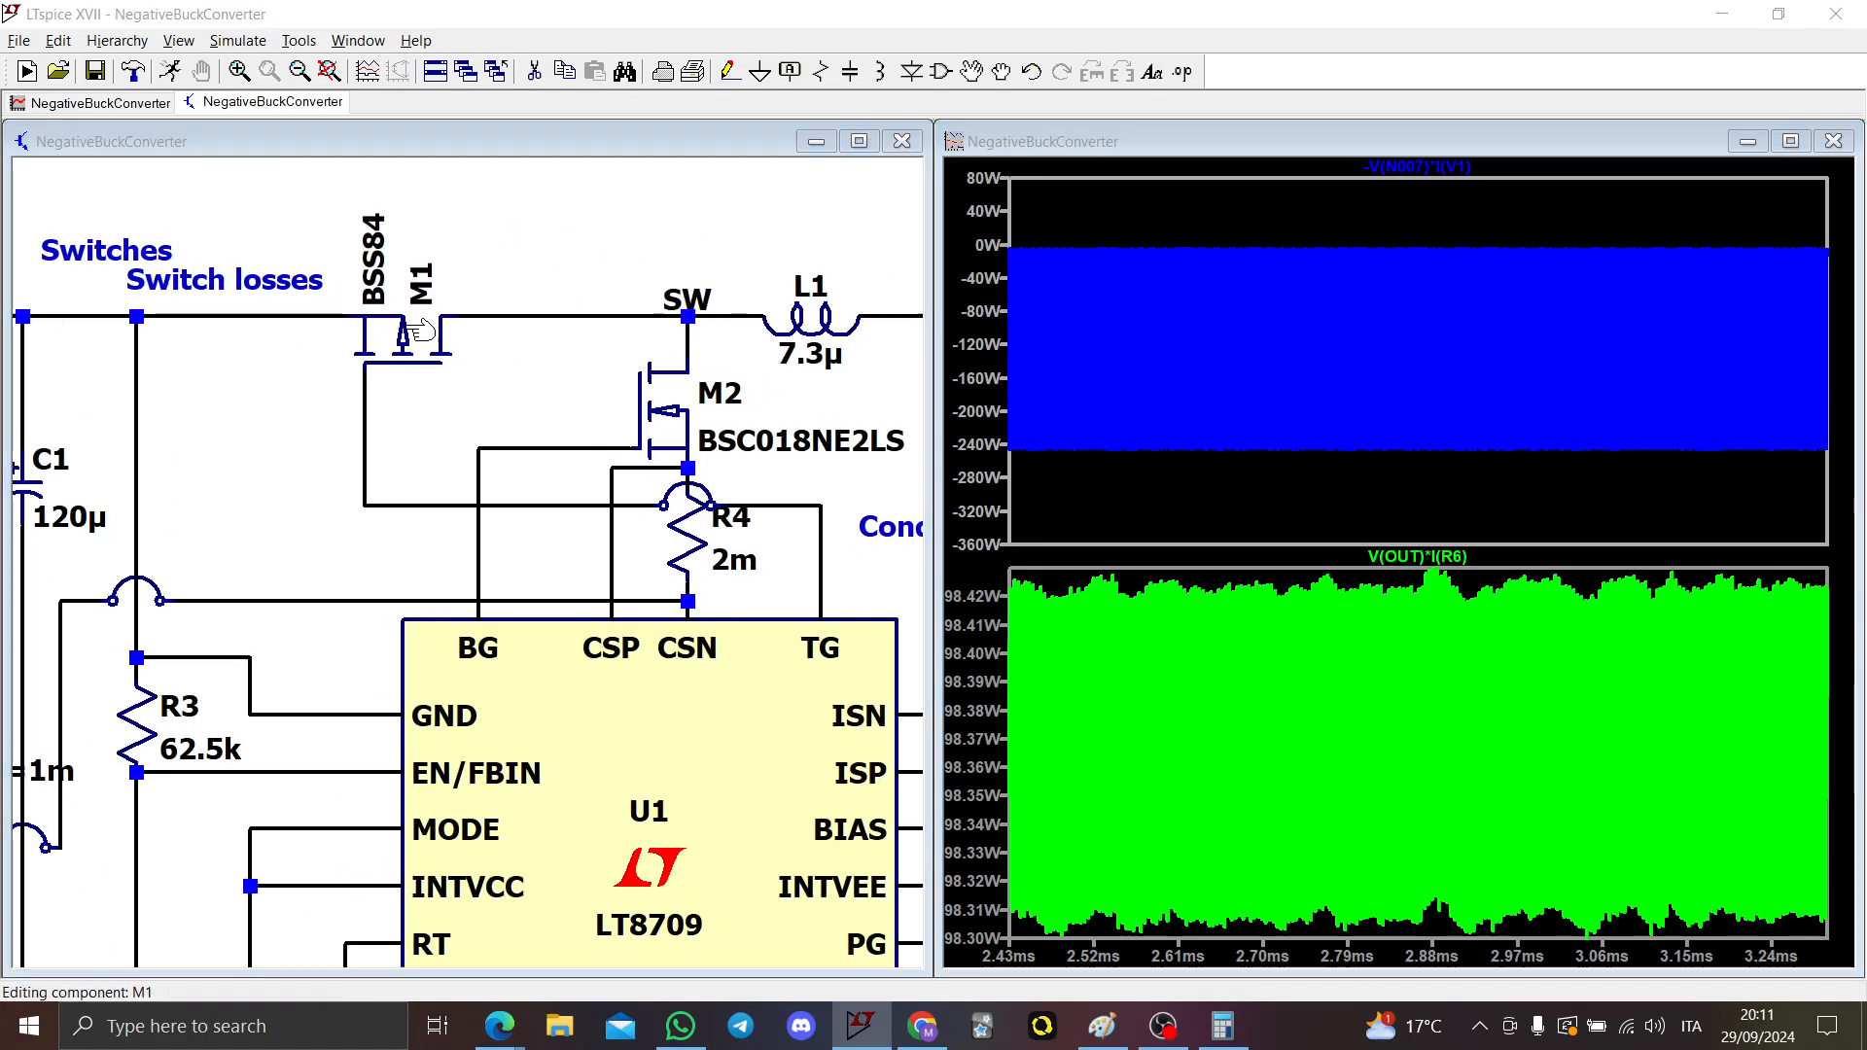
key("Escape")
right_click(1176, 343)
left_click(1264, 463)
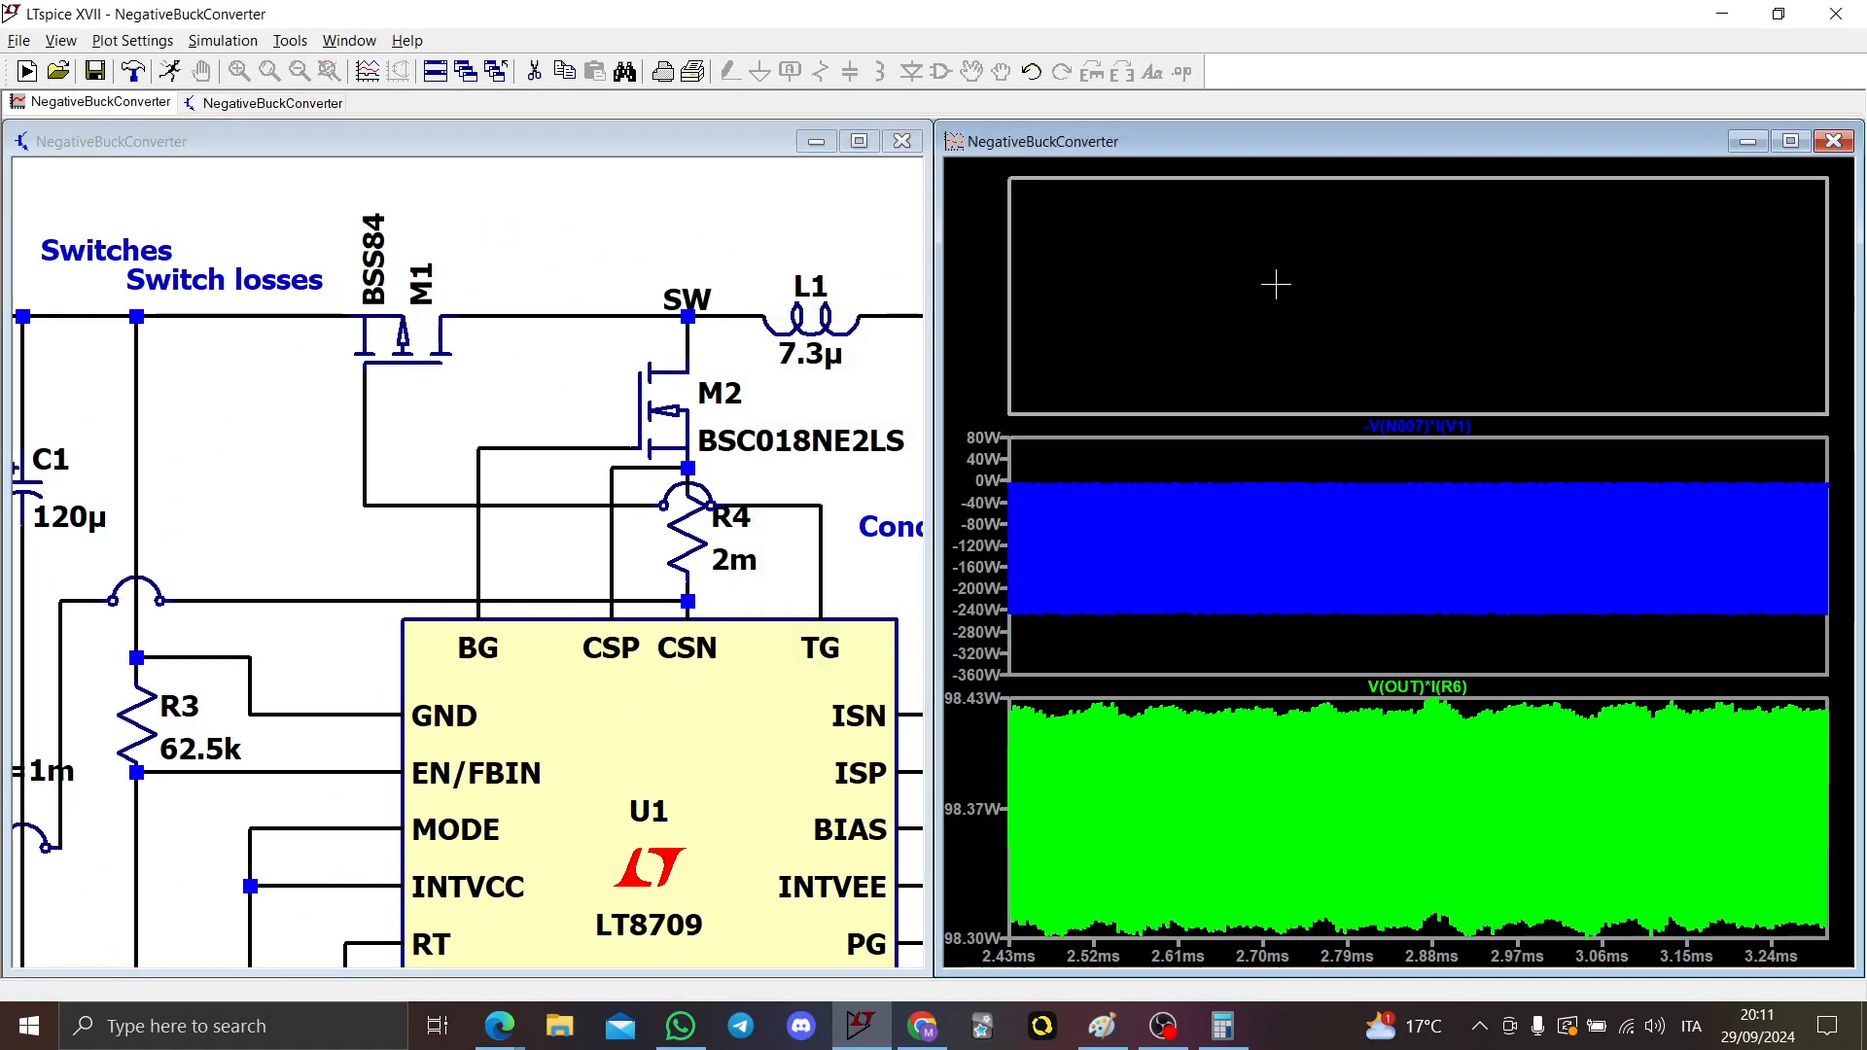
left_click(416, 336, "alt")
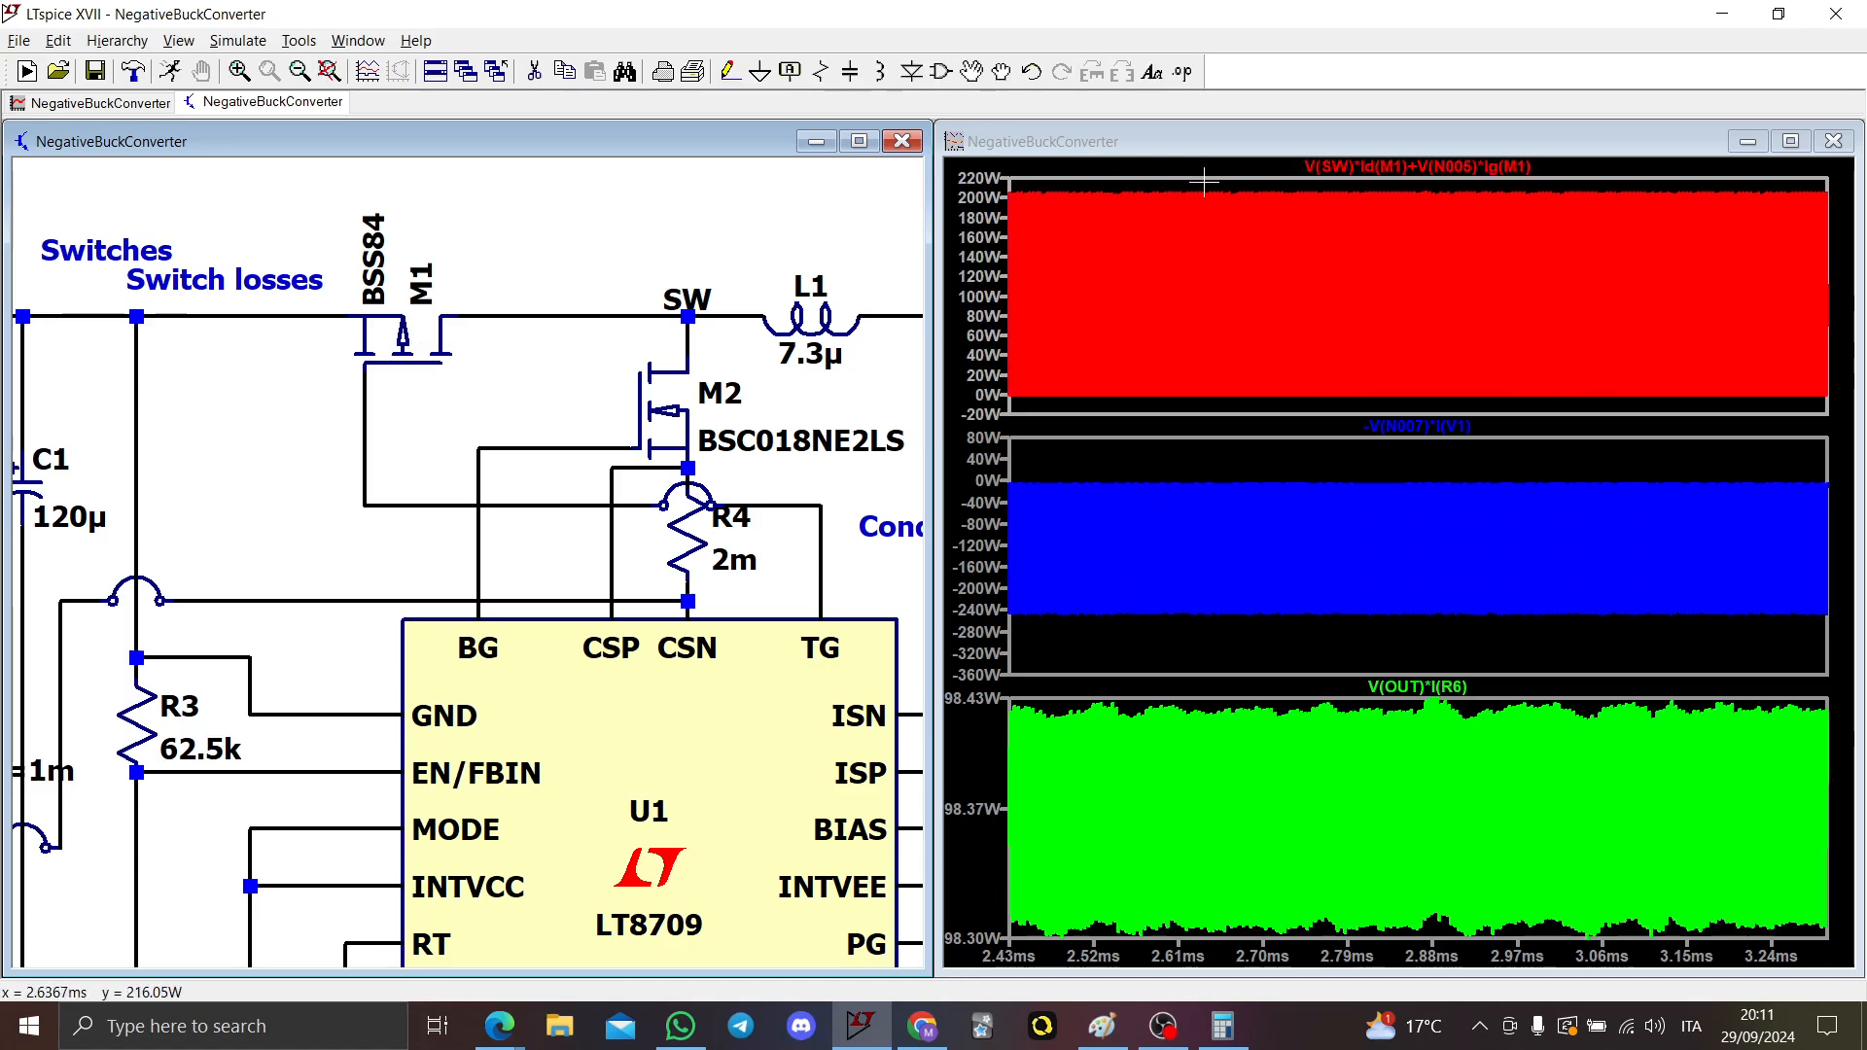
left_click(1332, 170, "ctrl")
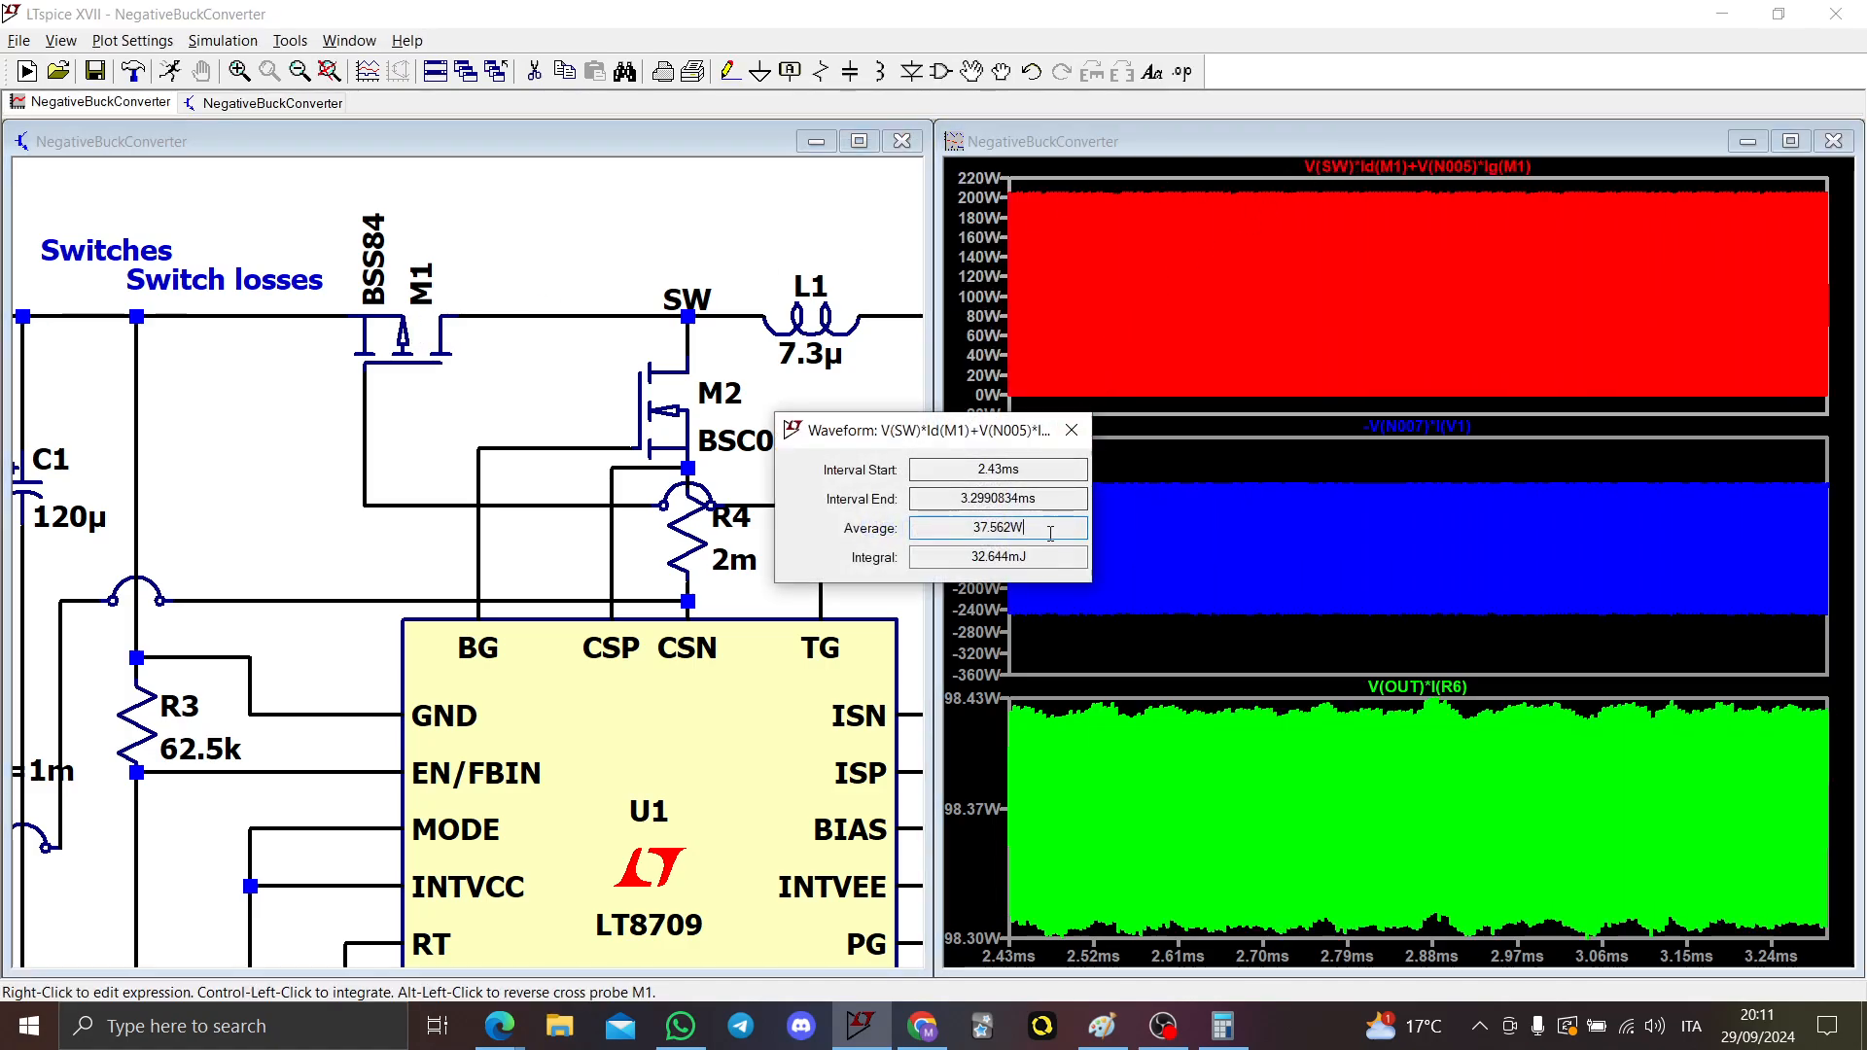
left_click(1072, 430)
Step: Open the list of replacement MOSFETs for M1 and sort it by on-resistance
right_click(392, 341)
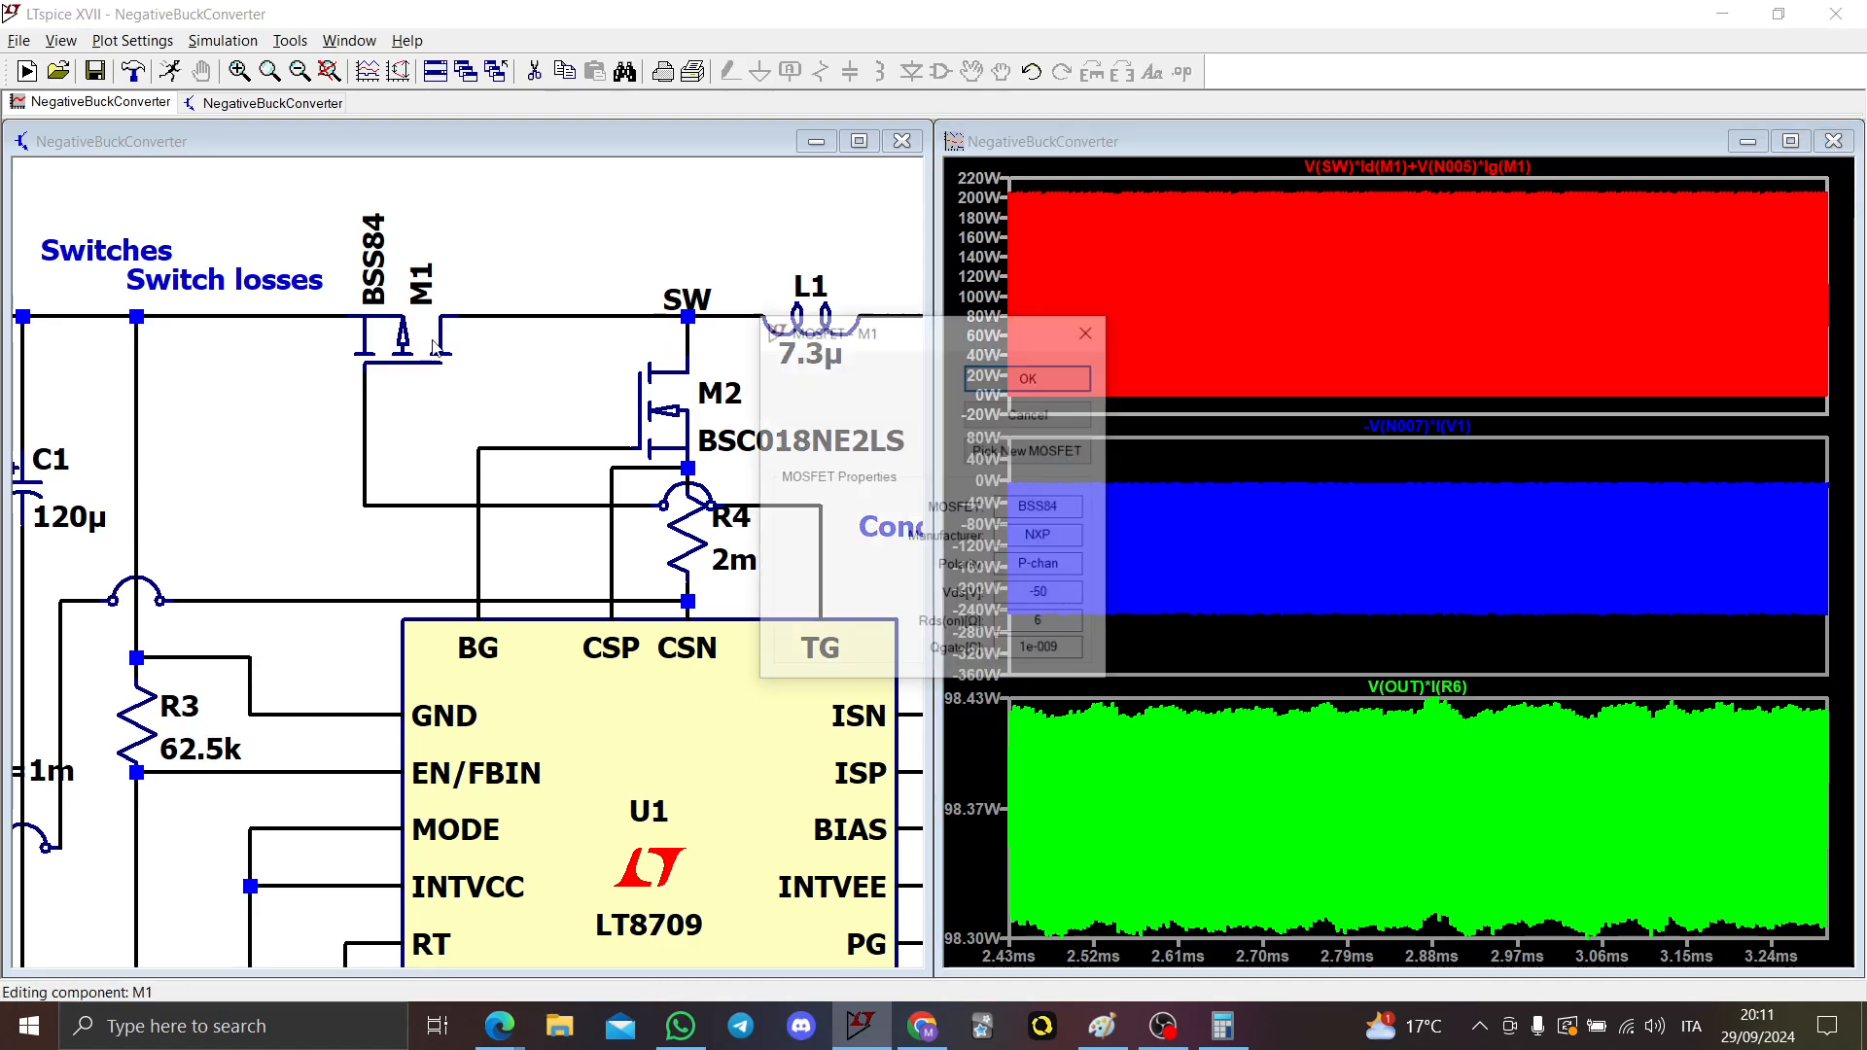
left_click(1045, 453)
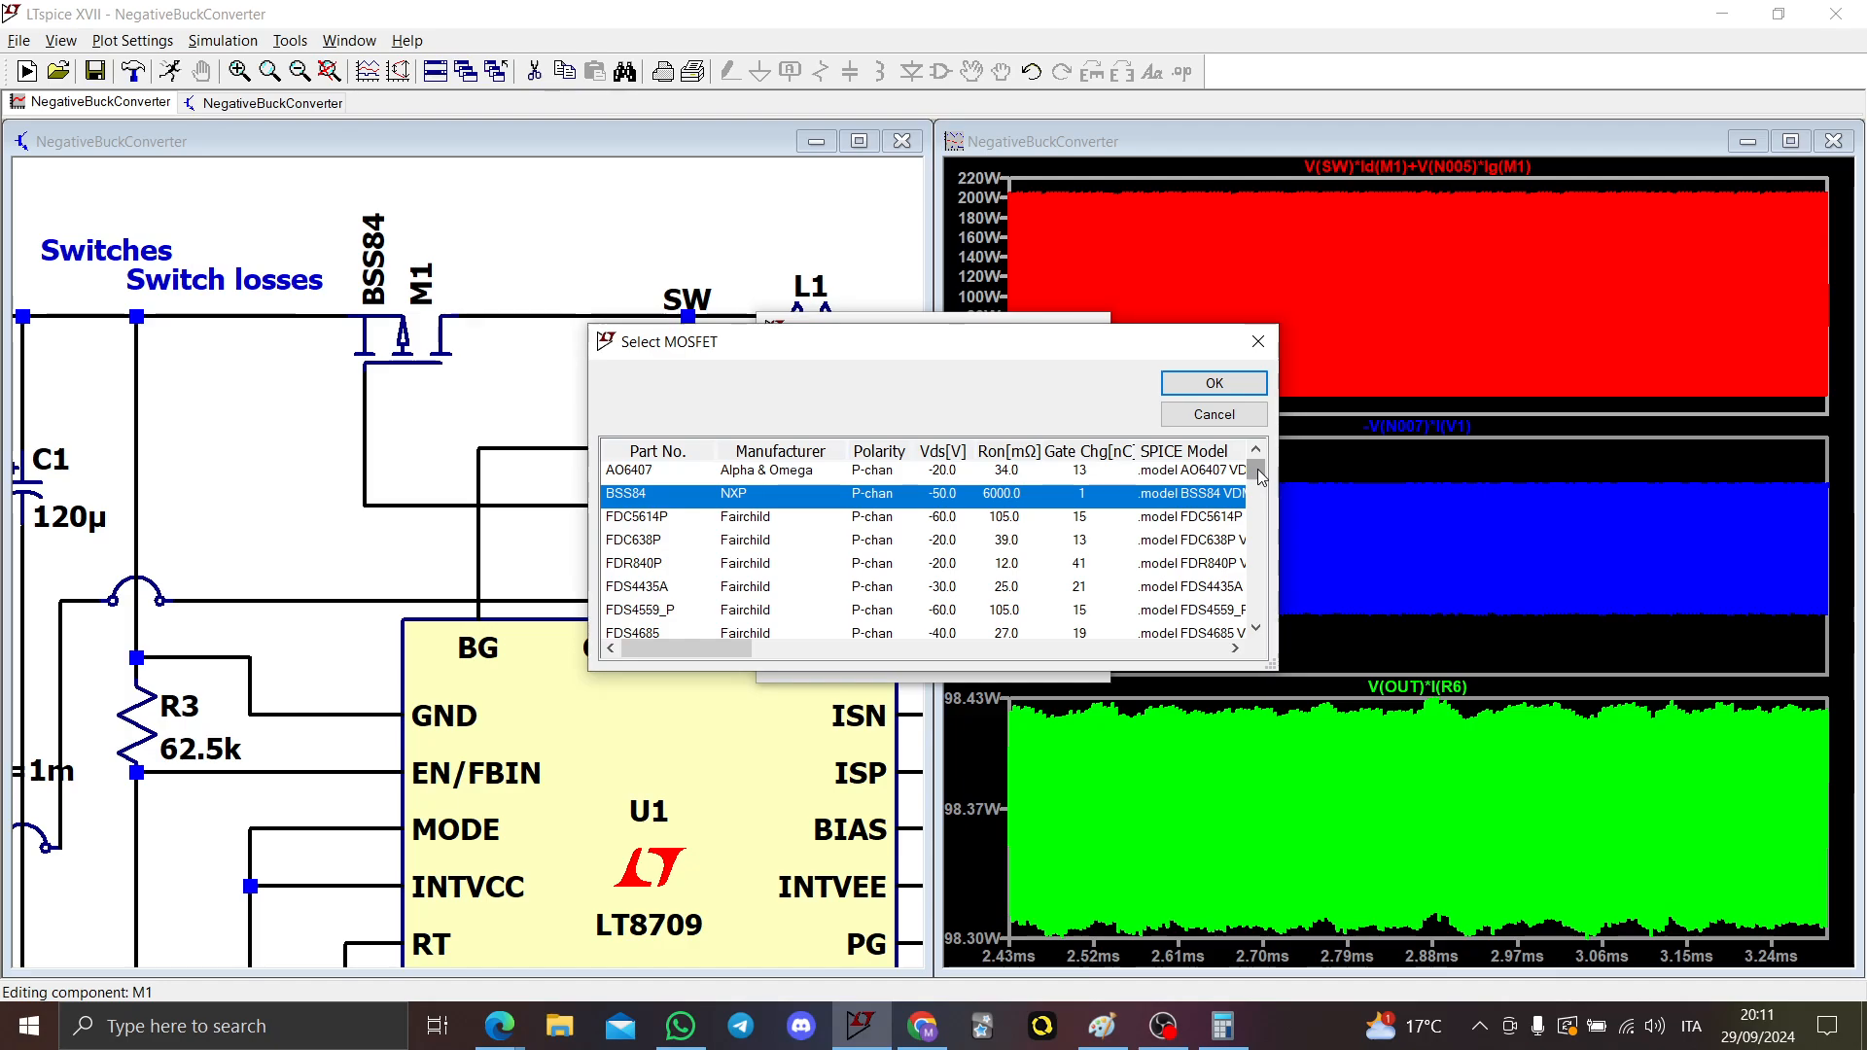
scroll(1118, 530, "down", 3)
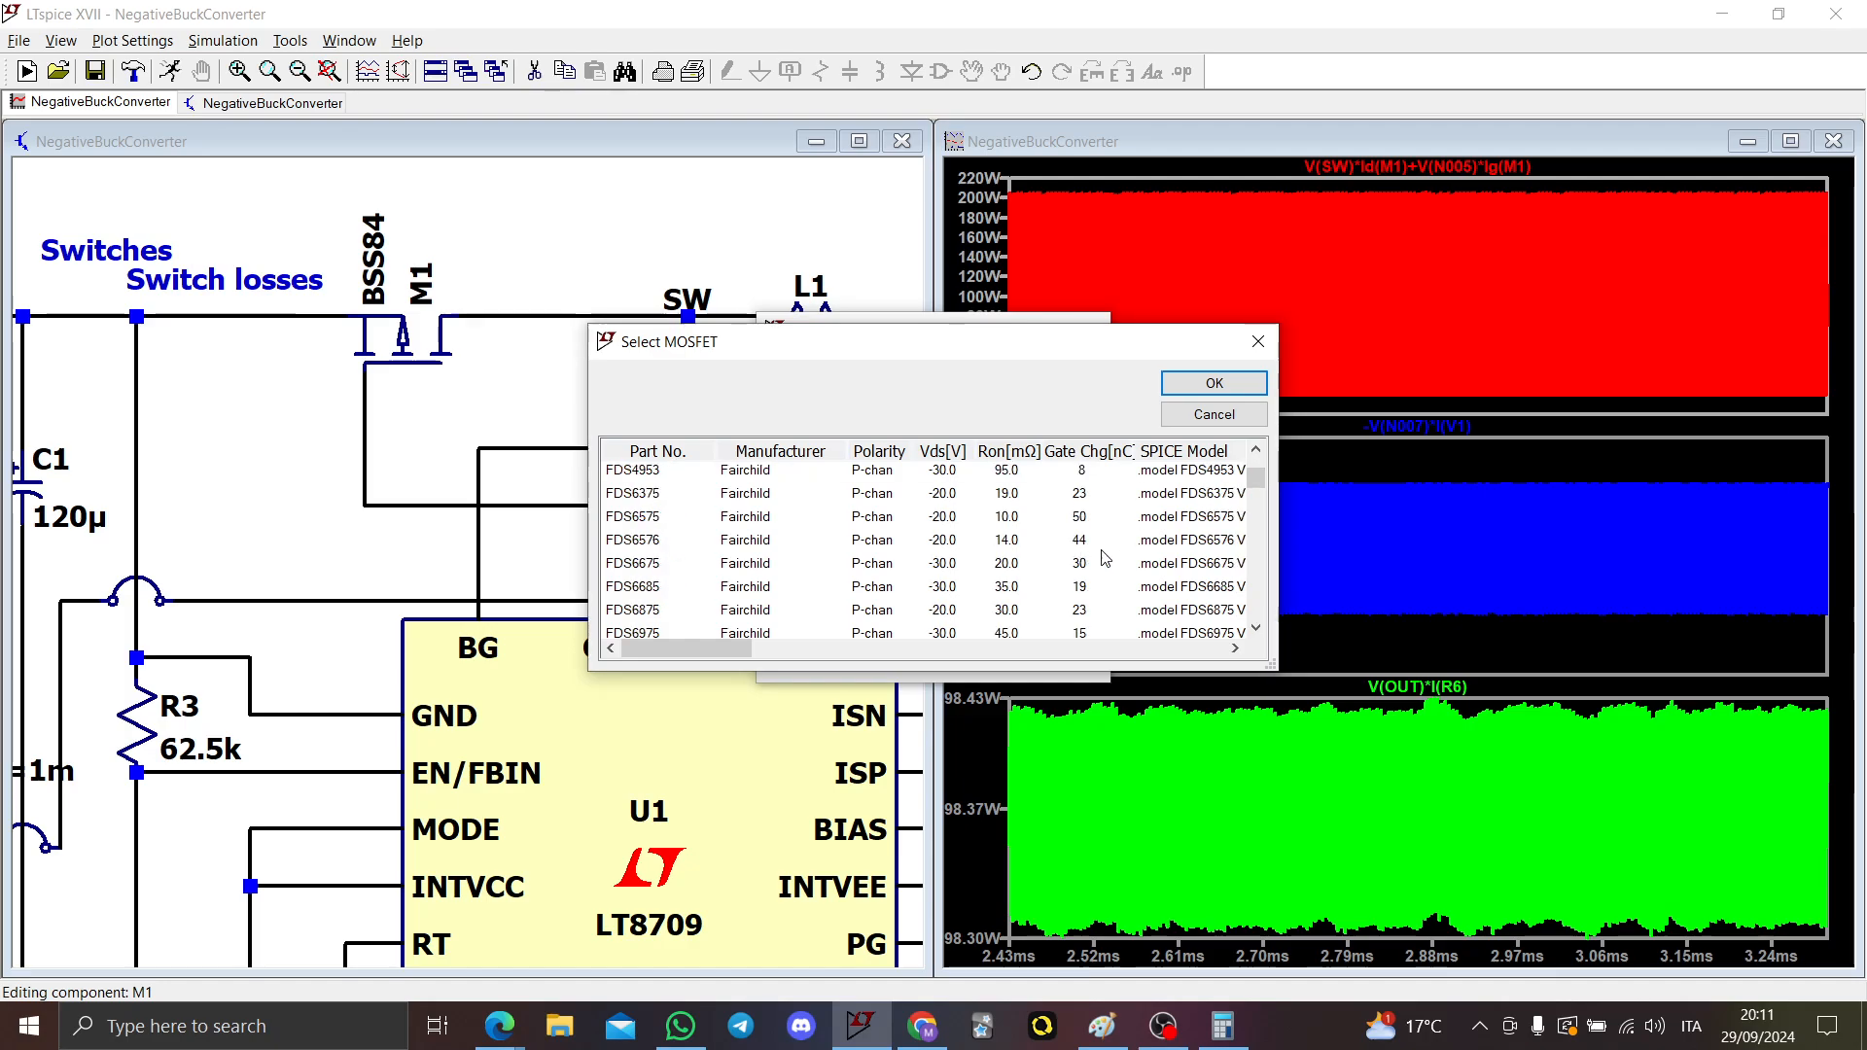
scroll(1107, 552, "down", 3)
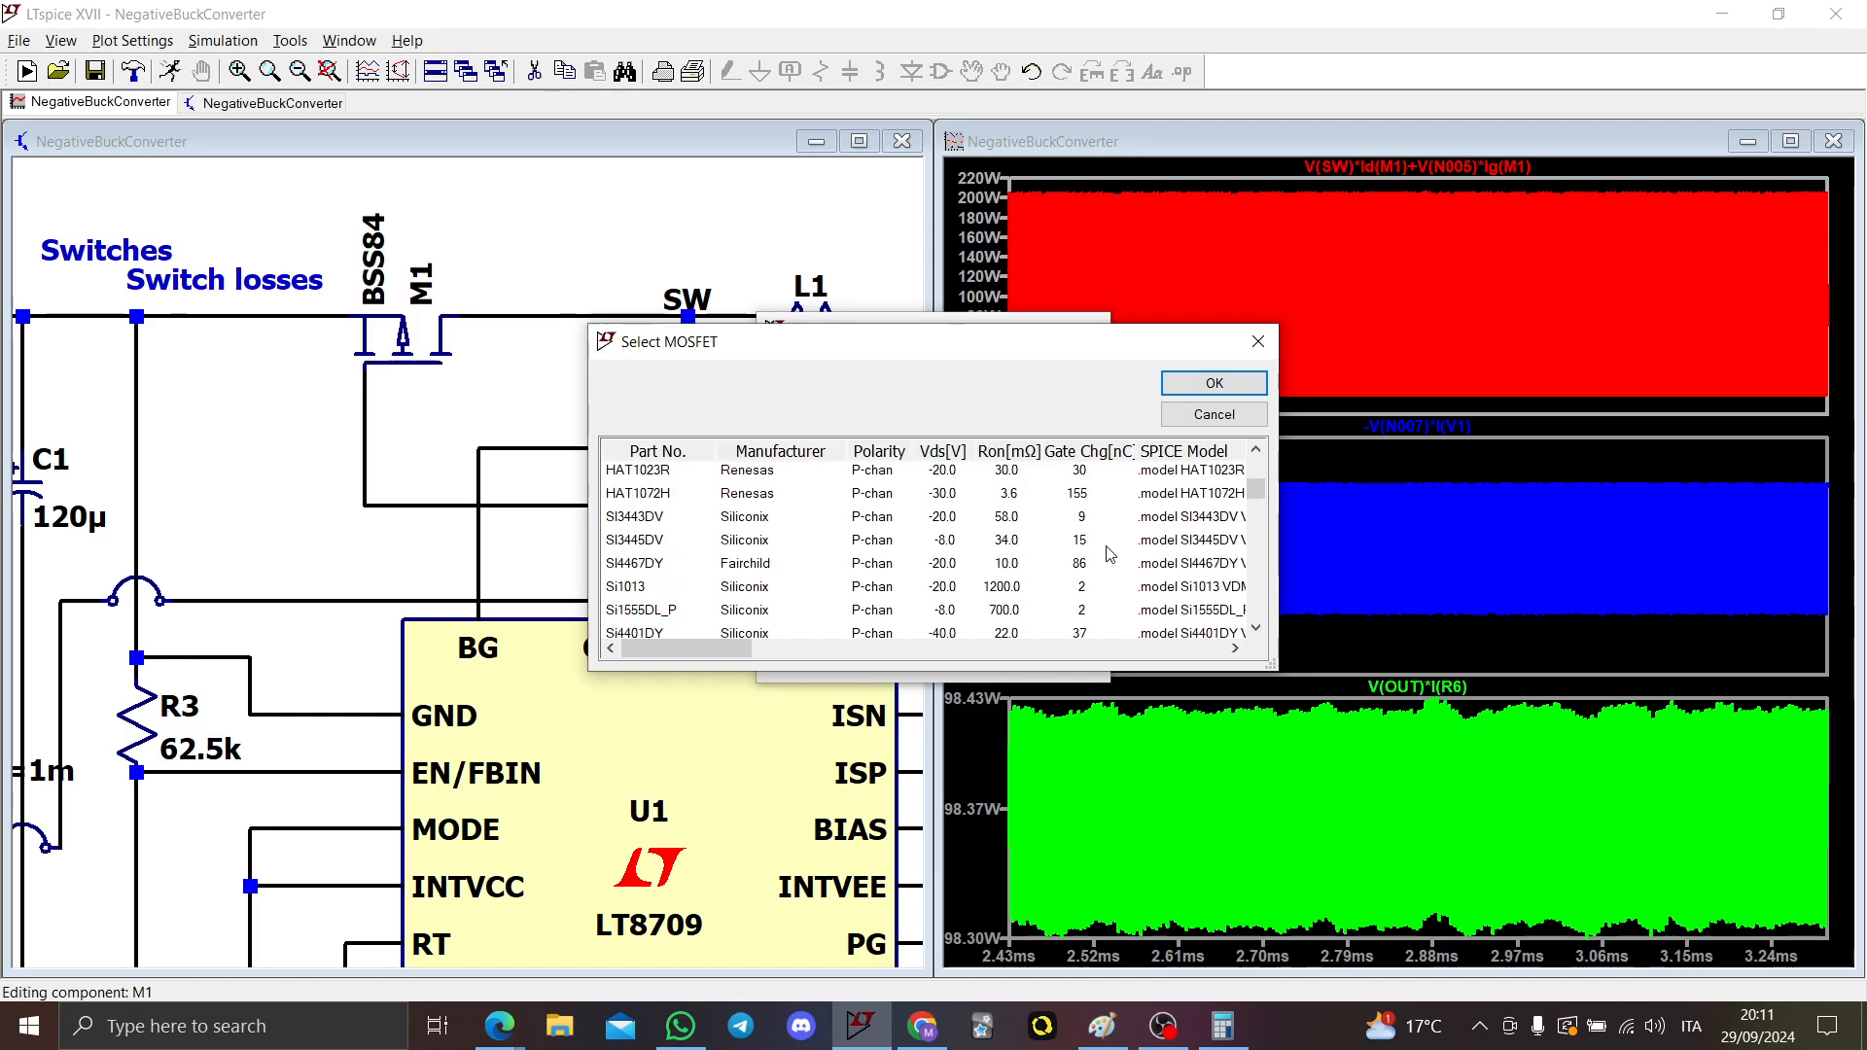
scroll(1086, 590, "down", 2)
left_click(1030, 455)
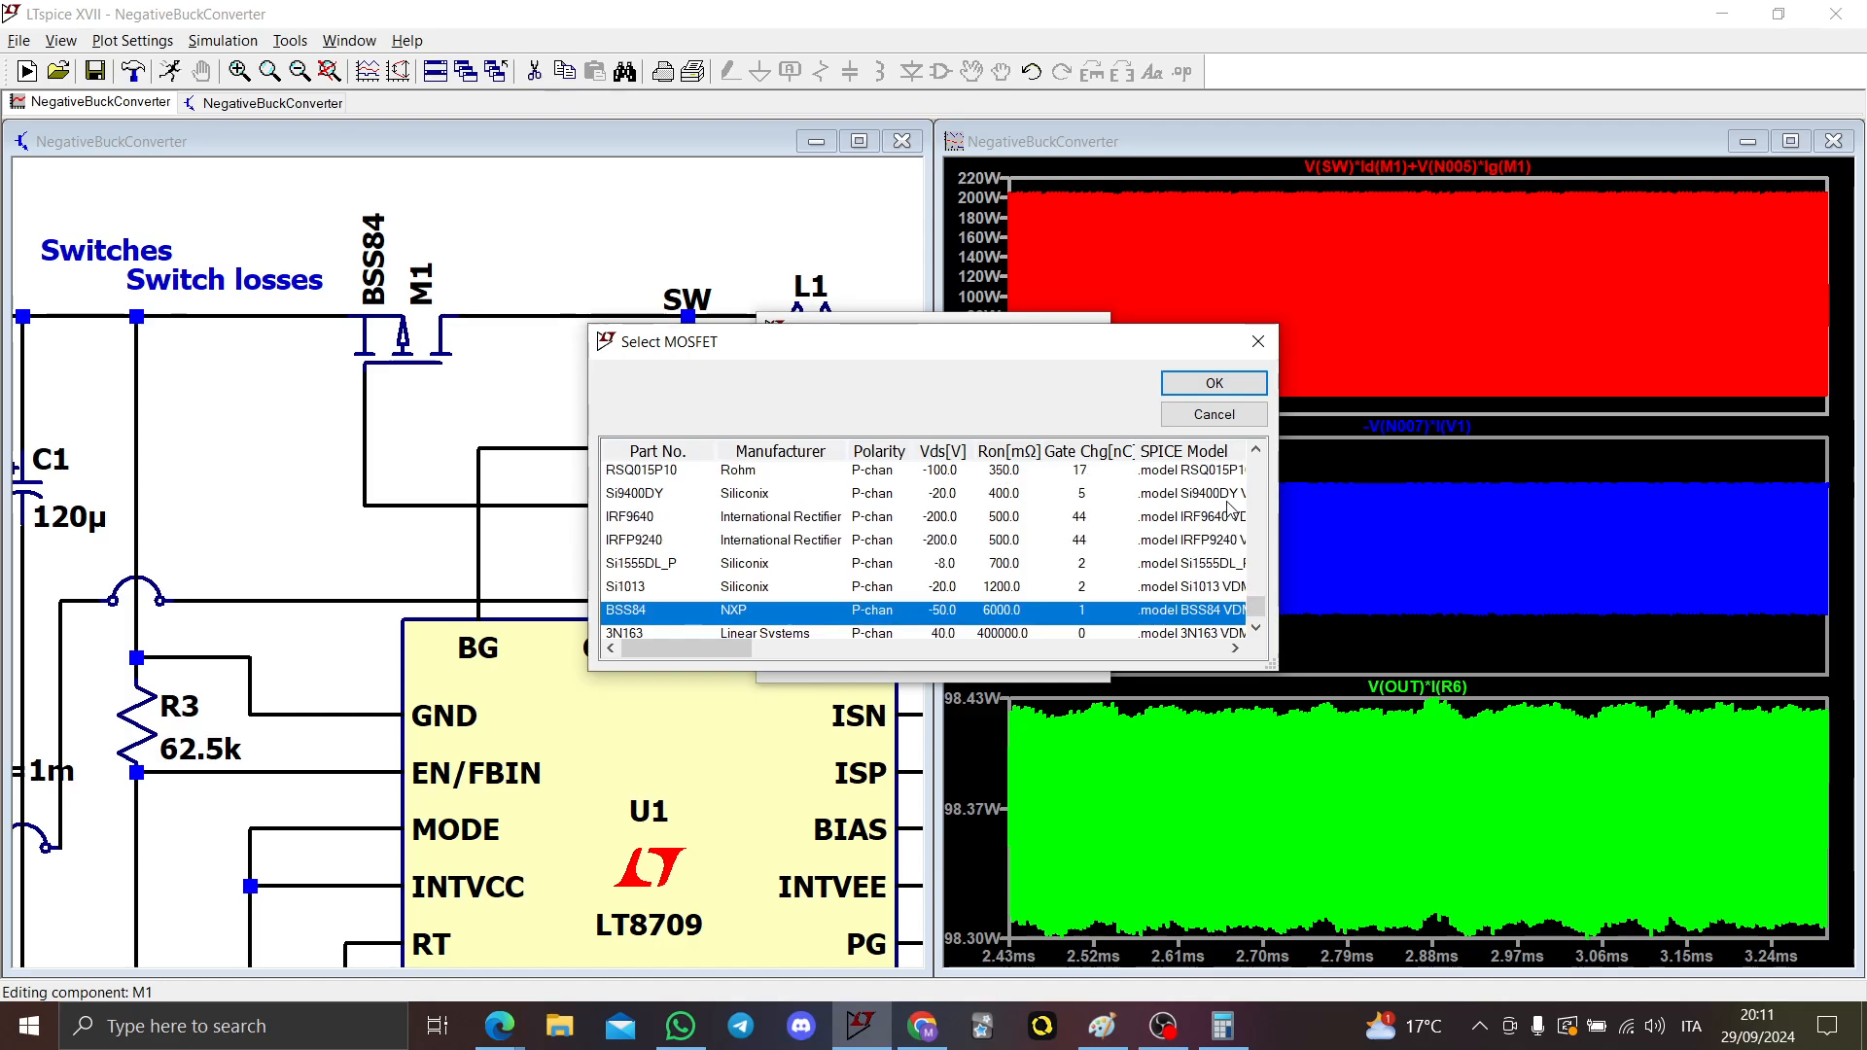
left_click_drag(1260, 607, 1257, 391)
left_click_drag(1259, 624, 1254, 439)
Step: Compare the gate charge of the low-resistance P-channel parts and replace M1 with the AONR21357
scroll(1095, 494, "down", 6)
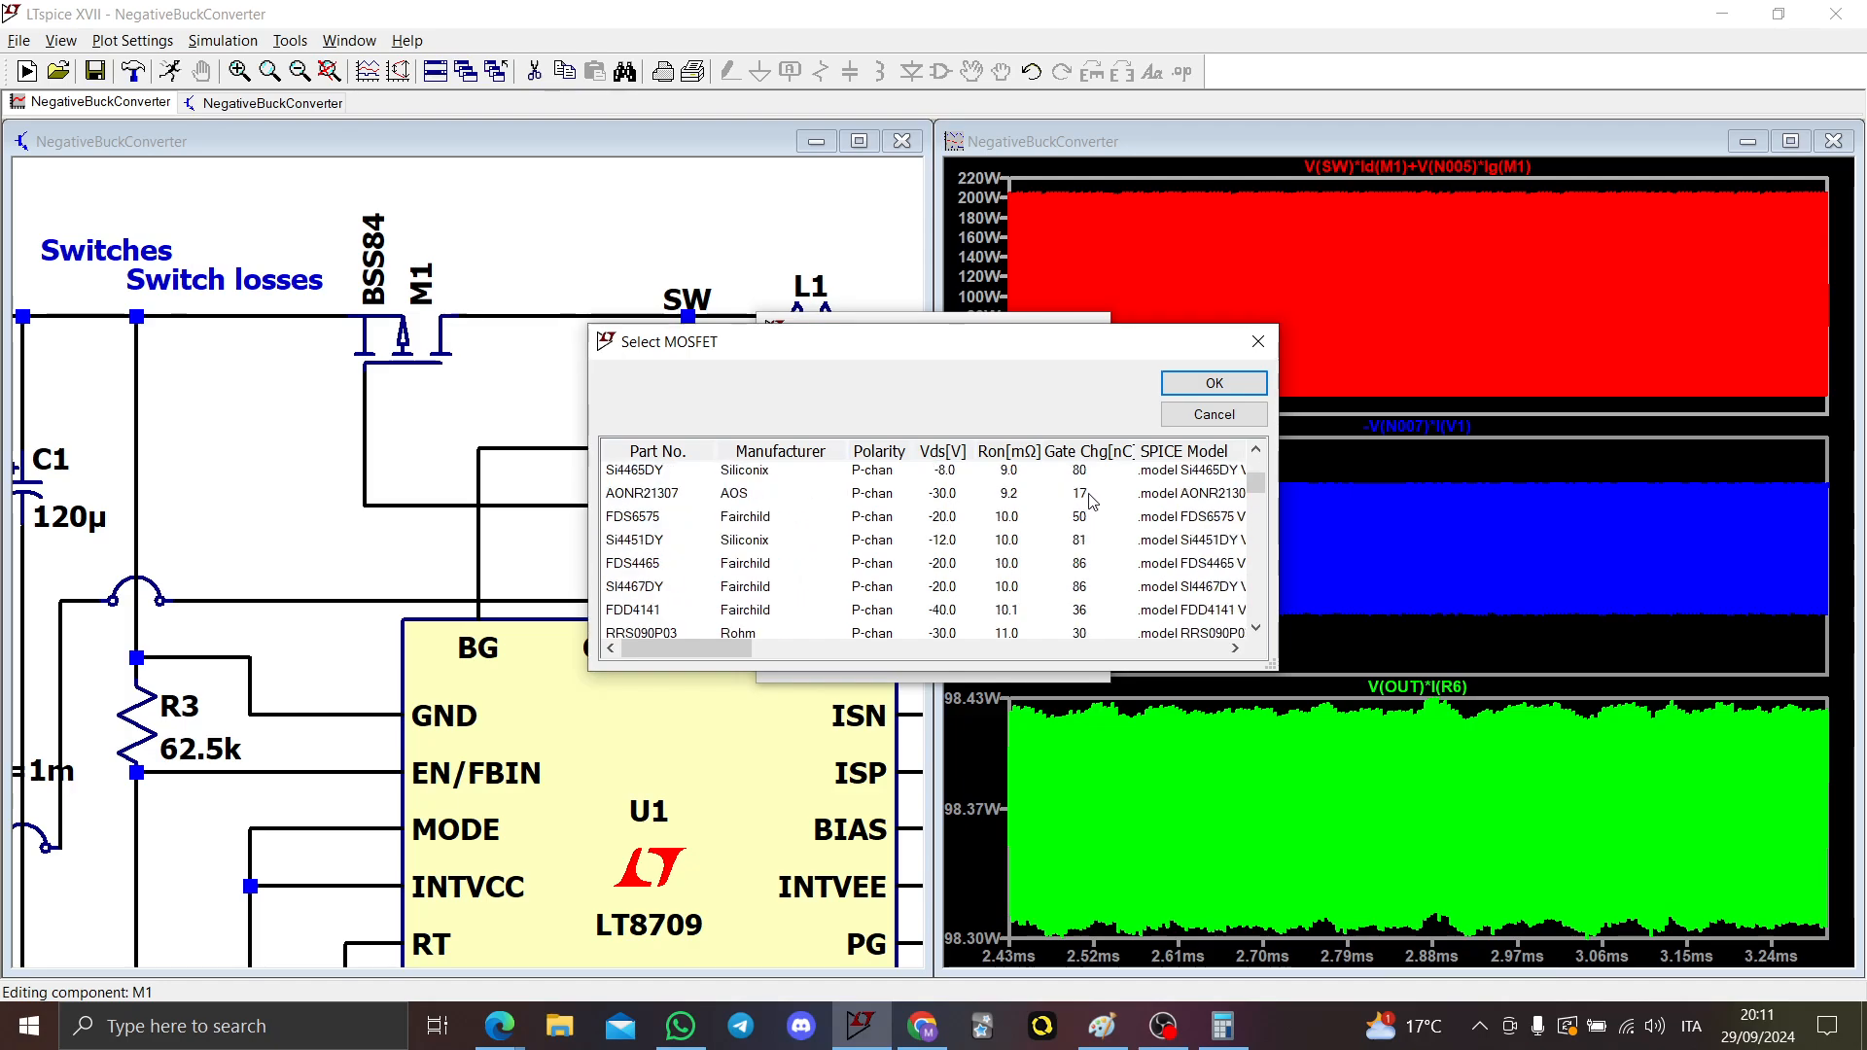
left_click(1089, 496)
scroll(1096, 506, "up", 6)
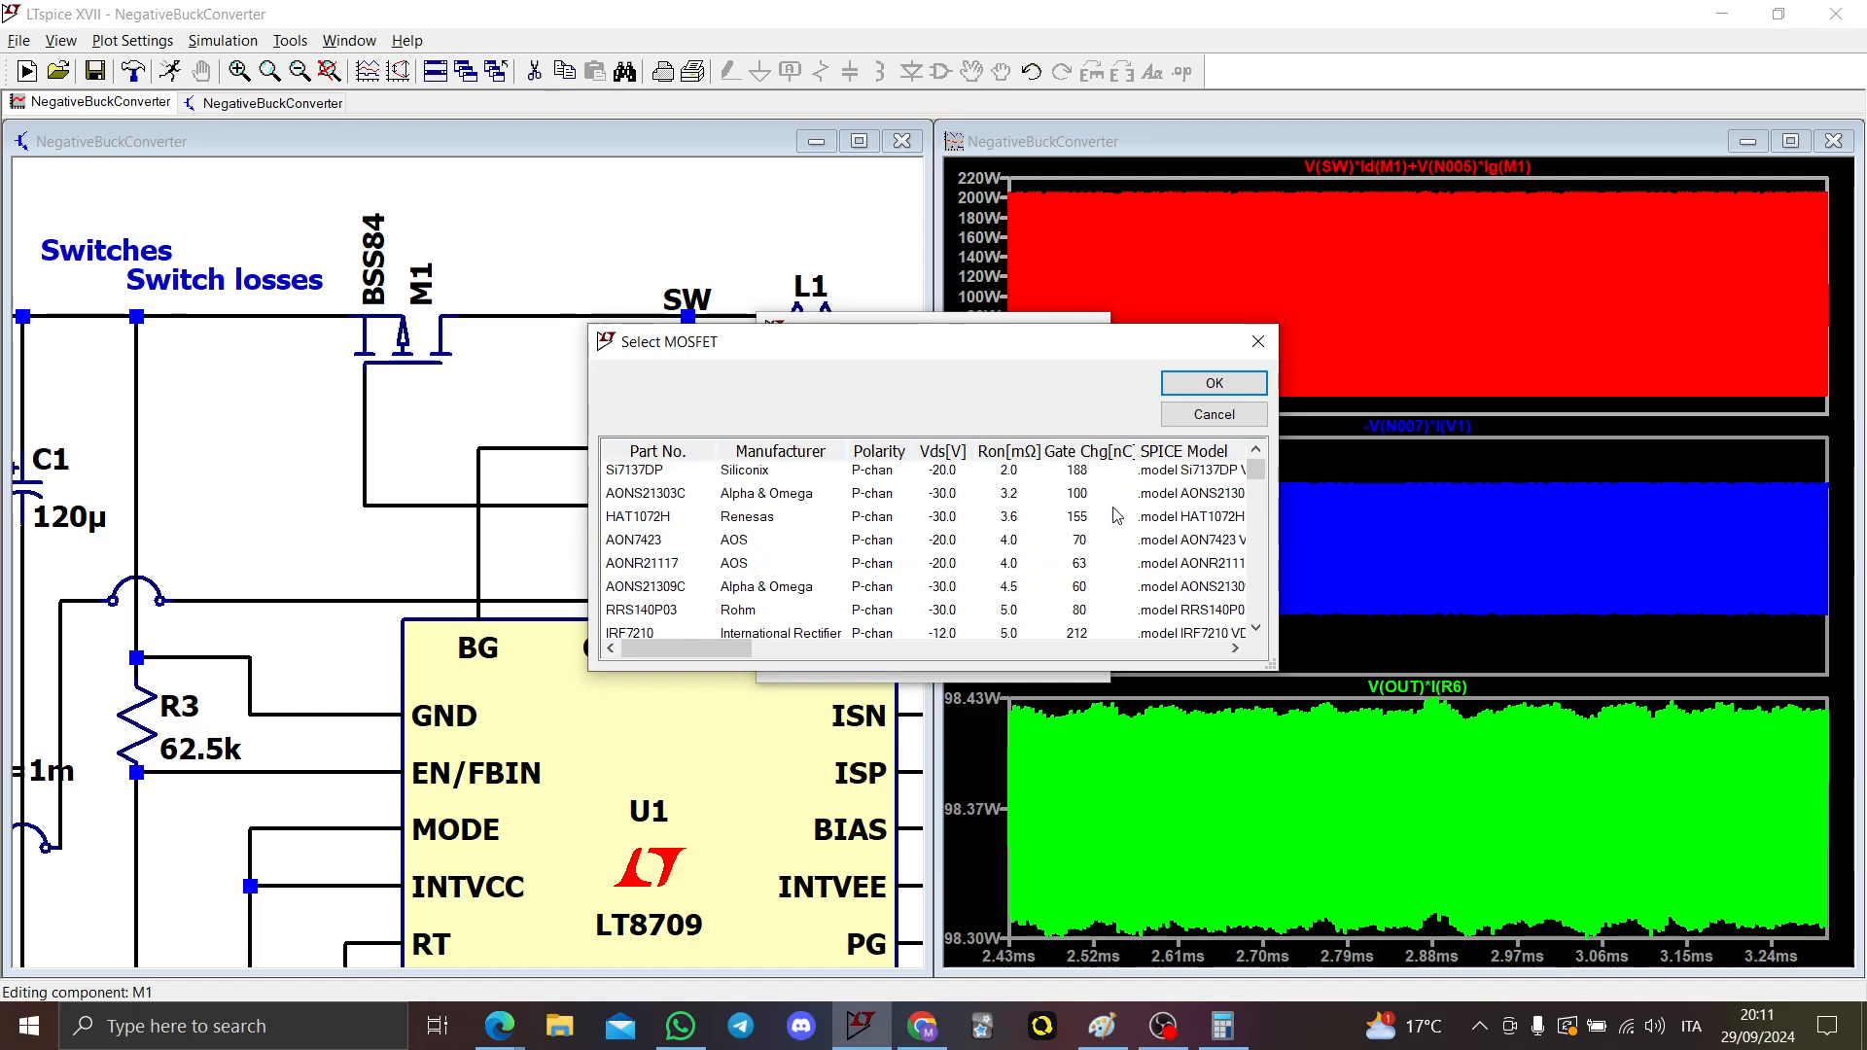
scroll(1117, 516, "down", 1)
left_click(1086, 590)
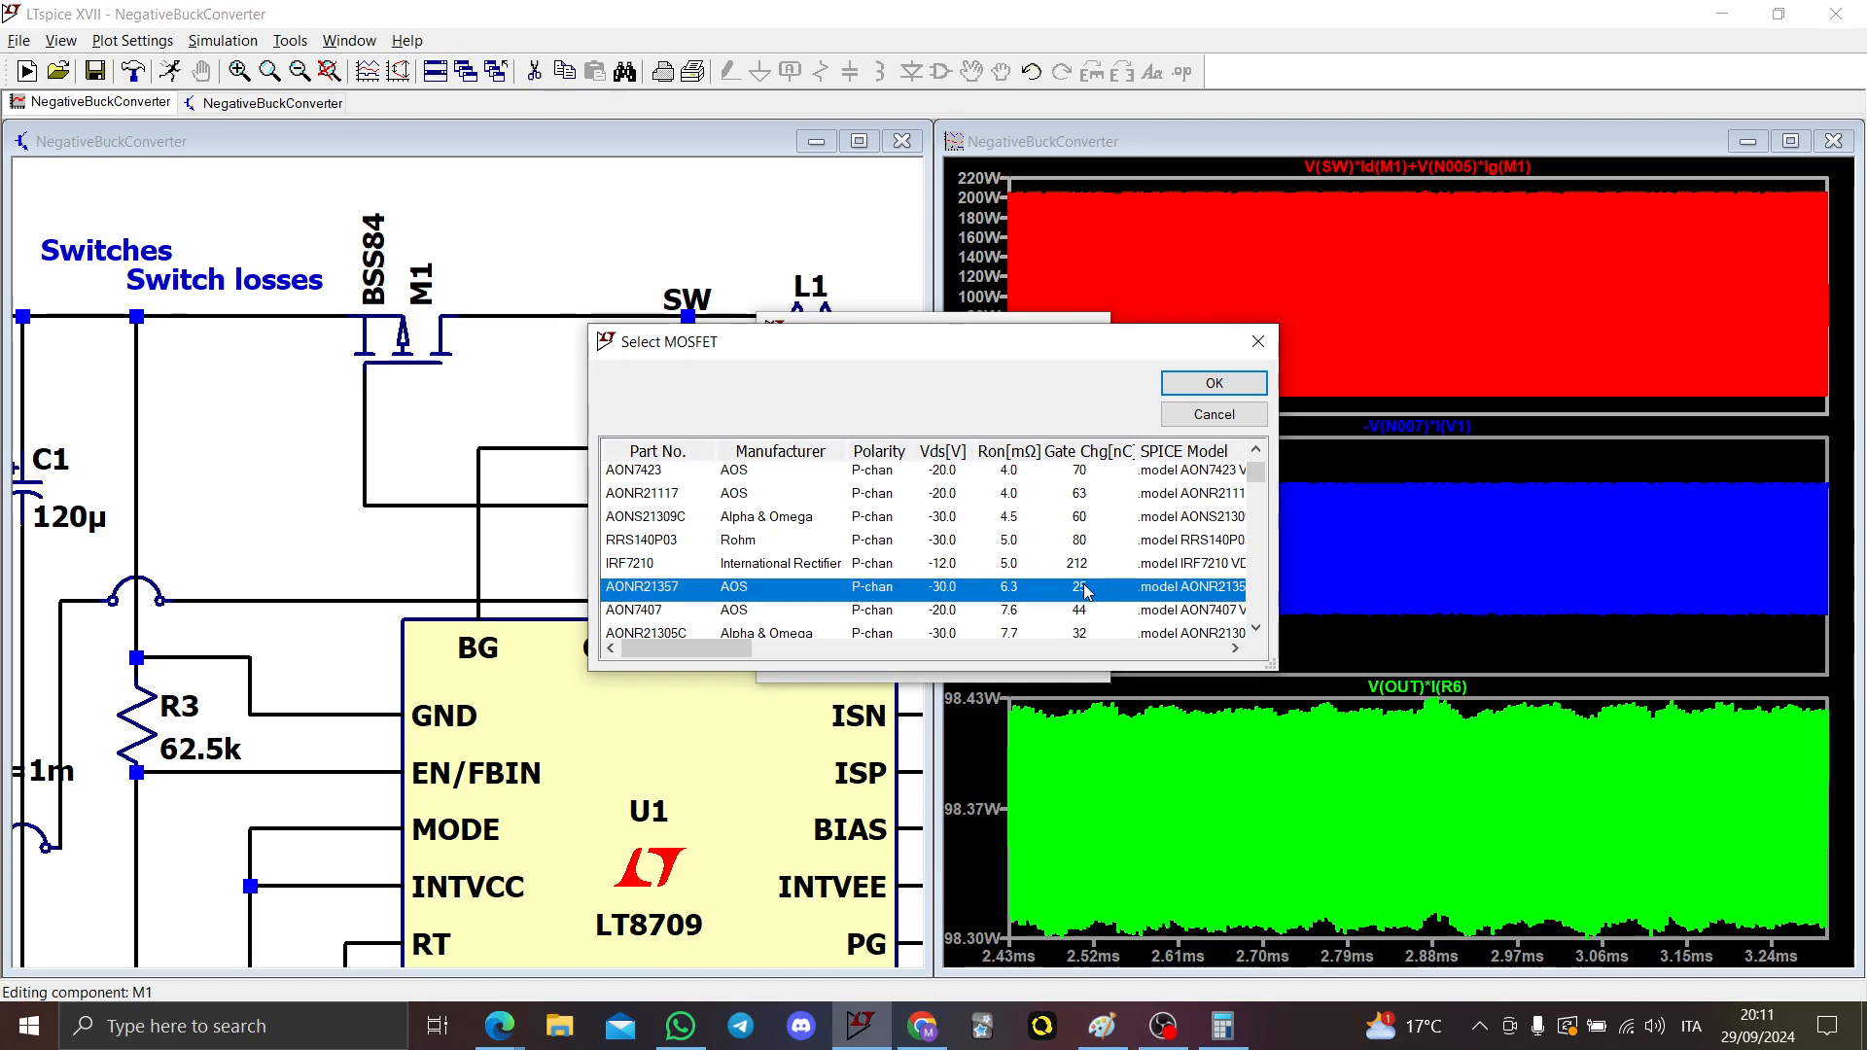
left_click(1215, 384)
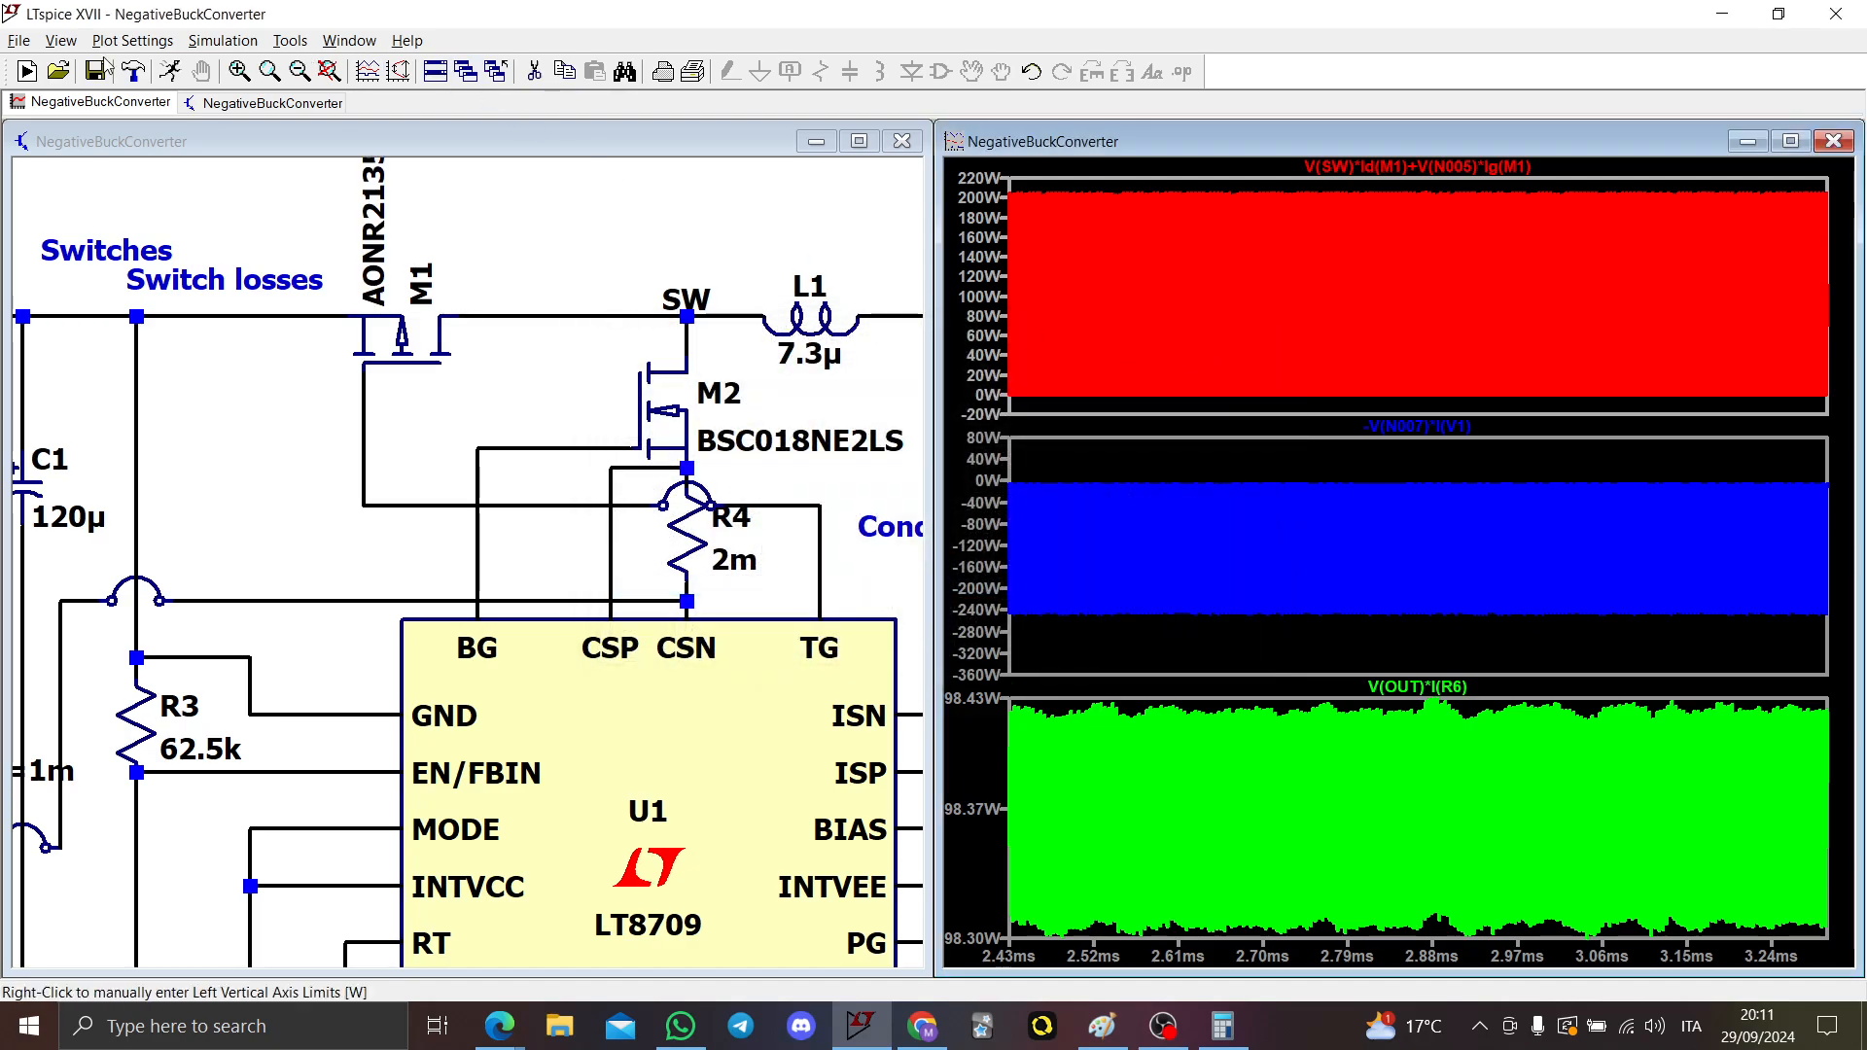
Step: Review M2's MOSFET properties and leave them without changing the part
scroll(444, 372, "down", 1)
right_click(650, 399)
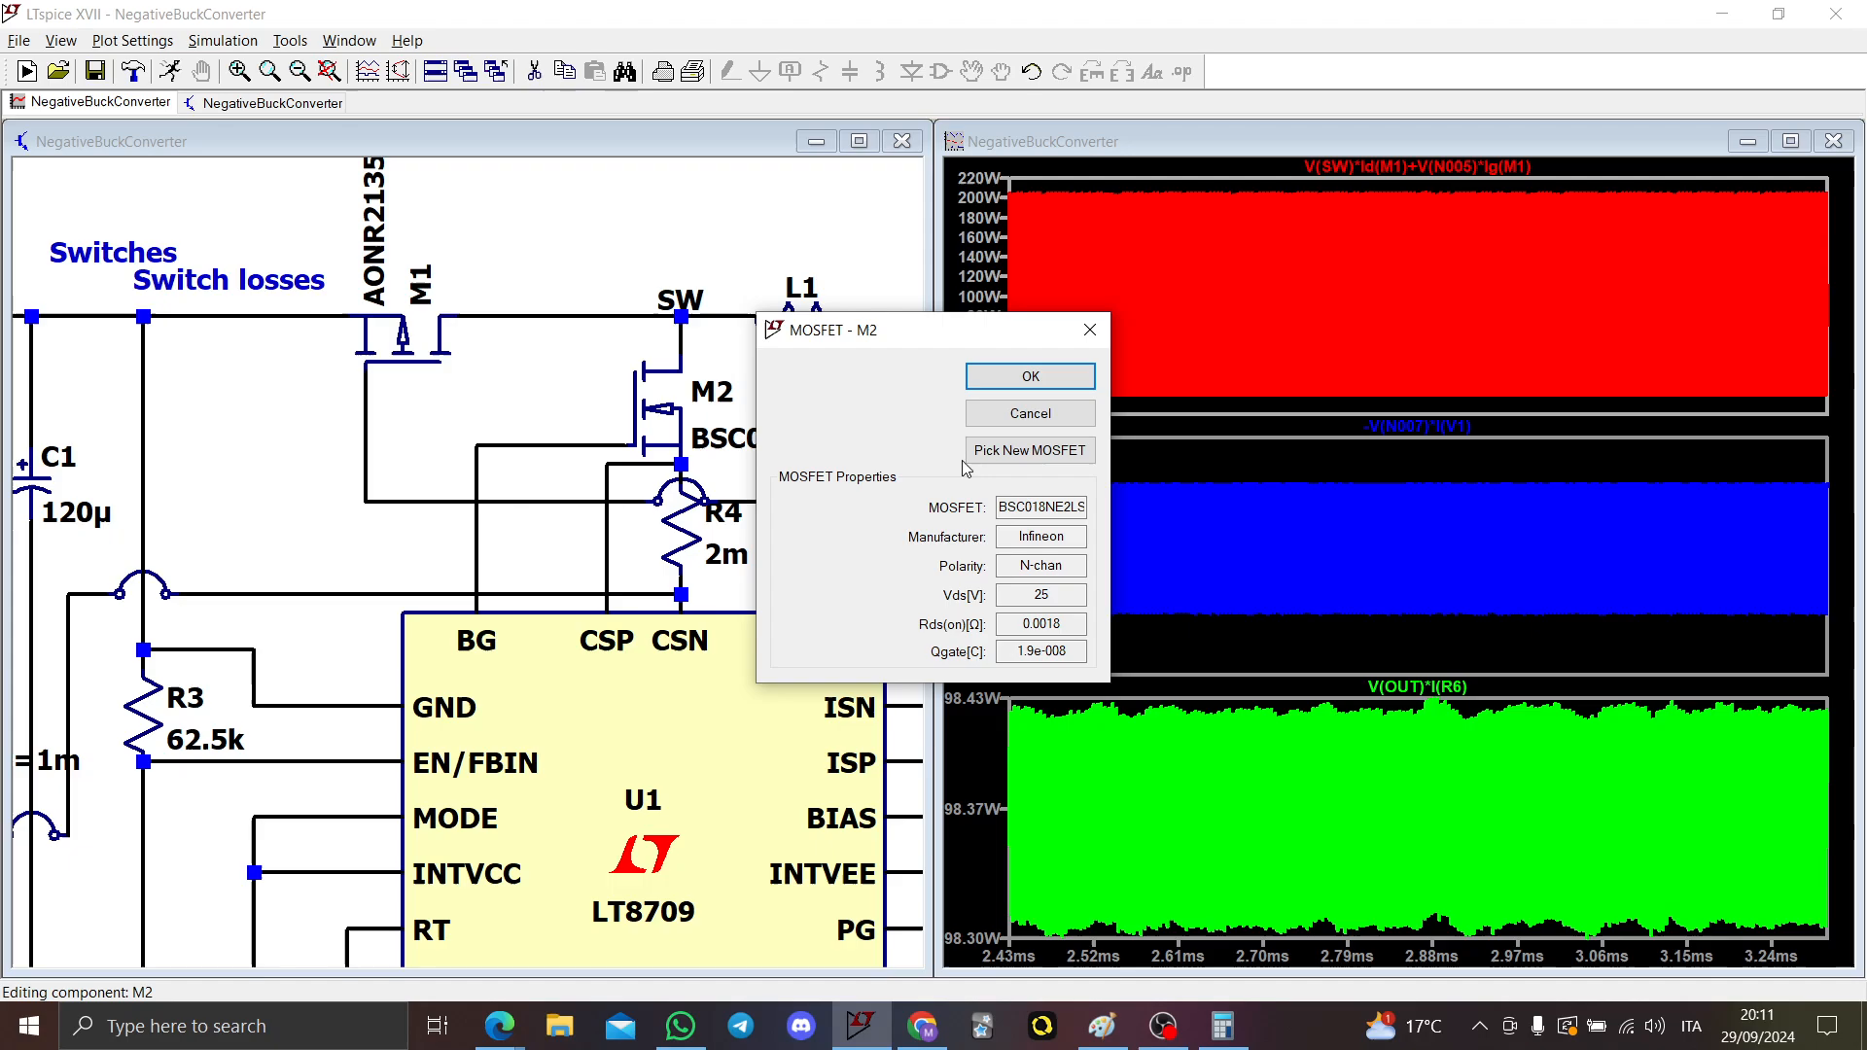
left_click(1056, 449)
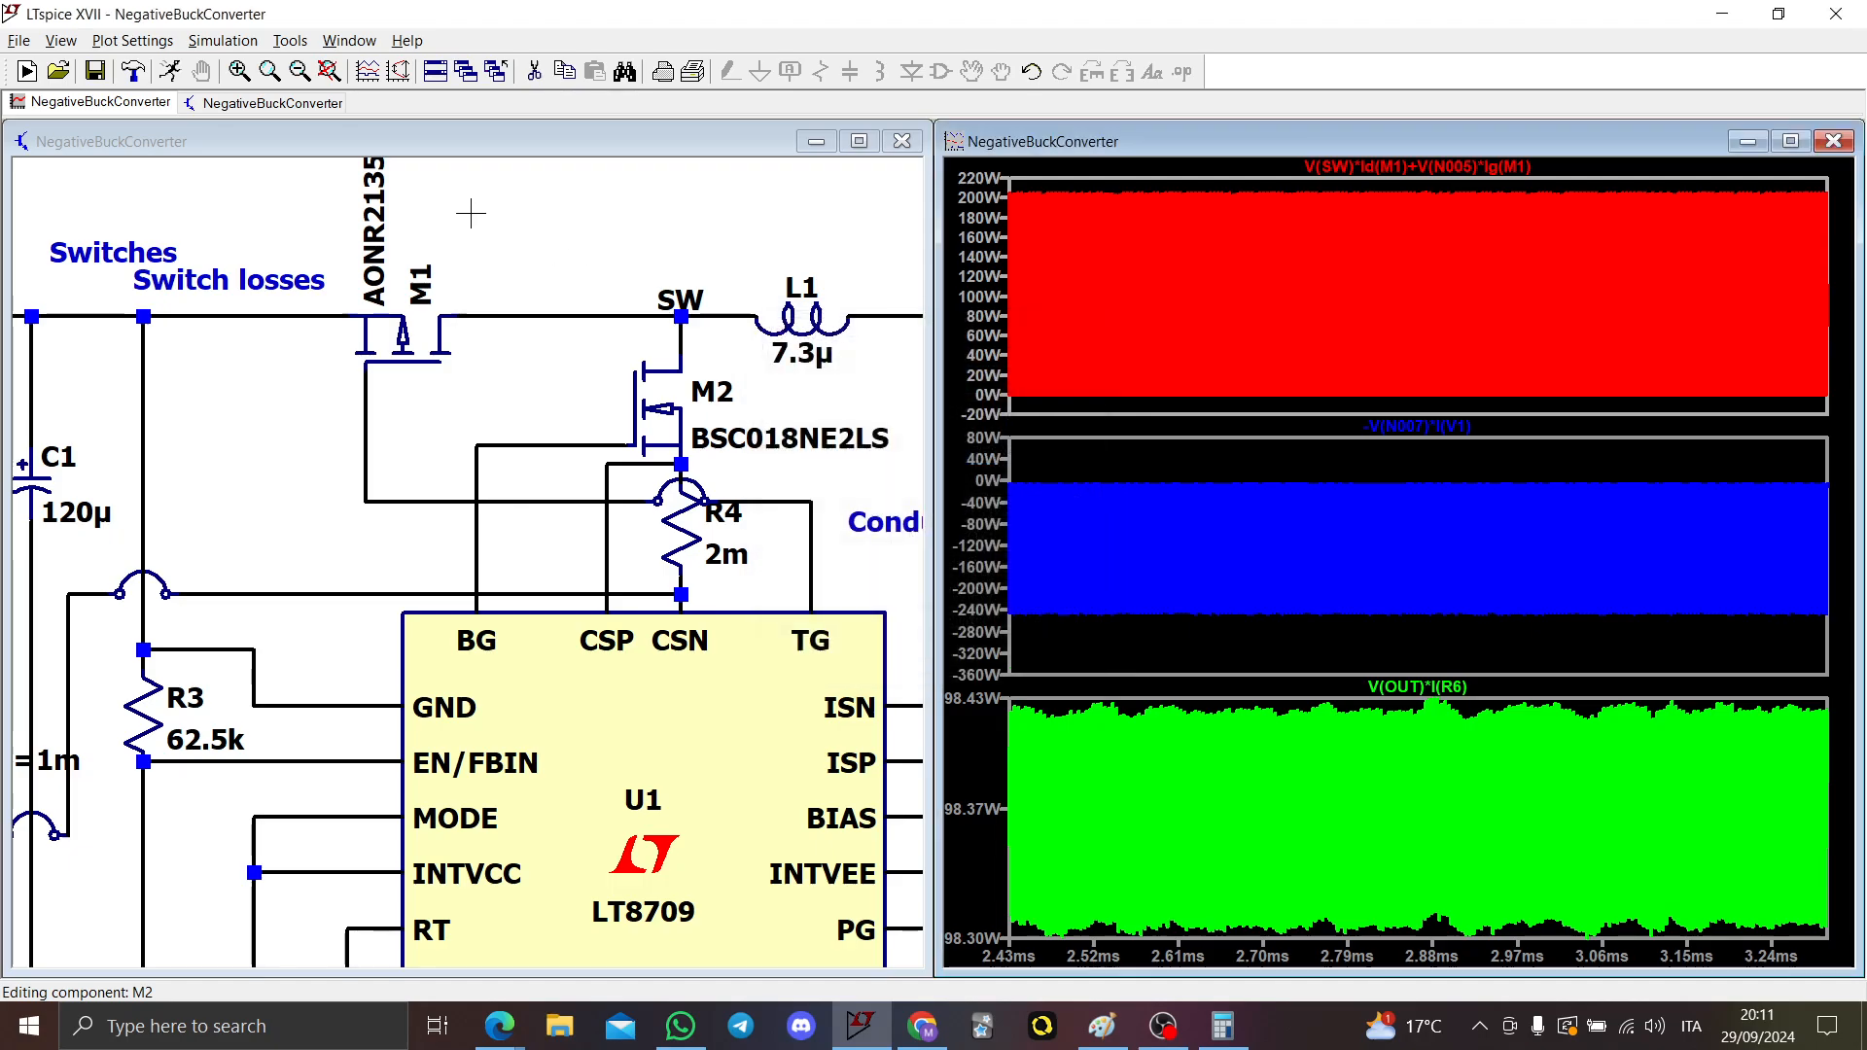
Step: Plot M2's power dissipation in place of M1's and measure its average, closing the readout
left_click(682, 396)
left_click(682, 397, "alt")
left_click(682, 397, "alt")
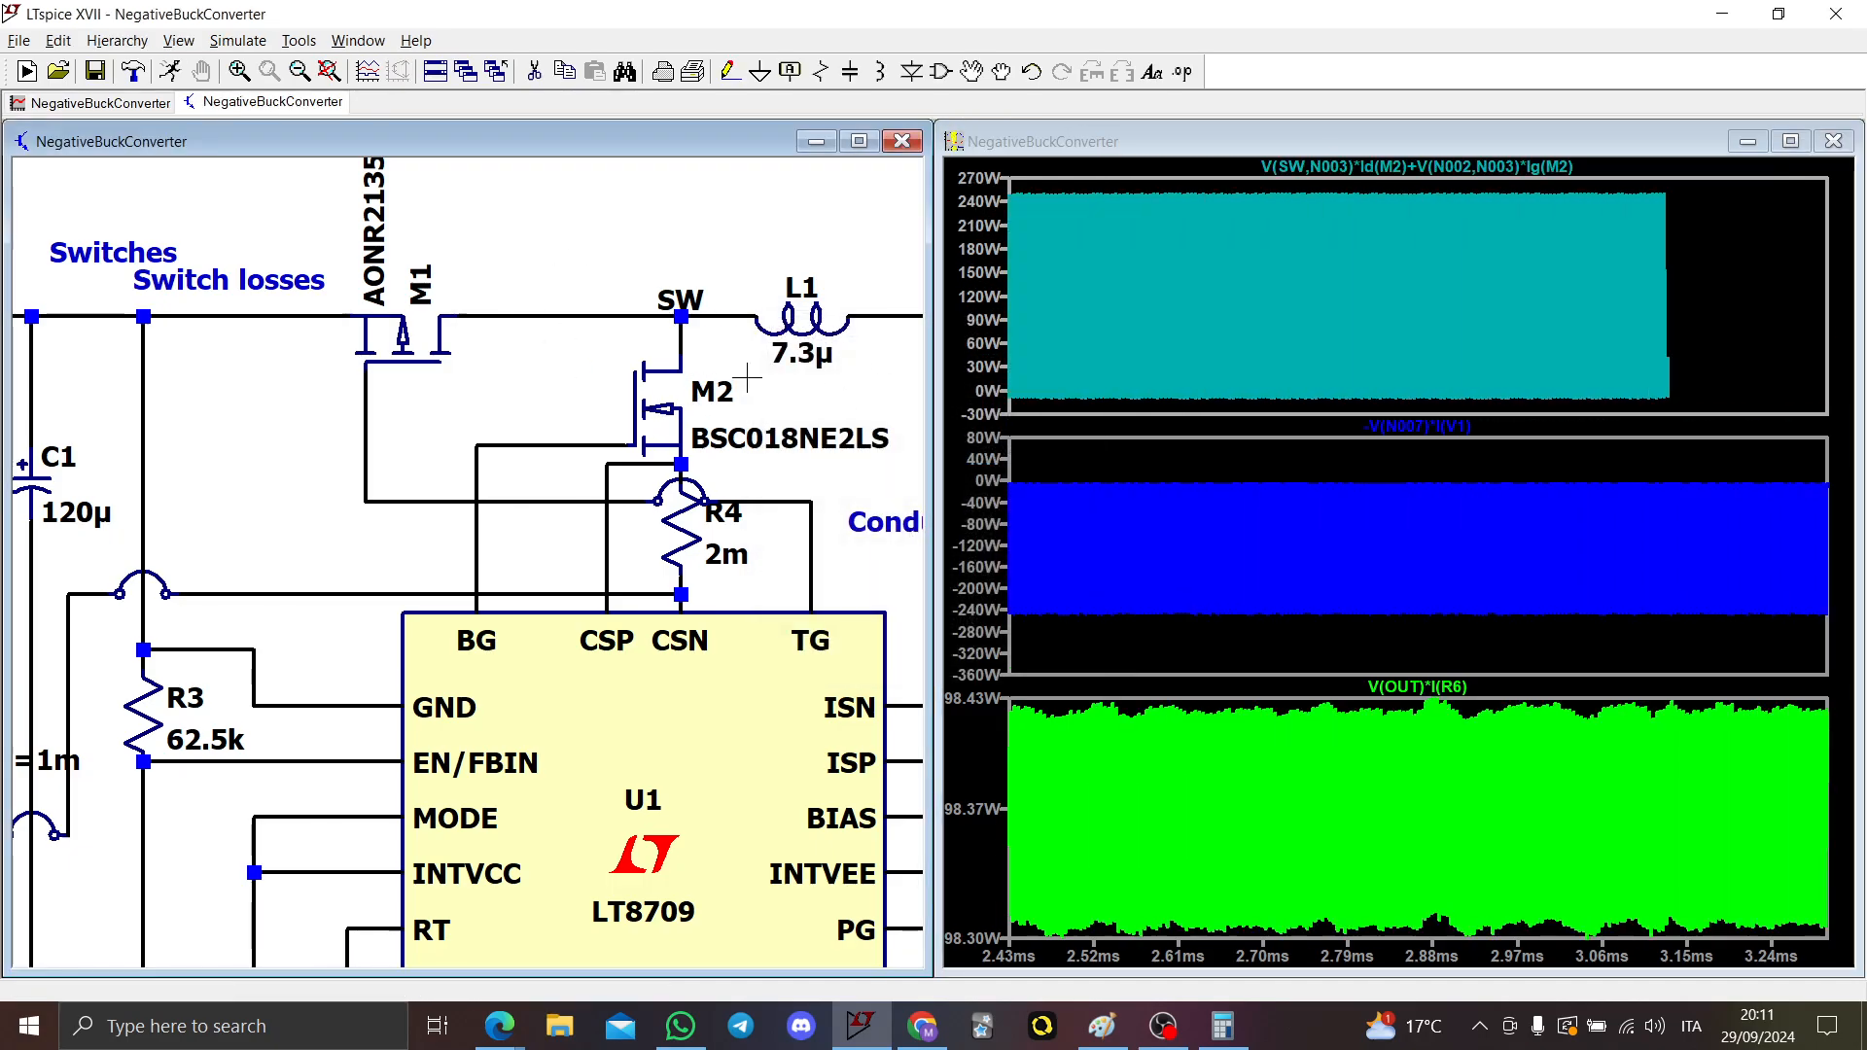
left_click(1381, 170, "ctrl")
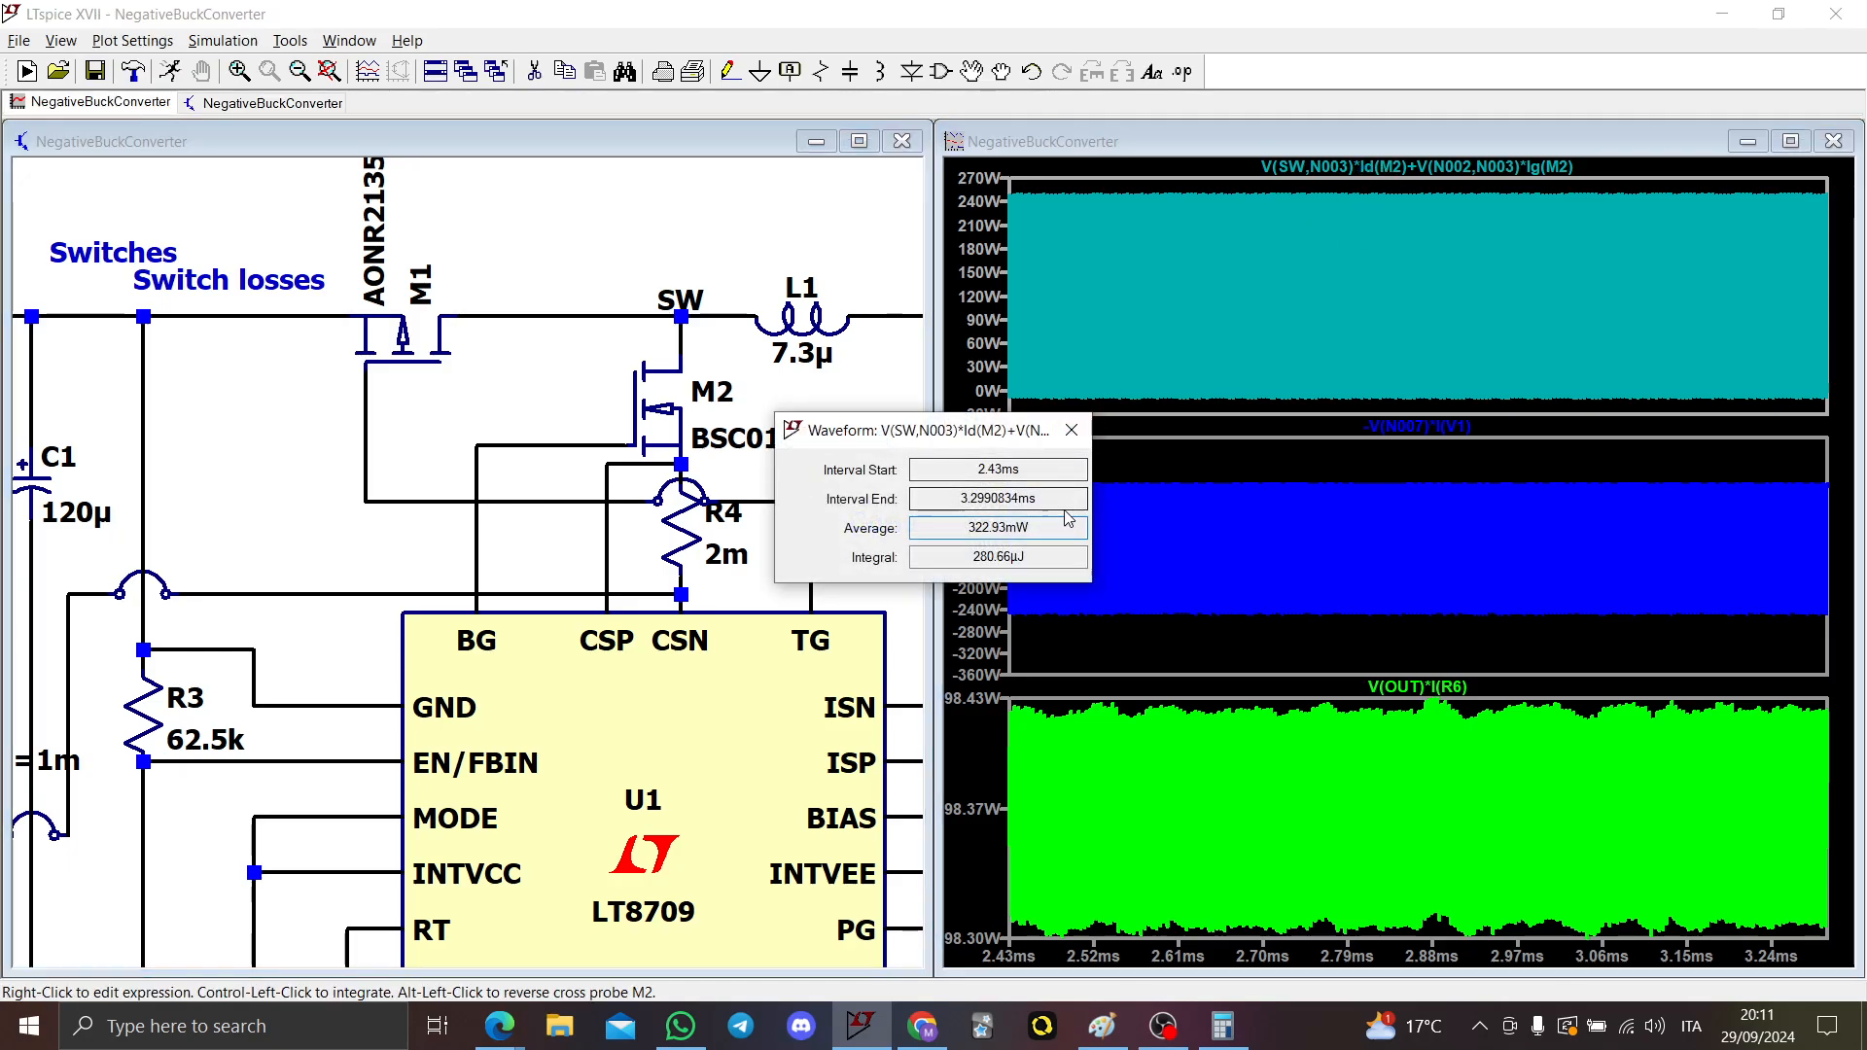
left_click_drag(1060, 526, 933, 530)
left_click(1071, 430)
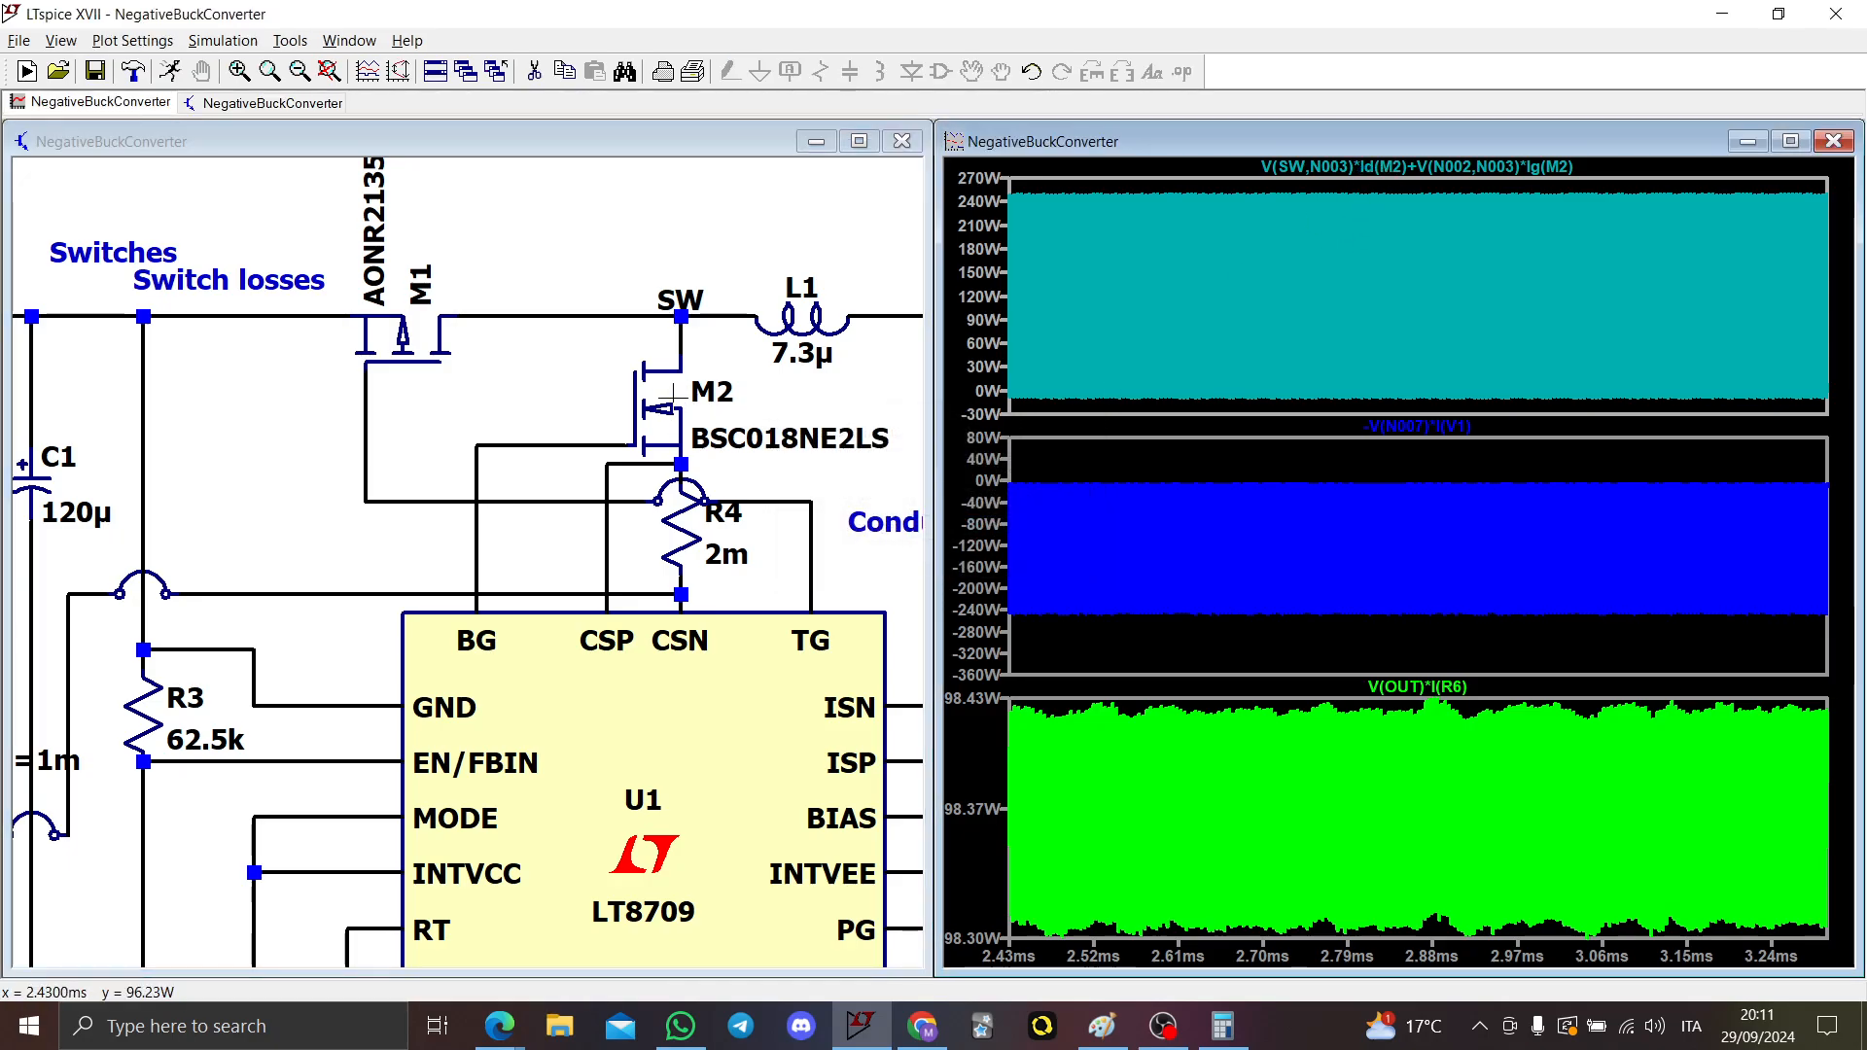
Step: Rerun the transient simulation with the AONR21357 as M1
left_click(169, 71)
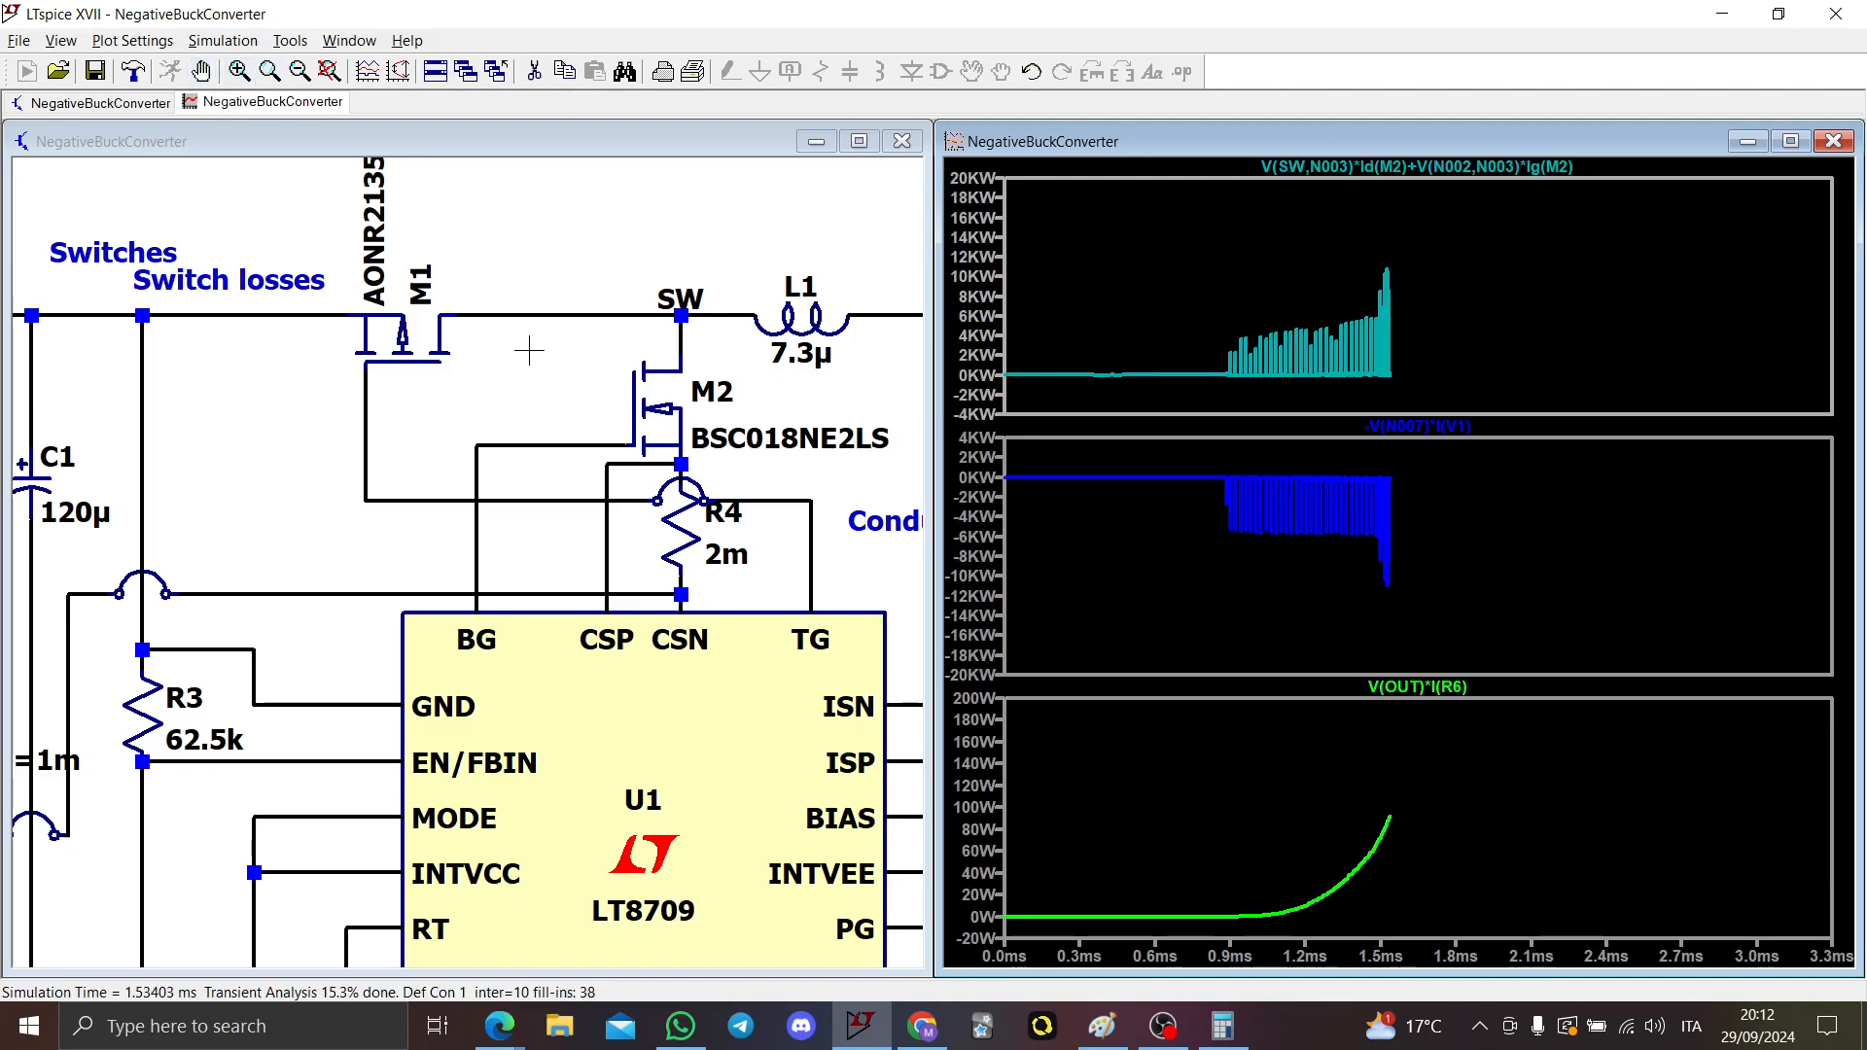
scroll(699, 413, "down", 3)
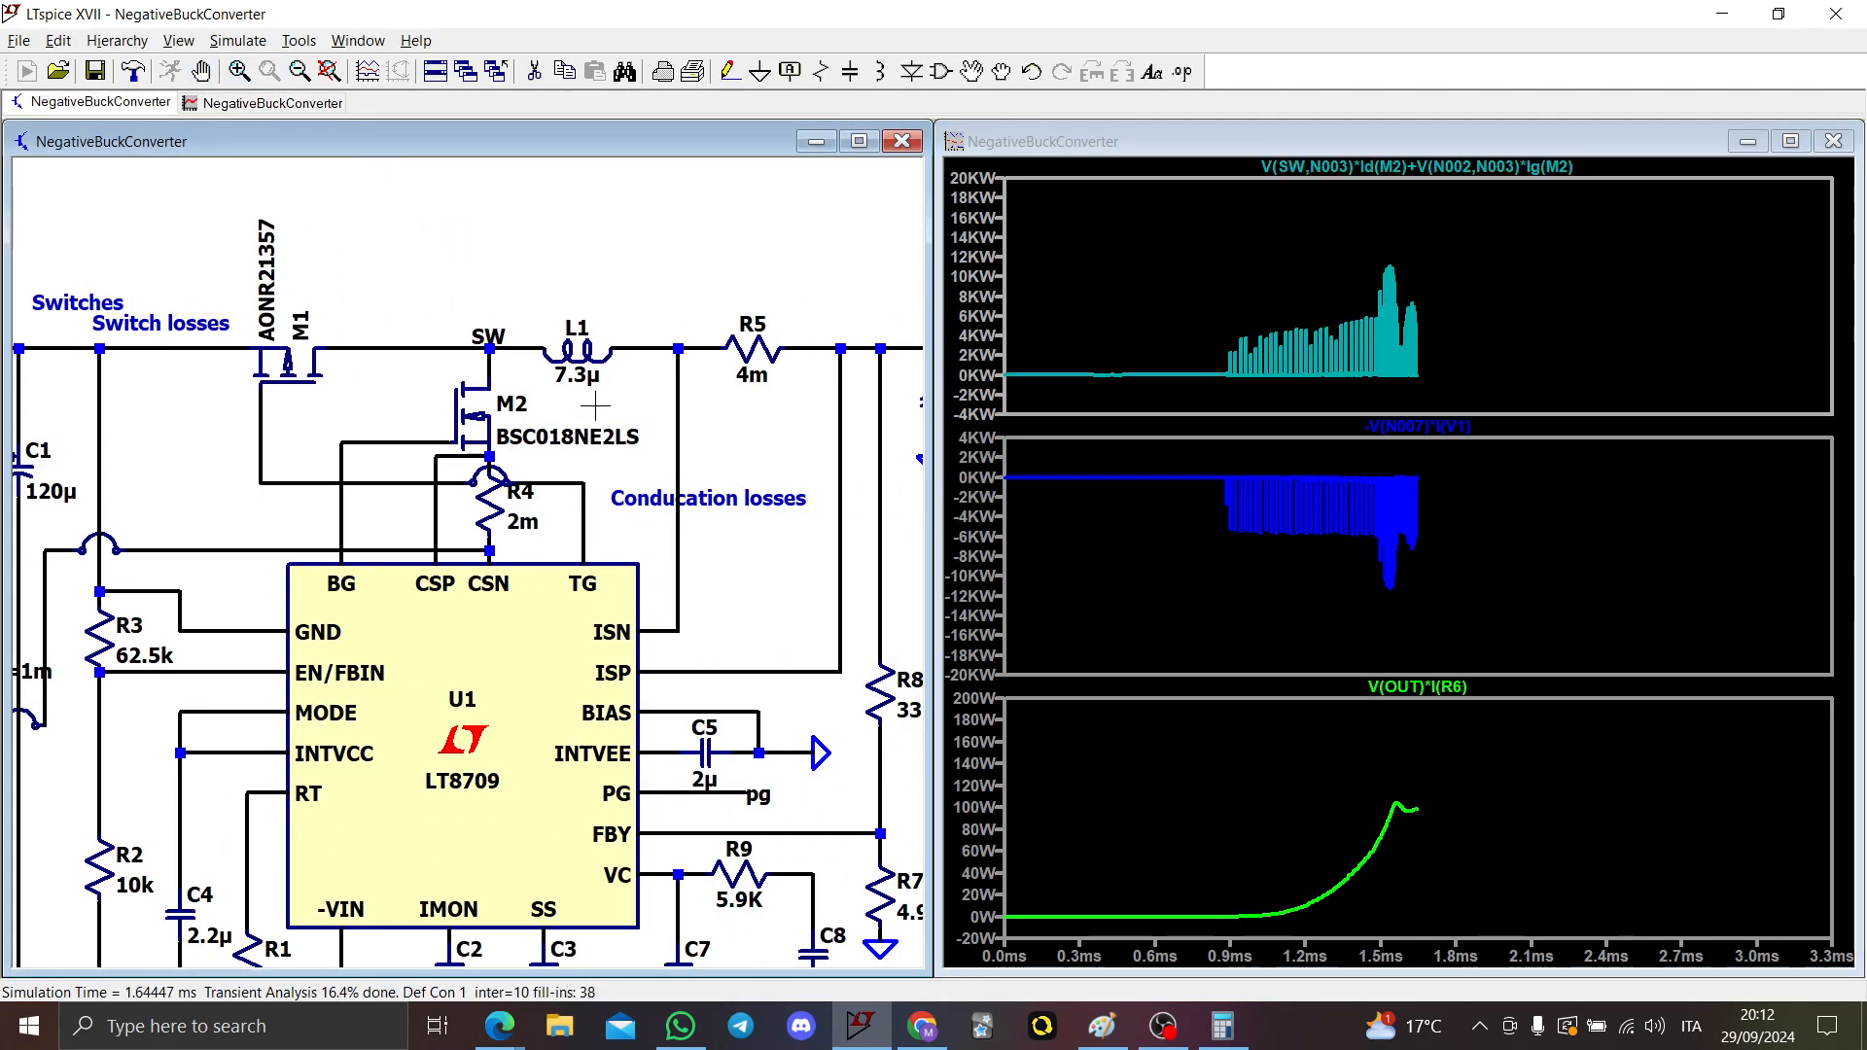
left_click_drag(595, 405, 603, 409)
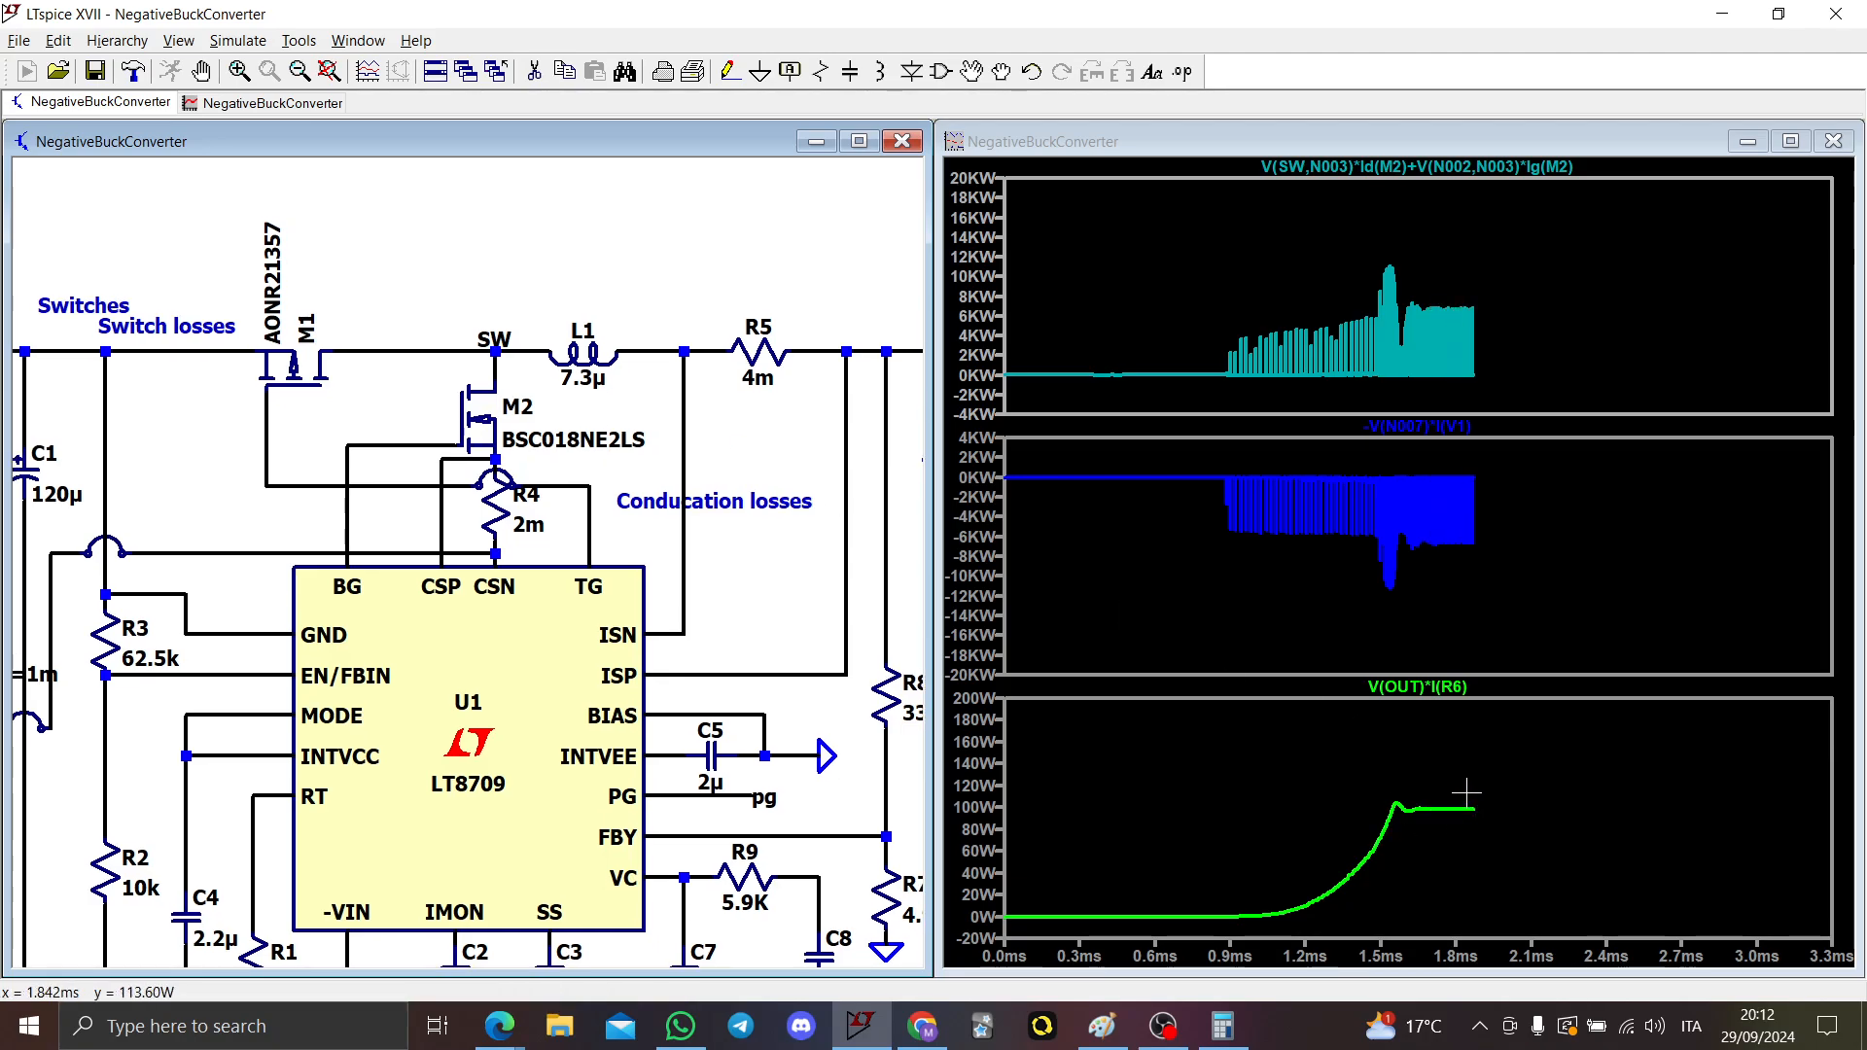
Step: Inspect individual switching periods in the power waveforms around 1.85 ms and 2.44 ms, restoring the full view after each
left_click_drag(1467, 793, 1473, 824)
right_click(1215, 800)
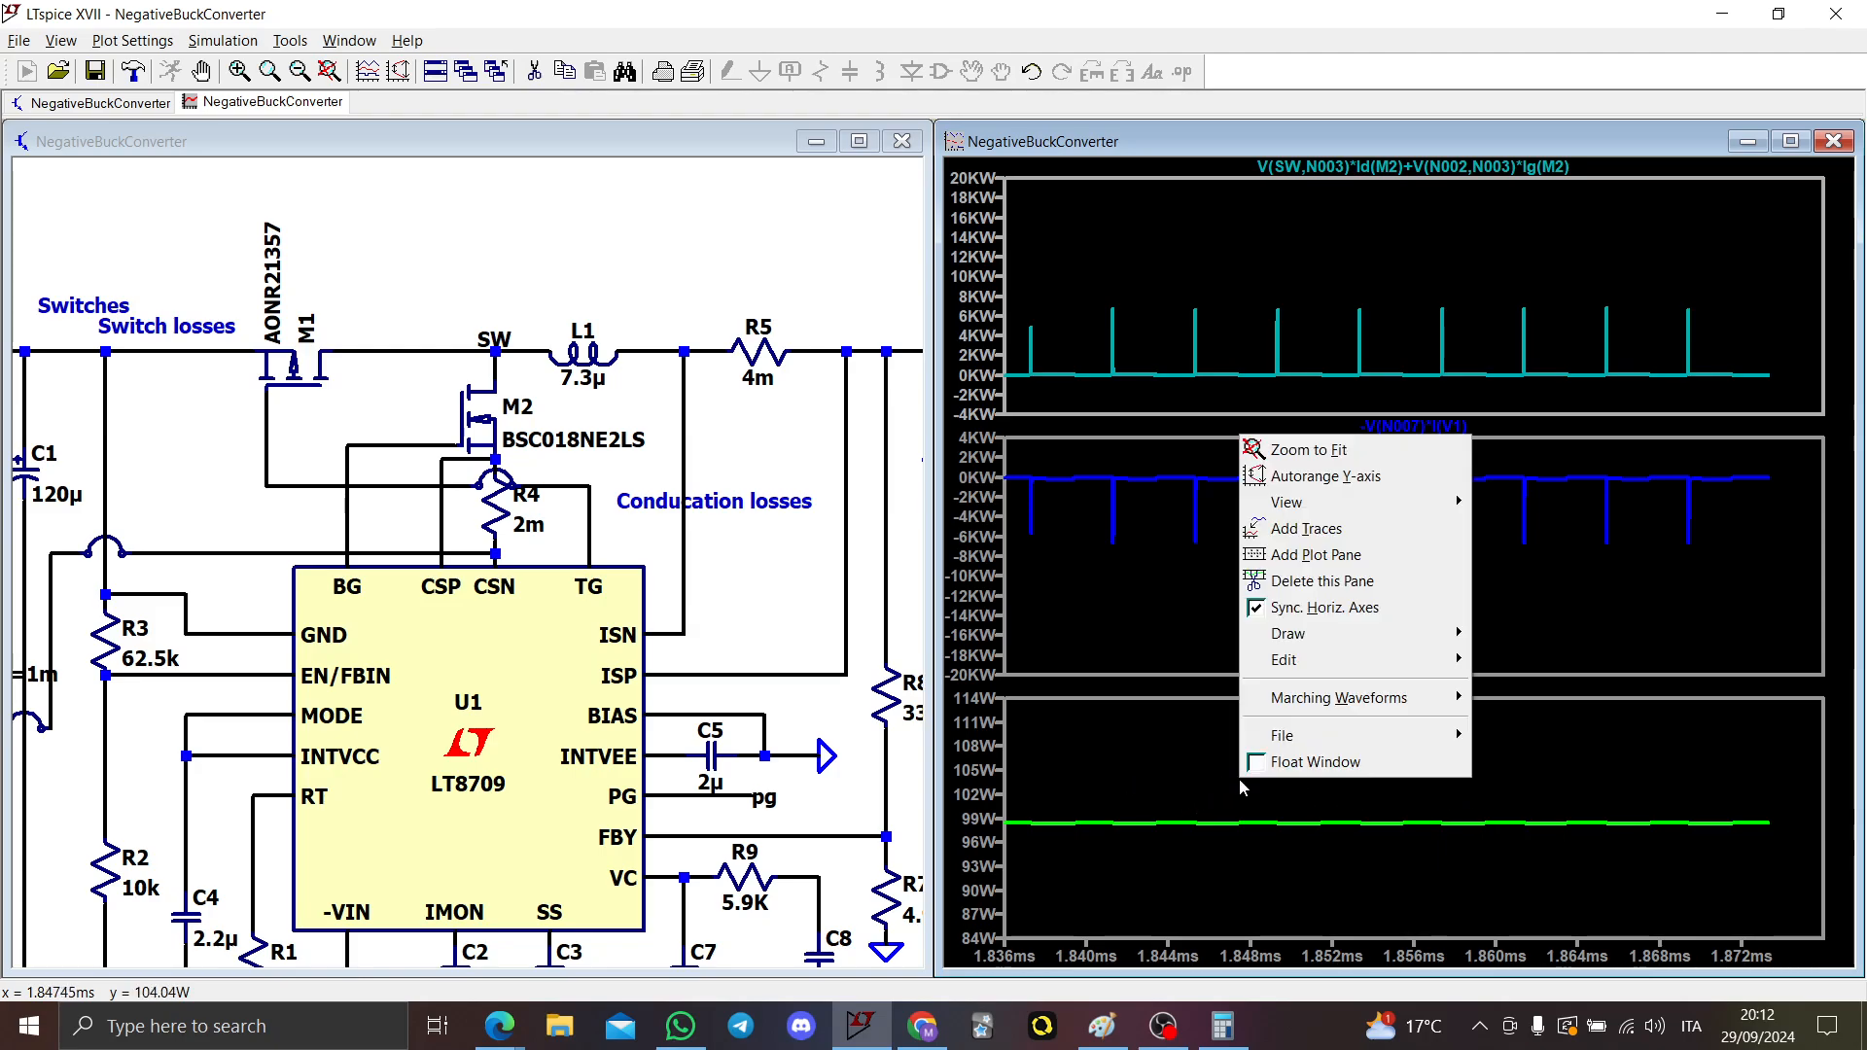
left_click(1254, 448)
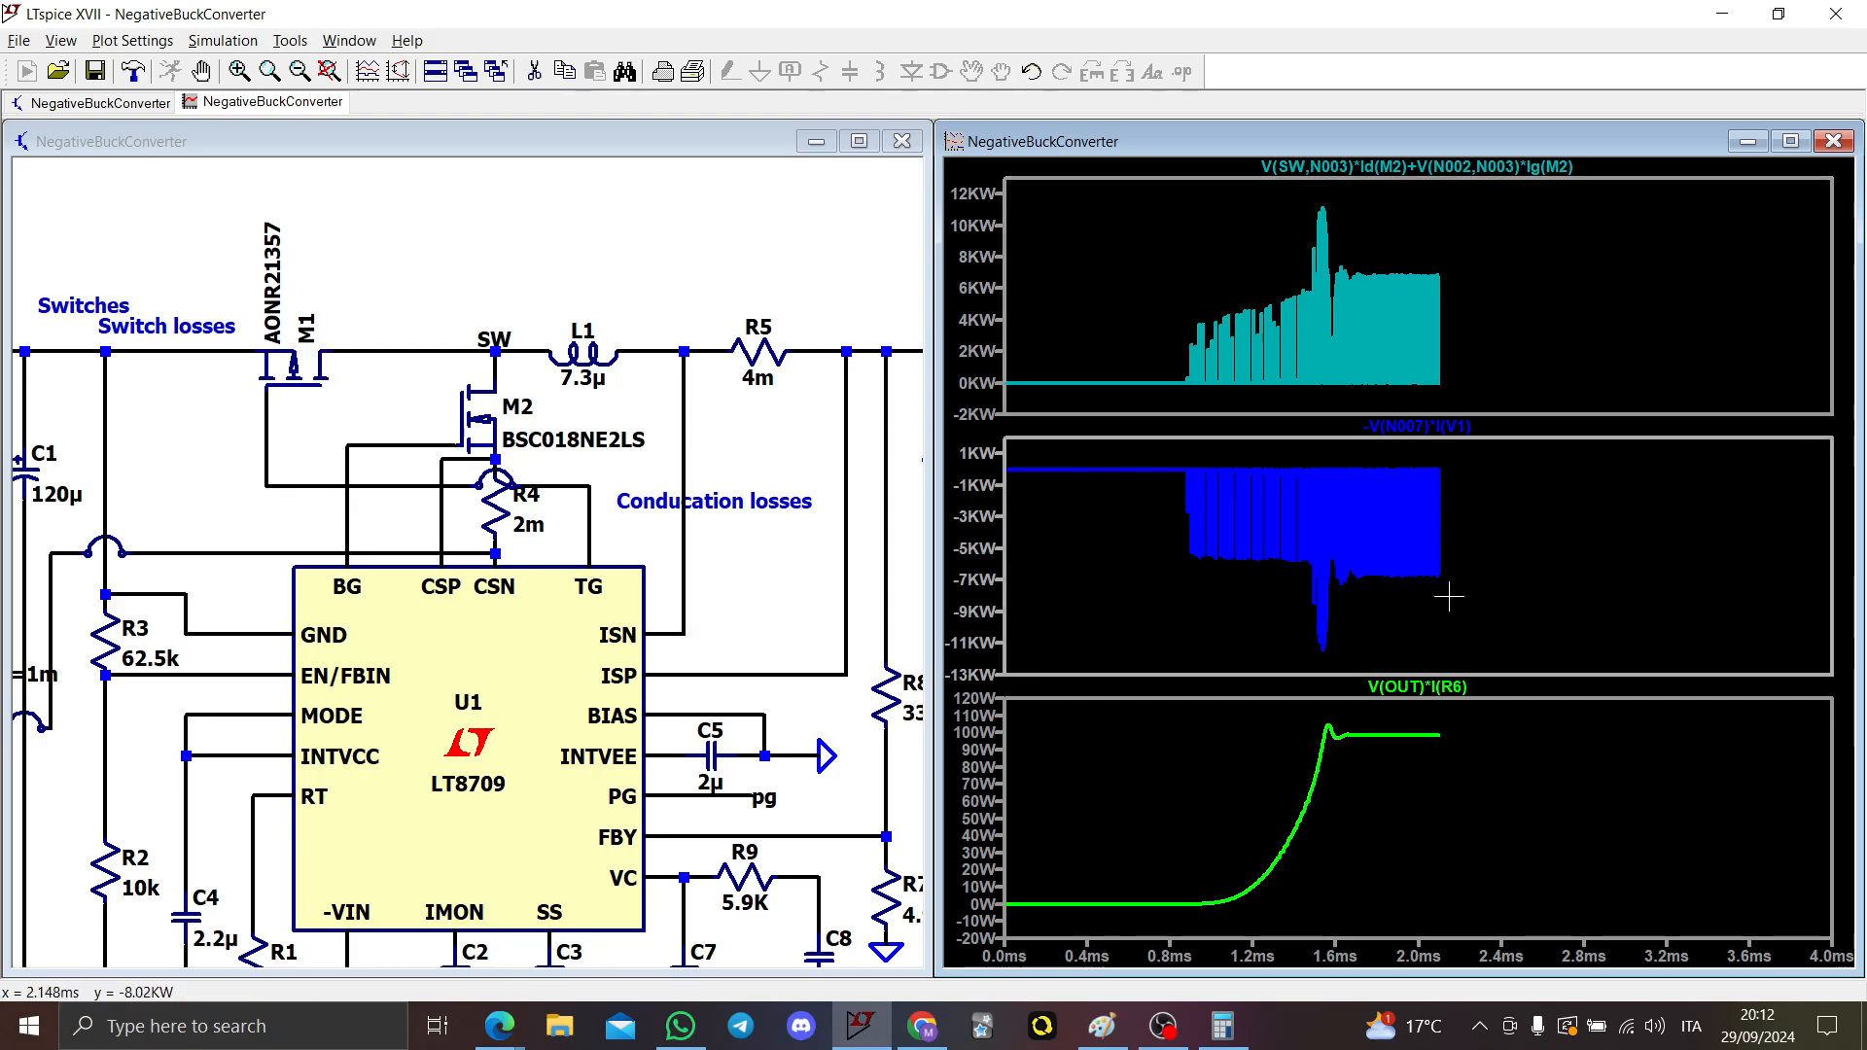
right_click(1498, 591)
left_click(1556, 600)
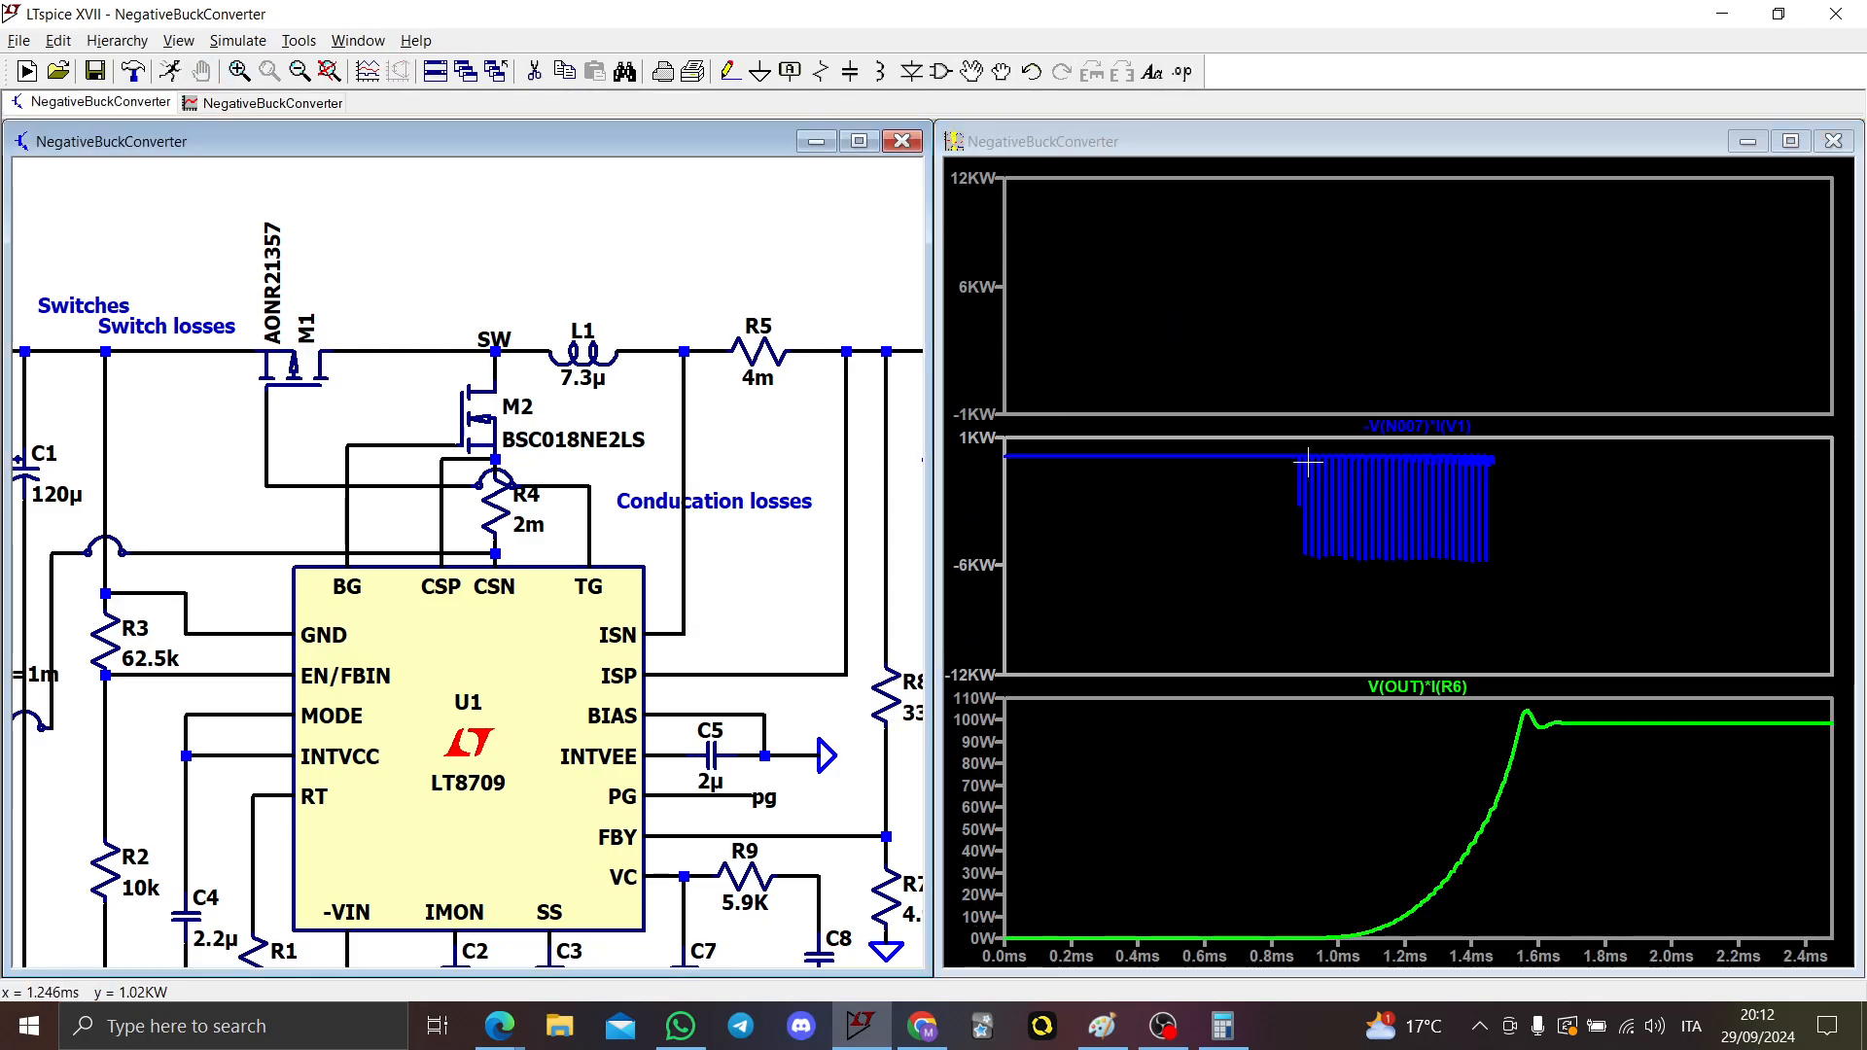
left_click_drag(1810, 608, 1857, 439)
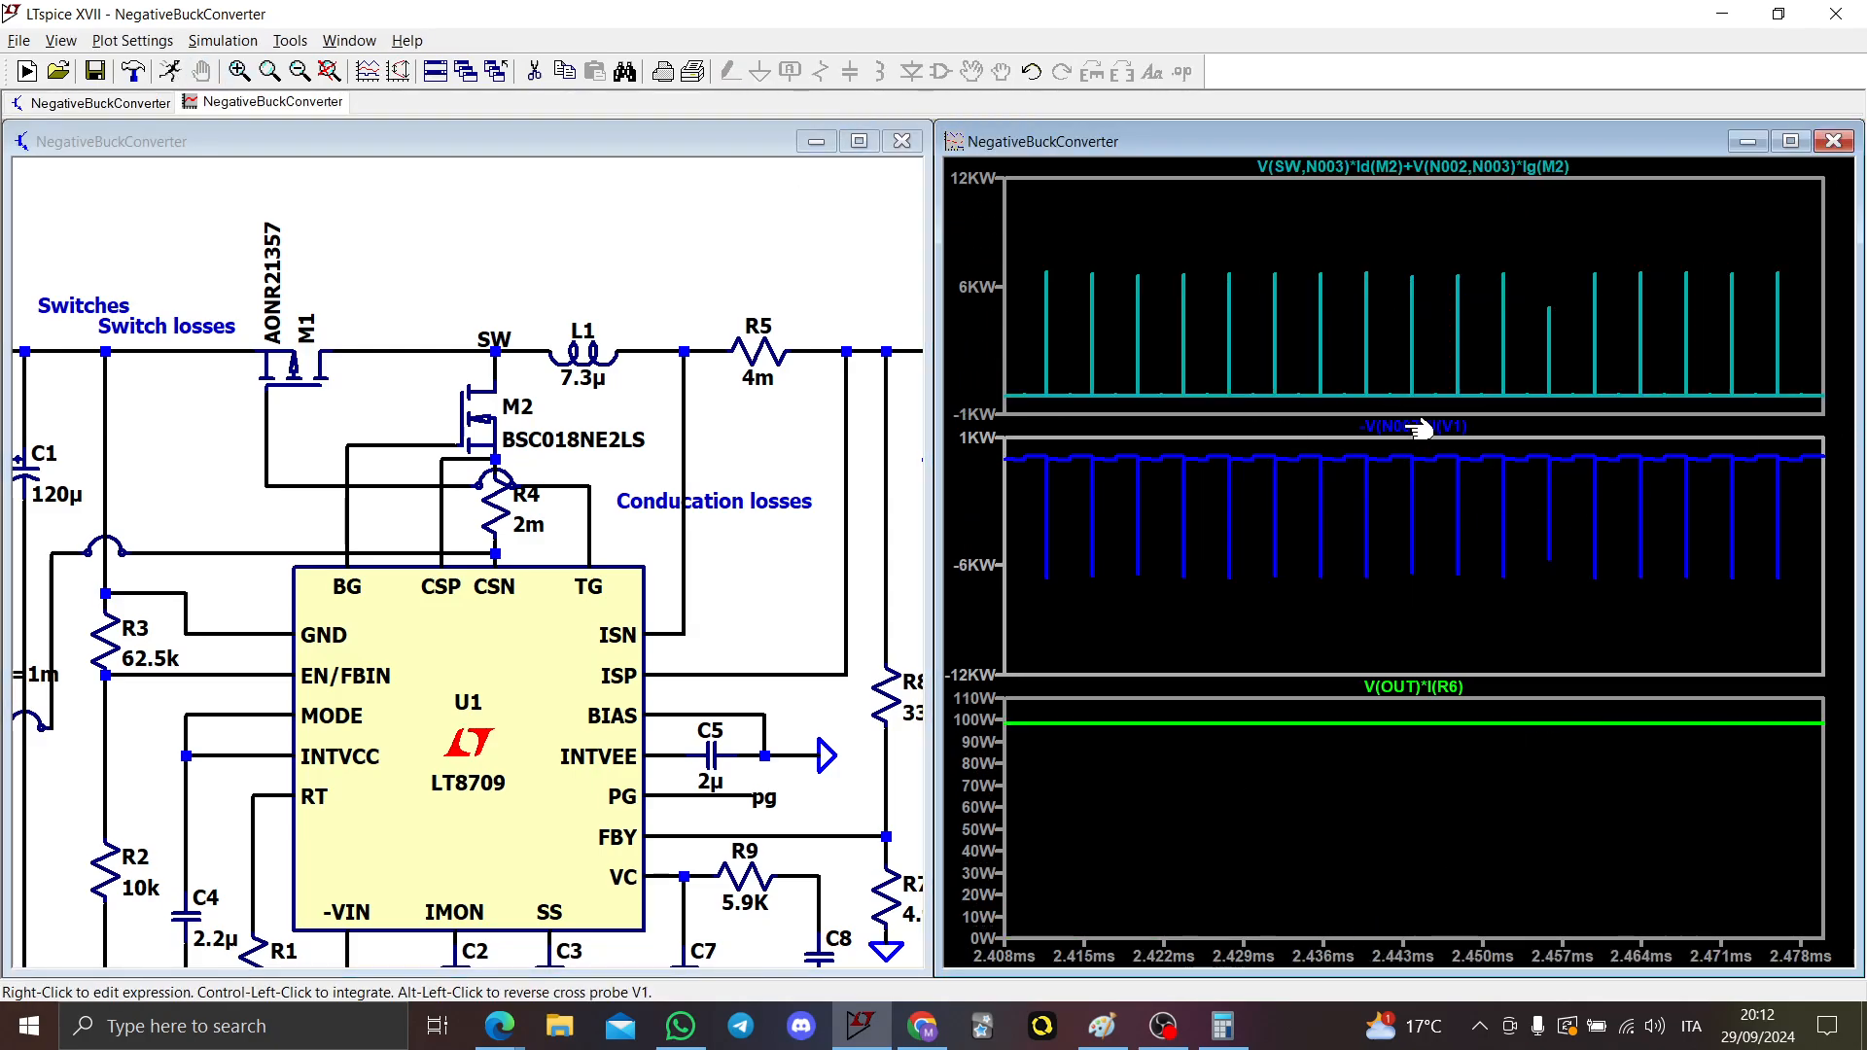
right_click(1413, 486)
left_click(1438, 490)
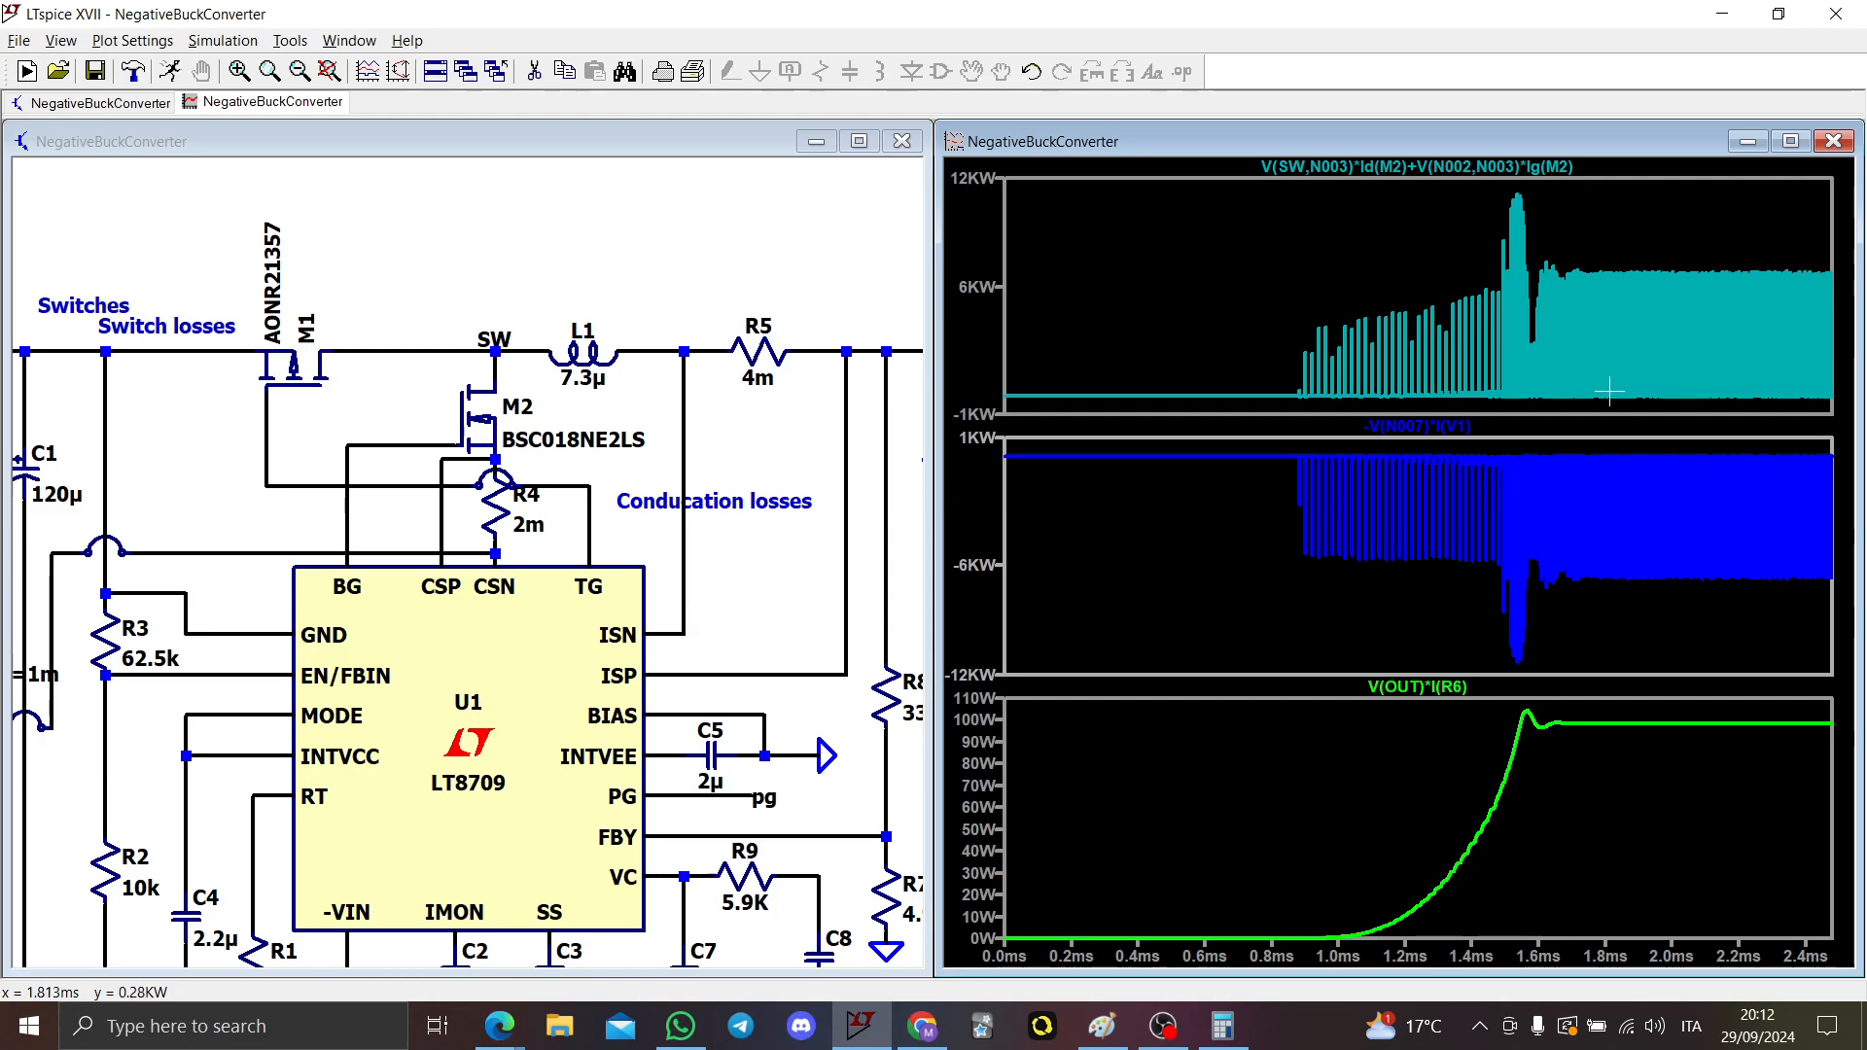
Step: Plot M1's power dissipation in place of V1's and measure its average from 2.16 ms to the end, closing the readout
left_click(281, 364, "alt")
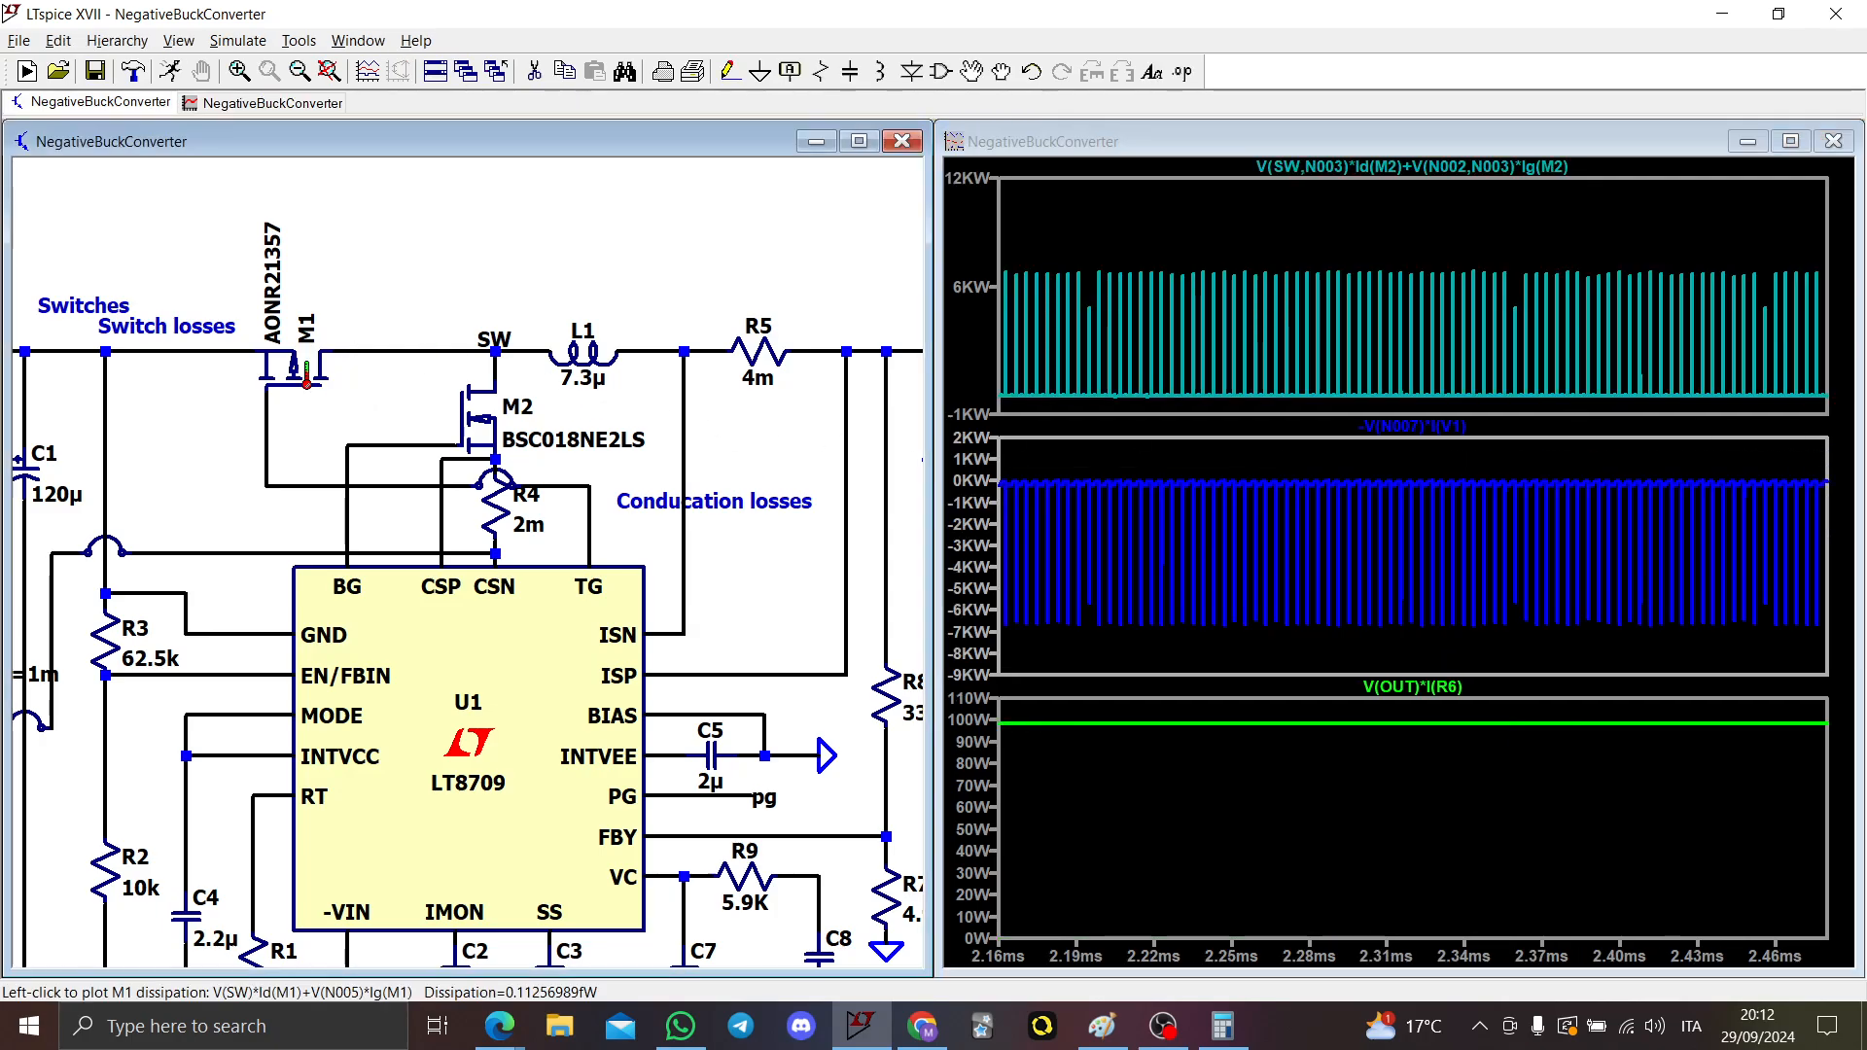
left_click(1333, 426, "ctrl")
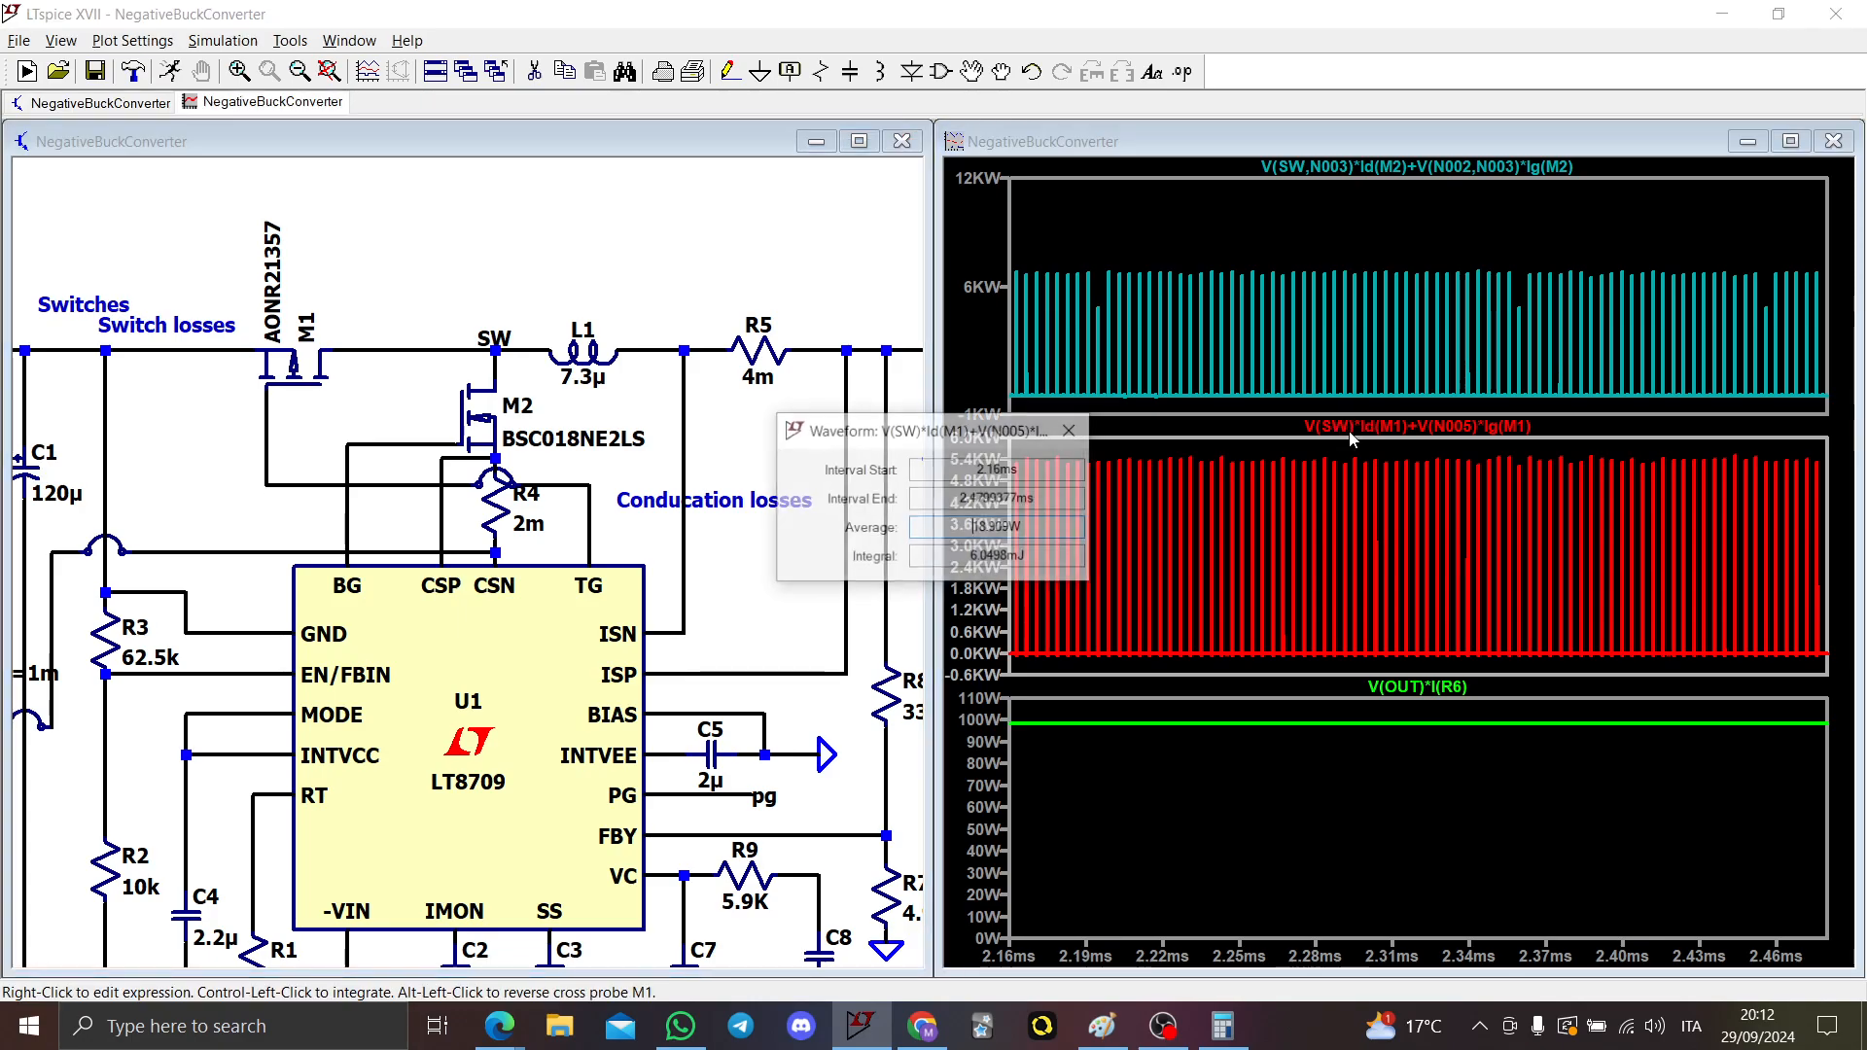
left_click(1069, 431)
Step: Browse the MOSFET library entries around the AONR21357 as alternatives for M1, closing the selection without changing the part
right_click(280, 363)
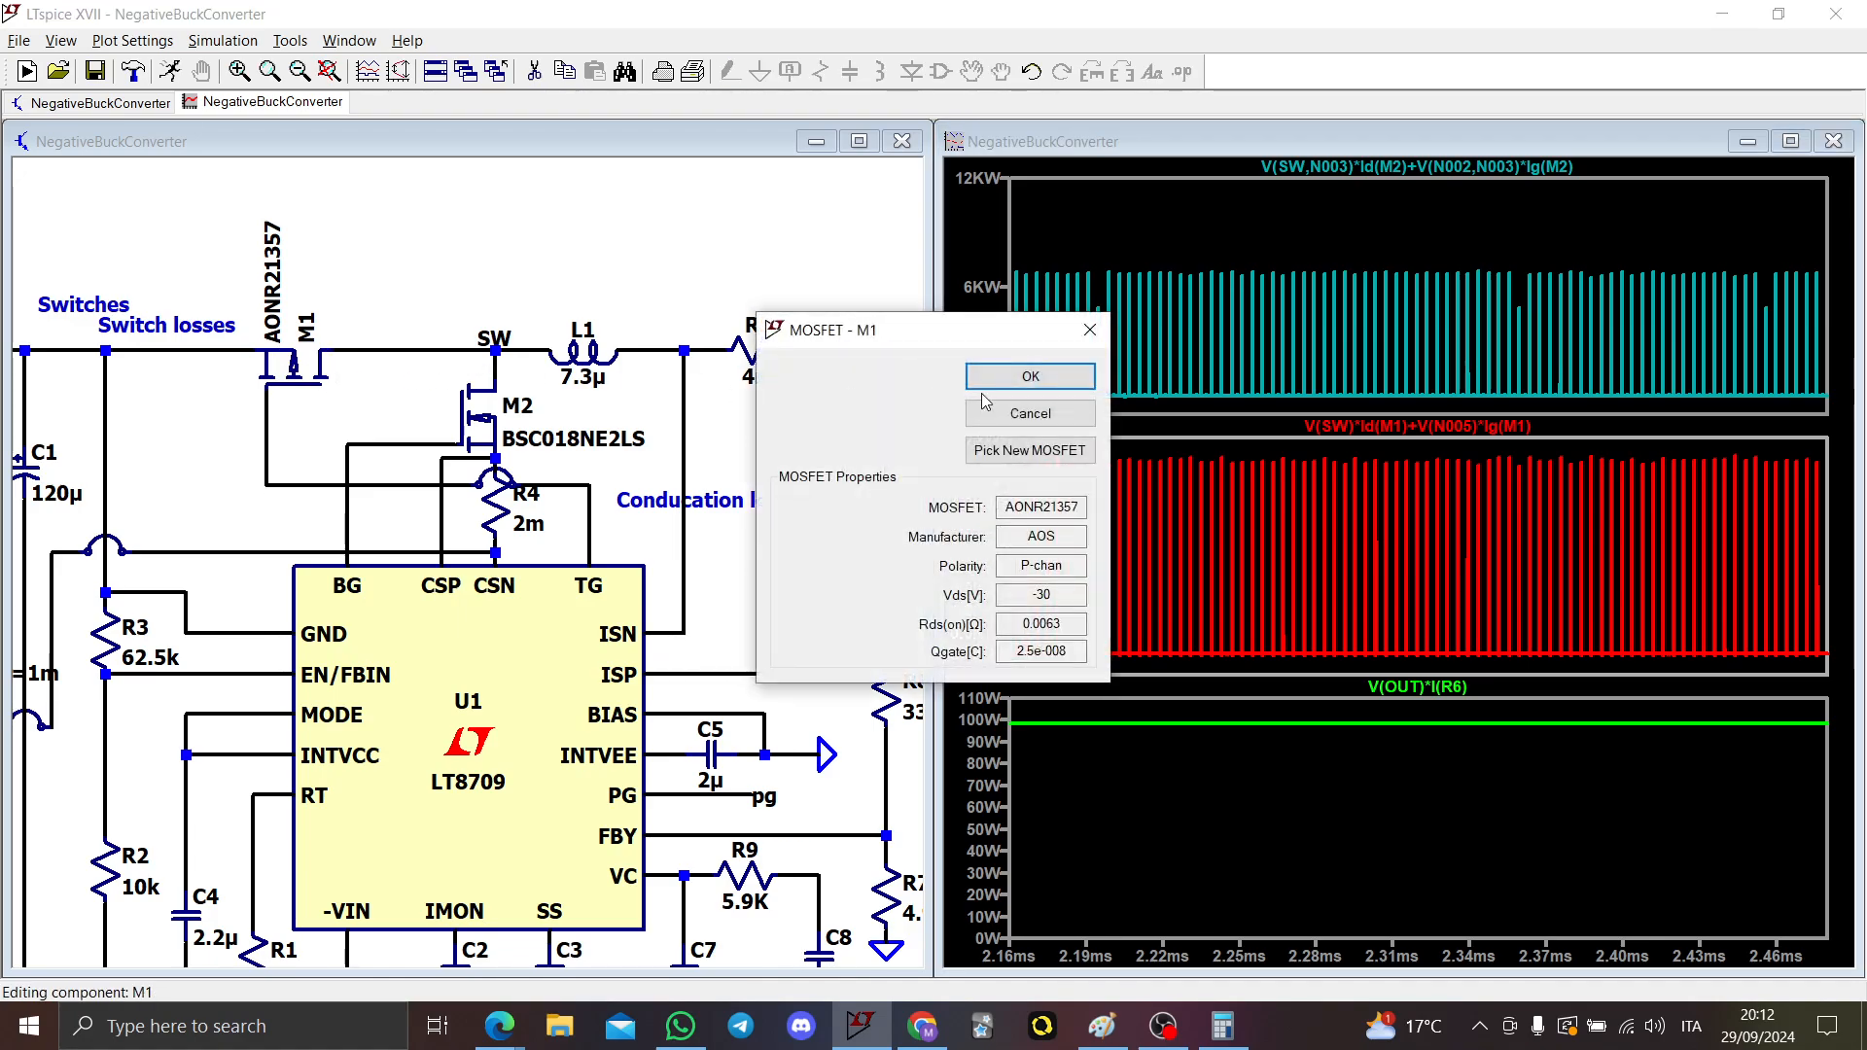
left_click(1031, 450)
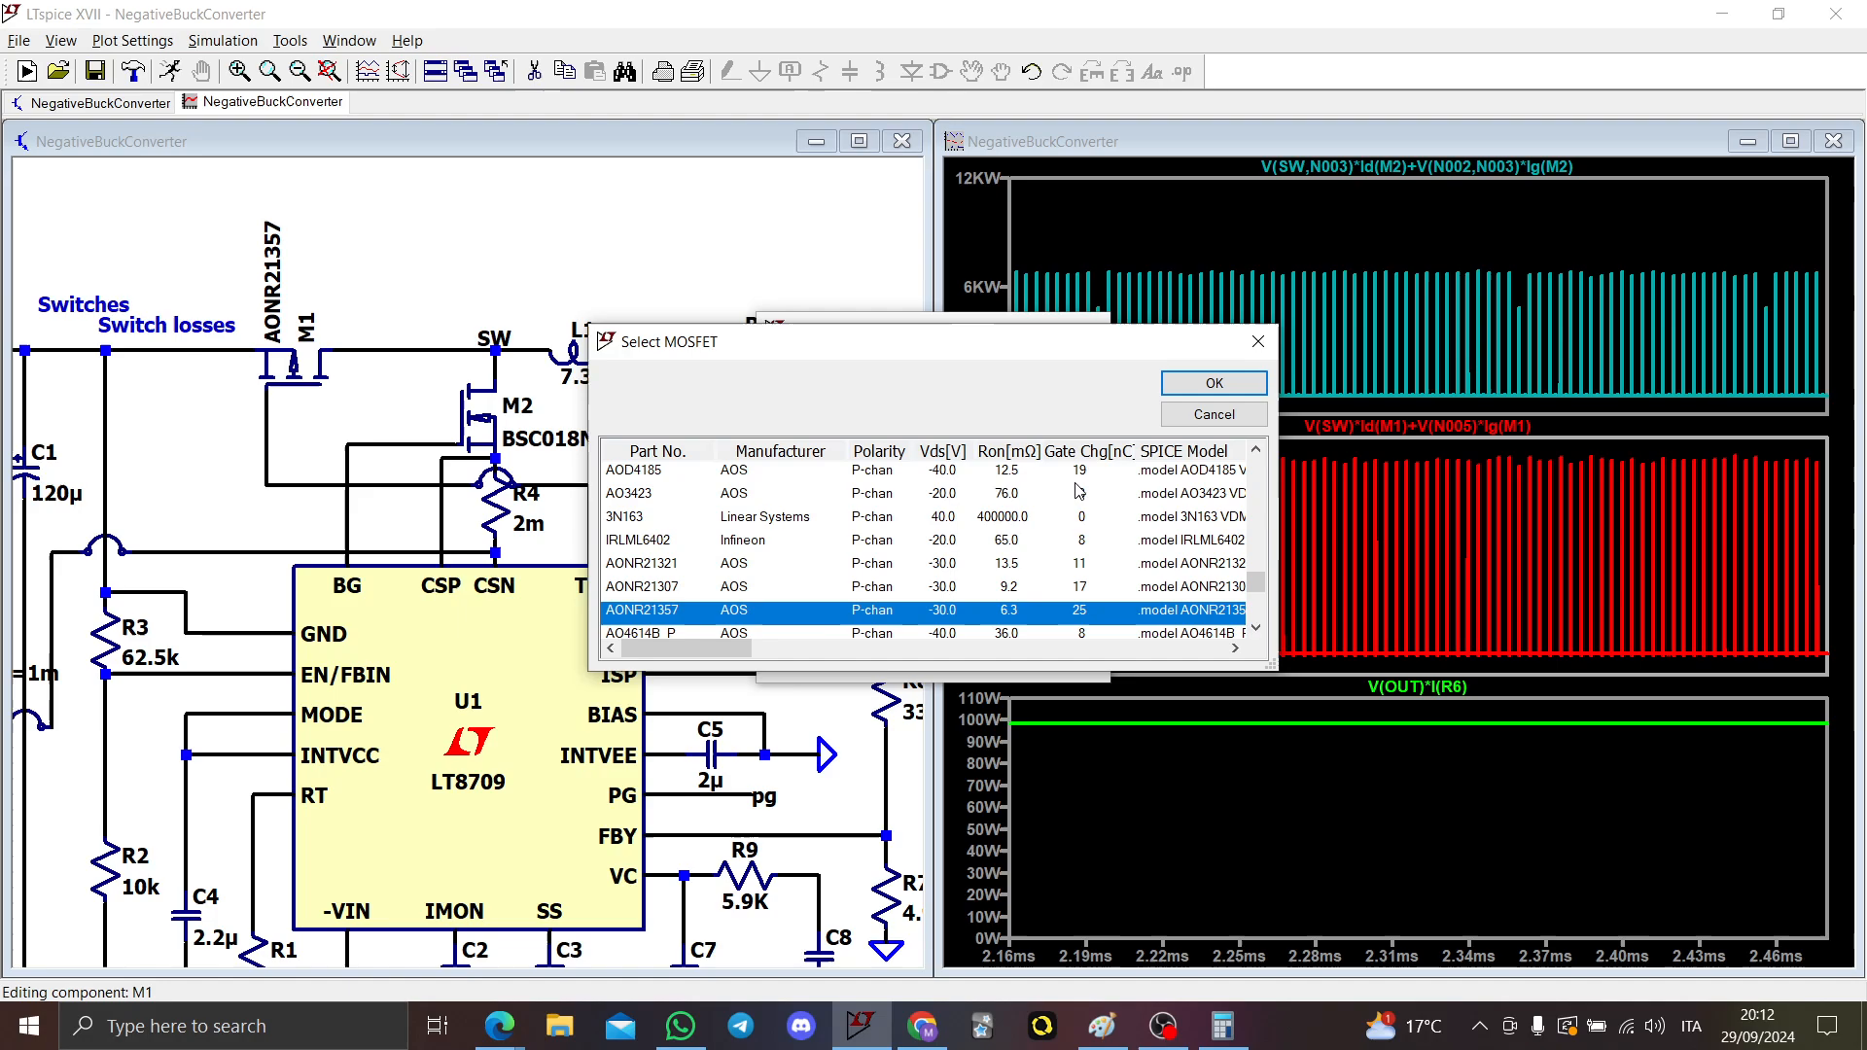
scroll(1087, 504, "down", 2)
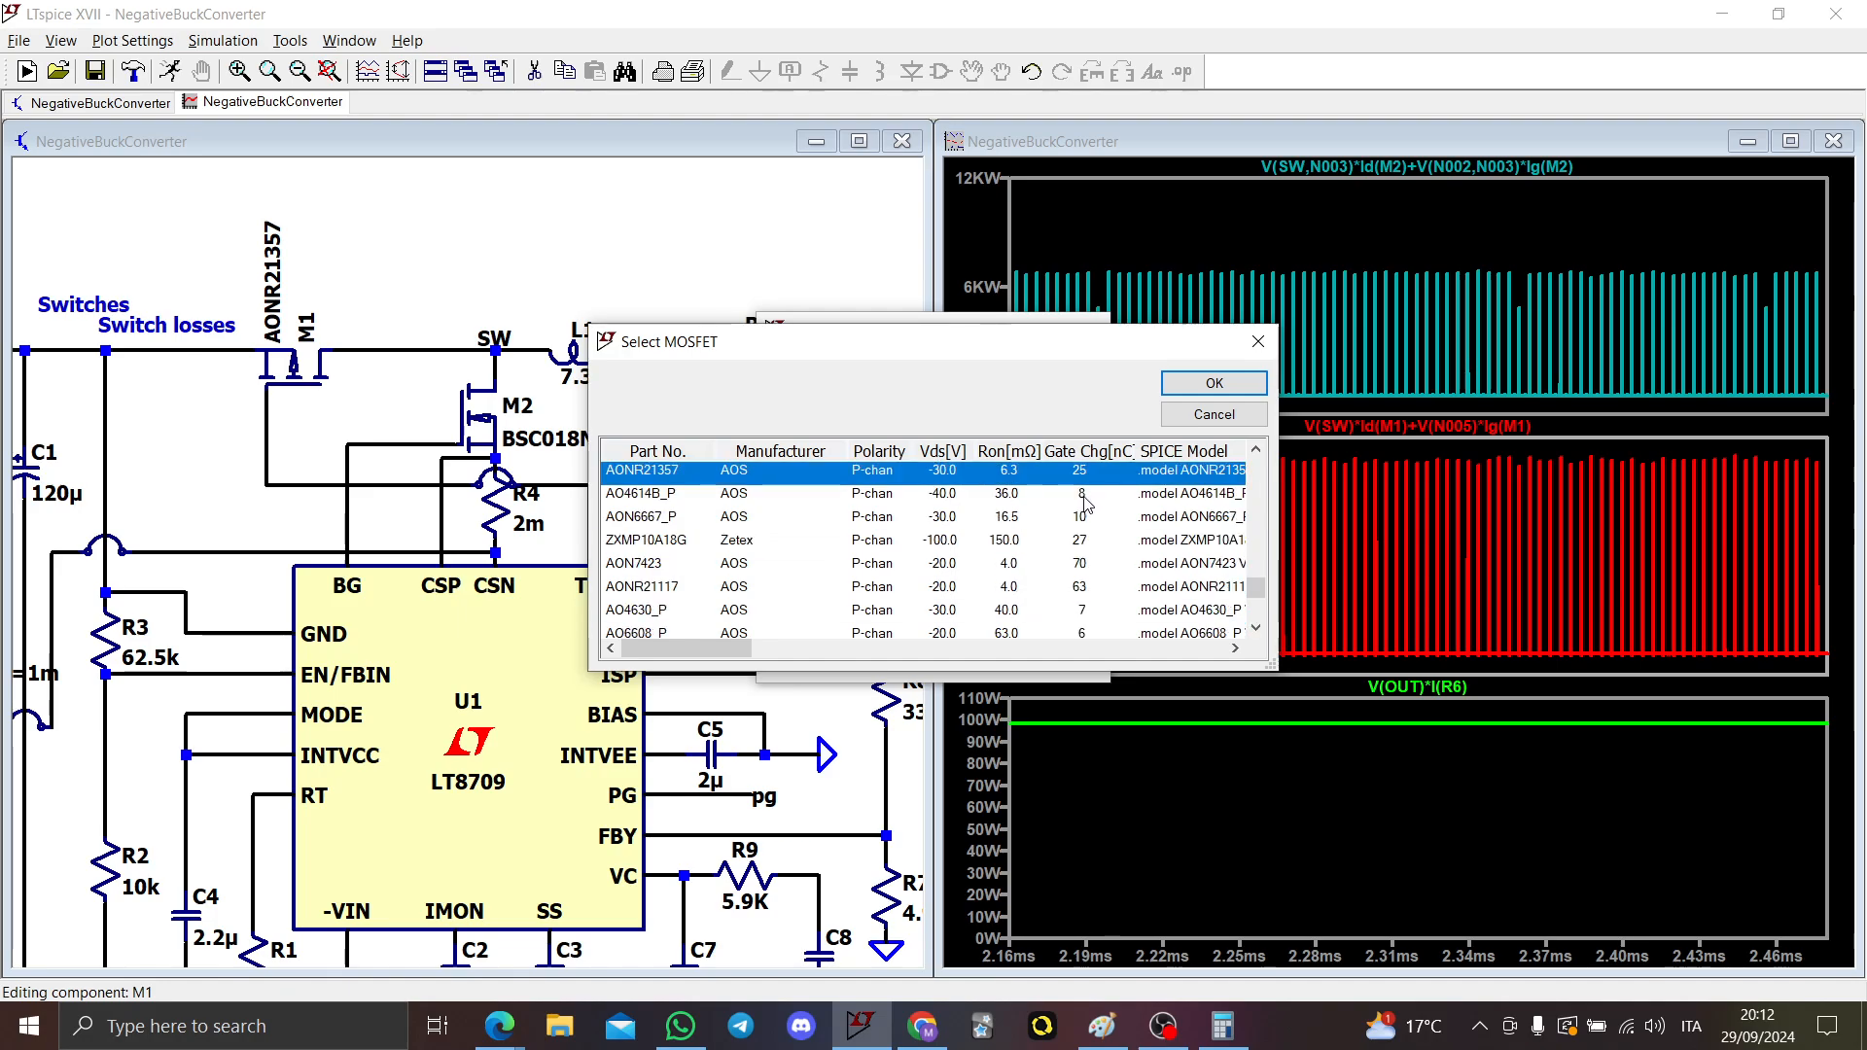
left_click(1263, 349)
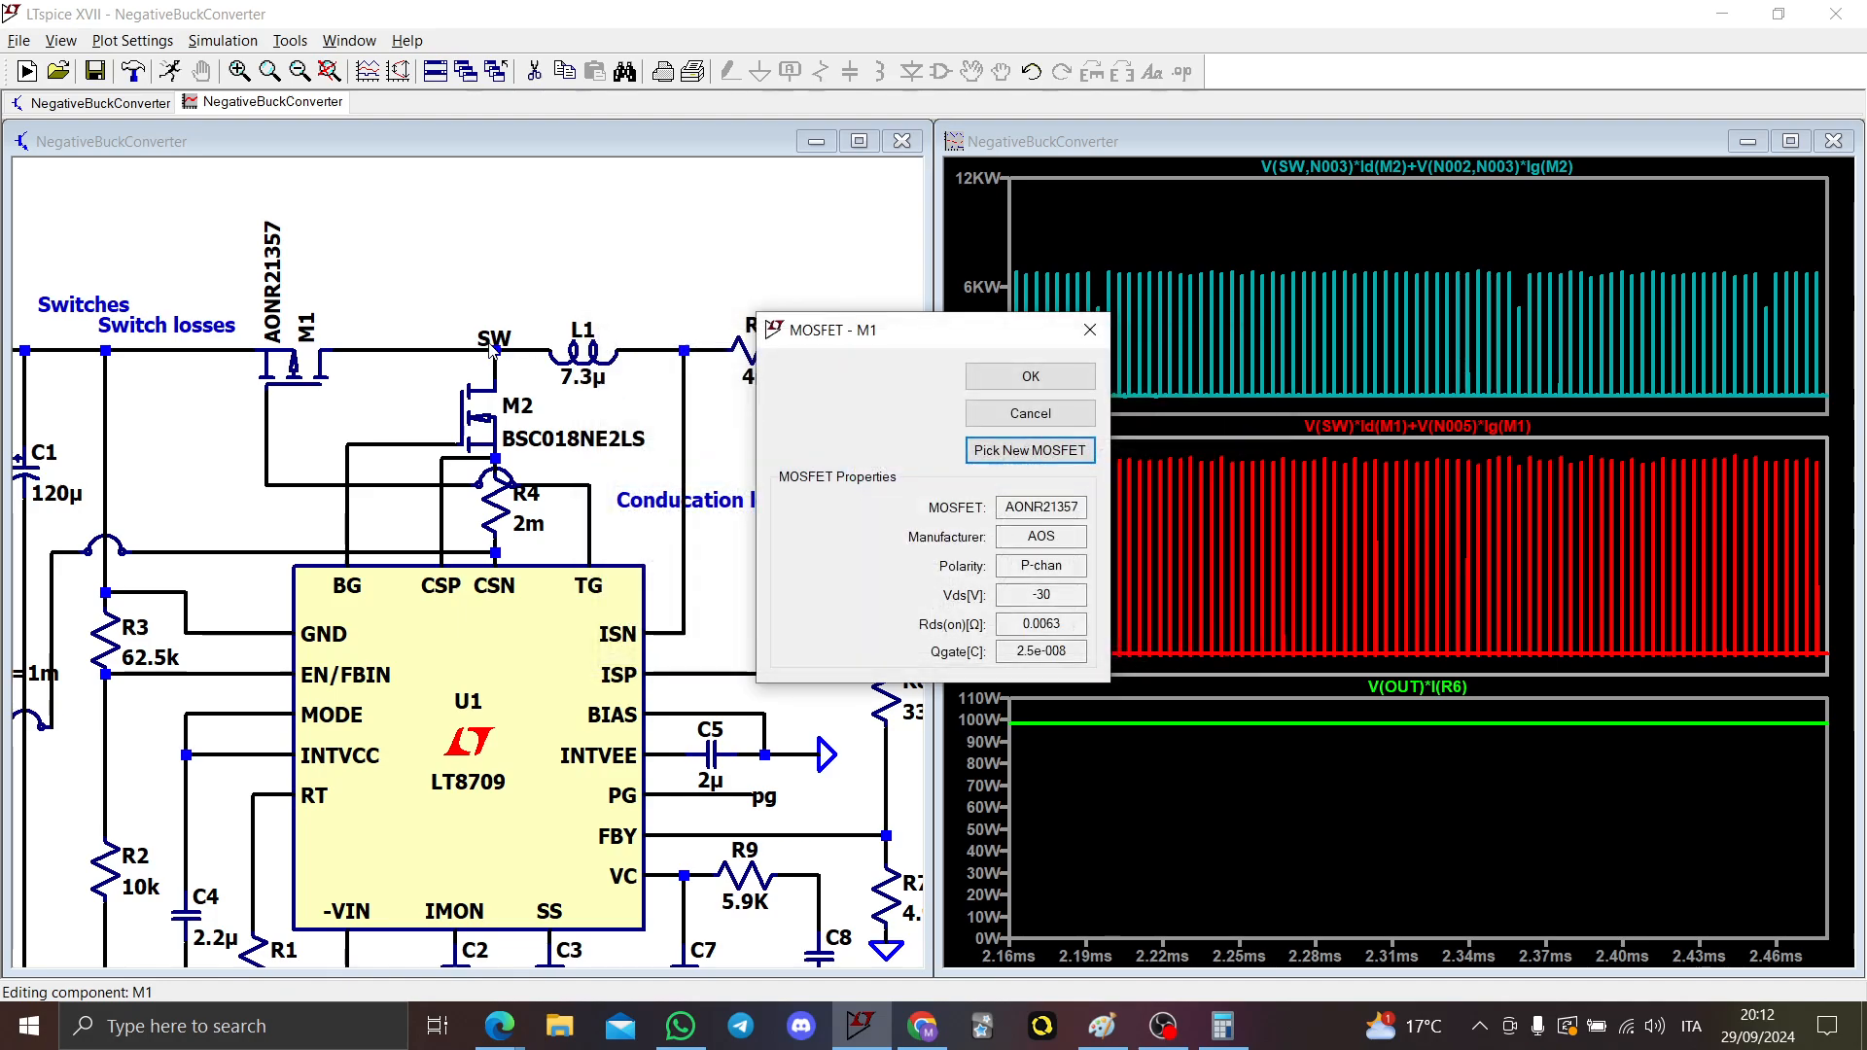
left_click(1091, 331)
Step: Plot M1's drain current in place of its power dissipation and enlarge the switching periods from 2.268 ms to 2.298 ms
left_click(350, 335)
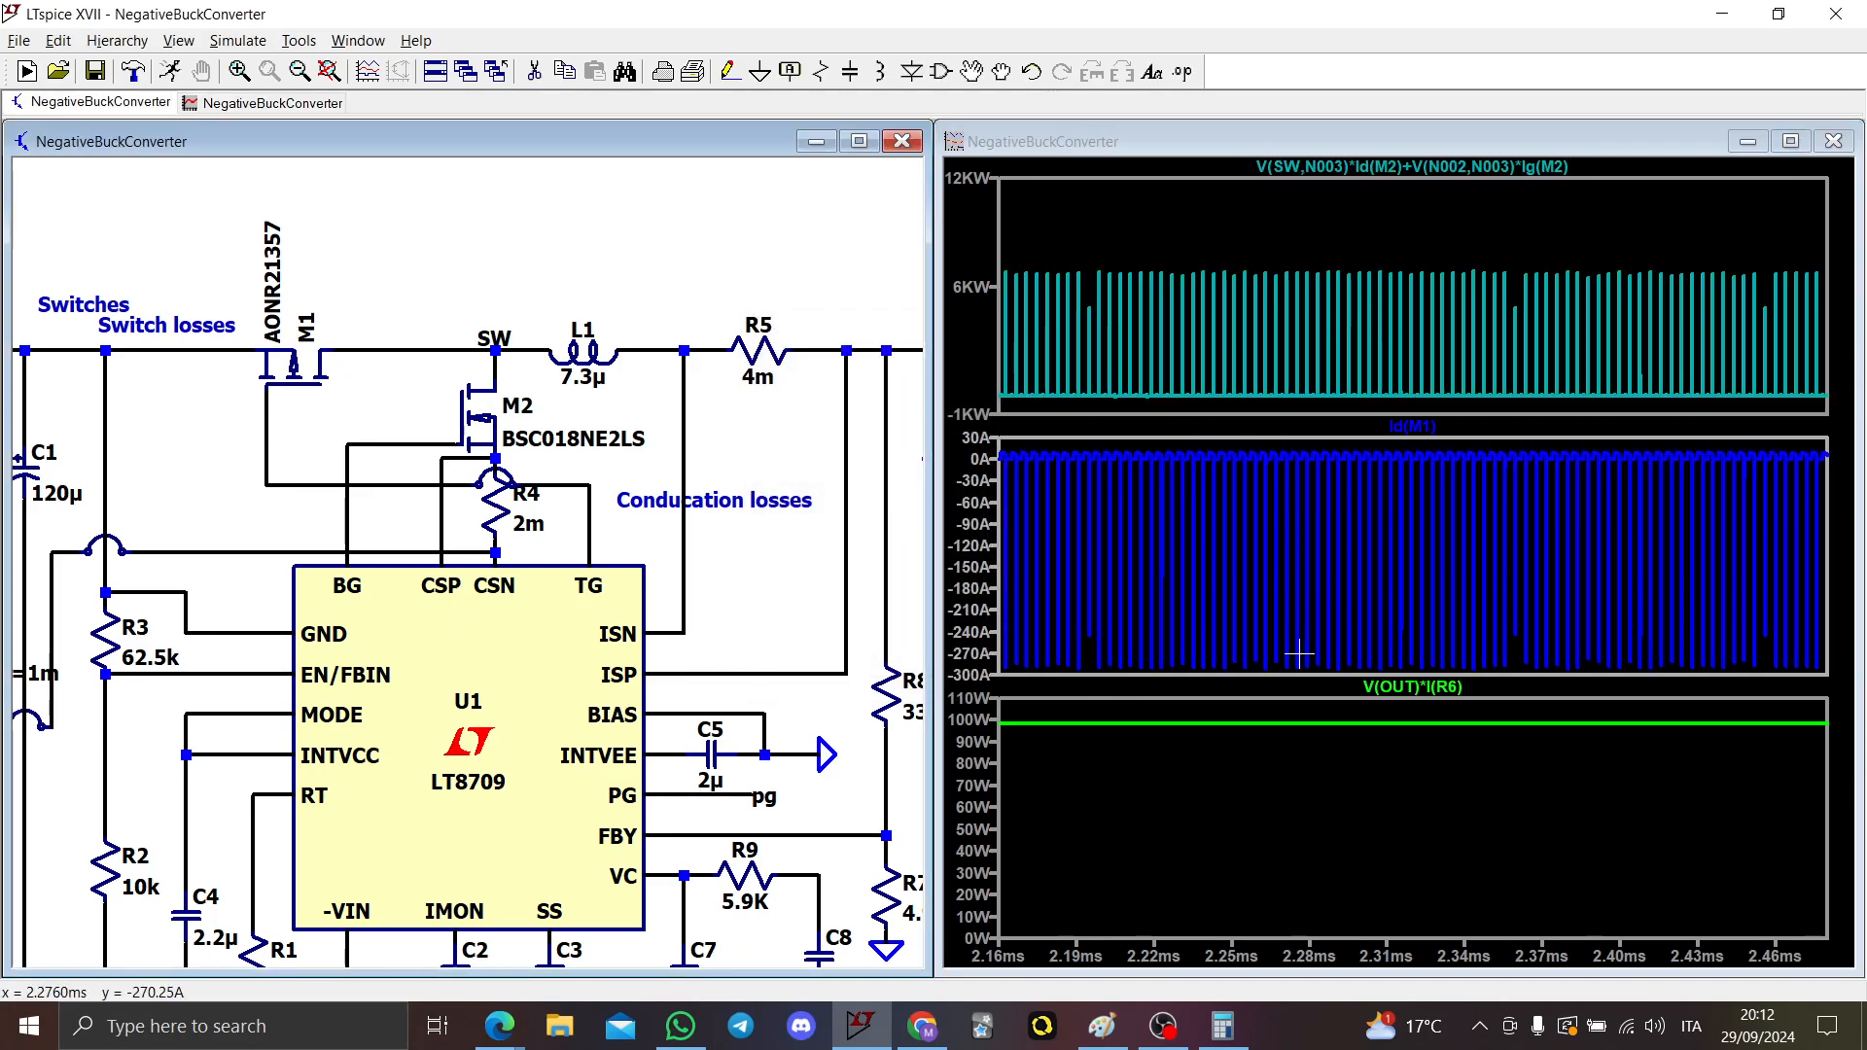
left_click_drag(1293, 679, 1409, 435)
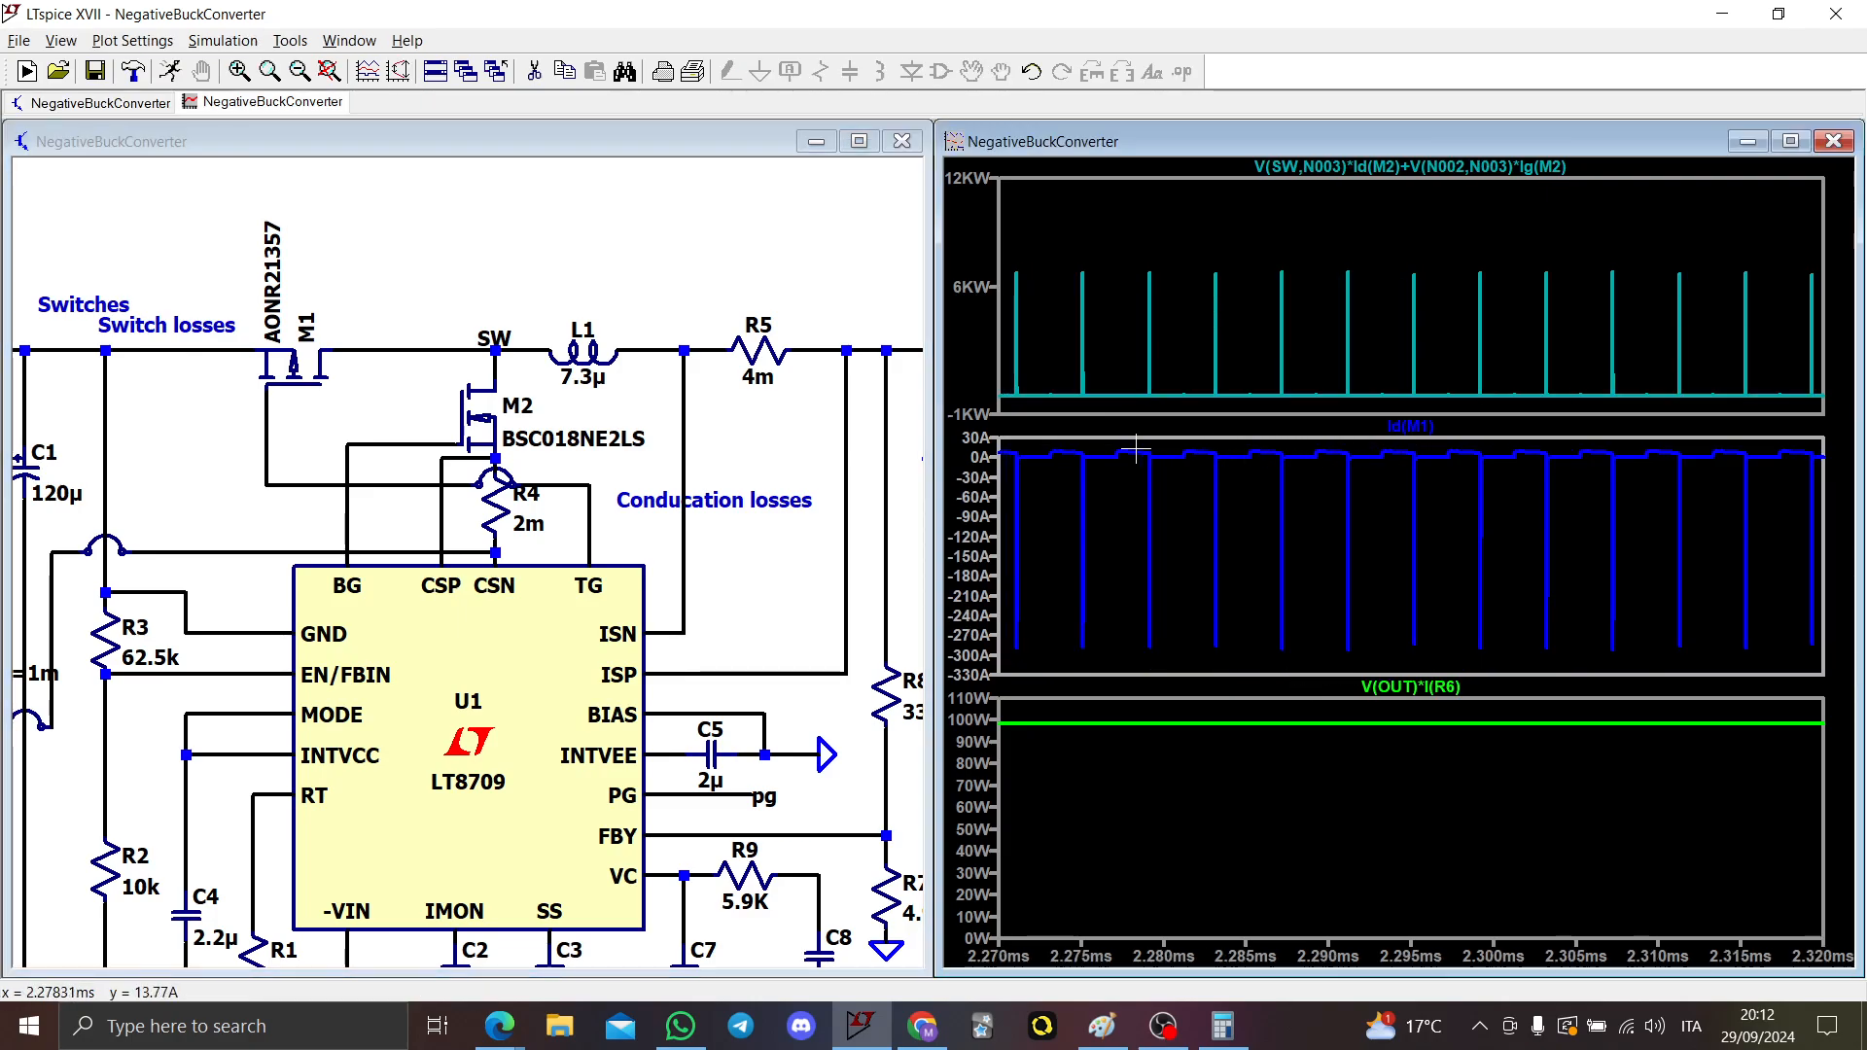
left_click_drag(1015, 445, 1699, 467)
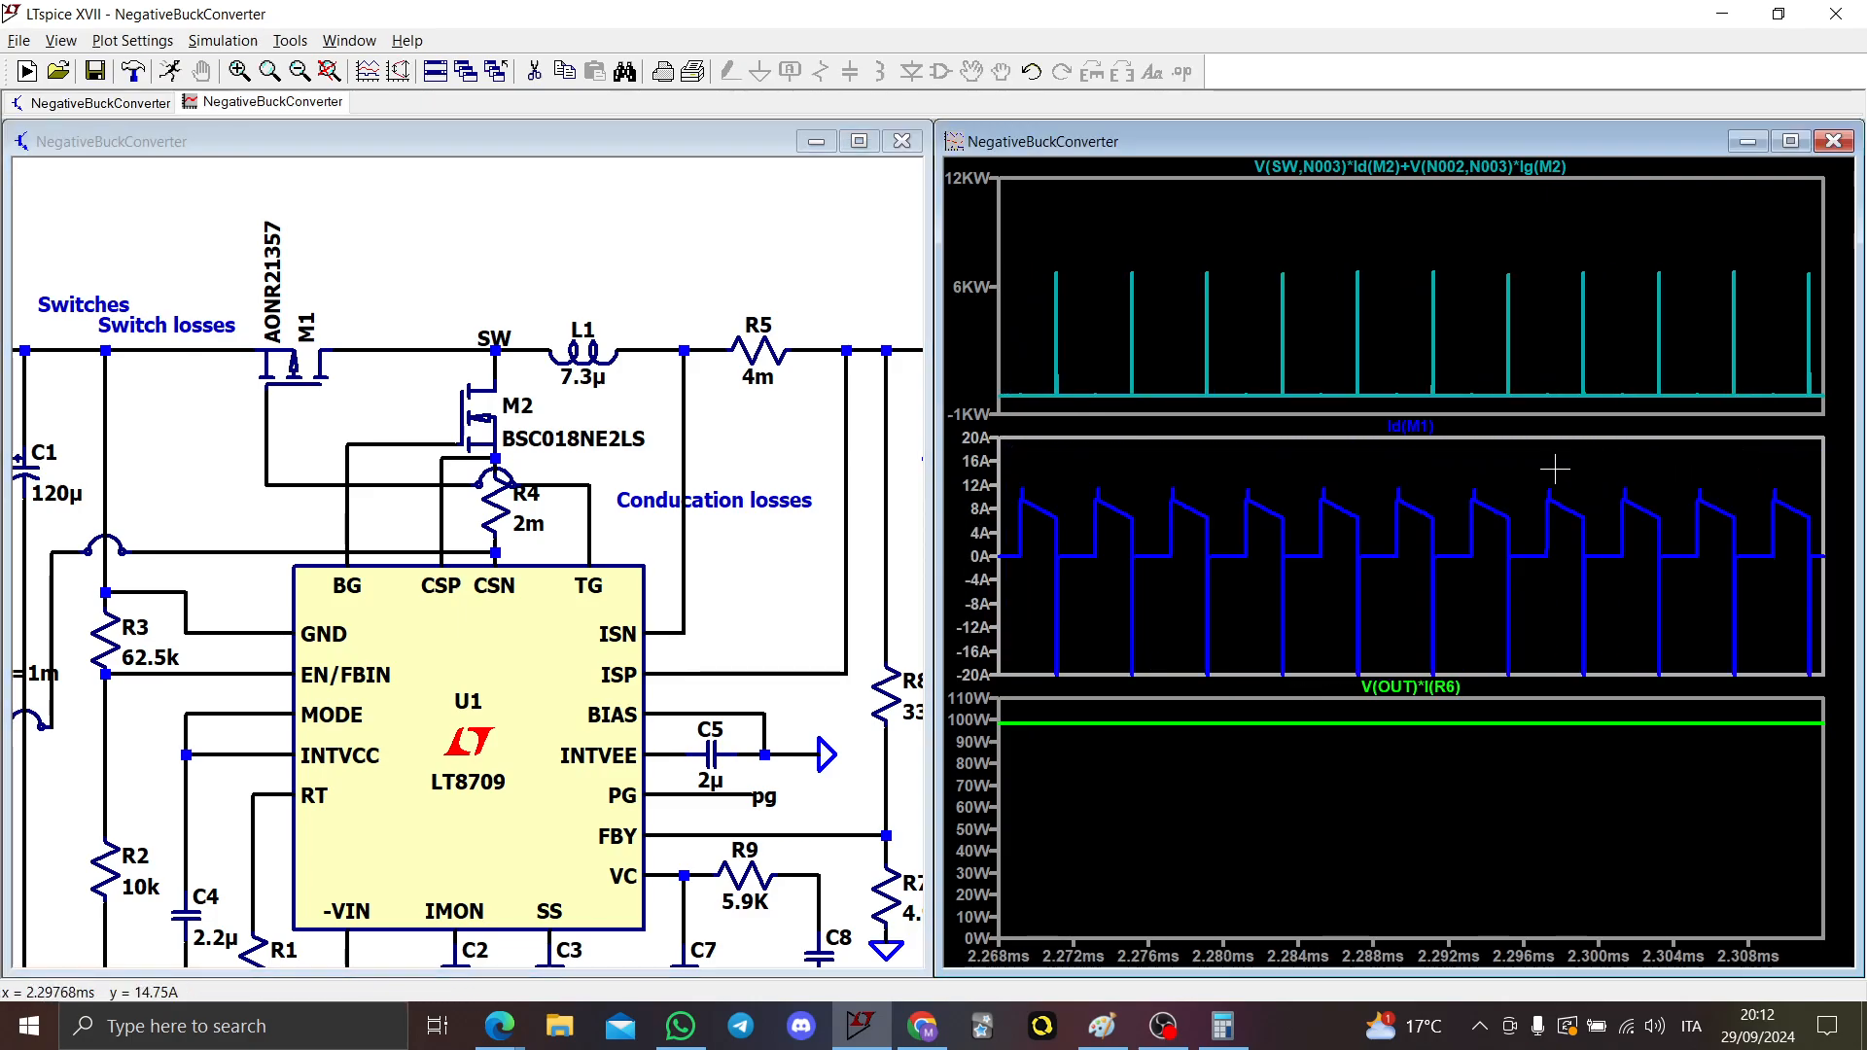
left_click_drag(1095, 486, 1553, 575)
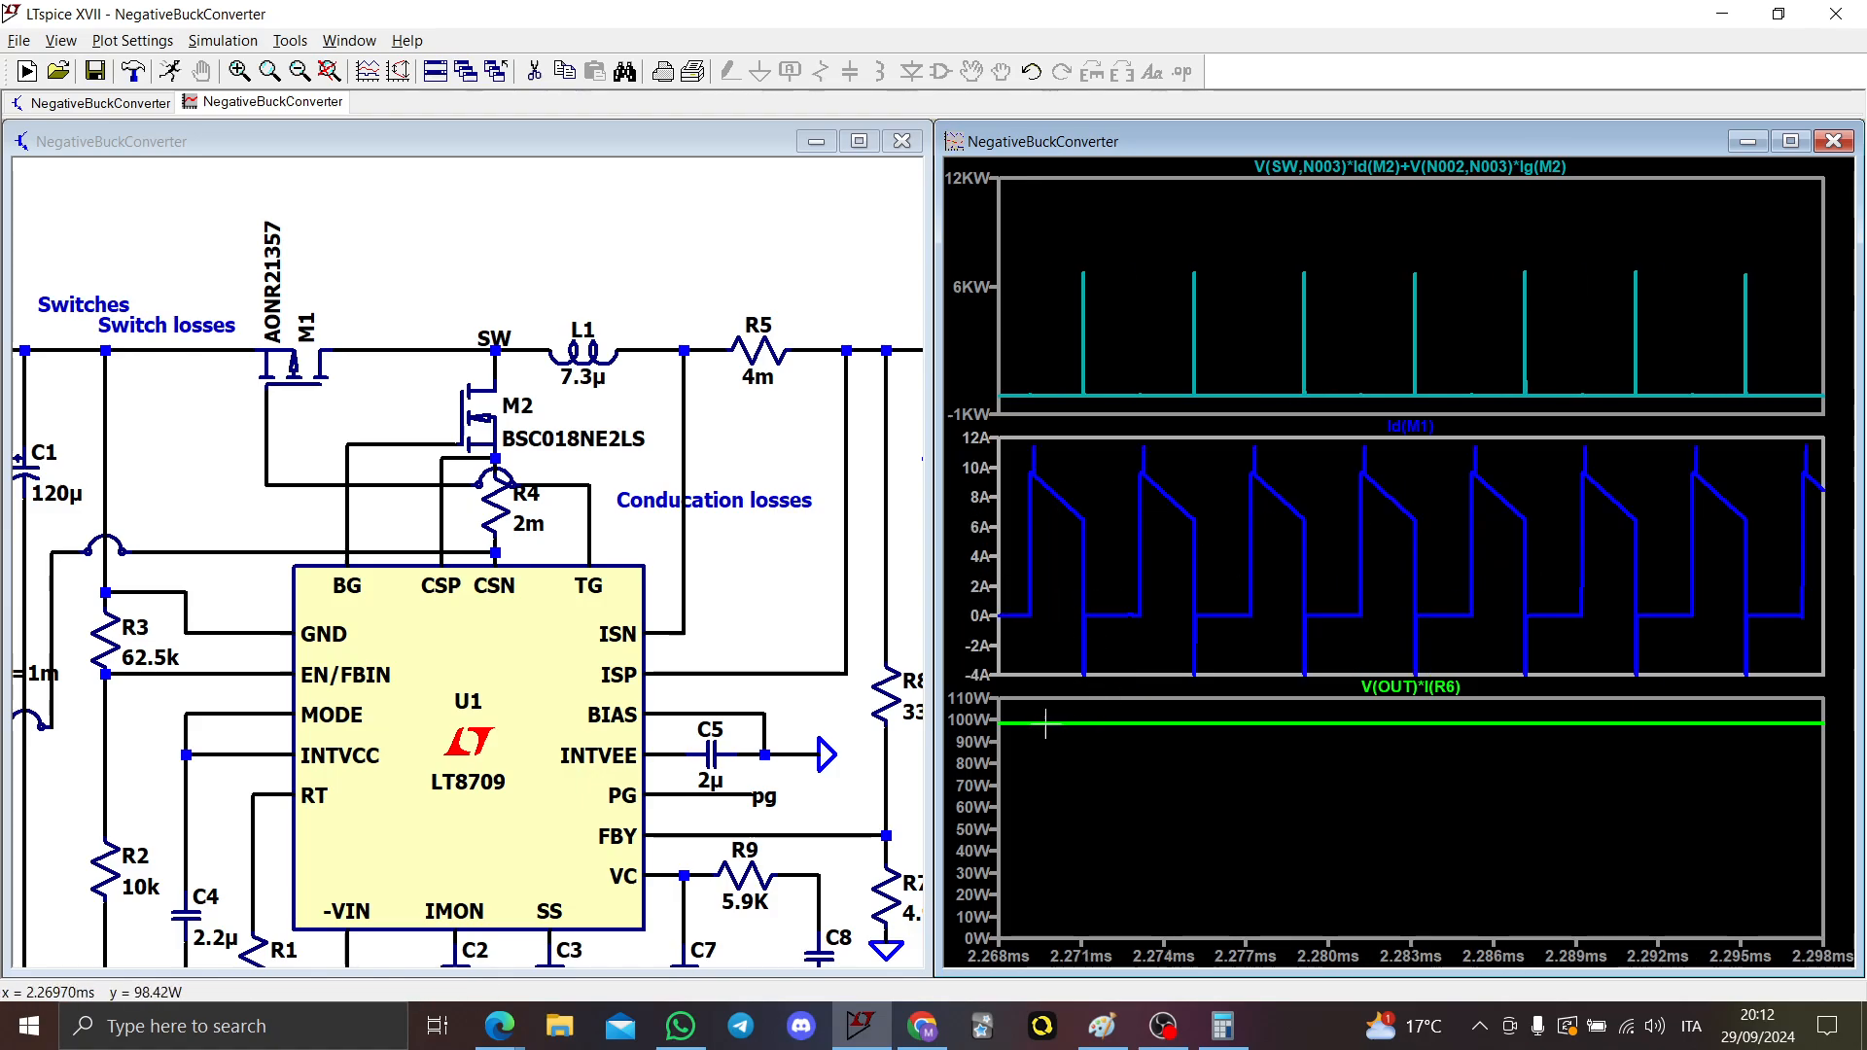
Step: Plot the gate-node voltages V(n005) of M1 and V(n002) of M2 together in place of M1's drain current
scroll(363, 518, "down", 1)
left_click_drag(364, 518, 486, 511)
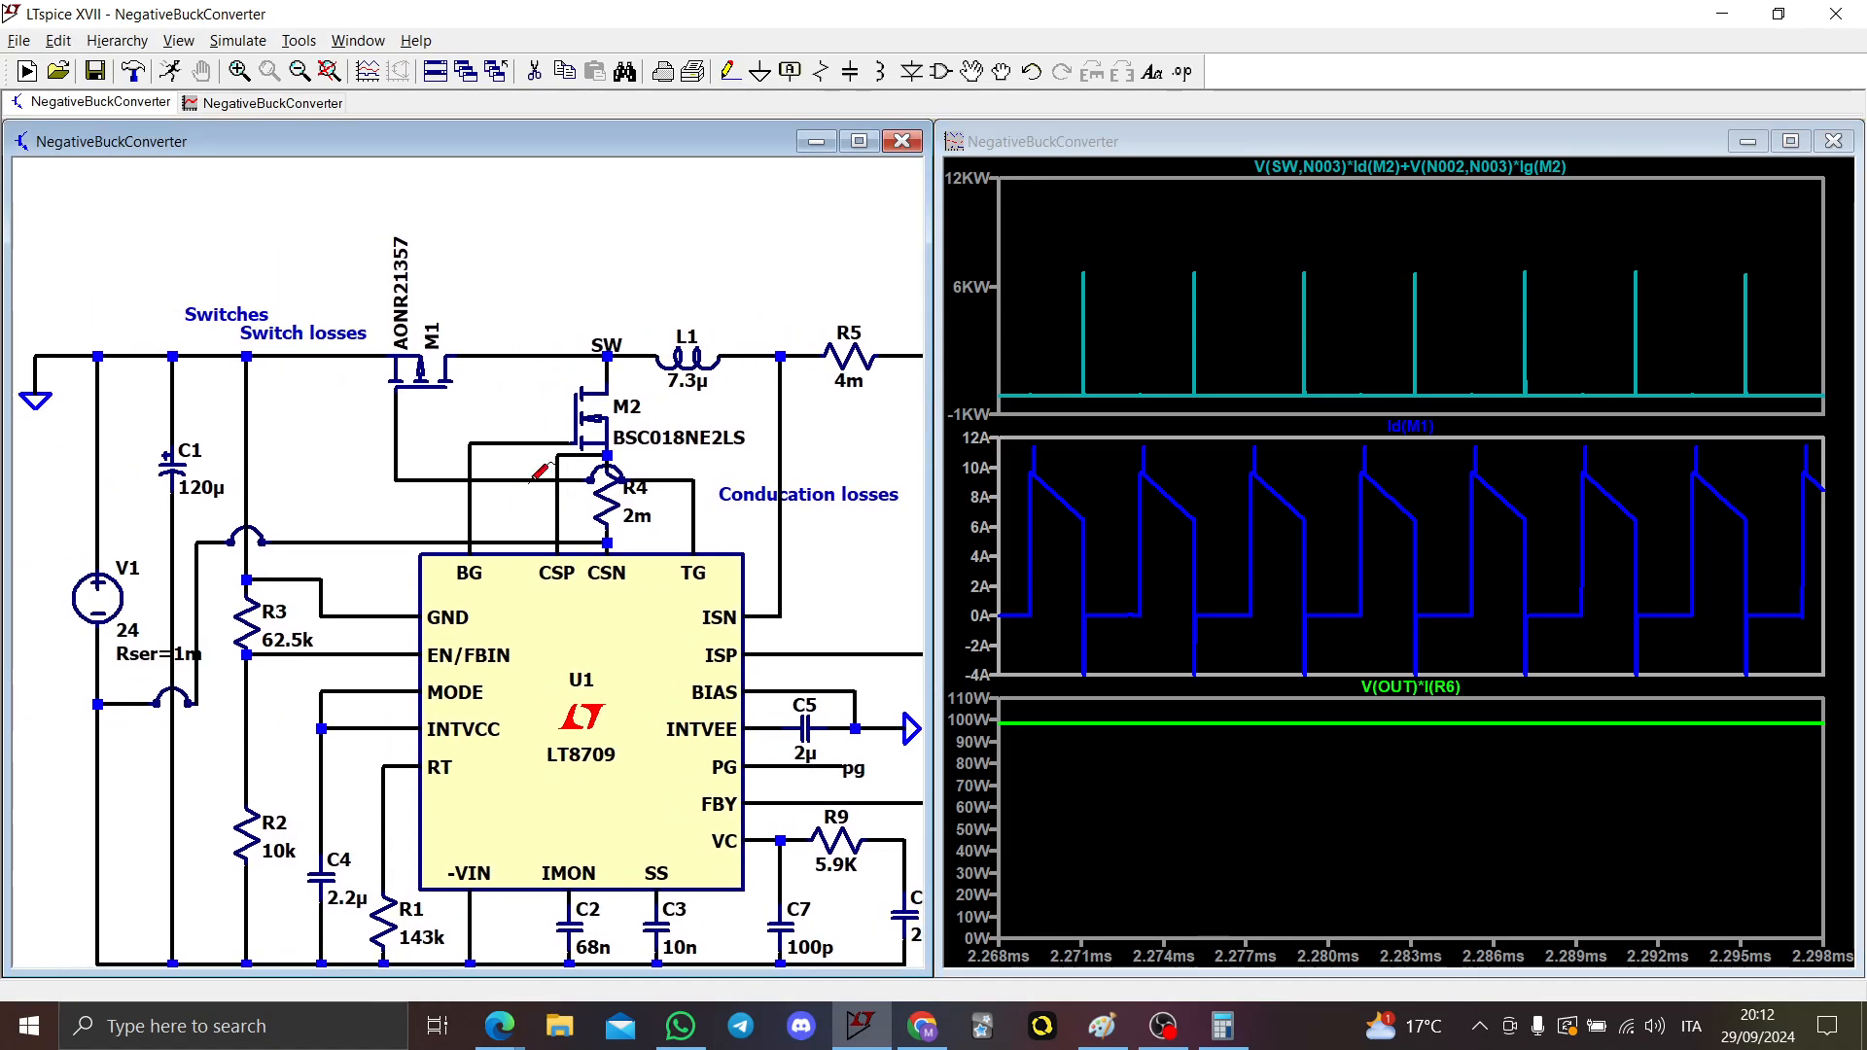
left_click(518, 446)
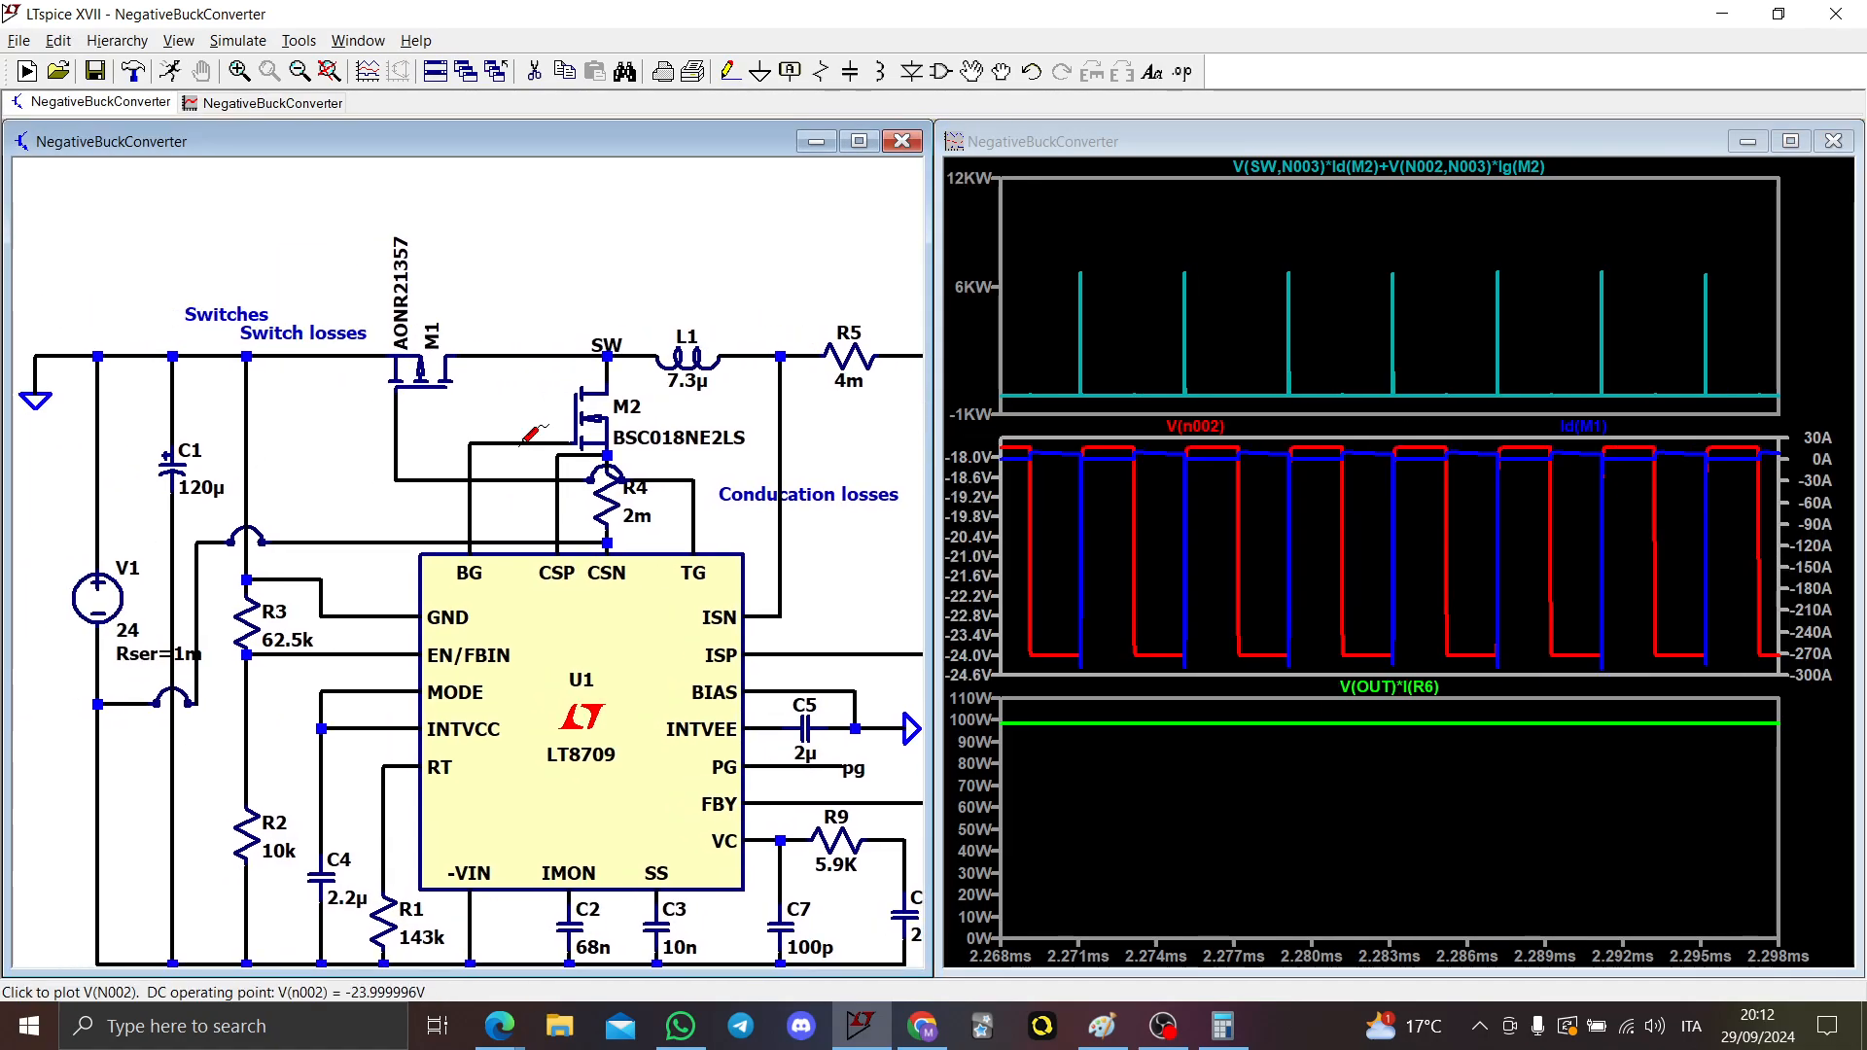
left_click(433, 479)
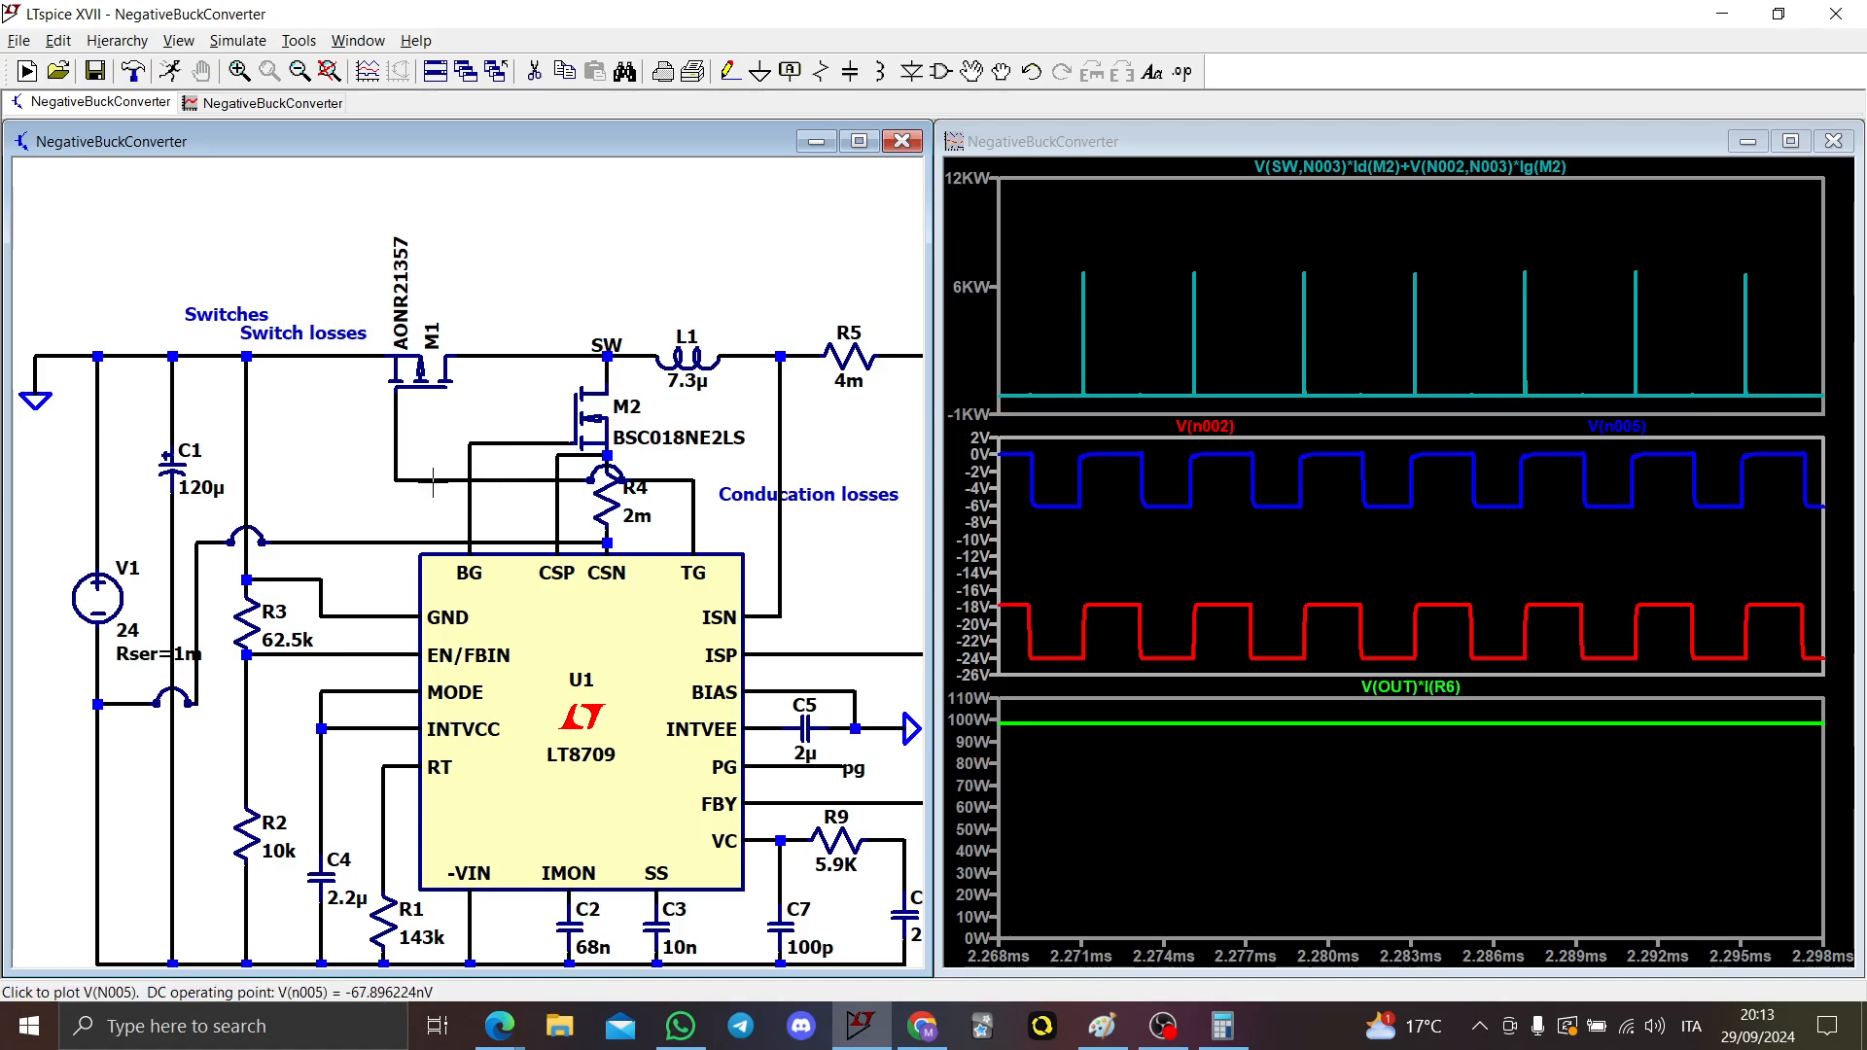
left_click(434, 478)
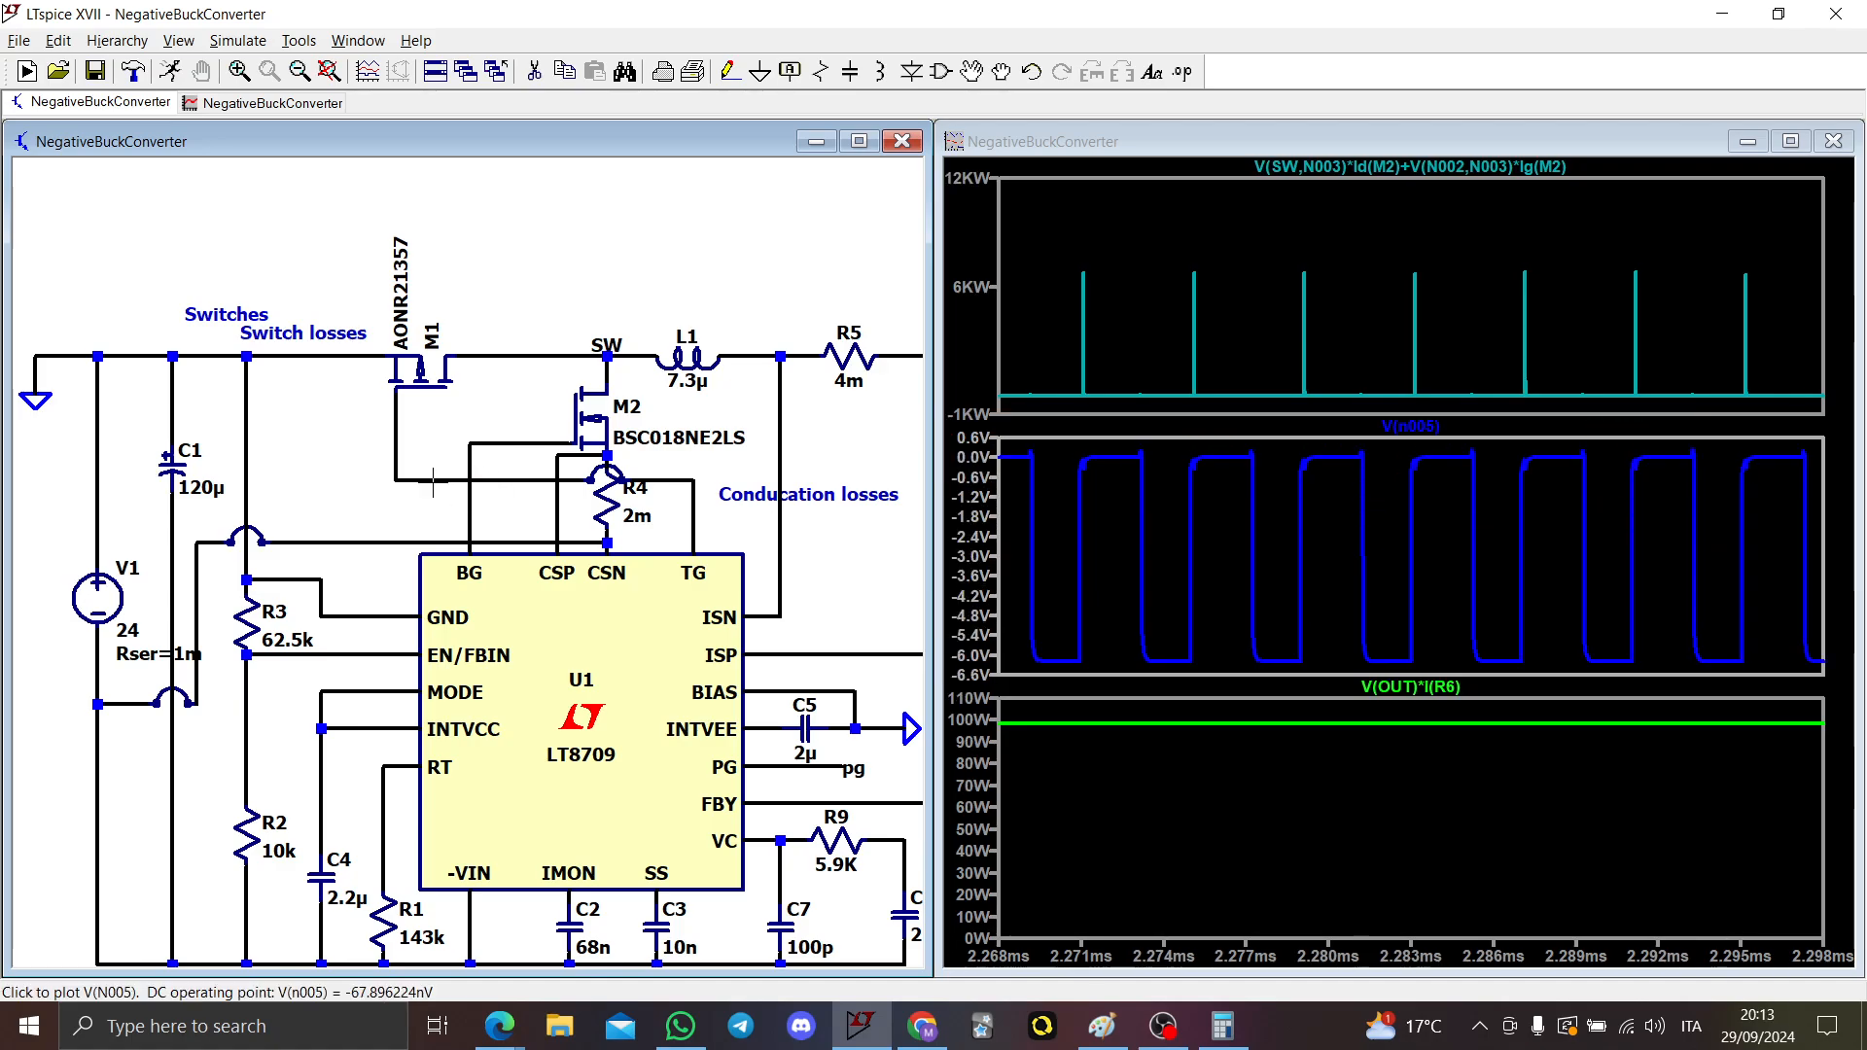
left_click(470, 494)
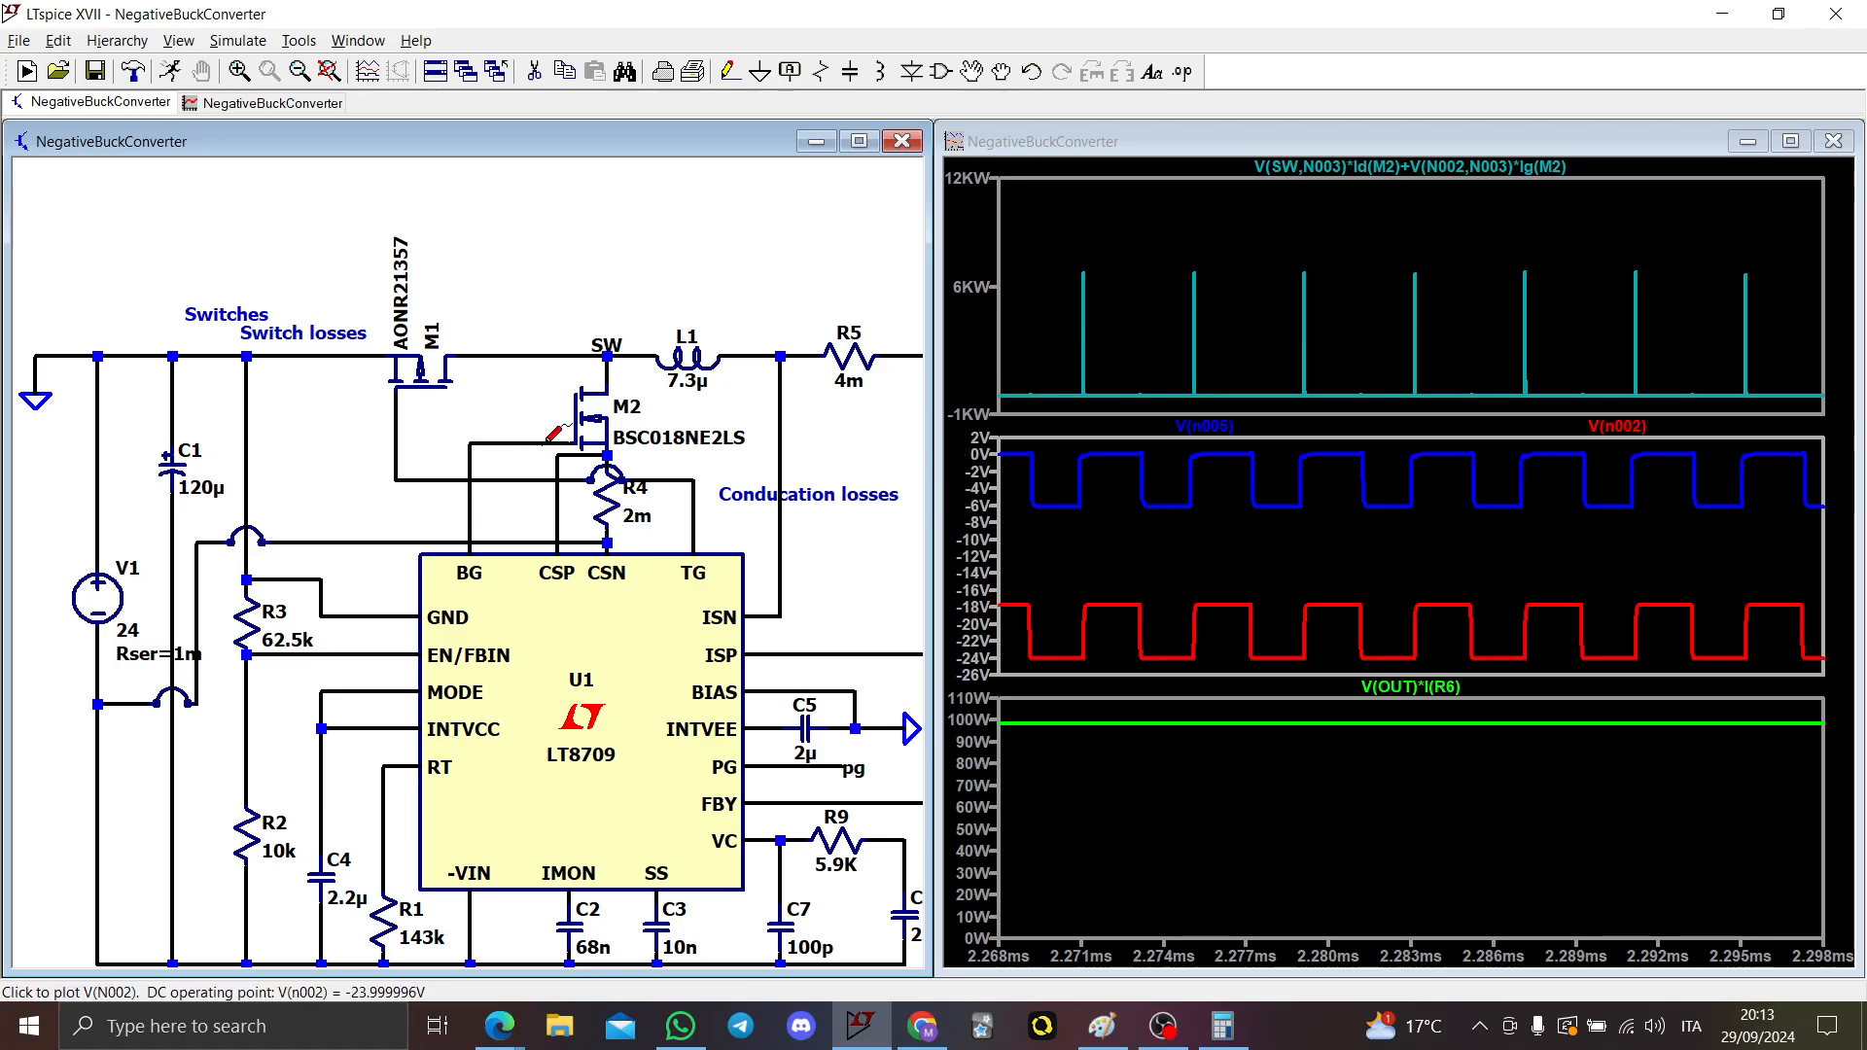
Step: Plot M2's gate voltage differentially, first against node N003 and again against SW, alongside M1's gate voltage
left_click_drag(555, 445, 574, 449)
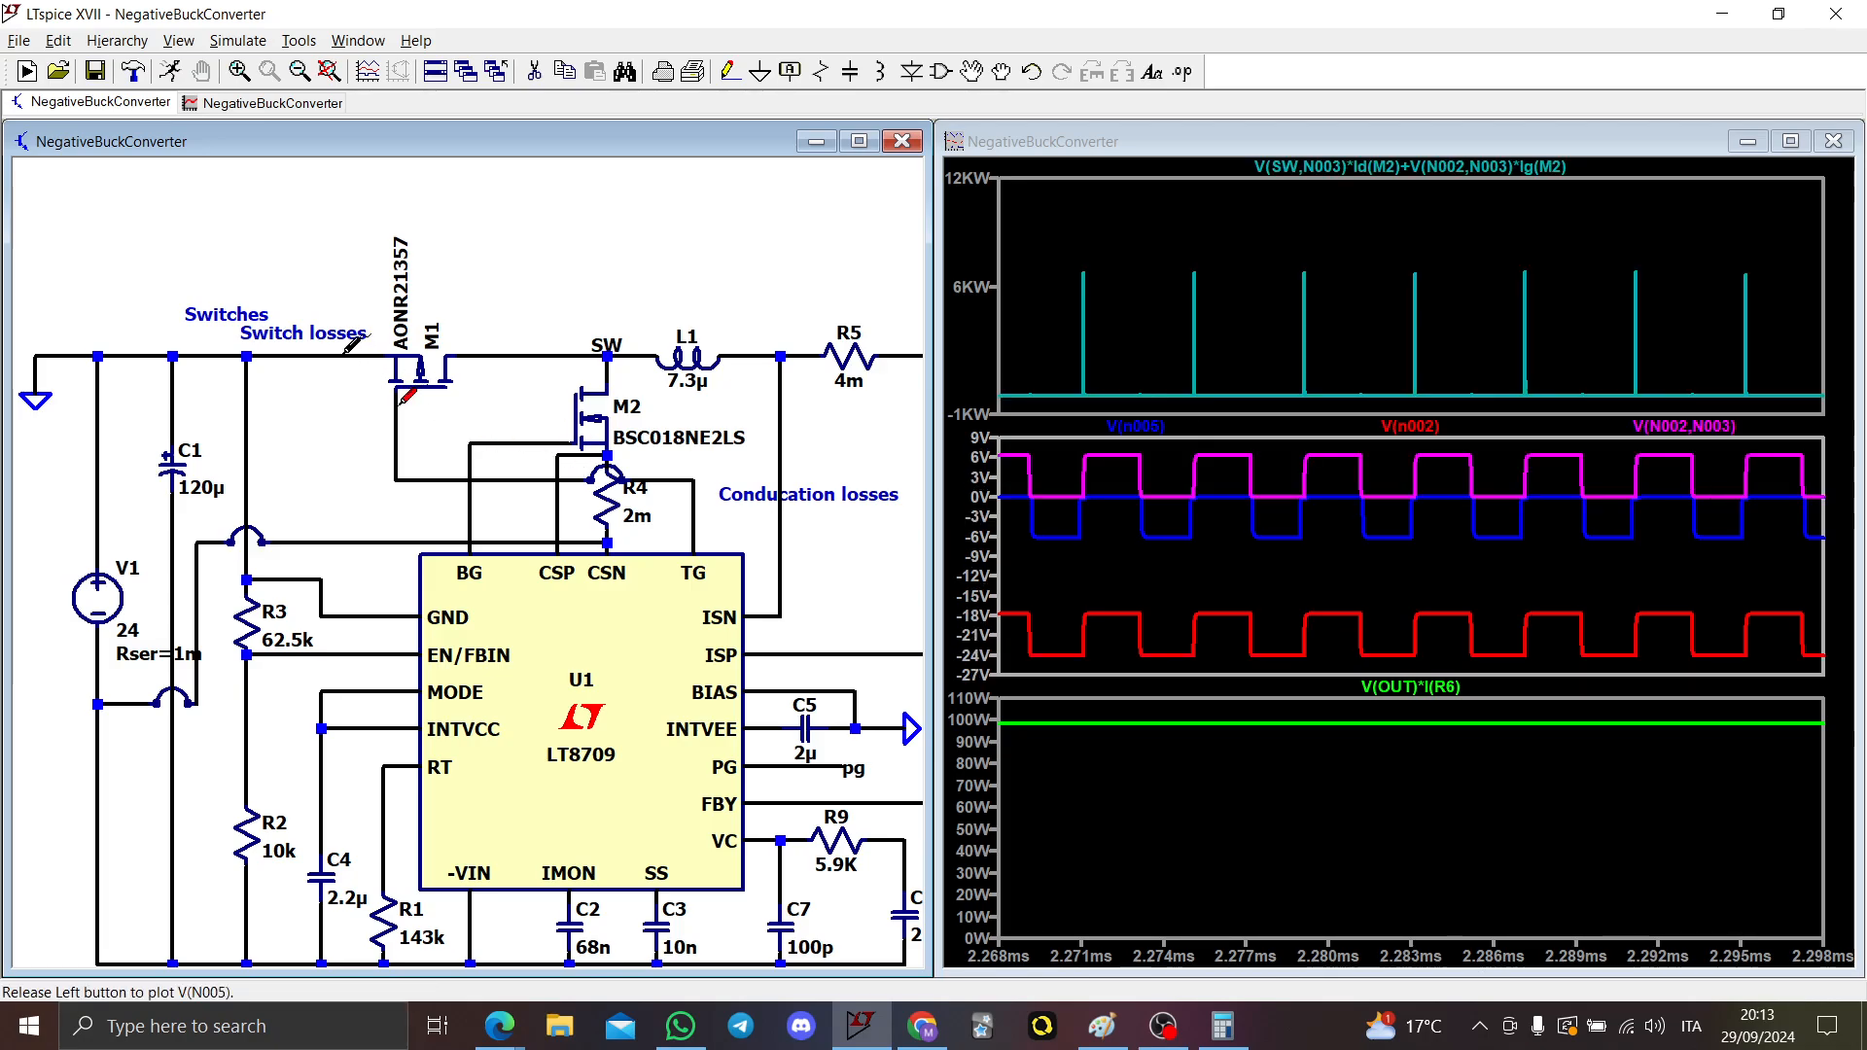
left_click_drag(352, 367, 346, 365)
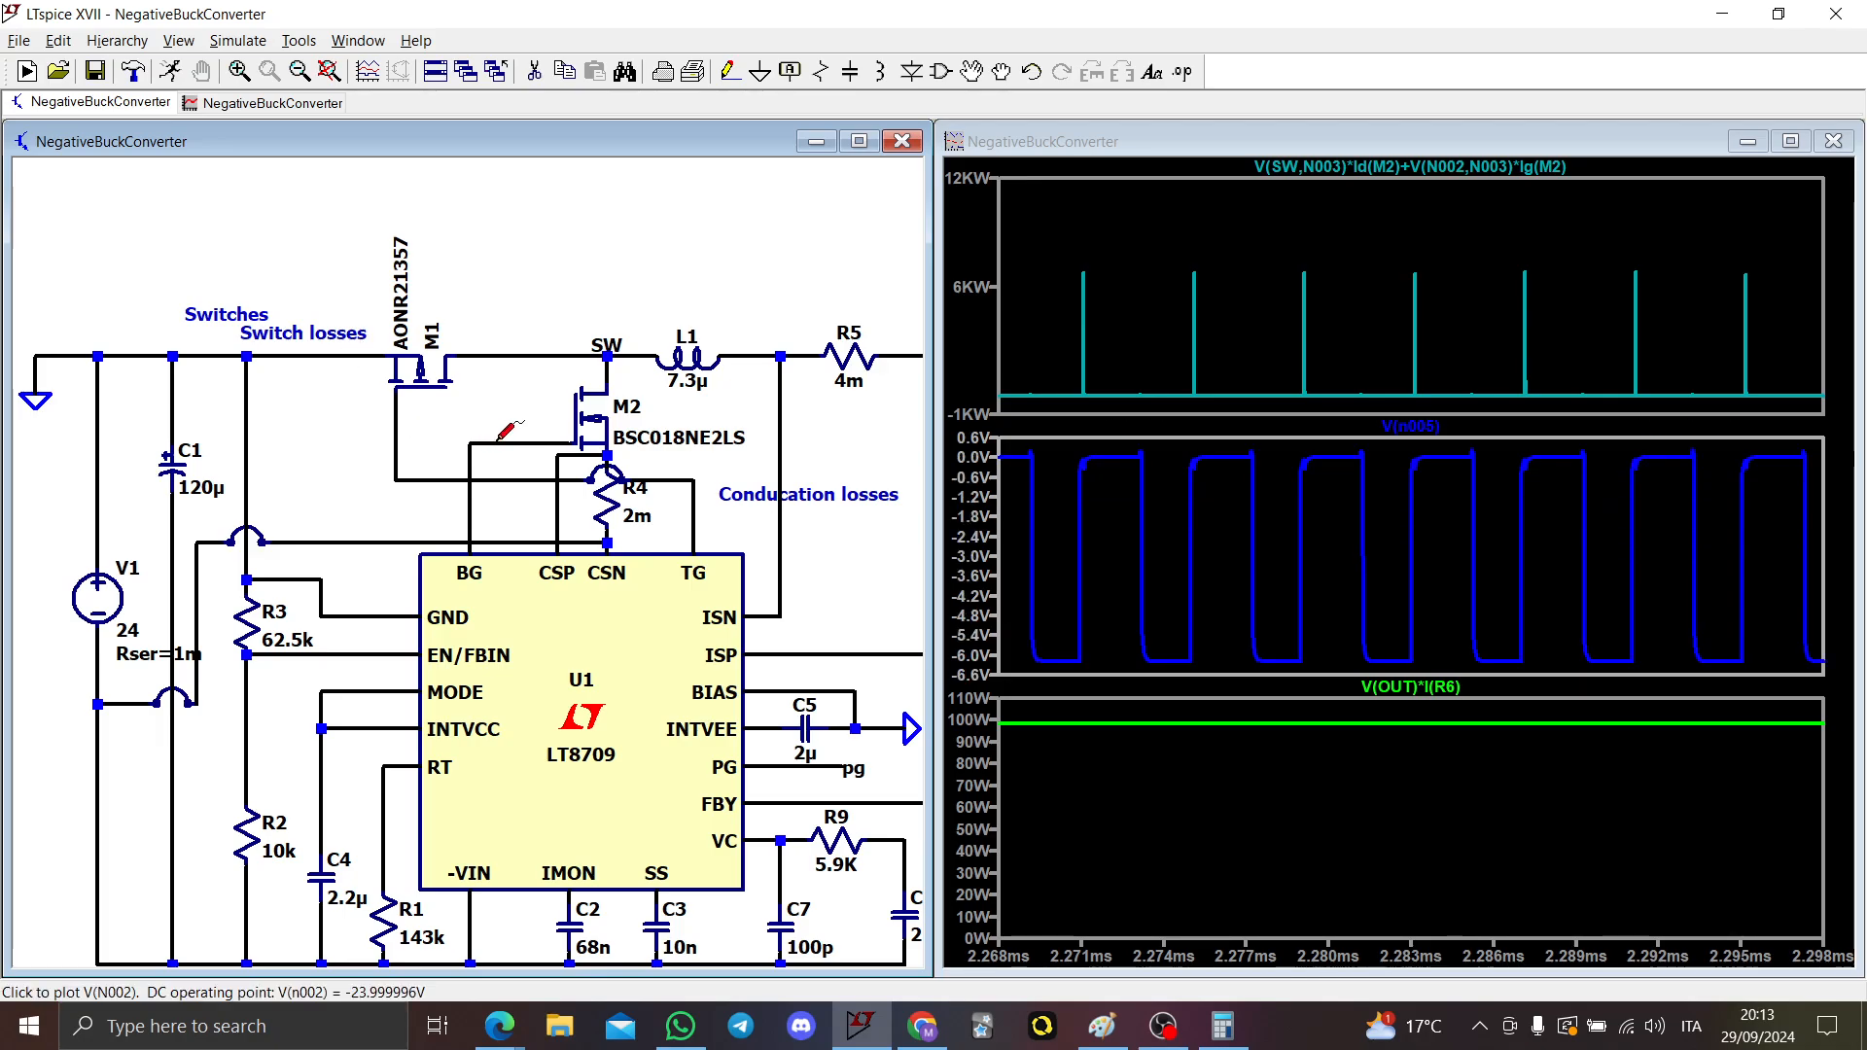
left_click_drag(500, 439, 500, 353)
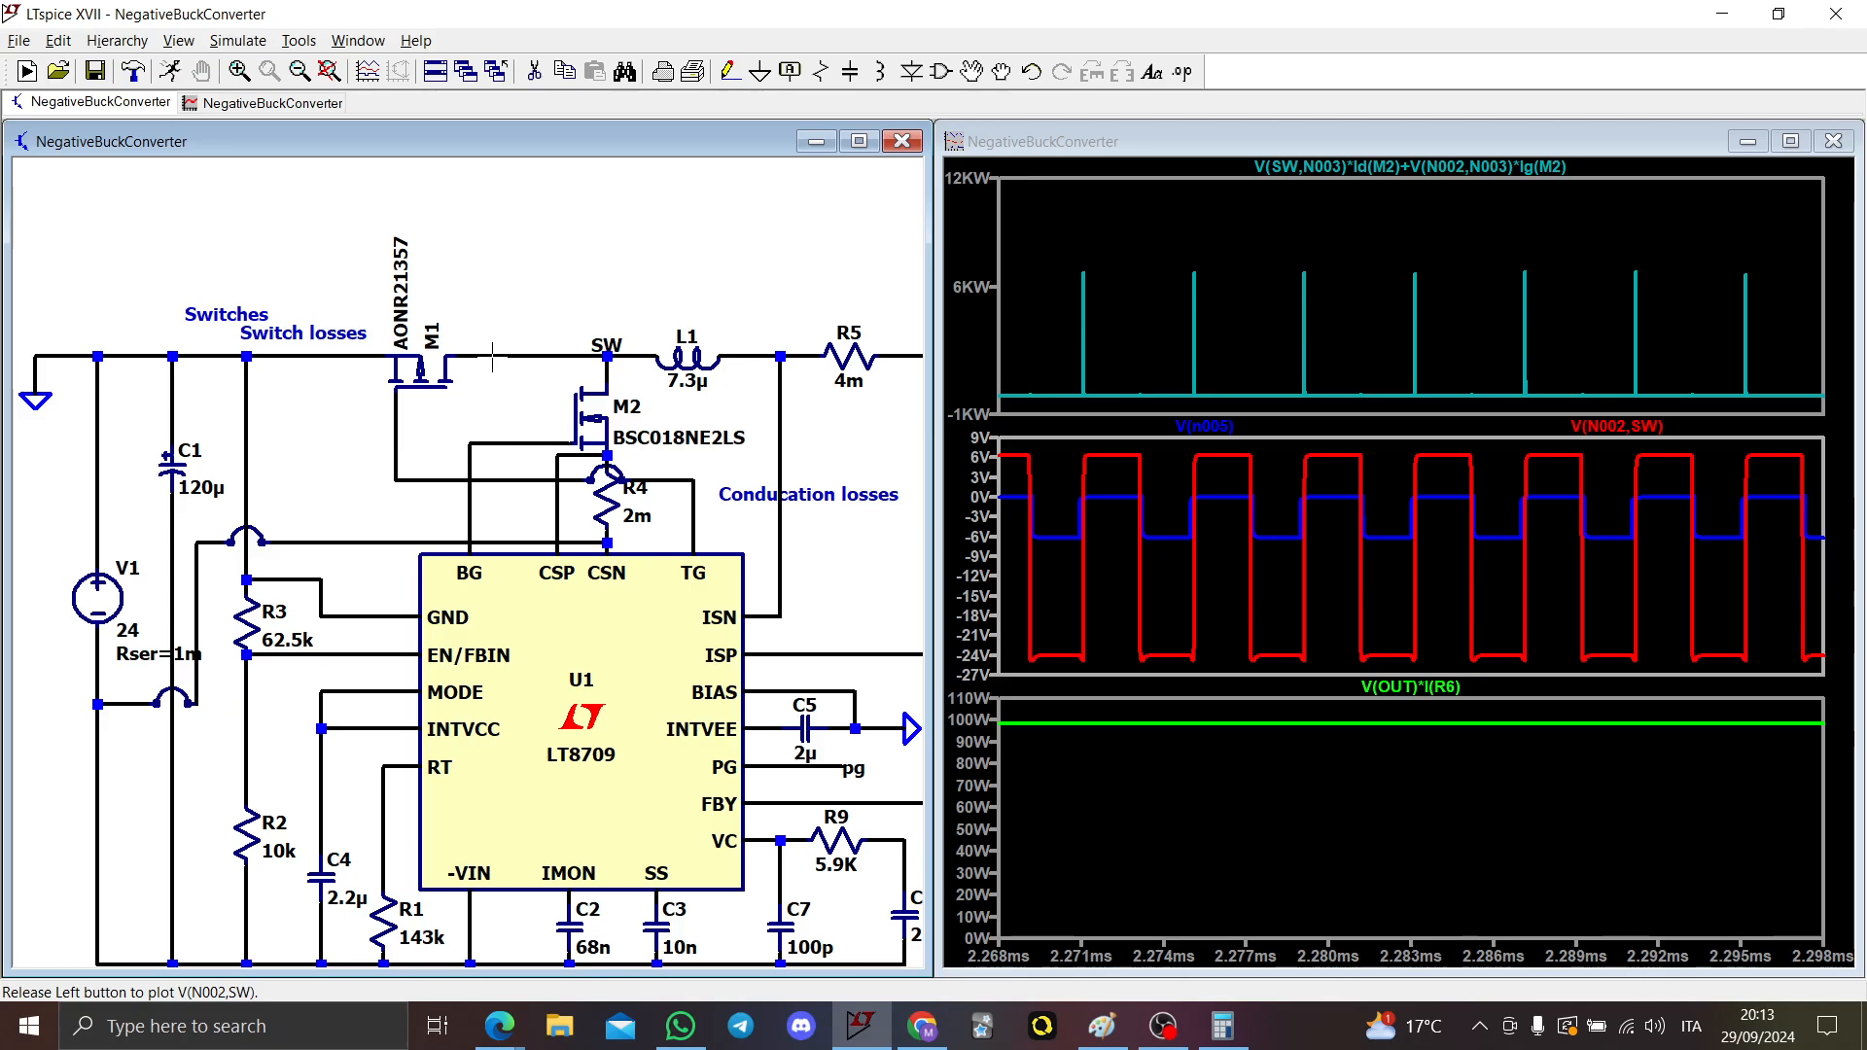
Step: Reduce the middle plot to V(n002), add M1's gate voltage, and invert the latter's expression to -V(n005)
left_click(508, 446)
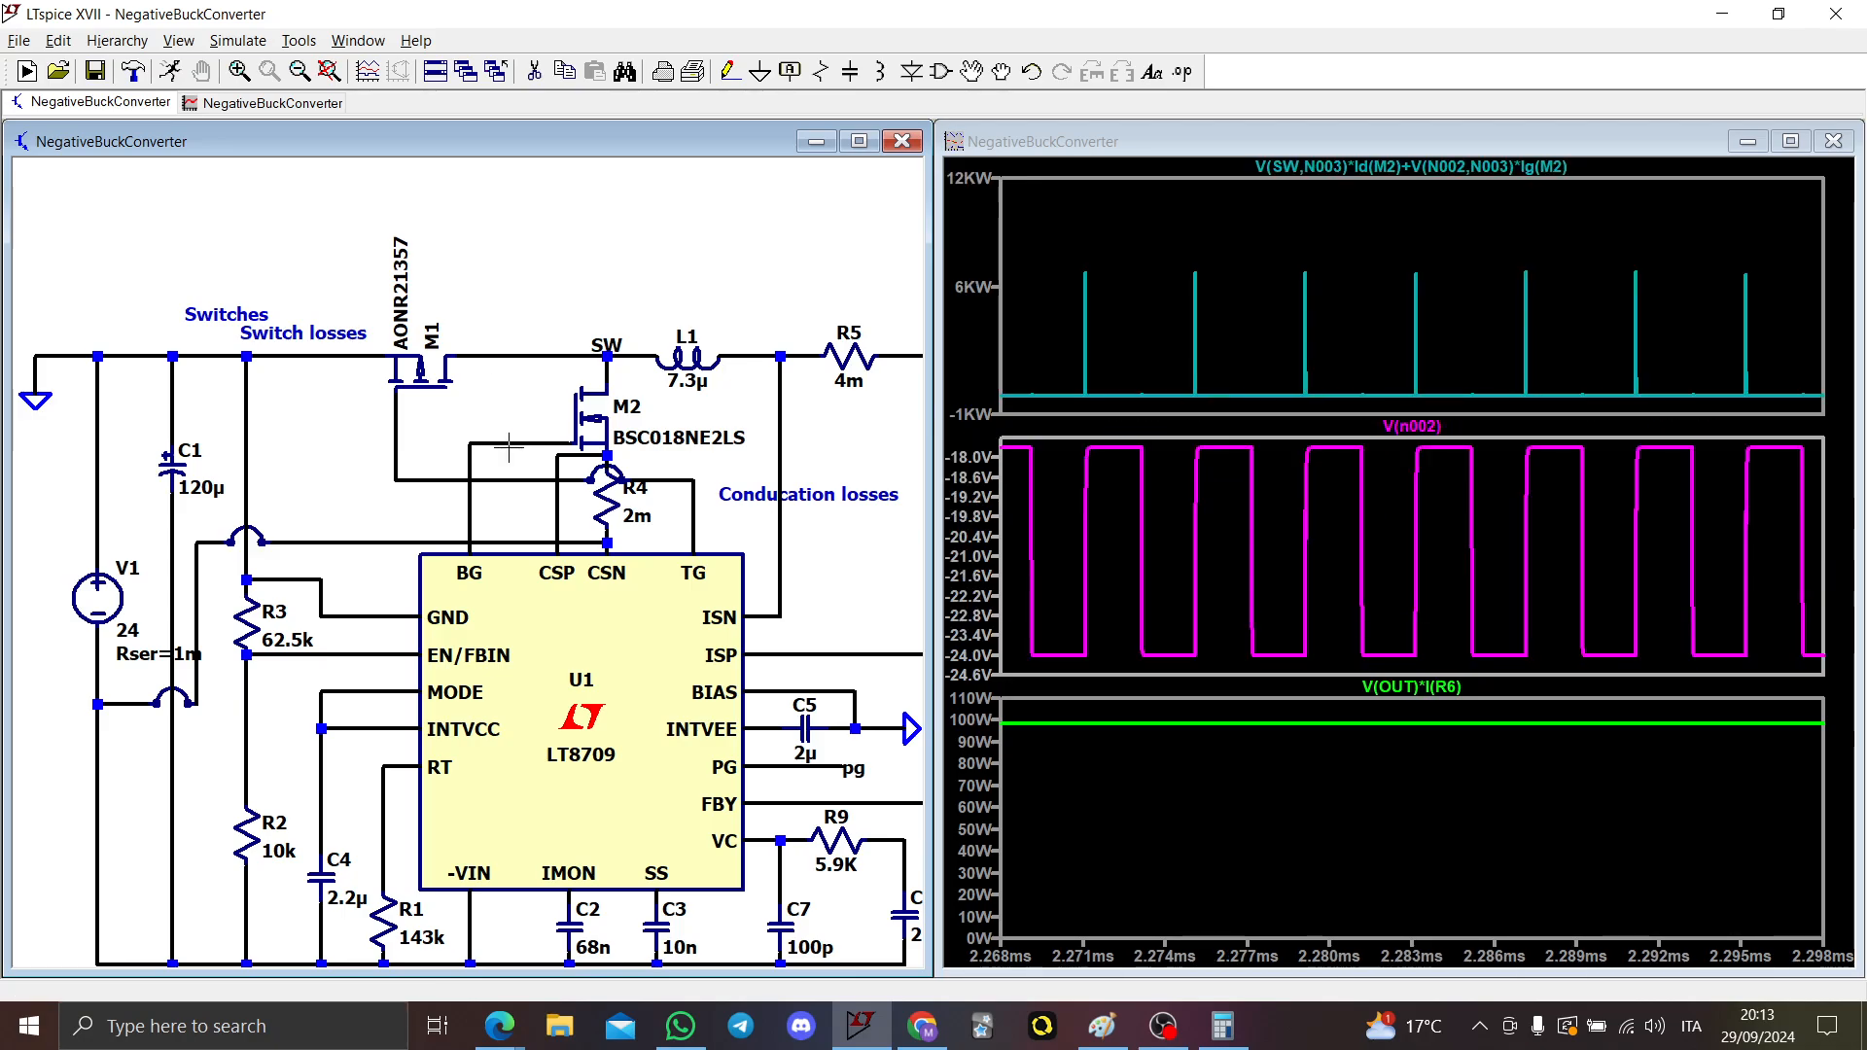
left_click(393, 412)
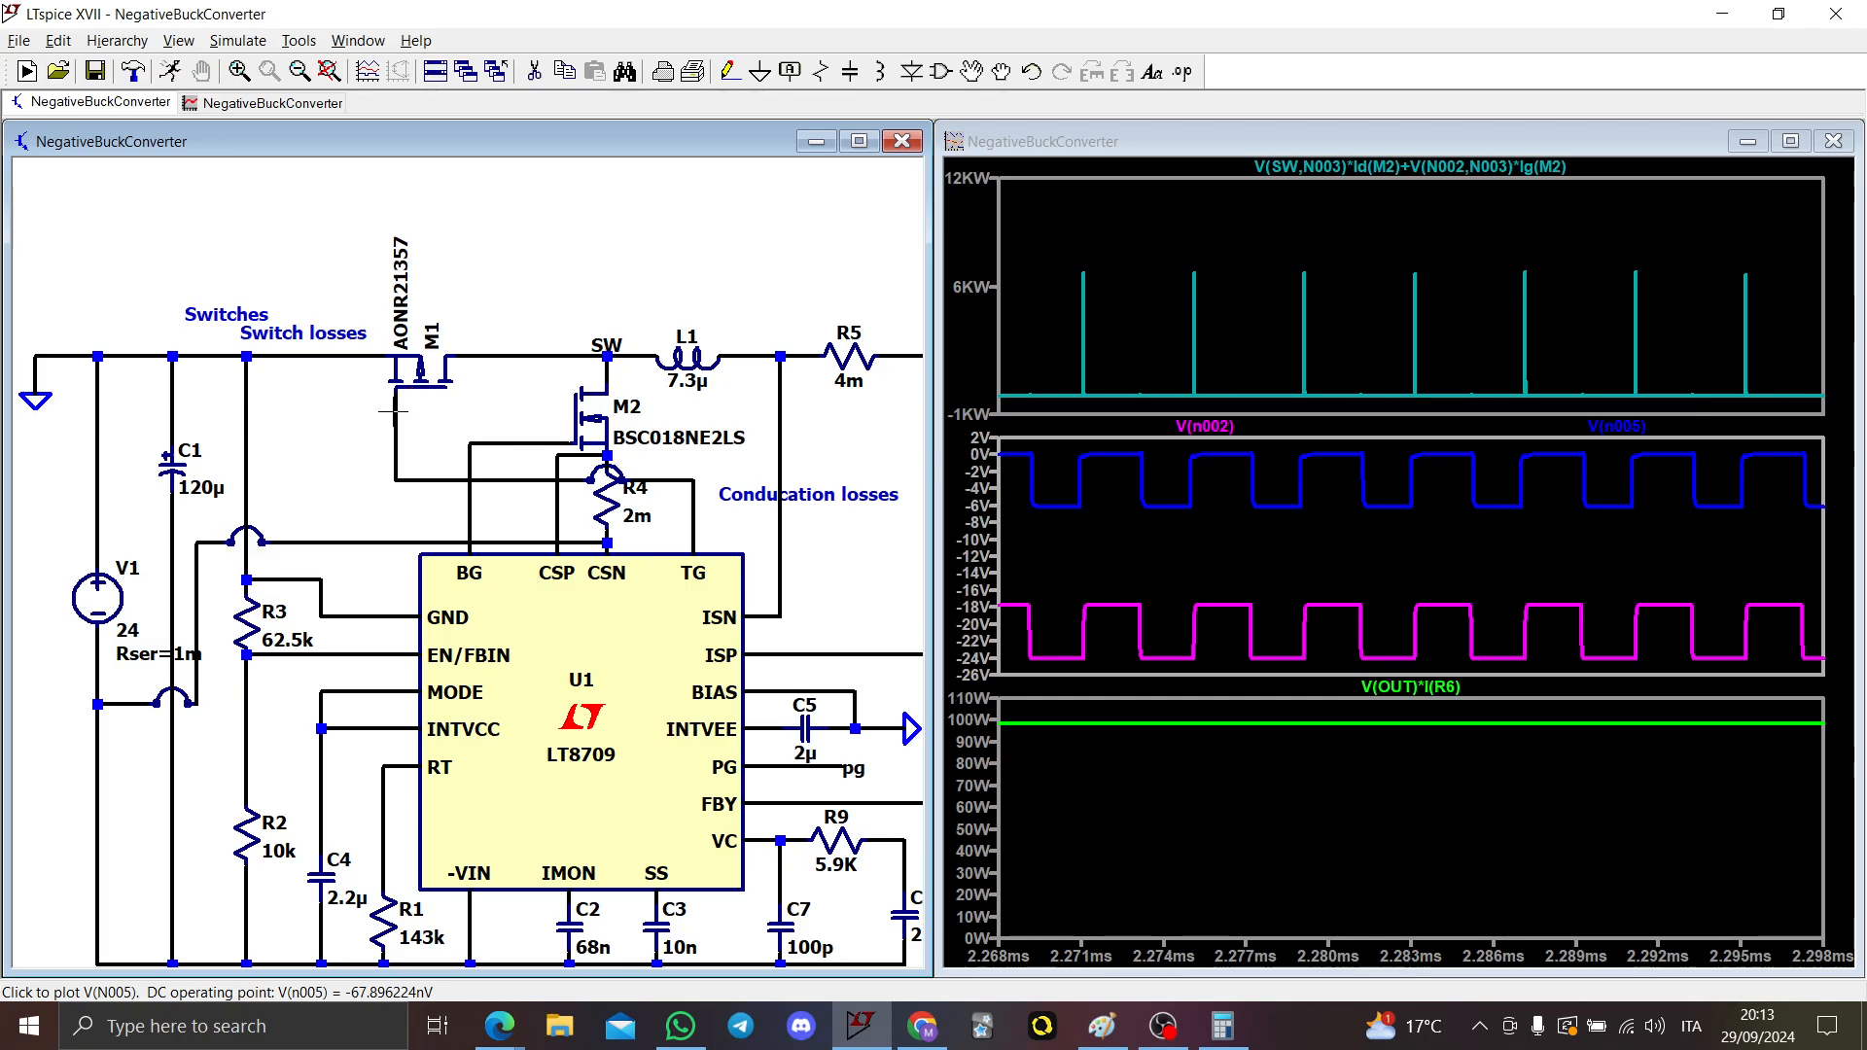
right_click(1617, 426)
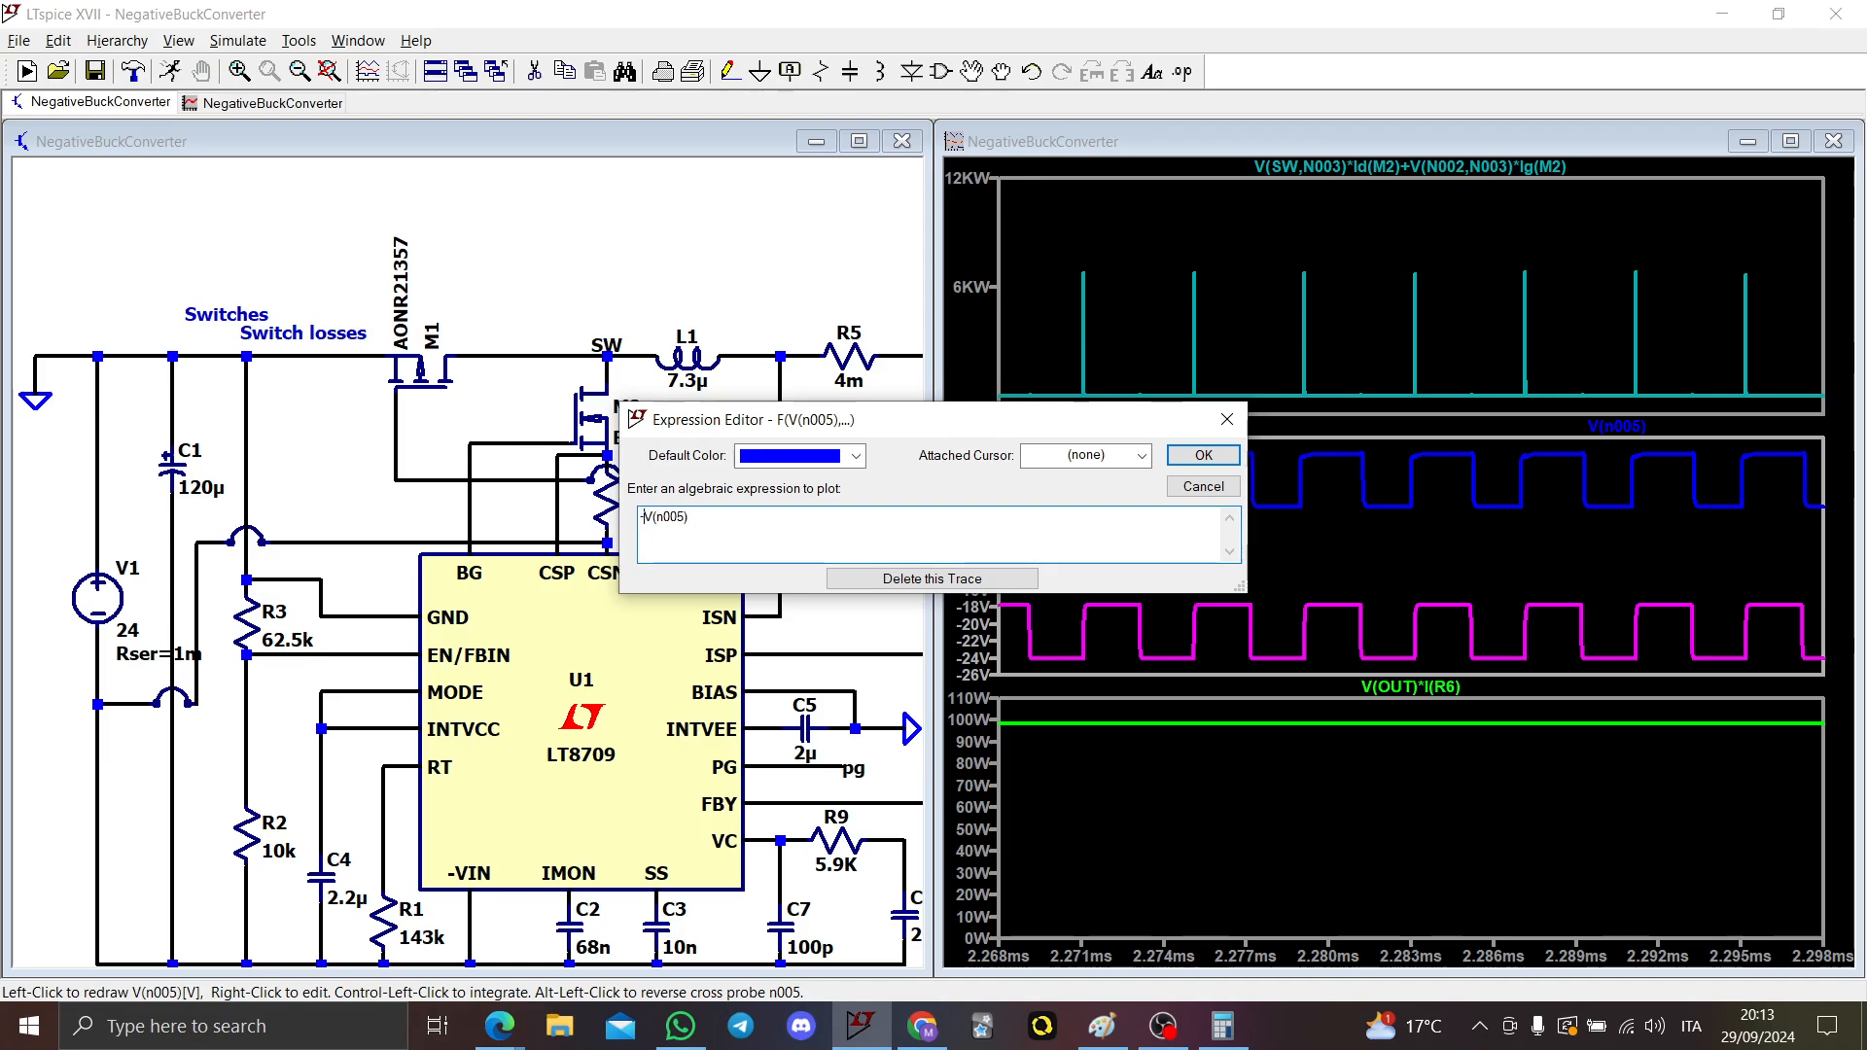
type("-")
key("Return")
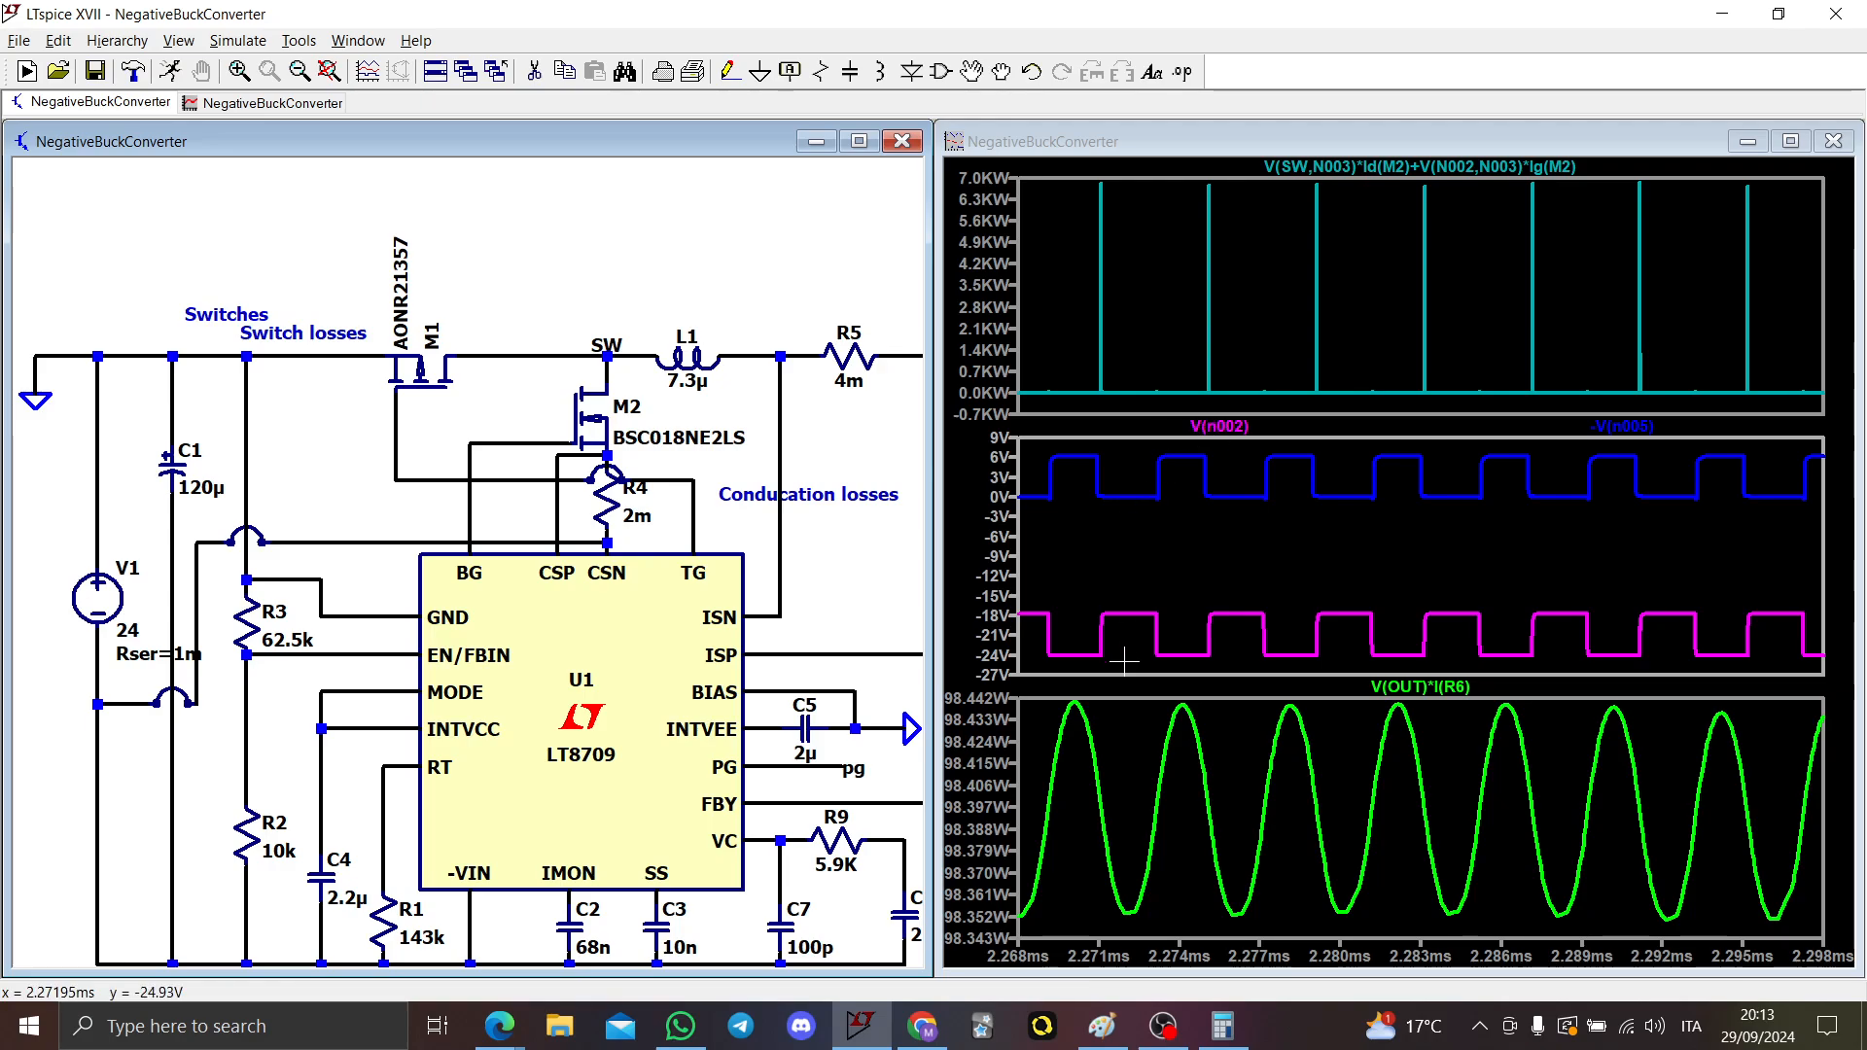
Step: Measure the dead time between the M1 and M2 gate transitions near 2.271 ms with two cursors on -V(n005), restoring the full view
left_click_drag(1124, 661, 1077, 414)
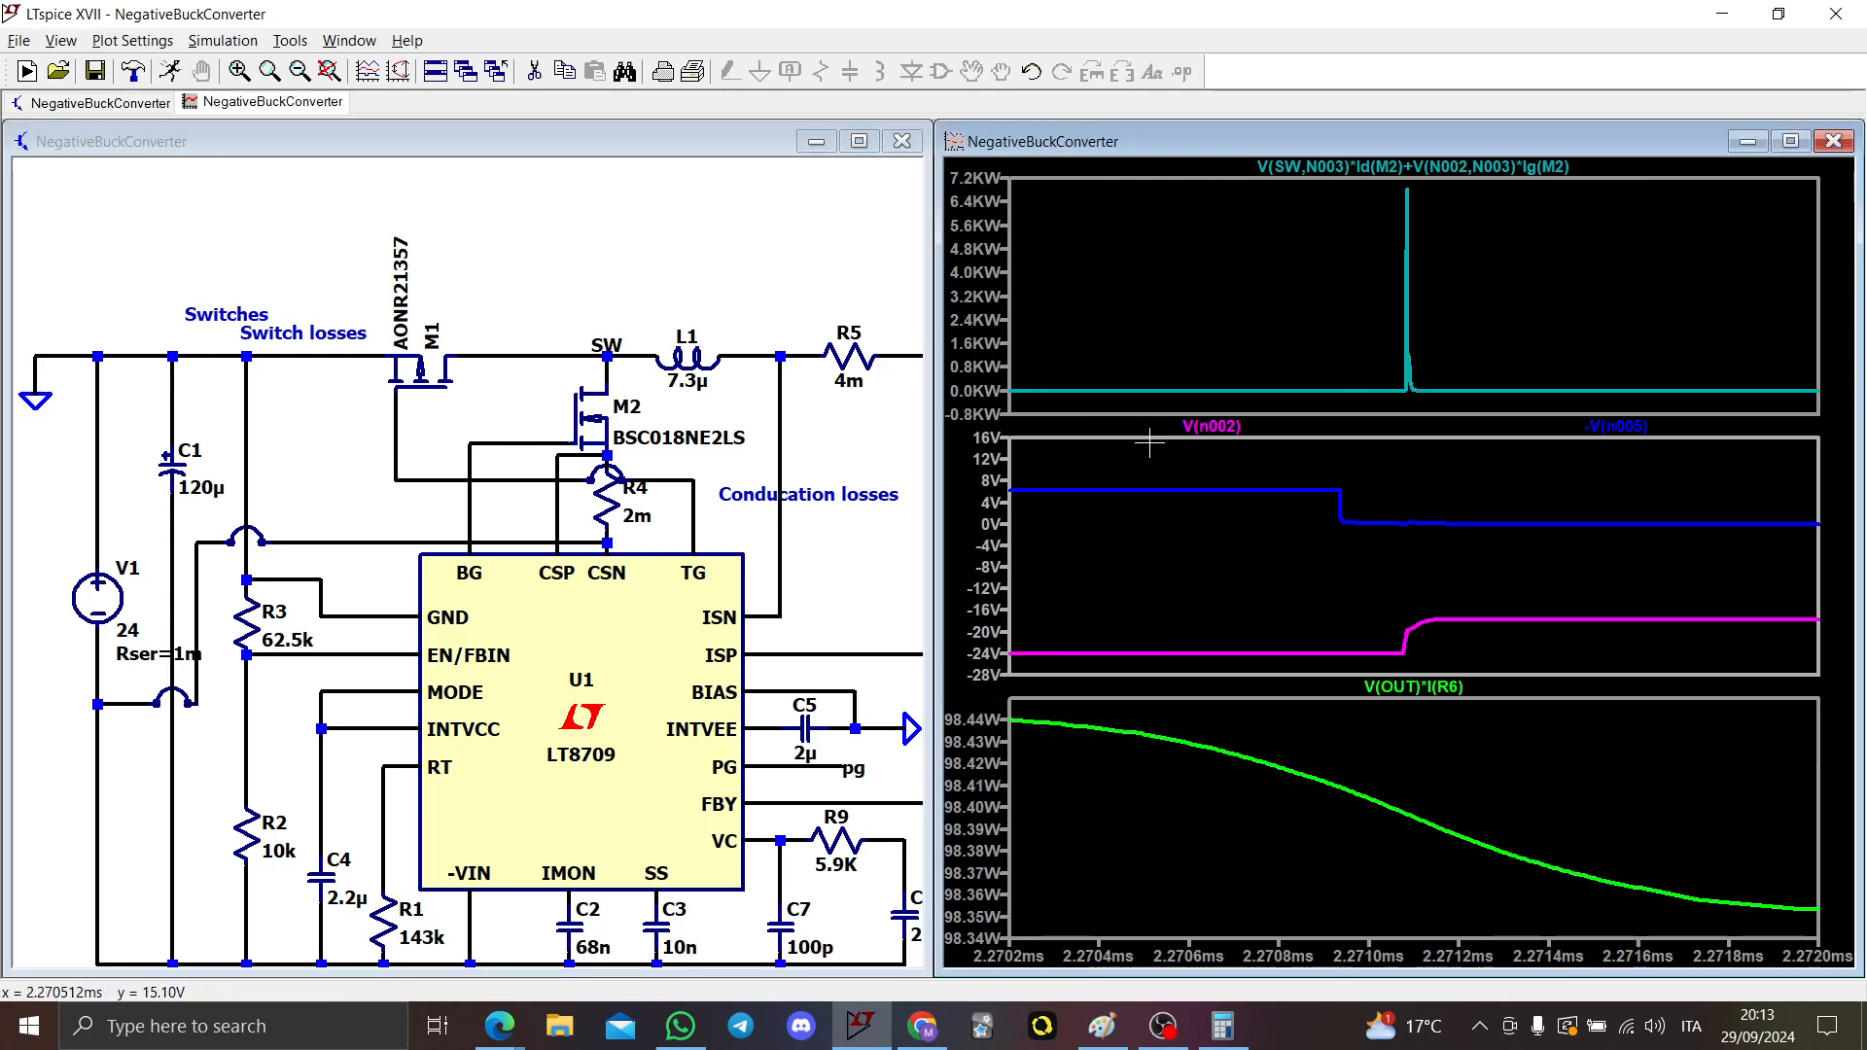
left_click_drag(1301, 458, 1444, 663)
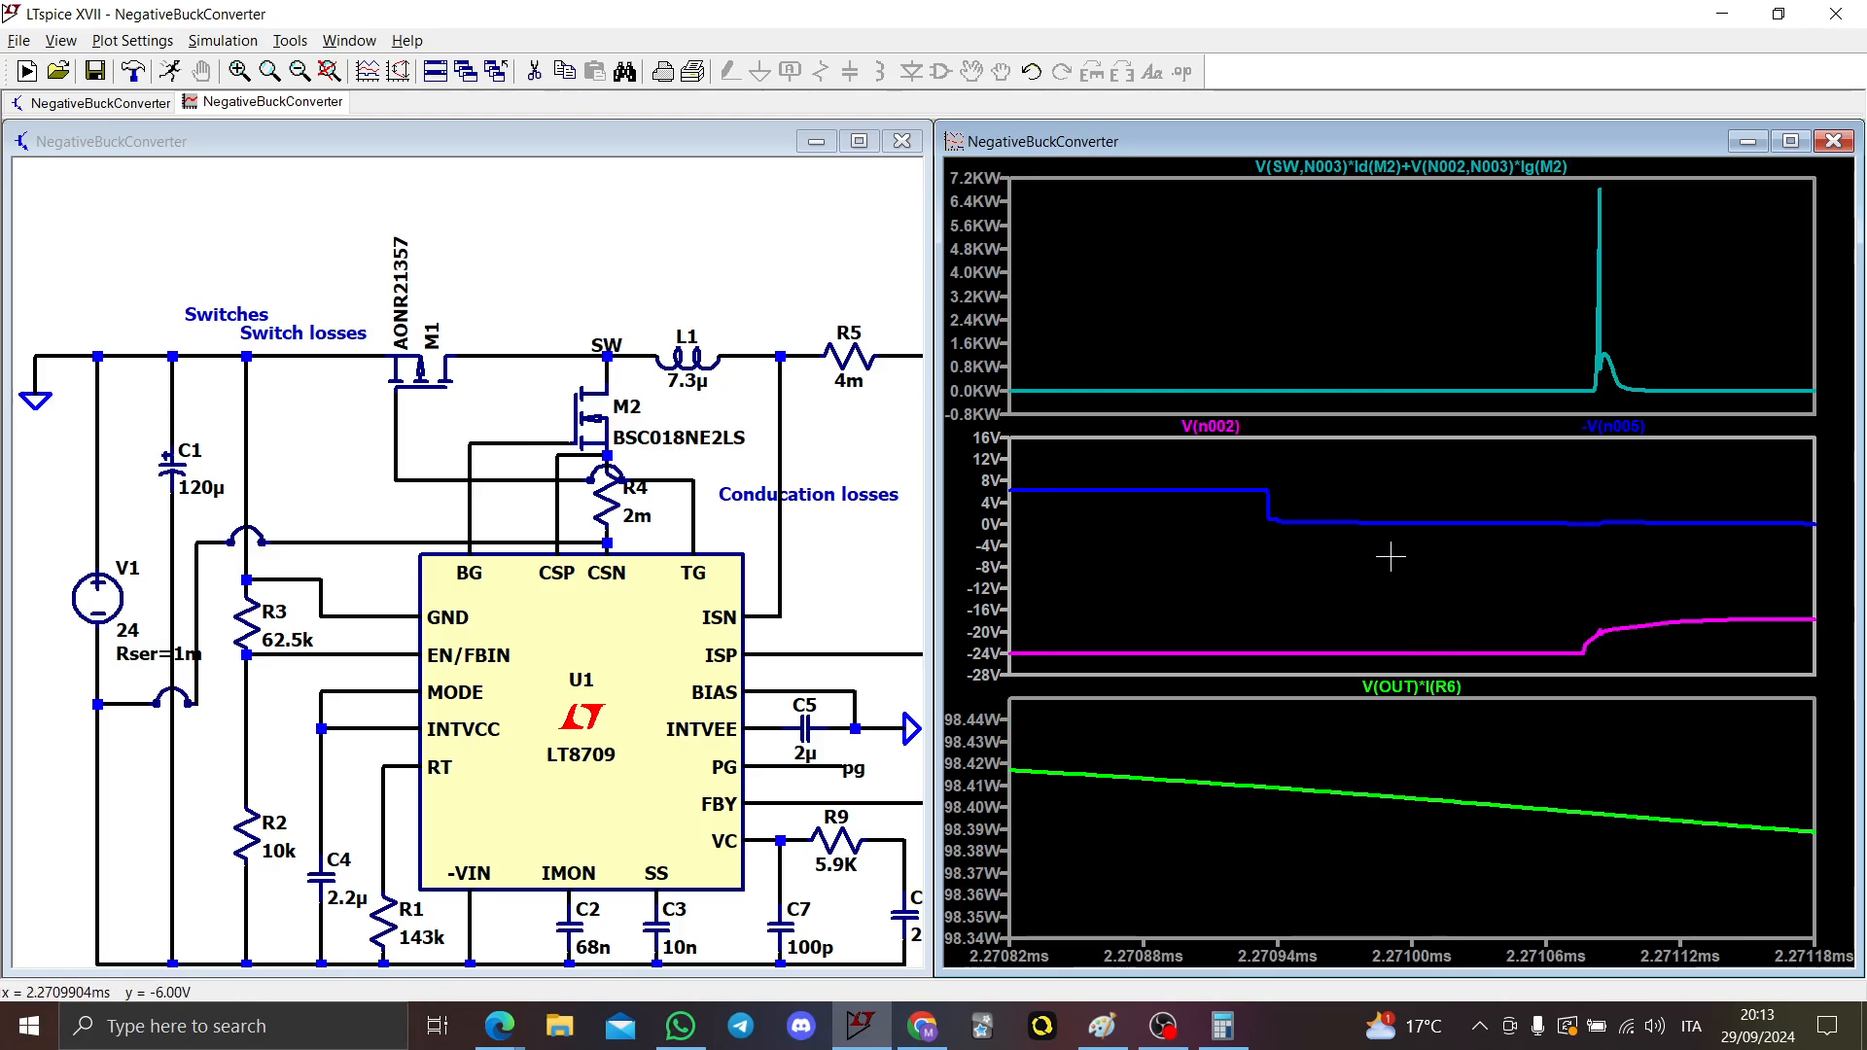
left_click(1614, 426)
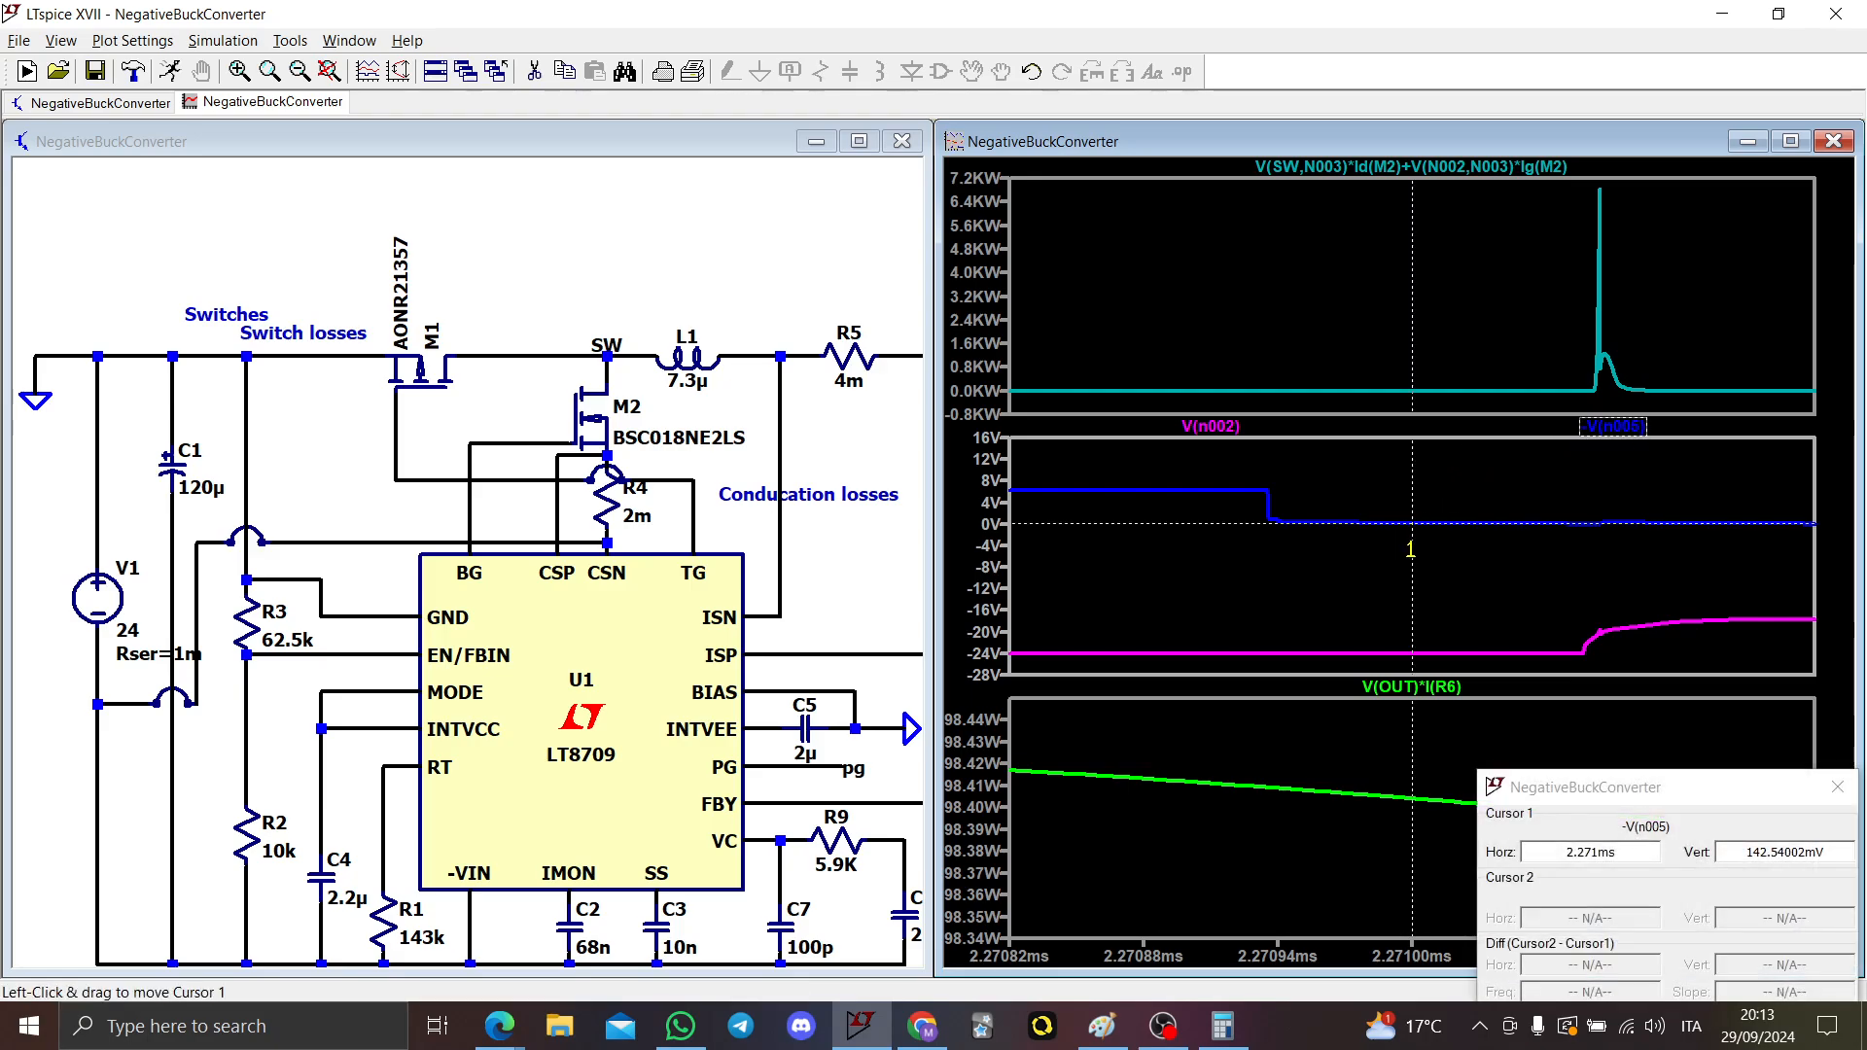
left_click_drag(1412, 550, 1289, 549)
left_click(1619, 426)
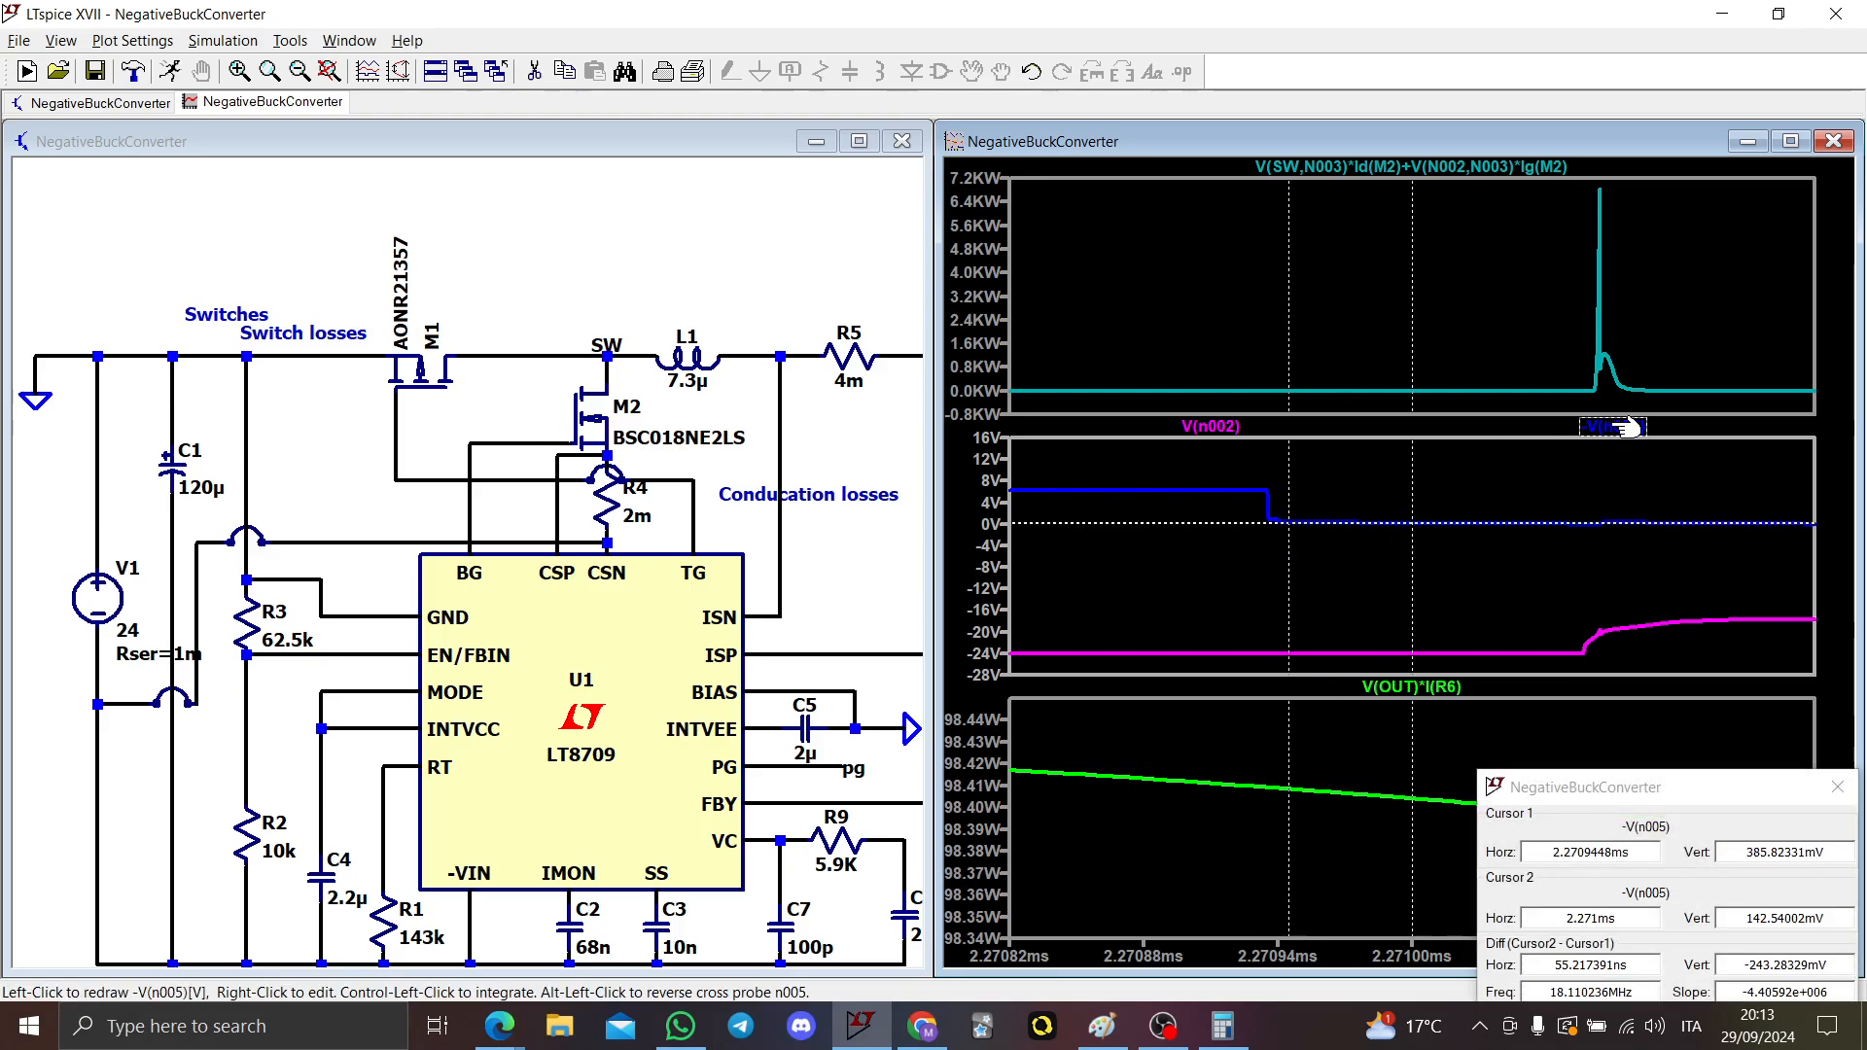
left_click_drag(1412, 562, 1549, 562)
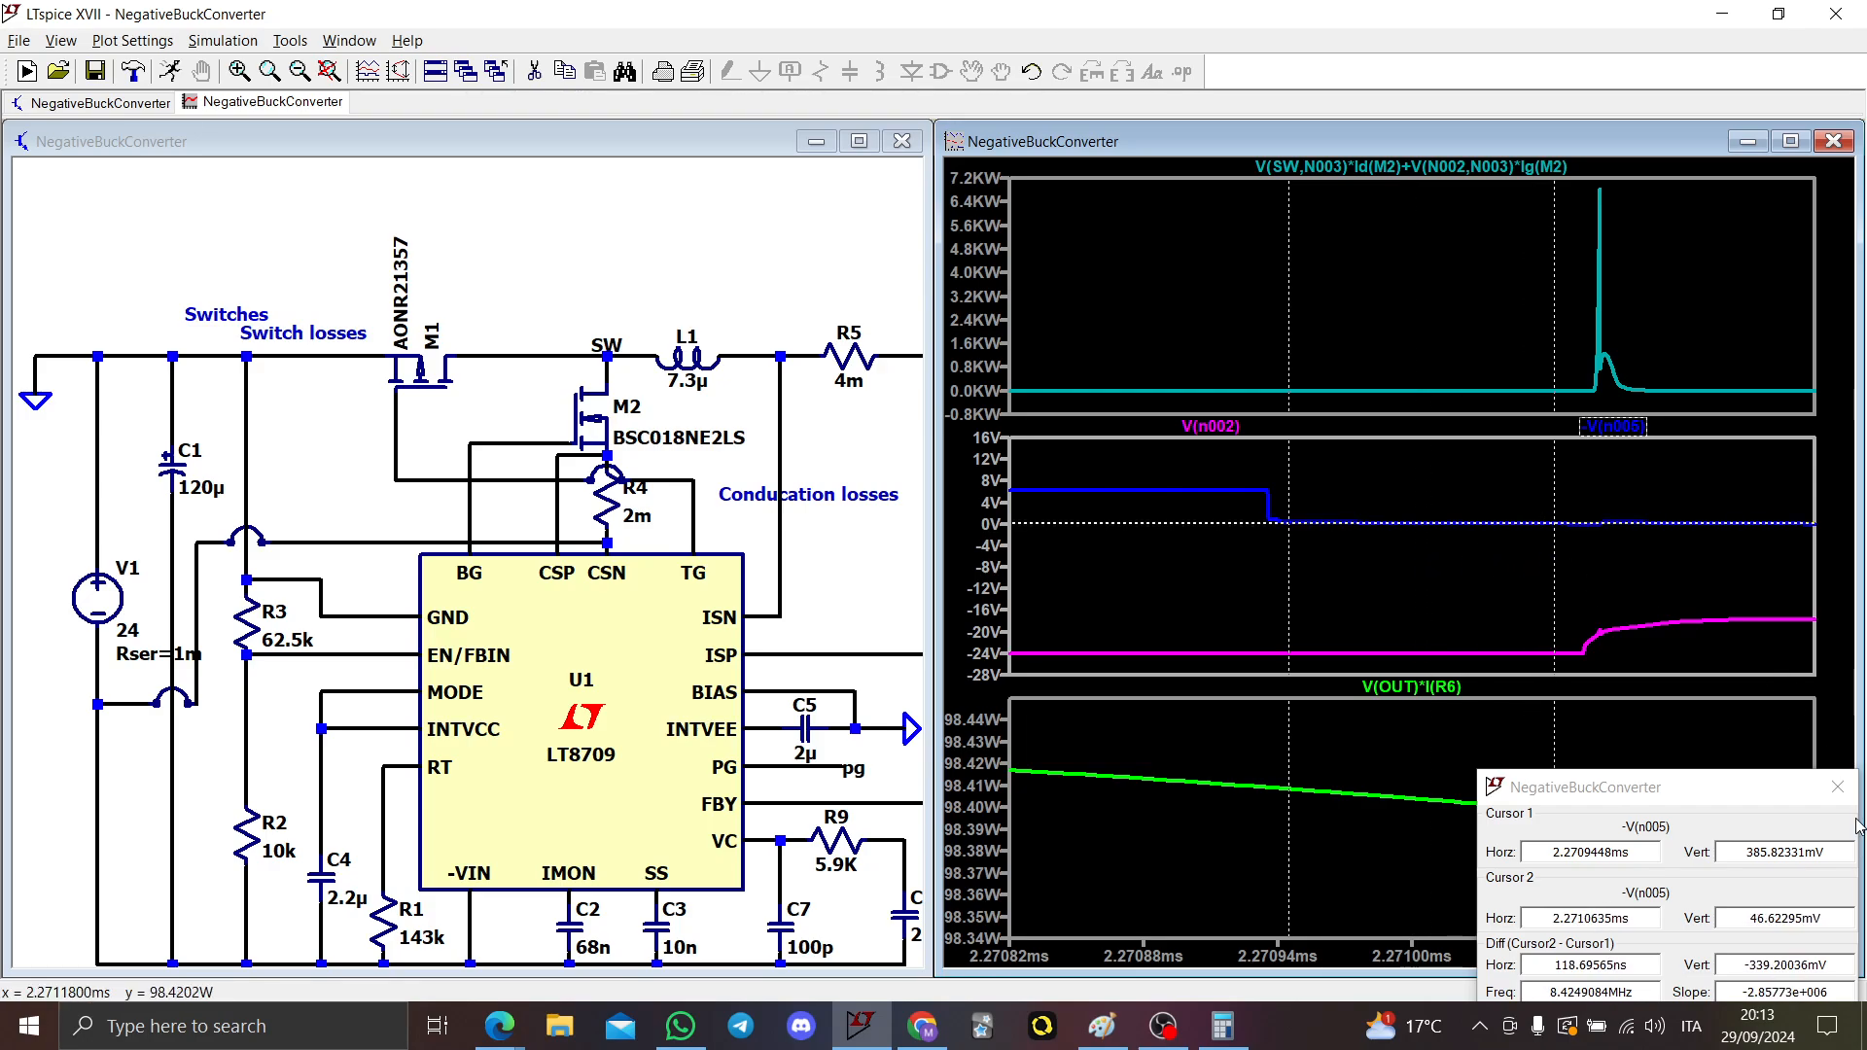
left_click(1838, 787)
right_click(1438, 580)
left_click(1455, 594)
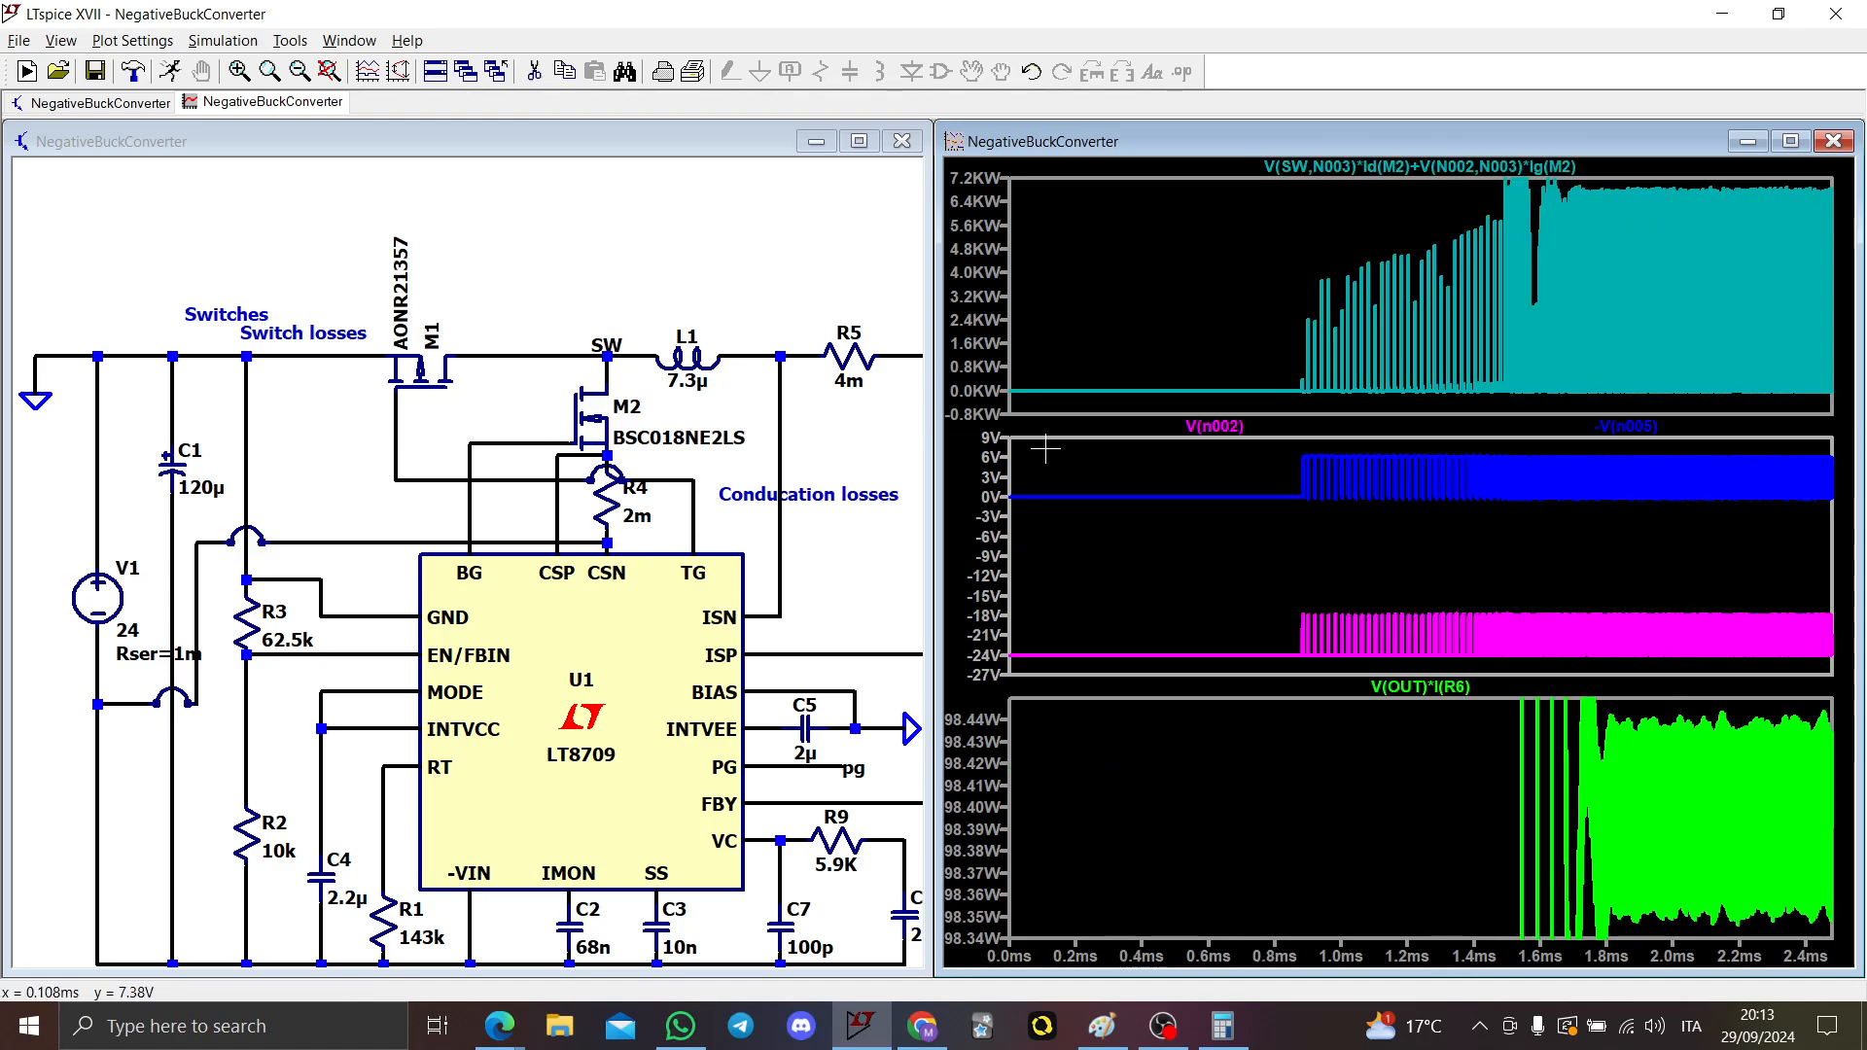
Step: Plot M1's power dissipation in place of the gate voltages and measure its average from 2.19 ms to the end, closing the readout
left_click(420, 392, "alt")
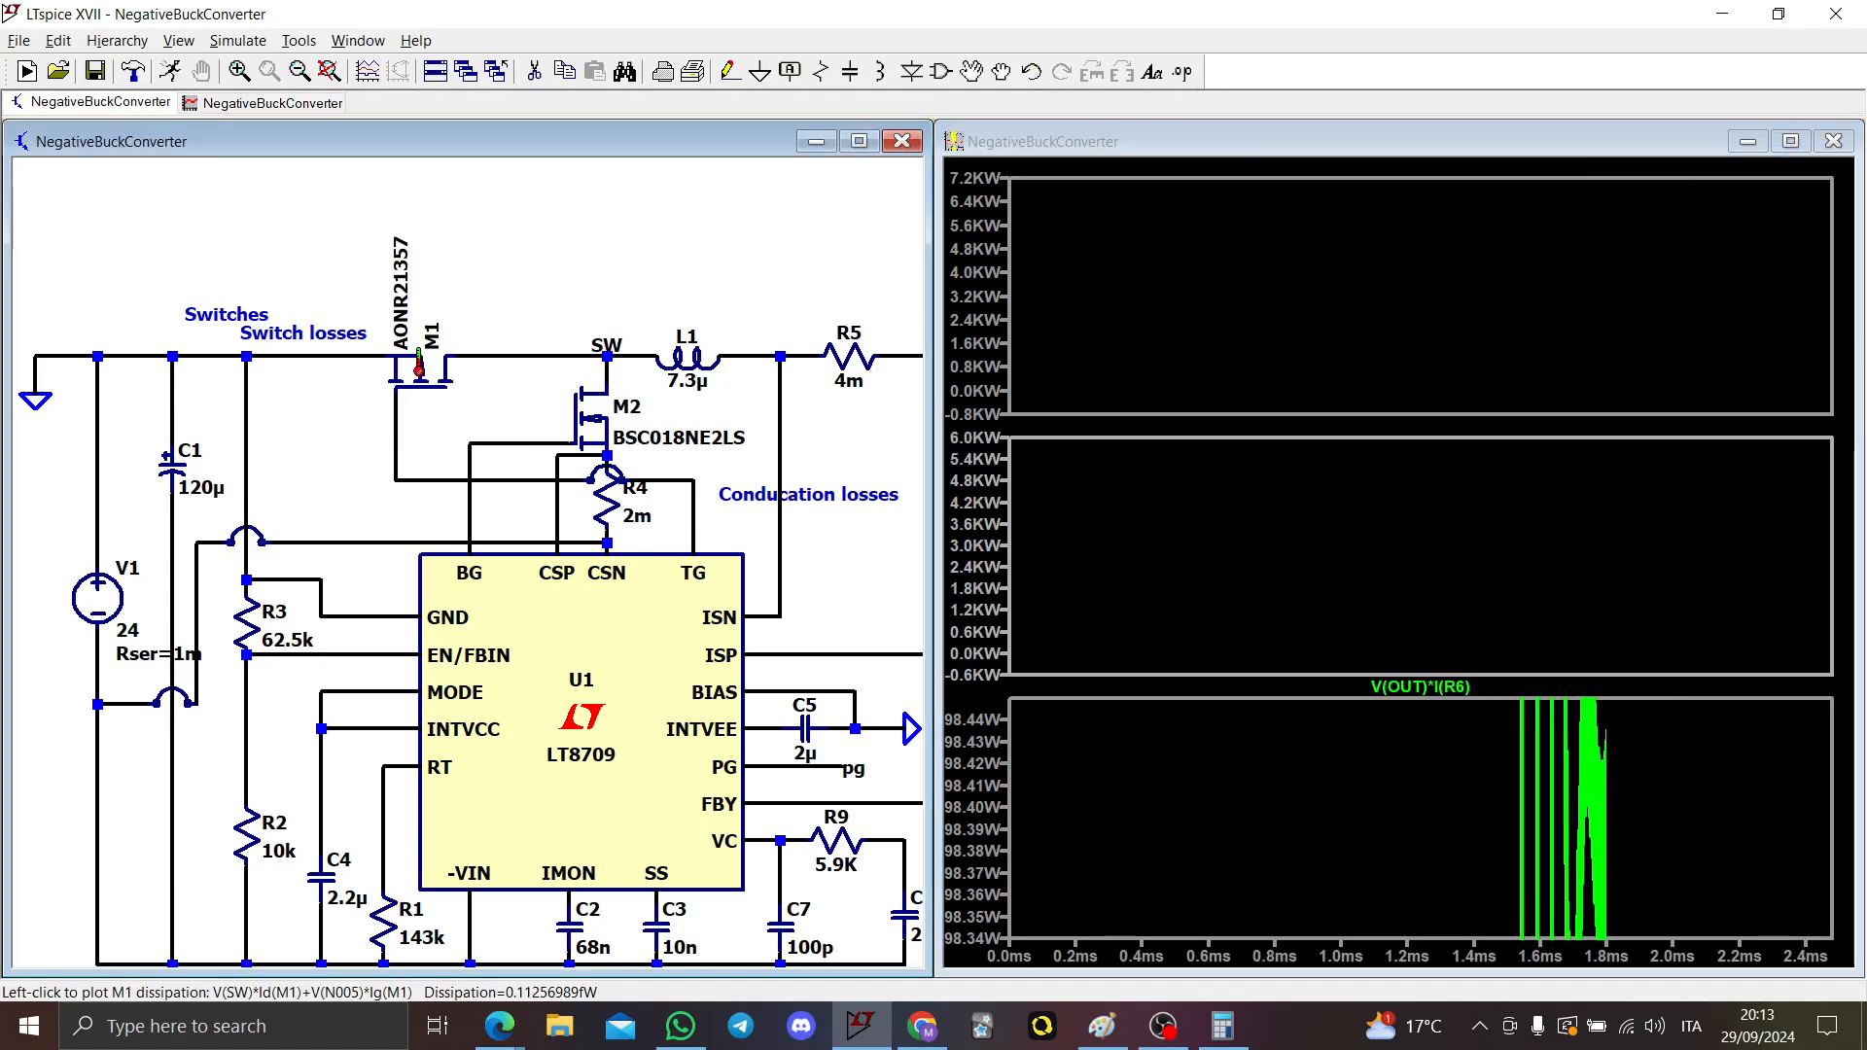
left_click_drag(1736, 664, 1852, 438)
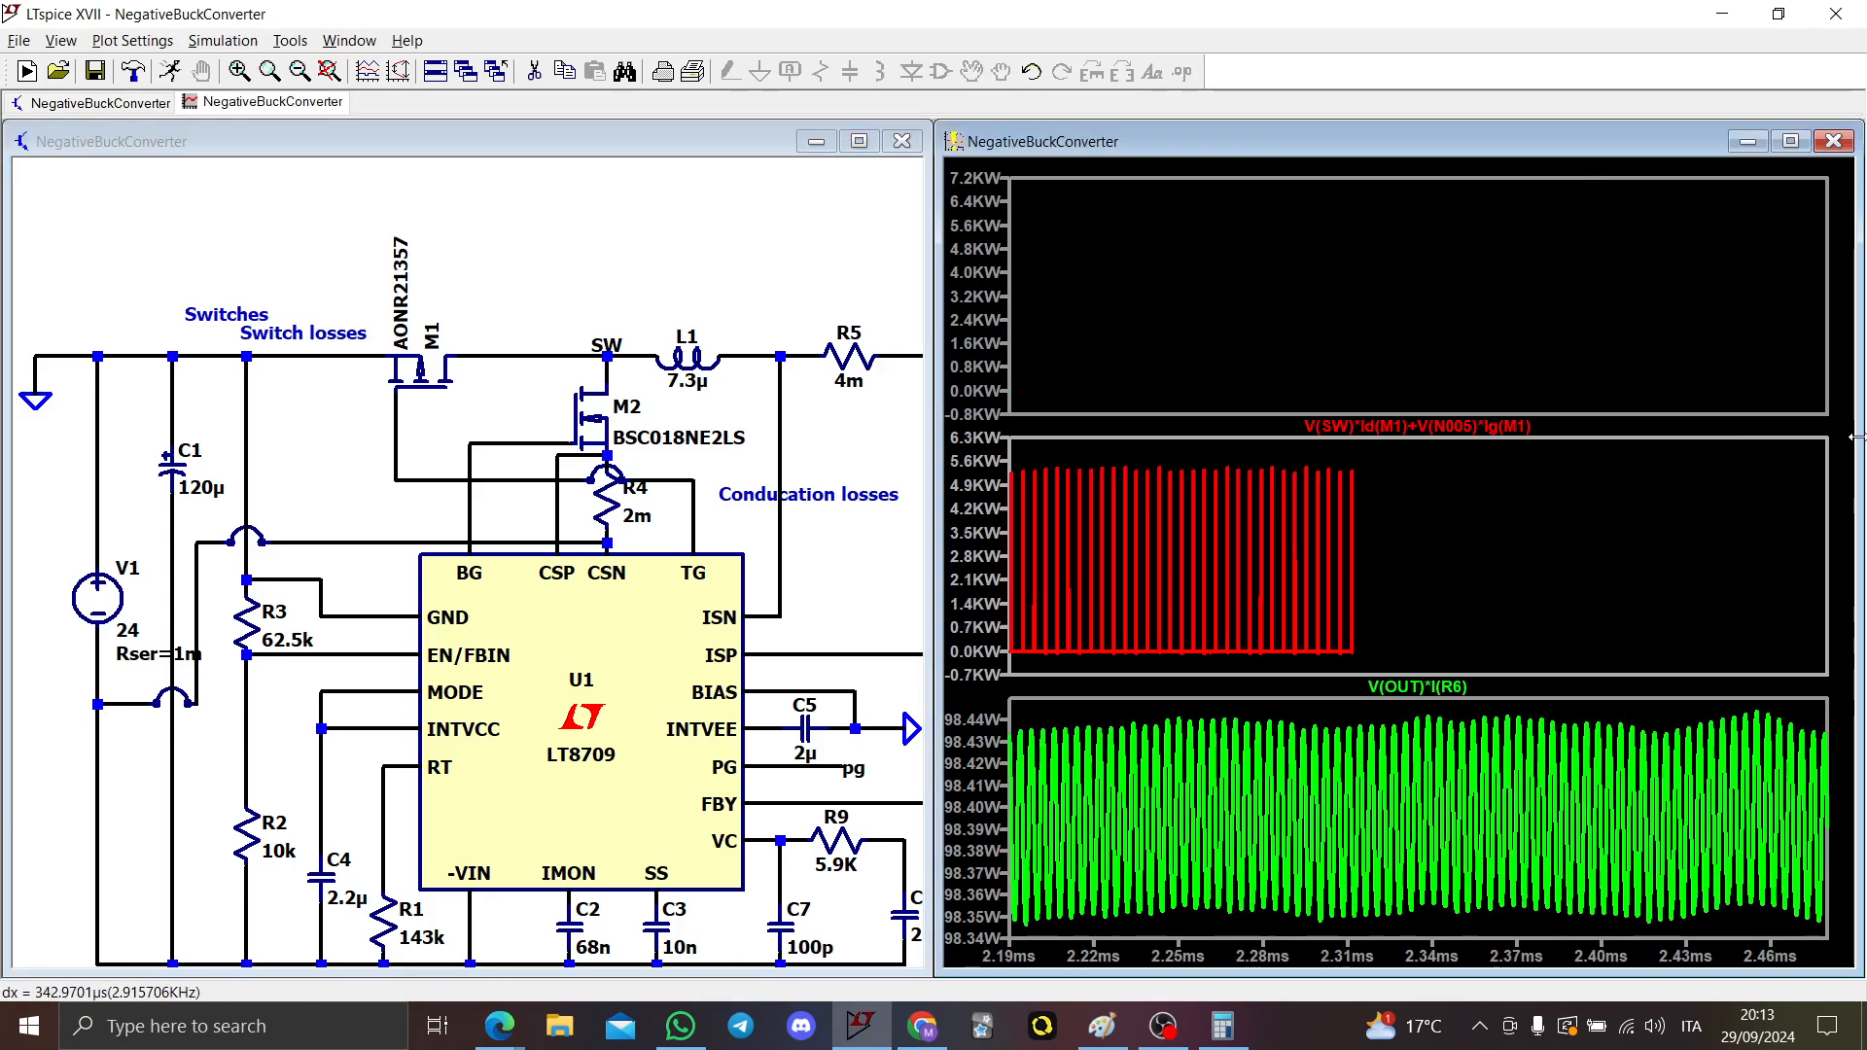
left_click(1461, 436, "ctrl")
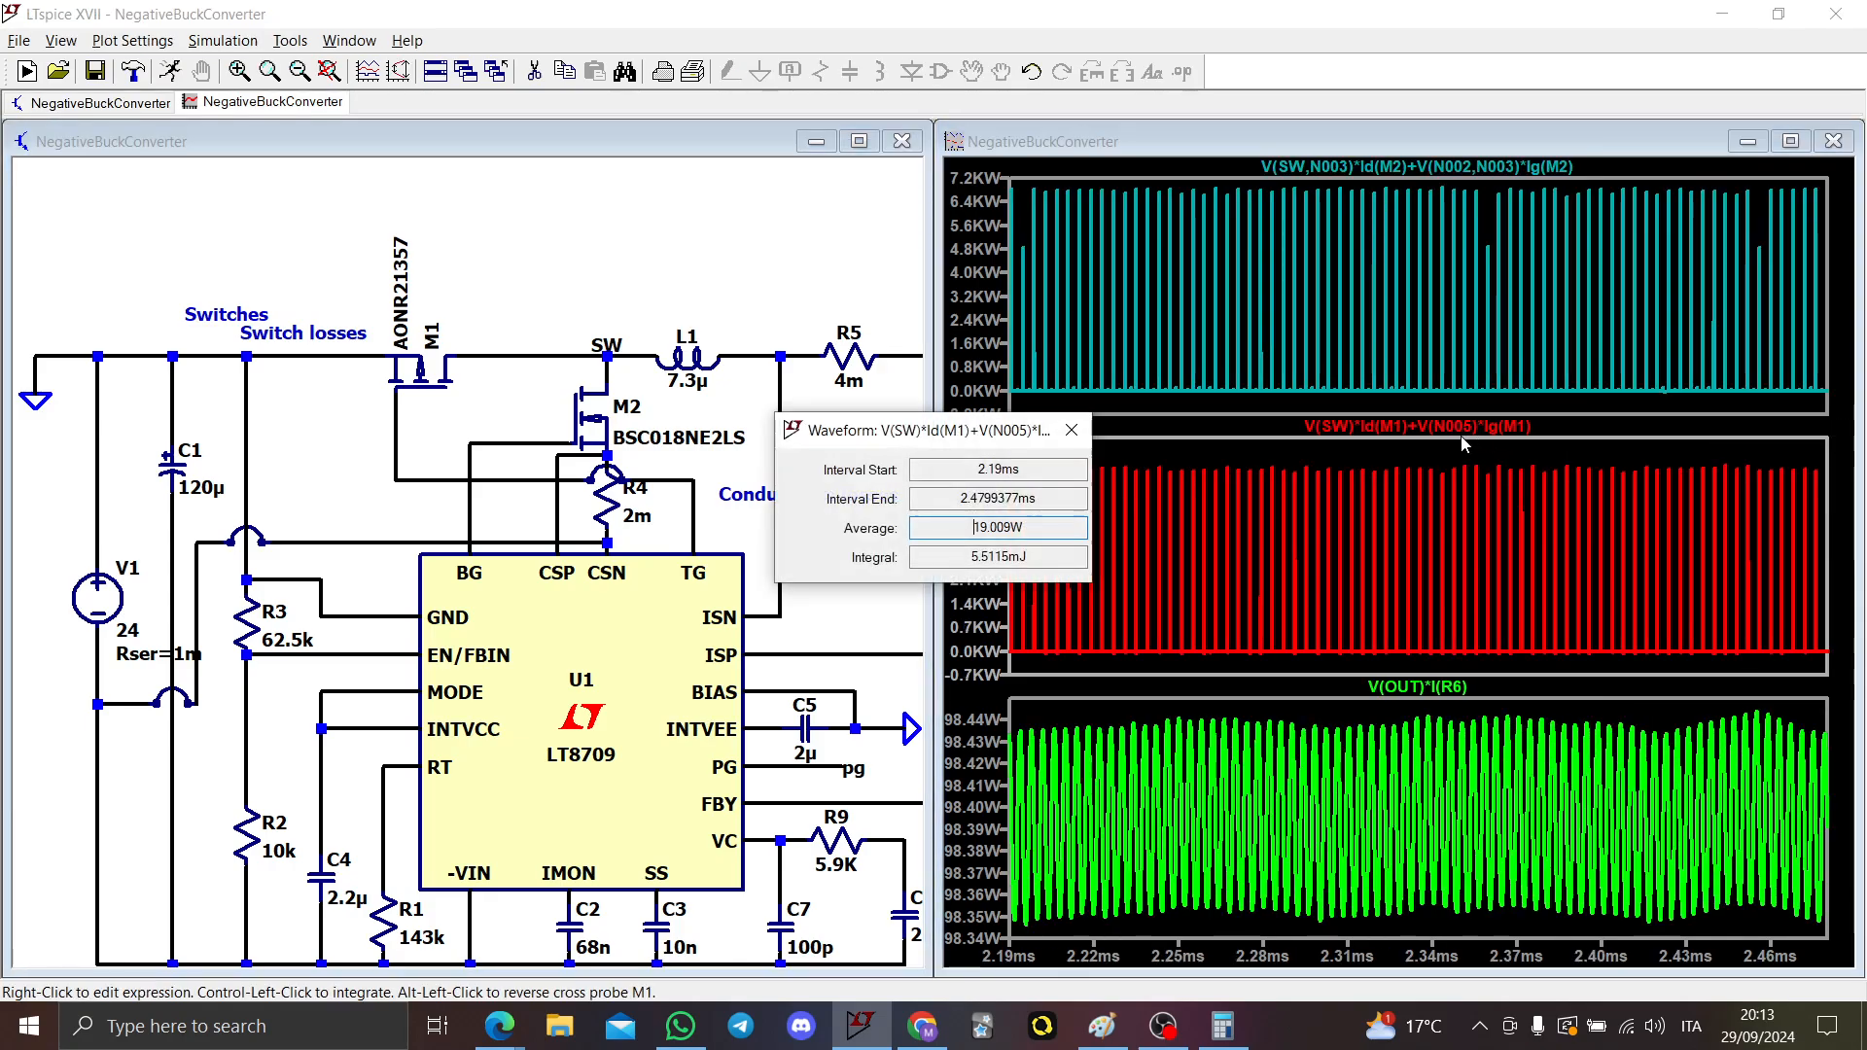
left_click(1071, 430)
Step: Open M1's MOSFET selection list and examine the P-channel parts, ordering them by on-resistance
right_click(421, 368)
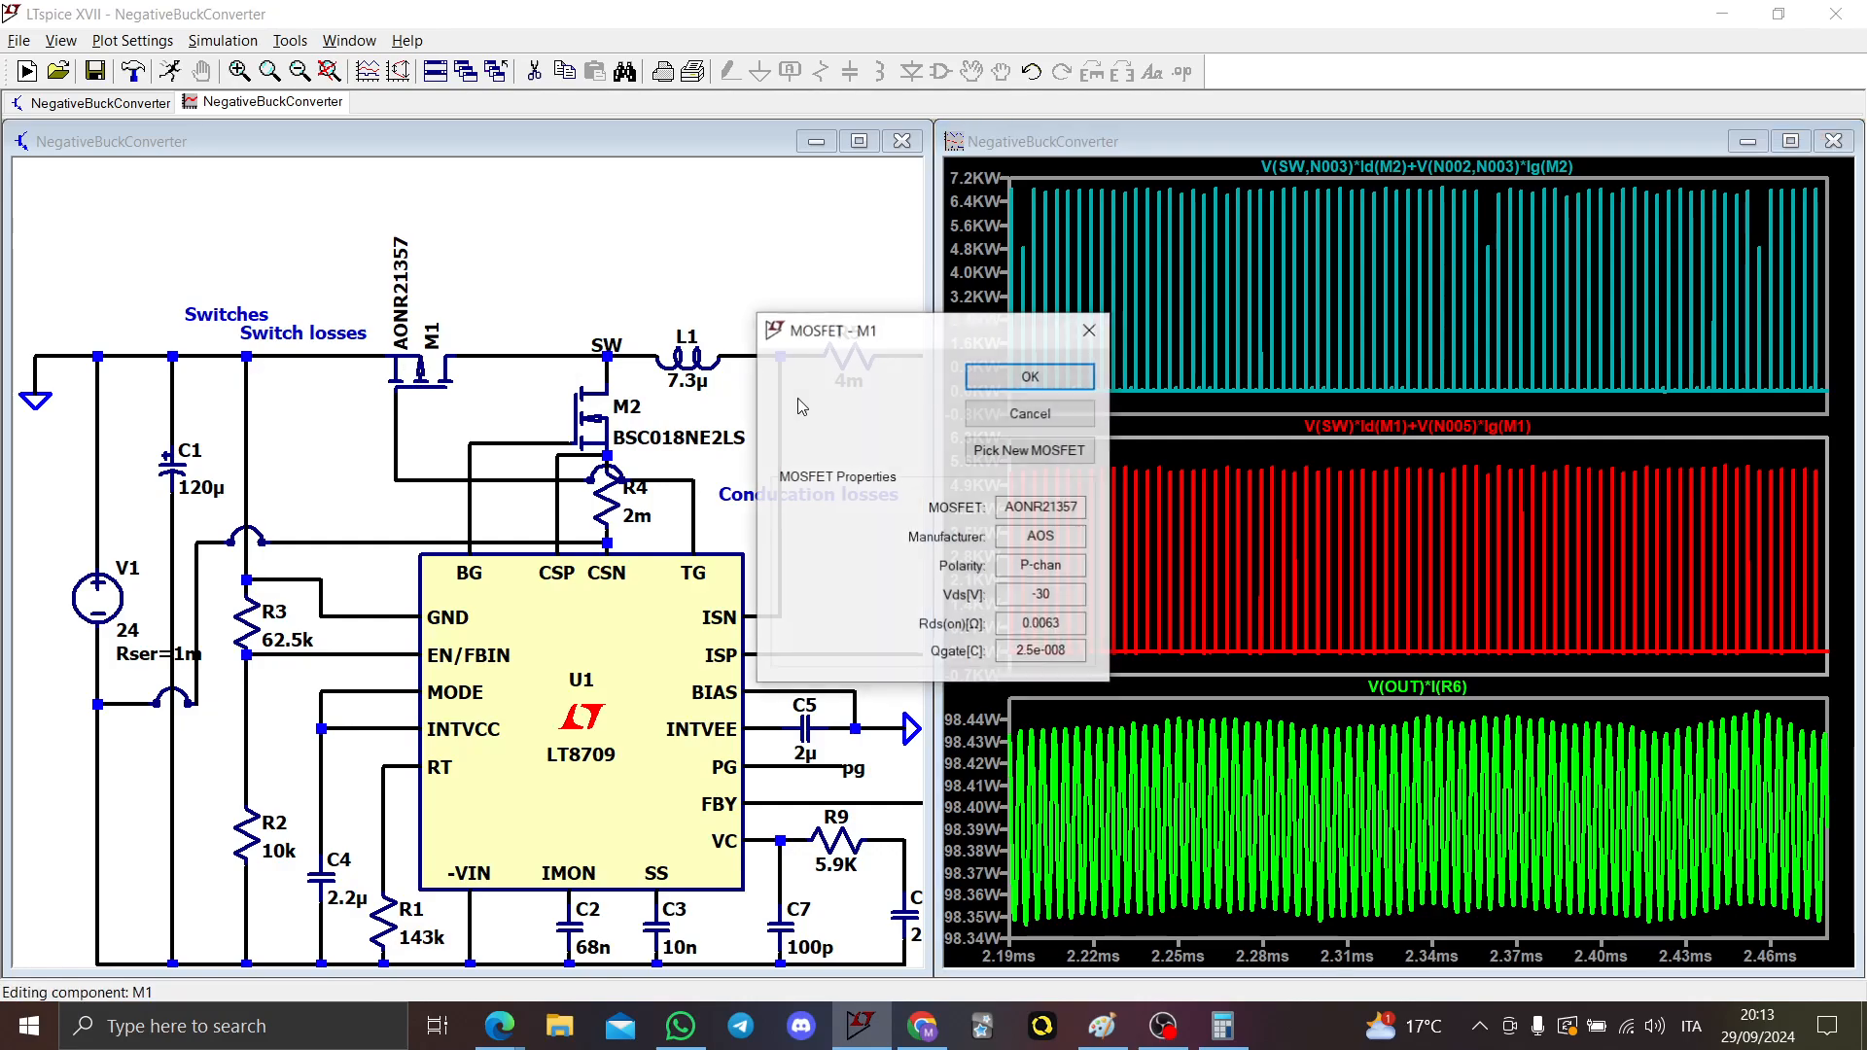
left_click(1000, 449)
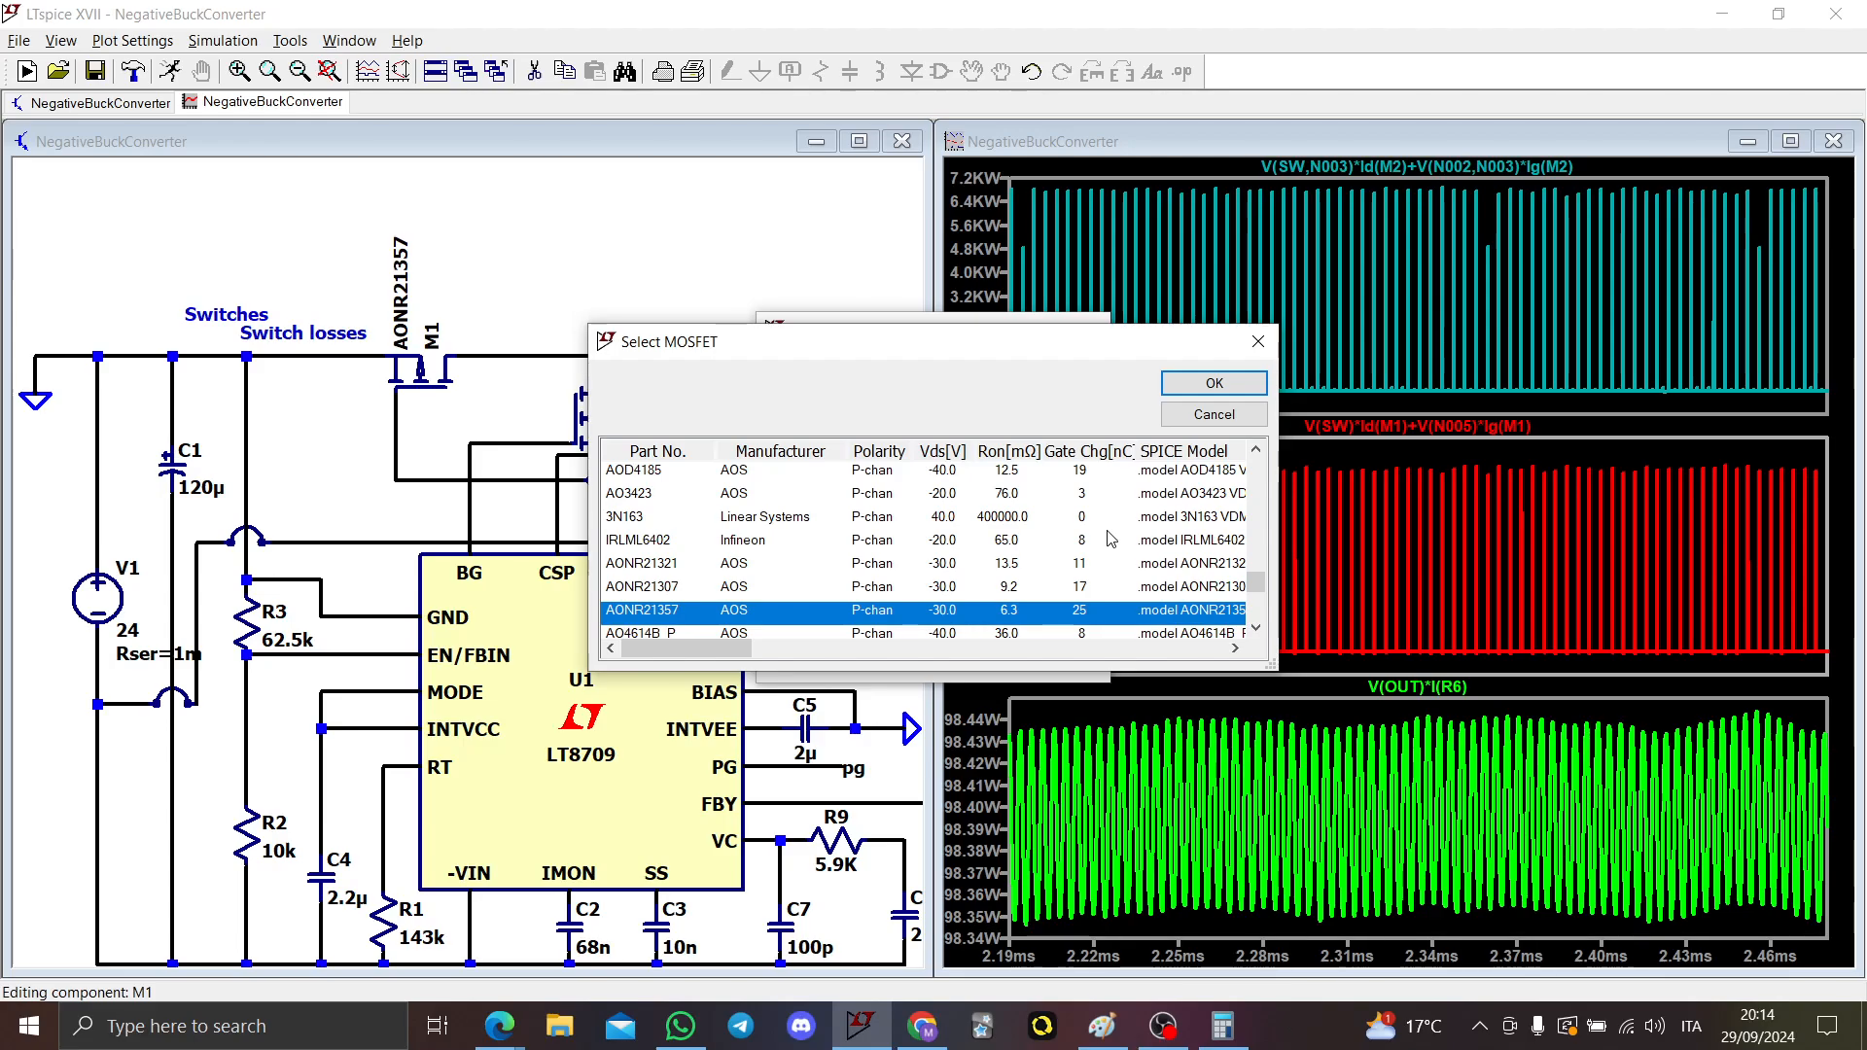
scroll(1112, 538, "up", 2)
scroll(1112, 535, "down", 3)
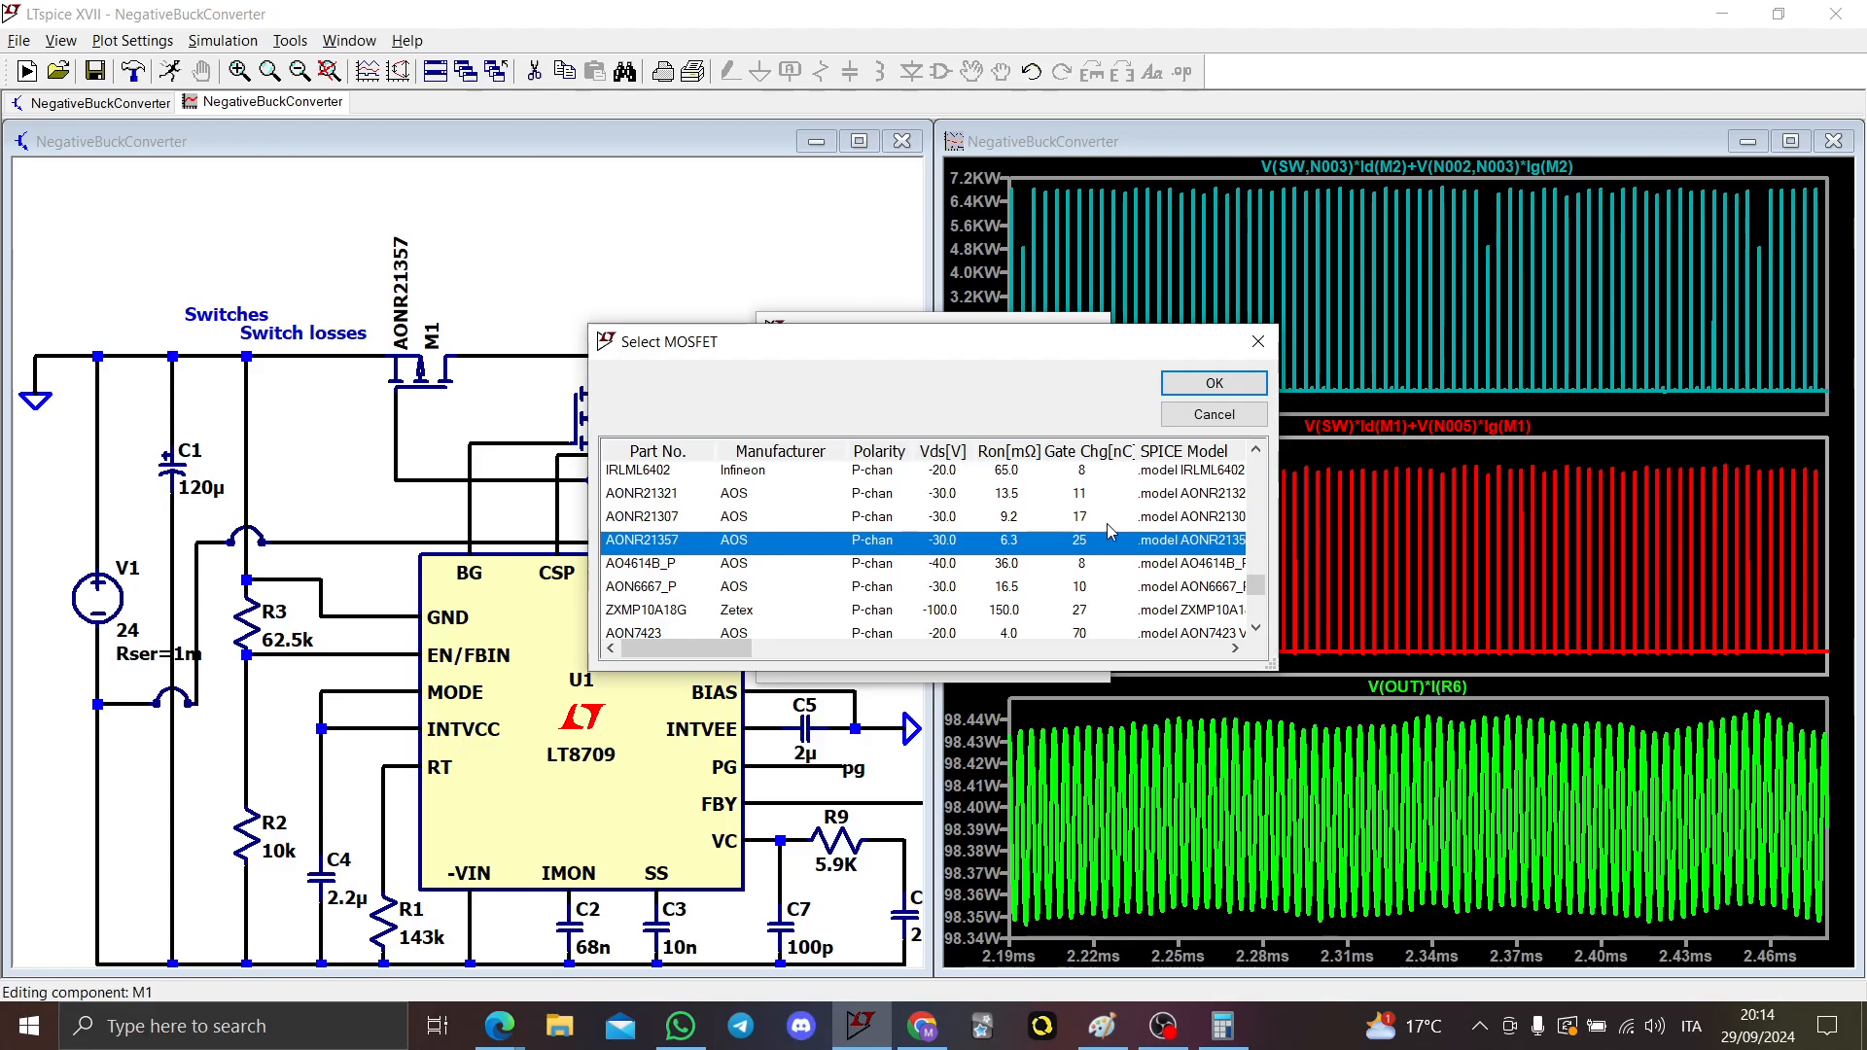
scroll(1112, 531, "down", 1)
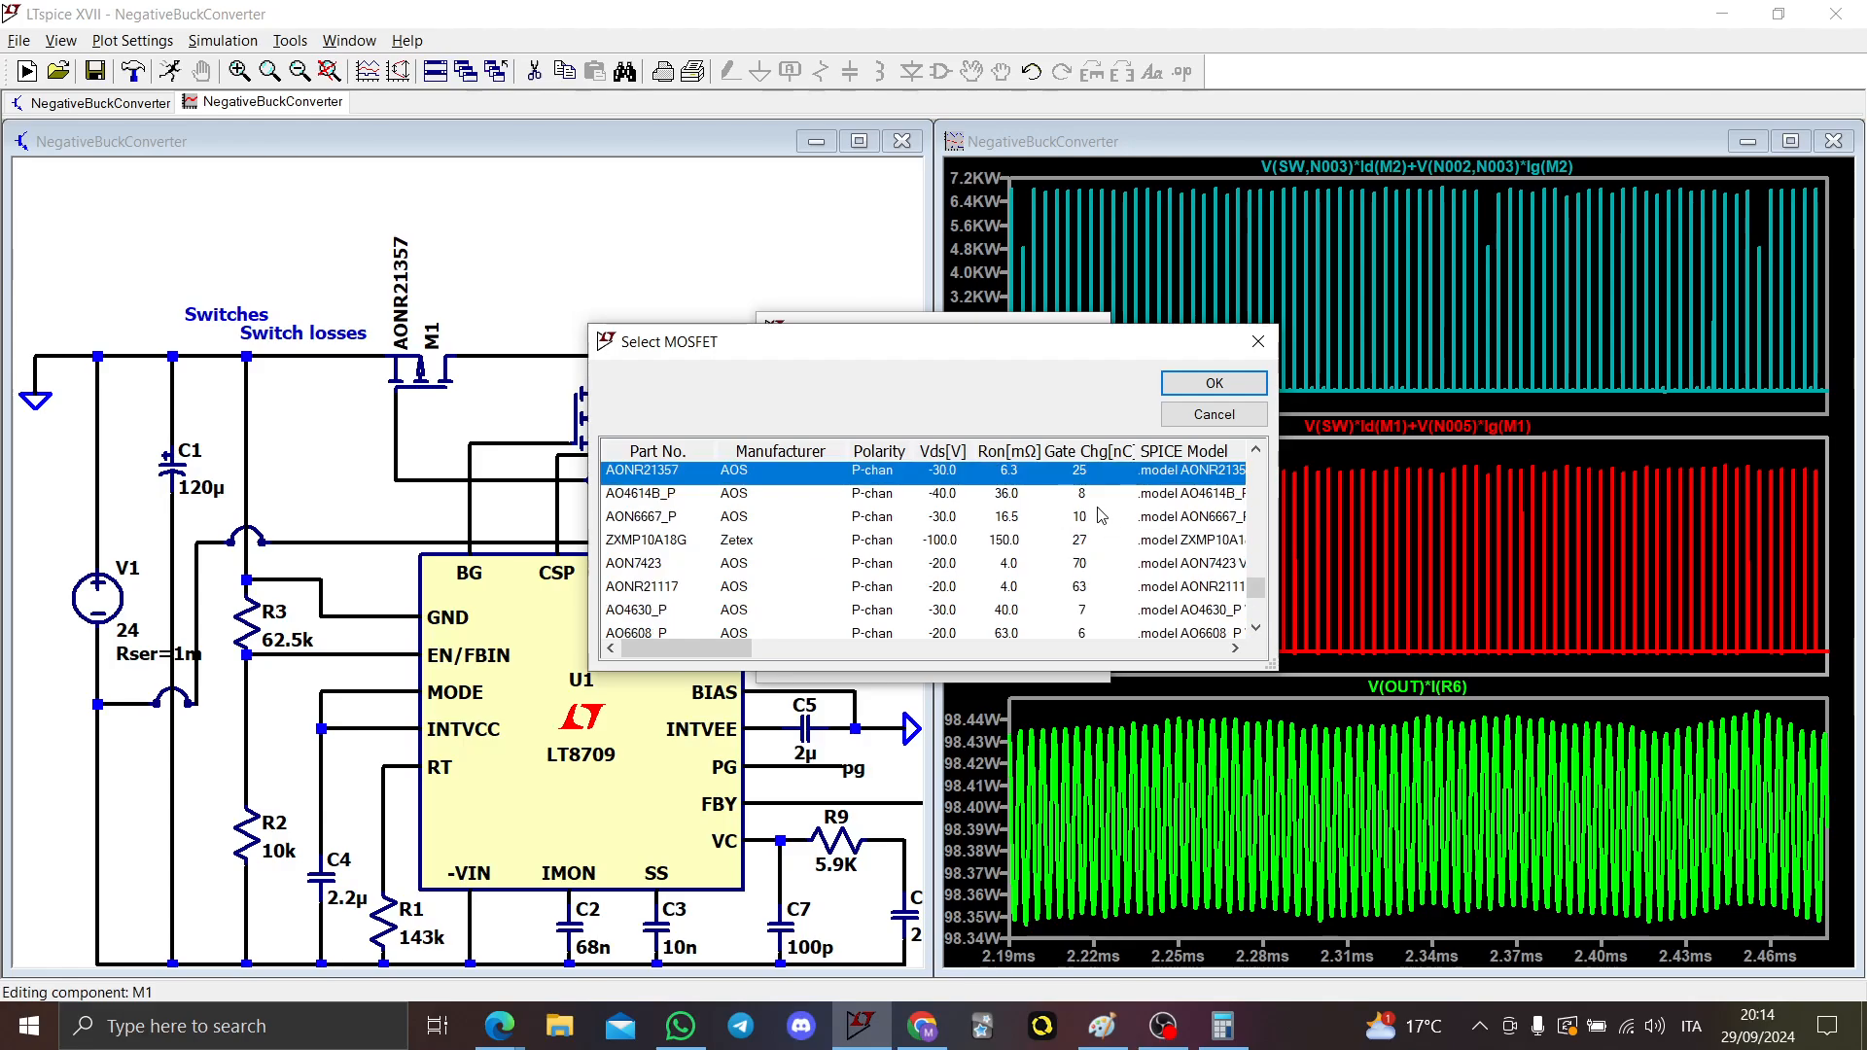
scroll(1097, 502, "up", 2)
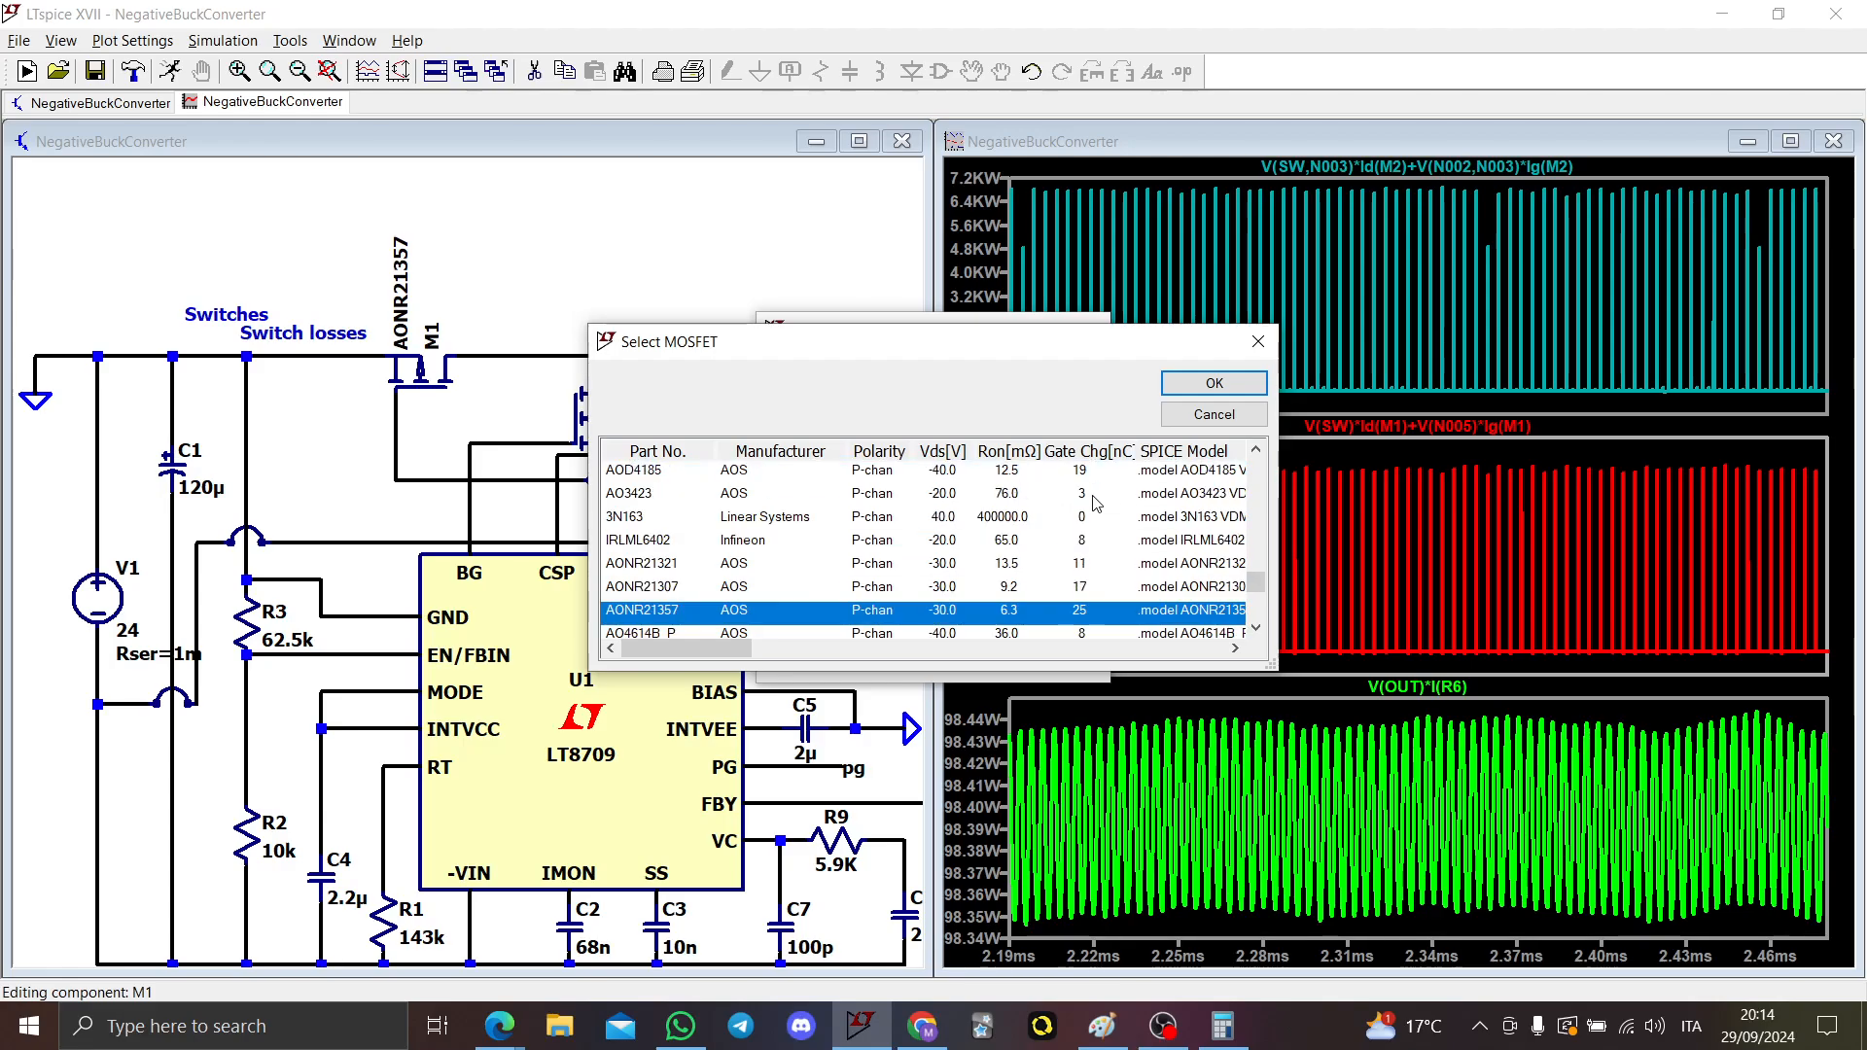
left_click(1015, 451)
left_click_drag(1256, 475, 1257, 470)
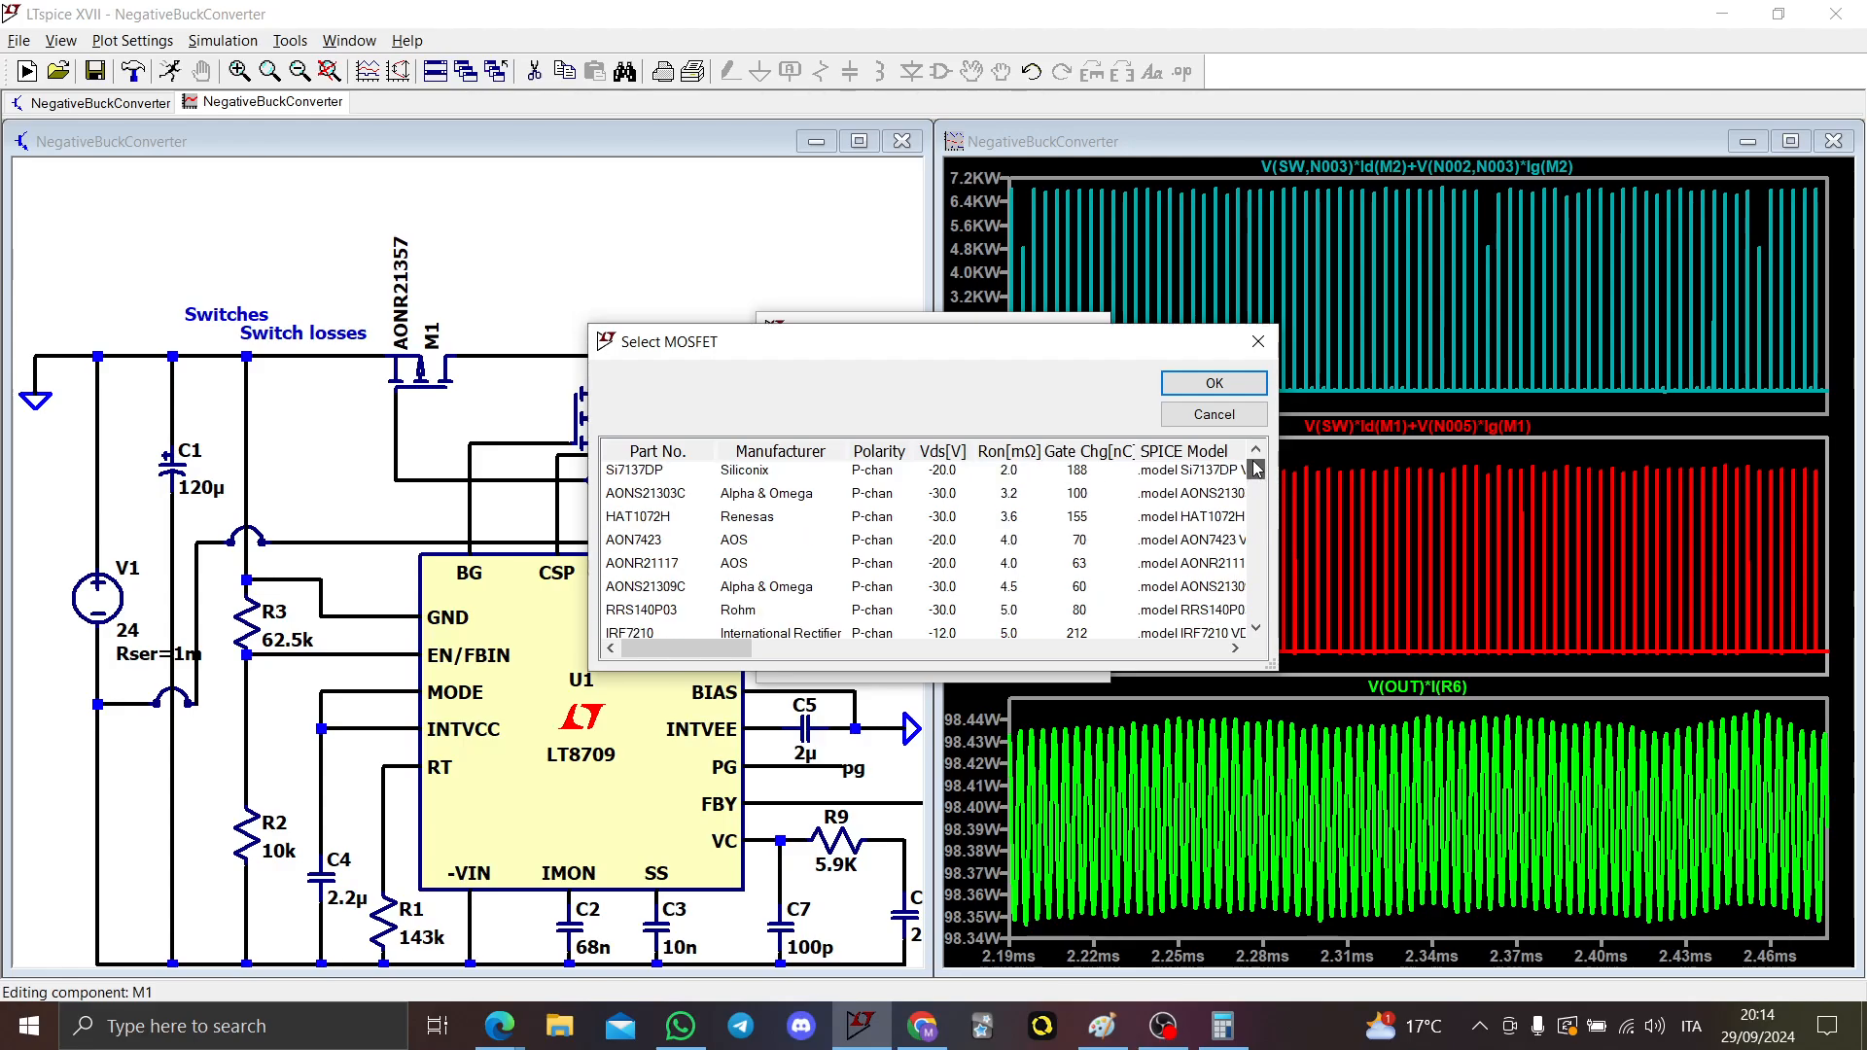
scroll(1146, 483, "down", 2)
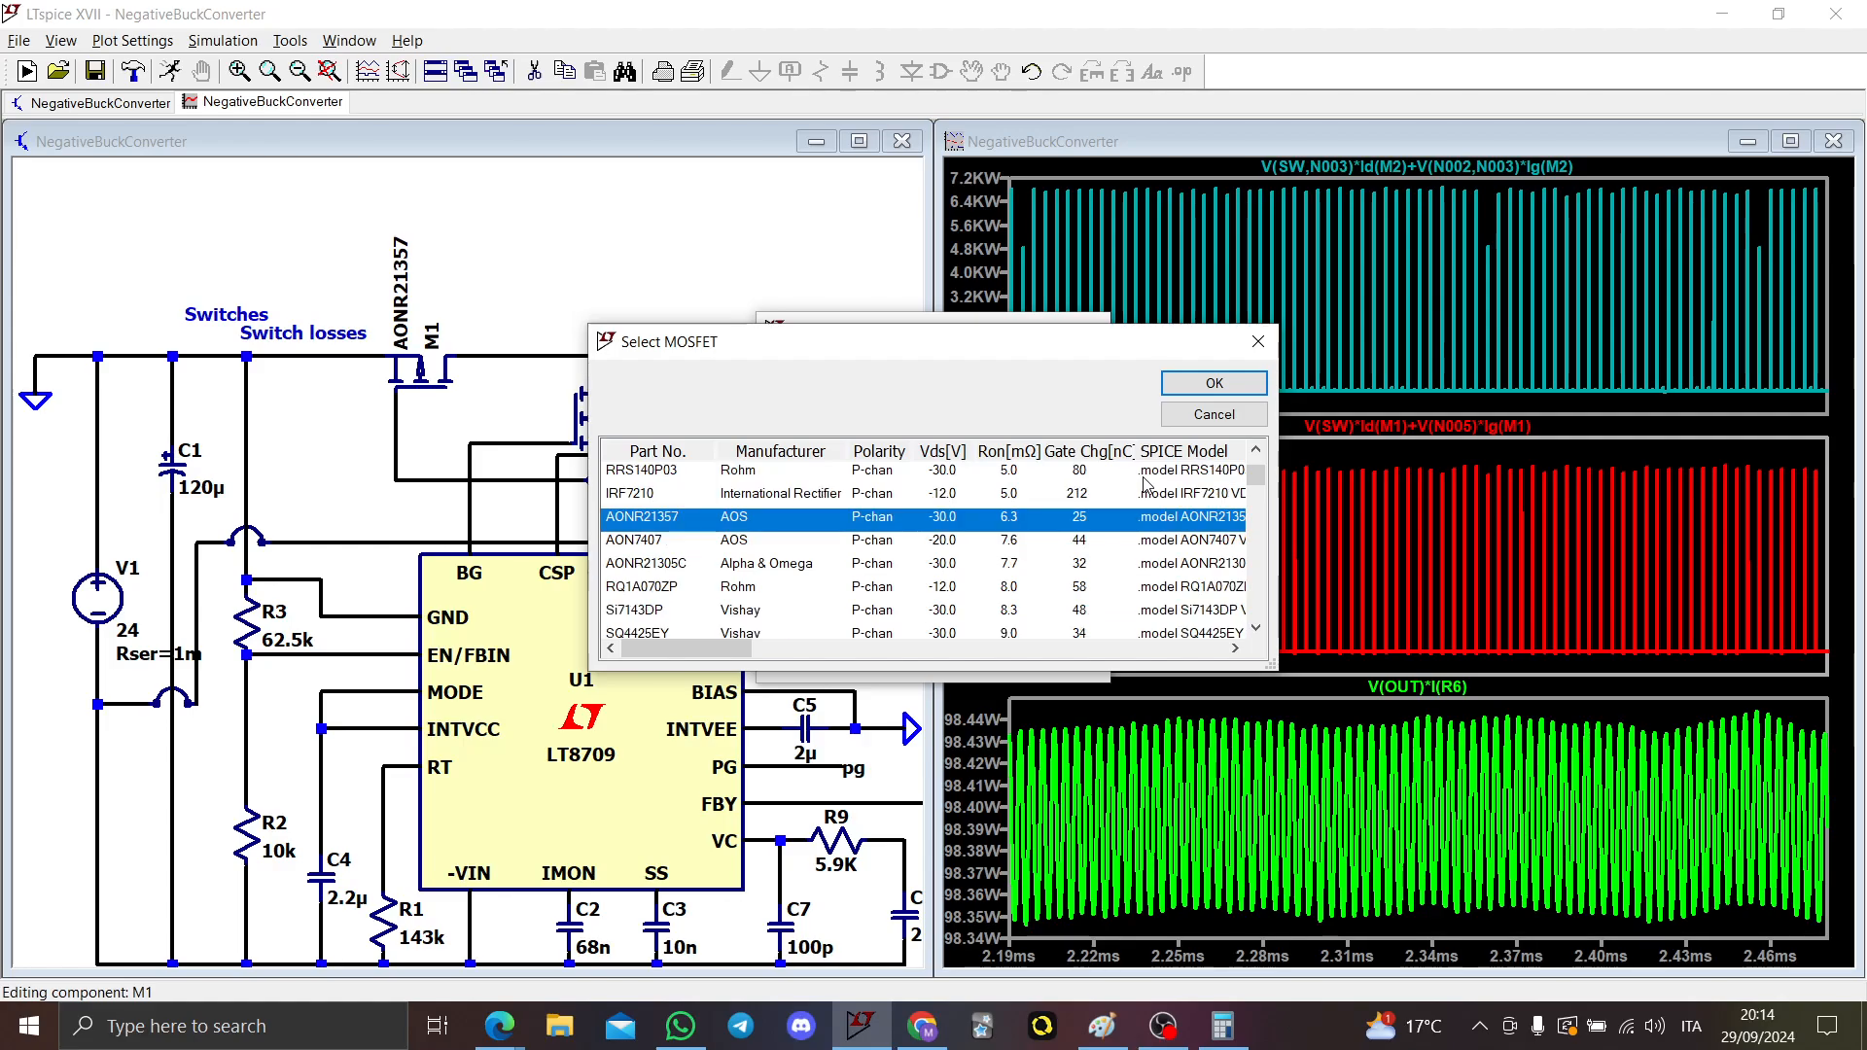
scroll(1146, 483, "up", 2)
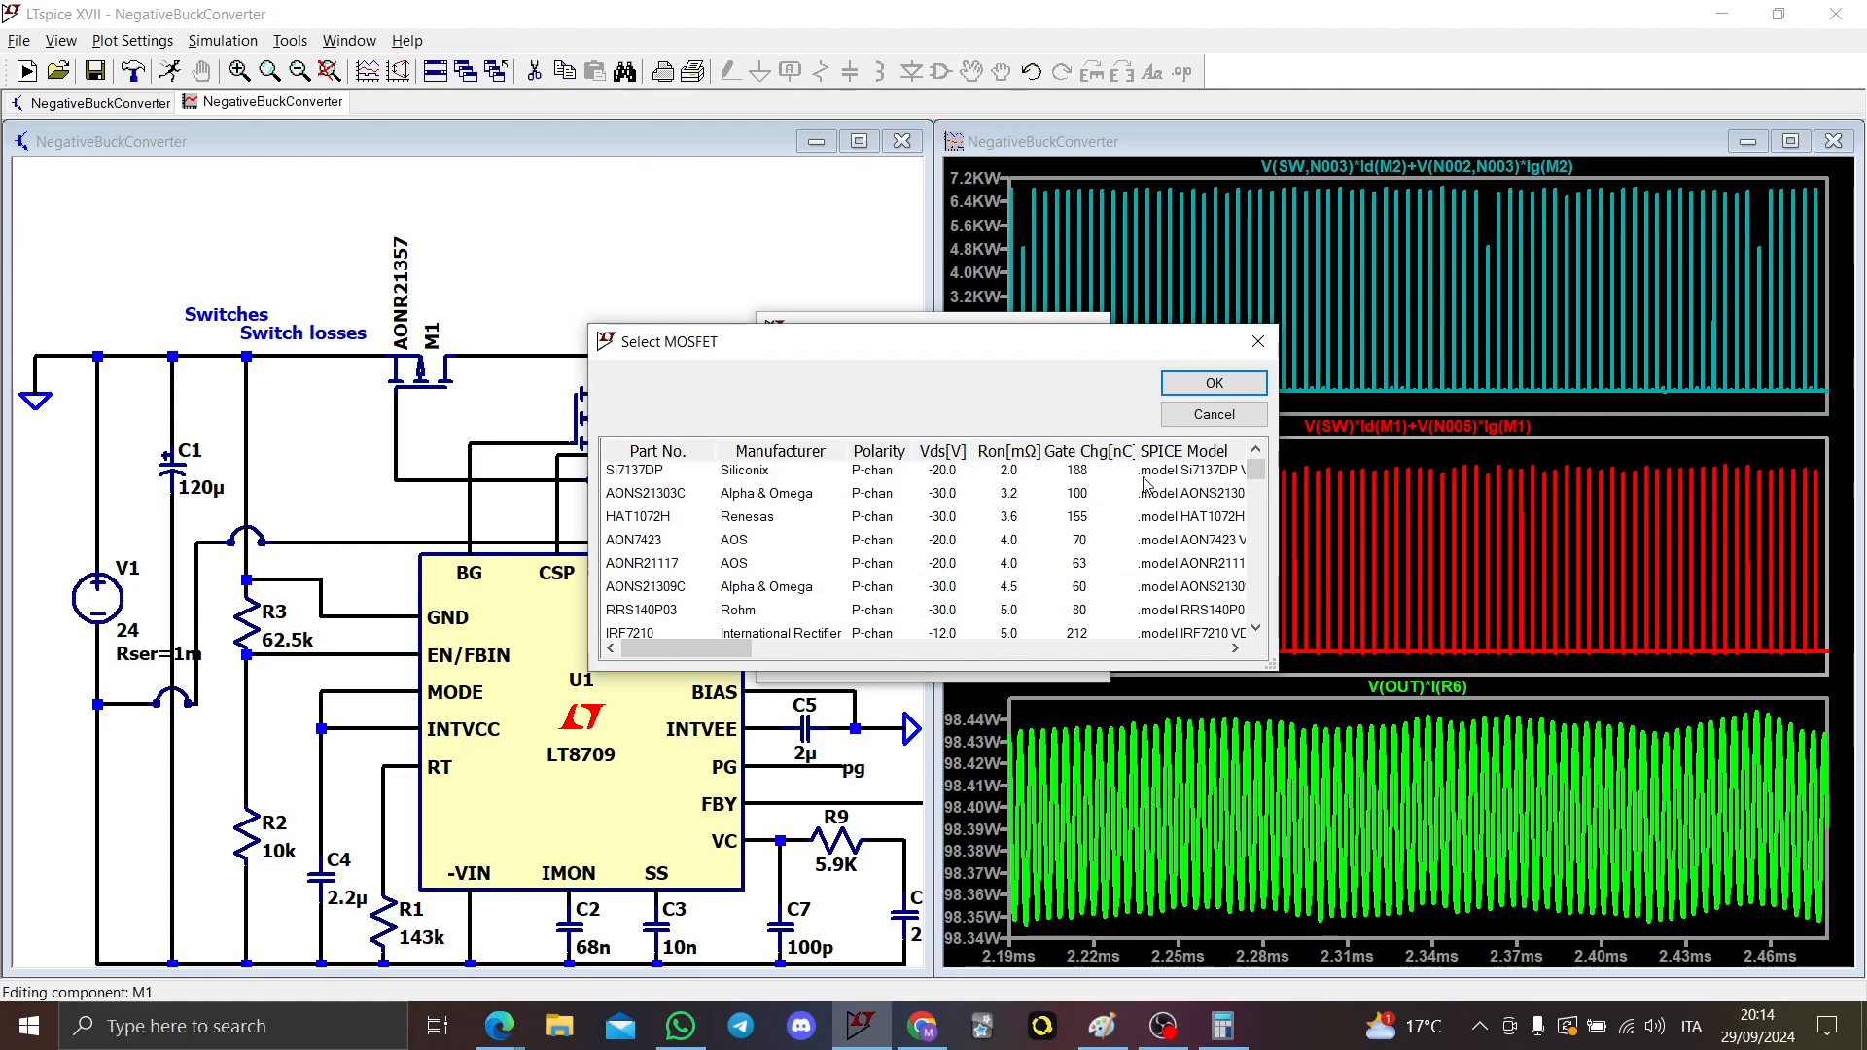
scroll(1084, 496, "down", 1)
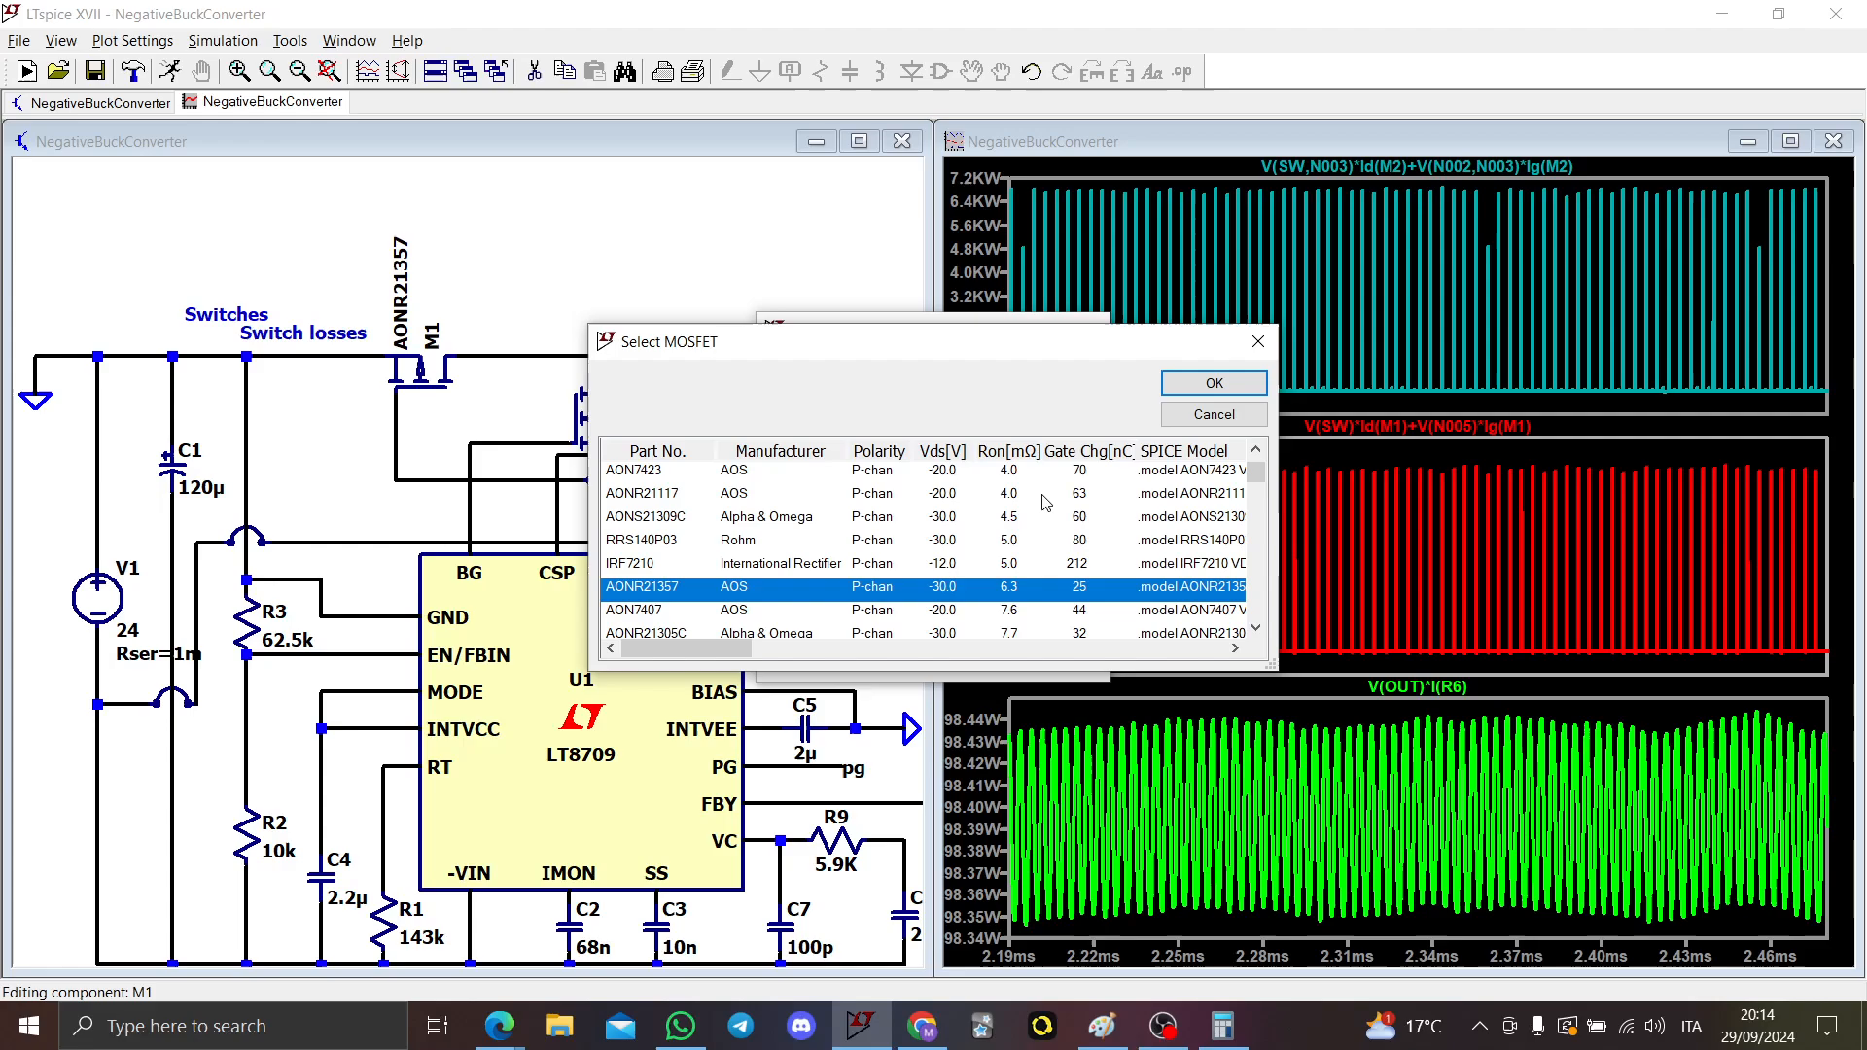
scroll(1085, 491, "up", 1)
scroll(1082, 482, "down", 1)
Step: Order the MOSFET list by gate charge and assign the AO3423 to M1
left_click(1094, 453)
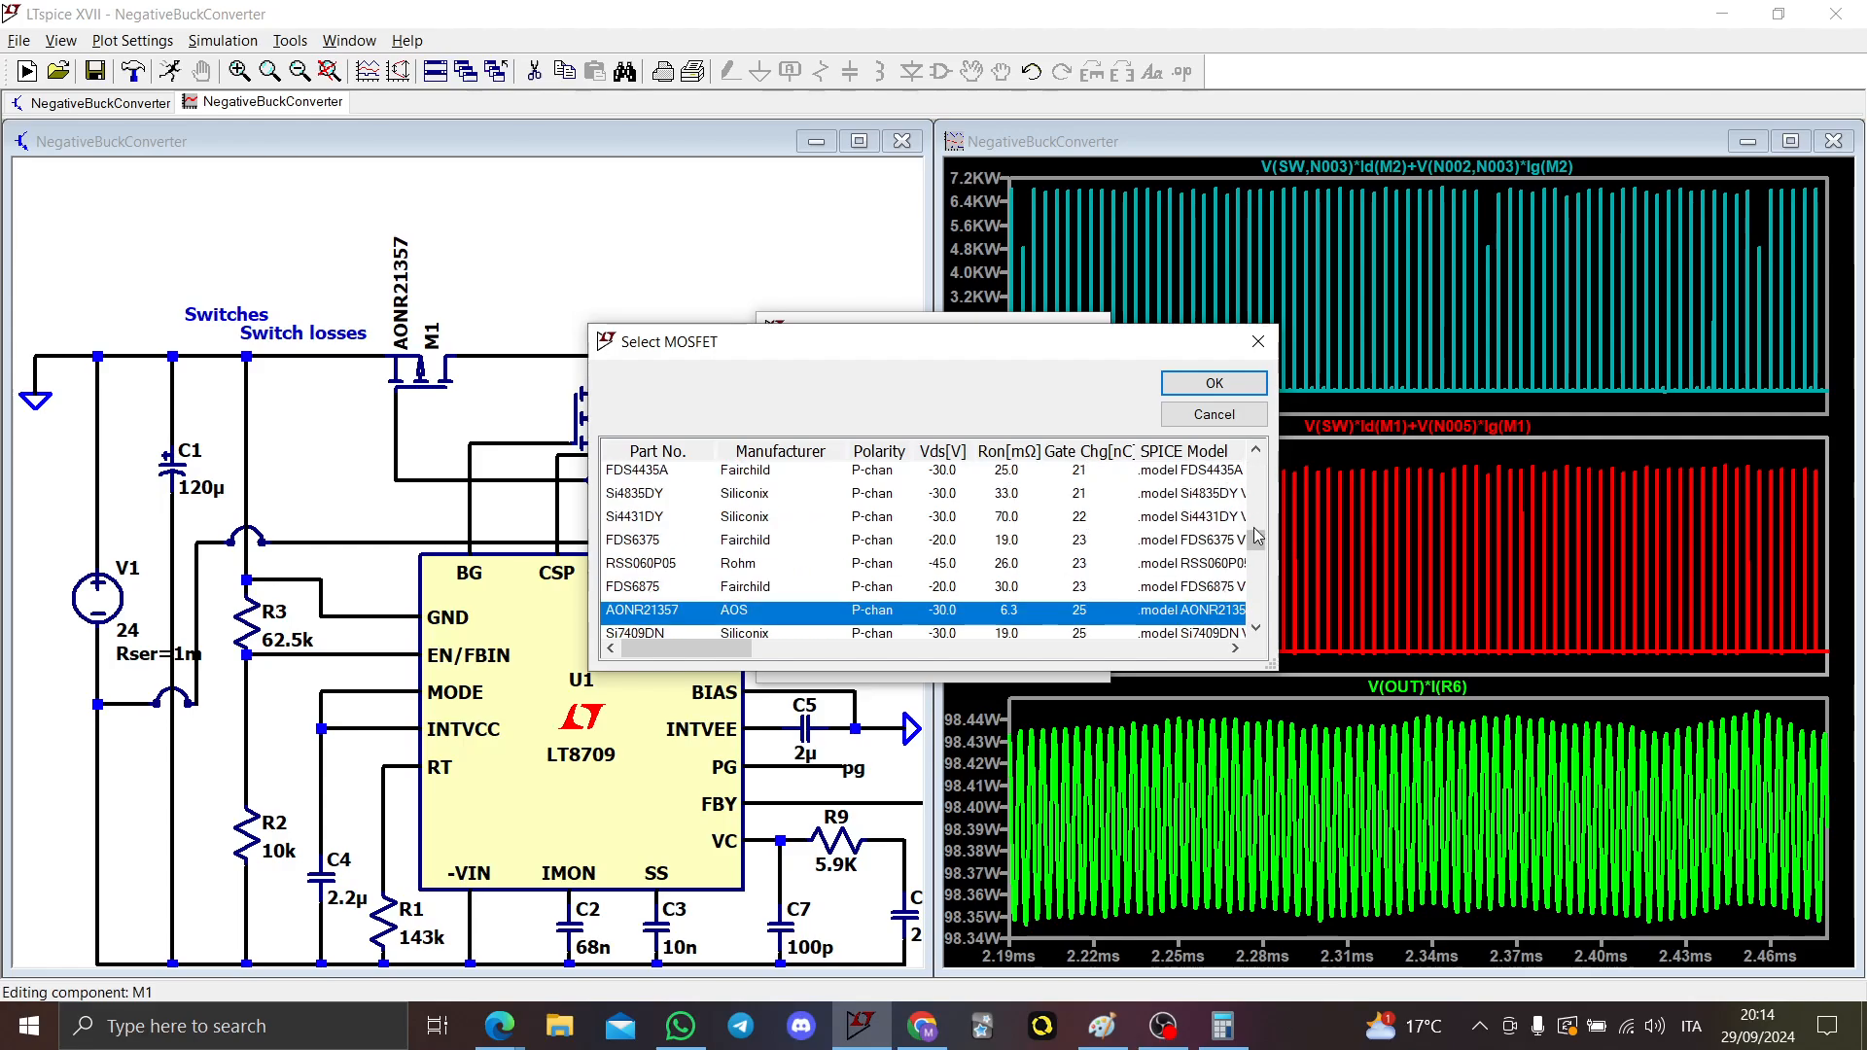
left_click_drag(1257, 536, 1252, 476)
scroll(1116, 516, "up", 1)
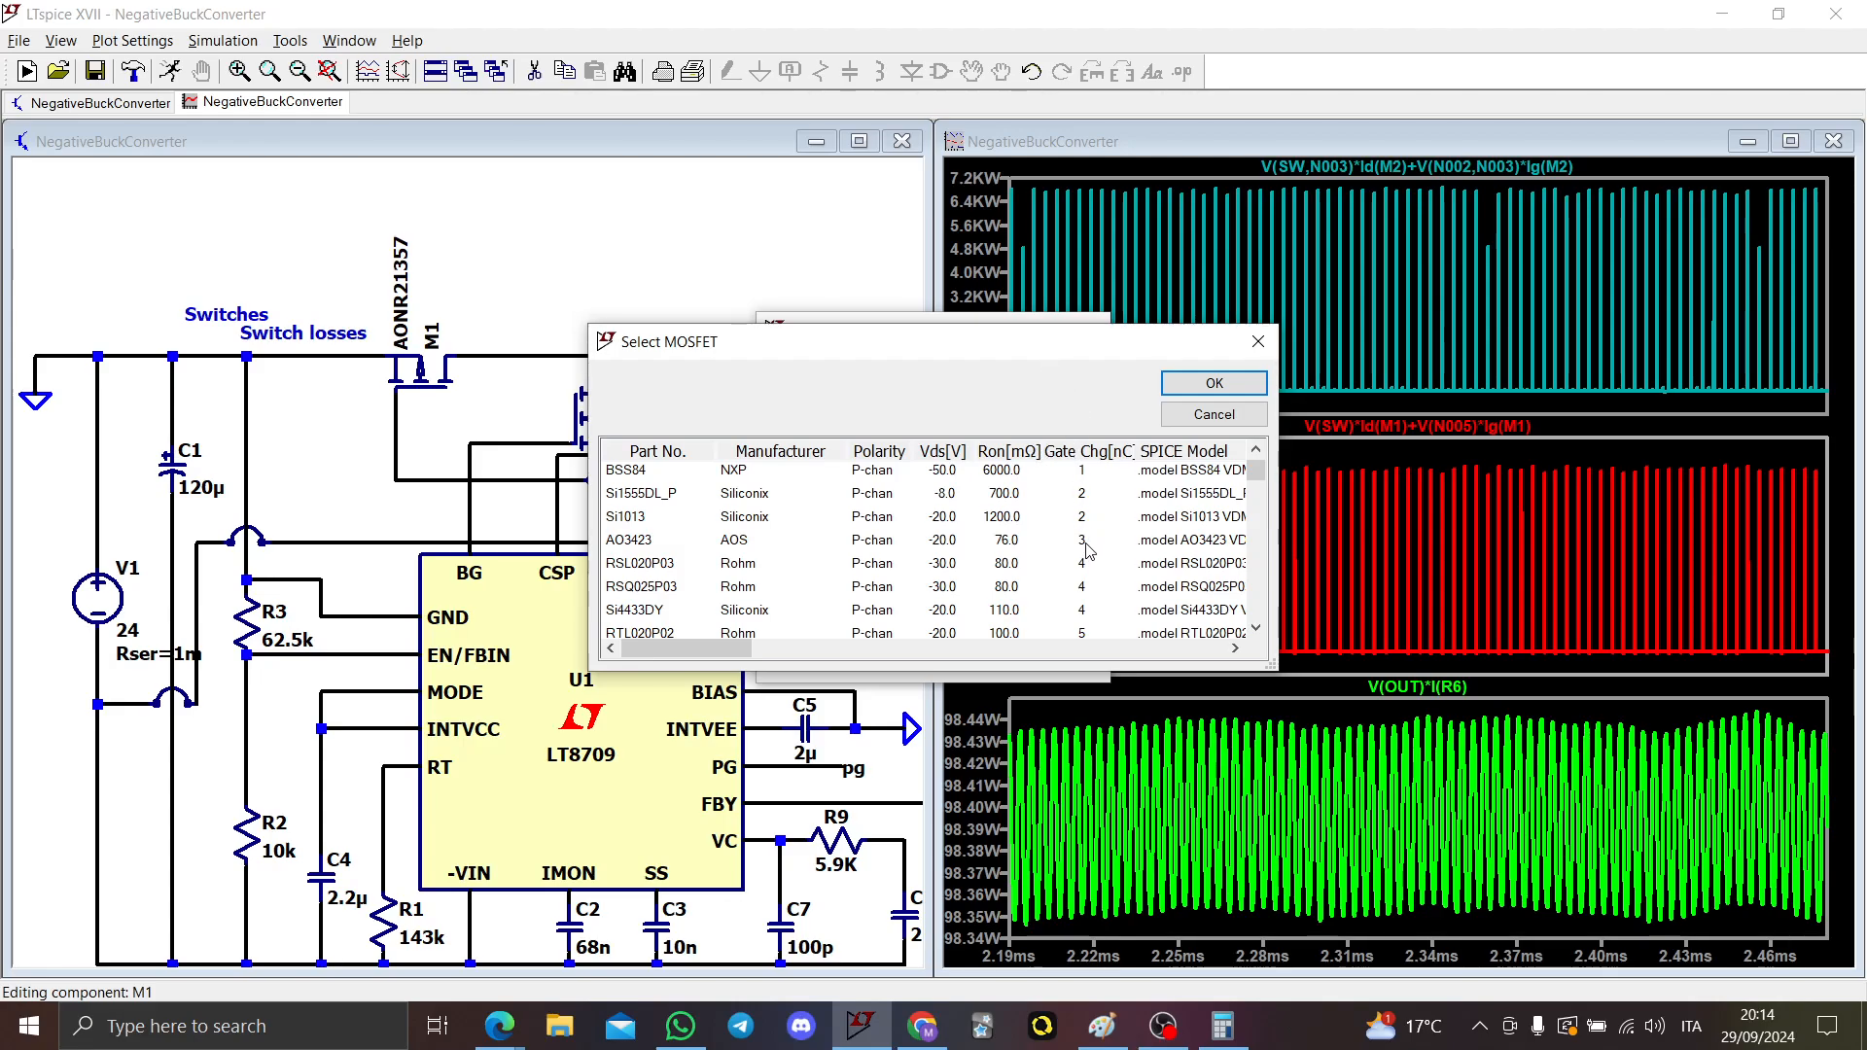
left_click(1086, 543)
left_click(1215, 383)
Step: Duplicate M1 and place a copy of the MOSFET directly above it
scroll(460, 392, "up", 1)
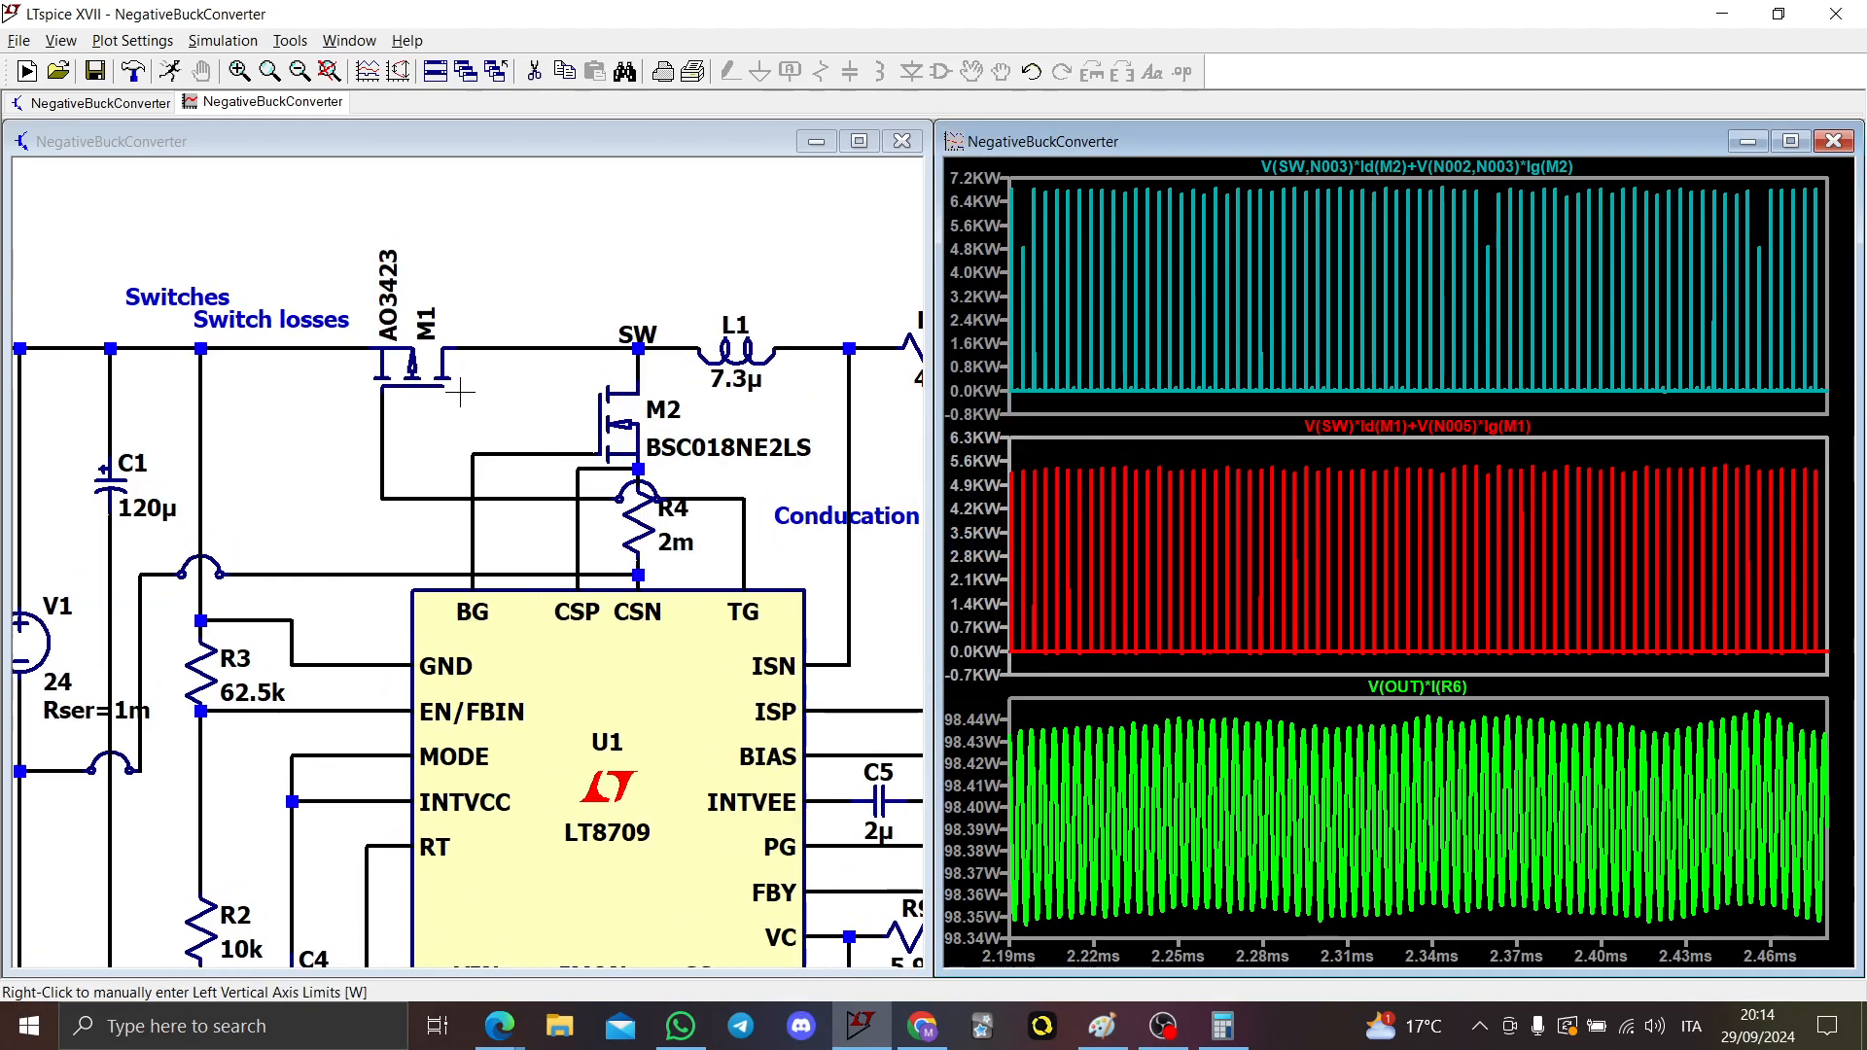
left_click_drag(460, 392, 525, 413)
key("F6")
left_click(488, 381)
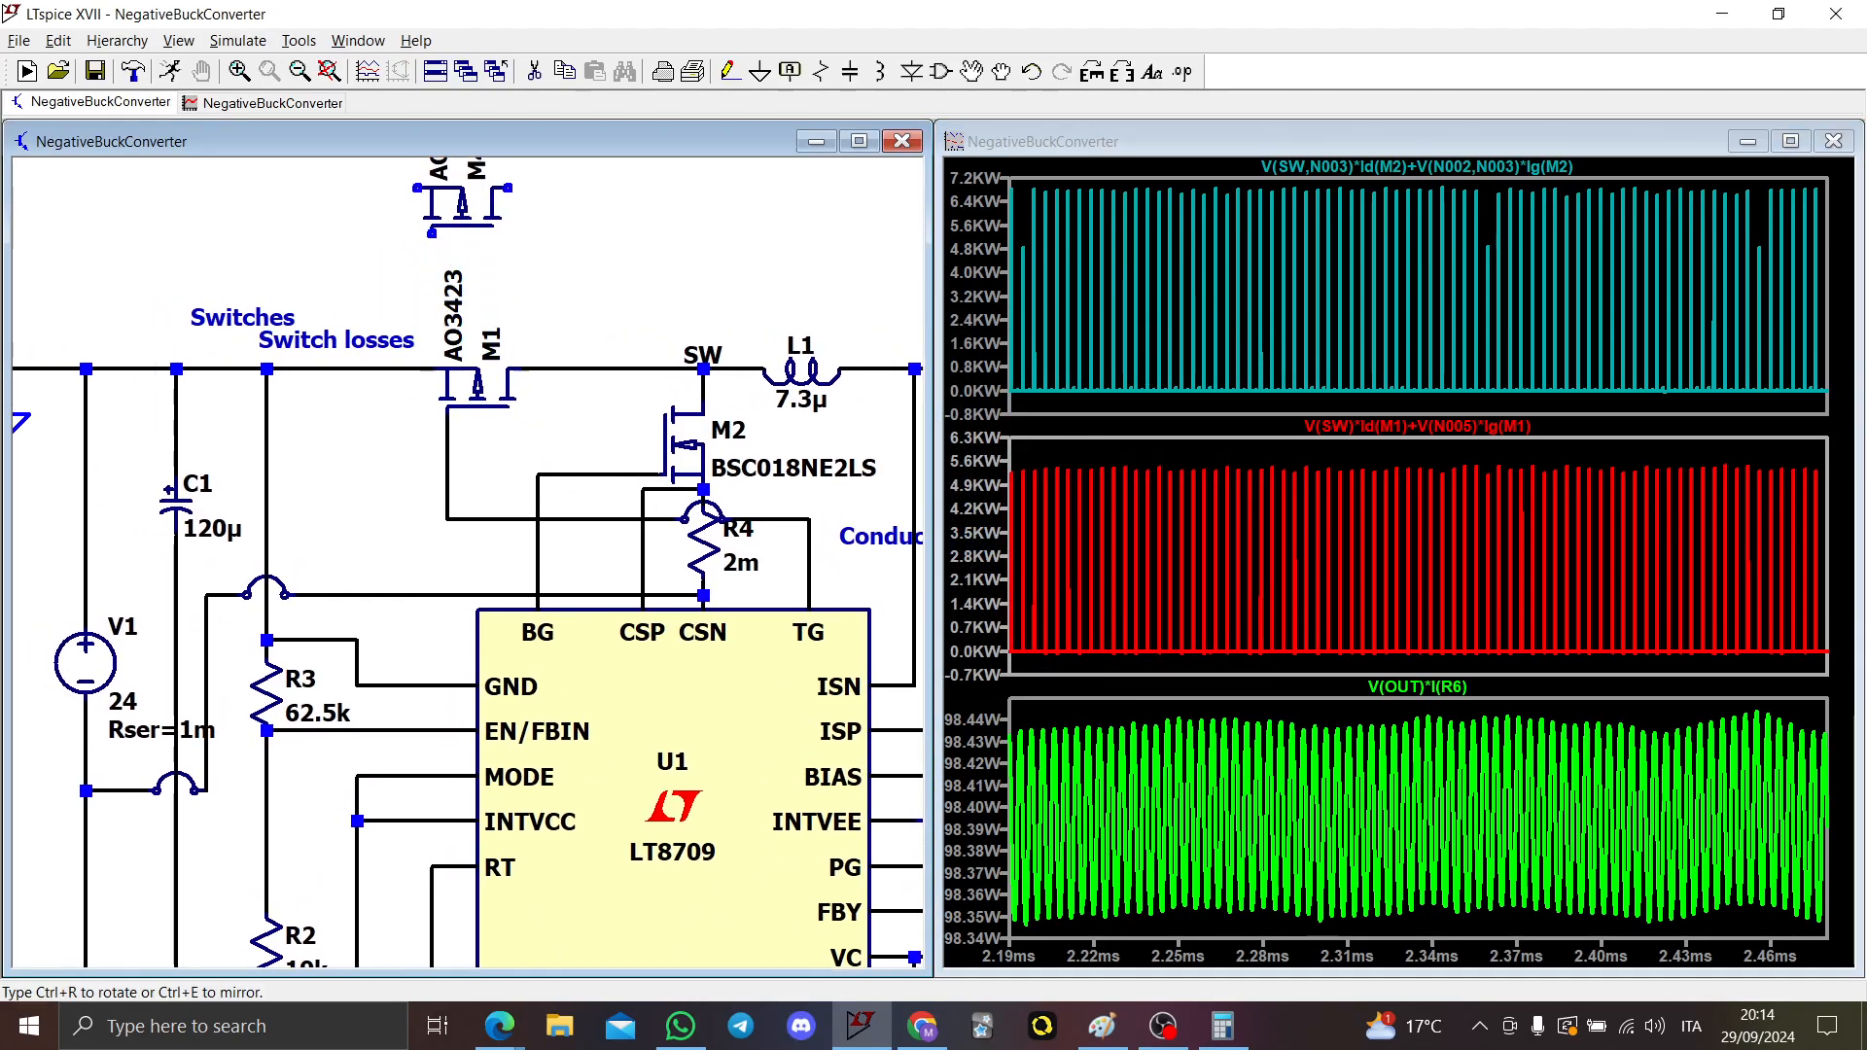
left_click(474, 199)
key("Escape")
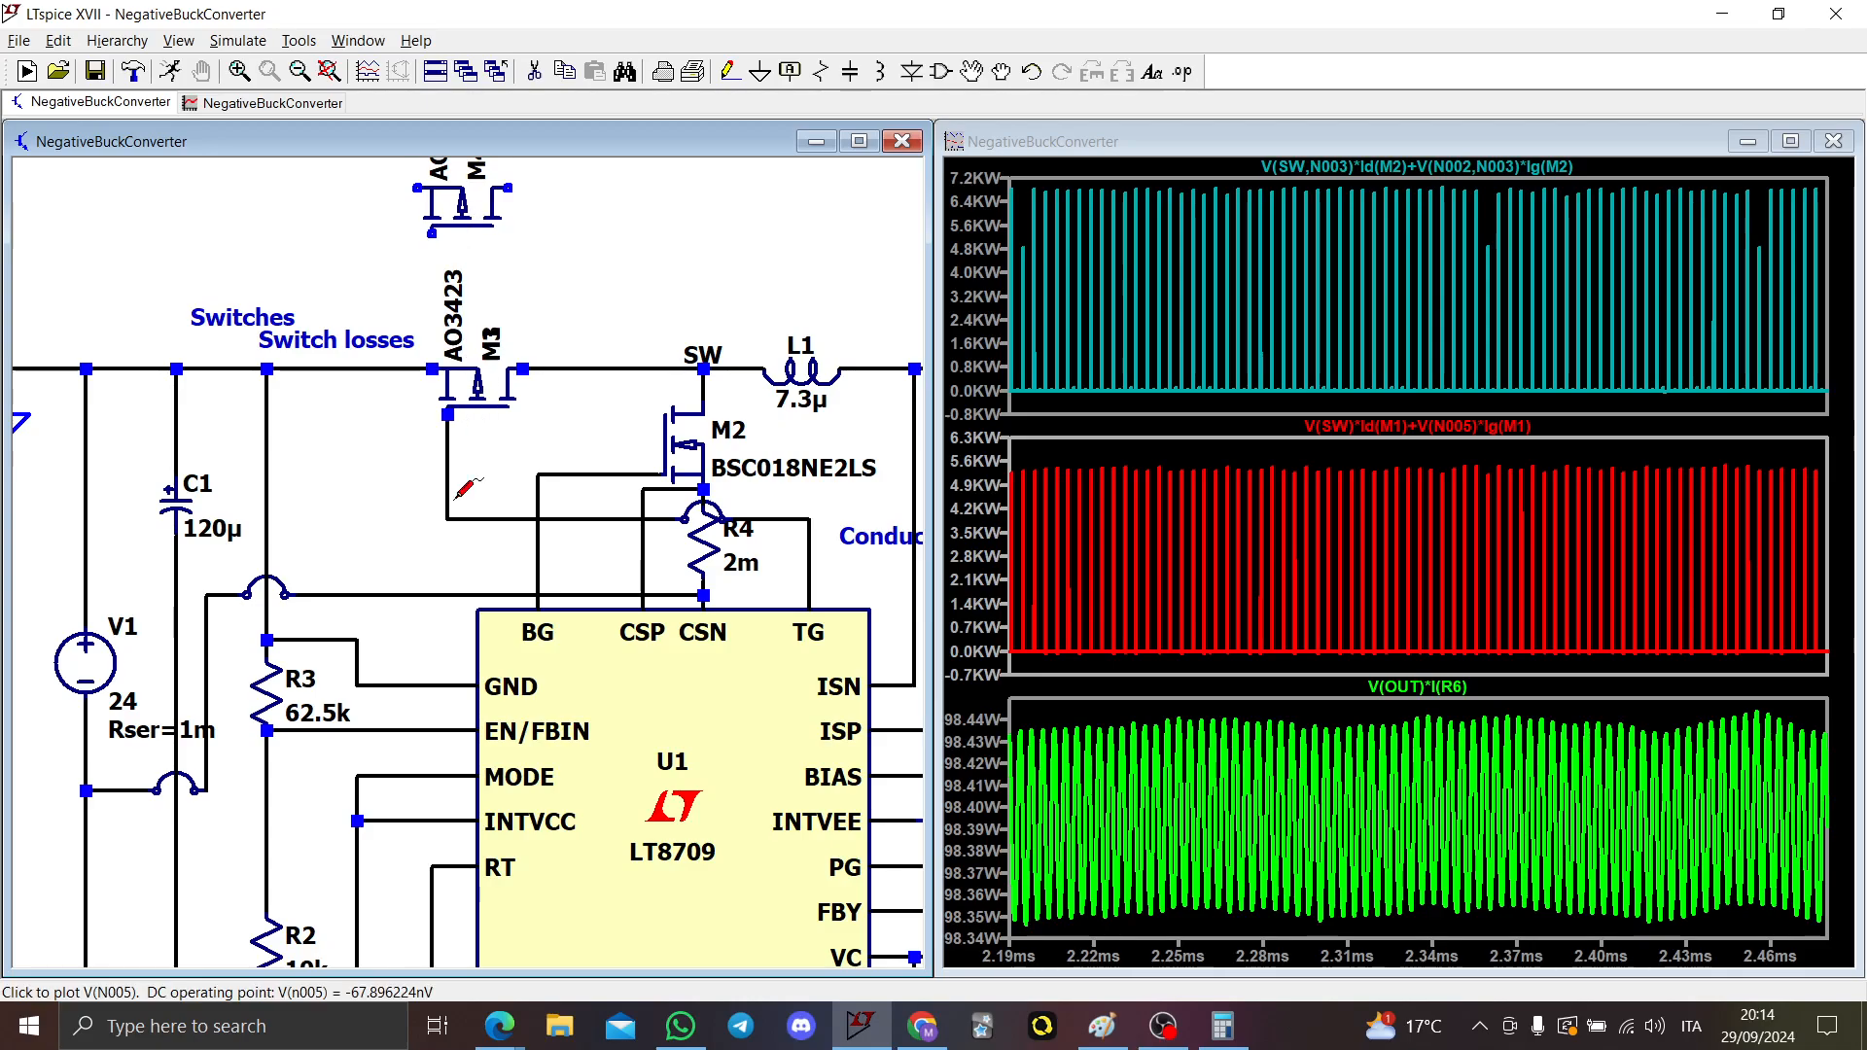
Step: Wire M4's source-side terminal down to the supply rail just before M1
scroll(587, 571, "up", 3)
scroll(675, 545, "down", 2)
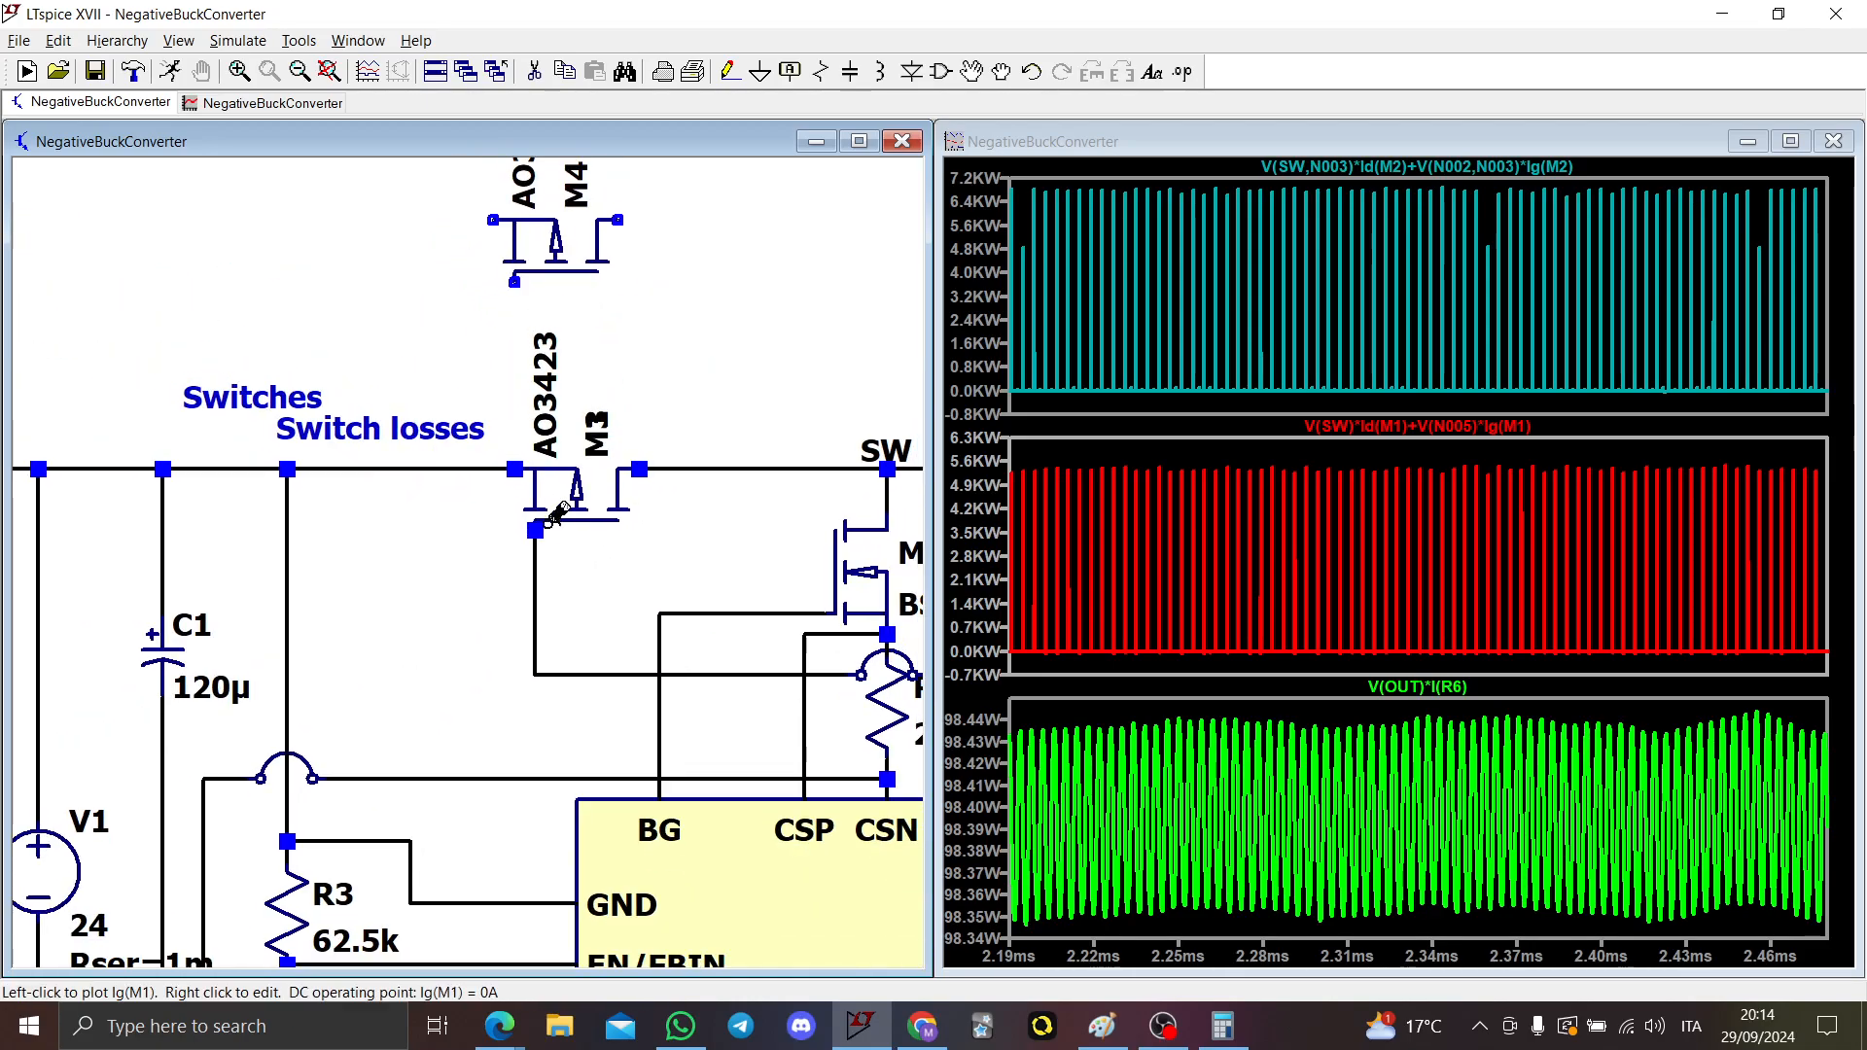
scroll(500, 477, "up", 2)
scroll(494, 471, "down", 1)
key("F3")
left_click(469, 464)
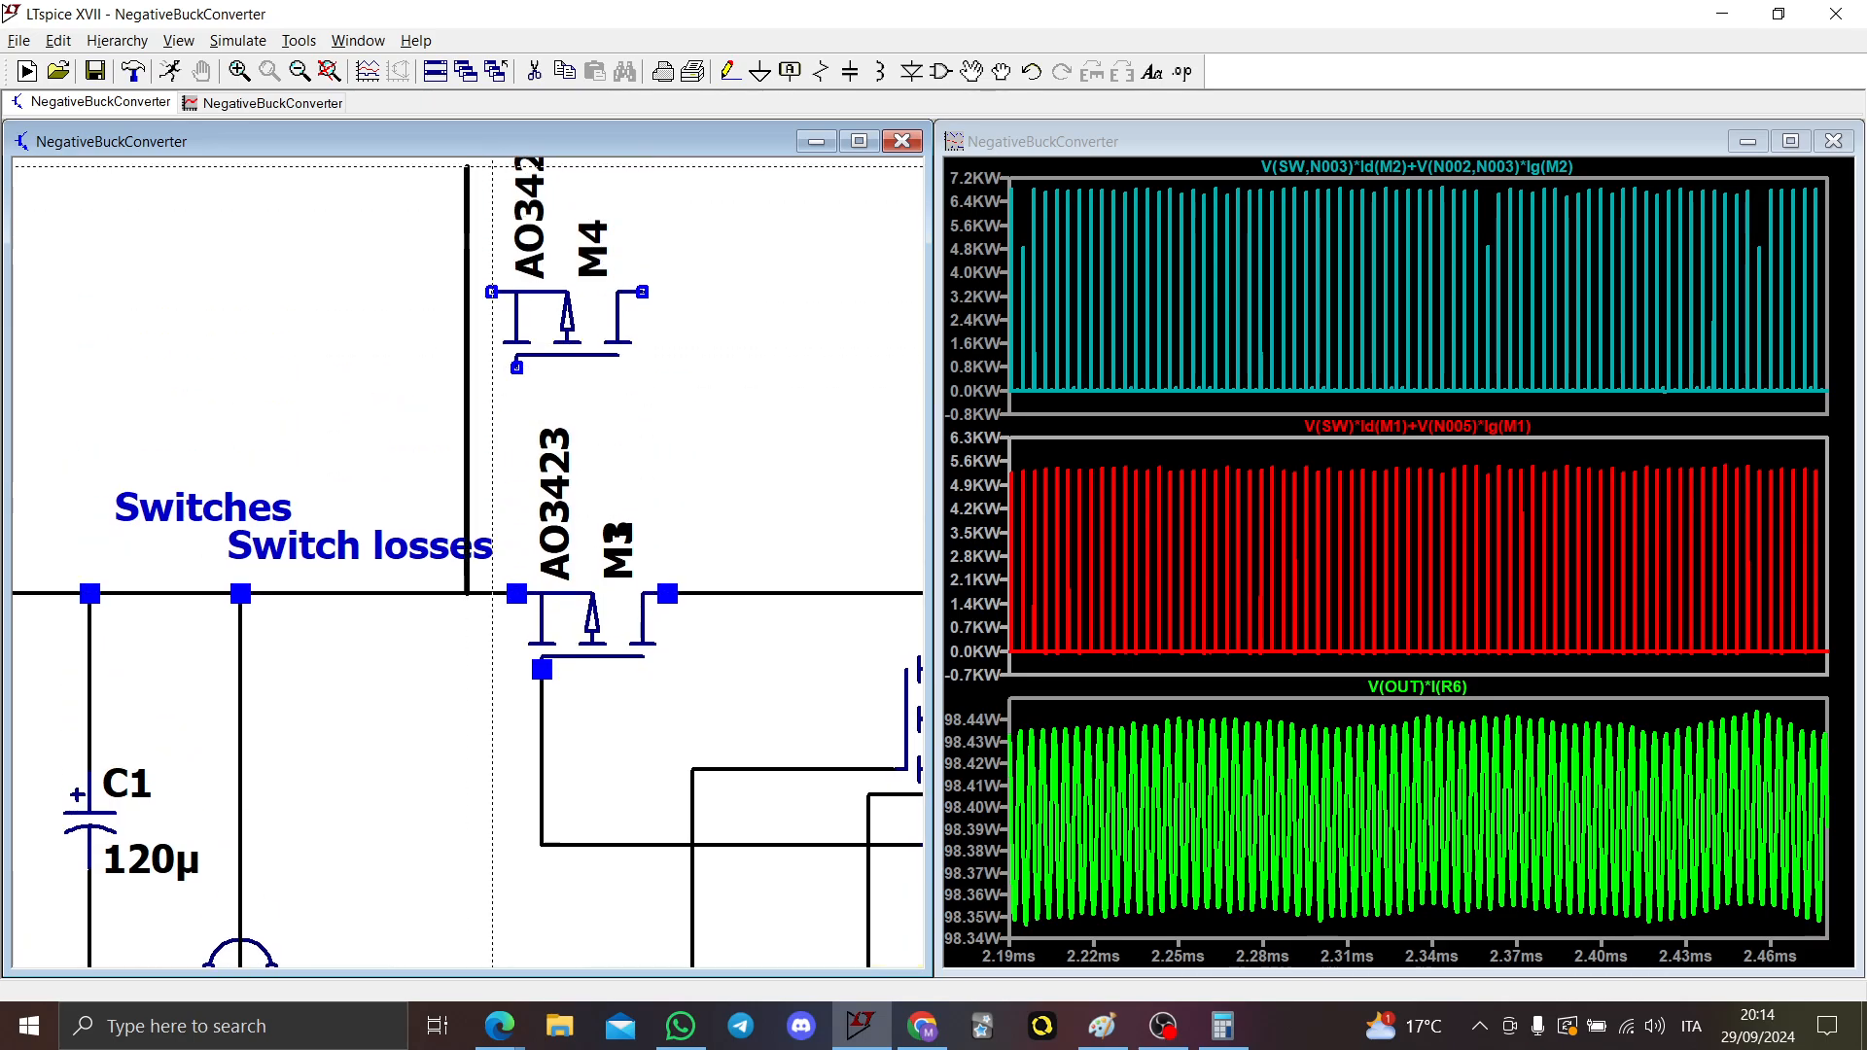
left_click(493, 334)
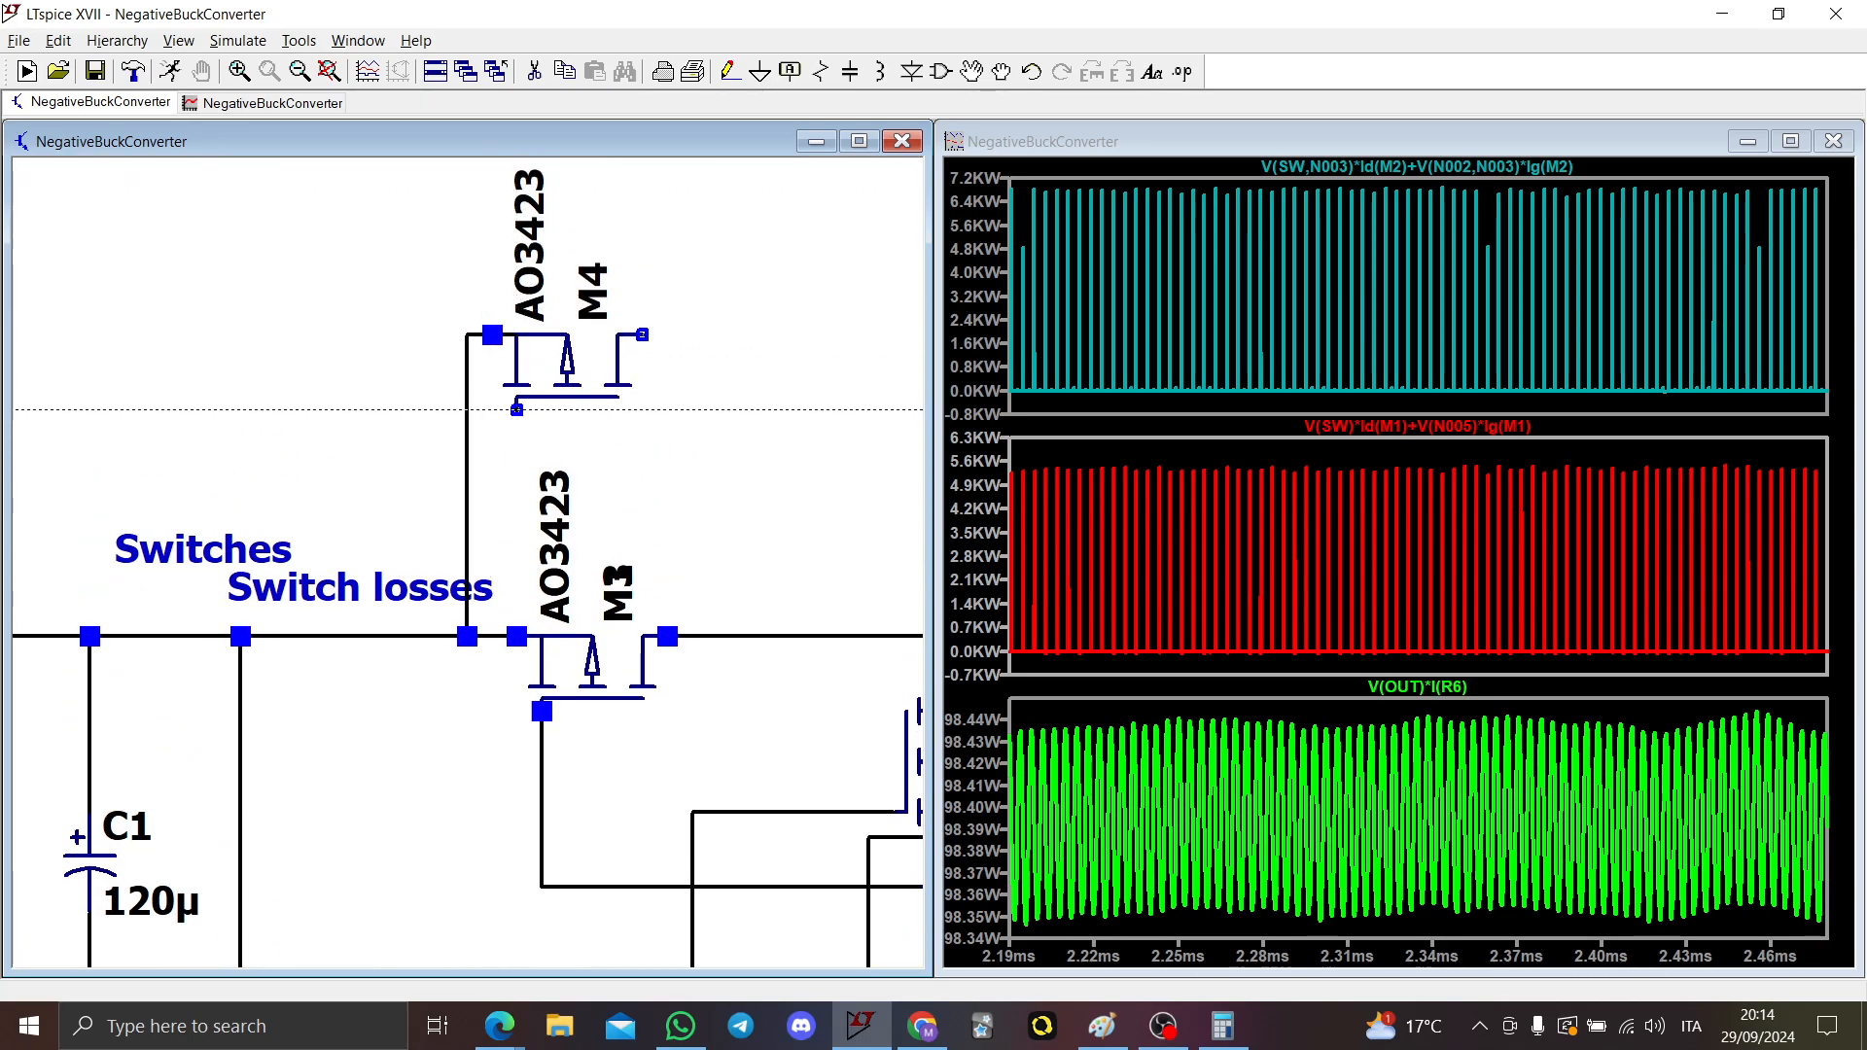
Step: Wire M4's gate around the outside to the gate line below M1, and its remaining terminal to the rail on M1's SW side
left_click(517, 409)
left_click(541, 786)
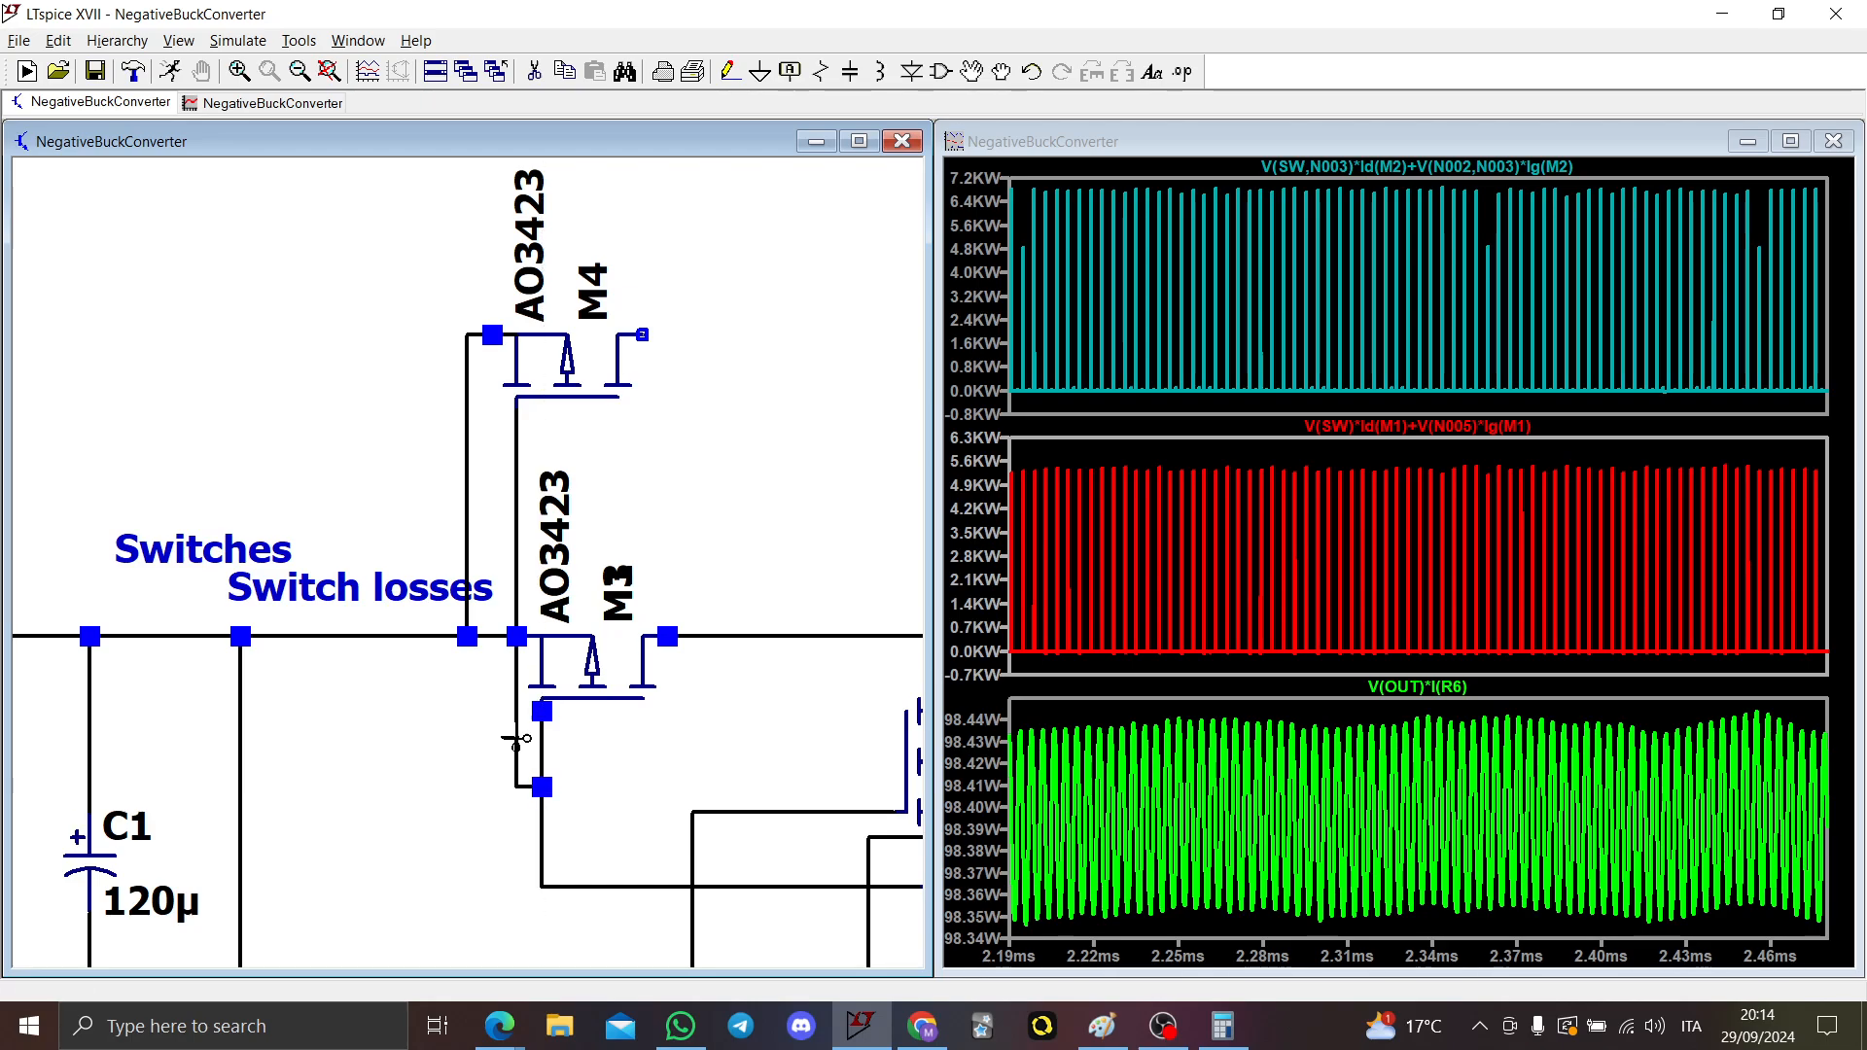
key("F3")
left_click(517, 409)
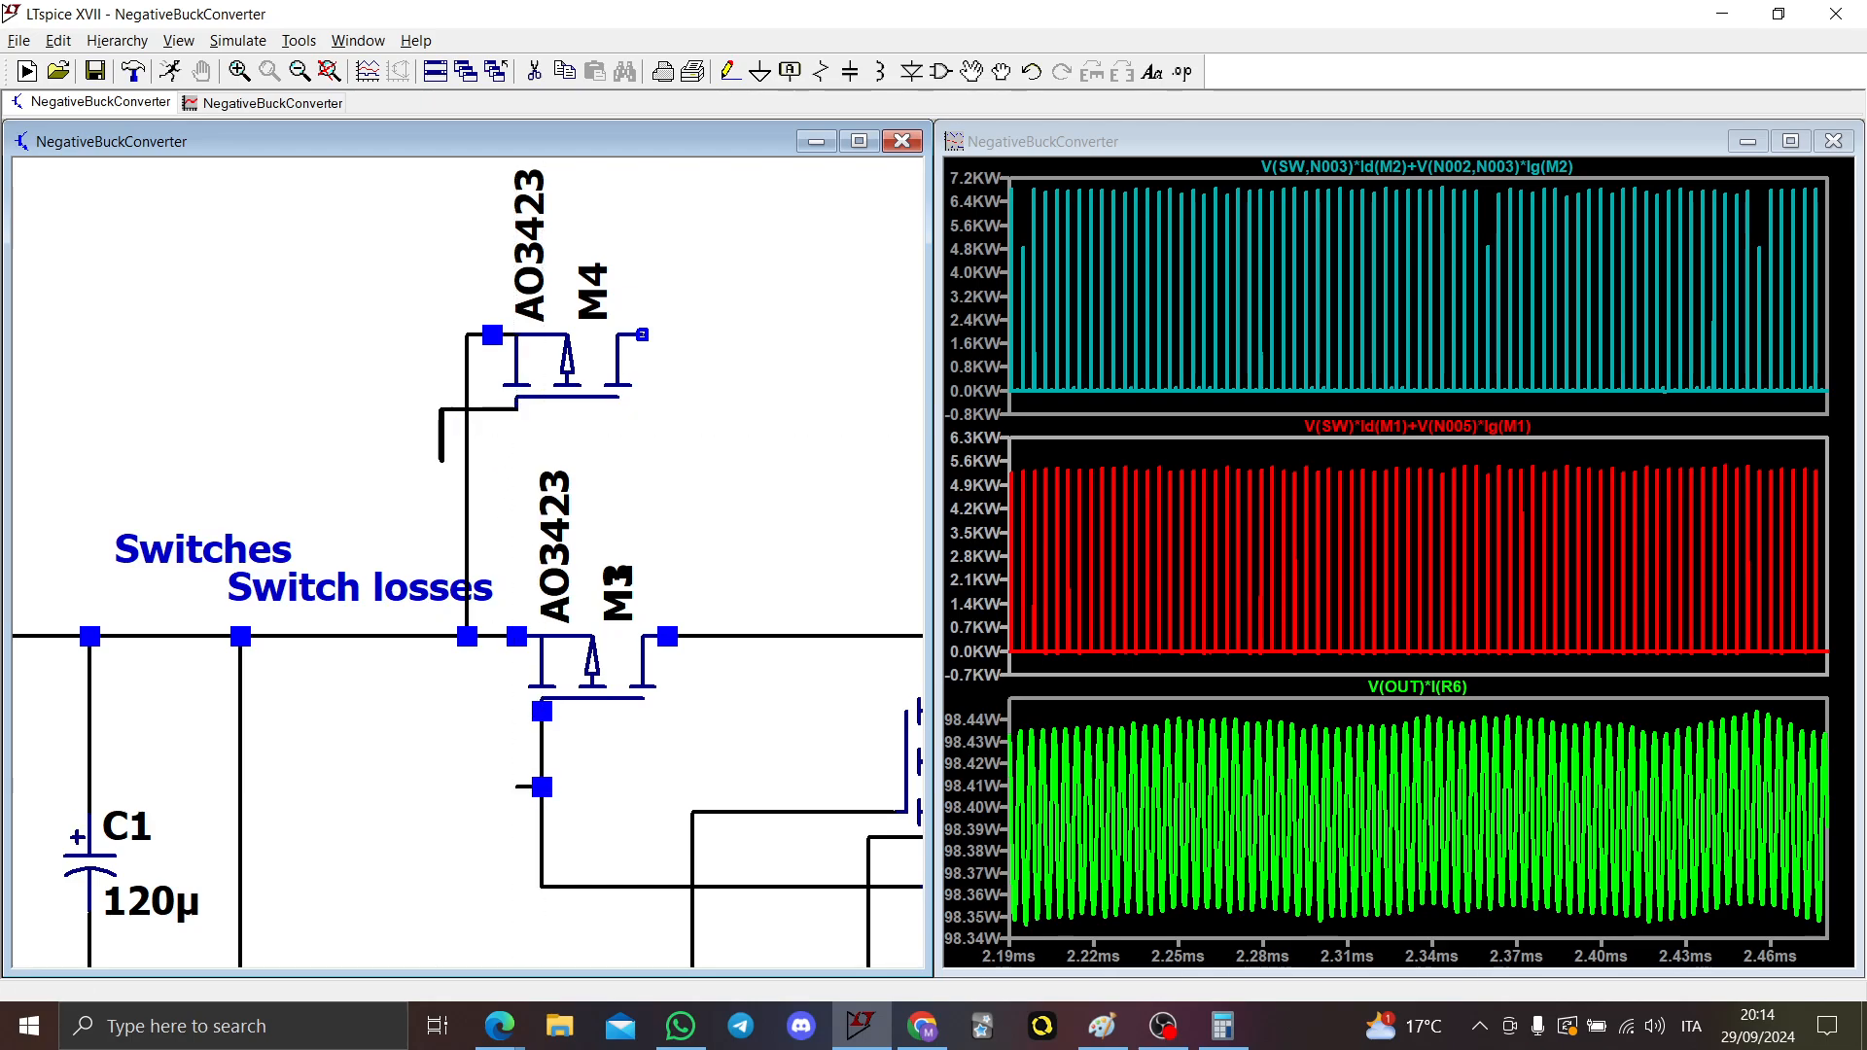
left_click(441, 409)
left_click(517, 786)
left_click(667, 636)
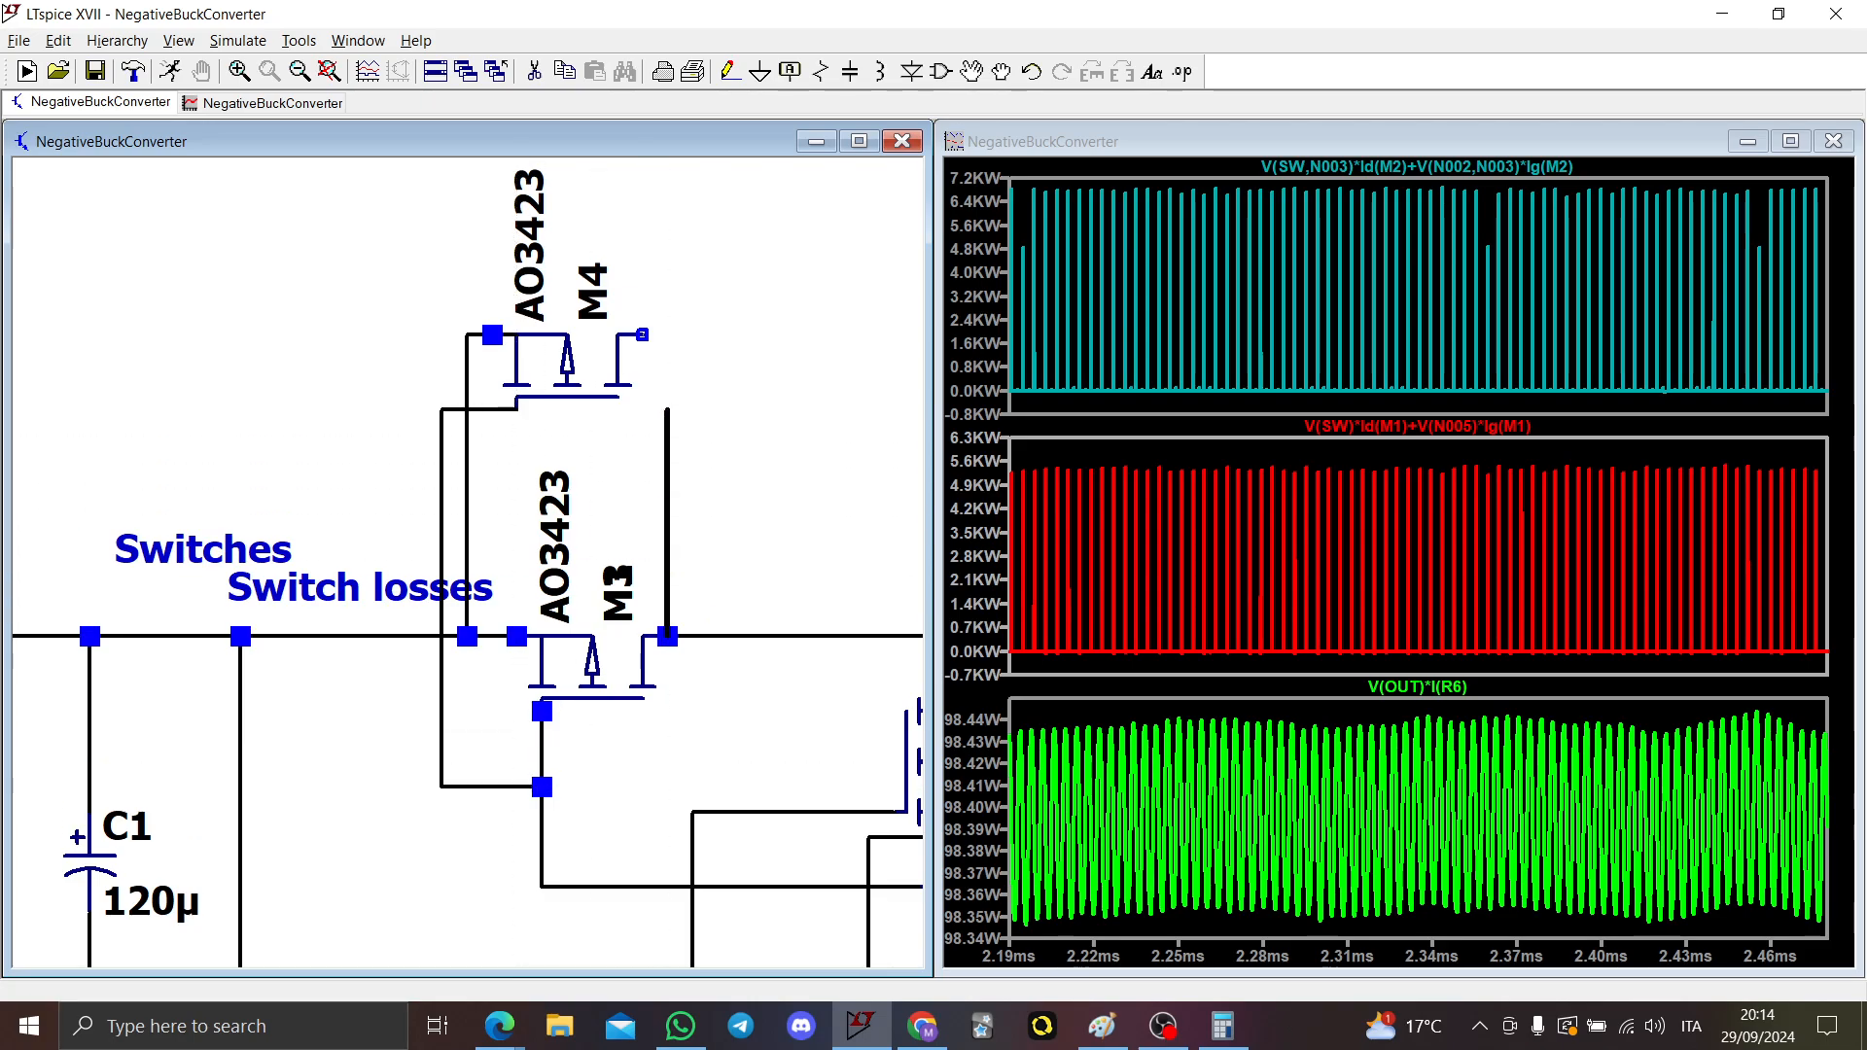
left_click(667, 335)
Step: Try to run the simulation, accepting the duplicate removal, and delete the M1 symbol overlapping M3
left_click(173, 71)
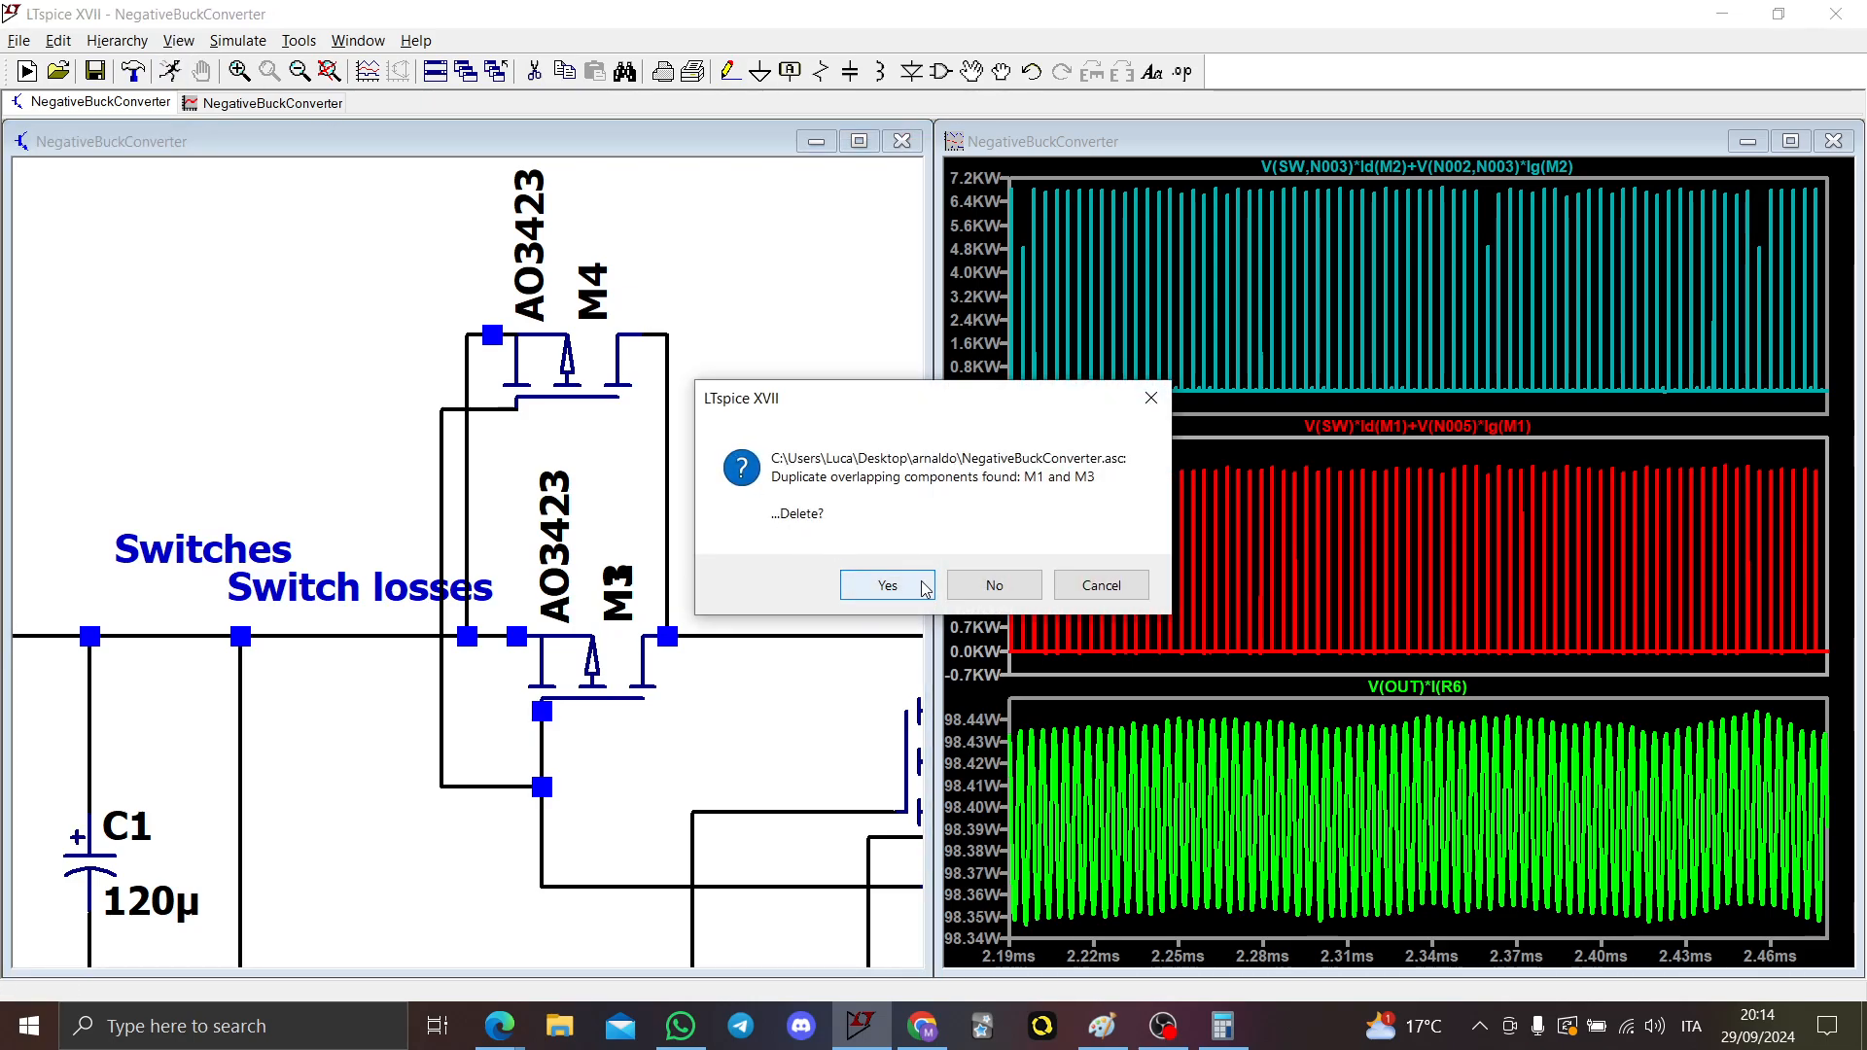
left_click(887, 586)
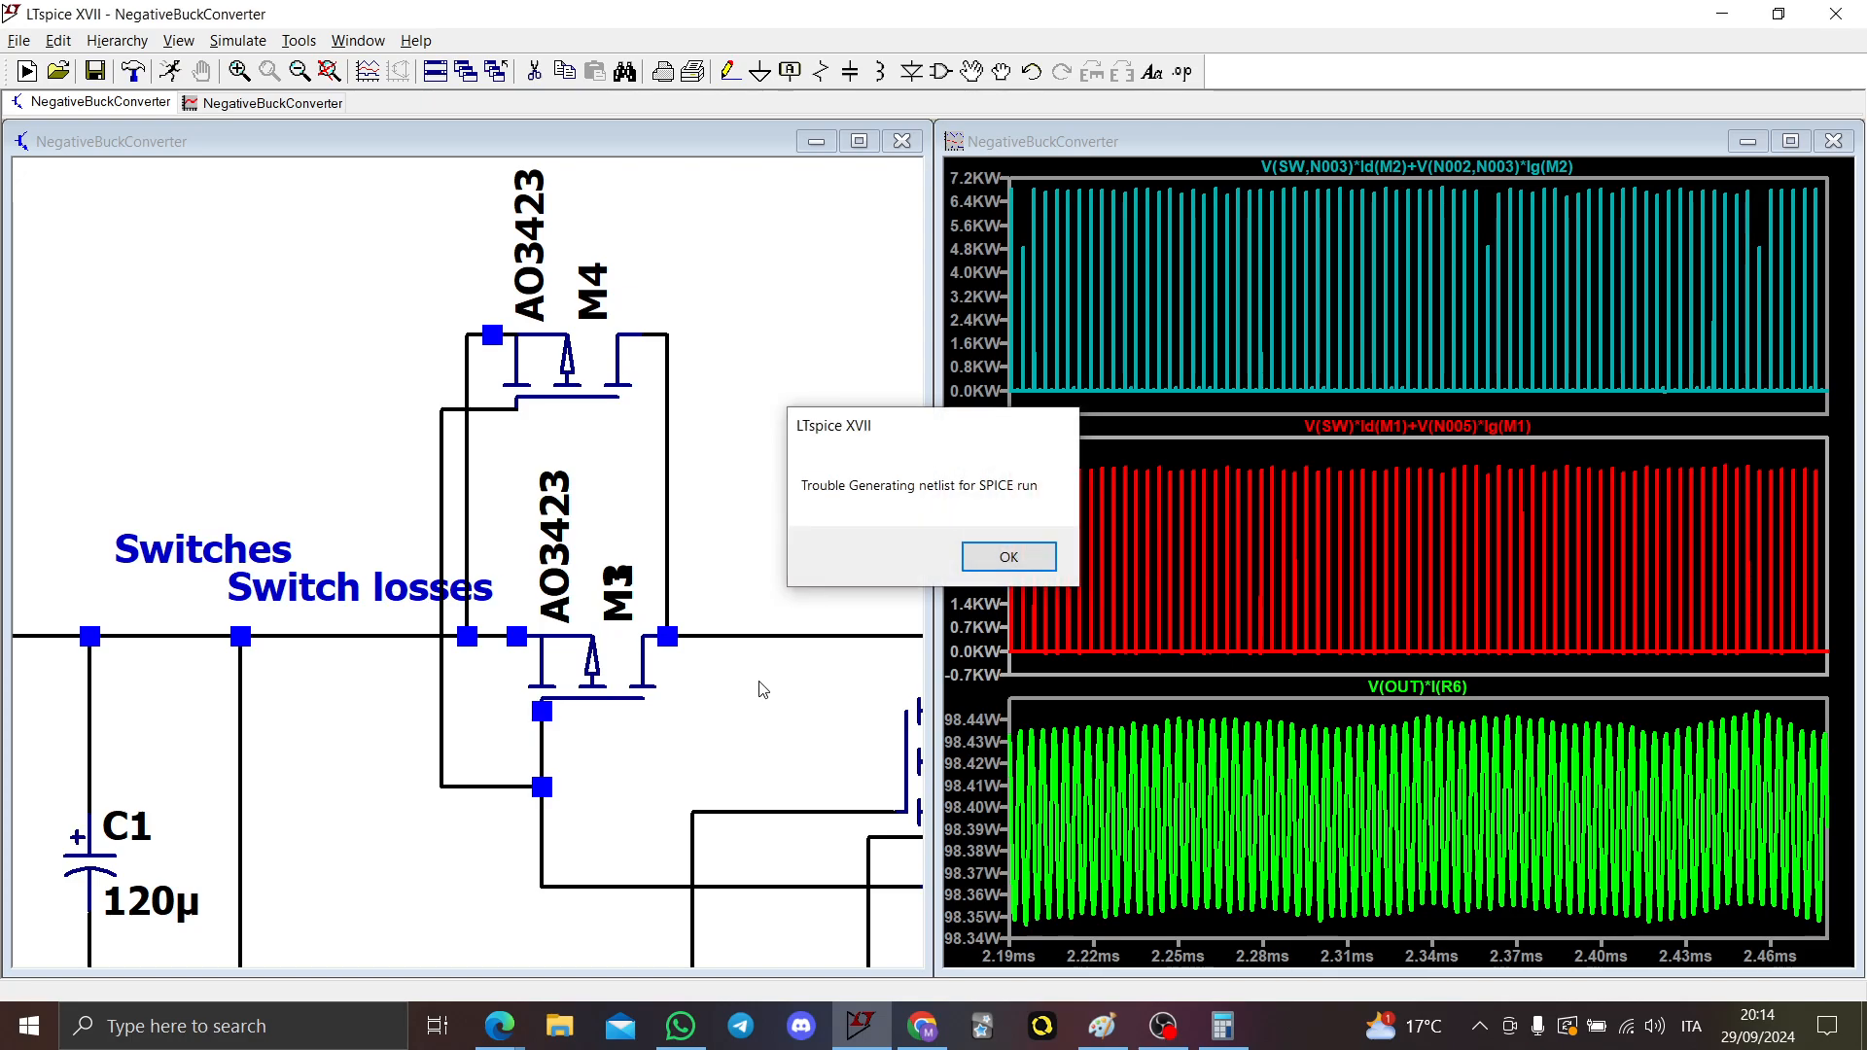
key("Return")
scroll(750, 667, "down", 2)
key("Delete")
left_click(620, 665)
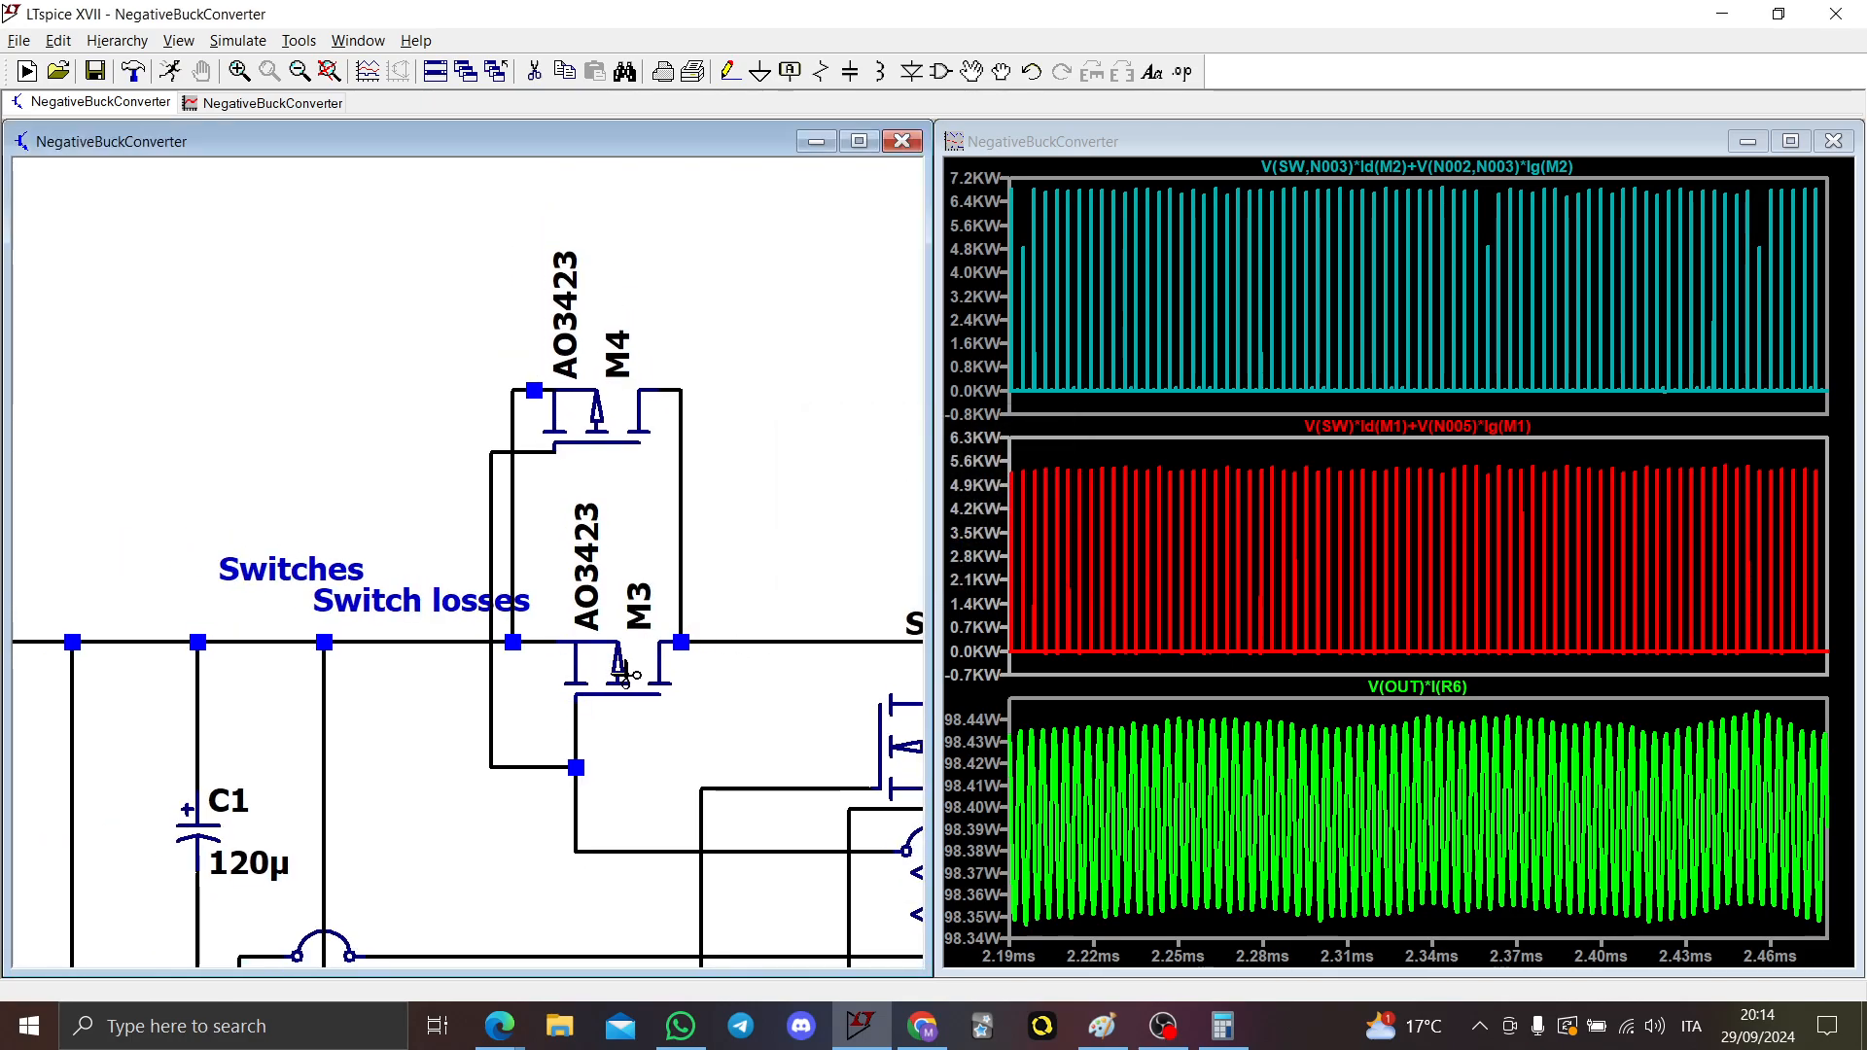
Step: Rerun the simulation and show only M4's power dissipation in the middle plot
left_click(171, 72)
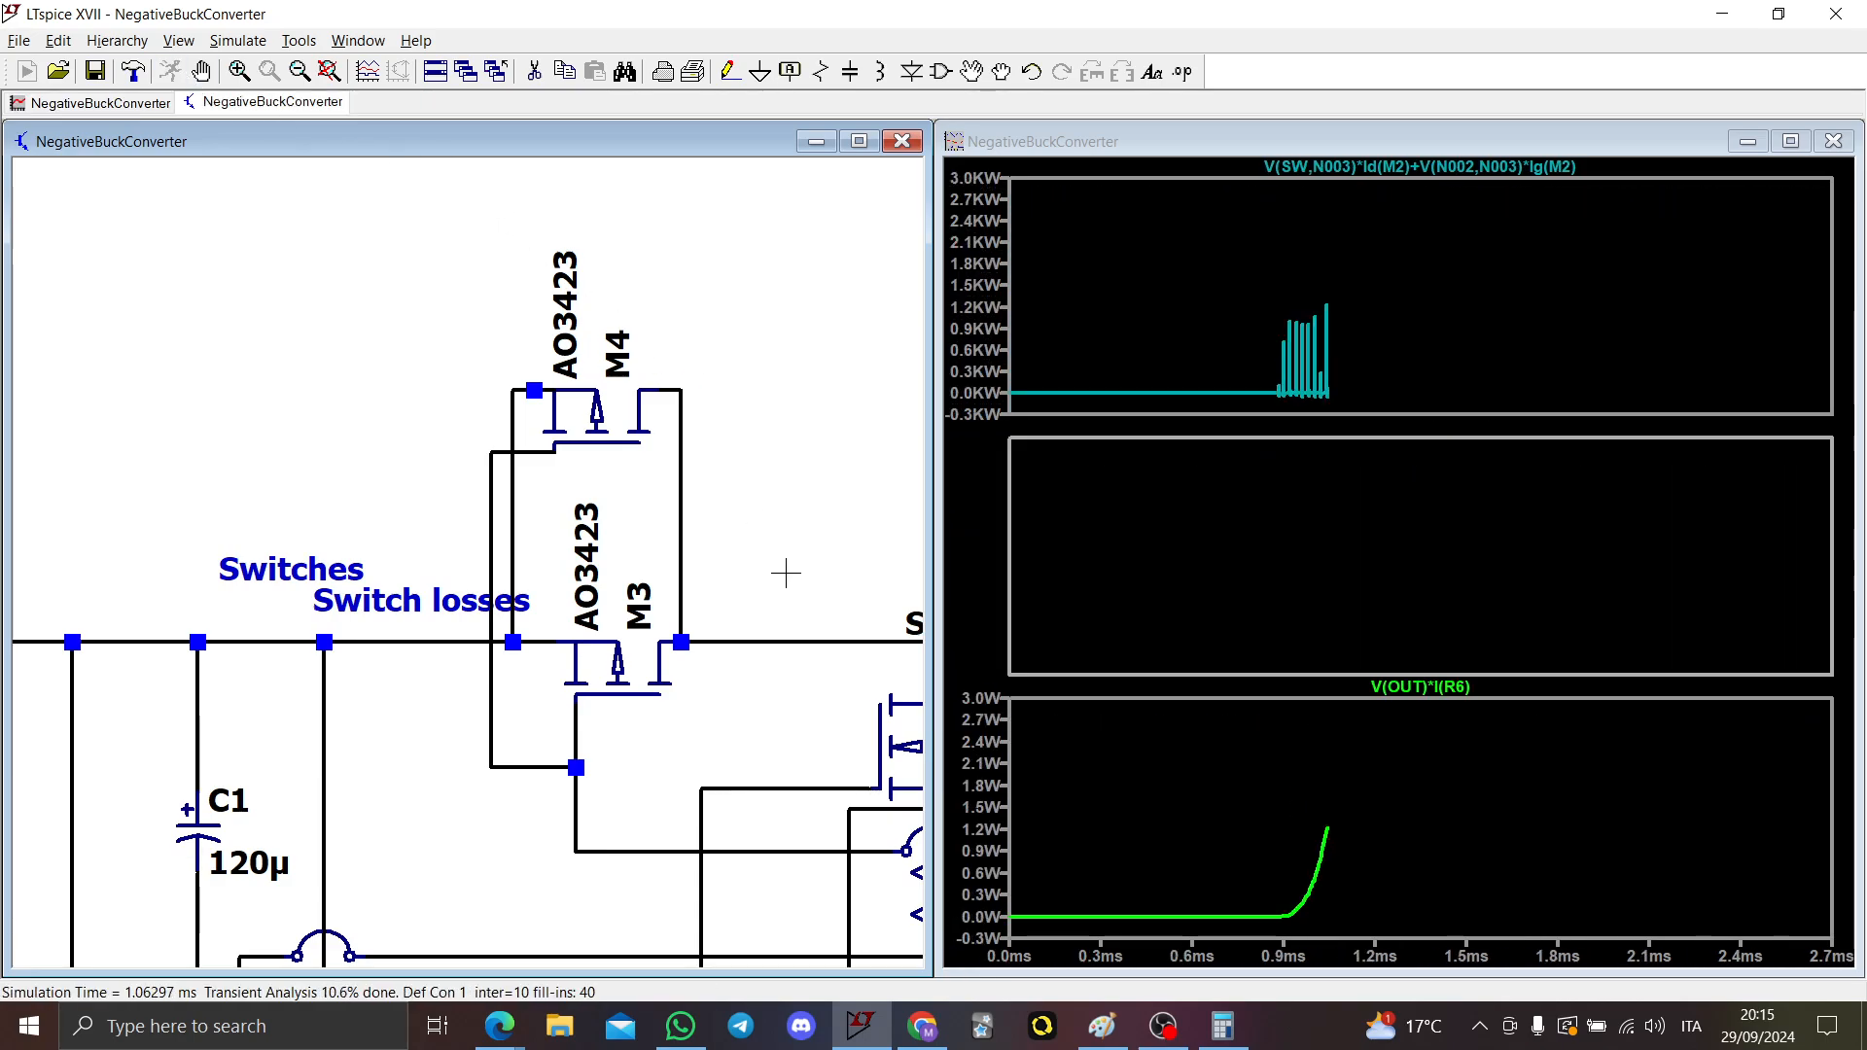
left_click_drag(795, 529, 709, 516)
left_click(519, 389, "alt")
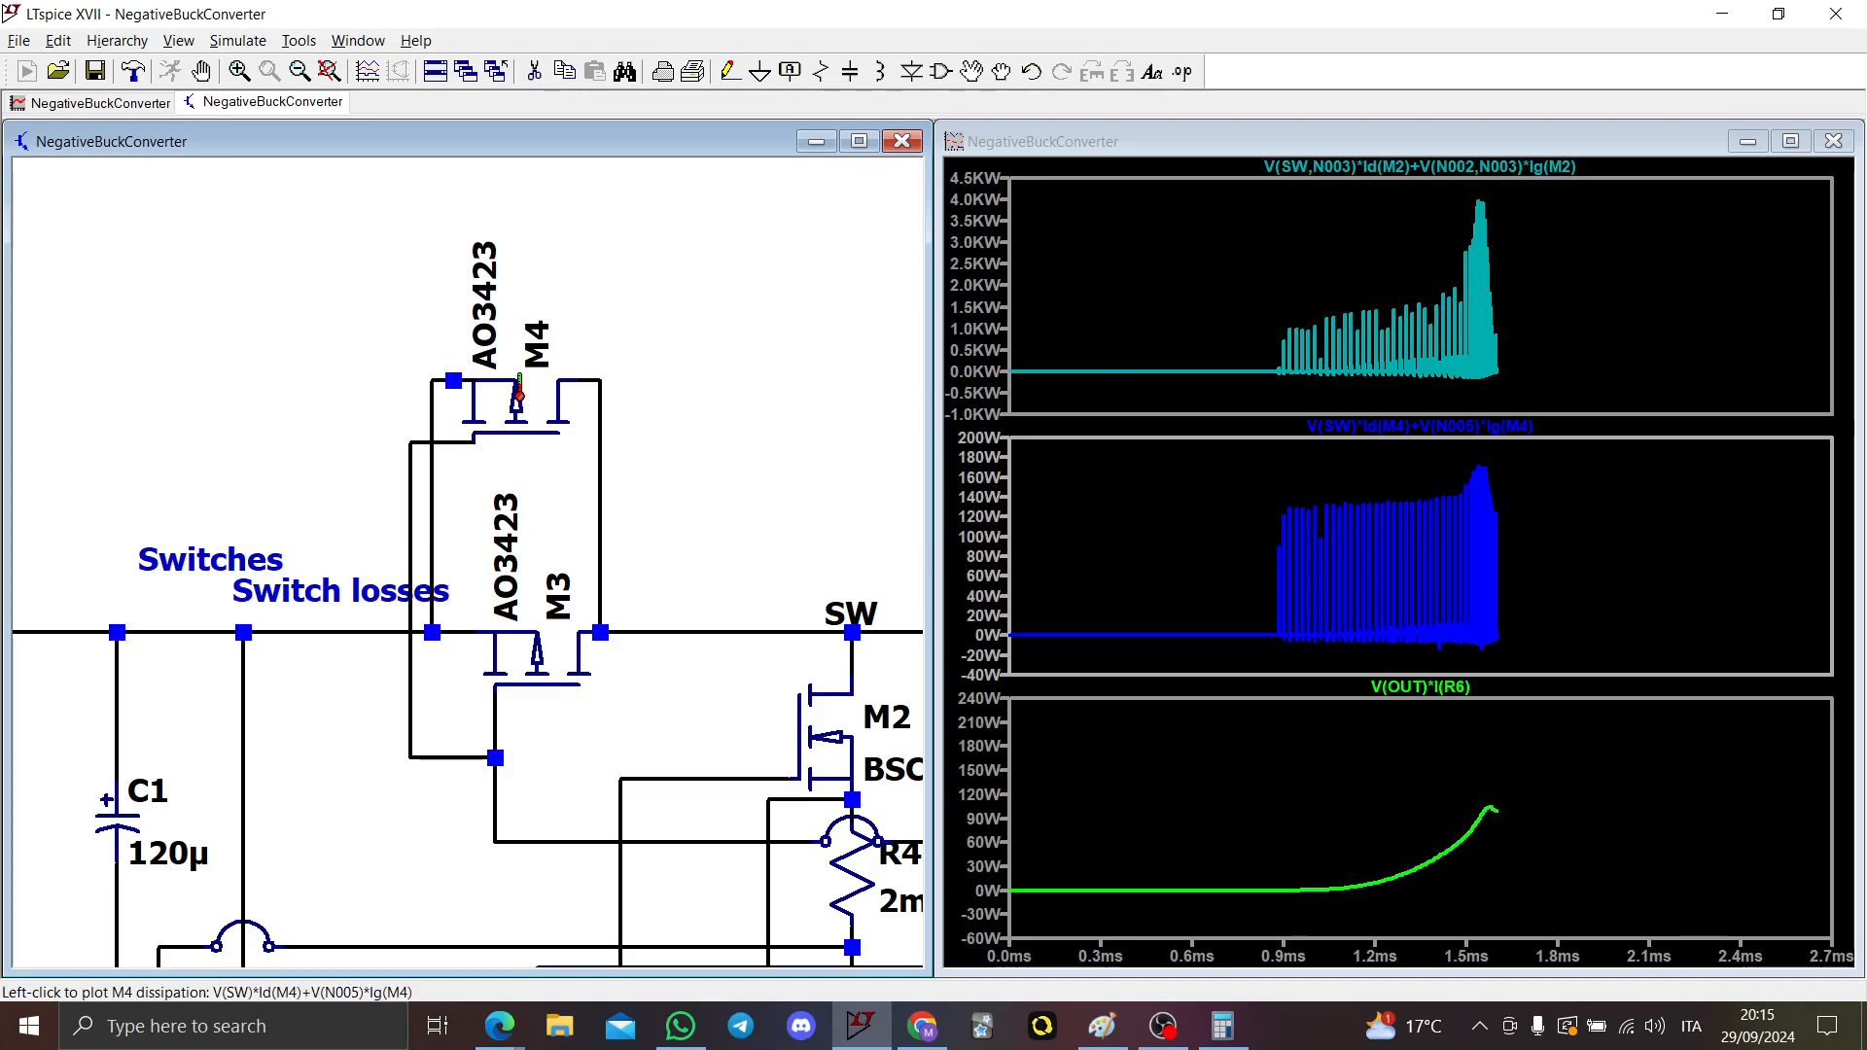
left_click(519, 392, "alt")
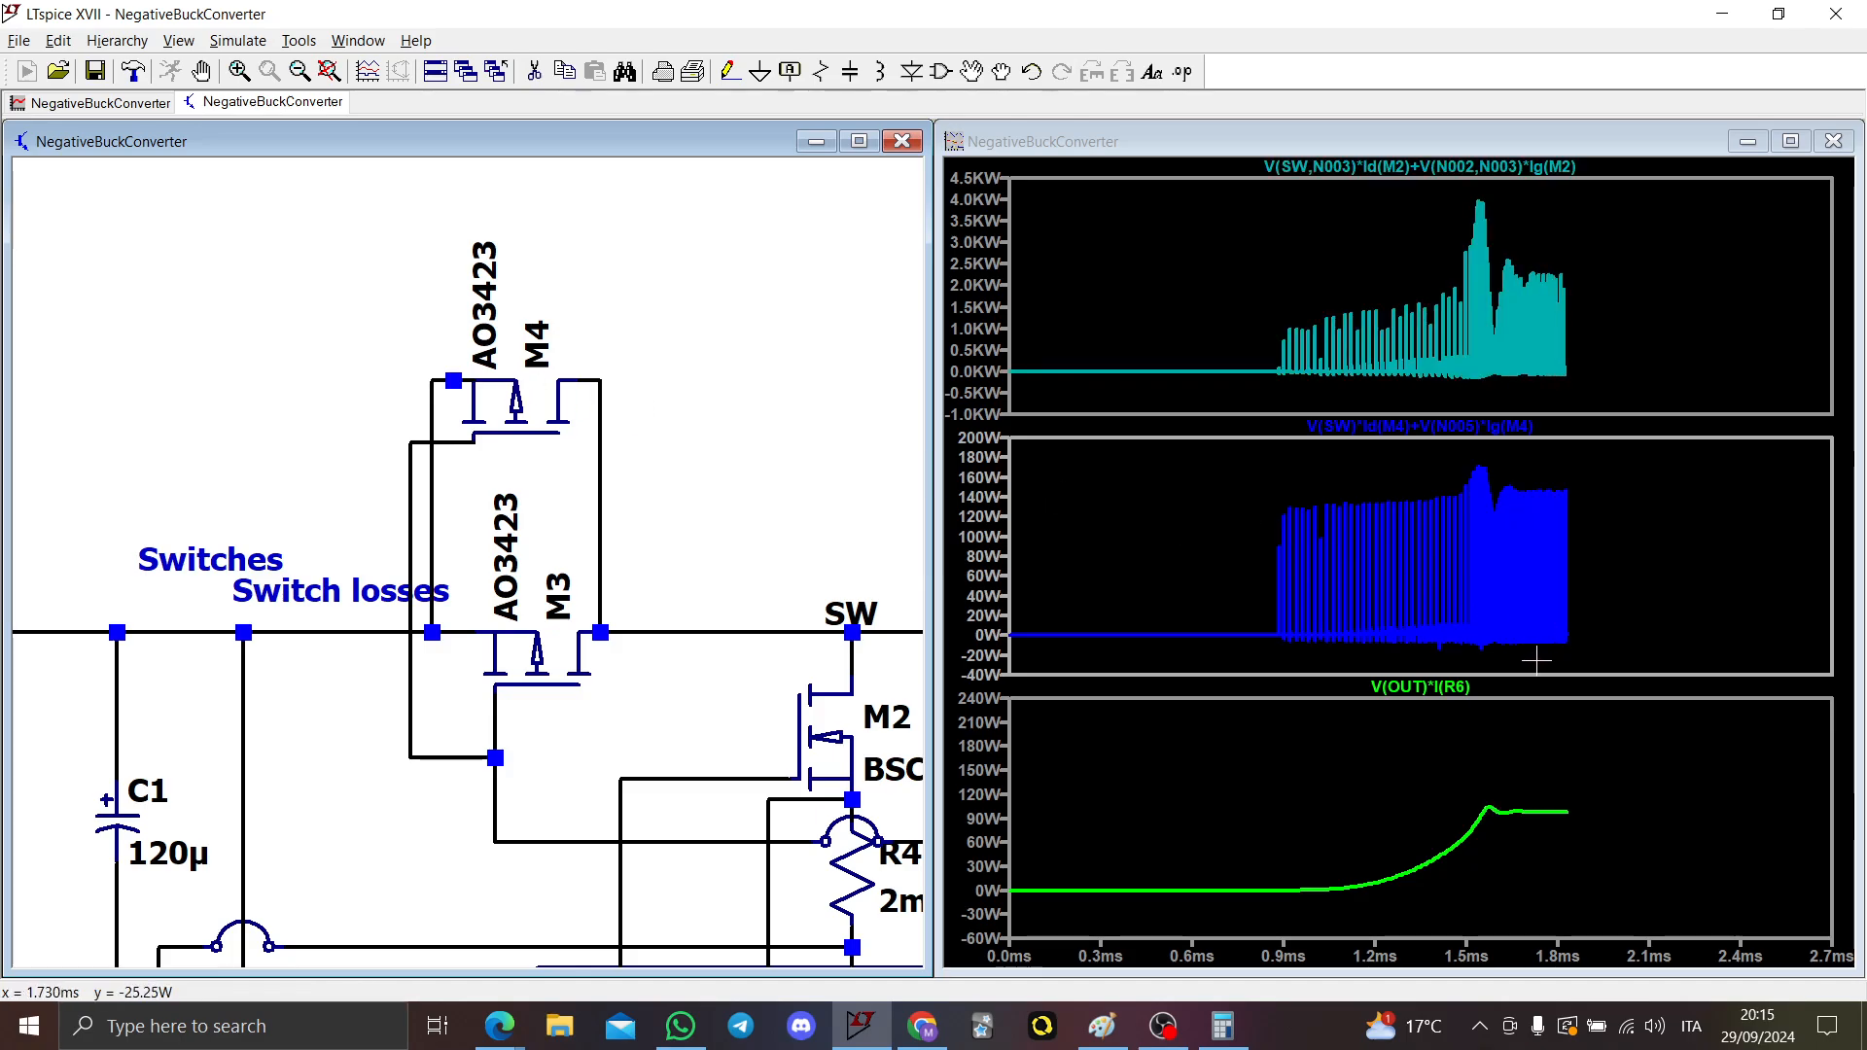
Step: Integrate M4's dissipation over the interval from 1.72 ms during the run, closing the readout and restoring the full time range
left_click_drag(1537, 660, 1597, 473)
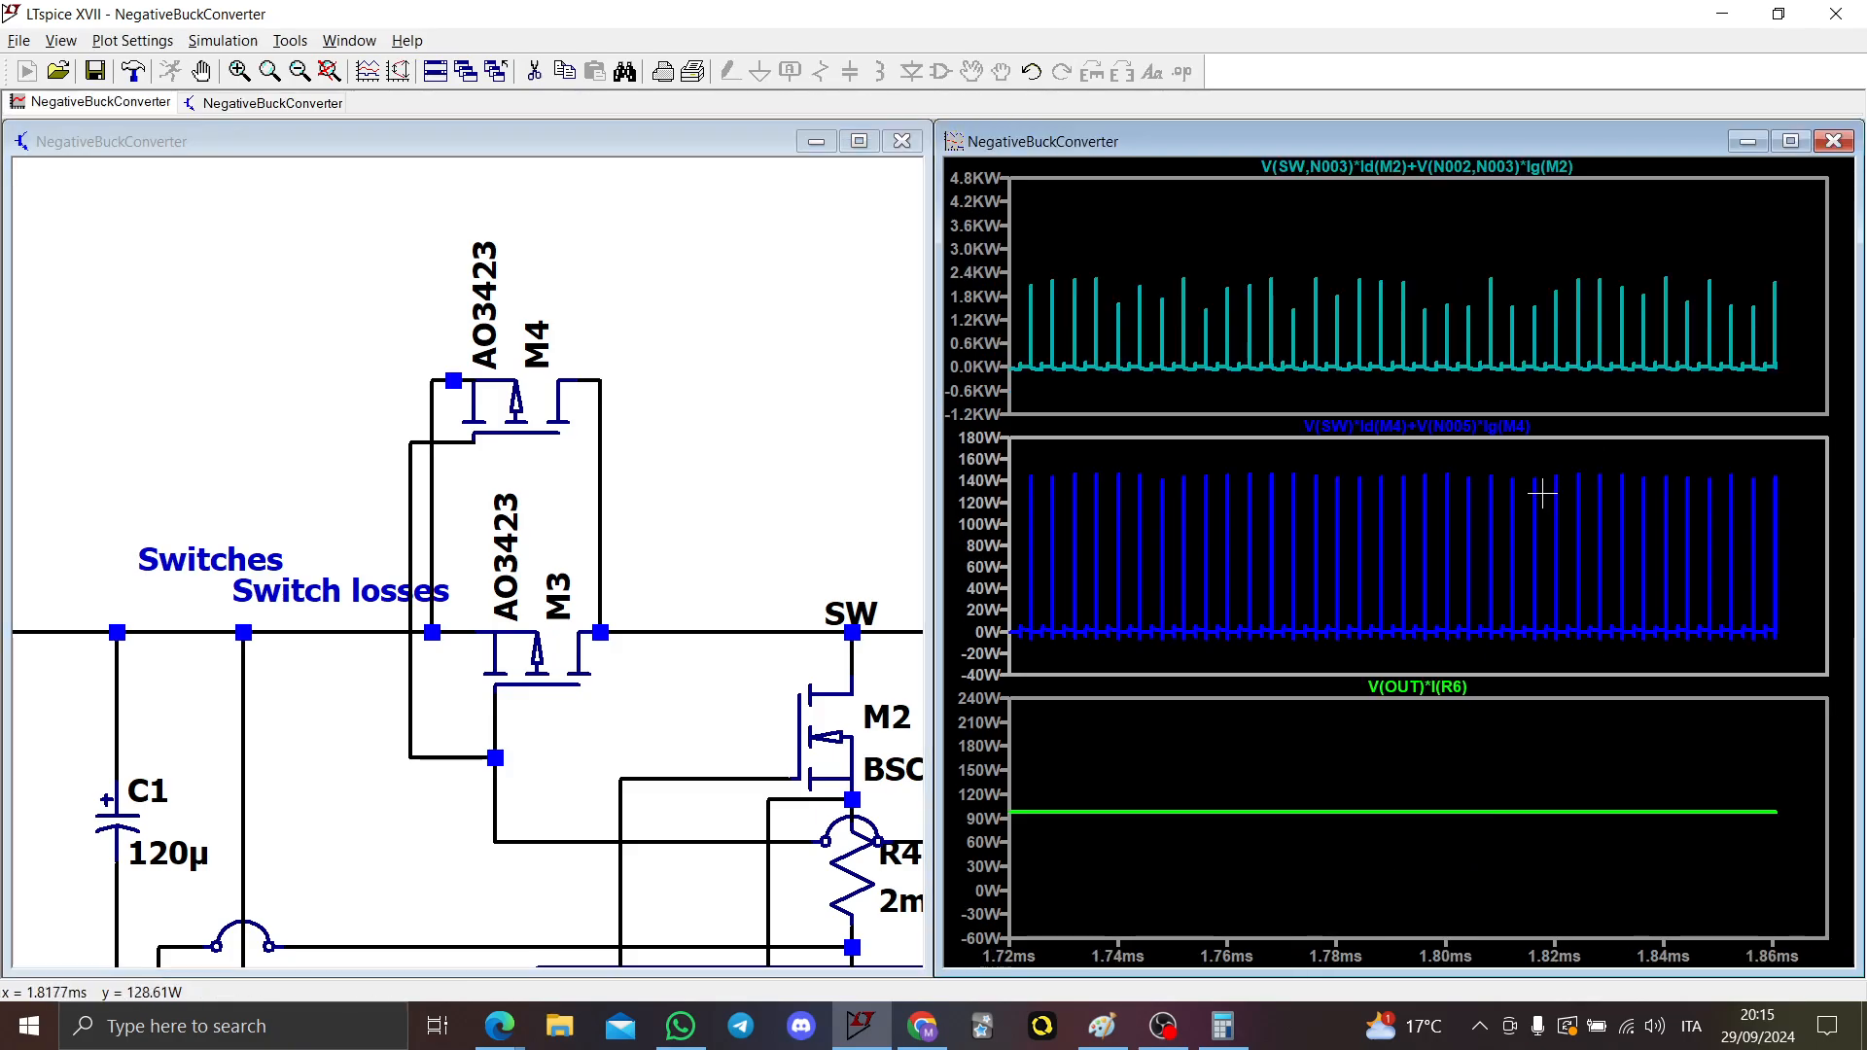
left_click(1473, 436, "ctrl")
left_click(1107, 425)
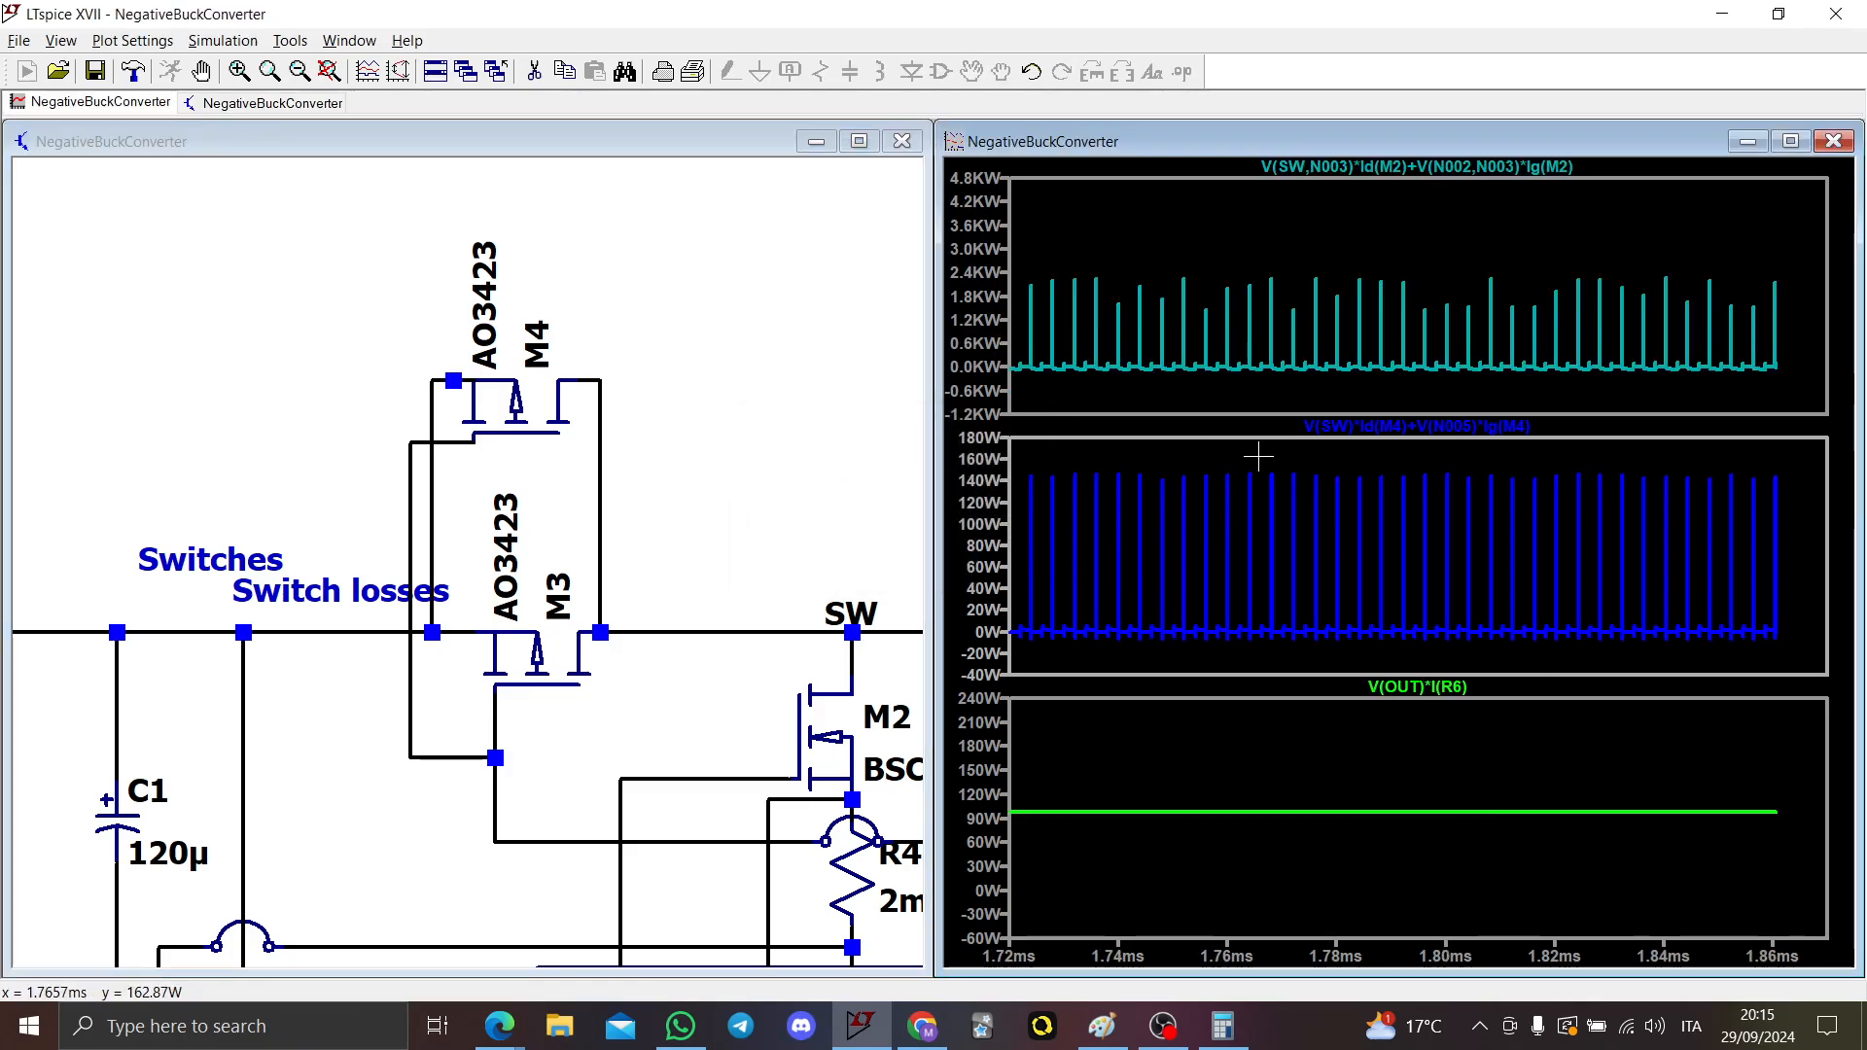
right_click(1296, 455)
left_click(1337, 487)
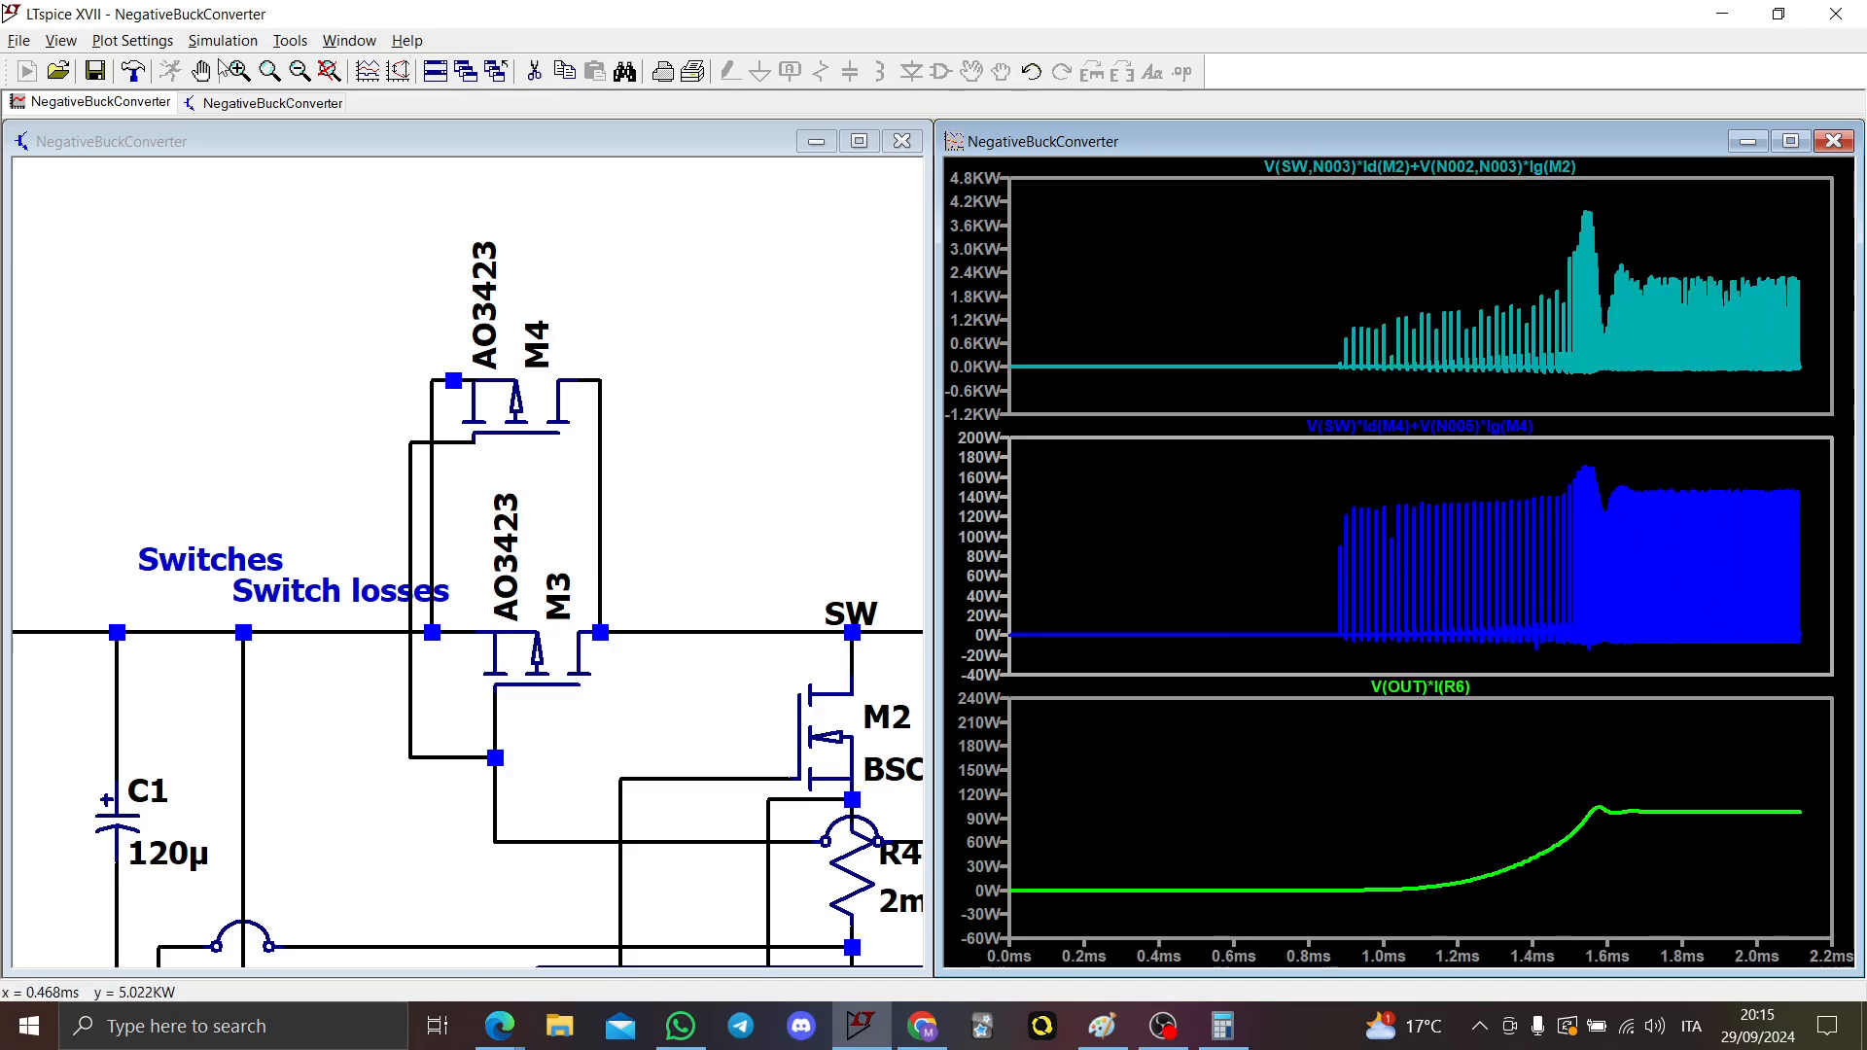
Step: Measure M4's average dissipation from 1.8 ms to the end of the data, closing the readout
left_click_drag(1671, 626, 1830, 630)
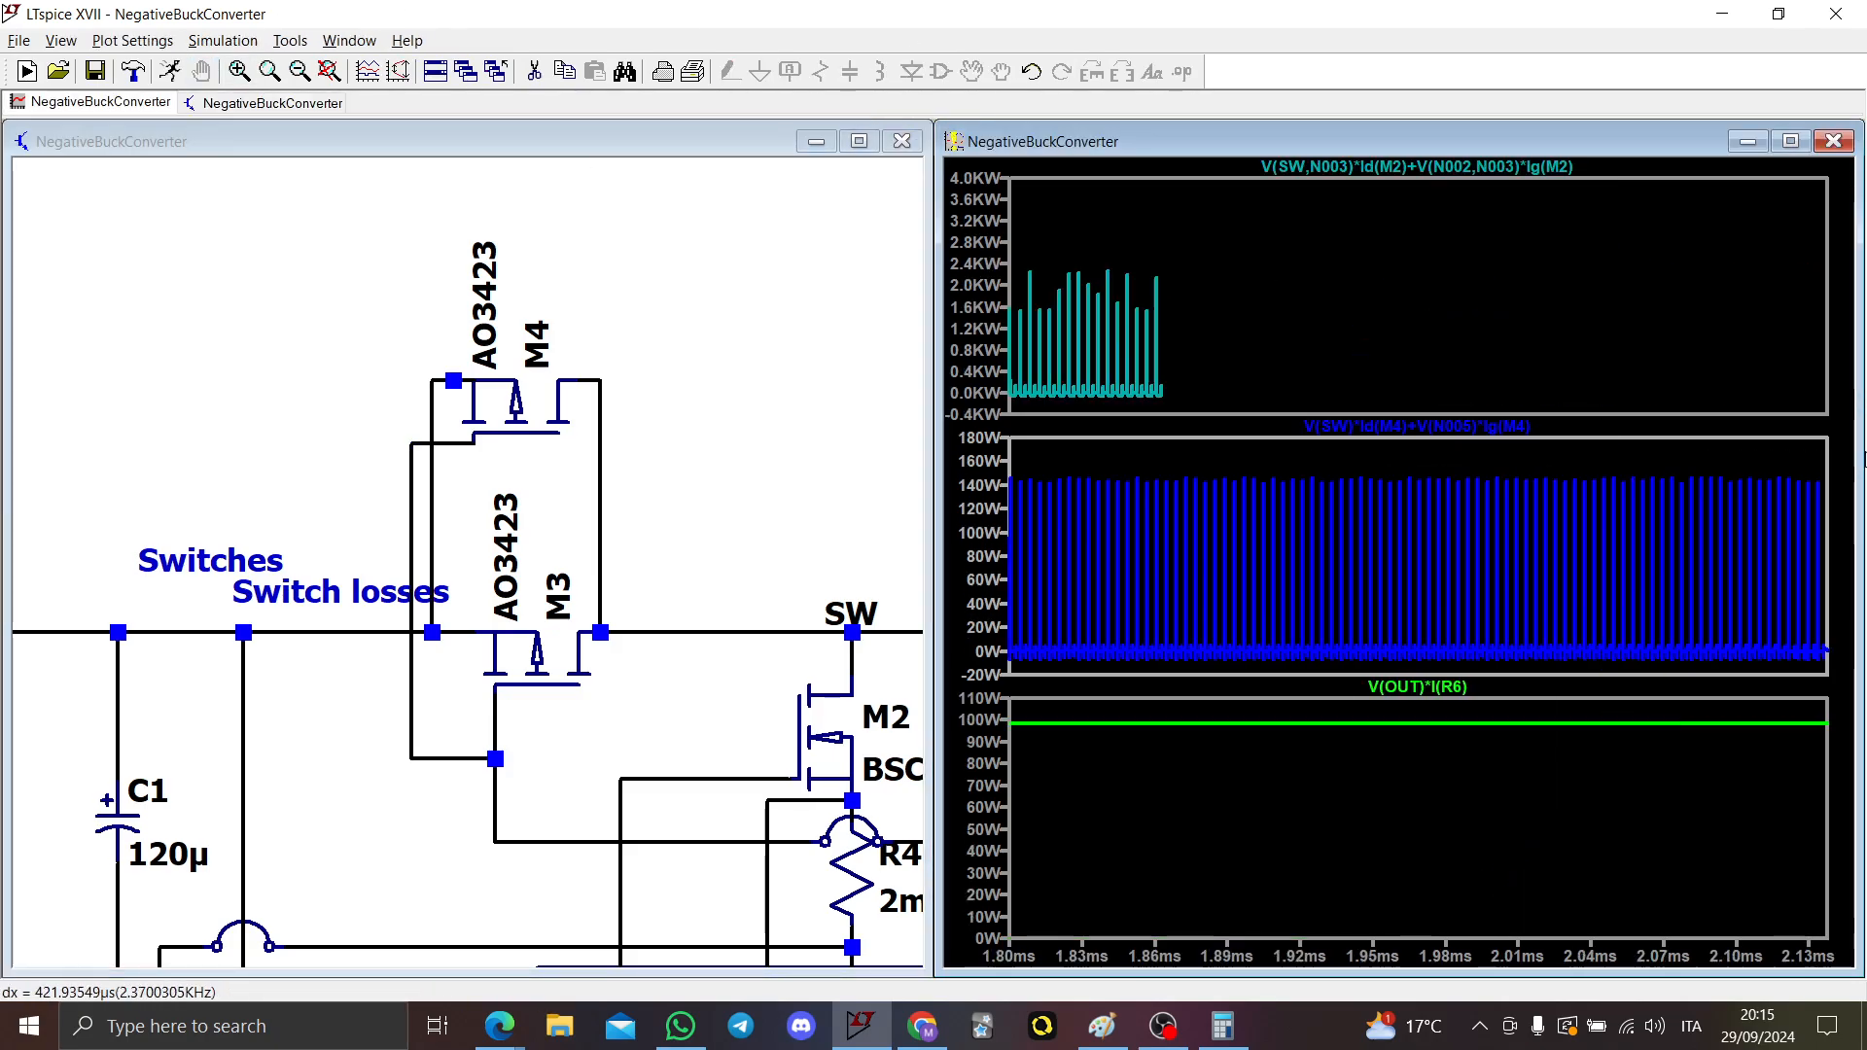
left_click(1274, 438, "ctrl")
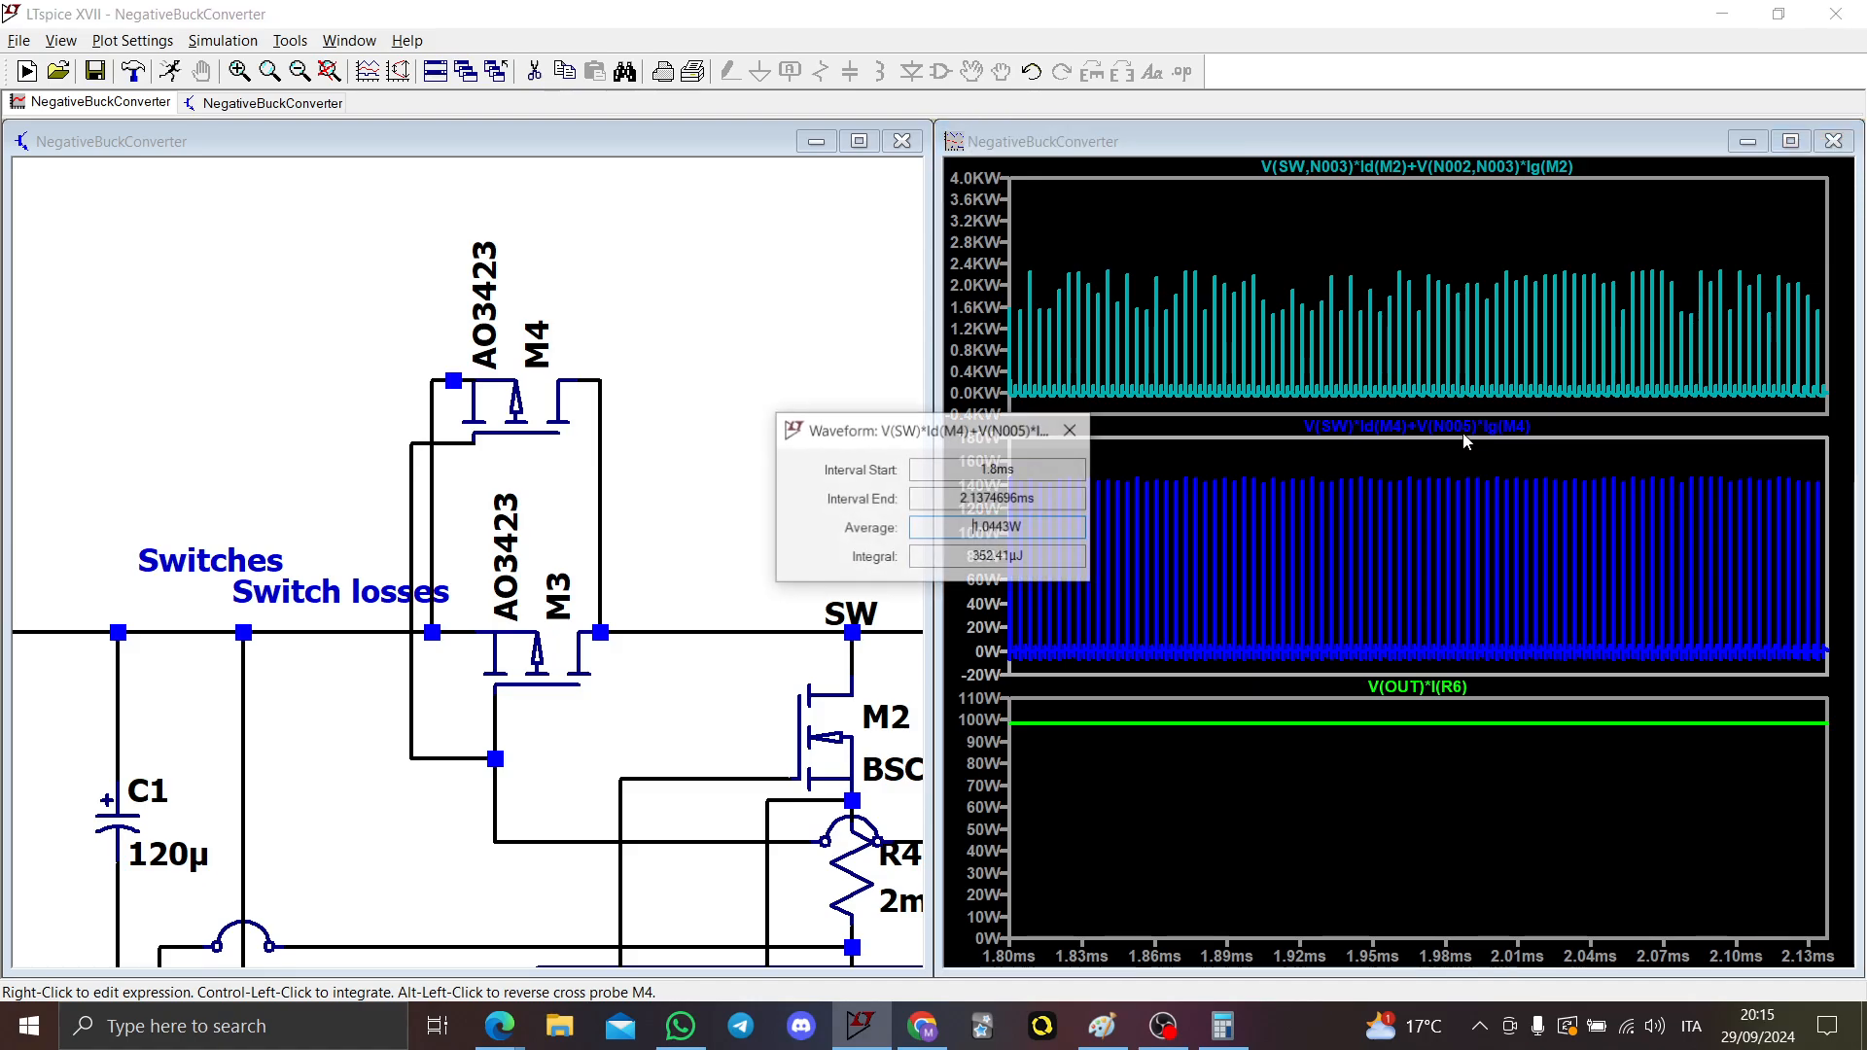
left_click(1065, 437)
Step: Replace M4's trace with M3's power dissipation and measure its average over the same interval, closing the readout
left_click(749, 540)
left_click(547, 661, "alt")
left_click(546, 662, "alt")
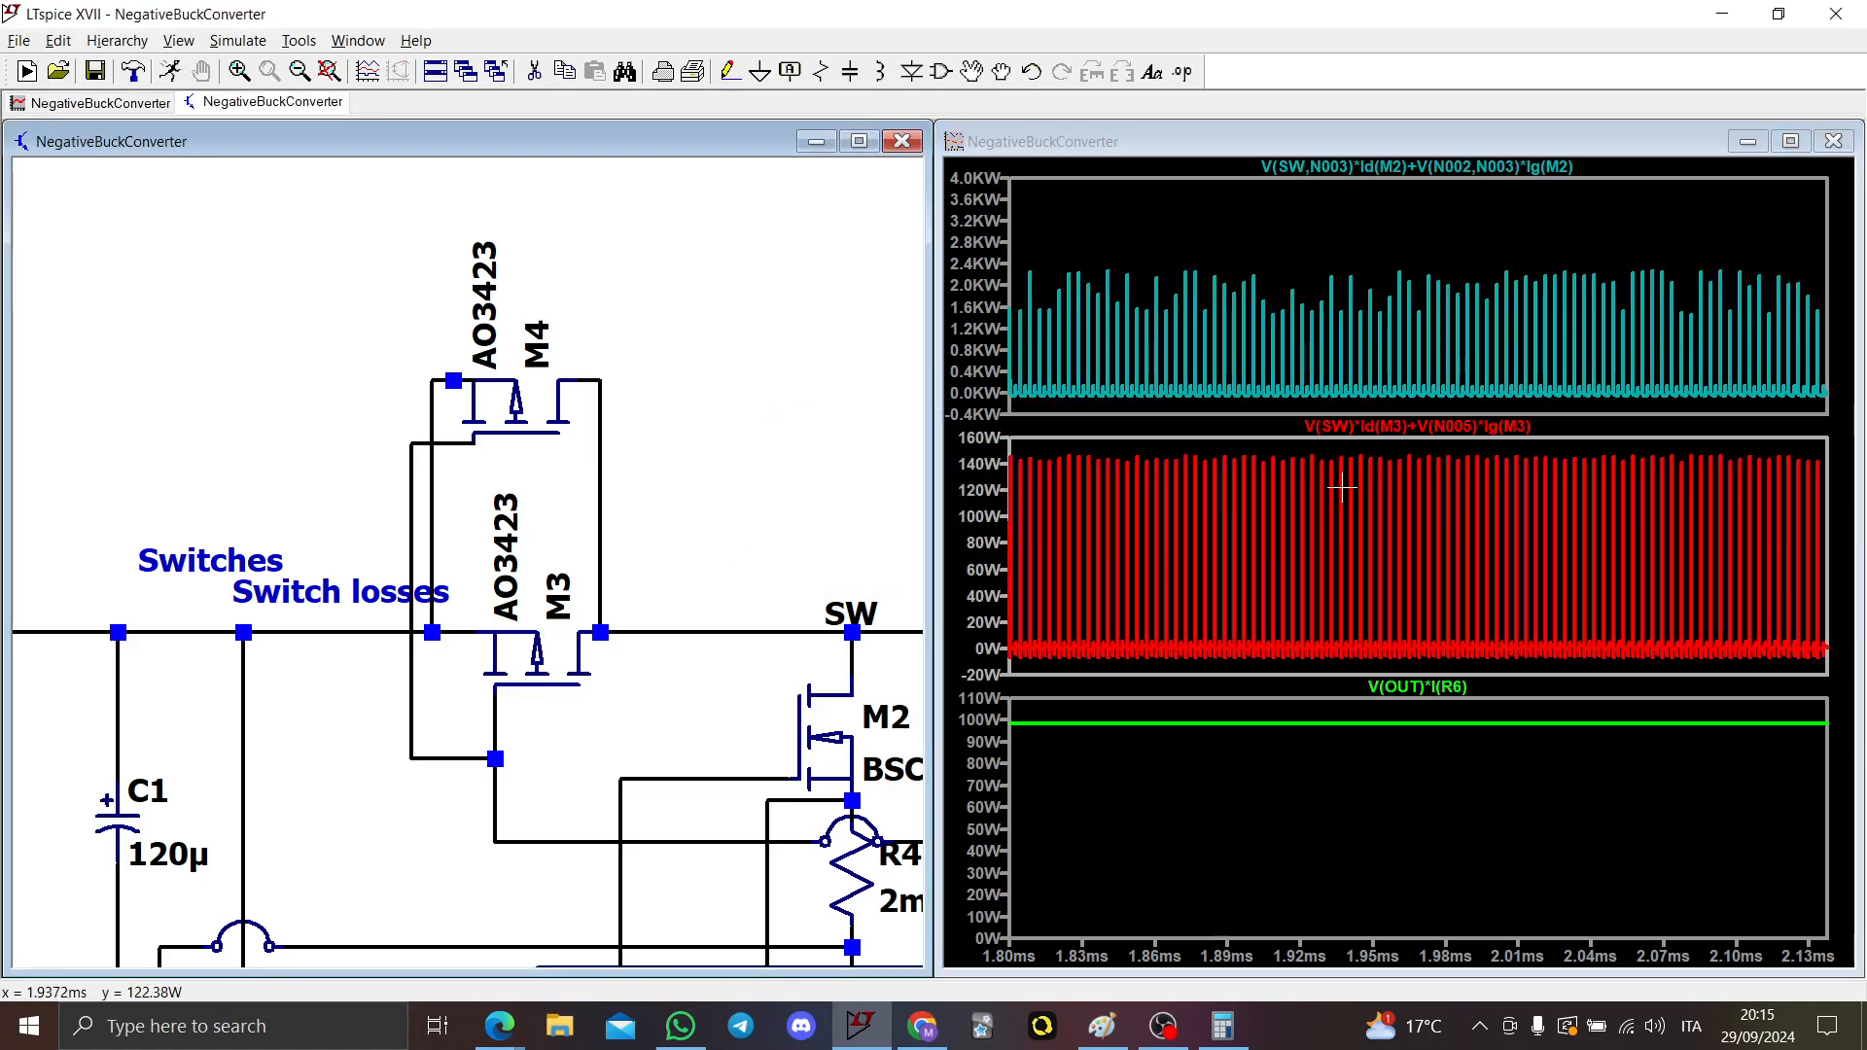
left_click(1417, 426, "ctrl")
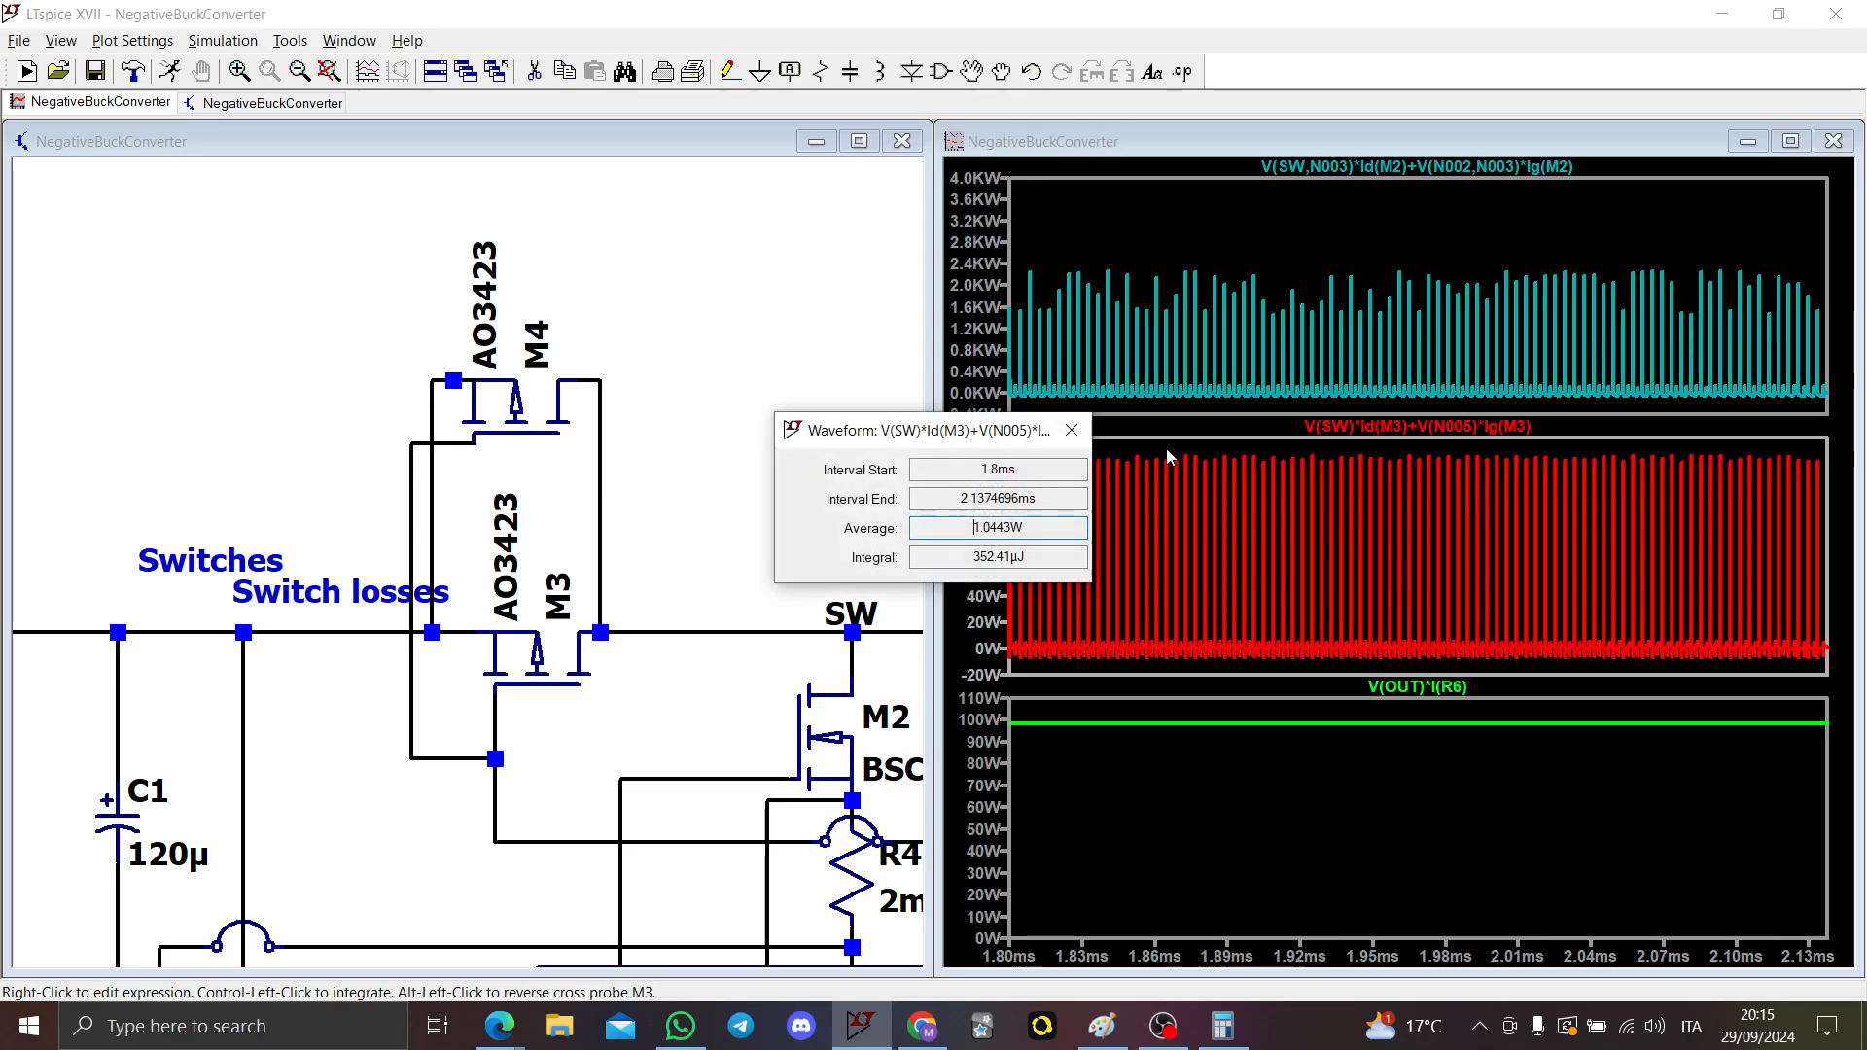
left_click(1087, 435)
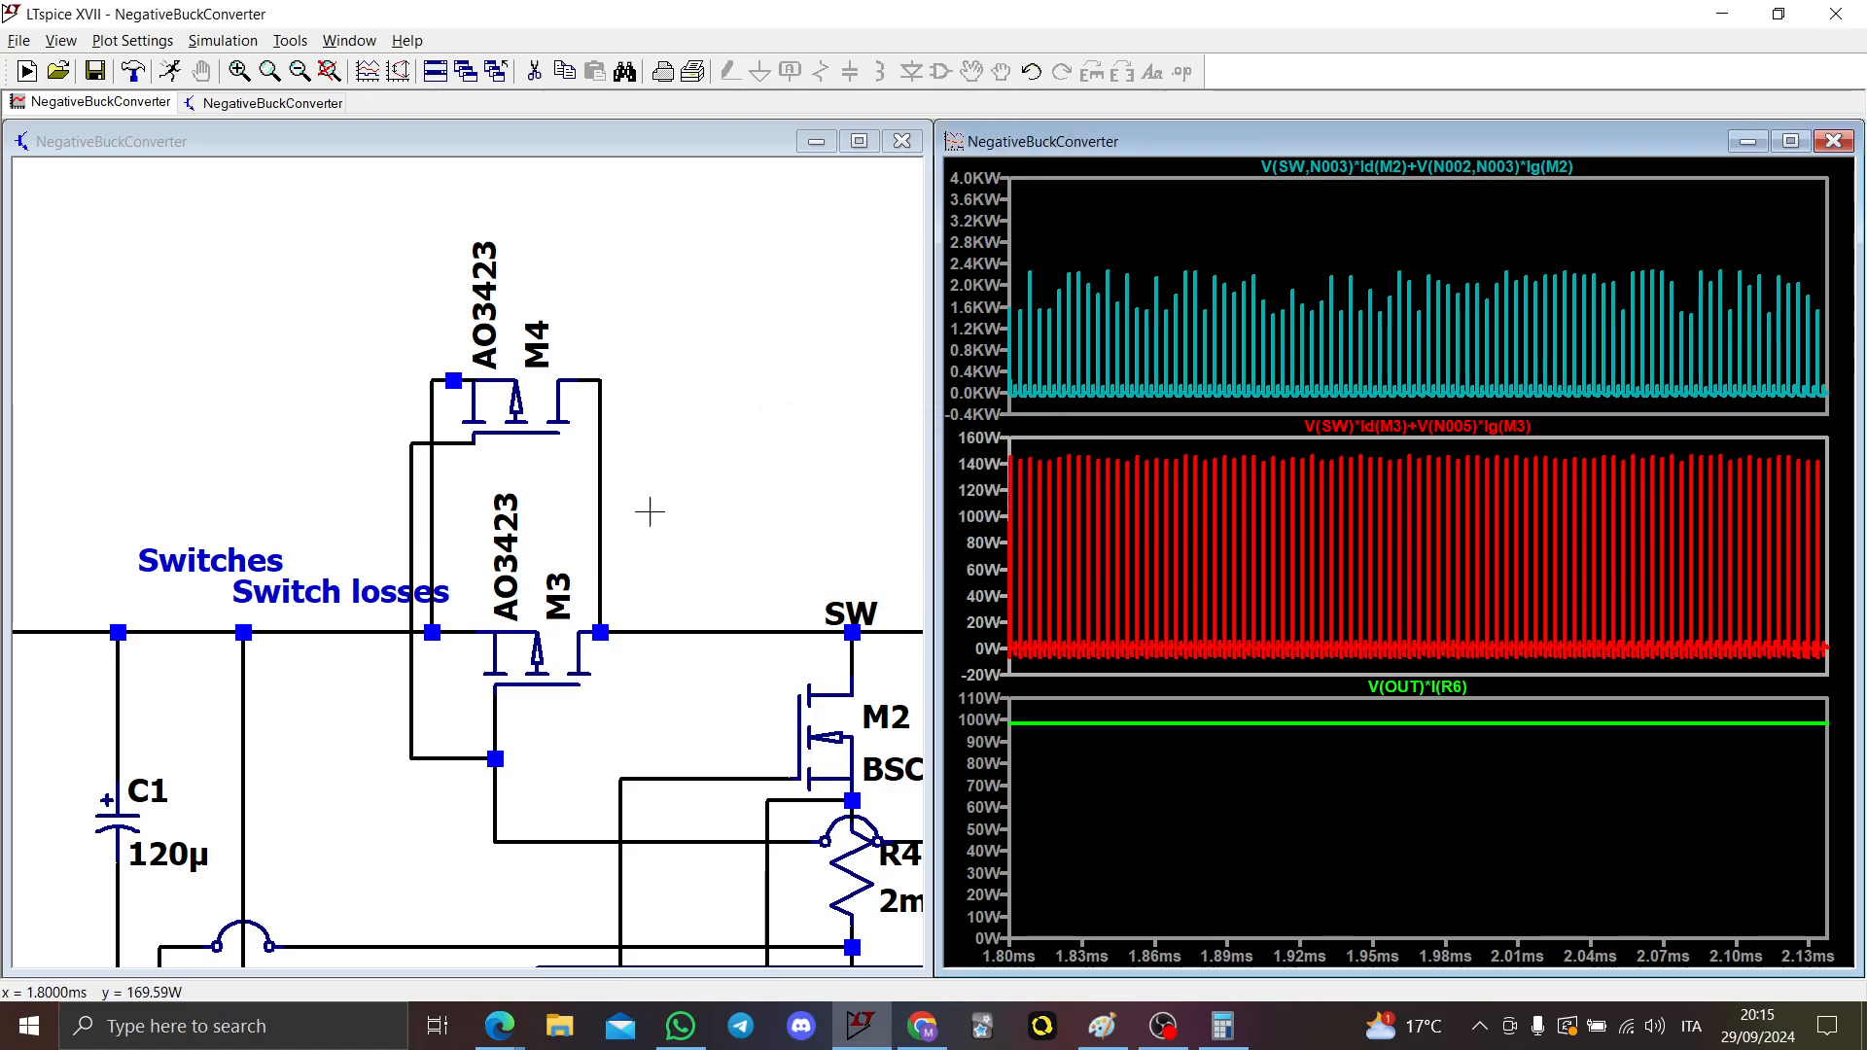
Step: Add a 1W comment to the schematic beside M4
key("t")
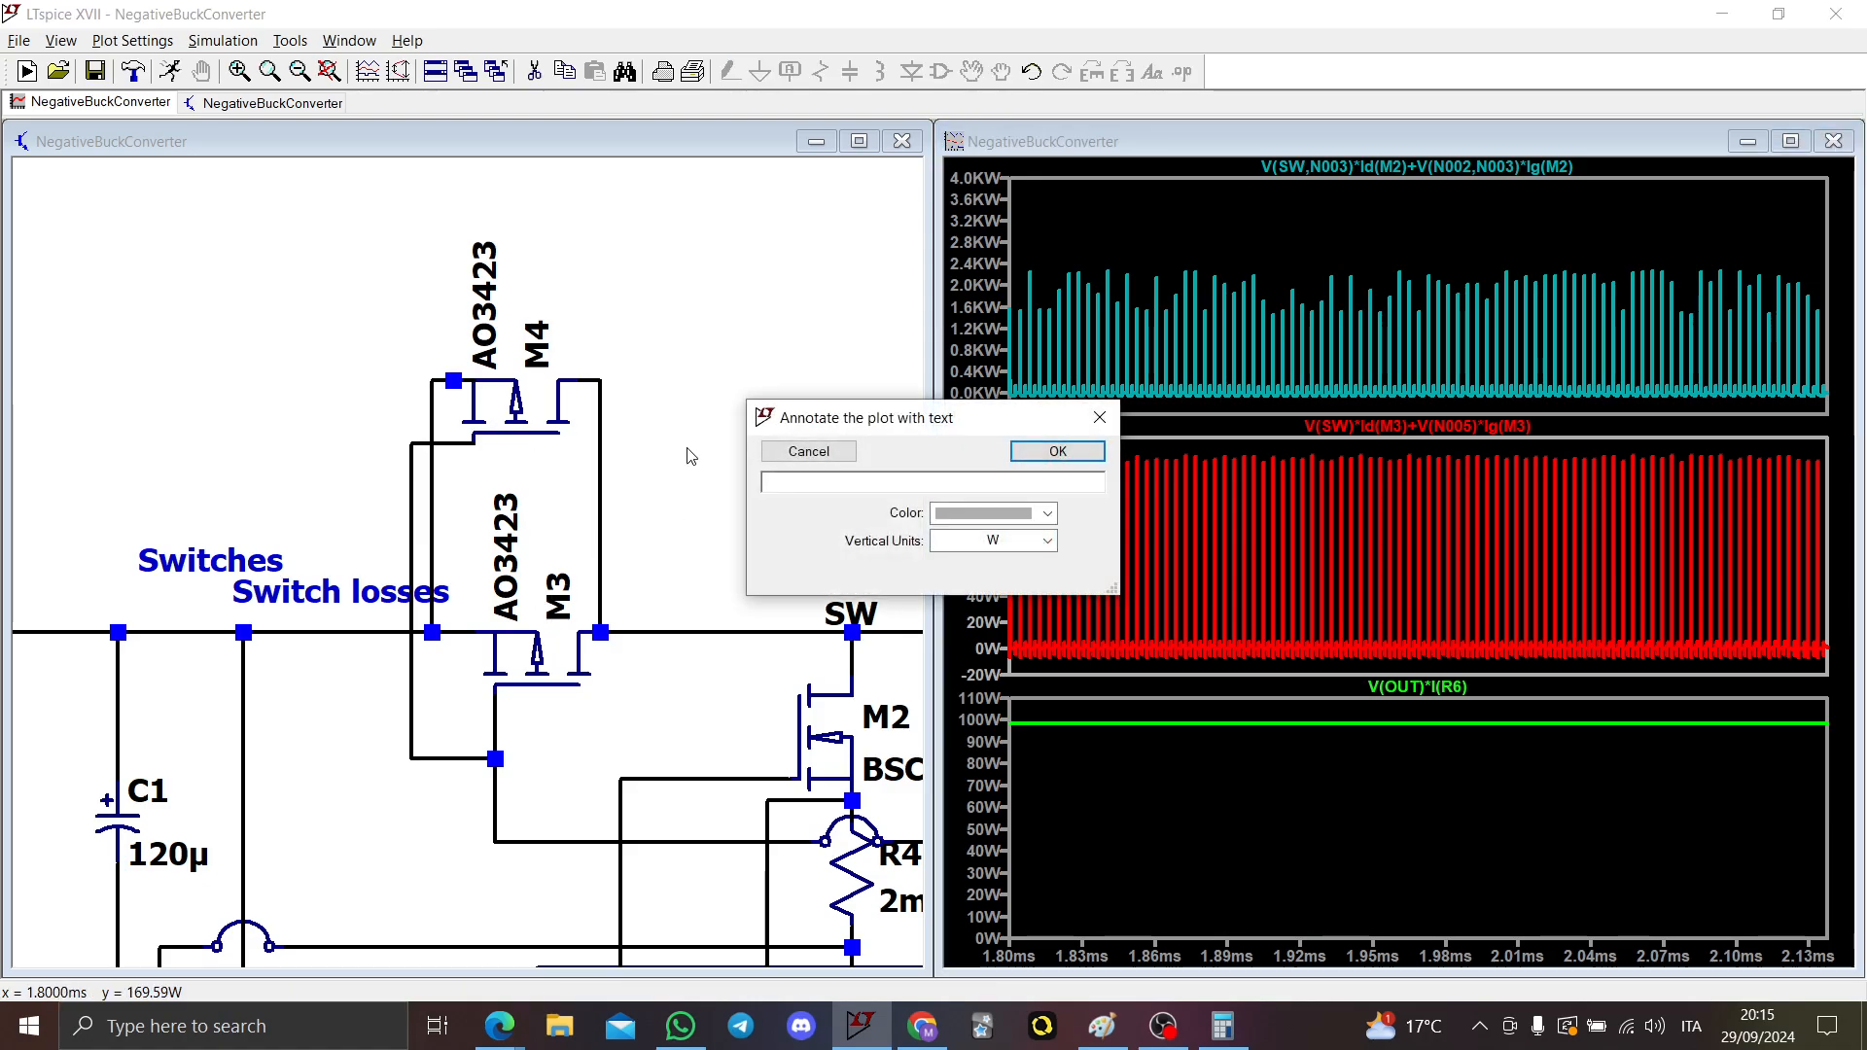
left_click(808, 454)
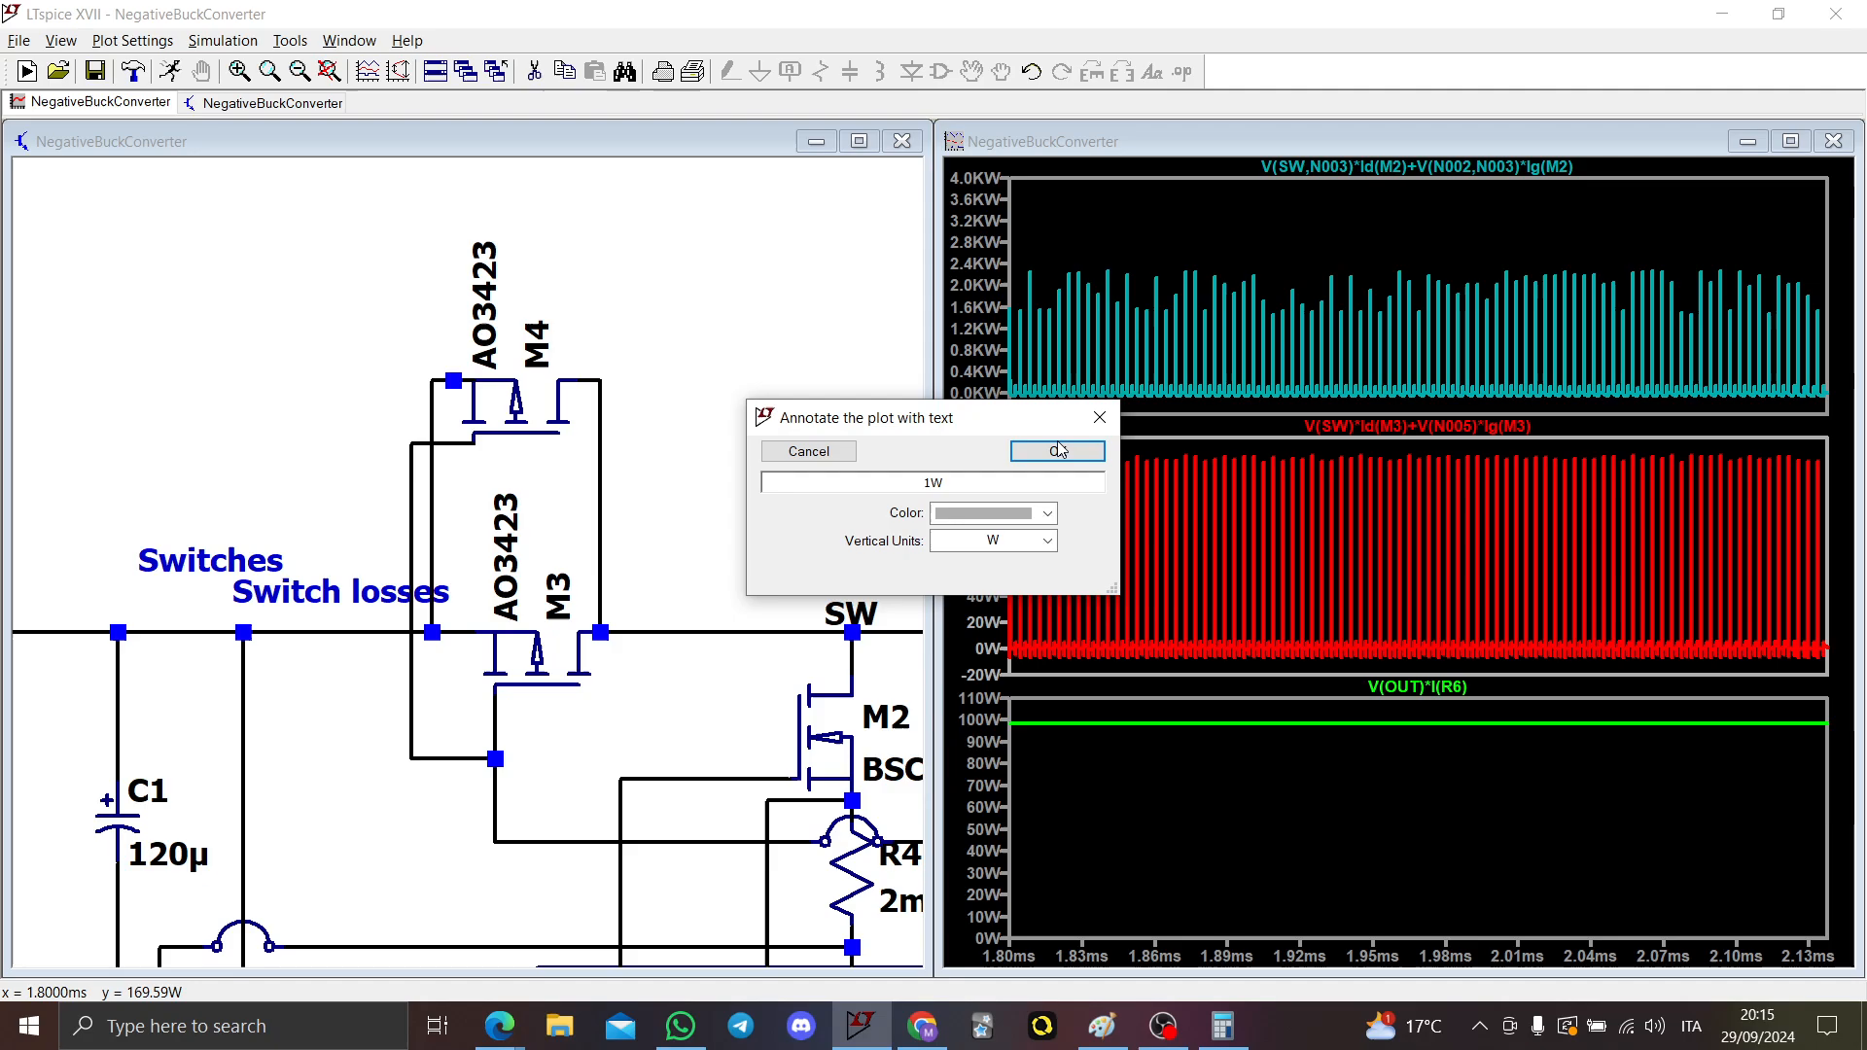
left_click(647, 440)
type("t1W")
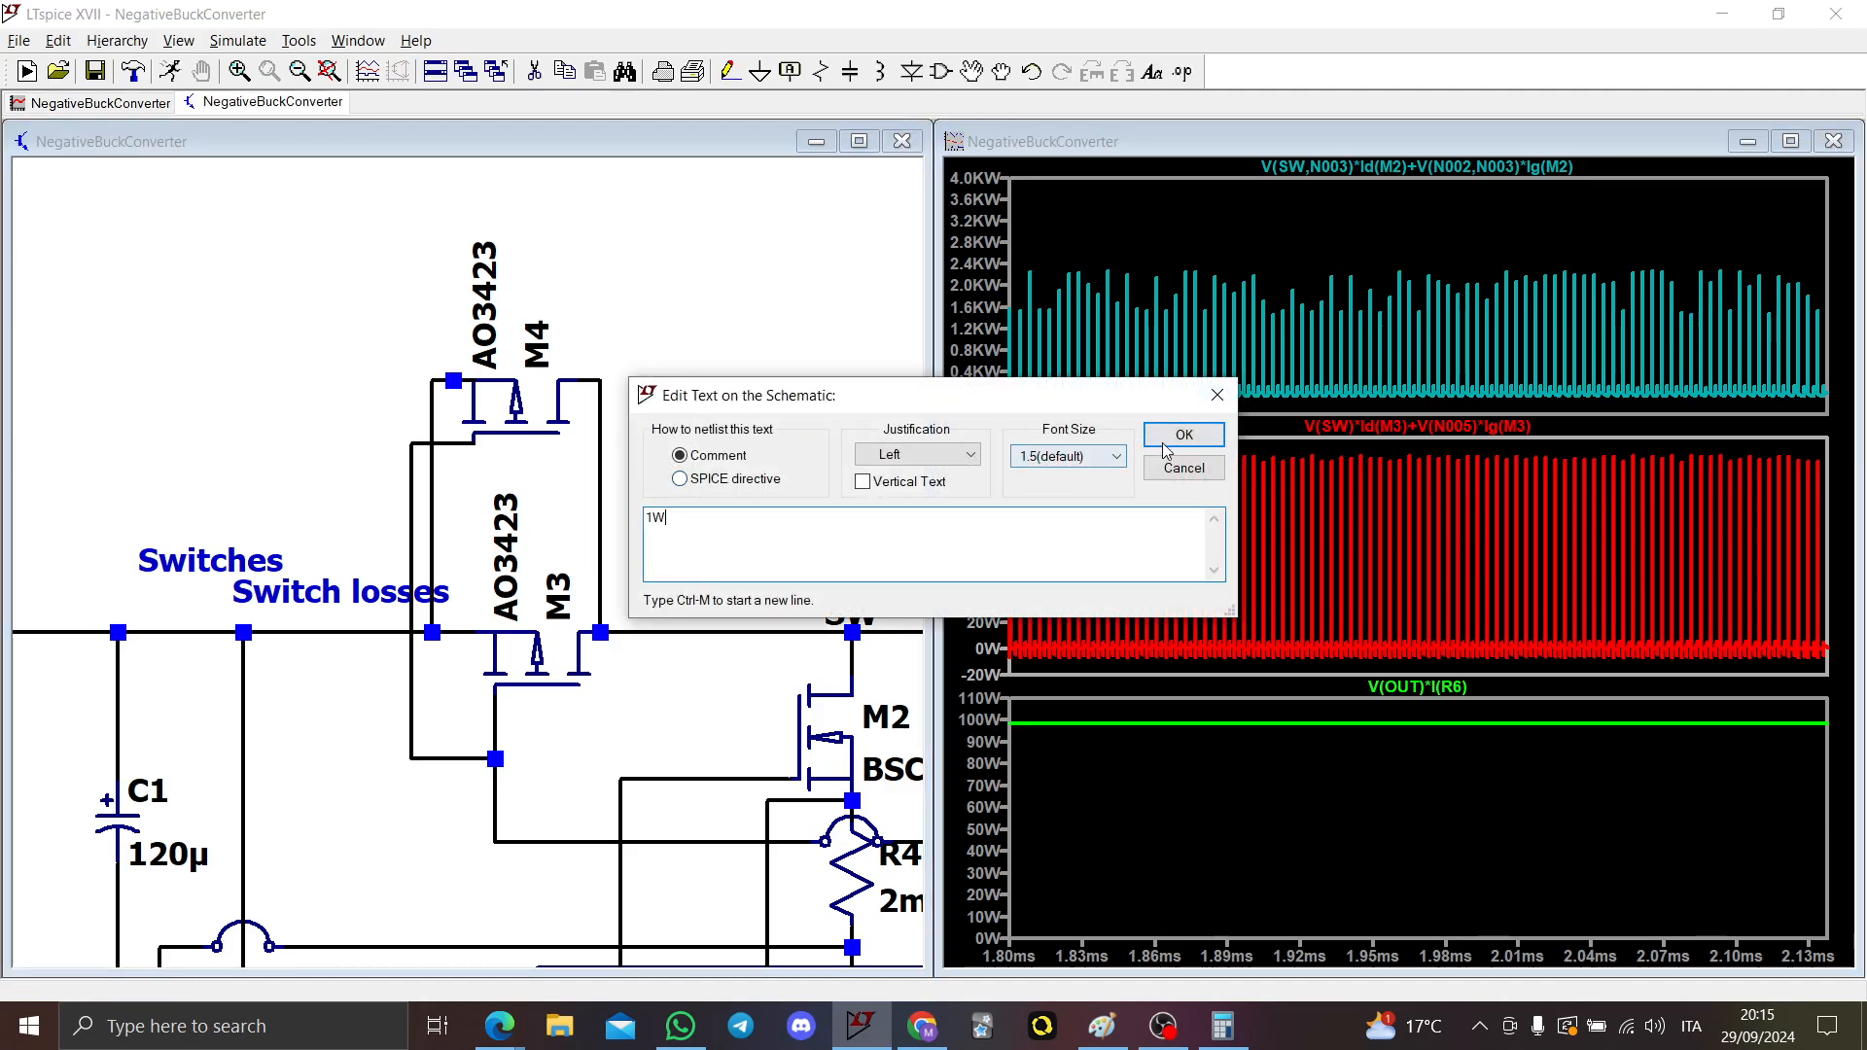
left_click(1220, 443)
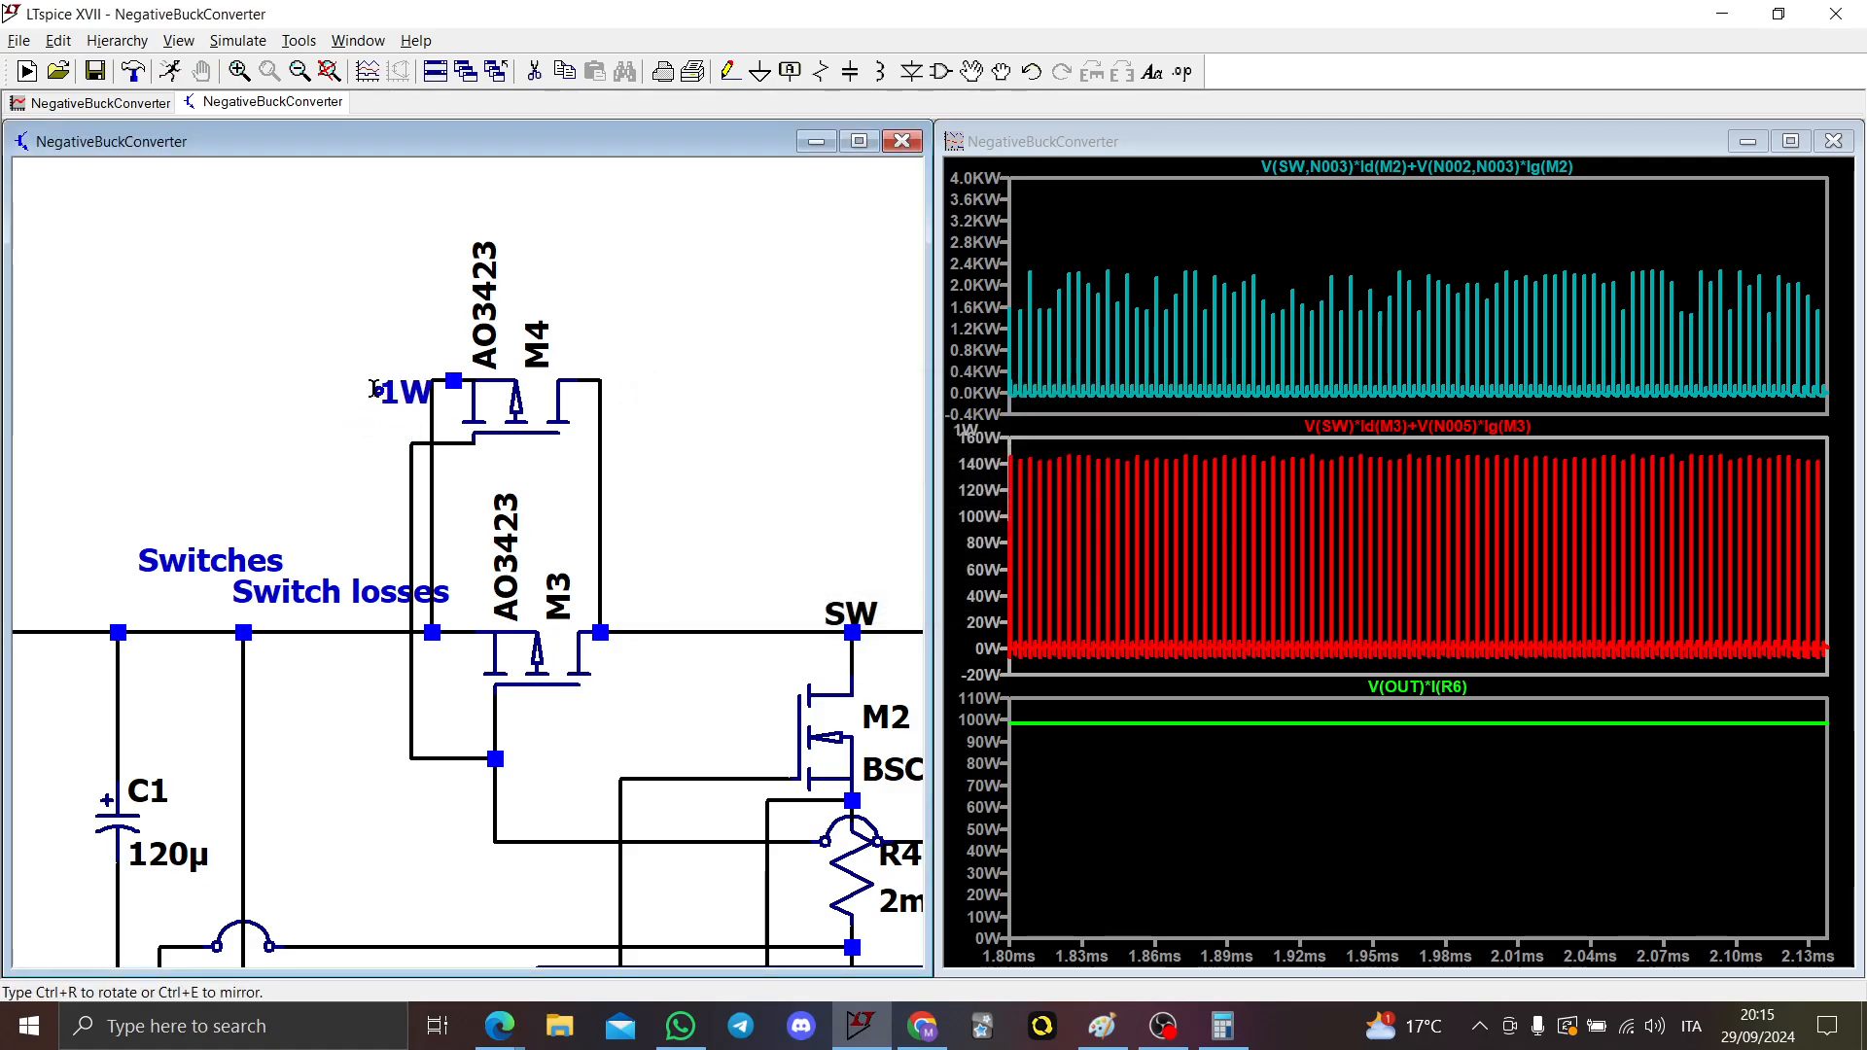
left_click(352, 403)
Step: Add a second 1W comment to the schematic beside M3, above the Switches label
type("q")
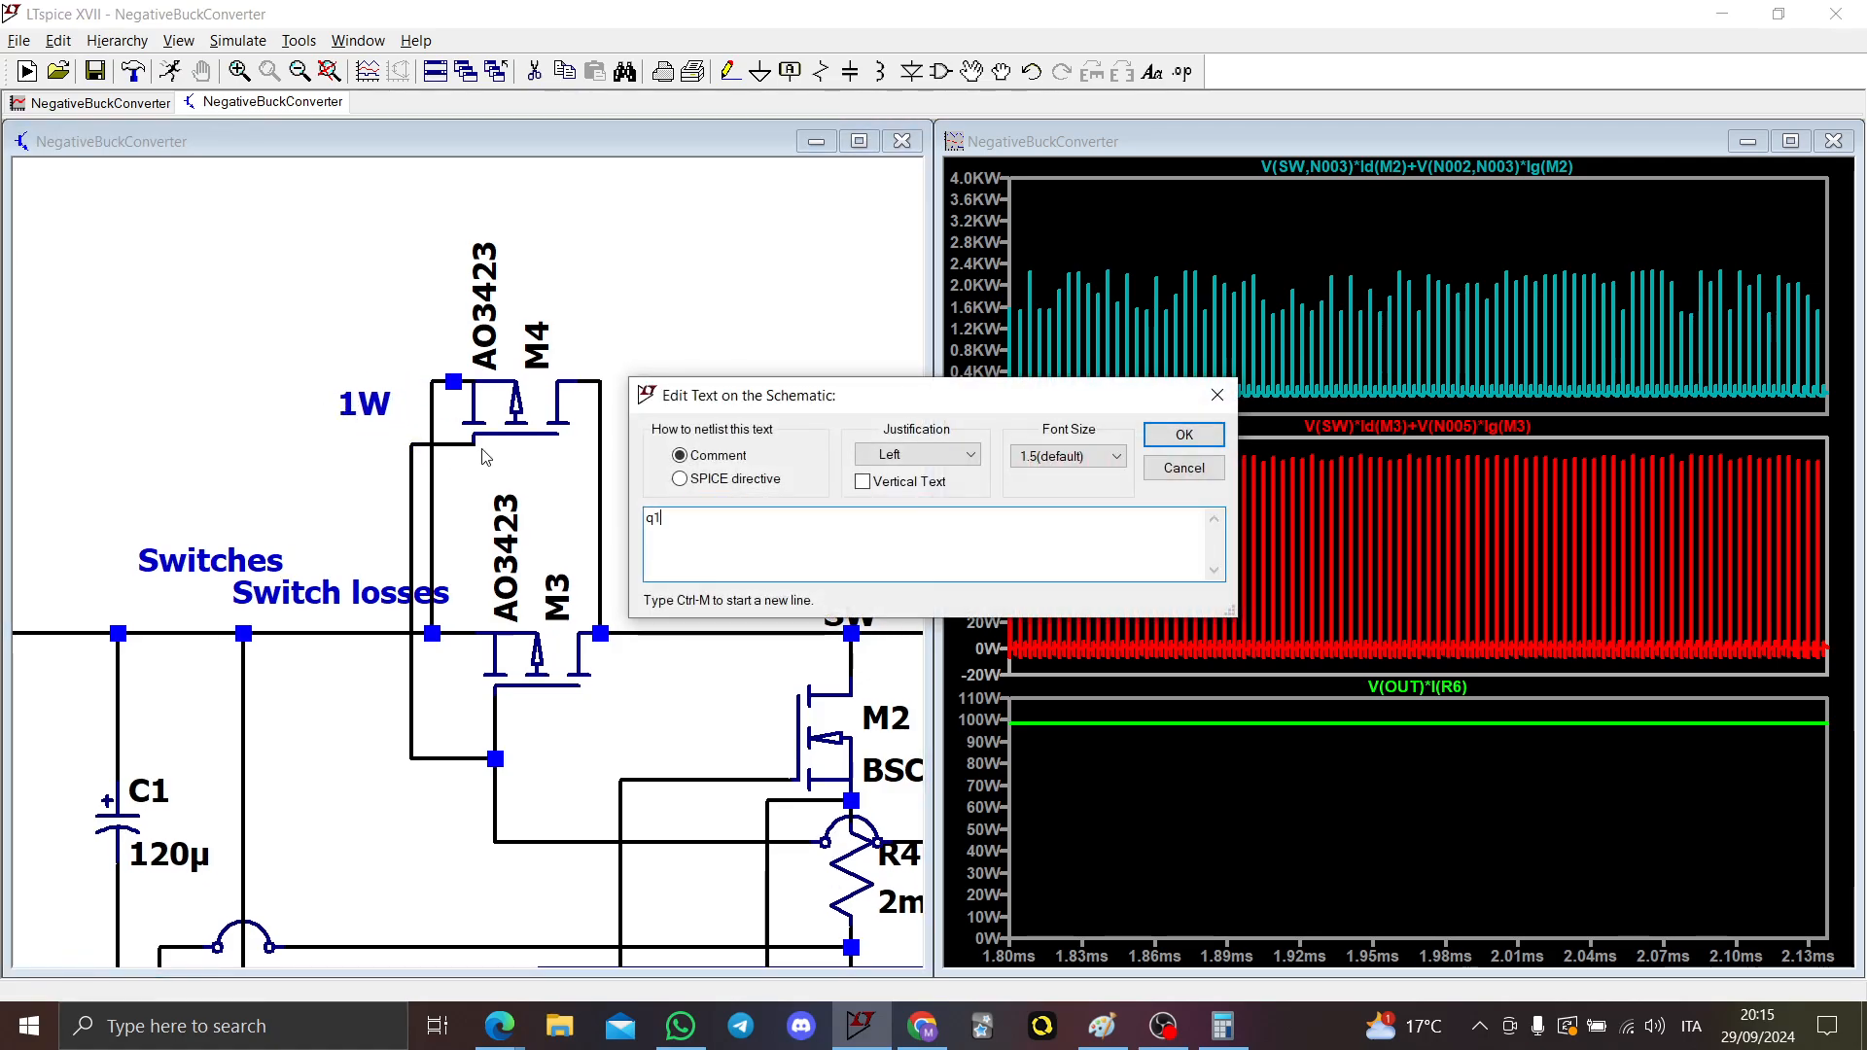
left_click(1166, 448)
left_click(326, 530)
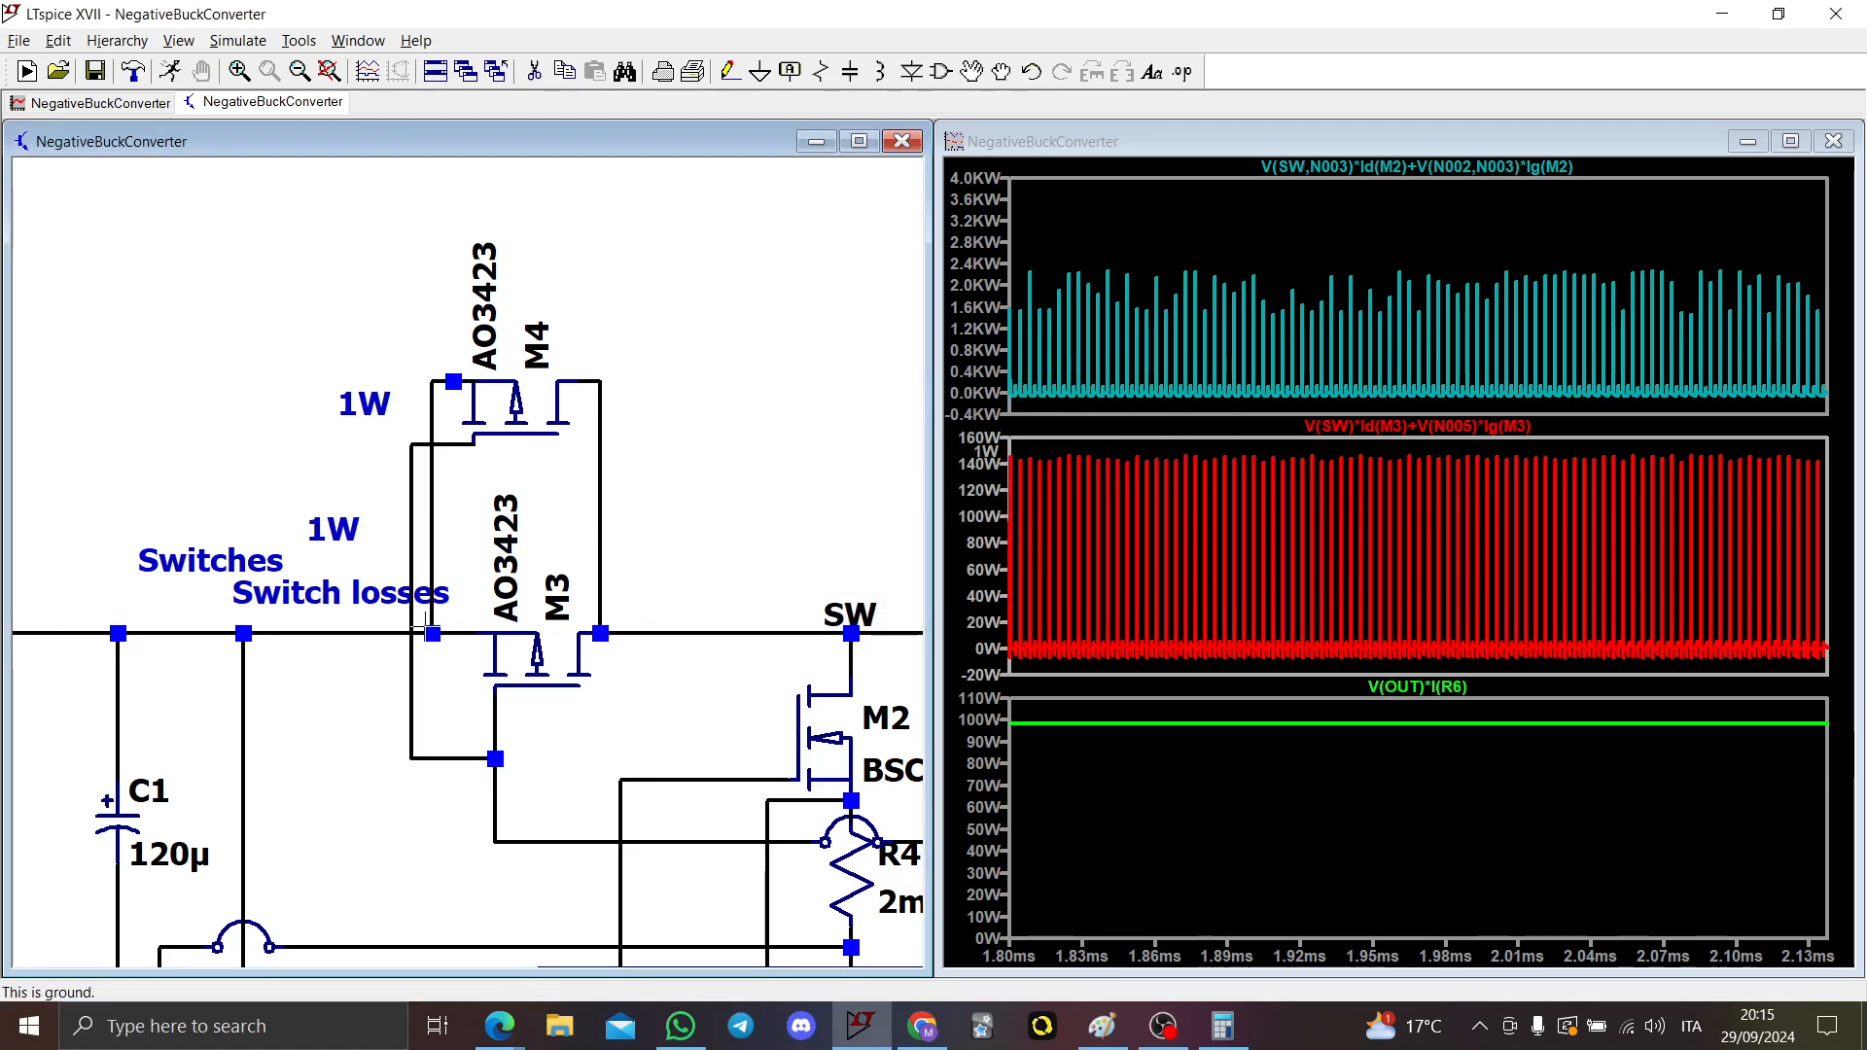
Step: Plot only M3's source current in the middle plot and inspect its waveform from about 1.932 to 1.998 ms
left_click(482, 627)
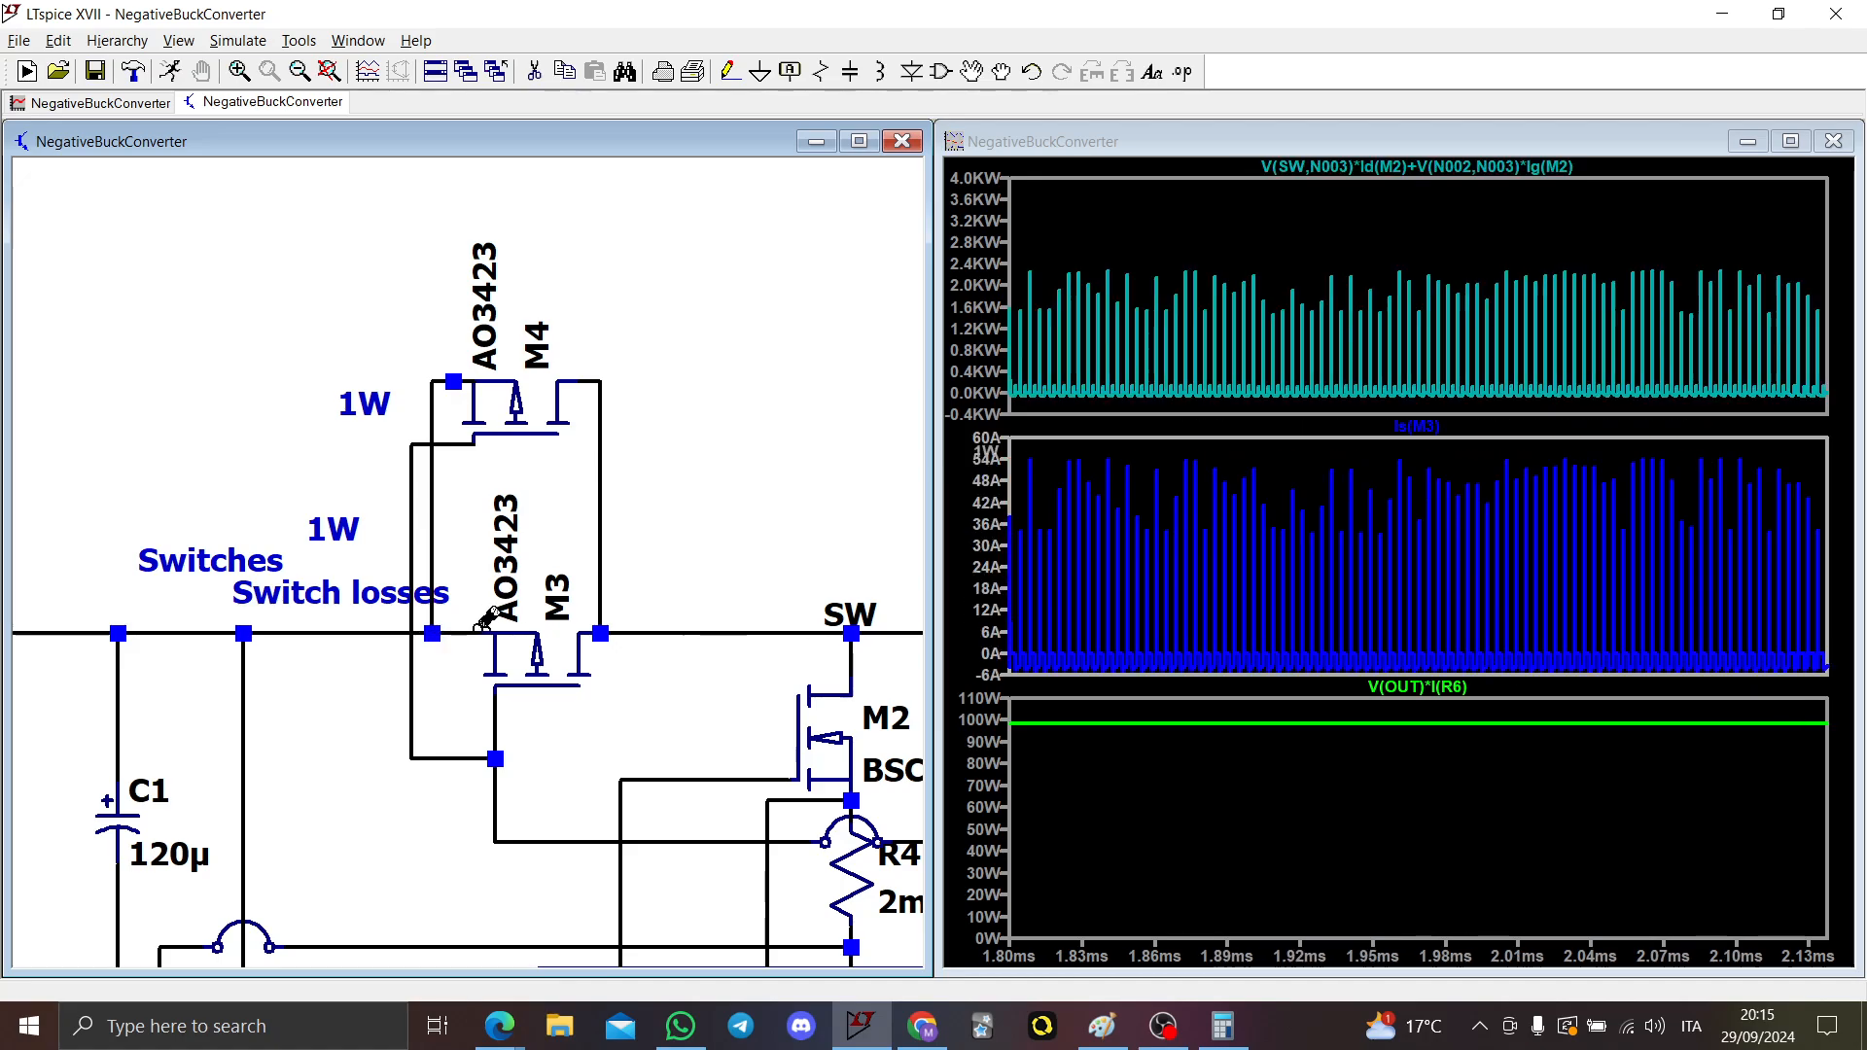
left_click(1282, 684)
left_click_drag(1335, 458, 1489, 696)
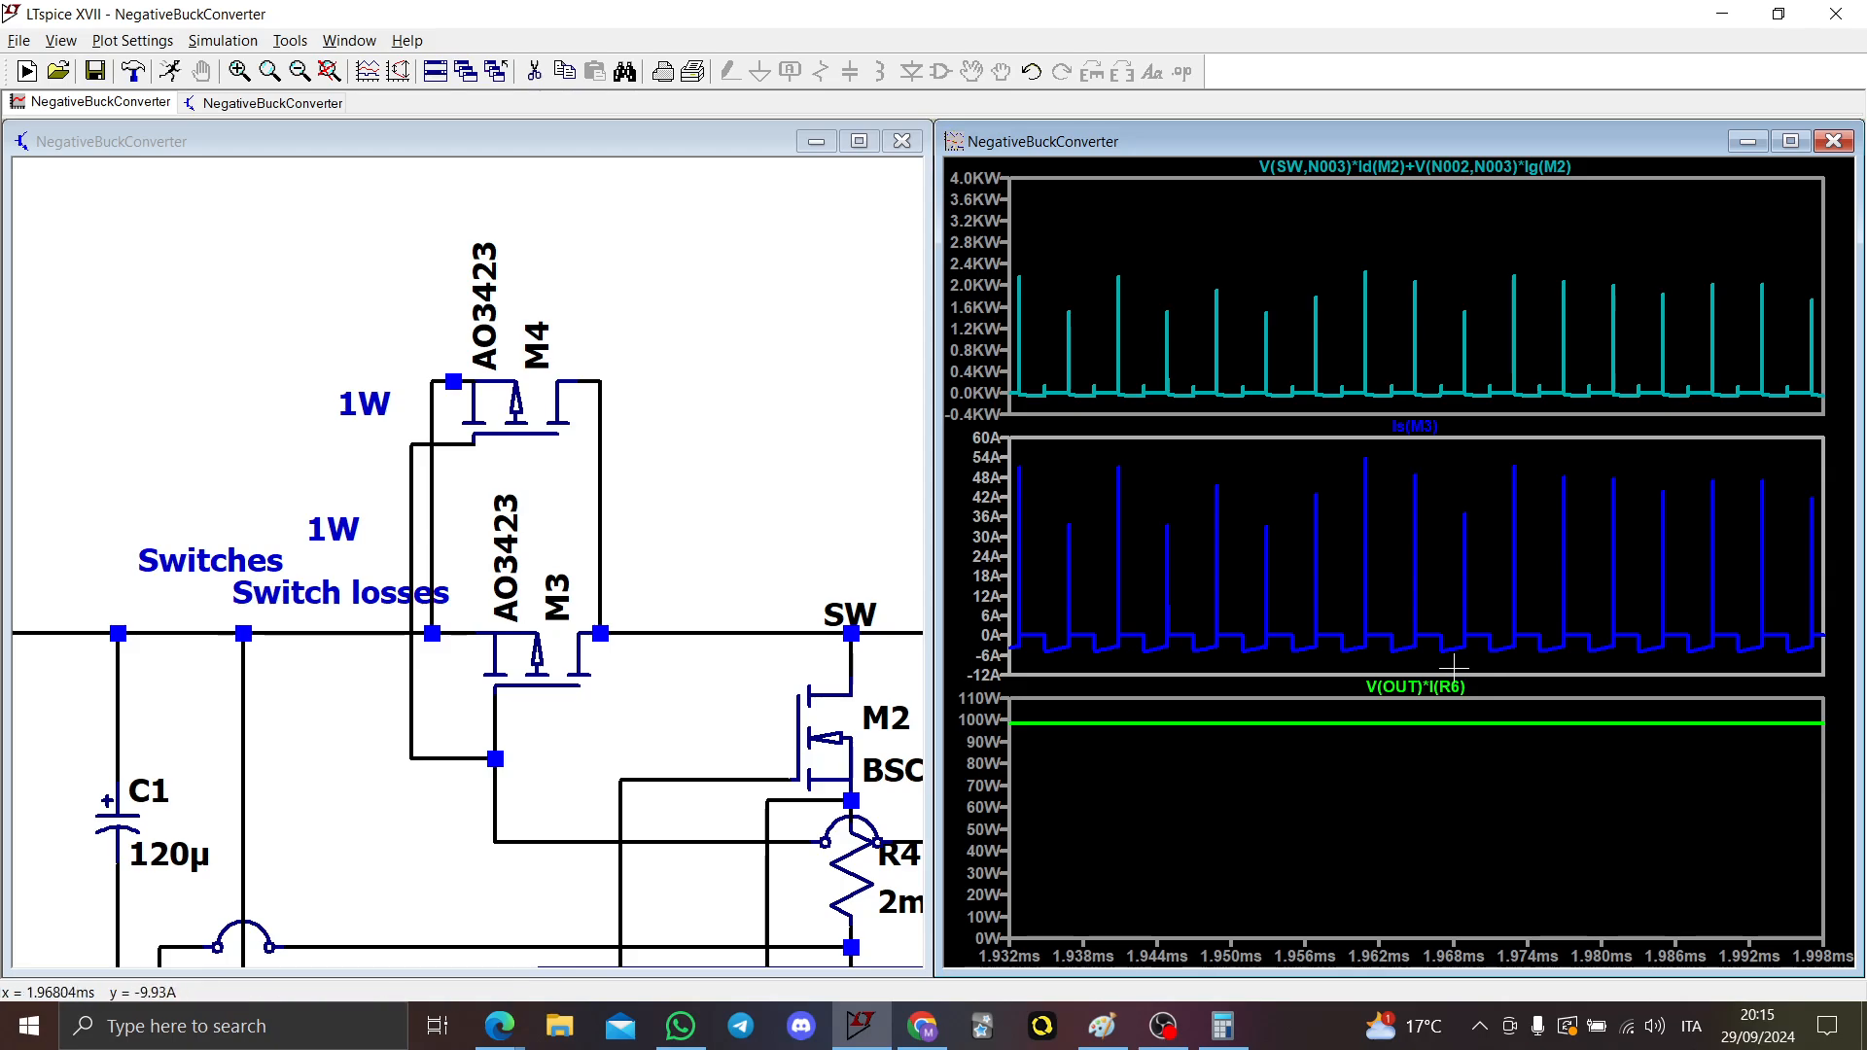
left_click(671, 588)
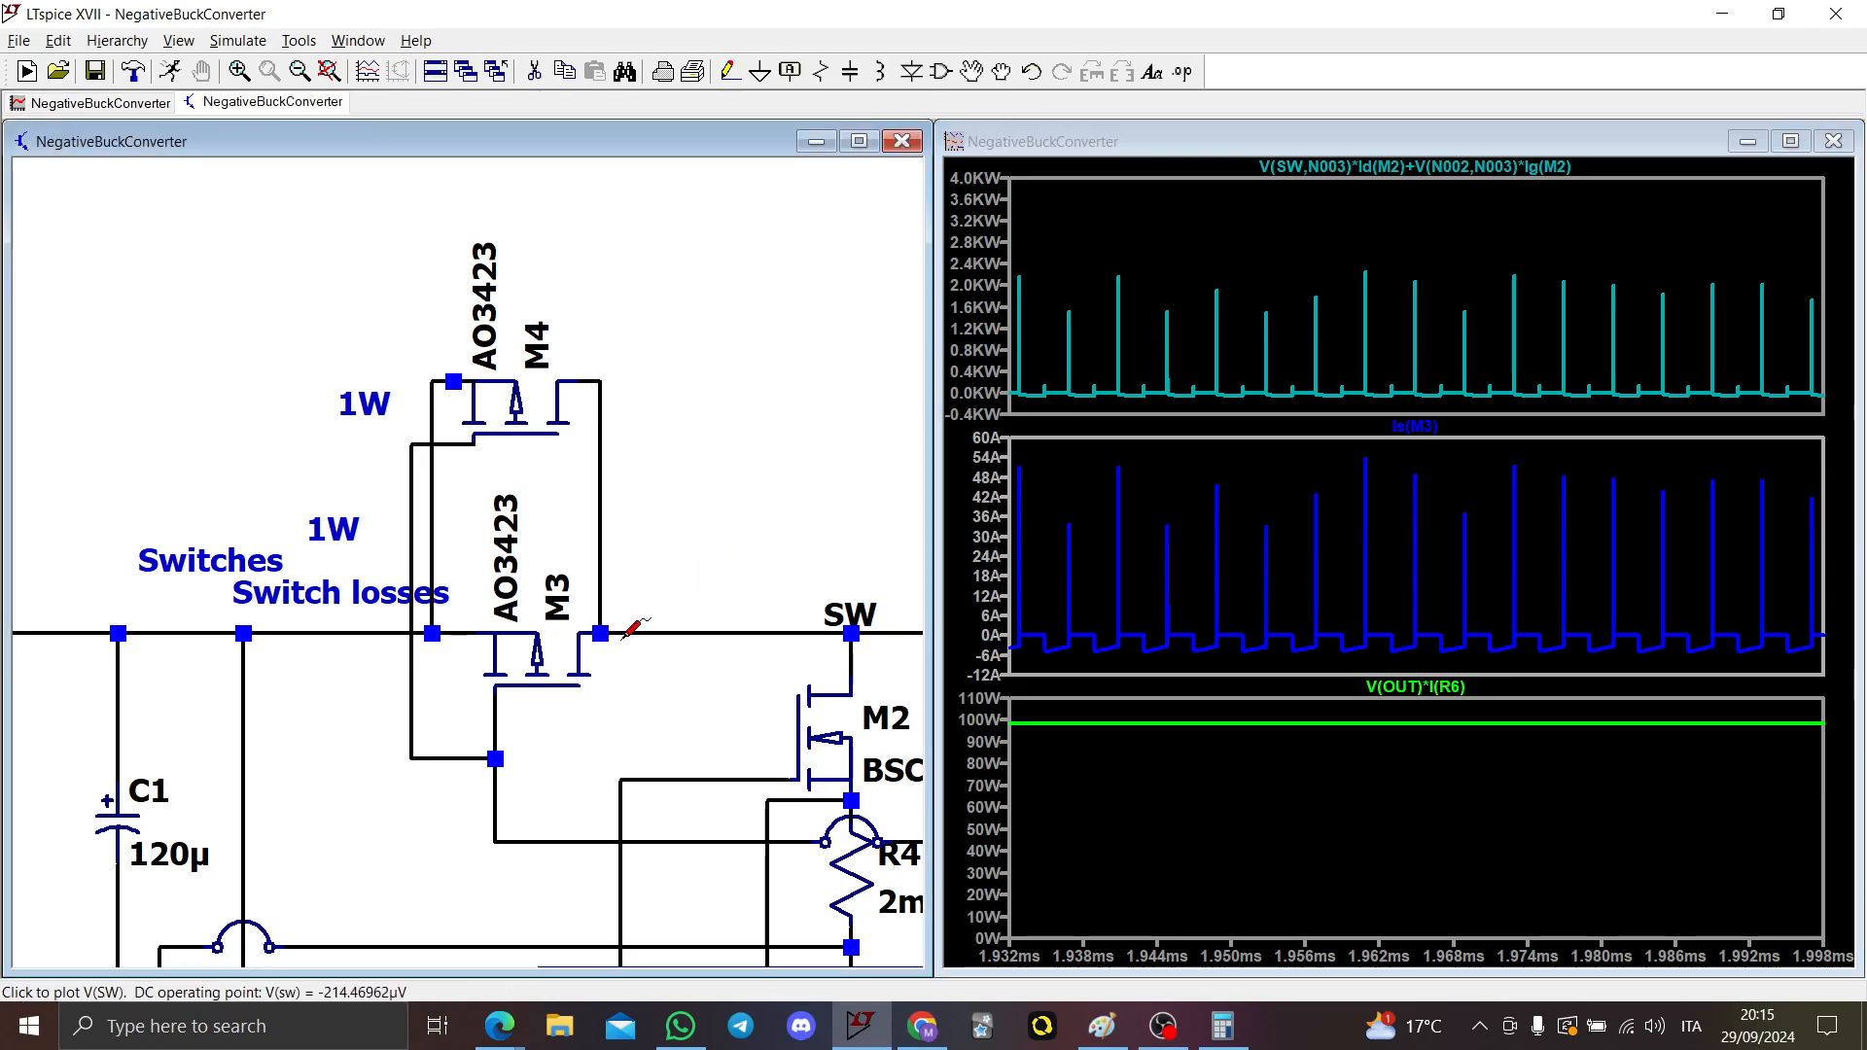
Step: Replace the middle plot's trace with the power of source V1 and restore the full time range
scroll(623, 700, "down", 3)
scroll(625, 715, "down", 2)
scroll(424, 715, "up", 3)
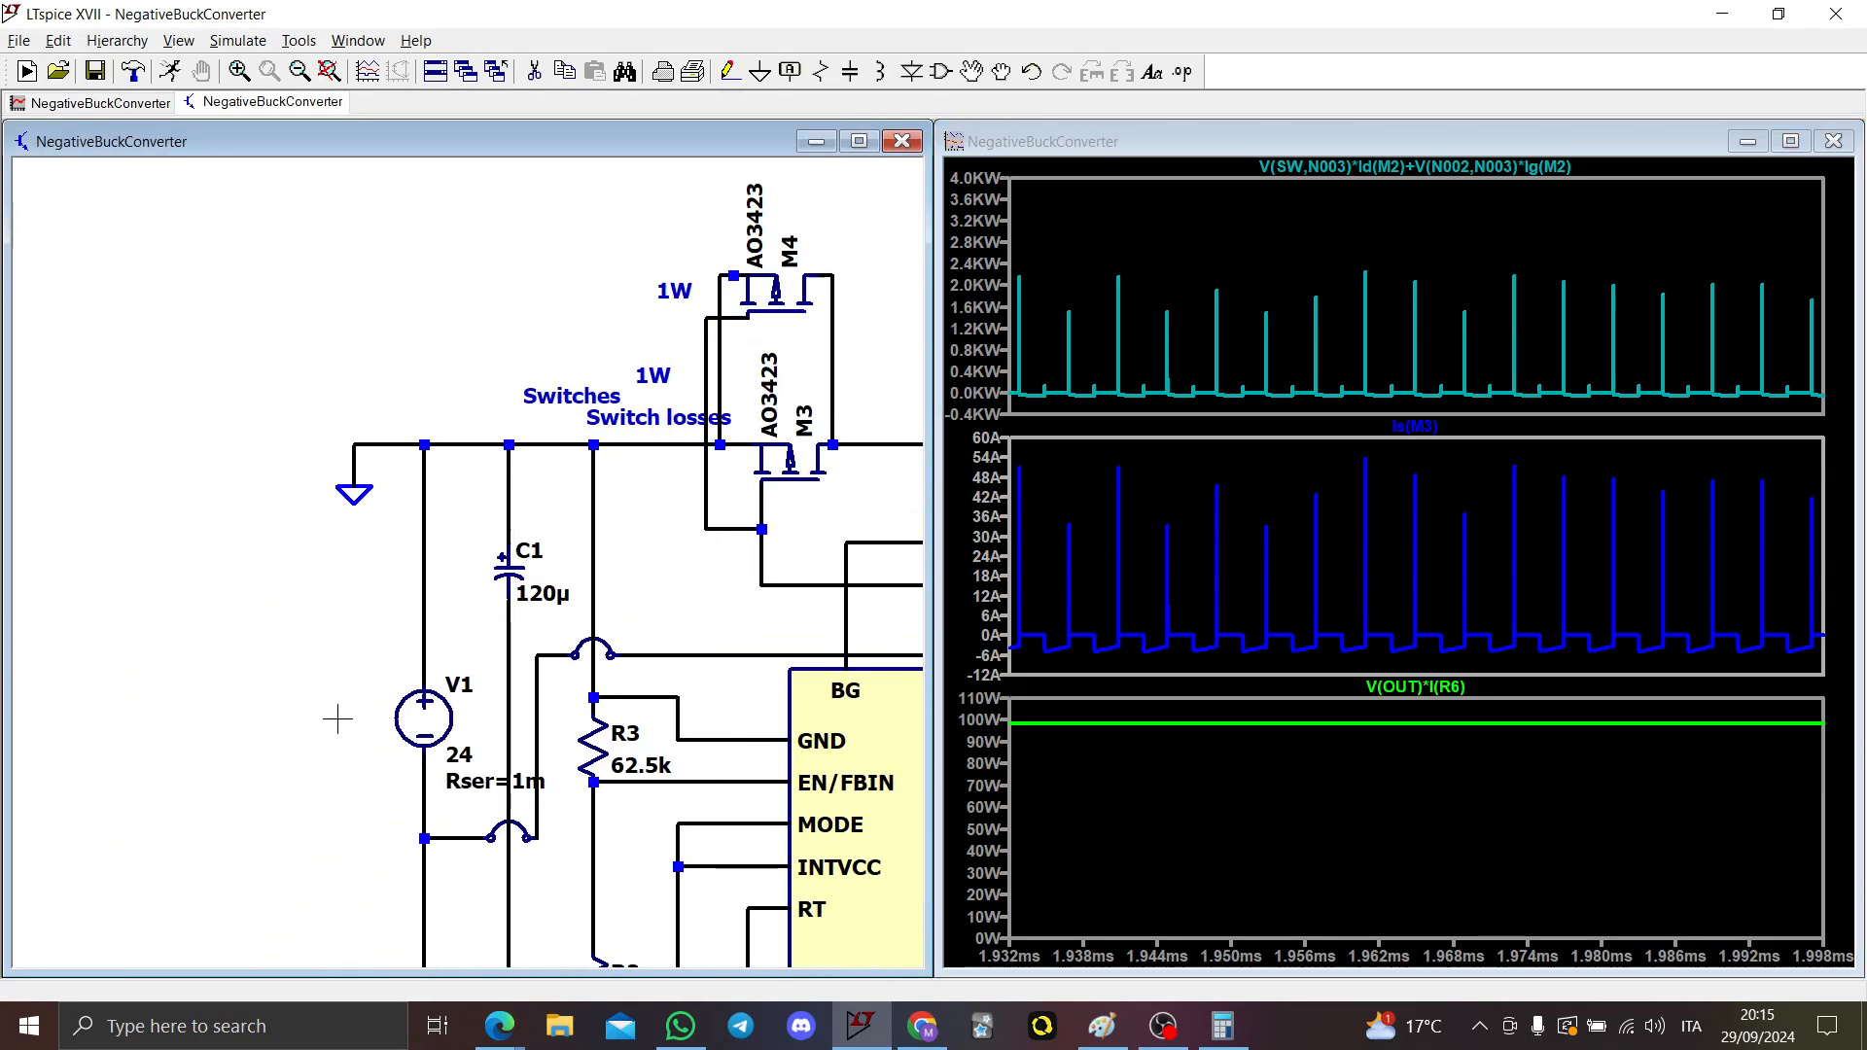
left_click(425, 707)
right_click(1227, 525)
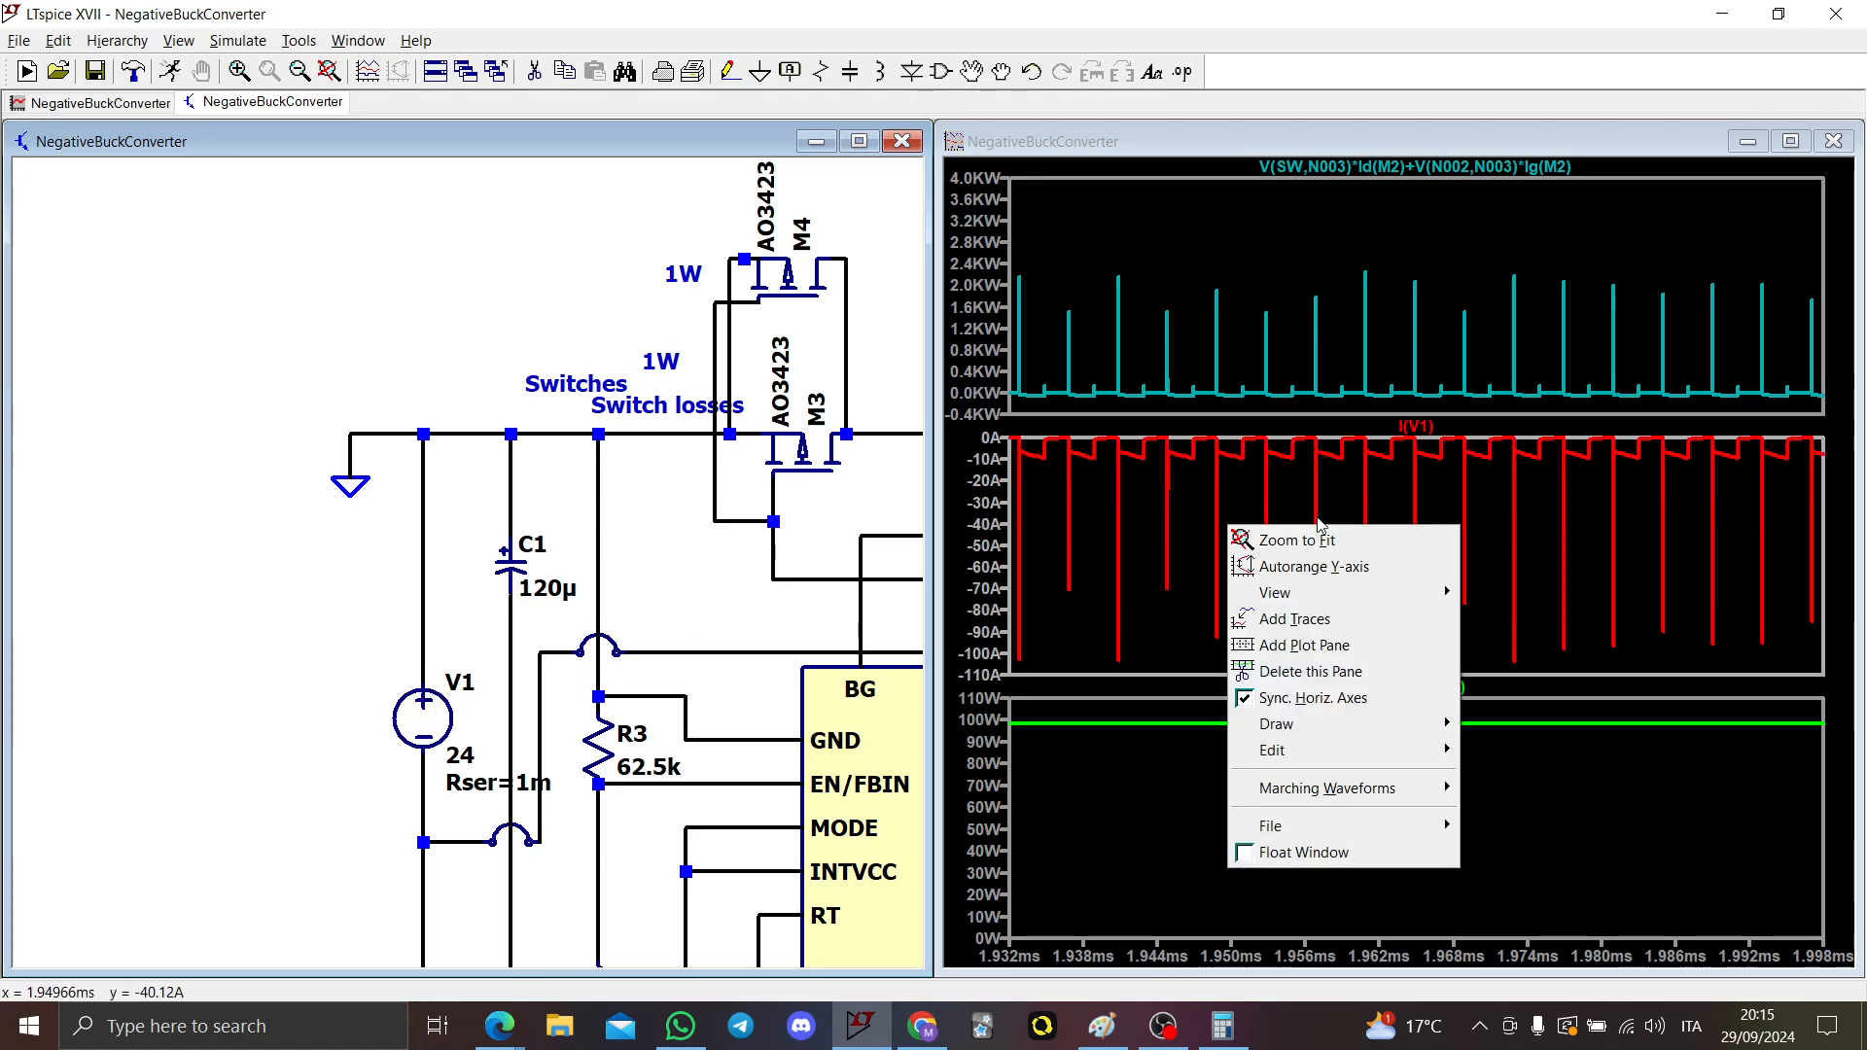
left_click(1264, 535)
left_click(406, 702)
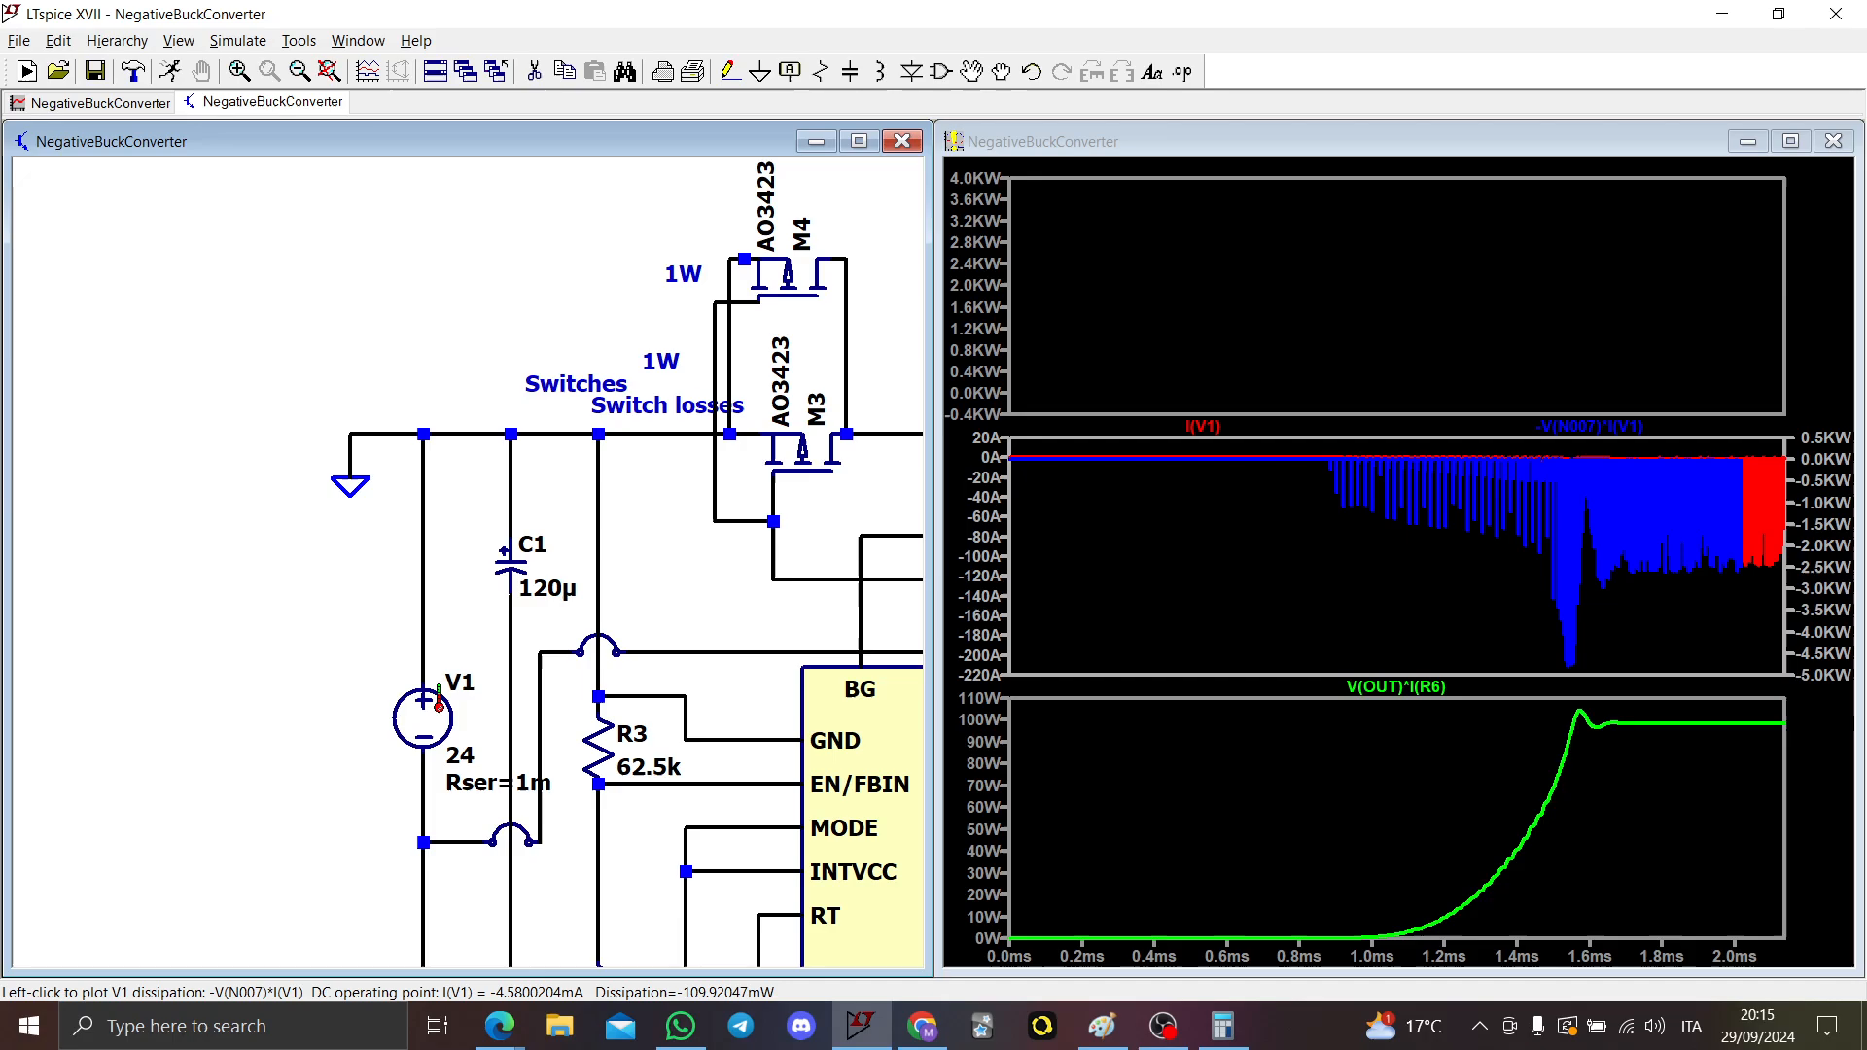
Step: Measure V1's average power from 1.9 ms to the end of the data, closing the readout
left_click_drag(1742, 585, 1857, 452)
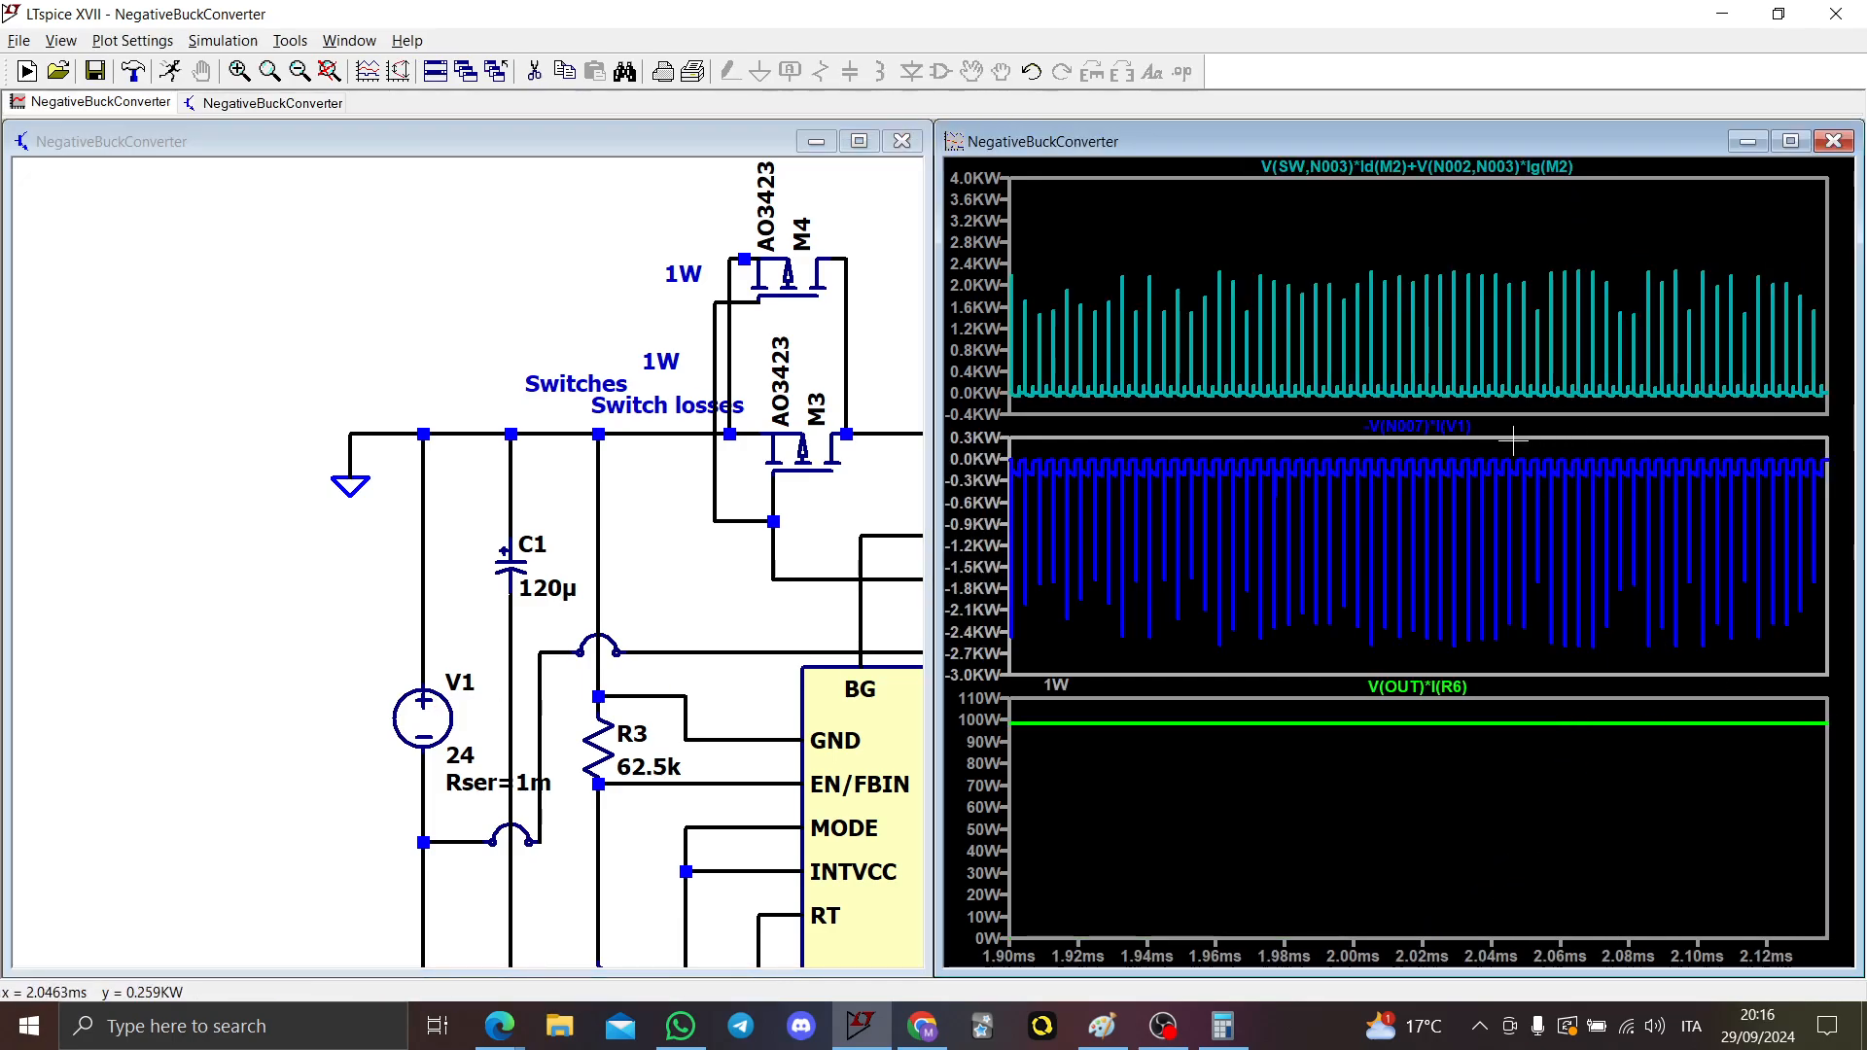
left_click(1422, 428, "ctrl")
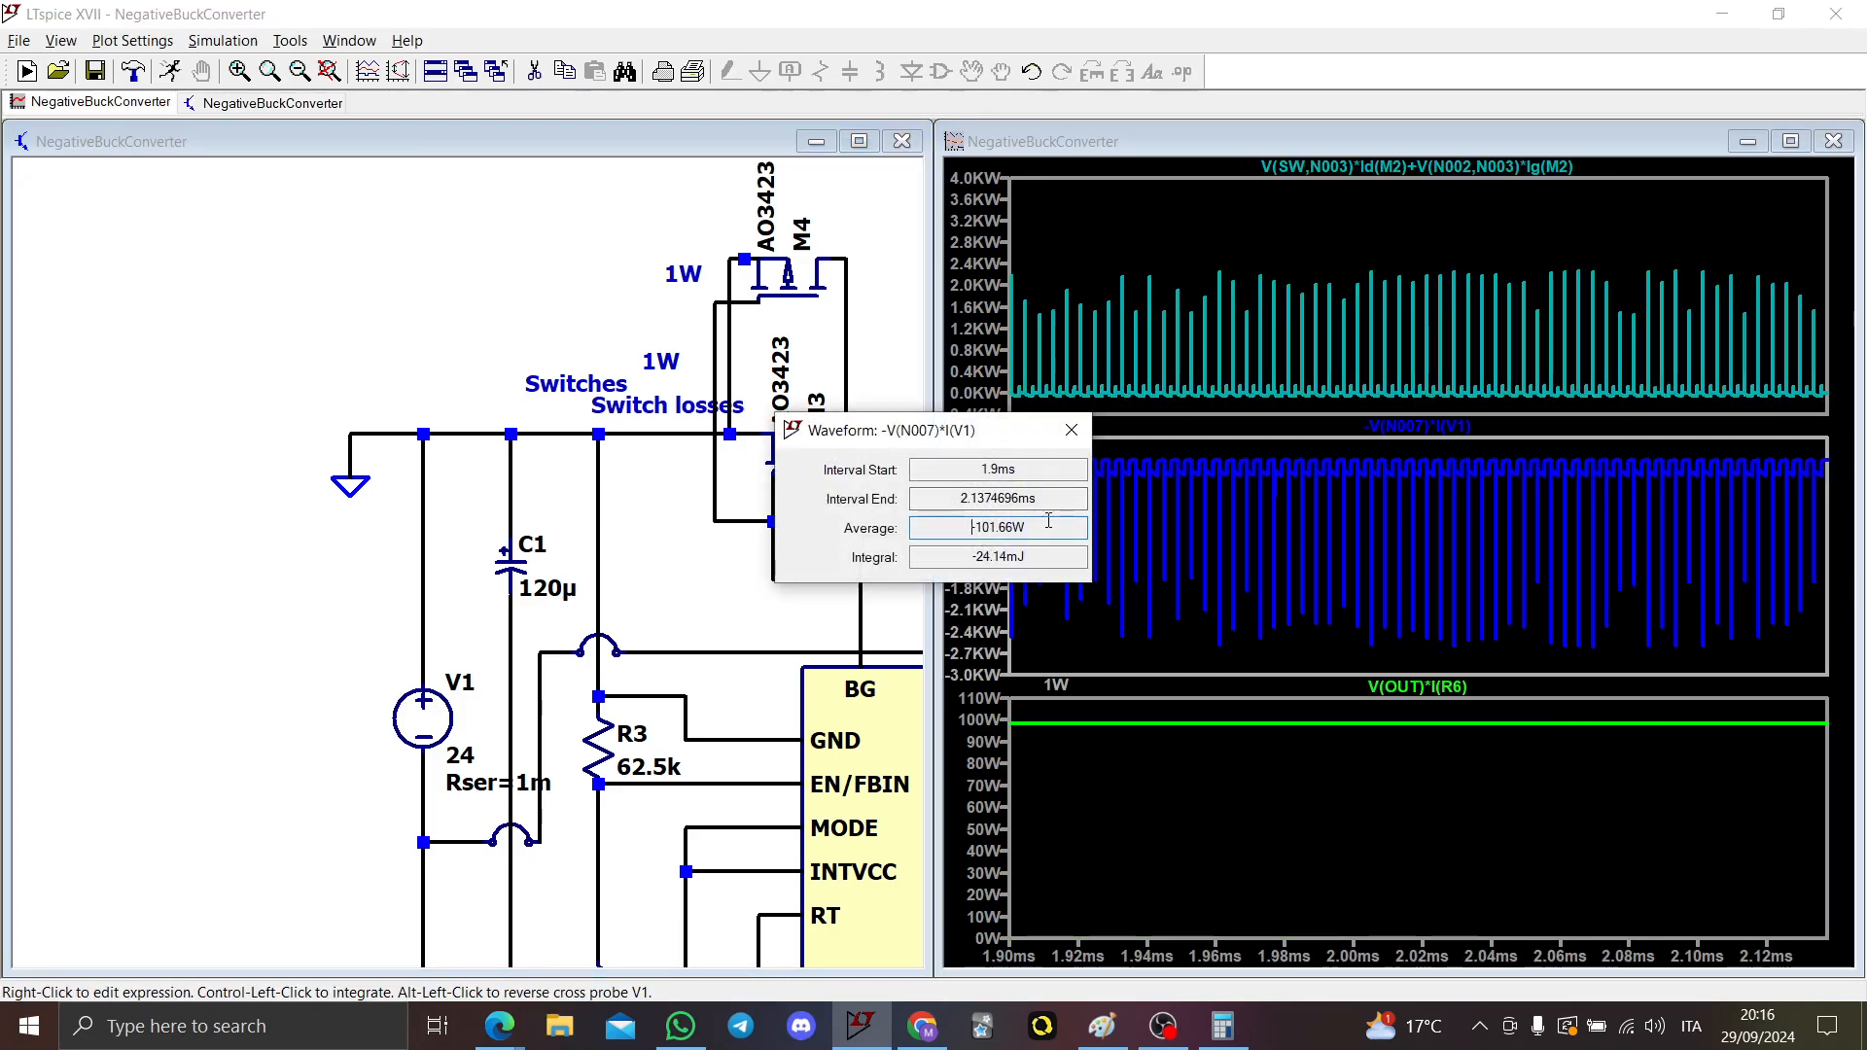
left_click(1072, 430)
Step: Restore the full time range and measure V1's average power from 1.92 ms to the end, closing the readout
scroll(743, 698, "down", 1)
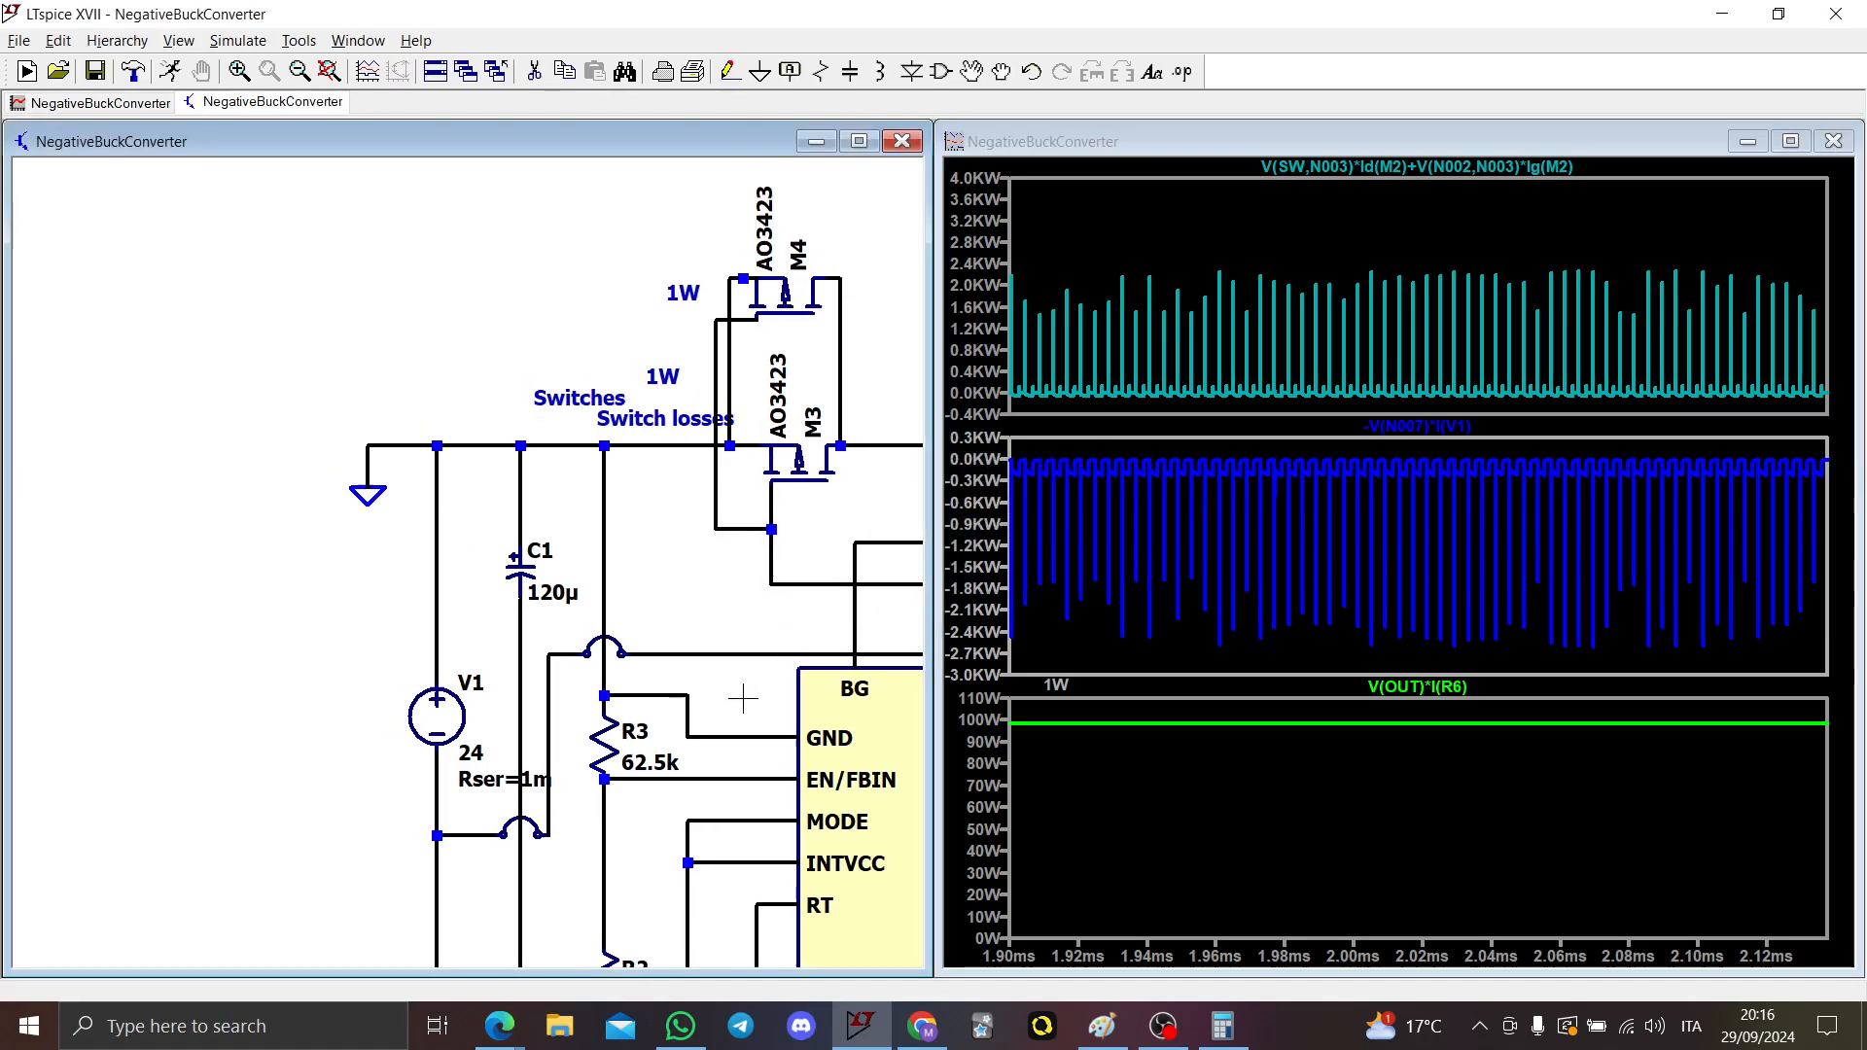
left_click_drag(743, 698, 596, 677)
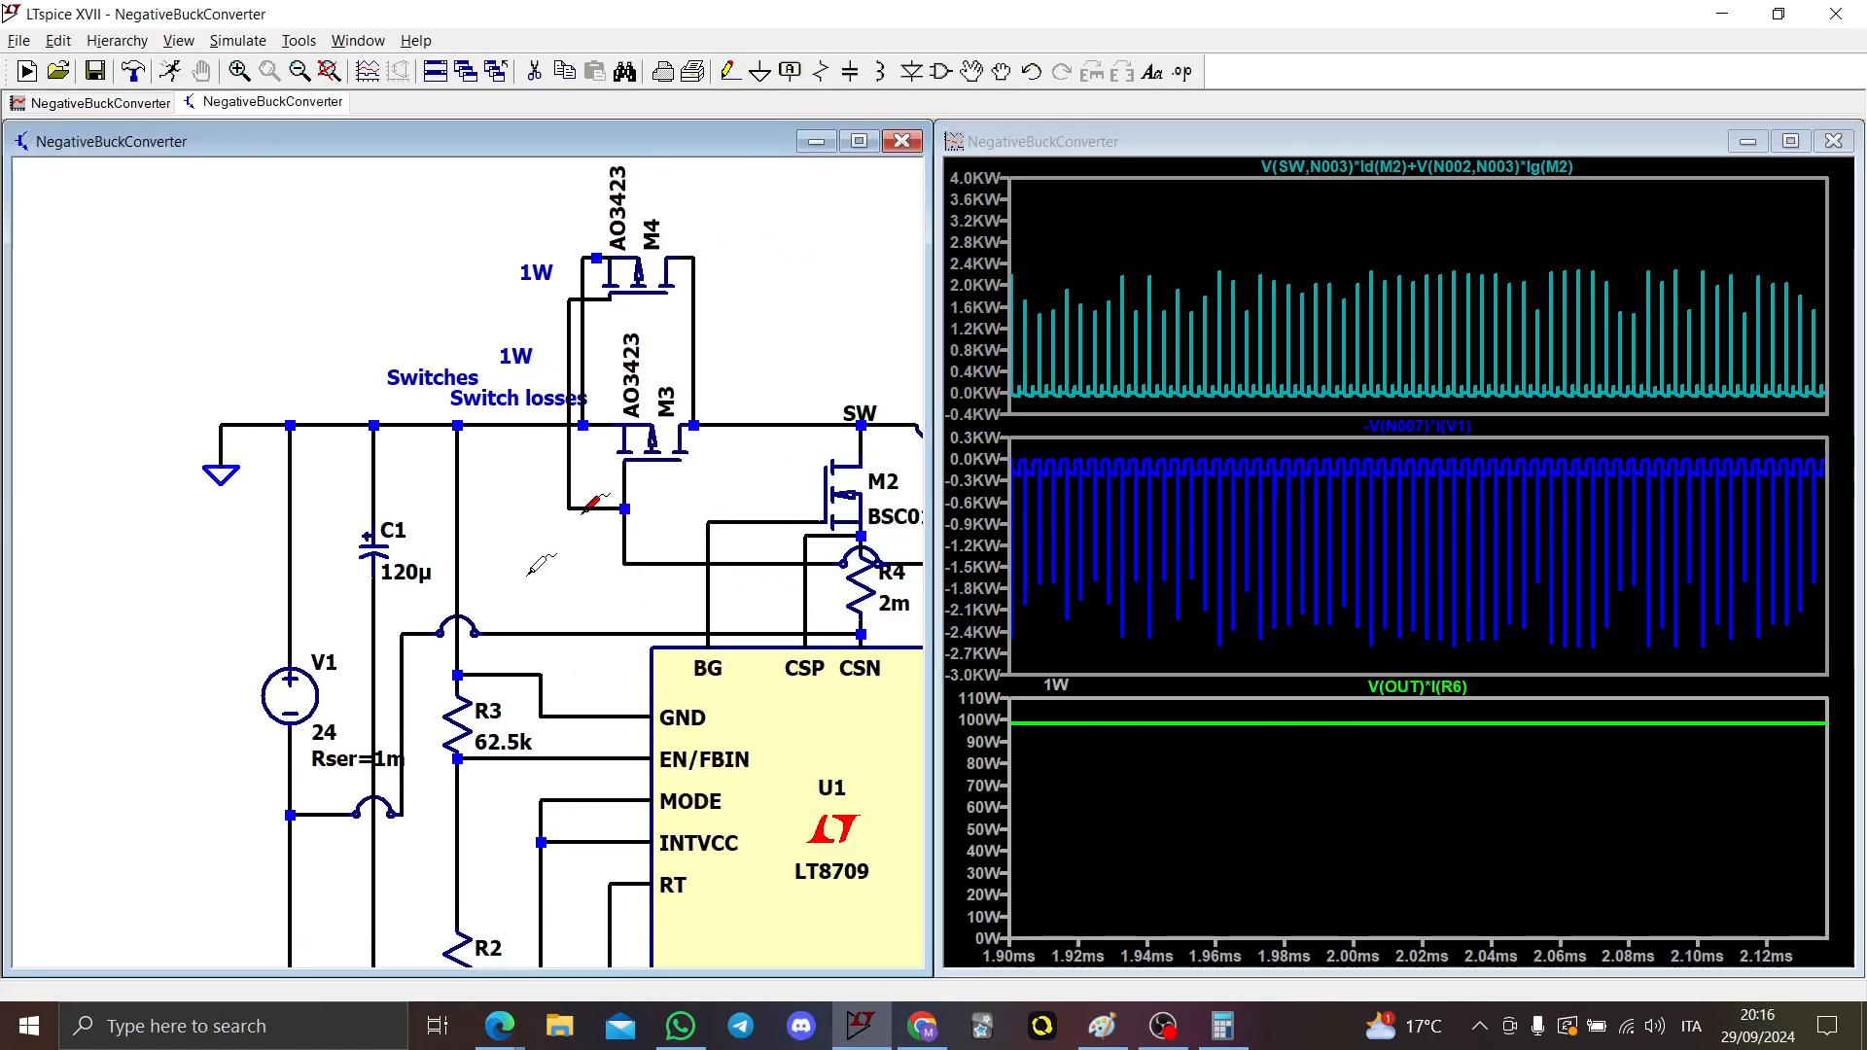
left_click(1220, 784)
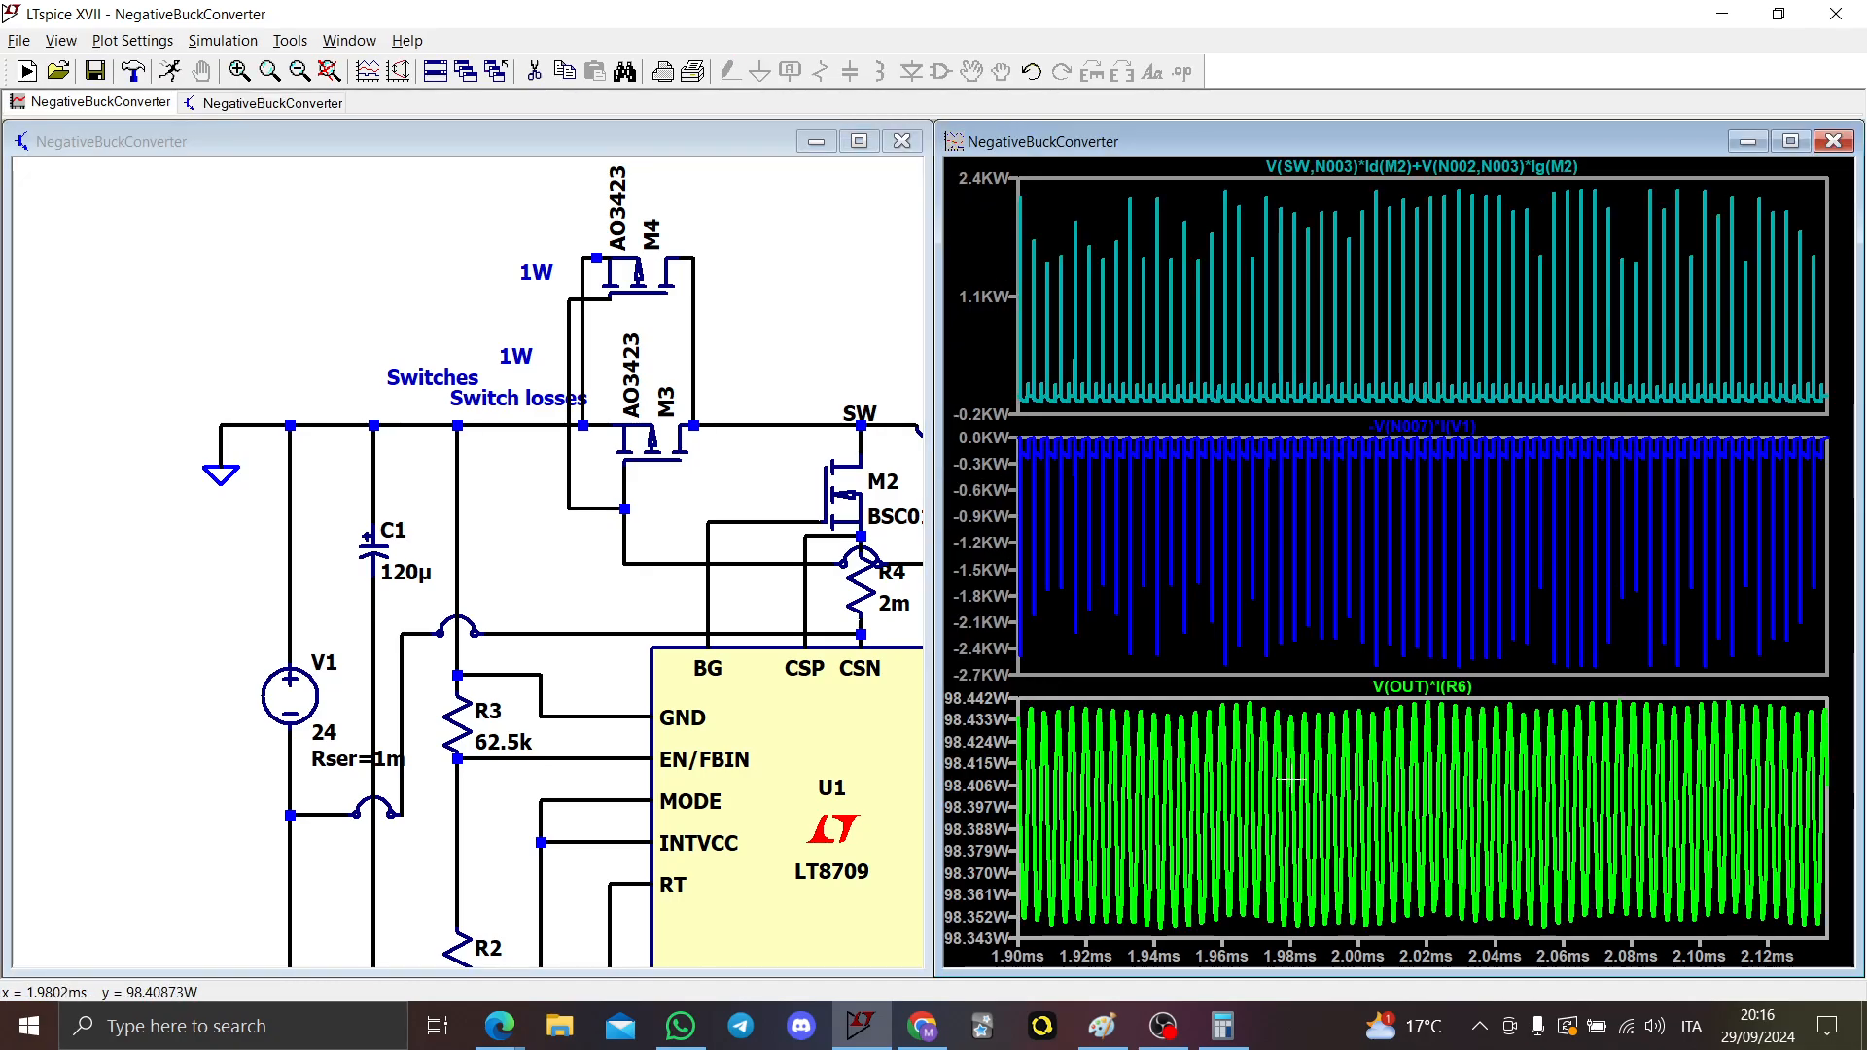
left_click_drag(1350, 778, 1315, 680)
right_click(1372, 744)
left_click(1449, 417)
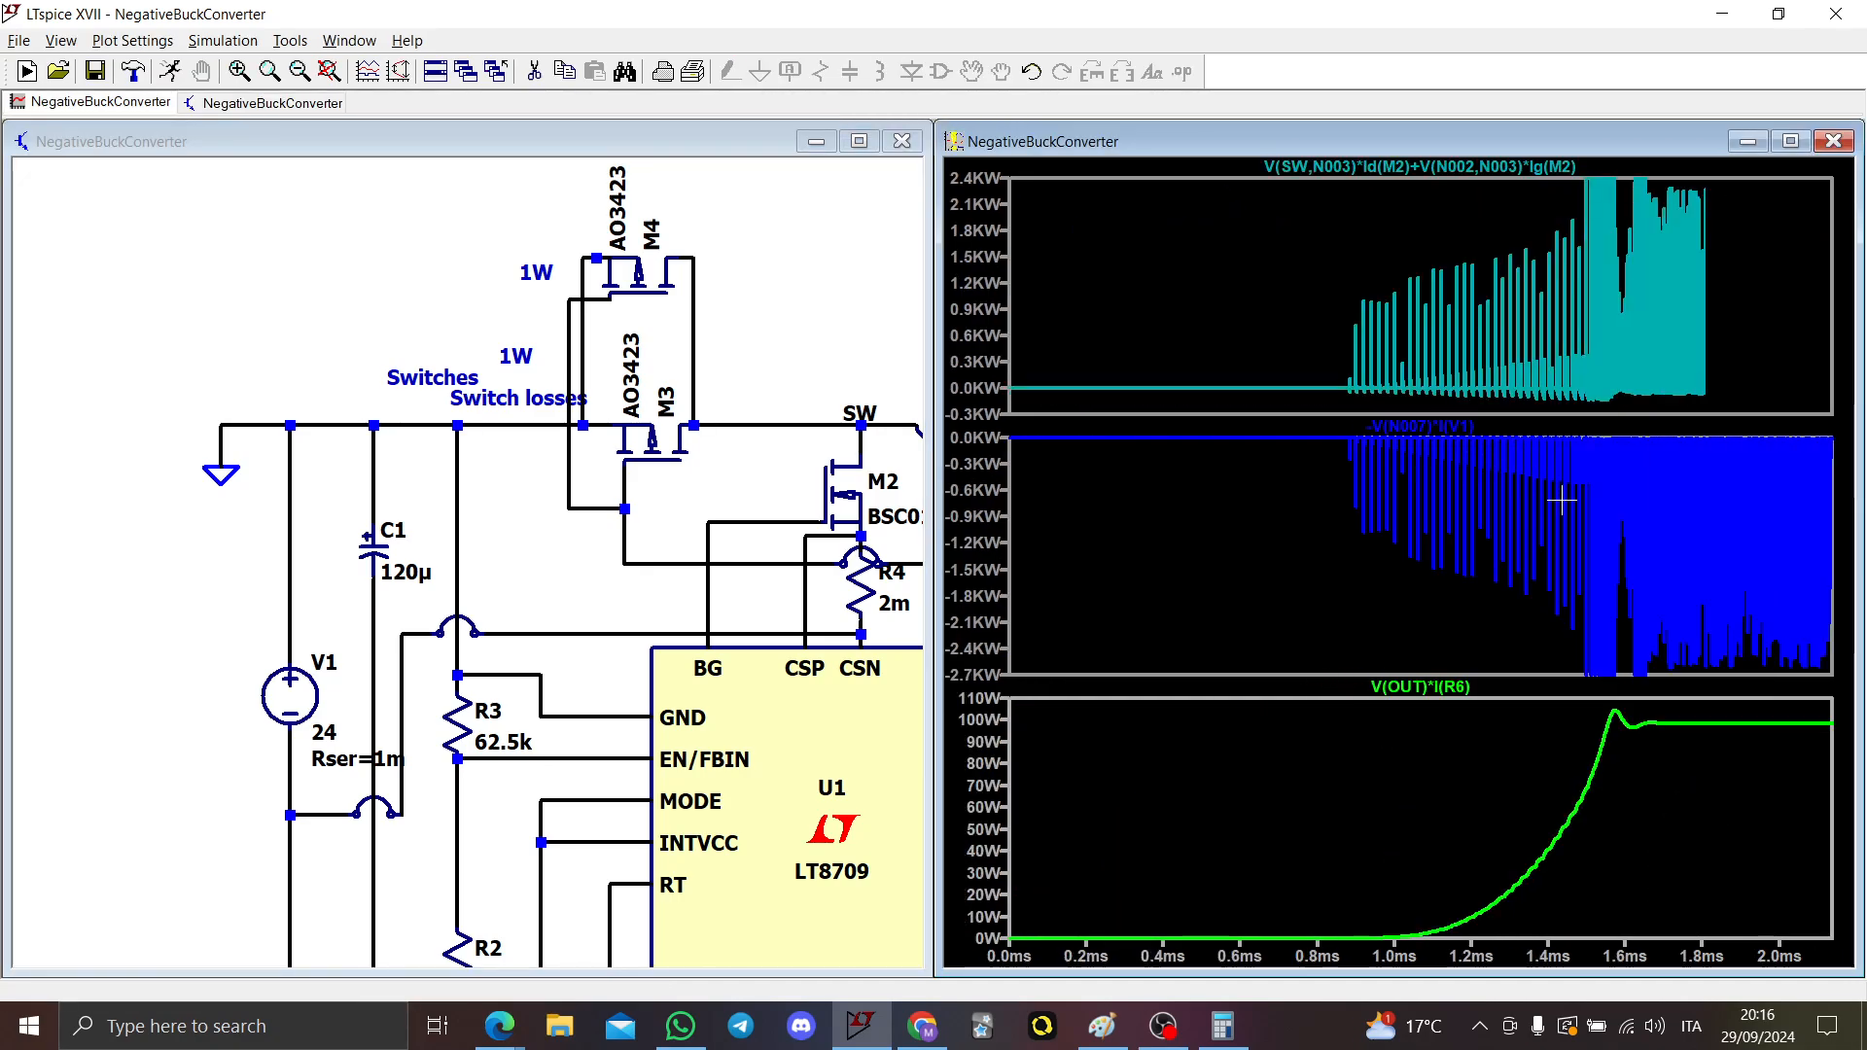
left_click_drag(1748, 670, 1864, 420)
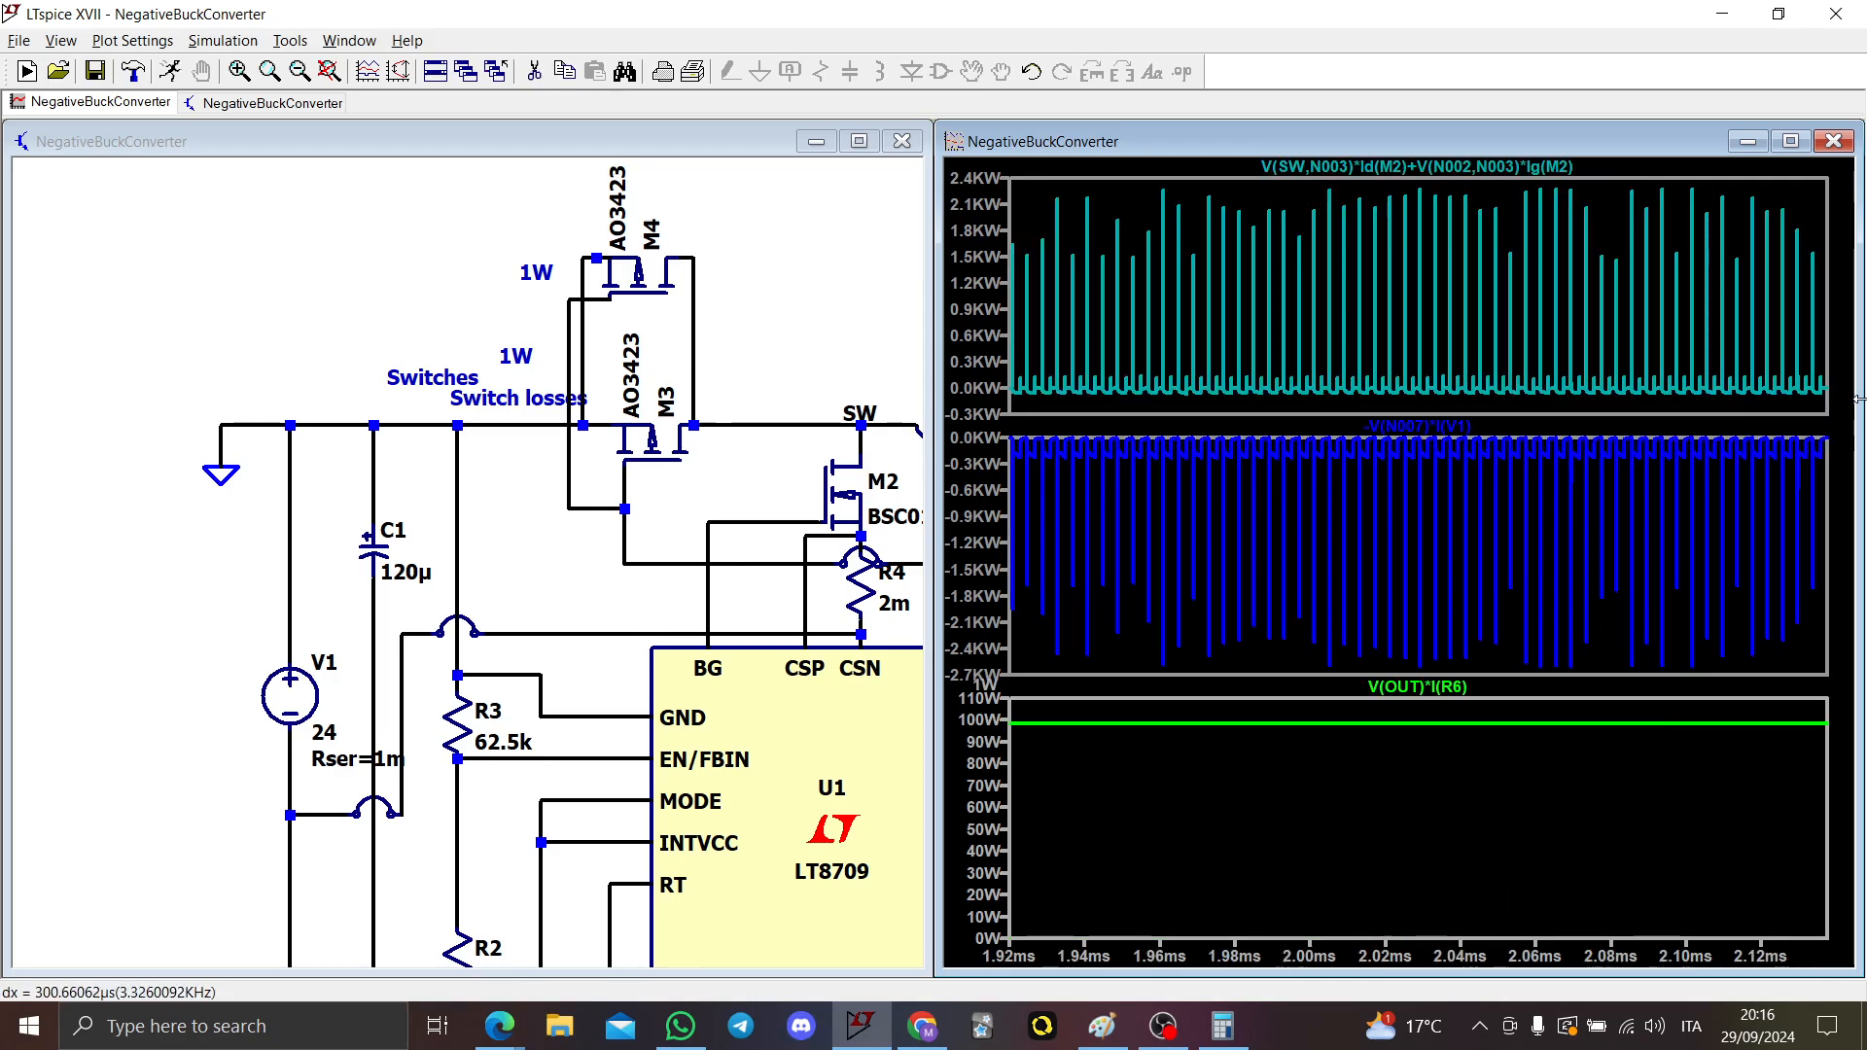
left_click(1449, 437, "ctrl")
left_click(1073, 428)
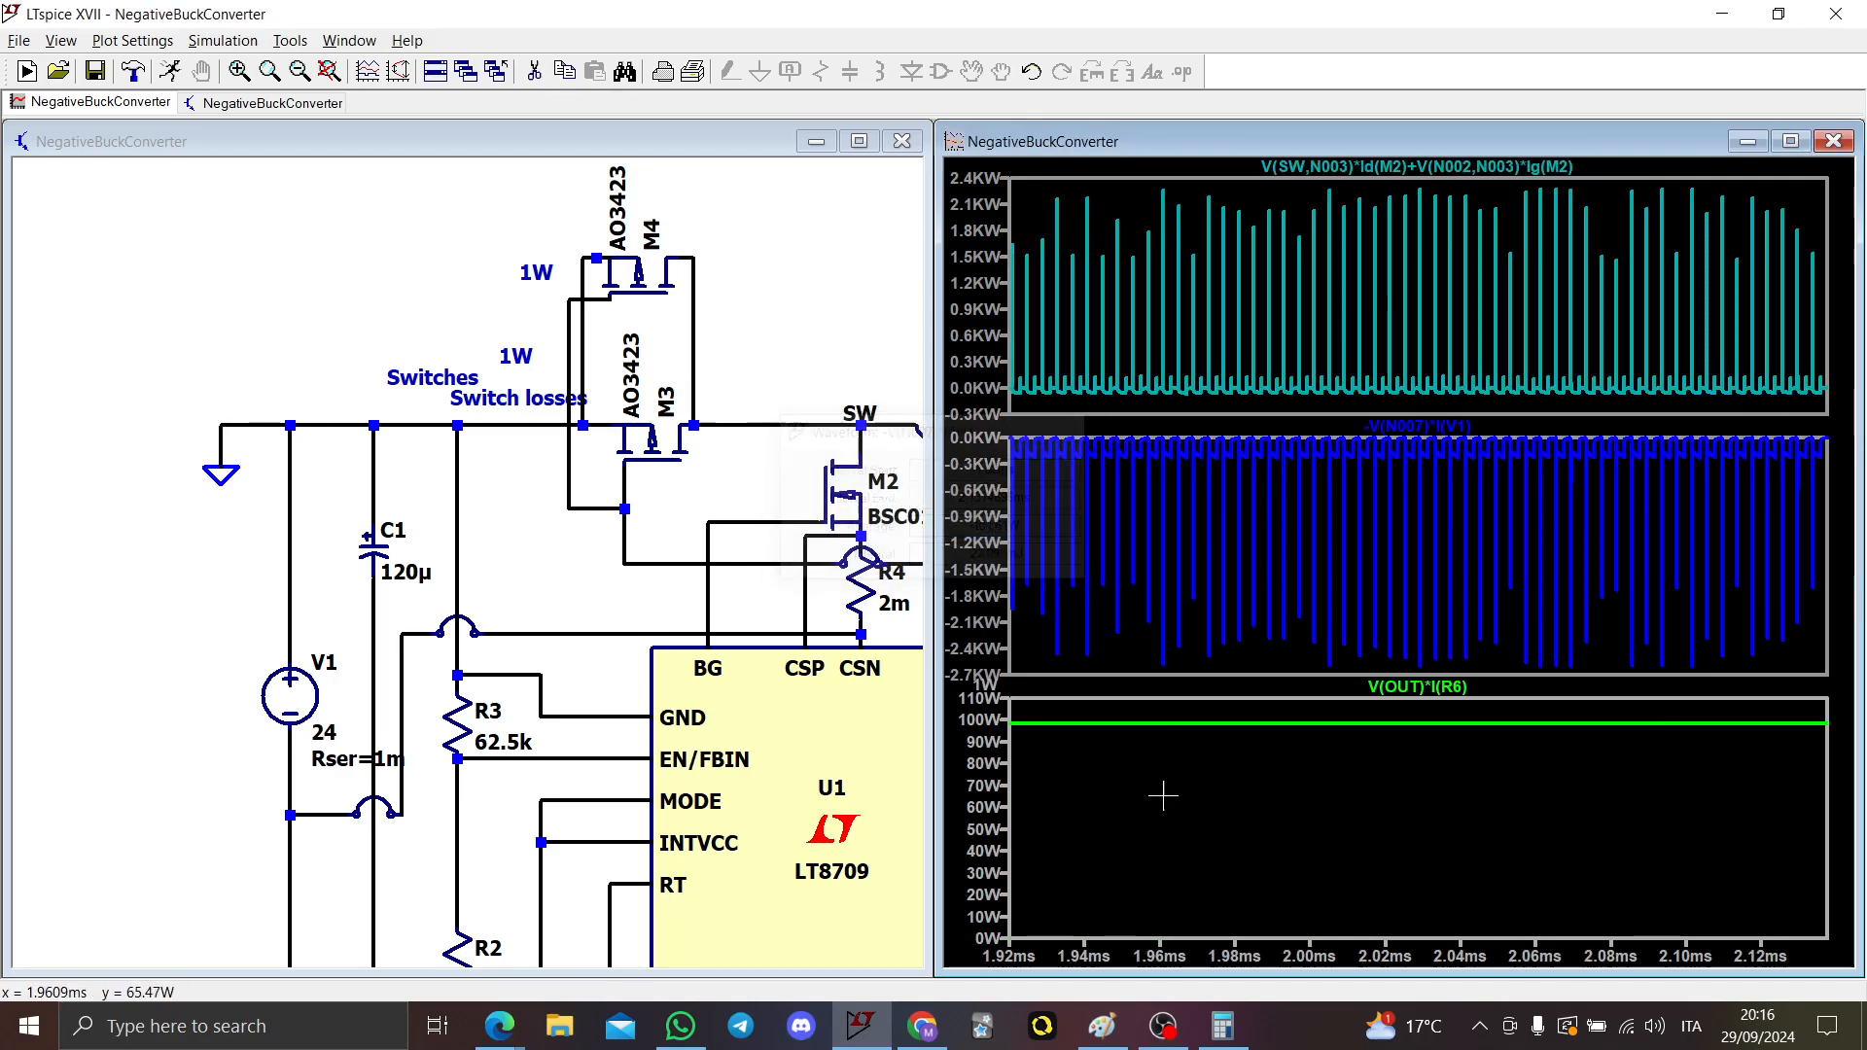
Step: Switch to Calculator and enter V1's average power, 101.61, rereading the average from its trace in LTspice partway through
left_click(1222, 1026)
left_click(294, 289)
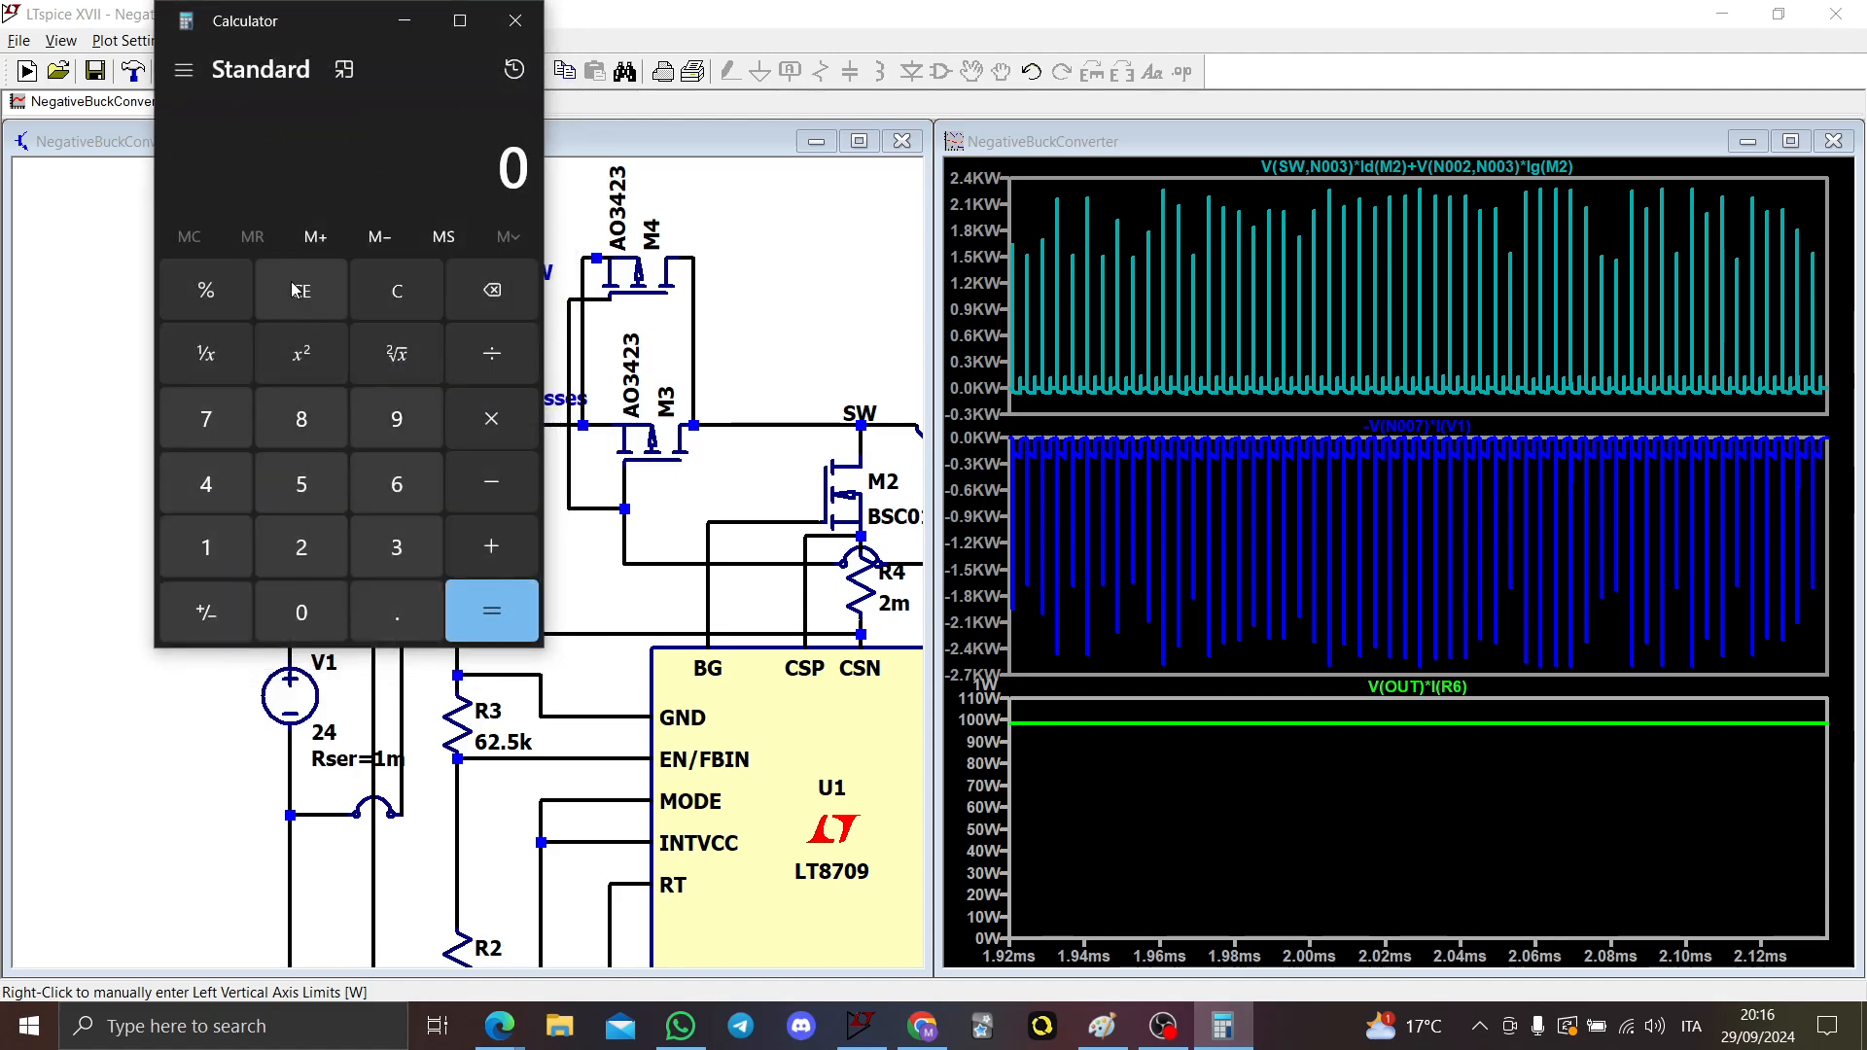
left_click(206, 547)
left_click(302, 612)
left_click(206, 547)
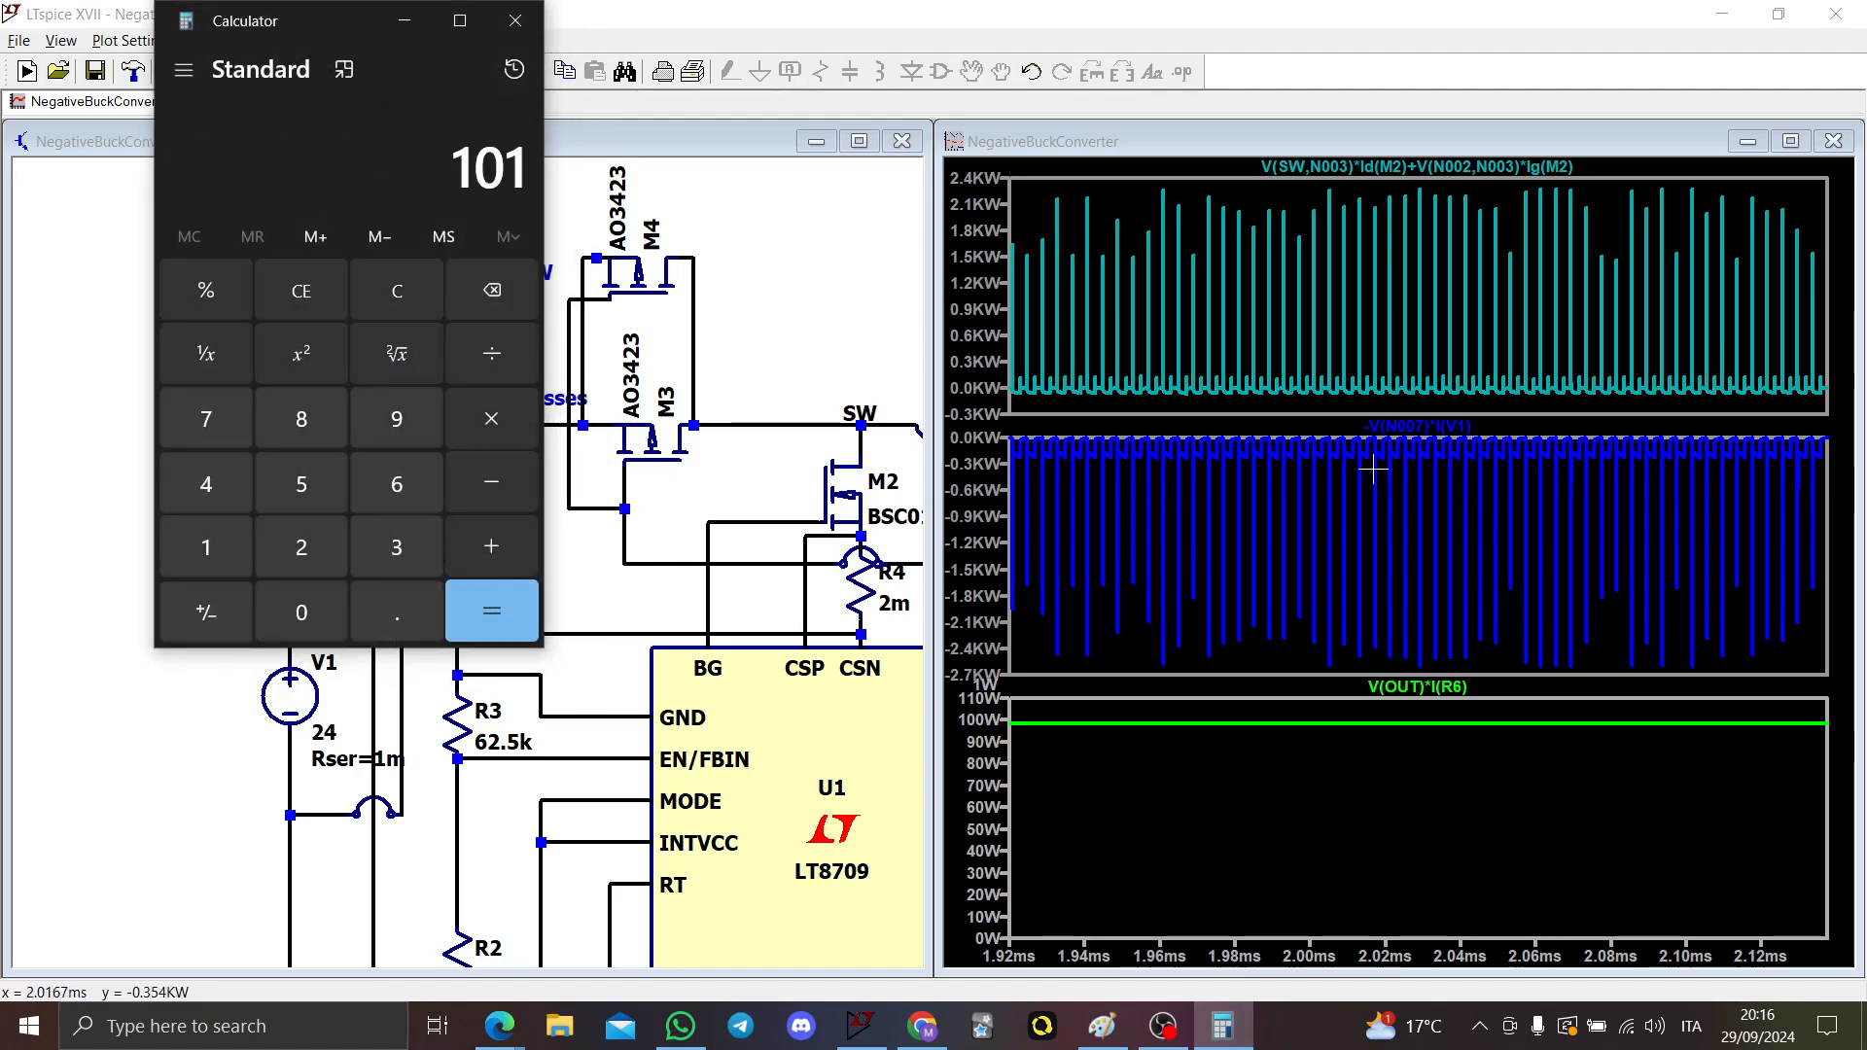
right_click(1430, 426)
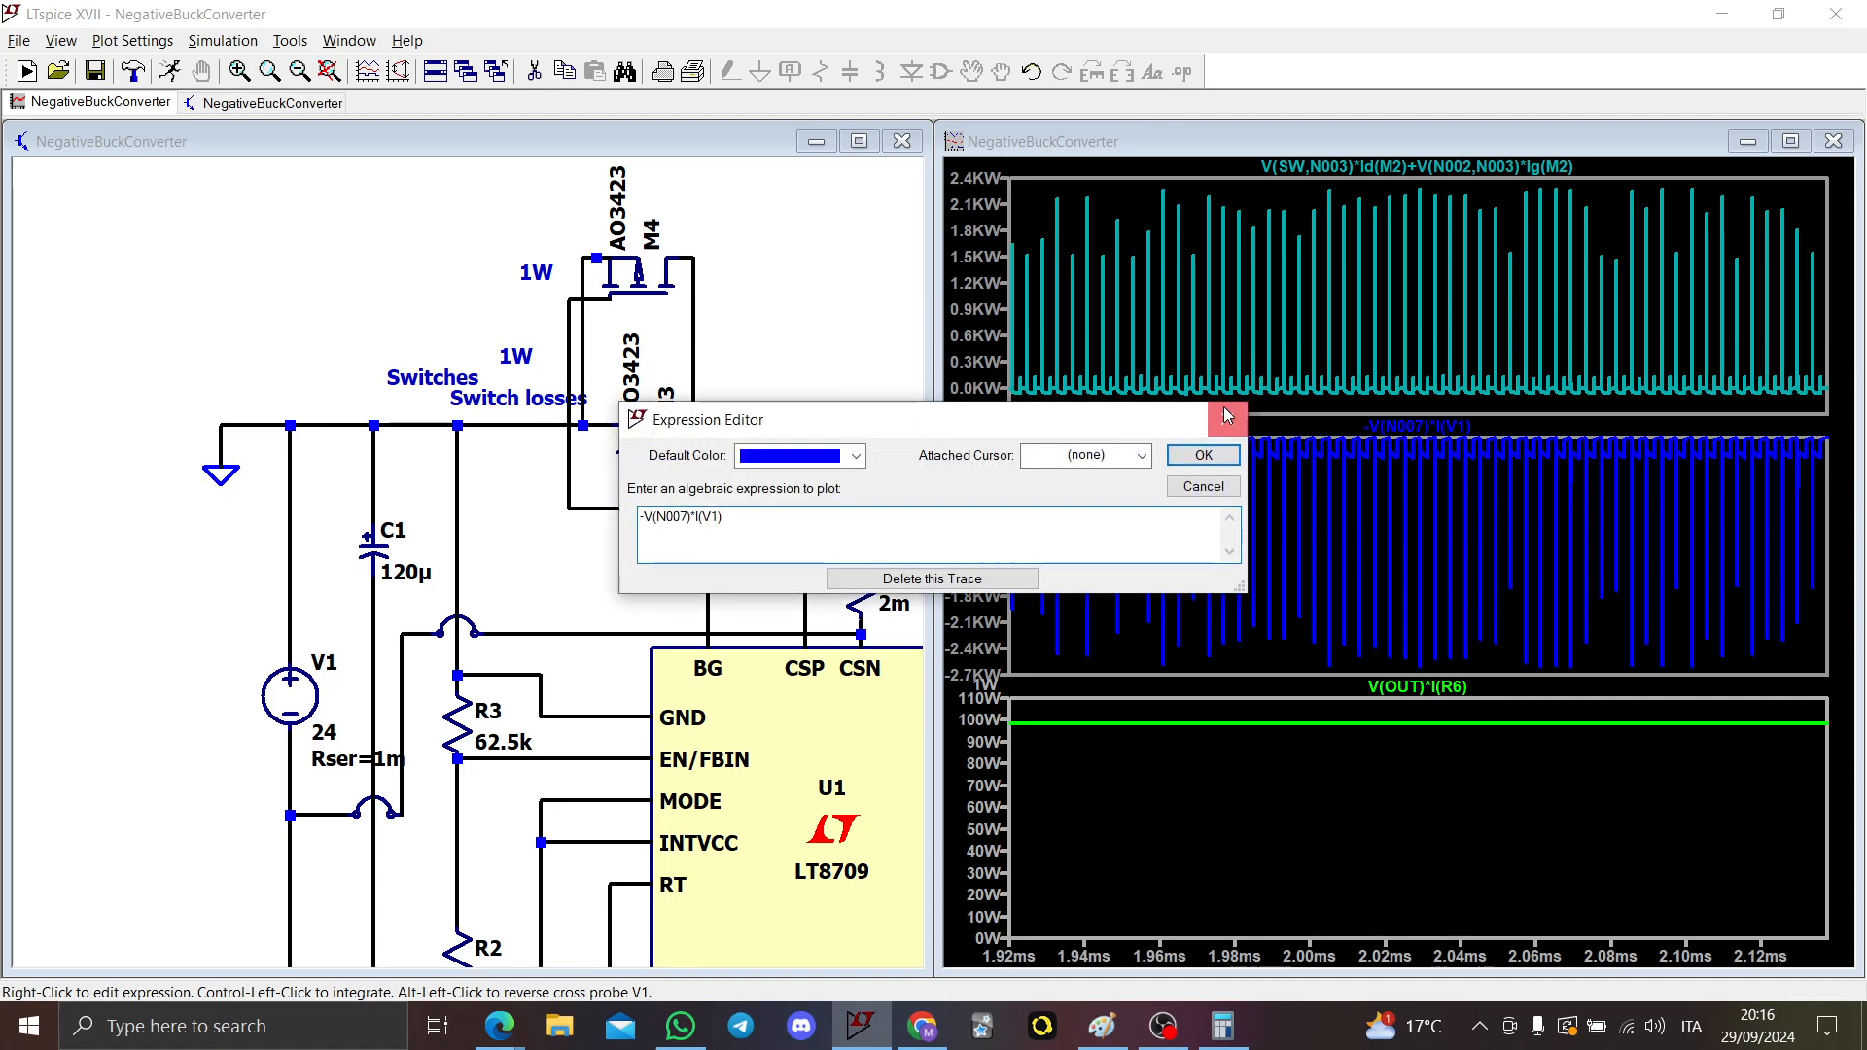
left_click(1225, 416)
left_click(1430, 428, "ctrl")
left_click(1072, 429)
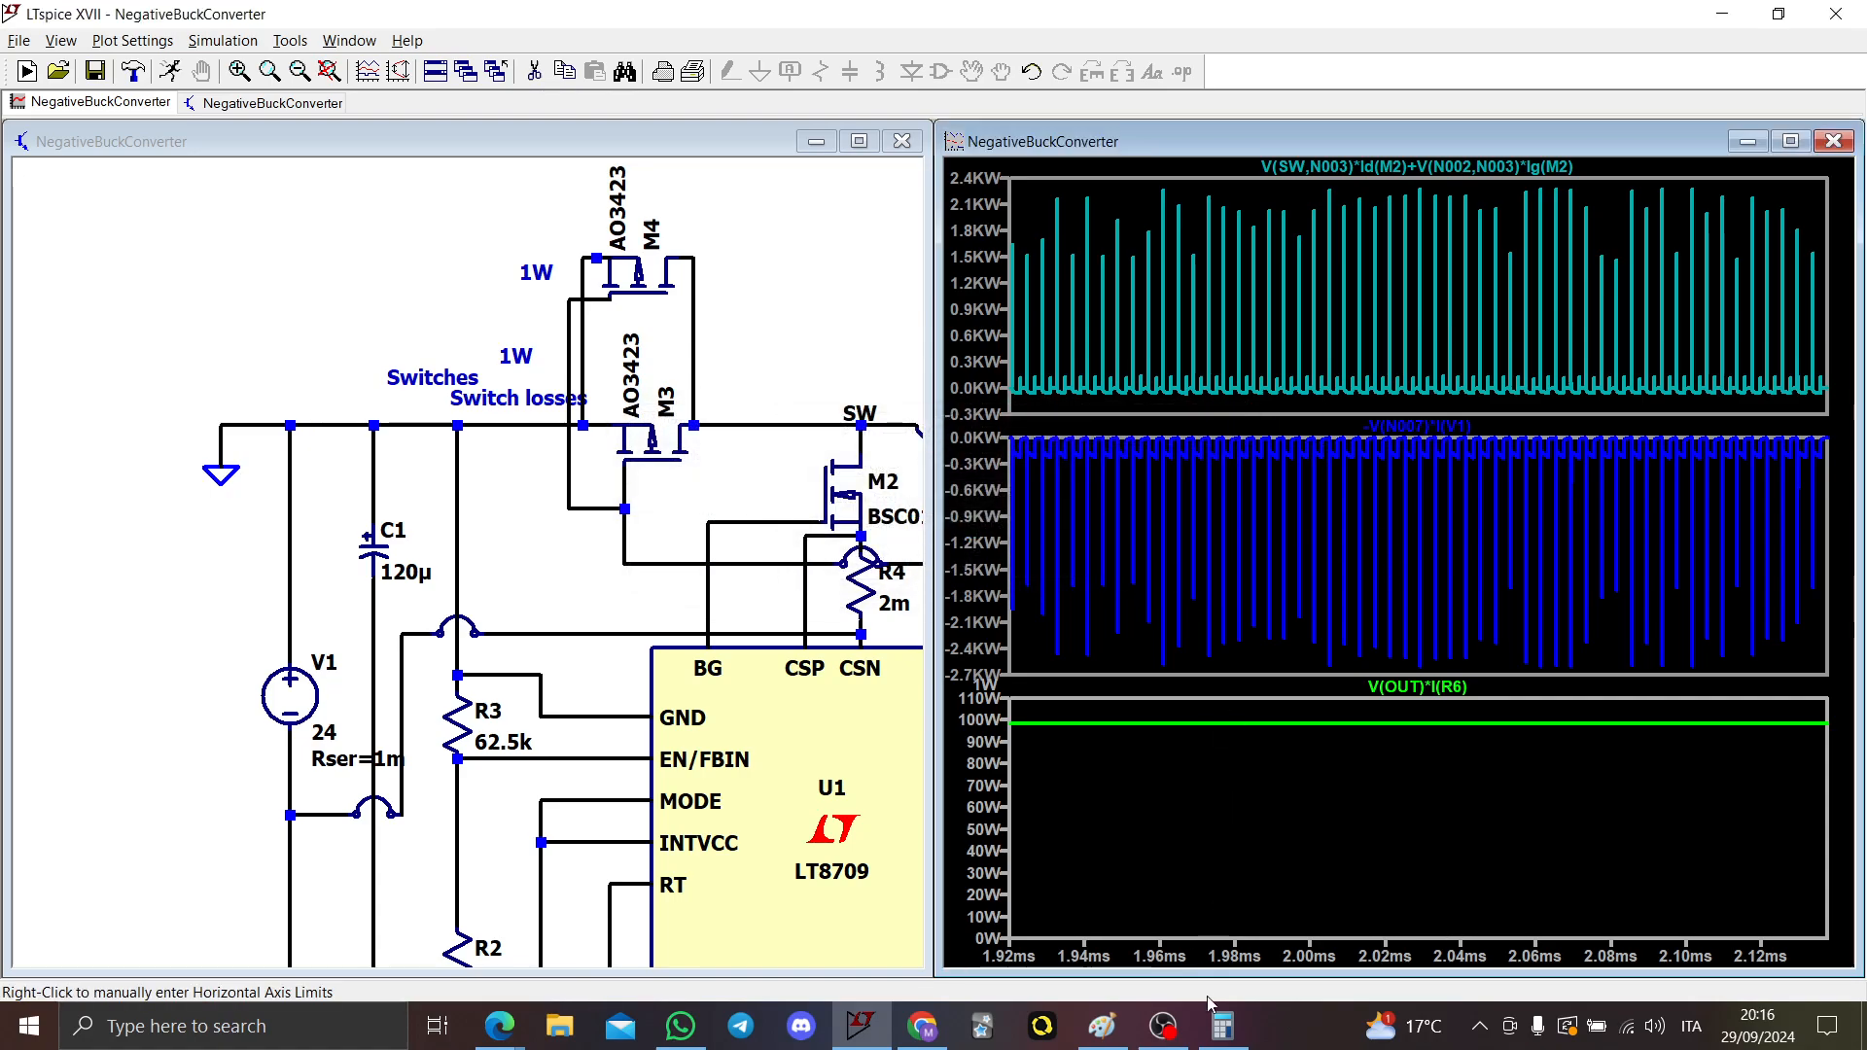
left_click(1222, 1026)
left_click(379, 608)
left_click(376, 492)
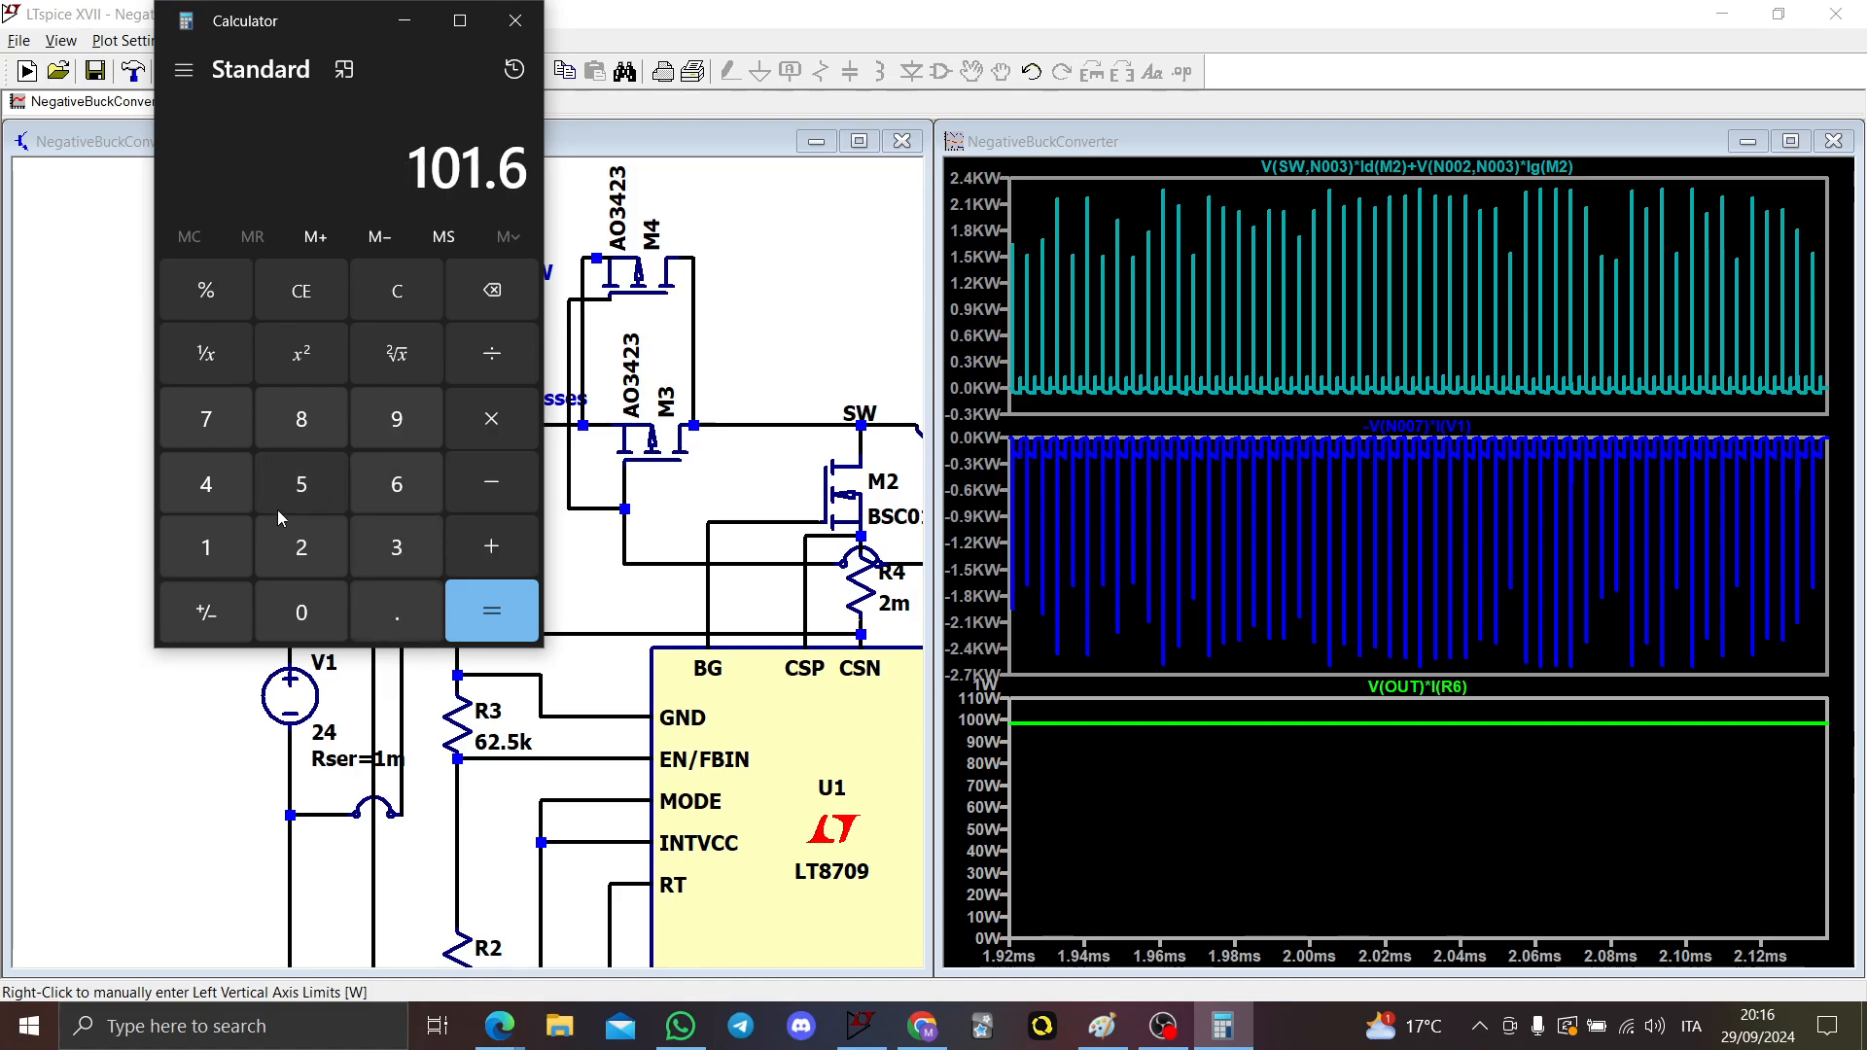
left_click(206, 547)
Step: Measure the average output power of the V(OUT)*I(R6) trace over the same interval, closing the readout
left_click(1251, 733)
left_click(1397, 688, "ctrl")
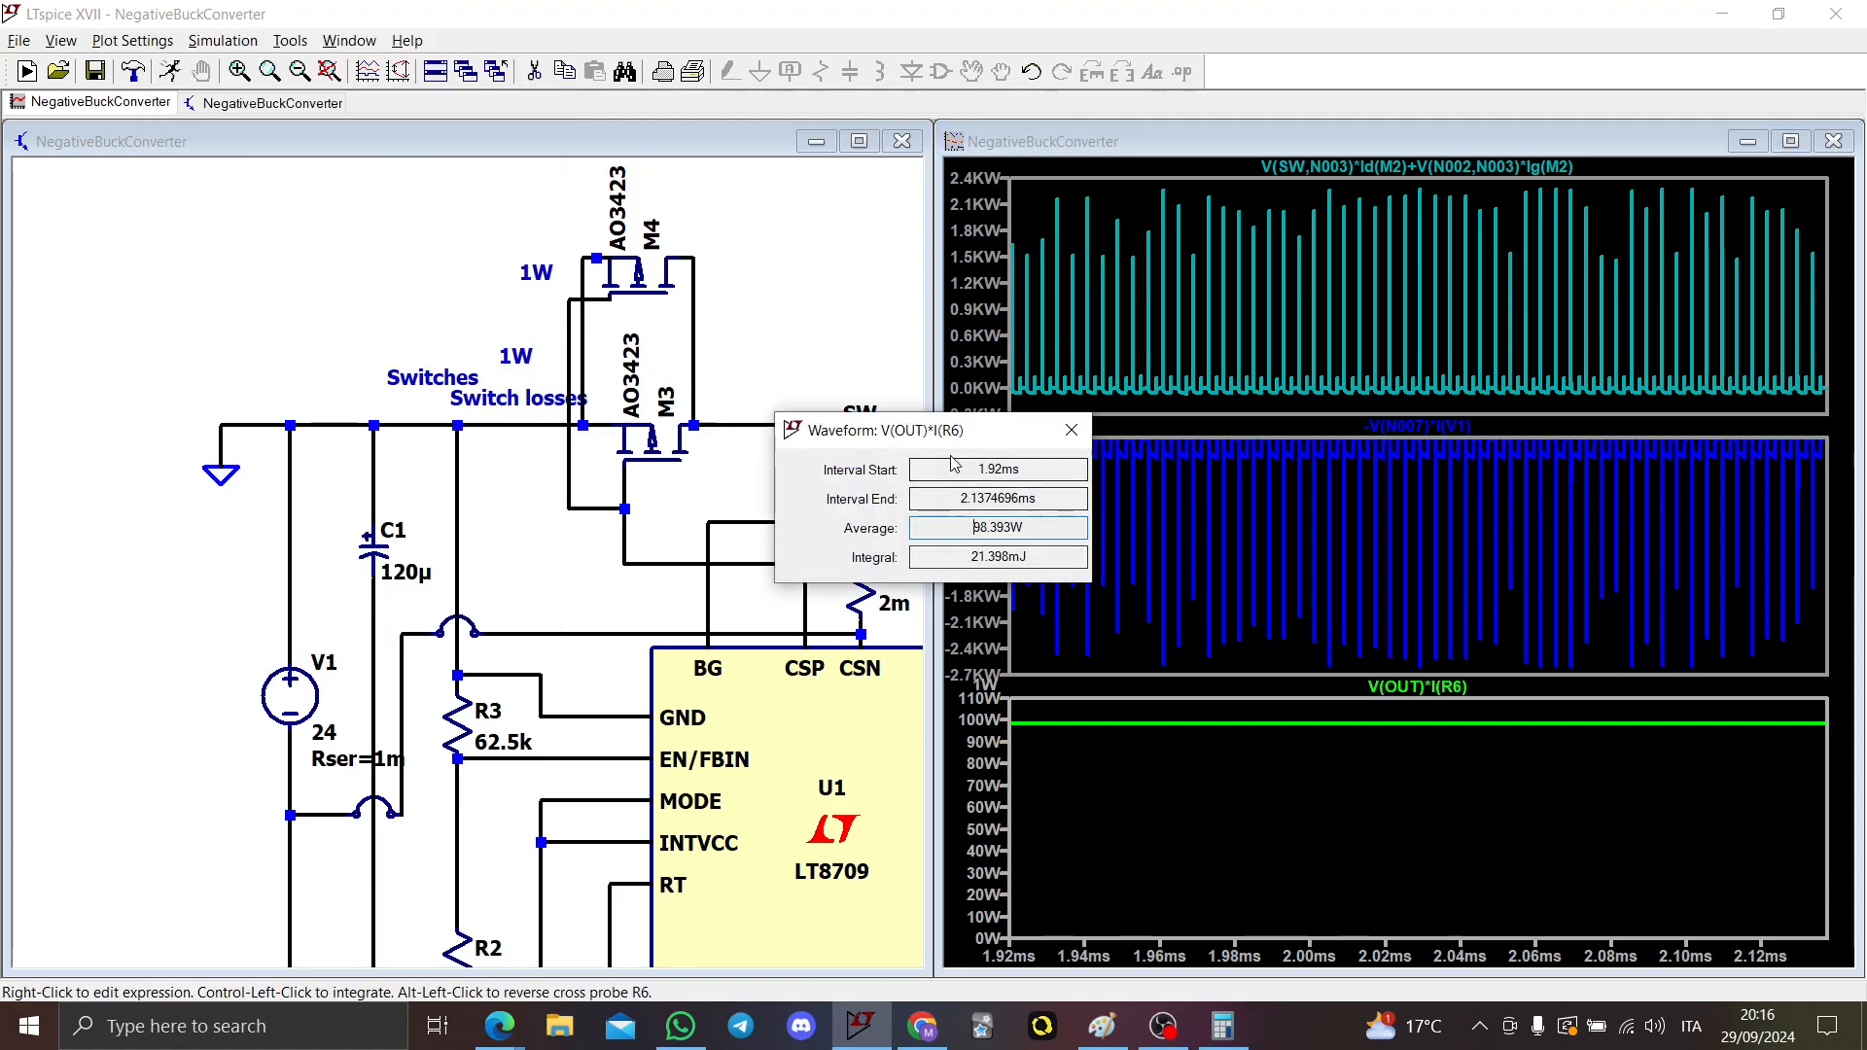
left_click(1072, 431)
Step: Switch to Calculator, clear the entry, and enter the output power 98.39 as the dividend of a division
left_click(1223, 1026)
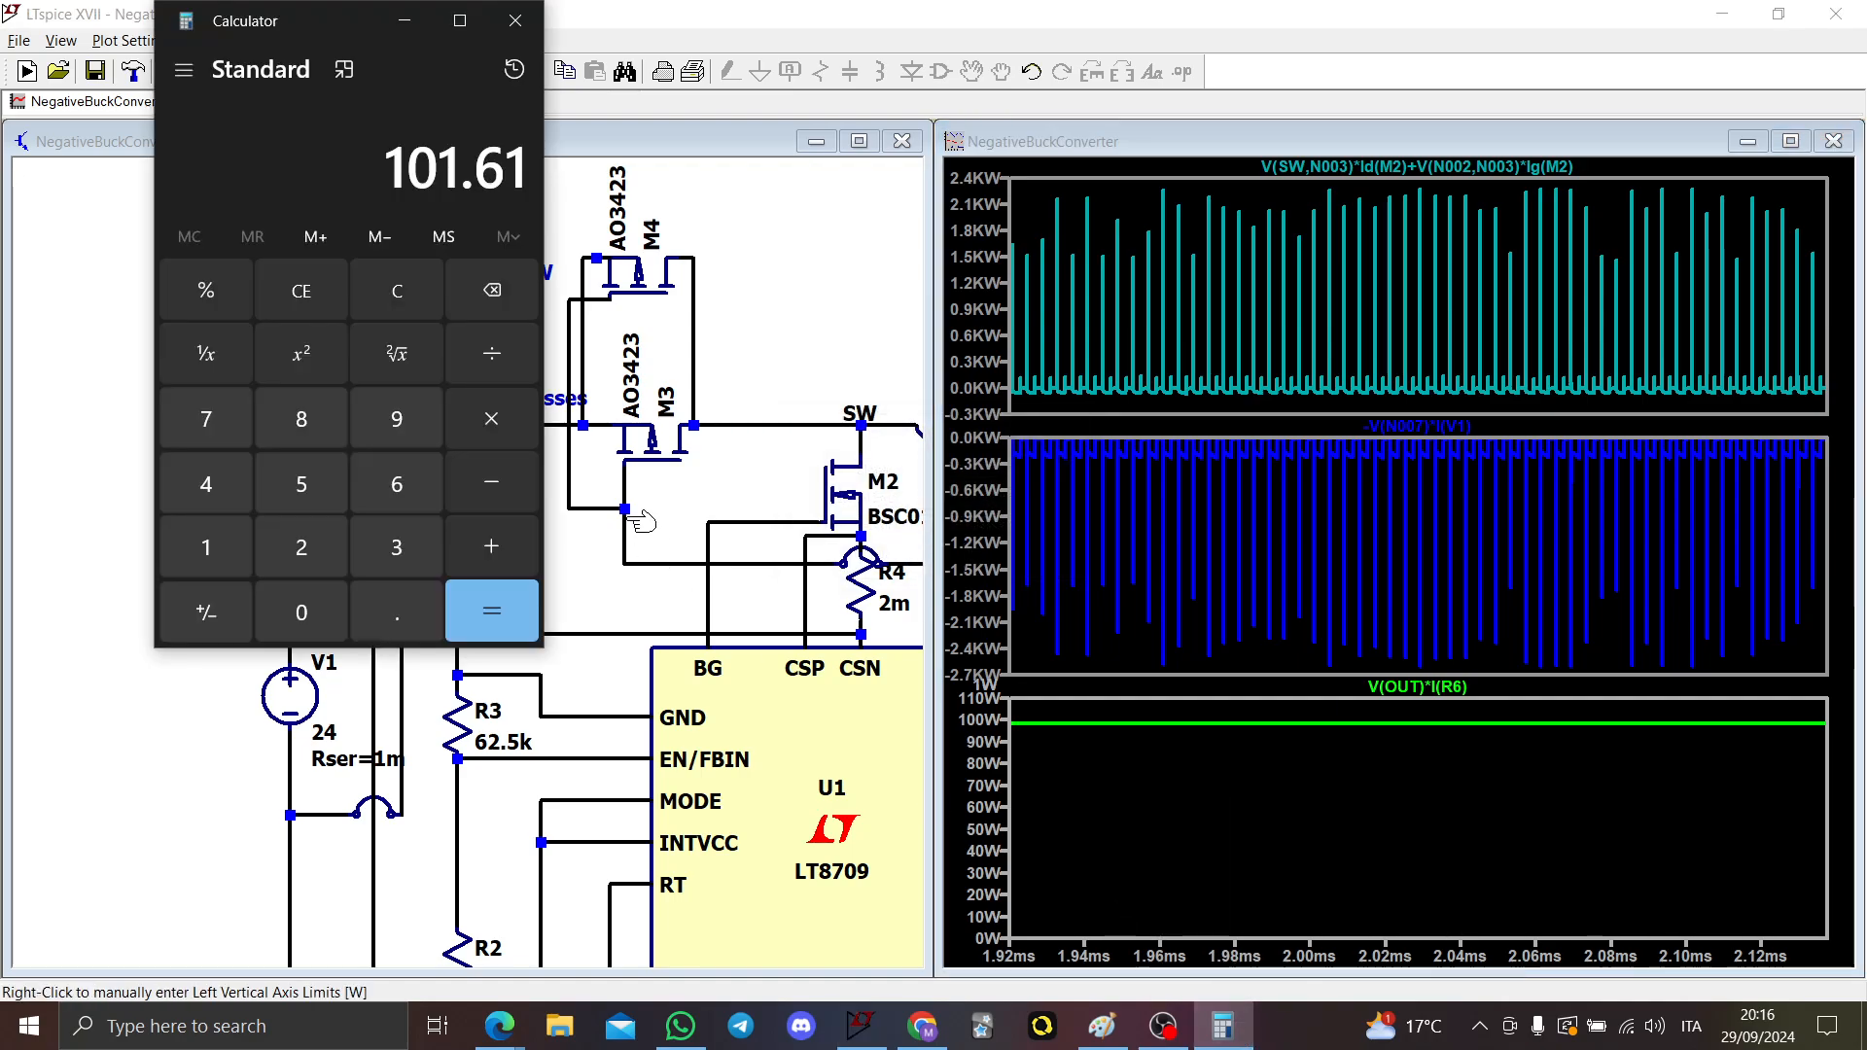
left_click(301, 290)
left_click(395, 418)
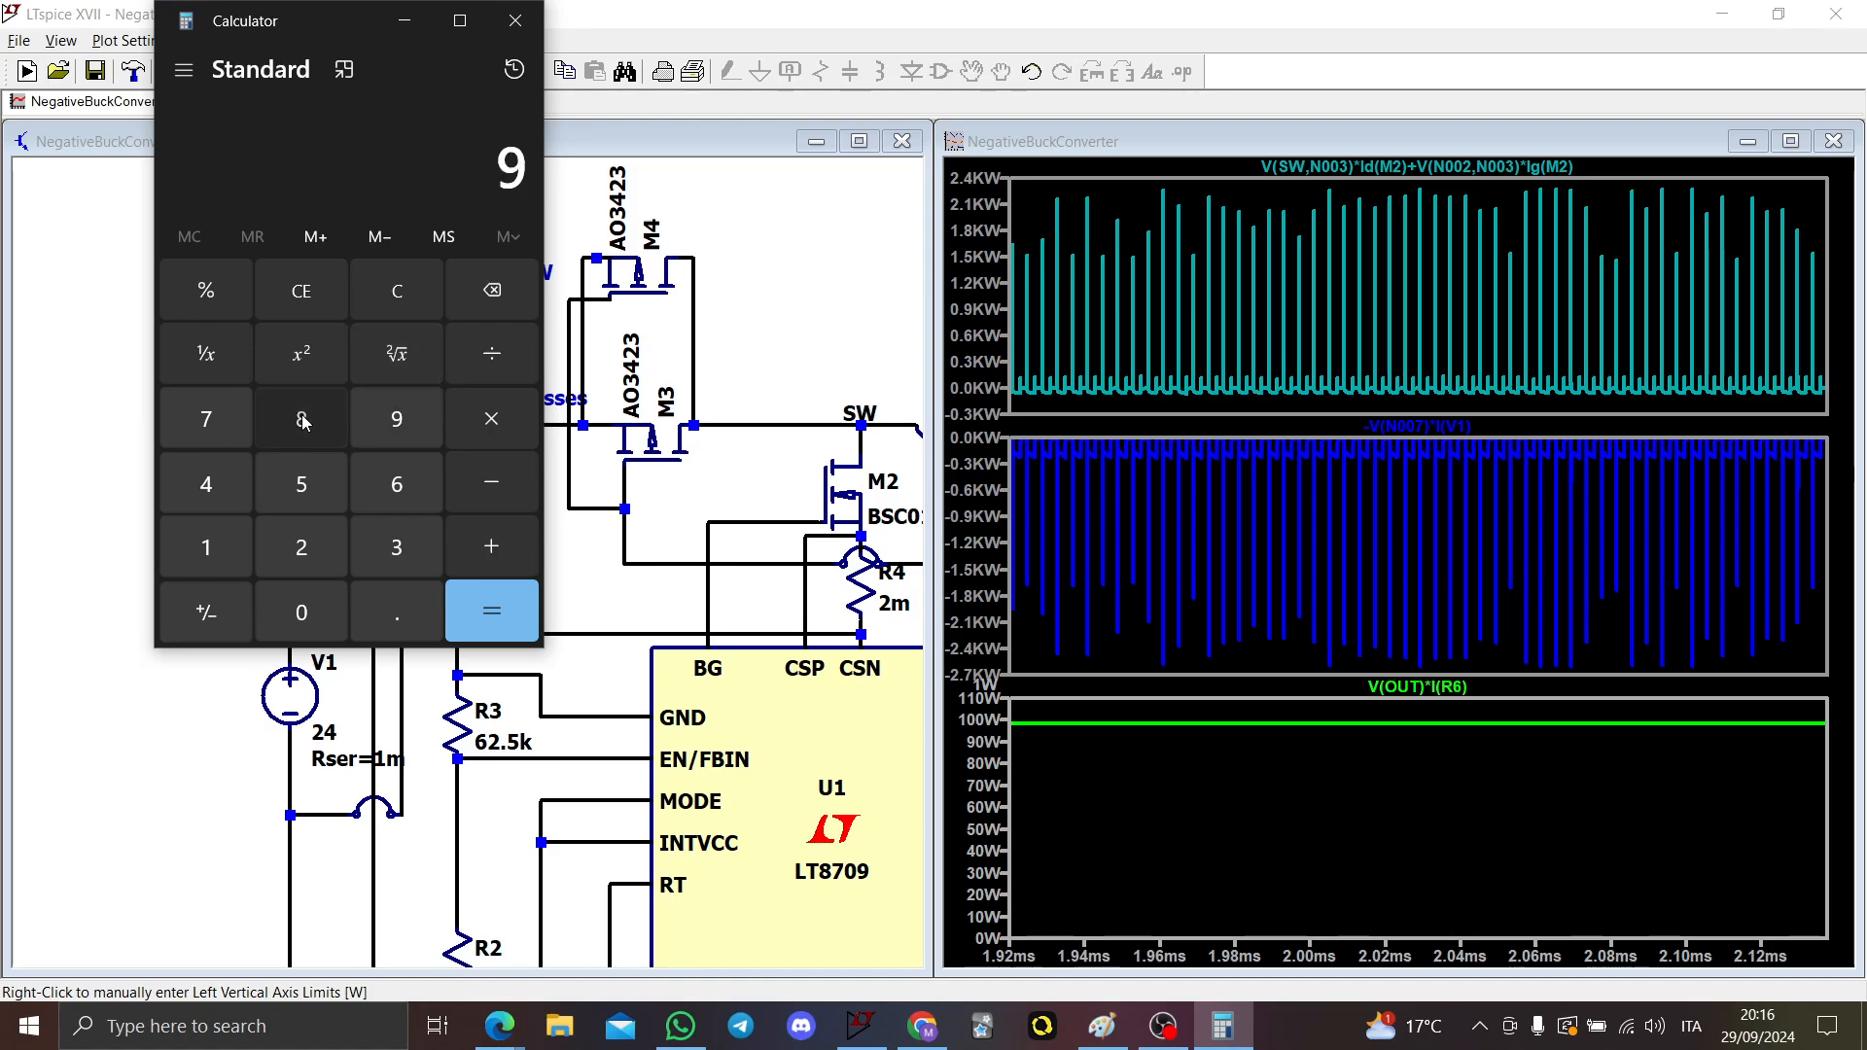
left_click(300, 419)
left_click(396, 611)
left_click(399, 549)
left_click(396, 418)
left_click(486, 362)
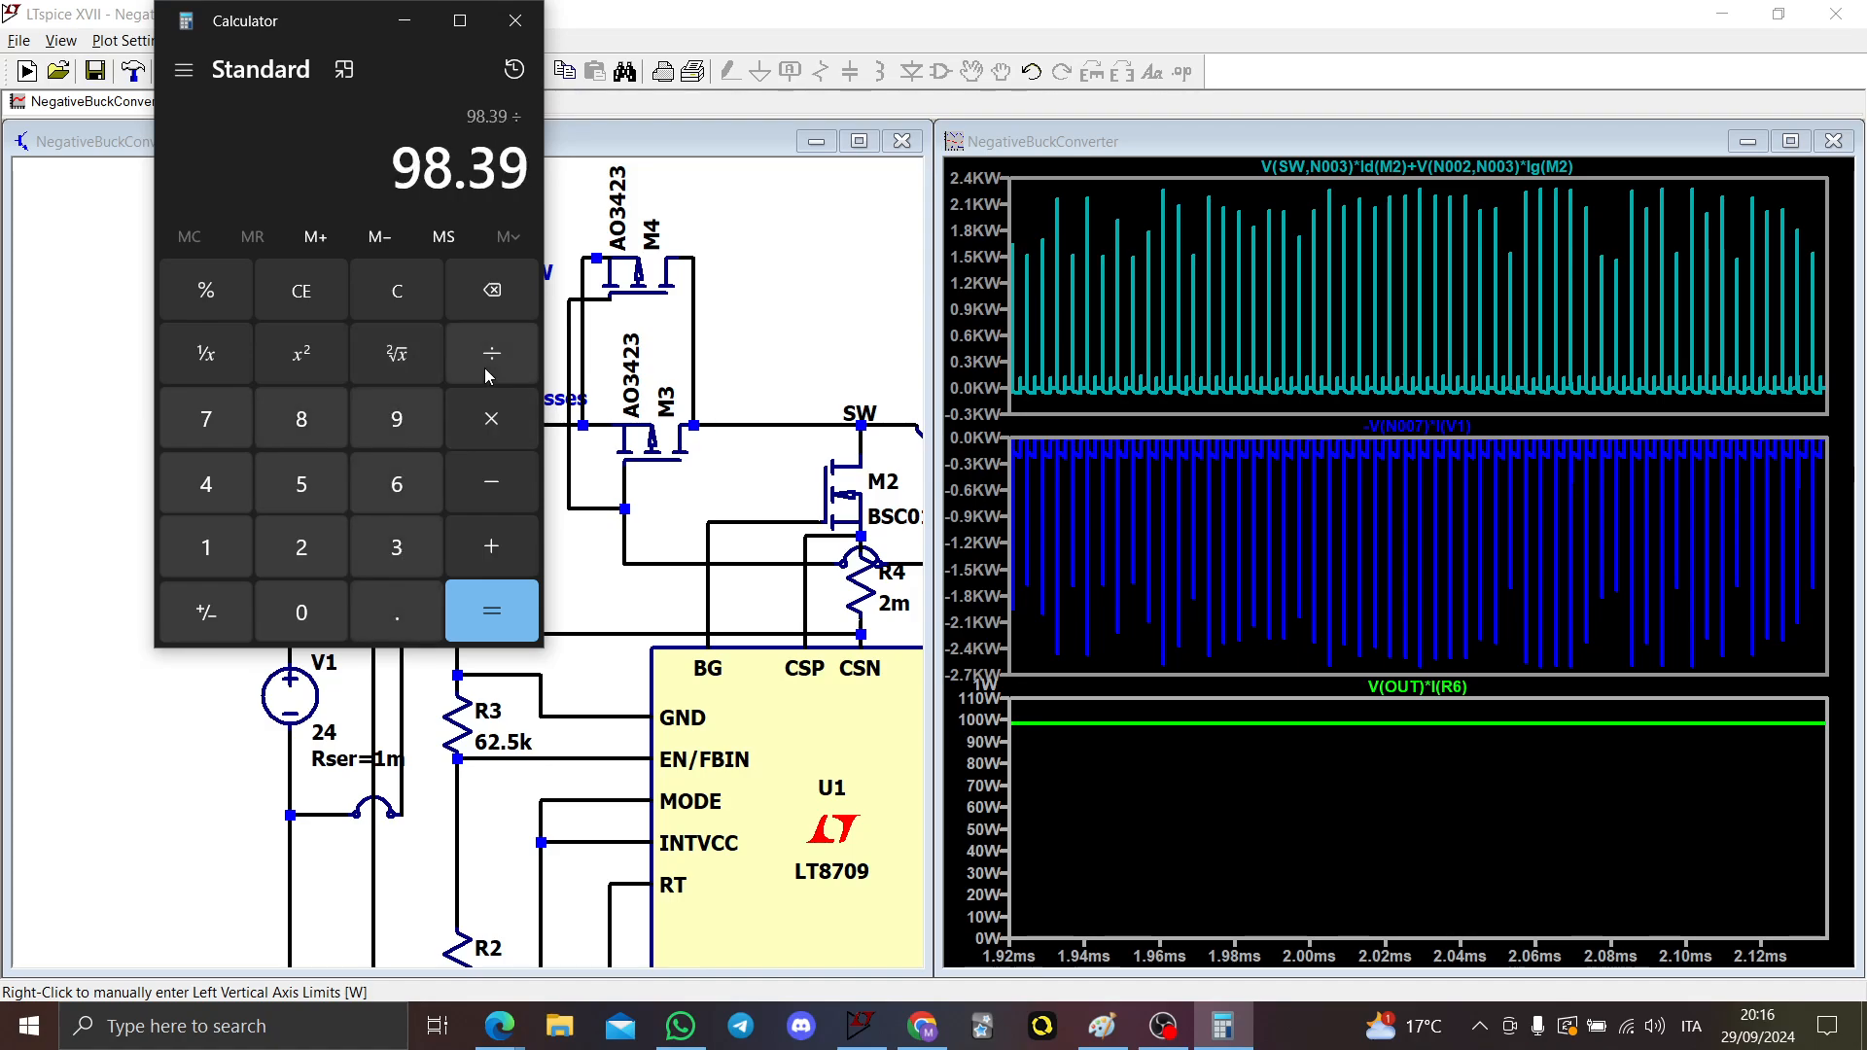
Step: Divide by V1's average power, 101.61, rechecking it in LTspice, then highlight the result's first three decimals and minimize Calculator
left_click(225, 554)
key("0")
left_click(498, 657)
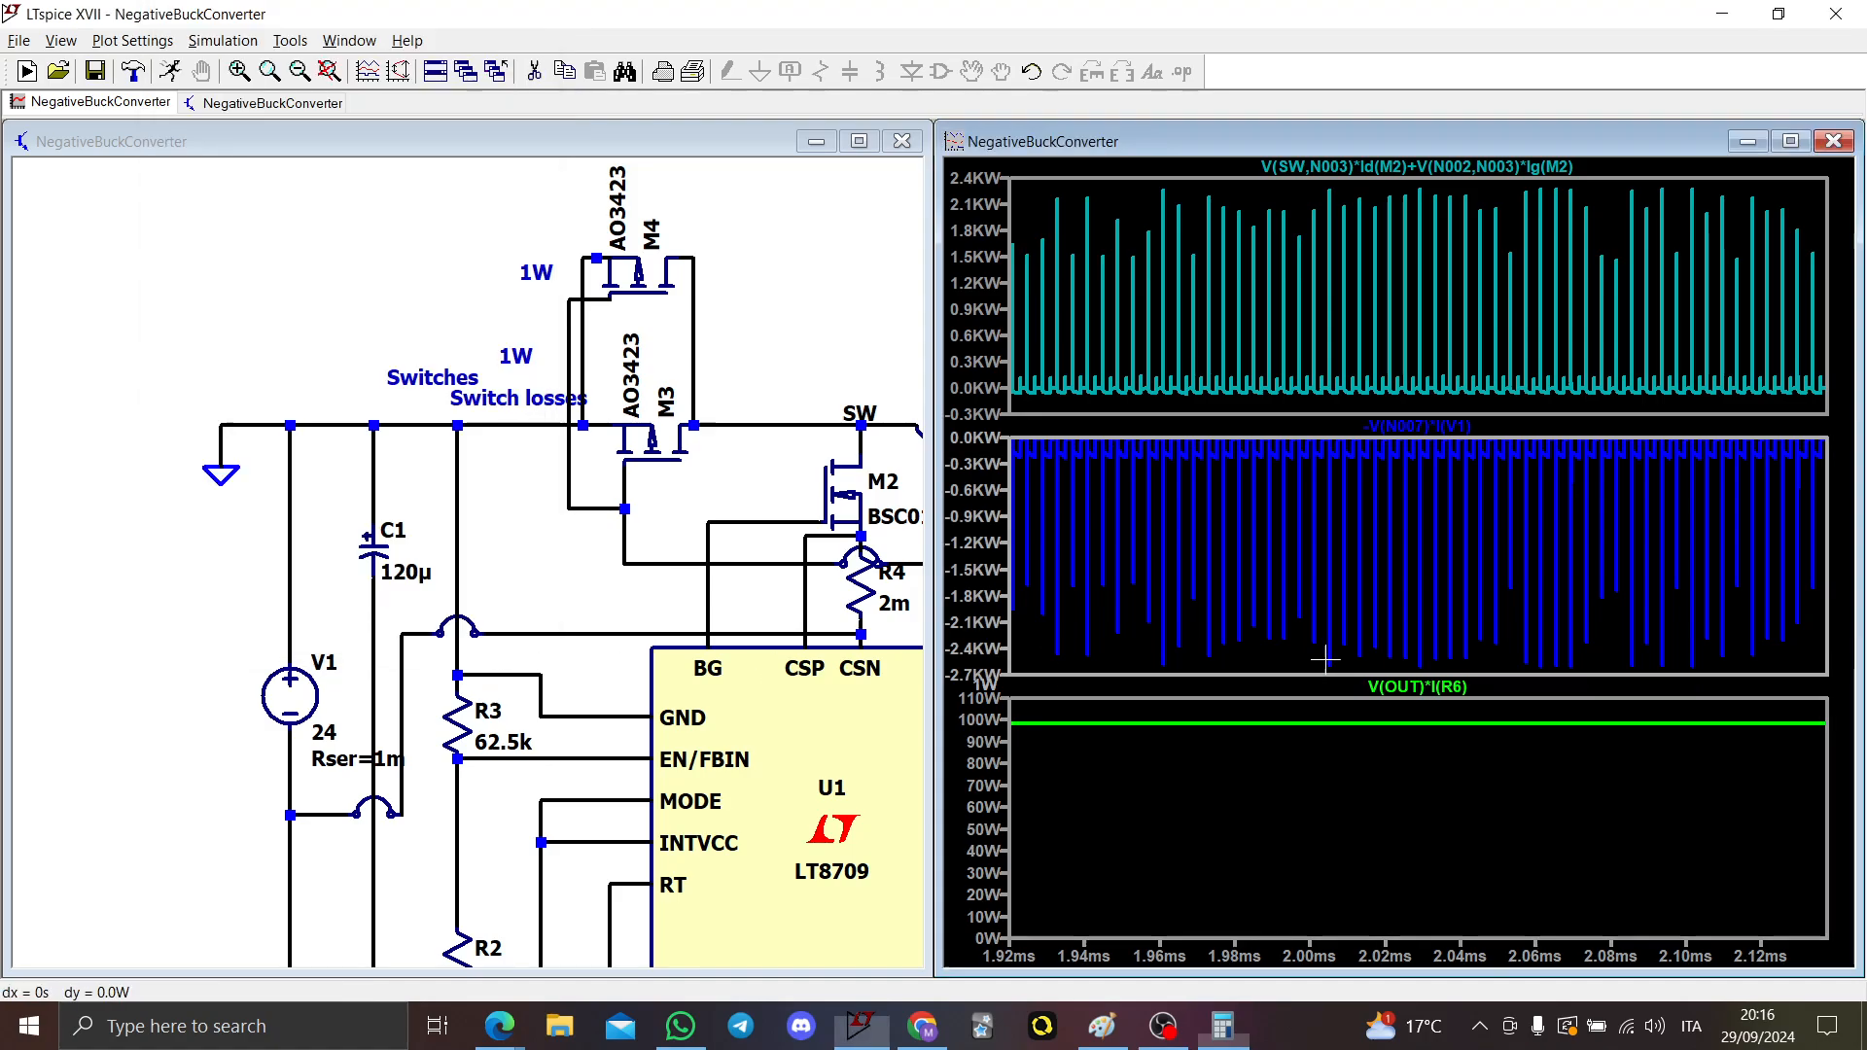
left_click(1426, 424, "ctrl")
left_click(1072, 429)
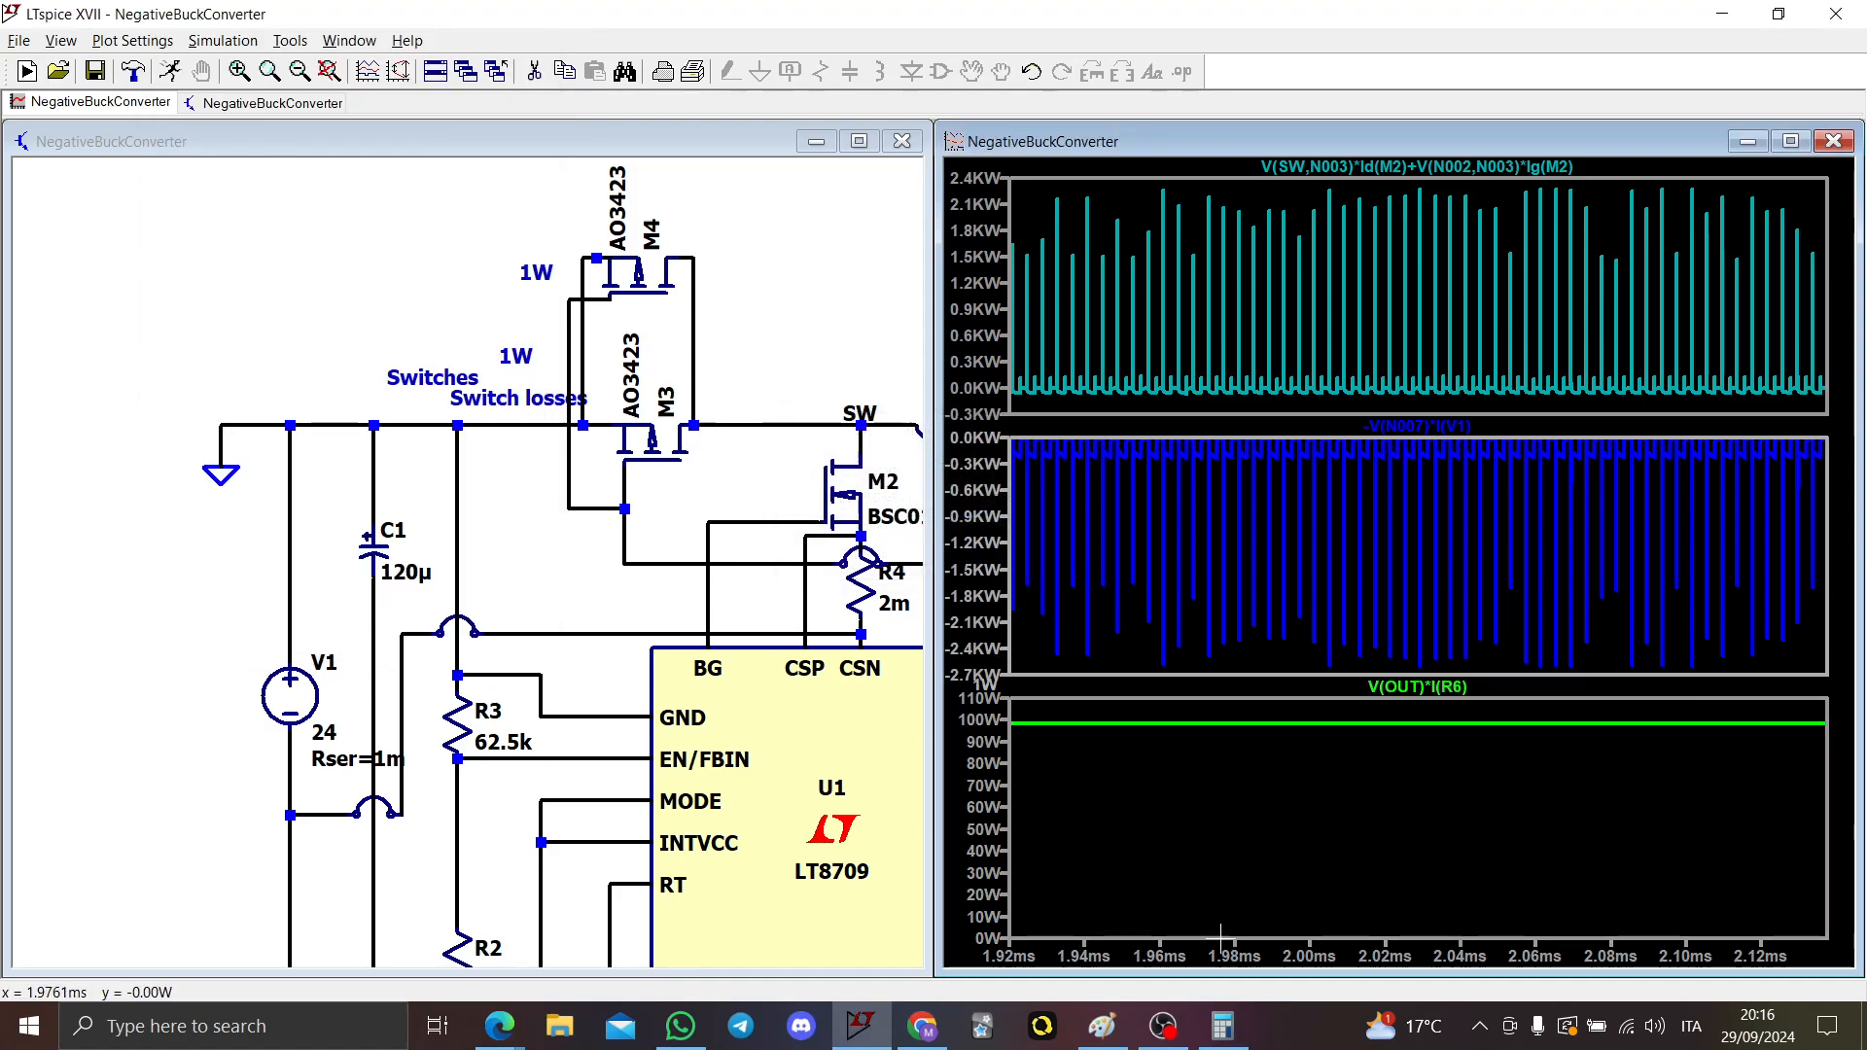
key("alt+Tab")
left_click(397, 611)
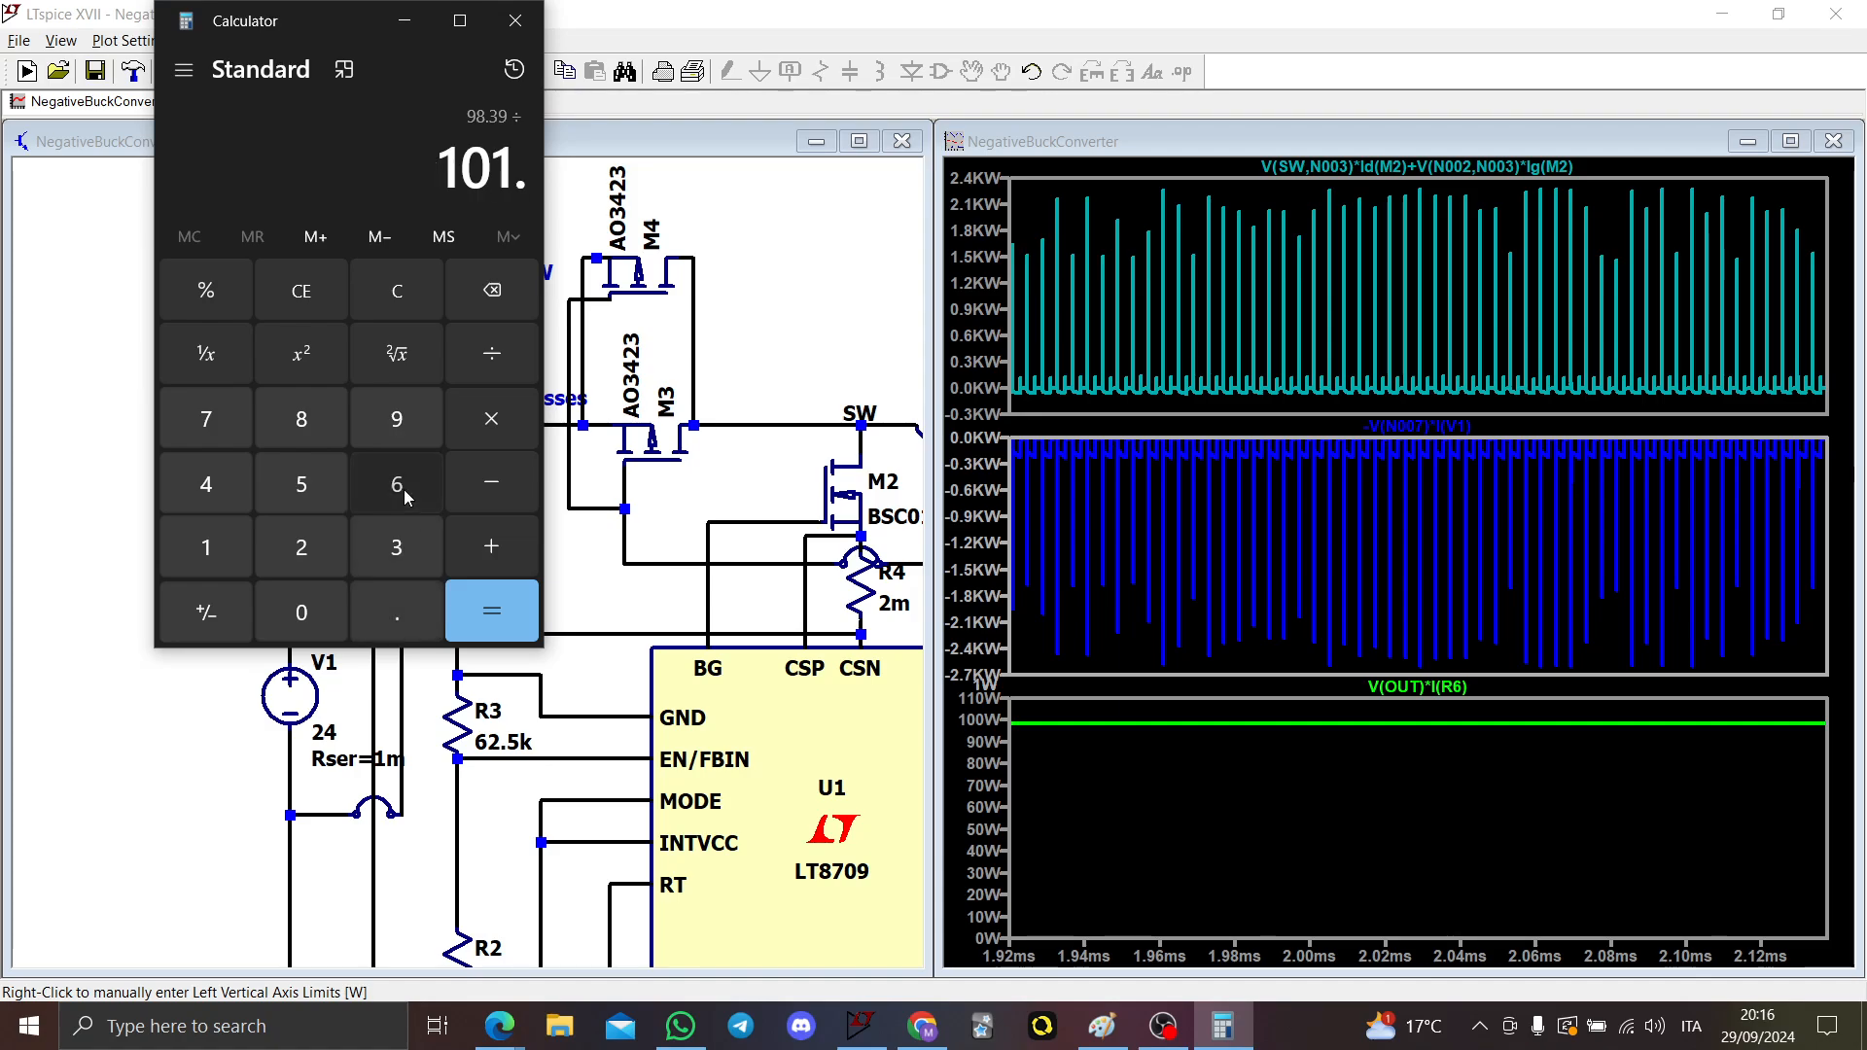
left_click(397, 484)
left_click(206, 547)
left_click(491, 610)
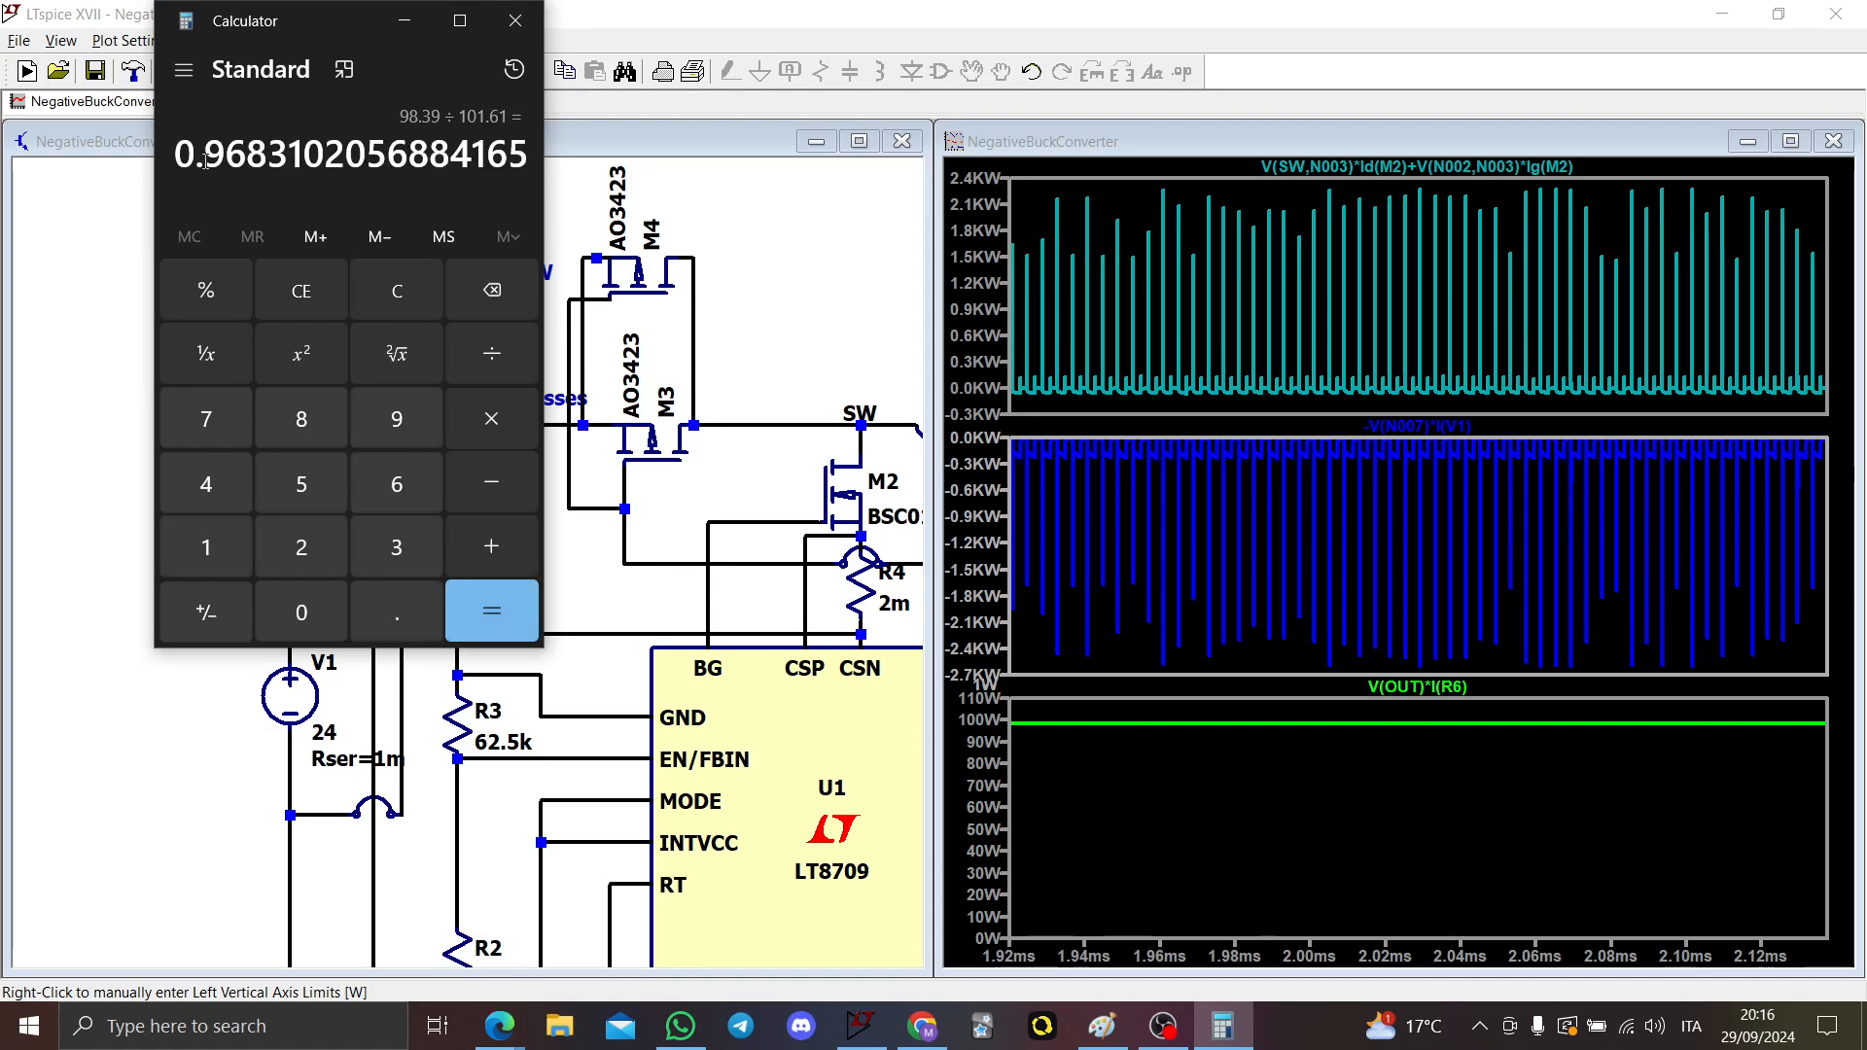
left_click_drag(205, 161, 270, 168)
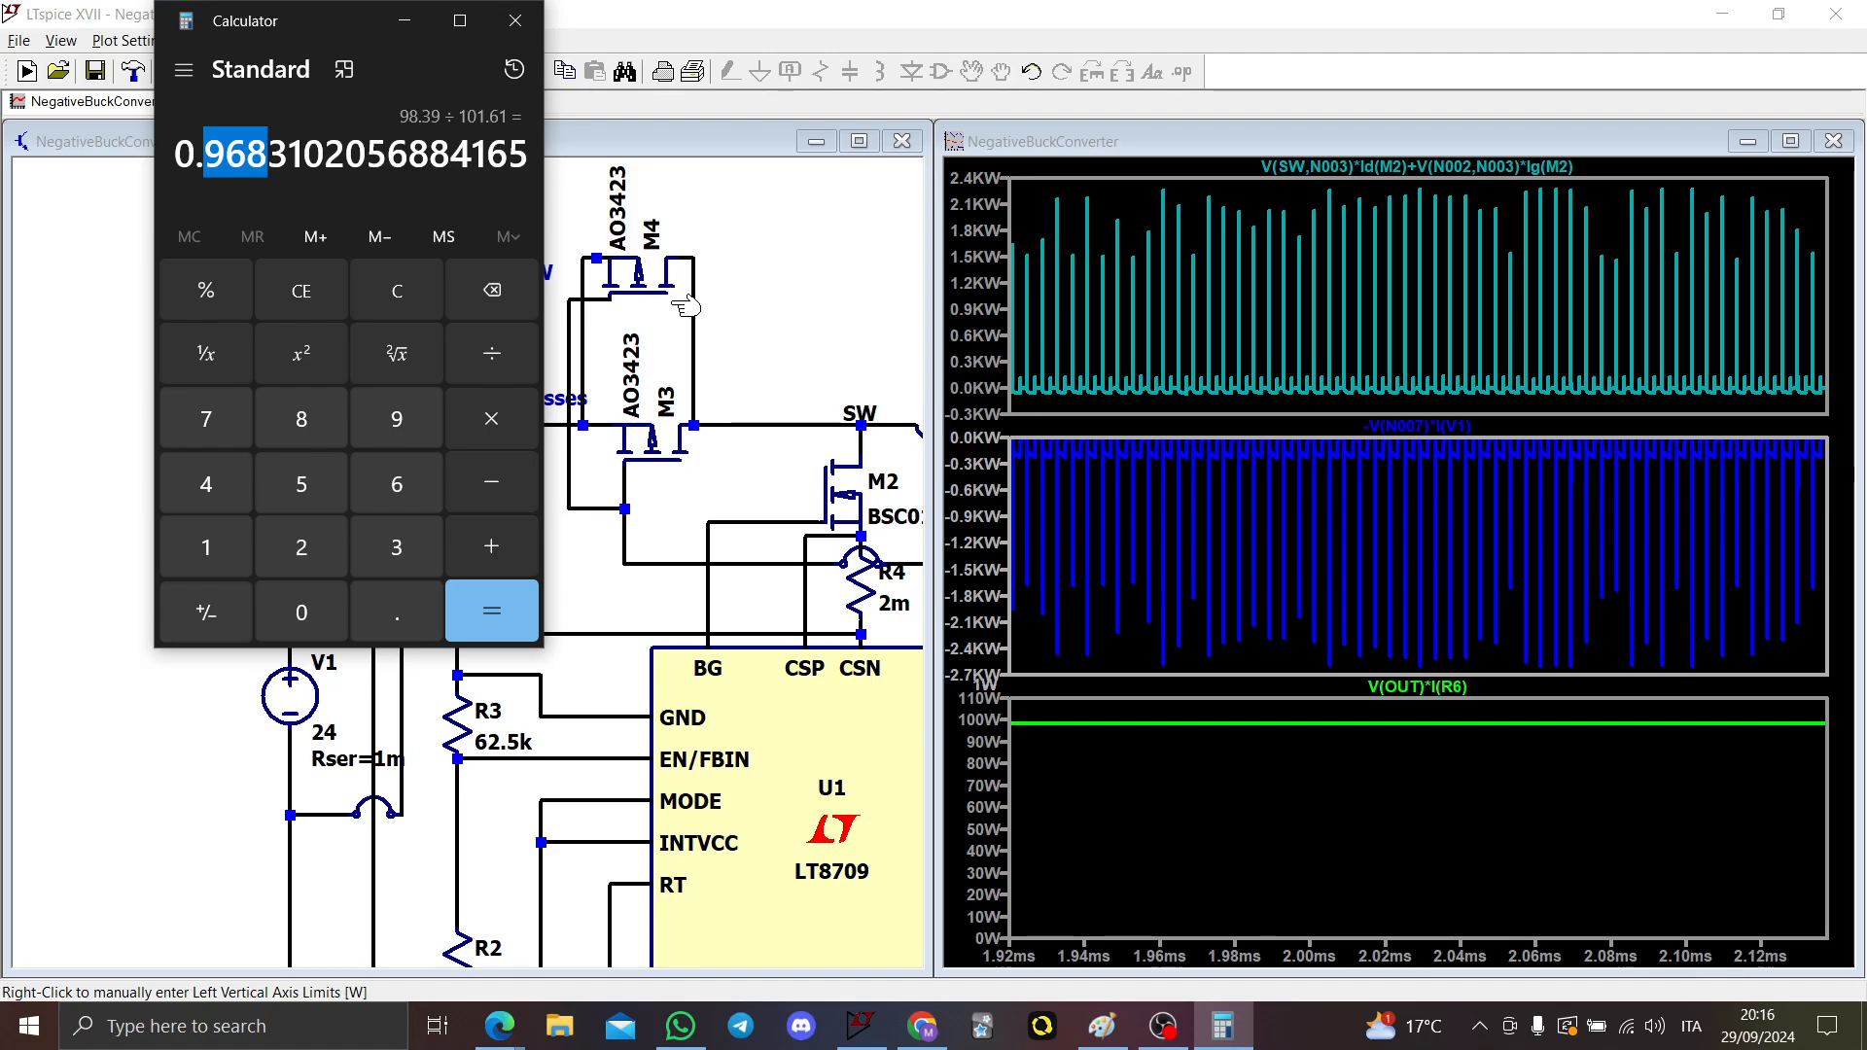
left_click(402, 21)
Step: Reposition the 1W dissipation label beside MOSFET M4
left_click_drag(735, 272, 361, 247)
scroll(478, 331, "down", 1)
scroll(478, 331, "down", 1)
left_click_drag(408, 330, 310, 234)
key("F8")
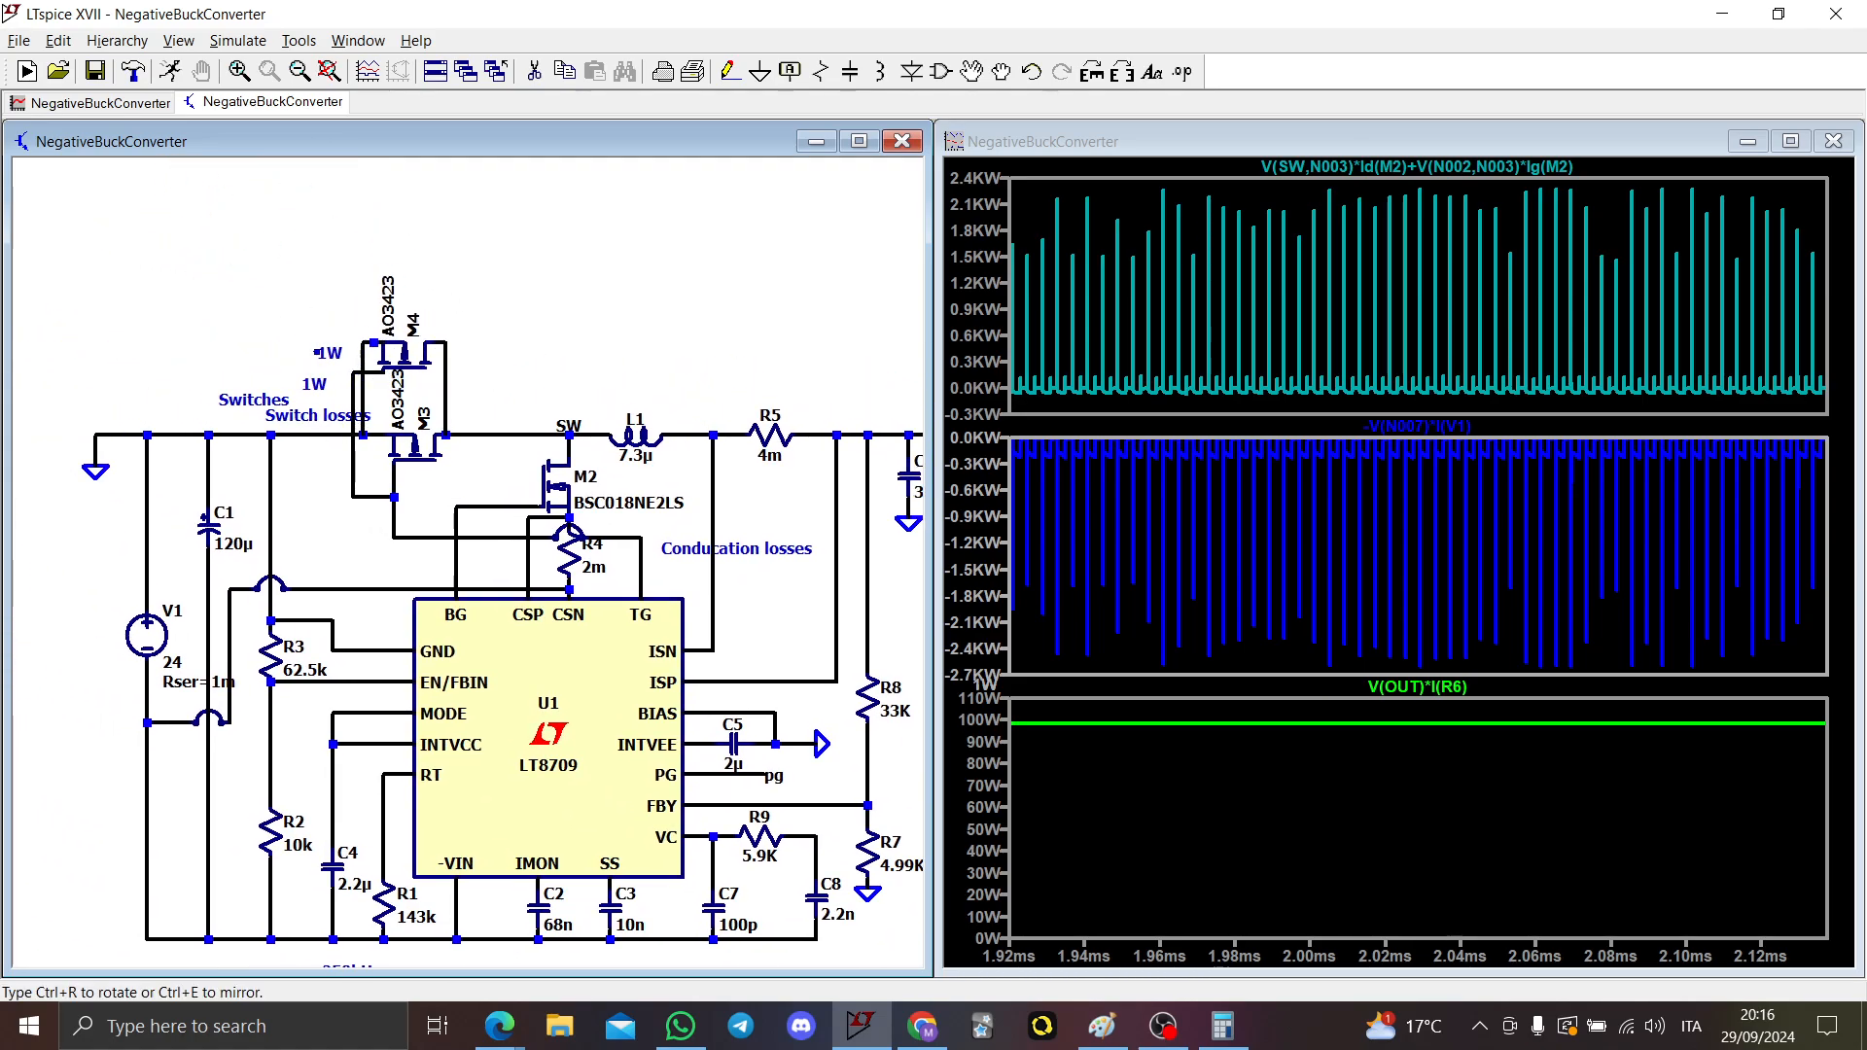
left_click(390, 319)
Step: Plot M2's power dissipation and measure its average over the displayed interval, closing the readout
scroll(391, 319, "down", 2)
scroll(477, 468, "up", 4)
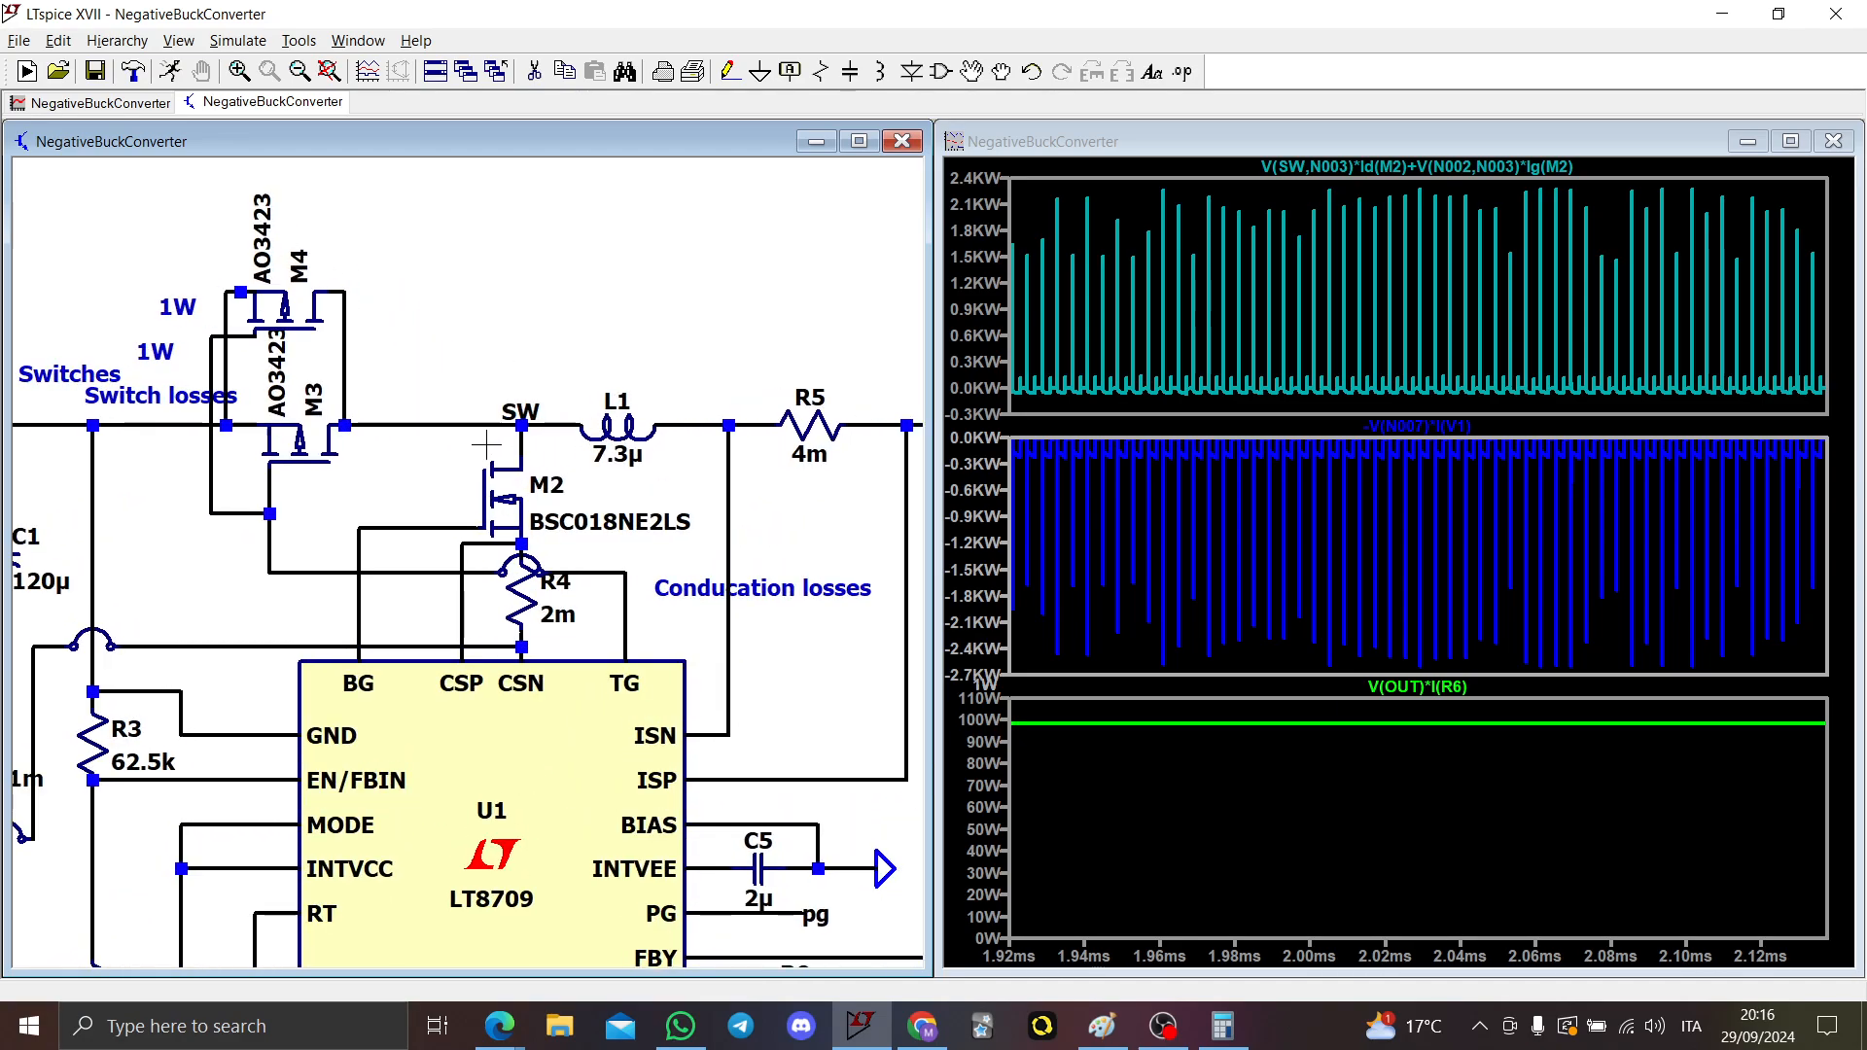
scroll(477, 468, "down", 1)
left_click(1183, 825)
scroll(482, 525, "up", 3)
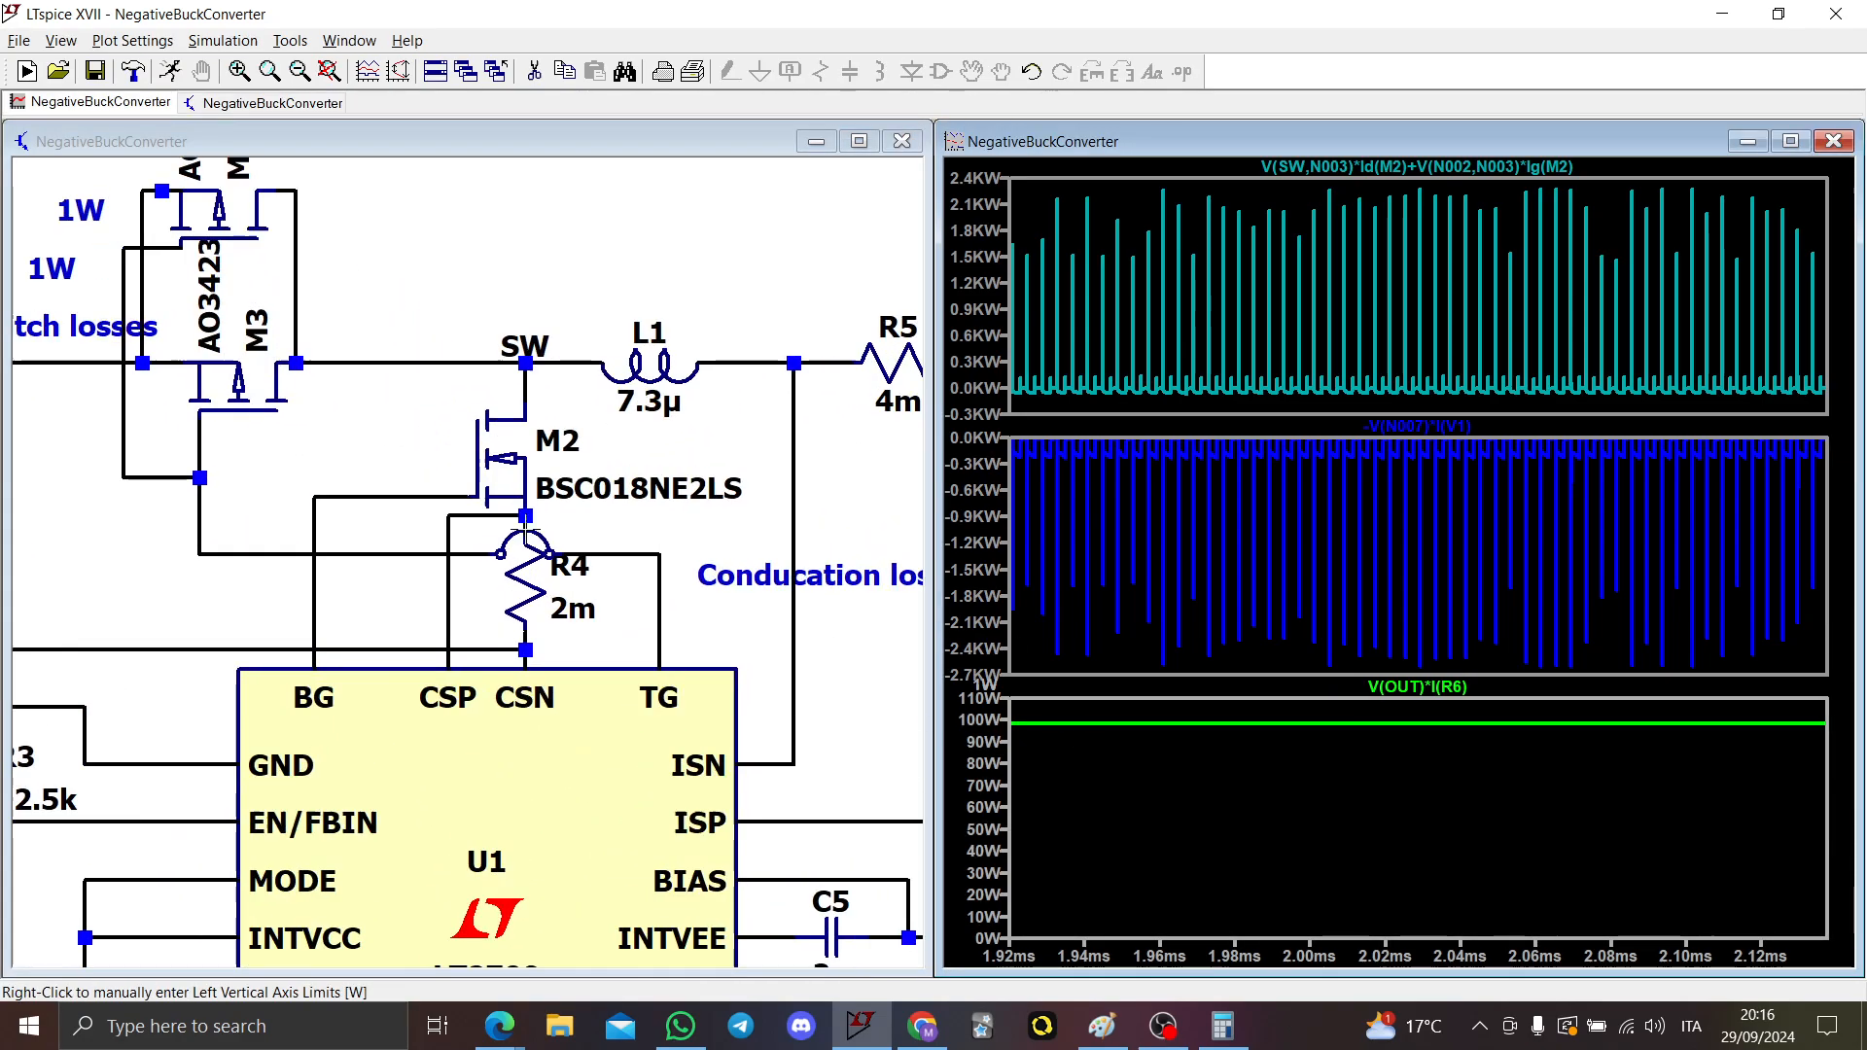
left_click(445, 453)
left_click(445, 453, "alt")
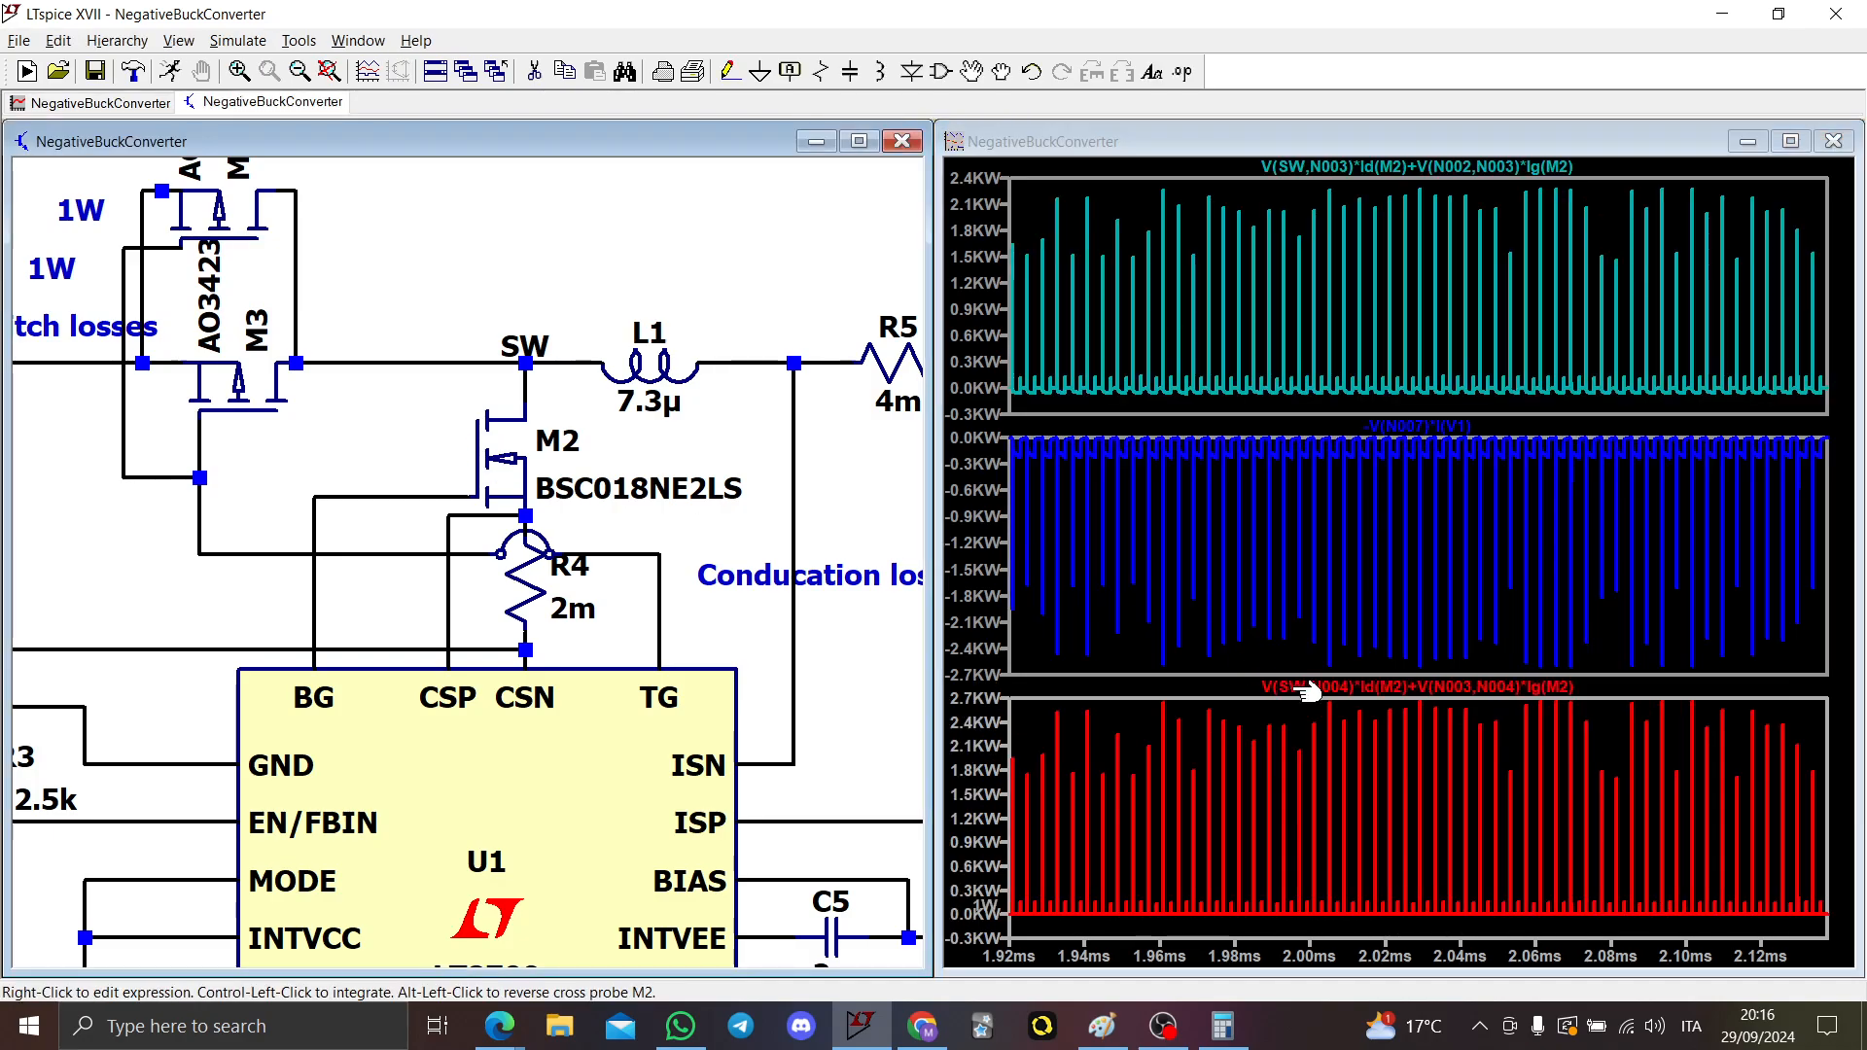
left_click(1303, 686, "ctrl")
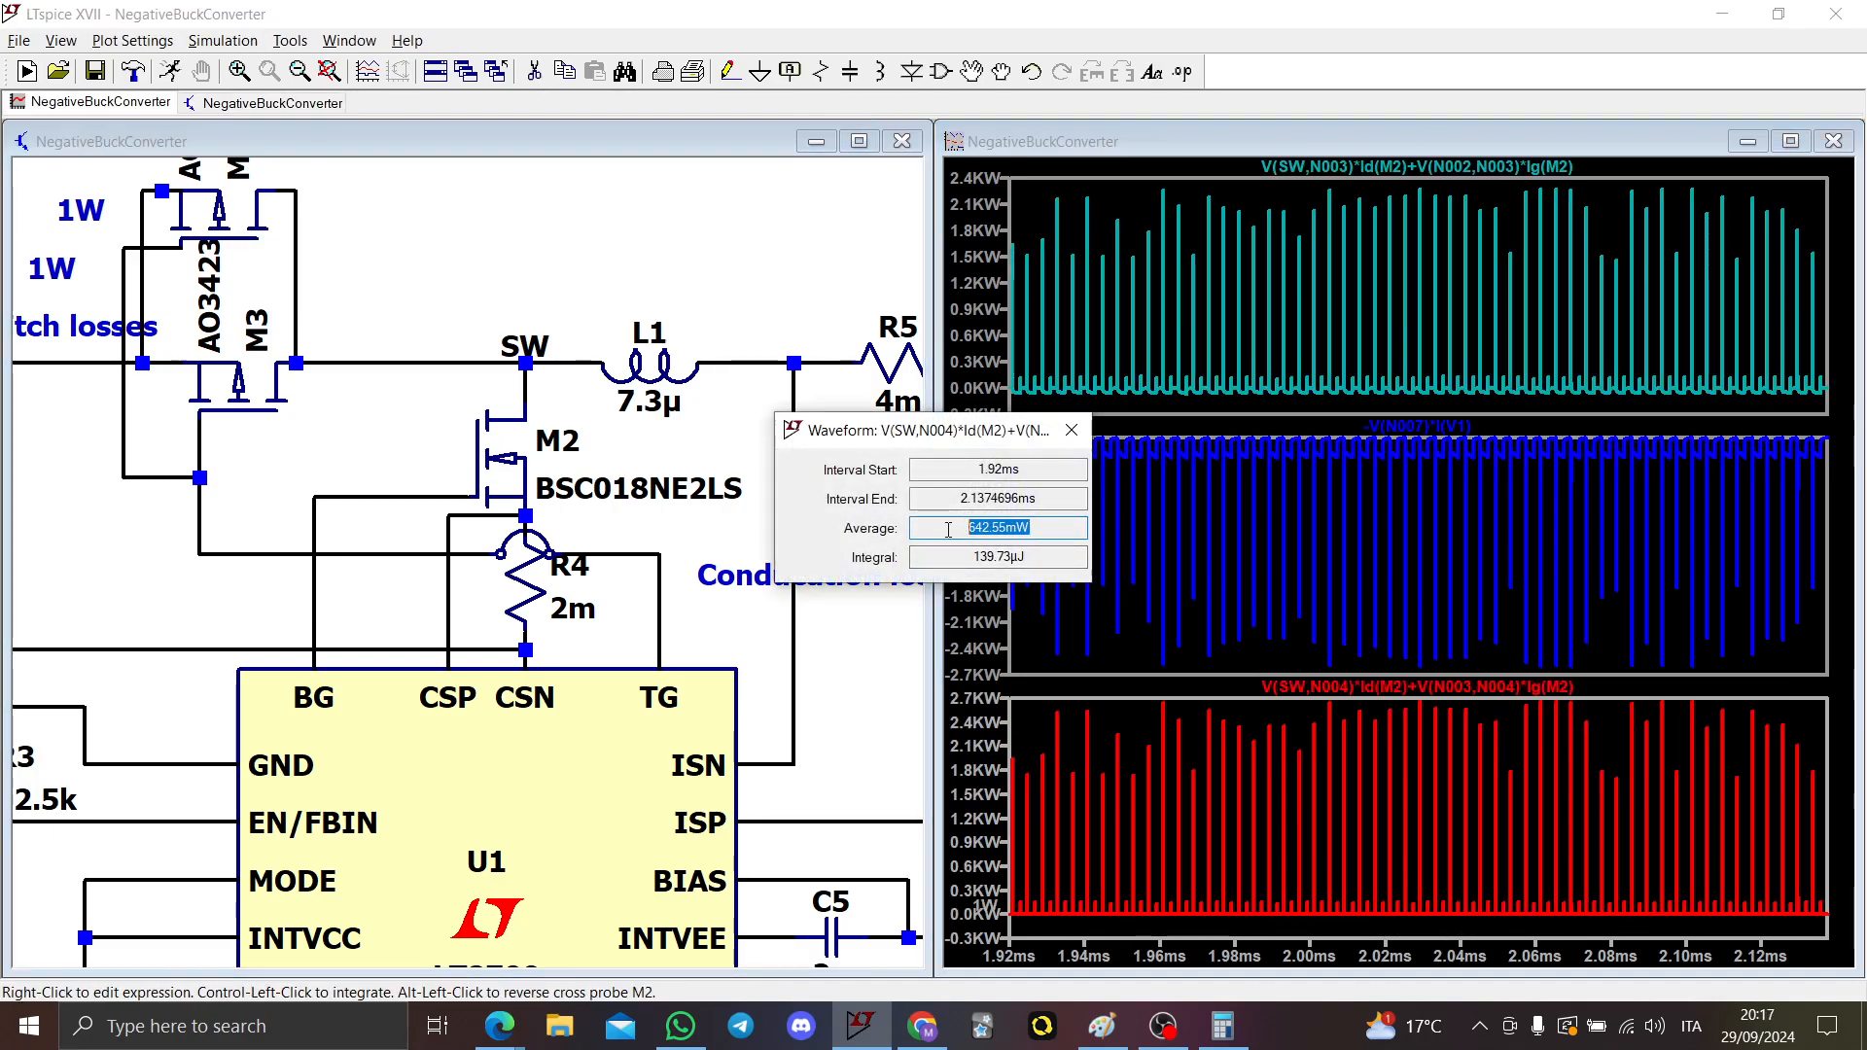
left_click(1070, 430)
Step: Plot the power dissipation of load resistor R6 in the lowest plot pane
scroll(773, 526, "down", 2)
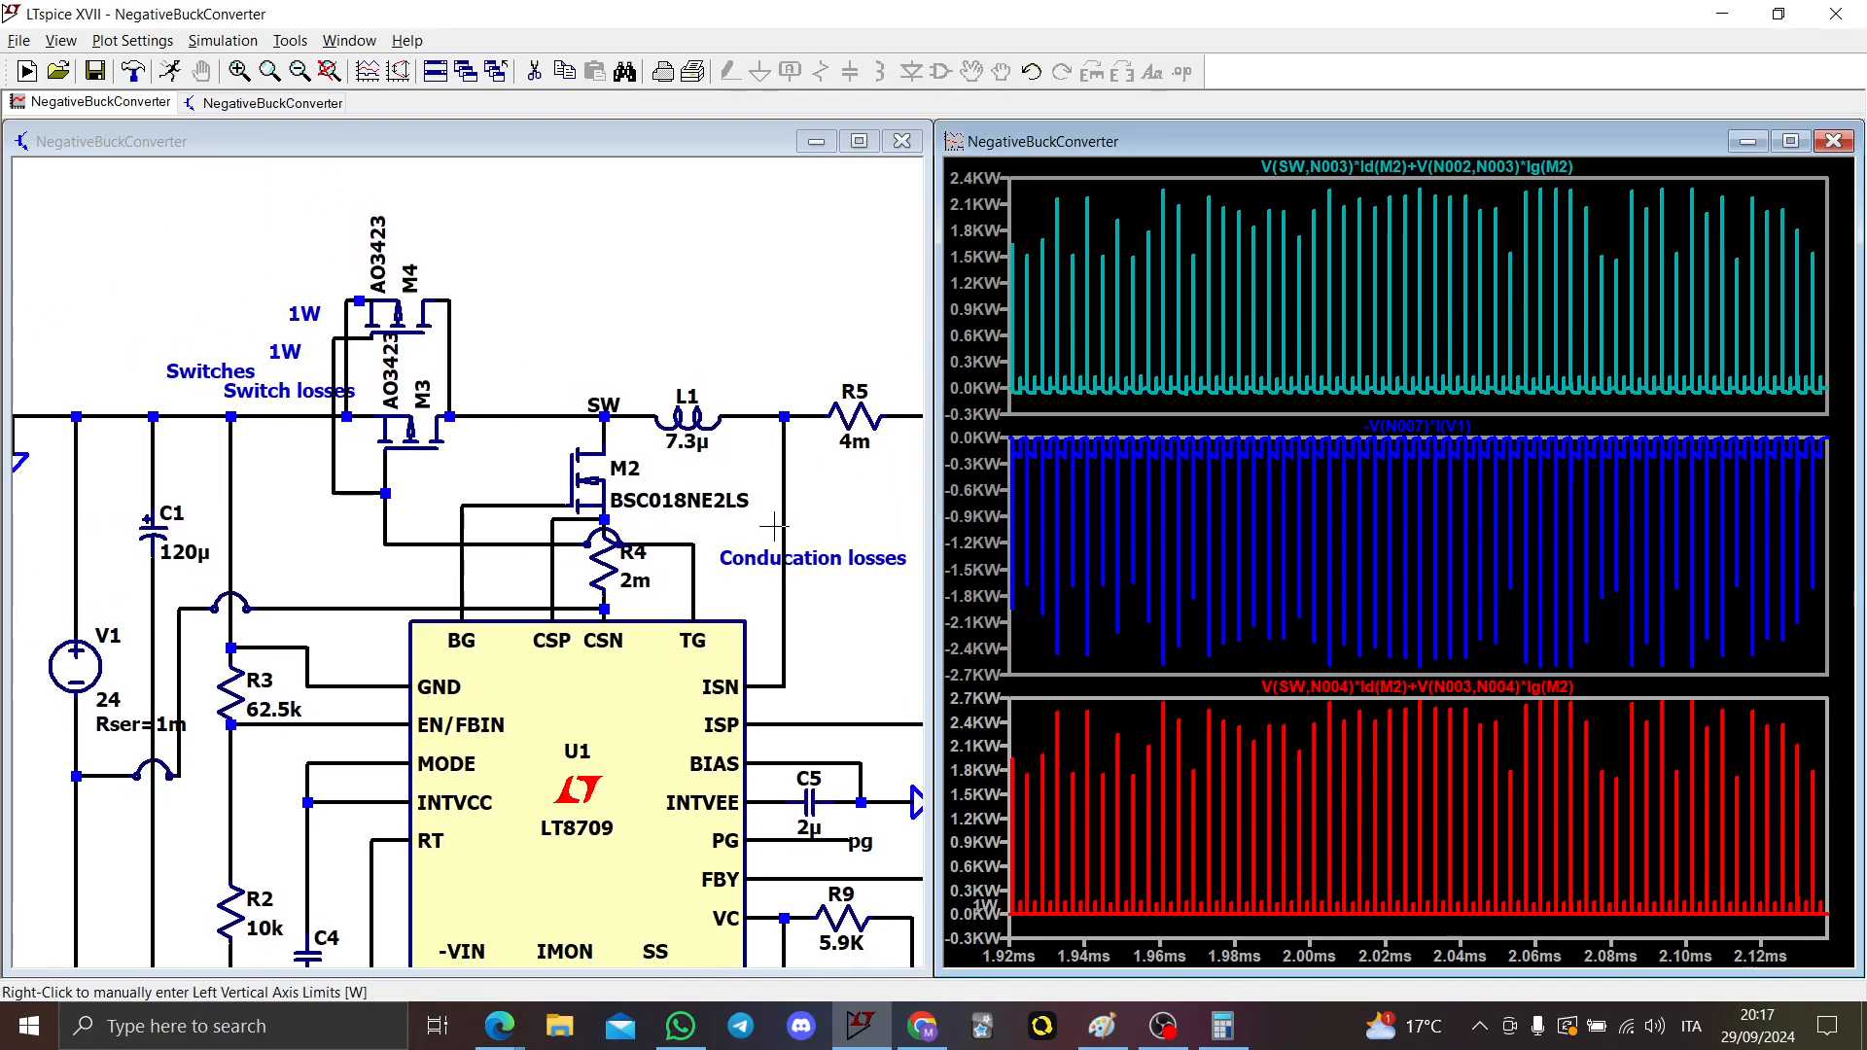
scroll(774, 526, "down", 2)
left_click_drag(817, 522, 604, 539)
scroll(803, 593, "up", 1)
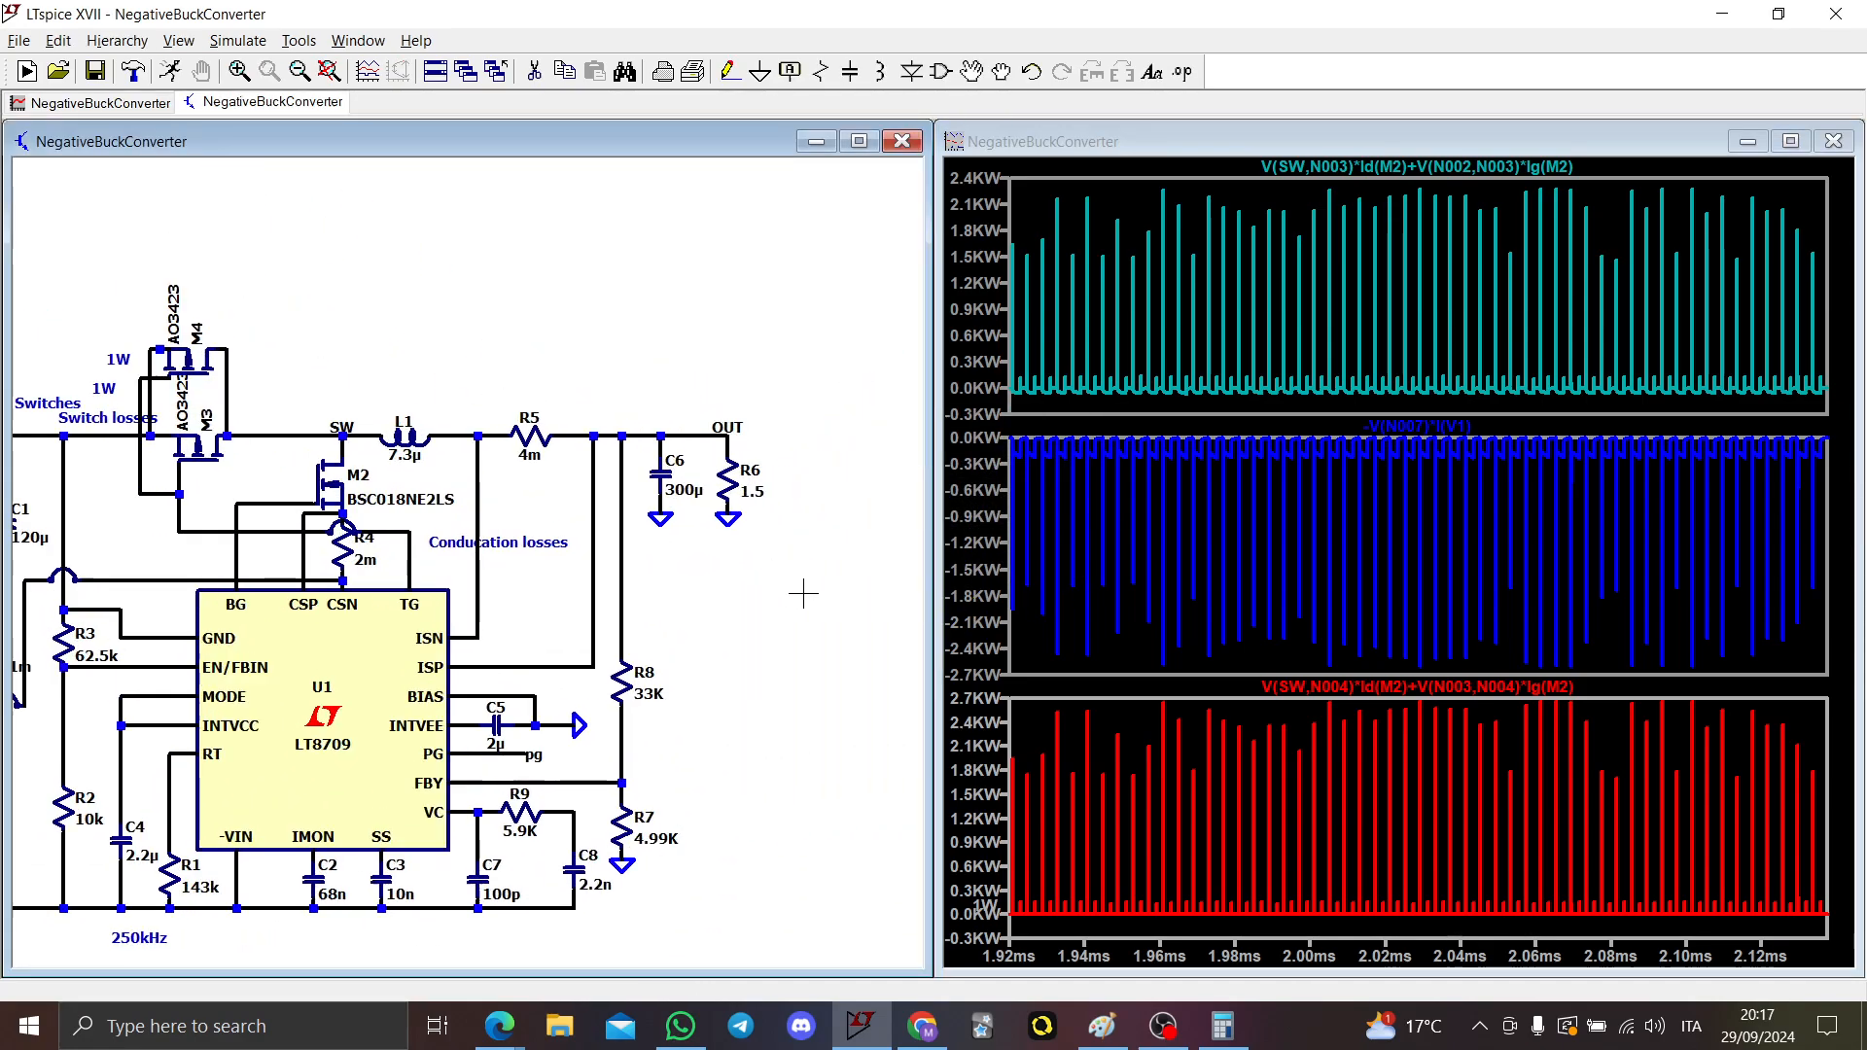
left_click(729, 467, "alt")
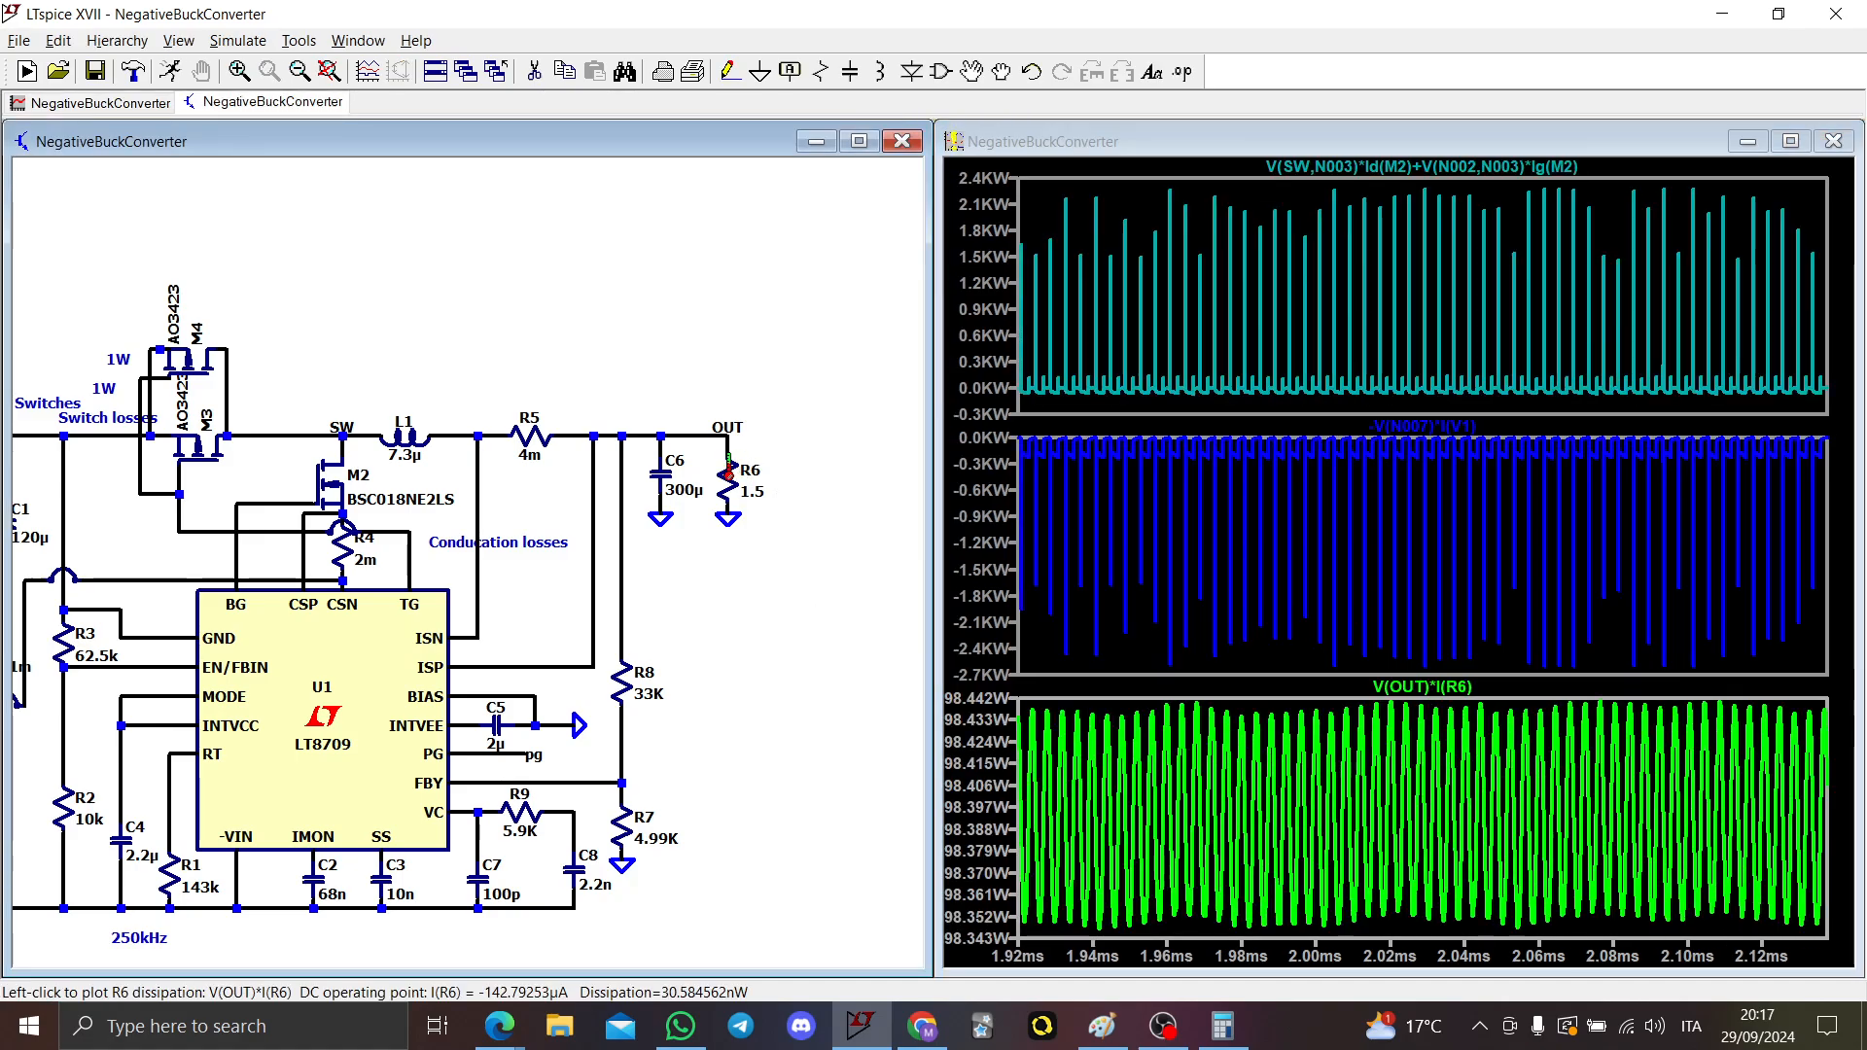
Step: Add a 0.5W comment beside MOSFET M2 on the schematic
scroll(802, 623, "down", 2)
left_click_drag(704, 609, 841, 613)
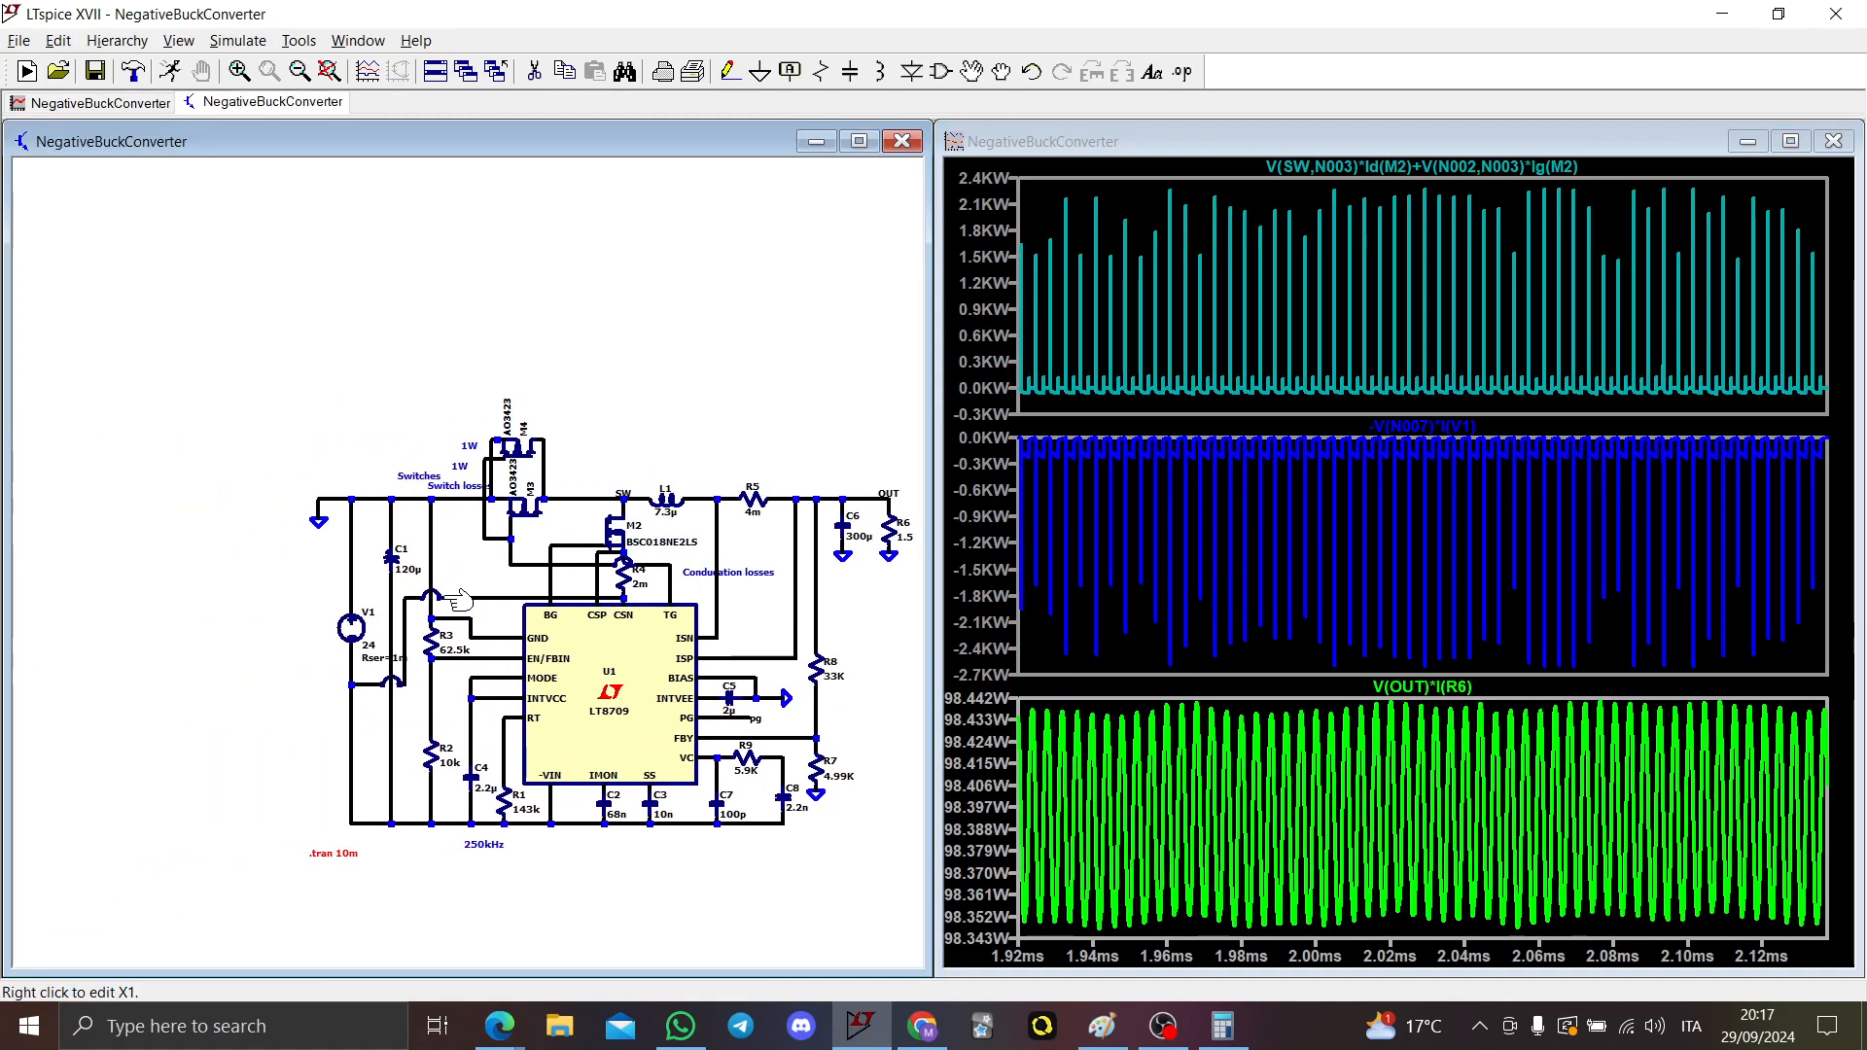
scroll(477, 574, "up", 4)
scroll(492, 542, "down", 4)
scroll(444, 562, "up", 1)
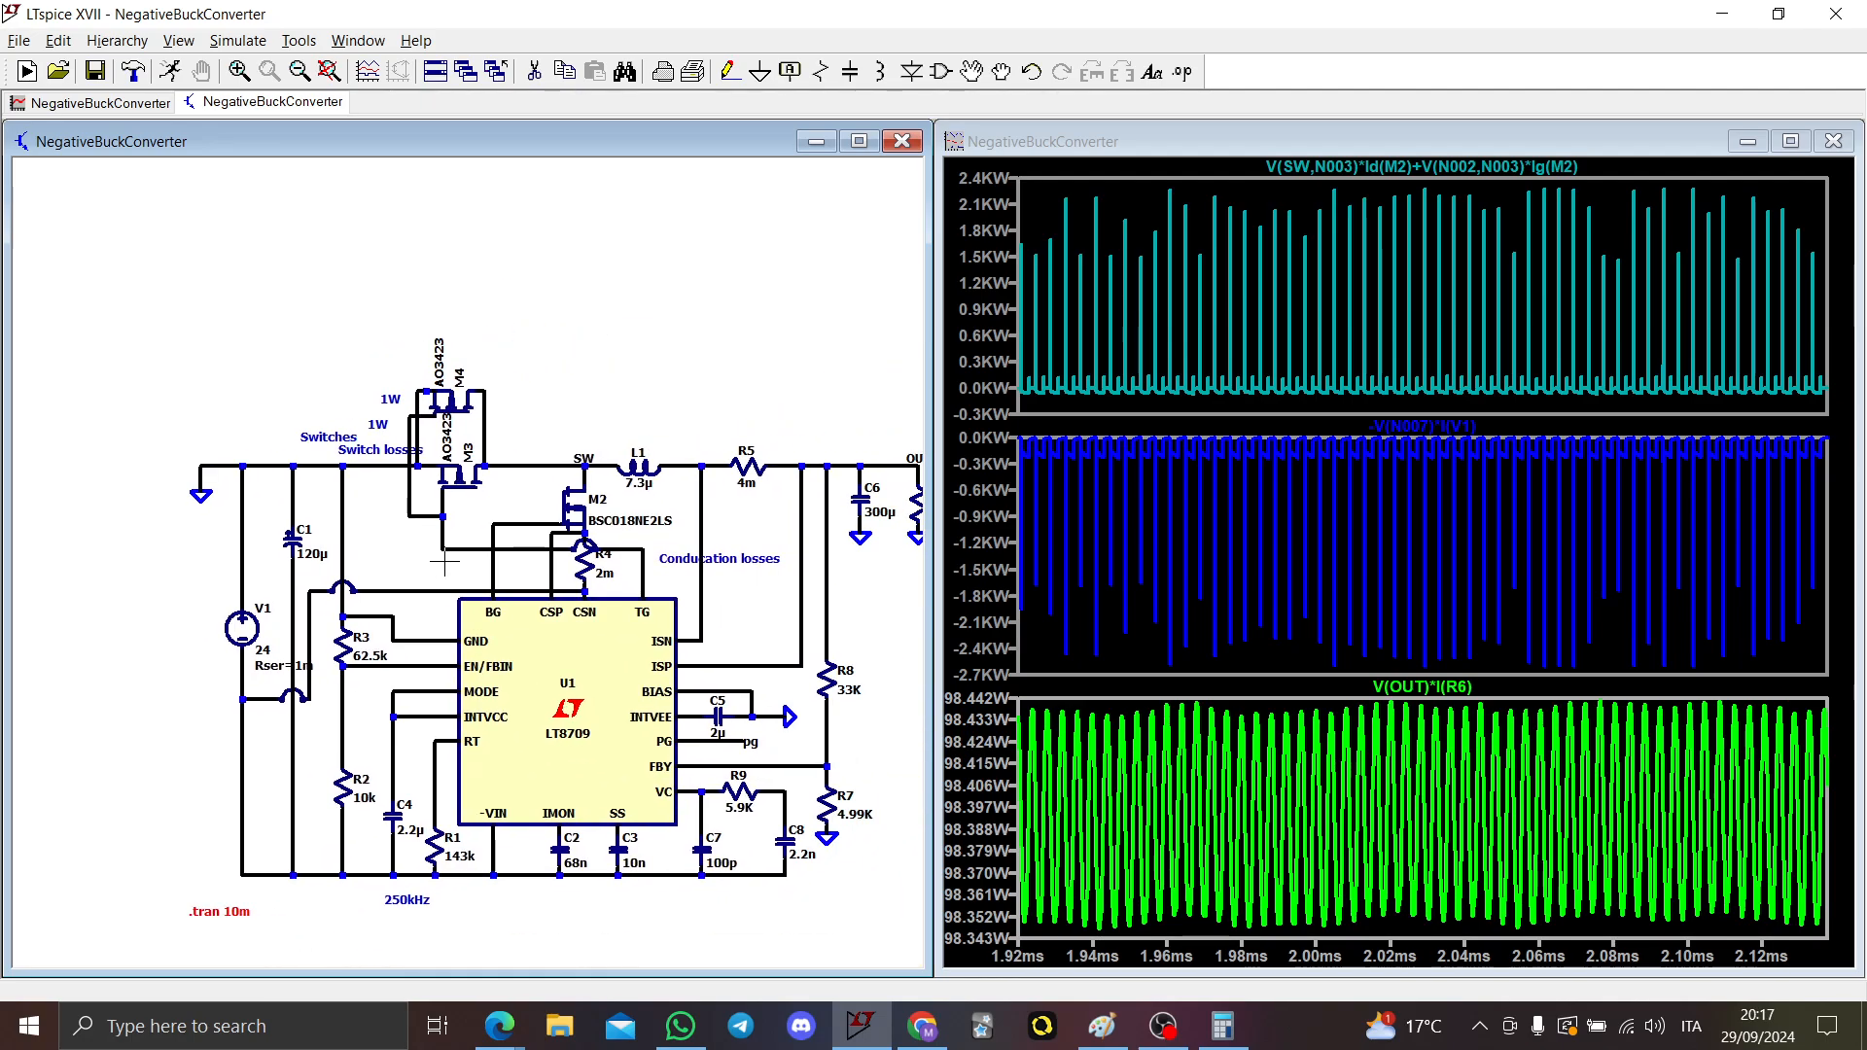
scroll(530, 540, "up", 1)
type("t")
type("0.5")
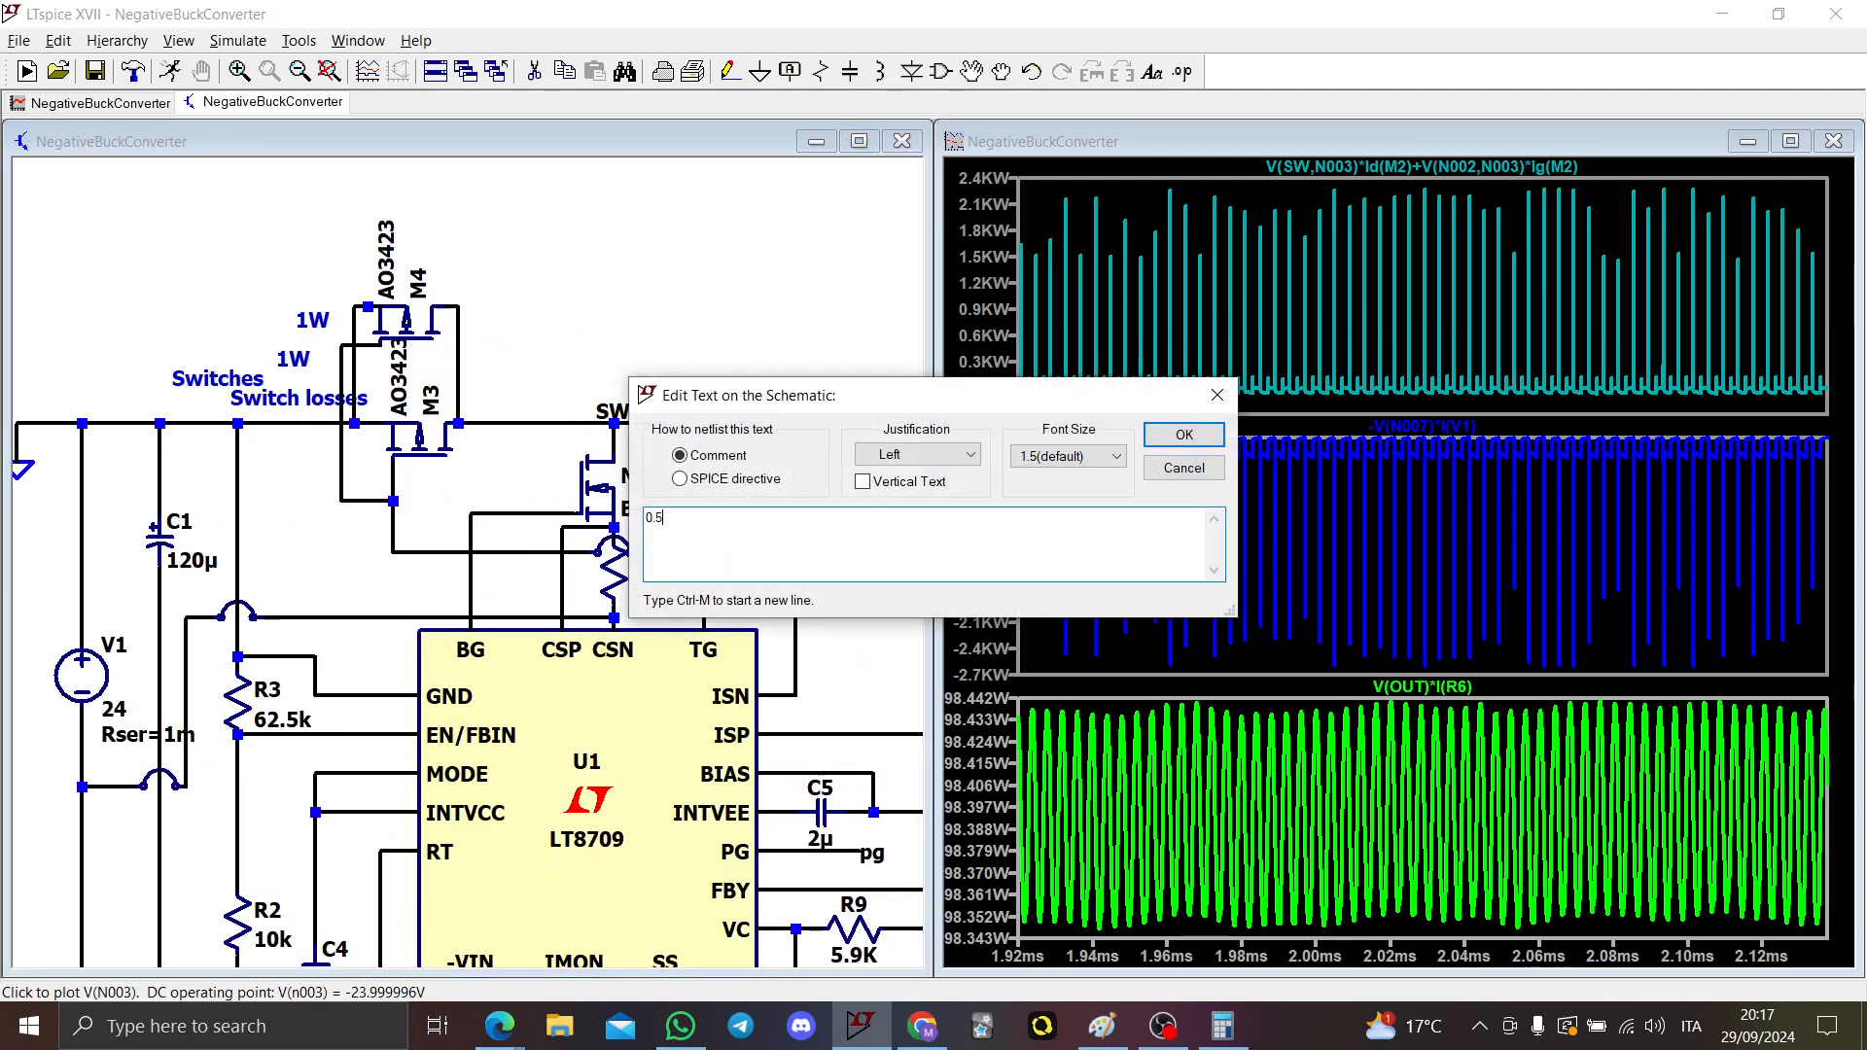
type("W")
key("Return")
left_click(535, 483)
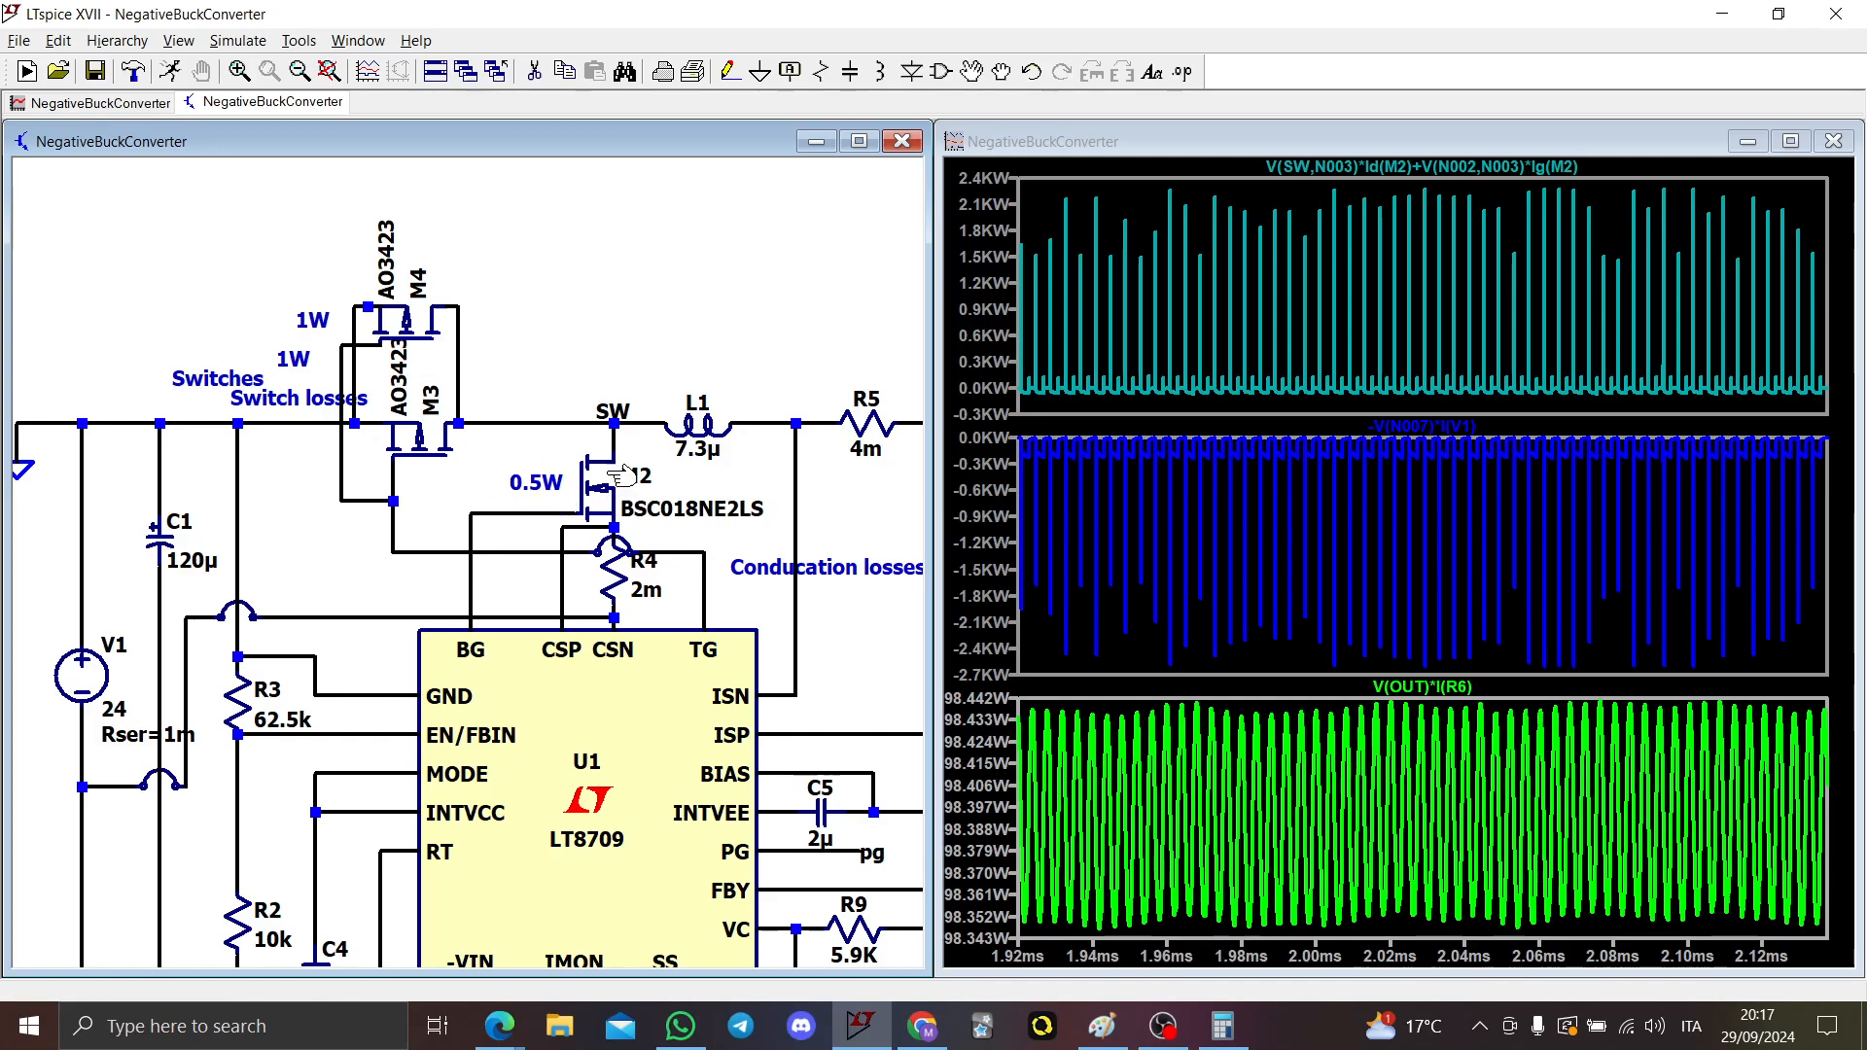
Step: Plot inductor L1's power, measure its average, and view the inductor's properties, closing each readout
scroll(622, 476, "down", 1)
scroll(623, 476, "down", 2)
scroll(618, 477, "up", 3)
scroll(607, 476, "down", 1)
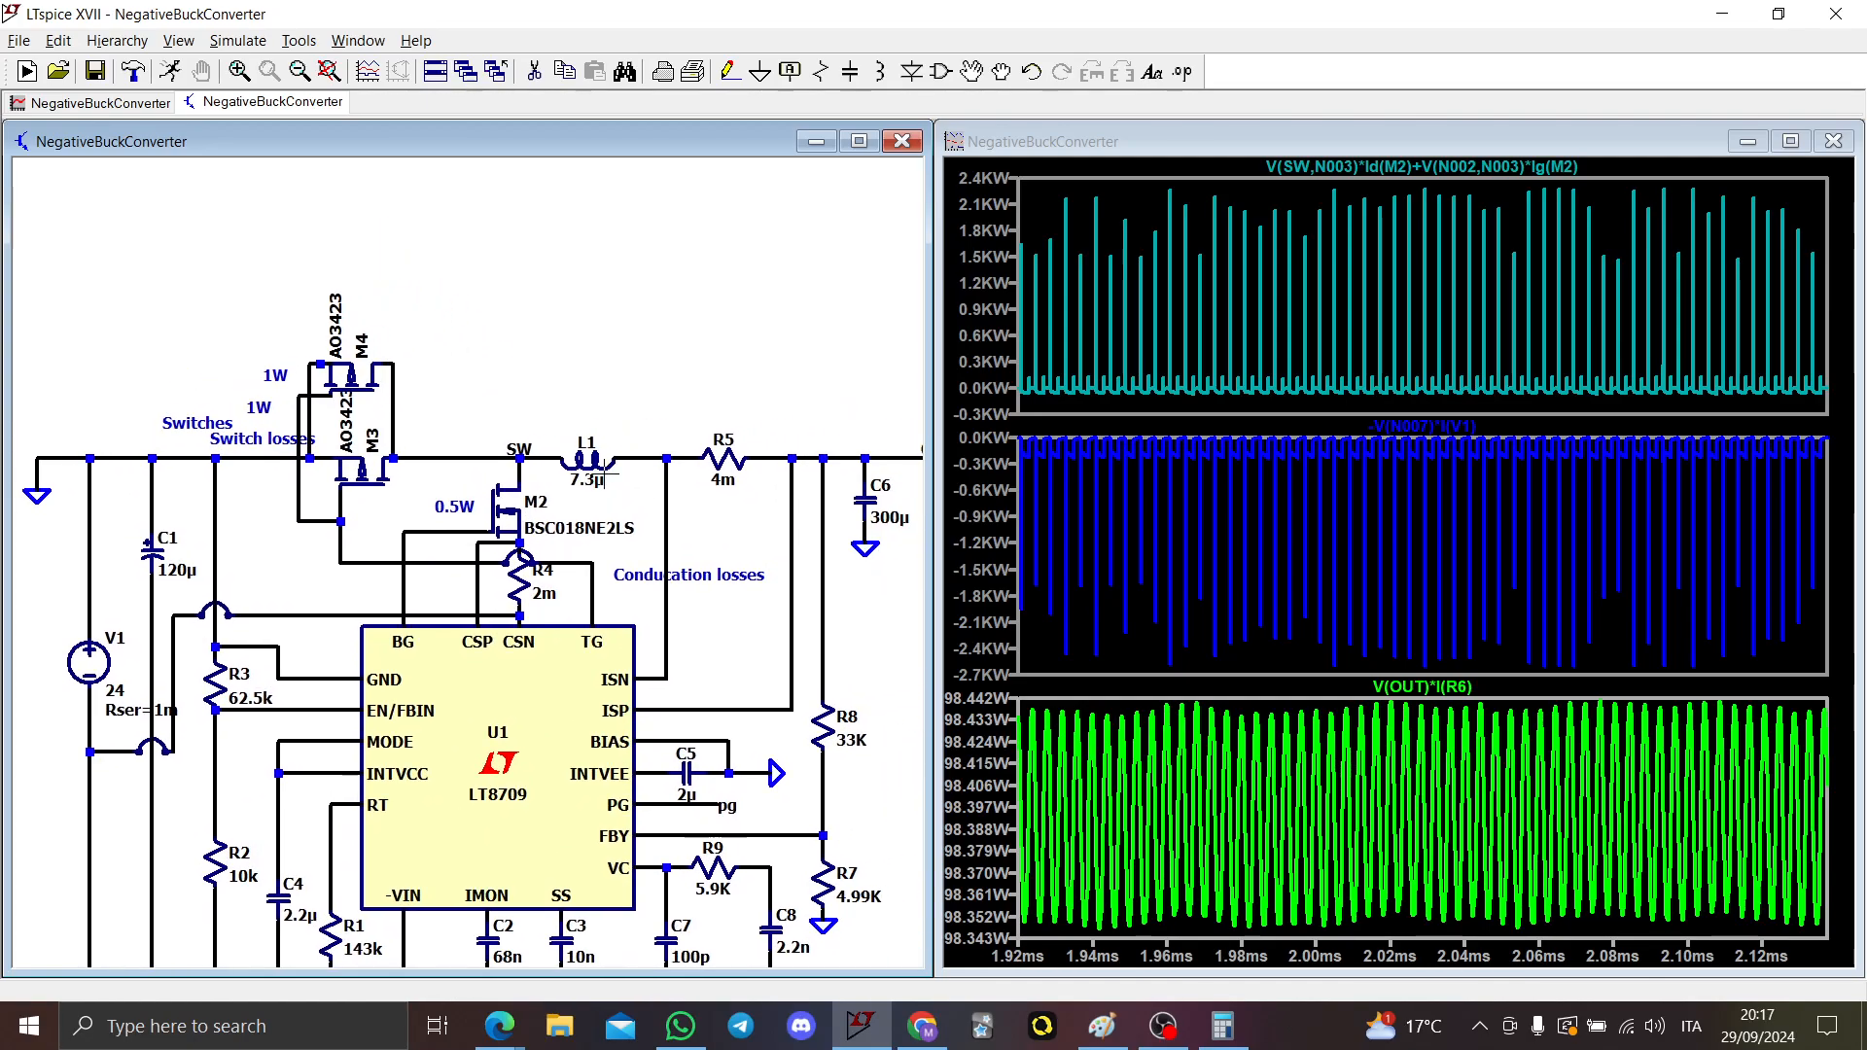
left_click(605, 477, "alt")
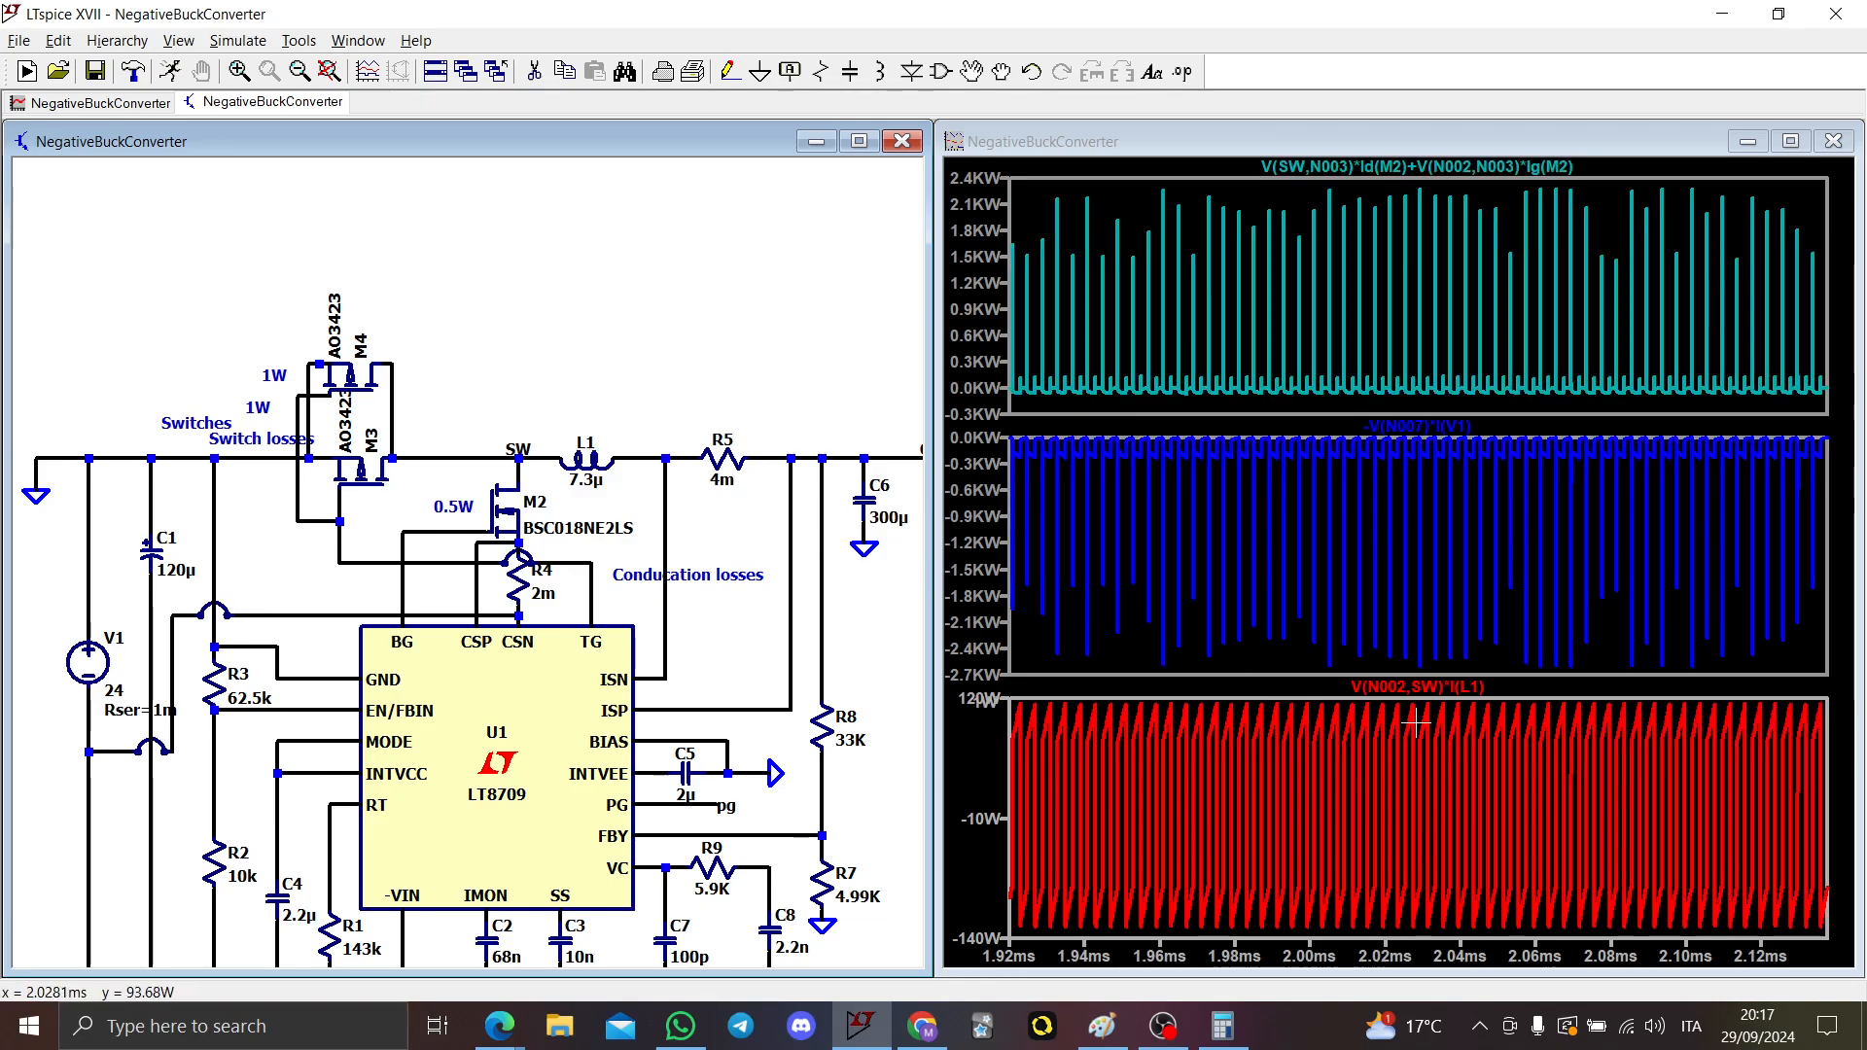
left_click(1429, 688, "ctrl")
left_click(1071, 430)
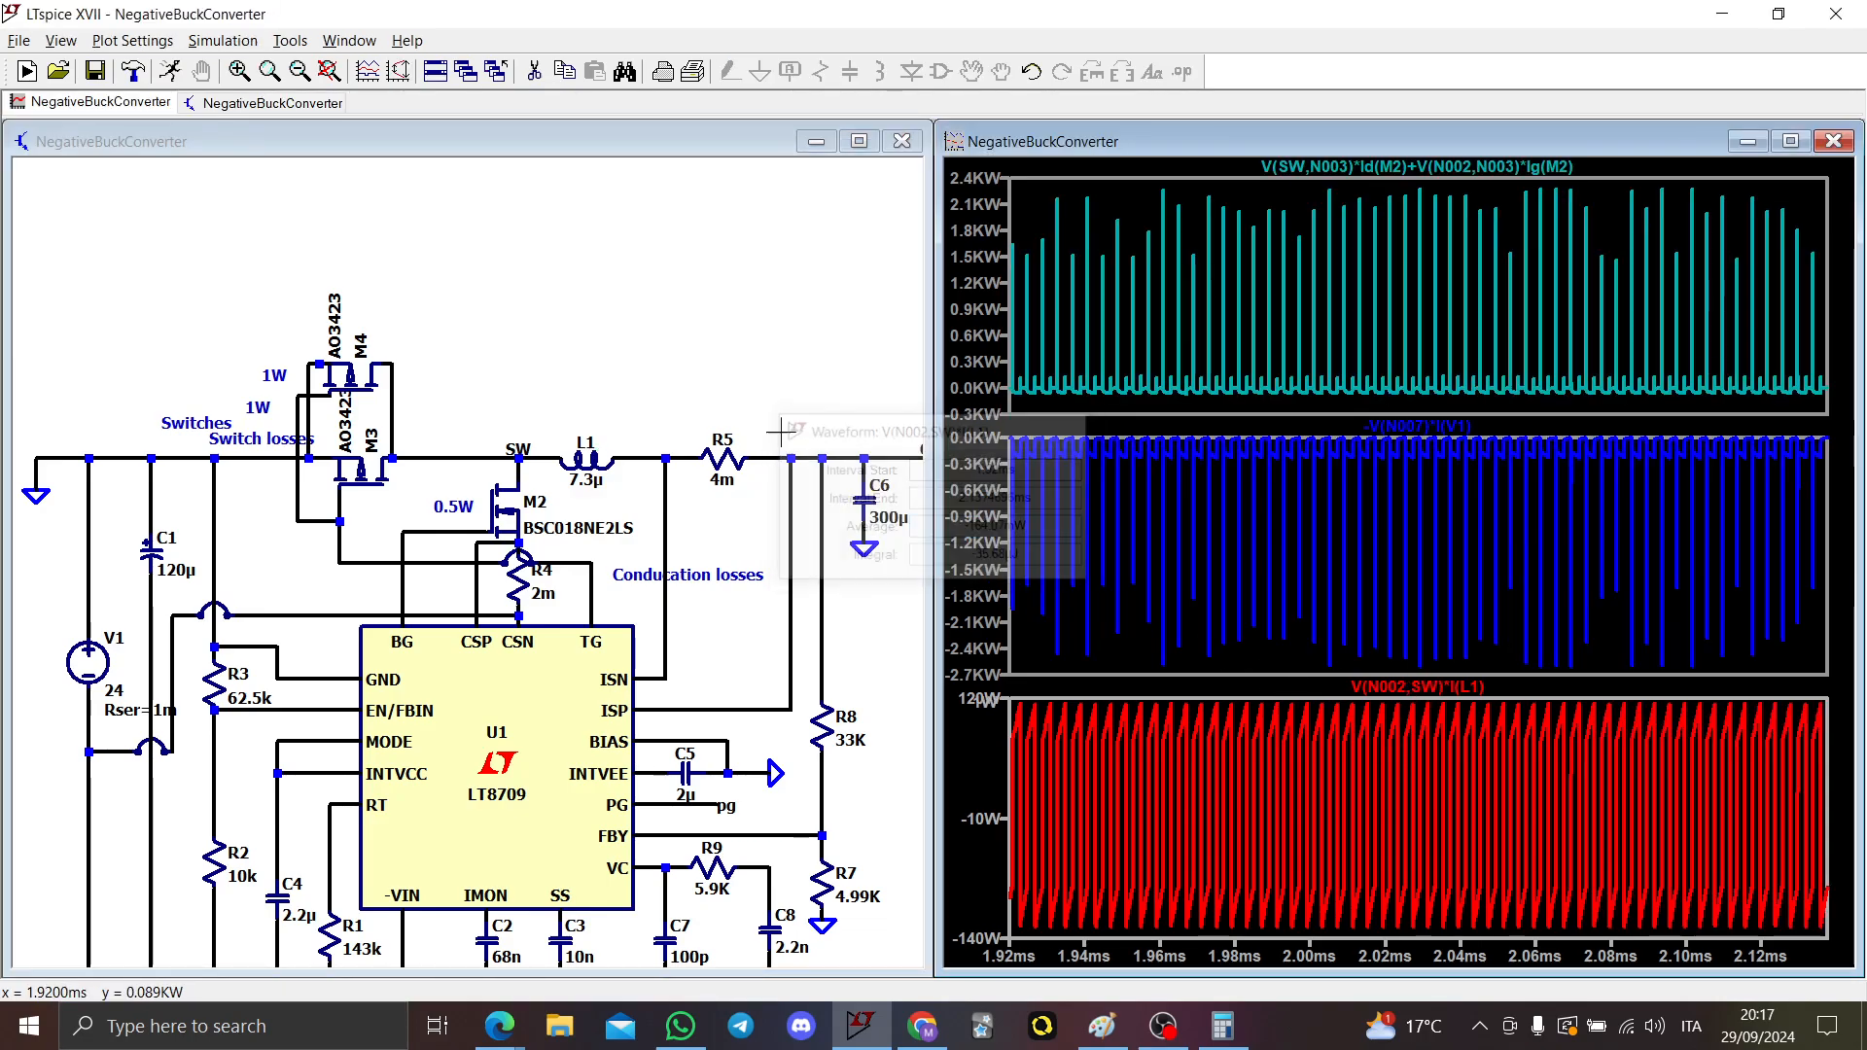
right_click(590, 460)
left_click(1092, 329)
Step: Plot R5's power dissipation and measure its average over the displayed interval, closing the readout
left_click_drag(761, 496, 666, 500)
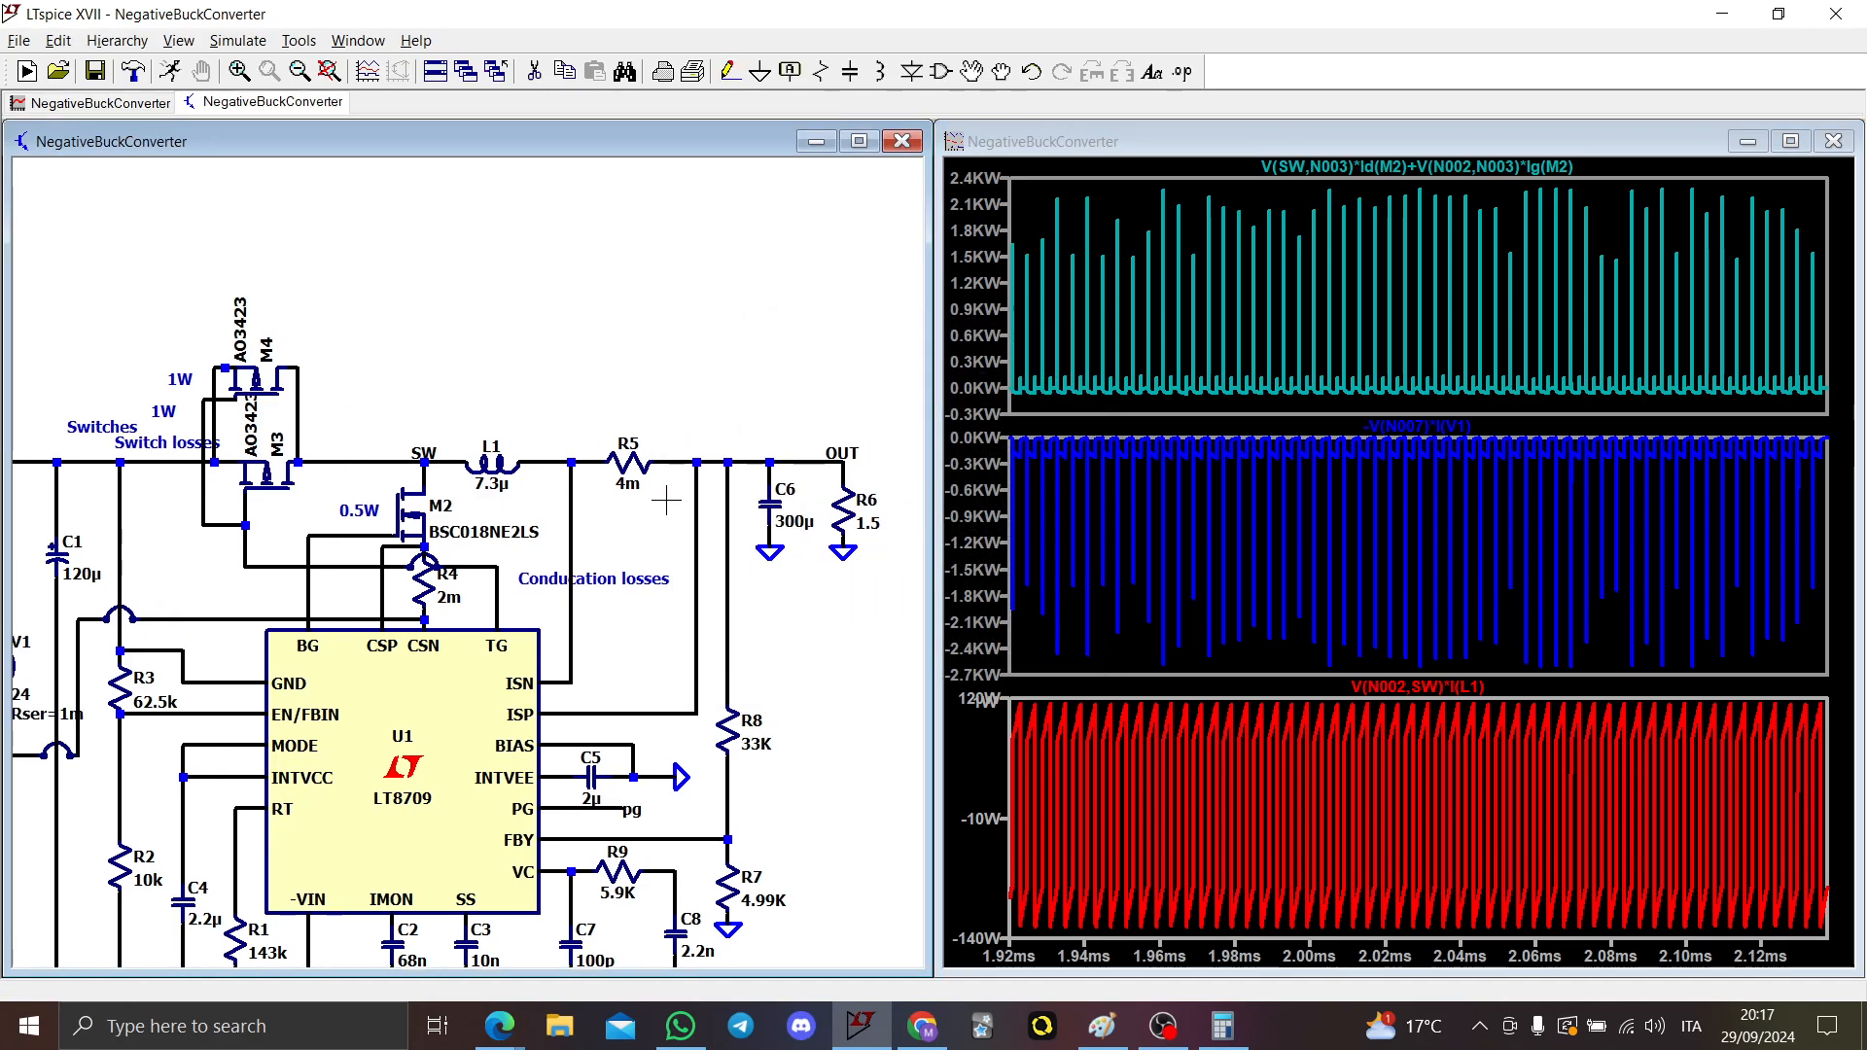
left_click(628, 461, "alt")
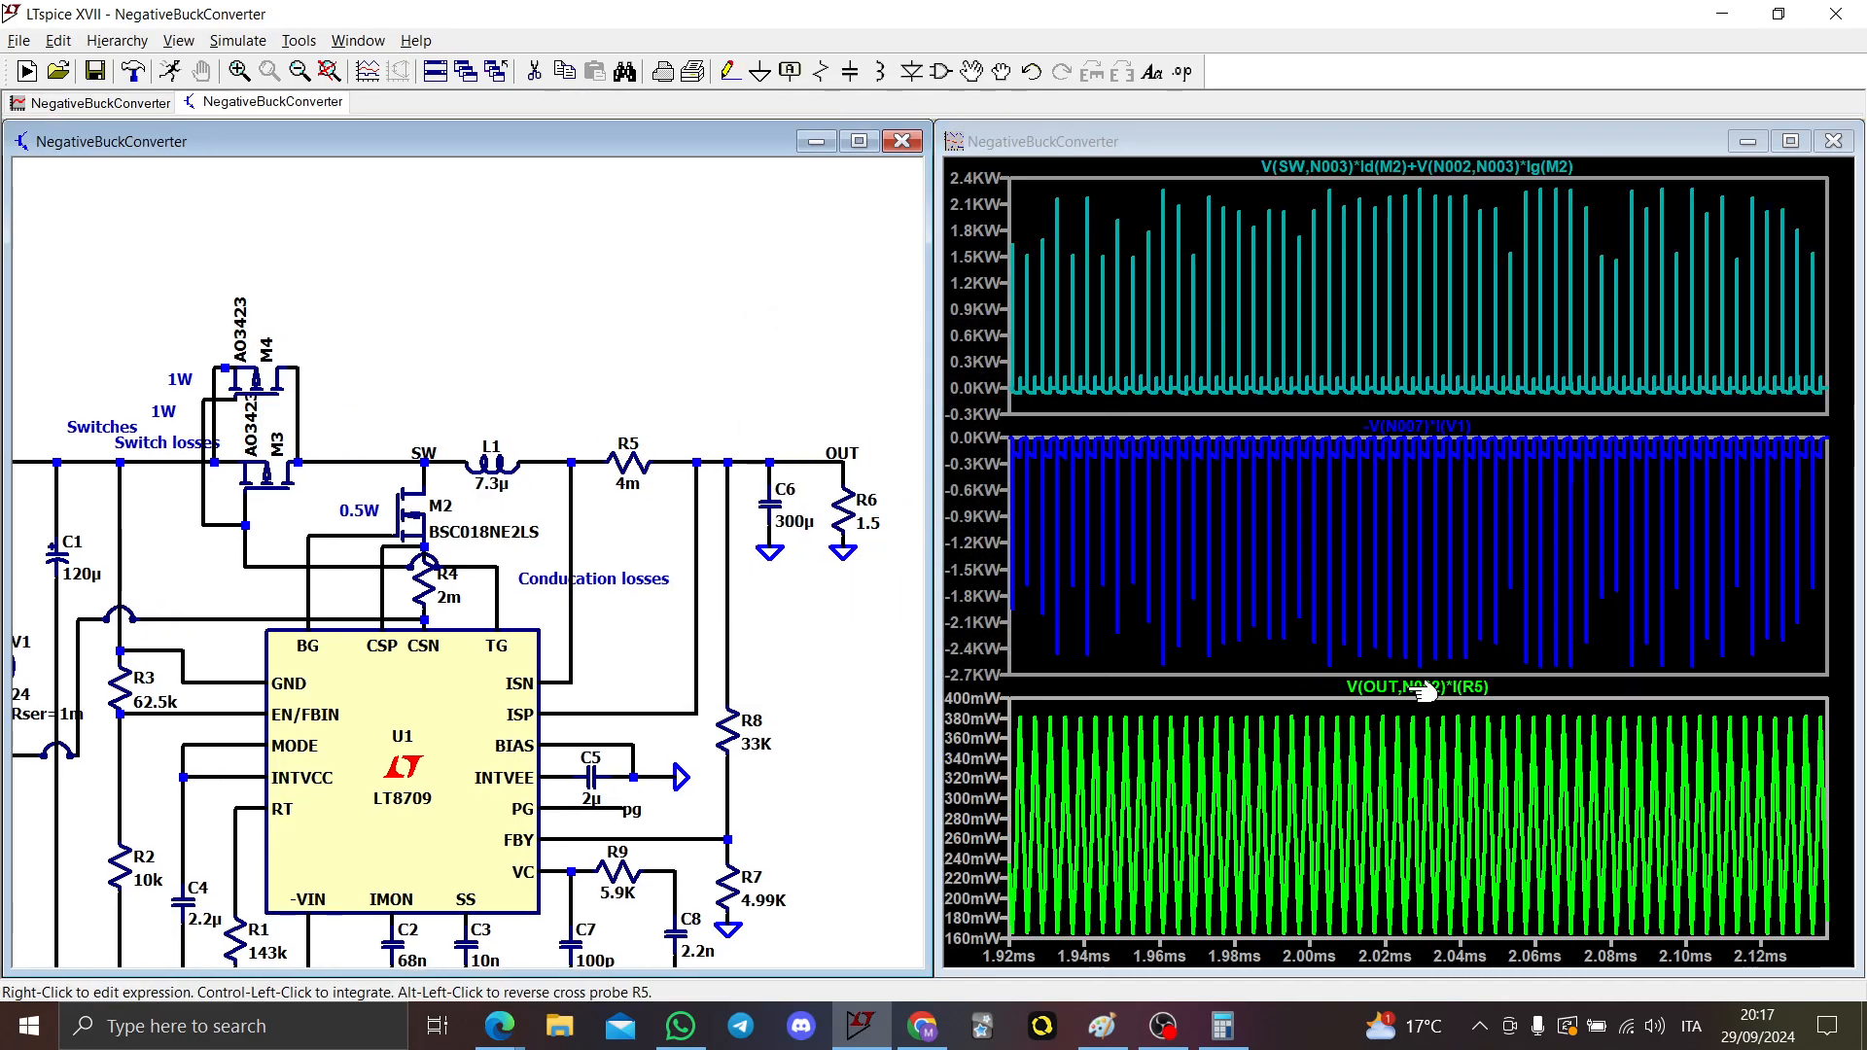
key("t")
key("Escape")
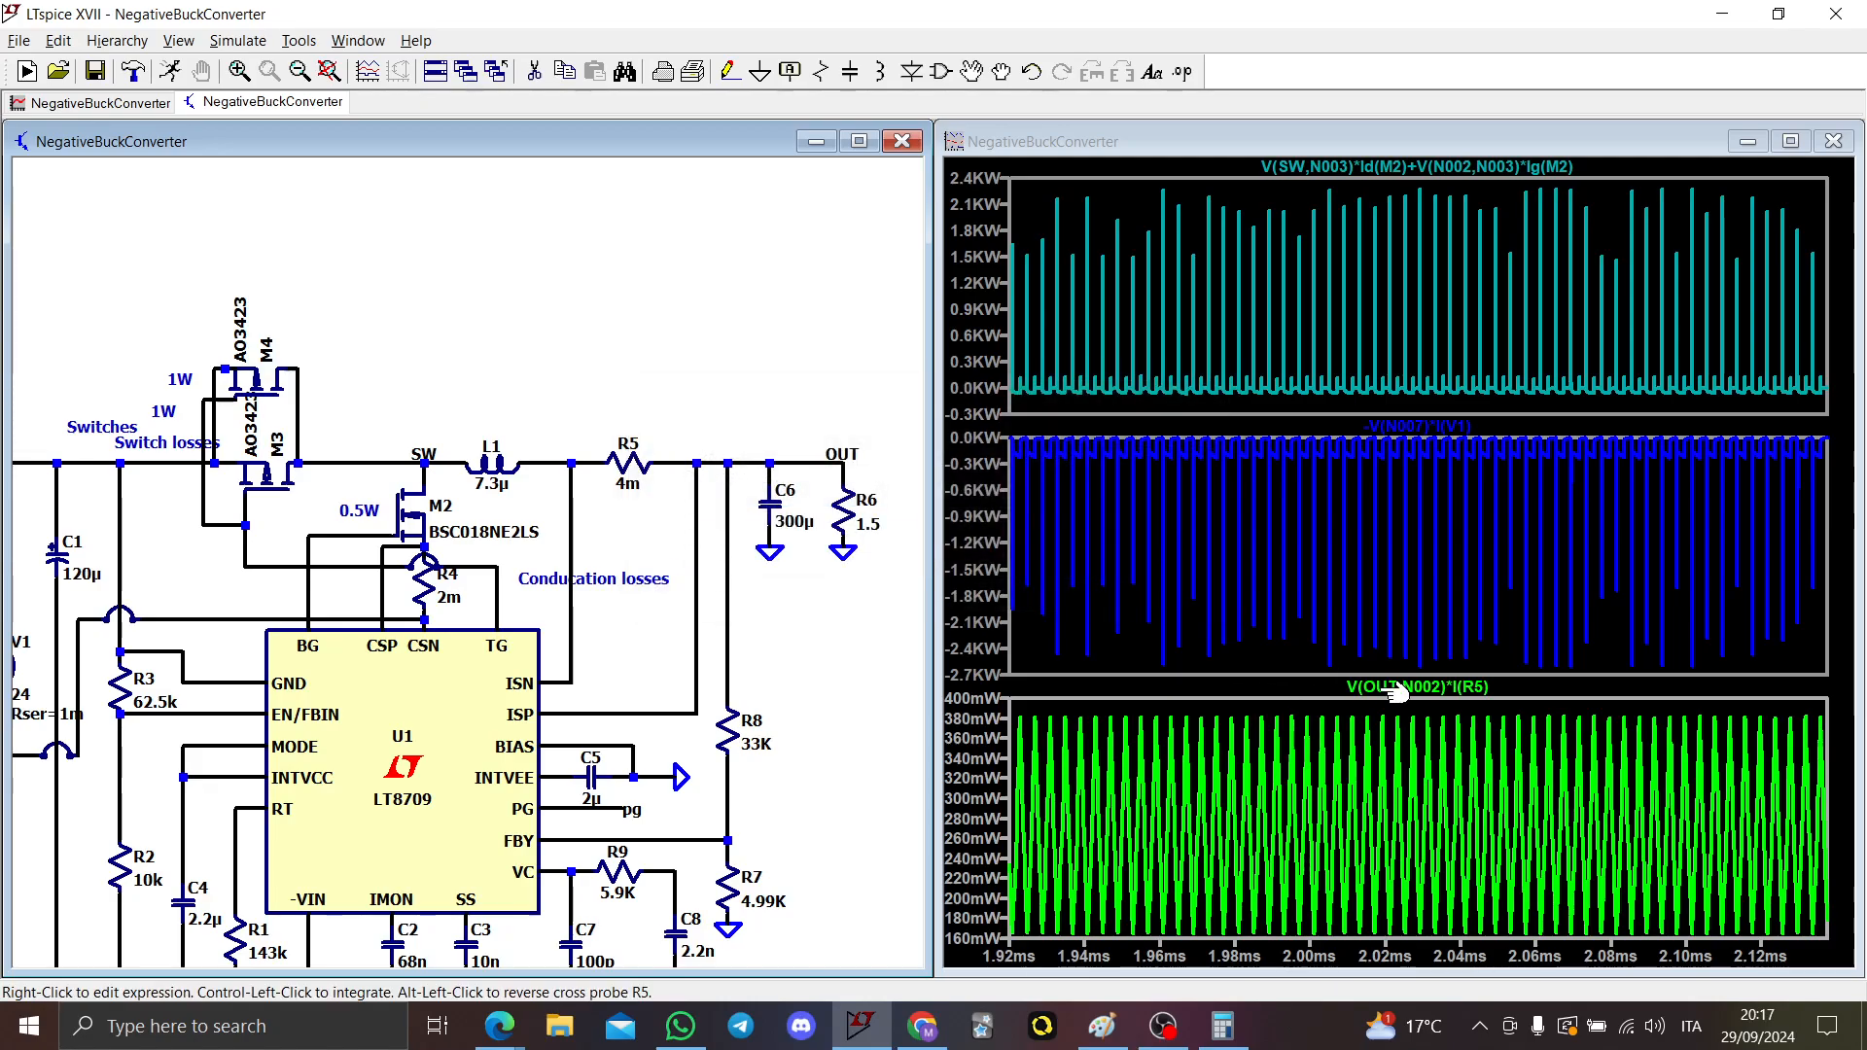
left_click(1395, 688, "ctrl")
key("Escape")
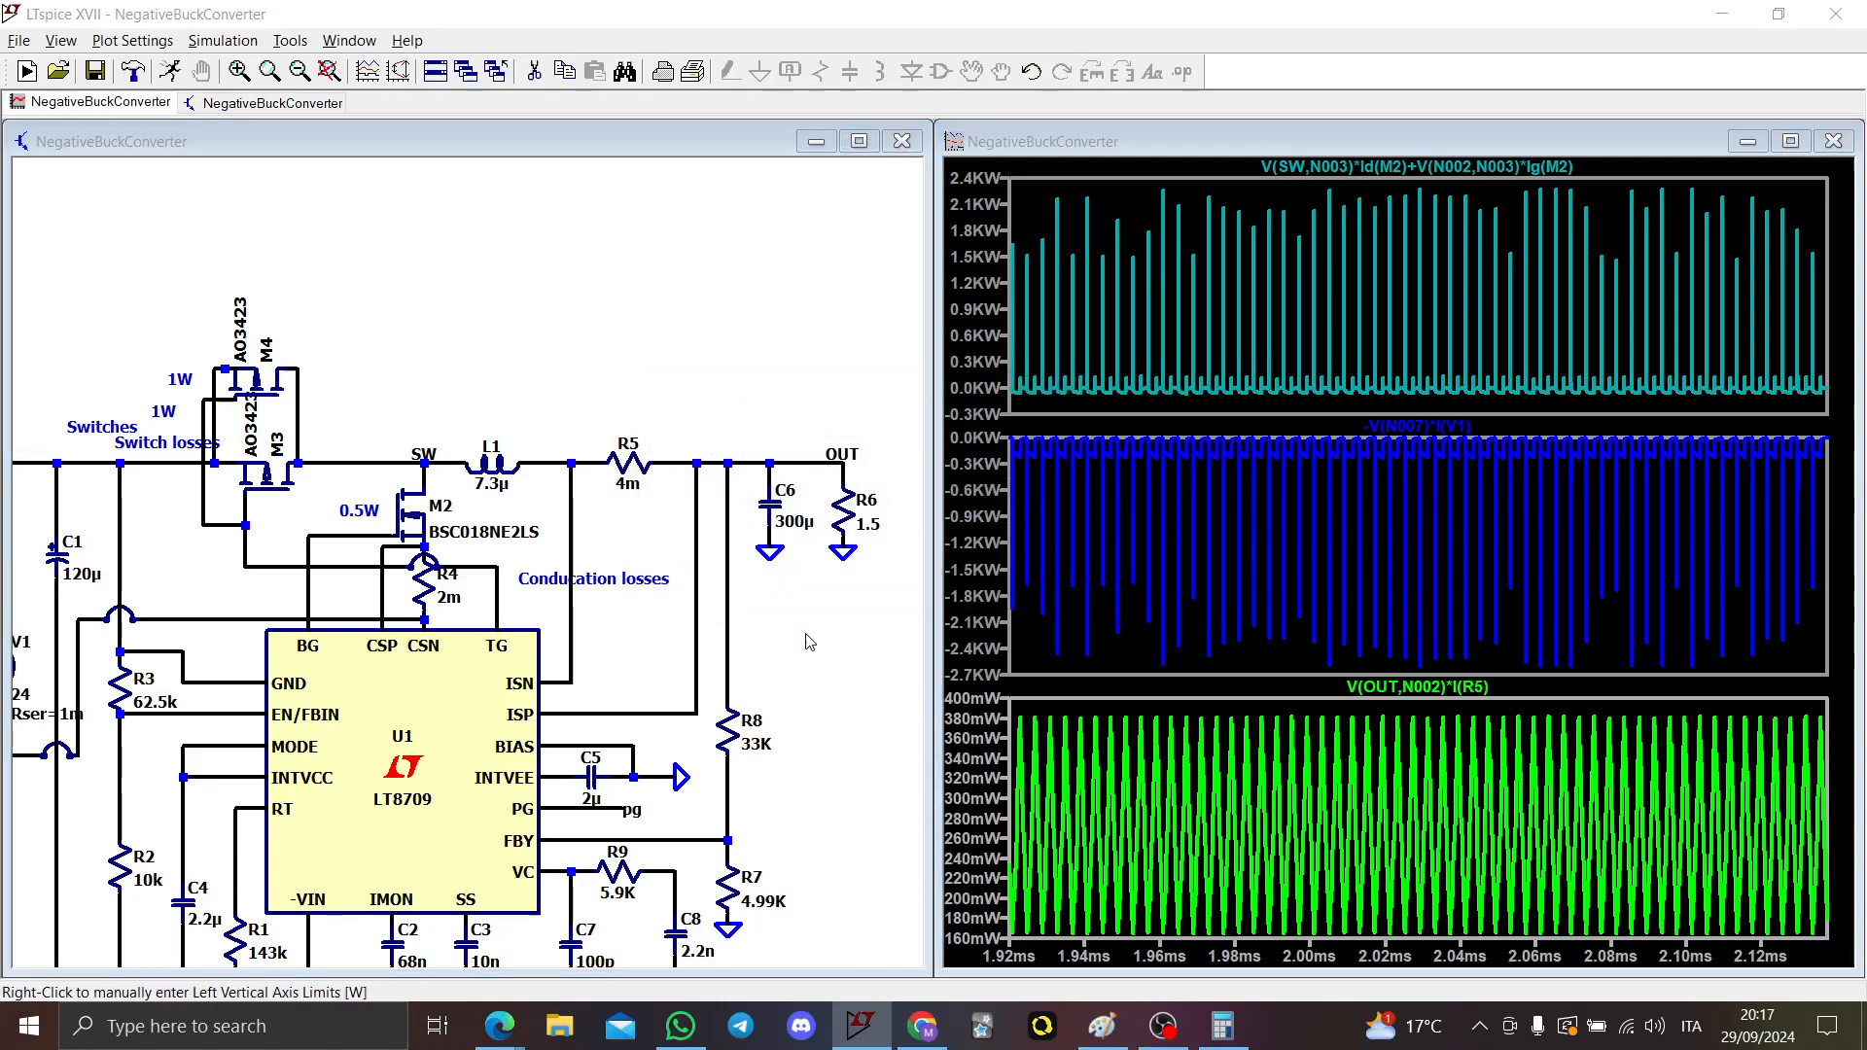
Step: Annotate the waveform plot with the text 265mW, returning to the schematic
key("t")
key("BackSpace")
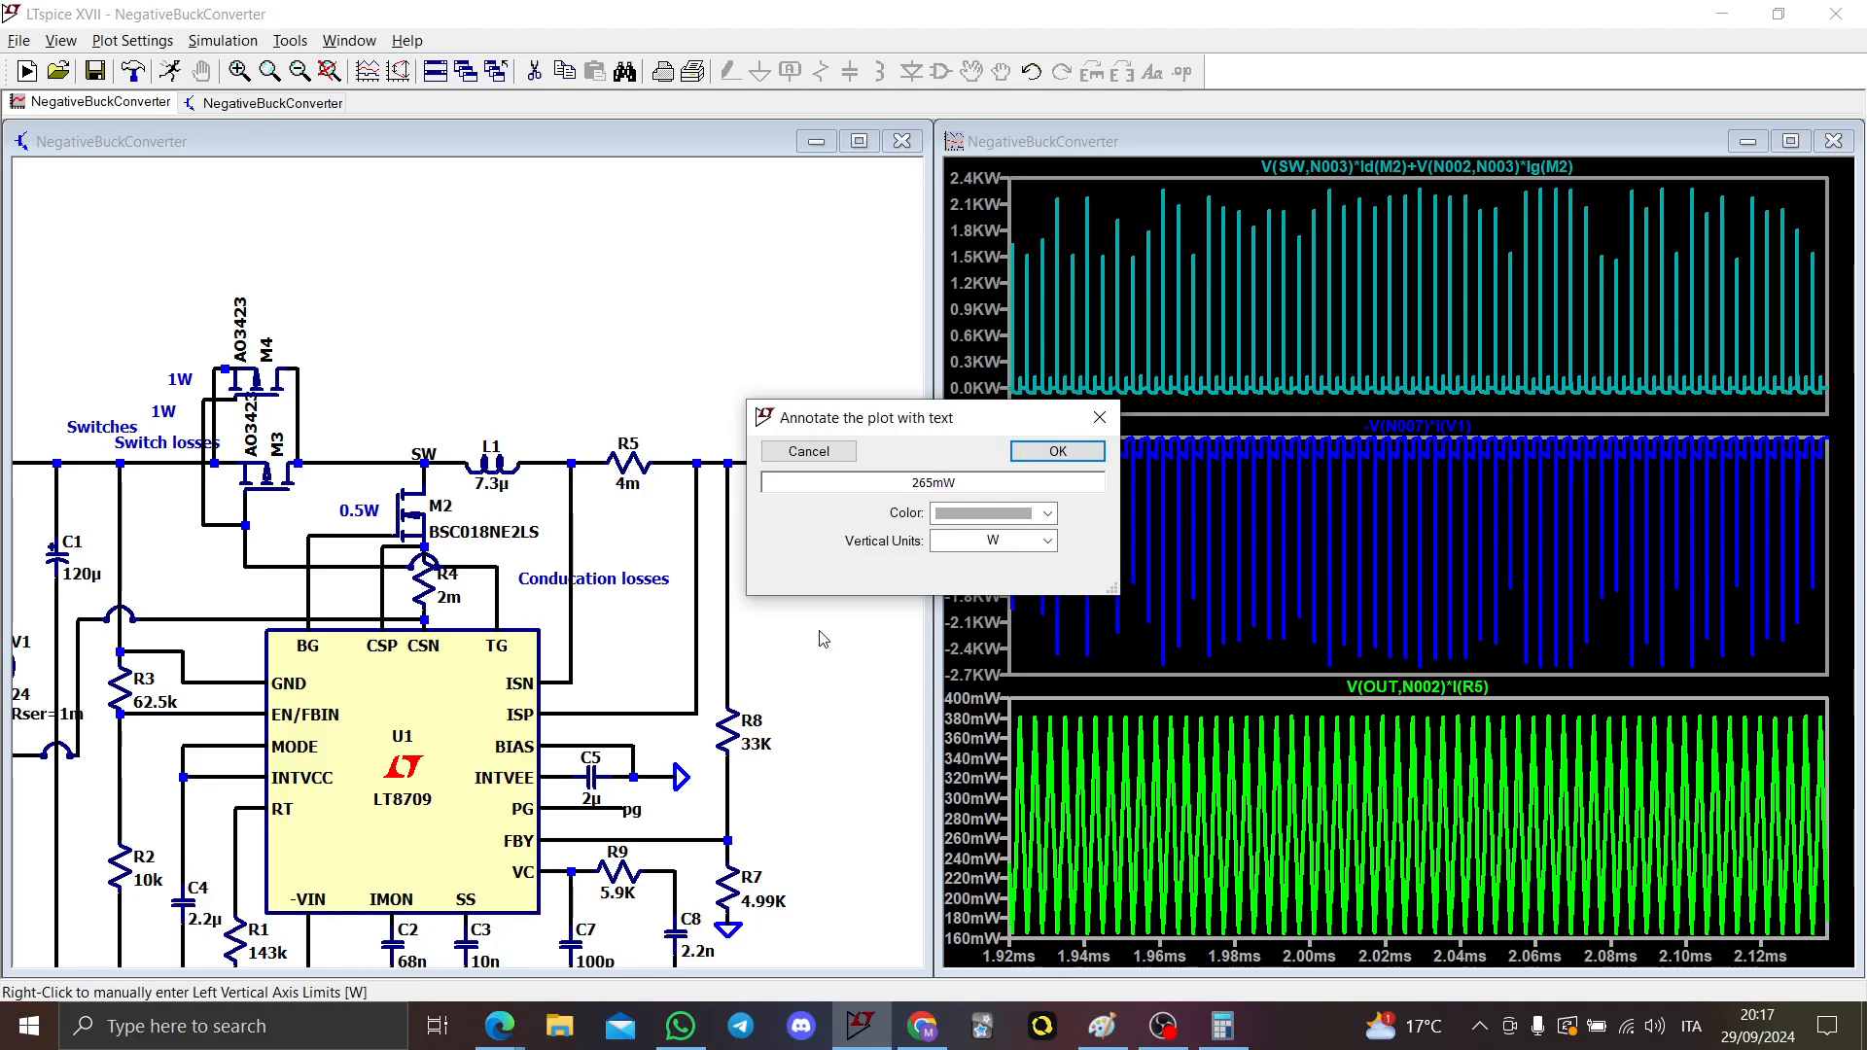
key("Return")
left_click(643, 420)
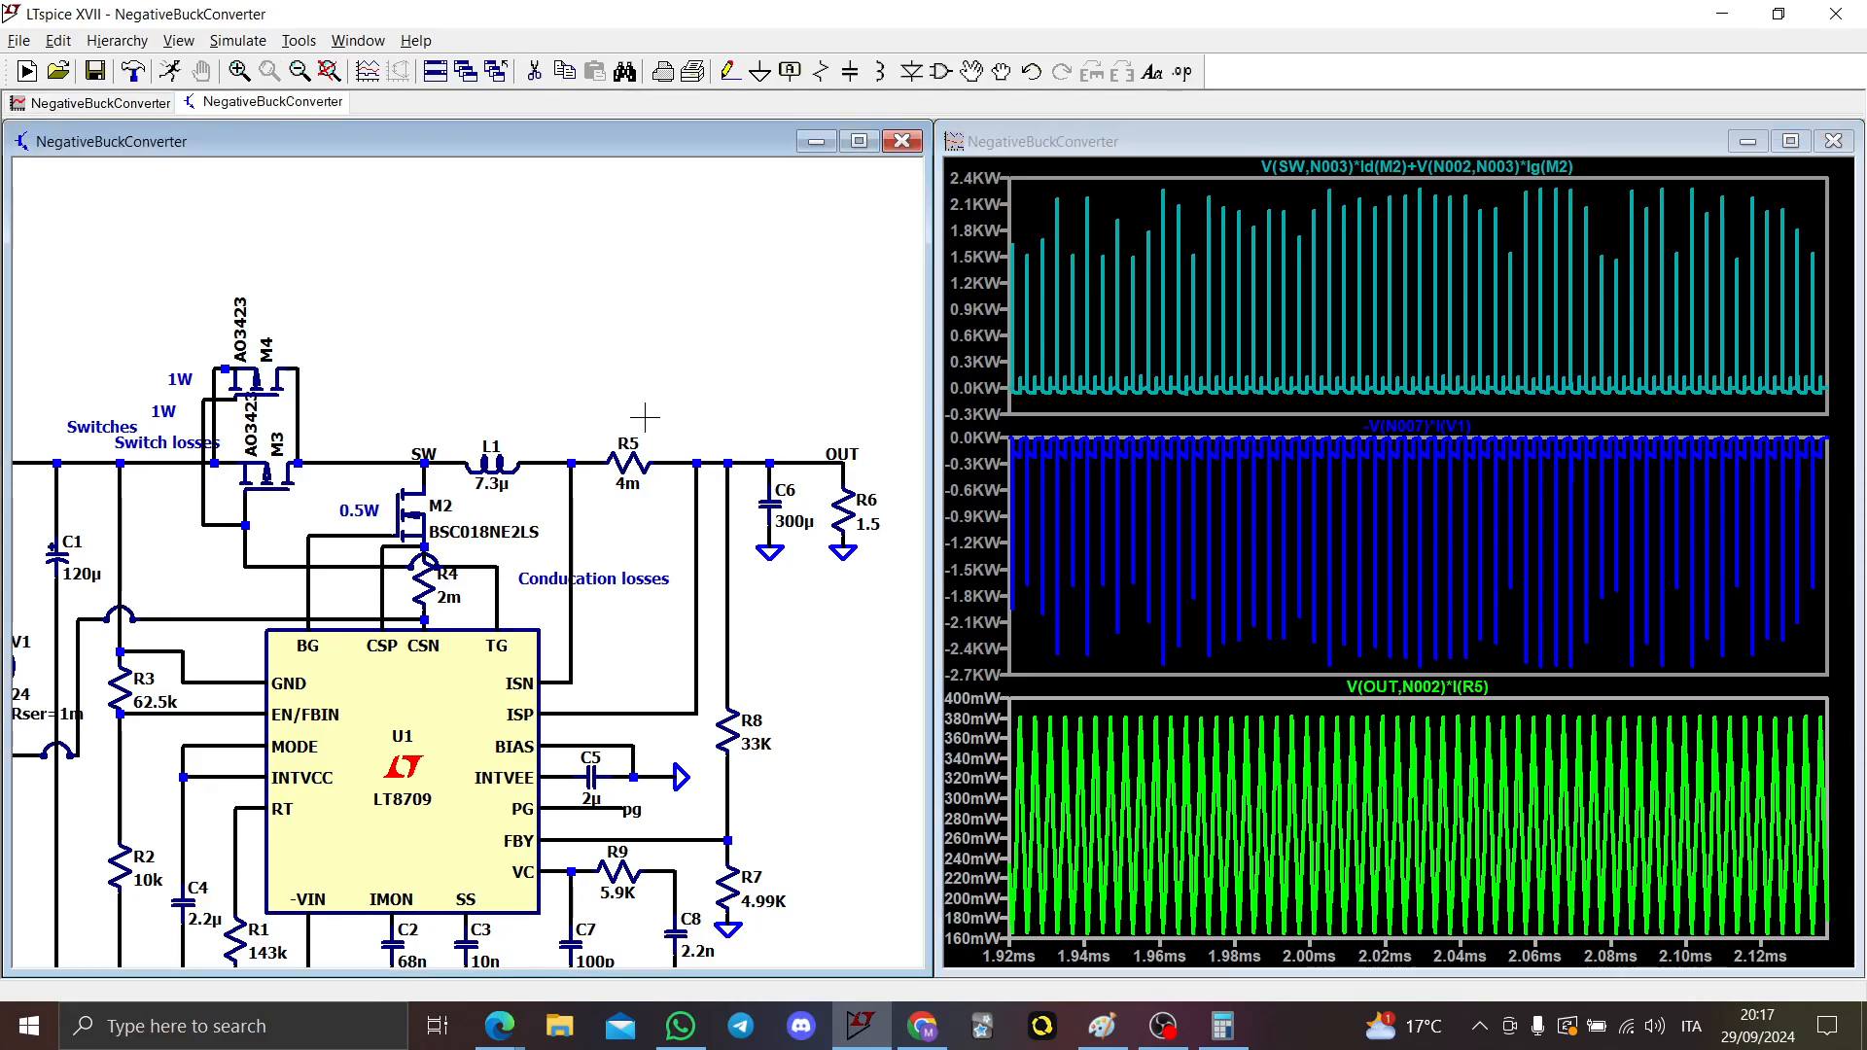
Step: Add a 265mW comment above resistor R5 on the schematic
key("t")
type("265m")
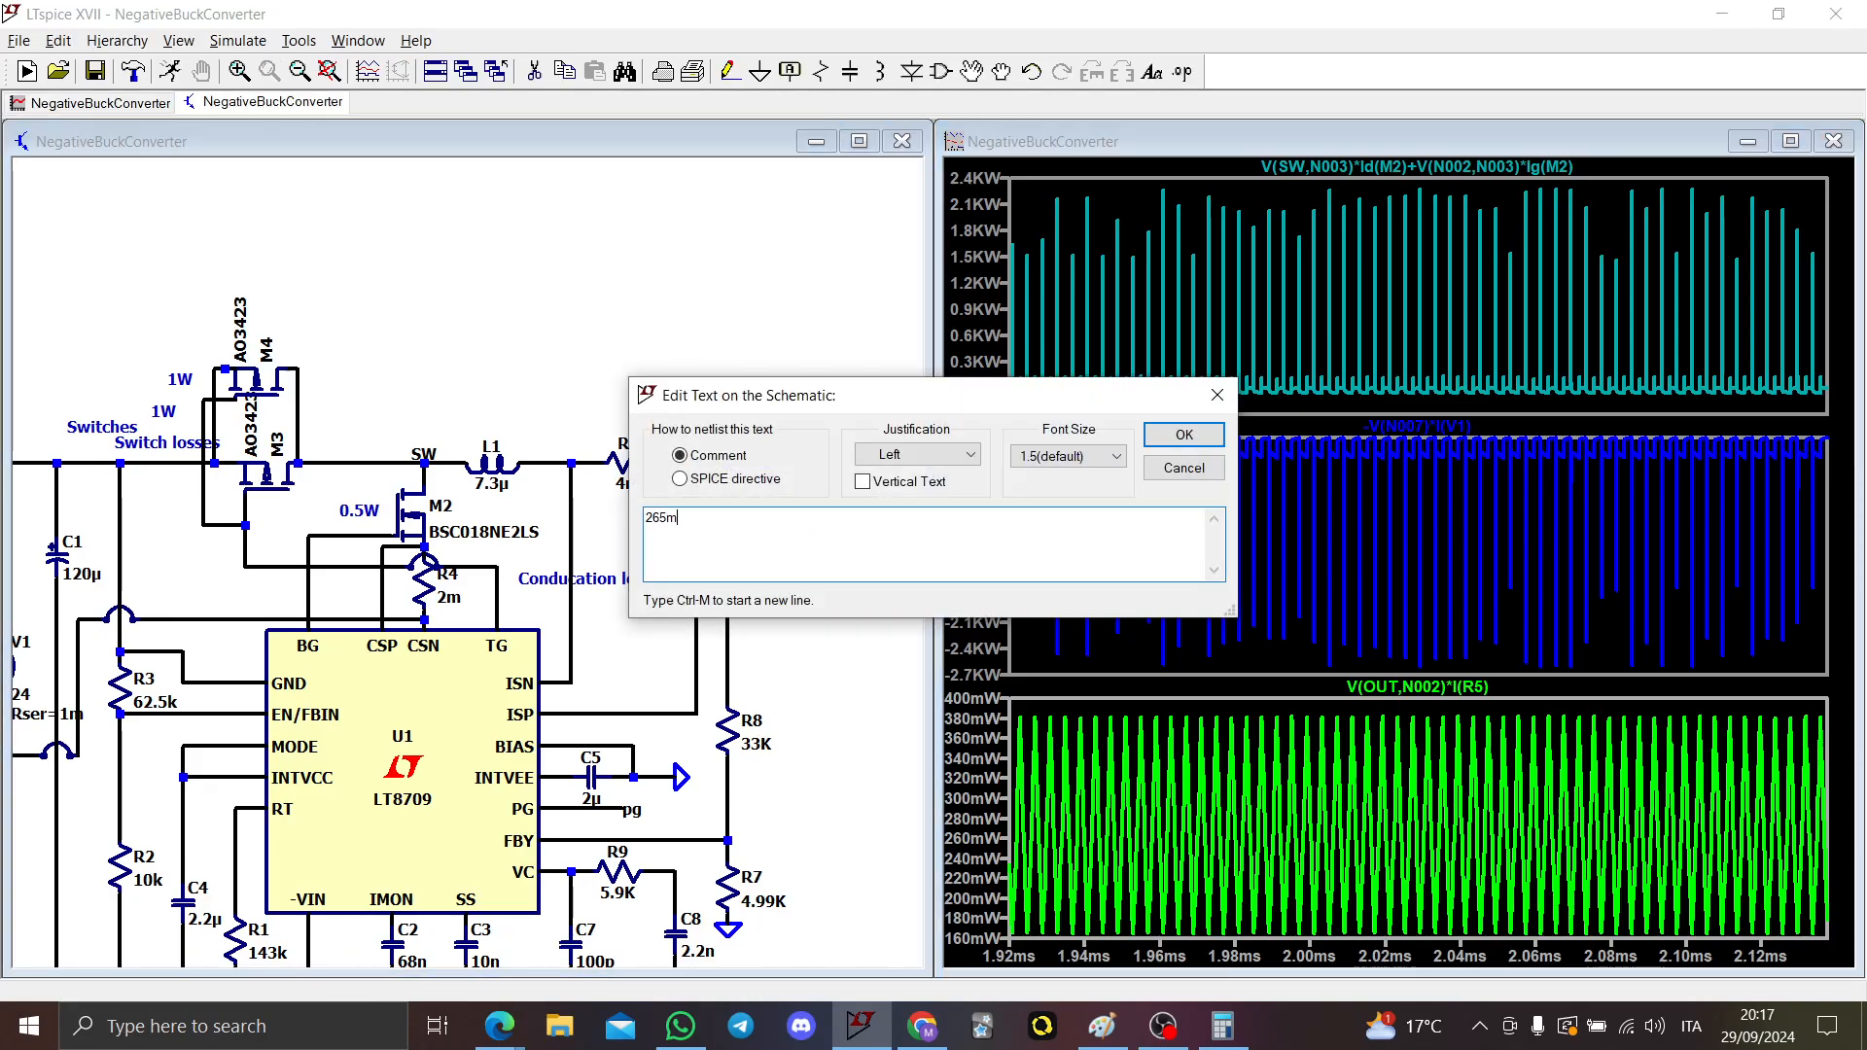
type("W")
key("Return")
left_click(601, 424)
Step: Plot R4's power dissipation and measure its average over the displayed interval, closing the readout
scroll(512, 516, "up", 1)
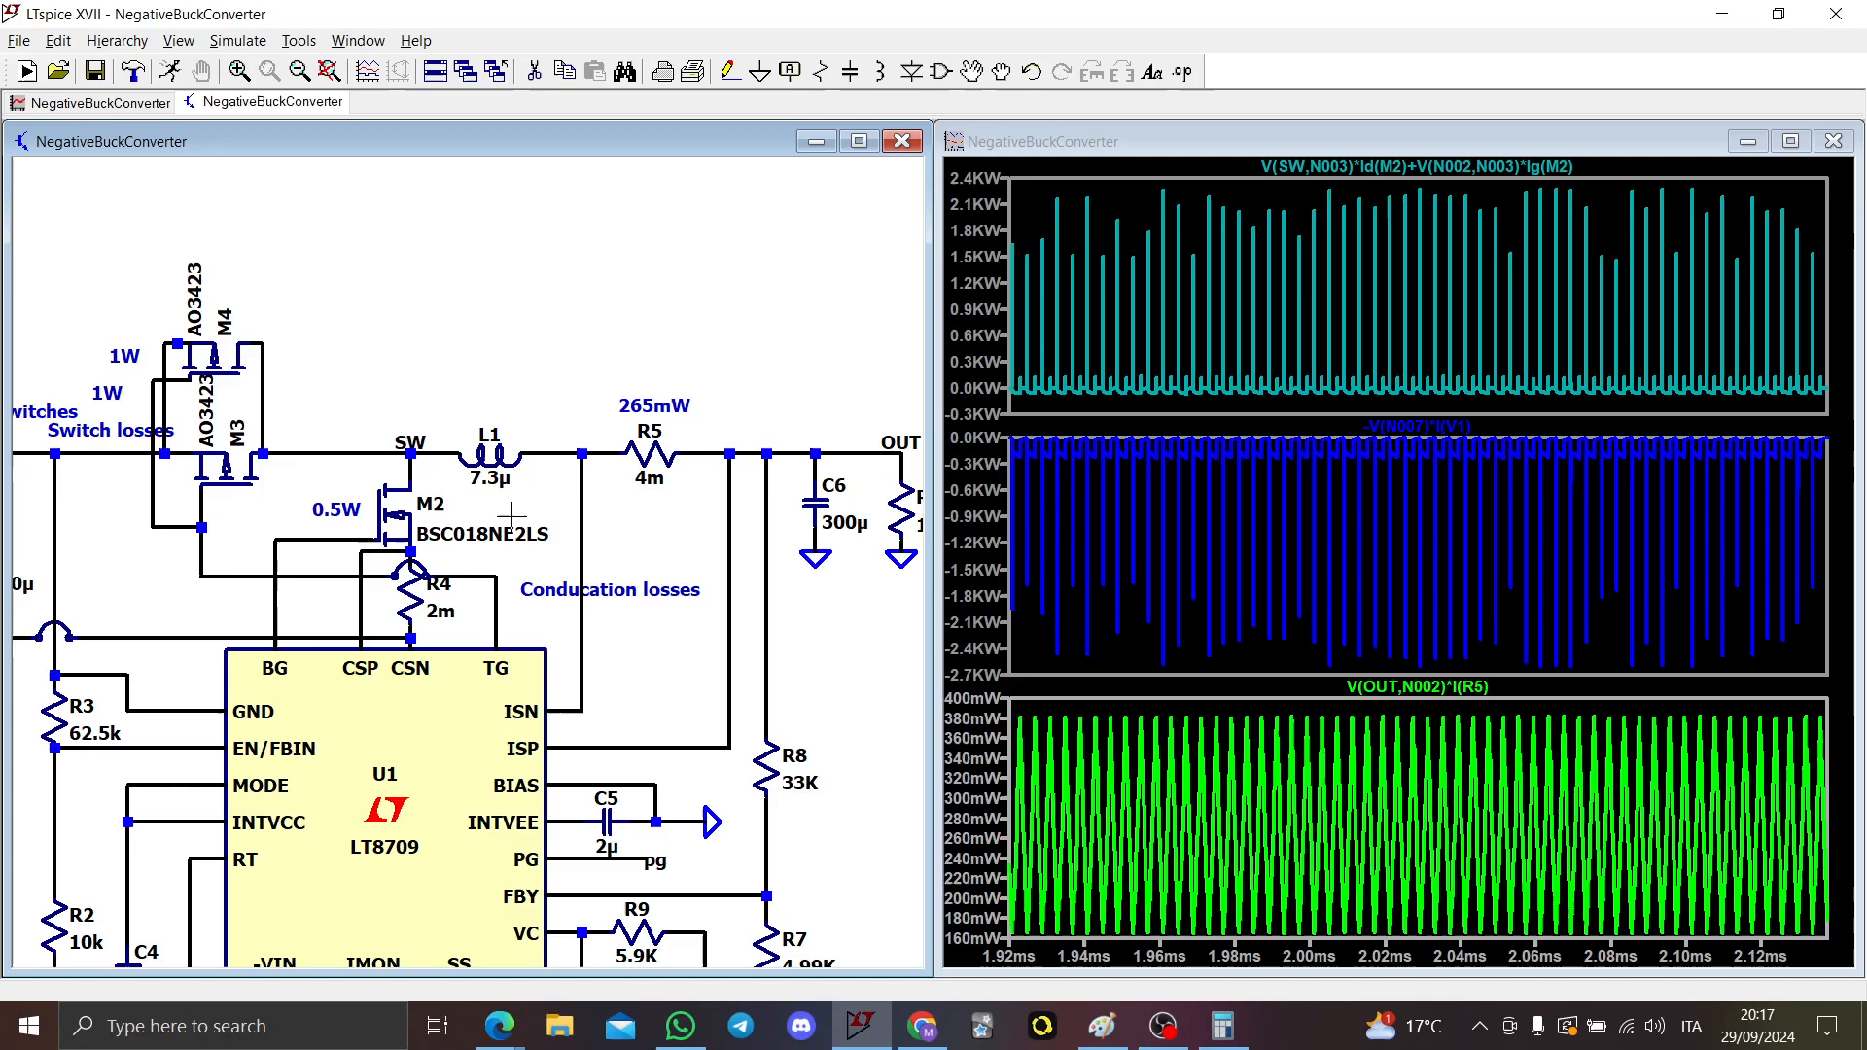
scroll(525, 510, "up", 2)
left_click(335, 649, "alt")
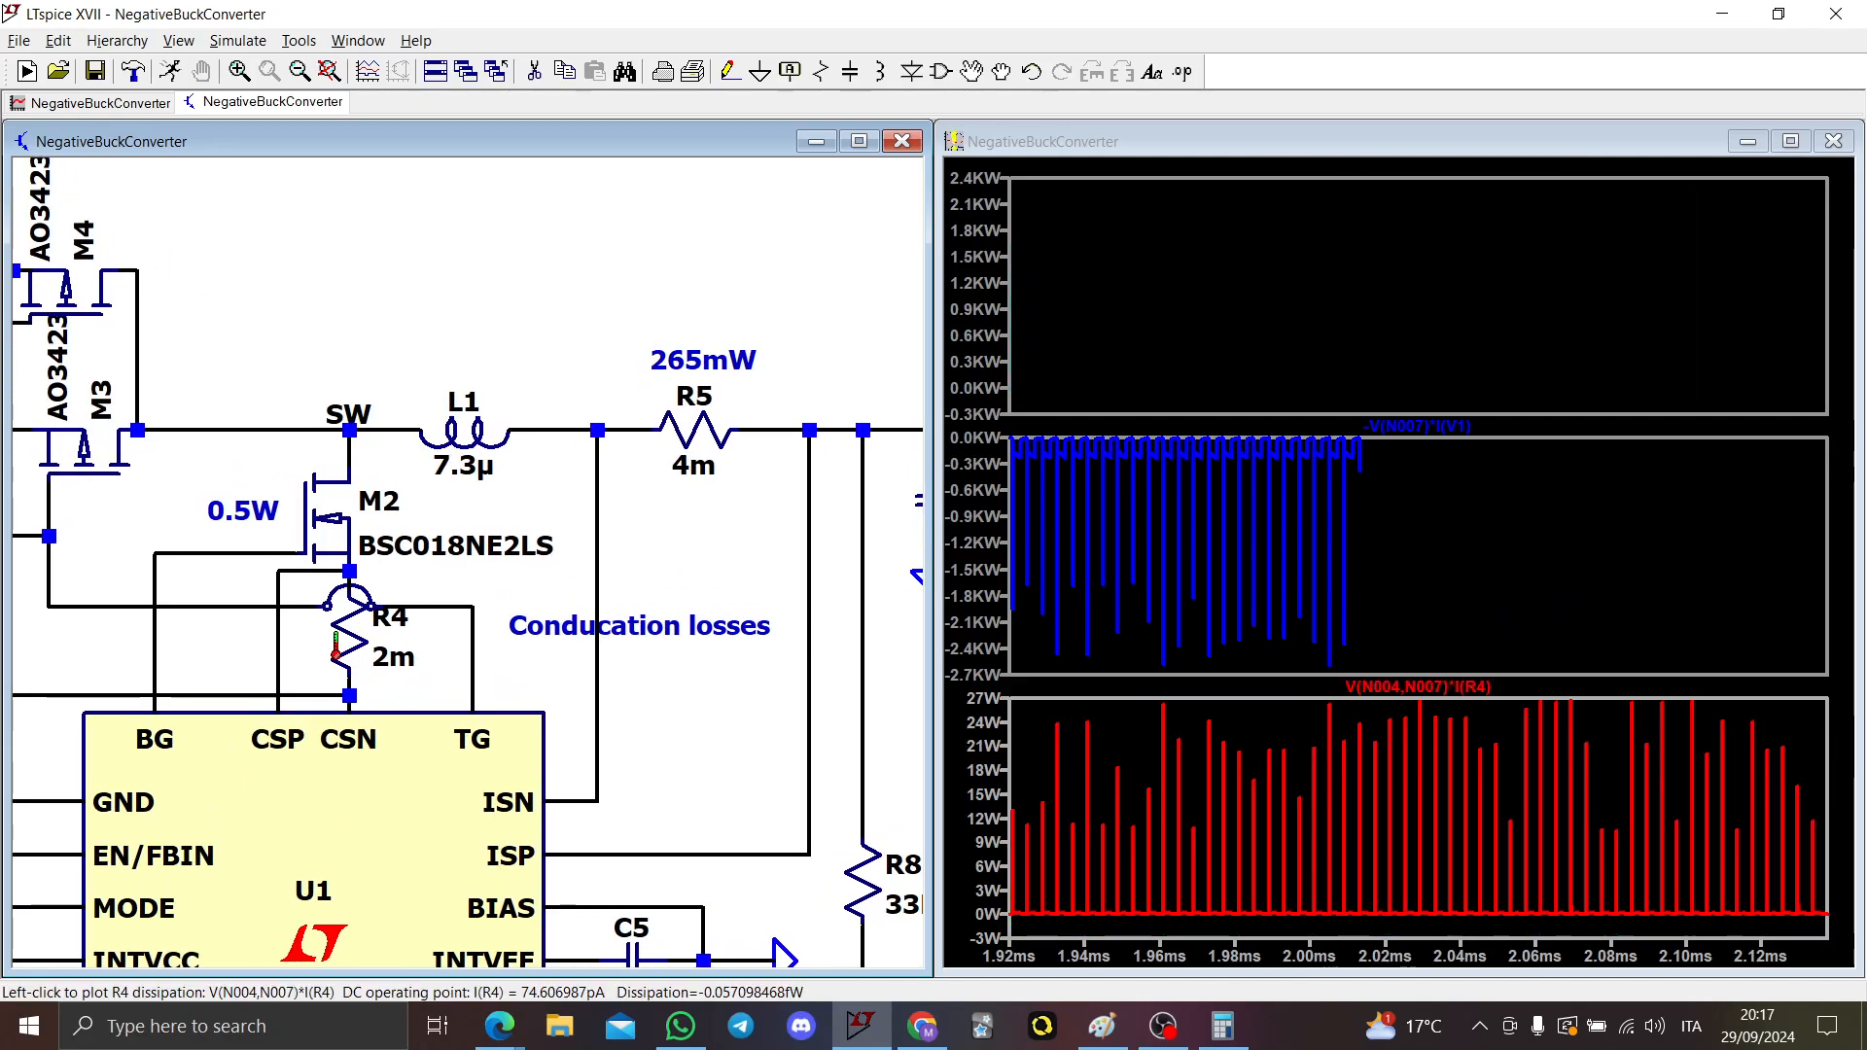
left_click(1443, 689, "ctrl")
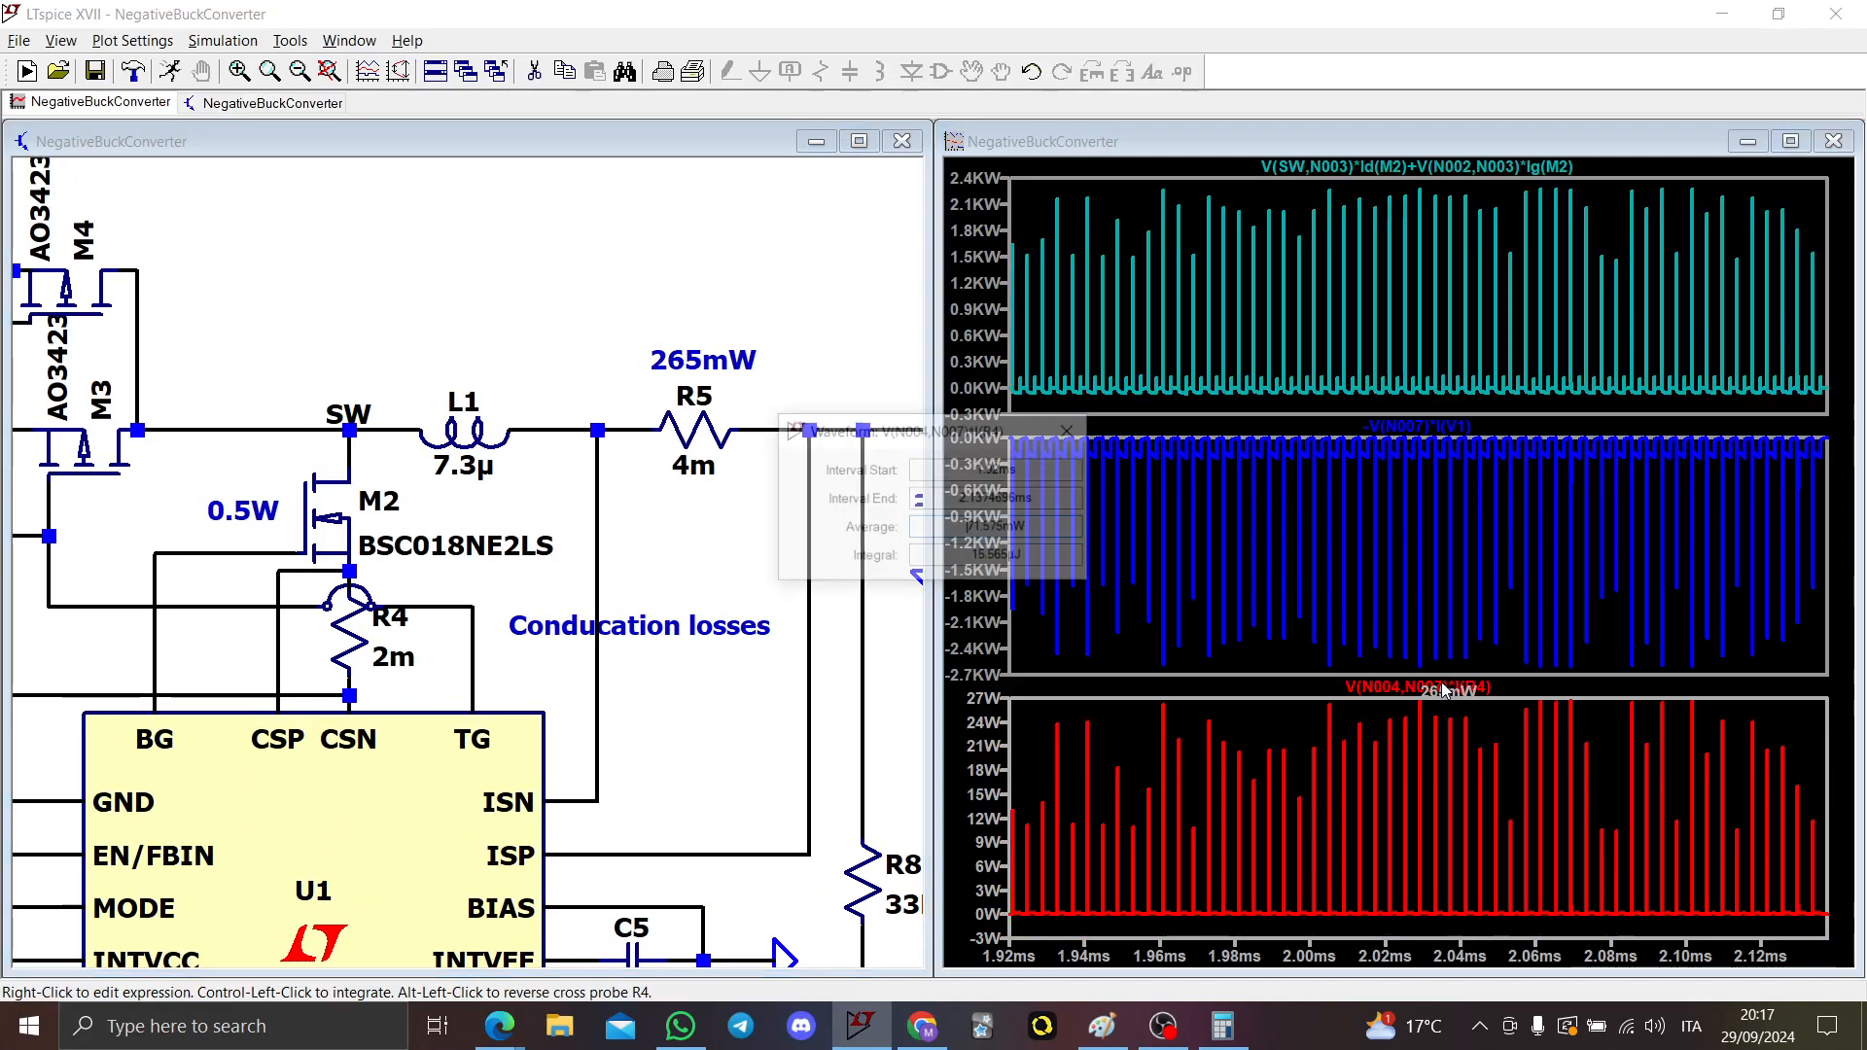
key("Escape")
Step: Add a 71mW comment beside resistor R4 on the schematic, dismissing the empty plot annotation
key("t")
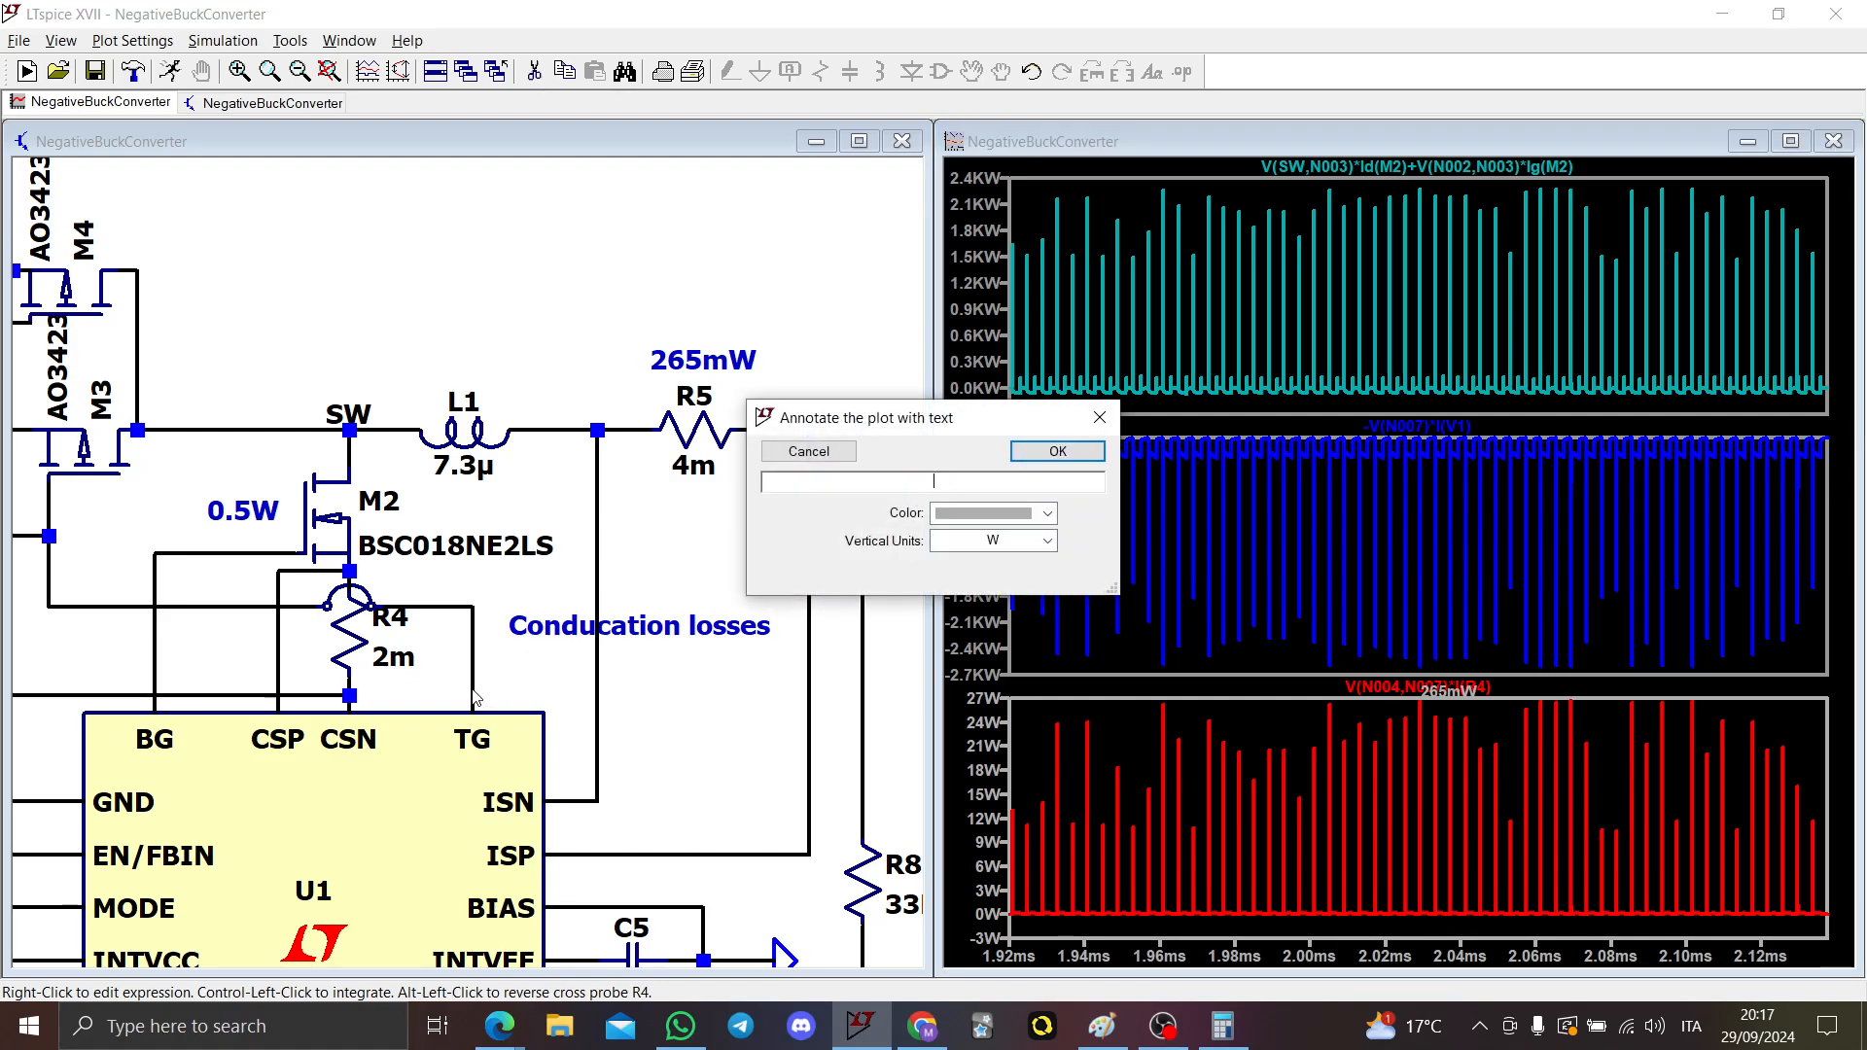
key("Return")
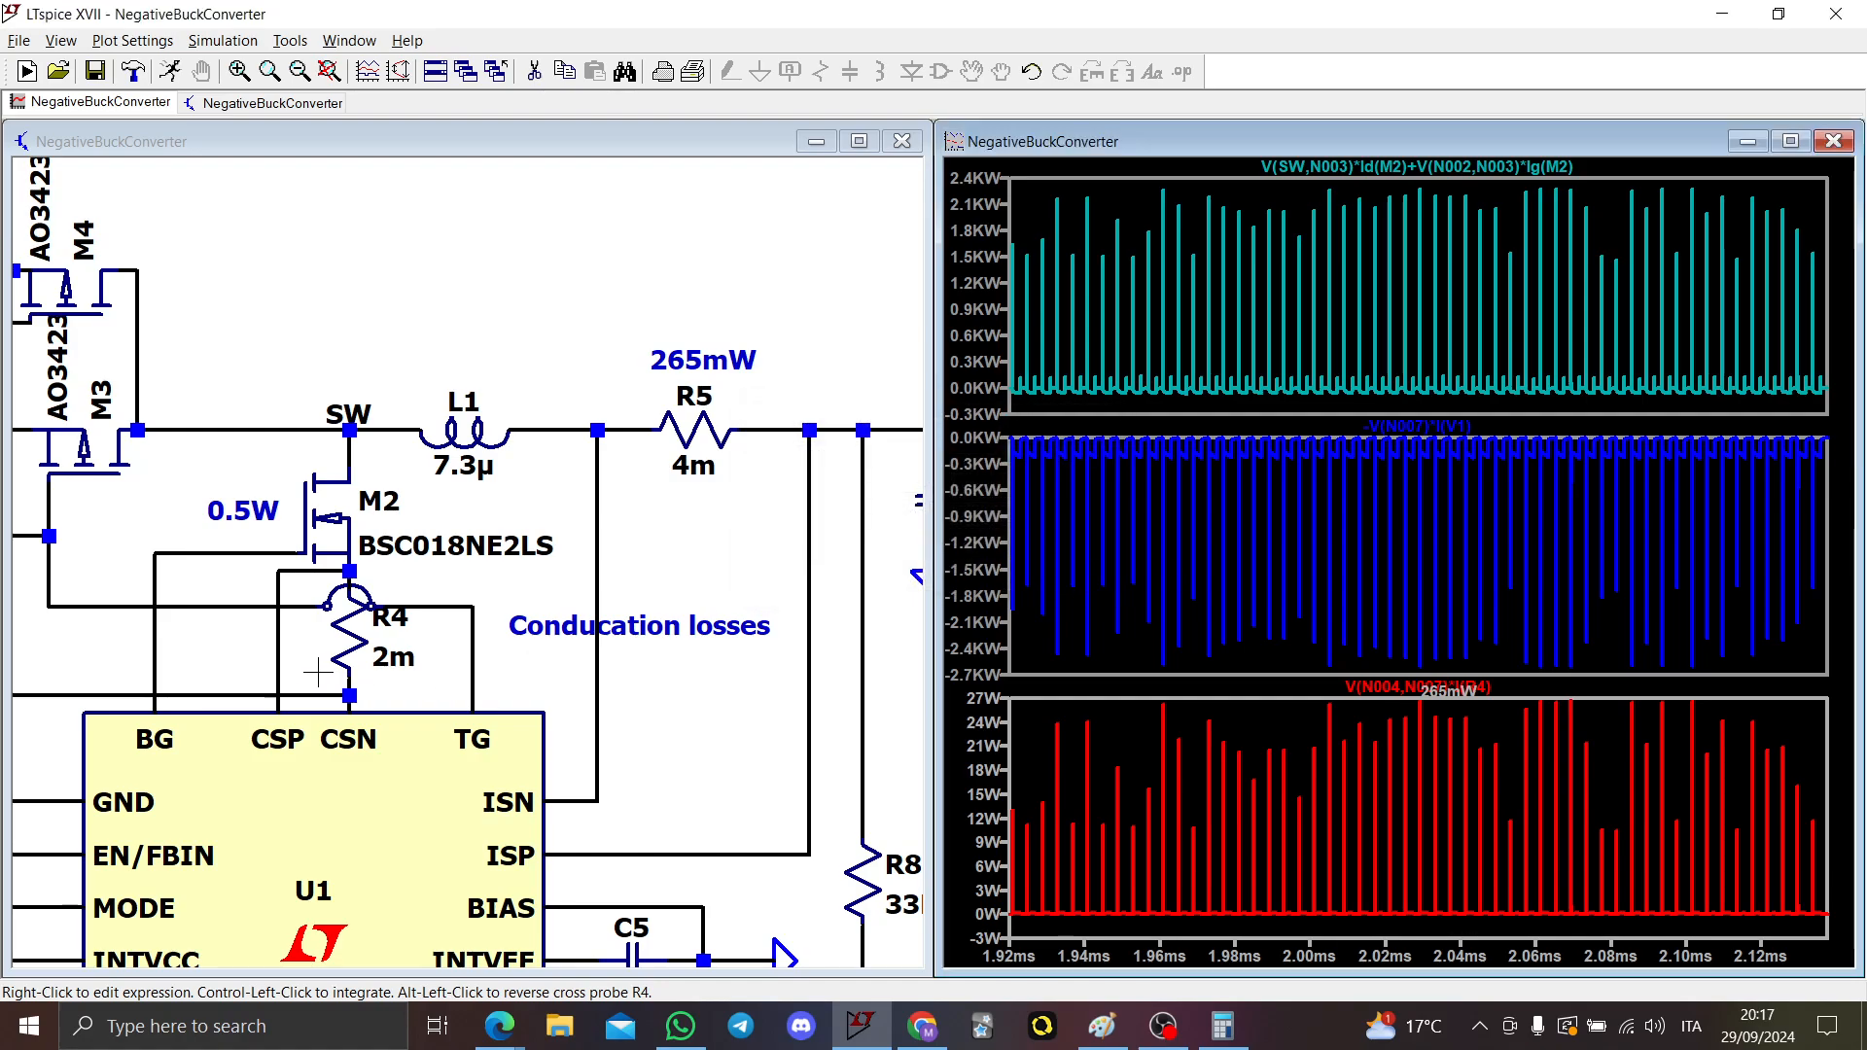
left_click(407, 684)
key("t")
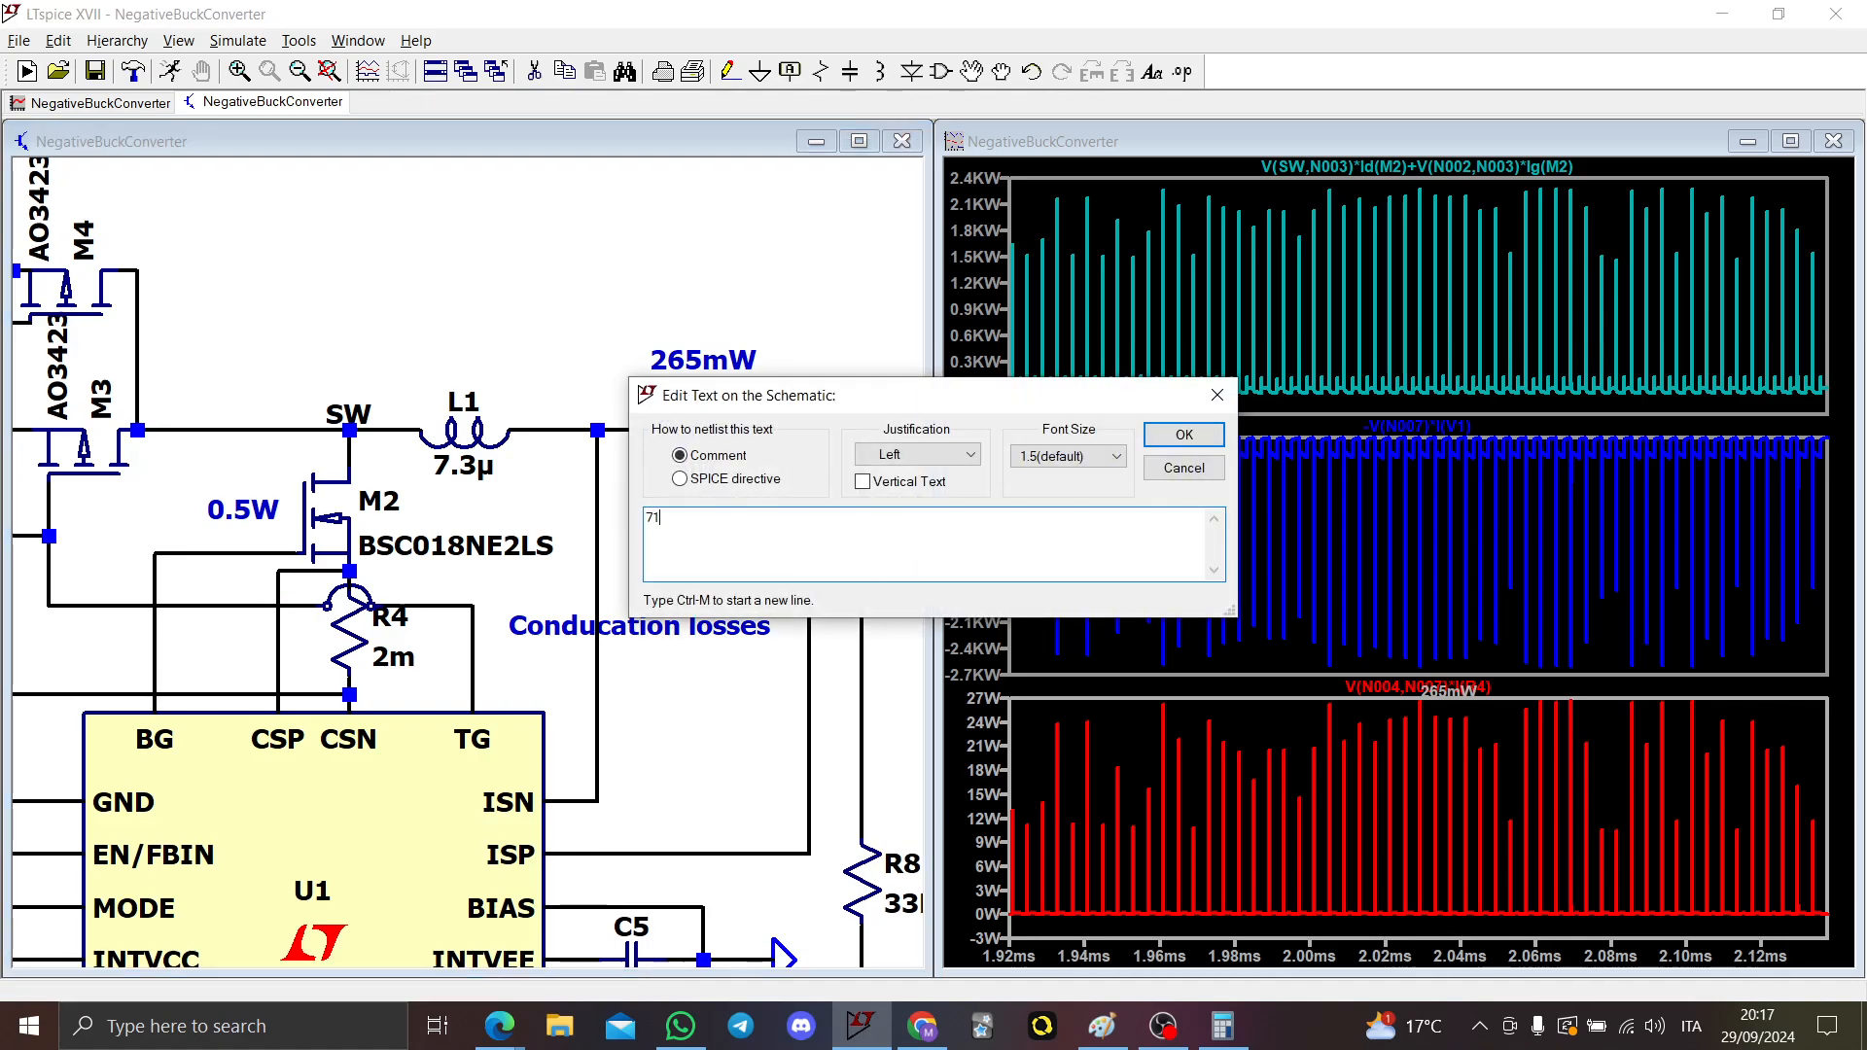
key("Return")
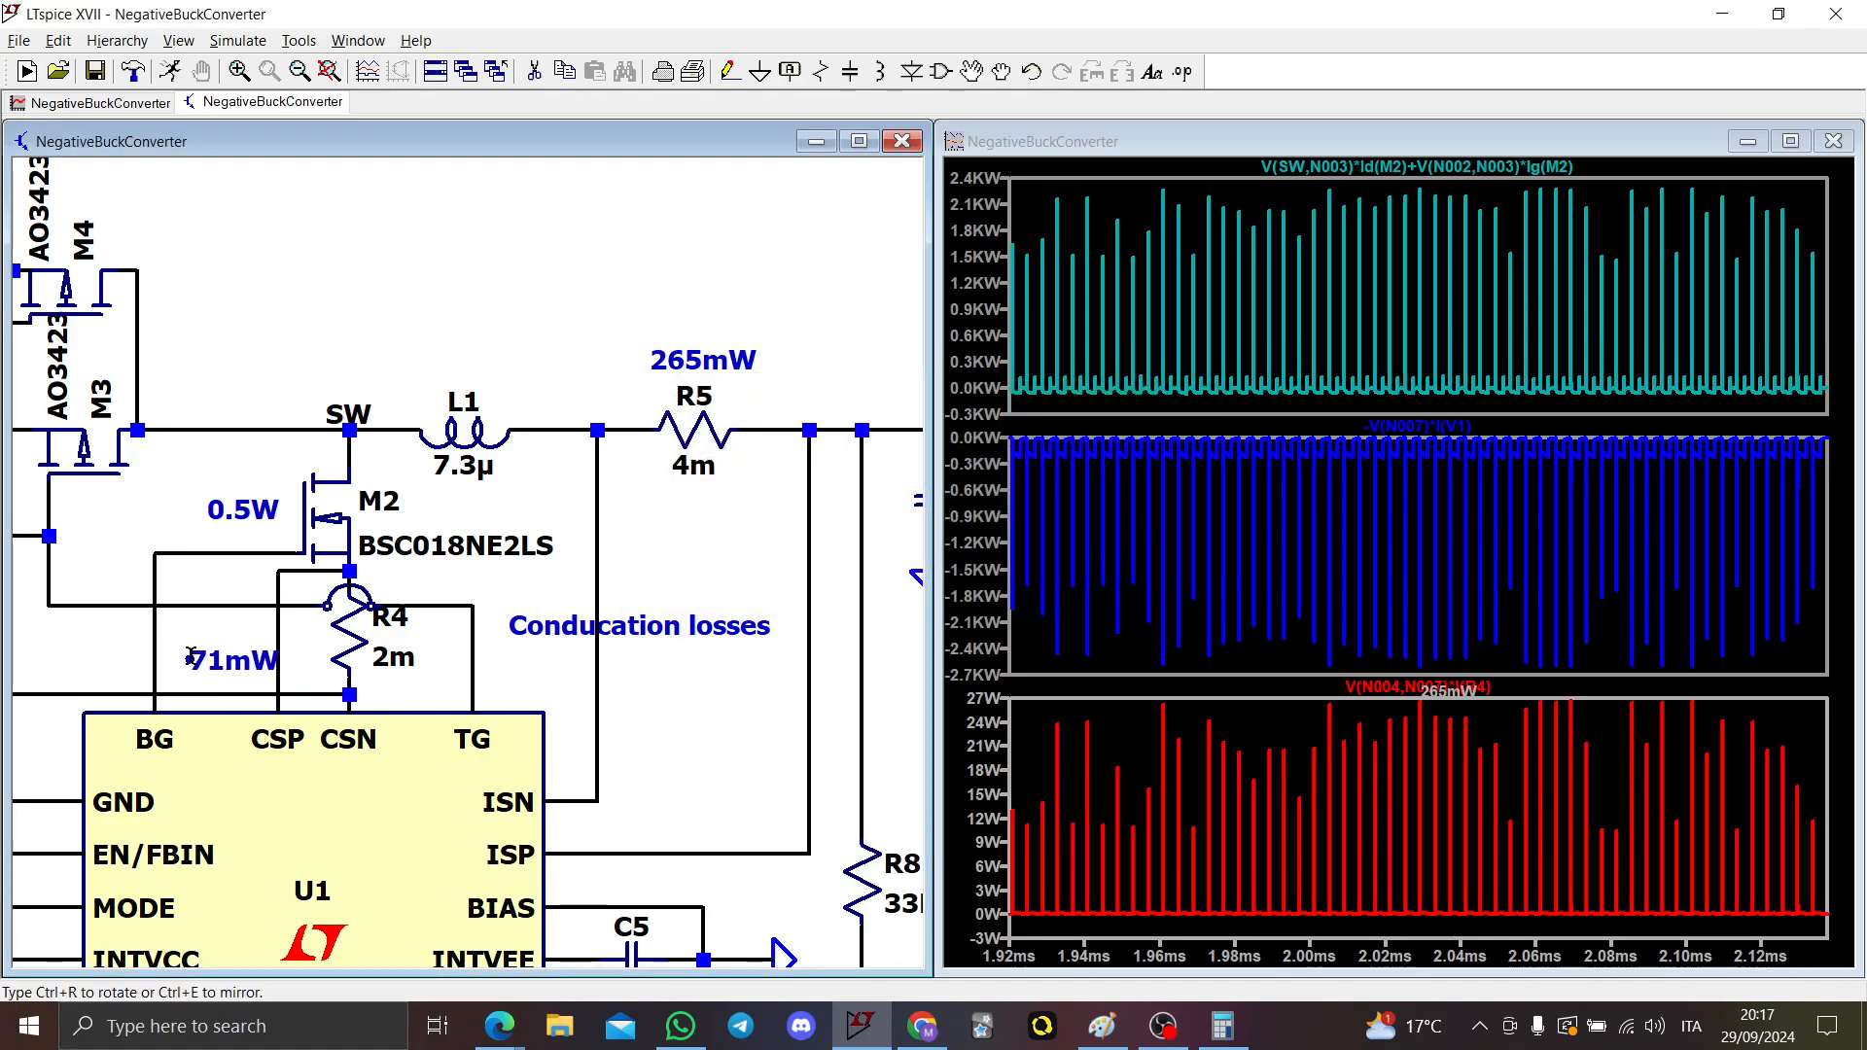
left_click(185, 654)
scroll(313, 609, "down", 2)
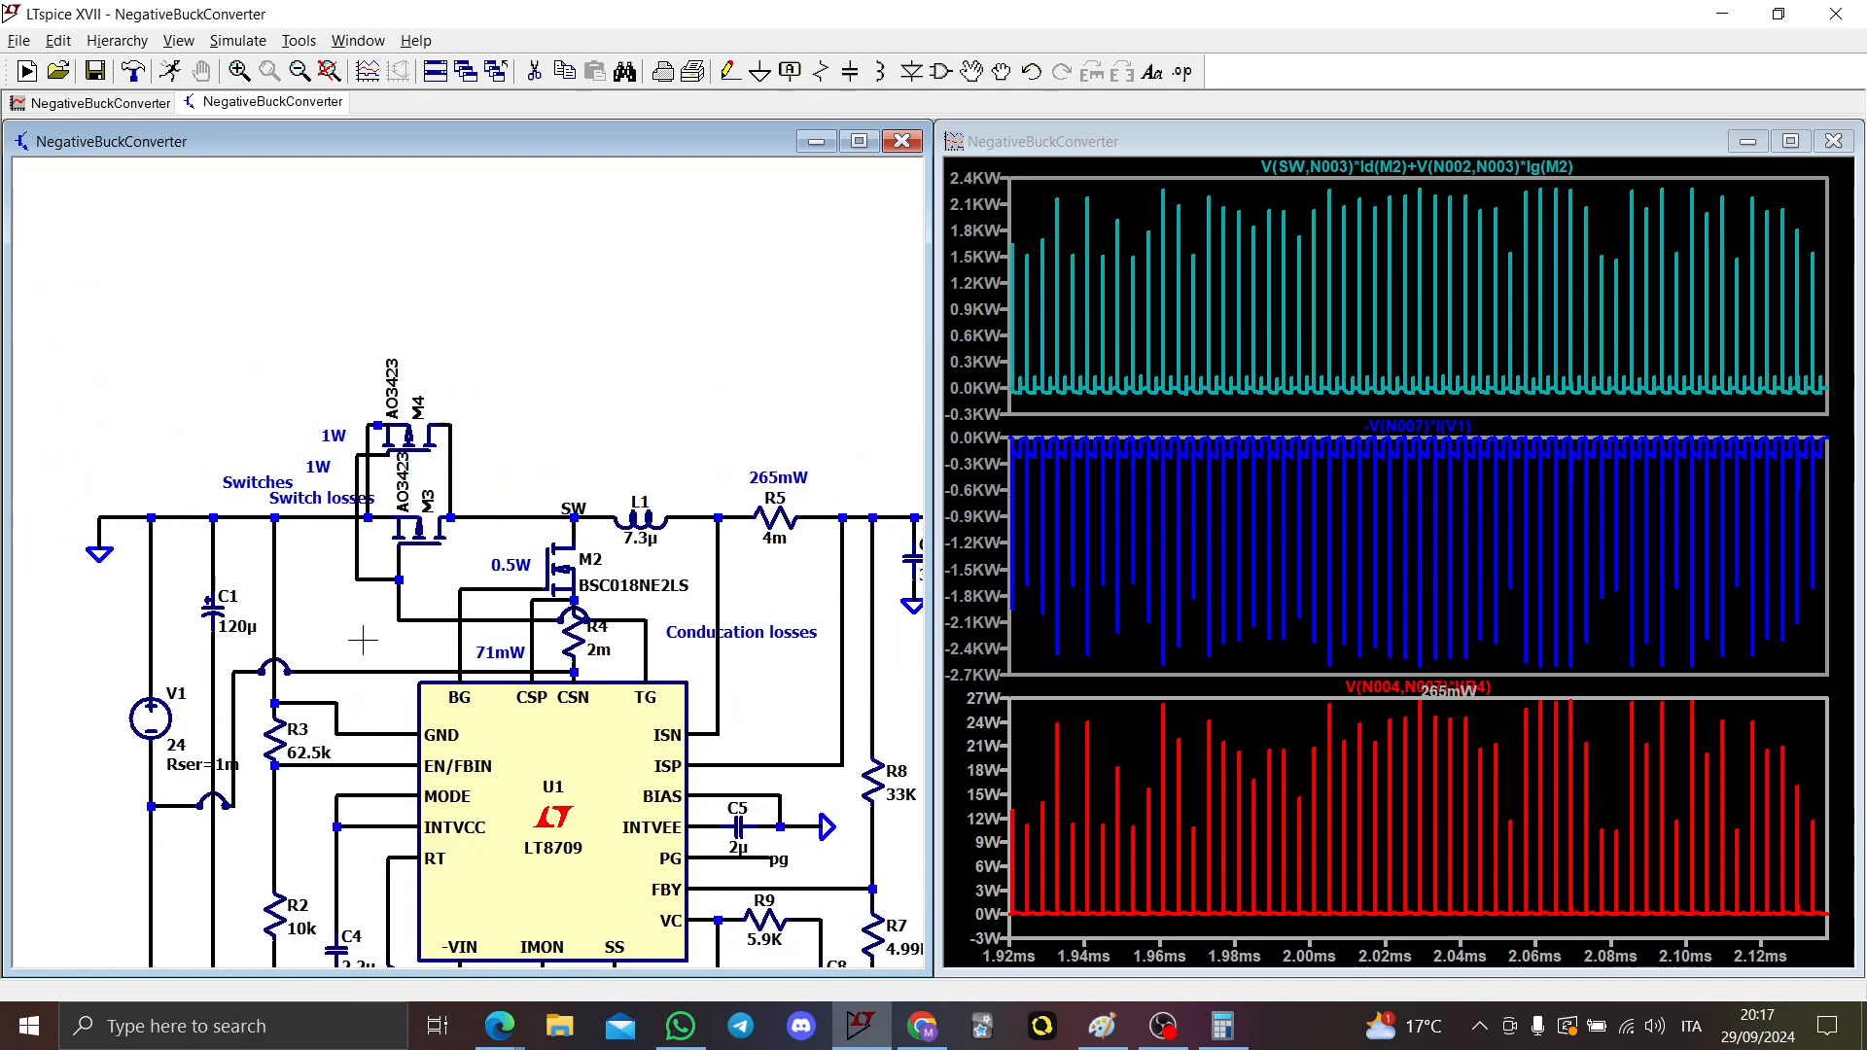
scroll(312, 610, "down", 3)
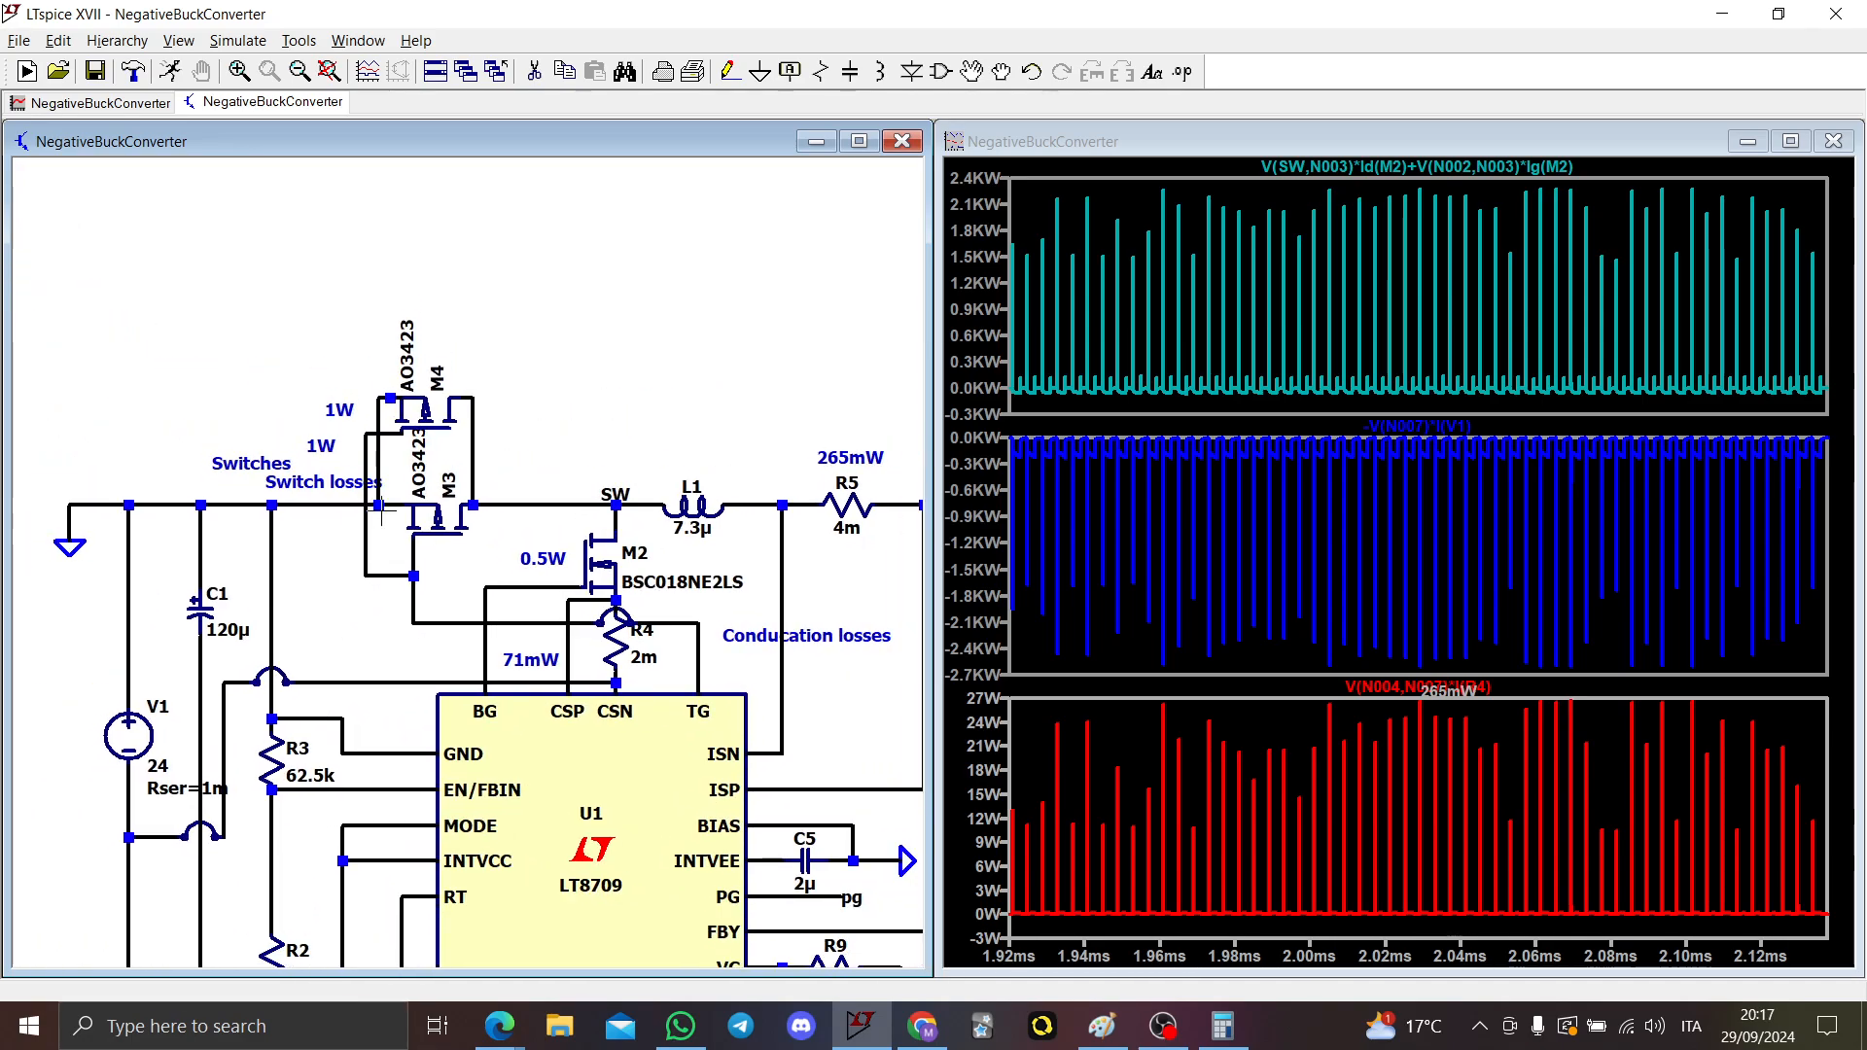
left_click_drag(649, 430, 602, 430)
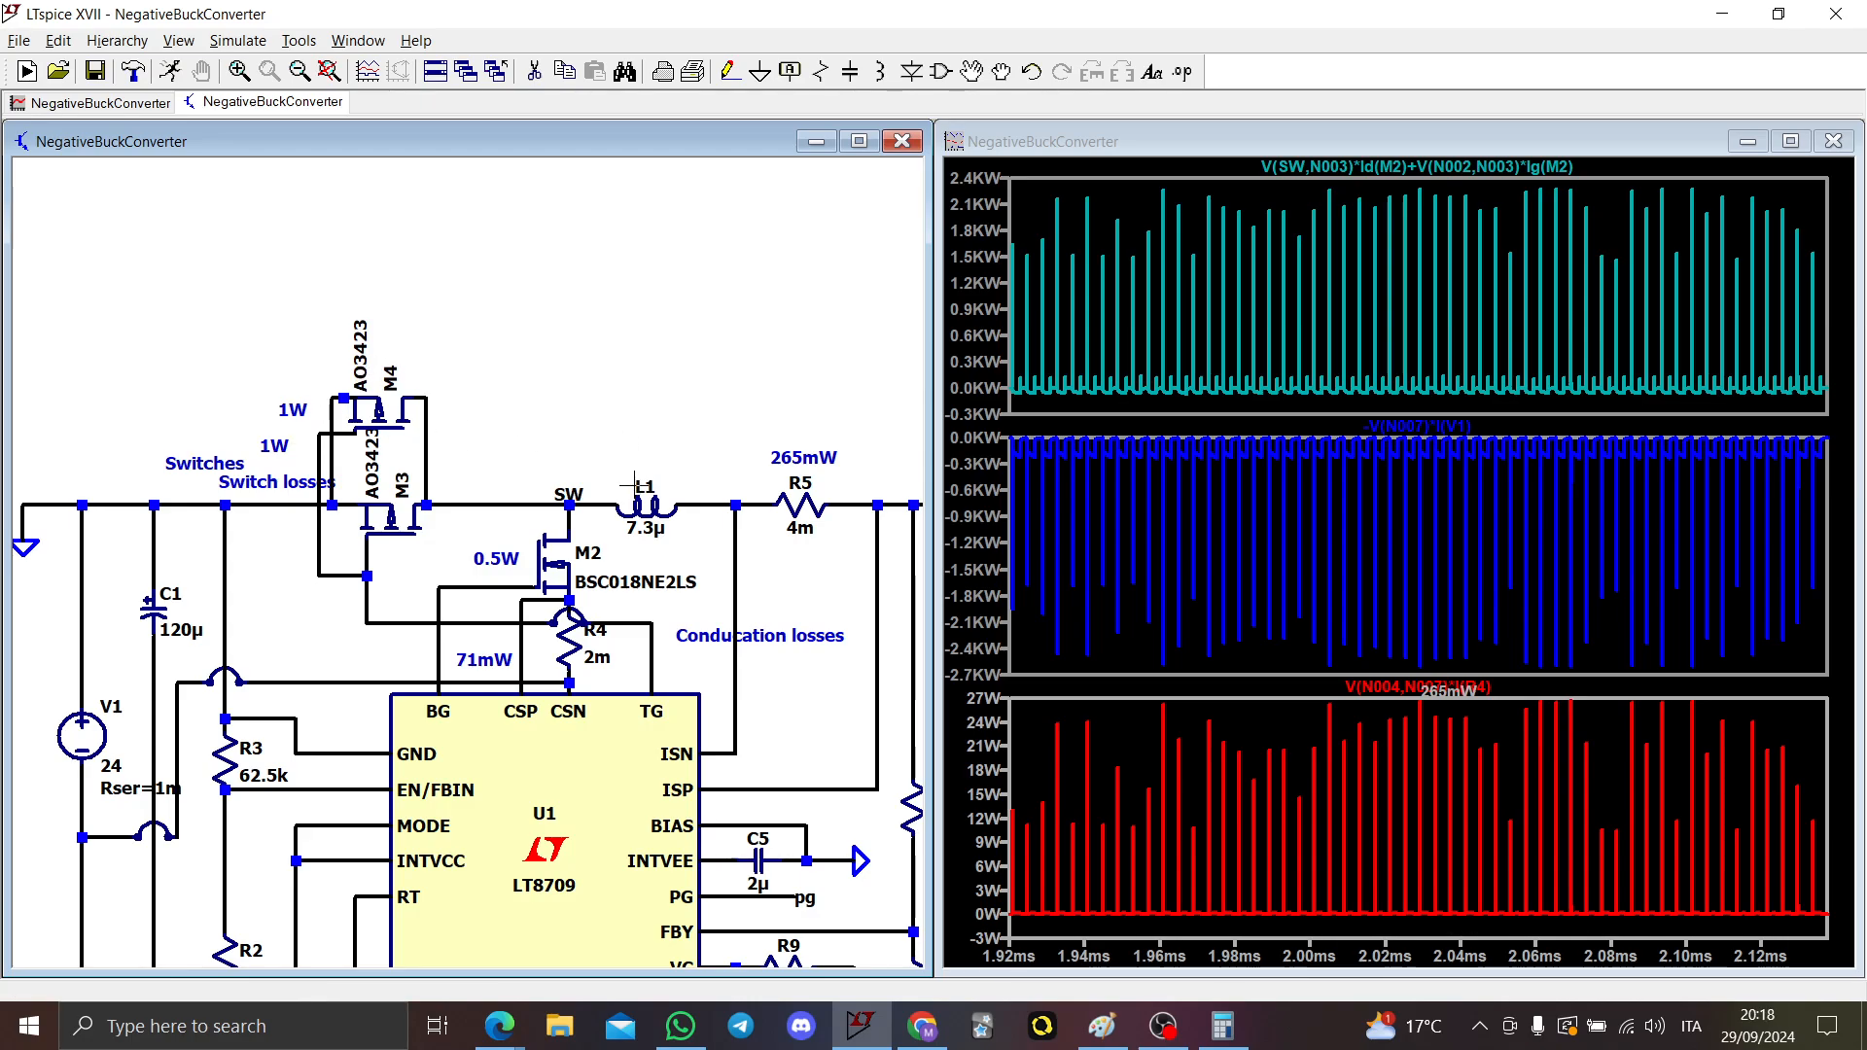
key("t")
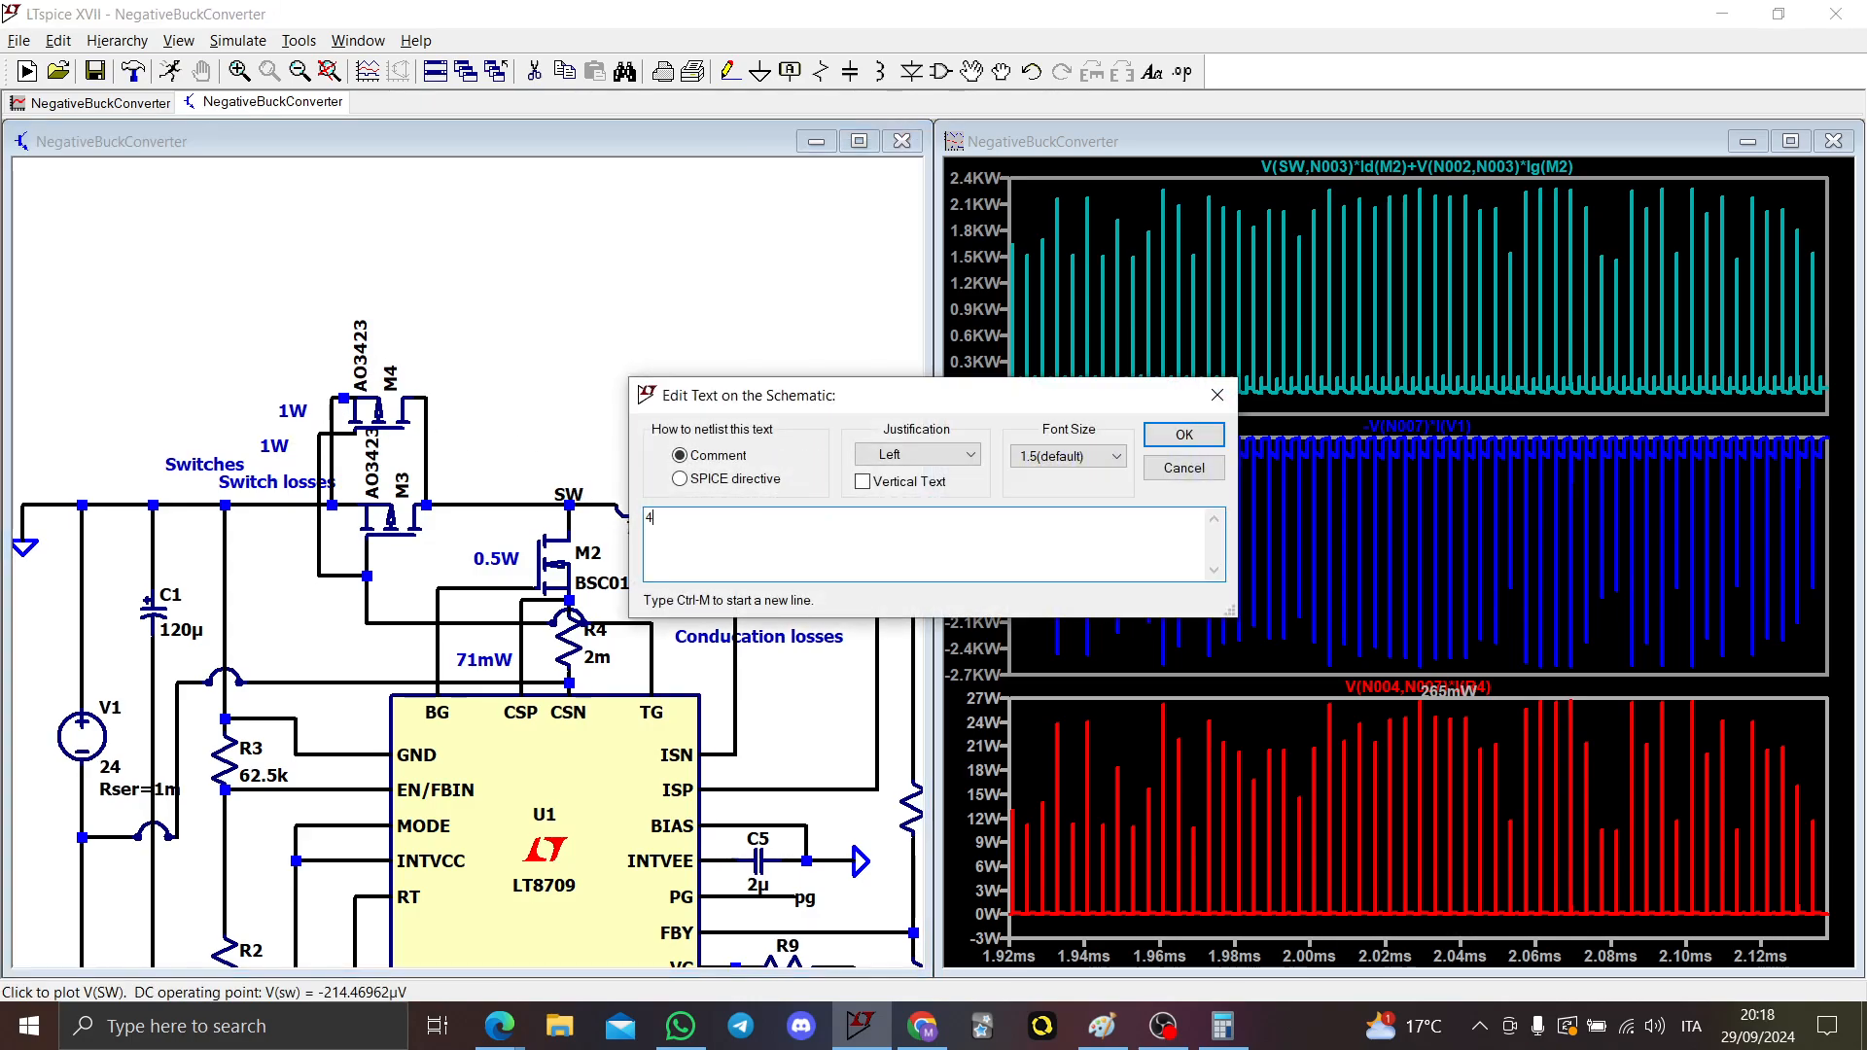
type("4W")
key("Return")
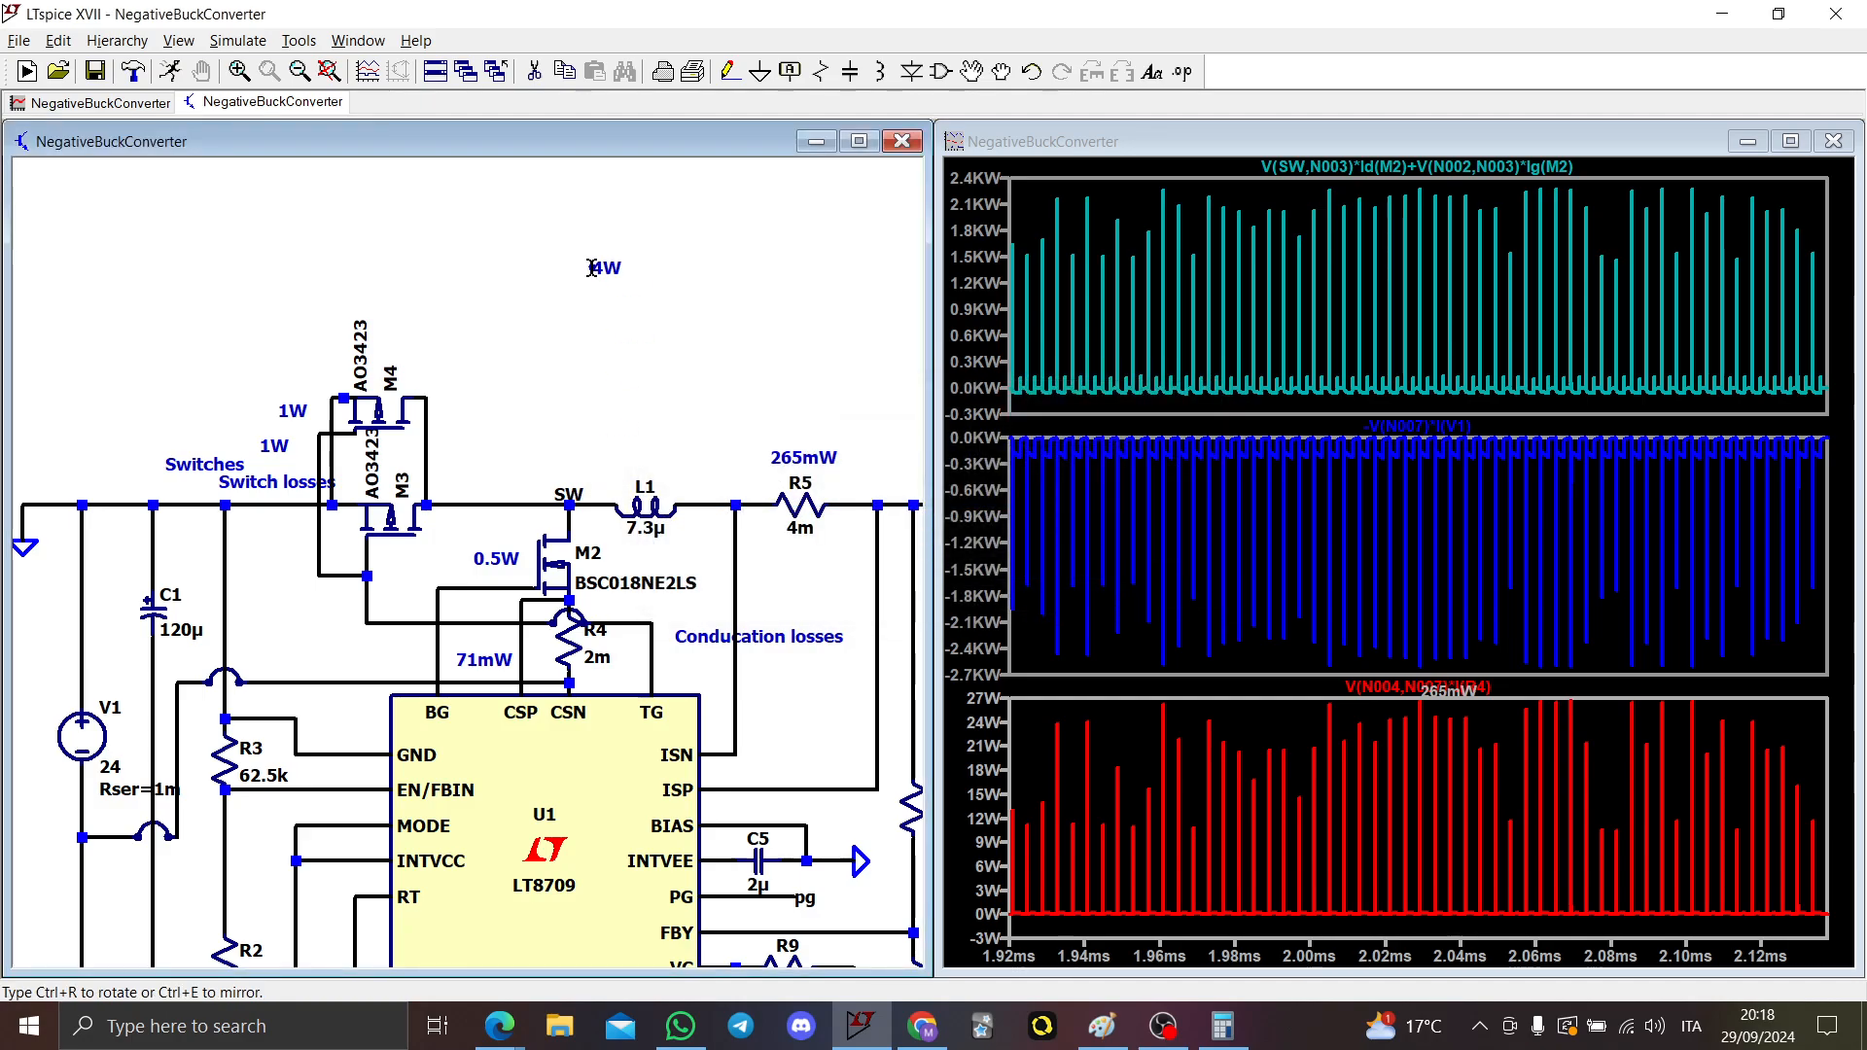
key("Escape")
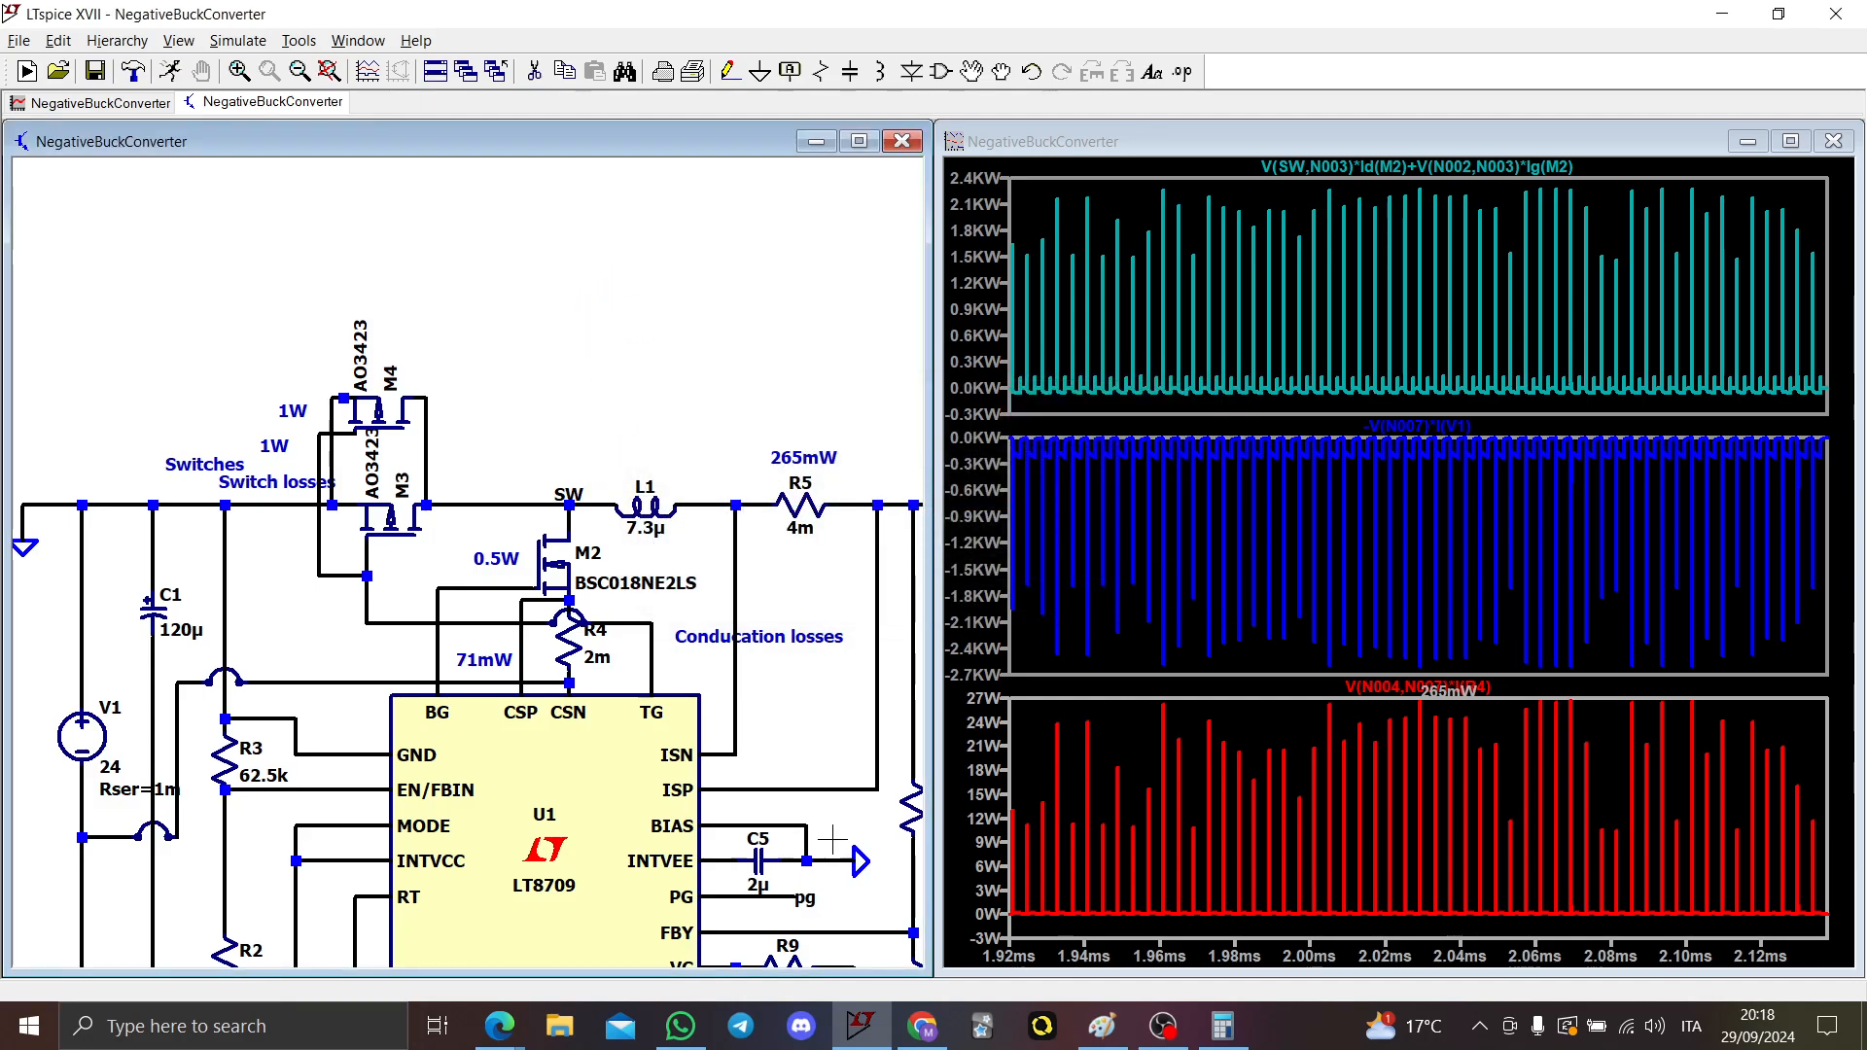
Step: Review the LT8709 reference circuit and notes in the Paint sketch, returning to the converter simulation
left_click(922, 1026)
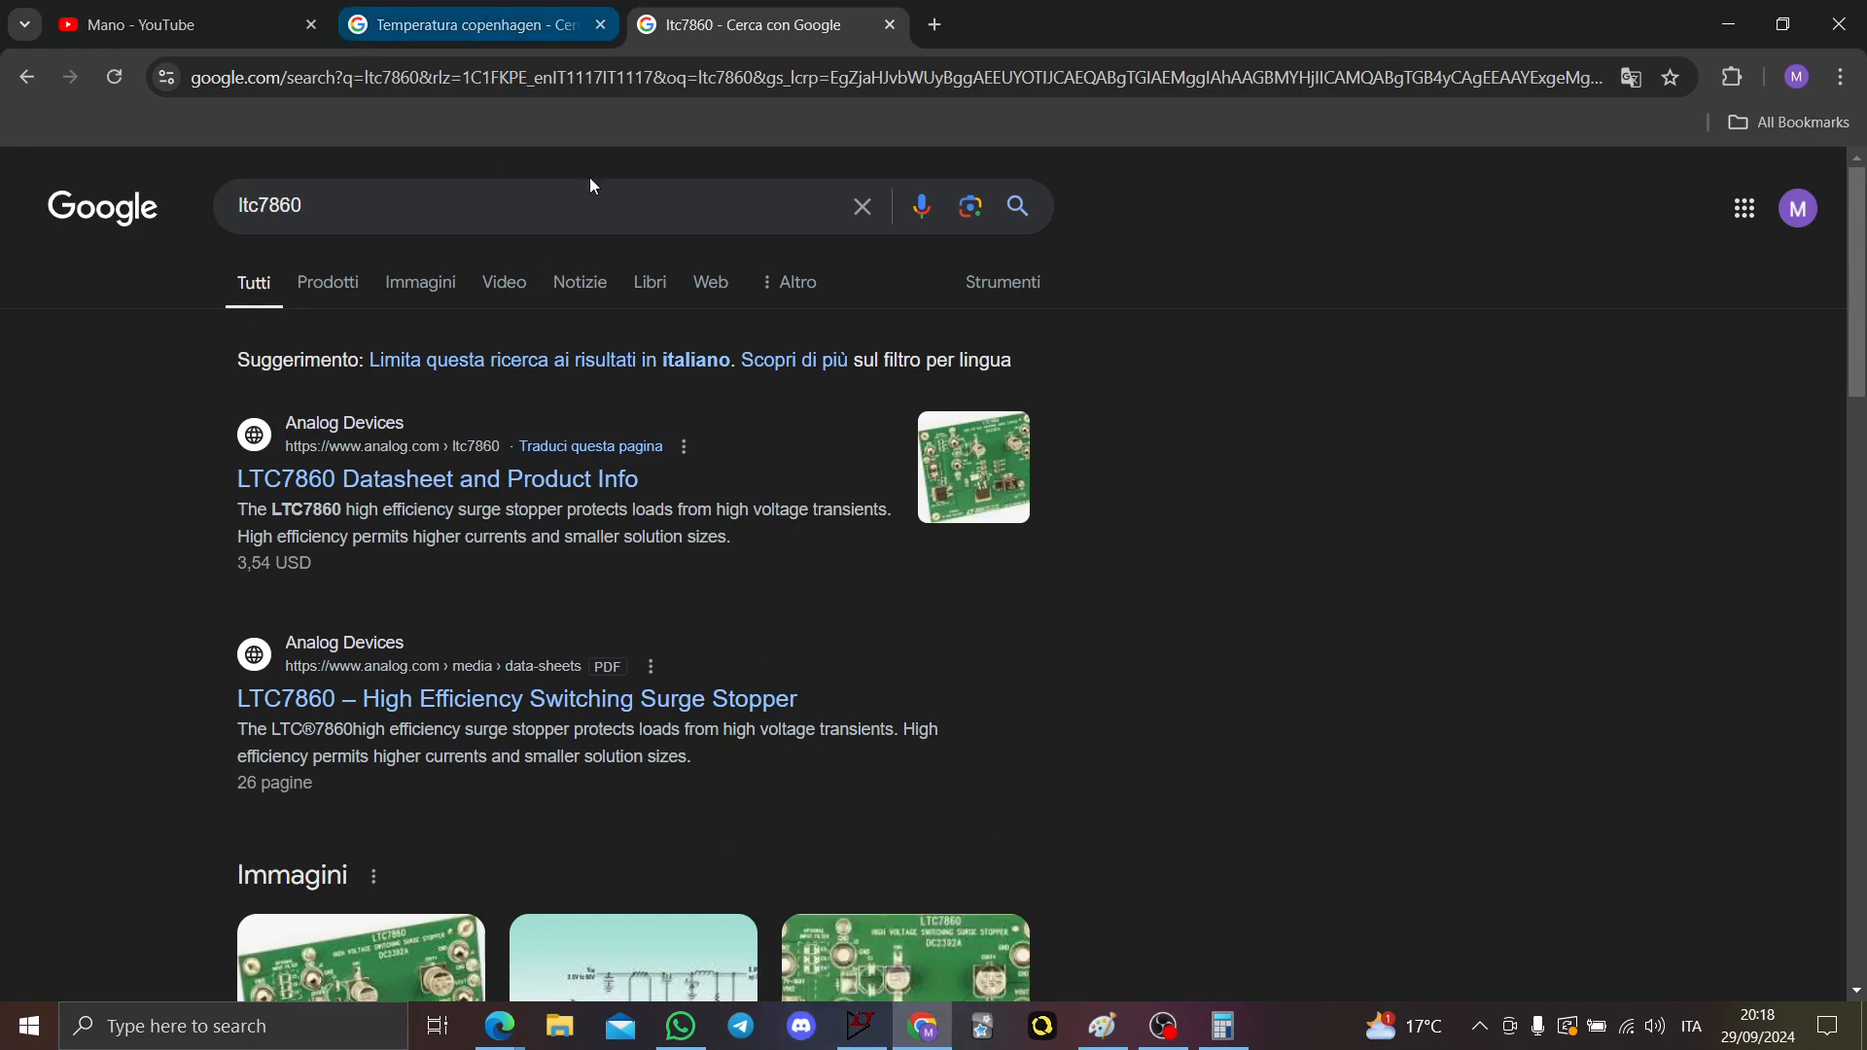
left_click(925, 1025)
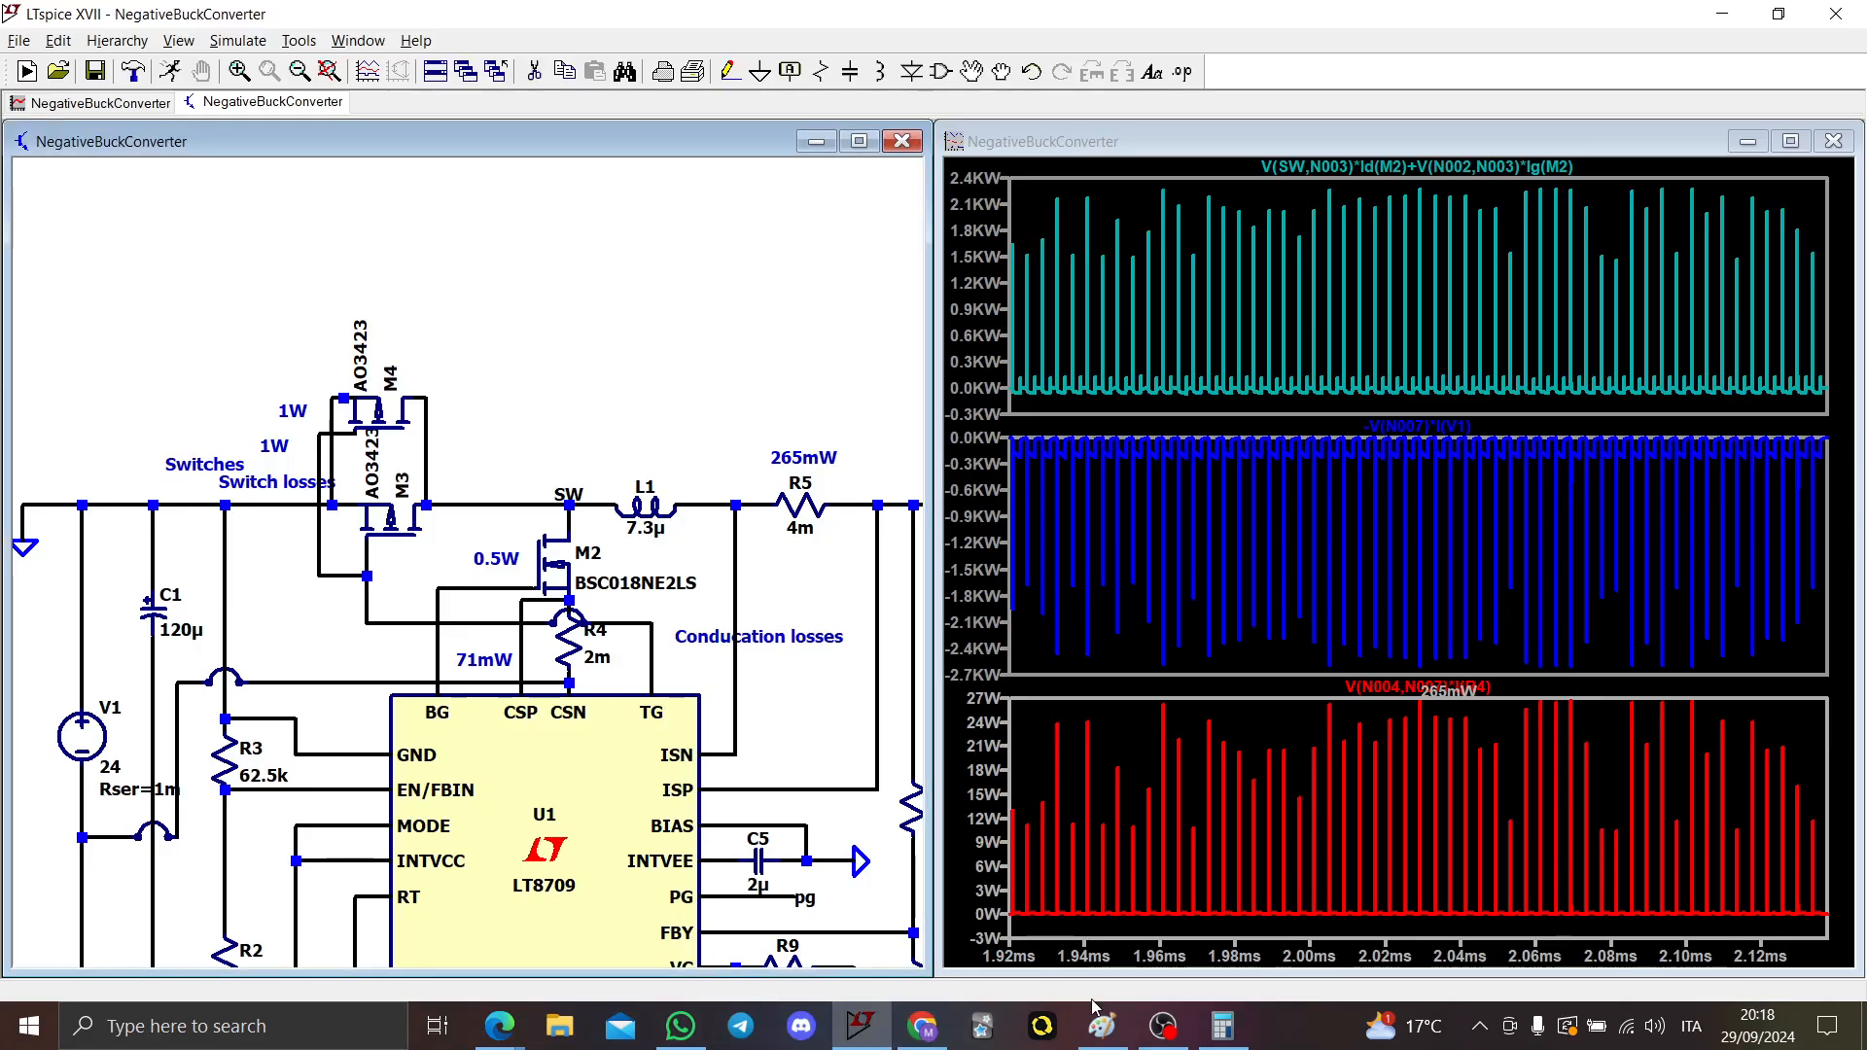
left_click(1099, 1026)
scroll(1029, 798, "up", 5)
scroll(1029, 795, "down", 3)
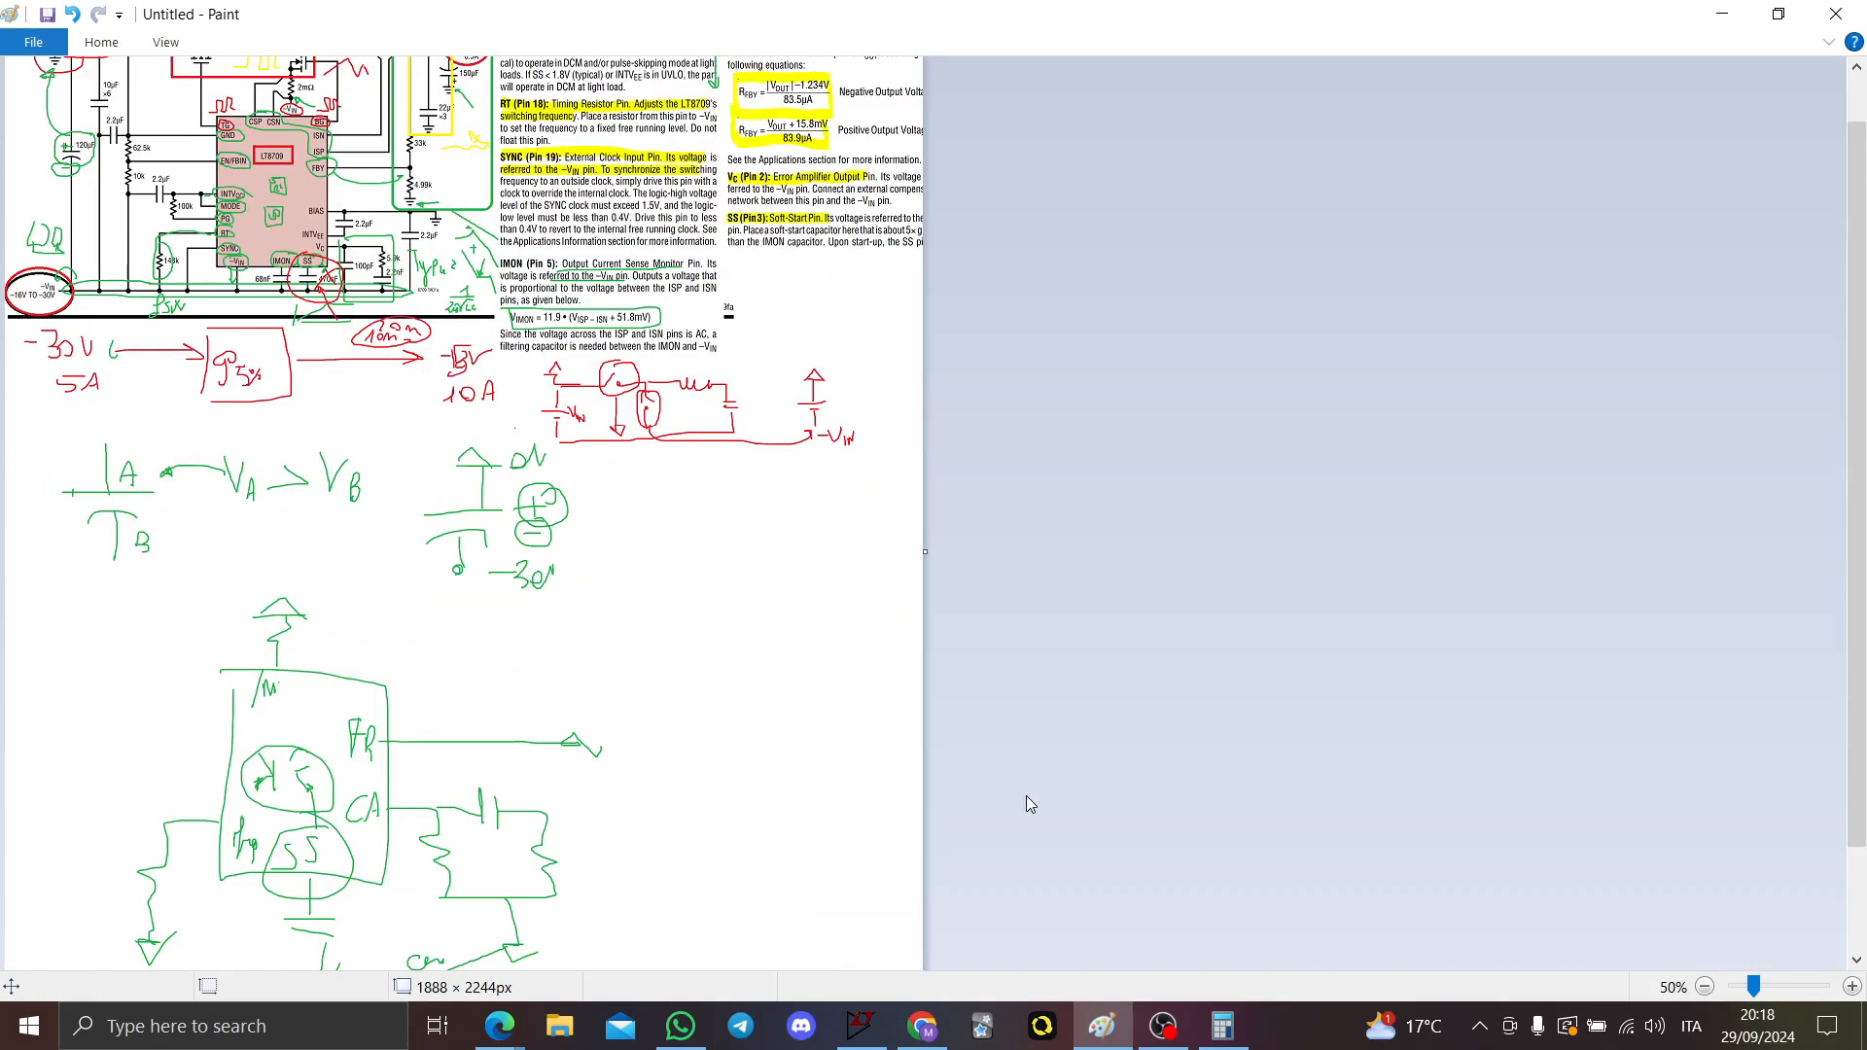
scroll(855, 715, "up", 3)
scroll(855, 714, "down", 1)
scroll(852, 713, "down", 1)
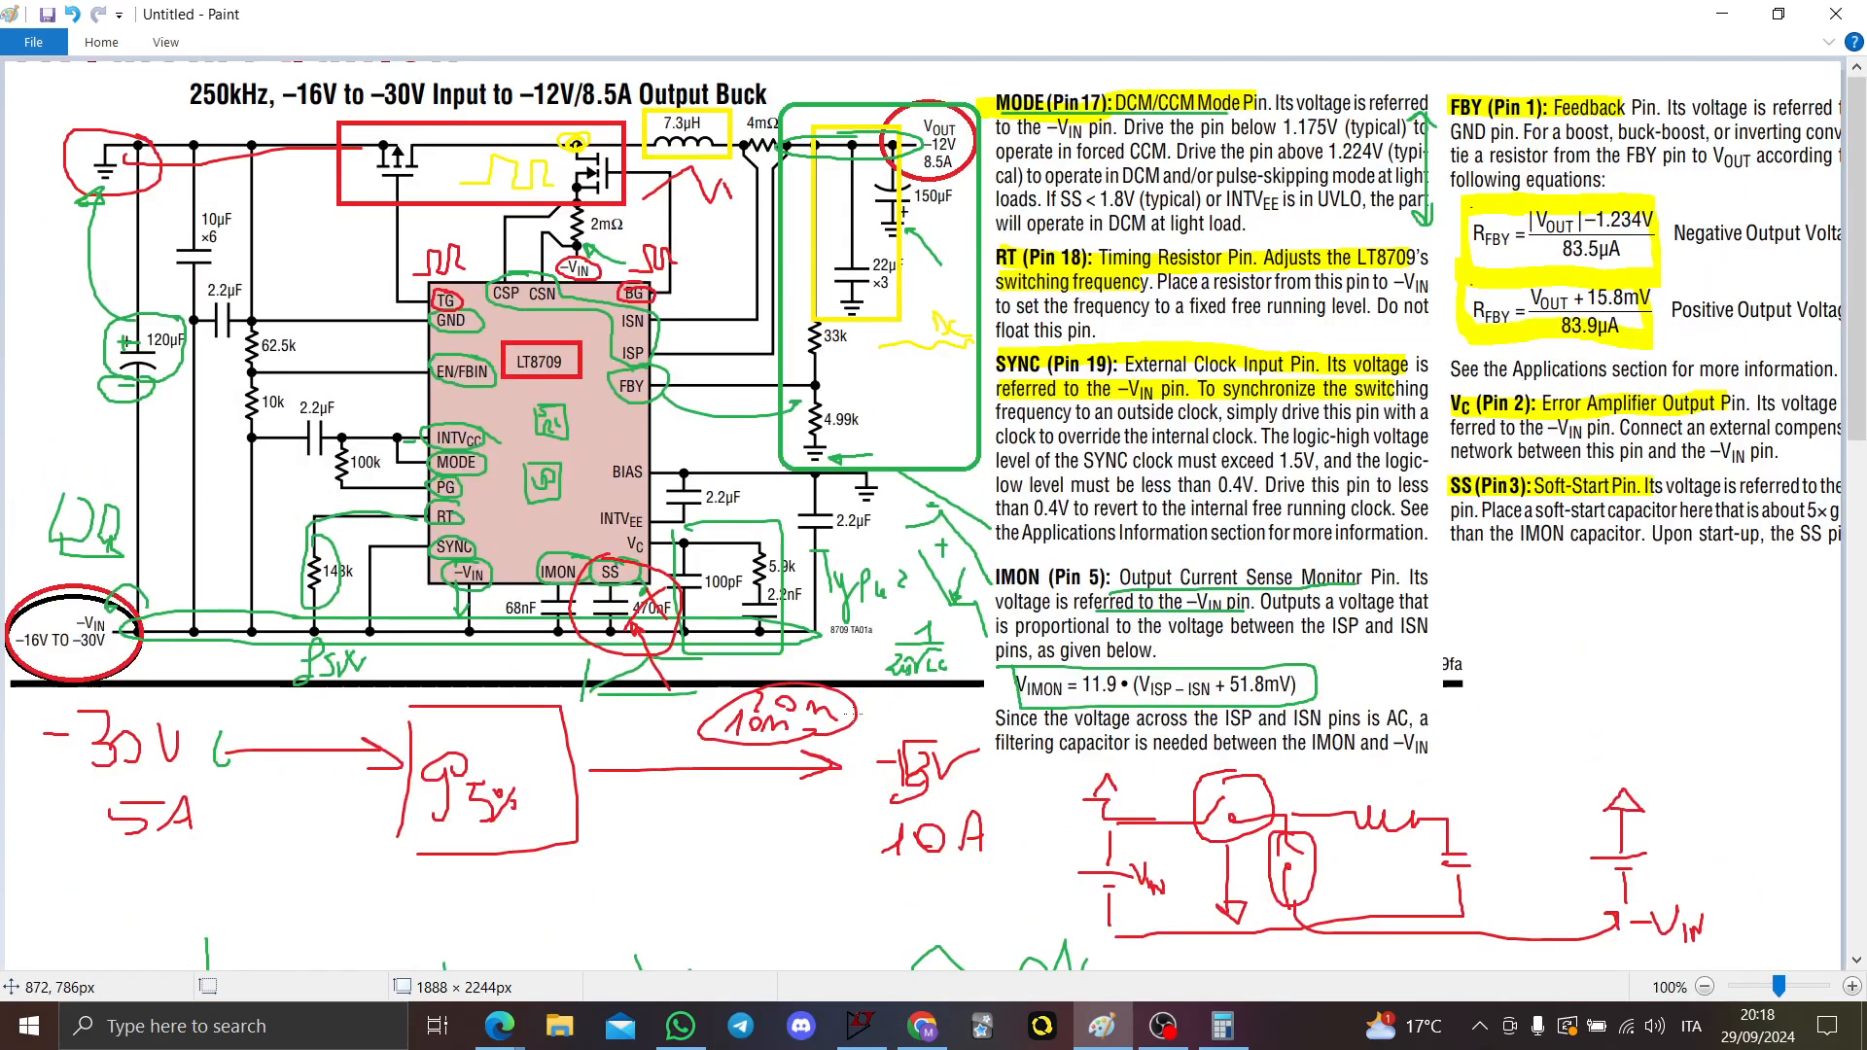
left_click(1728, 12)
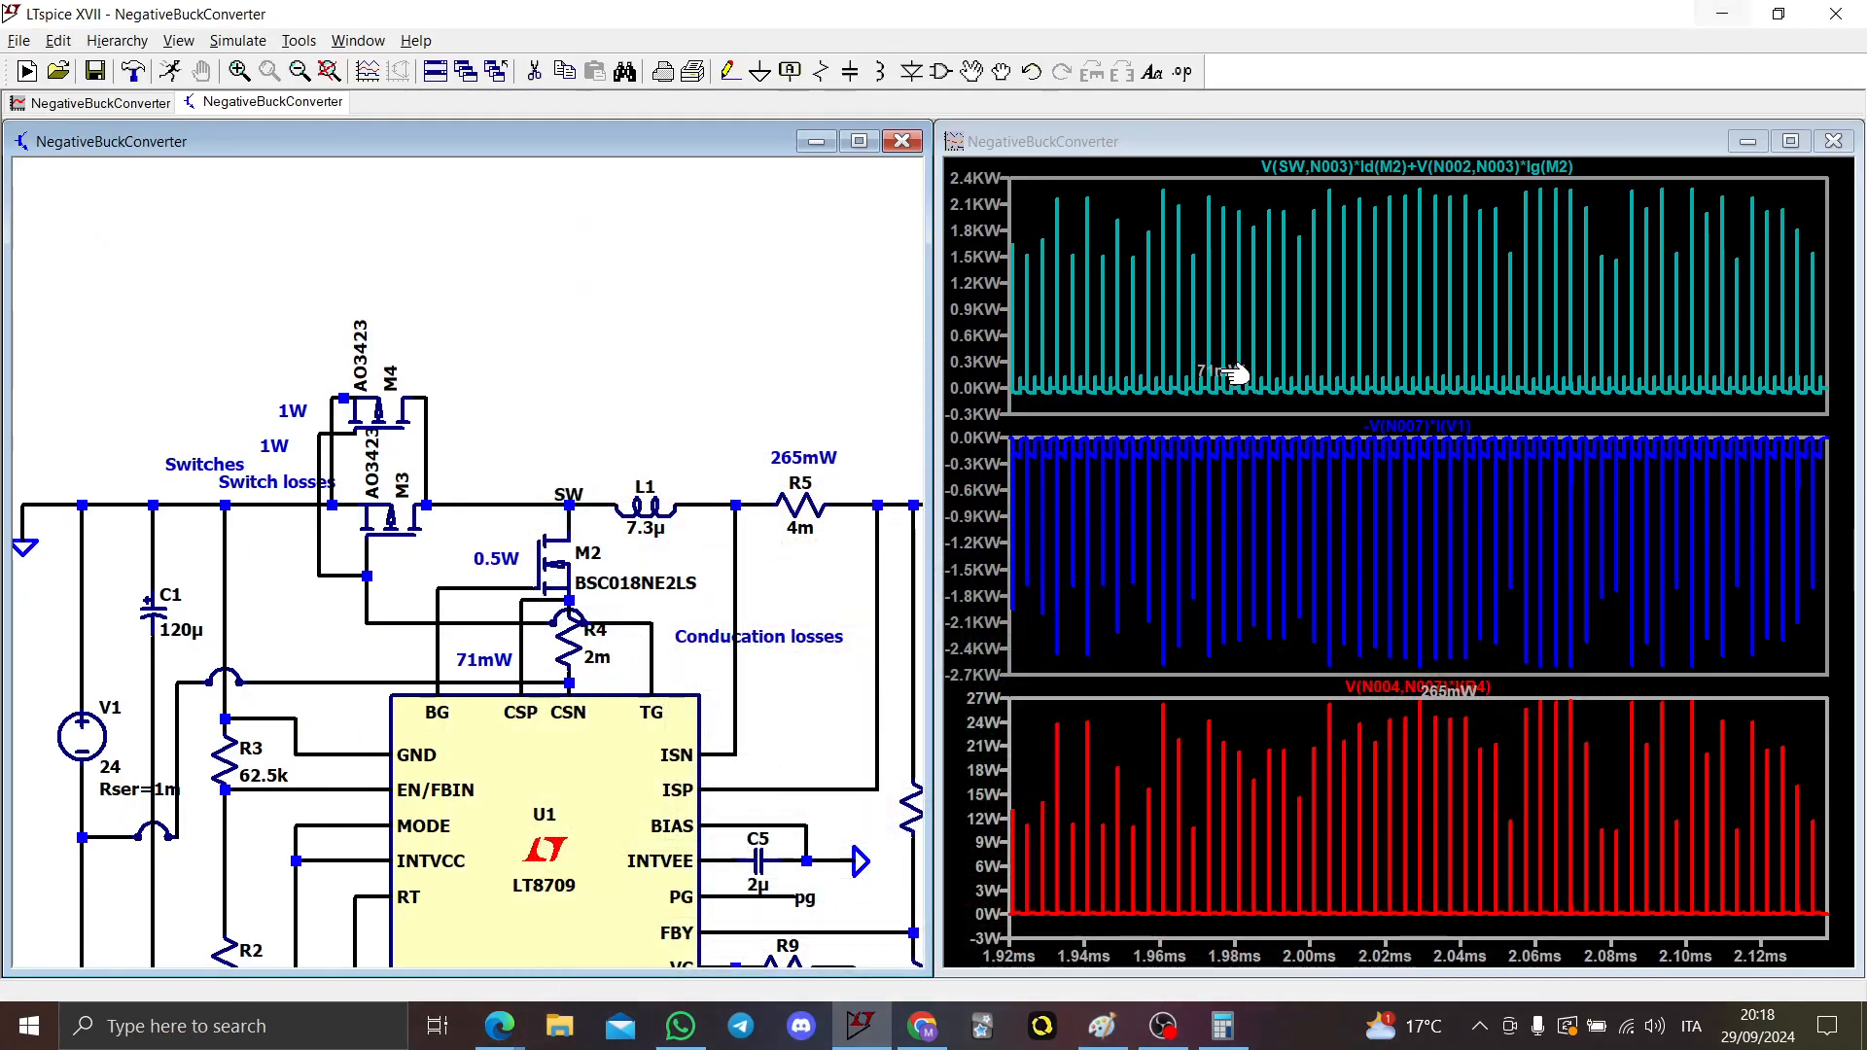
Step: Plot the output voltage at the OUT node in the lowest waveform pane
scroll(813, 434, "up", 1)
scroll(813, 435, "down", 3)
scroll(792, 394, "up", 1)
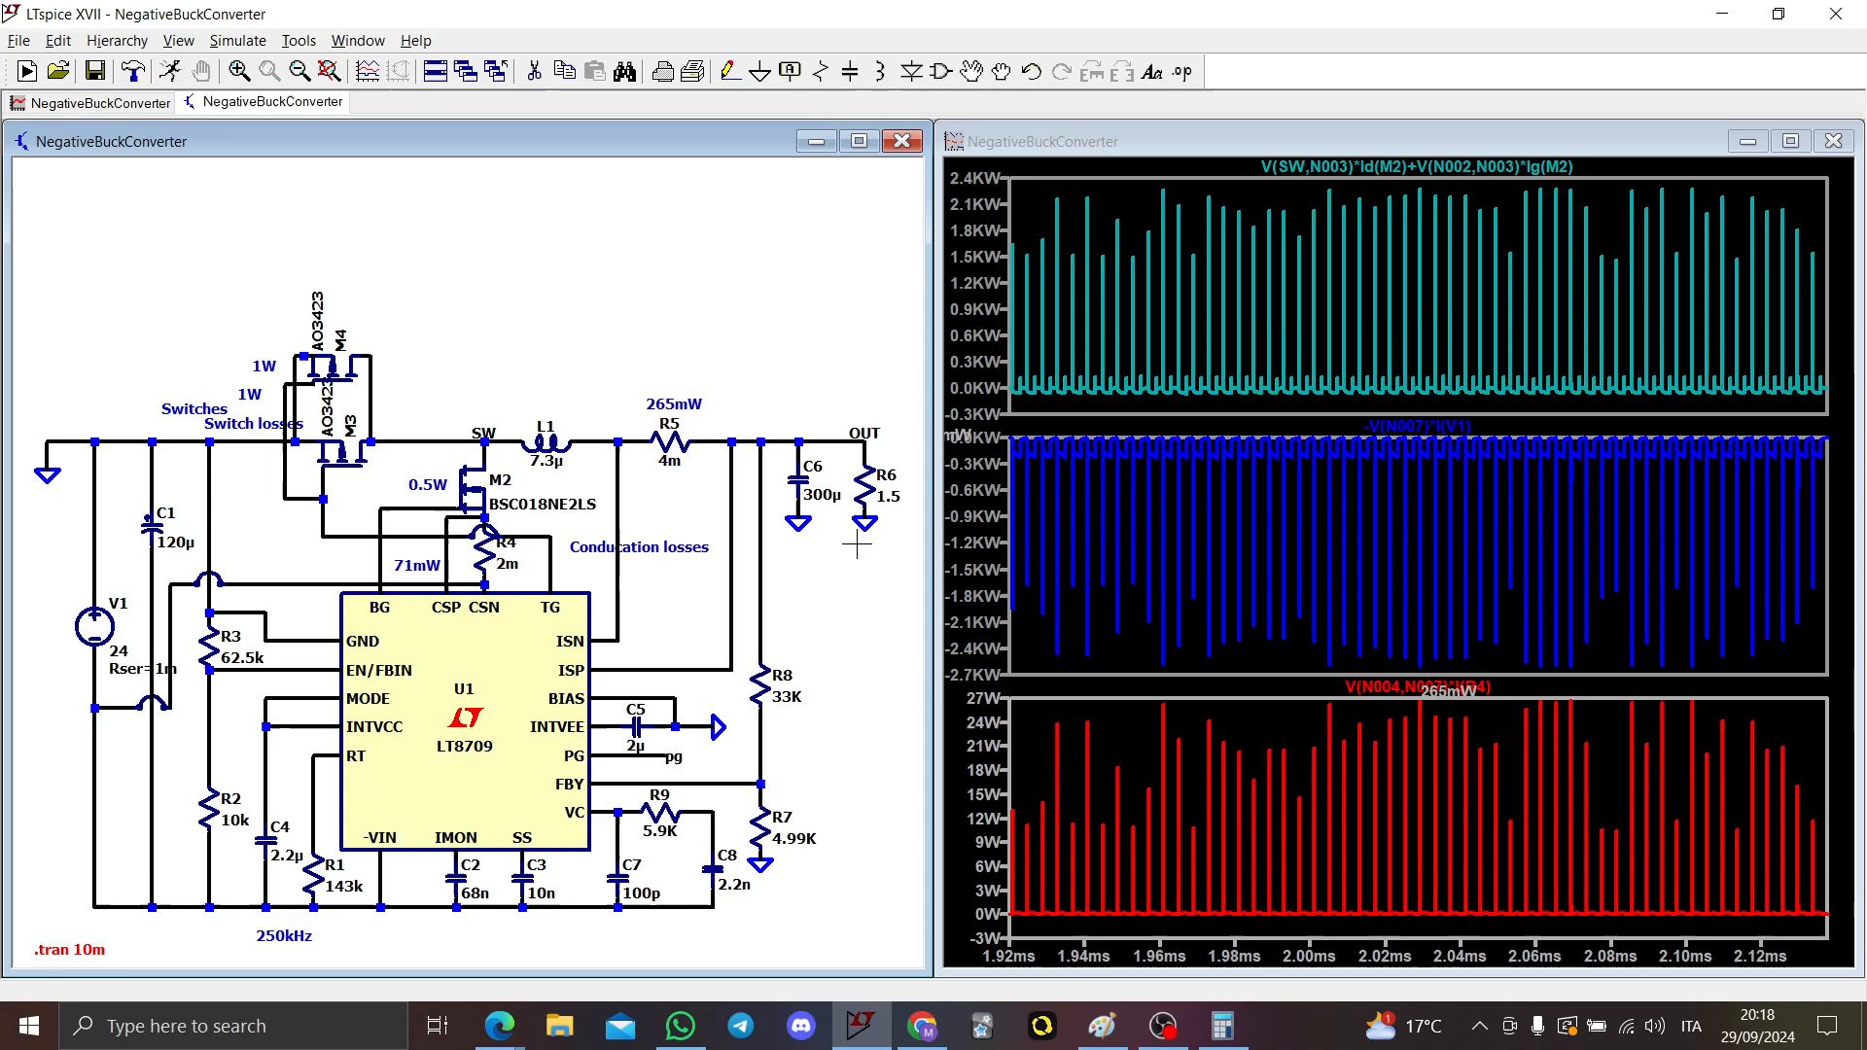
left_click_drag(867, 573, 782, 574)
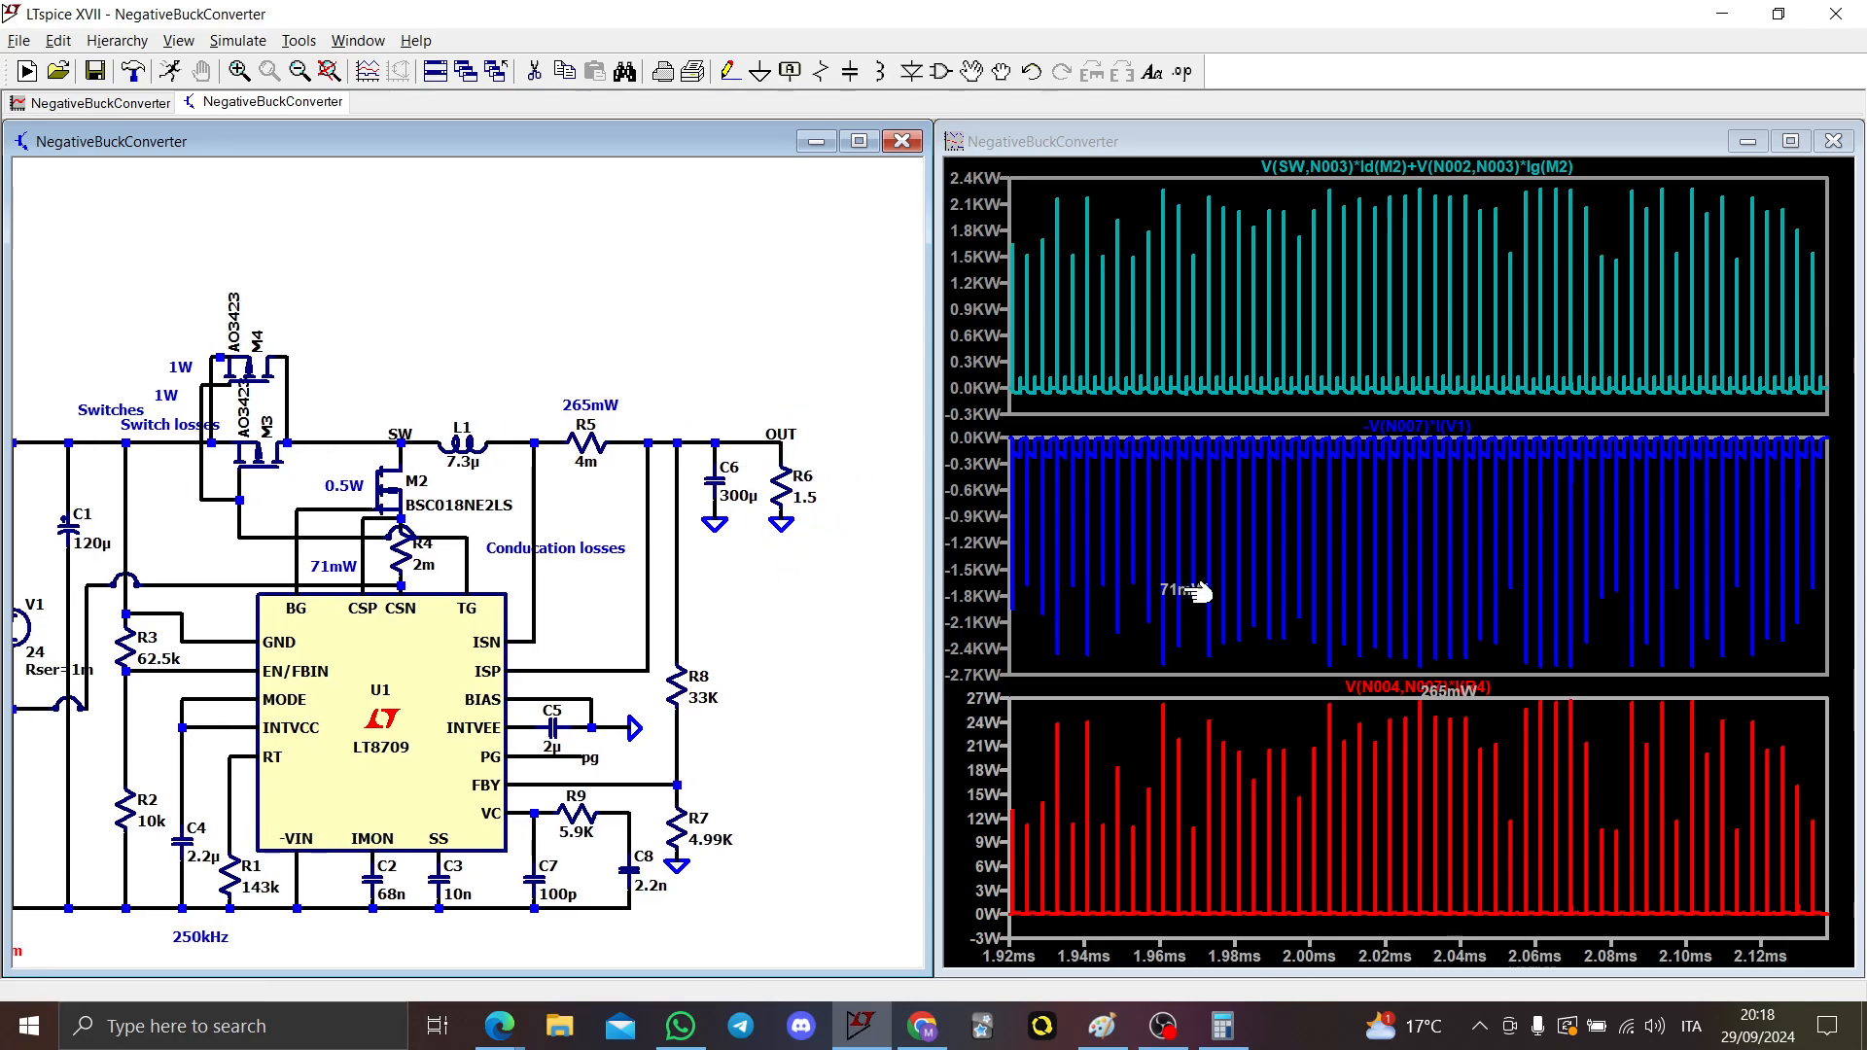
double_click(778, 443)
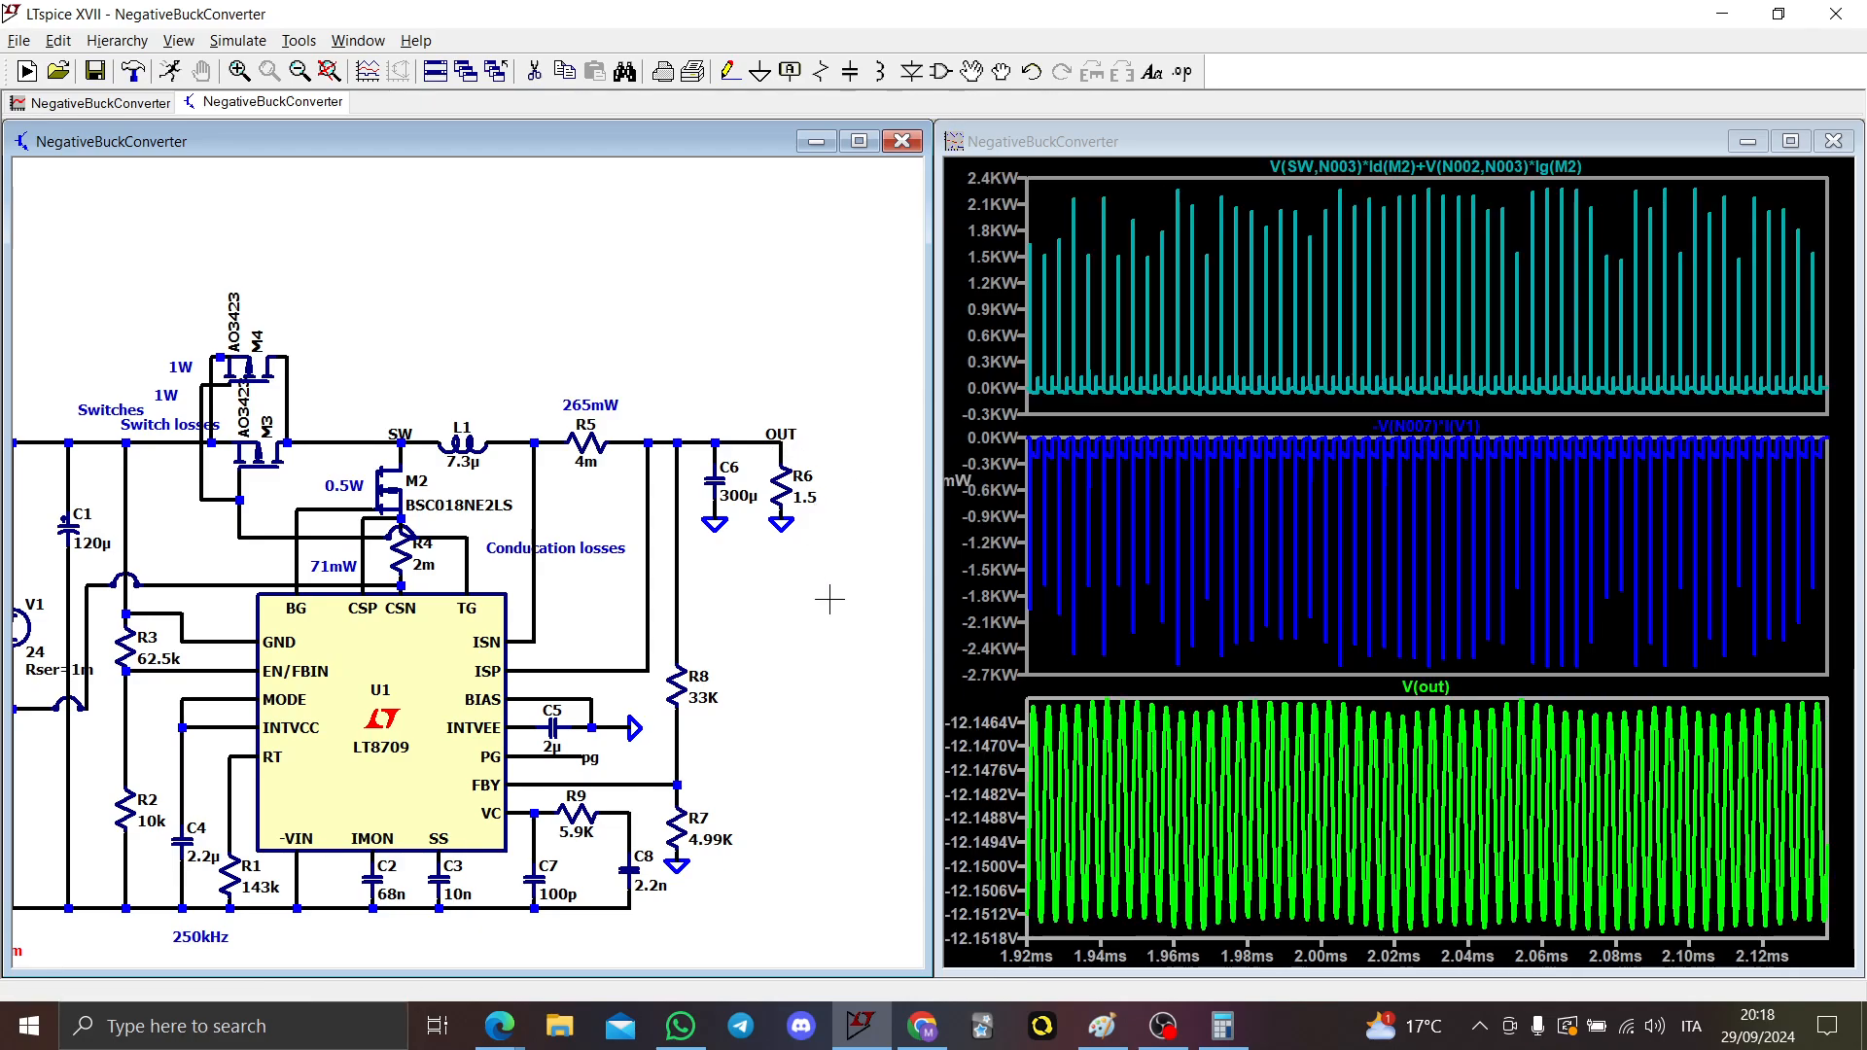
Step: Set load resistor R6's value to the time-dependent expression R=if(time>3m,1.5,3)
scroll(801, 534, "up", 2)
left_click_drag(802, 534, 711, 545)
scroll(711, 545, "up", 2)
right_click(601, 501)
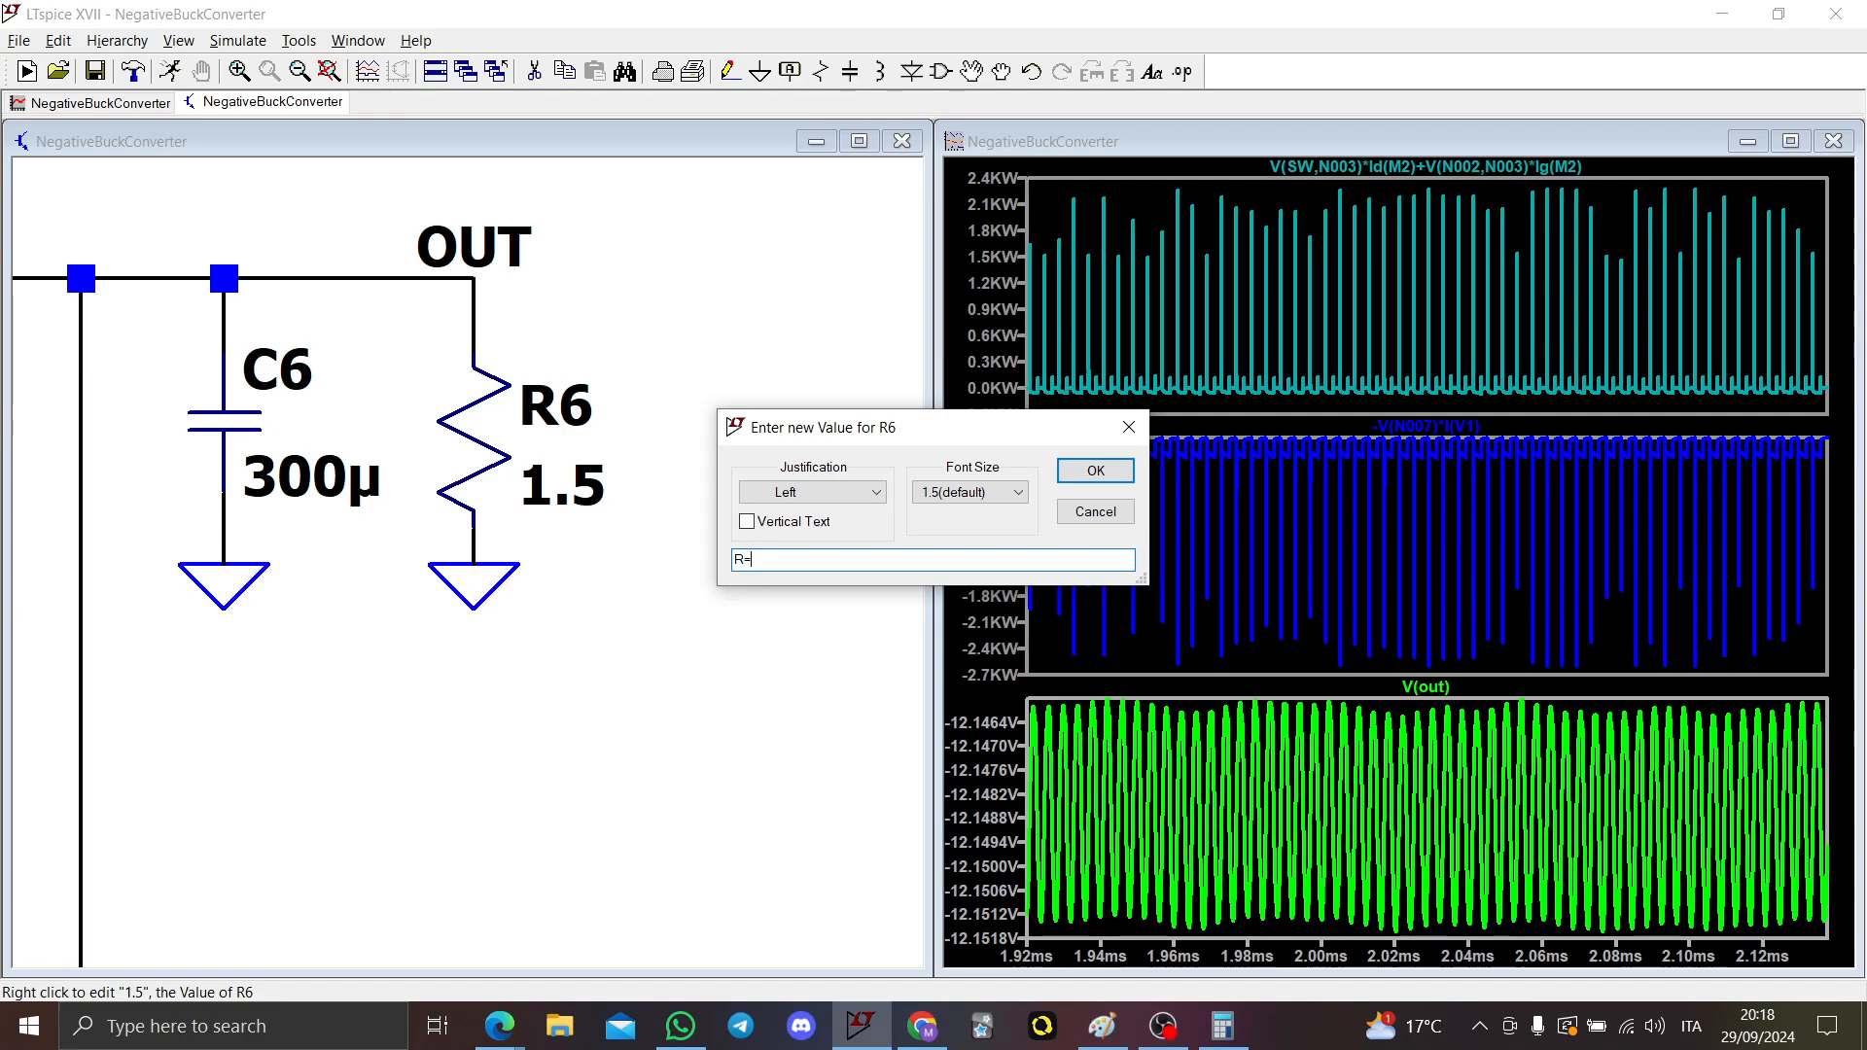
type("R=if(time>3m,1.5,3")
key("Return")
scroll(697, 475, "down", 3)
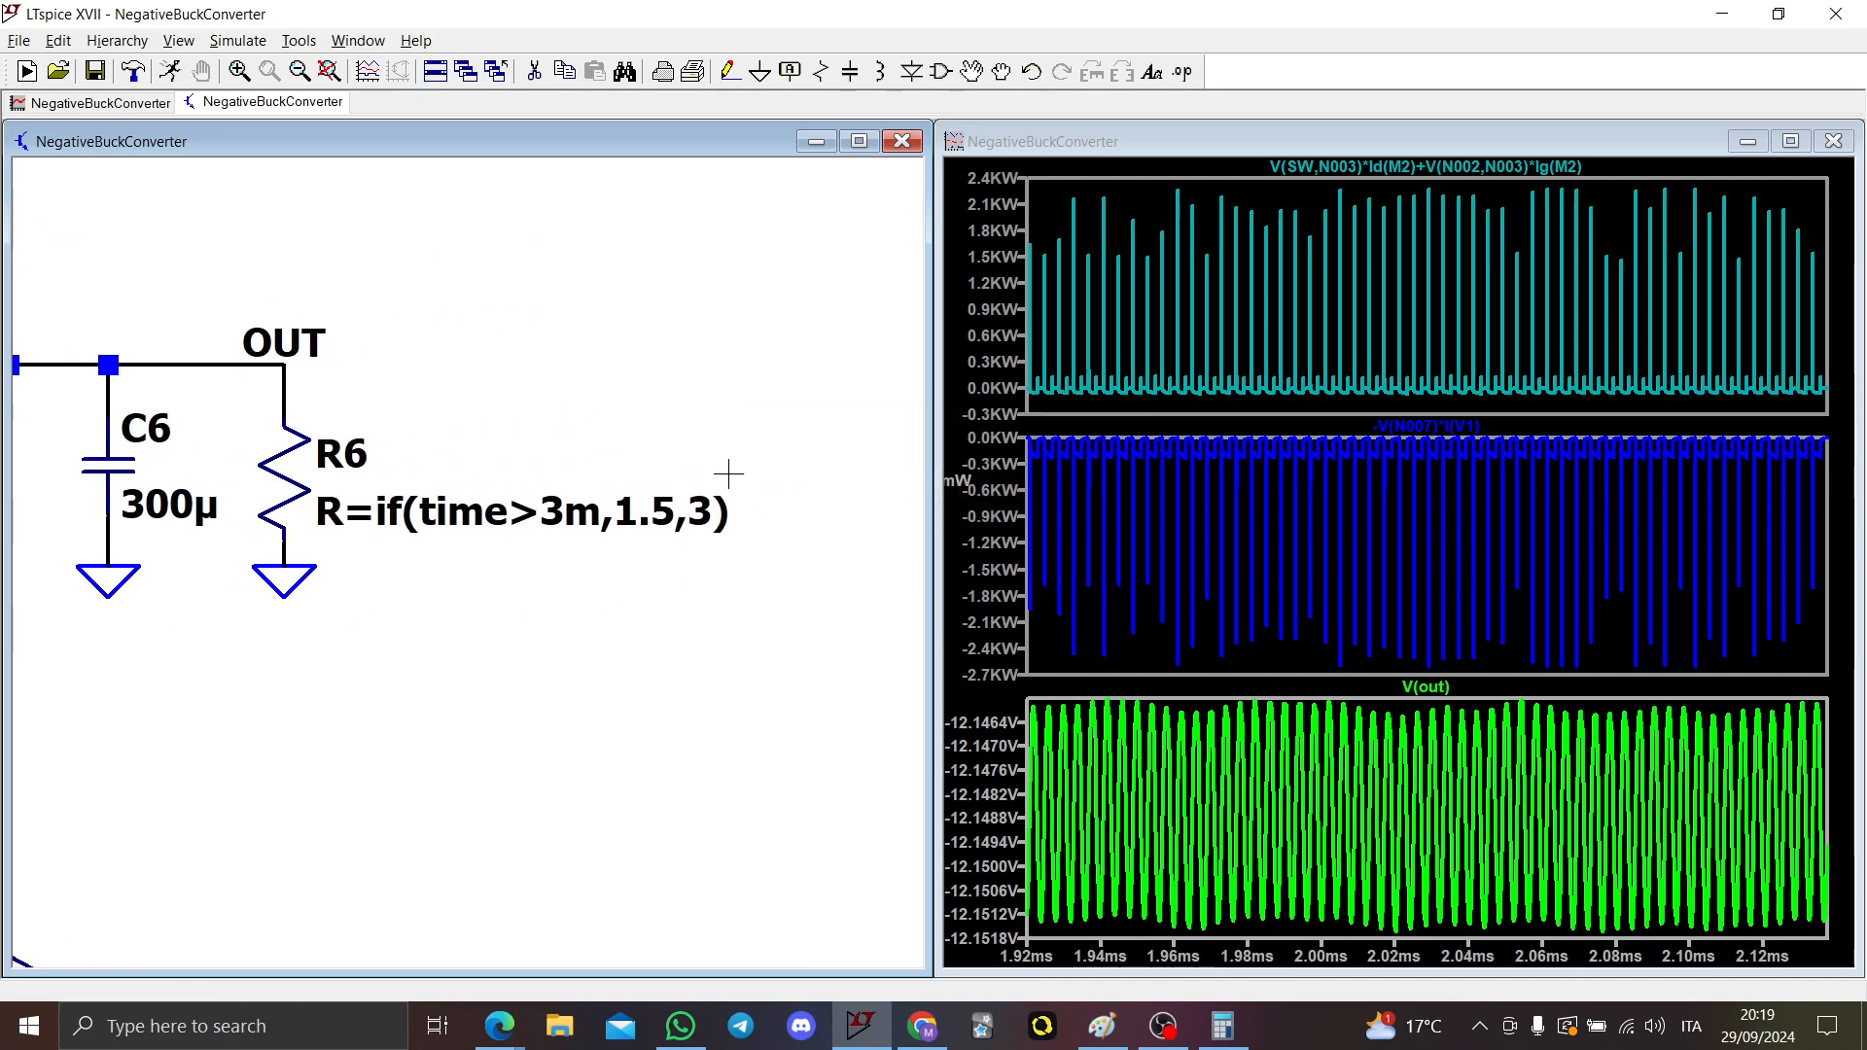
left_click_drag(633, 498, 533, 516)
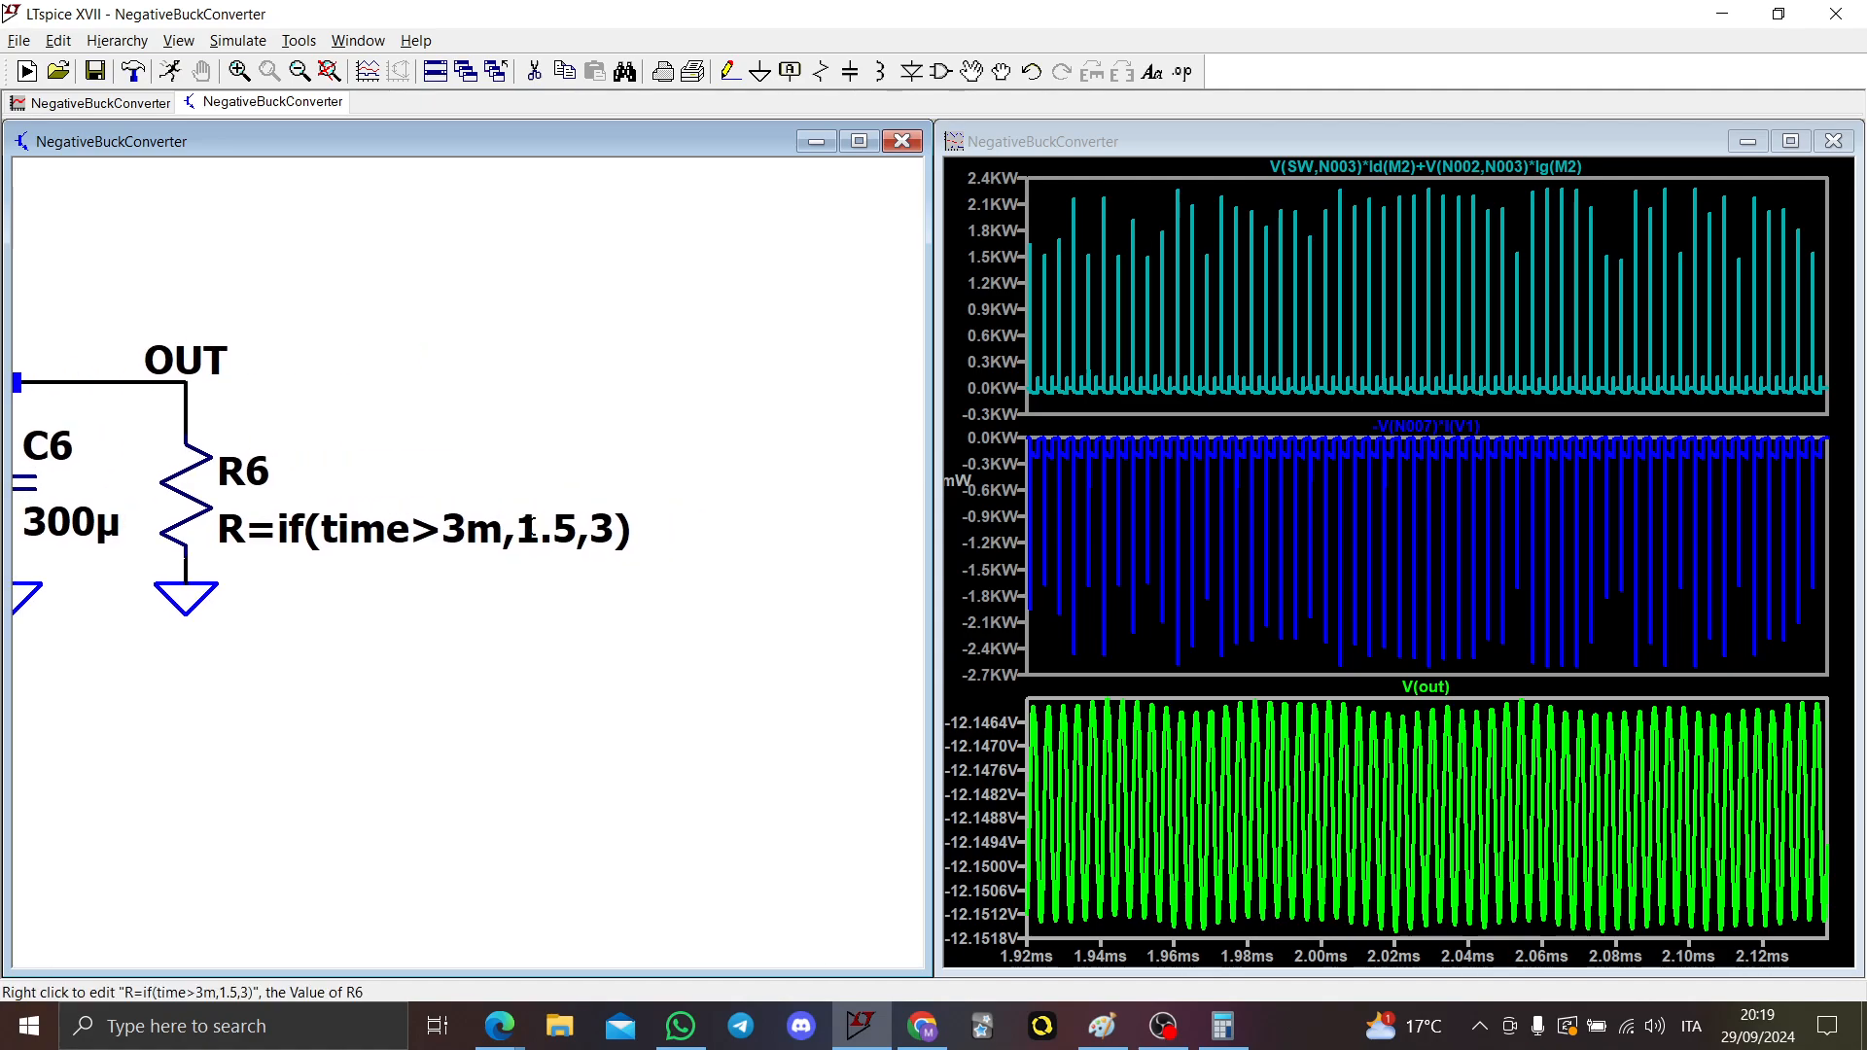
scroll(675, 574, "down", 4)
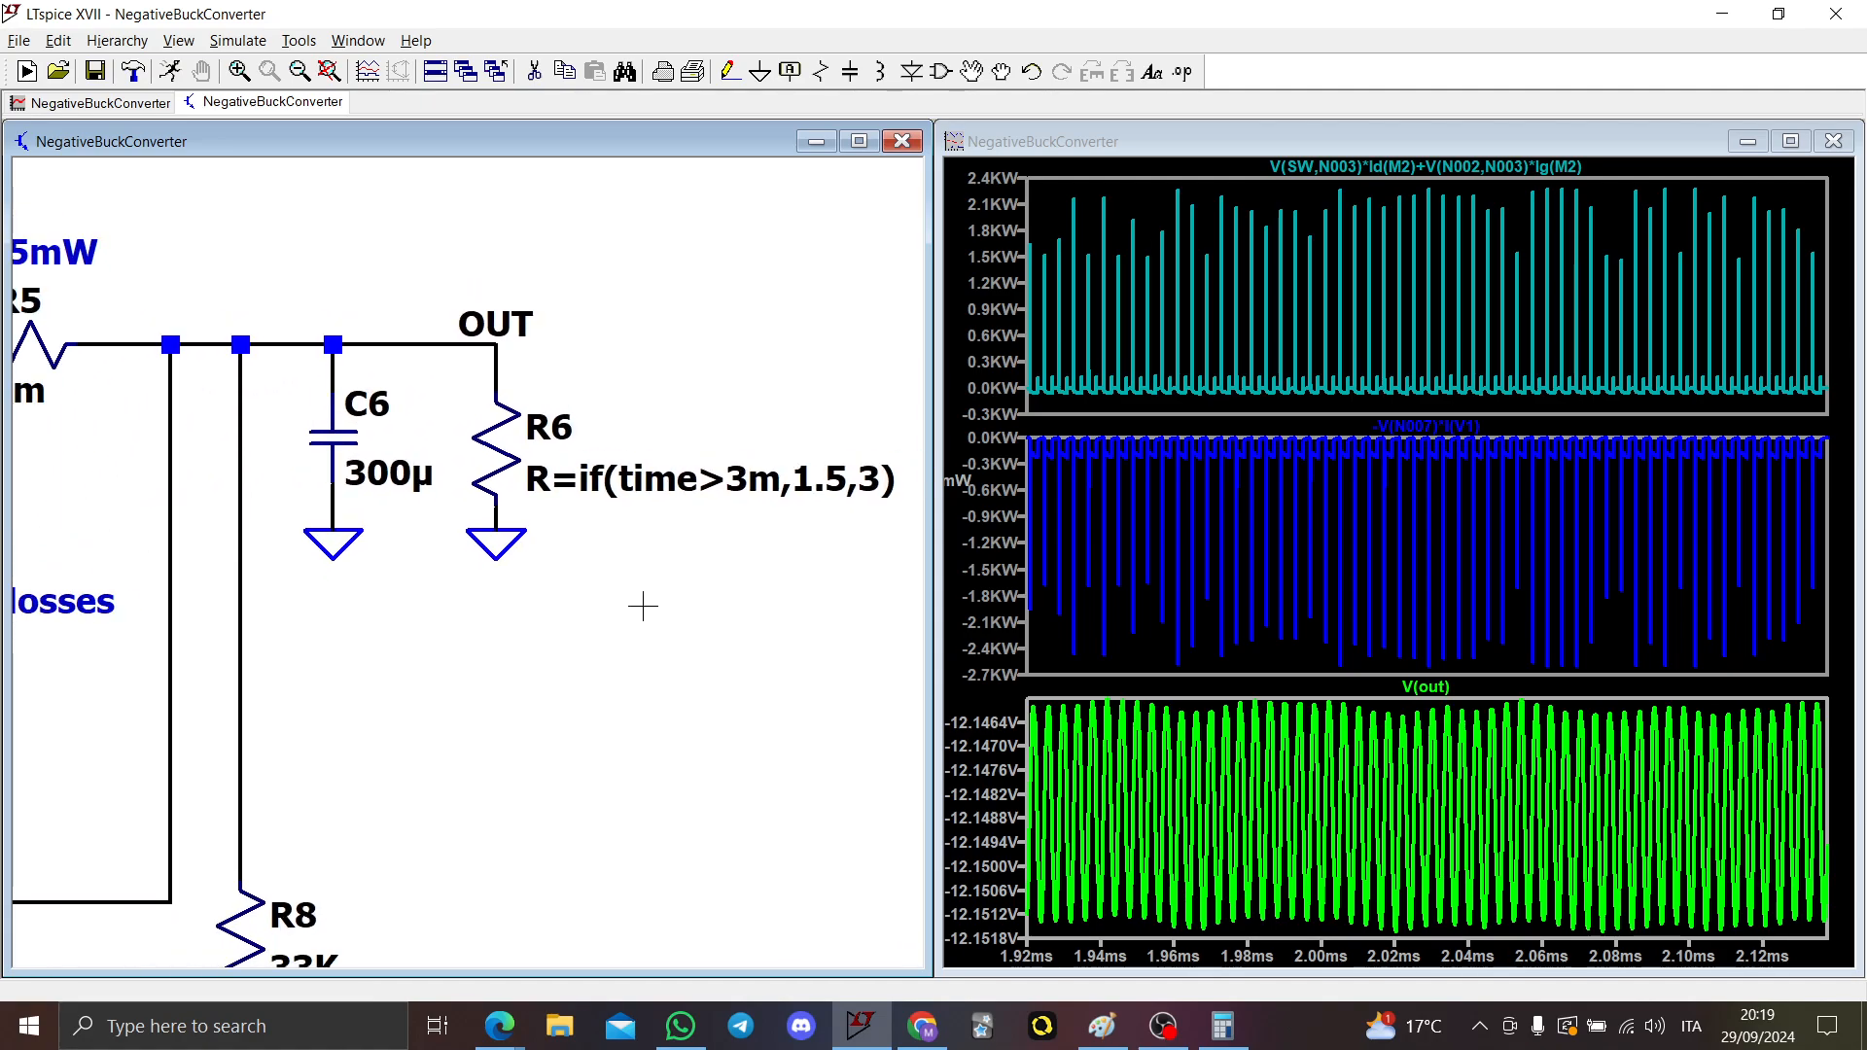
Step: Delete the V1 power, output voltage and M2 power traces from the three waveform panes
right_click(1426, 428)
left_click(1026, 578)
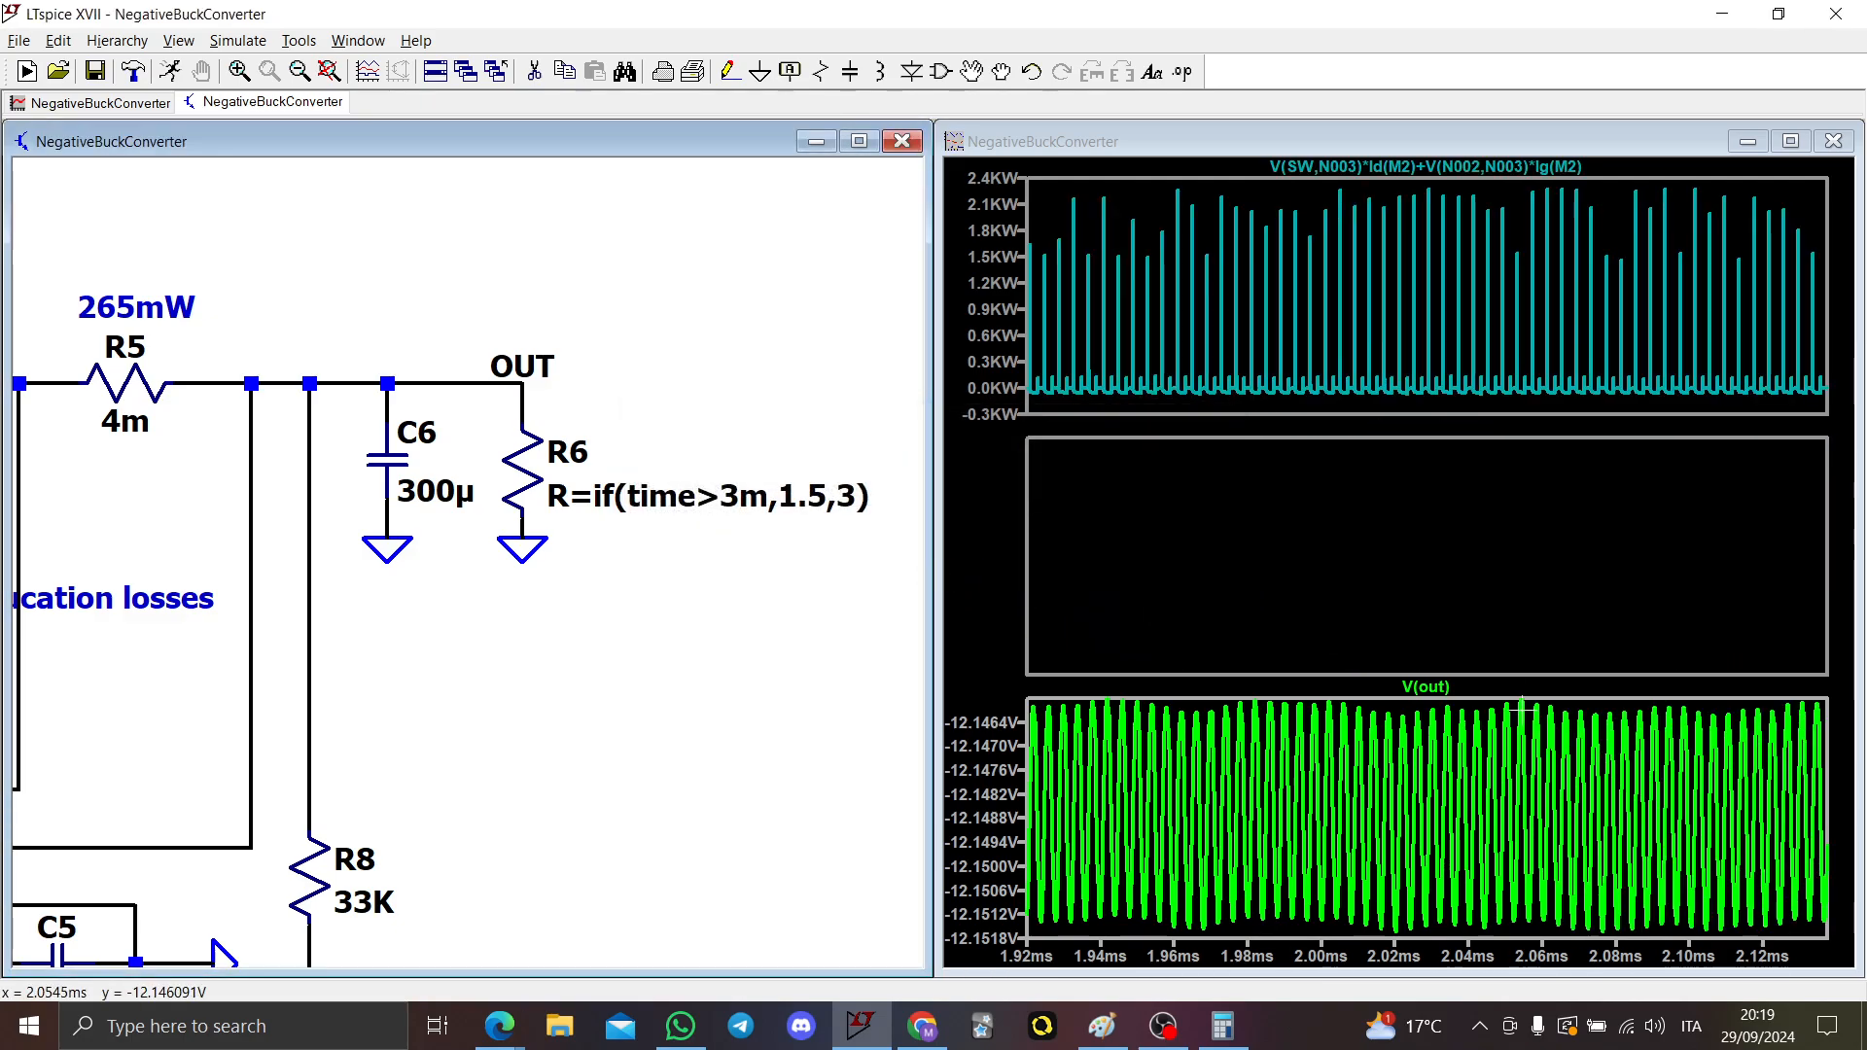
right_click(1426, 686)
left_click(1021, 579)
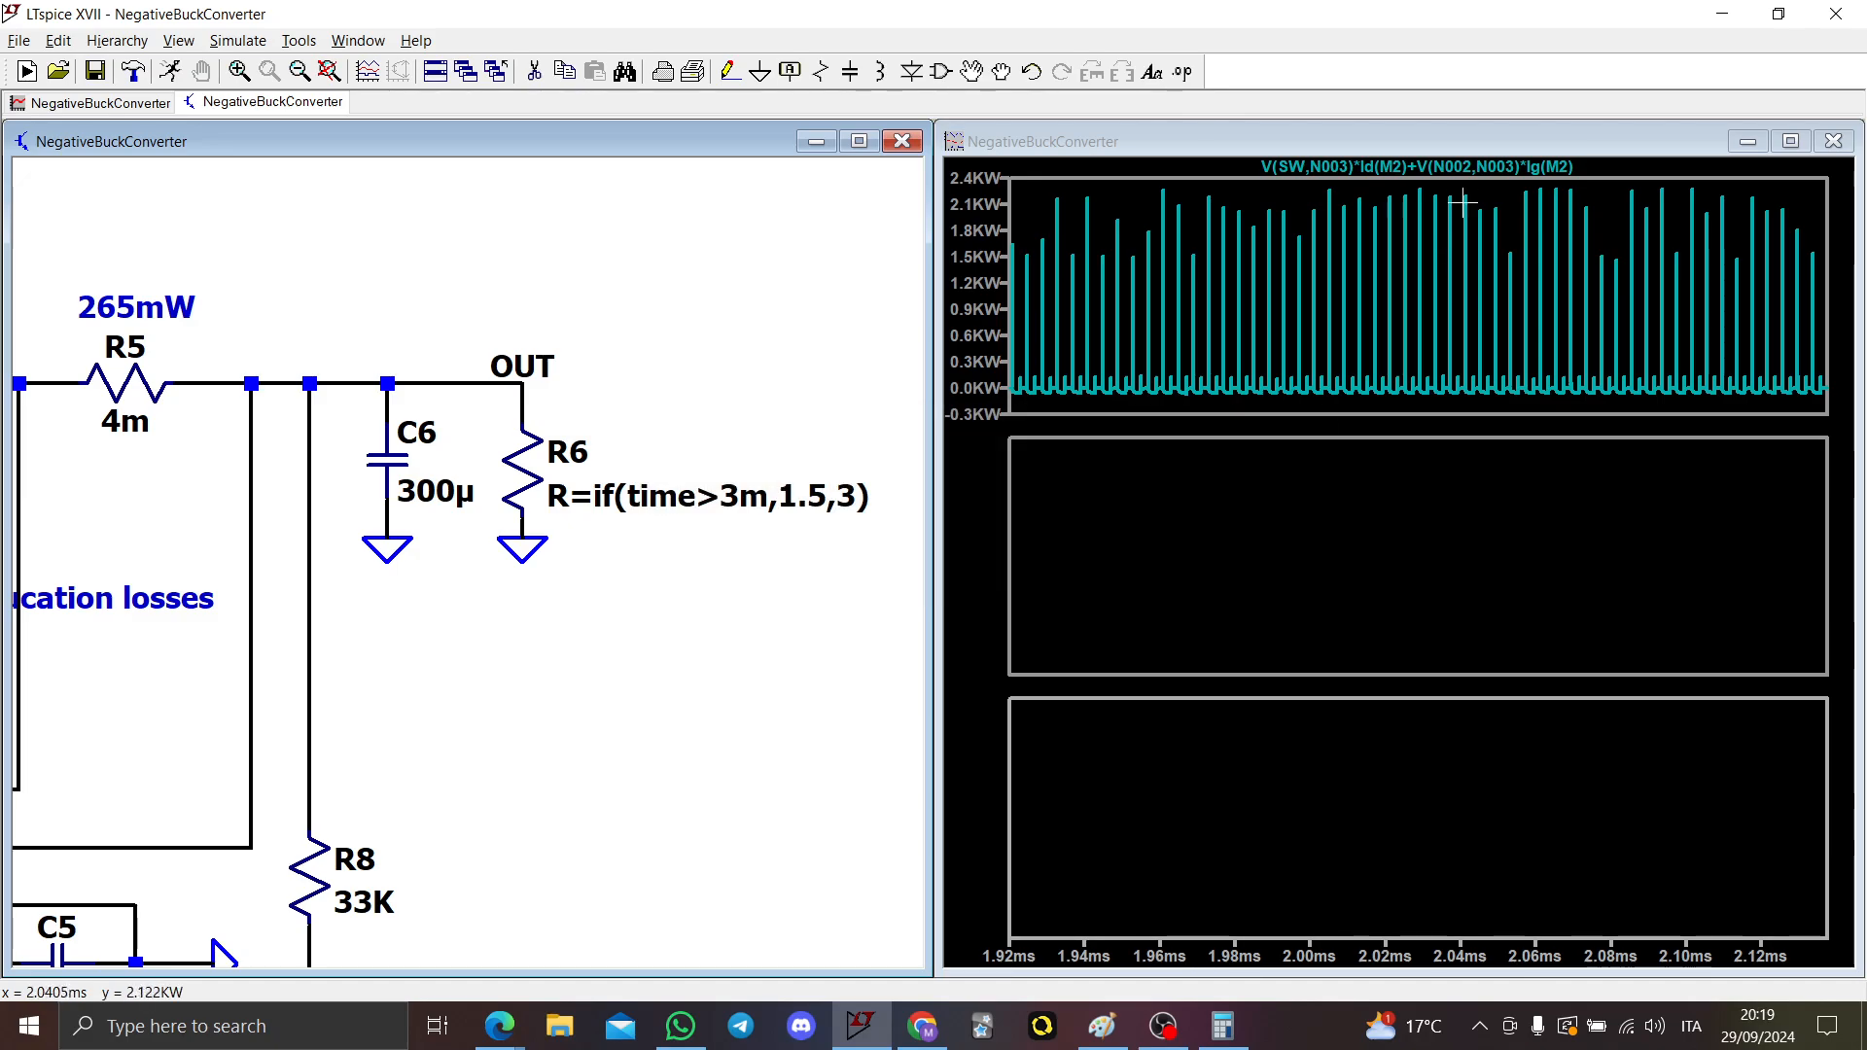
right_click(1473, 170)
left_click(1009, 578)
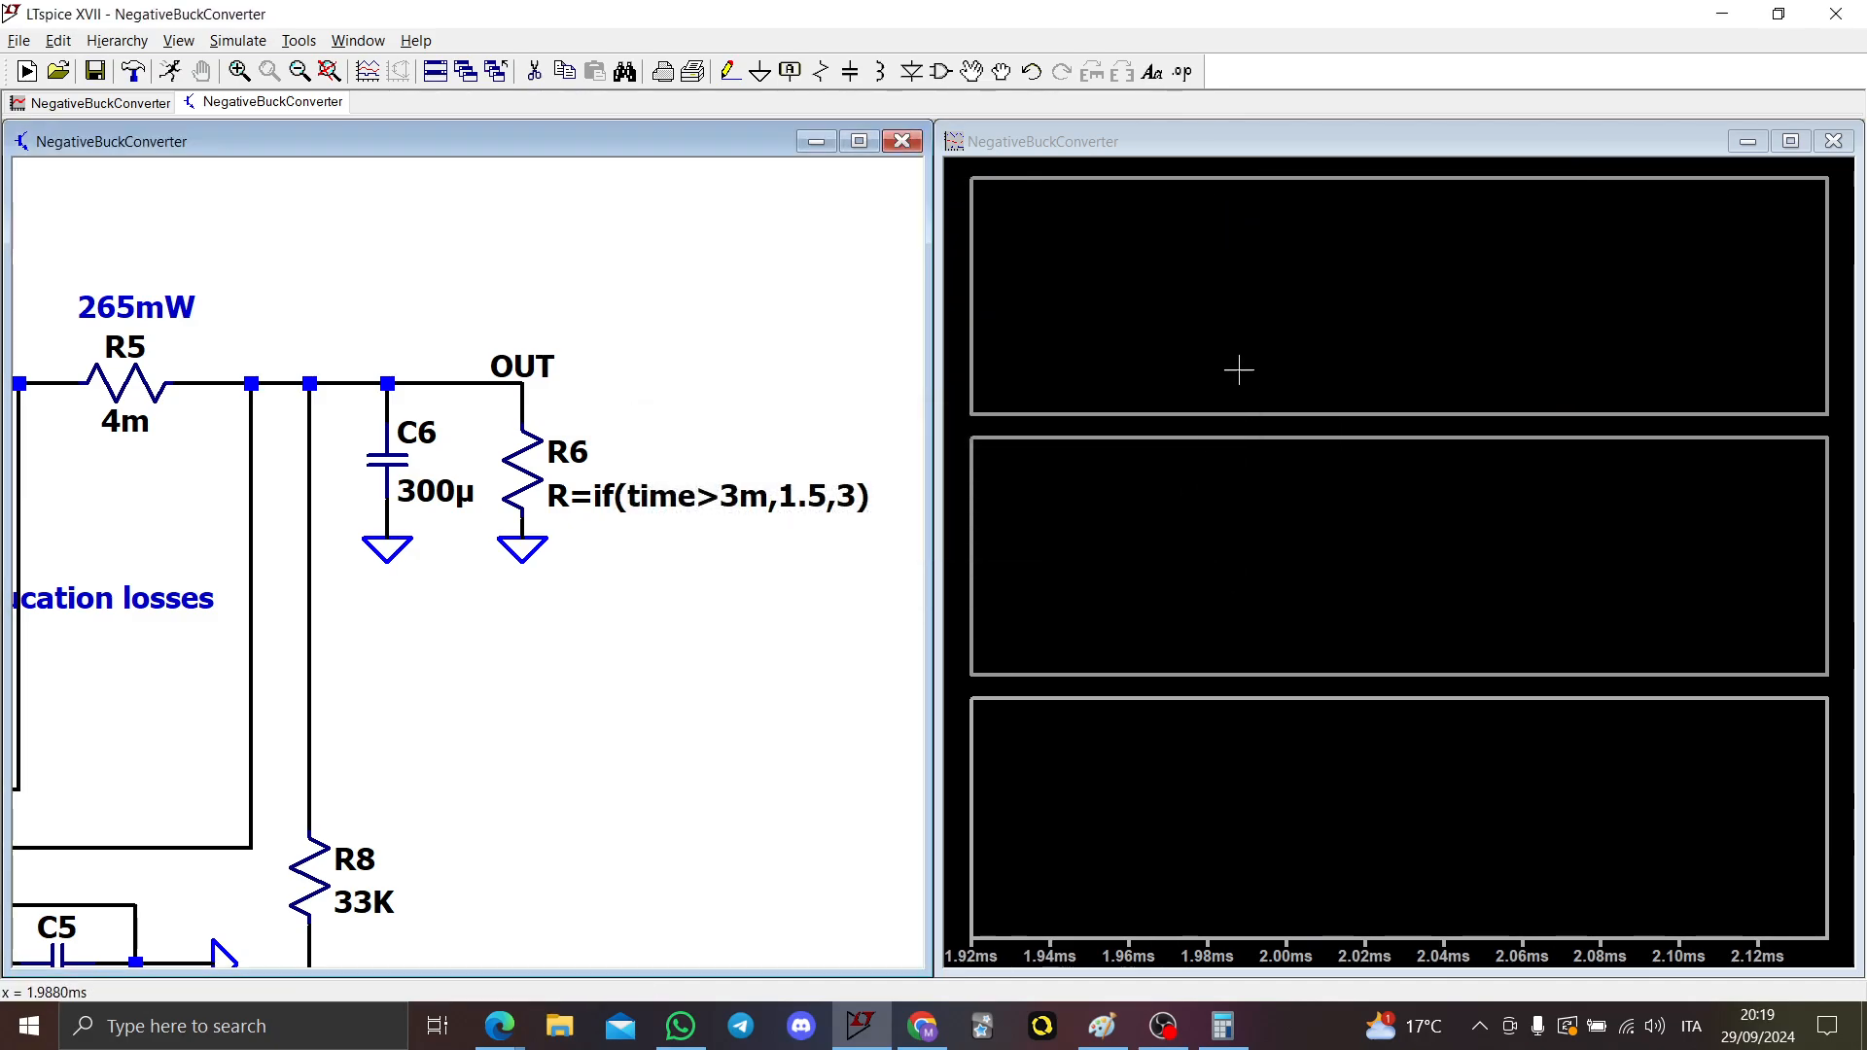
Step: Plot R6's current and the OUT node voltage in separate panes, deleting the unused pane
left_click(545, 462)
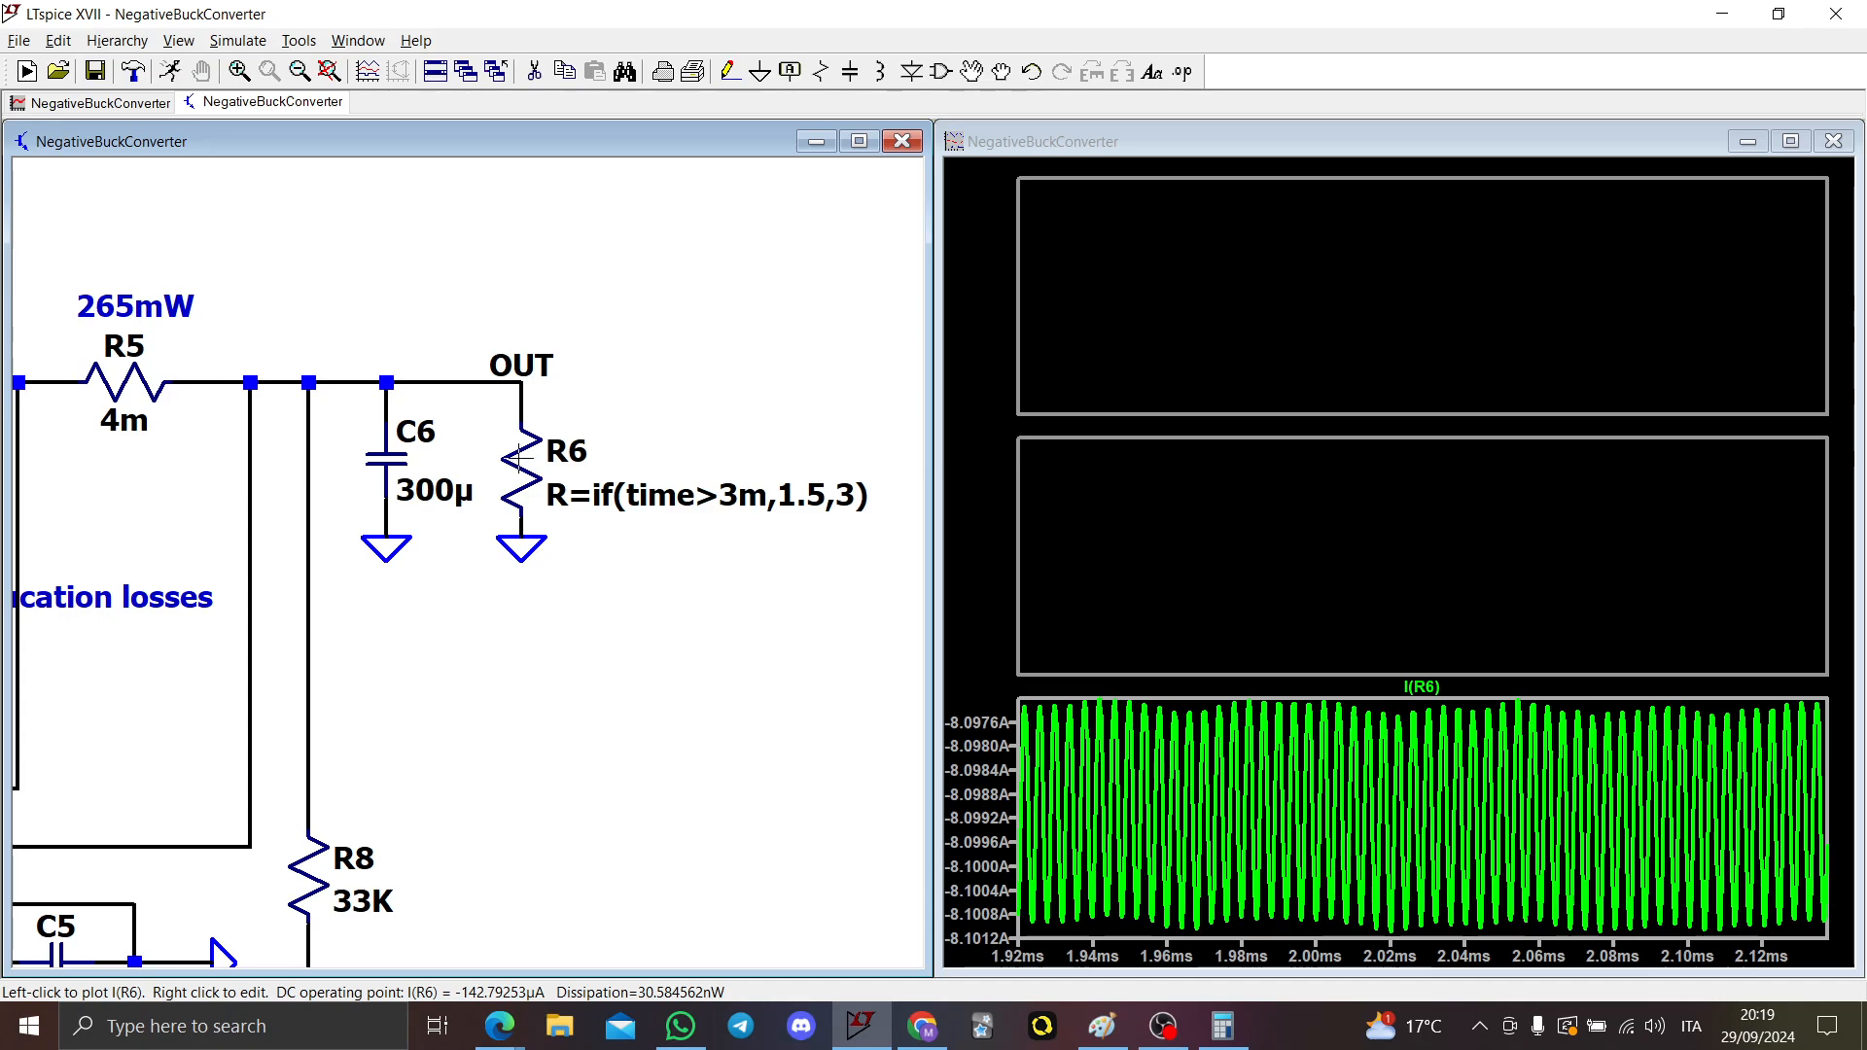
left_click_drag(564, 542, 683, 561)
left_click(627, 402)
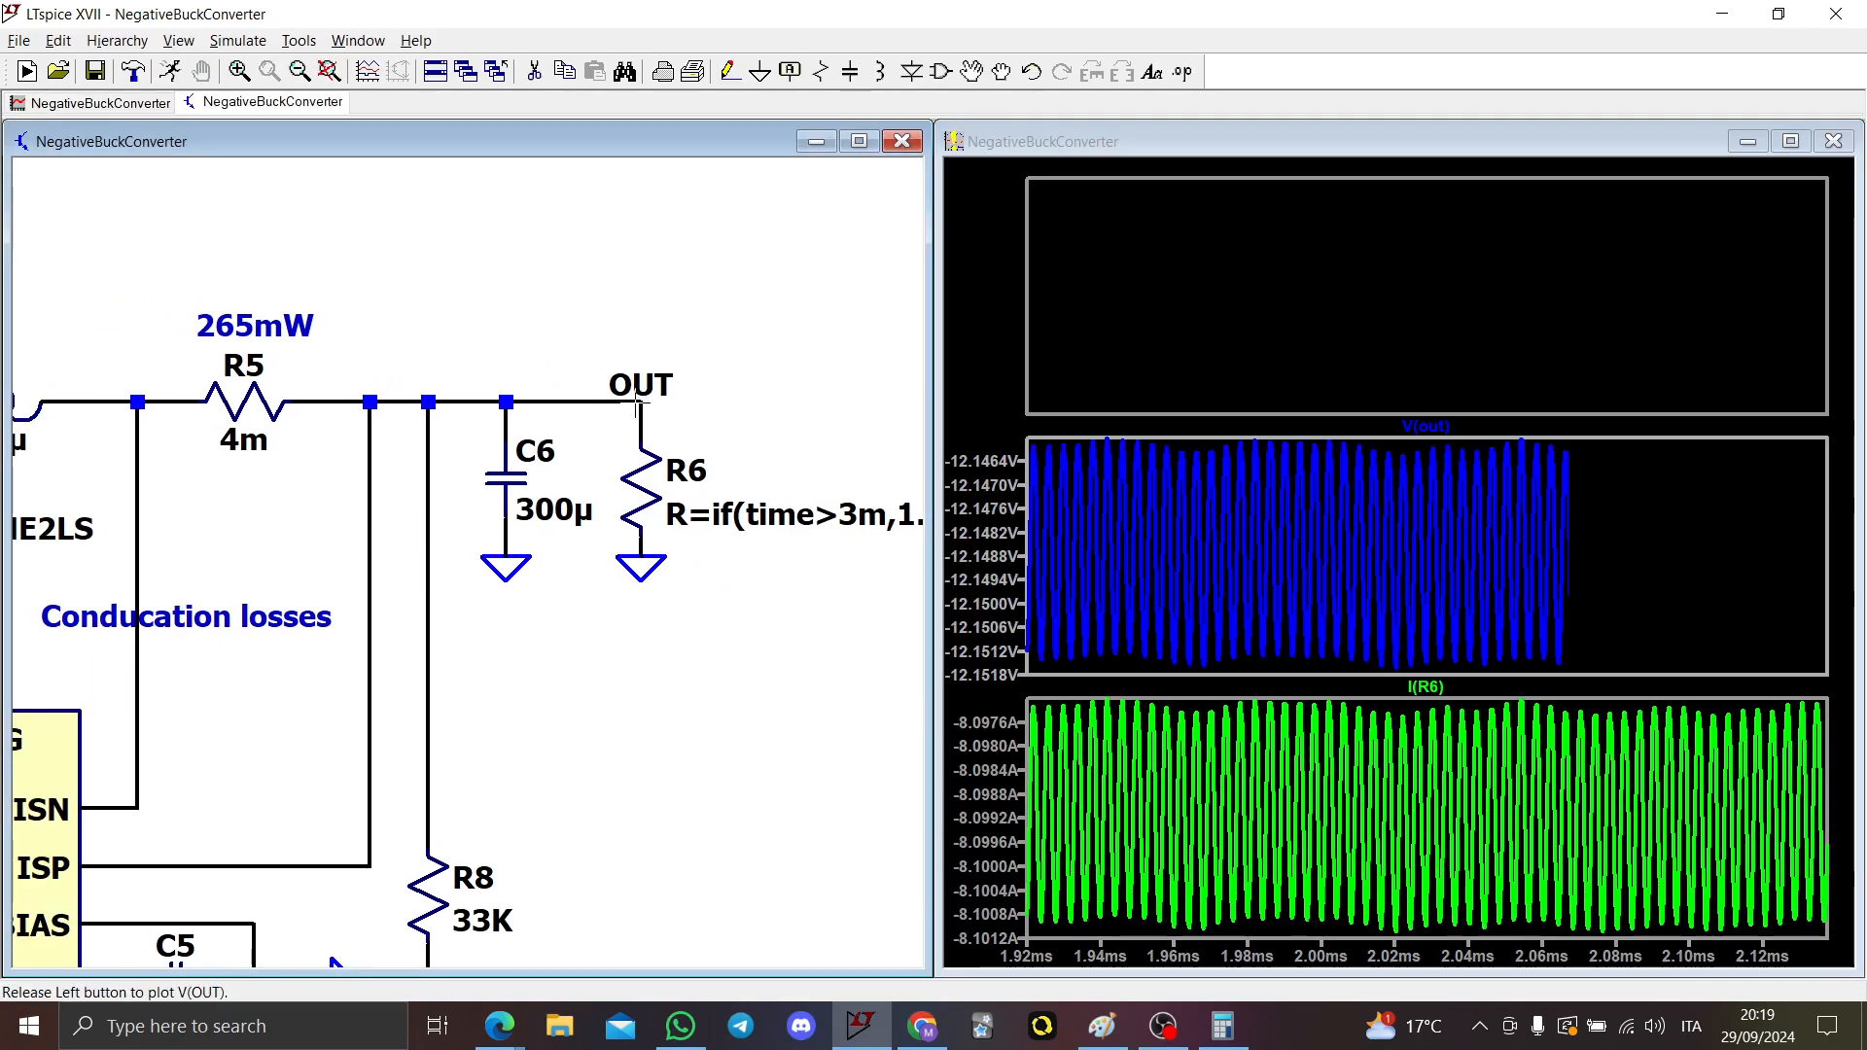
right_click(1266, 326)
left_click(1371, 469)
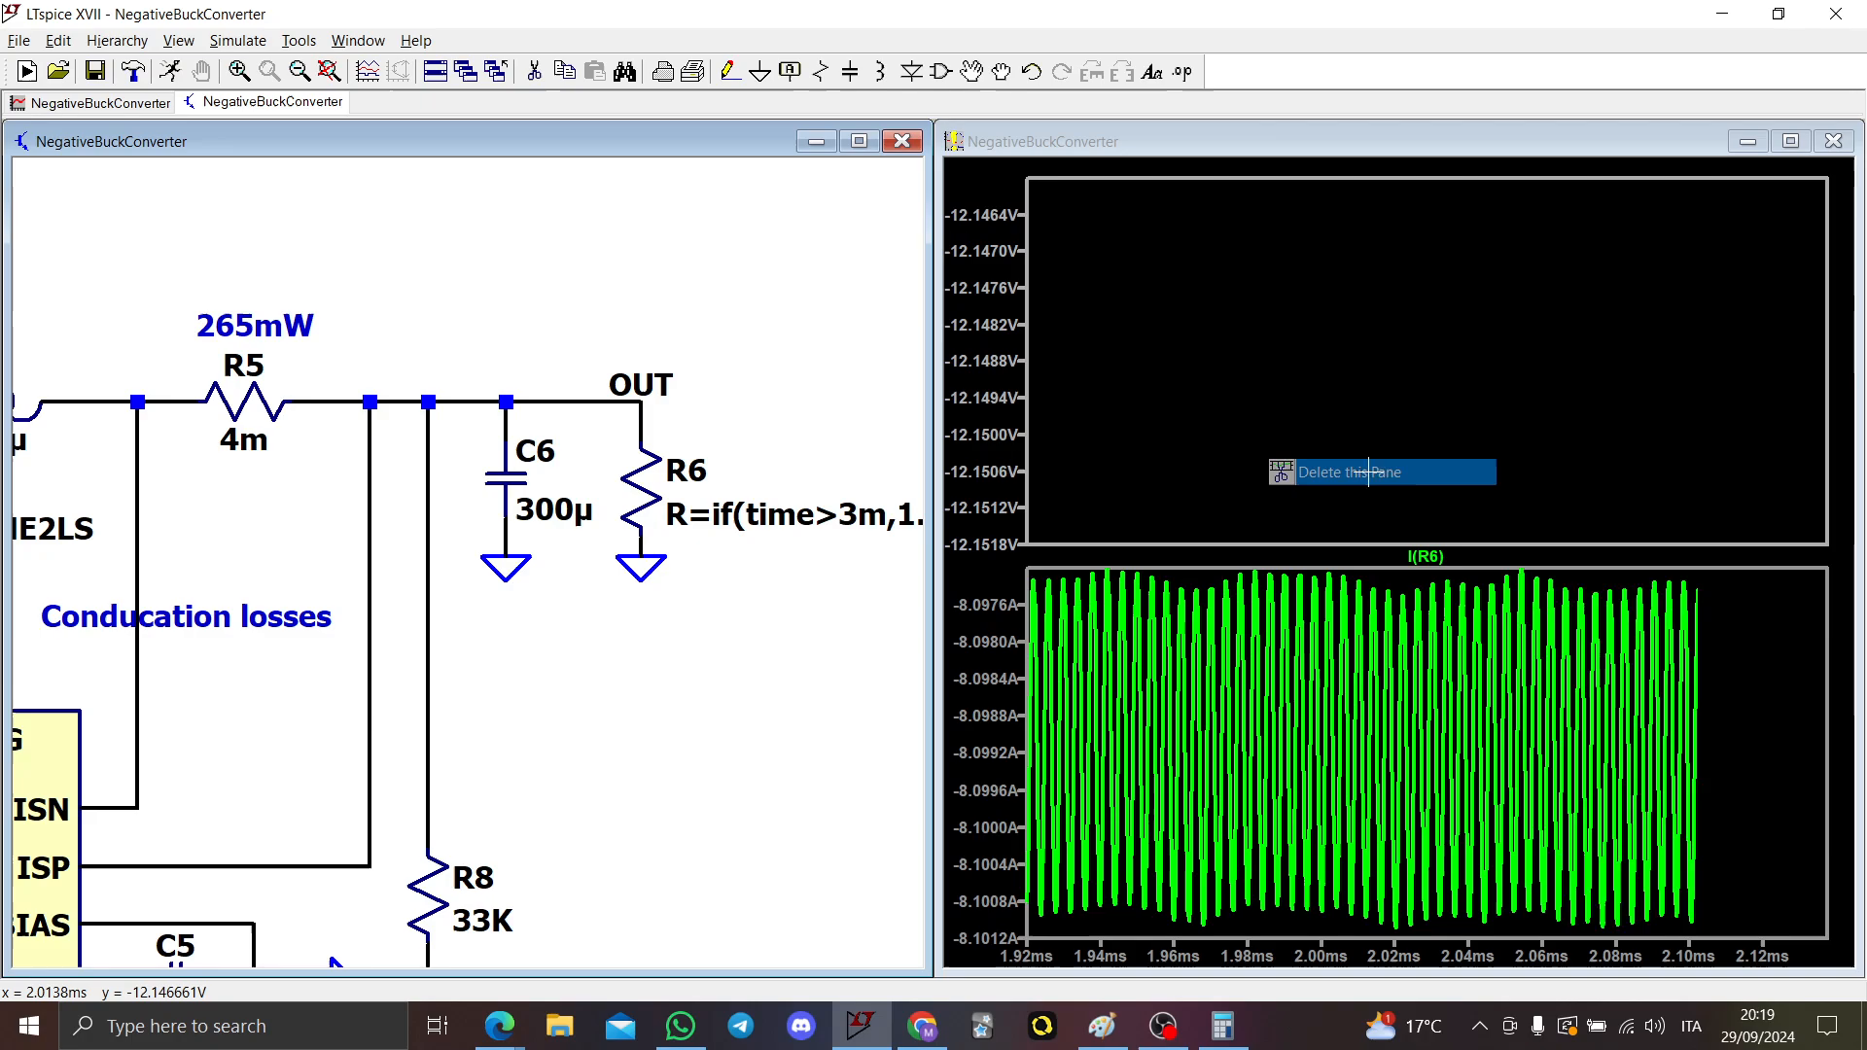
Step: Run the transient simulation with the stepped load resistor
scroll(688, 644, "down", 1)
scroll(662, 646, "down", 1)
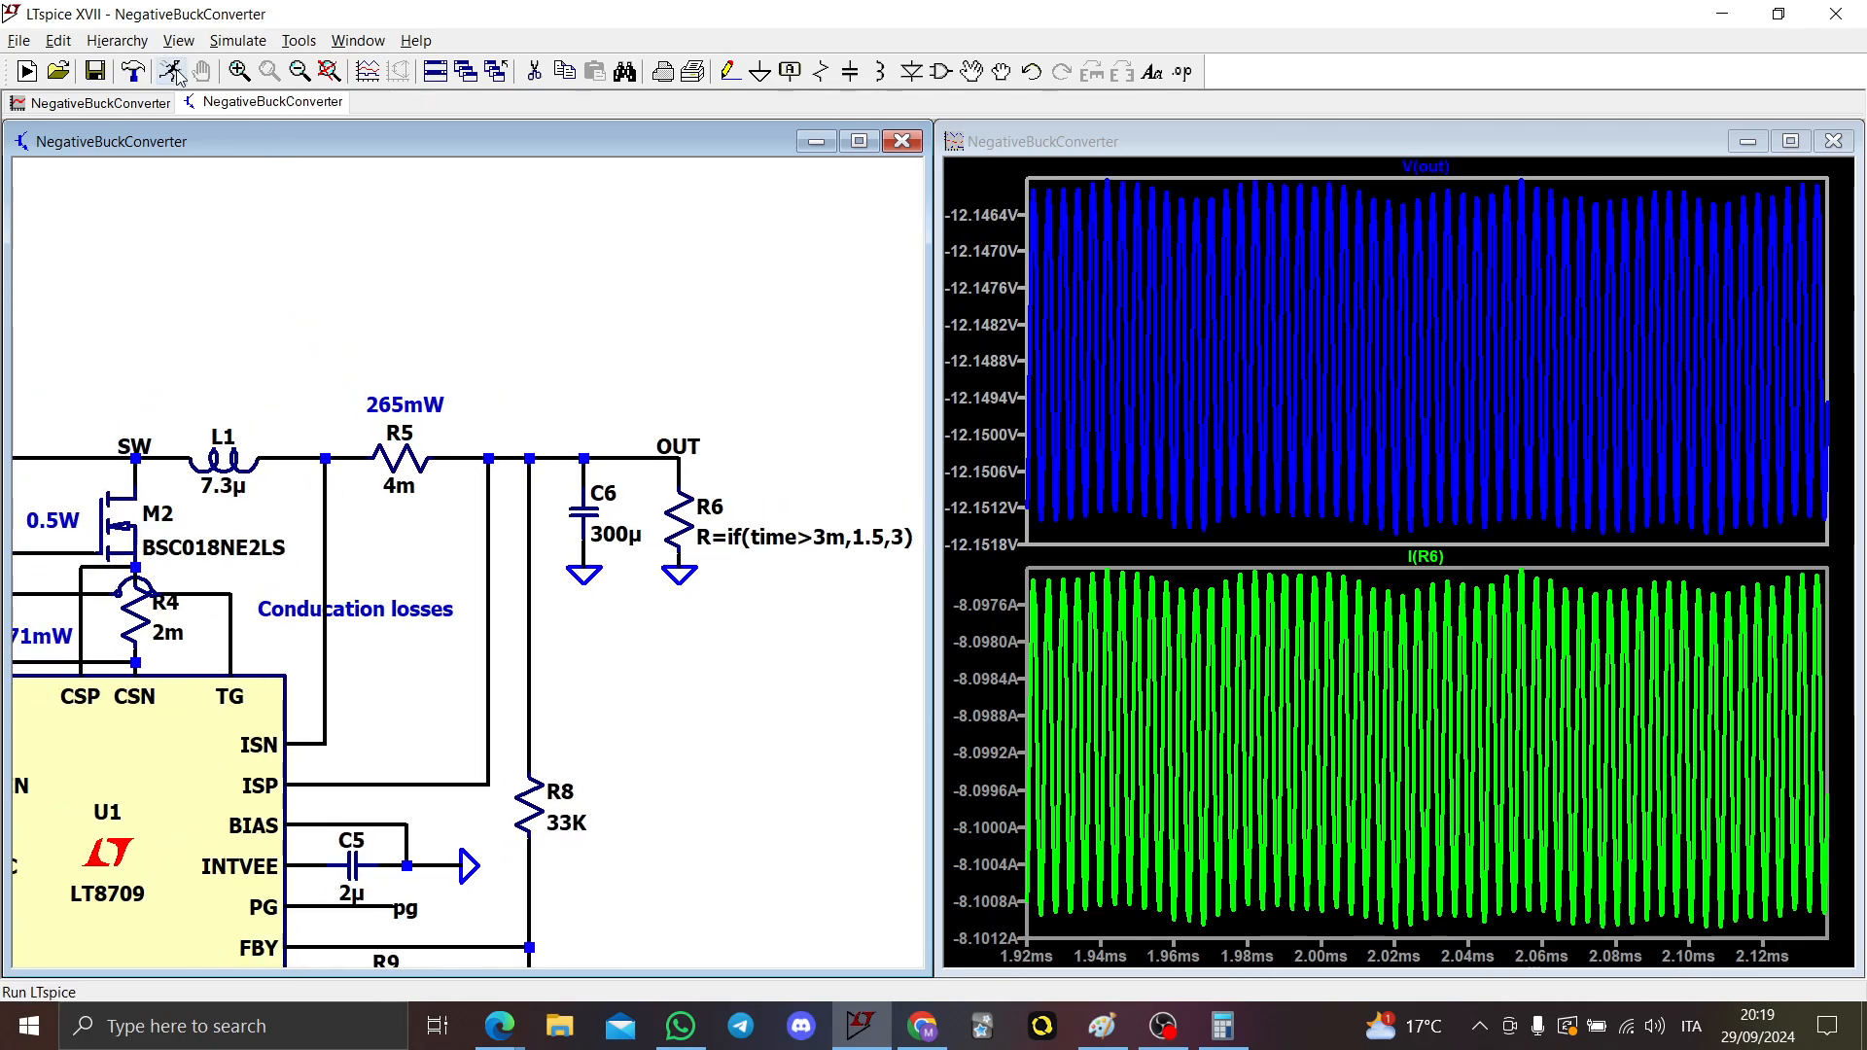
left_click(172, 72)
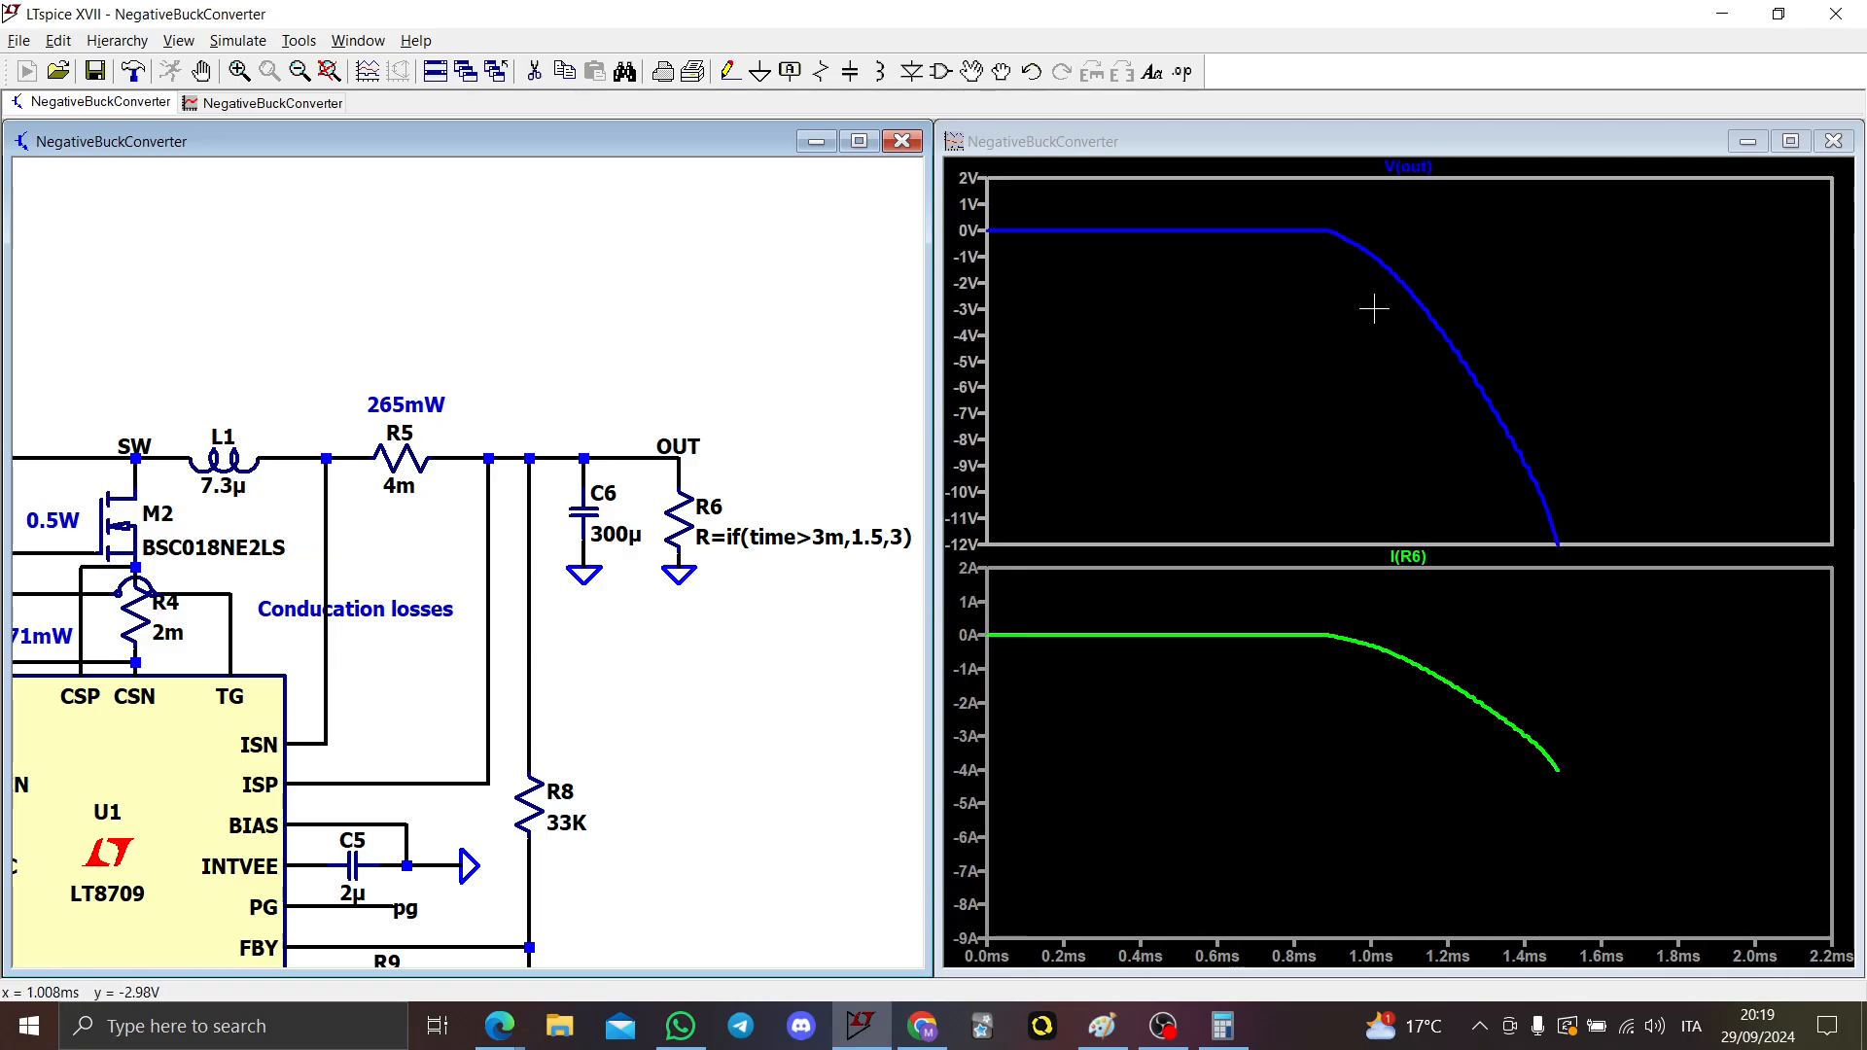
right_click(1409, 166)
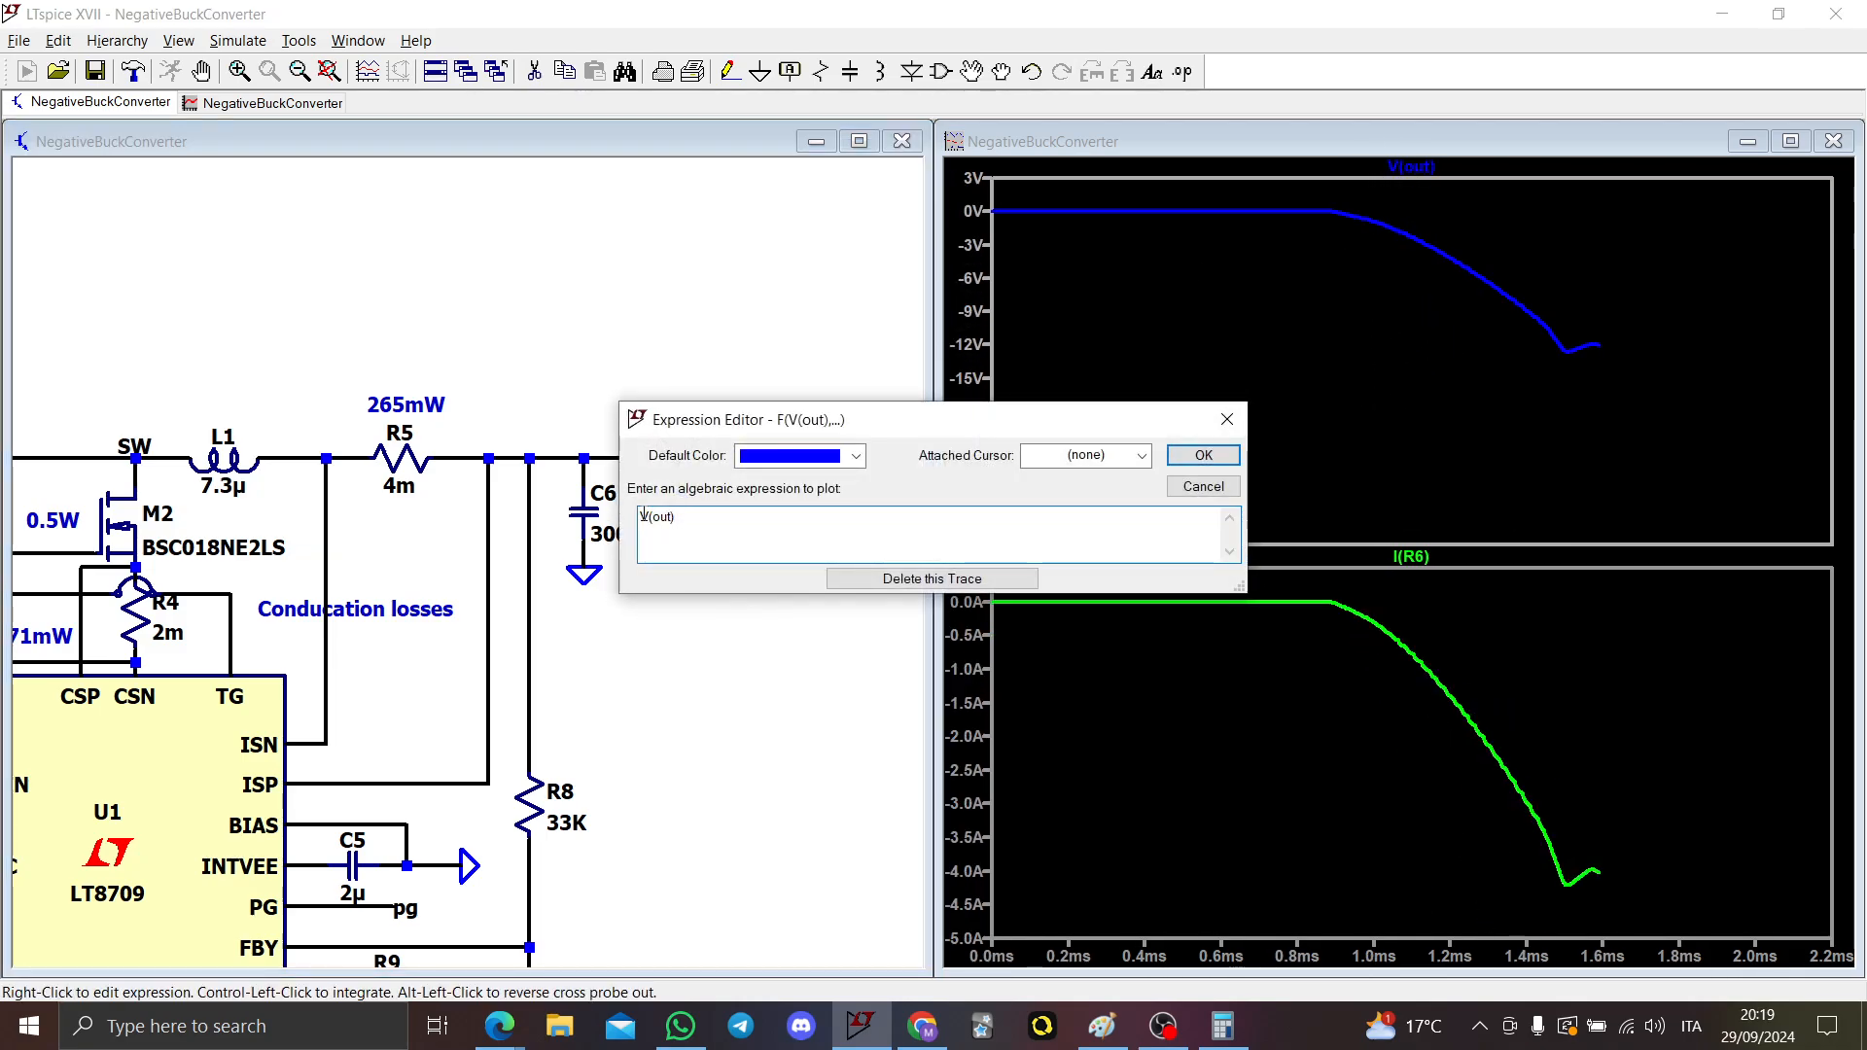
type("-")
key("Return")
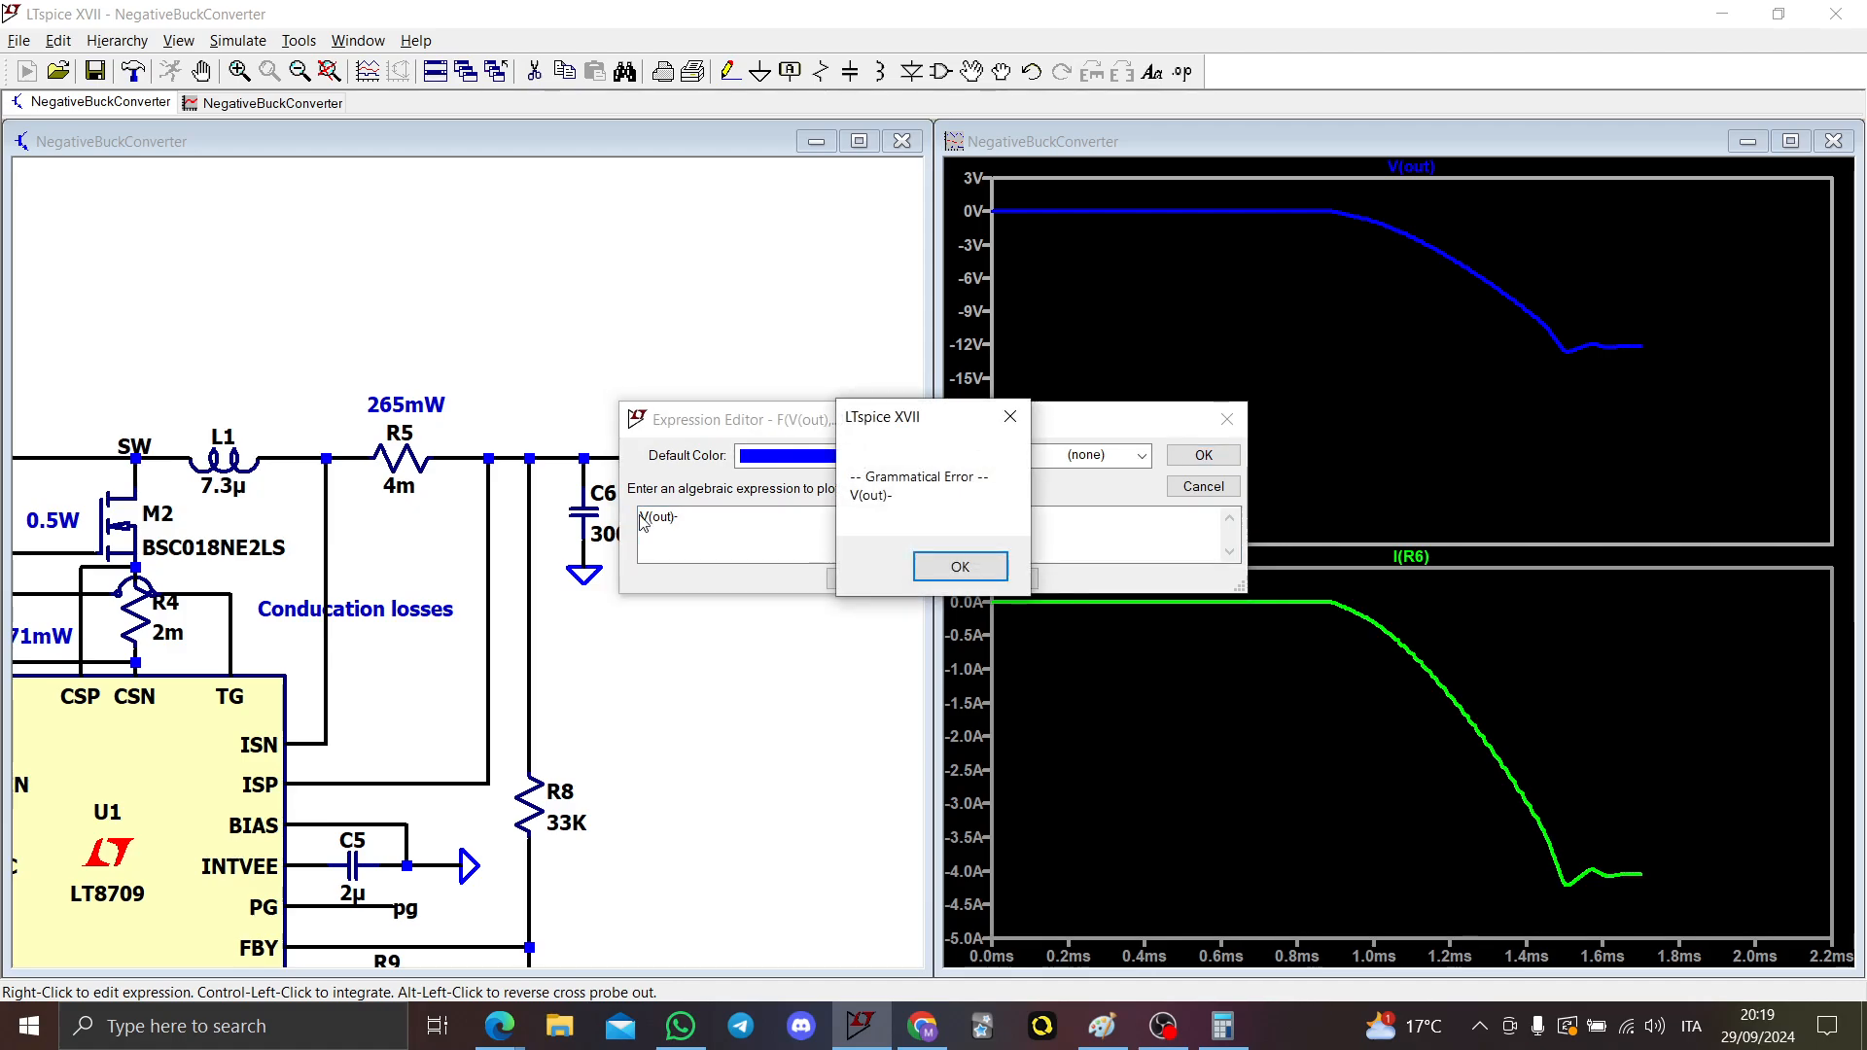
key("Return")
key("BackSpace")
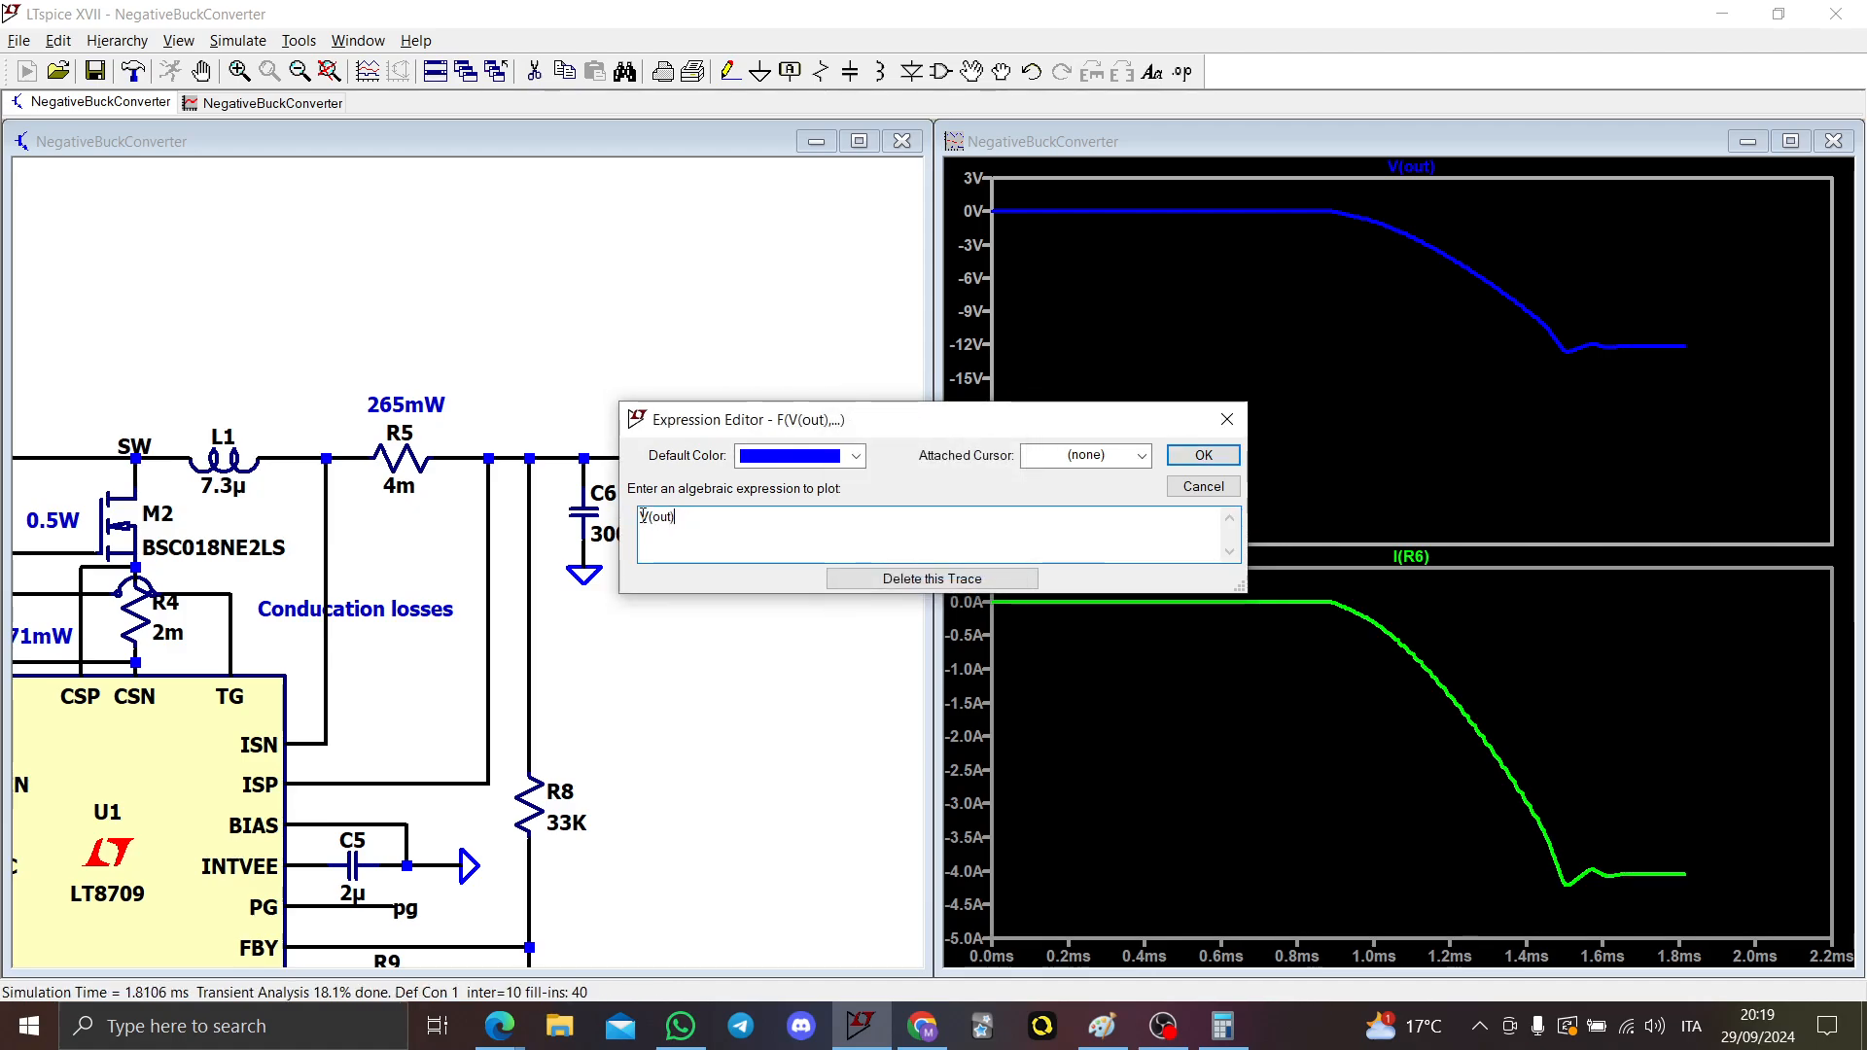
key("Return")
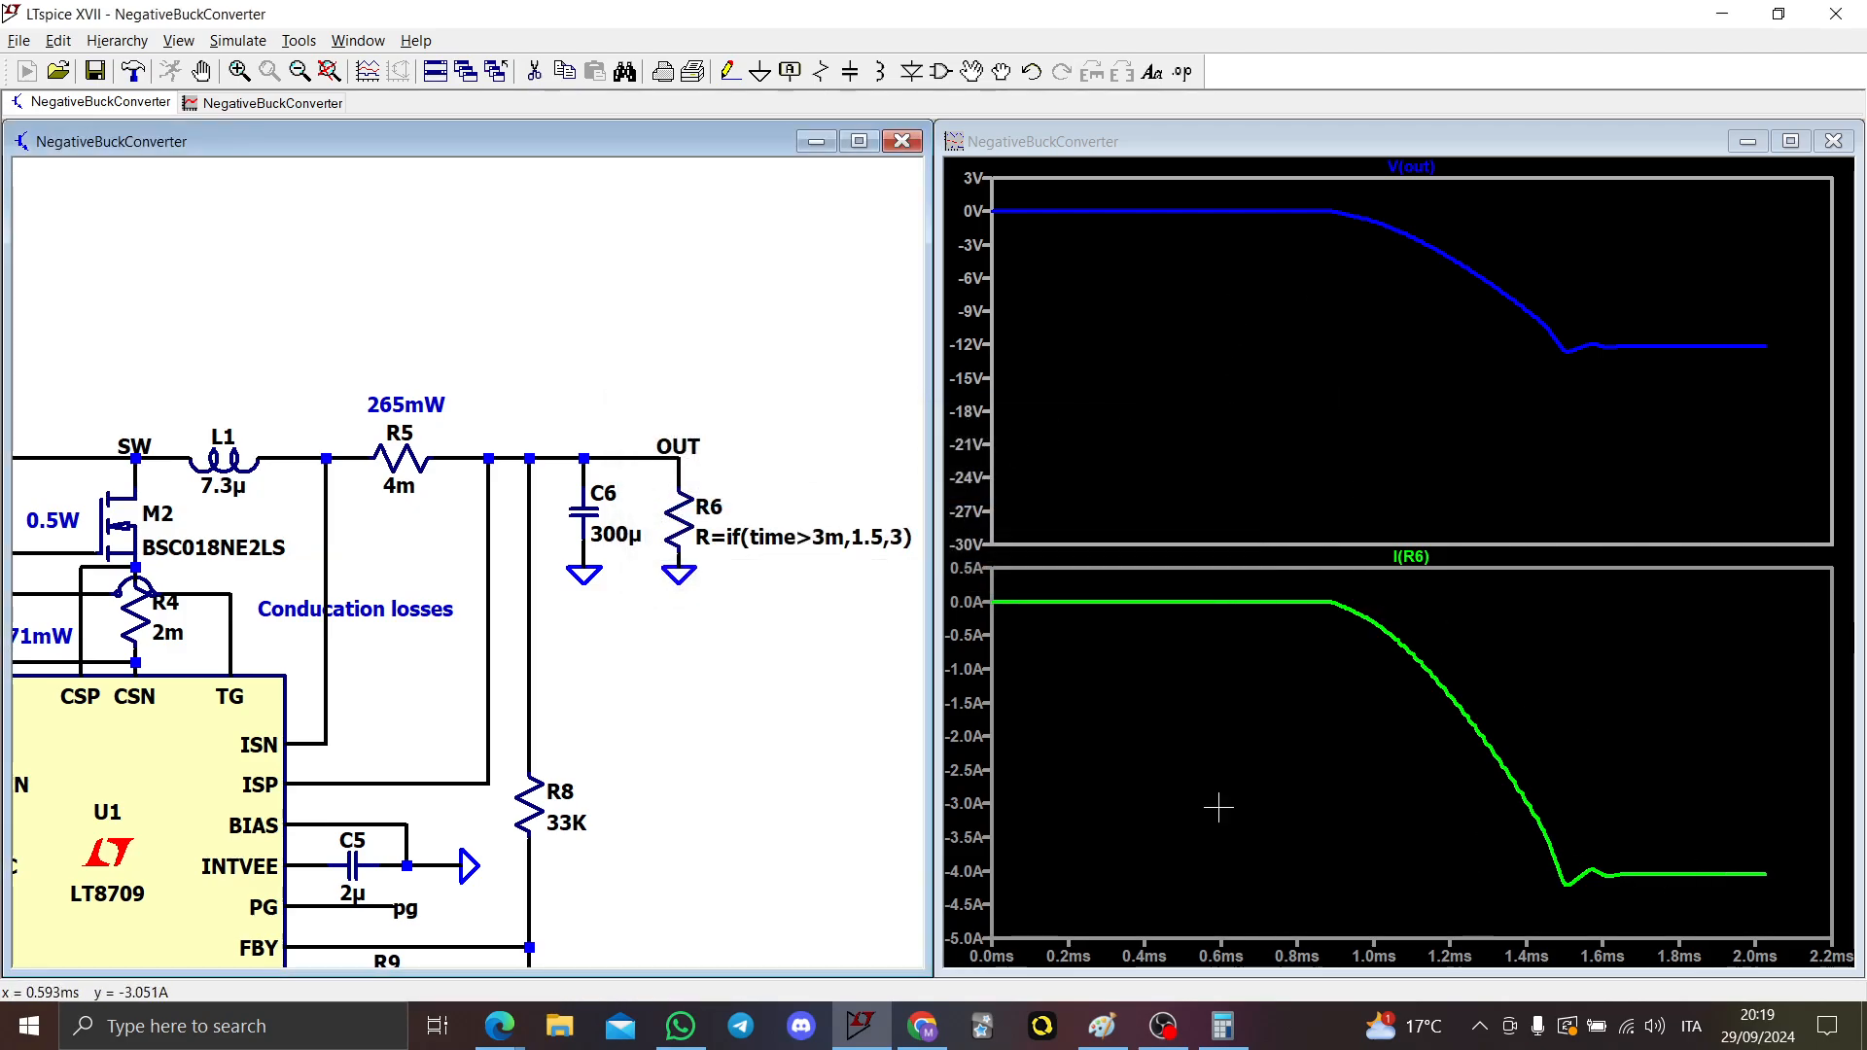
Step: Change the two trace expressions to -V(out) and -I(R6)
scroll(701, 768, "down", 5)
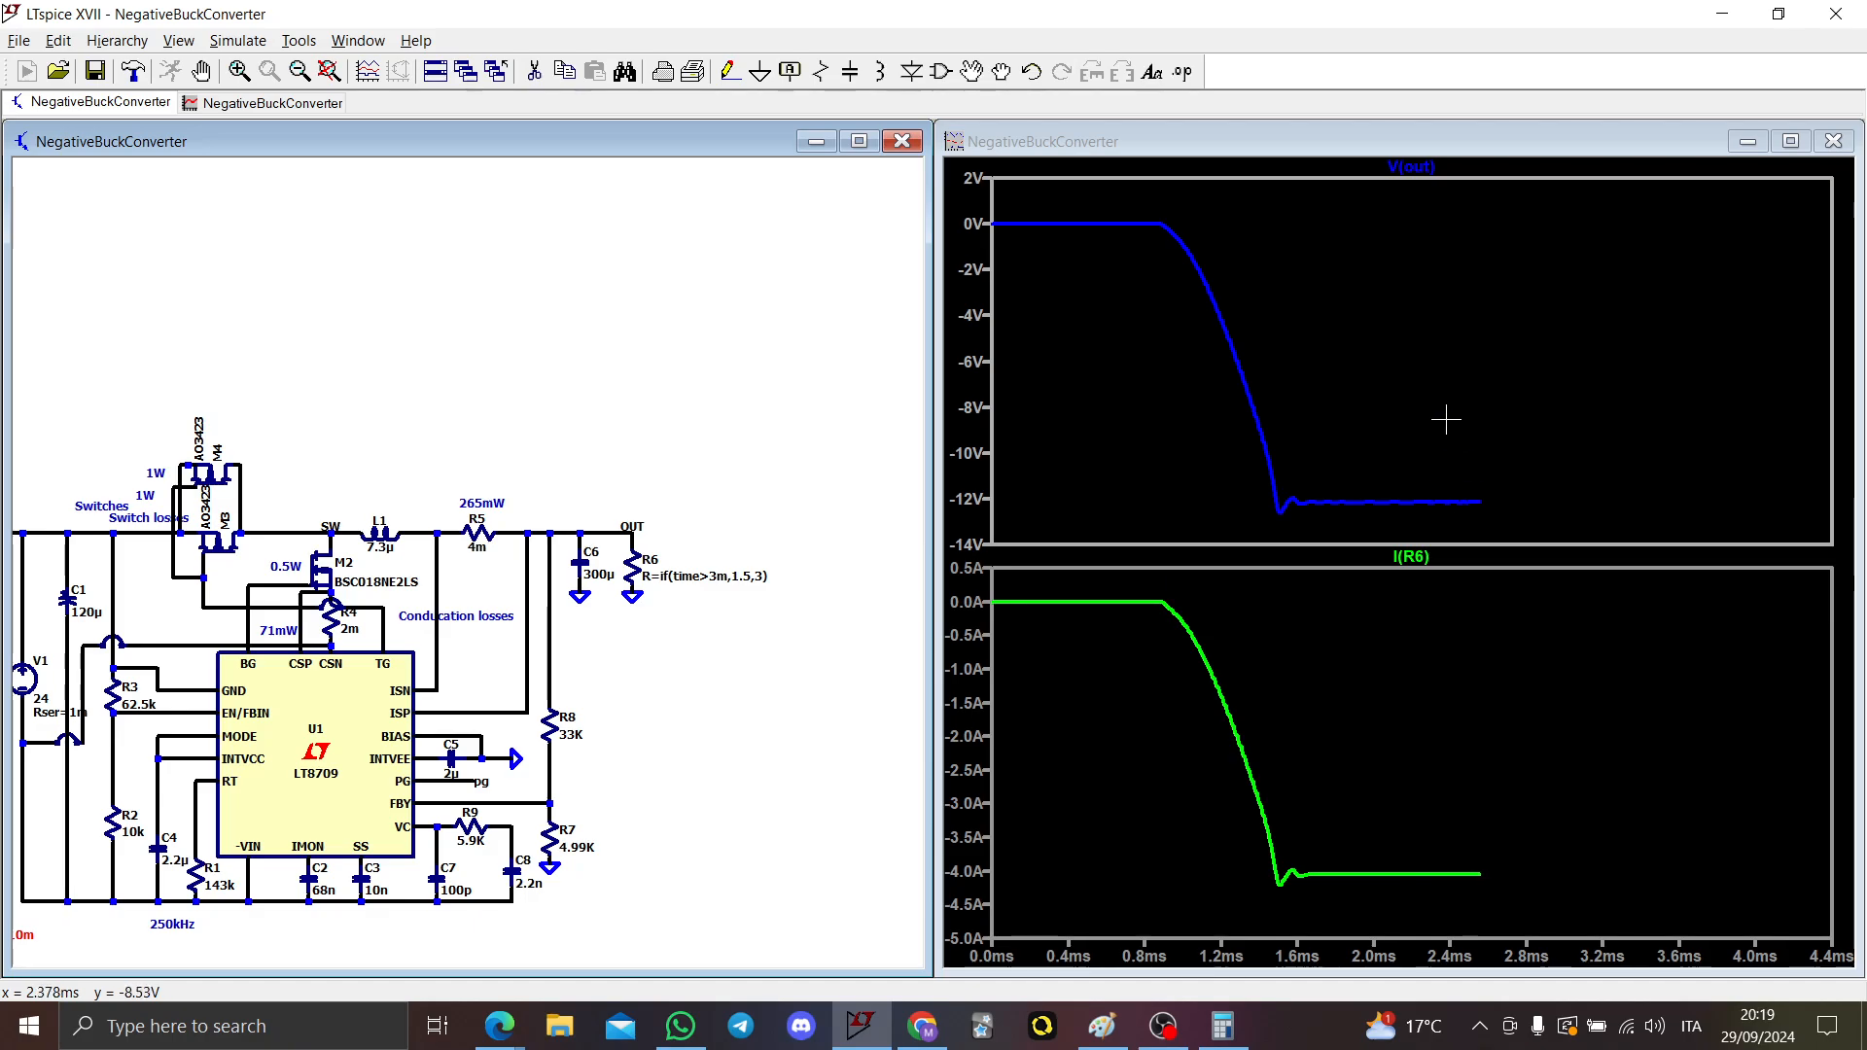
right_click(1411, 166)
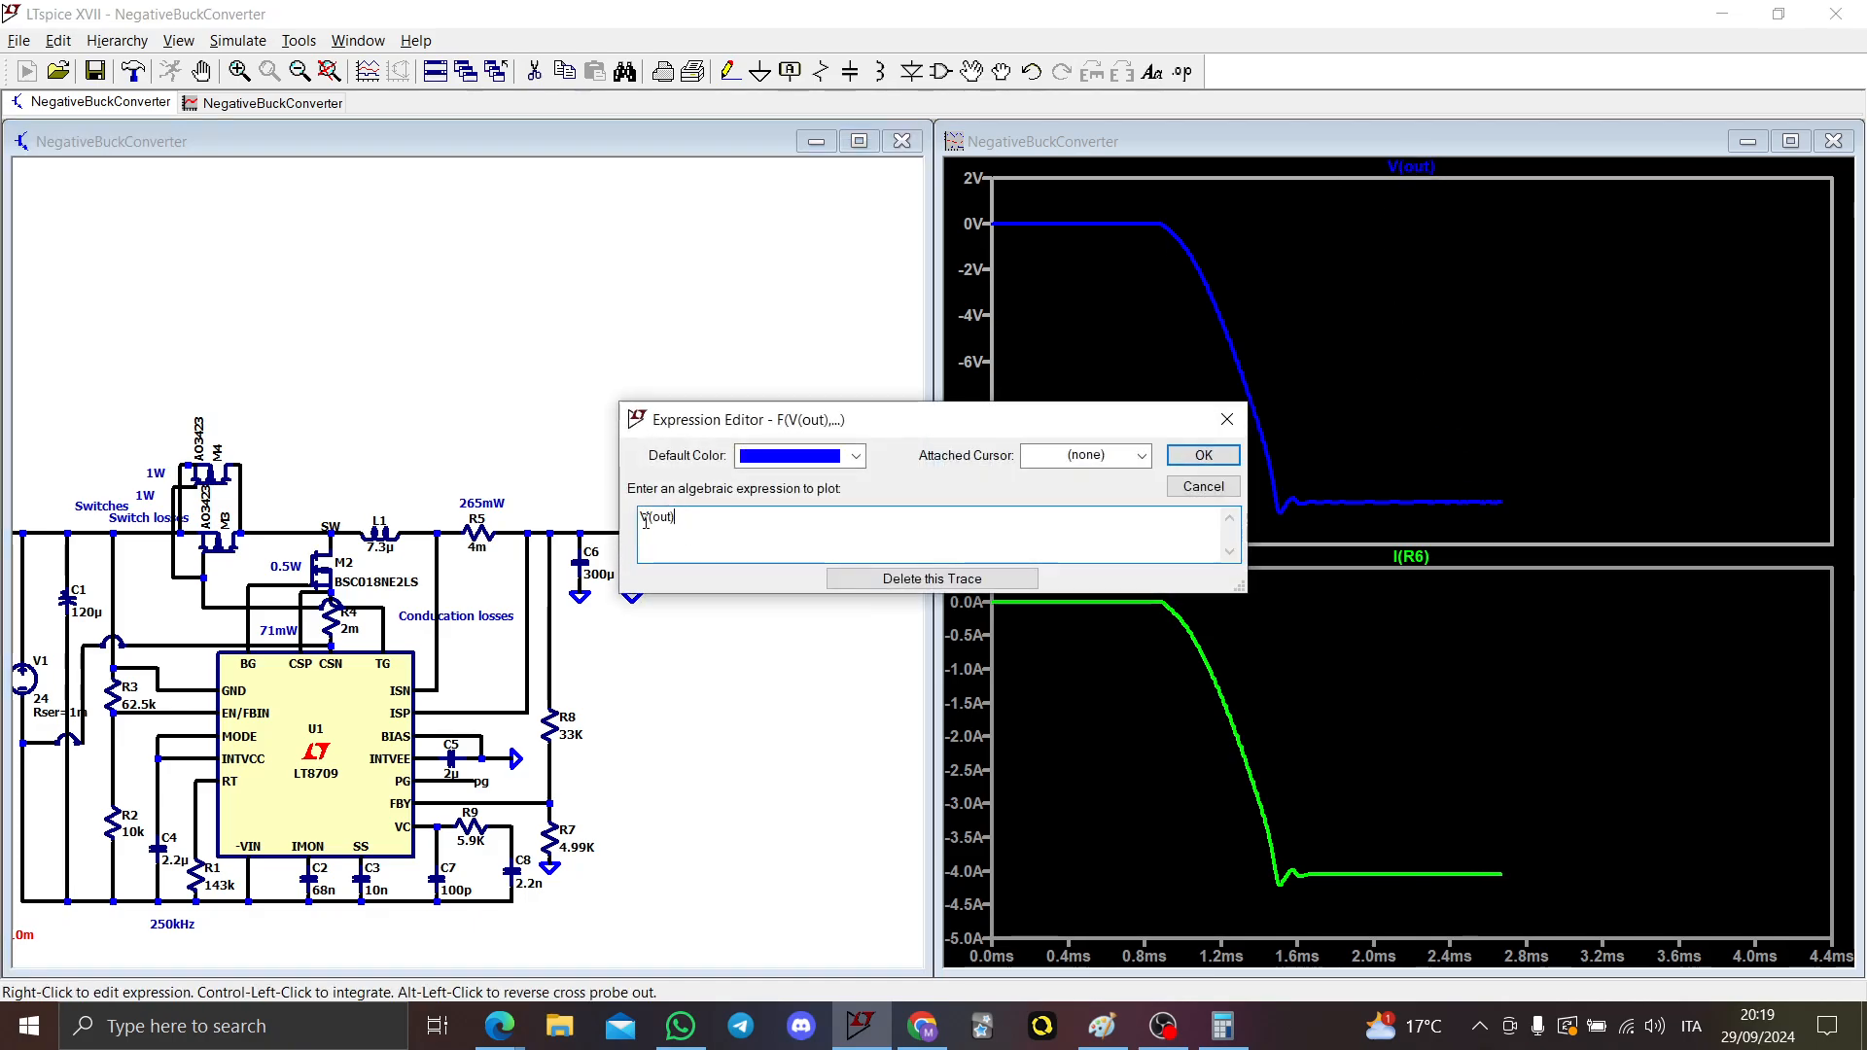
type("-")
key("Return")
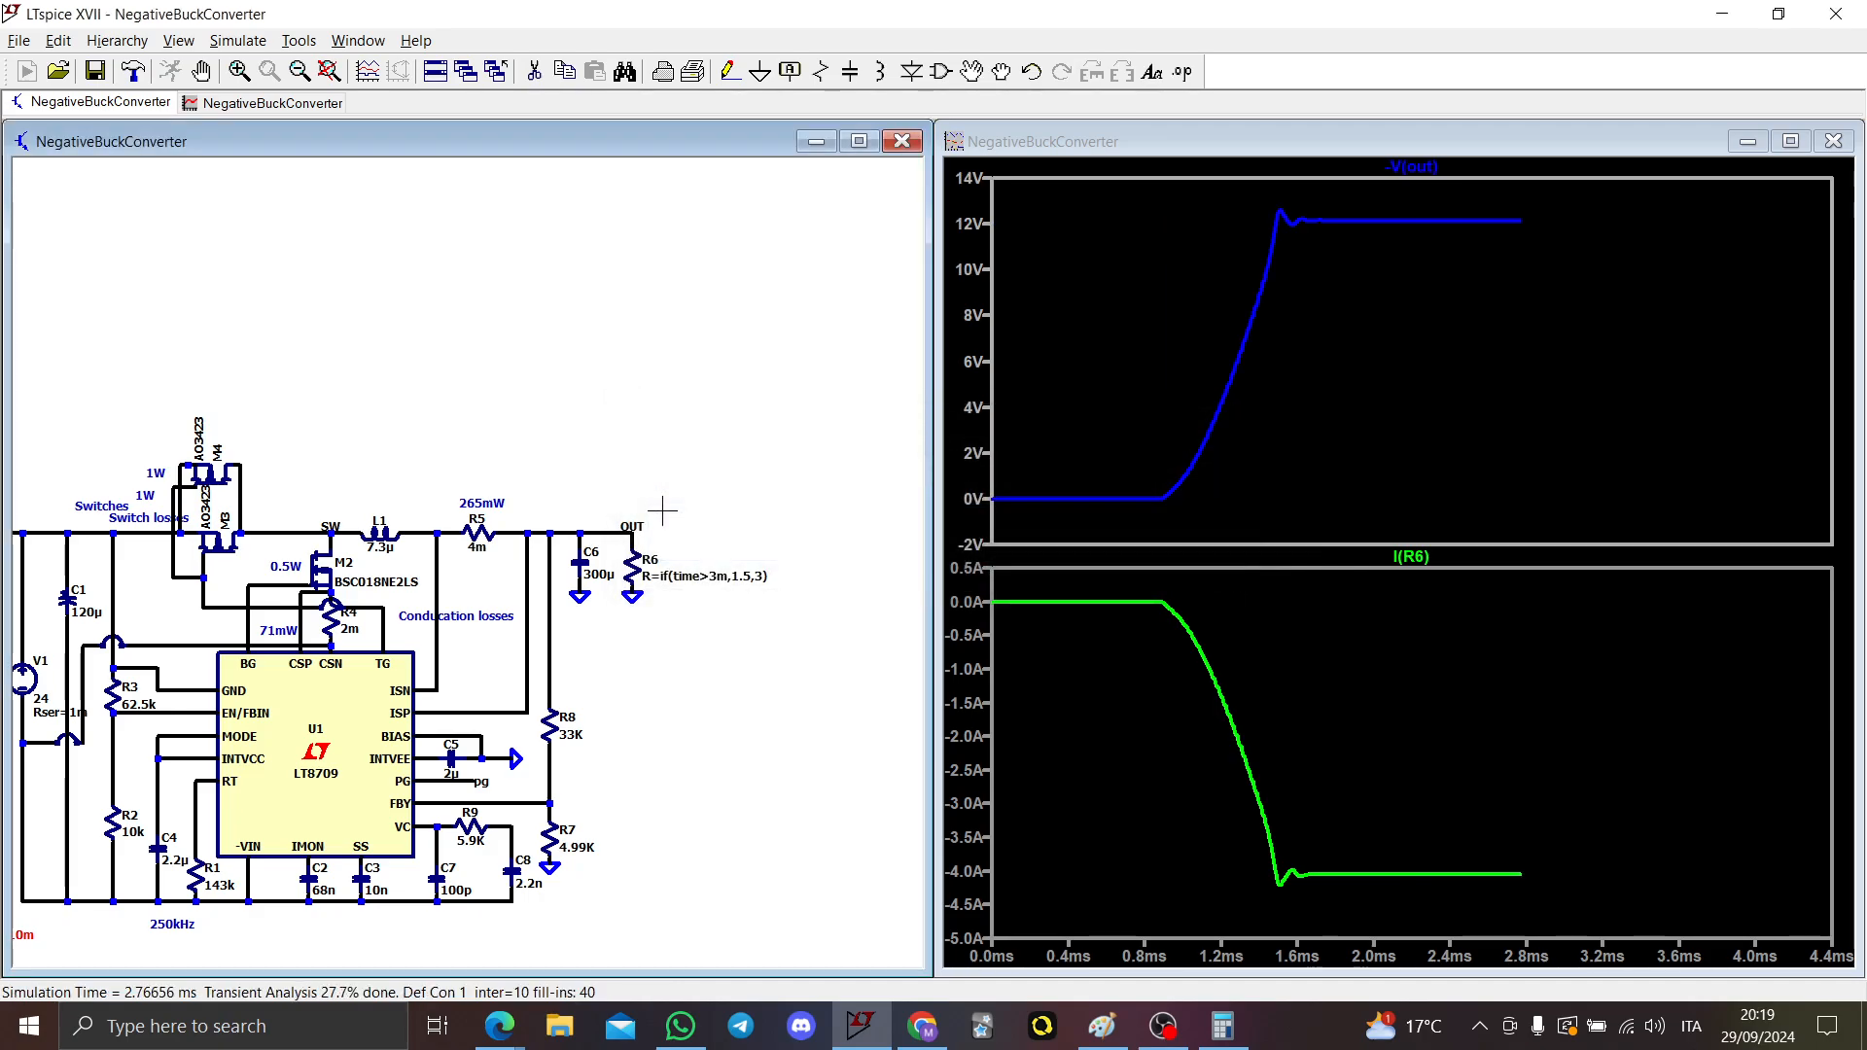
right_click(1410, 556)
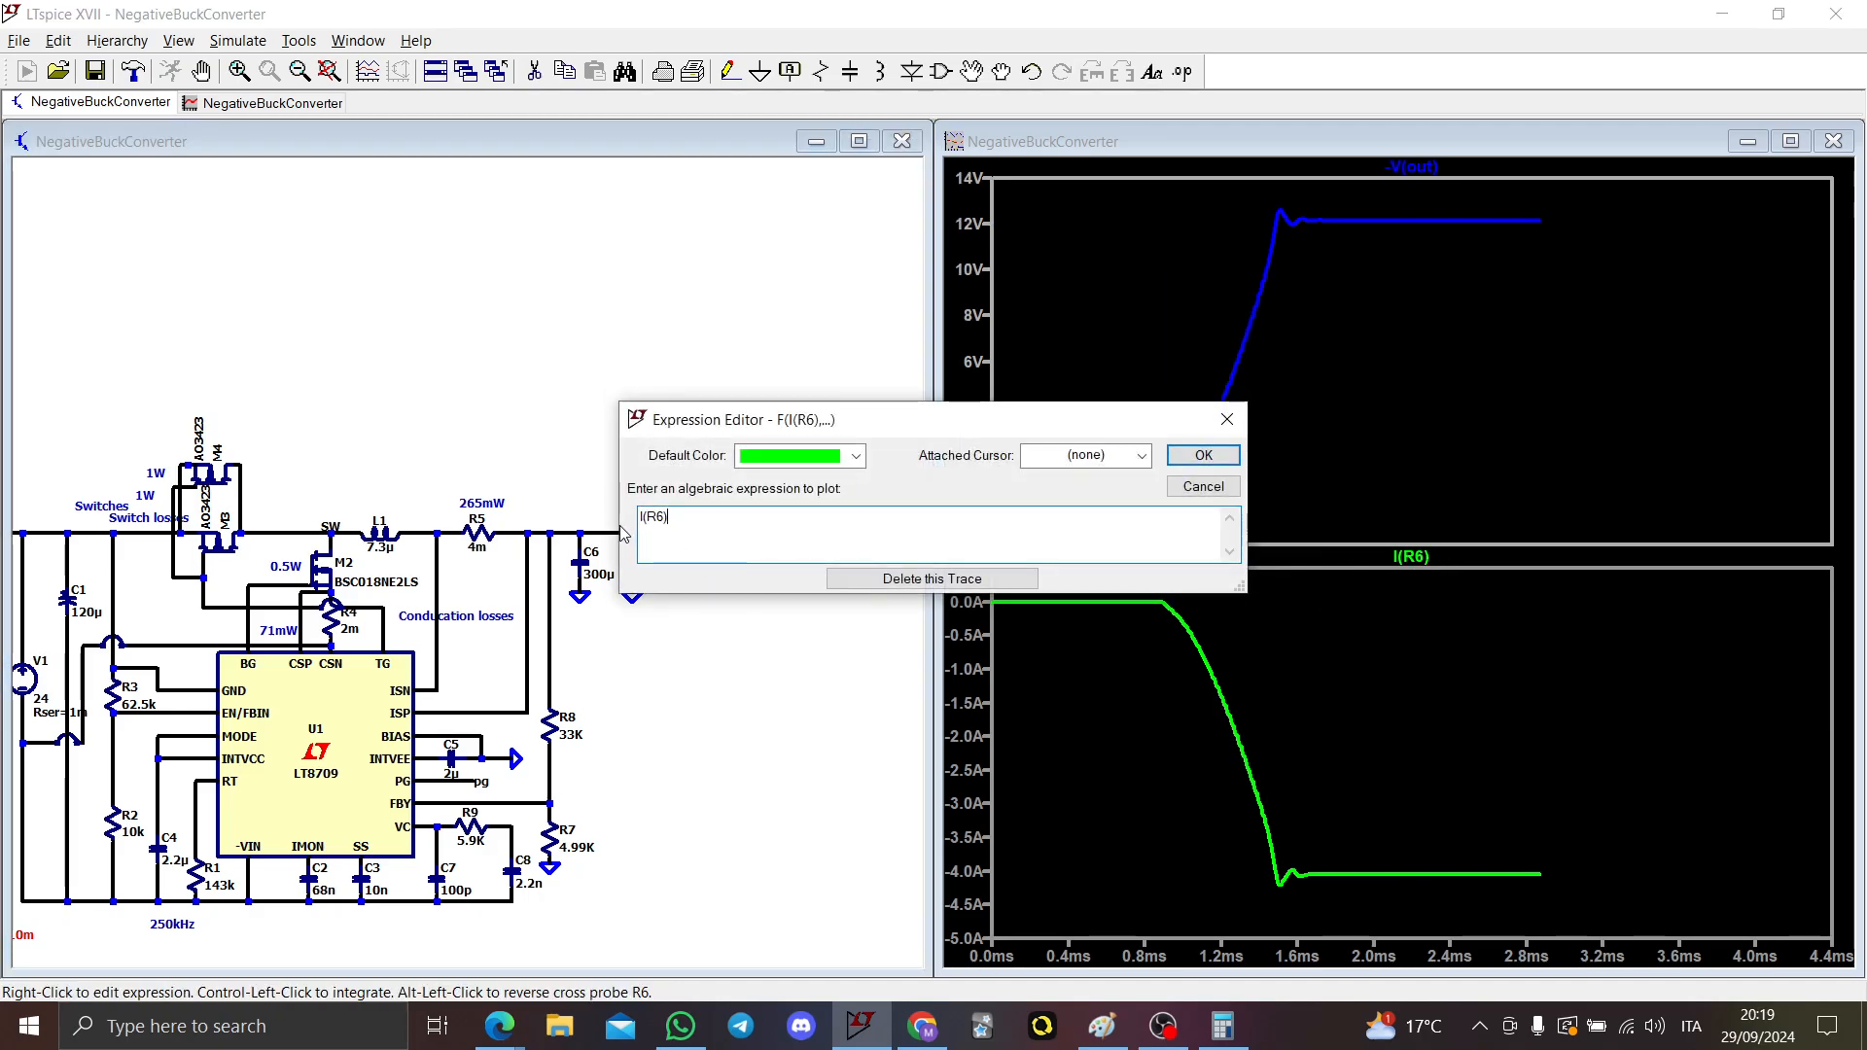
type("-")
key("Return")
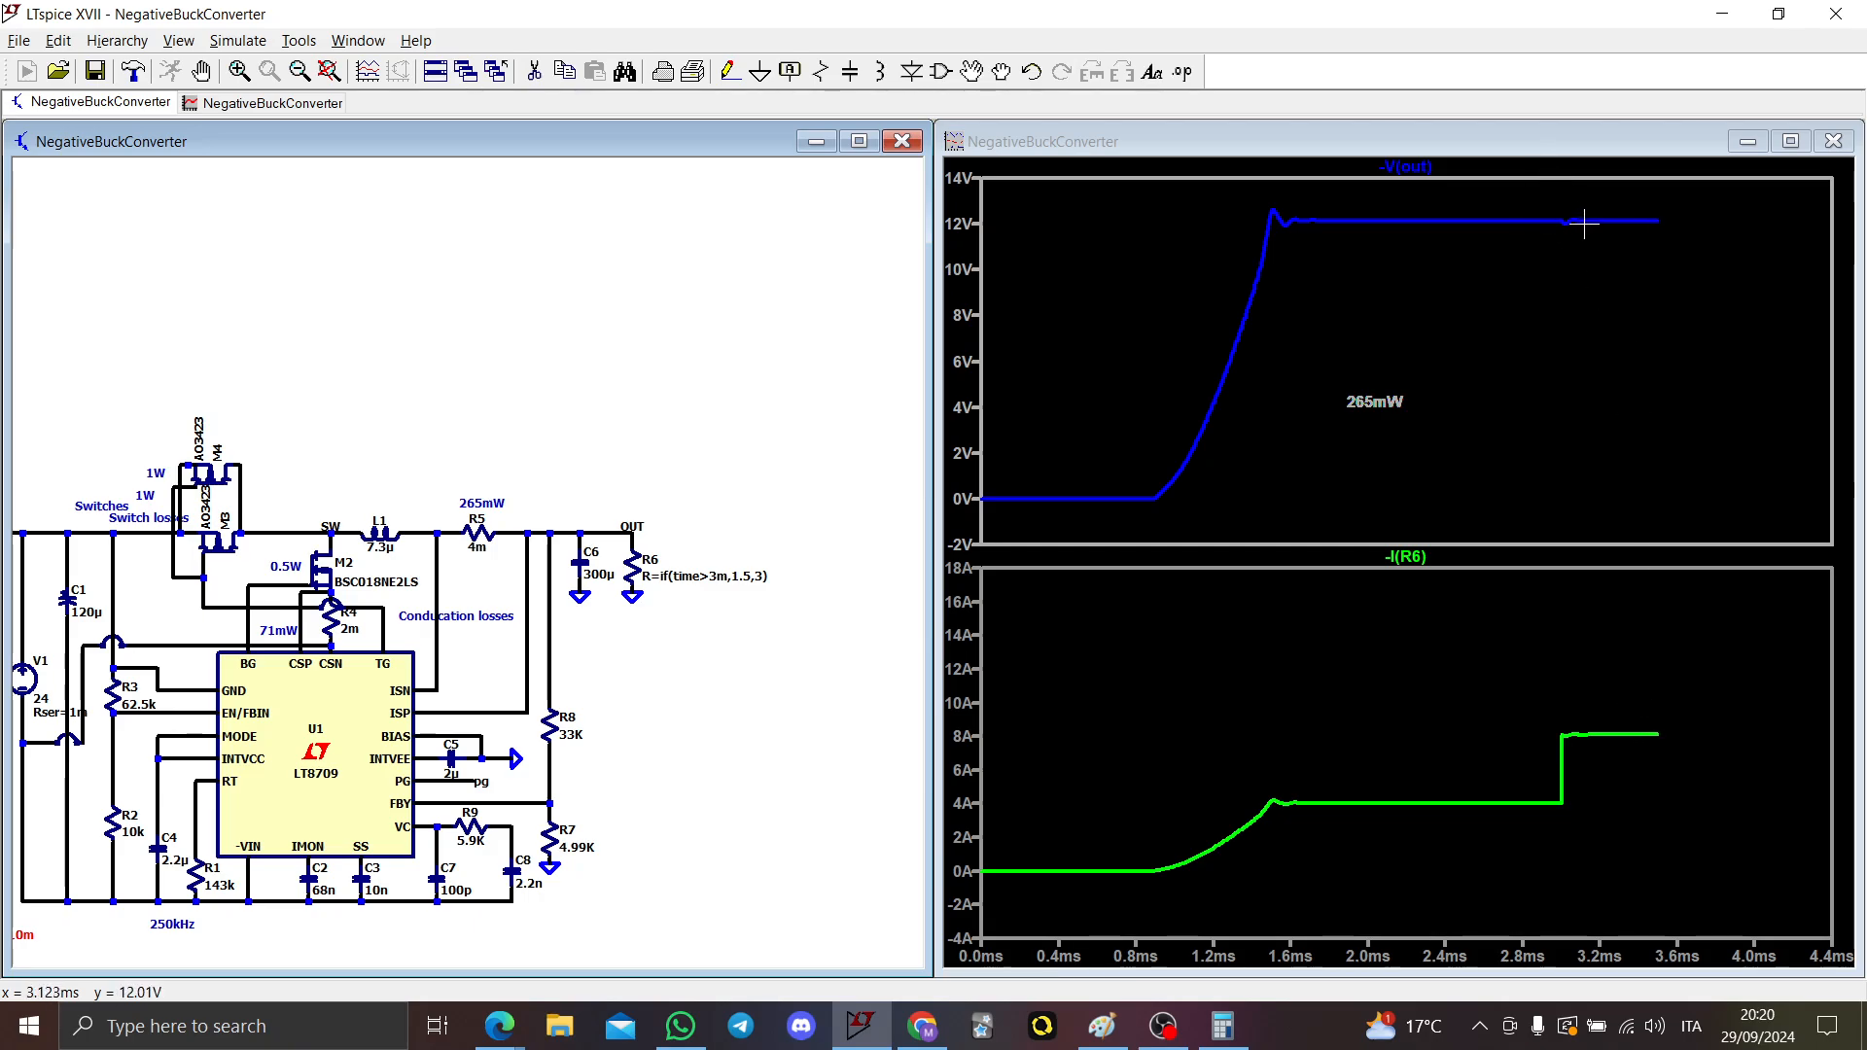
Step: Halt the simulation and zoom the waveforms to the load step, from about 2.84 ms to 3.28 ms, fitting the vertical axes
left_click(1426, 341)
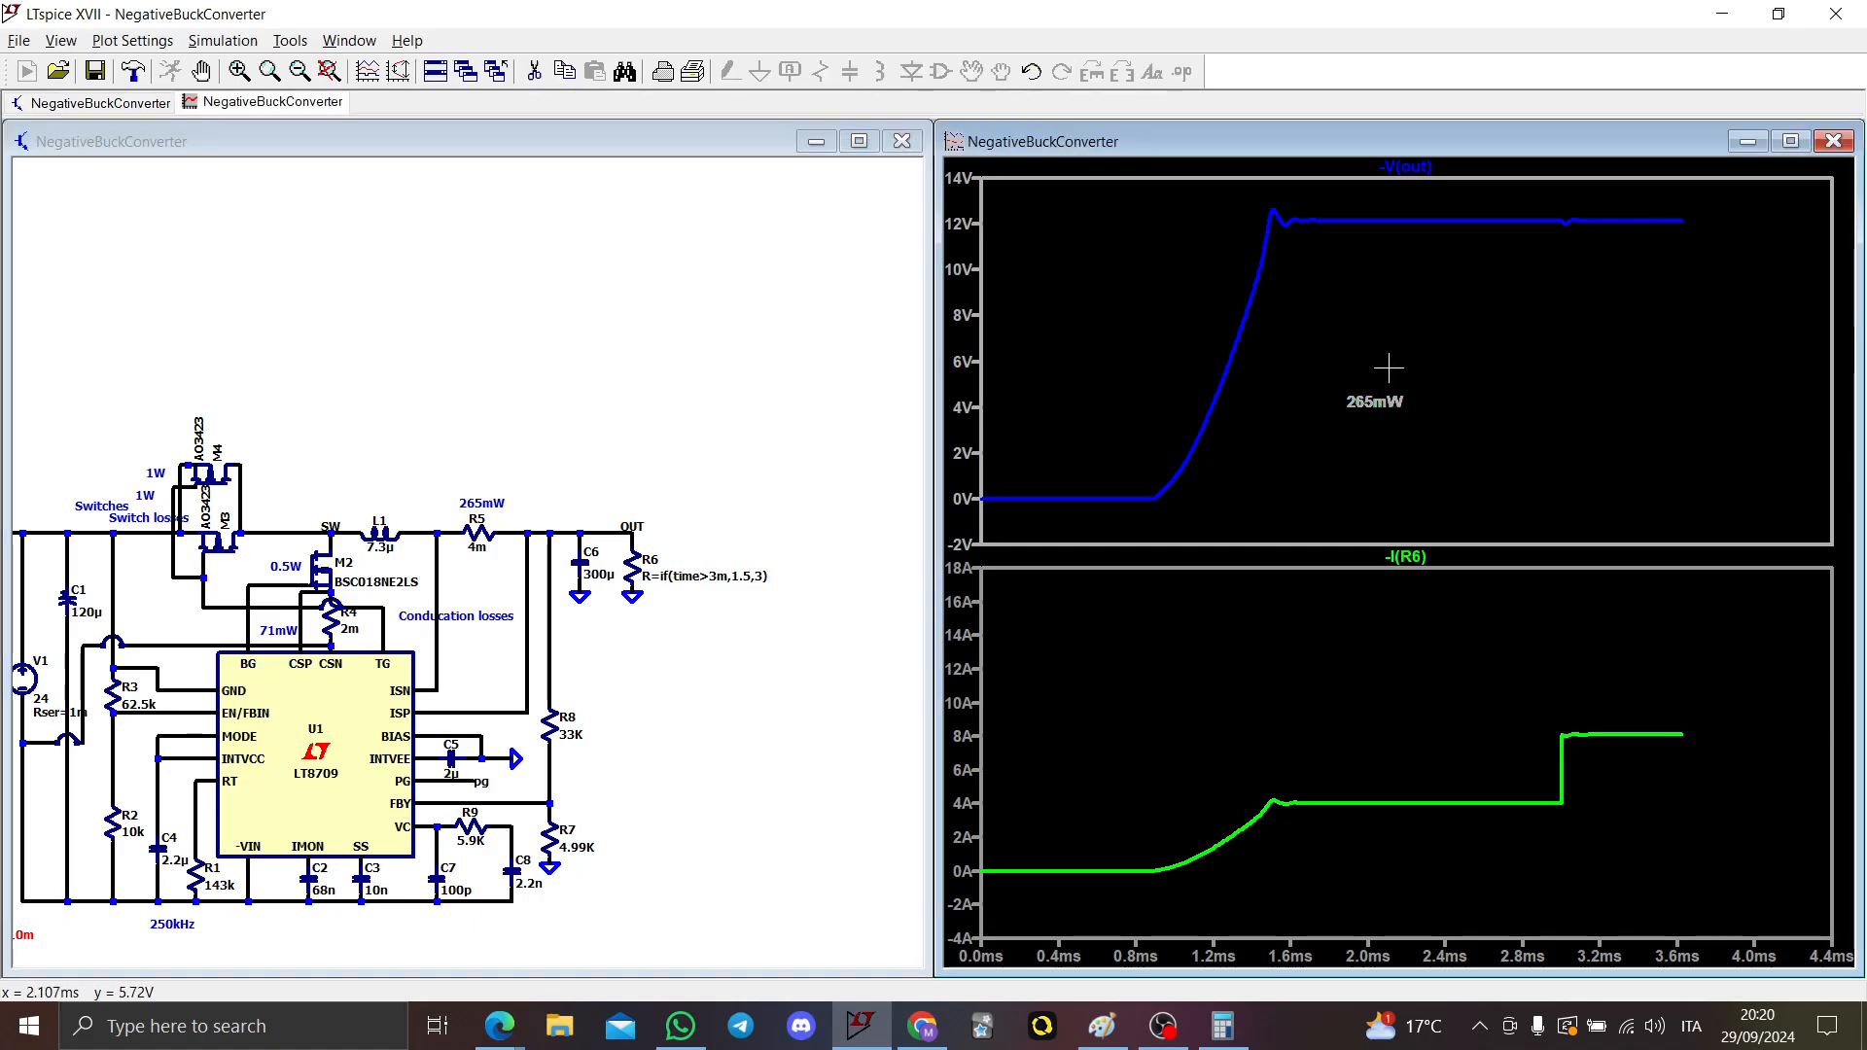
left_click(202, 71)
left_click_drag(1605, 579, 1786, 772)
left_click_drag(1248, 602, 1547, 644)
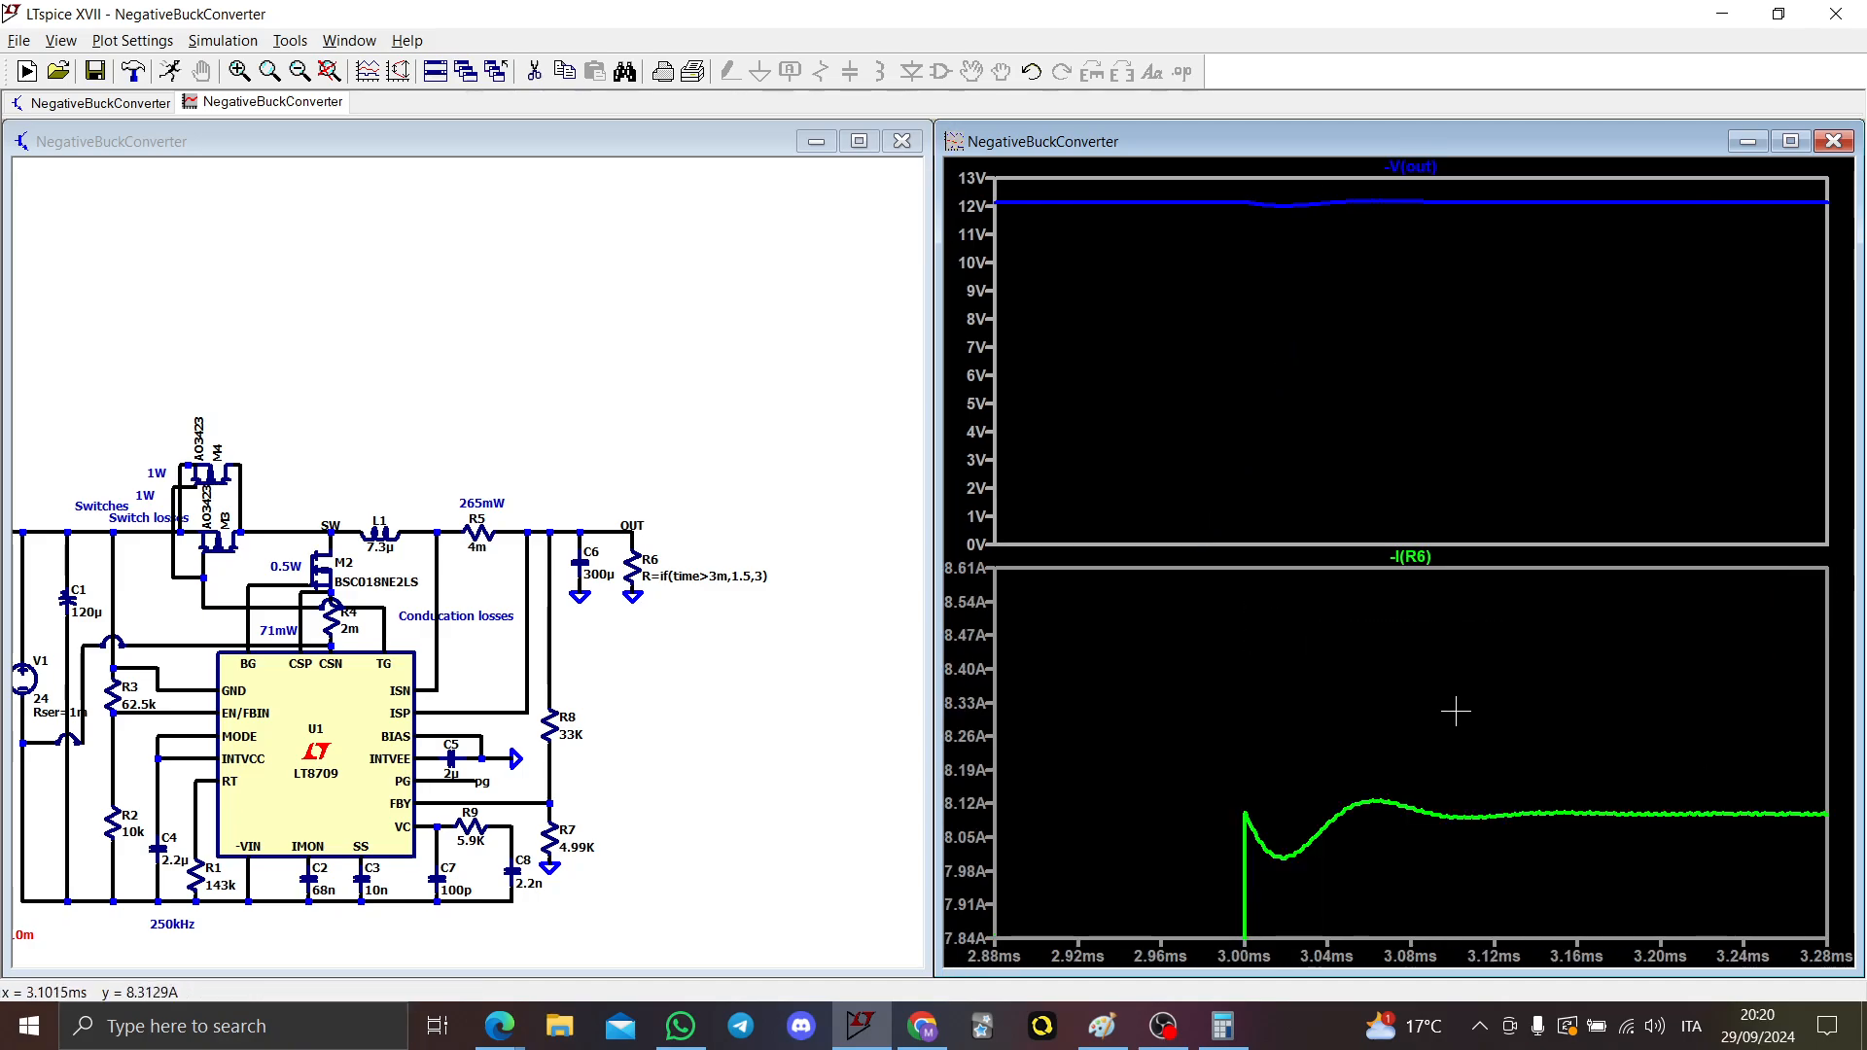
key("ctrl+y")
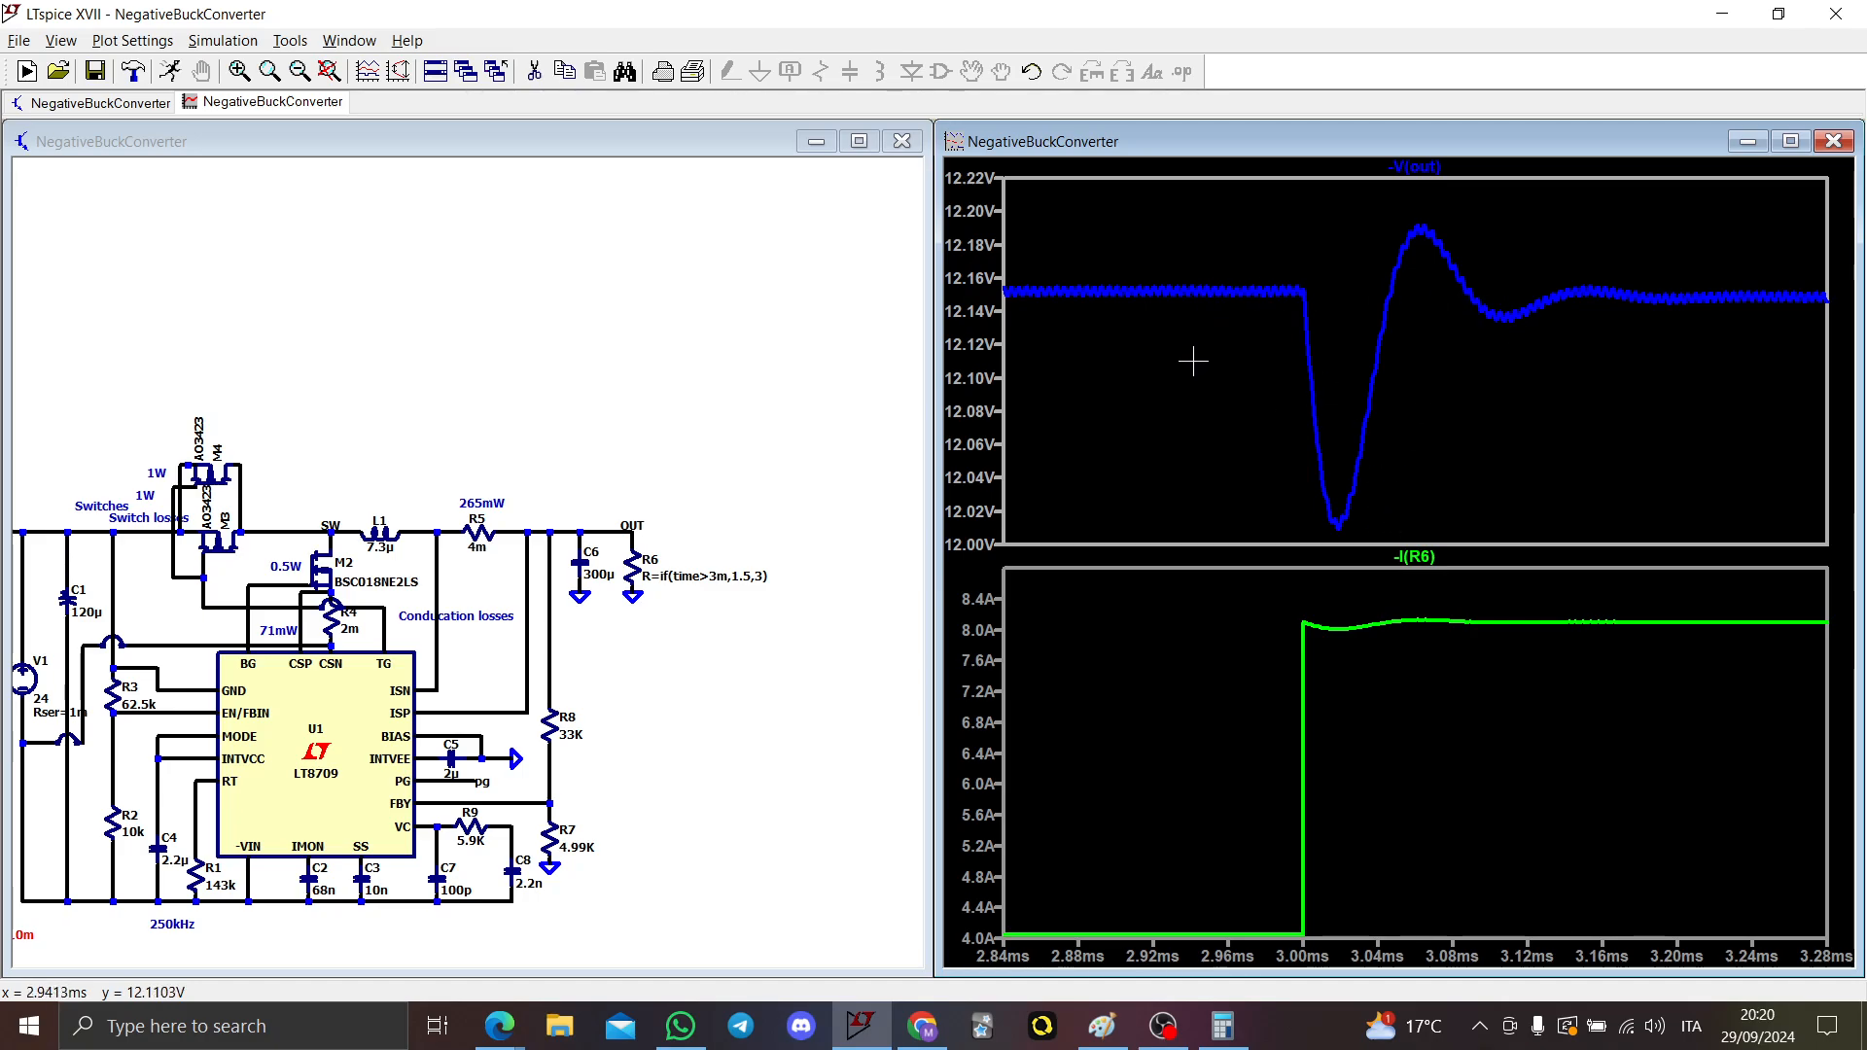
Step: Annotate the output voltage plot with the text 160mV beside the load-step dip
left_click(1212, 326)
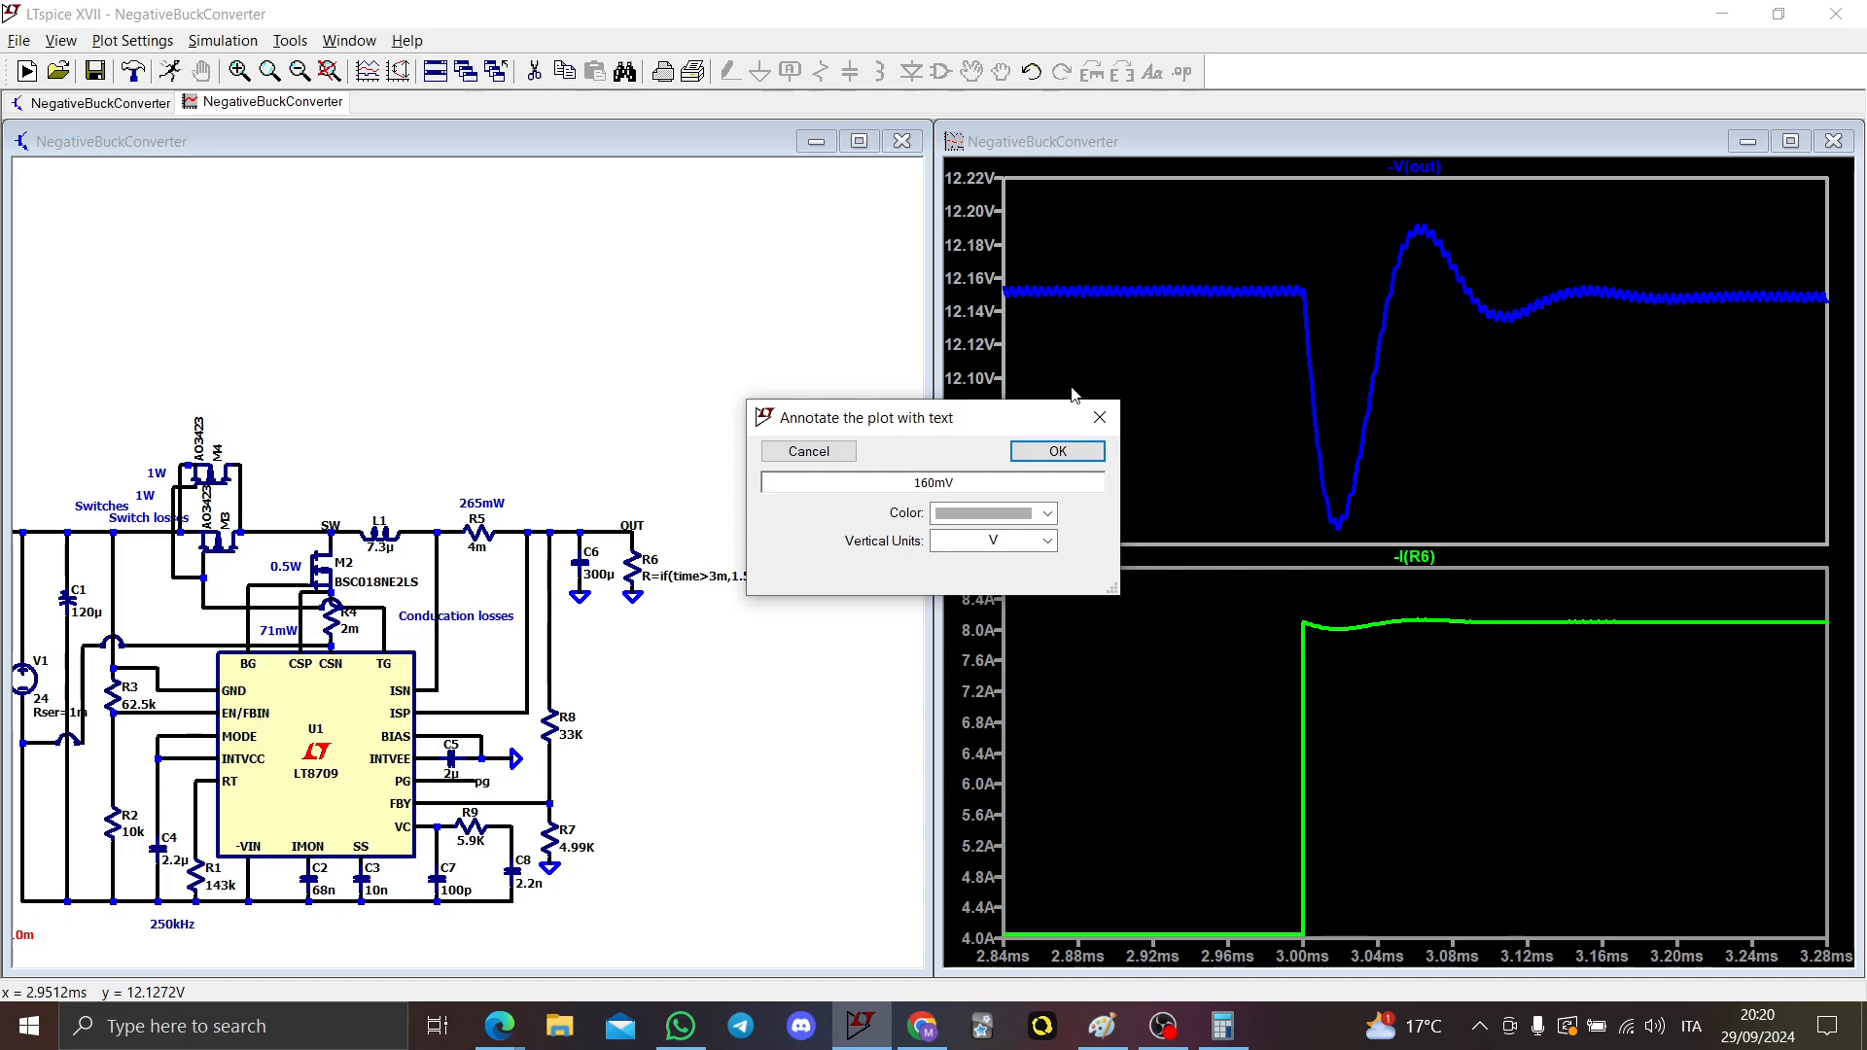
key("Return")
left_click(1221, 429)
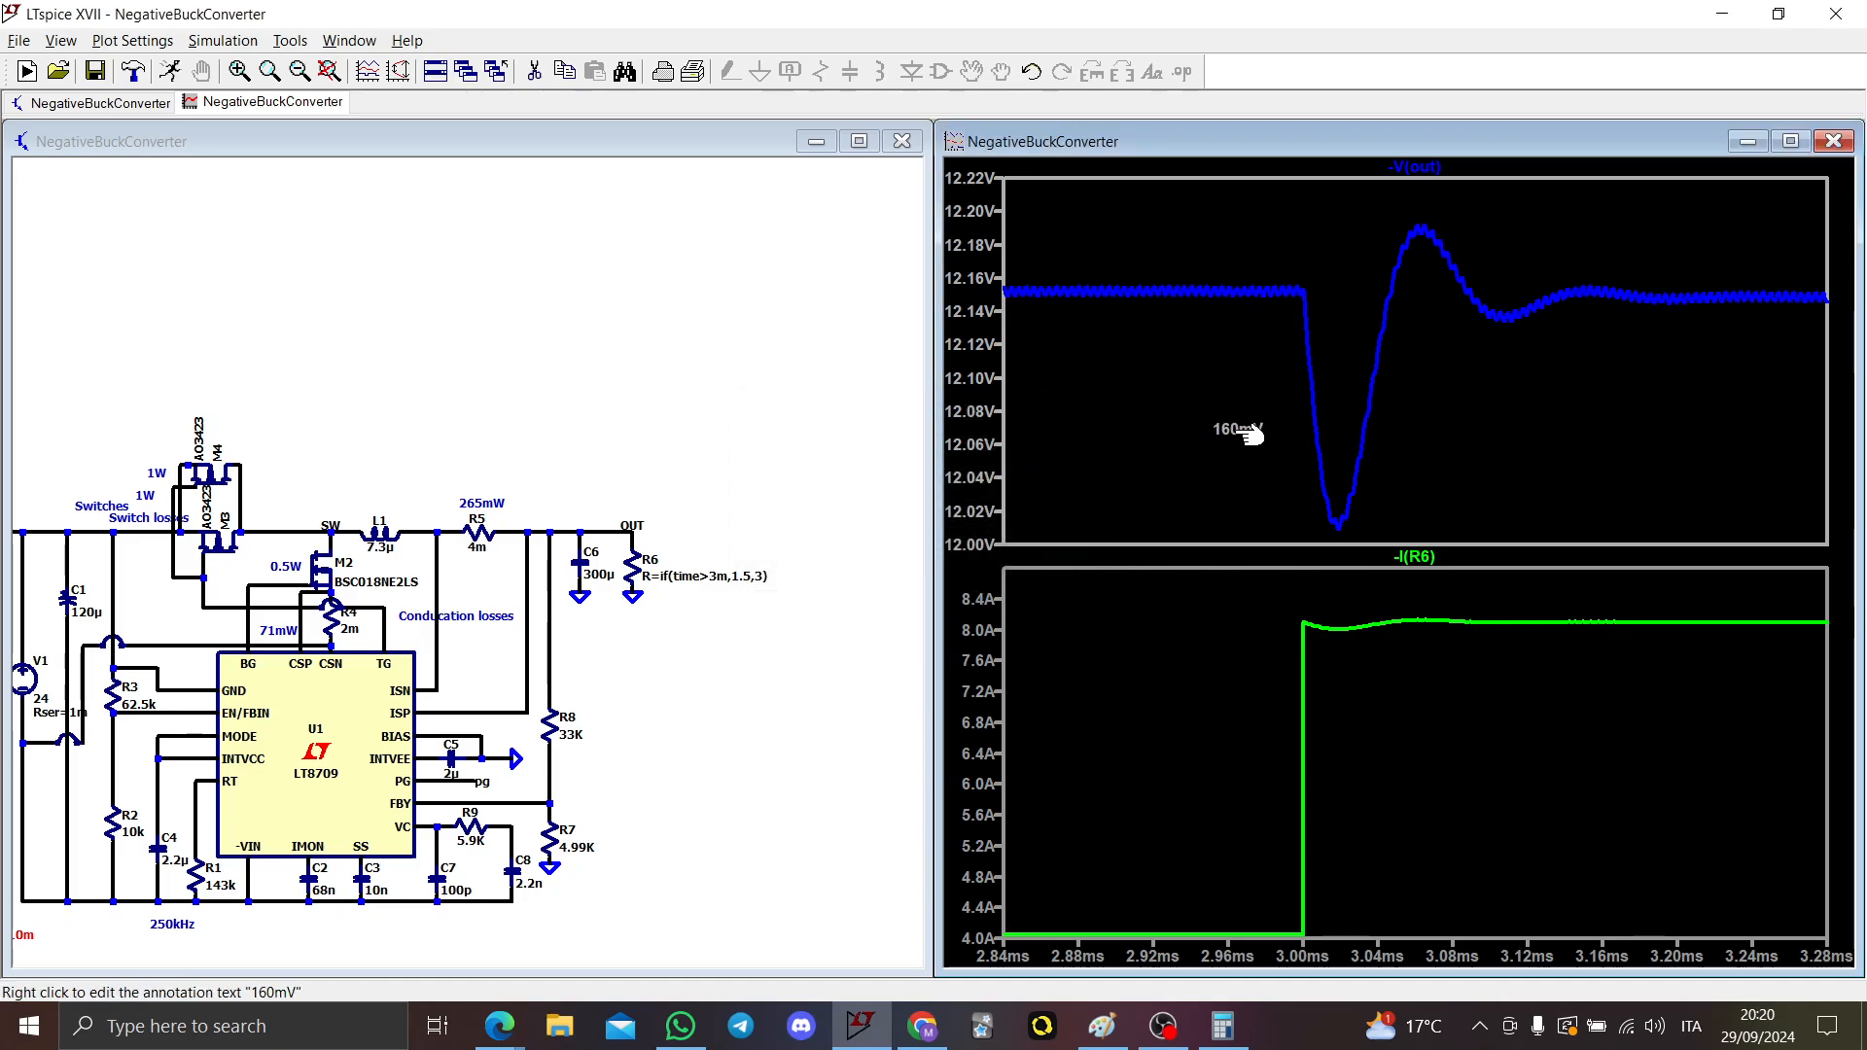
right_click(1249, 434)
key("Return")
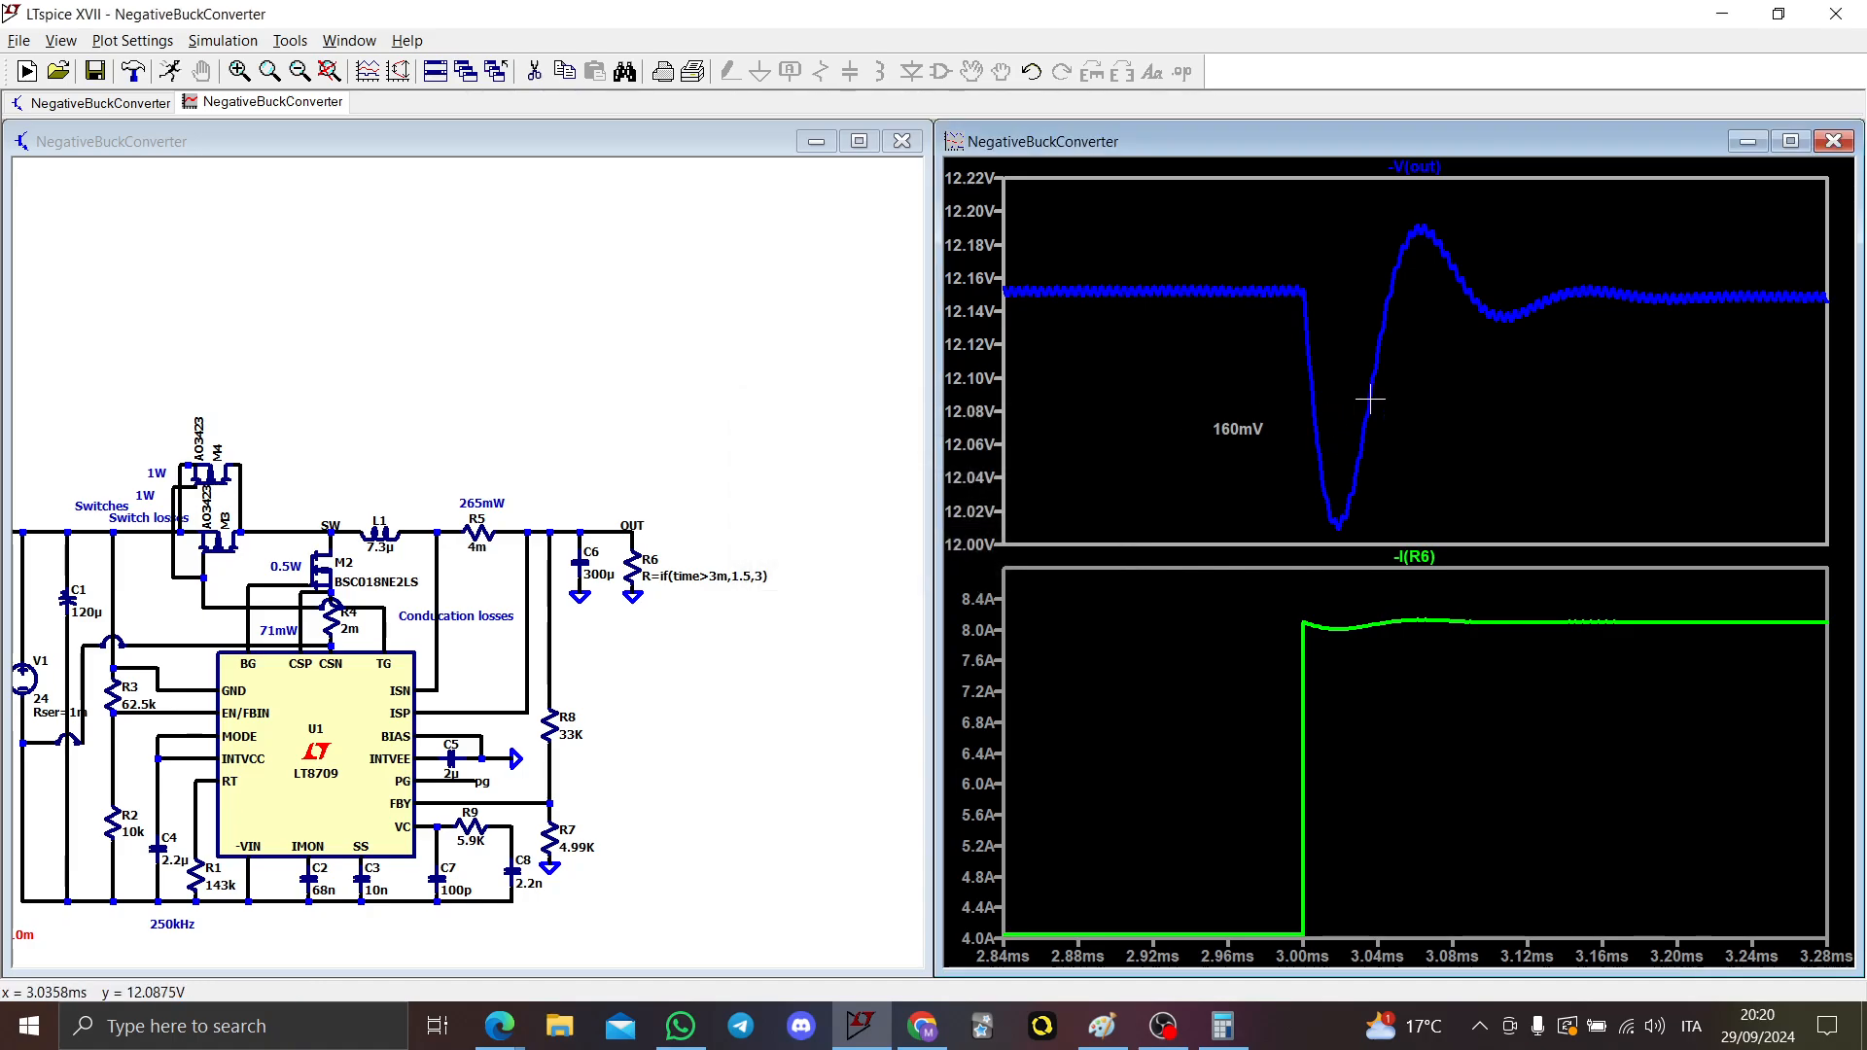
Step: Measure the output voltage overshoot by placing one cursor on the -V(out) peak and the other on the level before the load step
left_click(1417, 178)
key("Right")
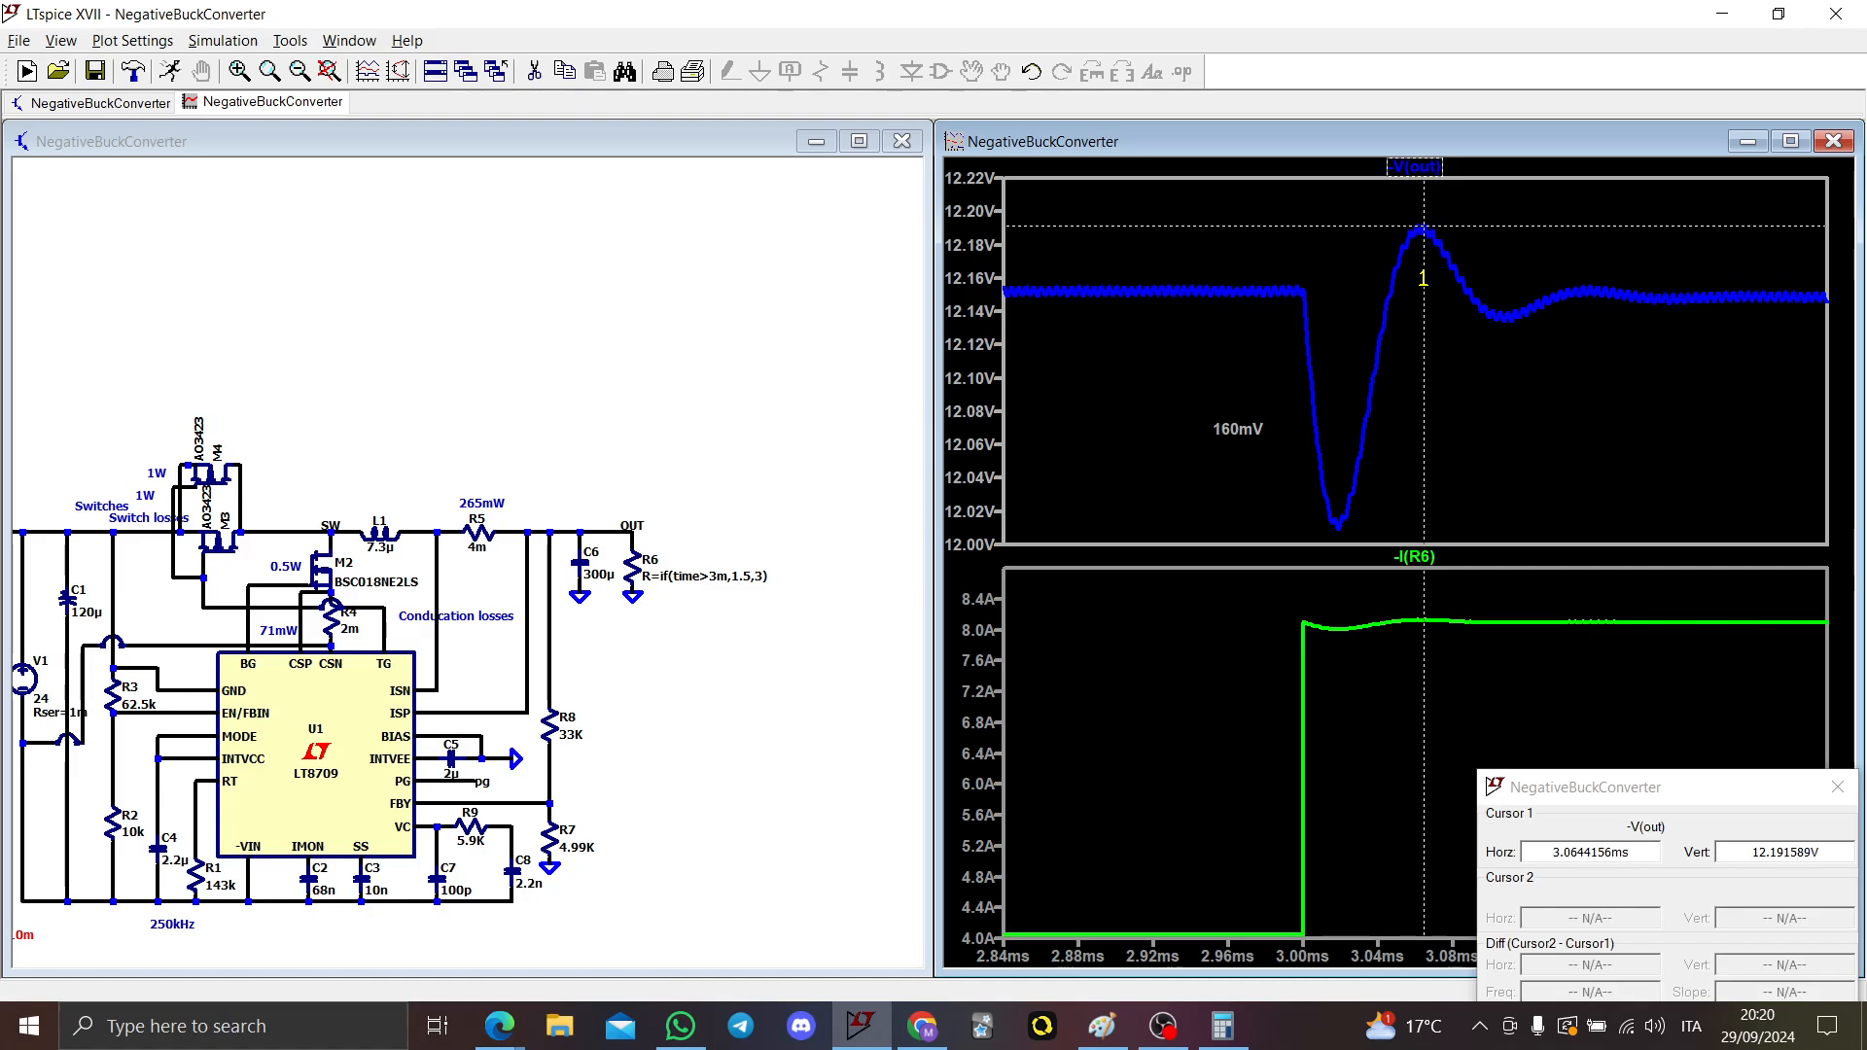
left_click(1409, 171)
left_click_drag(1415, 321, 1284, 320)
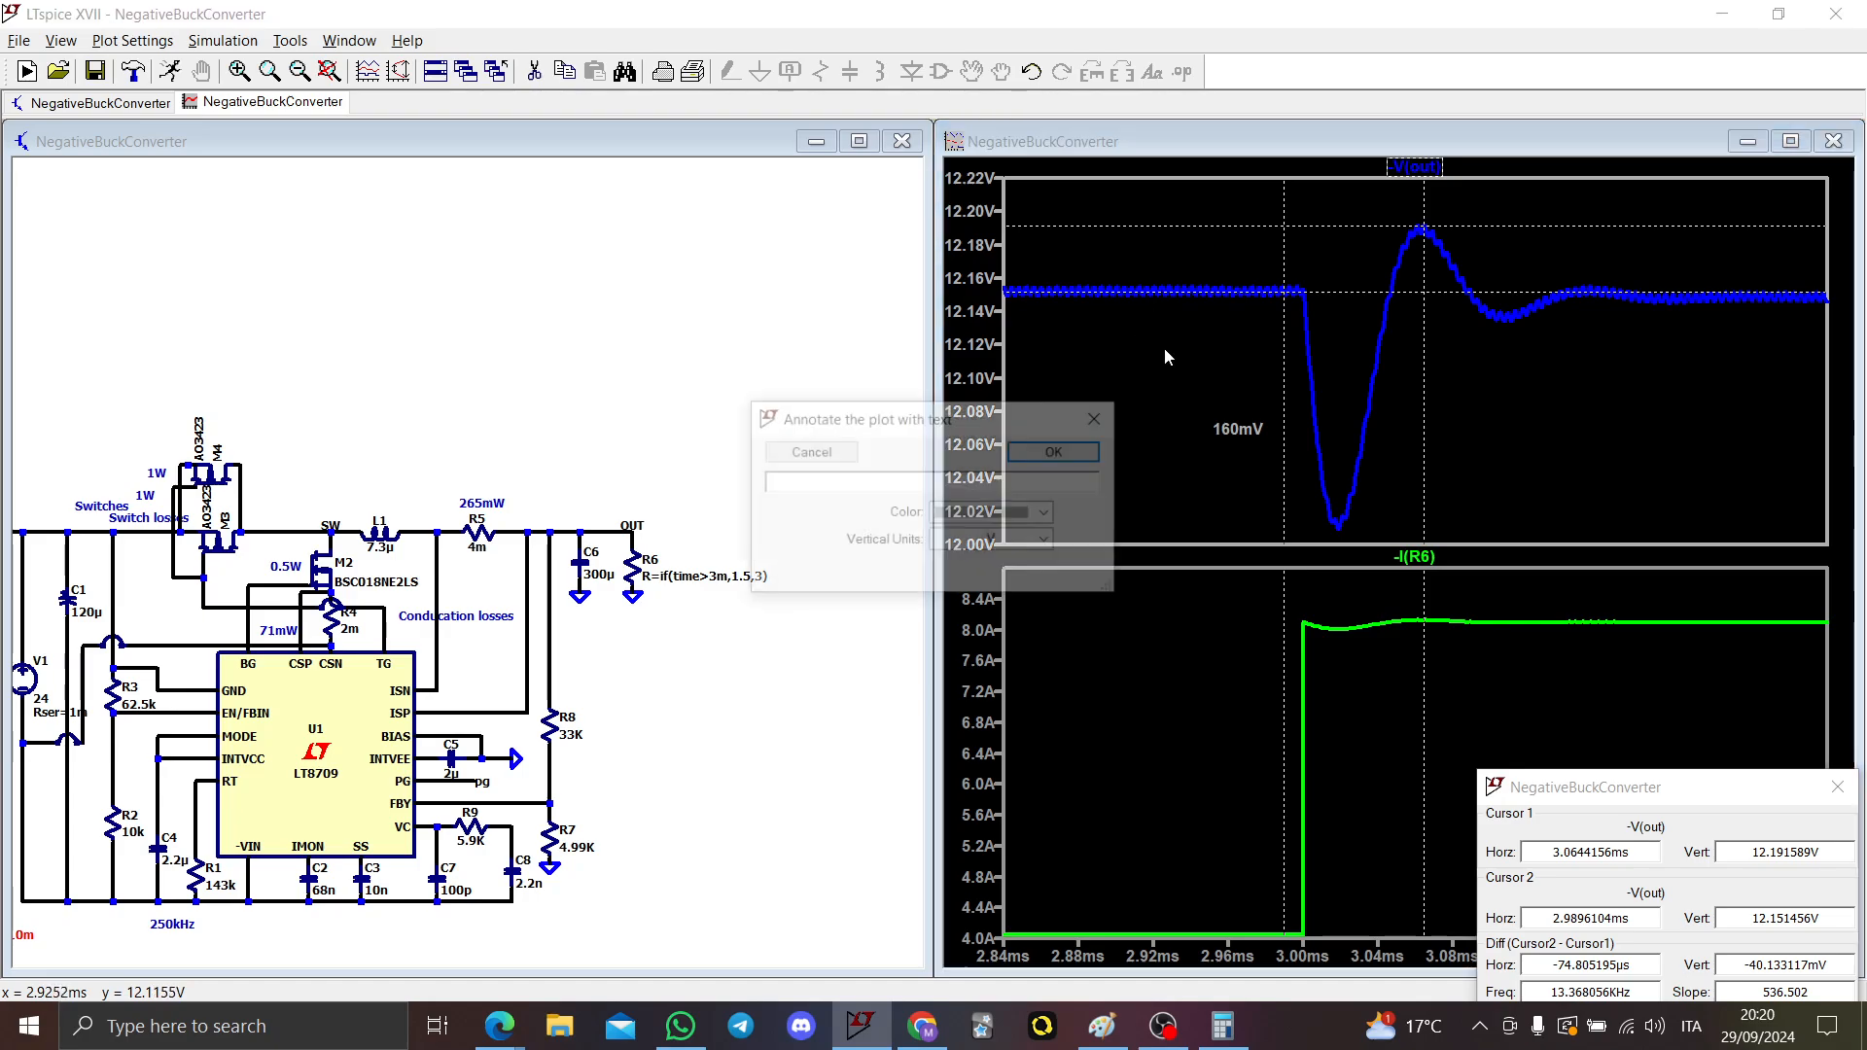
Step: Annotate the overshoot peak of the output voltage plot with the texts 40mV and Overshoot side by side
type("t40mV")
key("Return")
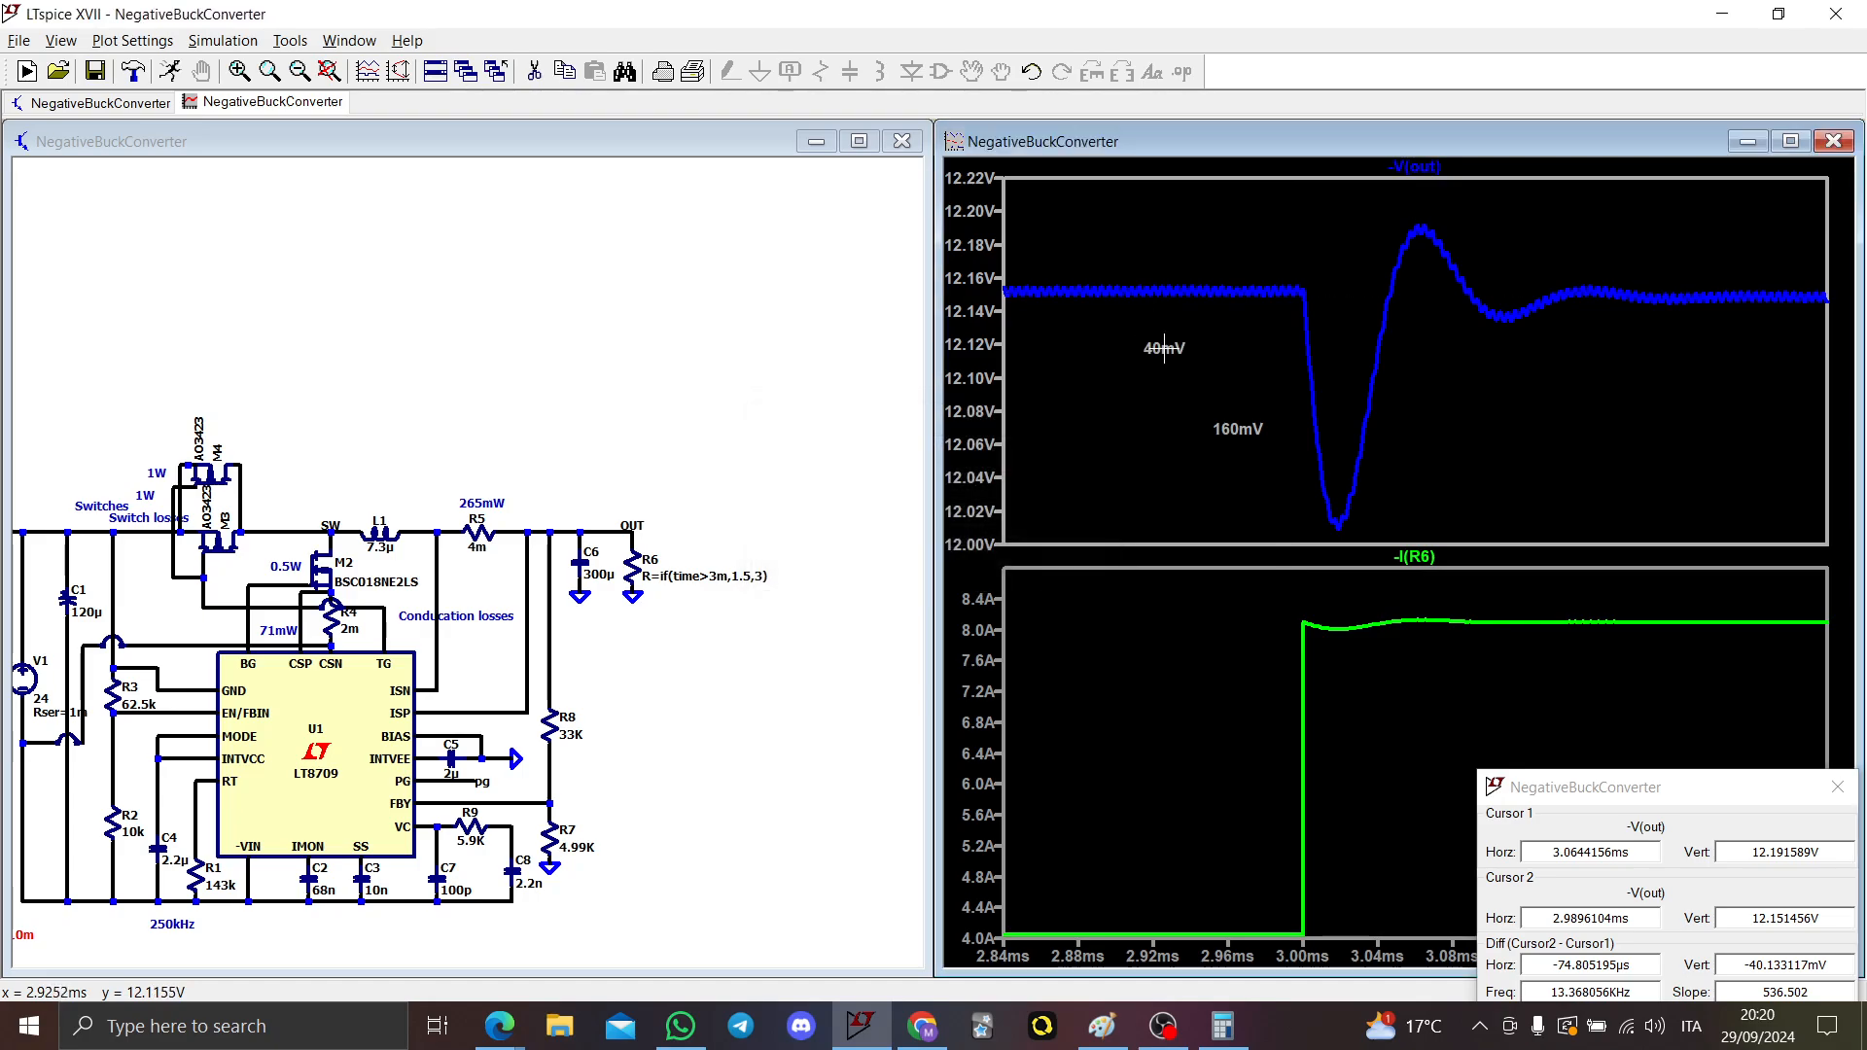
left_click(1477, 223)
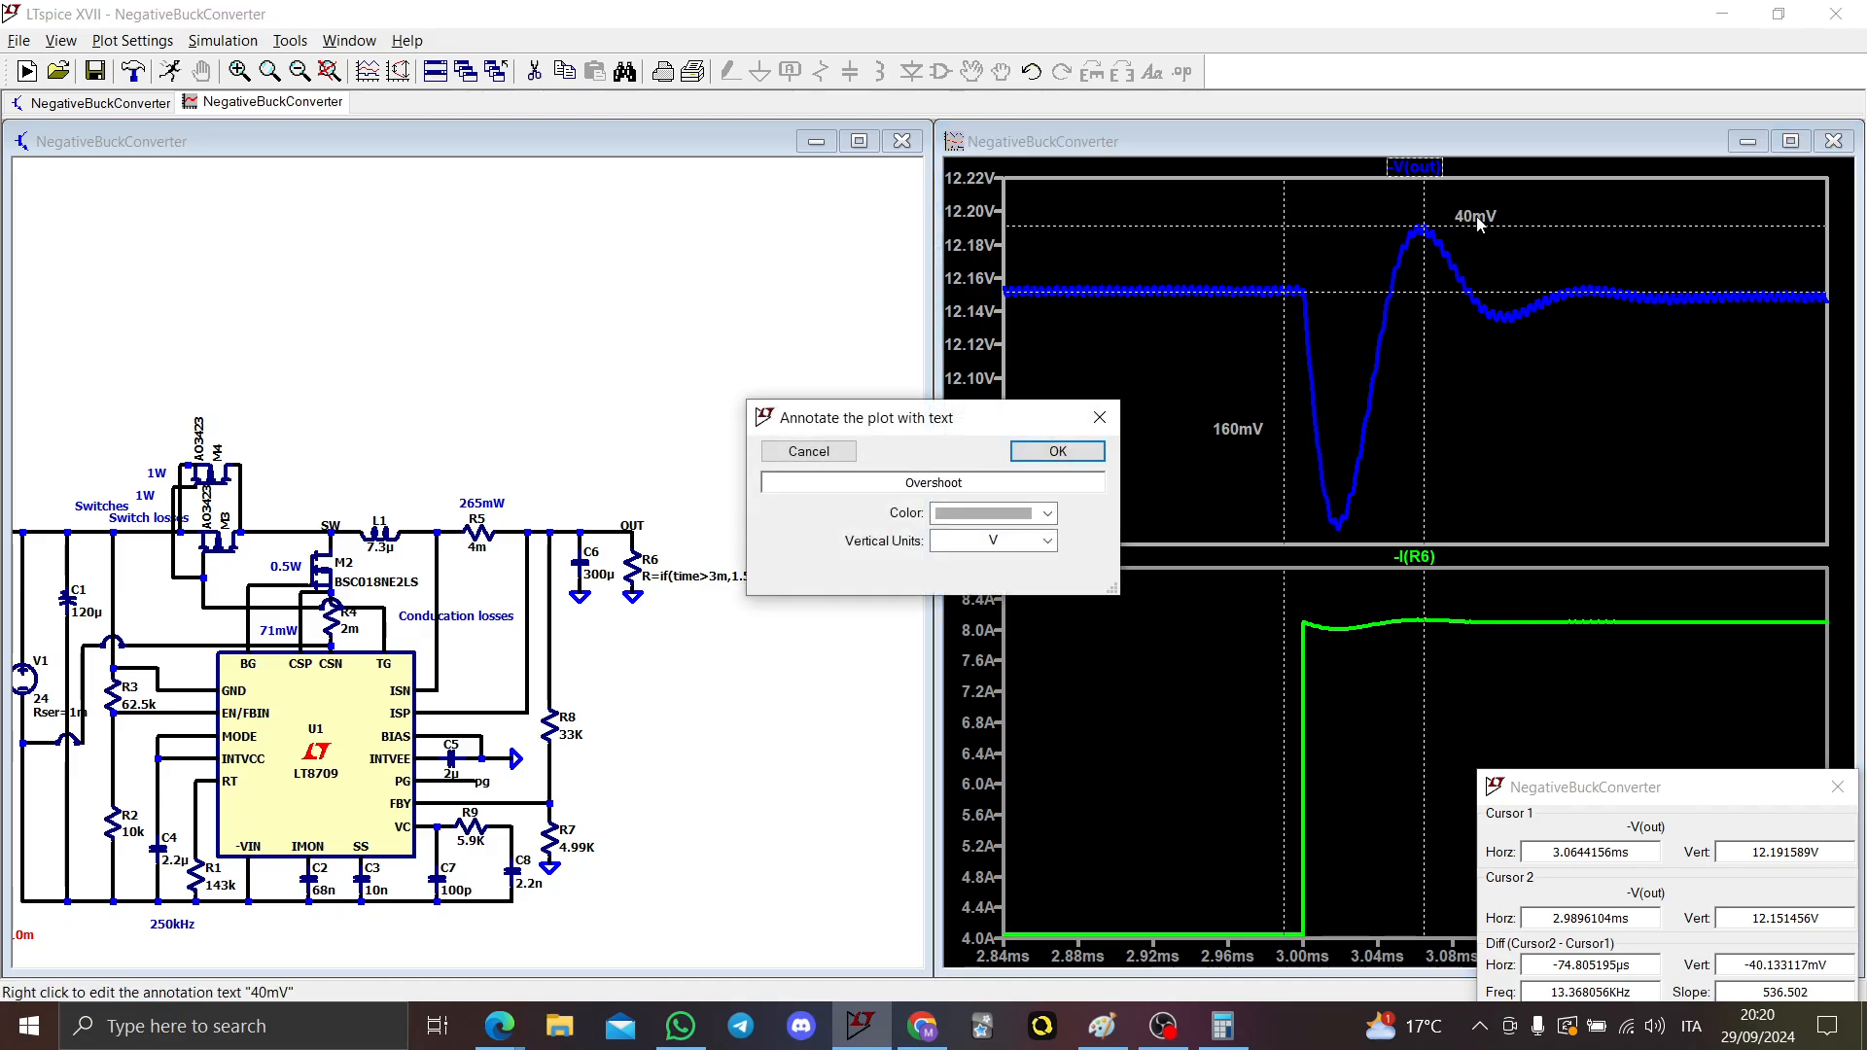
type("Overshoot")
key("Return")
left_click(1539, 221)
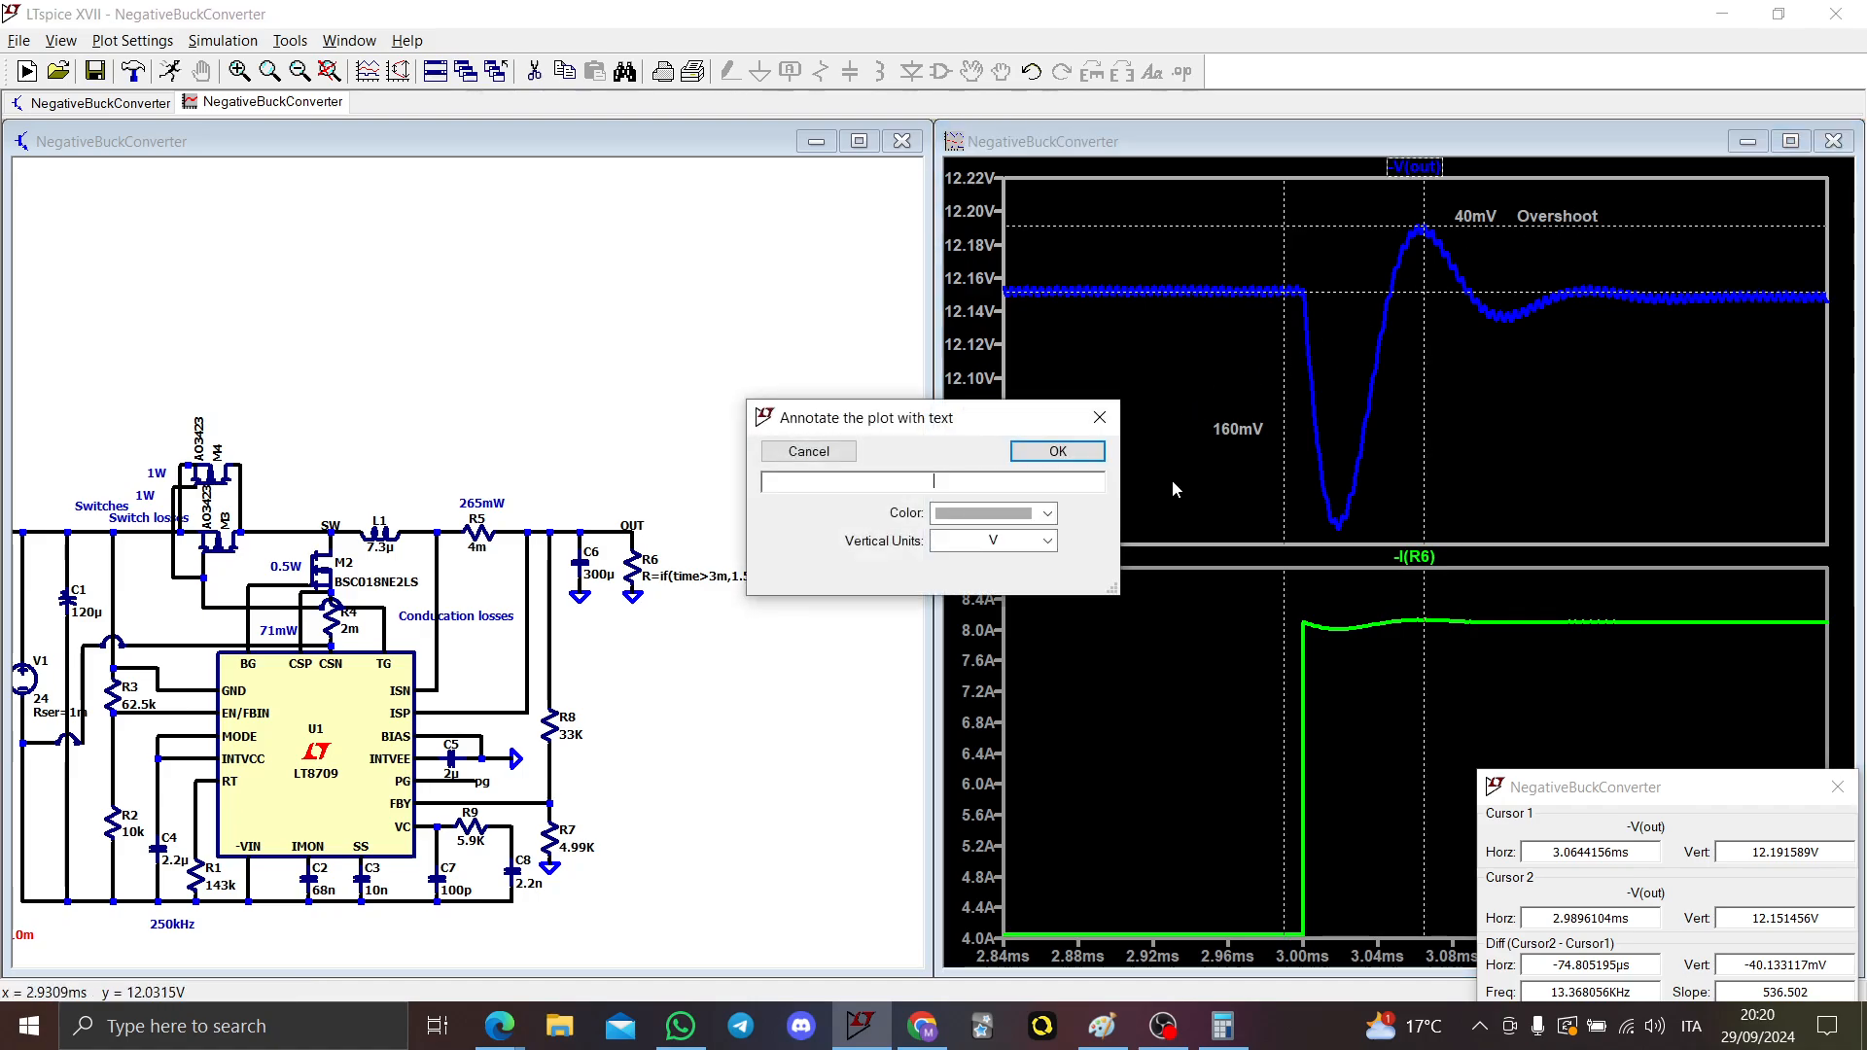
key("Escape")
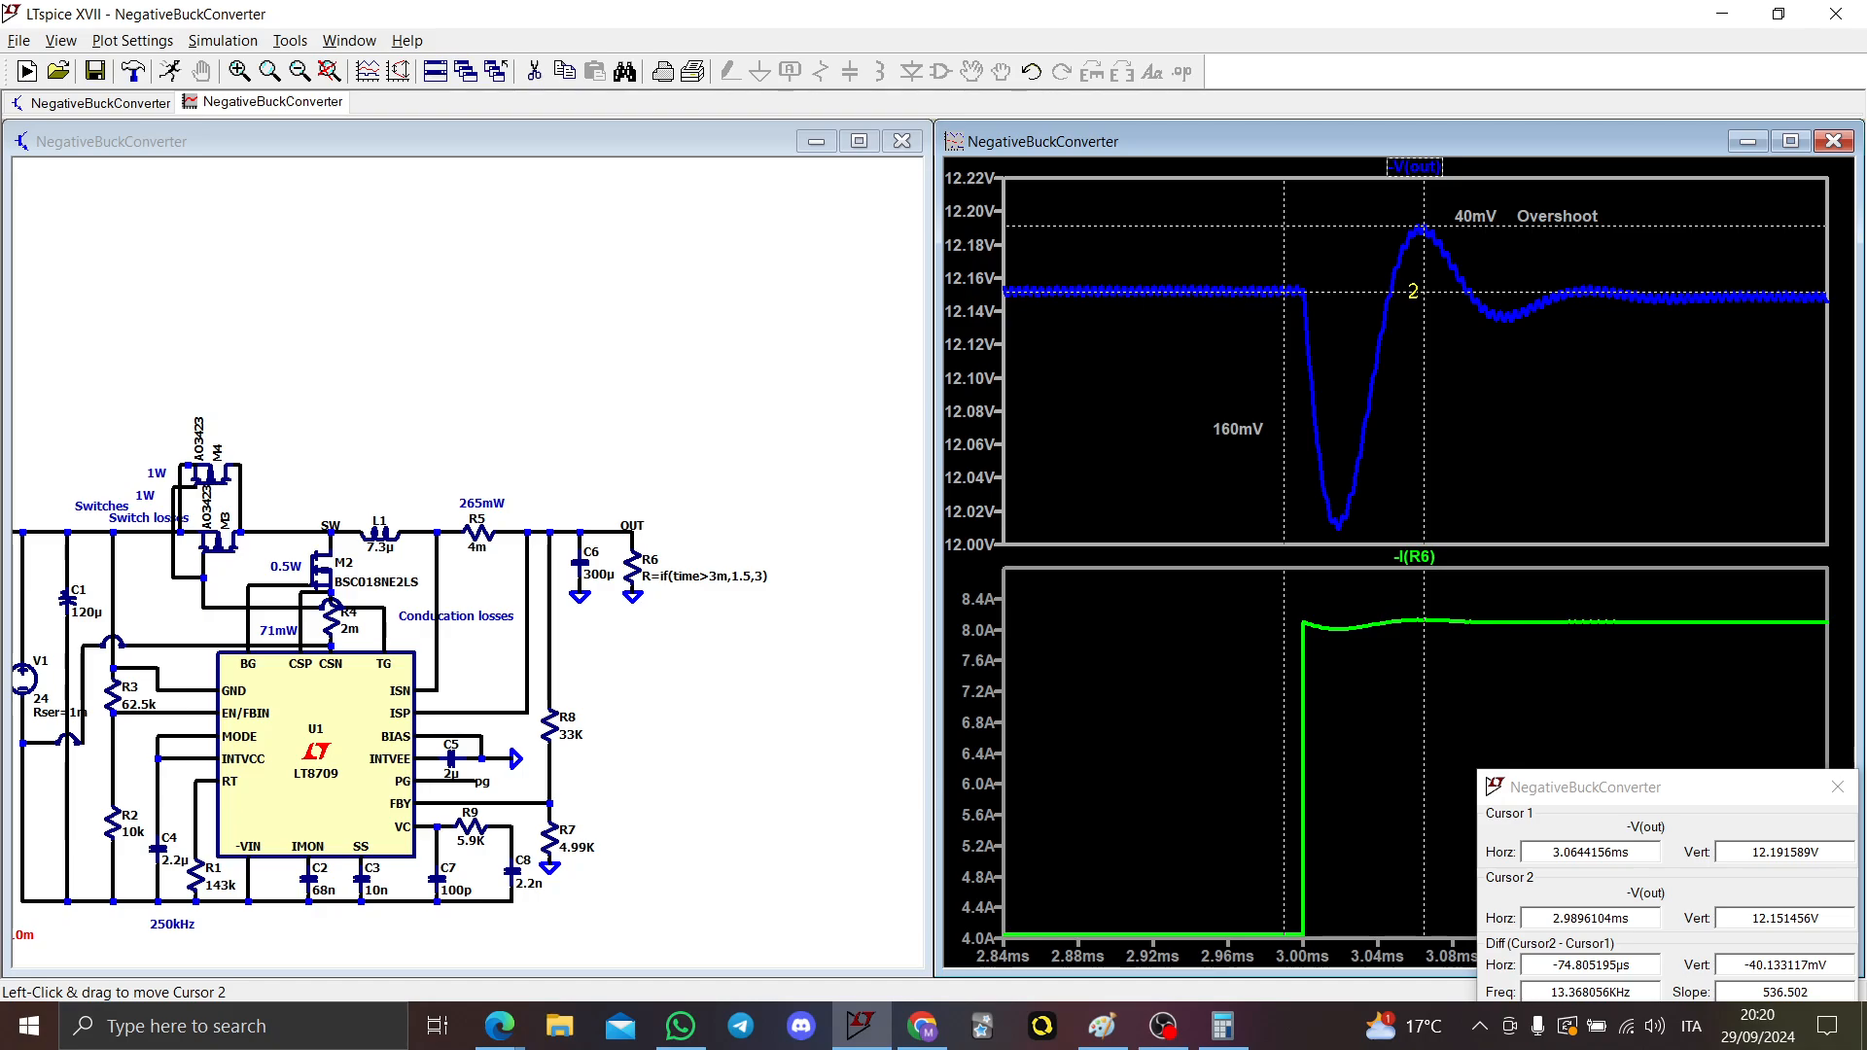
Step: Measure the load-step dip with the two cursors and place the annotation 140mV undershoot beside its lowest point
left_click_drag(1413, 291, 1289, 343)
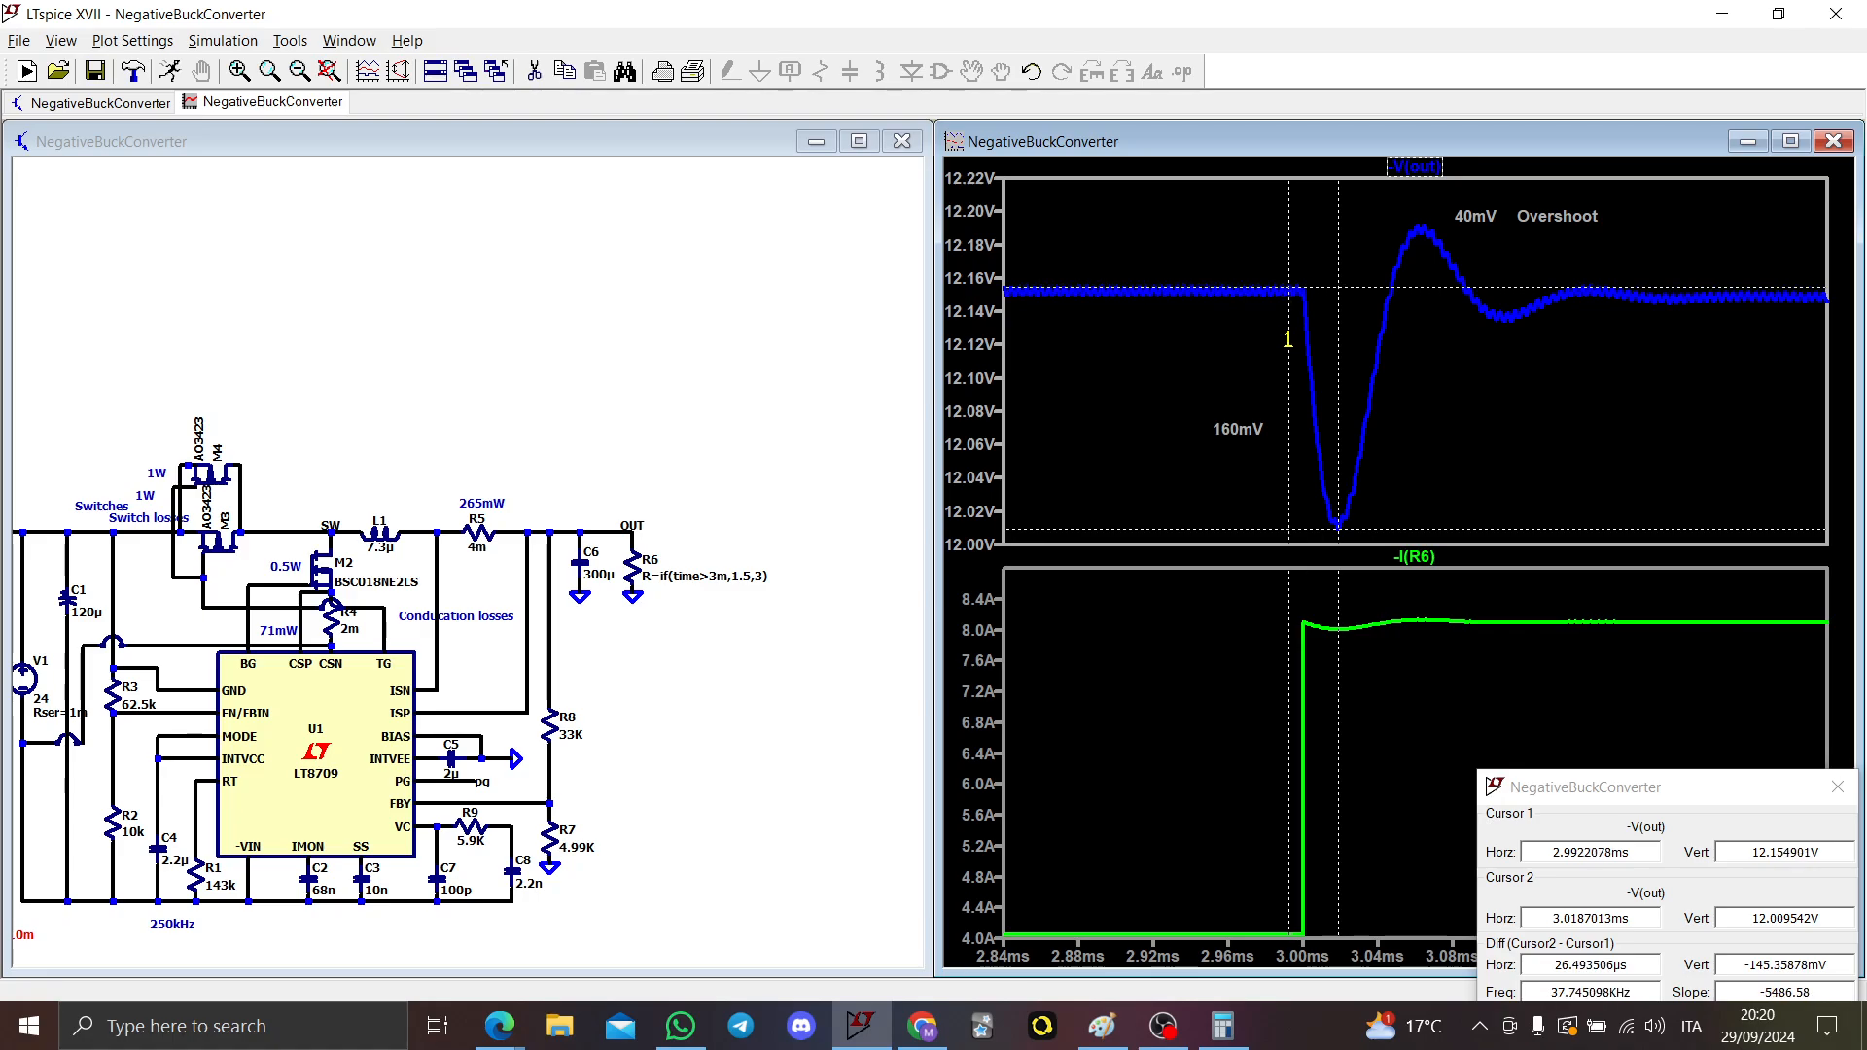
left_click(1186, 402)
type("140mV")
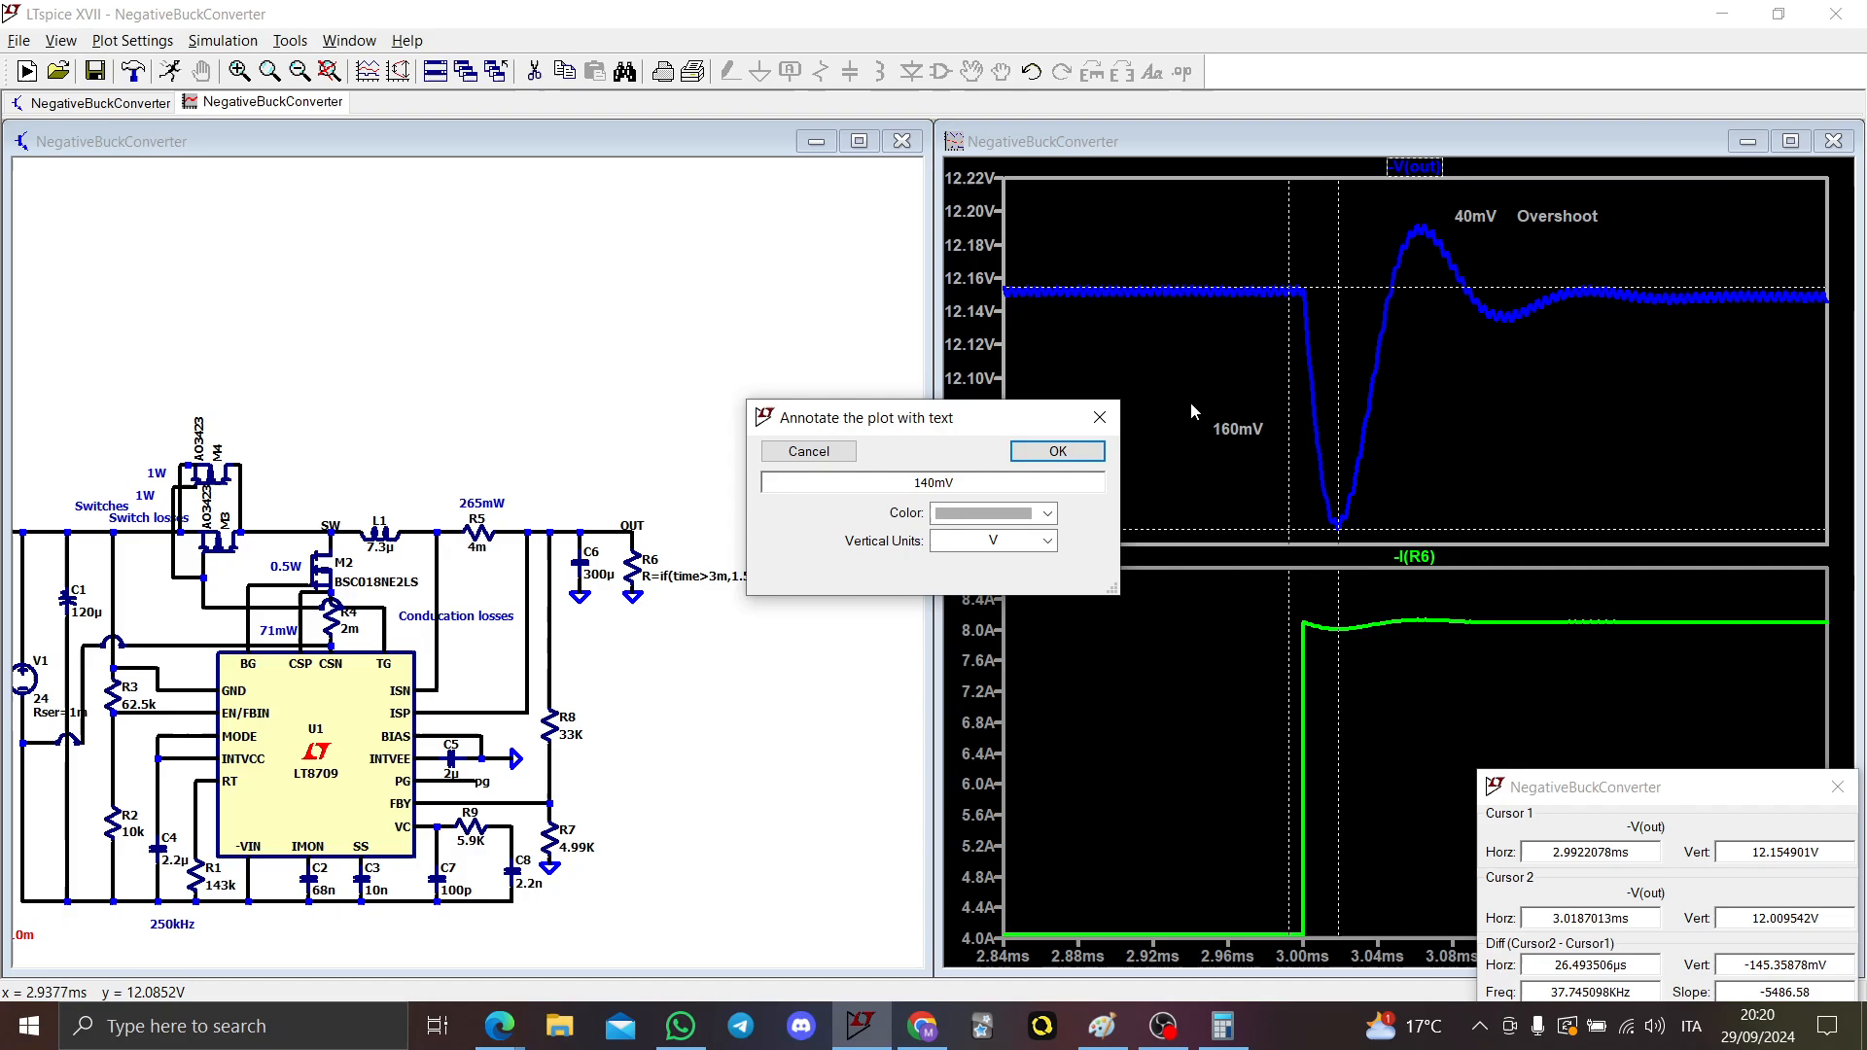
type(" undershoot")
key("Return")
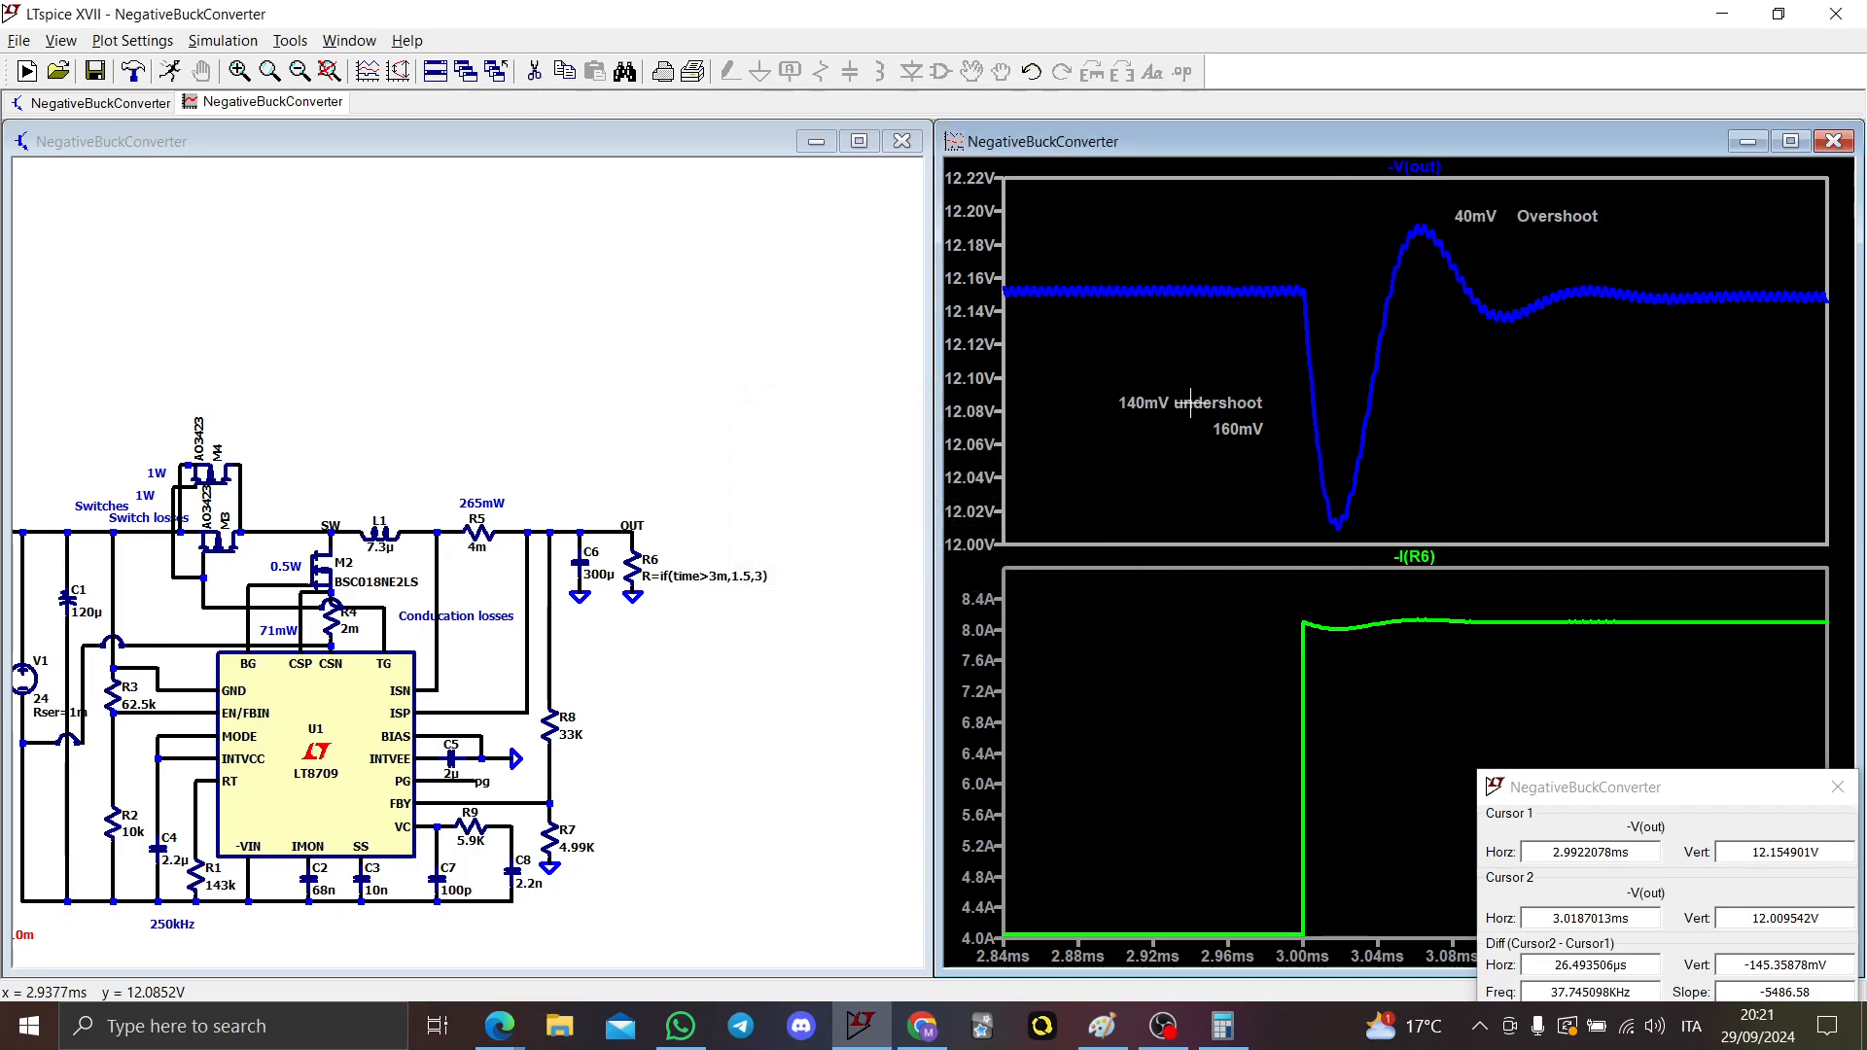
mouse_move(1191, 400)
left_mouse_down()
mouse_move(1206, 512)
mouse_move(1264, 525)
left_mouse_up()
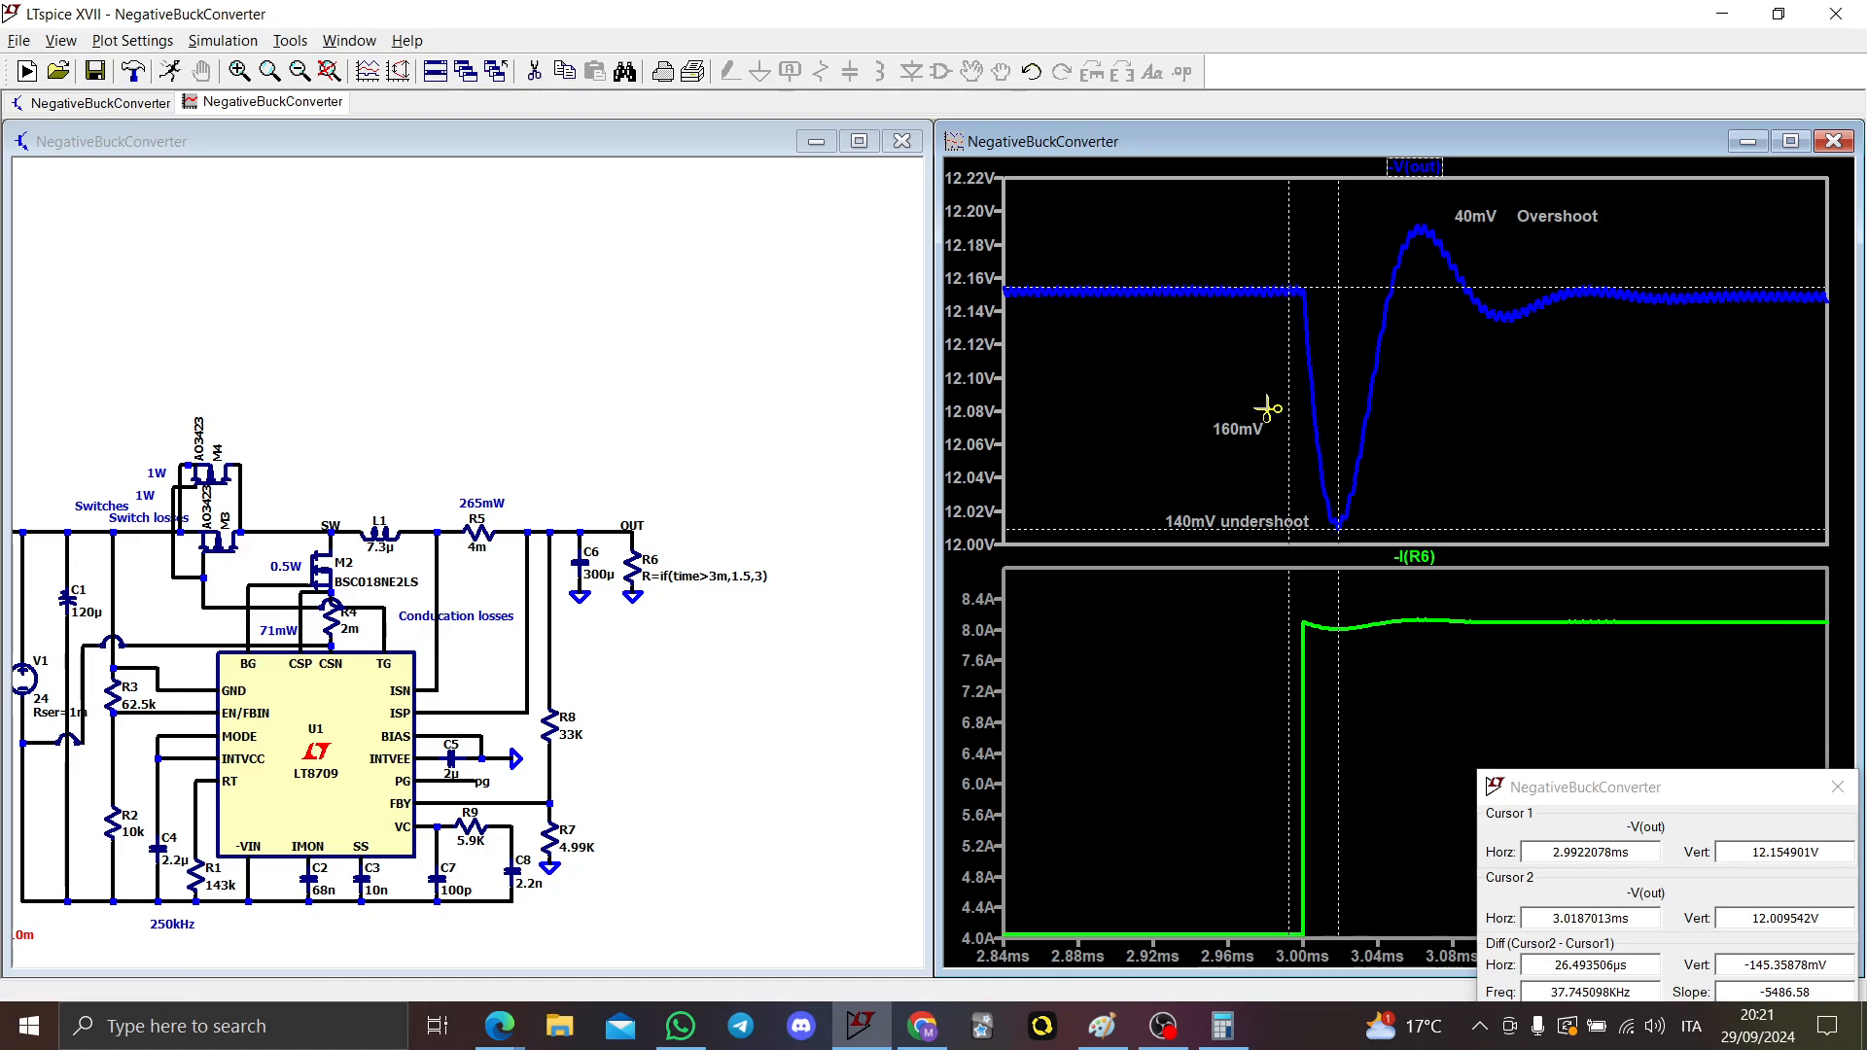
Step: Delete the 160mV annotation from the output voltage plot and close the cursor readout
left_click(1235, 430)
key("Escape")
left_click(1837, 787)
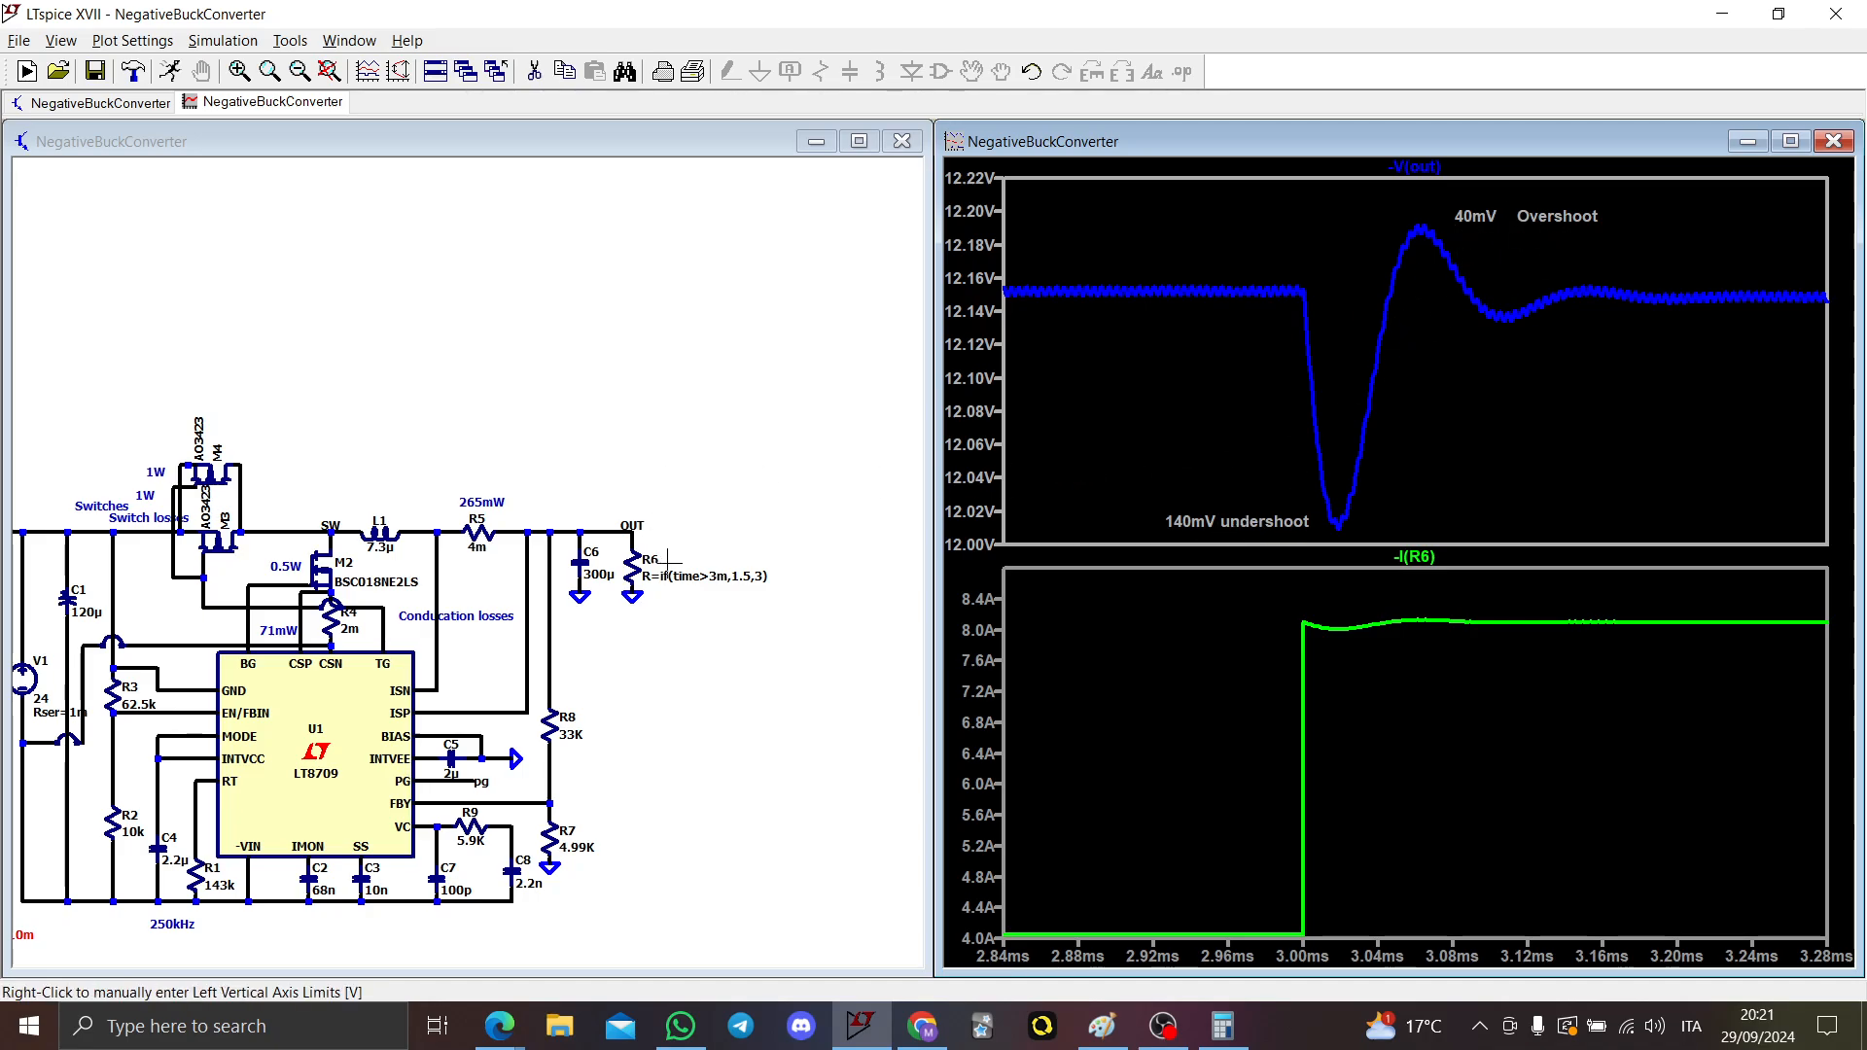
Step: Add an empty plot pane above the output voltage plot
scroll(682, 598, "down", 2)
scroll(629, 621, "up", 2)
scroll(629, 620, "up", 1)
left_click_drag(627, 639, 723, 652)
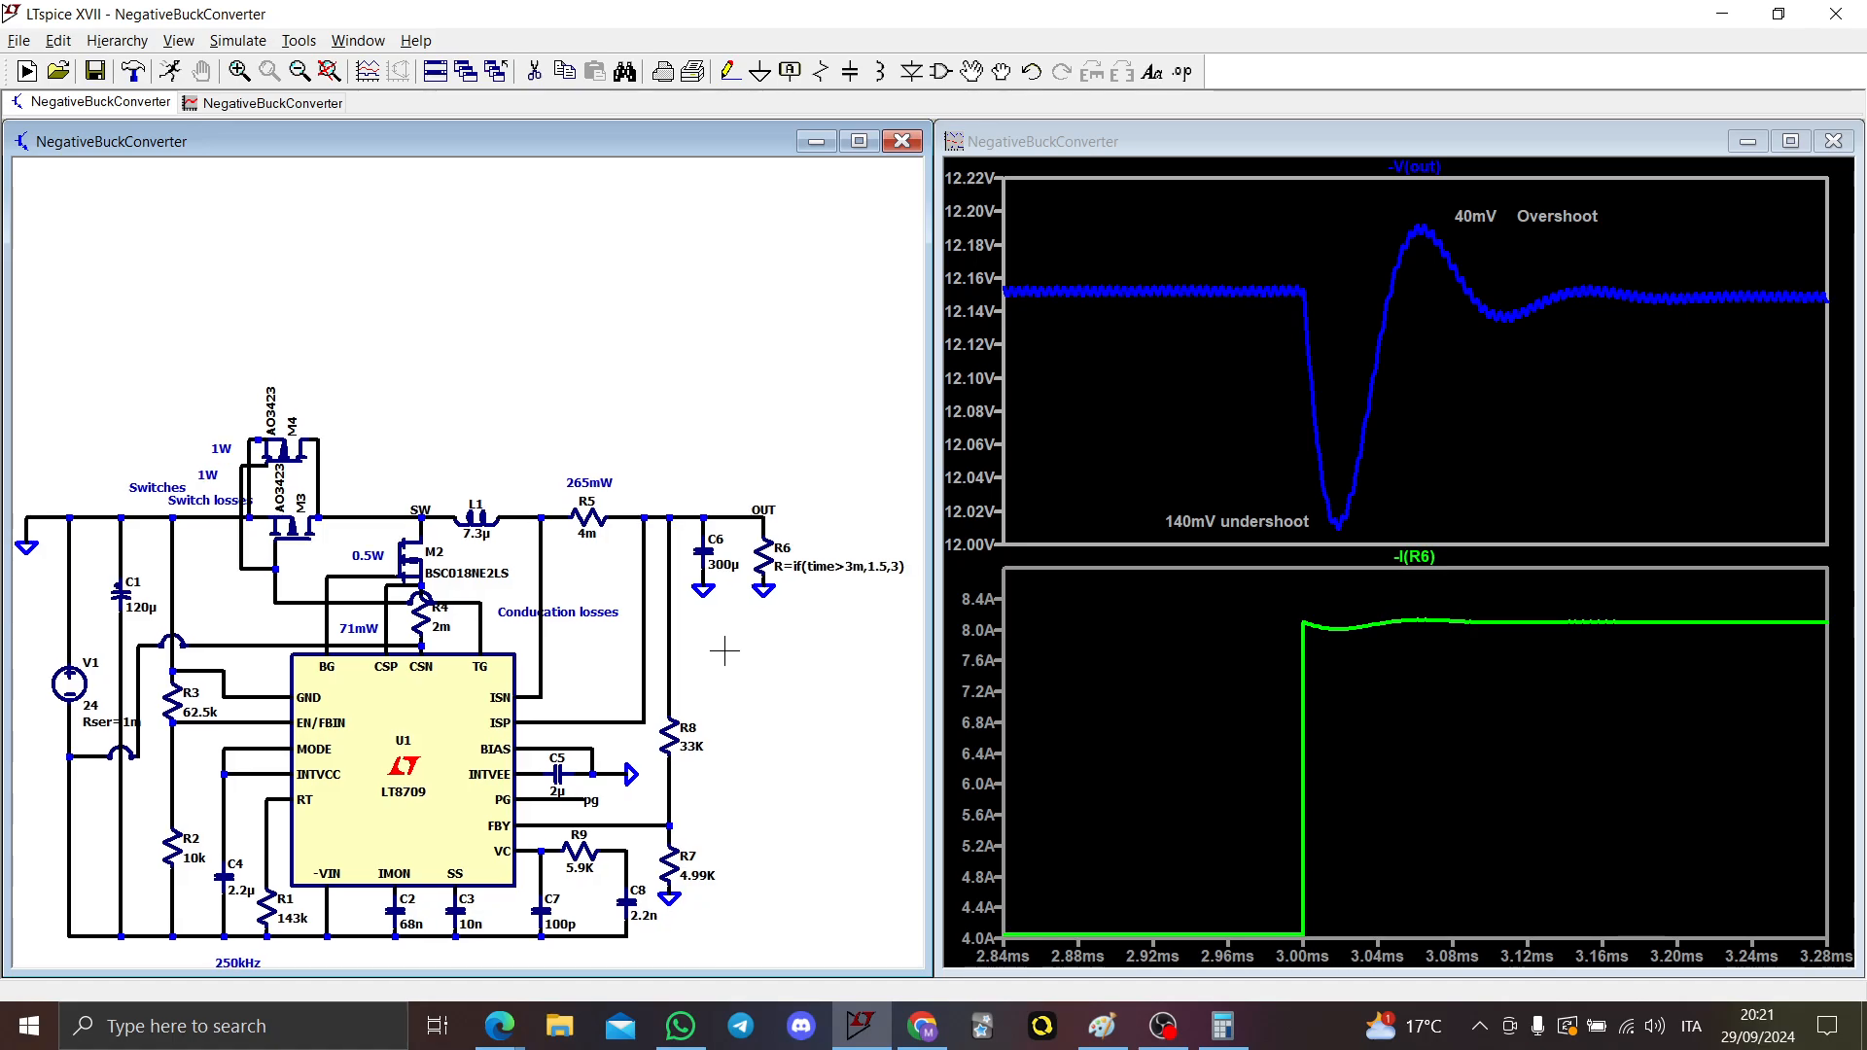
left_click_drag(722, 651, 818, 643)
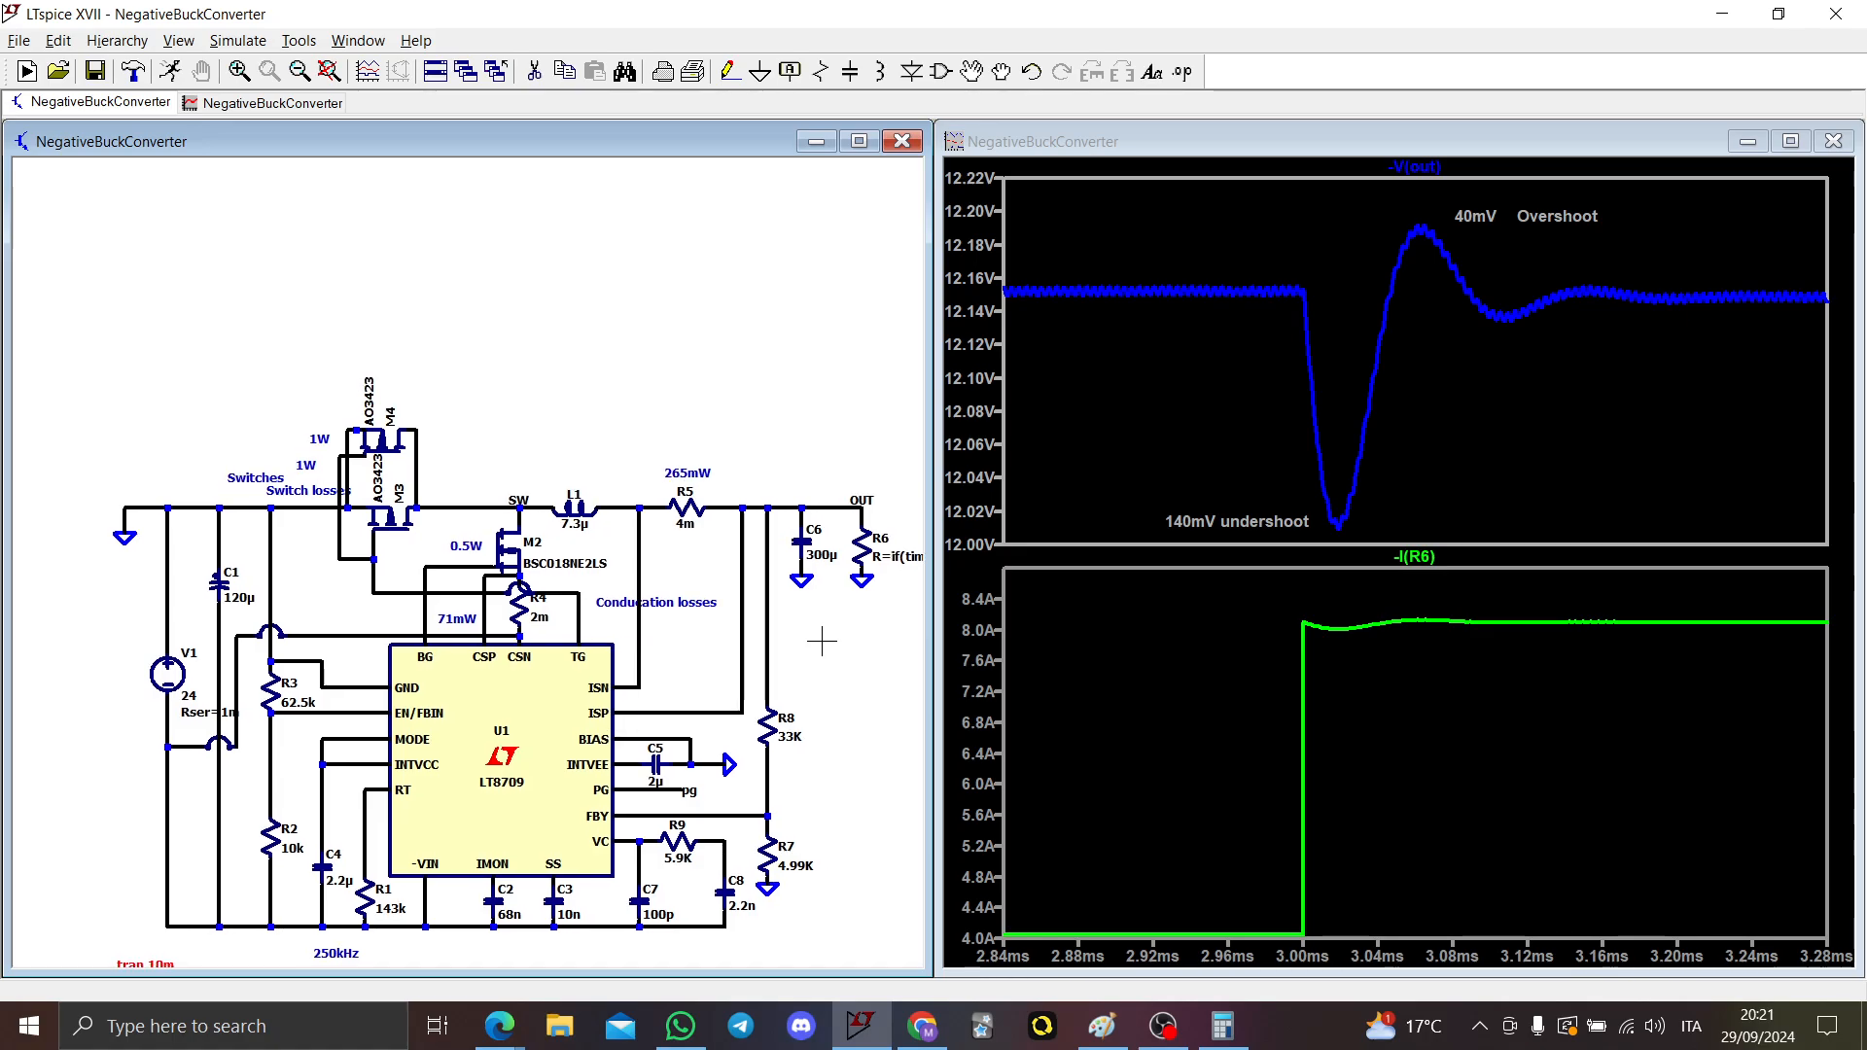
right_click(1517, 388)
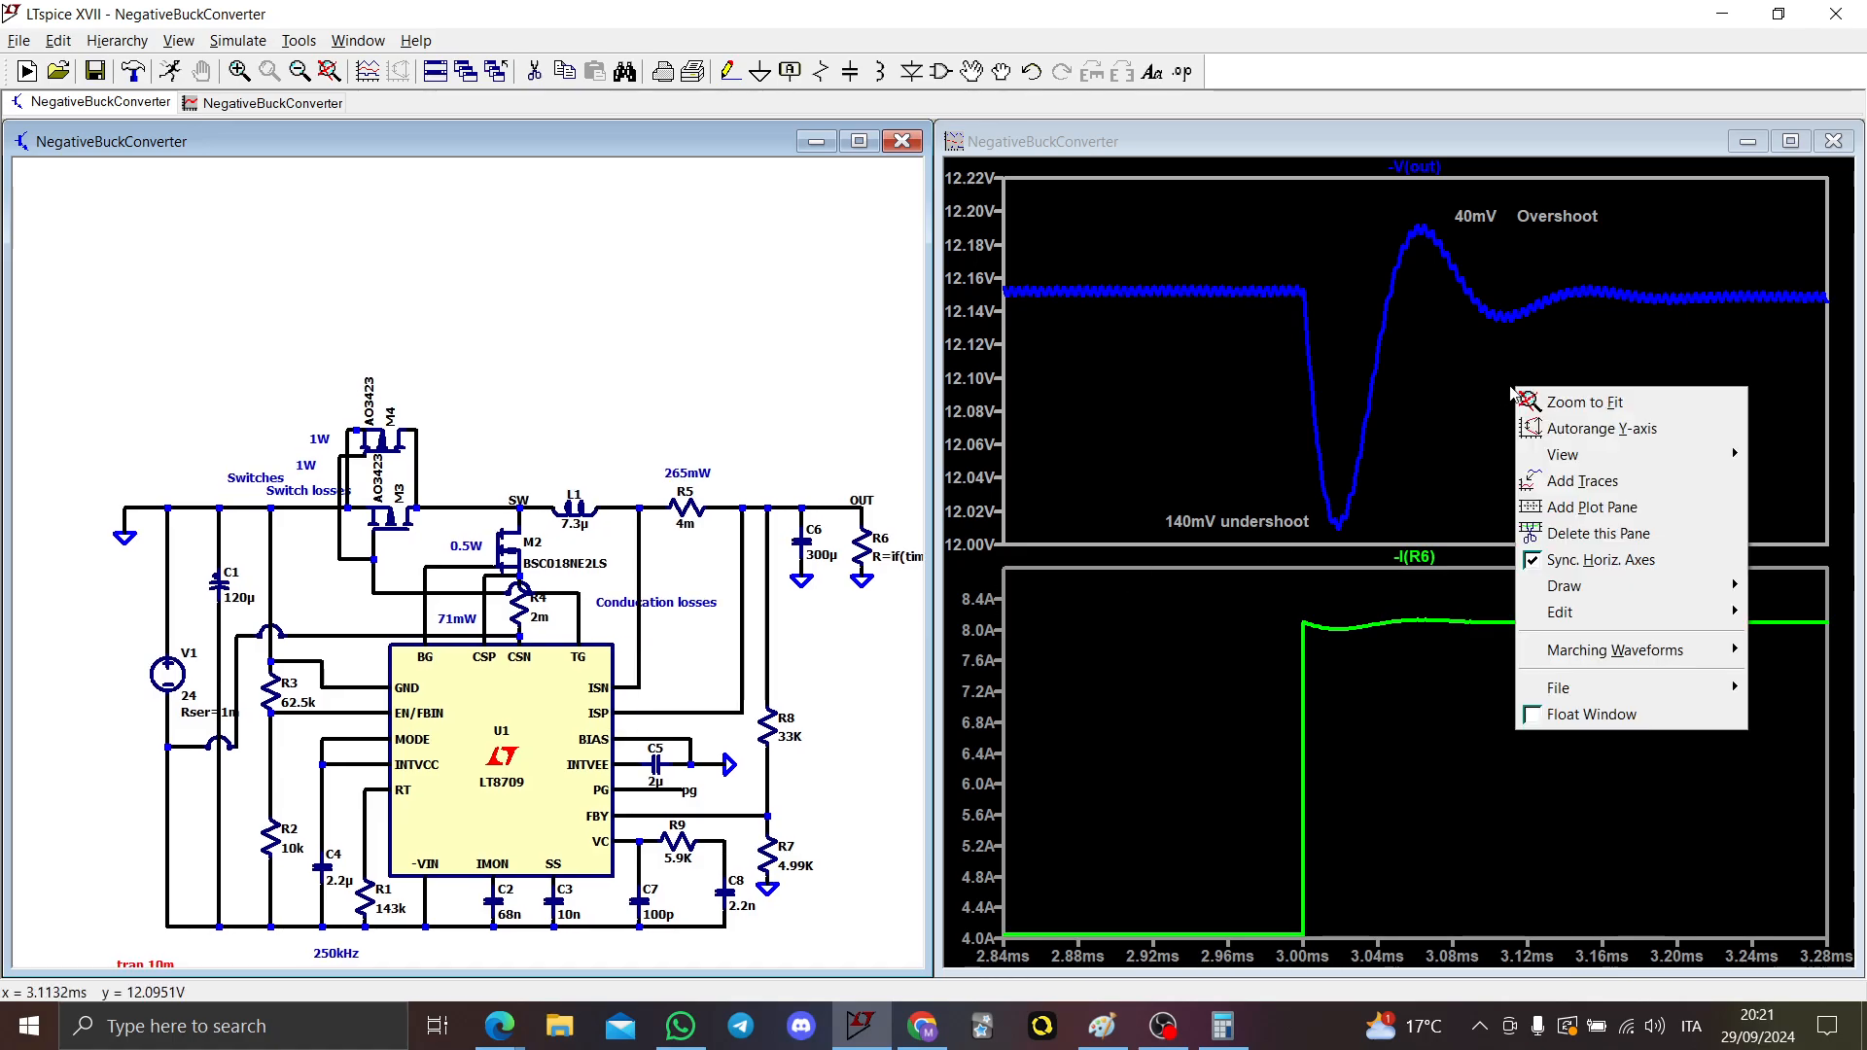
left_click(1595, 507)
Step: Zoom the waveforms to the steady-state stretch from about 2.04 ms to 2.52 ms, fitting the output voltage's vertical axis
right_click(1125, 486)
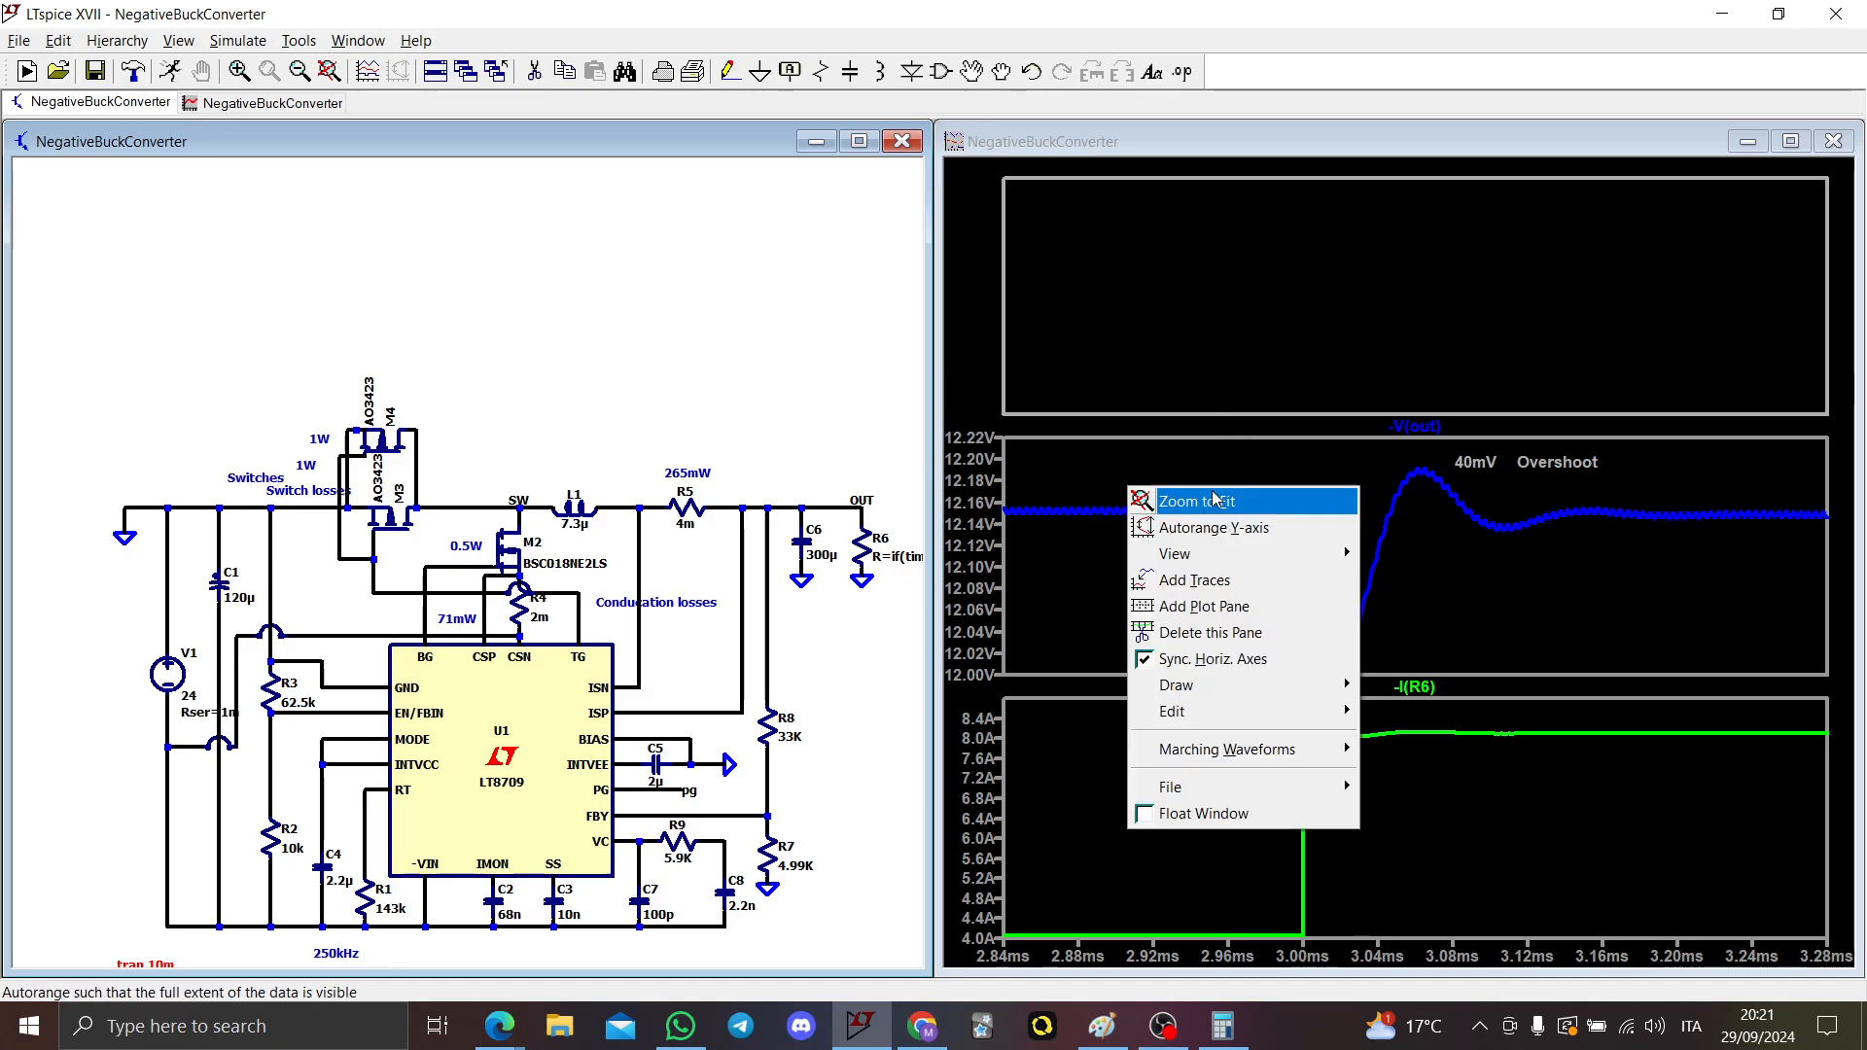
left_click(1222, 498)
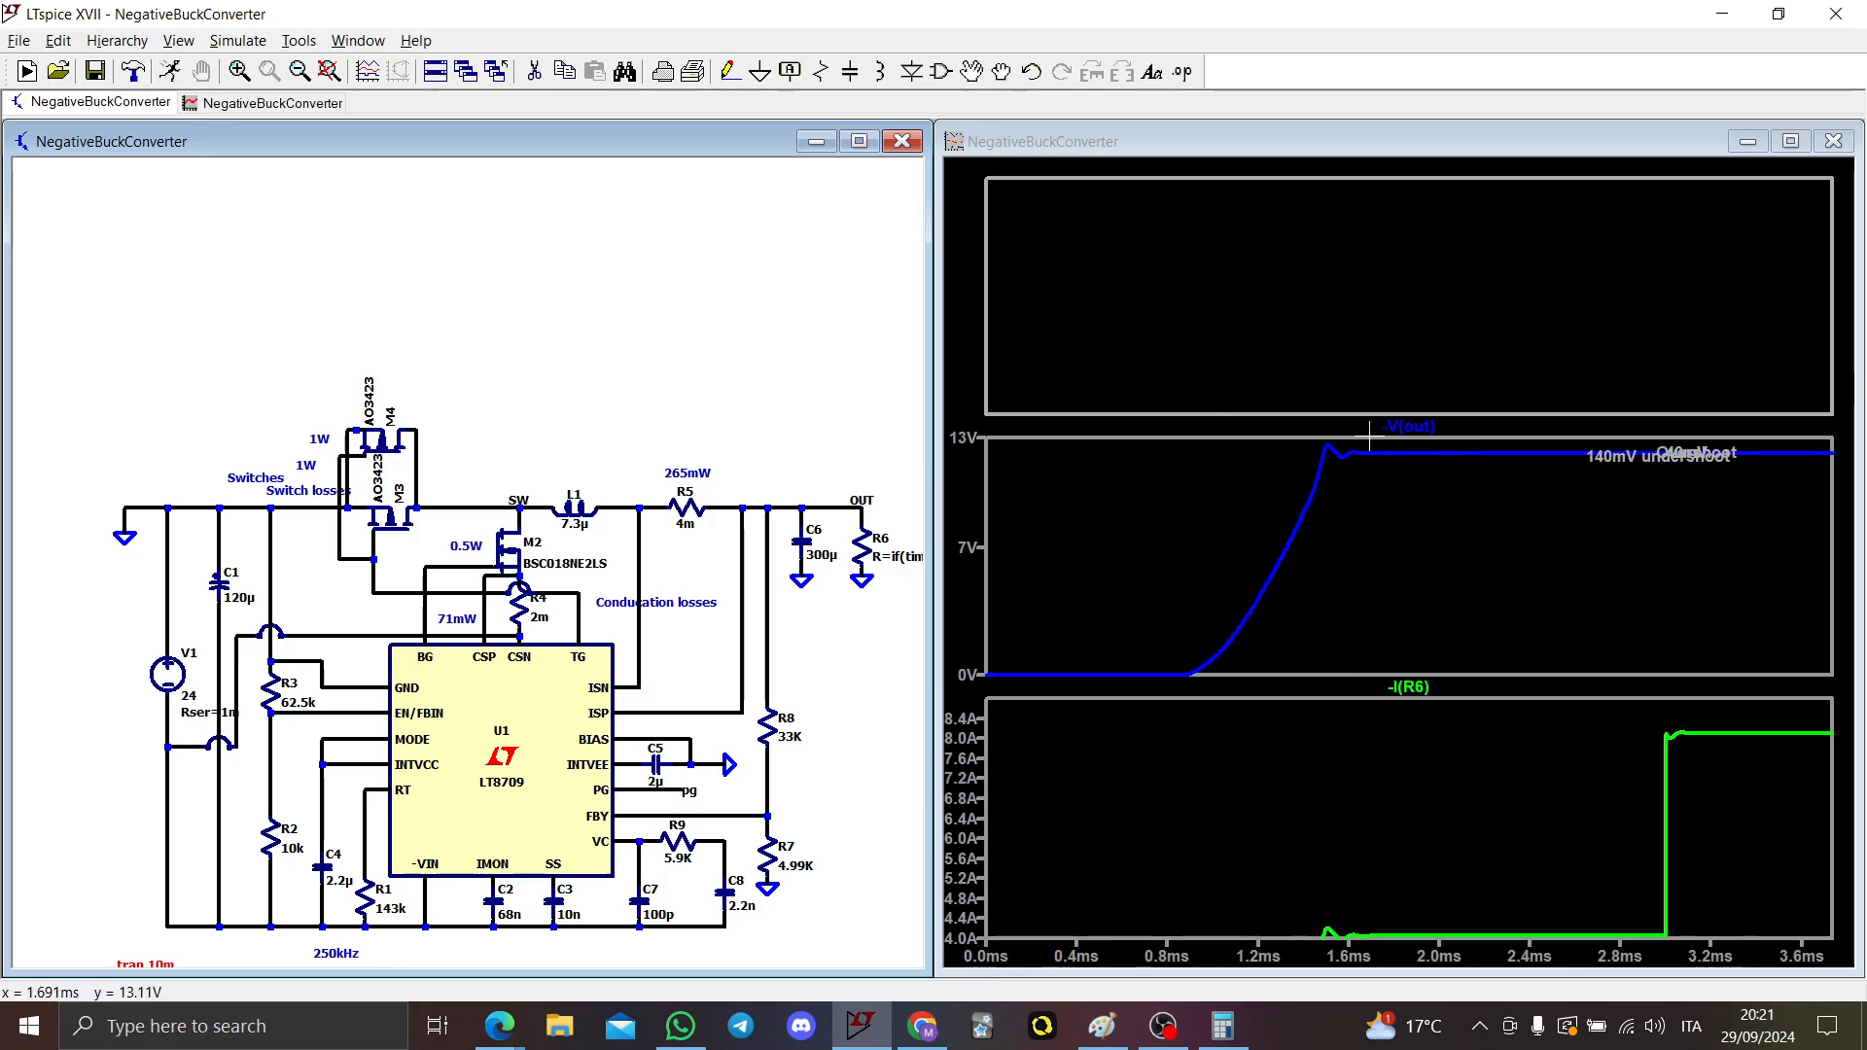
left_click_drag(1370, 437, 1622, 477)
left_click_drag(1174, 529, 1670, 543)
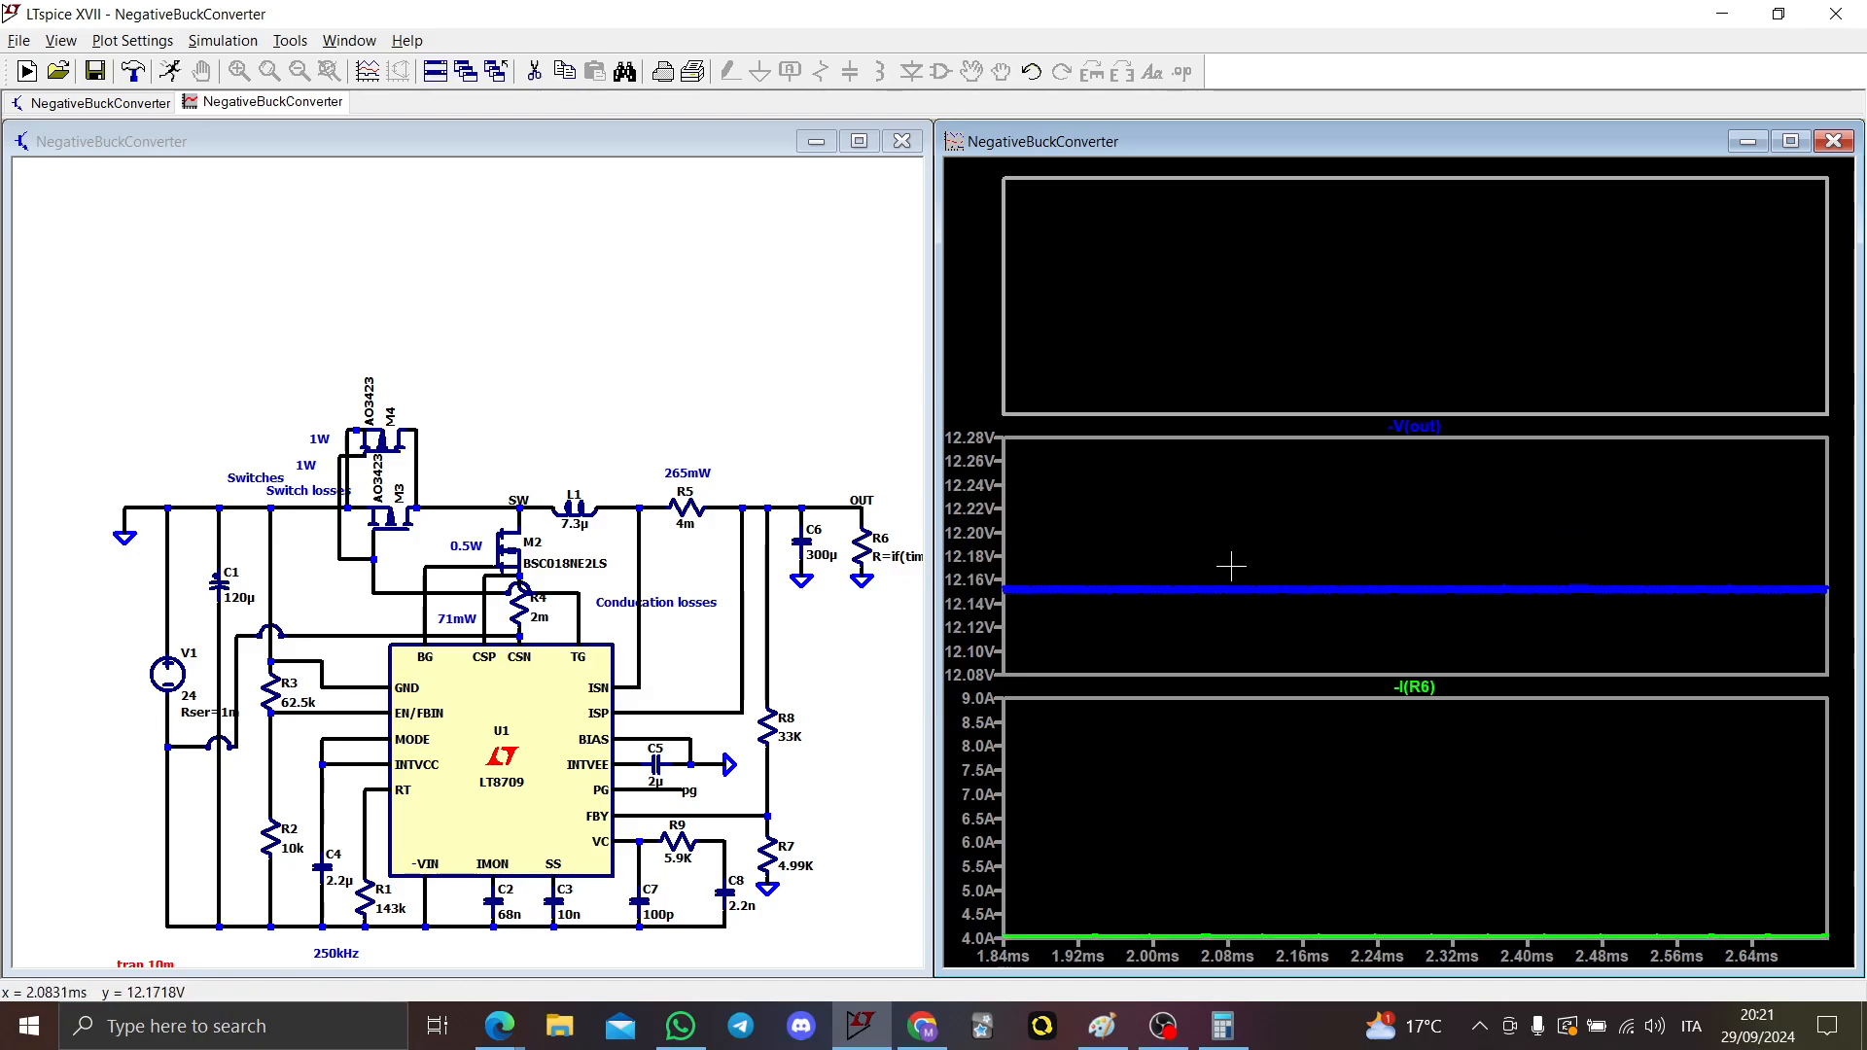
left_click_drag(1172, 566, 1577, 615)
left_click_drag(1087, 507, 1829, 590)
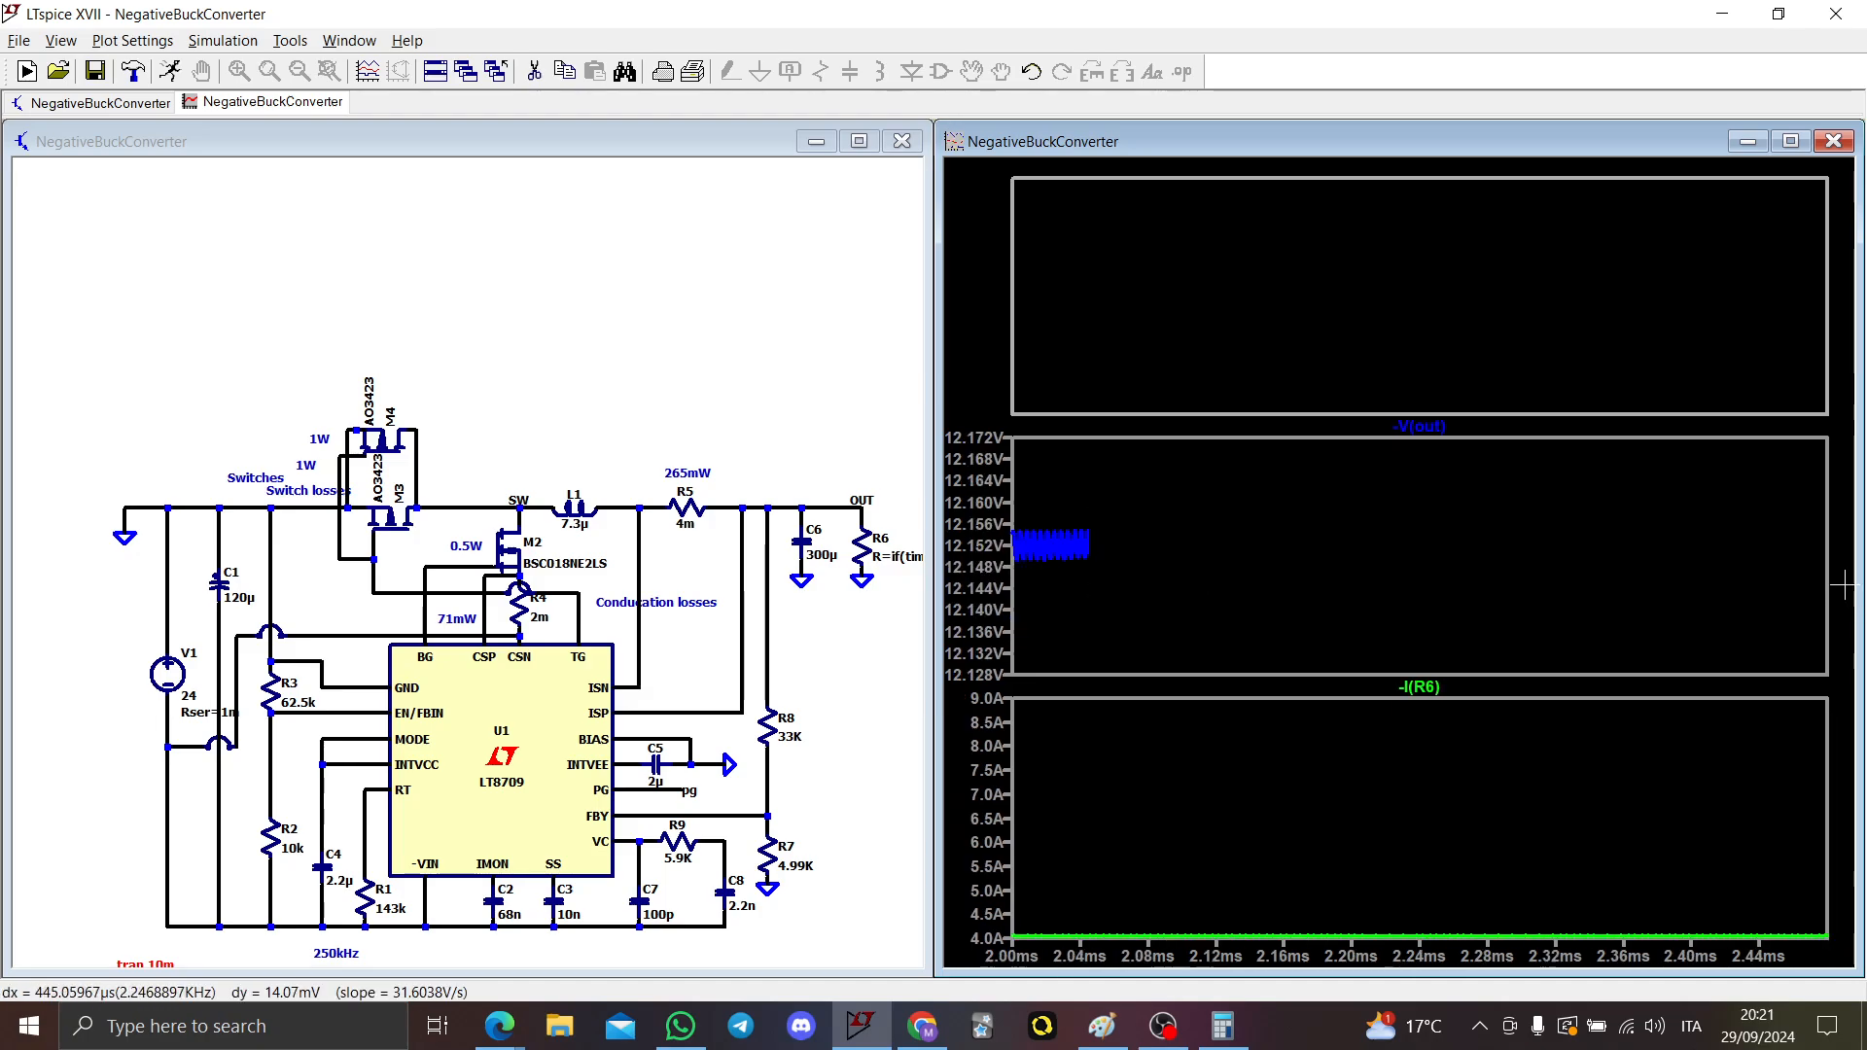
right_click(1421, 437)
left_click(1216, 459)
Step: Compute the FFT of V(out) using the current zoom extent
right_click(1256, 470)
mouse_move(1429, 695)
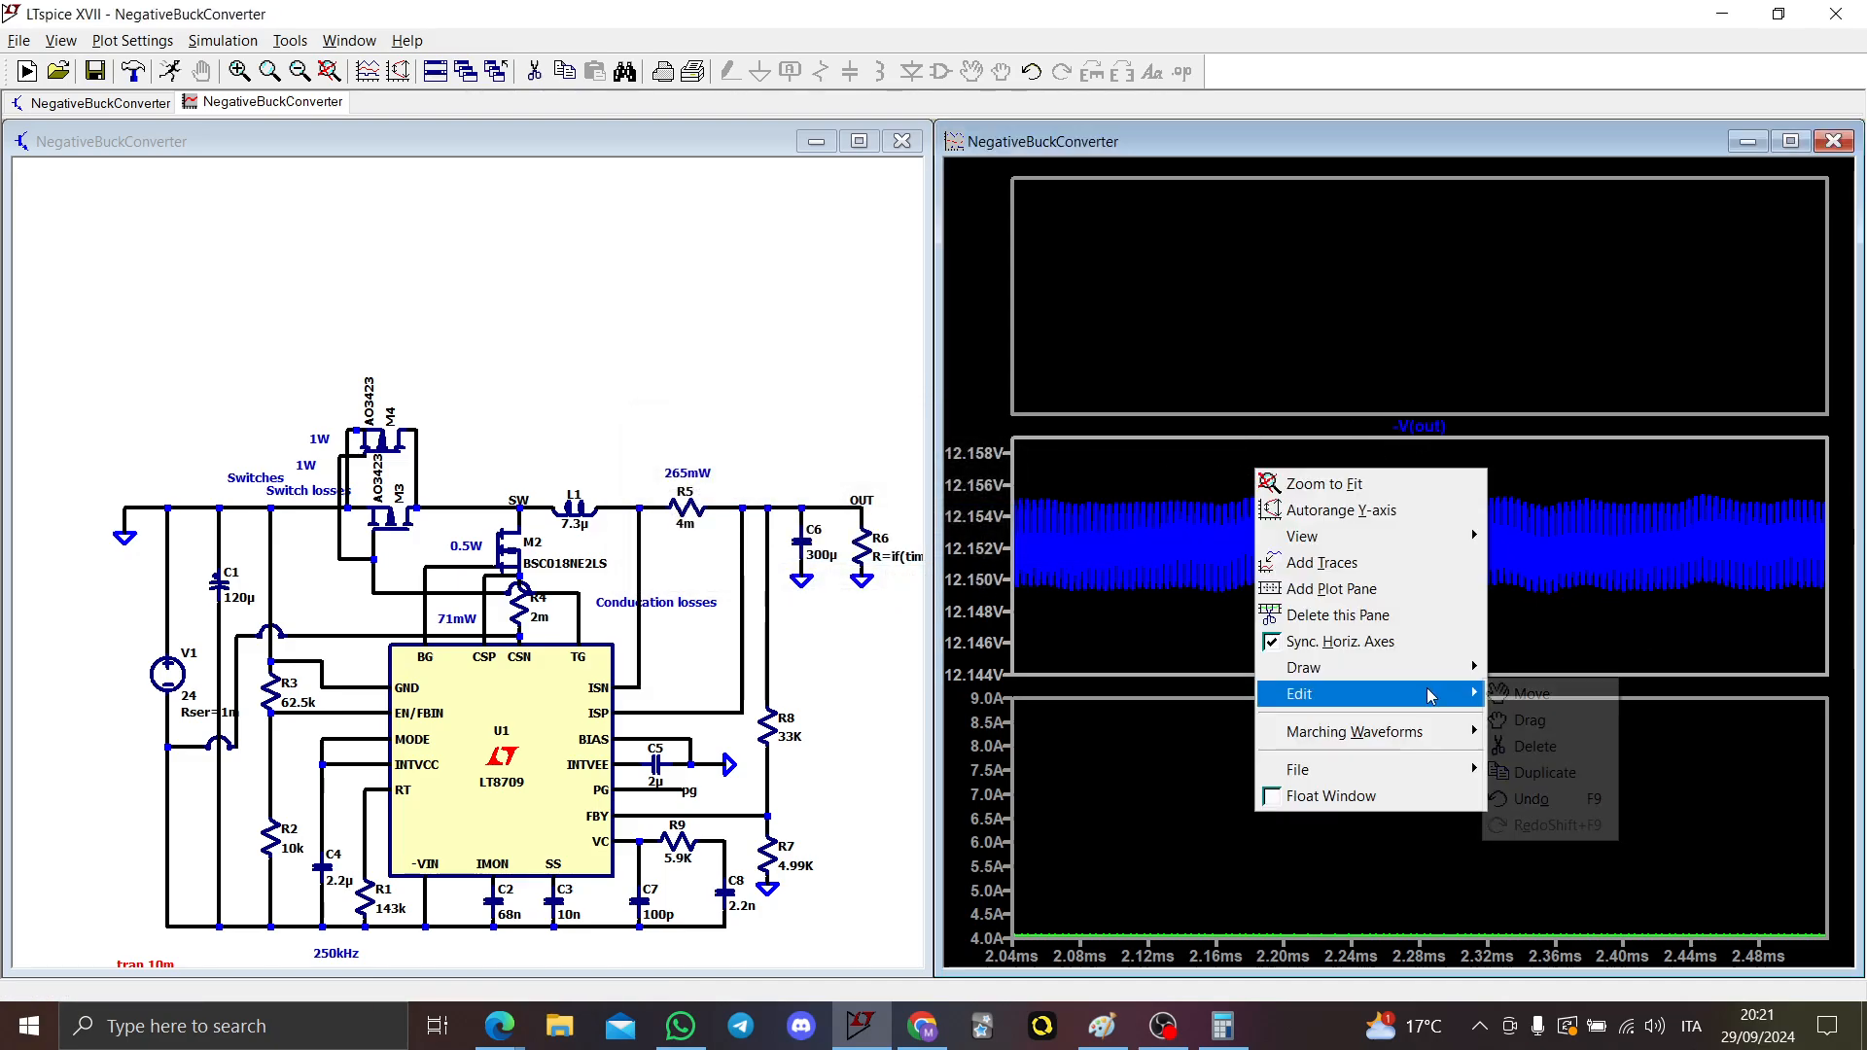
mouse_move(1456, 537)
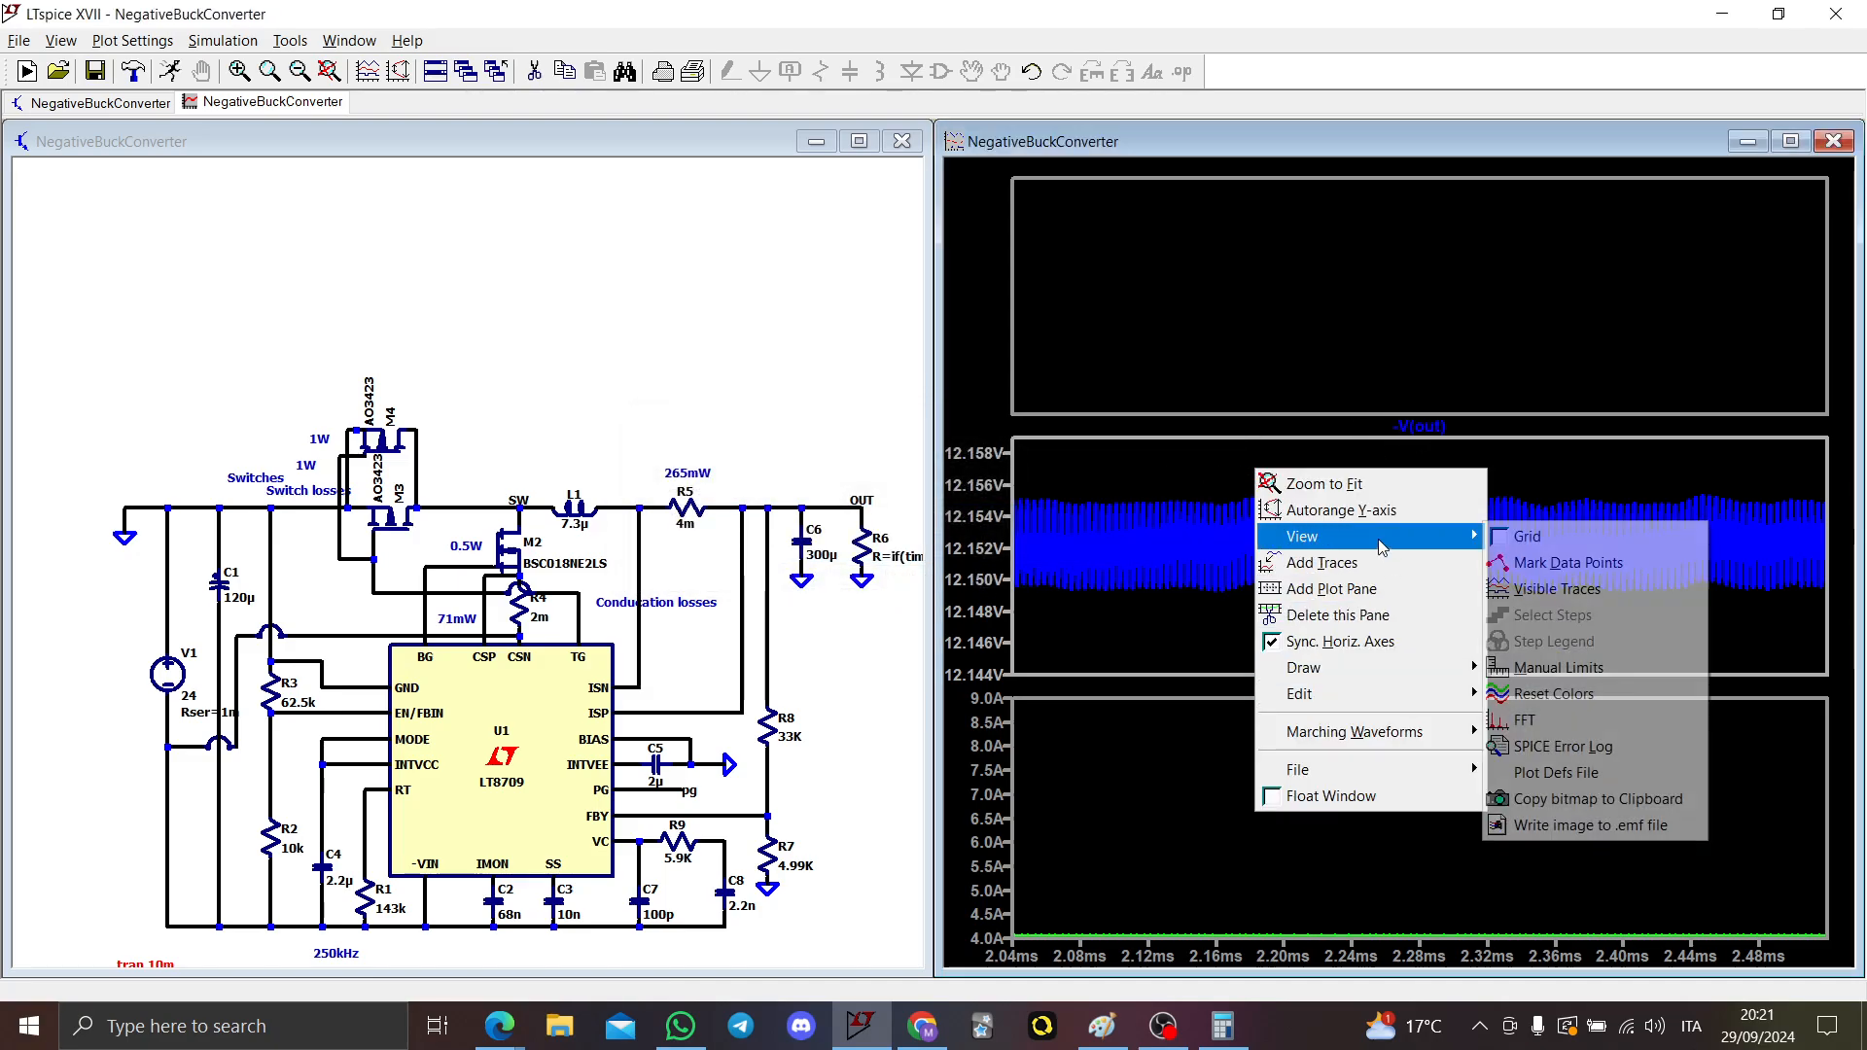
left_click(1535, 718)
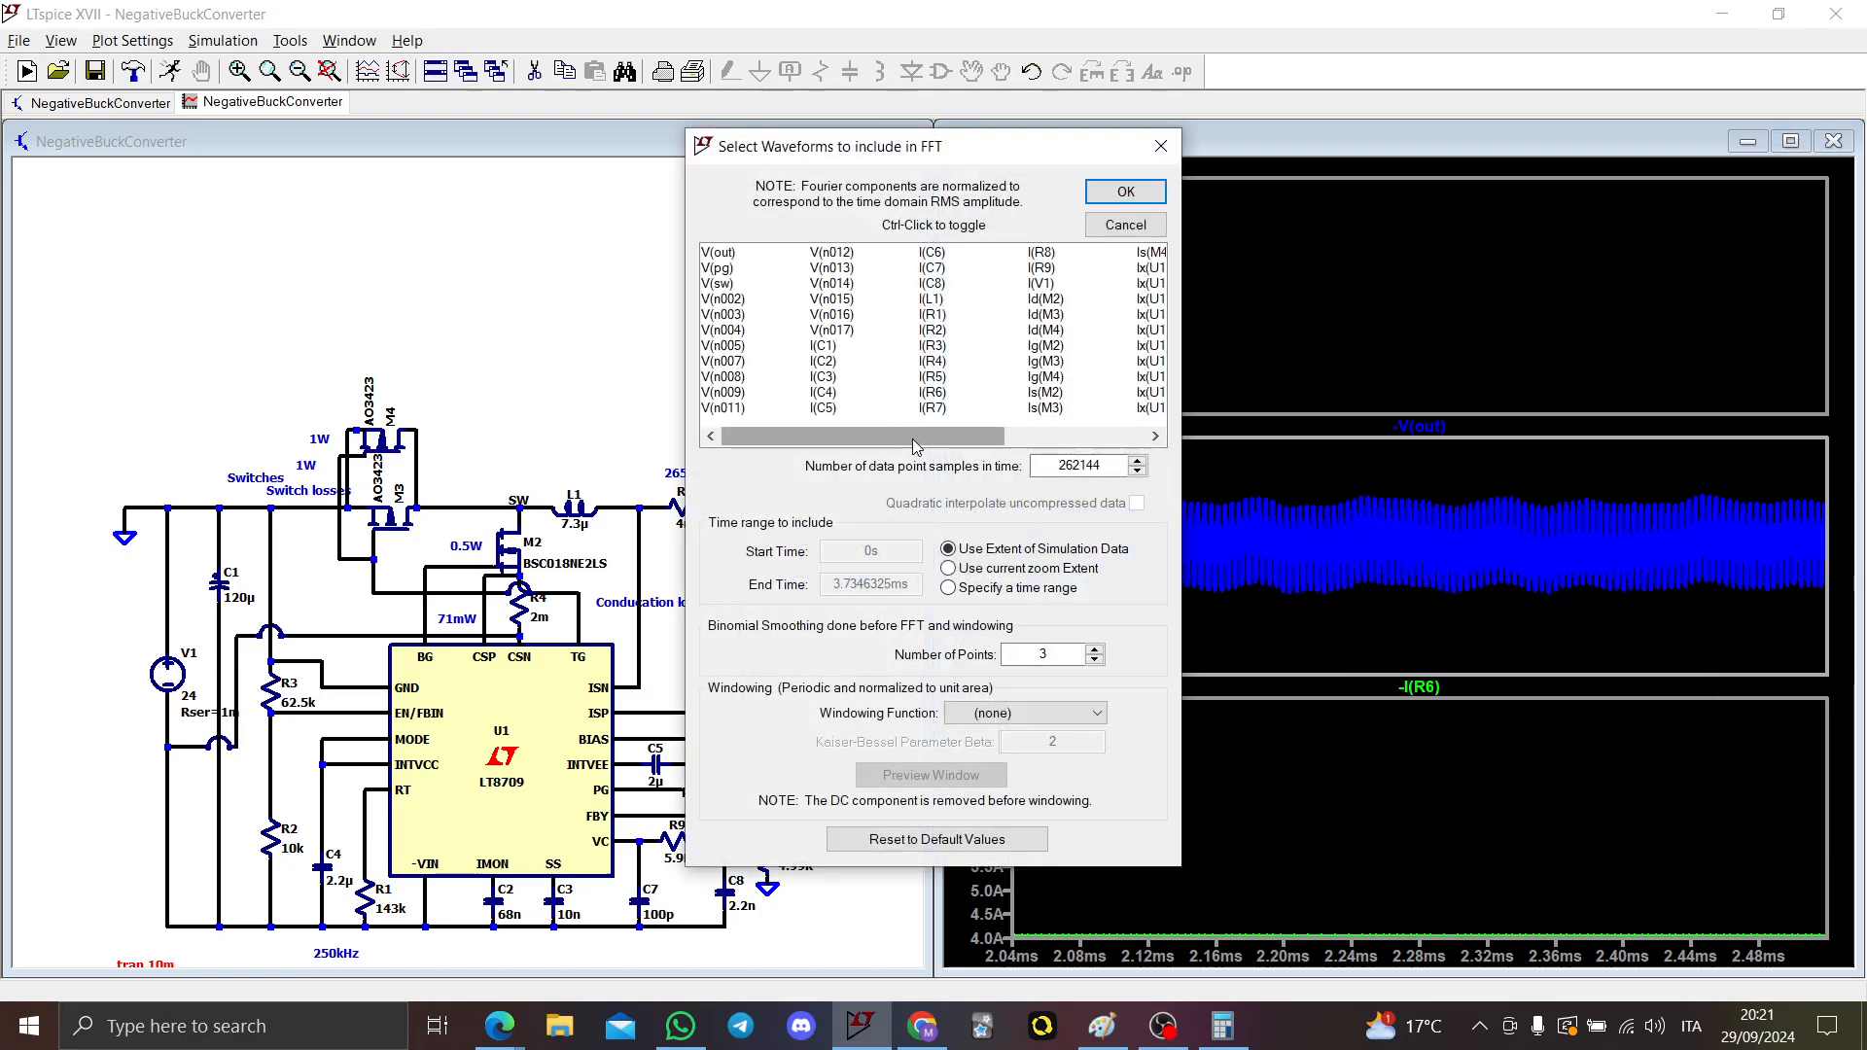
left_click(948, 568)
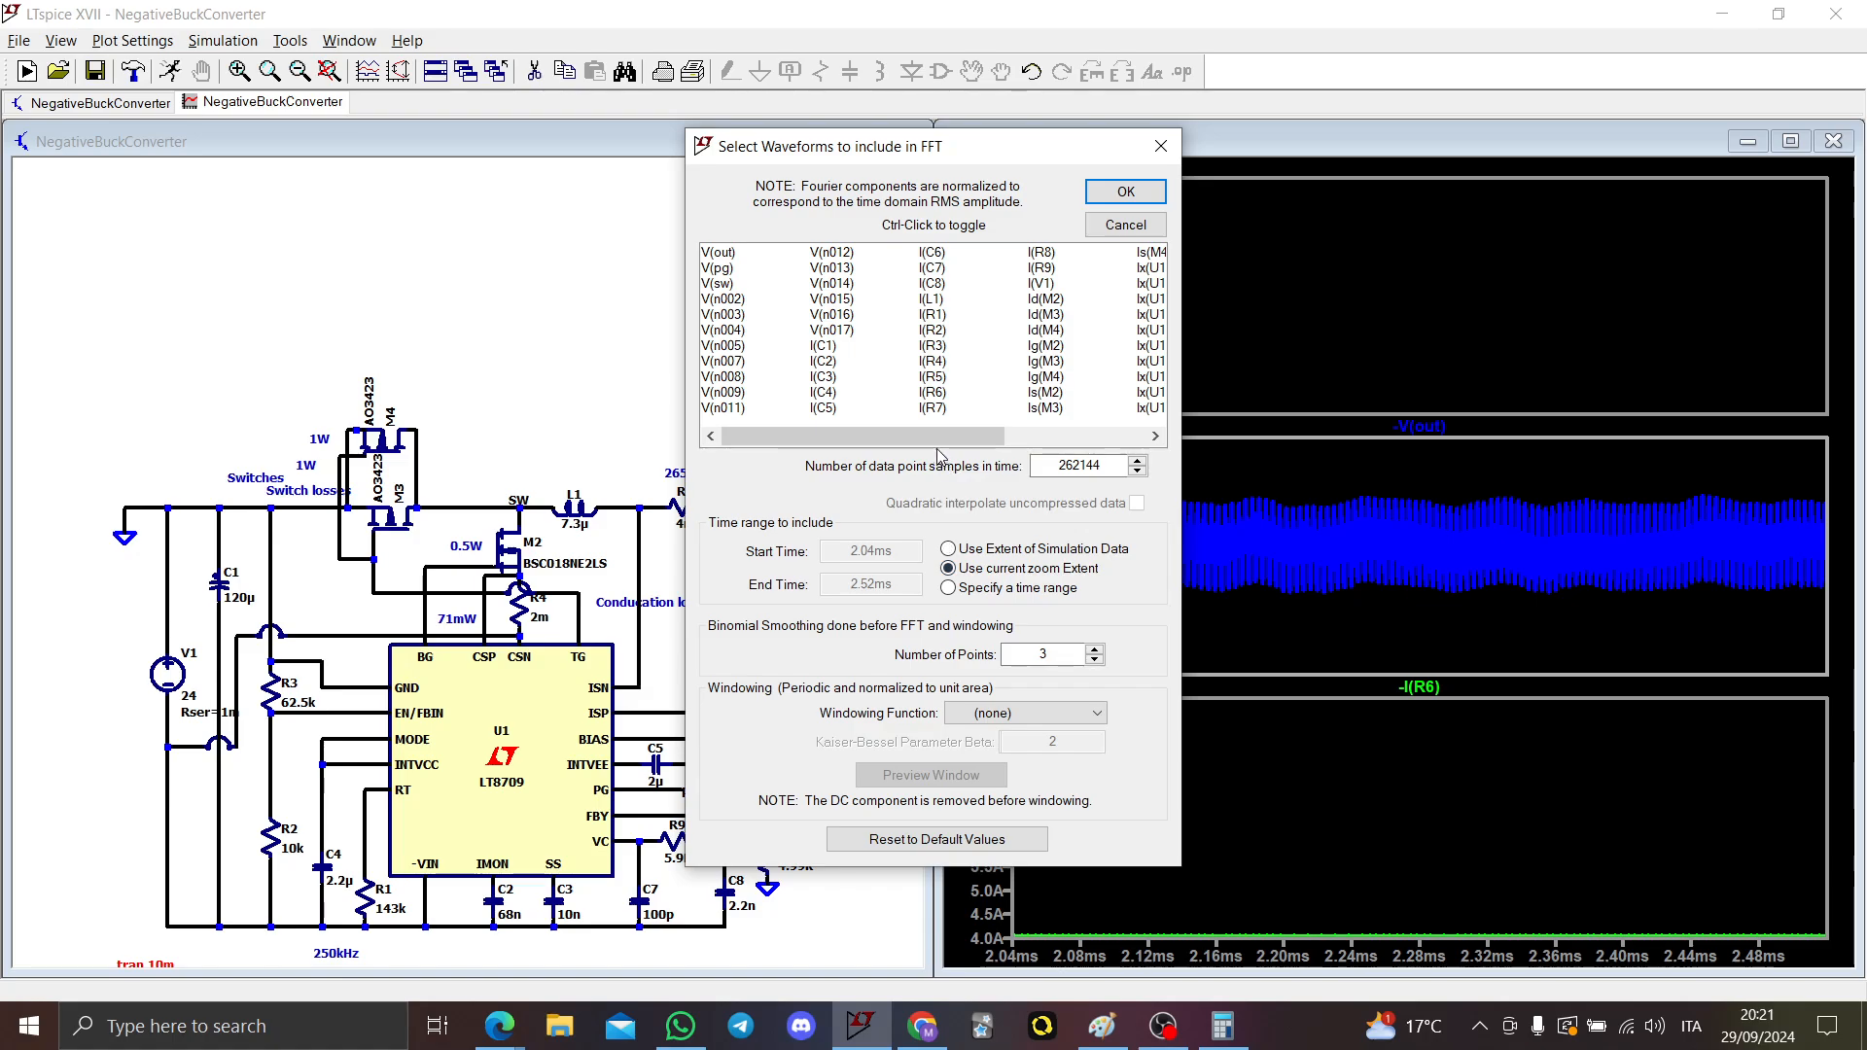
mouse_move(945, 437)
left_mouse_down()
mouse_move(1055, 438)
mouse_move(932, 440)
left_mouse_up()
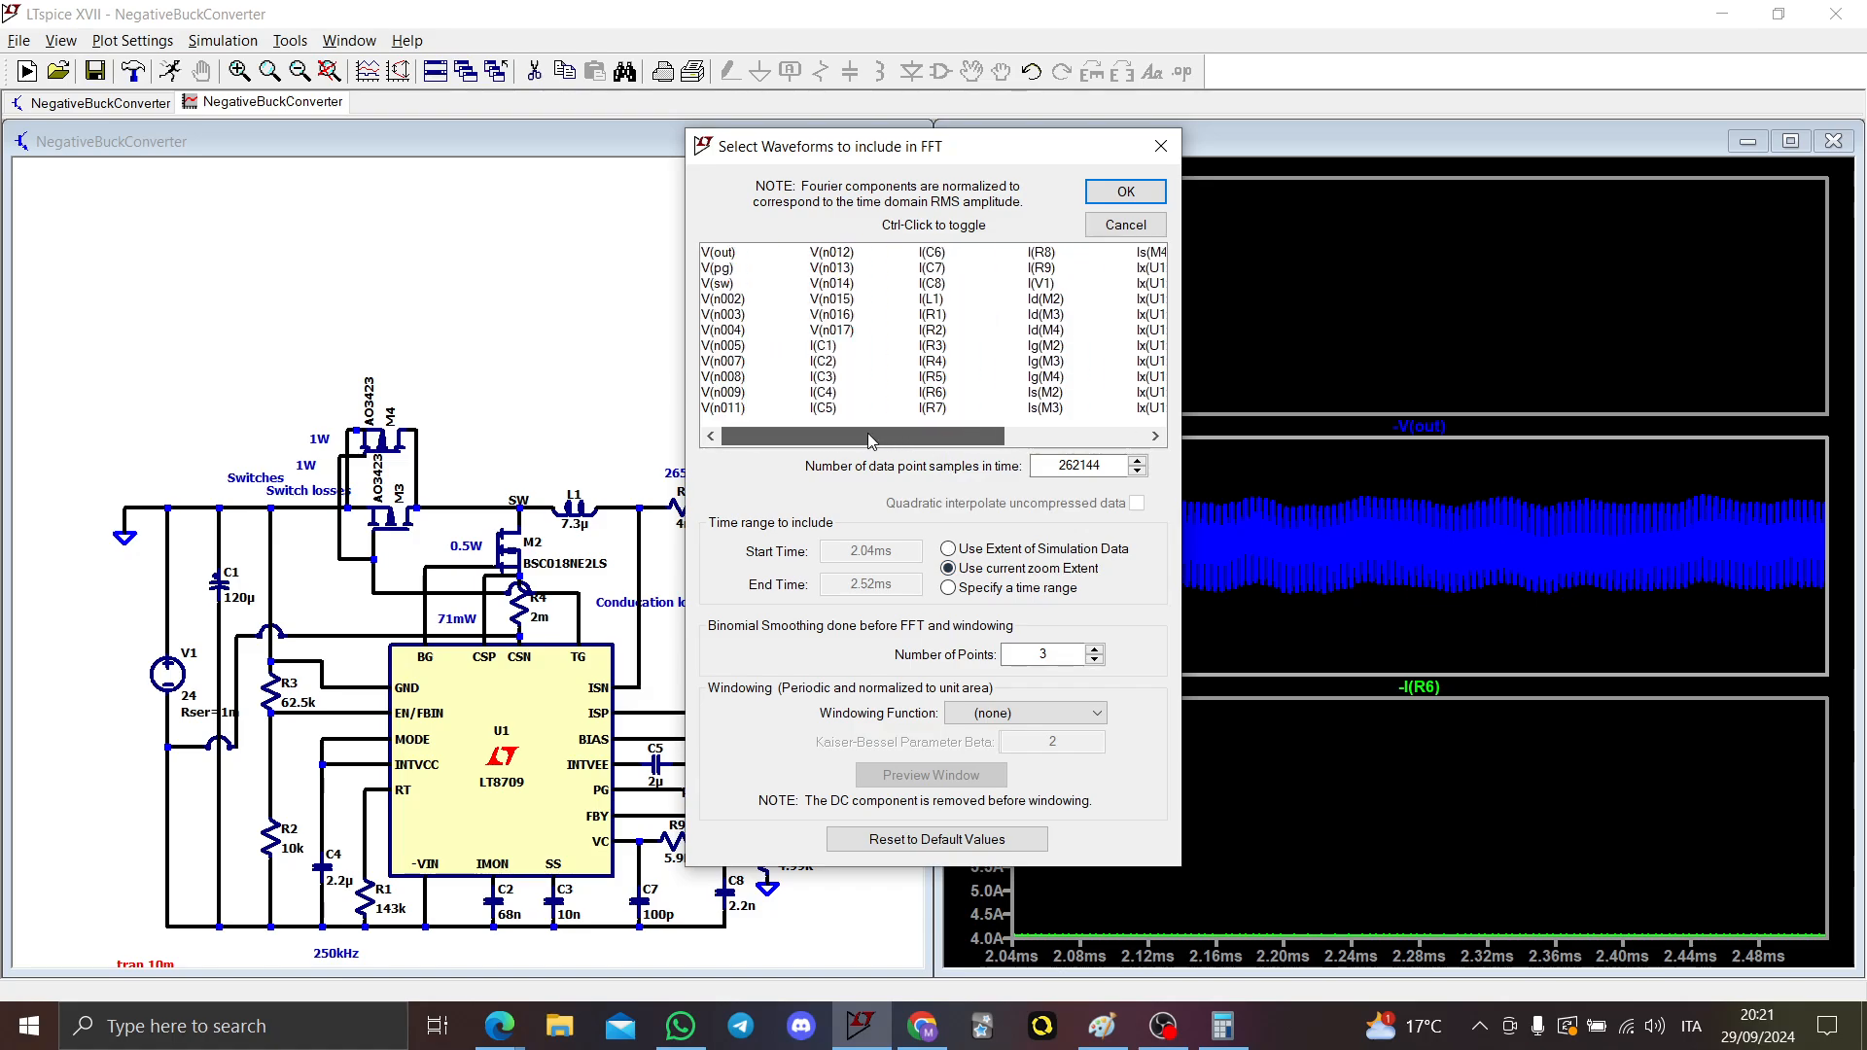
left_click(720, 252)
left_click(1093, 193)
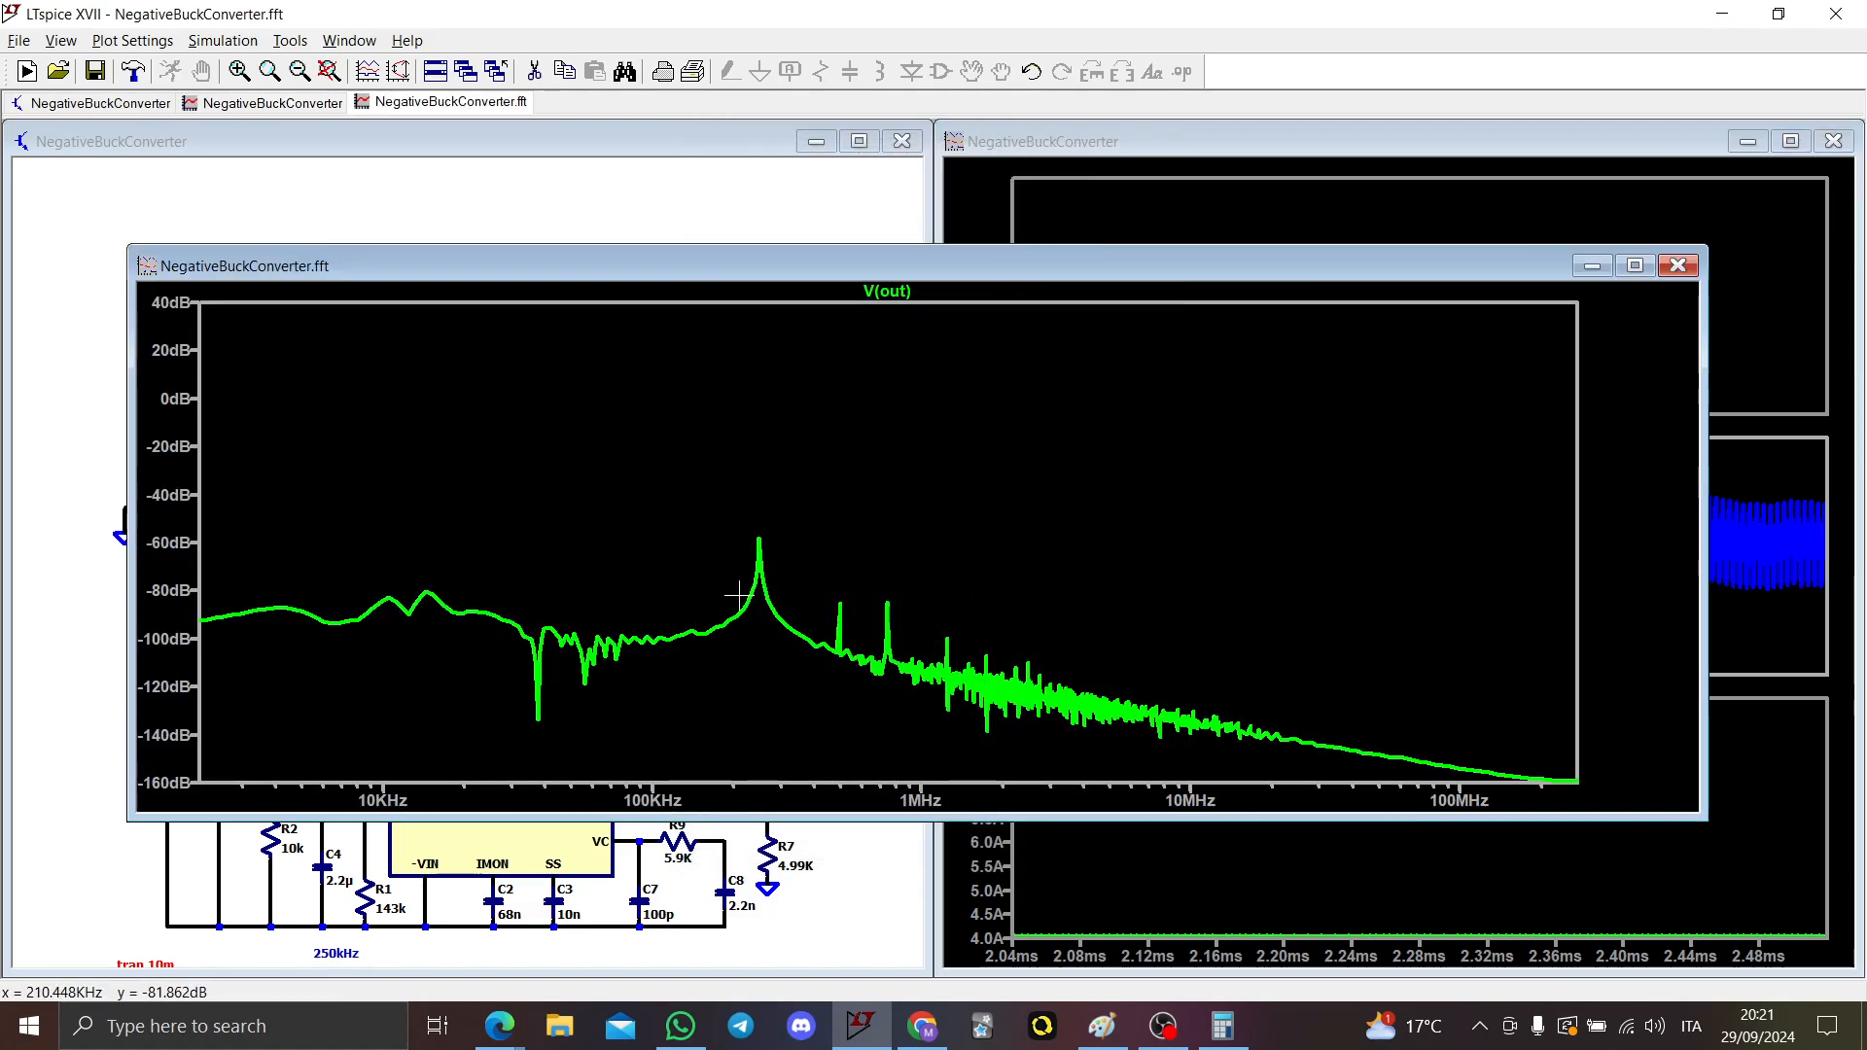
Step: Set the magnitude axis of the FFT plot to the Linear scale
right_click(180, 401)
left_click(1002, 479)
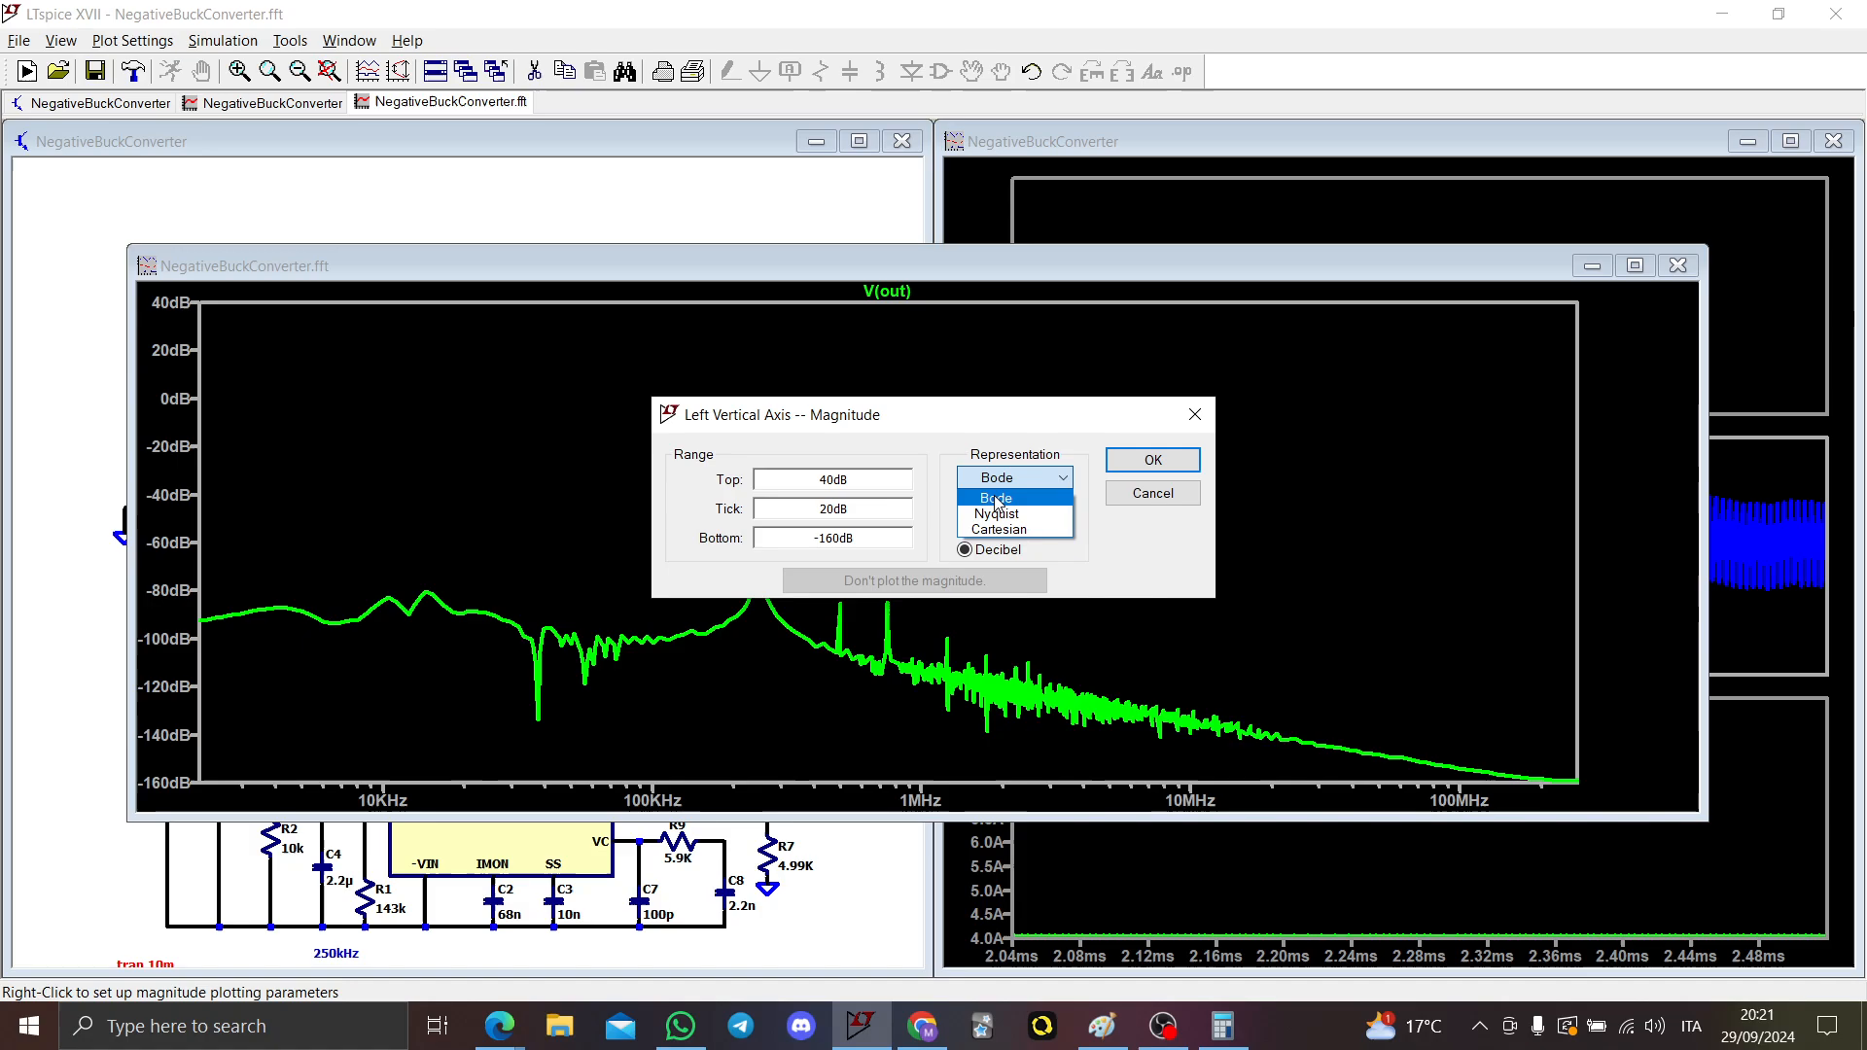
left_click(939, 502)
left_click(963, 502)
left_click(1128, 463)
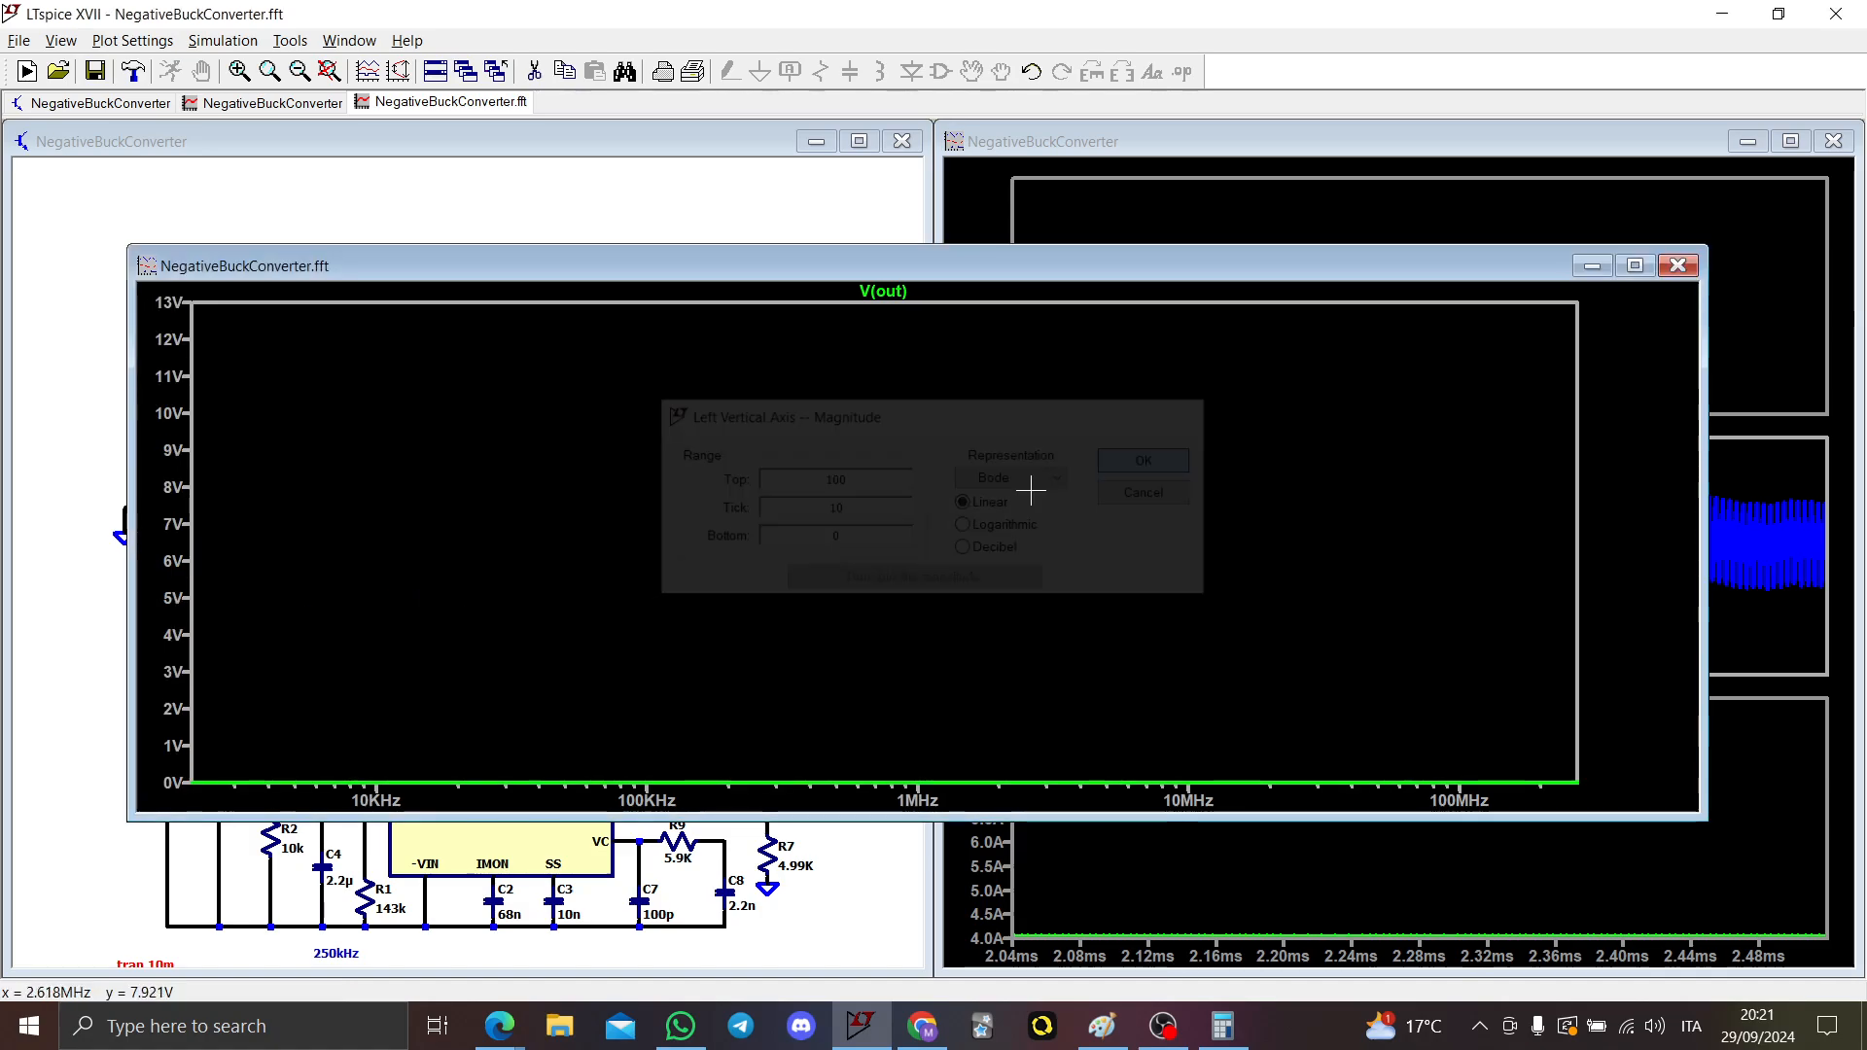
Step: Examine the main peak and harmonics of the V(out) spectrum between about 0.16 MHz and 1 MHz, and close the FFT plot
left_click_drag(398, 754, 1154, 795)
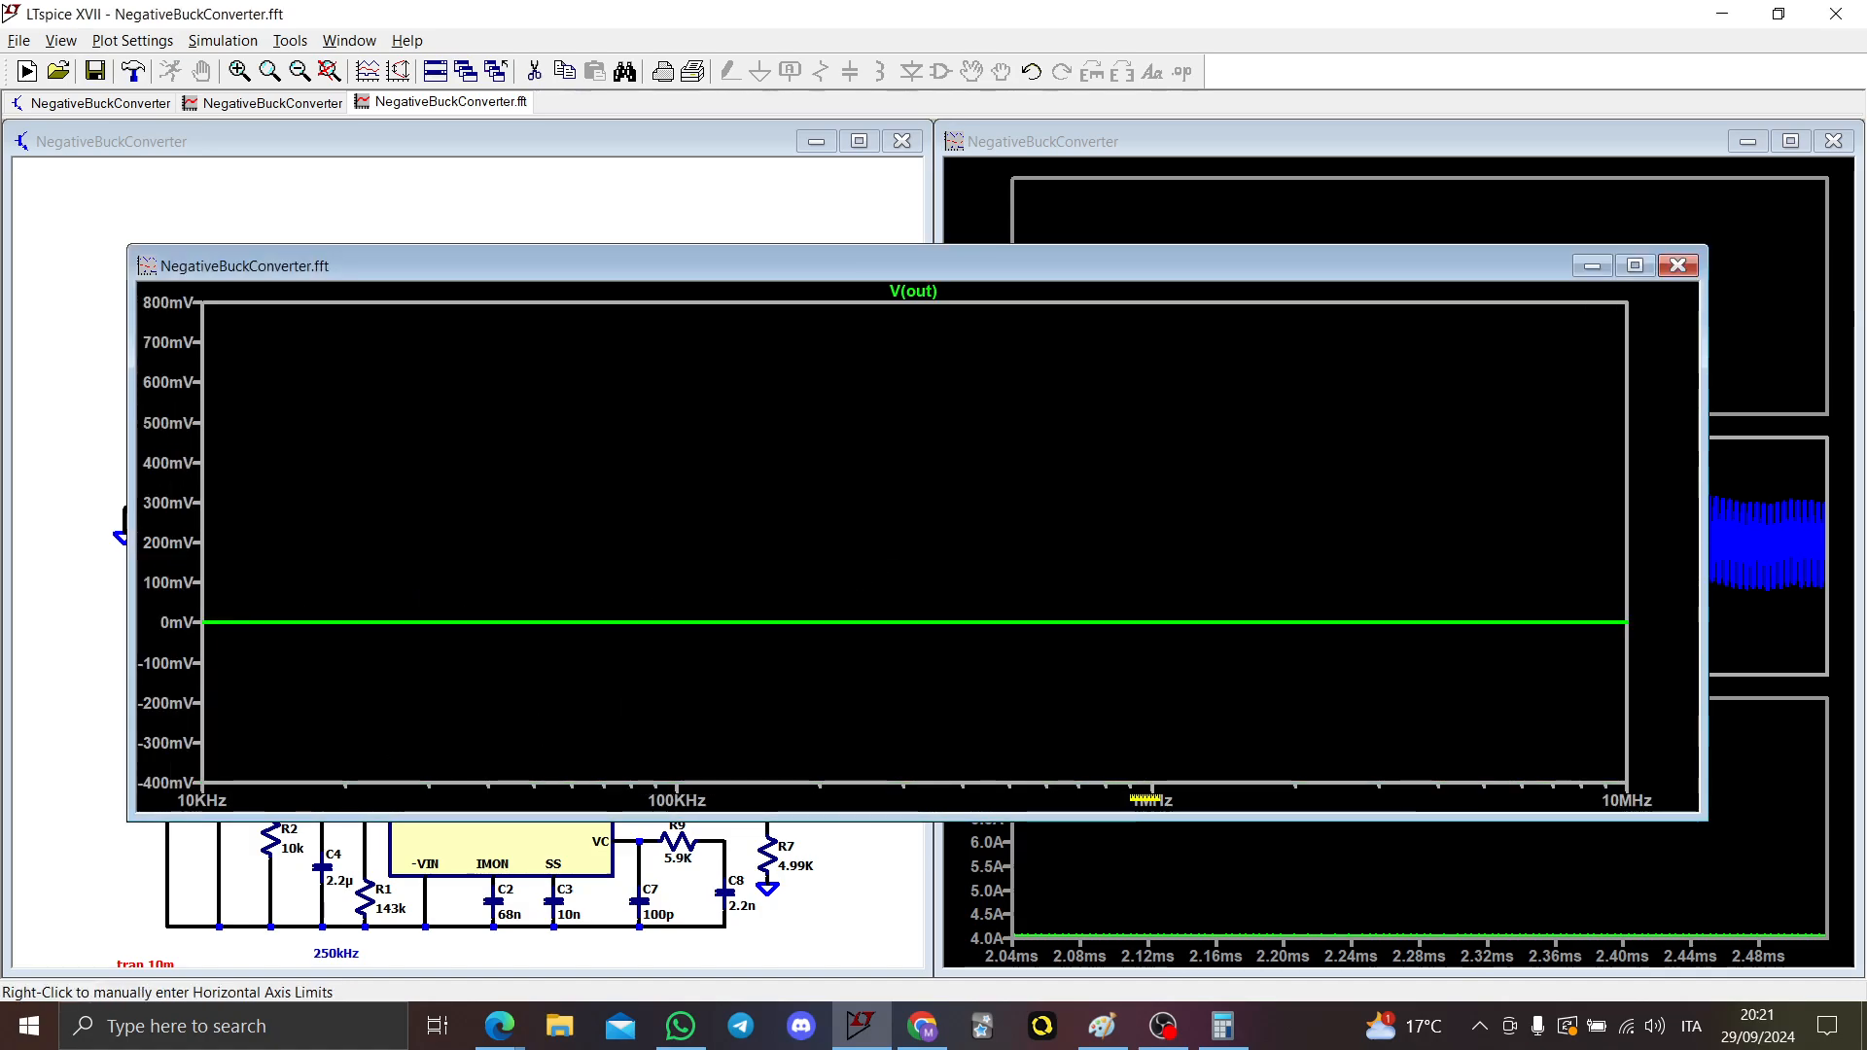
left_click_drag(209, 613, 1223, 615)
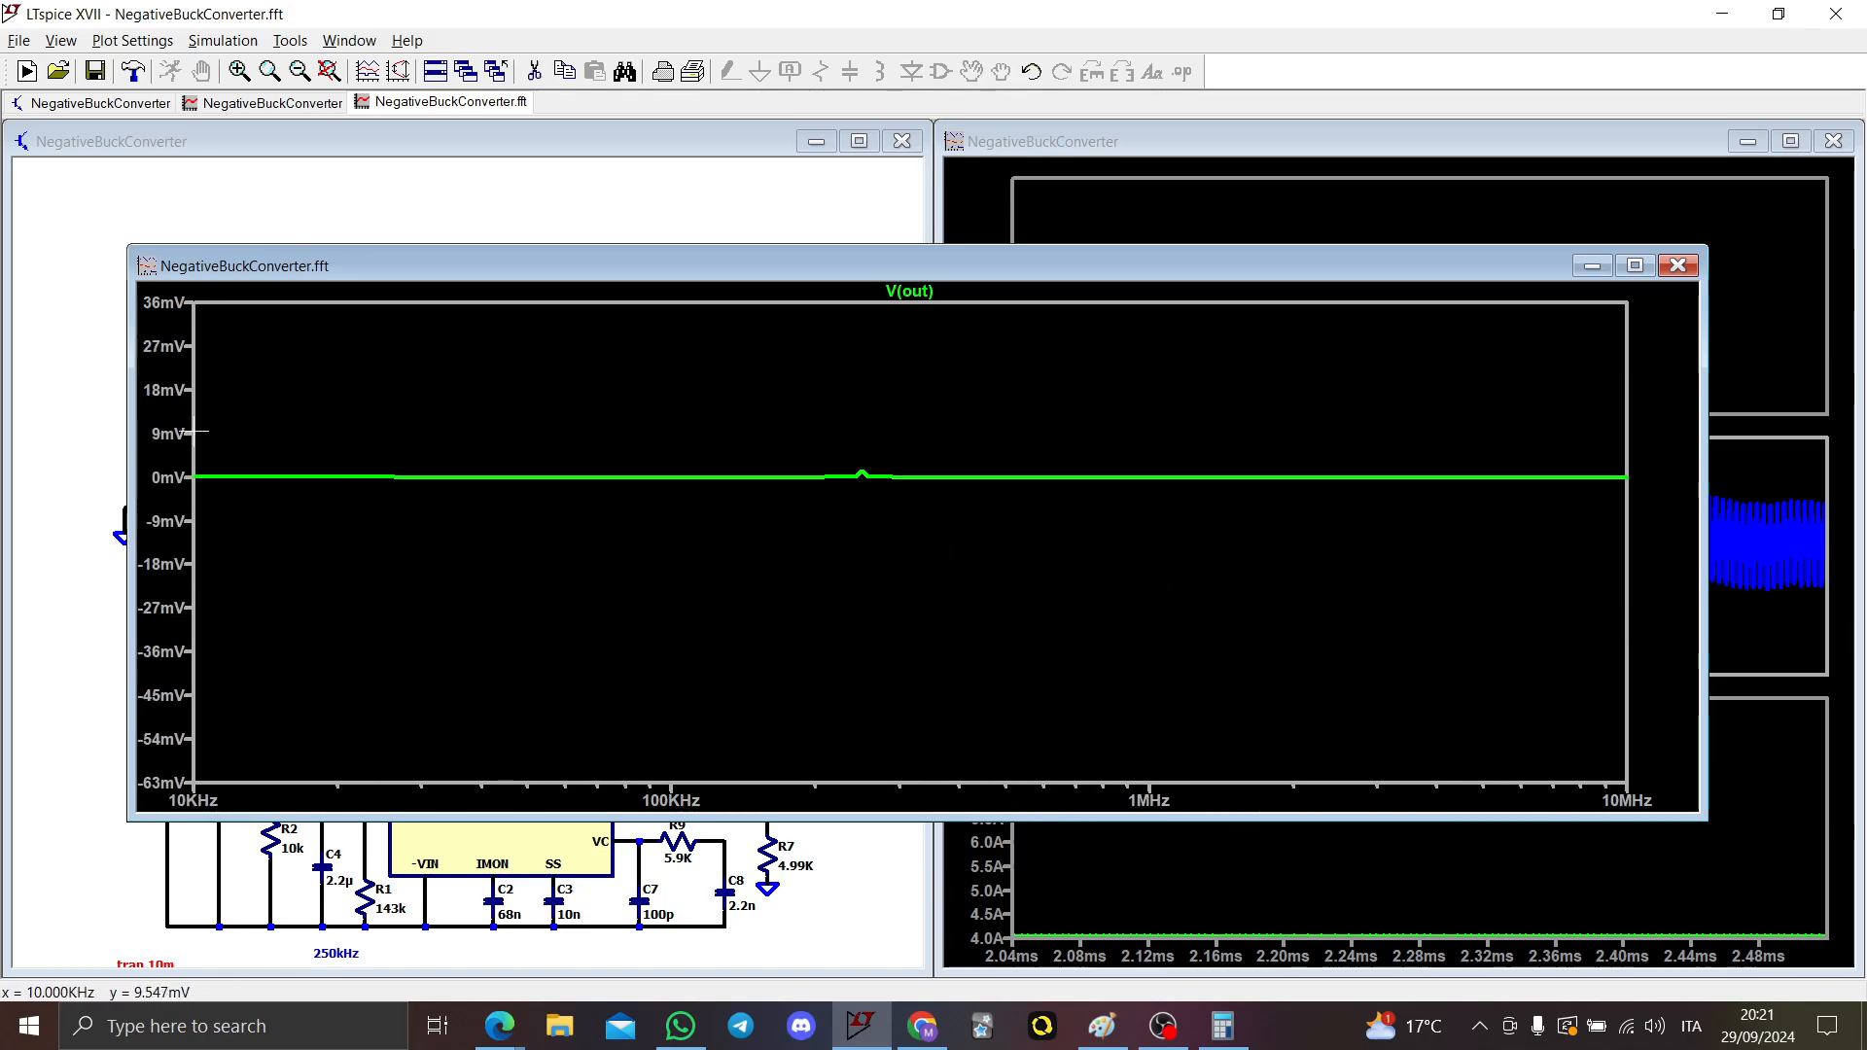
left_click_drag(181, 433, 1364, 519)
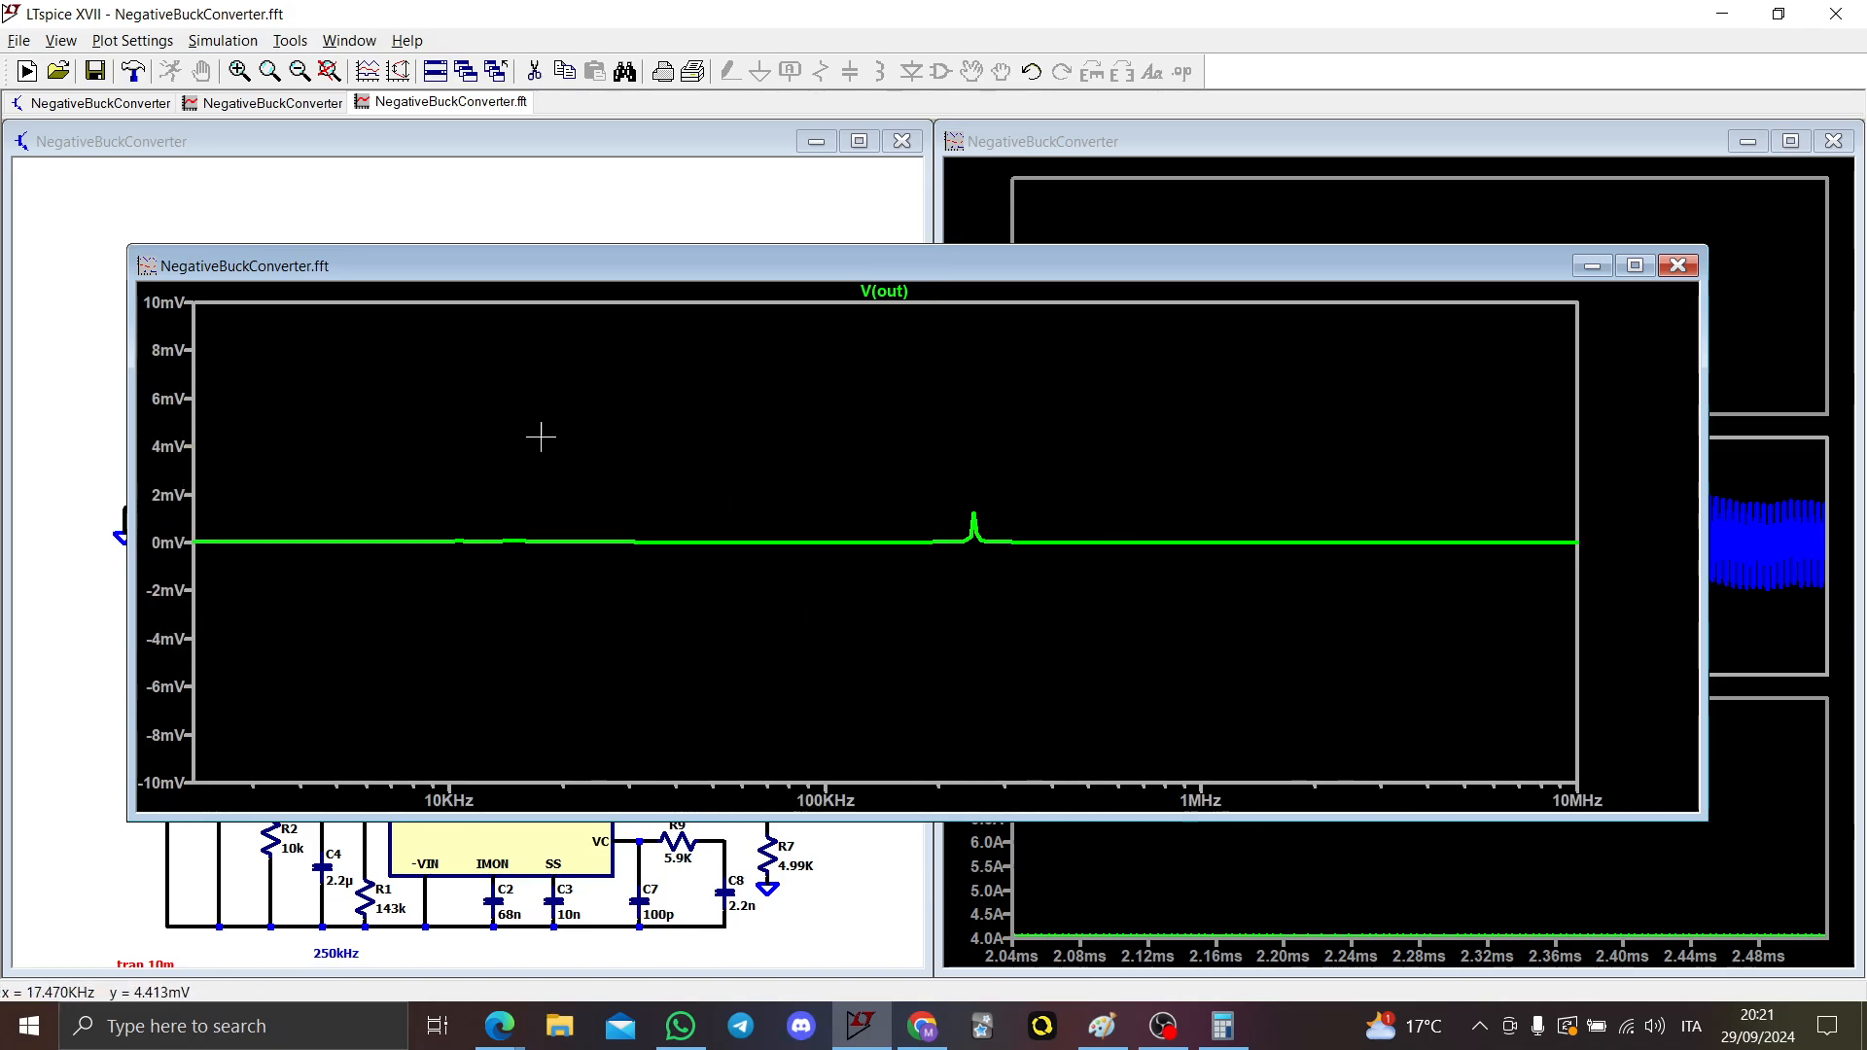
left_click_drag(541, 437, 1561, 587)
left_click_drag(768, 537, 1160, 677)
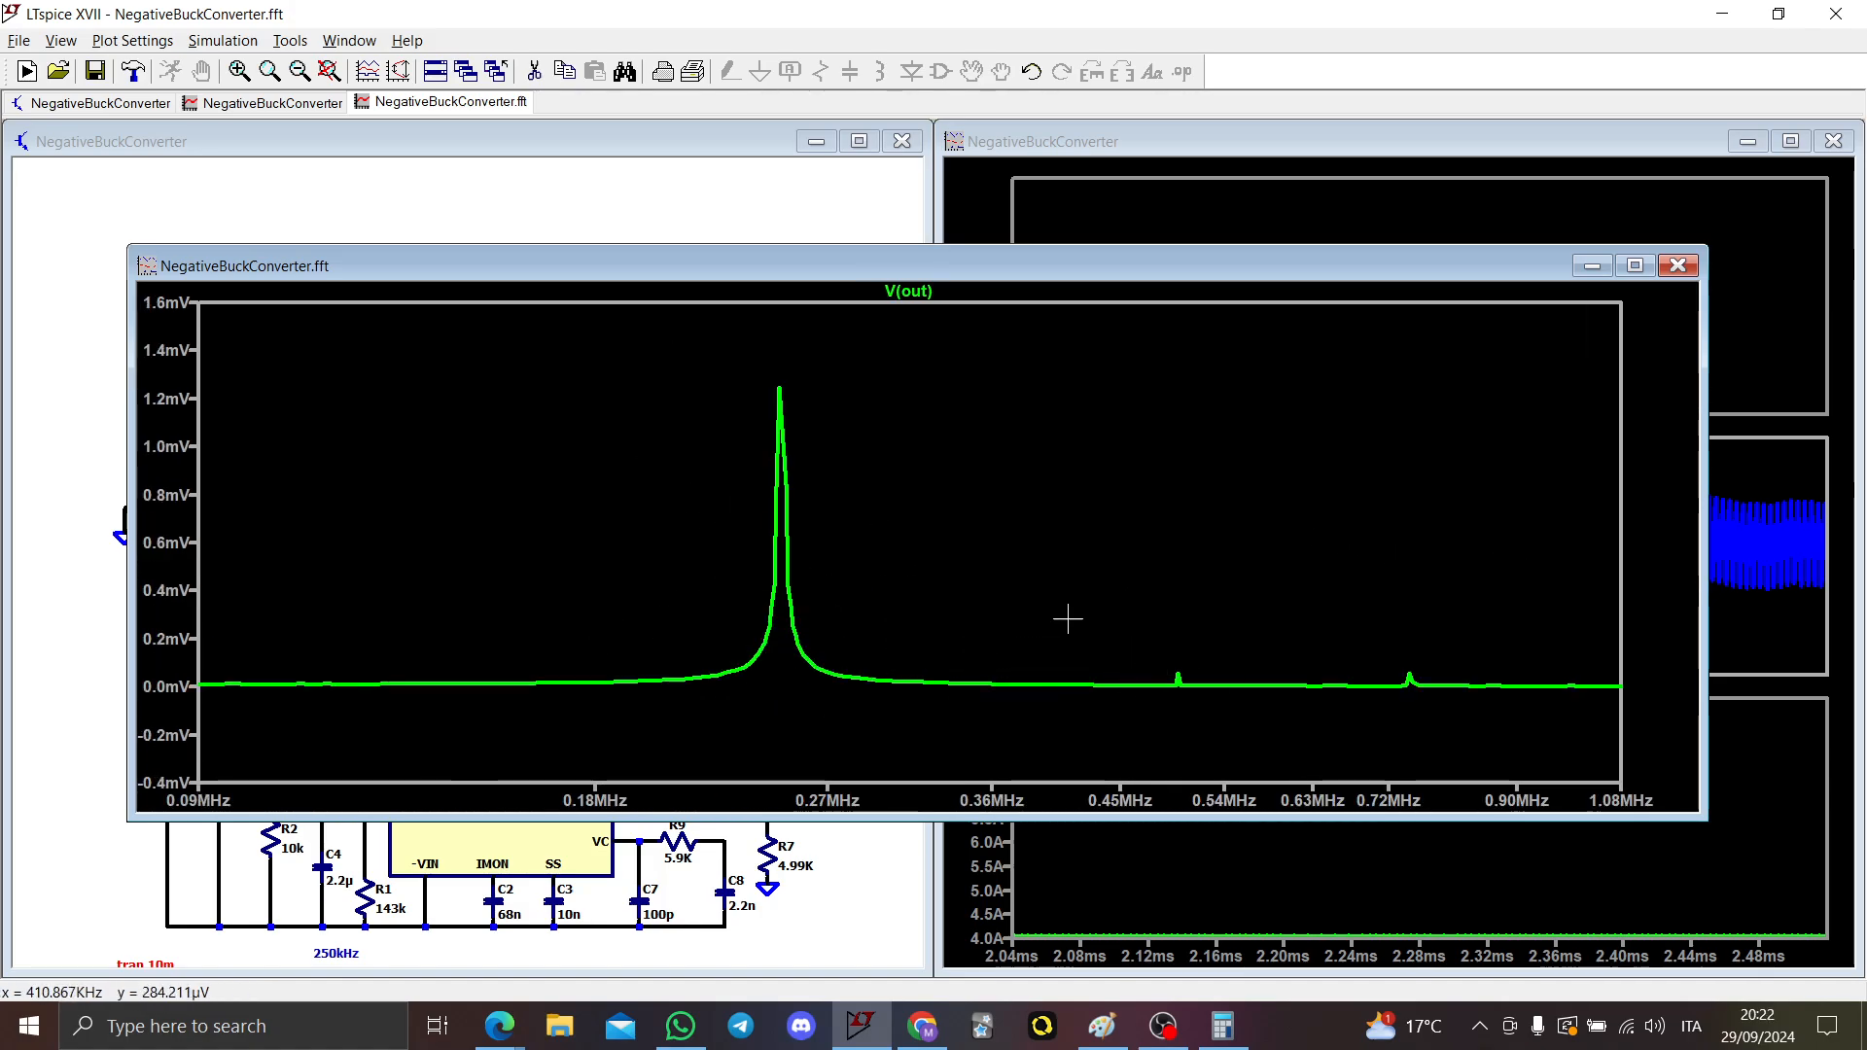
left_click_drag(680, 366, 1570, 715)
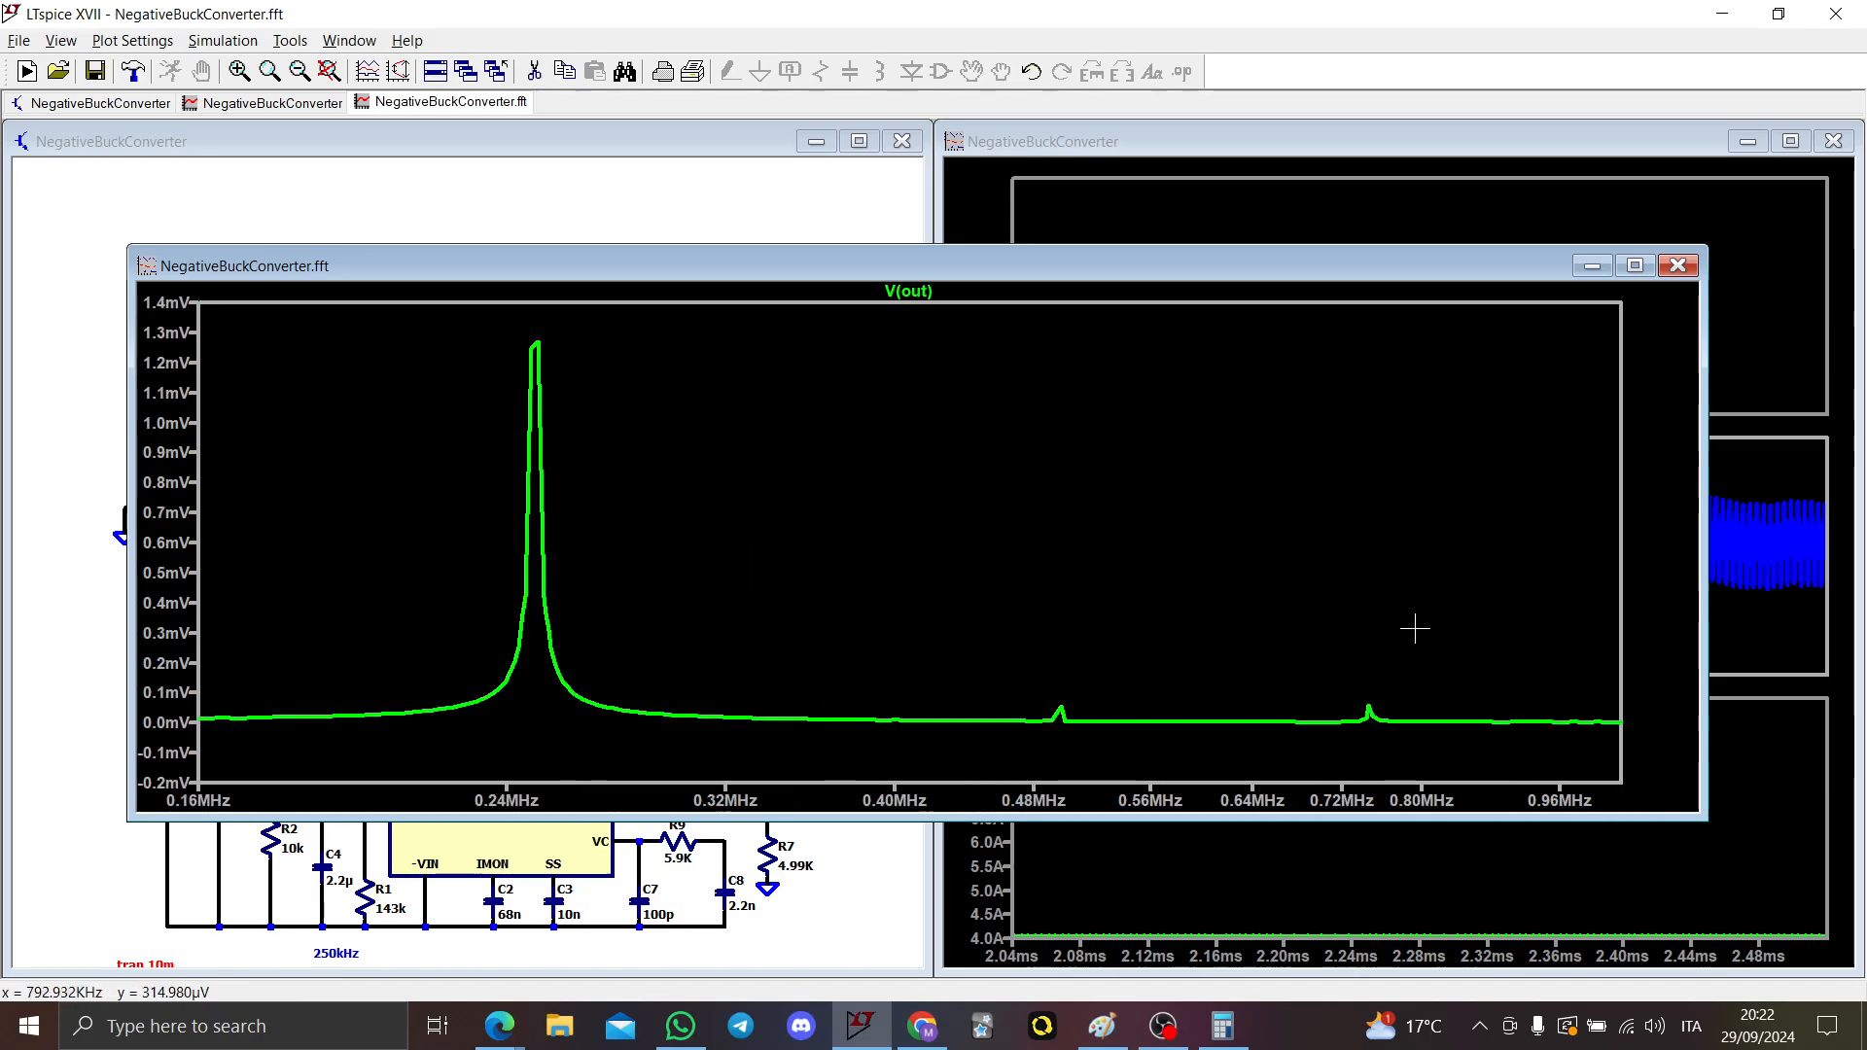
left_click(1678, 265)
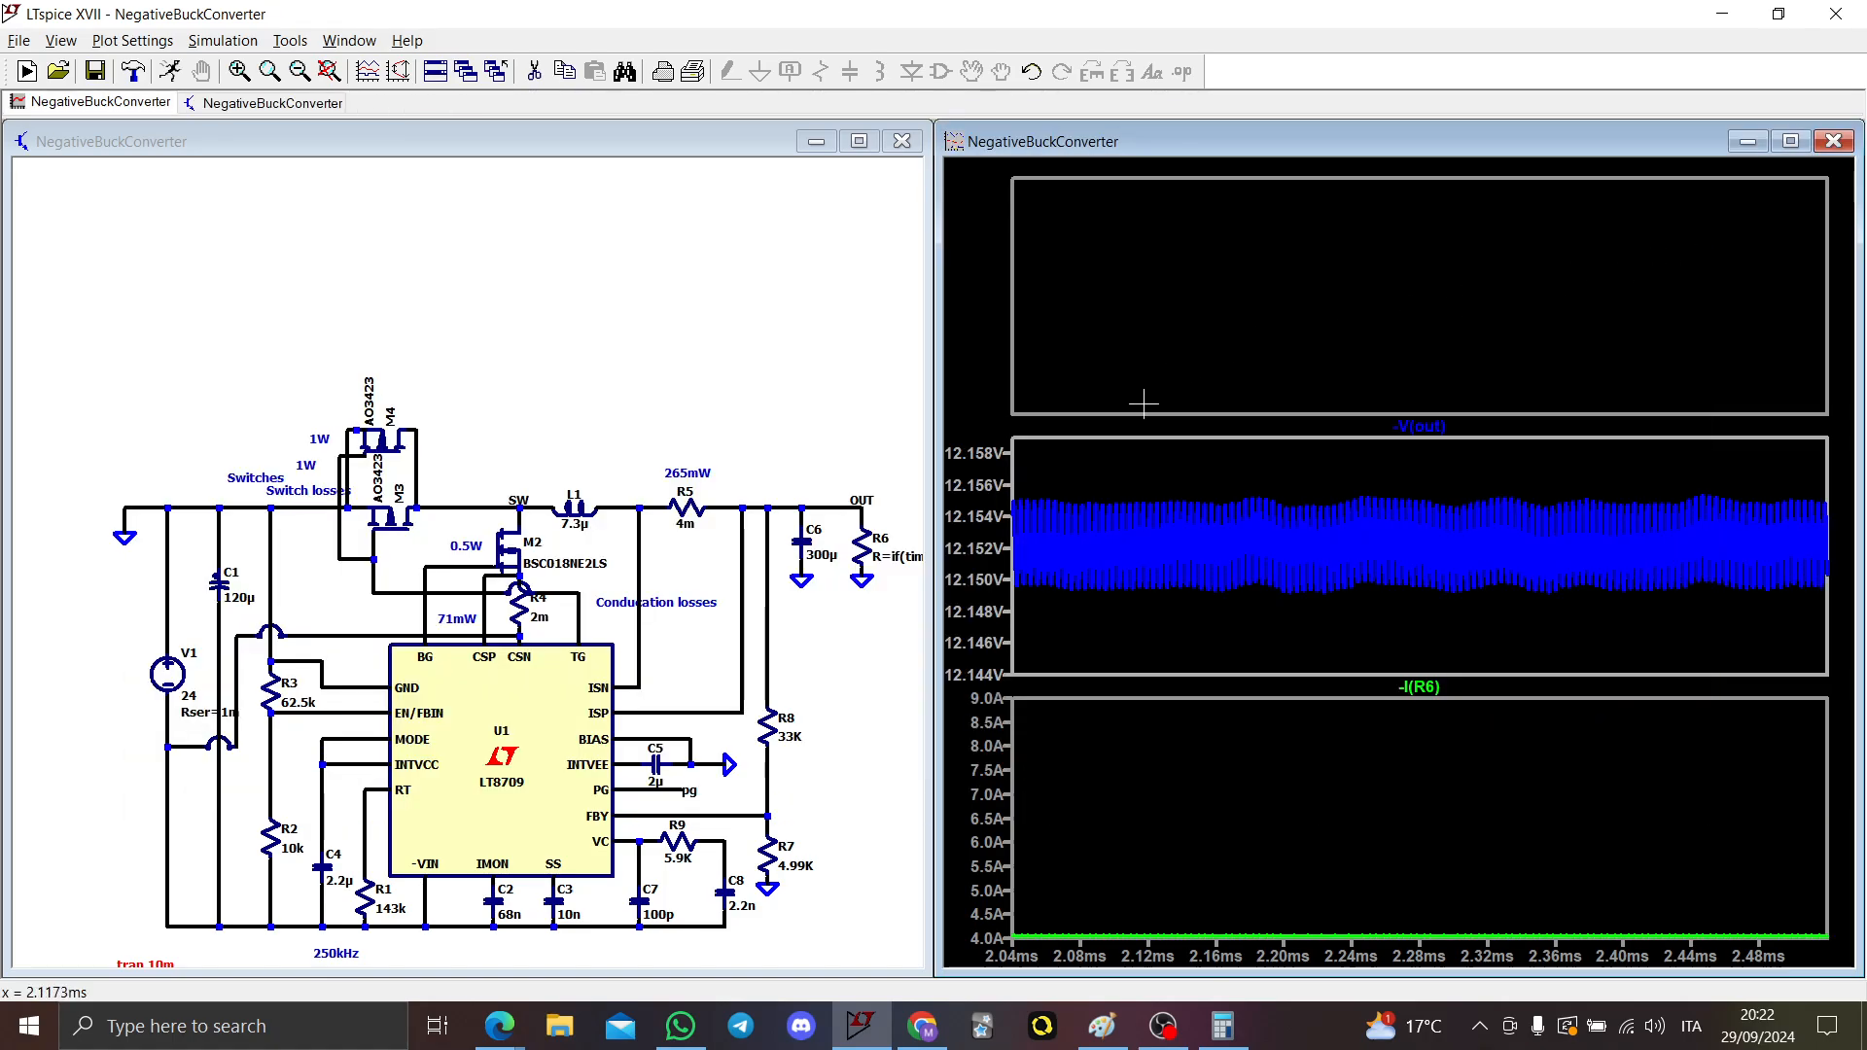
Step: Fit the full waveforms and zoom back to the load step from about 2.88 ms onward, fitting the vertical axes
right_click(1260, 622)
left_click(1288, 632)
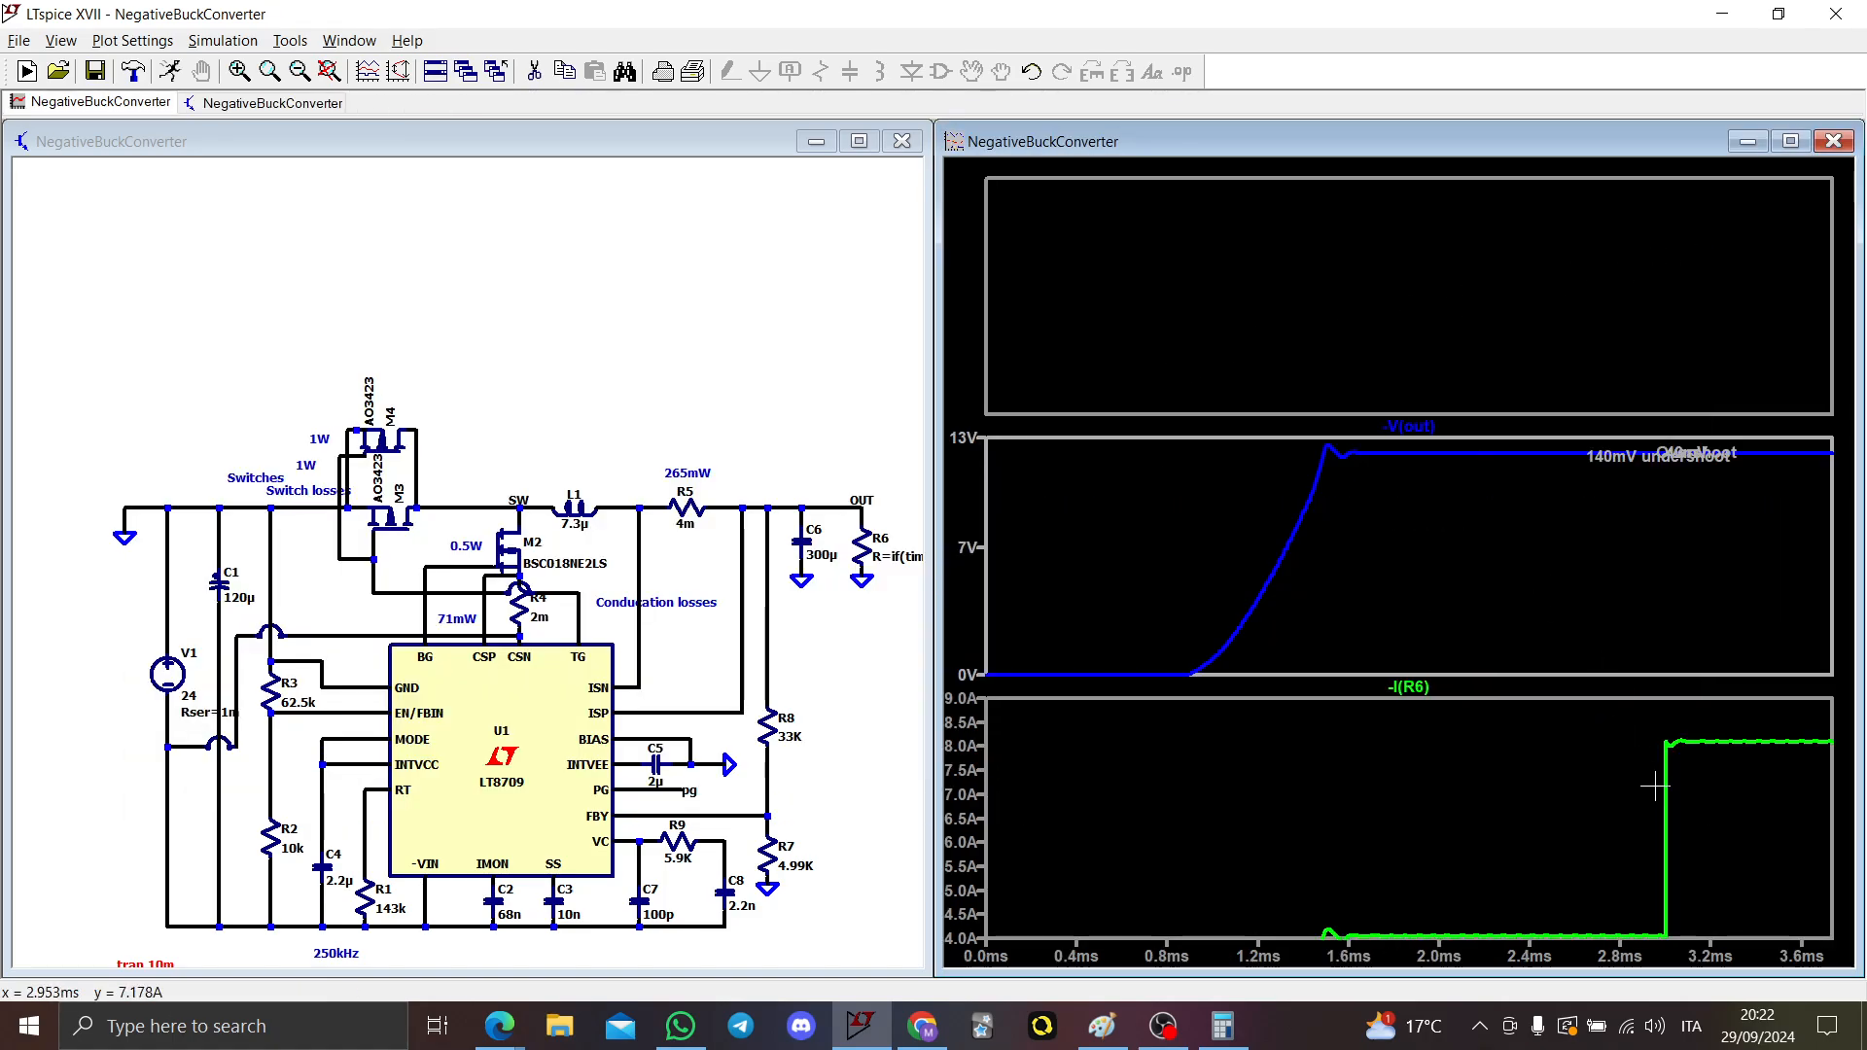
left_click_drag(1639, 735, 1824, 756)
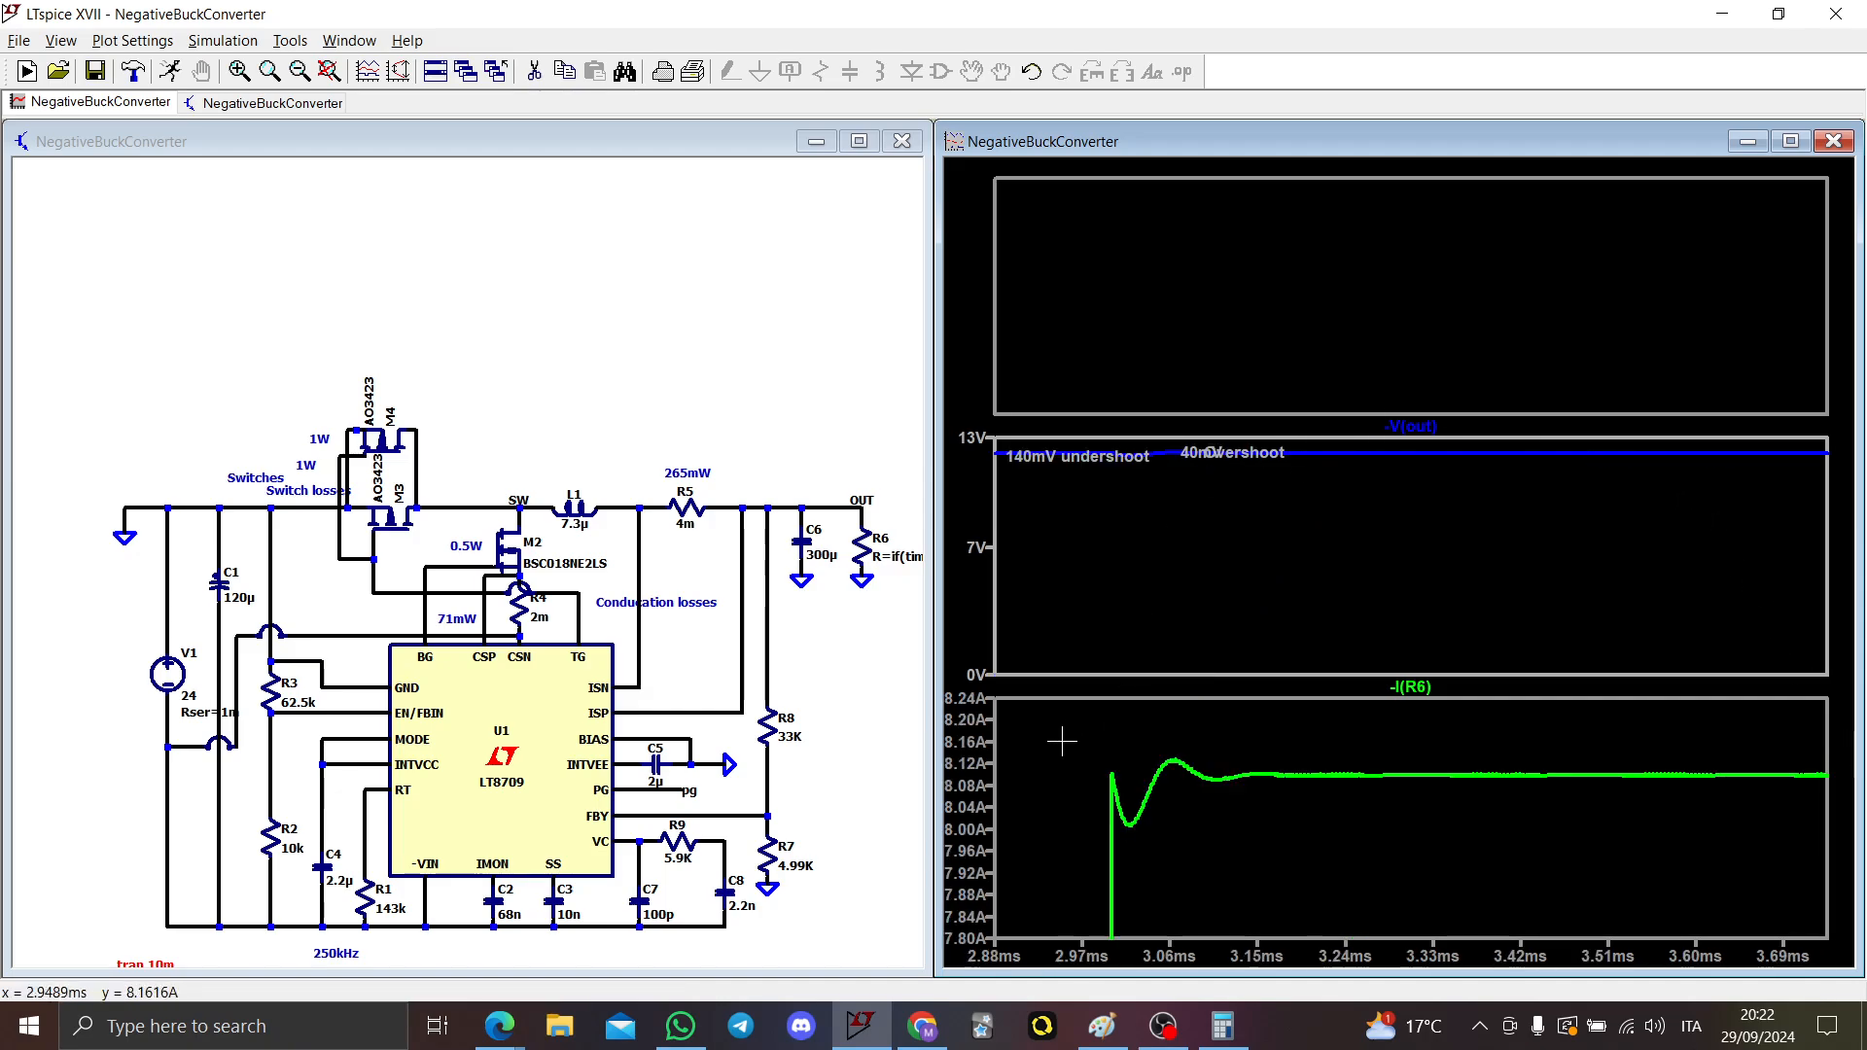
left_click(1230, 544)
scroll(1232, 544, "down", 1)
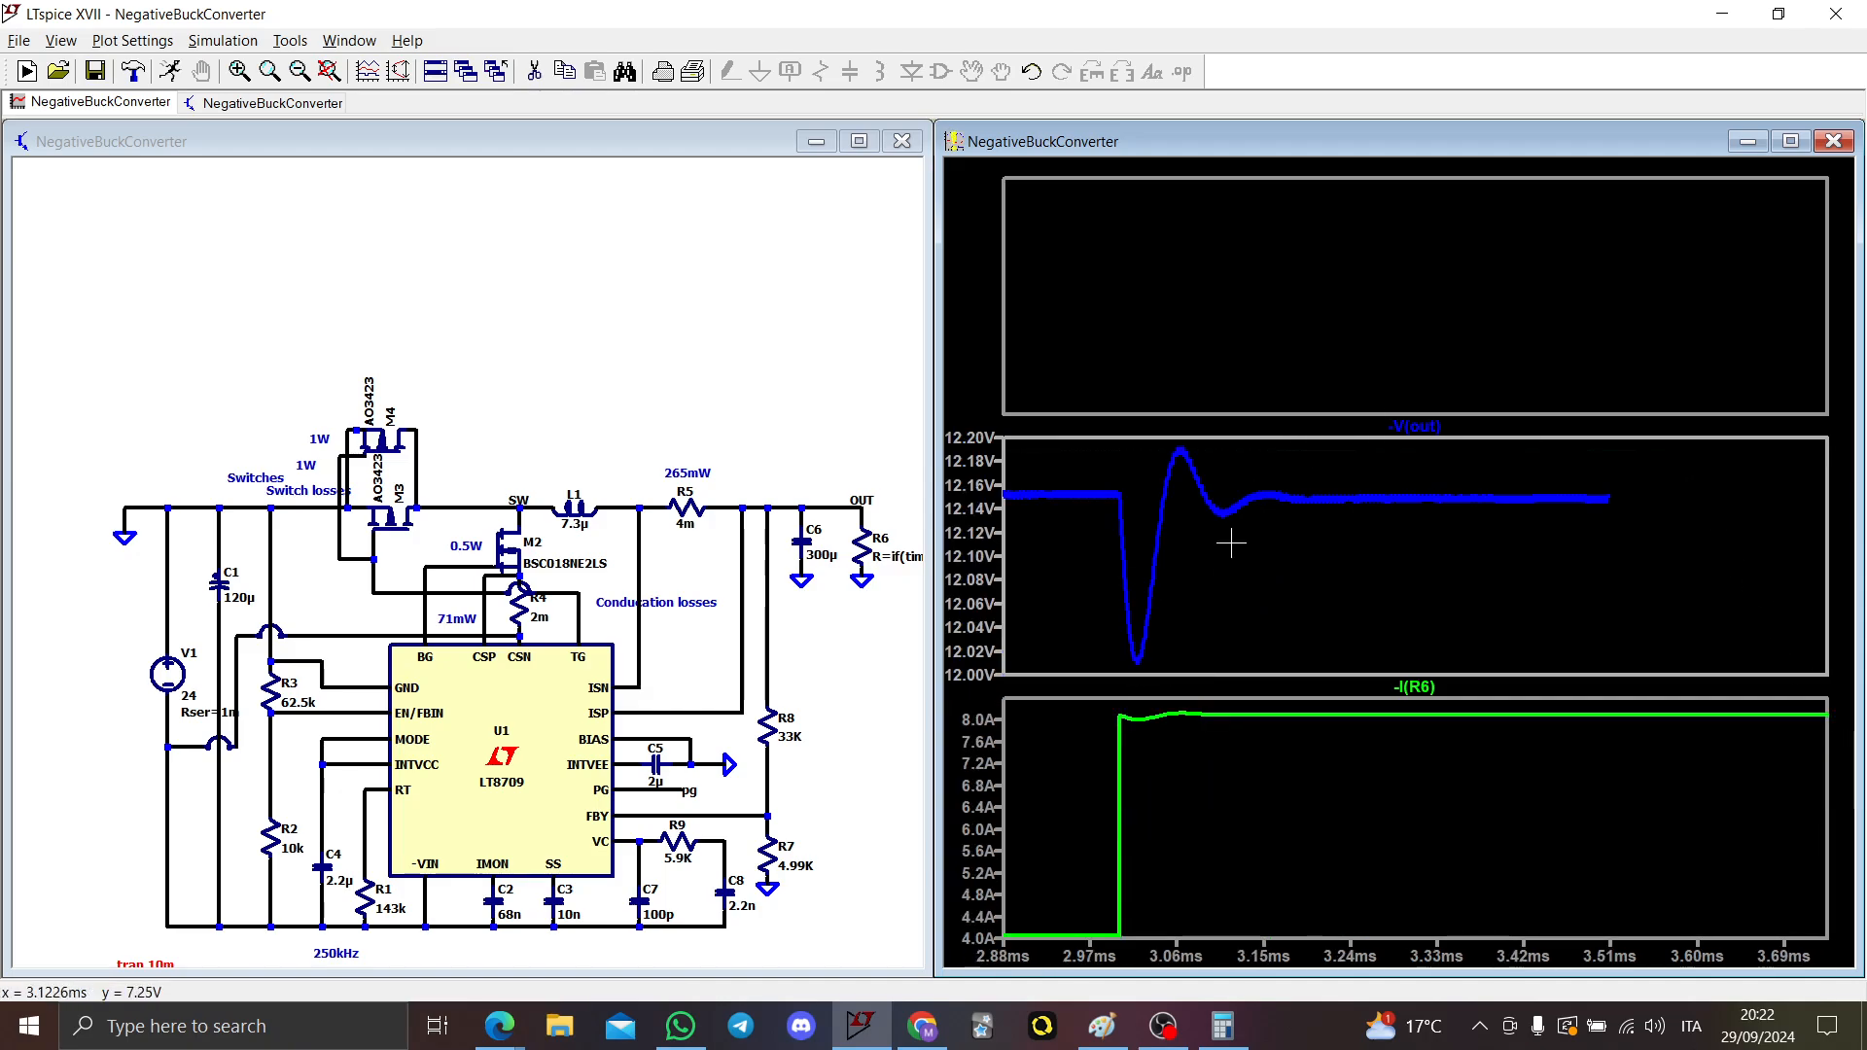
Step: Plot the current through inductor L1 in the empty waveform pane above V(out)
right_click(1305, 344)
left_click(892, 446)
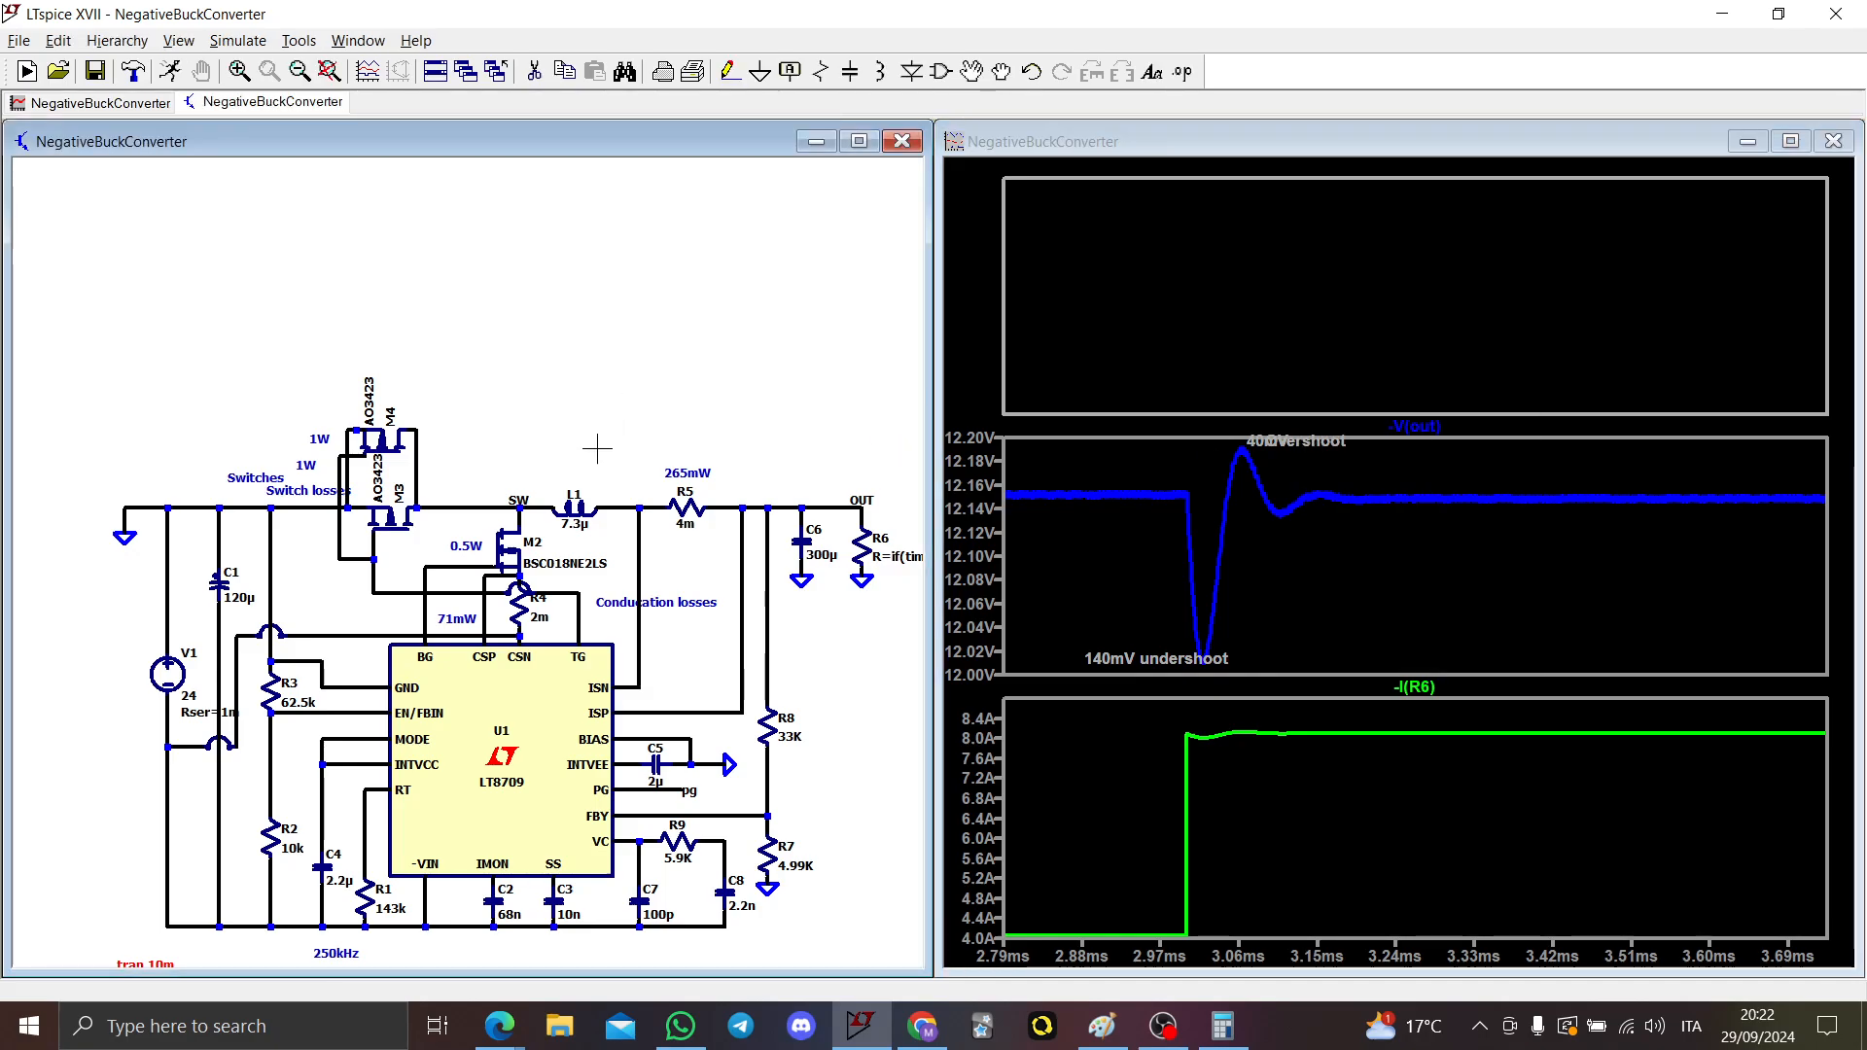
left_click(584, 503)
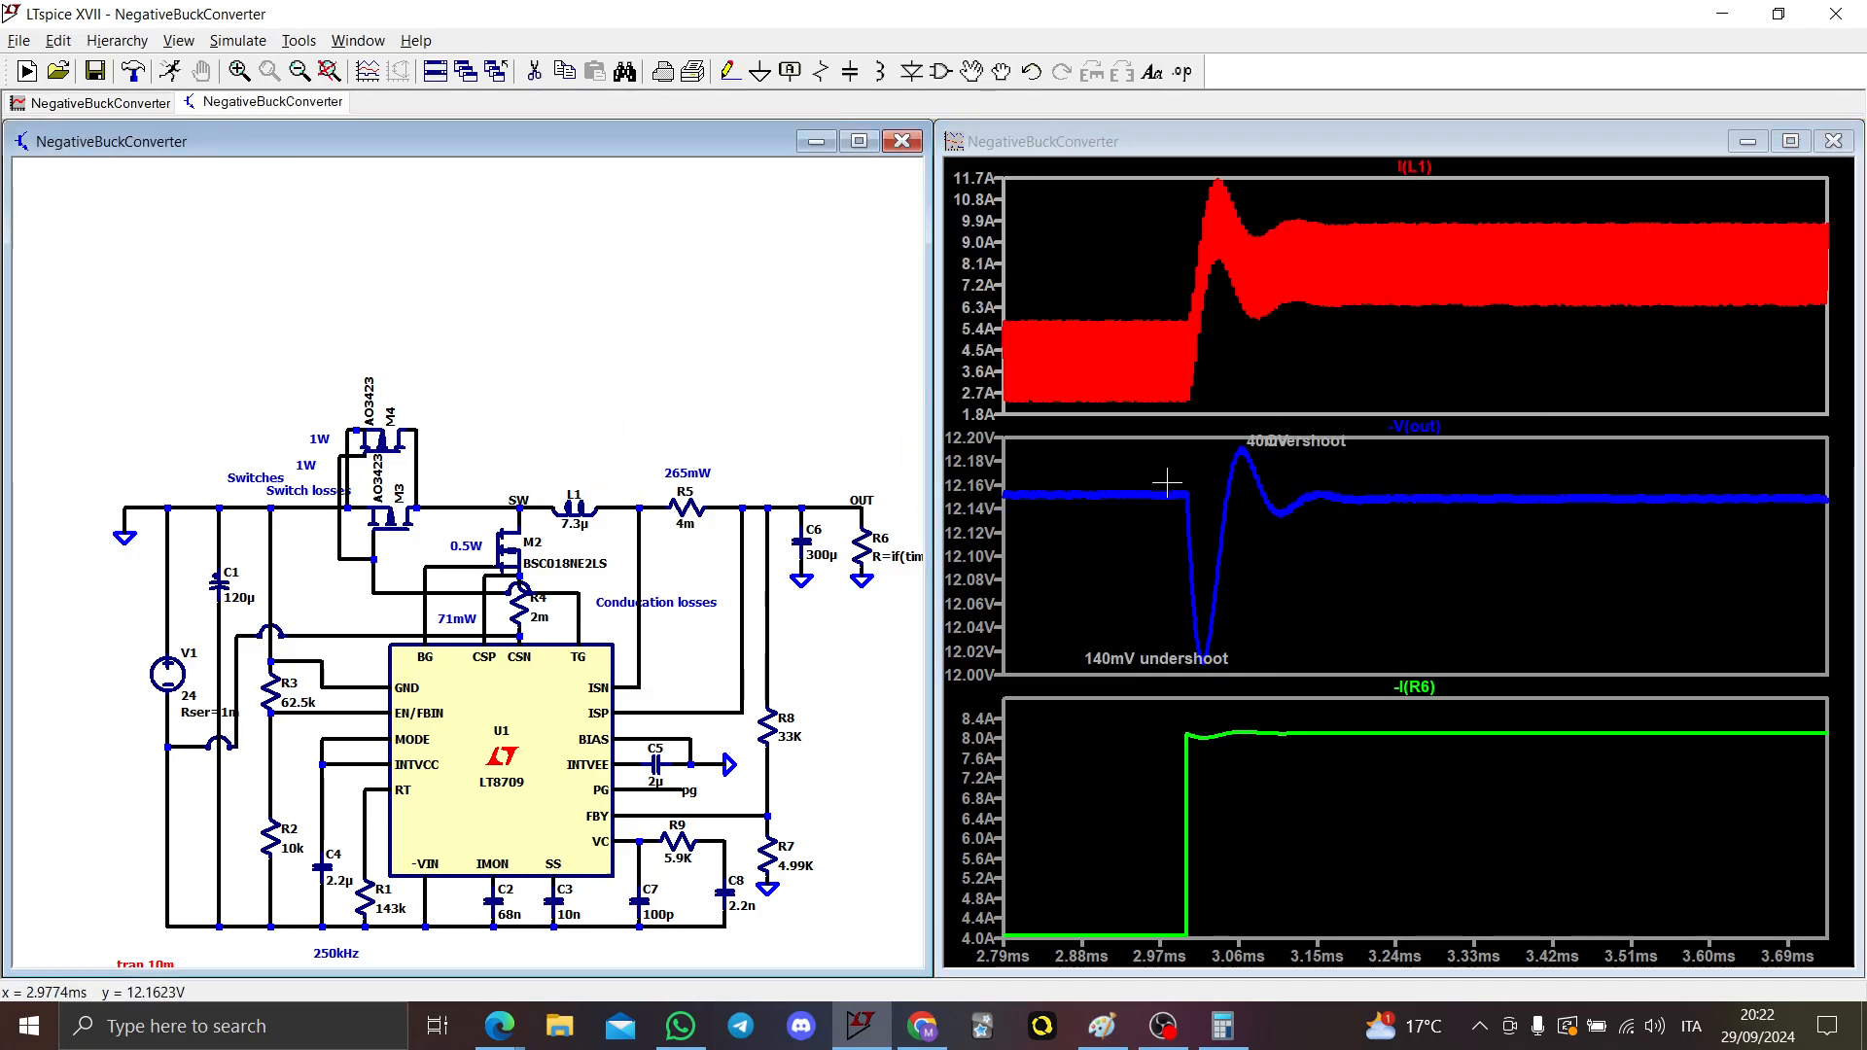
Step: Add the comment "96.8% Efficiency" in font size 3.5 above transistor M4 on the schematic
key("space")
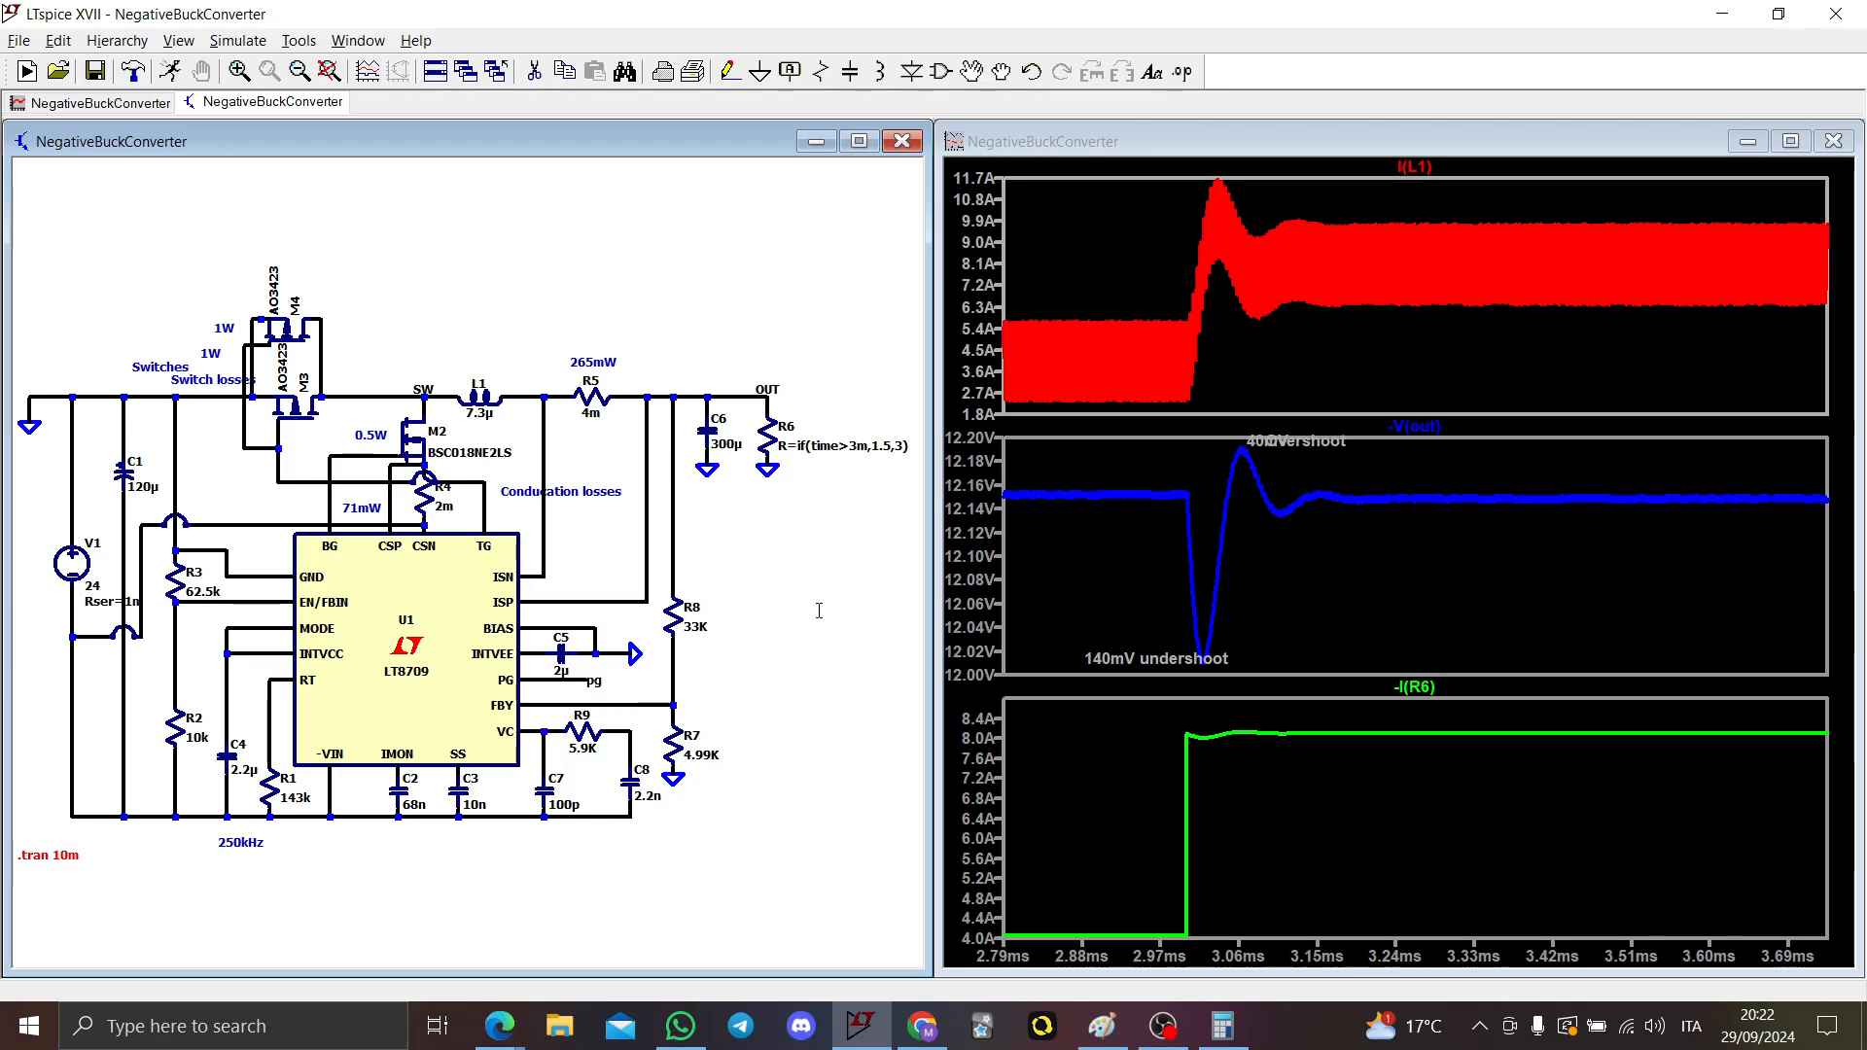
key("t")
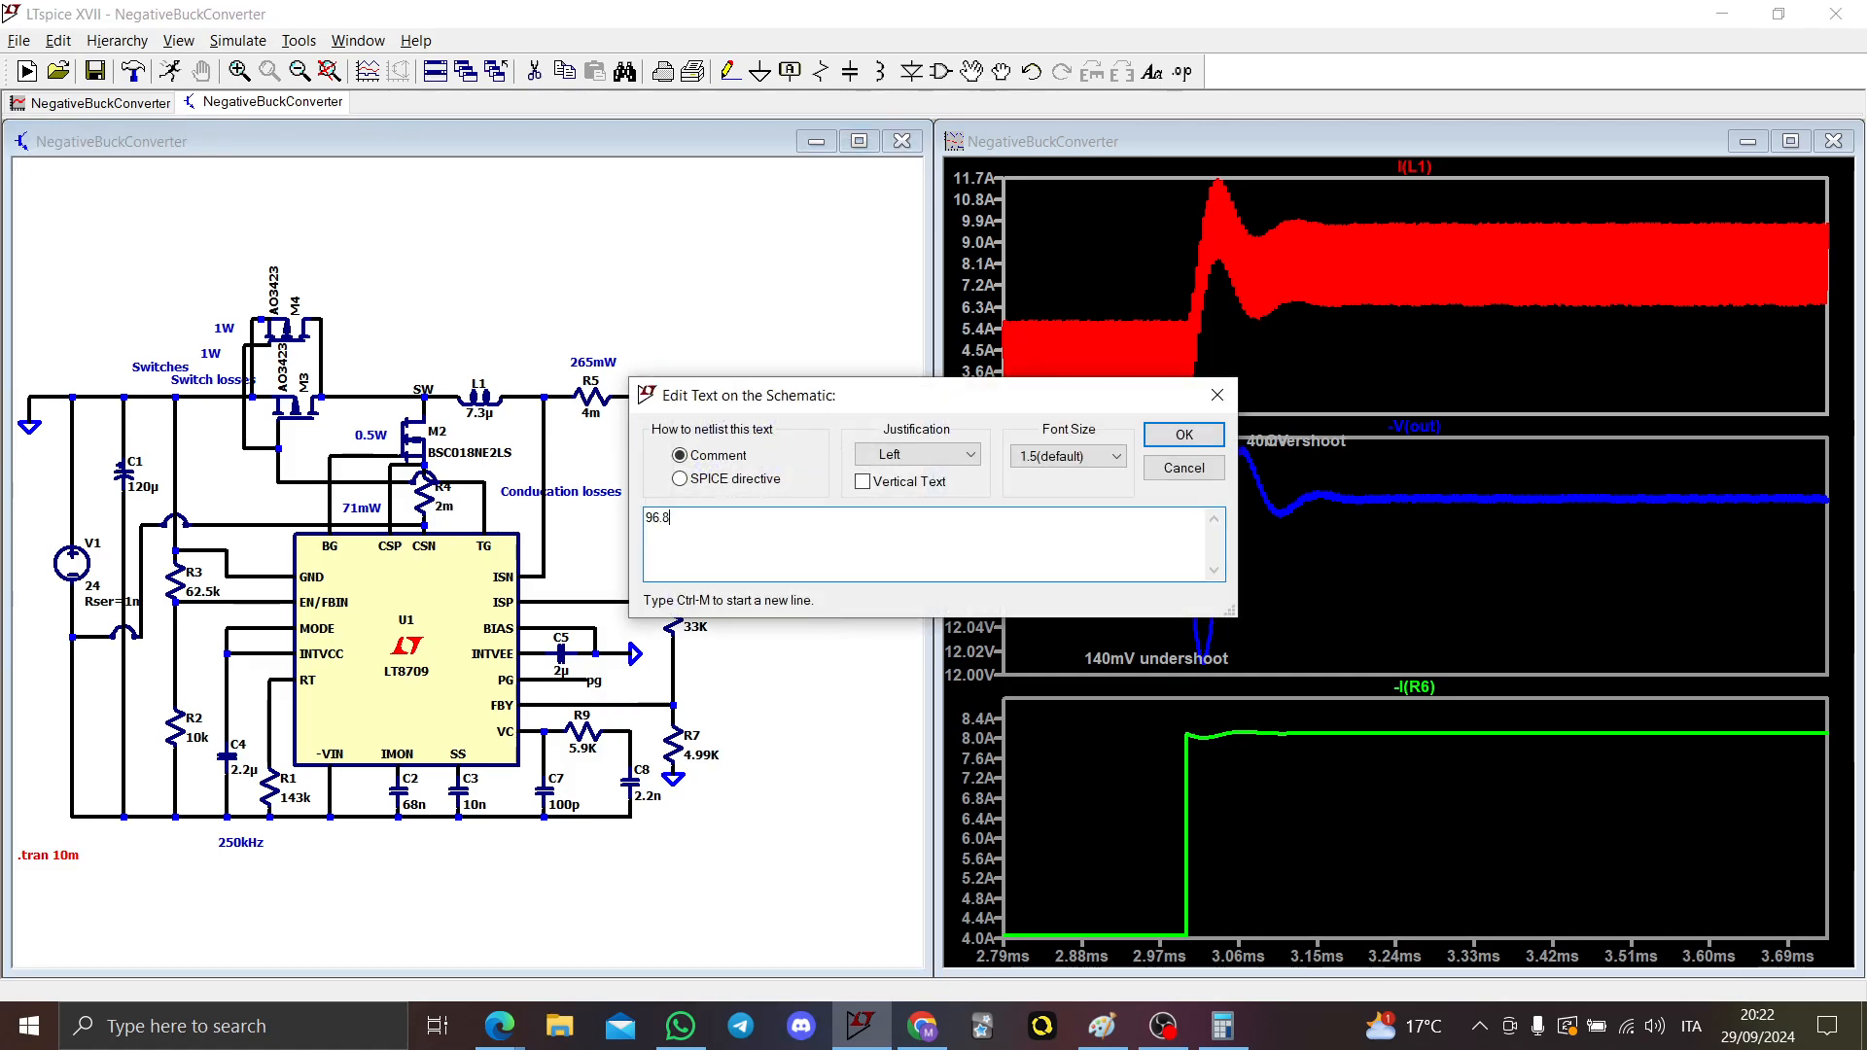
type("96.8% Efficiency")
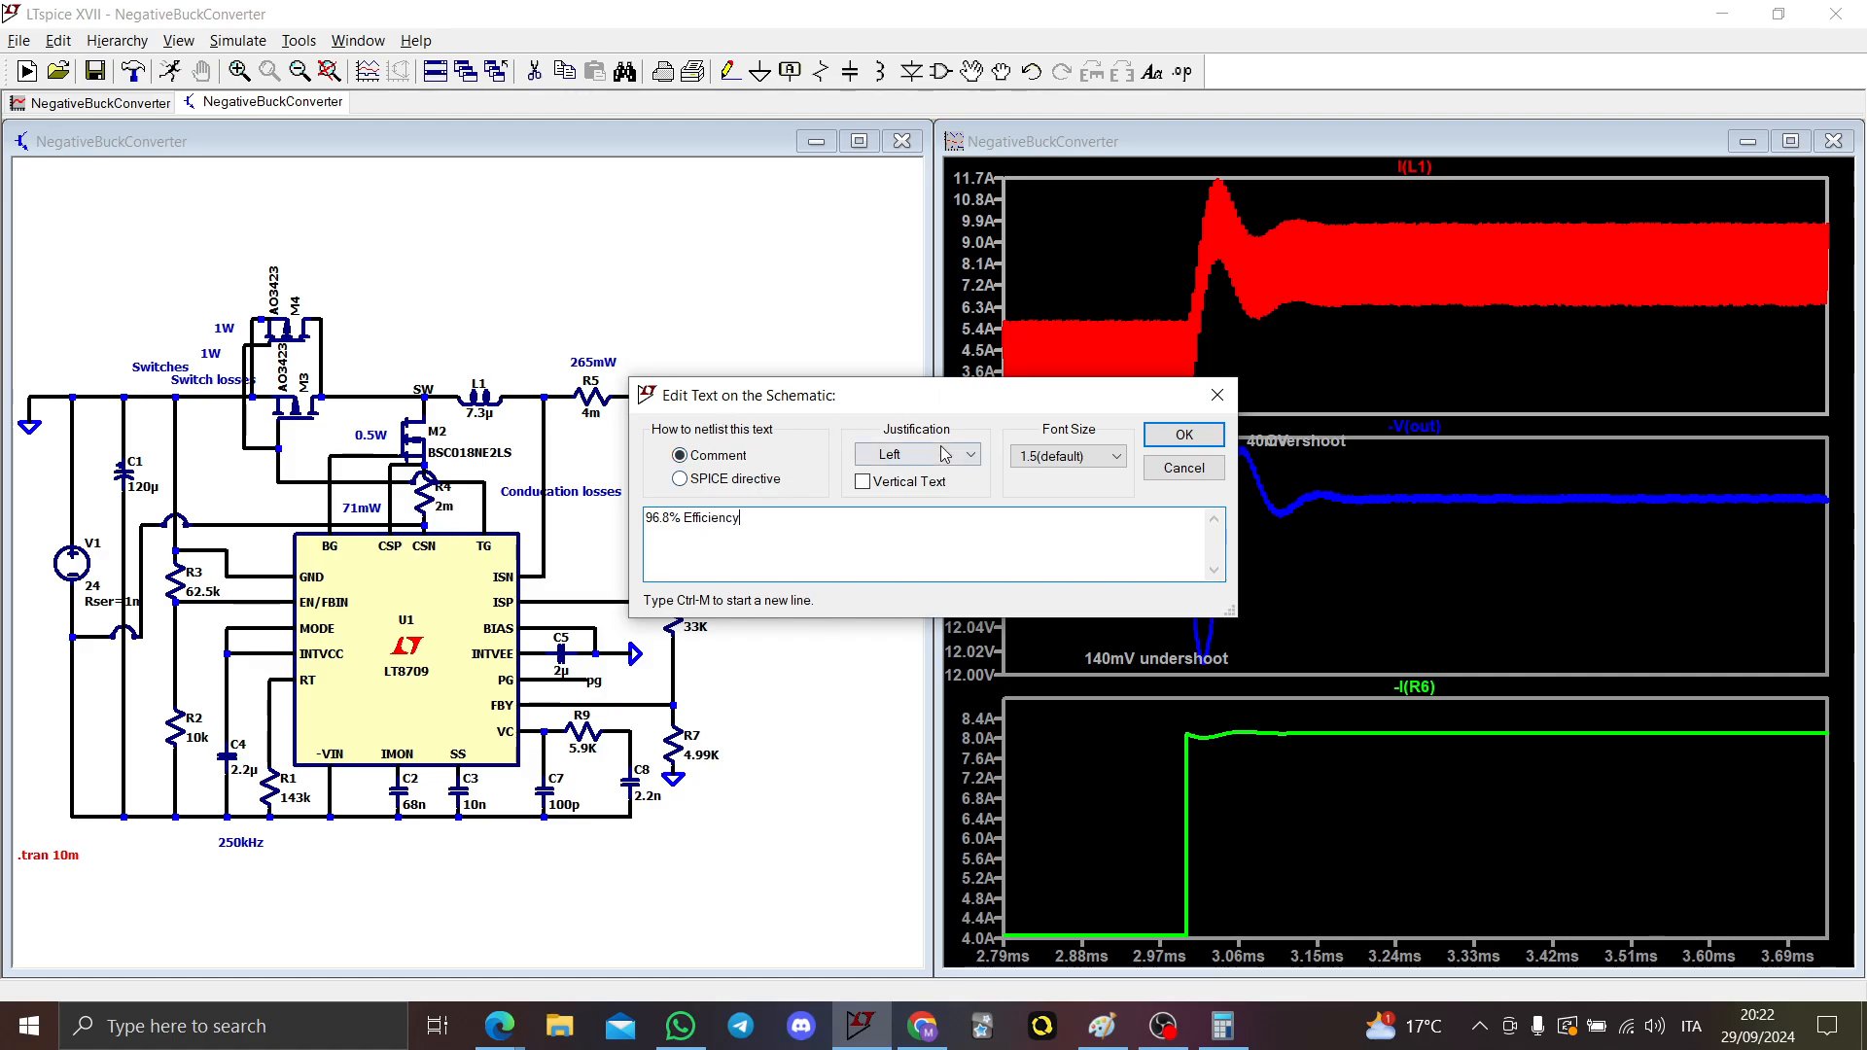
left_click(1068, 456)
left_click(1060, 562)
left_click(1183, 435)
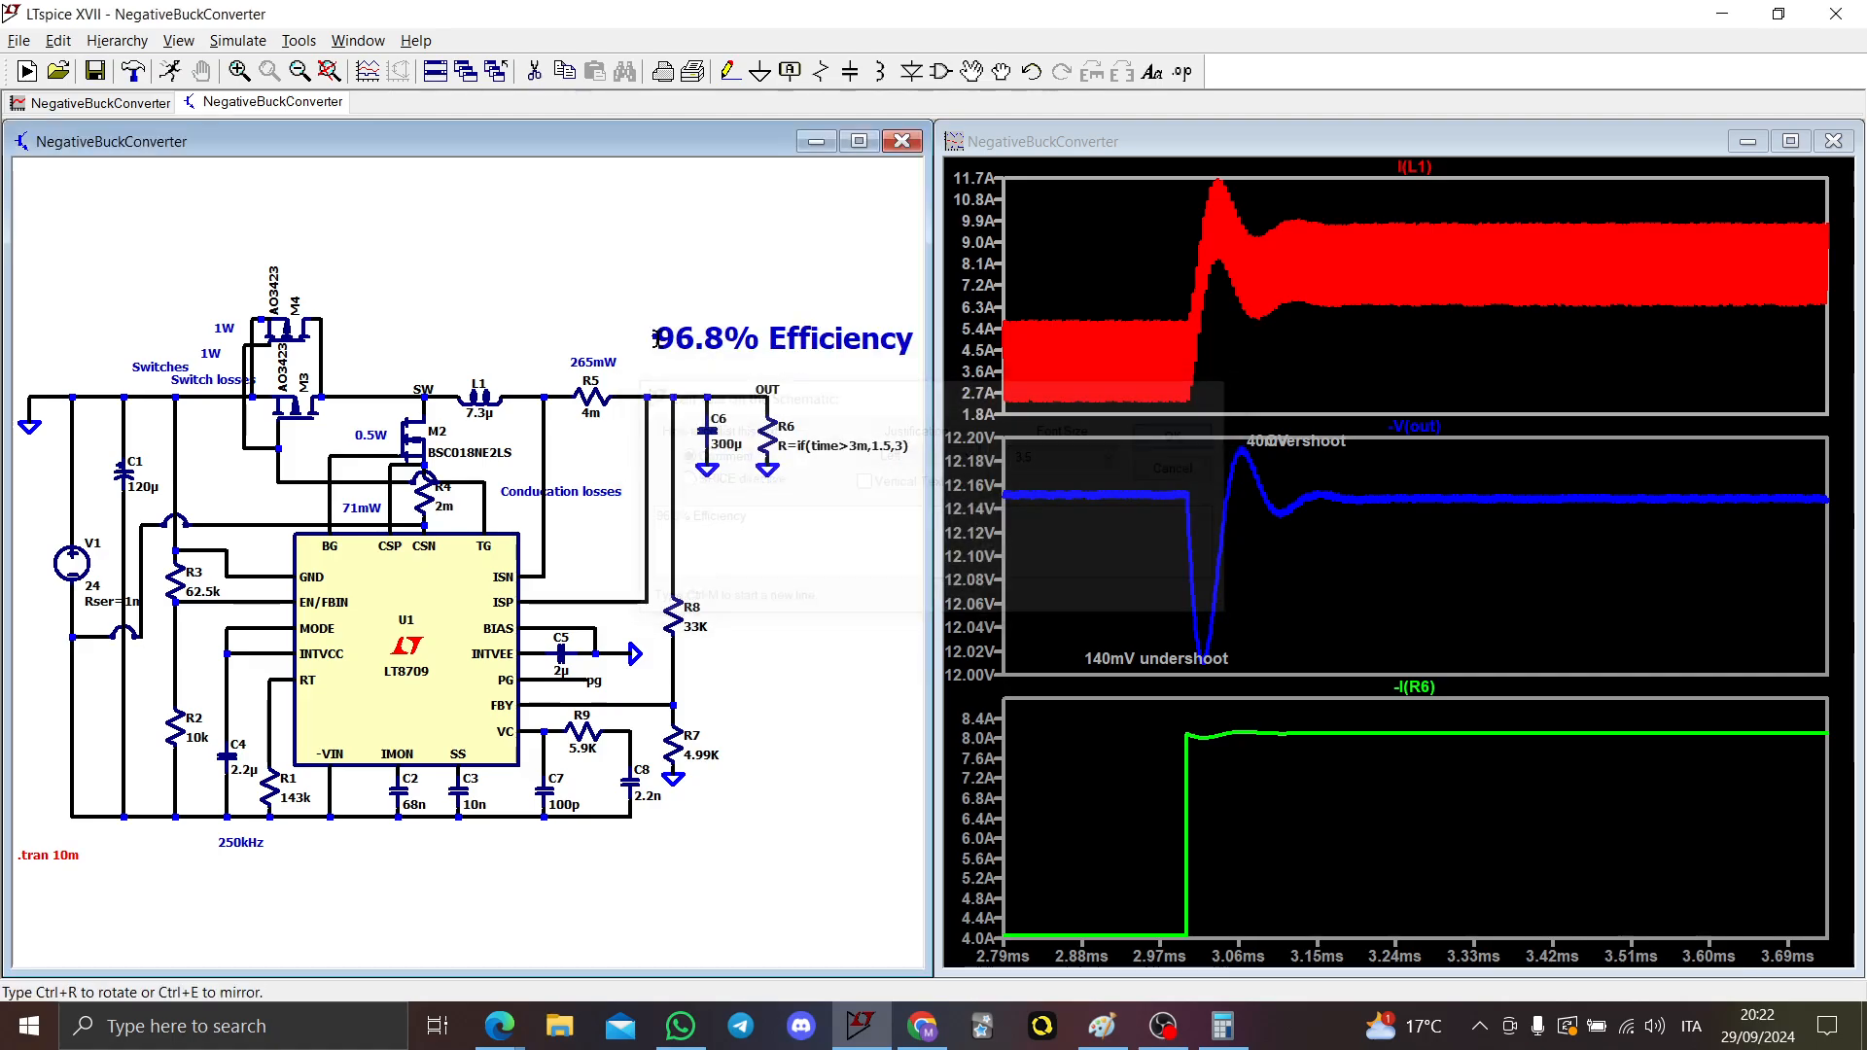
left_click(284, 207)
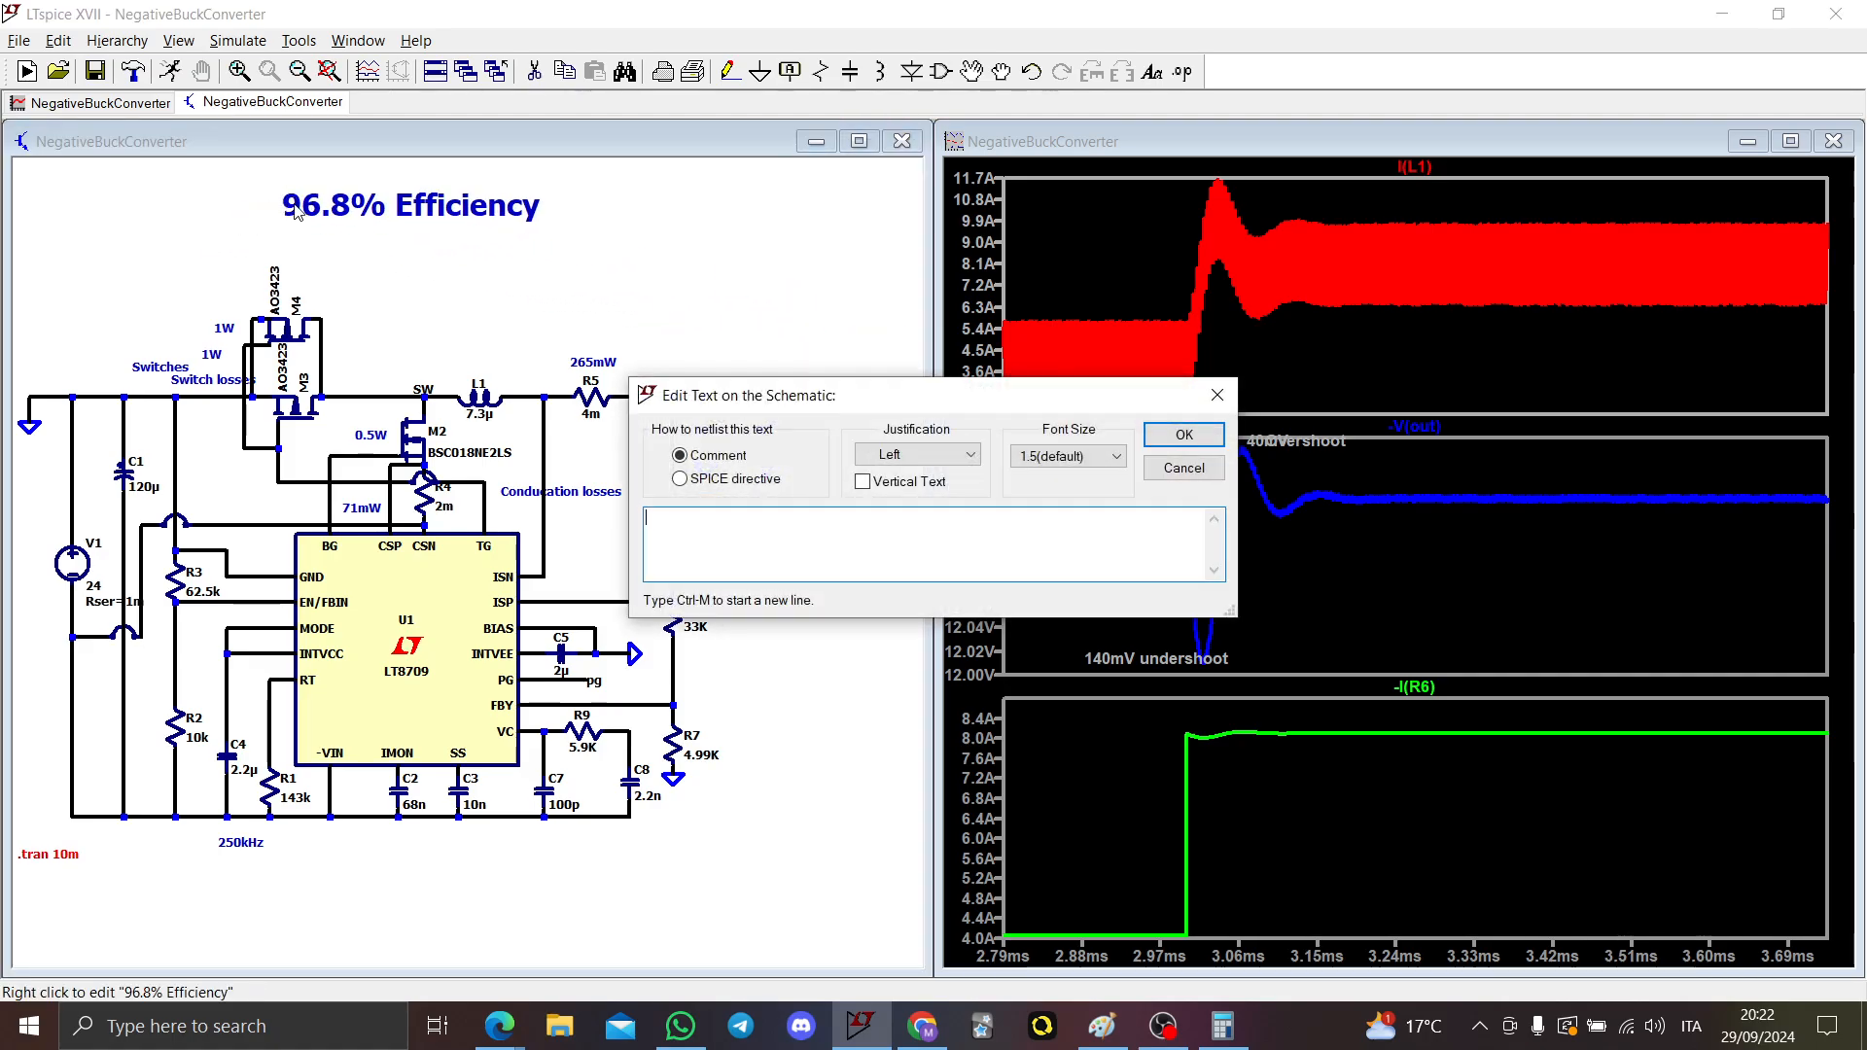
Step: Add the title comment "NEGATIVE BUCK CONVERTER" in font size 3.5 above the circuit, below the efficiency note
type("NEGATIVE BUCK CUV")
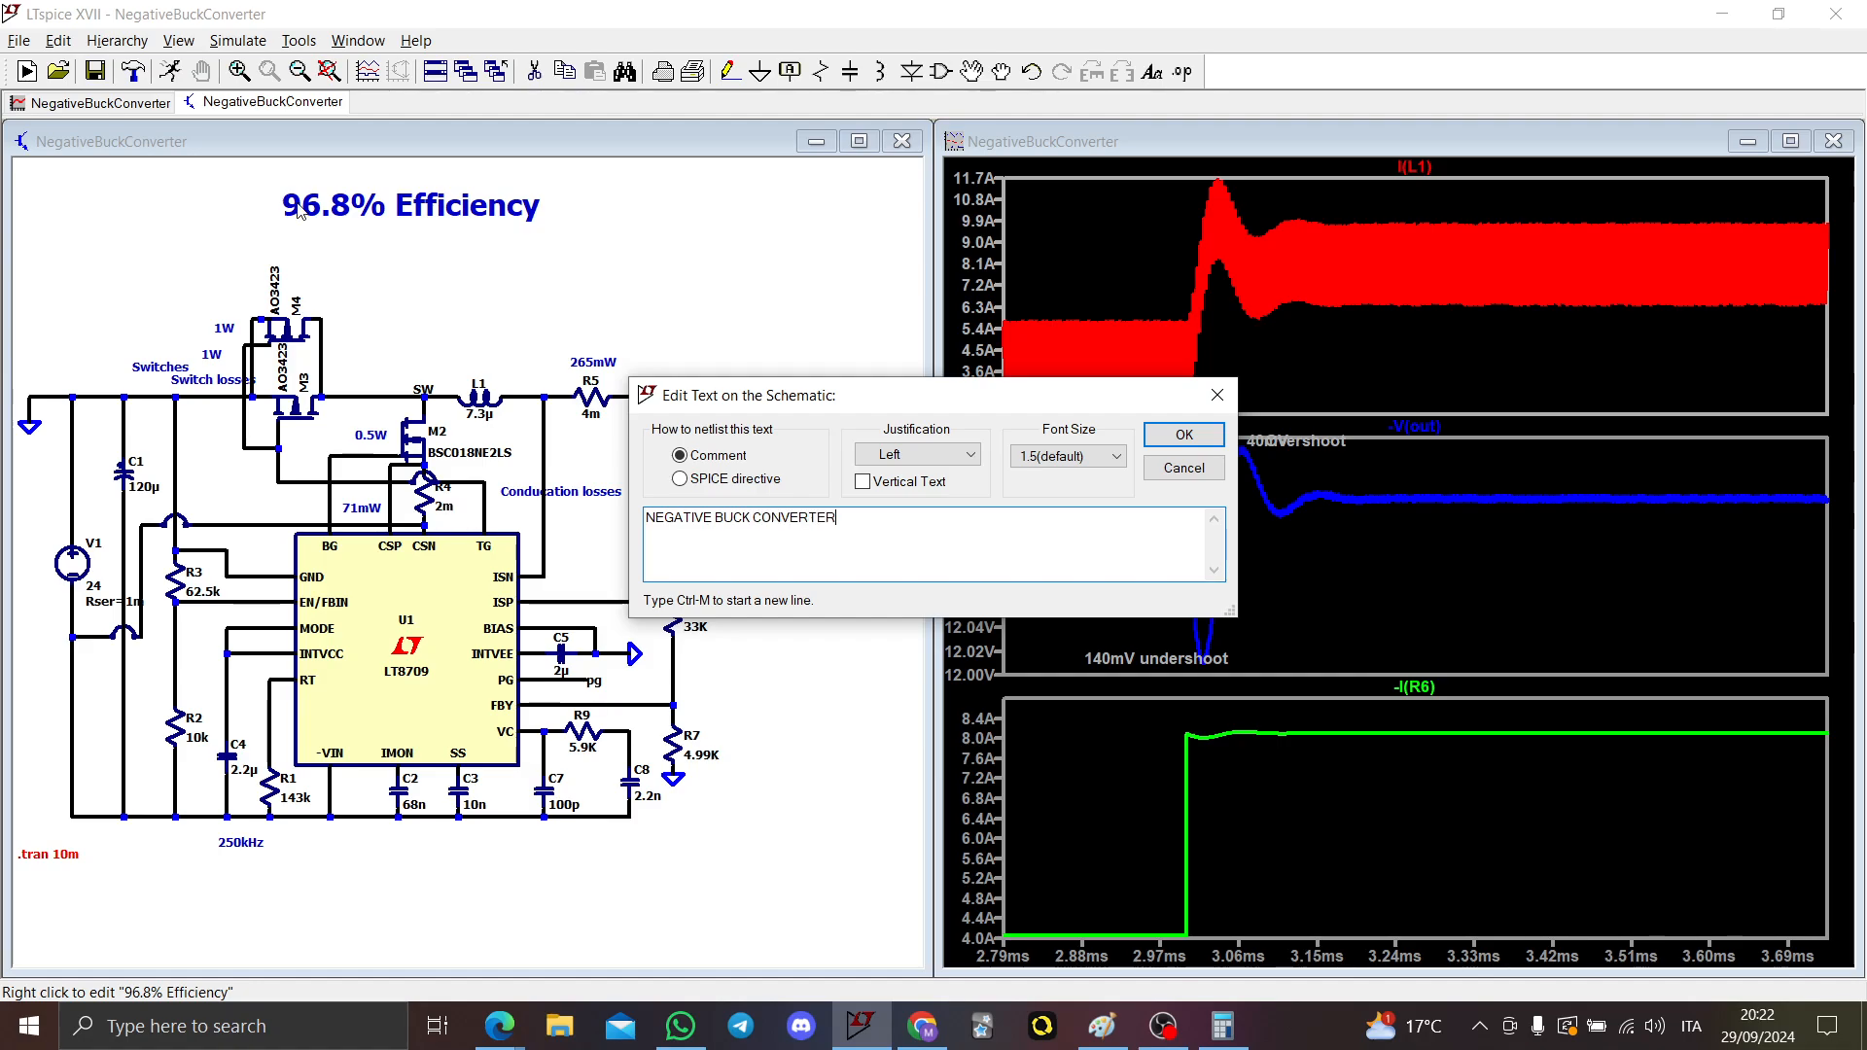
left_click(1068, 456)
left_click(1060, 562)
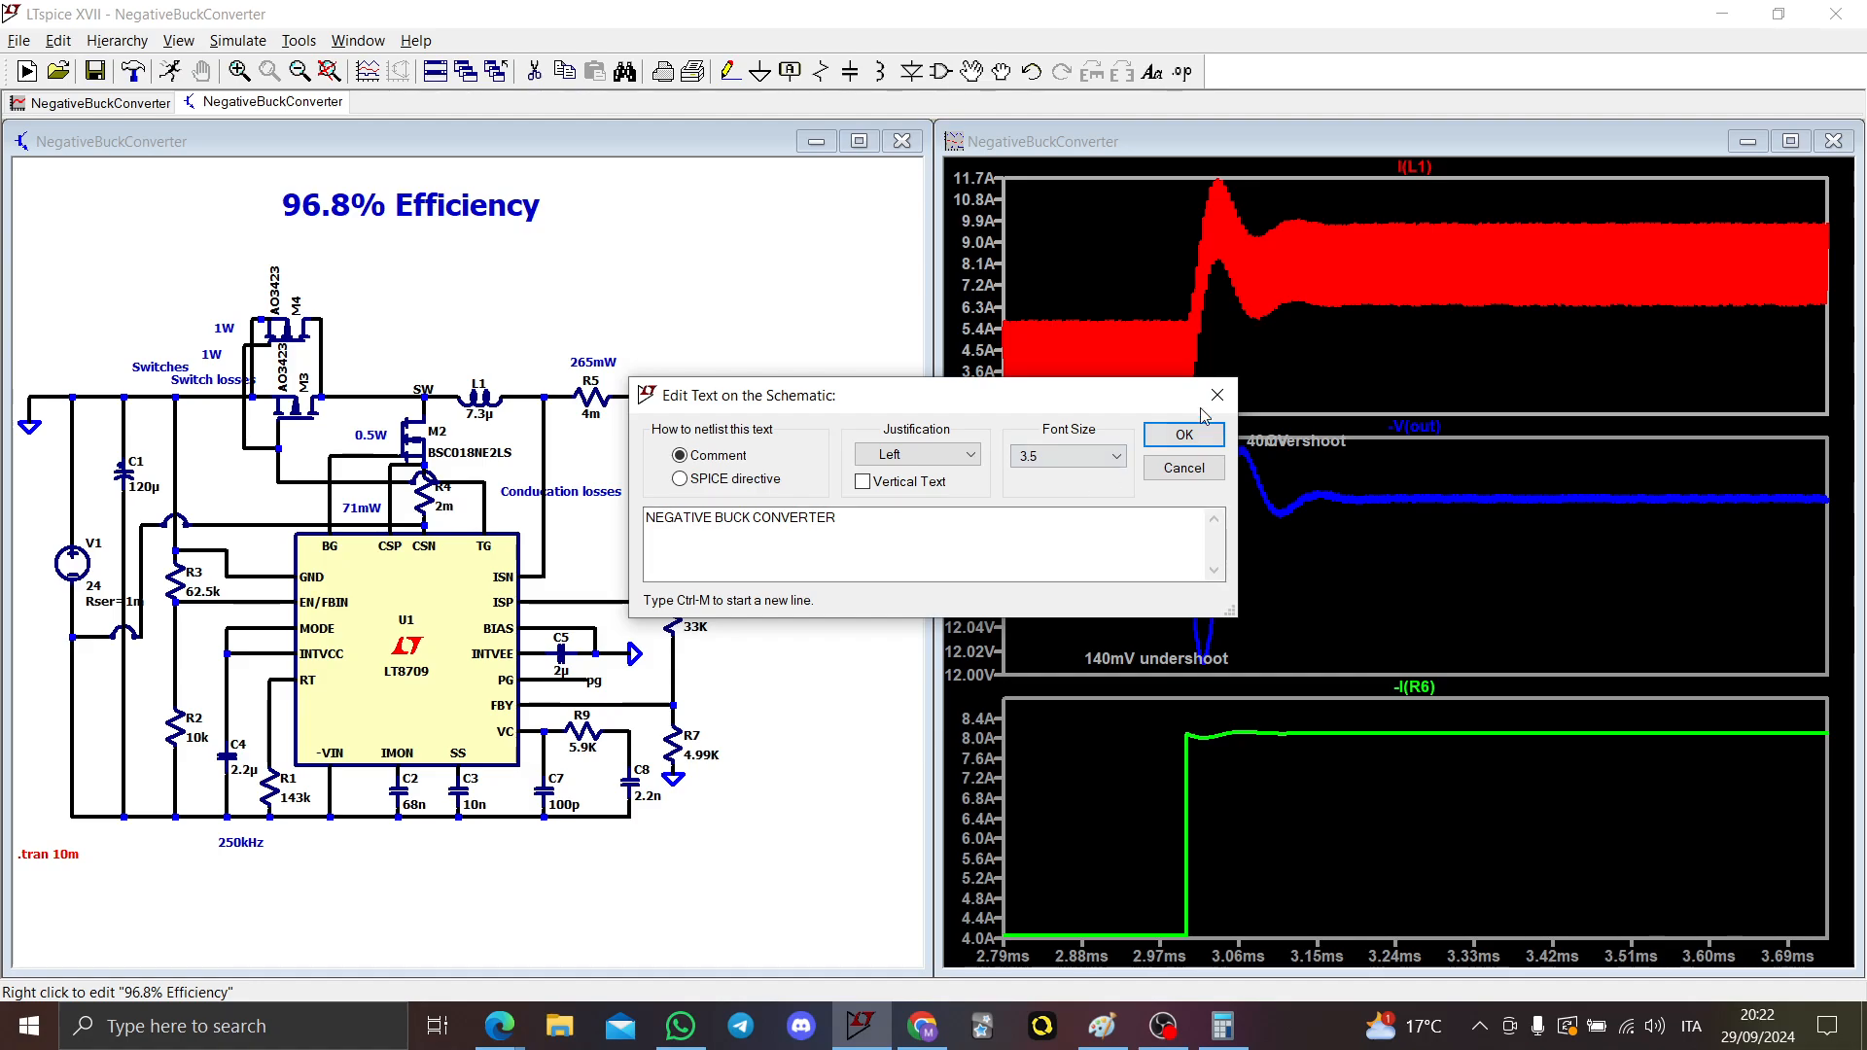
left_click(1184, 435)
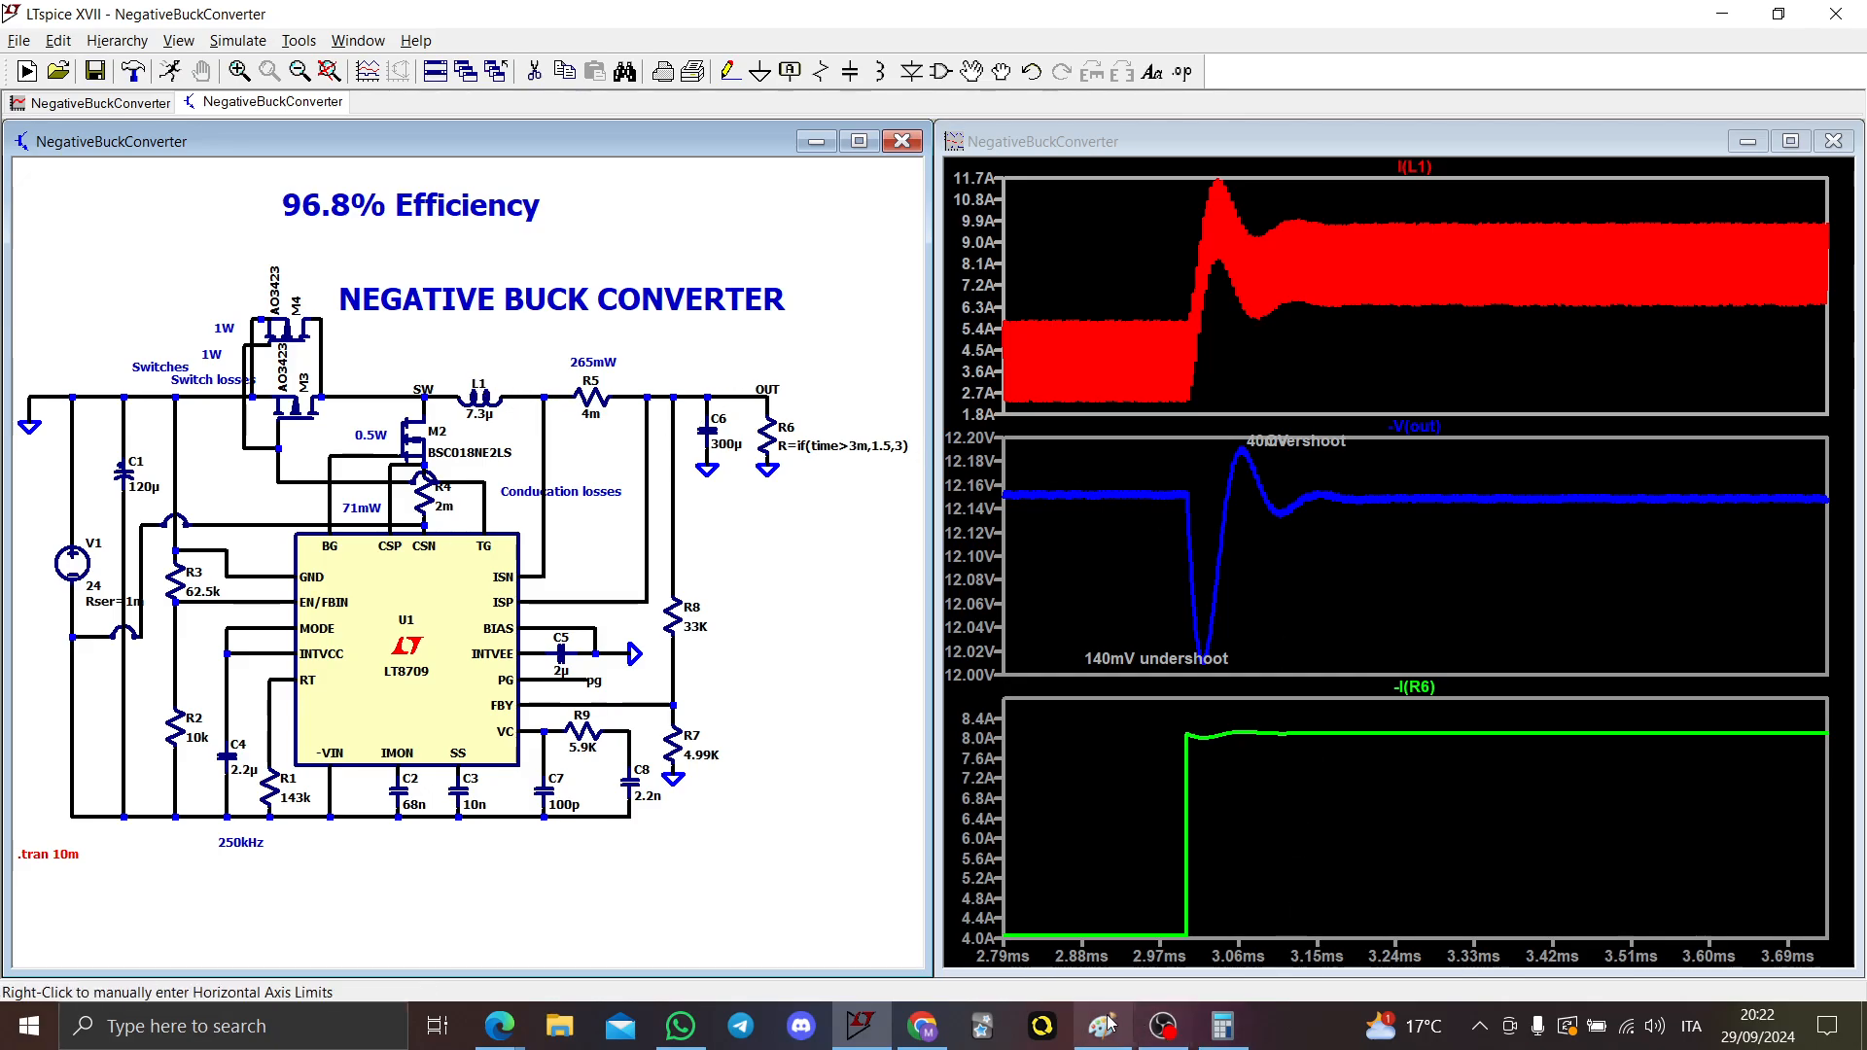
mouse_move(1163, 1026)
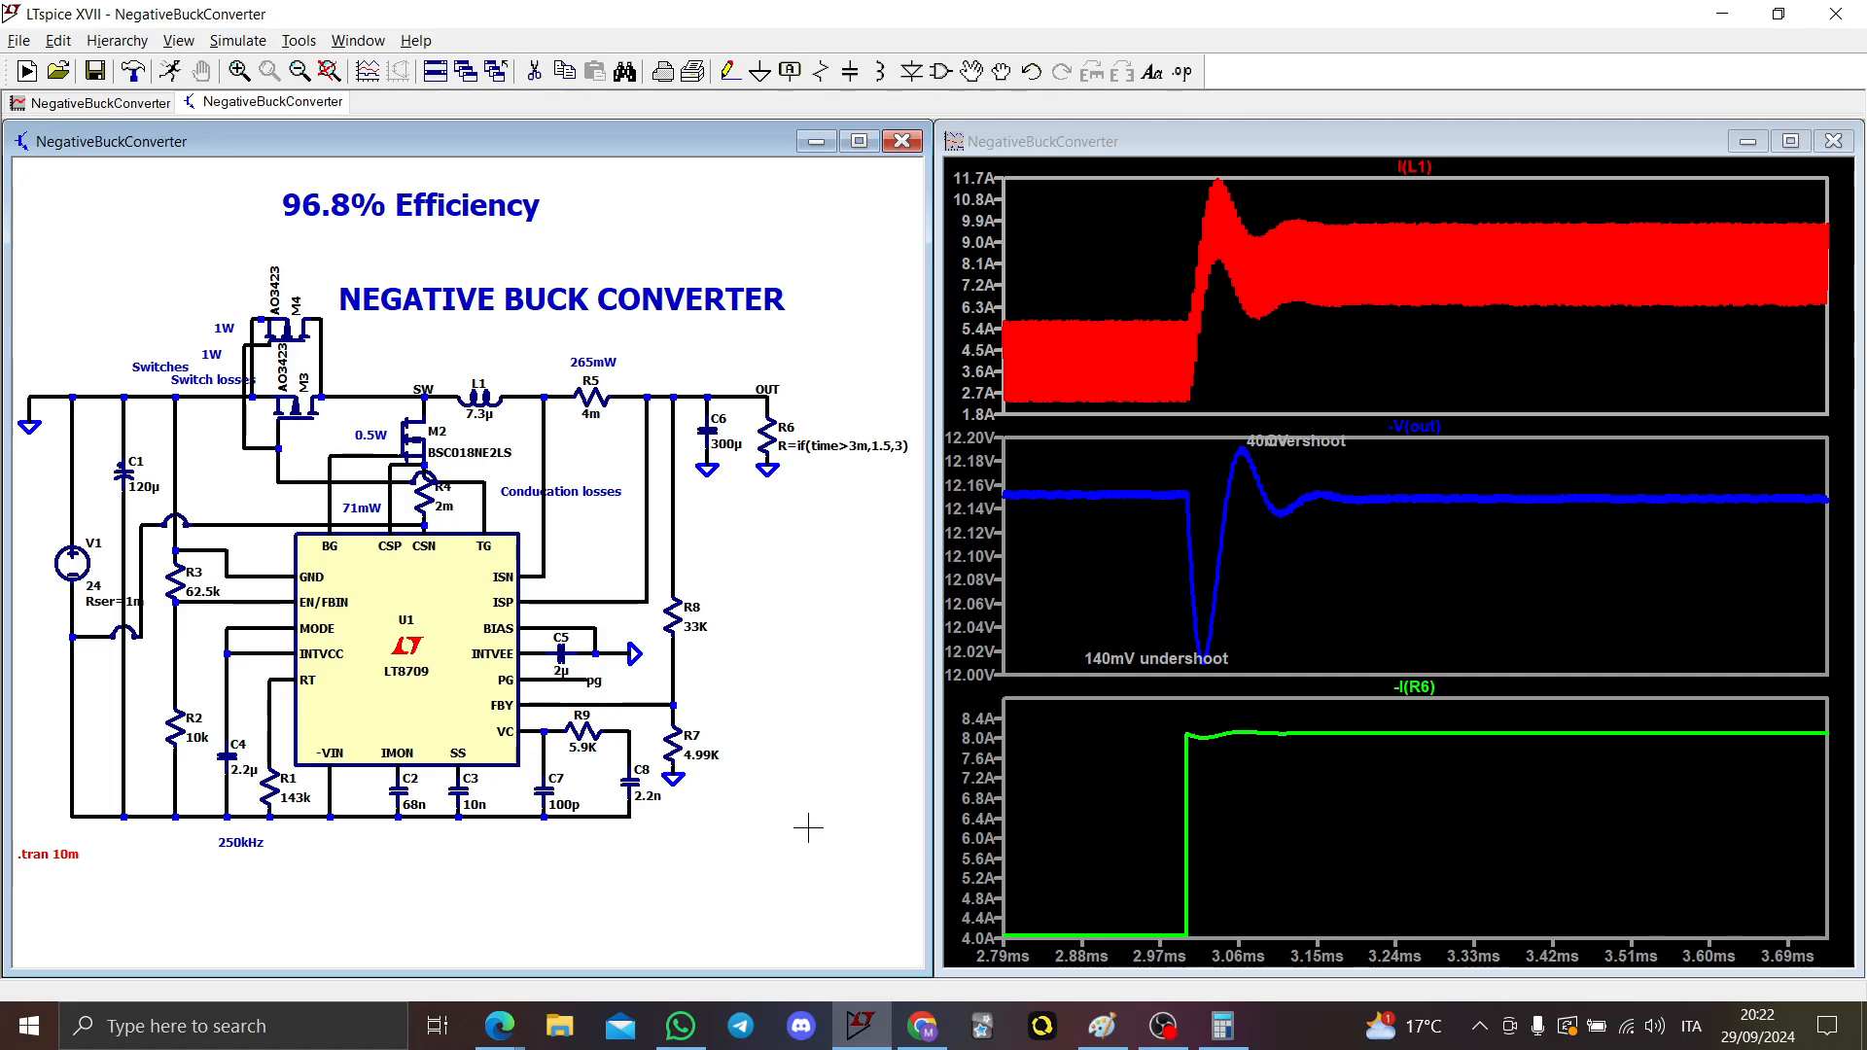
left_click(1173, 1024)
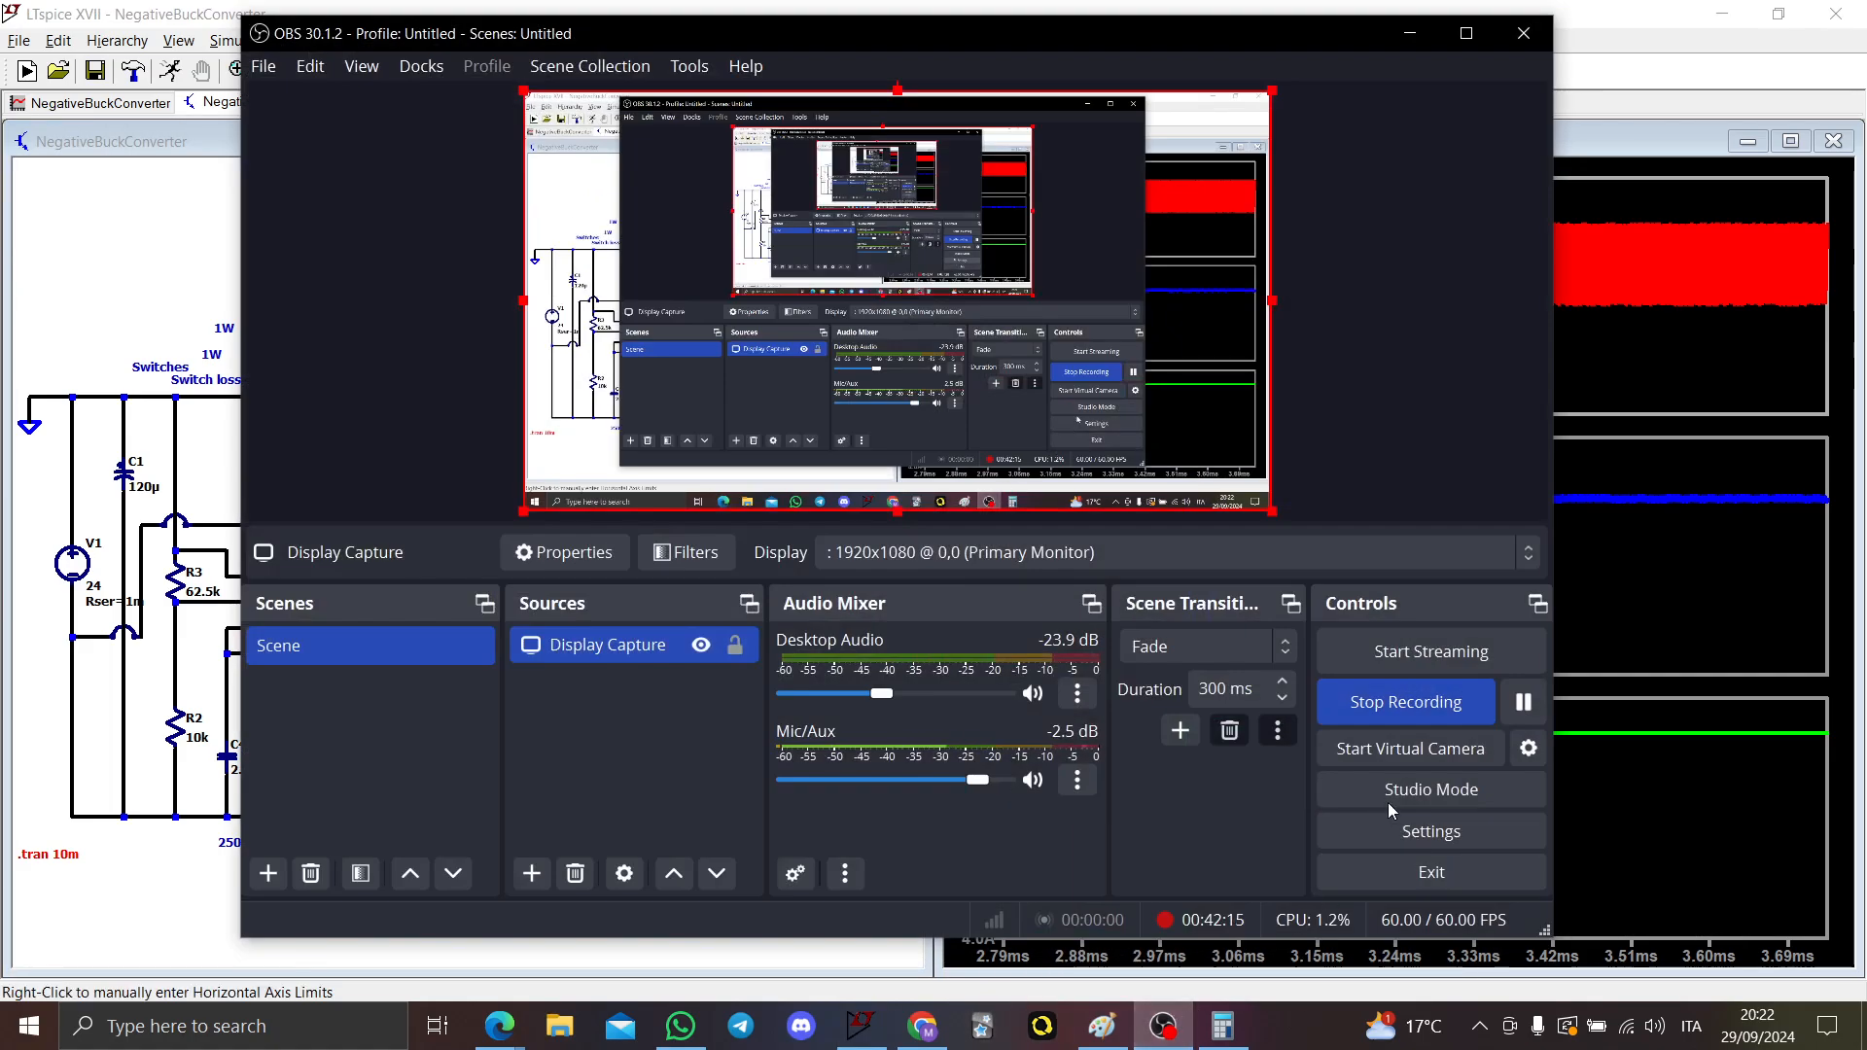